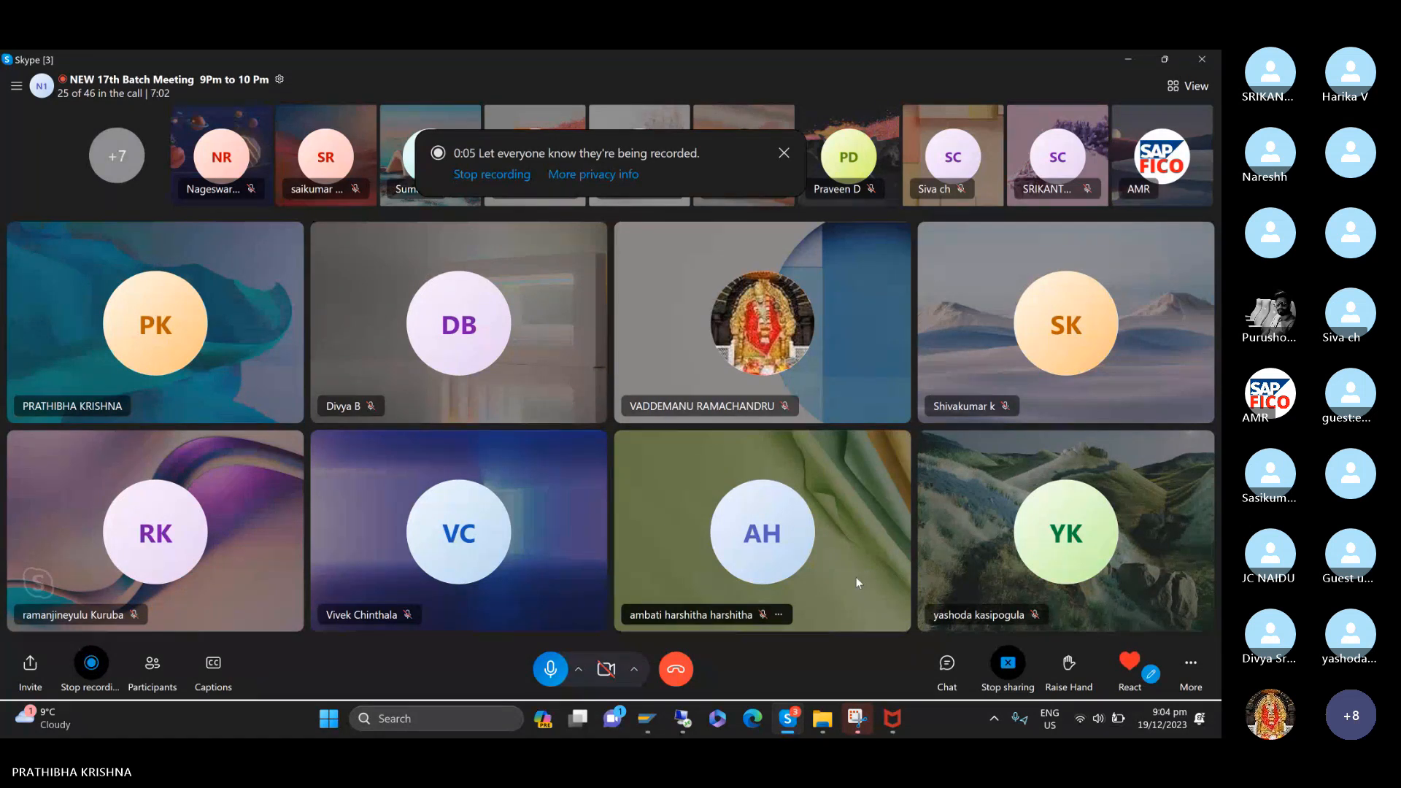
Dismiss the recording notice and mute the microphone in the call.
{"action": "left_click", "coordinate": [785, 152]}
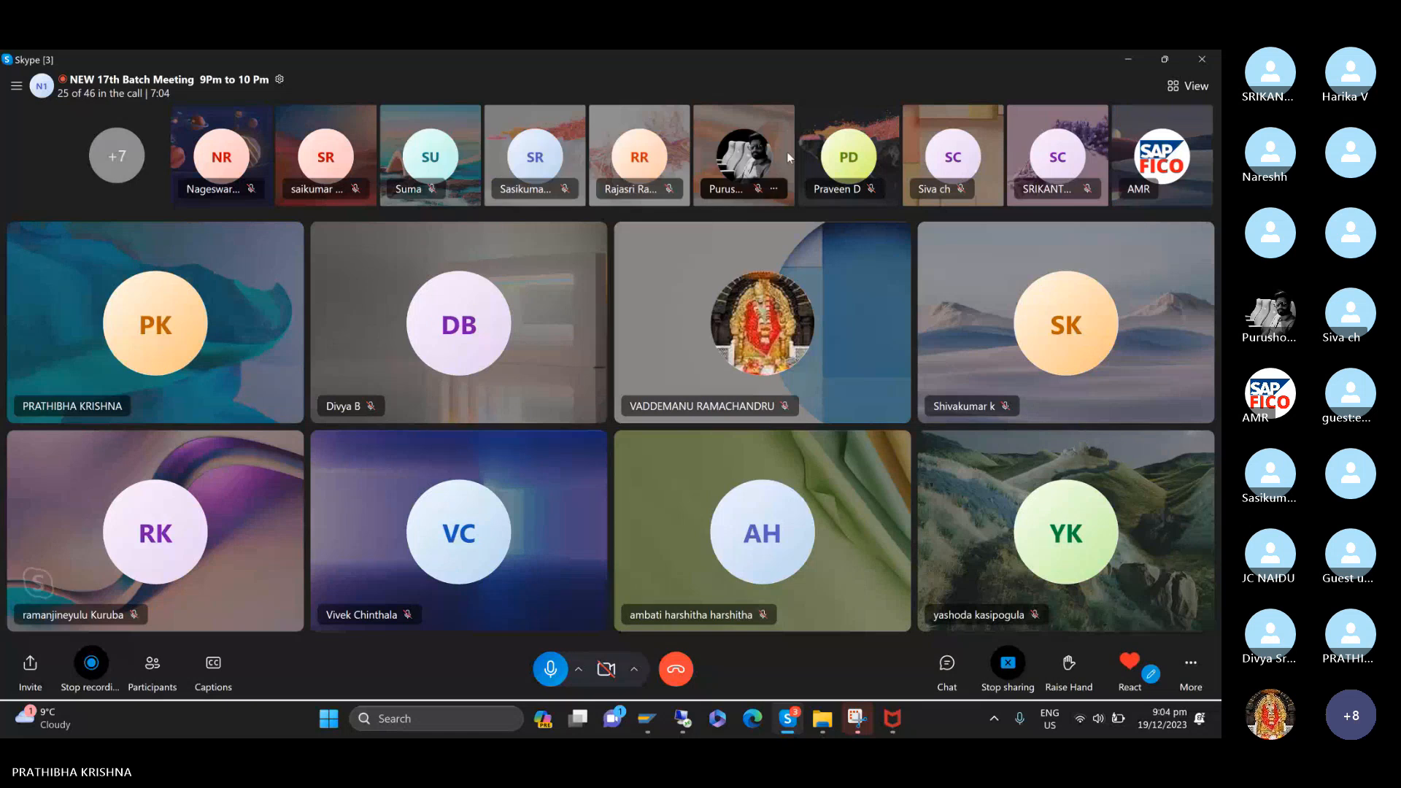
{"action": "left_click", "coordinate": [559, 674]}
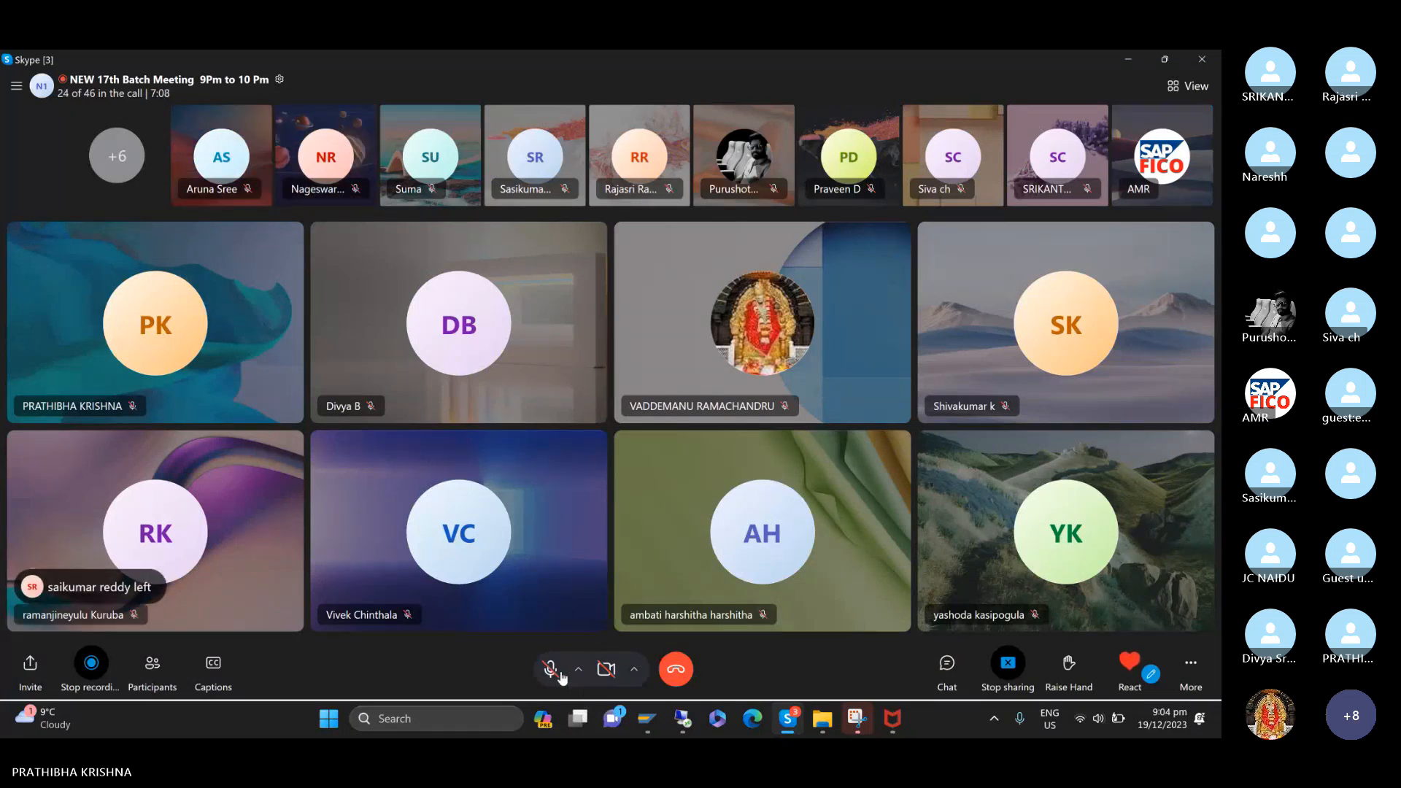
Open the ACCOUNTS RECEIVABLE document in Word from CLASS NOTES in the Desktop folder AMR- SAP-17TH MORNING BATCH - 24.11.2023.
{"action": "key", "text": "super+e"}
{"action": "left_click", "coordinate": [59, 279]}
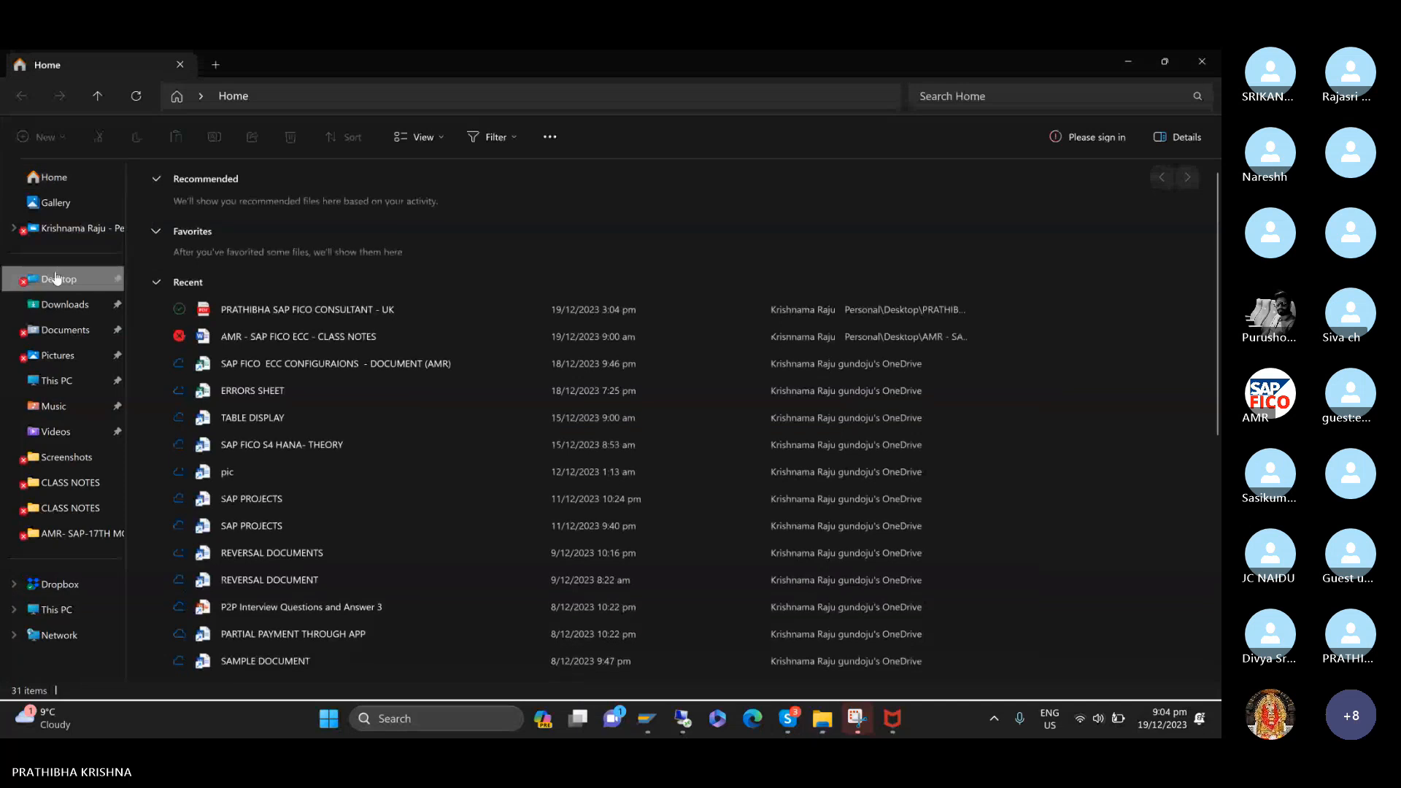
{"action": "double_click", "coordinate": [207, 197]}
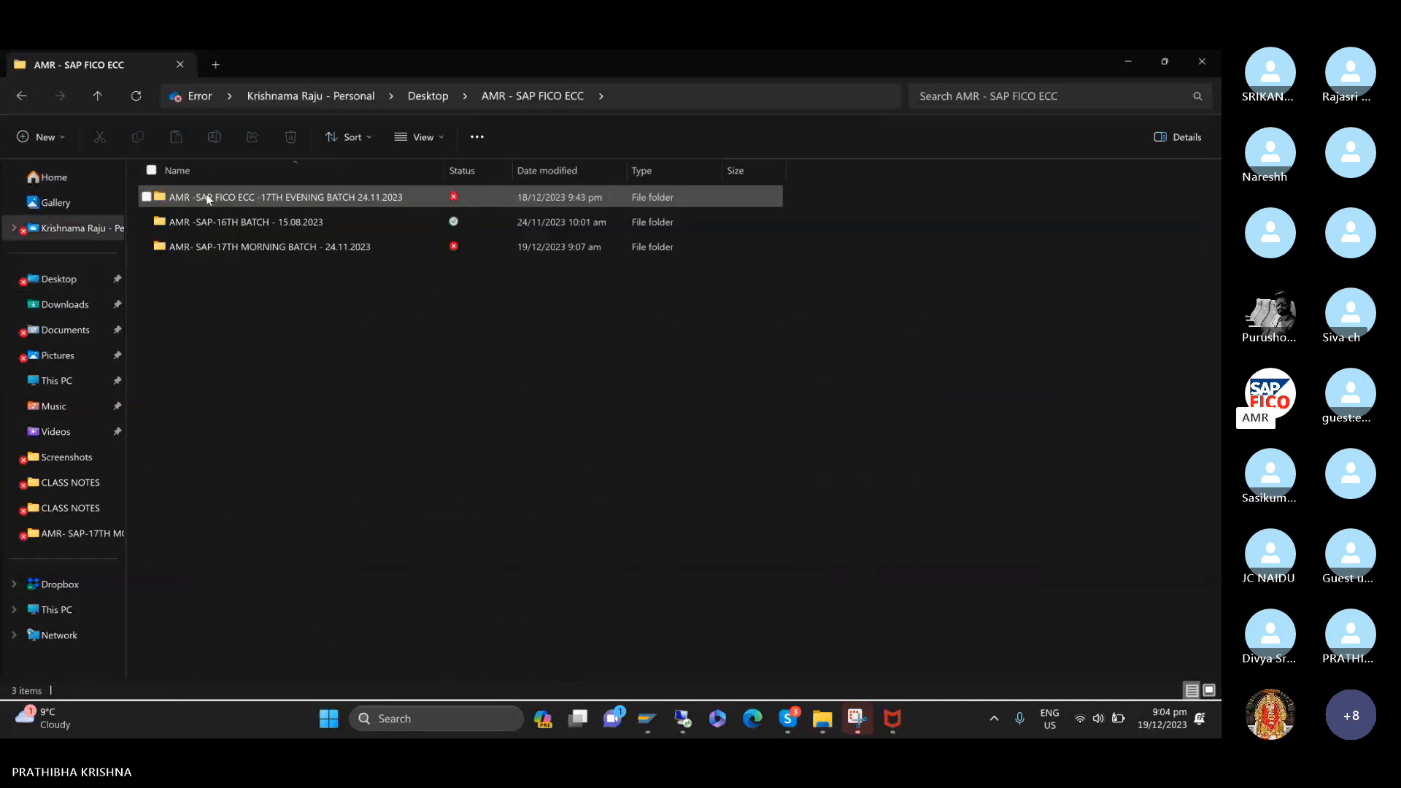
{"action": "left_click", "coordinate": [207, 247]}
{"action": "double_click", "coordinate": [208, 247]}
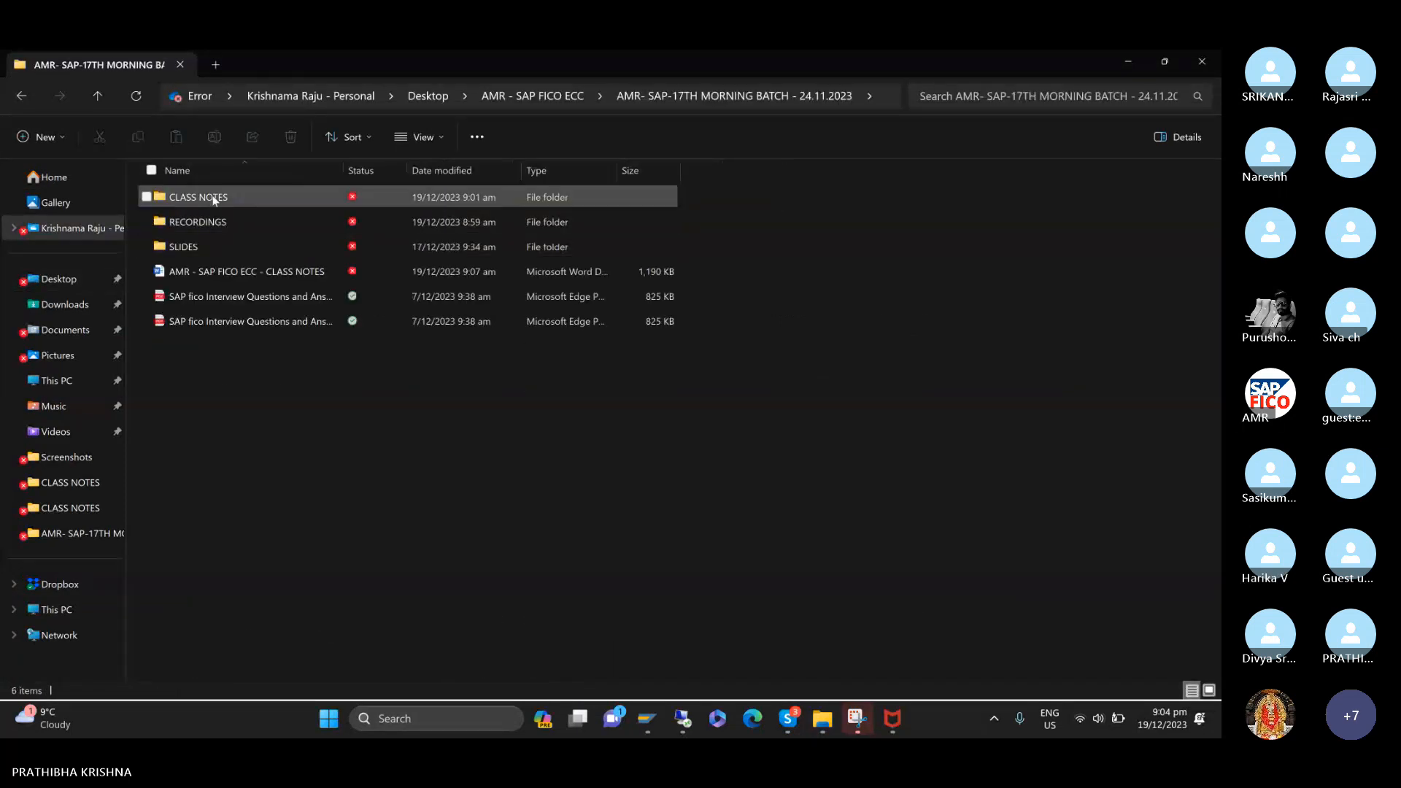
{"action": "double_click", "coordinate": [208, 197]}
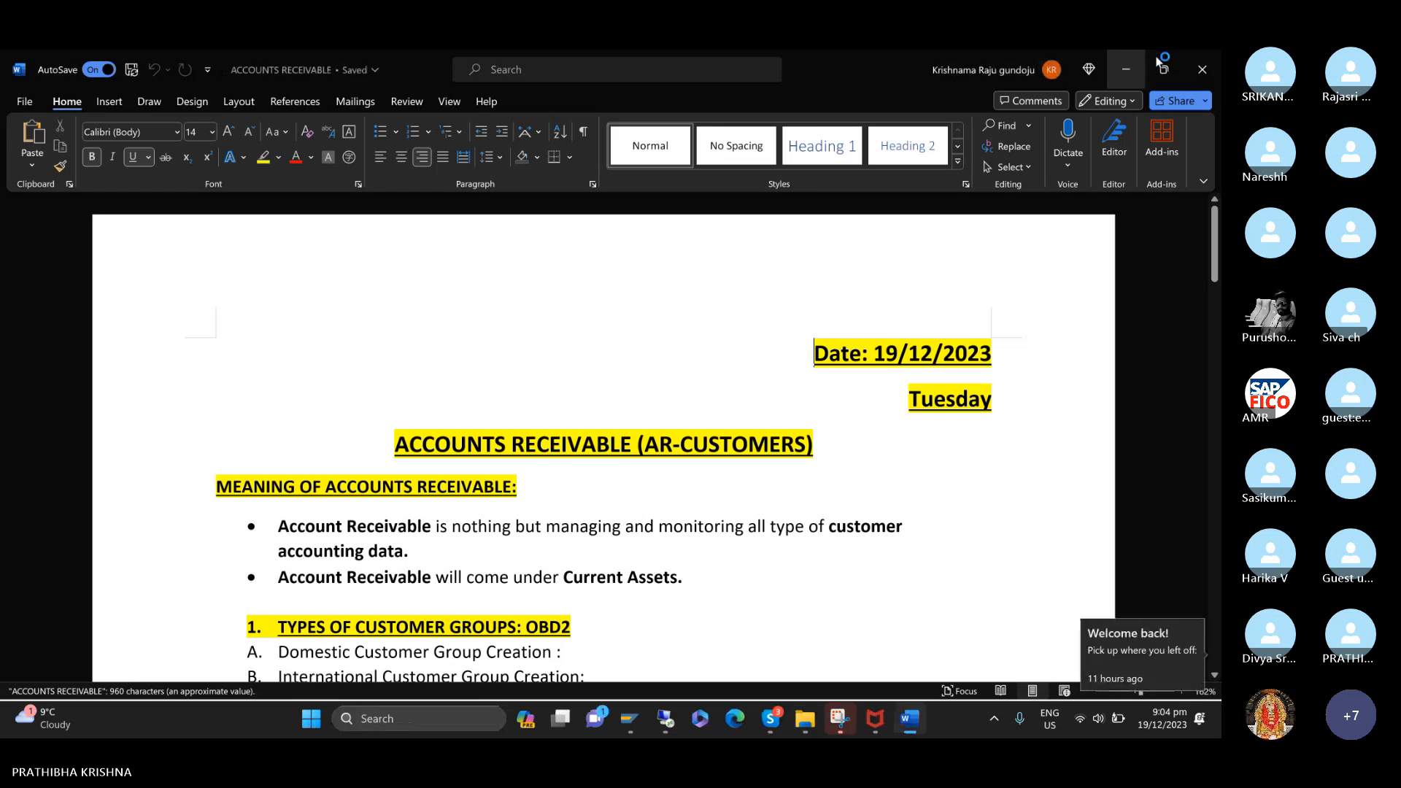
{"action": "scroll", "coordinate": [1039, 406], "scroll_direction": "down", "scroll_amount": 3}
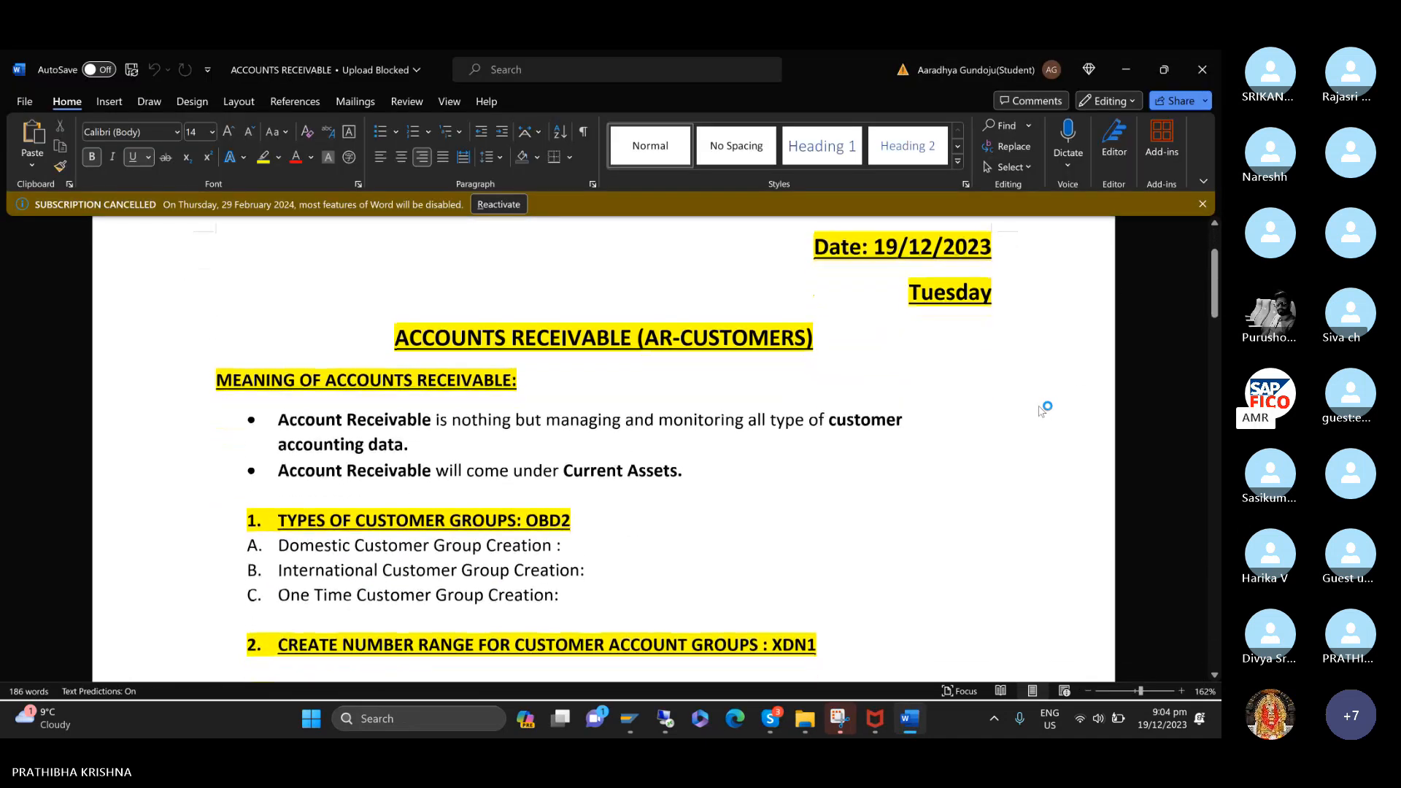
{"action": "scroll", "coordinate": [1040, 407], "scroll_direction": "down", "scroll_amount": 1}
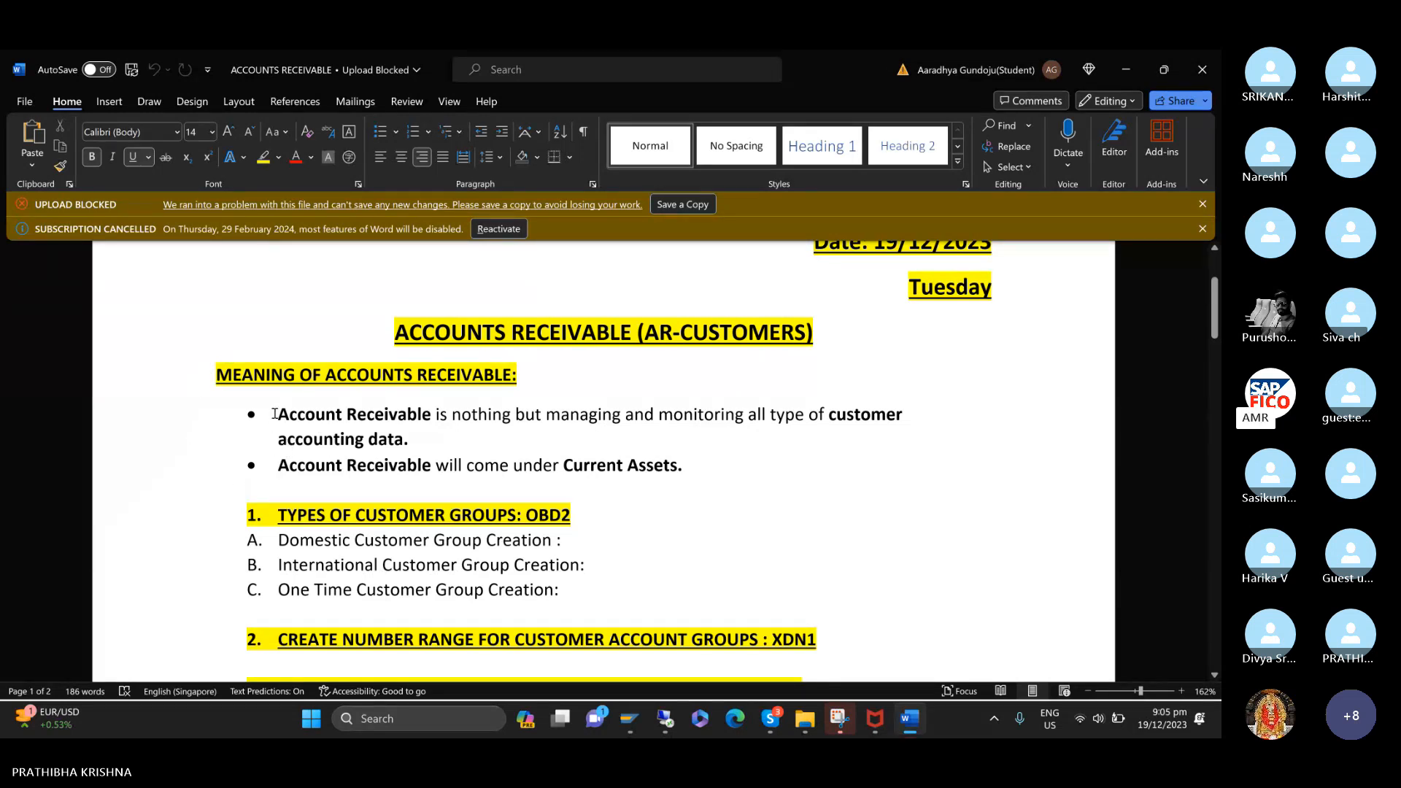
Justify all the text in the document.
{"action": "left_click_drag", "start_coordinate": [277, 414], "coordinate": [702, 462]}
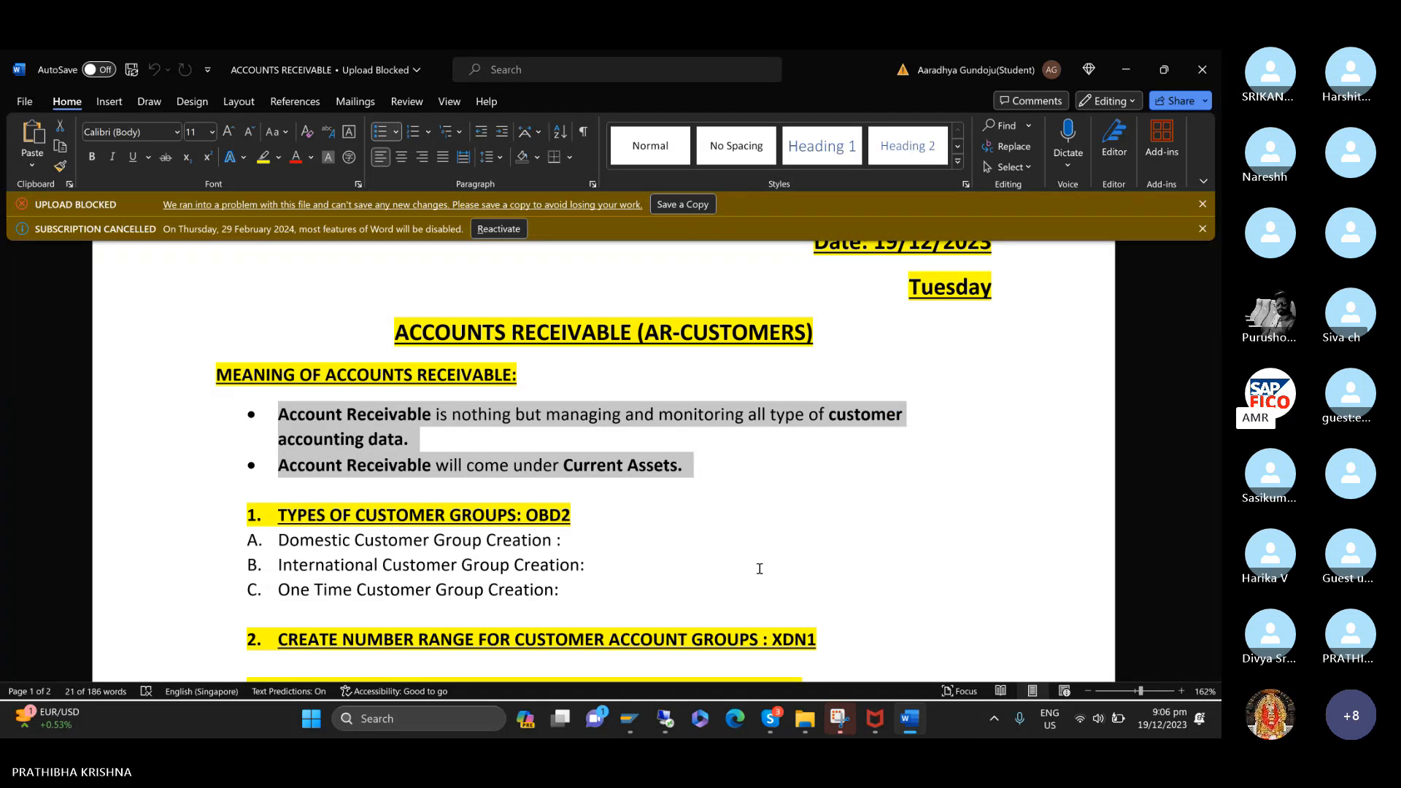
{"action": "key", "text": "ctrl+a"}
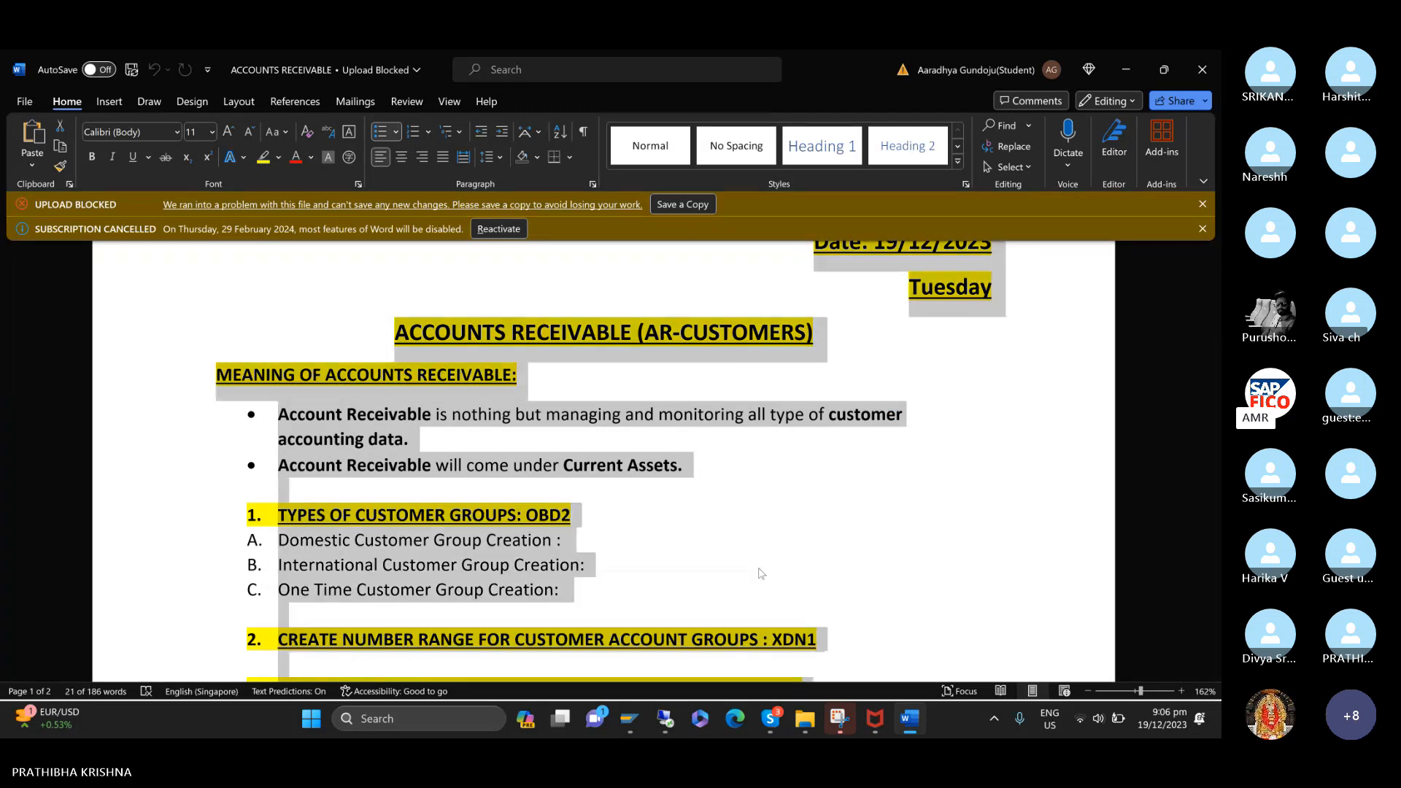
{"action": "key", "text": "ctrl+j"}
{"action": "left_click", "coordinate": [759, 569]}
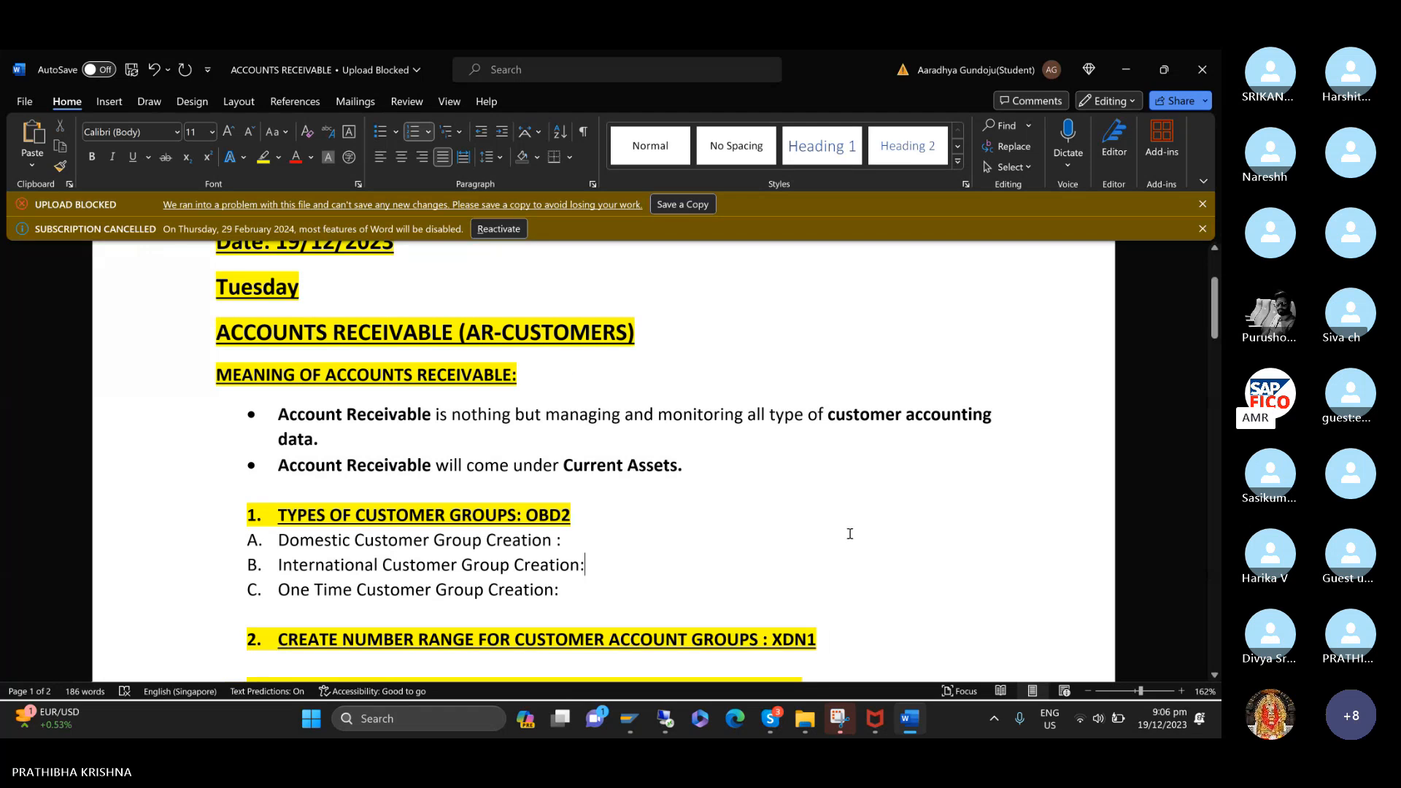
Center the ACCOUNTS RECEIVABLE (AR-CUSTOMERS) title and right-align the date and weekday lines above it.
{"action": "left_click", "coordinate": [381, 326]}
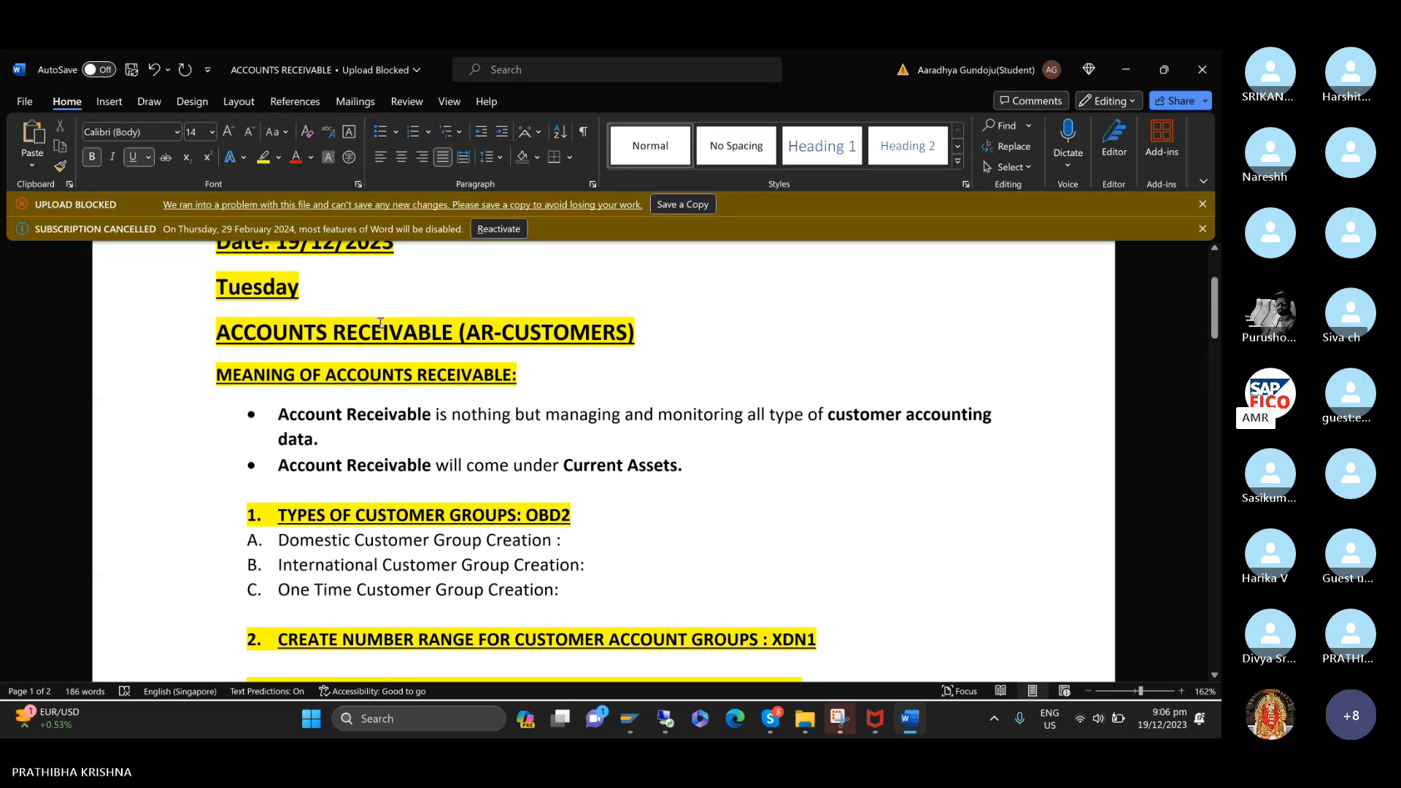
{"action": "key", "text": "ctrl+e"}
{"action": "scroll", "coordinate": [263, 306], "scroll_direction": "up", "scroll_amount": 1}
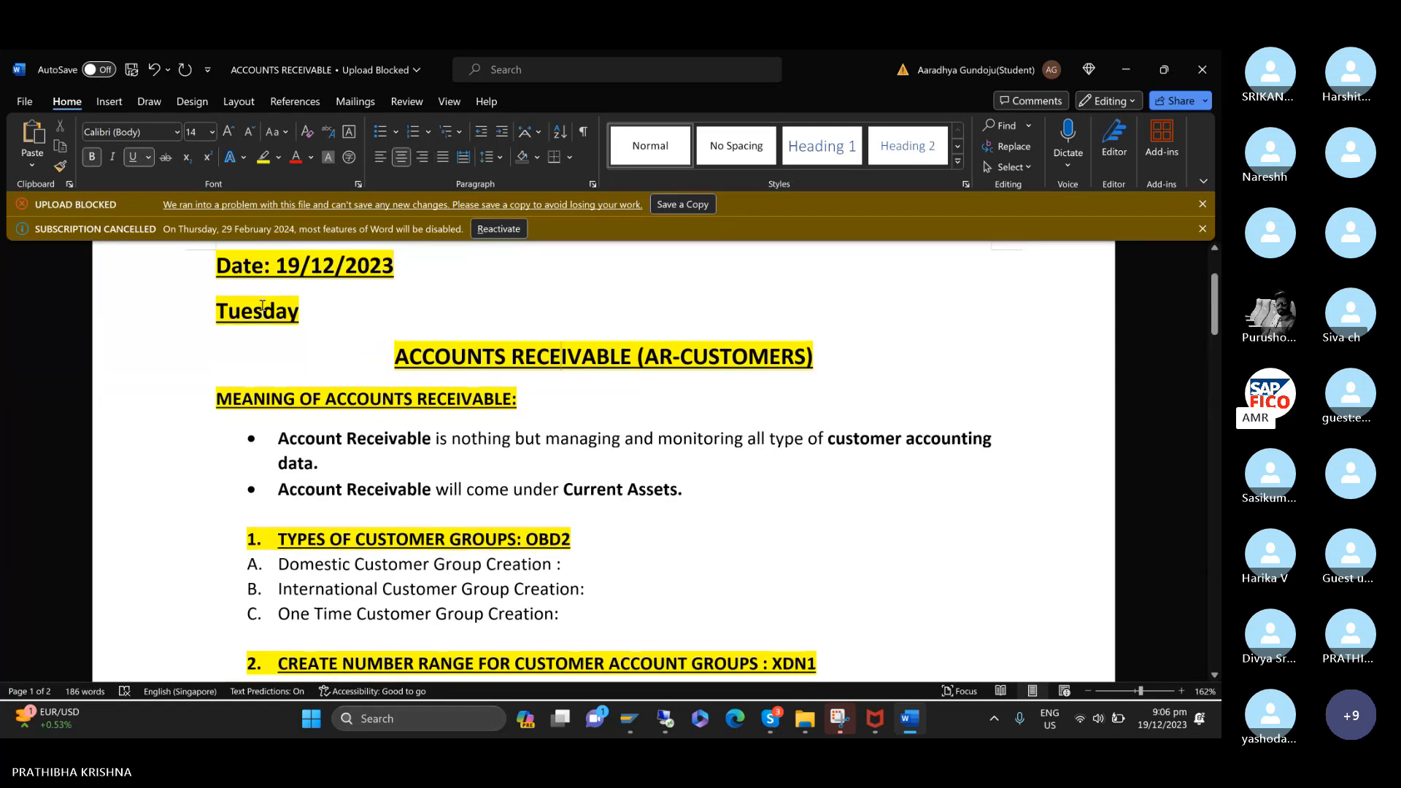
{"action": "left_click_drag", "start_coordinate": [214, 256], "coordinate": [304, 327]}
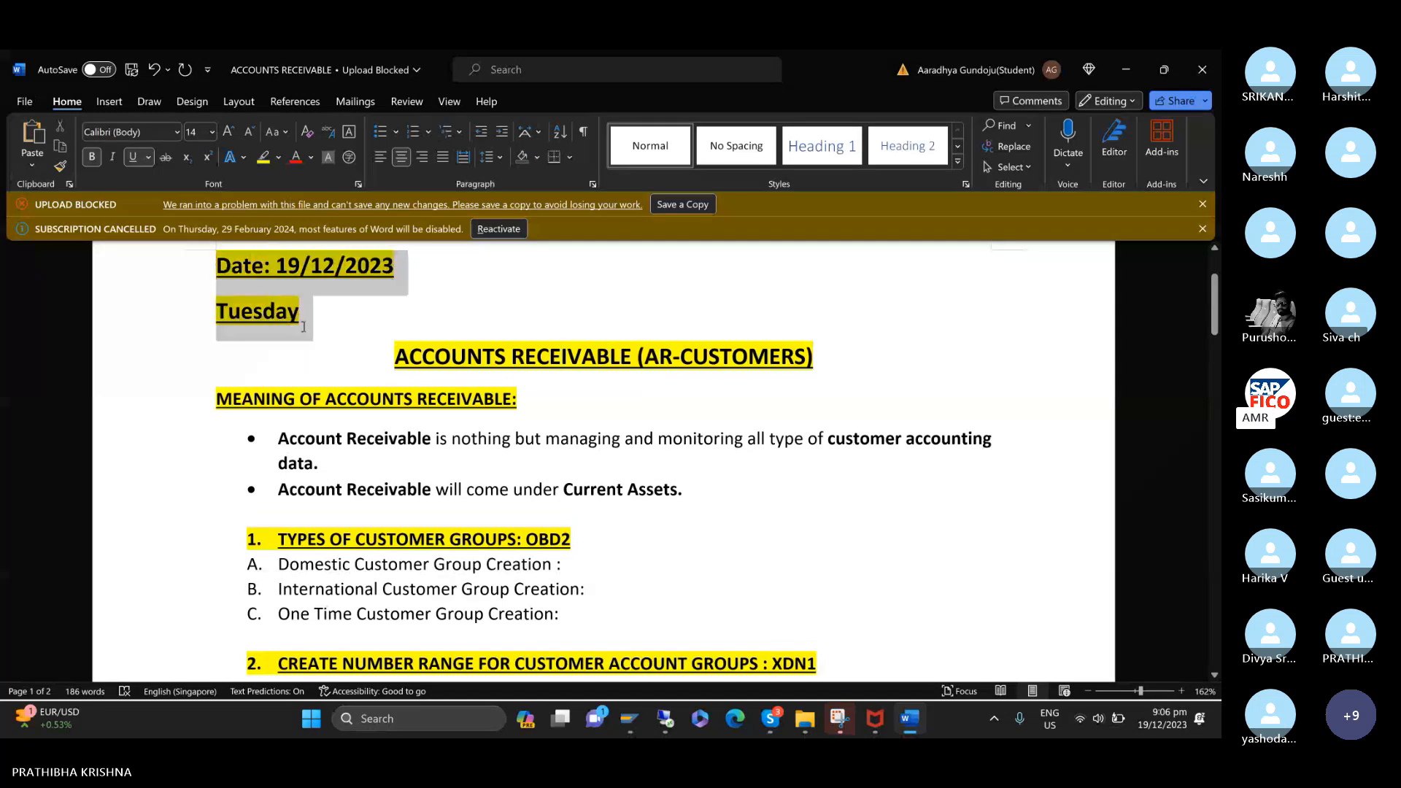
{"action": "key", "text": "ctrl+r"}
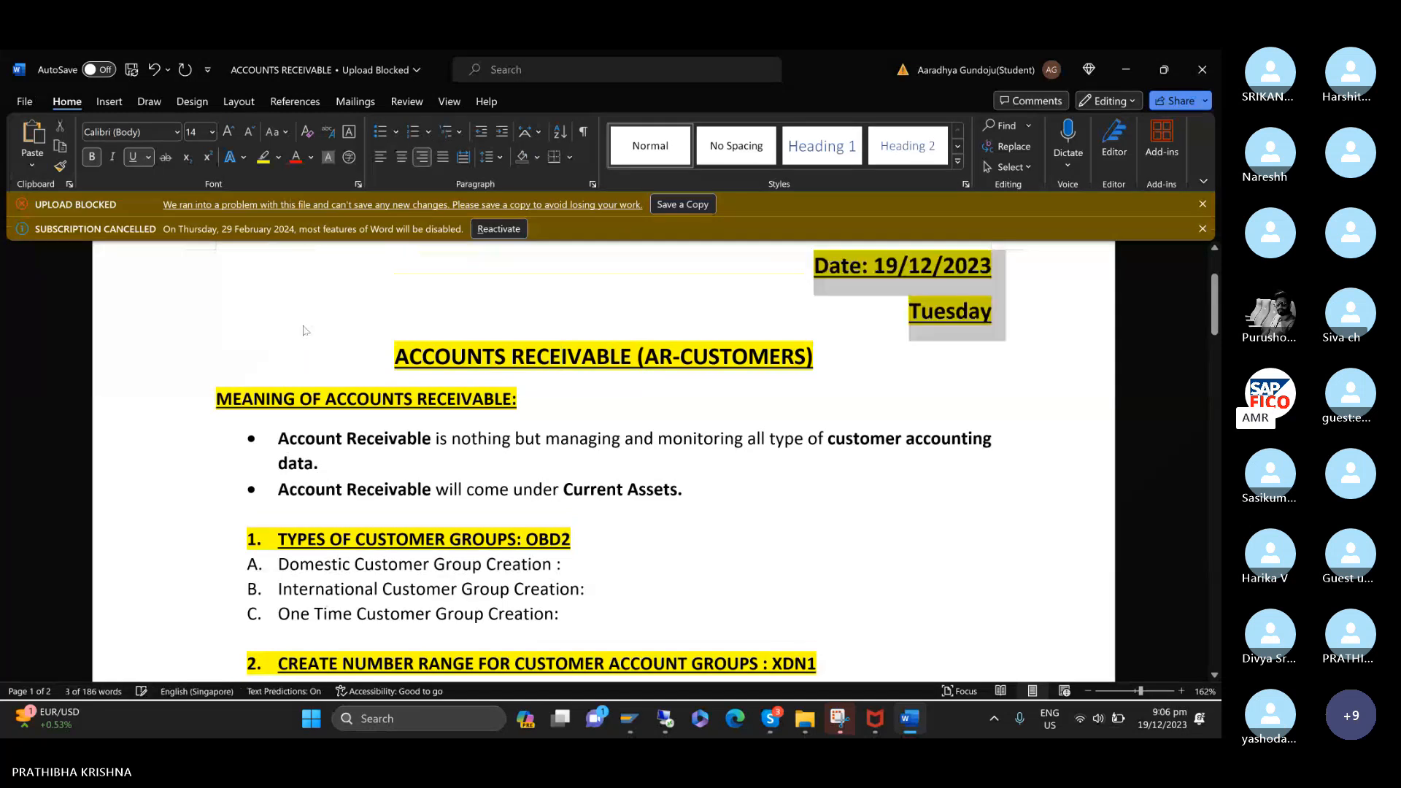
{"action": "left_click", "coordinate": [686, 390]}
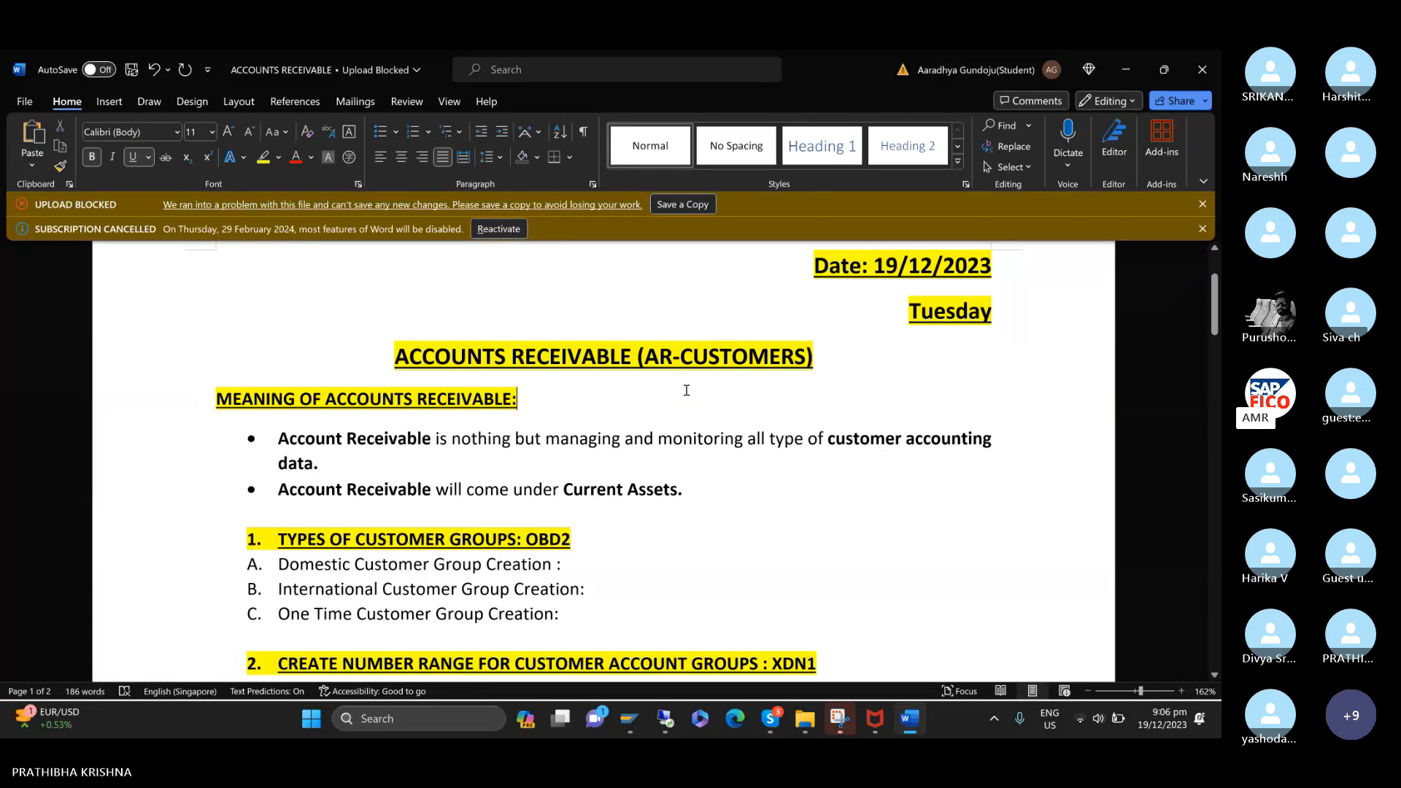
Examine the meaning of accounts receivable and the list of customer configuration topics in the notes.
{"action": "scroll", "coordinate": [686, 391], "scroll_direction": "down", "scroll_amount": 1}
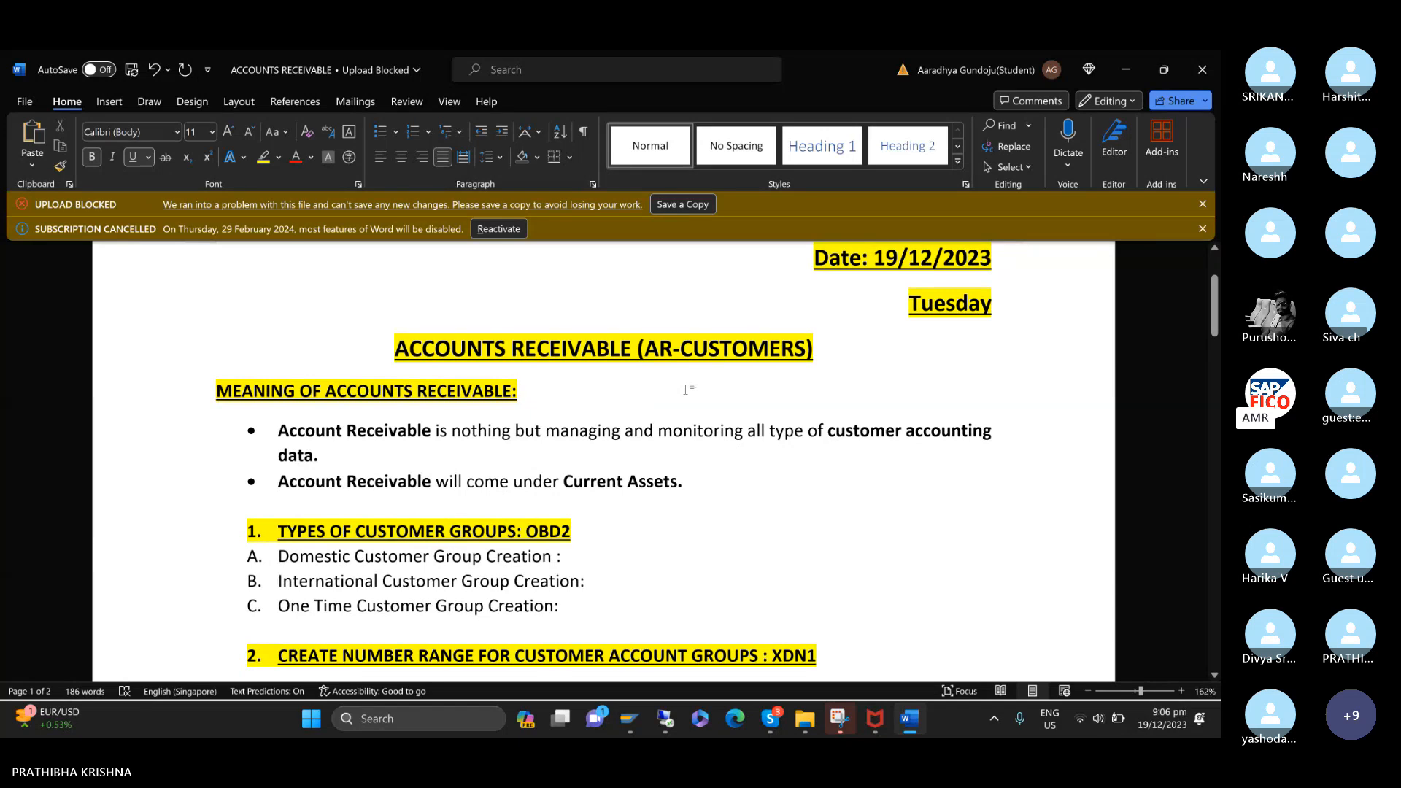
{"action": "scroll", "coordinate": [686, 391], "scroll_direction": "down", "scroll_amount": 1}
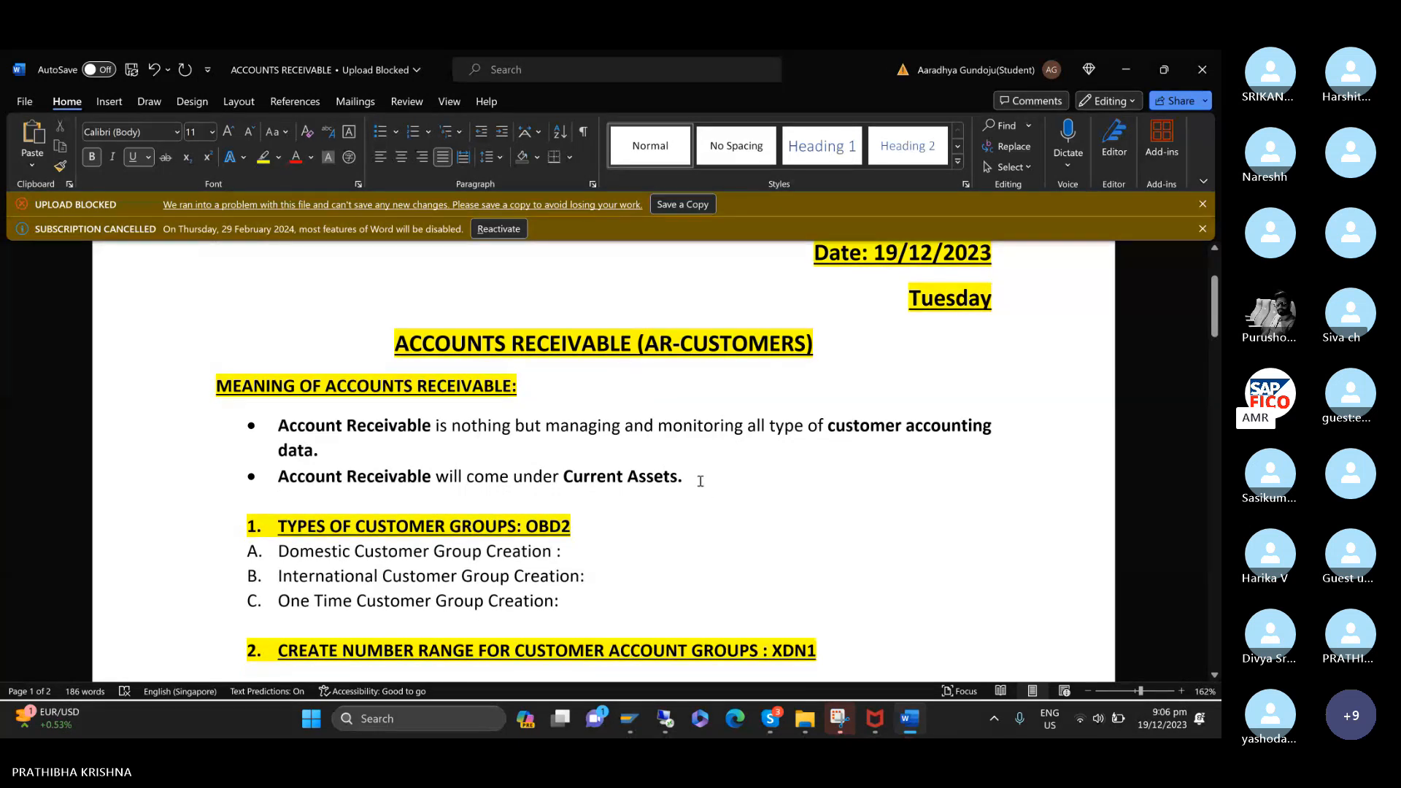
{"action": "left_click_drag", "start_coordinate": [701, 479], "coordinate": [586, 481]}
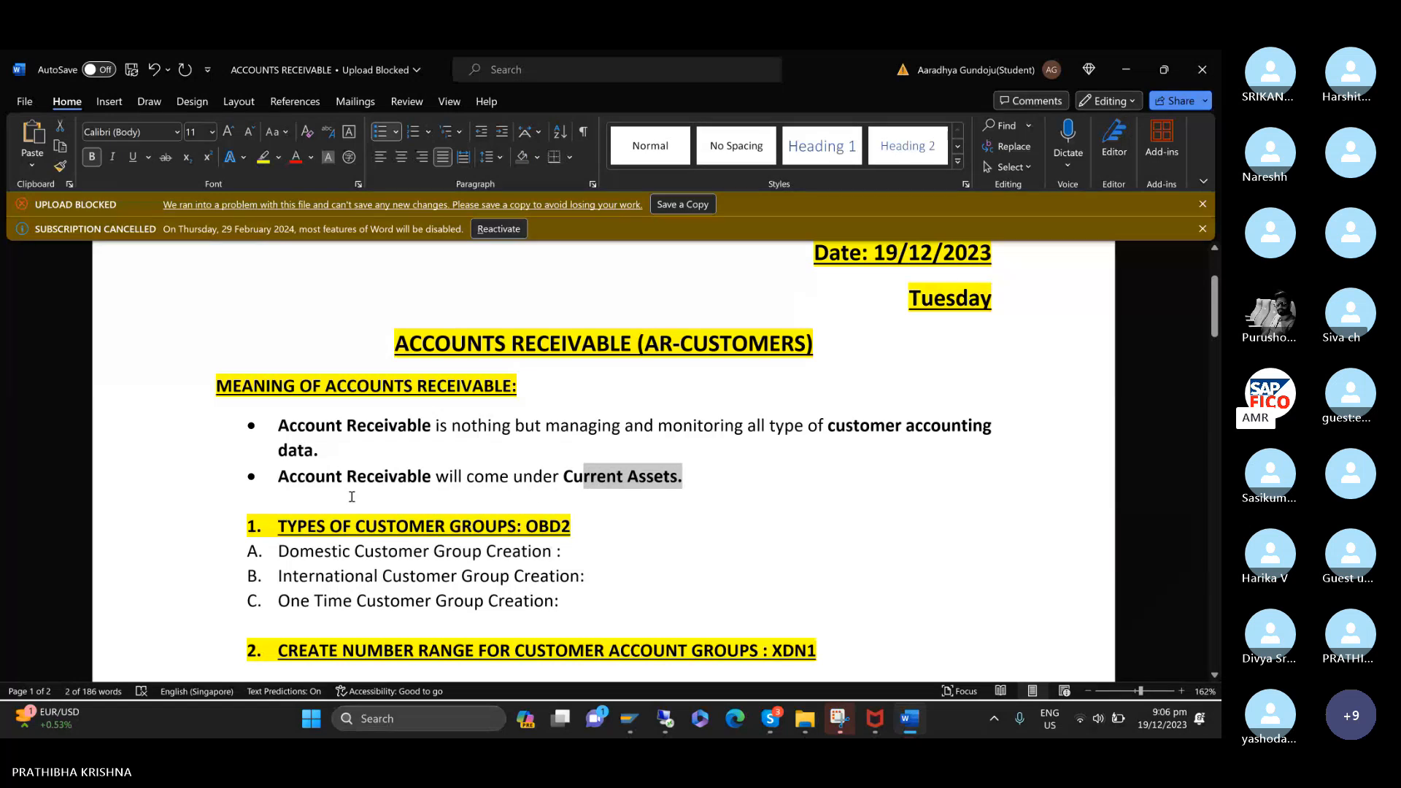
{"action": "left_click_drag", "start_coordinate": [275, 480], "coordinate": [830, 504]}
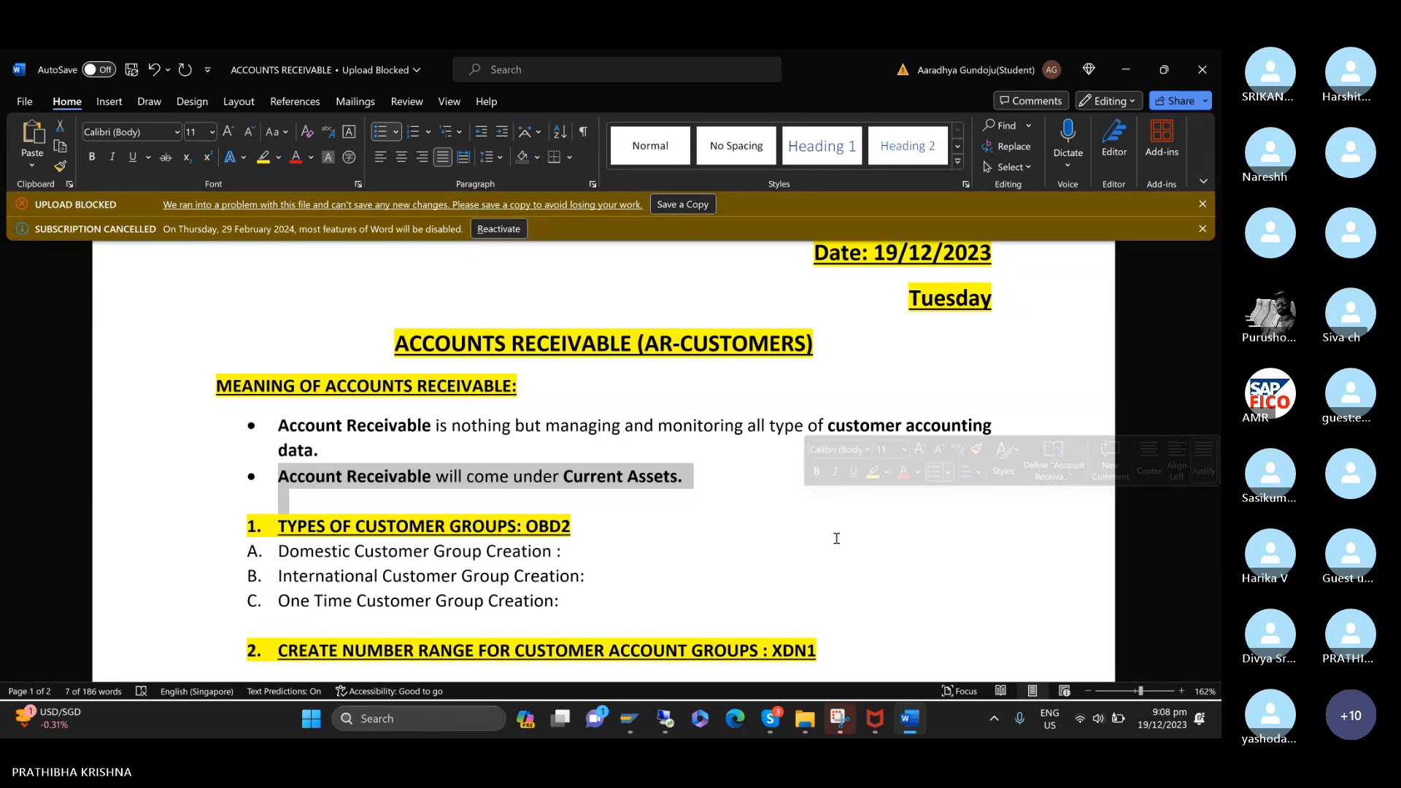
{"action": "scroll", "coordinate": [836, 539], "scroll_direction": "down", "scroll_amount": 3}
{"action": "left_click", "coordinate": [813, 444]}
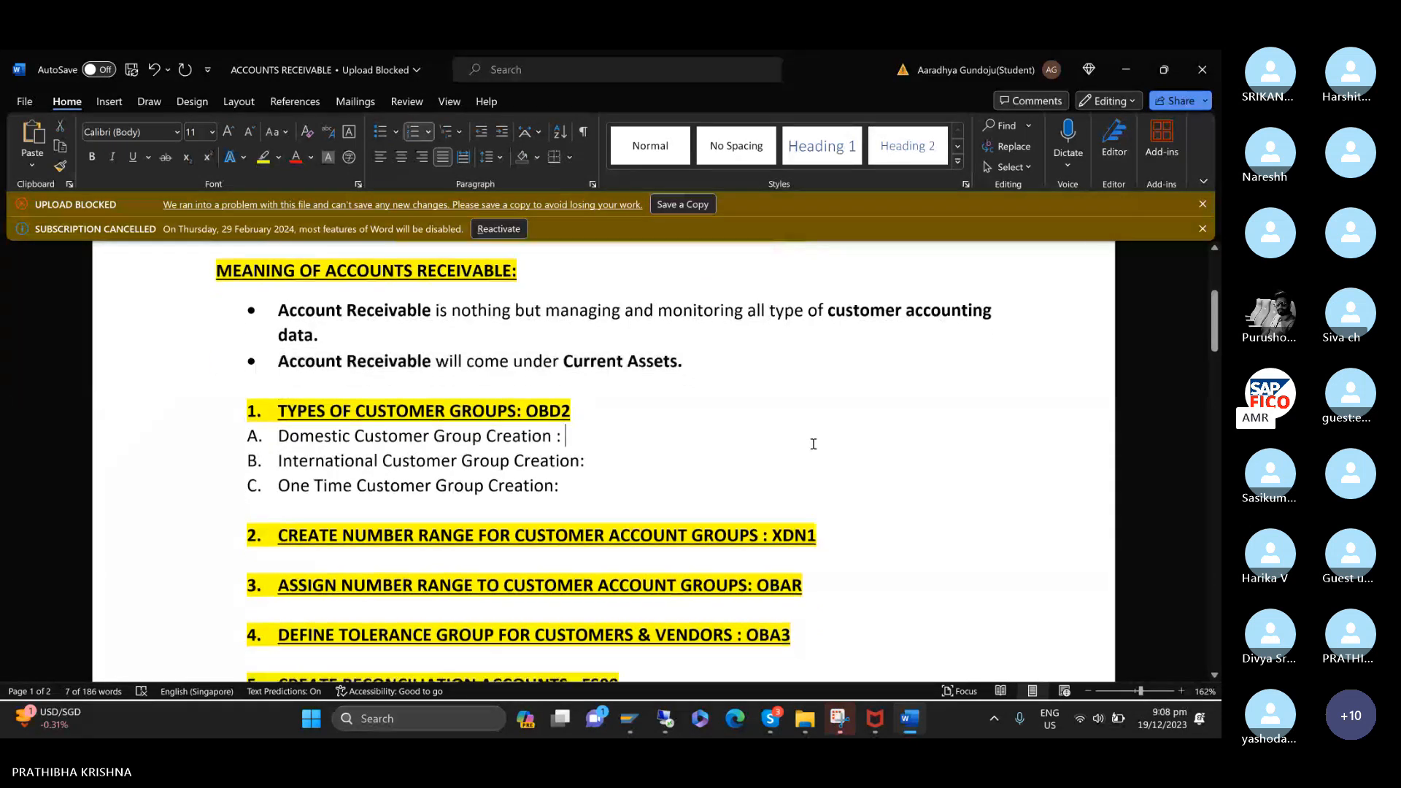
{"action": "scroll", "coordinate": [813, 444], "scroll_direction": "down", "scroll_amount": 2}
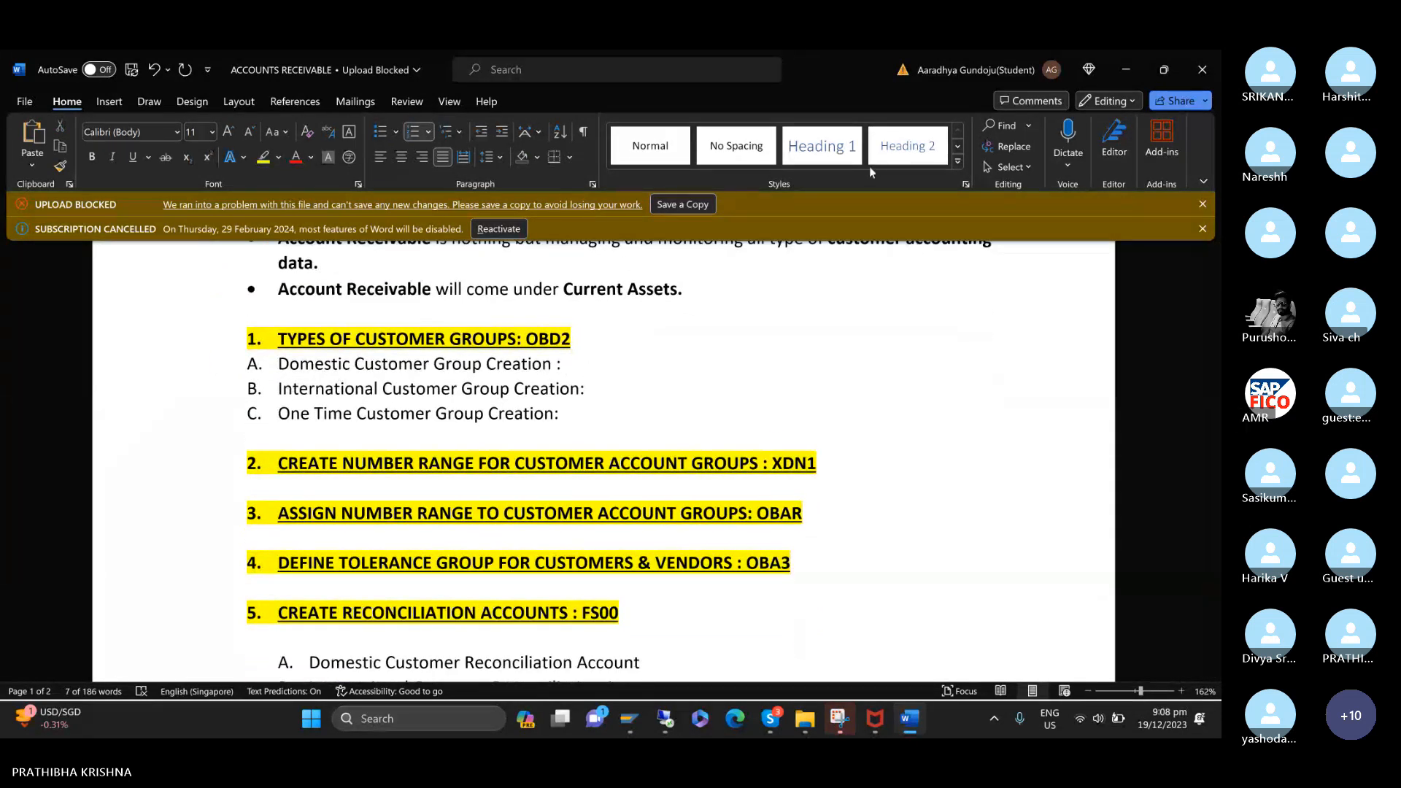
{"action": "left_click", "coordinate": [999, 51]}
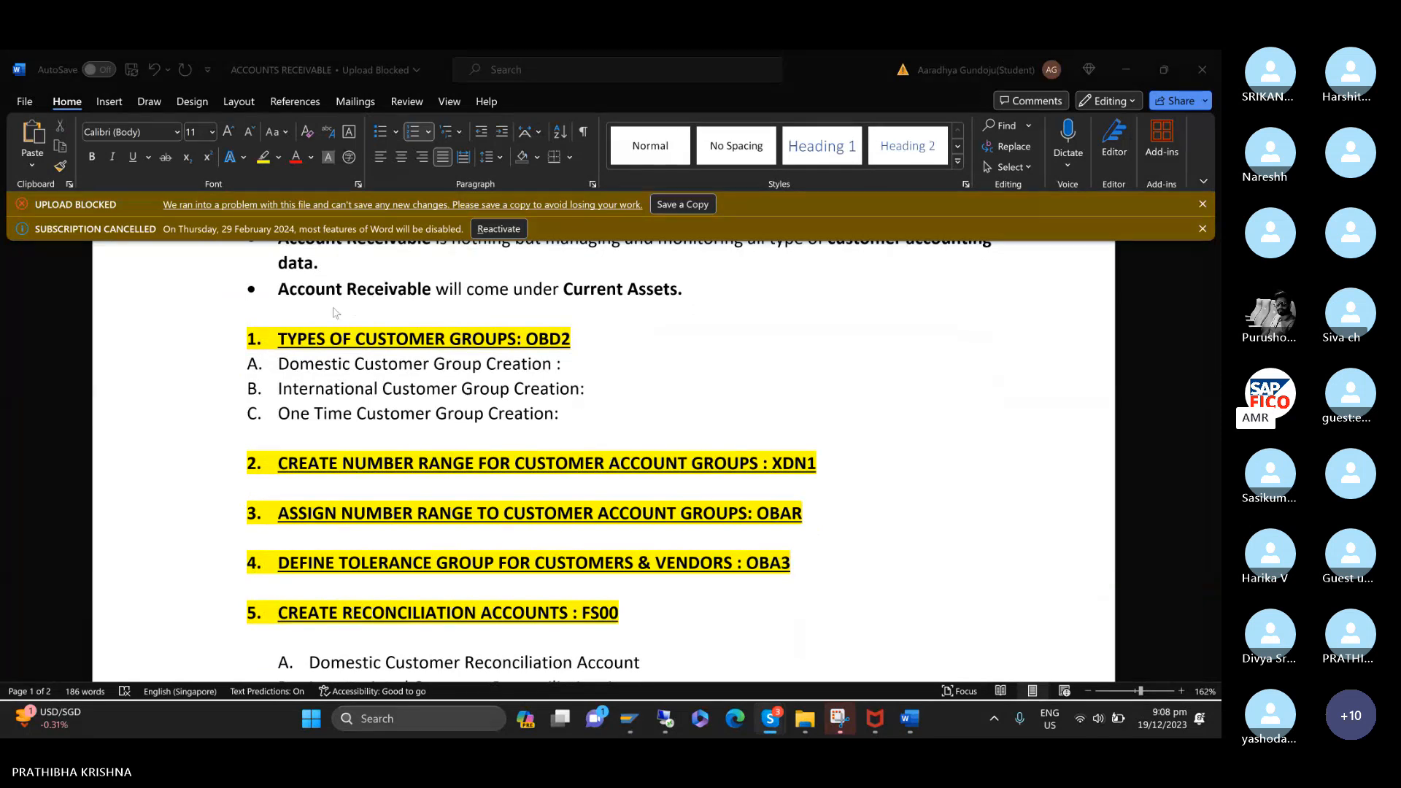
Insert the word ACCOUNT before GROUPS in the heading about types of customer groups.
{"action": "left_click", "coordinate": [238, 340]}
{"action": "left_click_drag", "start_coordinate": [571, 420], "coordinate": [227, 332]}
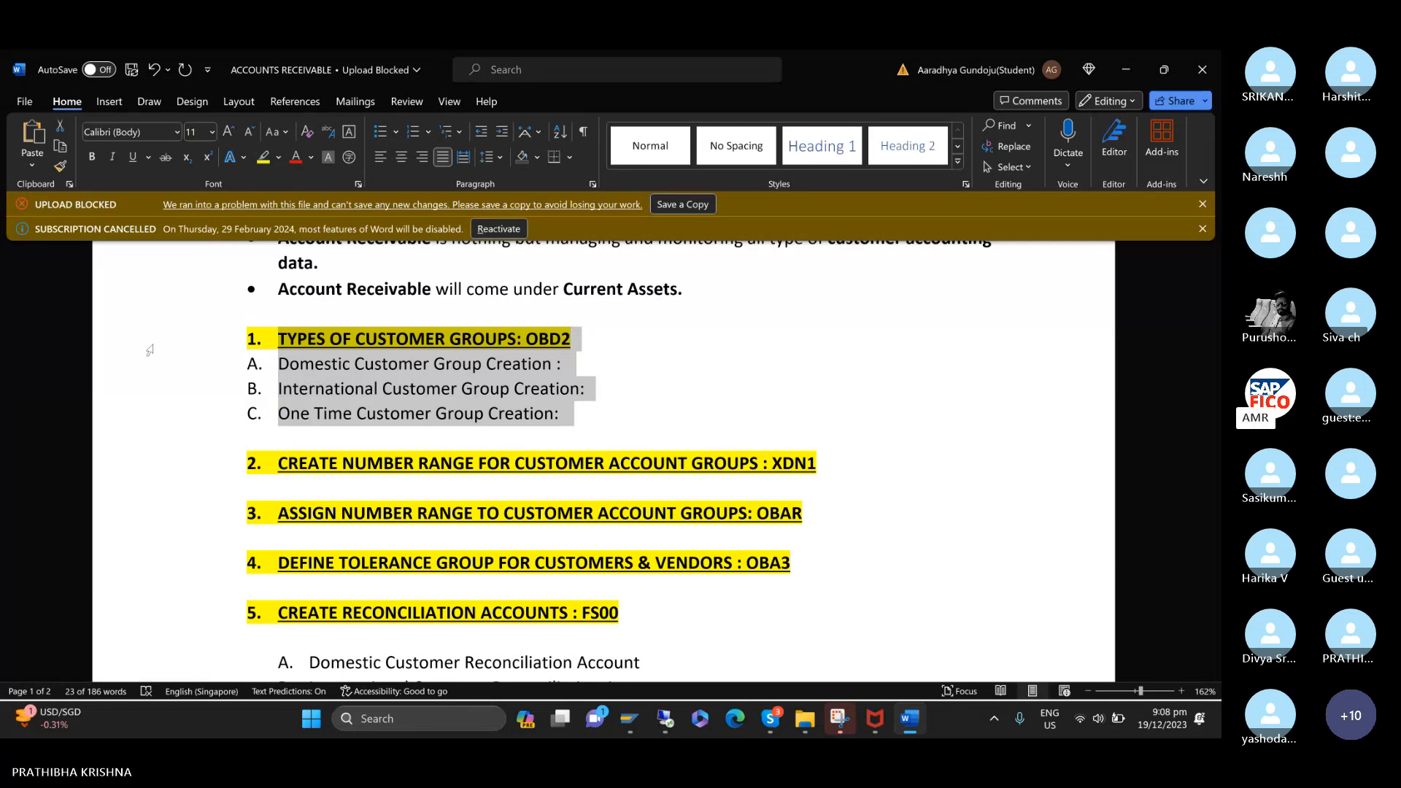
{"action": "left_click", "coordinate": [450, 340]}
{"action": "type", "text": "ACCOUNT"}
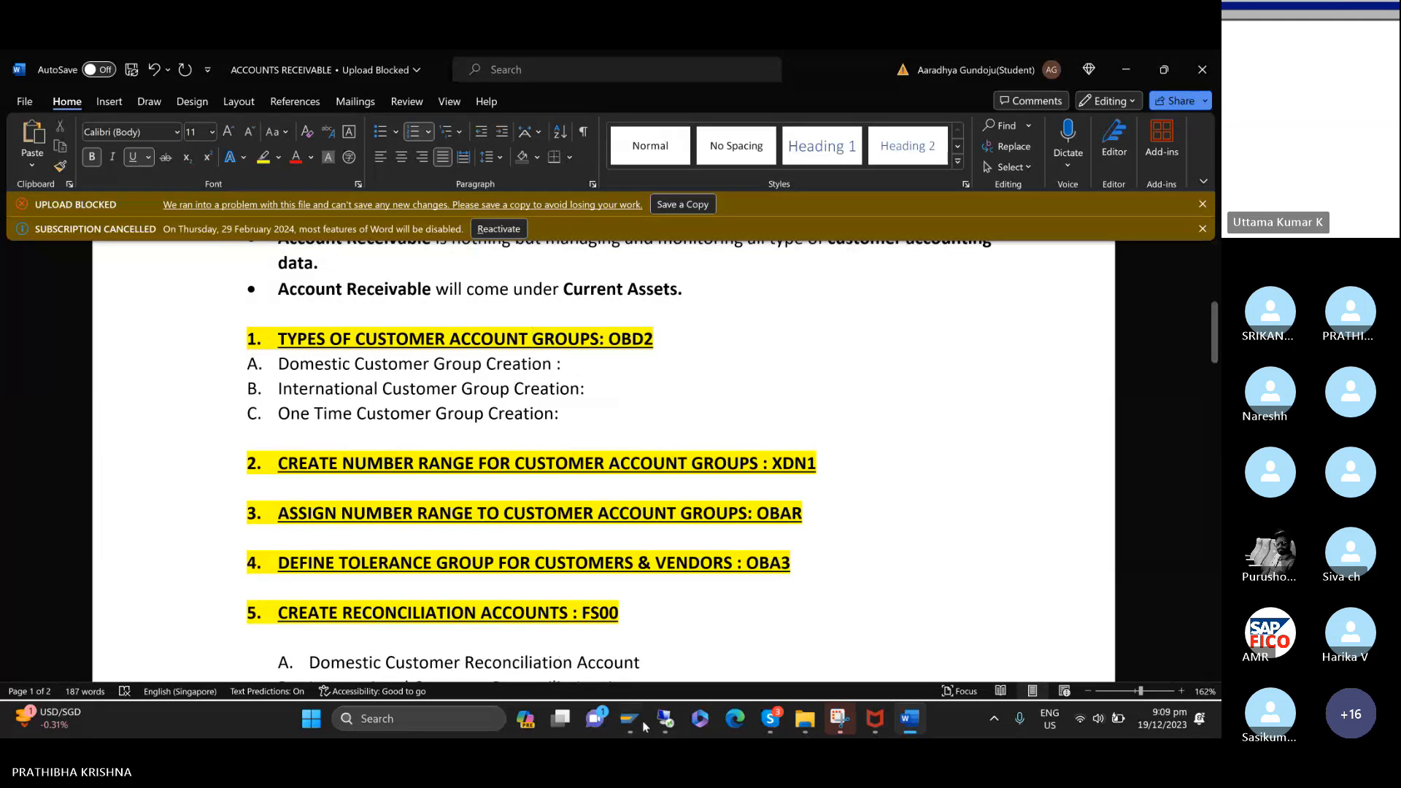
Switch to SAP and open the customer account groups overview with transaction /NOBD2.
{"action": "mouse_move", "coordinate": [638, 725]}
{"action": "left_click", "coordinate": [691, 609]}
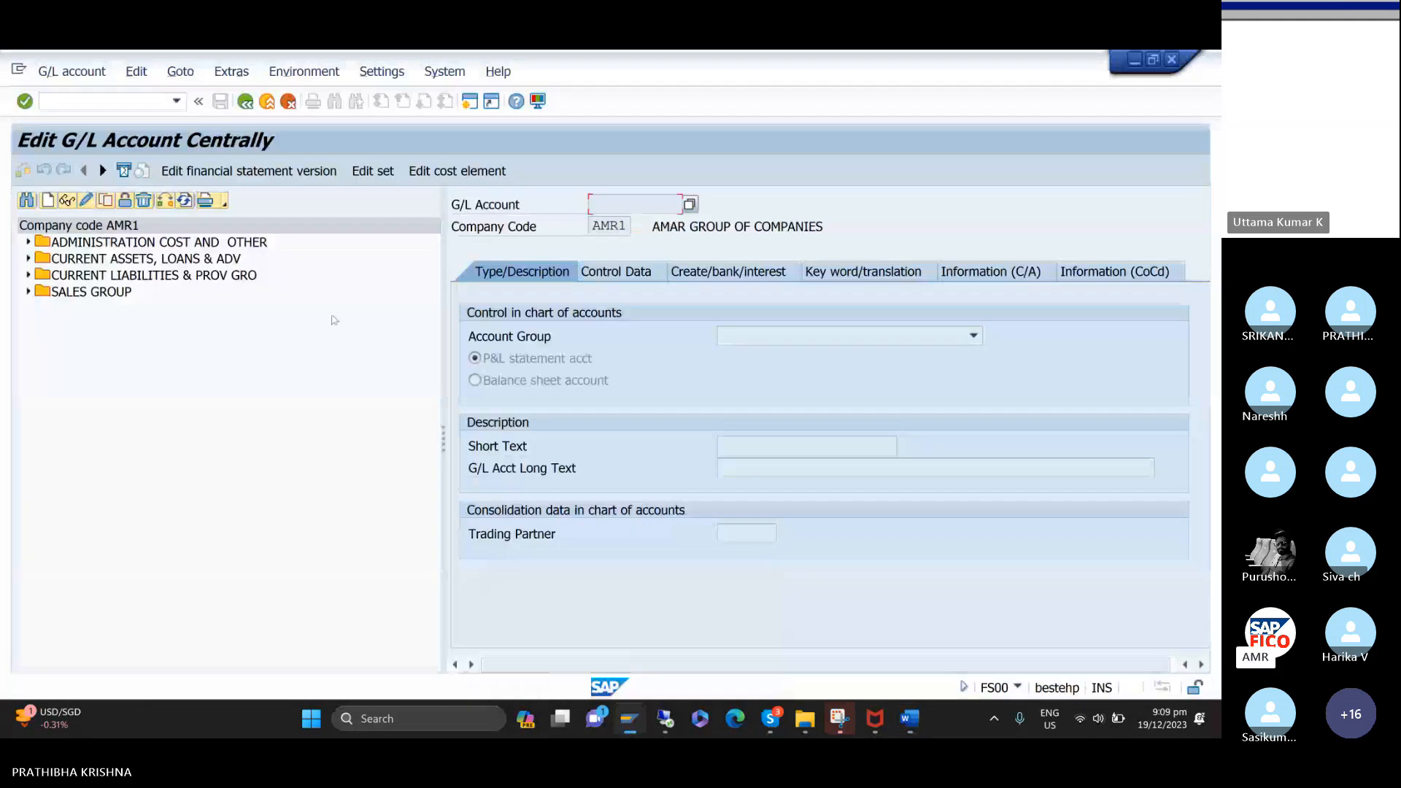
{"action": "left_click", "coordinate": [127, 101]}
{"action": "type", "text": "/"}
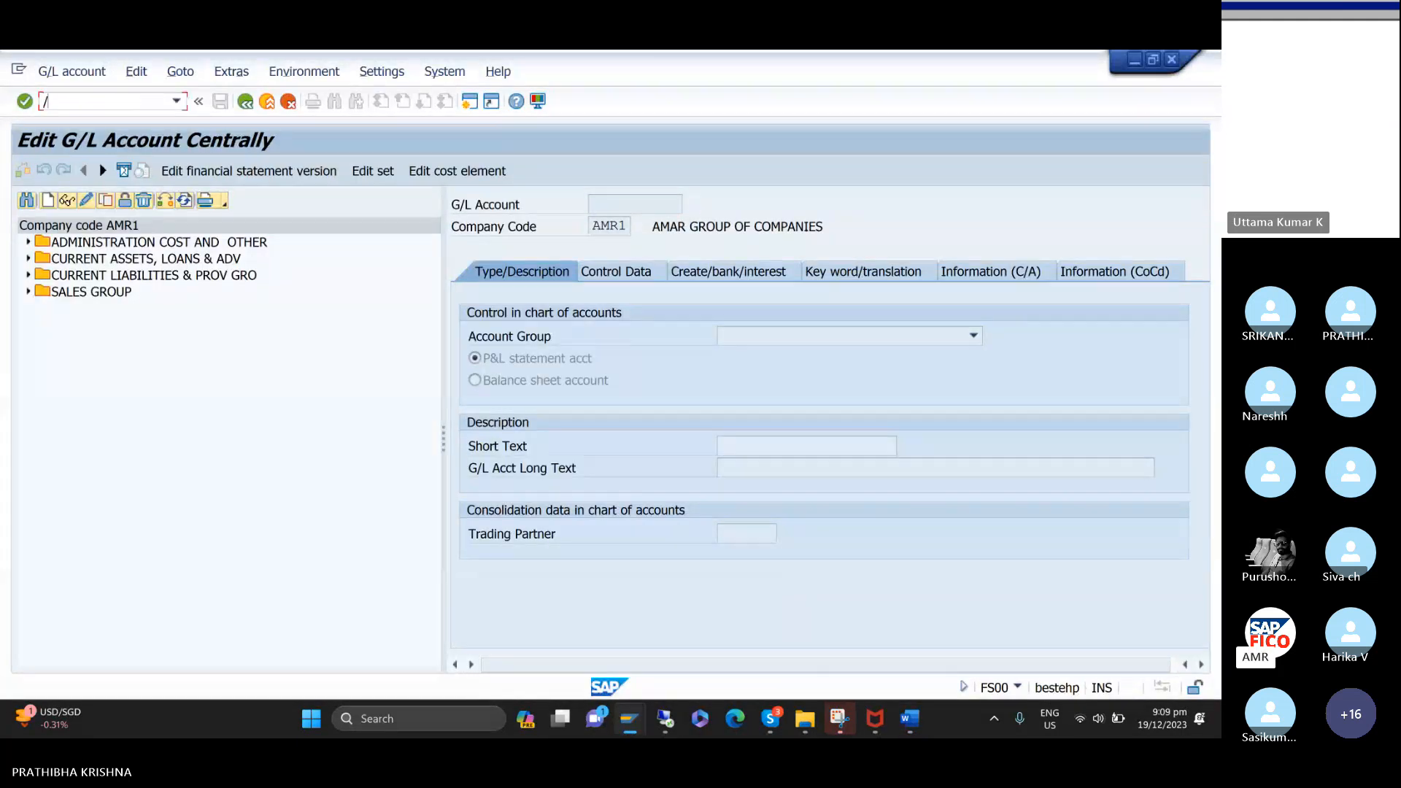
{"action": "type", "text": "NOBD"}
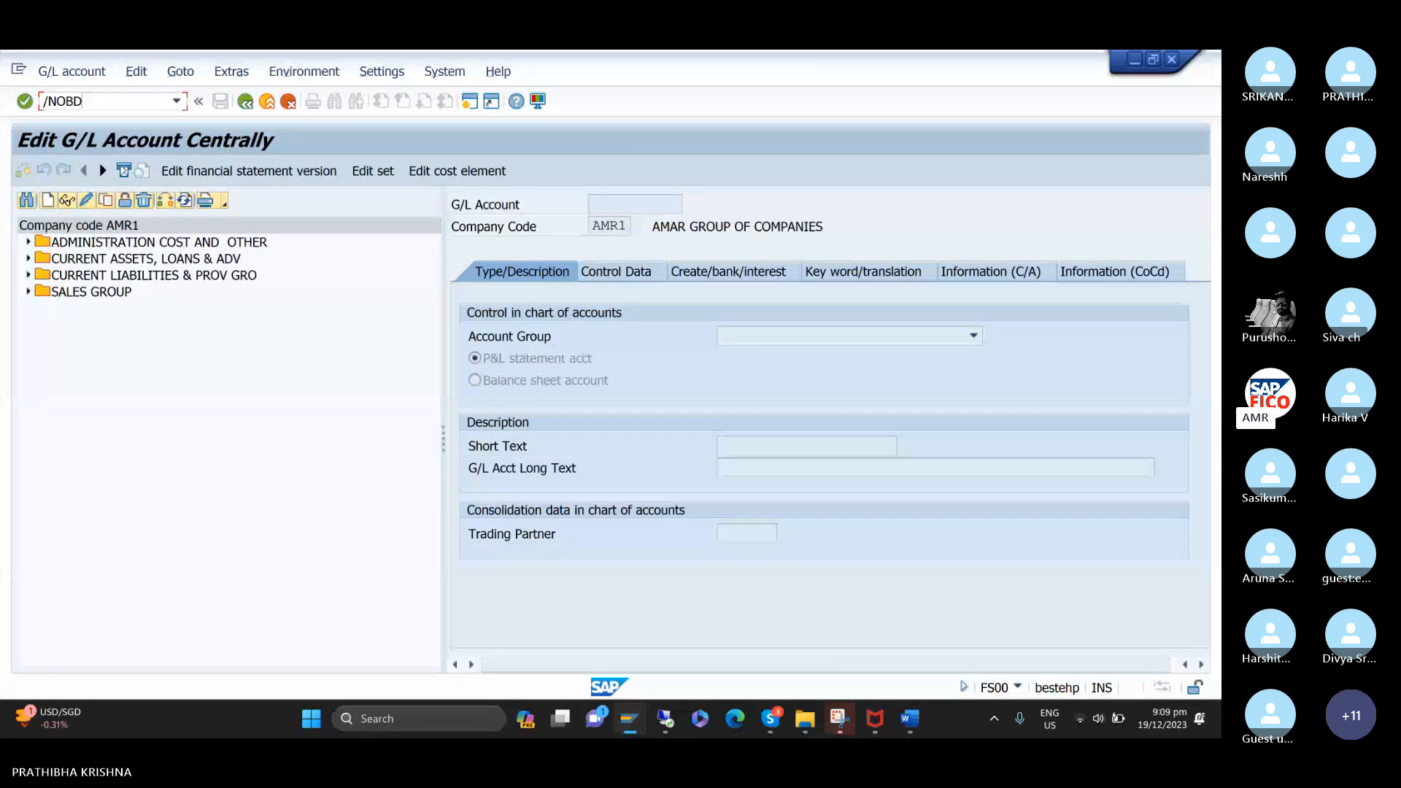
{"action": "type", "text": "2"}
{"action": "key", "text": "Return"}
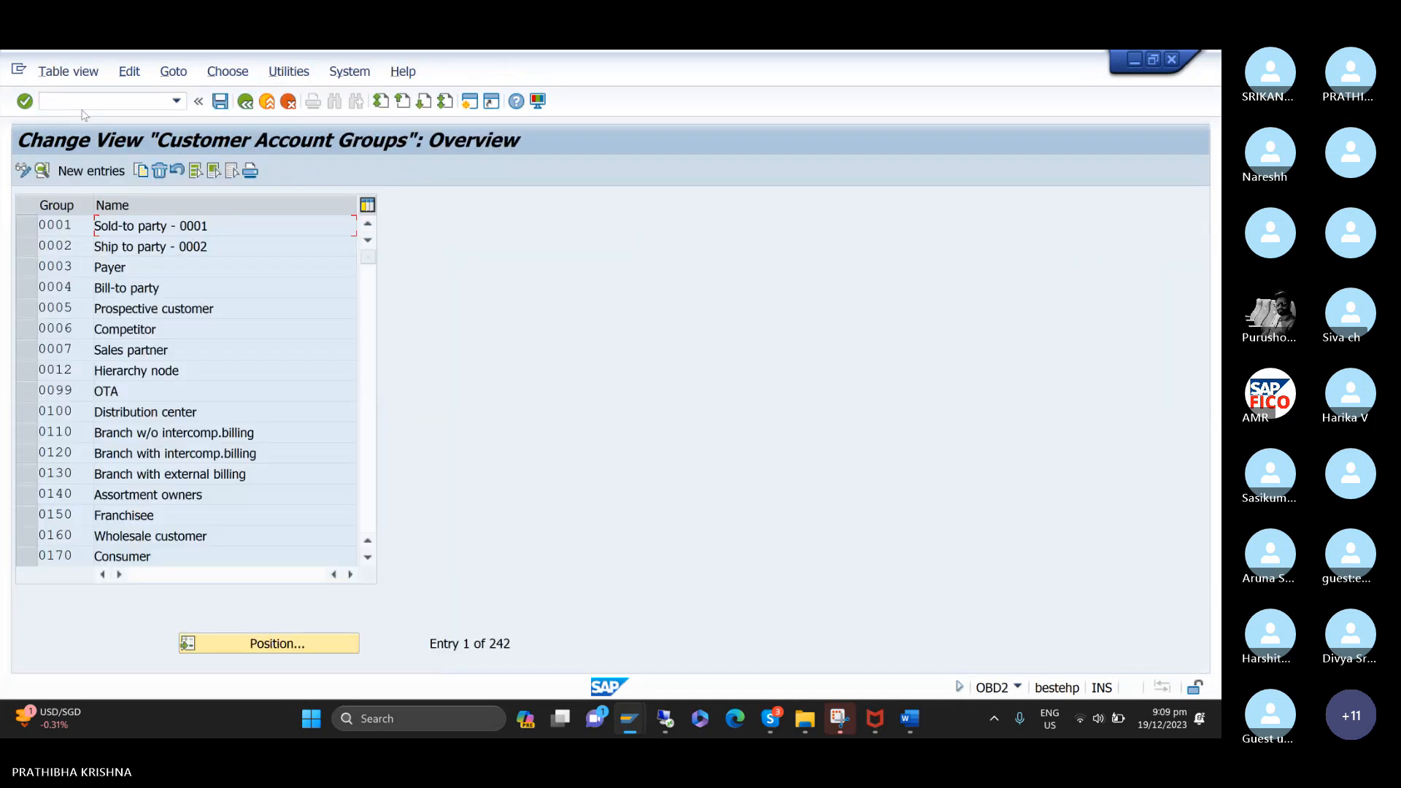
Create a new customer account group entry with the account group key TCDC.
{"action": "left_click", "coordinate": [86, 176]}
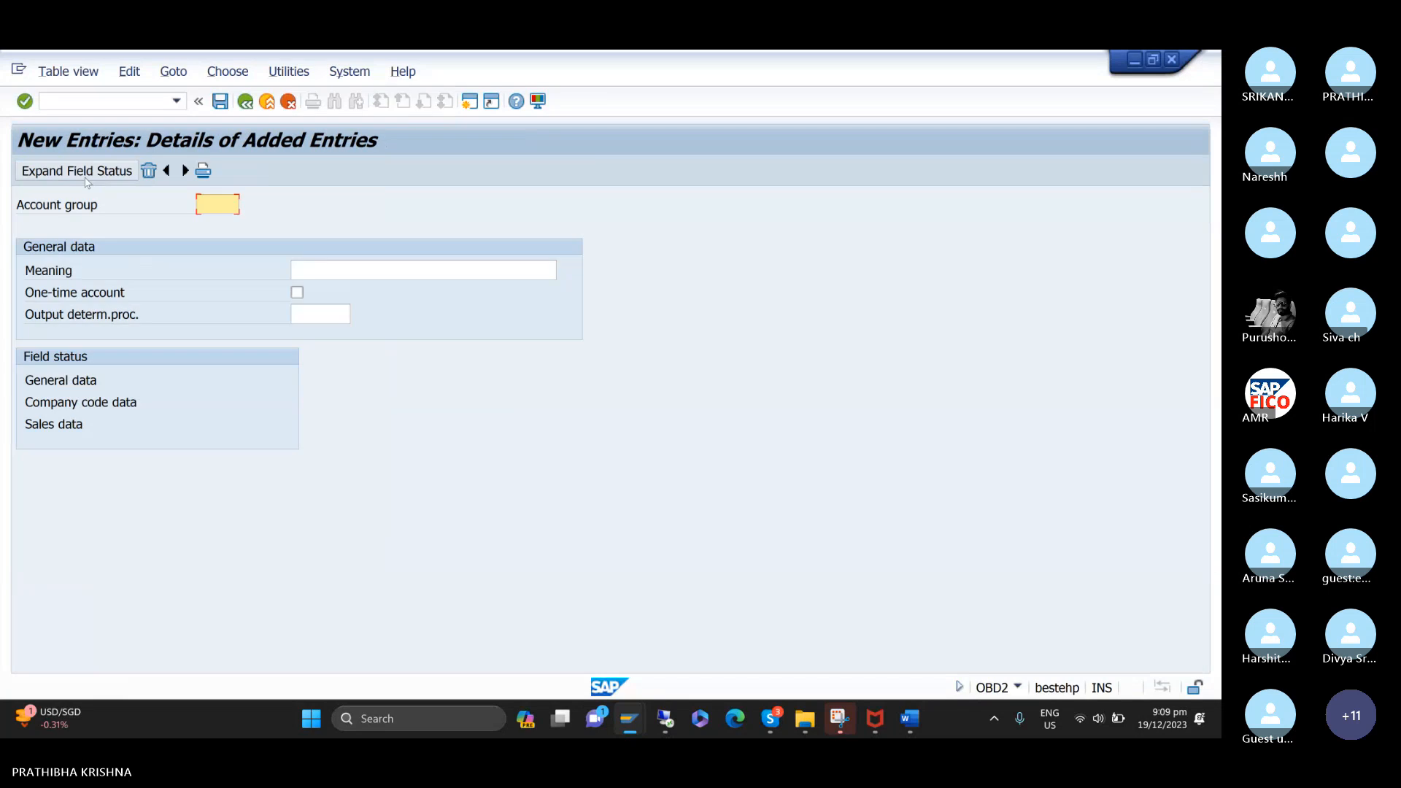
{"action": "type", "text": "T"}
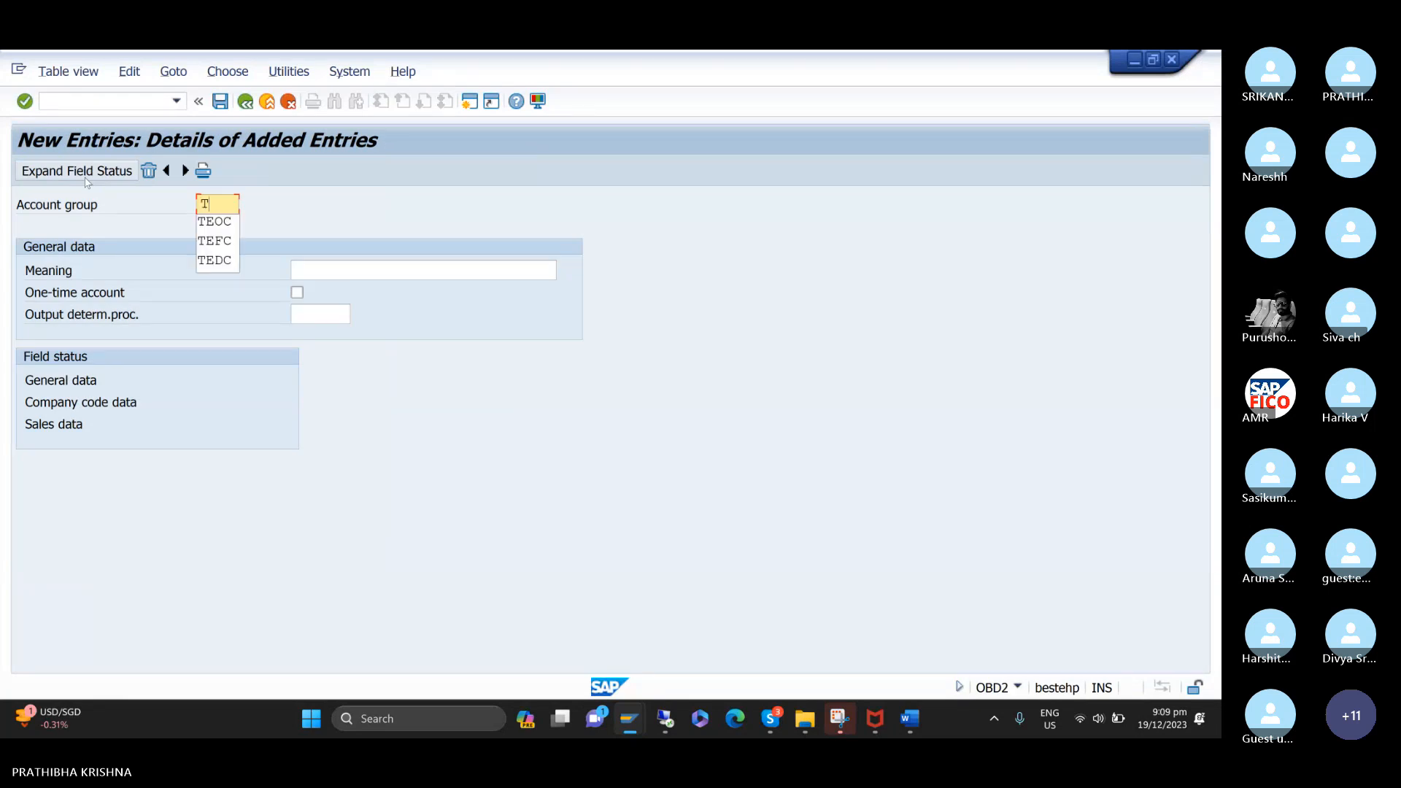
{"action": "type", "text": "CDC"}
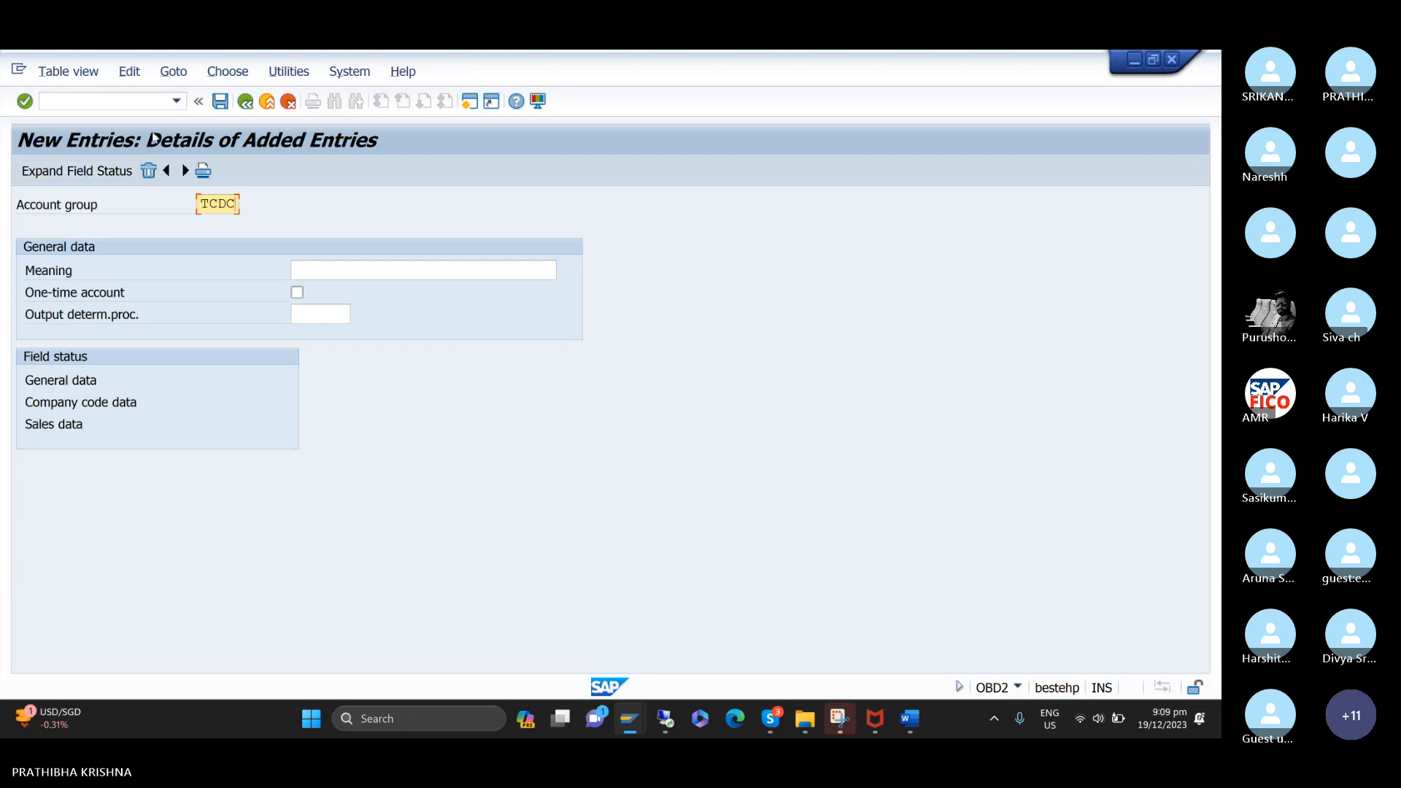
Set the meaning of account group TCDC to TTCC-DOMESTIC CUSTOMER GROUP.
{"action": "left_click", "coordinate": [373, 273]}
{"action": "type", "text": "TT"}
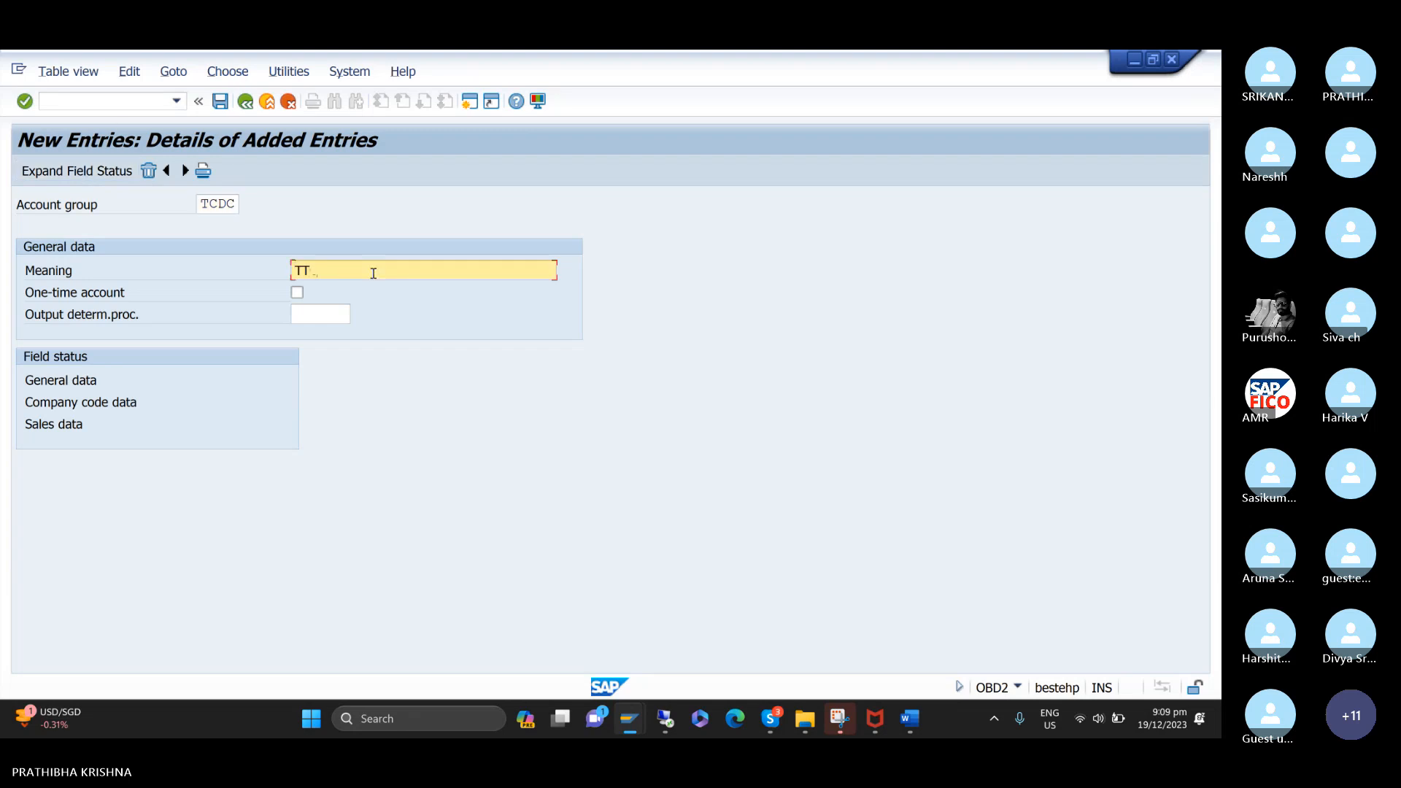
{"action": "type", "text": "CC"}
{"action": "key", "text": "BackSpace"}
{"action": "key", "text": "BackSpace"}
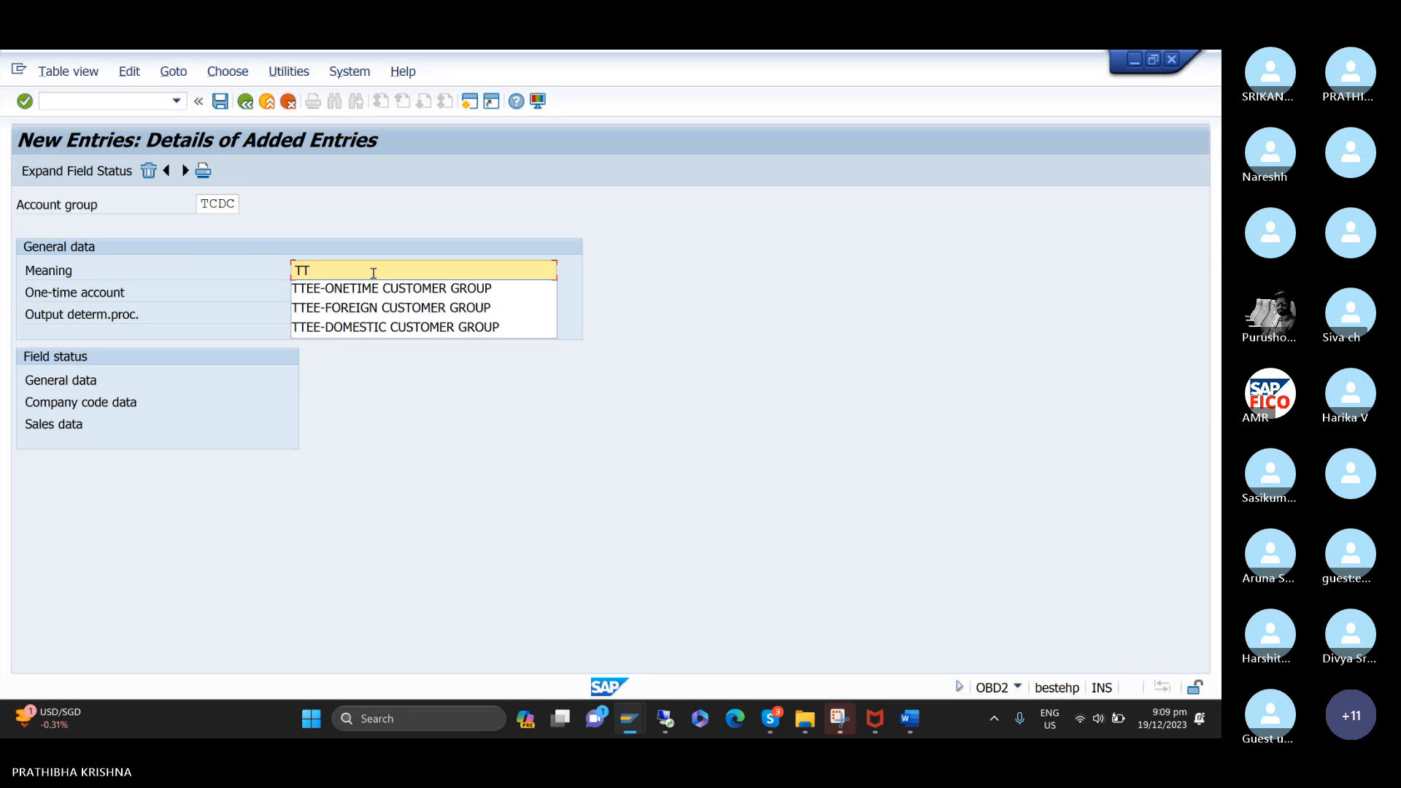
{"action": "key", "text": "Down"}
{"action": "key", "text": "Down"}
{"action": "key", "text": "Down"}
{"action": "key", "text": "Return"}
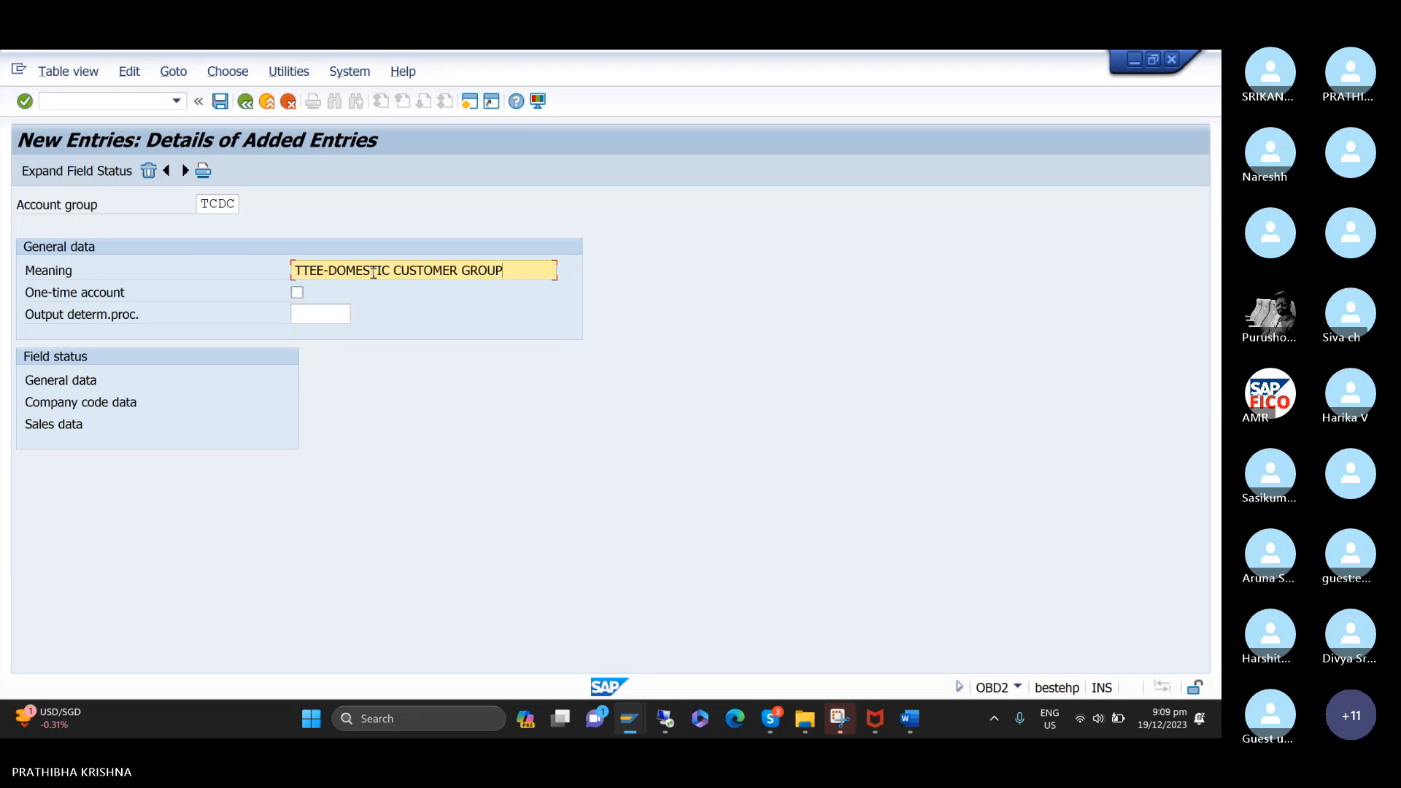
{"action": "left_click", "coordinate": [324, 272]}
{"action": "key", "text": "BackSpace"}
{"action": "key", "text": "BackSpace"}
{"action": "type", "text": "CC"}
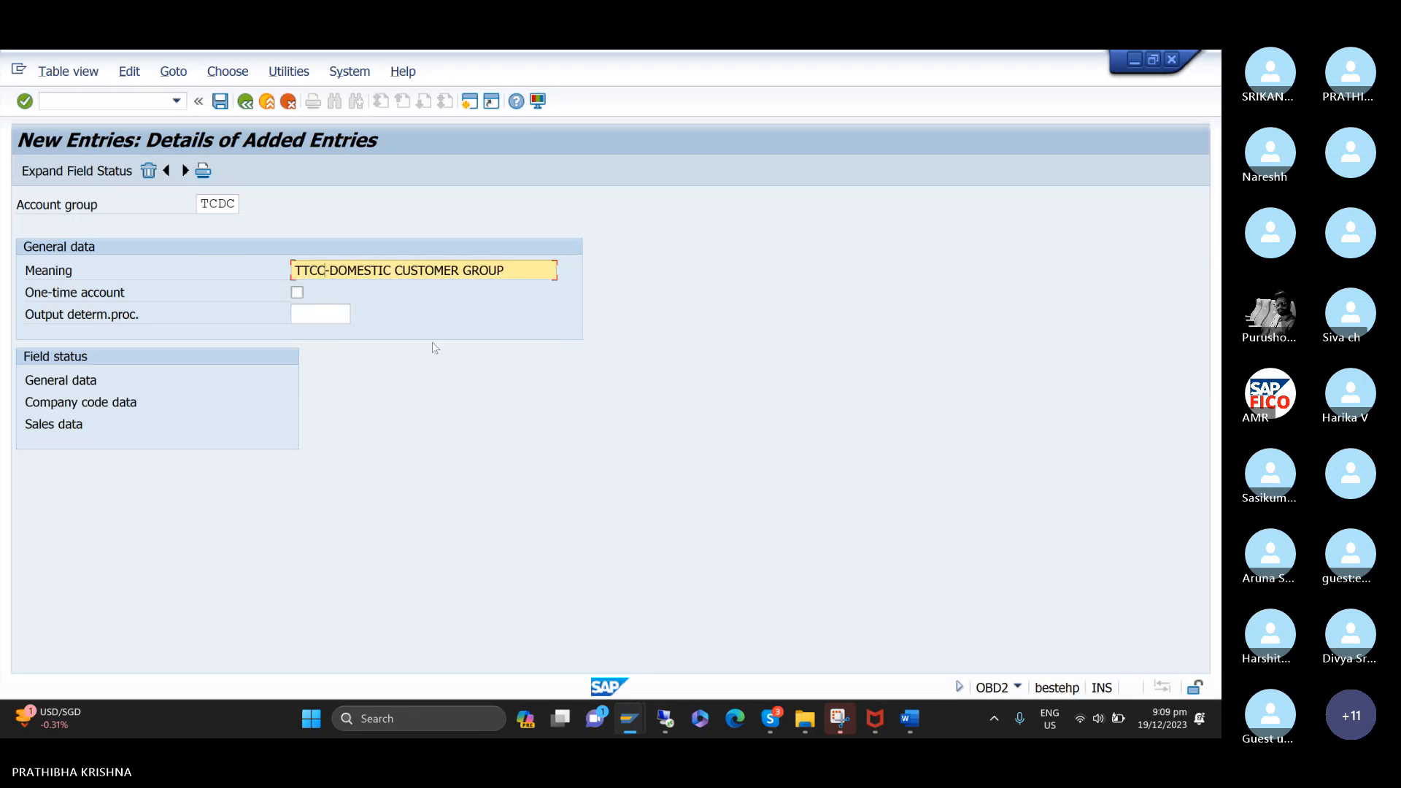
Add another new customer account group entry with the account group key TCIC.
{"action": "left_click", "coordinate": [186, 171]}
{"action": "type", "text": "T"}
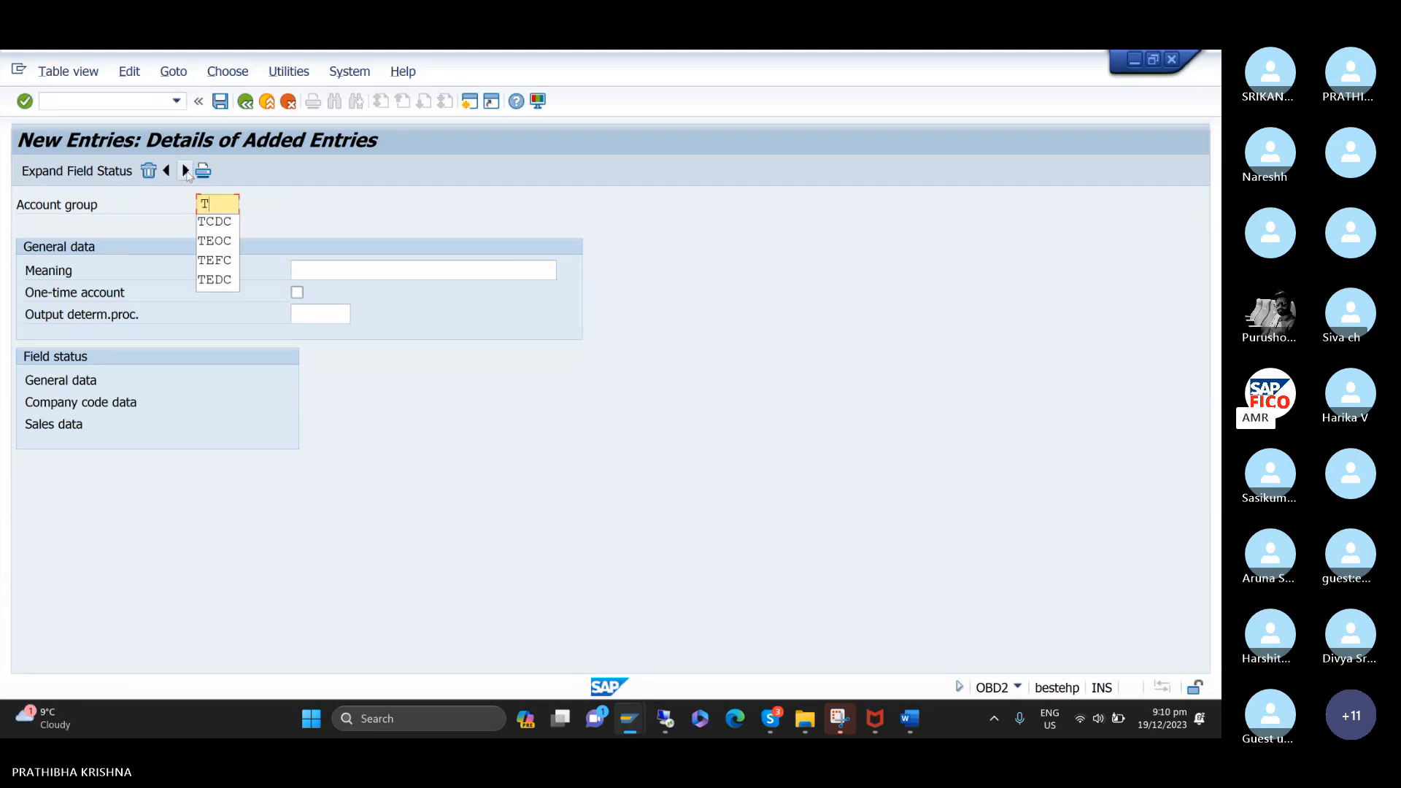
{"action": "type", "text": "CIC"}
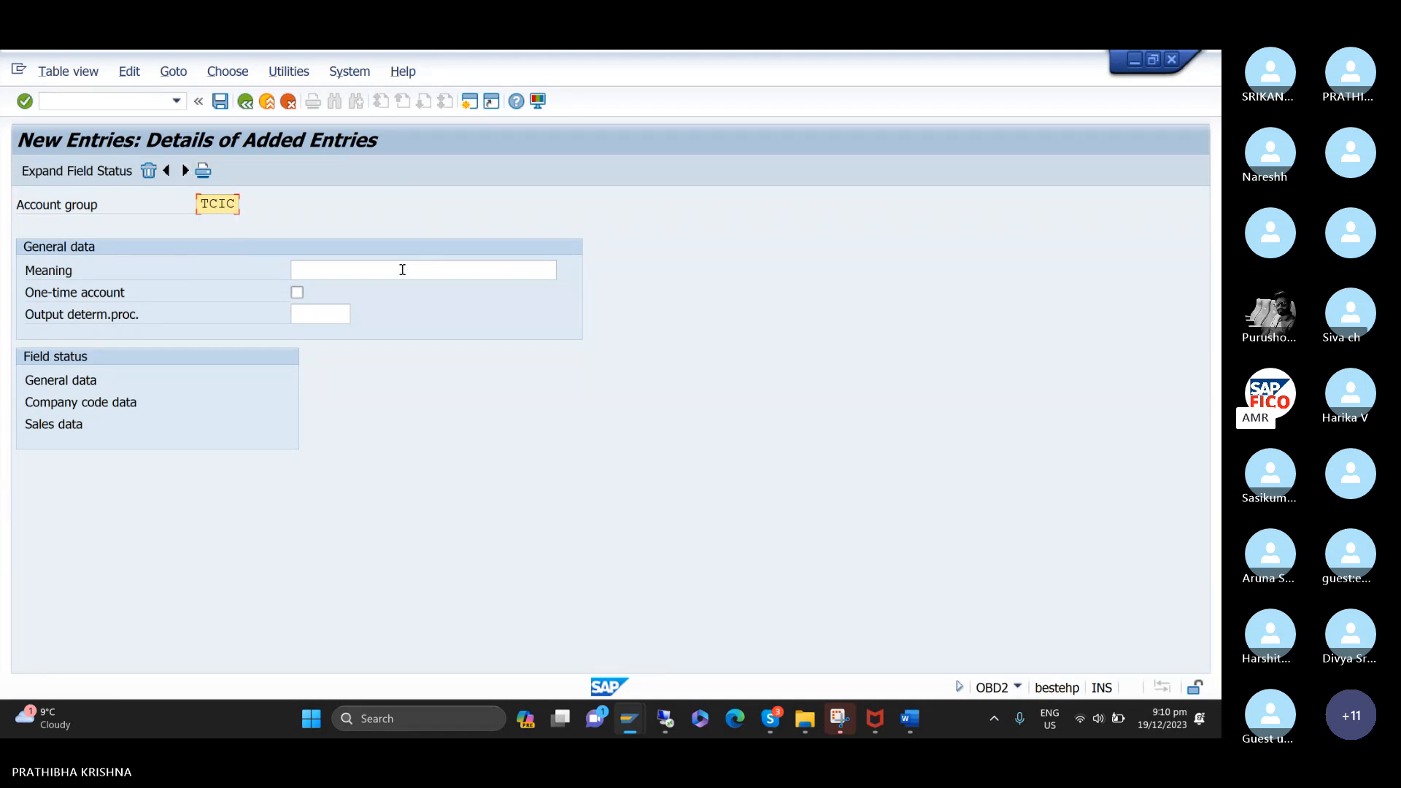
Set the meaning of account group TCIC to TTCC-FOREIGN CUSTOMER GROUP.
{"action": "left_click", "coordinate": [346, 271]}
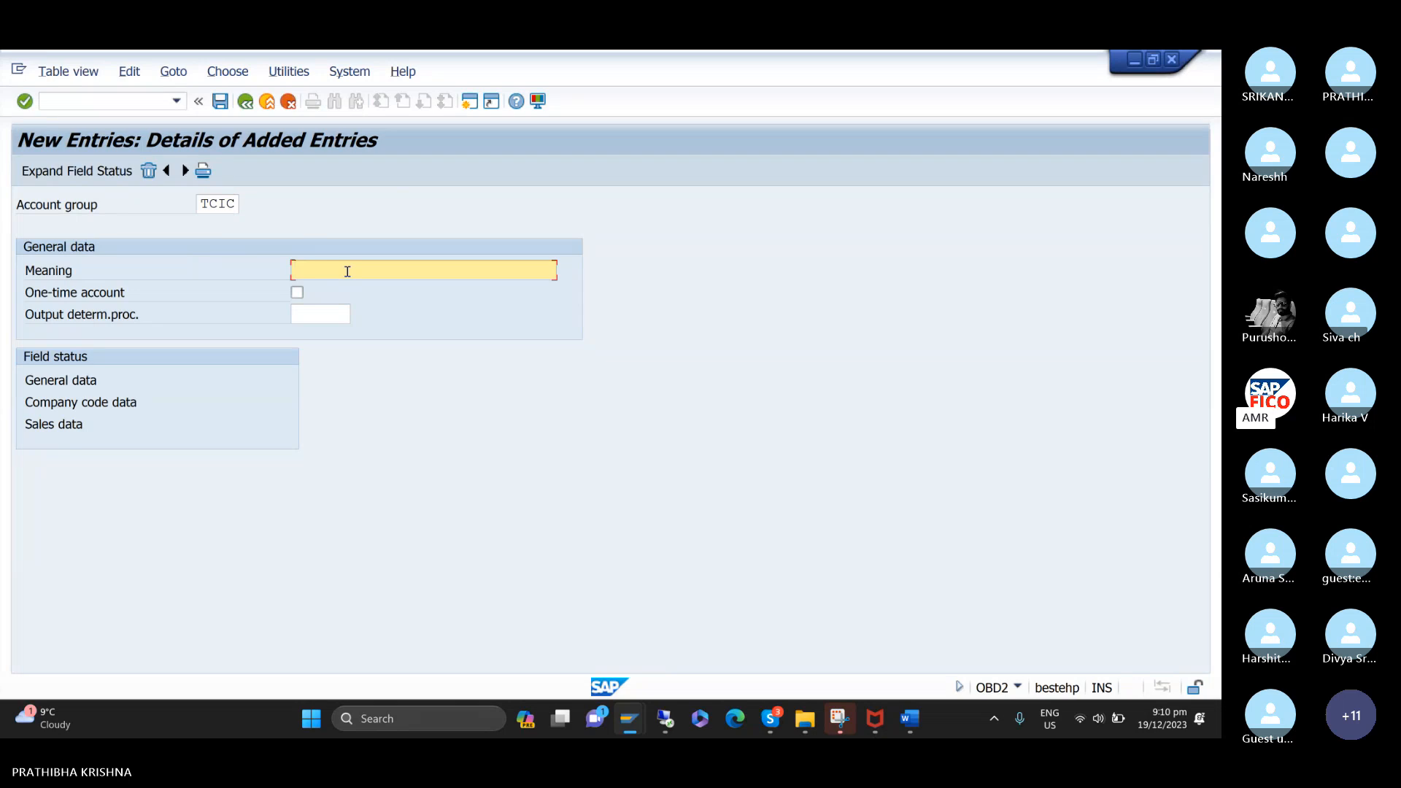
{"action": "type", "text": "TT"}
{"action": "key", "text": "Down"}
{"action": "key", "text": "Down"}
{"action": "key", "text": "Down"}
{"action": "key", "text": "Return"}
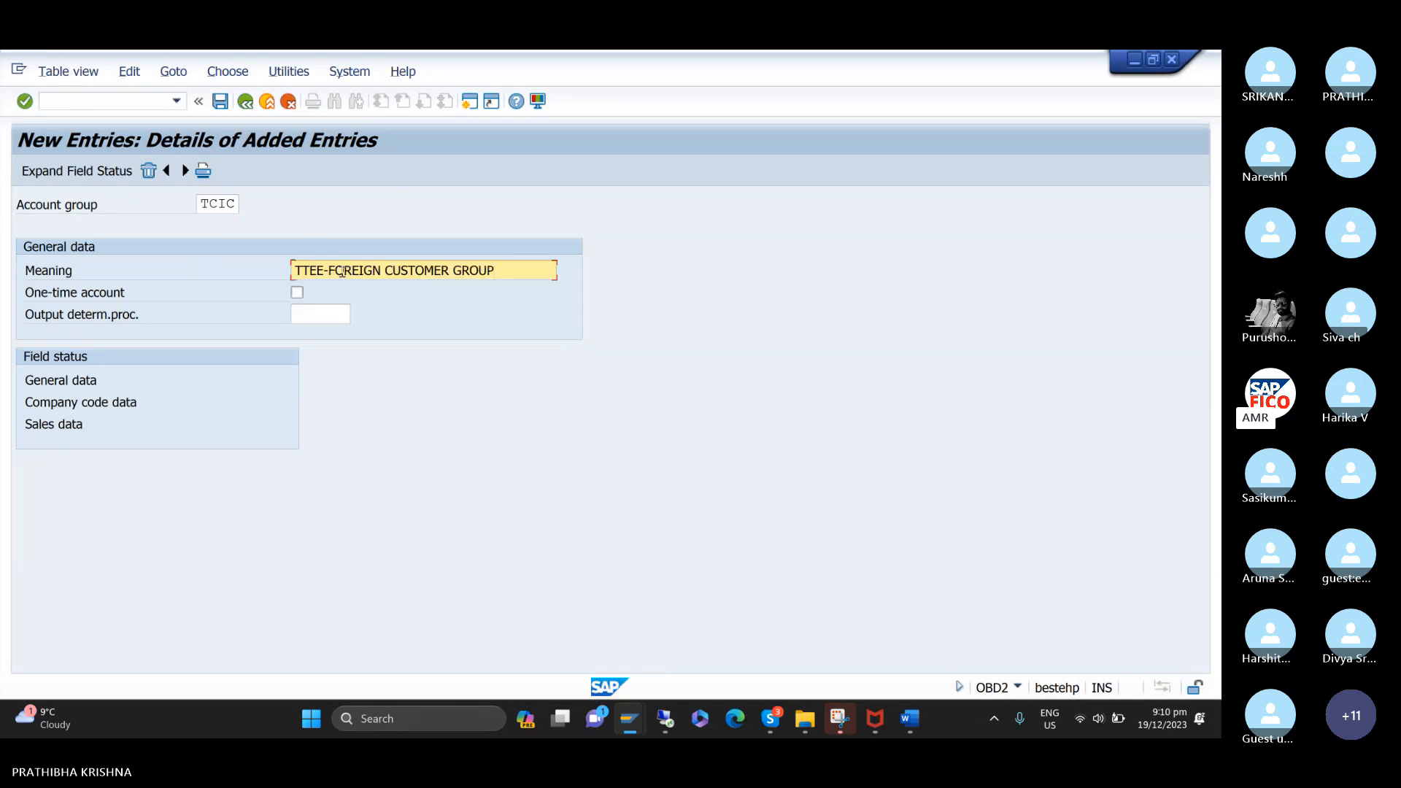
{"action": "left_click", "coordinate": [322, 272]}
{"action": "key", "text": "BackSpace"}
{"action": "key", "text": "BackSpace"}
{"action": "type", "text": "CC"}
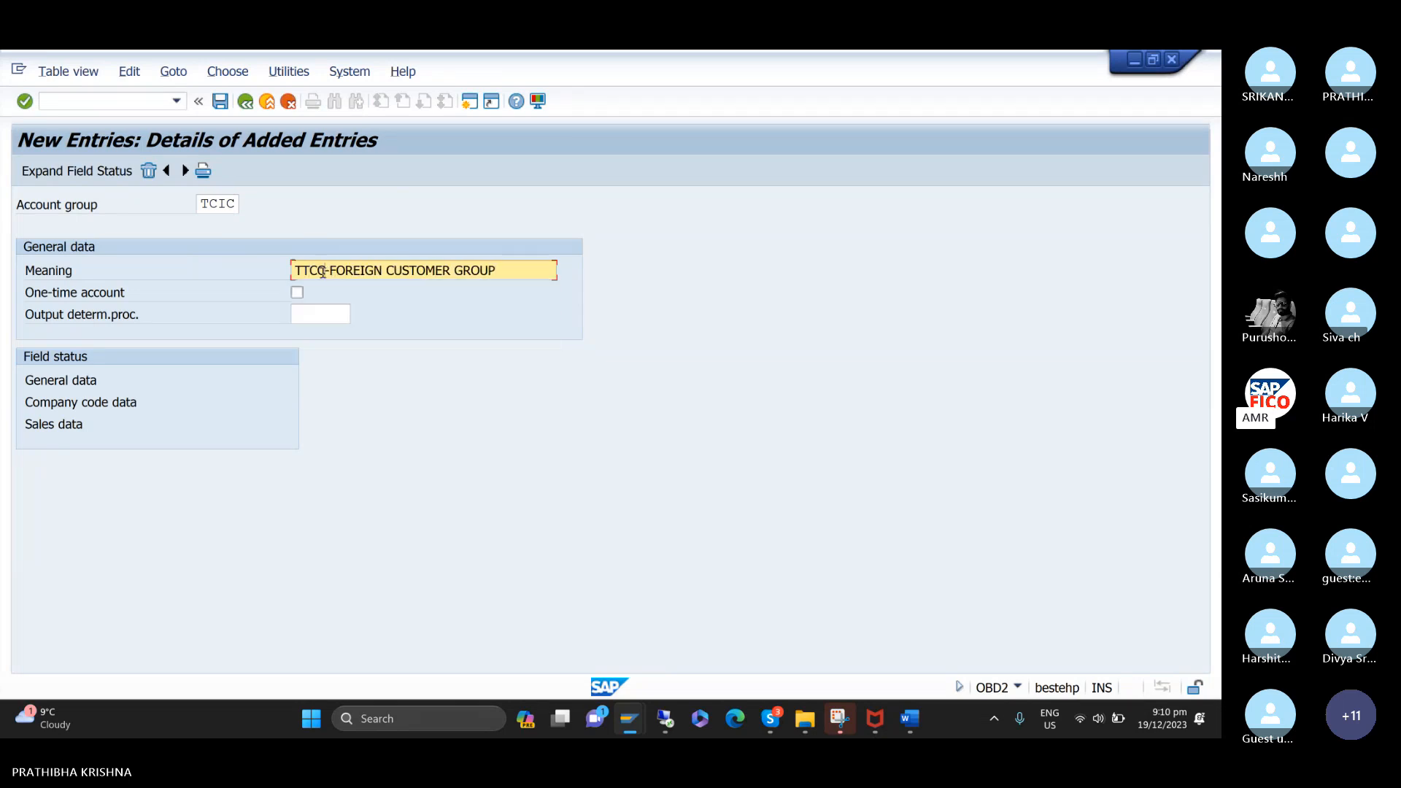
Change the foreign customer group's account group key to TCFC.
{"action": "left_click", "coordinate": [229, 204]}
{"action": "key", "text": "BackSpace"}
{"action": "type", "text": "F"}
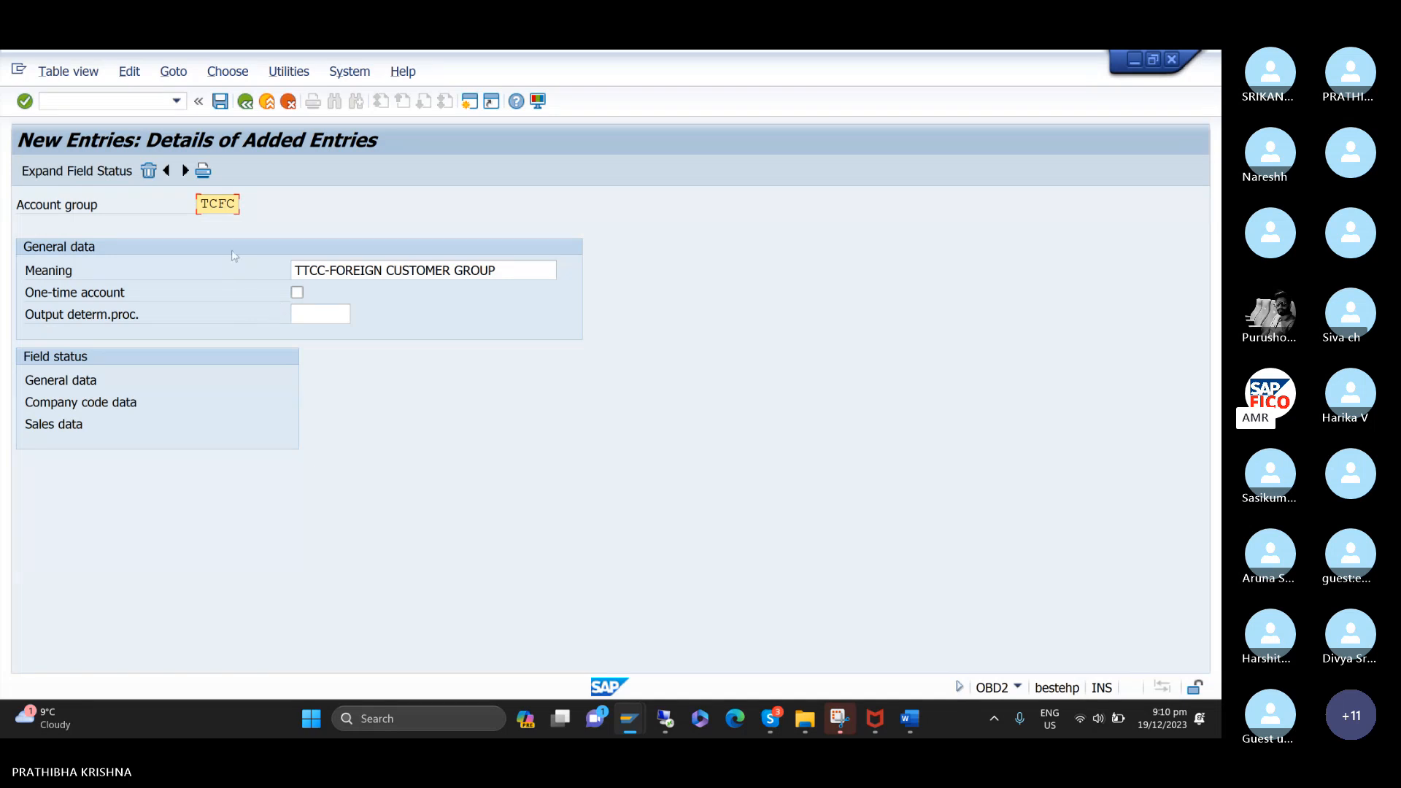
Add a third account group entry with the key TCOC and the meaning TTCC-ONETIME CUSTOMER GROUP.
{"action": "left_click", "coordinate": [185, 171]}
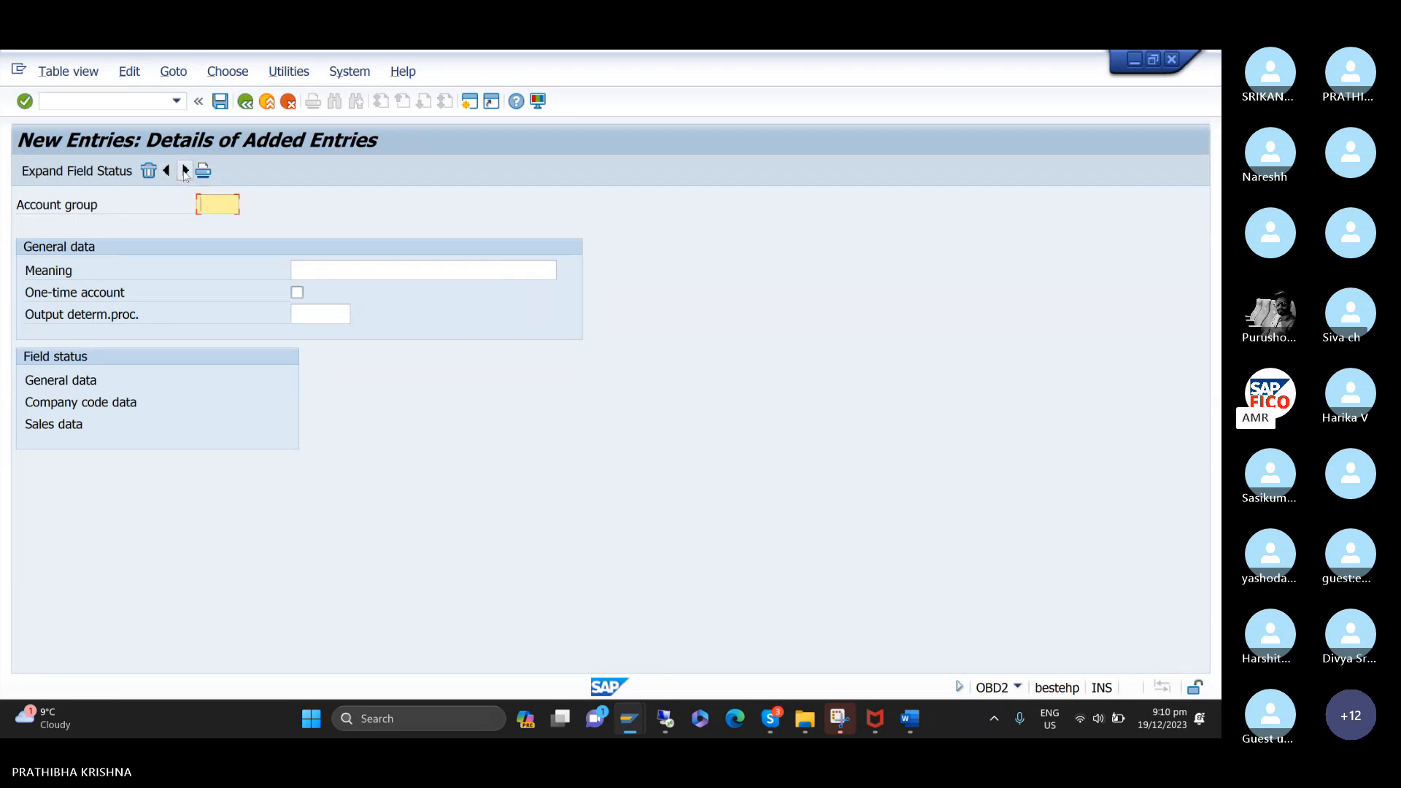
{"action": "type", "text": "TCOC"}
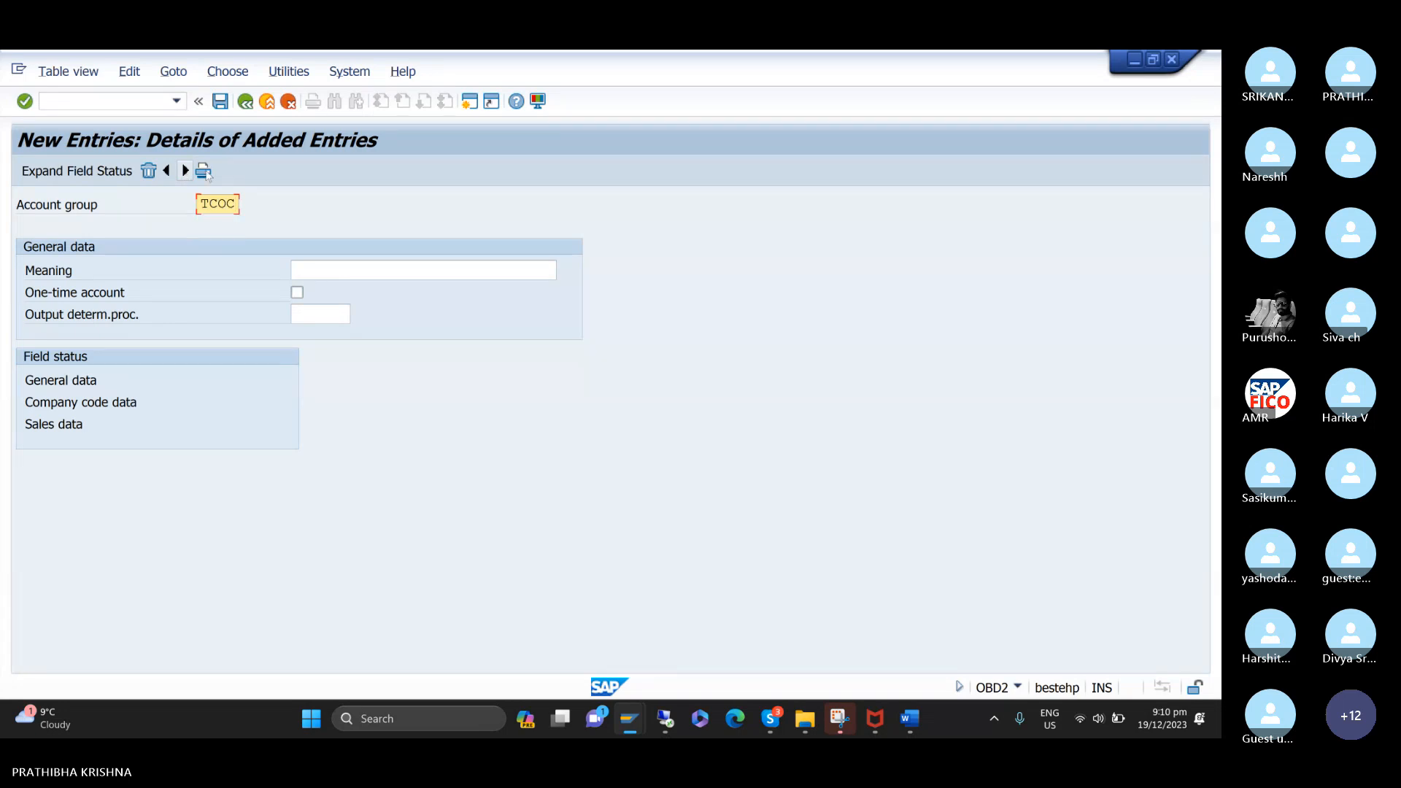
{"action": "left_click", "coordinate": [405, 269]}
{"action": "type", "text": "TT"}
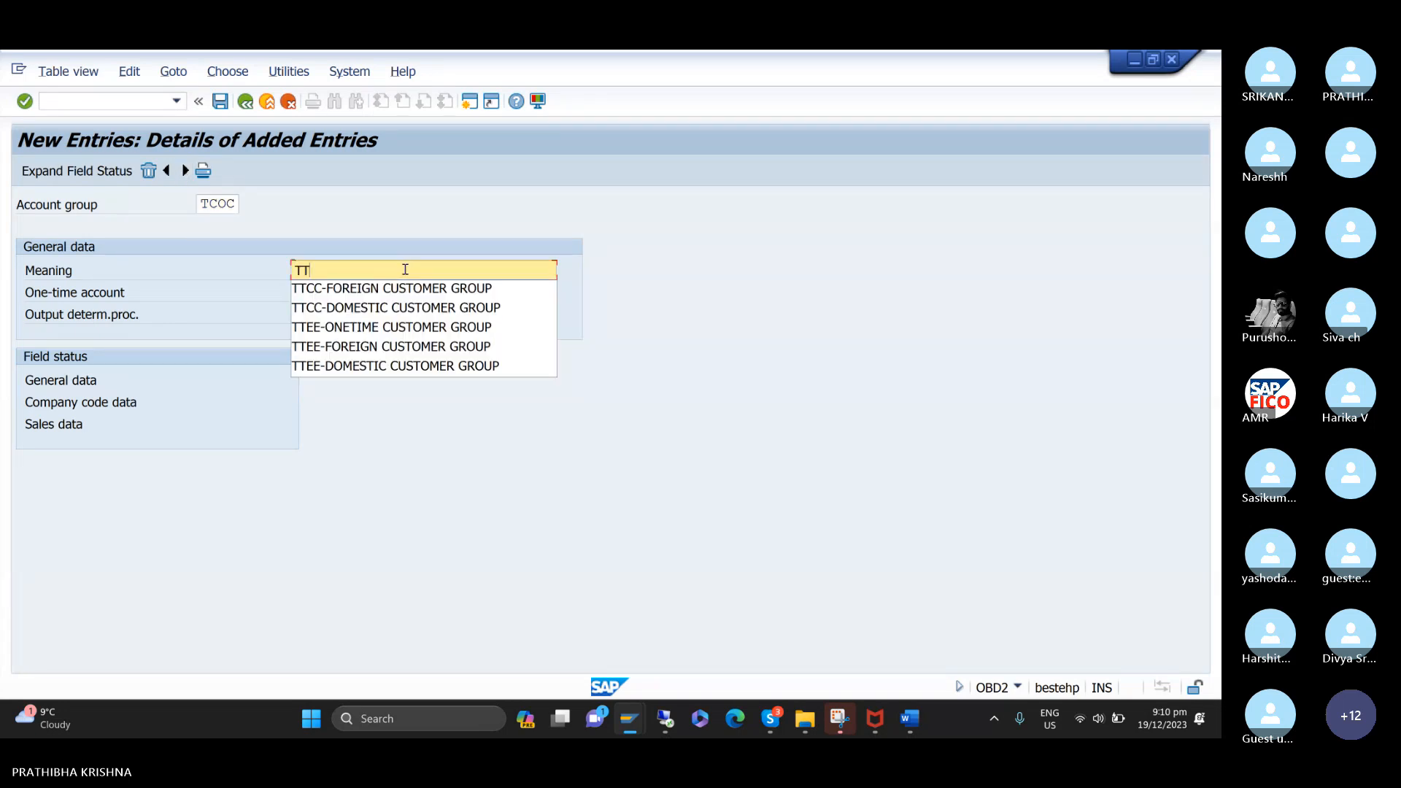
{"action": "key", "text": "Down"}
{"action": "key", "text": "Down"}
{"action": "key", "text": "Down"}
{"action": "key", "text": "Down"}
{"action": "key", "text": "Up"}
{"action": "key", "text": "Return"}
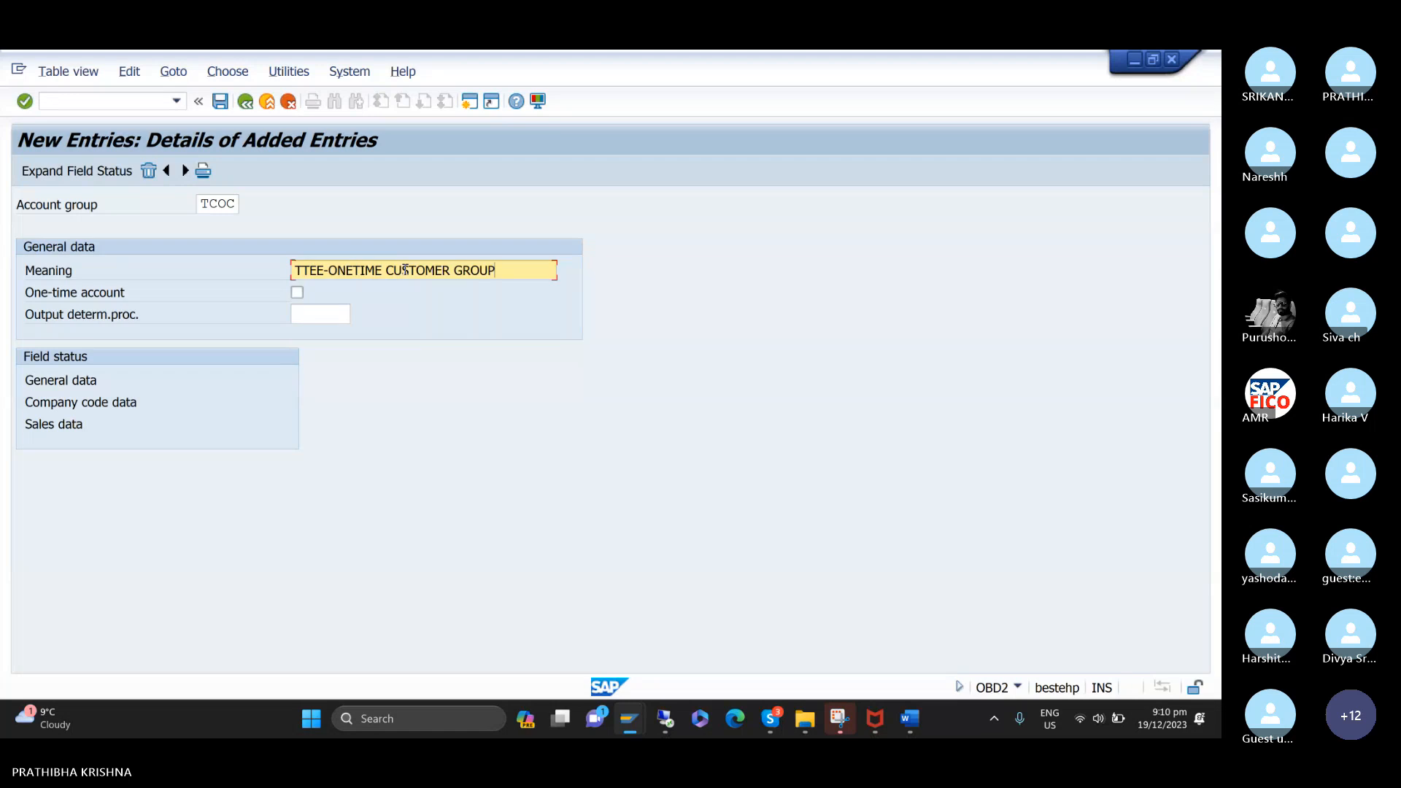
{"action": "left_click", "coordinate": [325, 271]}
{"action": "key", "text": "BackSpace"}
{"action": "key", "text": "BackSpace"}
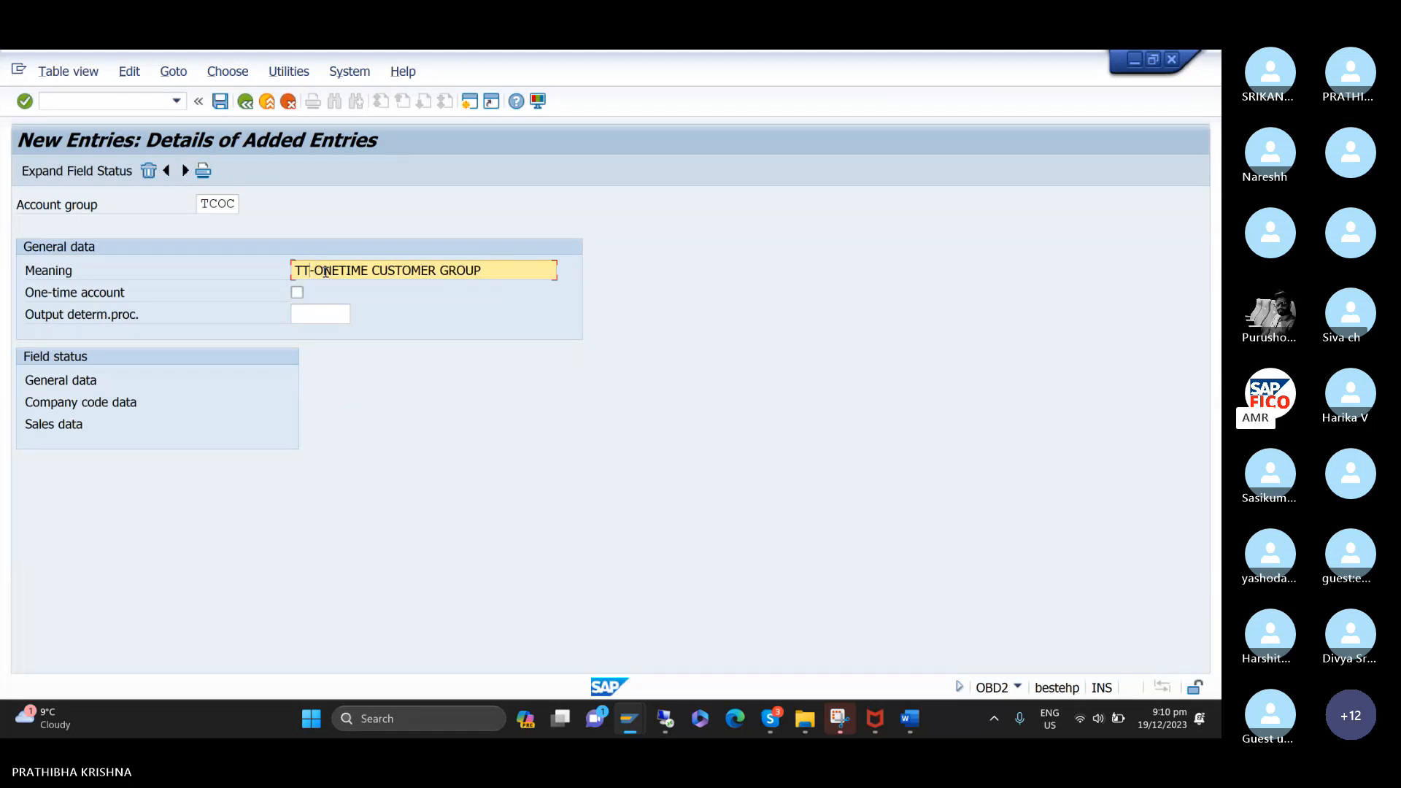
{"action": "type", "text": "V"}
{"action": "key", "text": "BackSpace"}
{"action": "type", "text": "CC"}
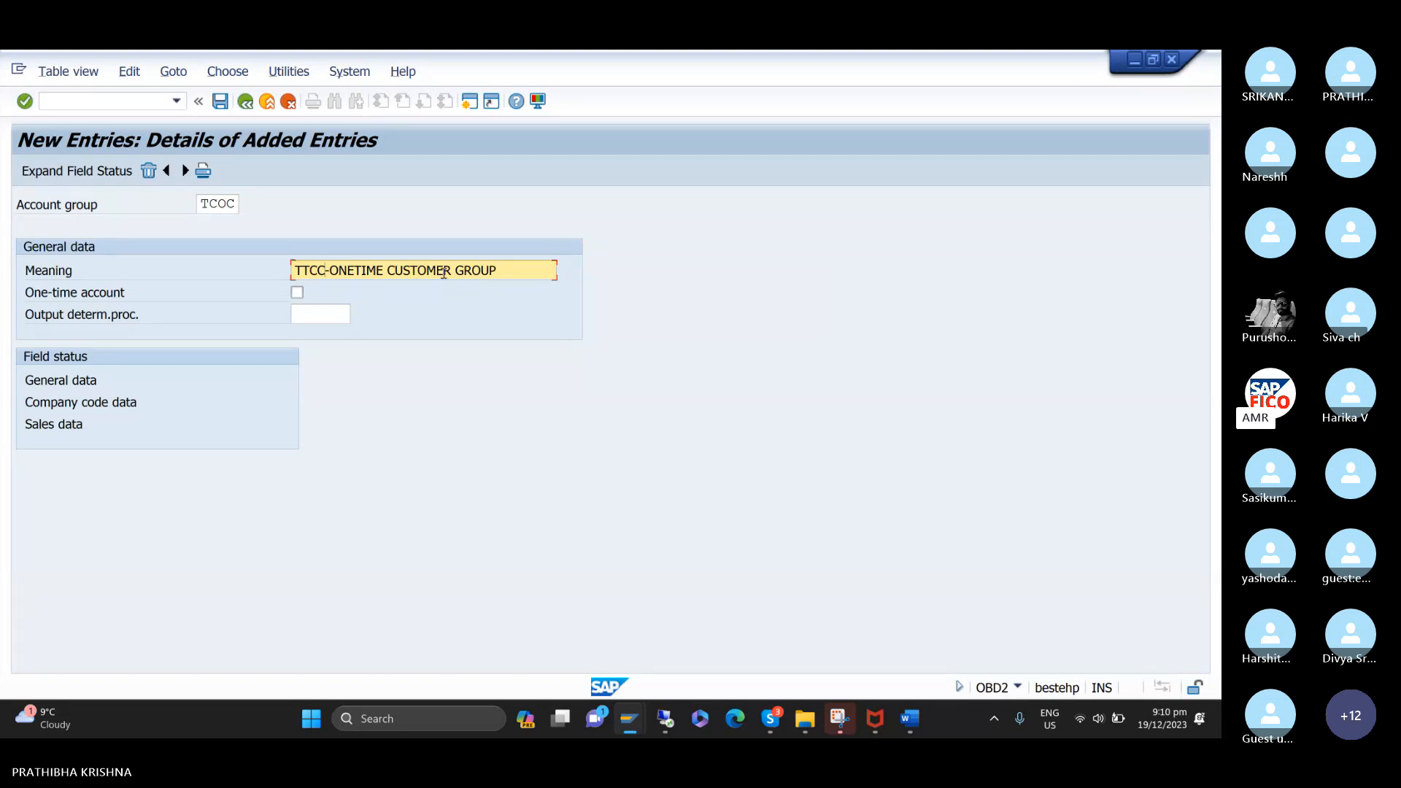
Mark TCOC as a one-time account and save the new entries to customizing request DPKK901127.
{"action": "left_click", "coordinate": [297, 293]}
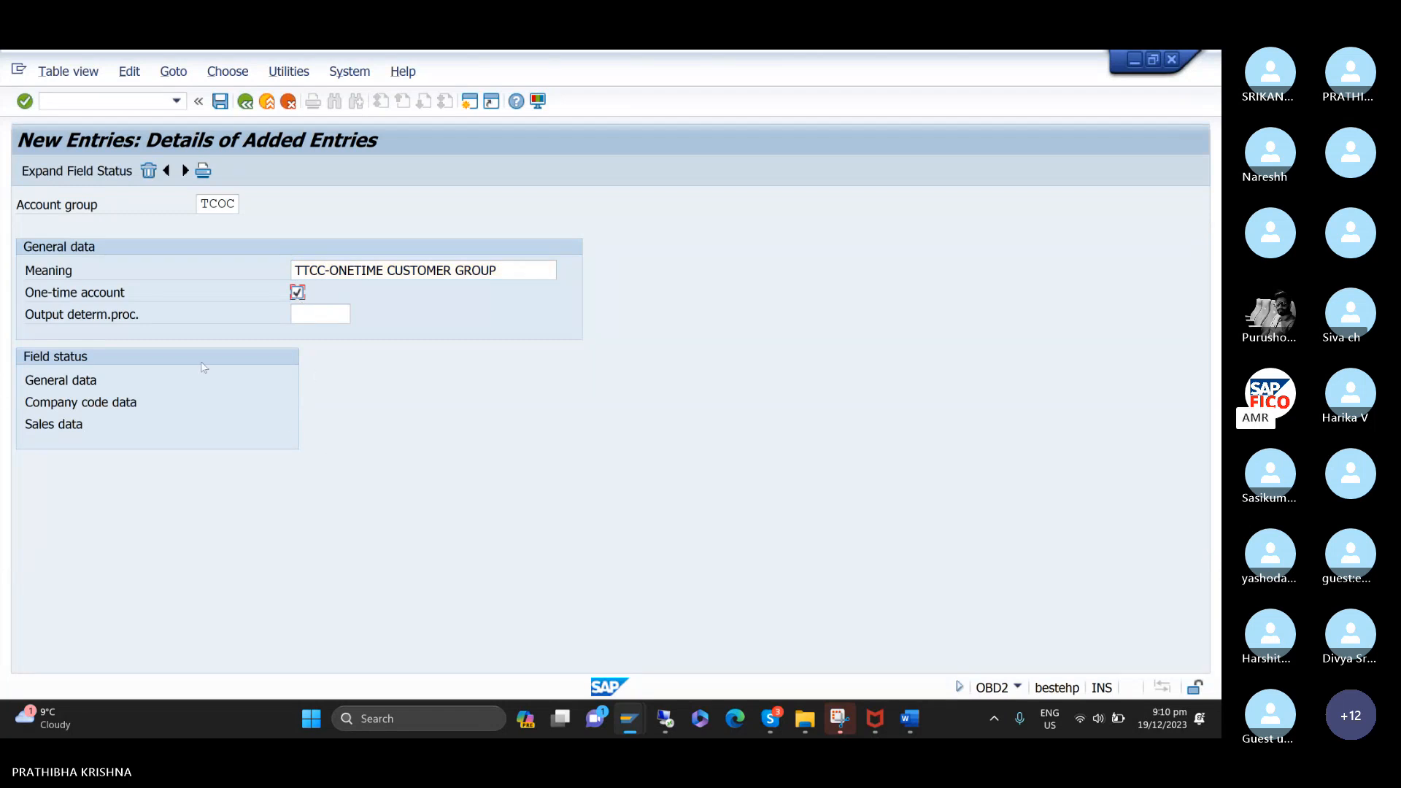
{"action": "left_click", "coordinate": [221, 102]}
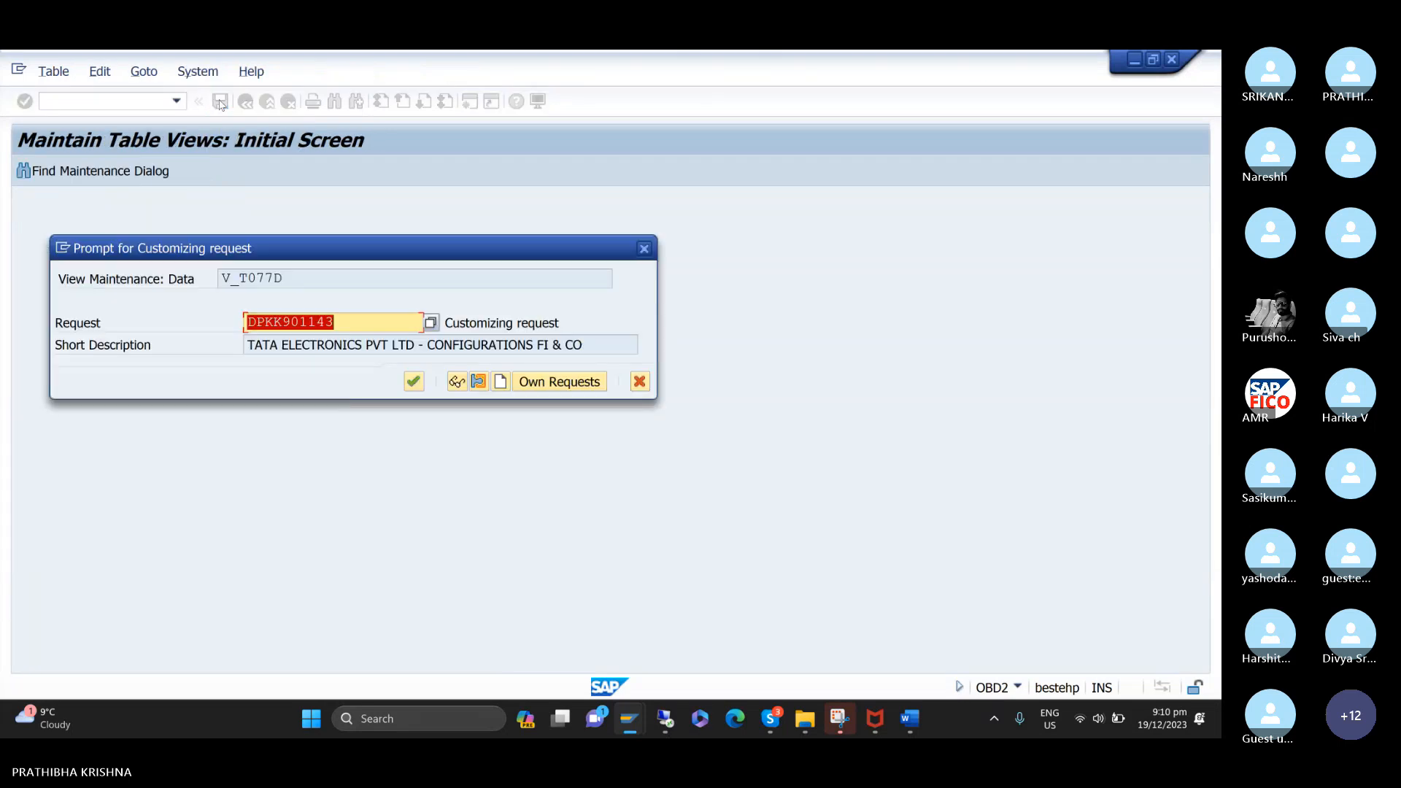
{"action": "left_click", "coordinate": [519, 382]}
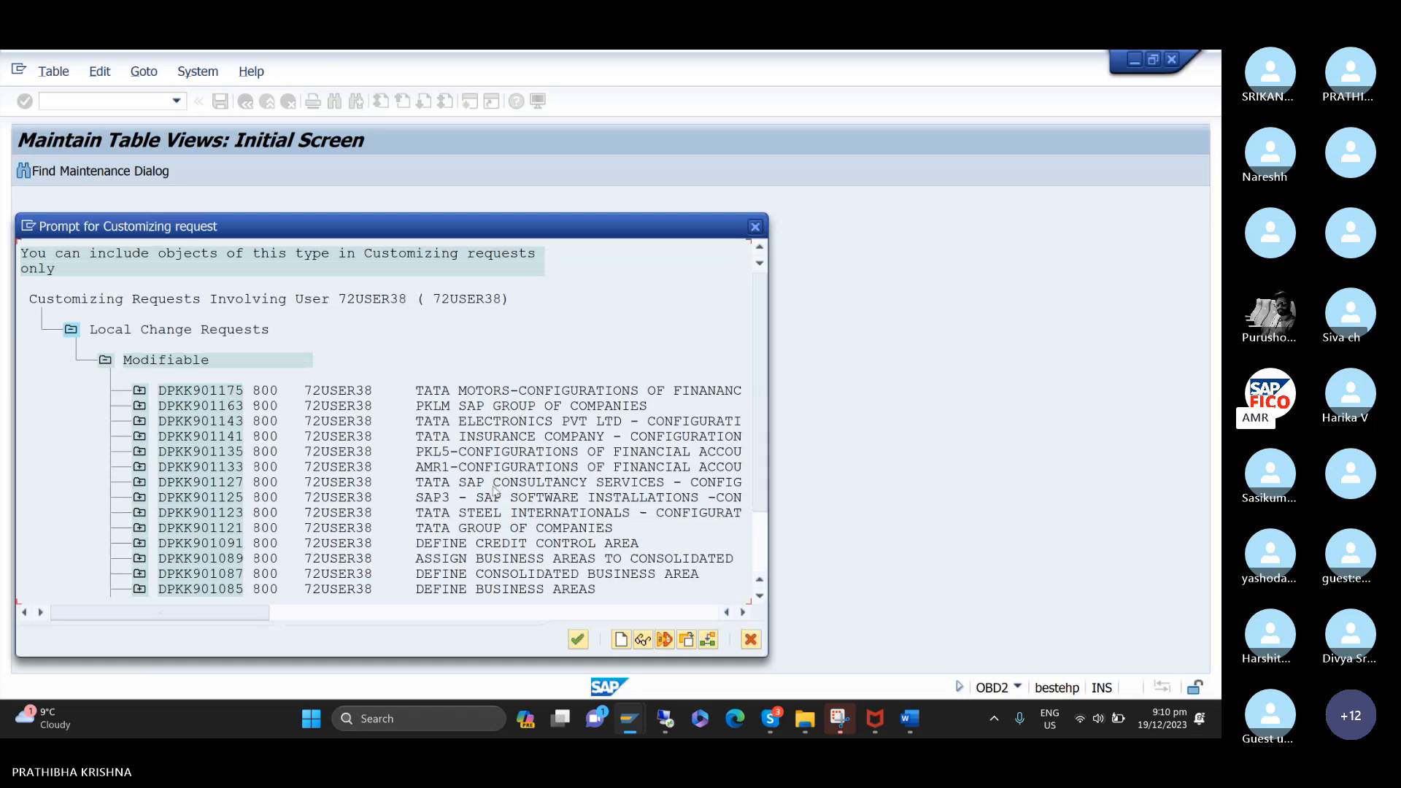
{"action": "key", "text": "Escape"}
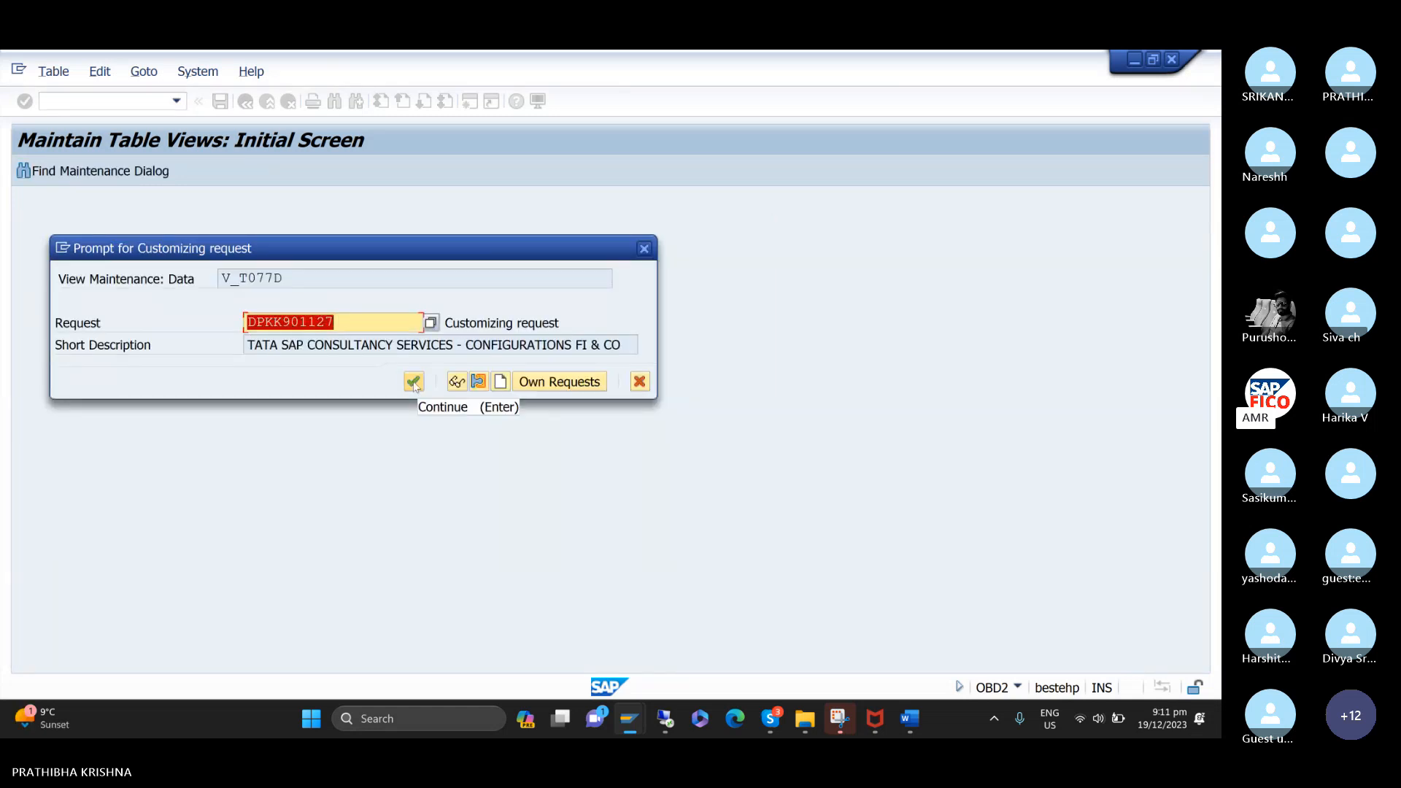
{"action": "left_click", "coordinate": [413, 382]}
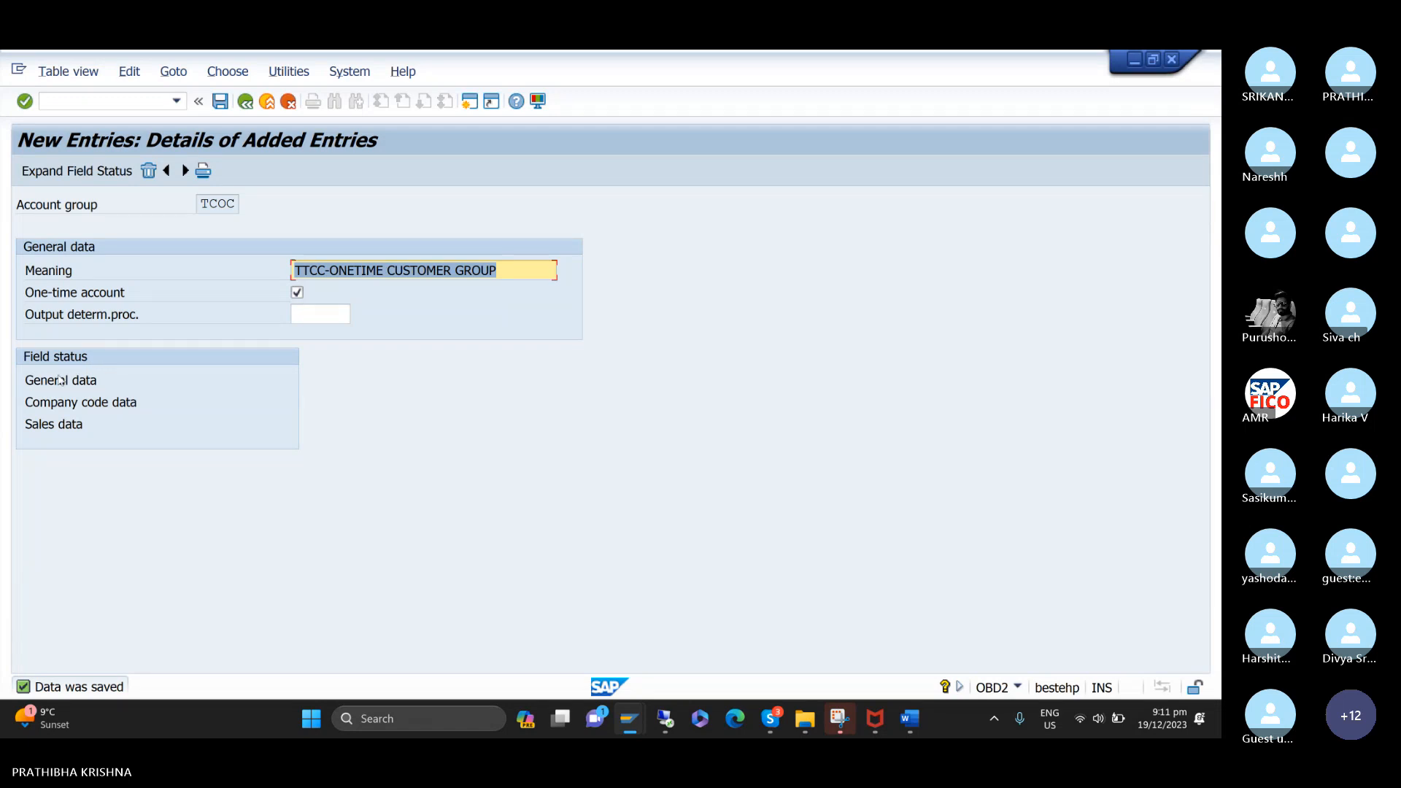
Examine the Address field status settings in the general data of account group TCOC.
{"action": "left_click", "coordinate": [58, 380]}
{"action": "double_click", "coordinate": [59, 380]}
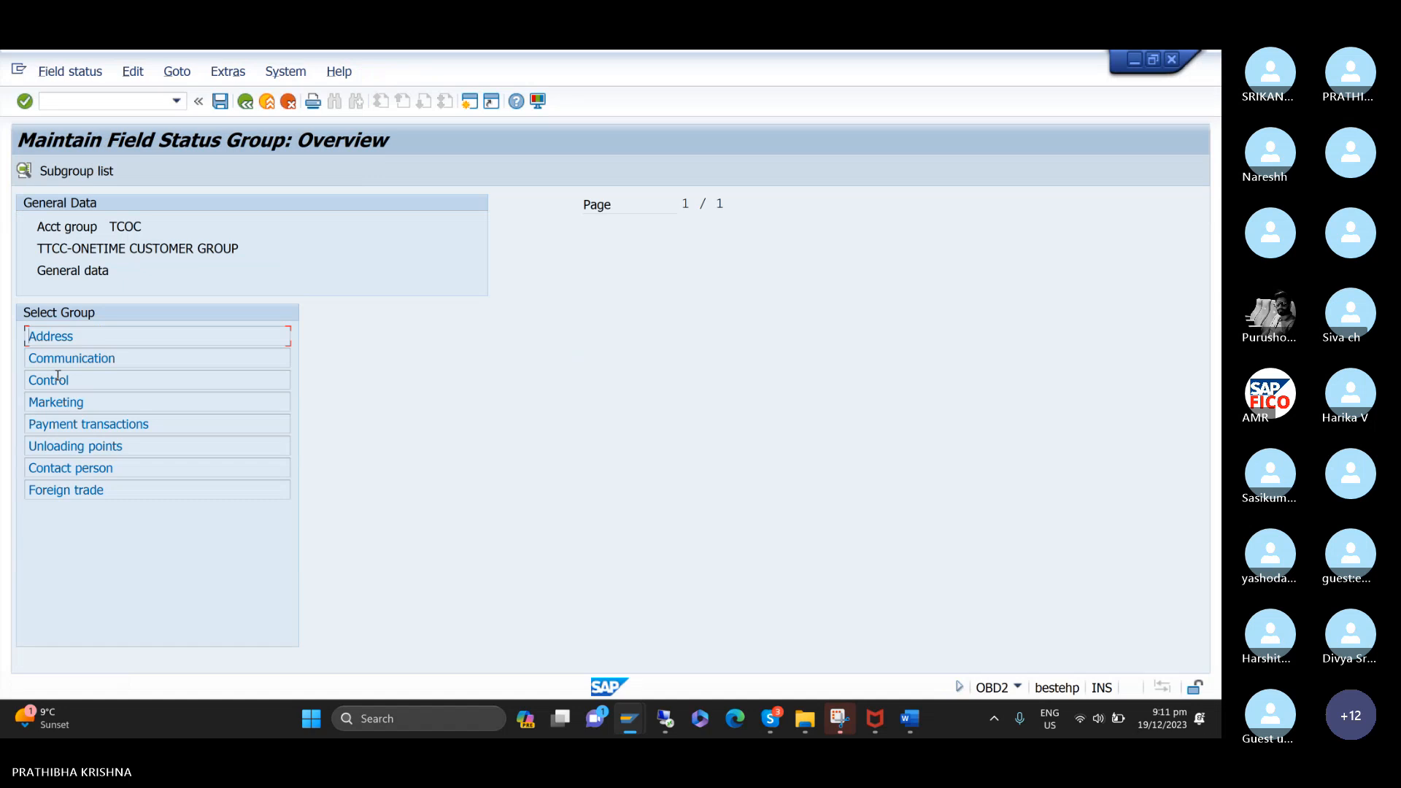
{"action": "double_click", "coordinate": [52, 336]}
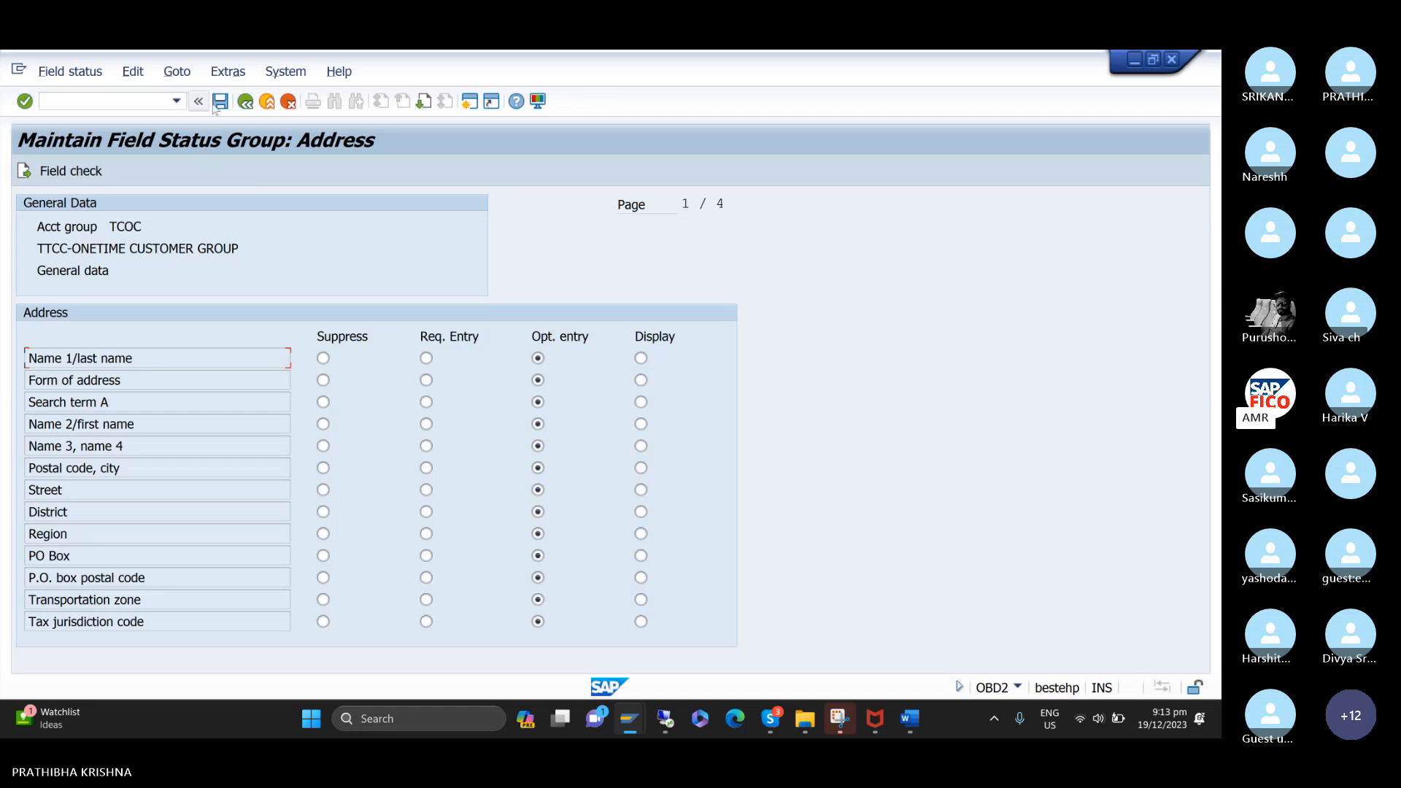
{"action": "left_click", "coordinate": [245, 102]}
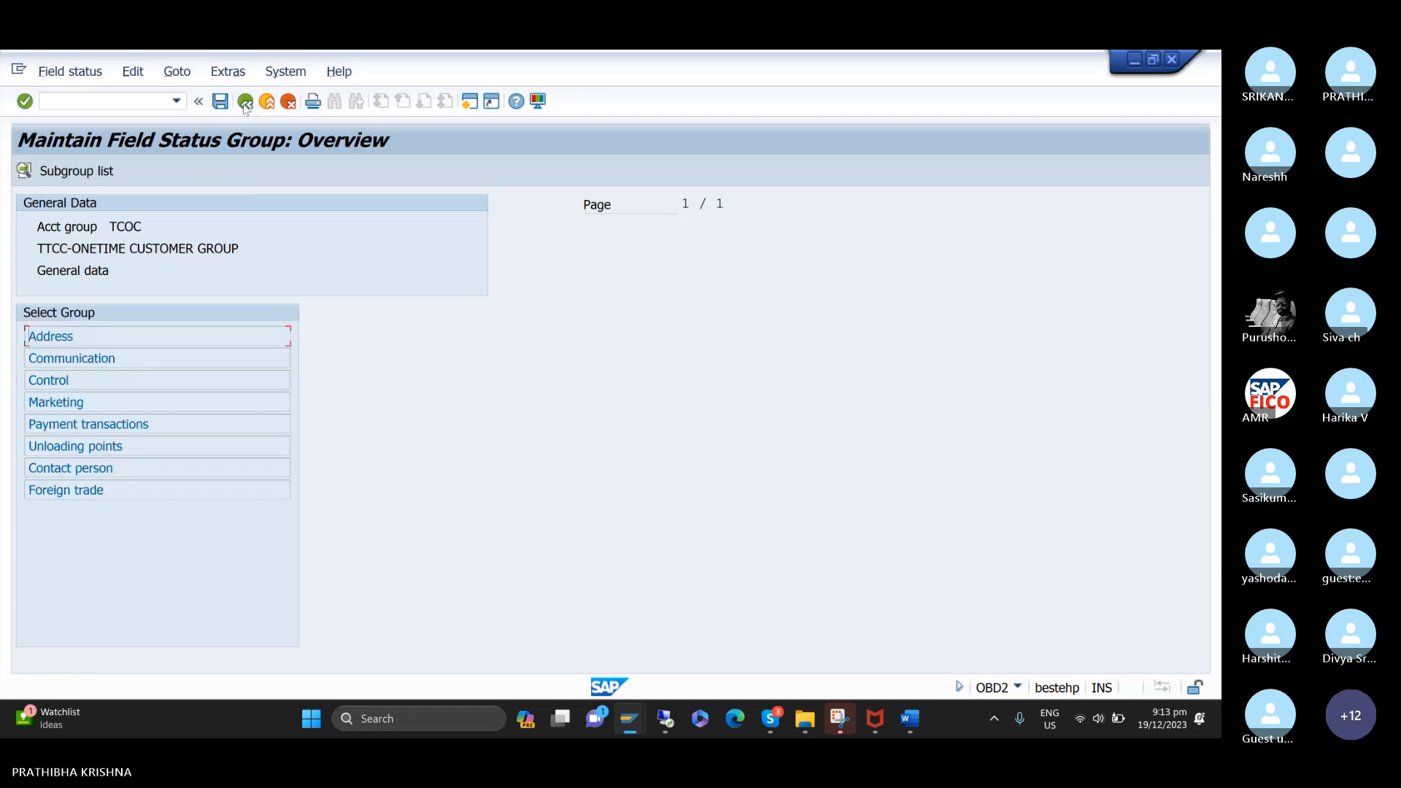
{"action": "left_click", "coordinate": [245, 102]}
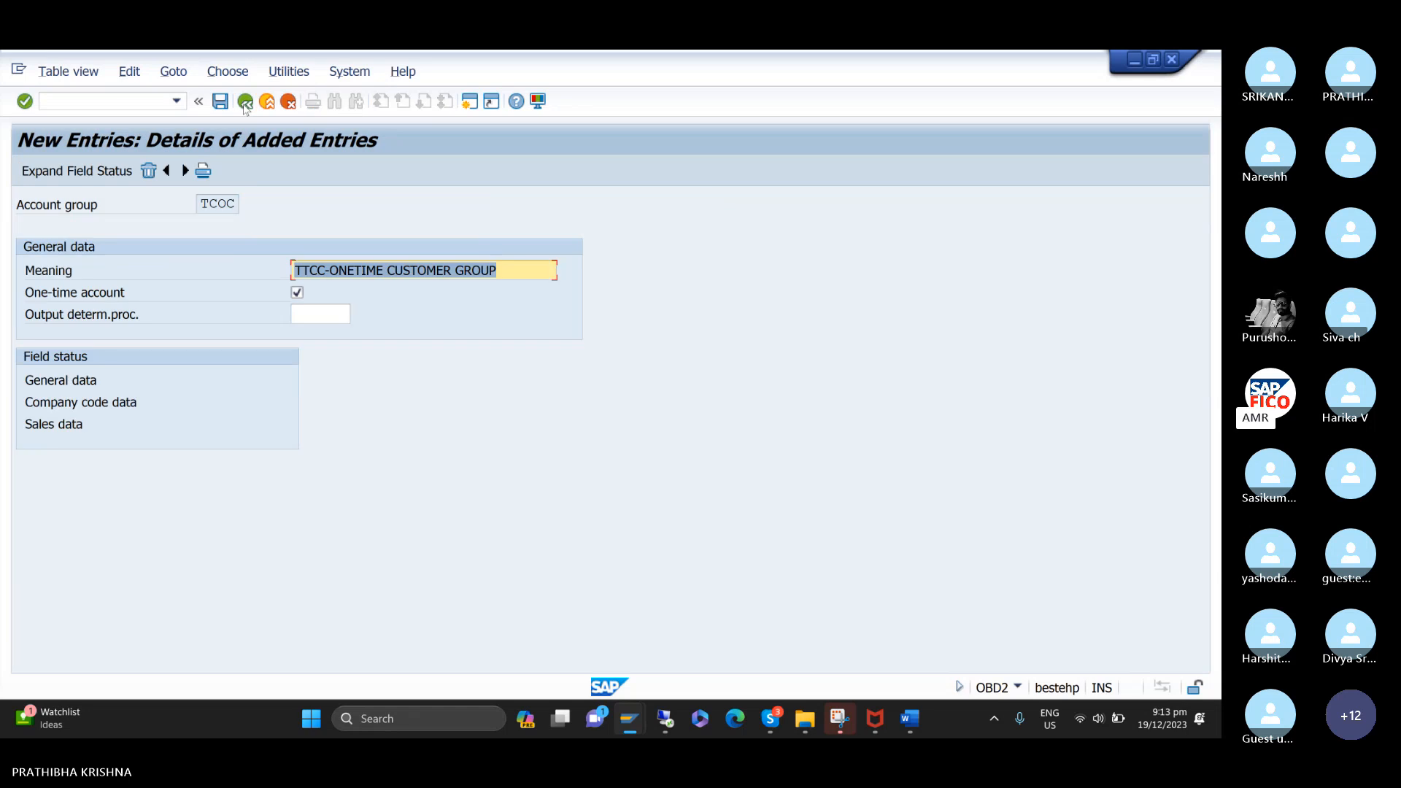
Return to the overview of added entries and save the customer account groups.
{"action": "left_click", "coordinate": [245, 102]}
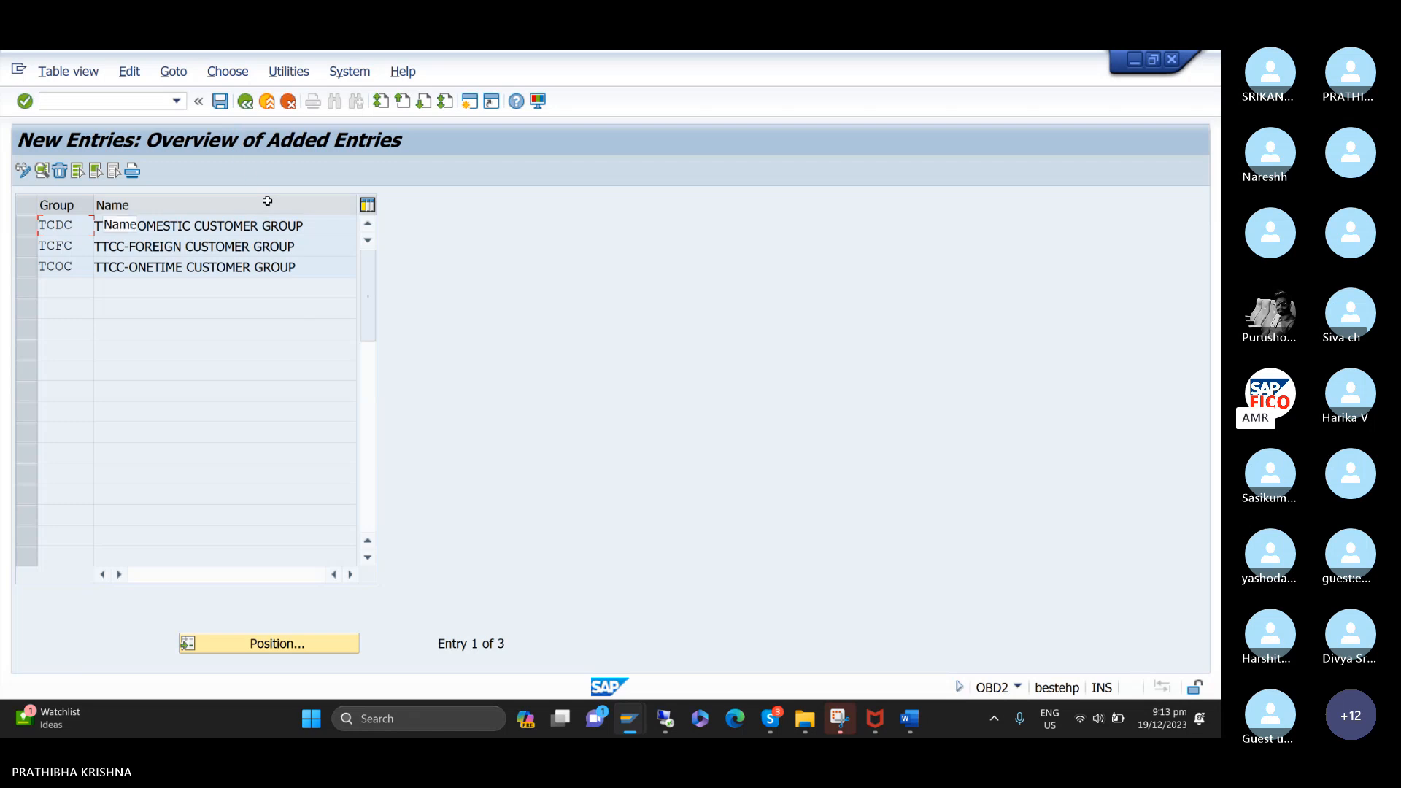
{"action": "left_click", "coordinate": [217, 105]}
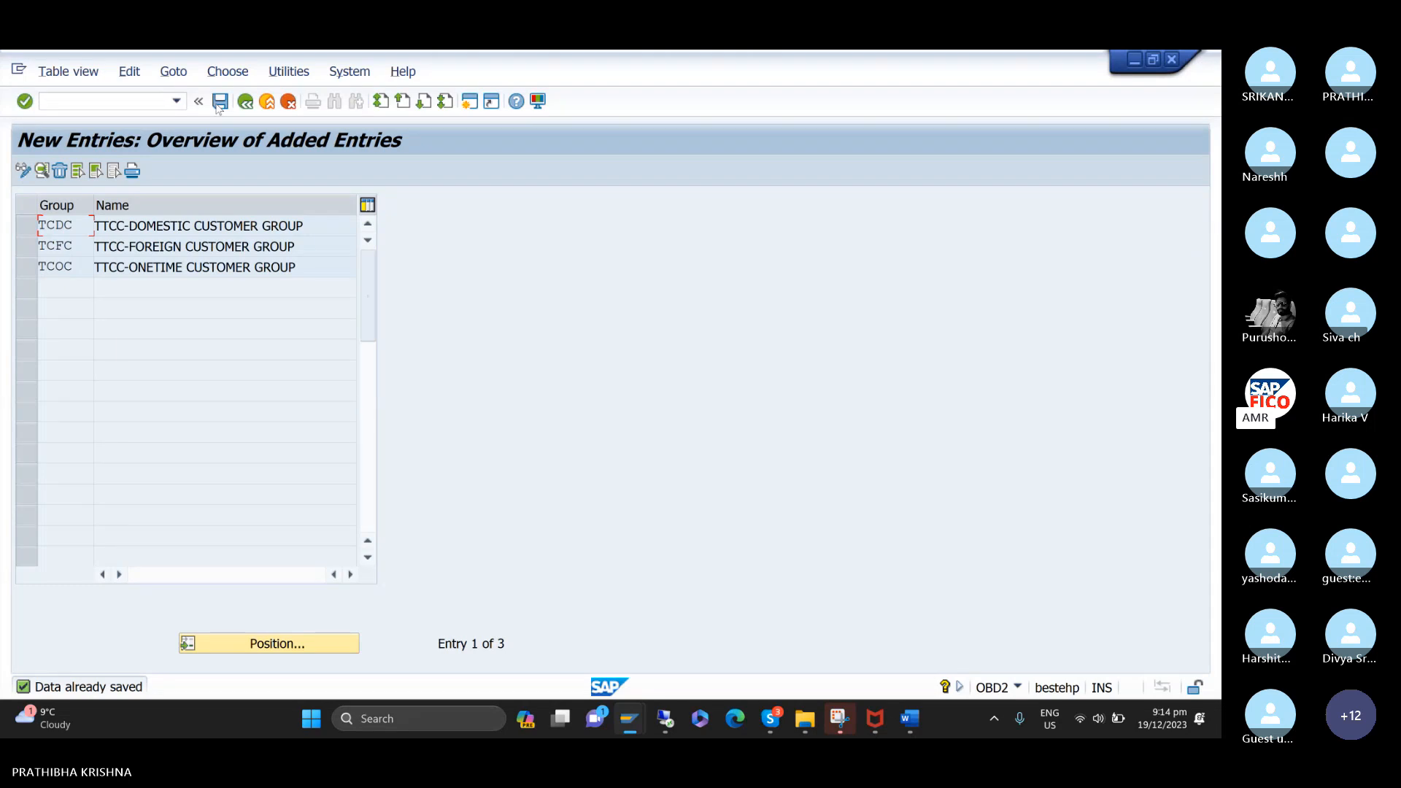
{"action": "left_click", "coordinate": [219, 106]}
Switch to the Word notes and select the heading about creating the number range for customer account groups.
{"action": "mouse_move", "coordinate": [909, 720]}
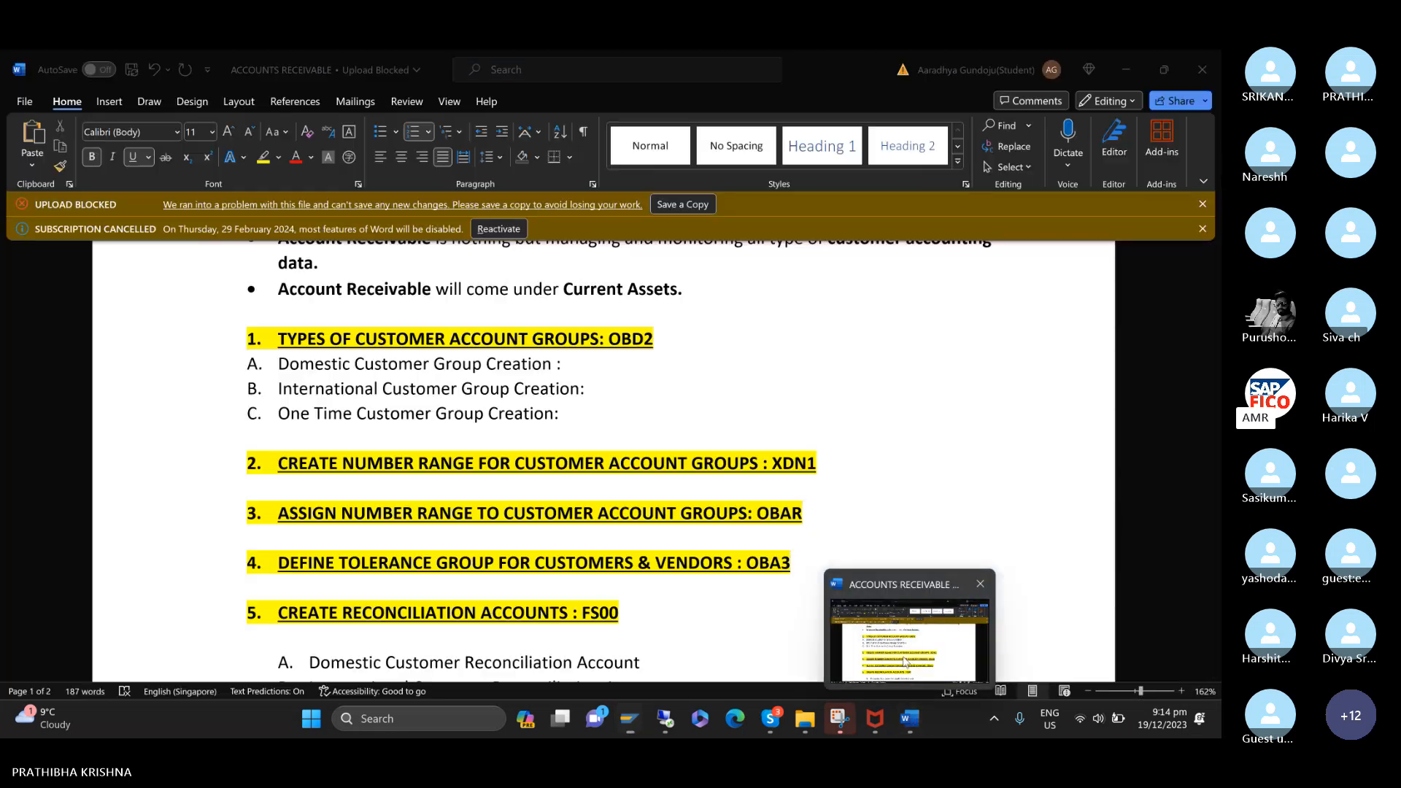
{"action": "left_click", "coordinate": [904, 661]}
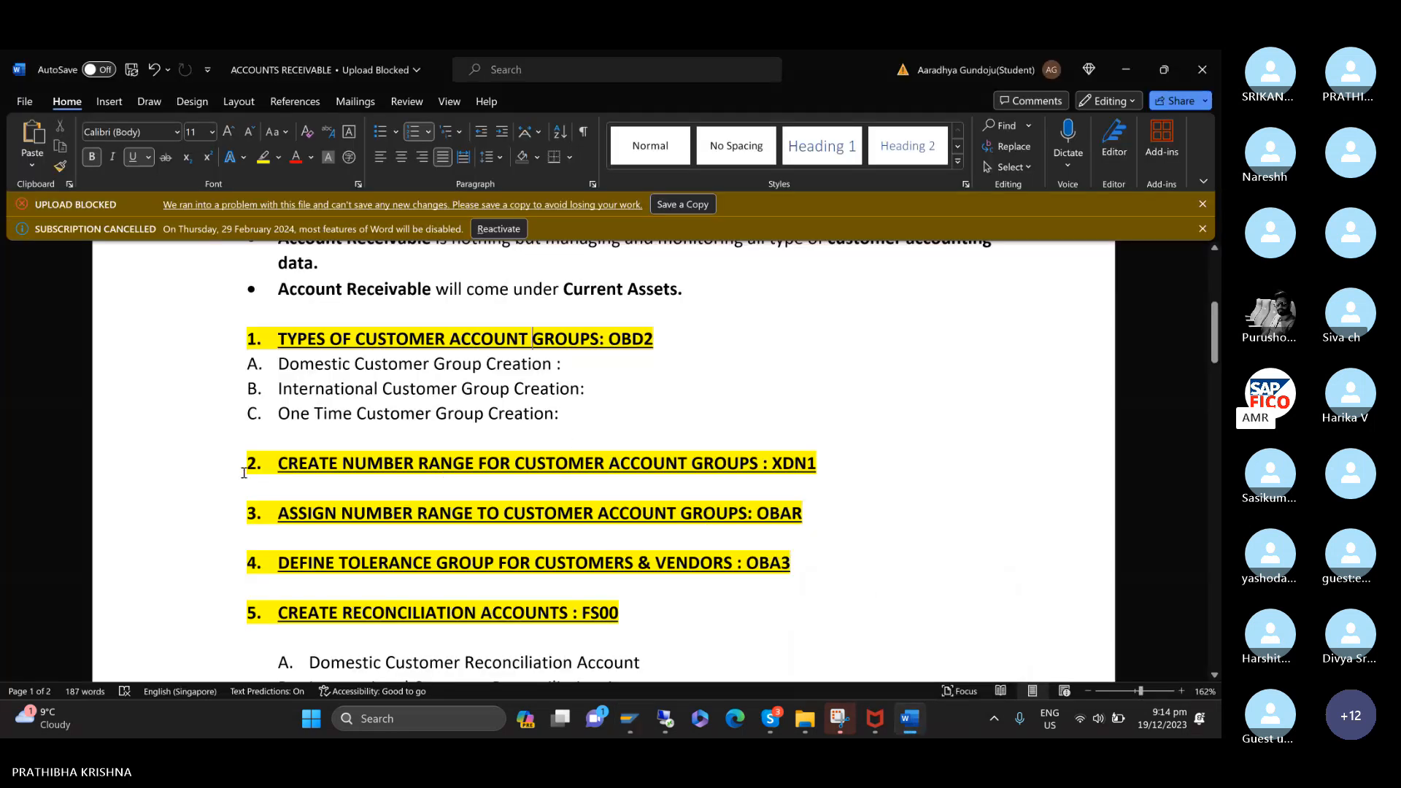
{"action": "left_click_drag", "start_coordinate": [240, 460], "coordinate": [878, 471]}
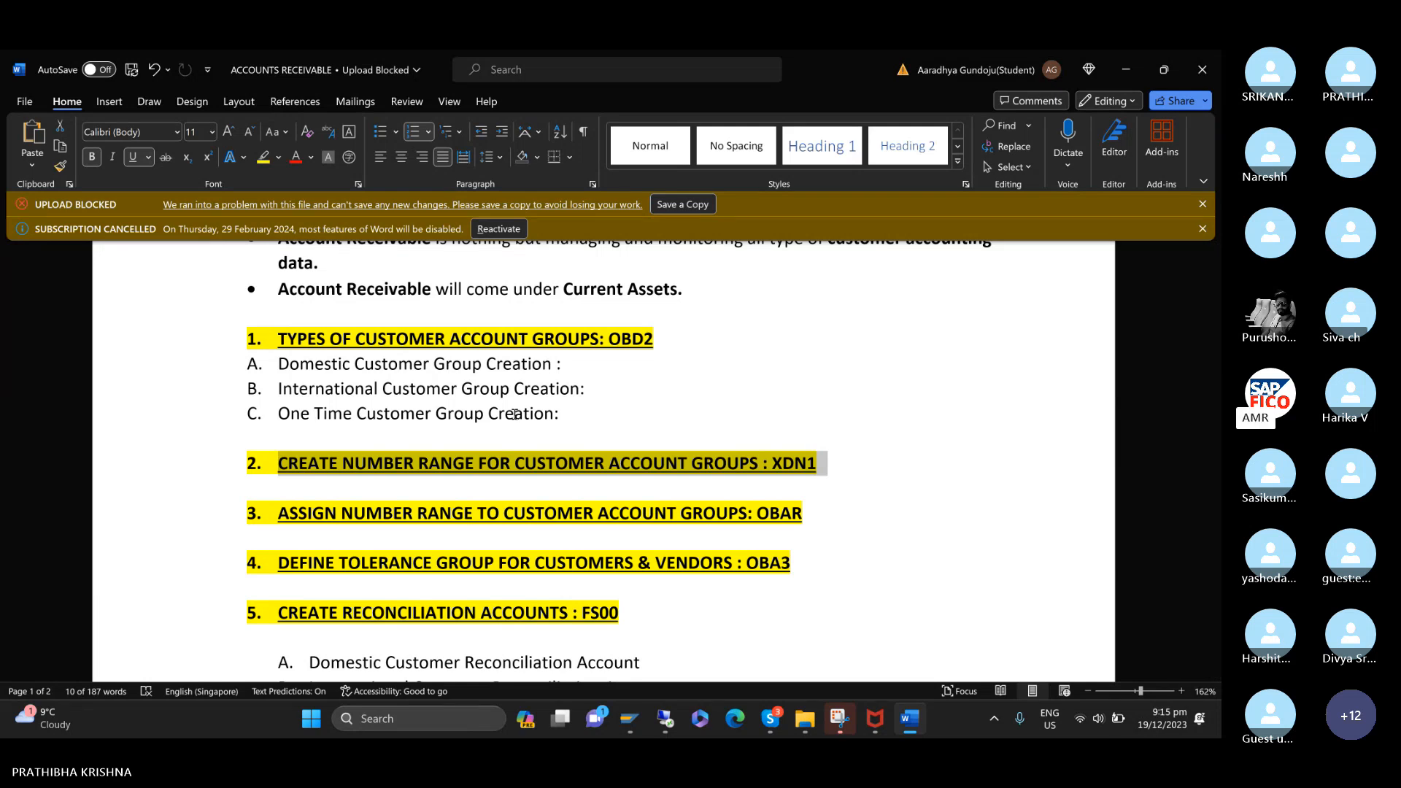
Switch back to SAP and open the customer number range intervals for changing with transaction /NXDN1.
{"action": "mouse_move", "coordinate": [628, 721]}
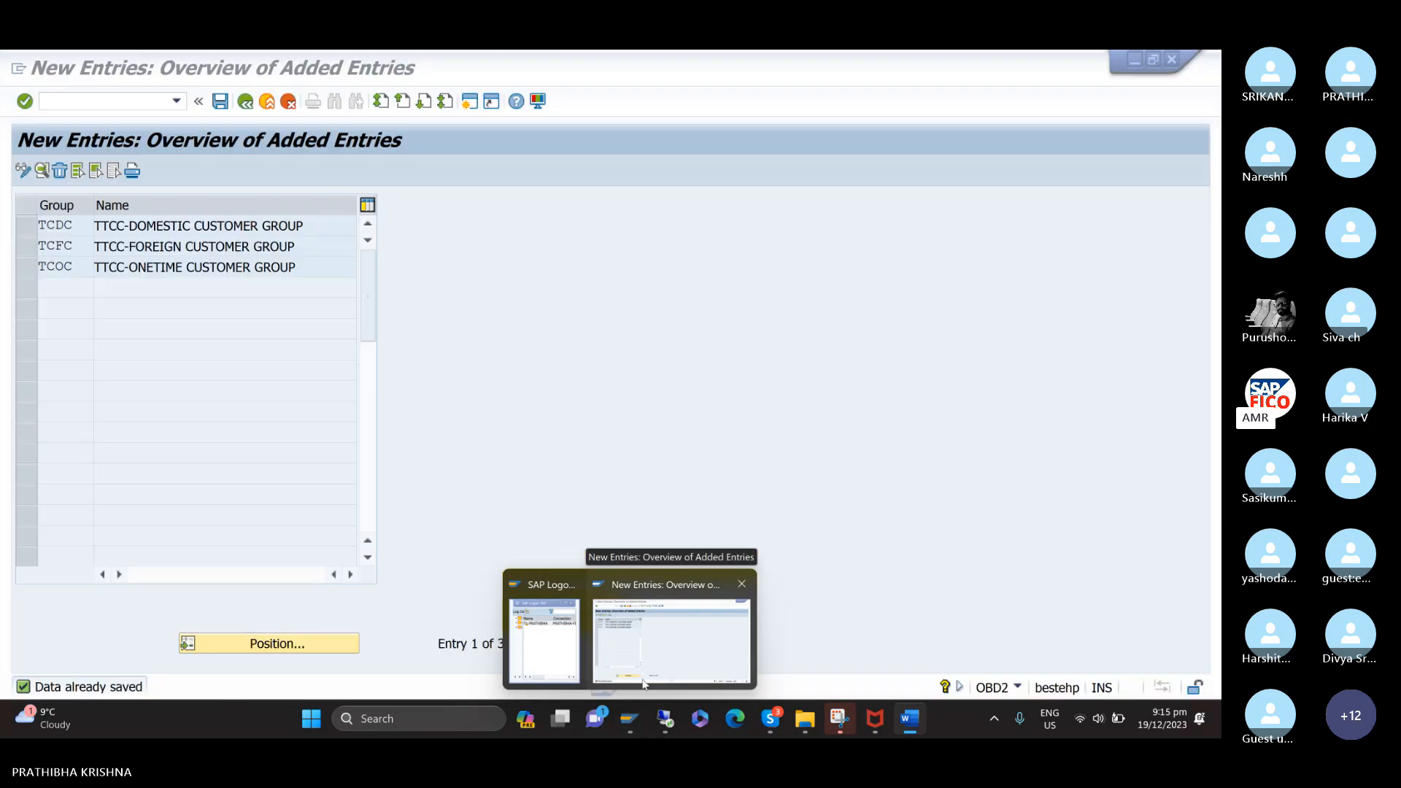
{"action": "left_click", "coordinate": [643, 683]}
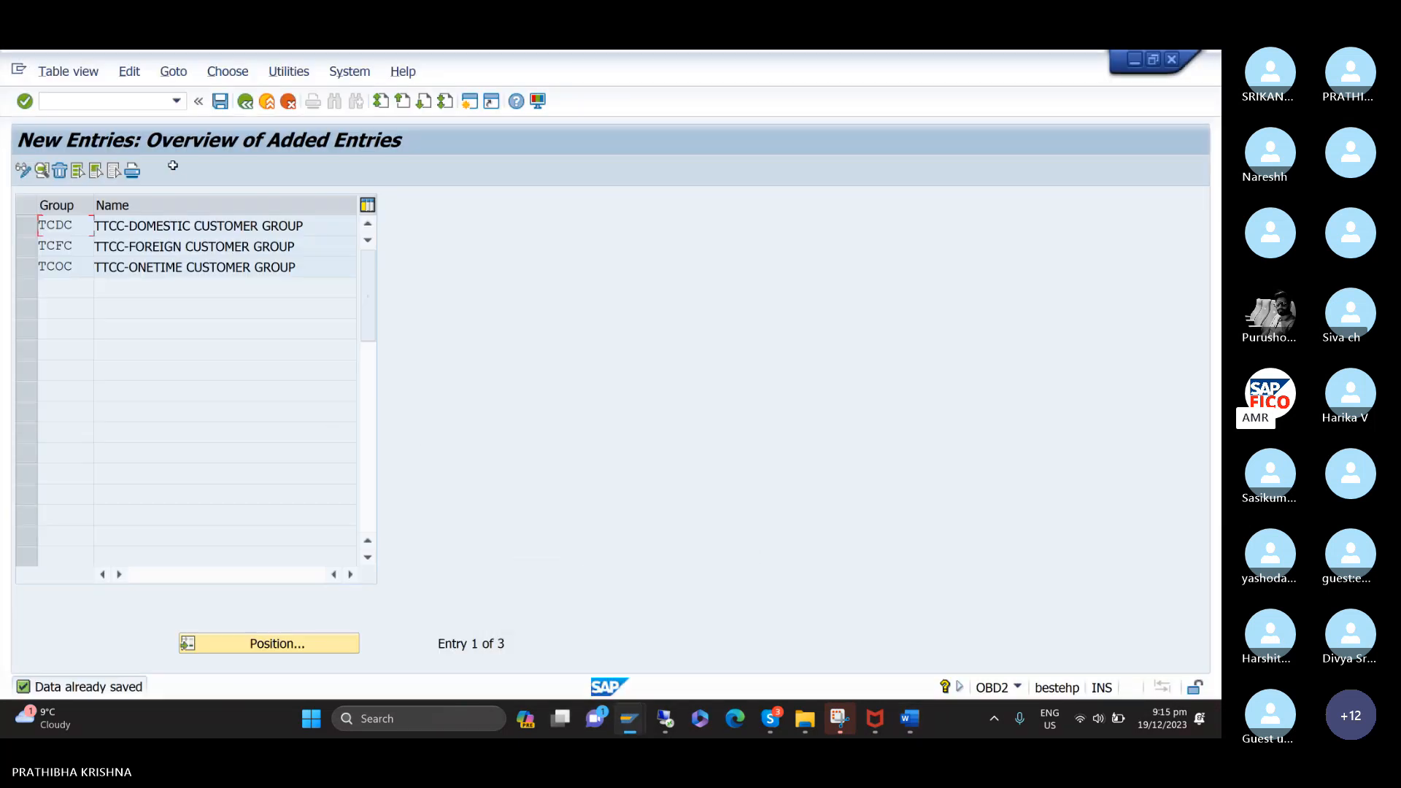
{"action": "left_click", "coordinate": [165, 96]}
{"action": "type", "text": "/"}
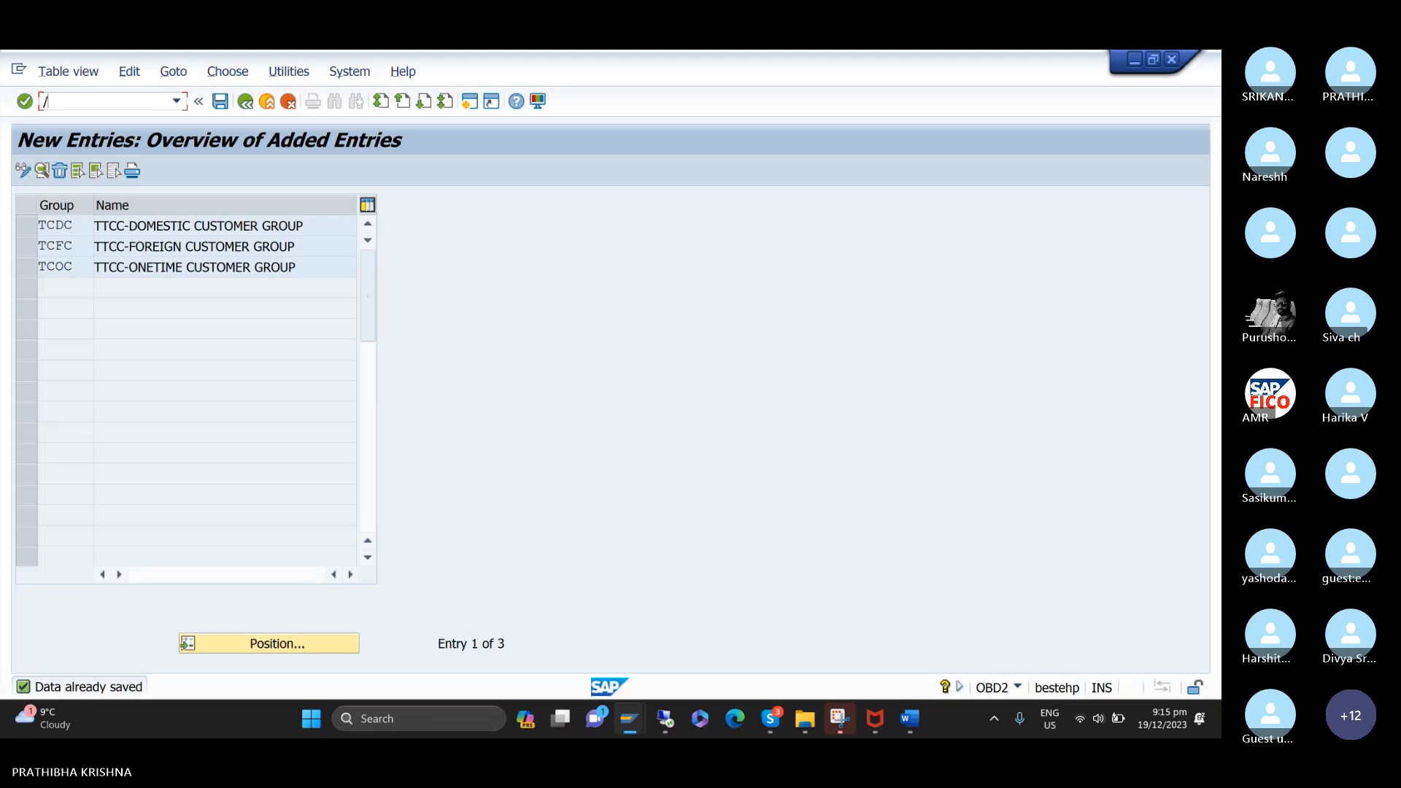
{"action": "type", "text": "NXD01"}
{"action": "key", "text": "Return"}
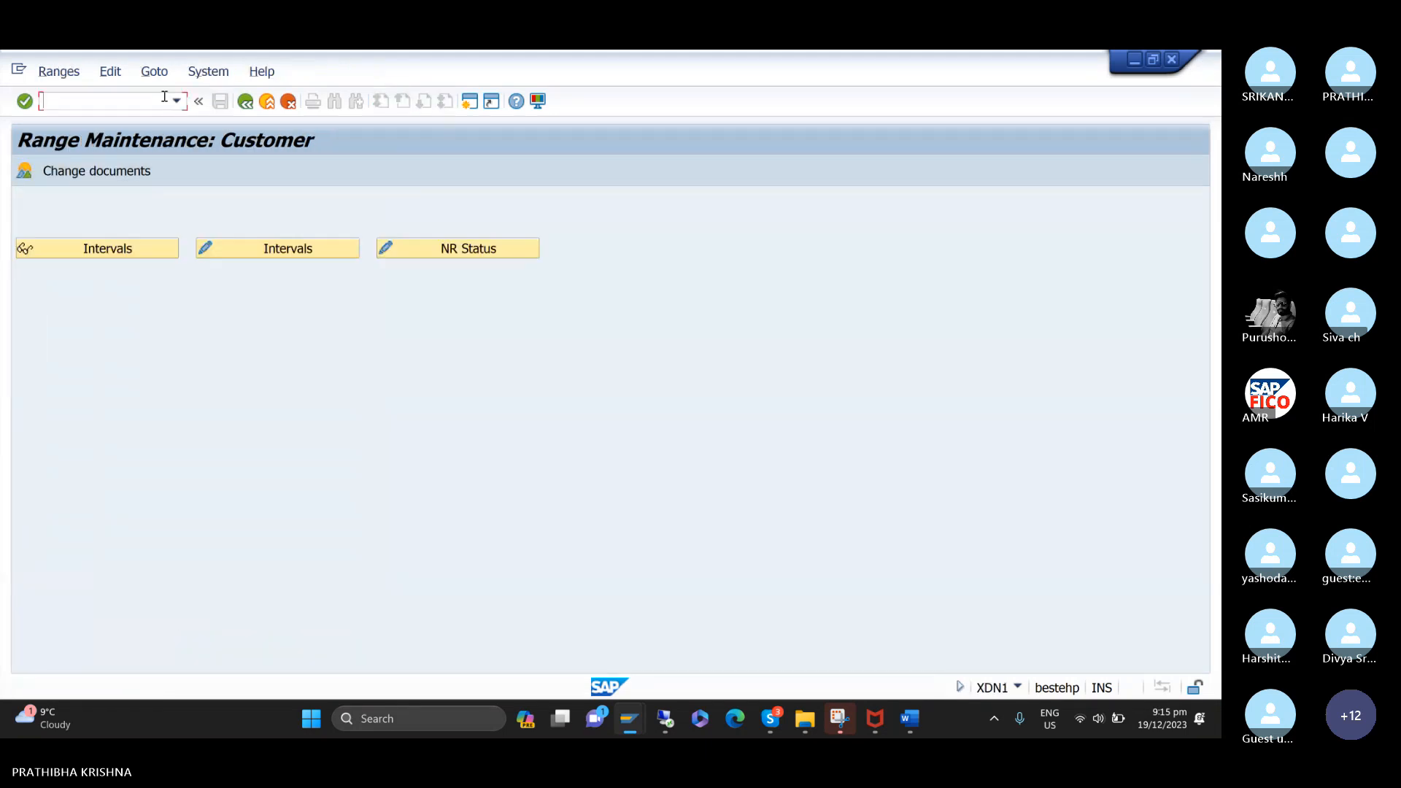
{"action": "left_click", "coordinate": [321, 246]}
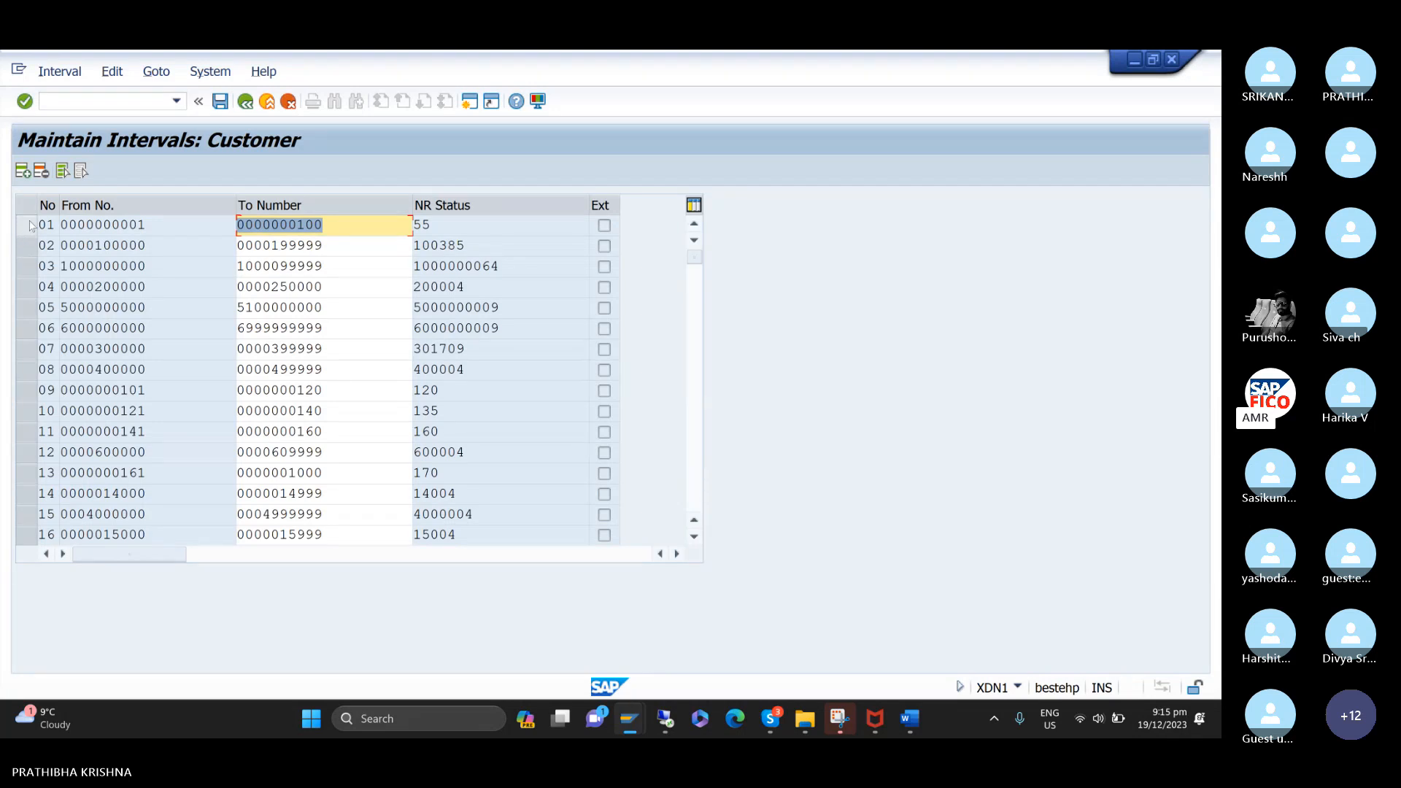
Mark the customer number range intervals 02, 03 and 04.
{"action": "left_click", "coordinate": [27, 246]}
{"action": "left_click", "coordinate": [36, 286]}
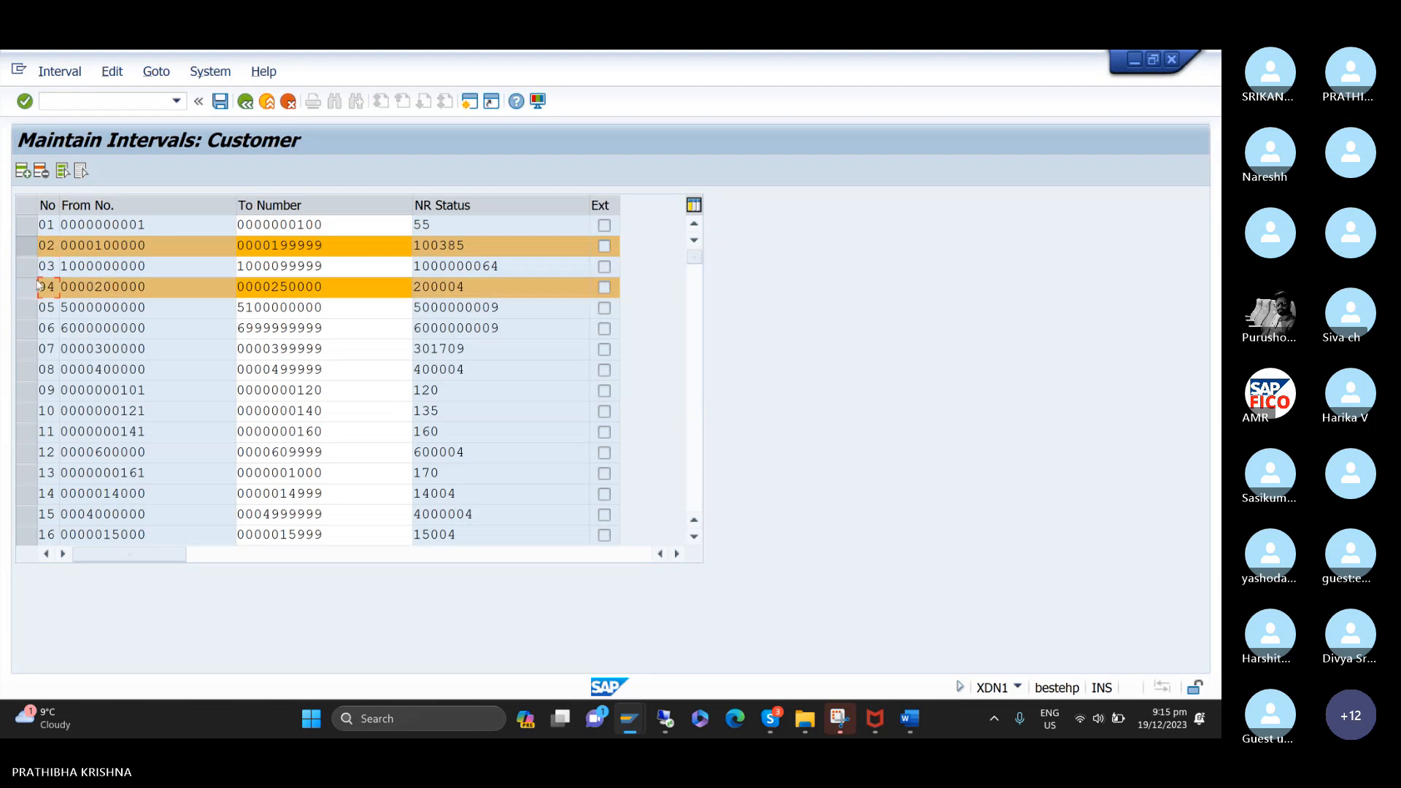
{"action": "left_click", "coordinate": [33, 267]}
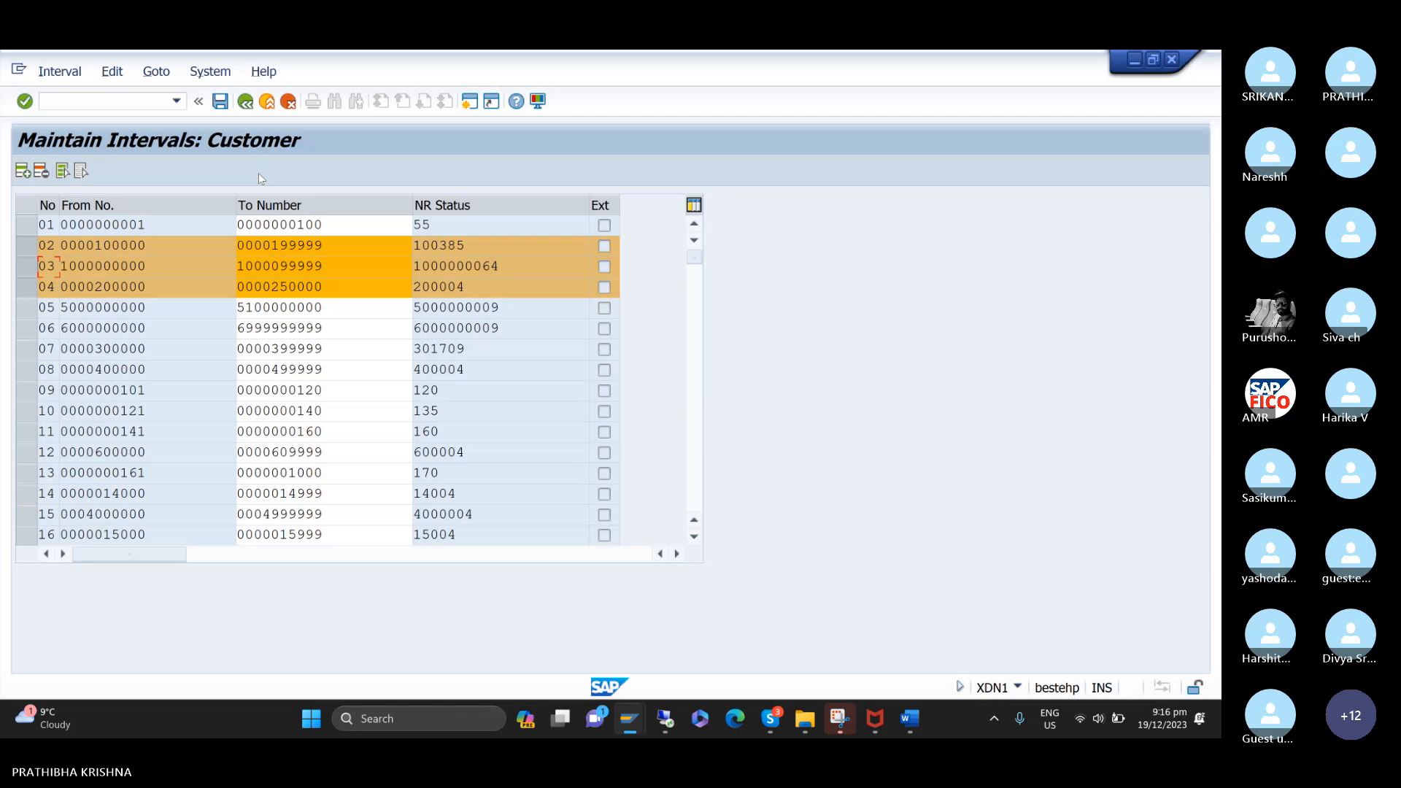
Insert an empty interval row above interval 01 and place the cursor in its interval number.
{"action": "left_click", "coordinate": [23, 171]}
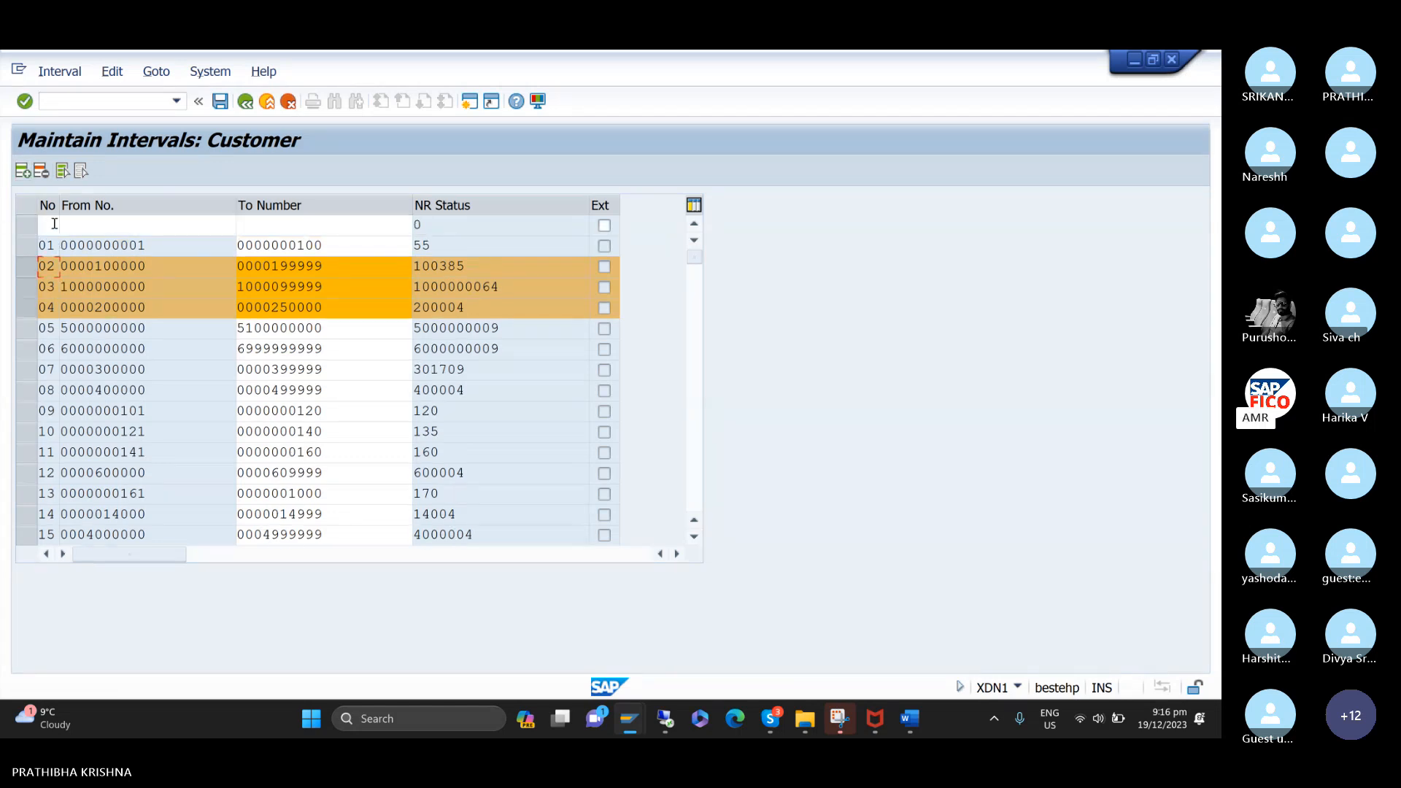
{"action": "left_click", "coordinate": [103, 224]}
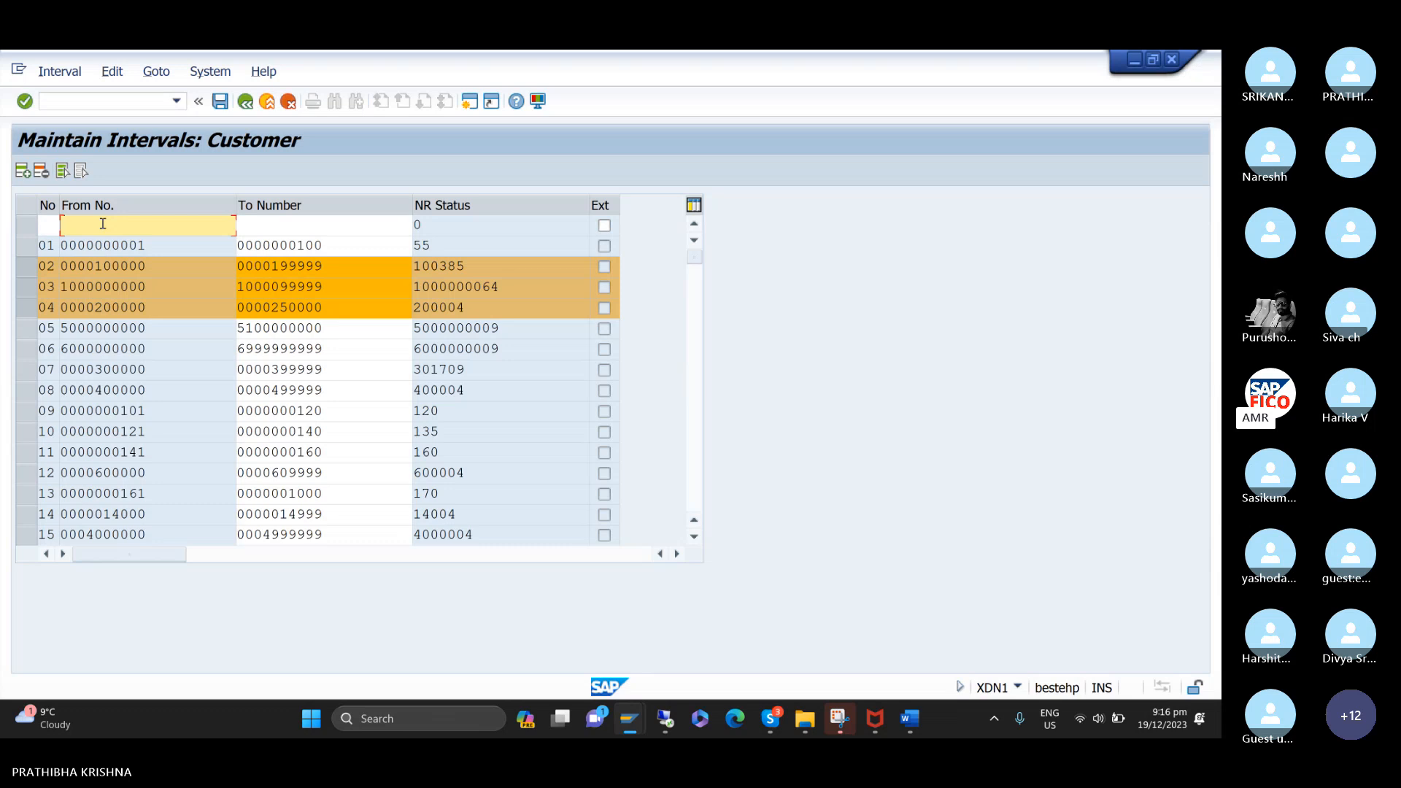
{"action": "left_click", "coordinate": [49, 223]}
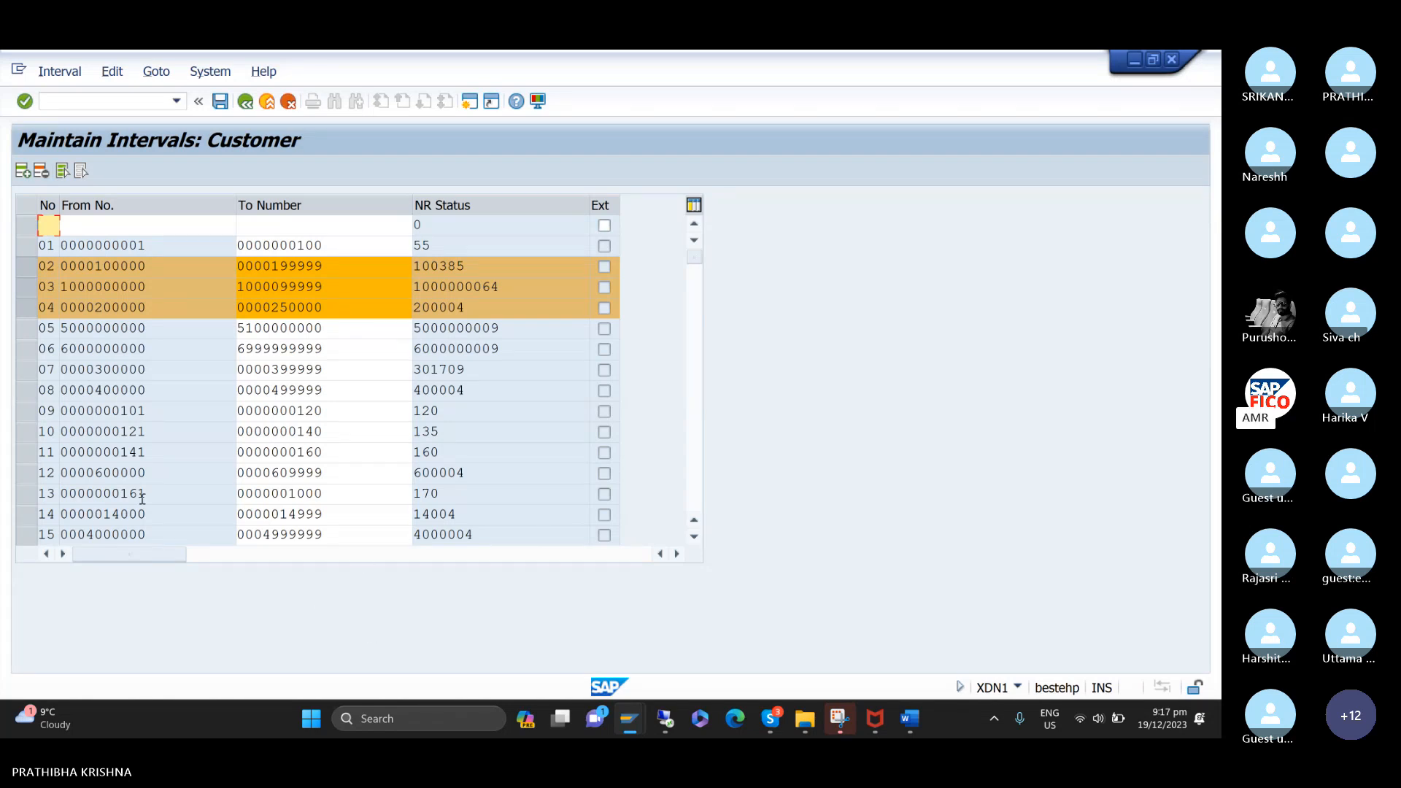
Clear the marks on intervals 02 to 04 and try to delete customer number range interval 09.
{"action": "left_click", "coordinate": [32, 292]}
{"action": "left_click", "coordinate": [29, 307]}
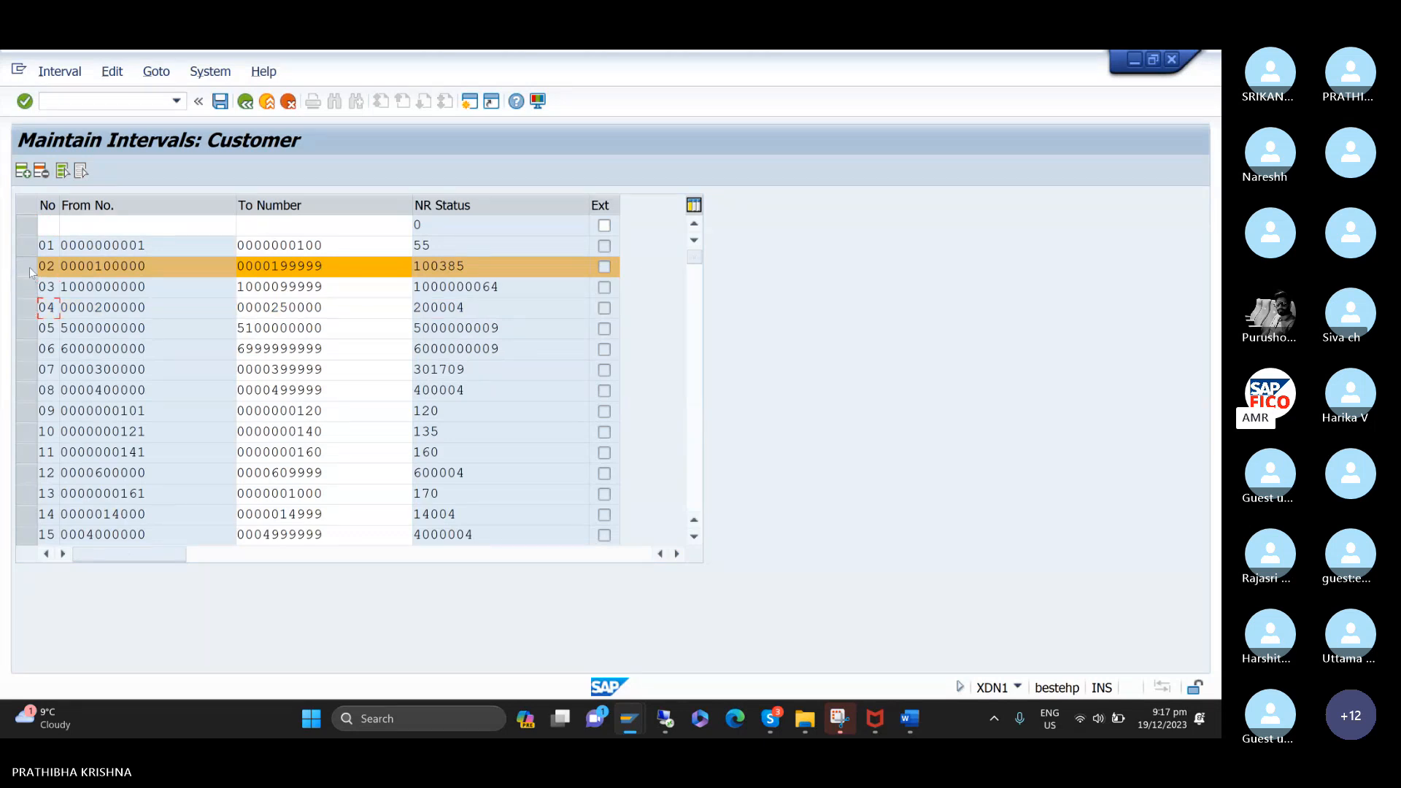
{"action": "left_click", "coordinate": [29, 268]}
{"action": "left_click", "coordinate": [32, 415]}
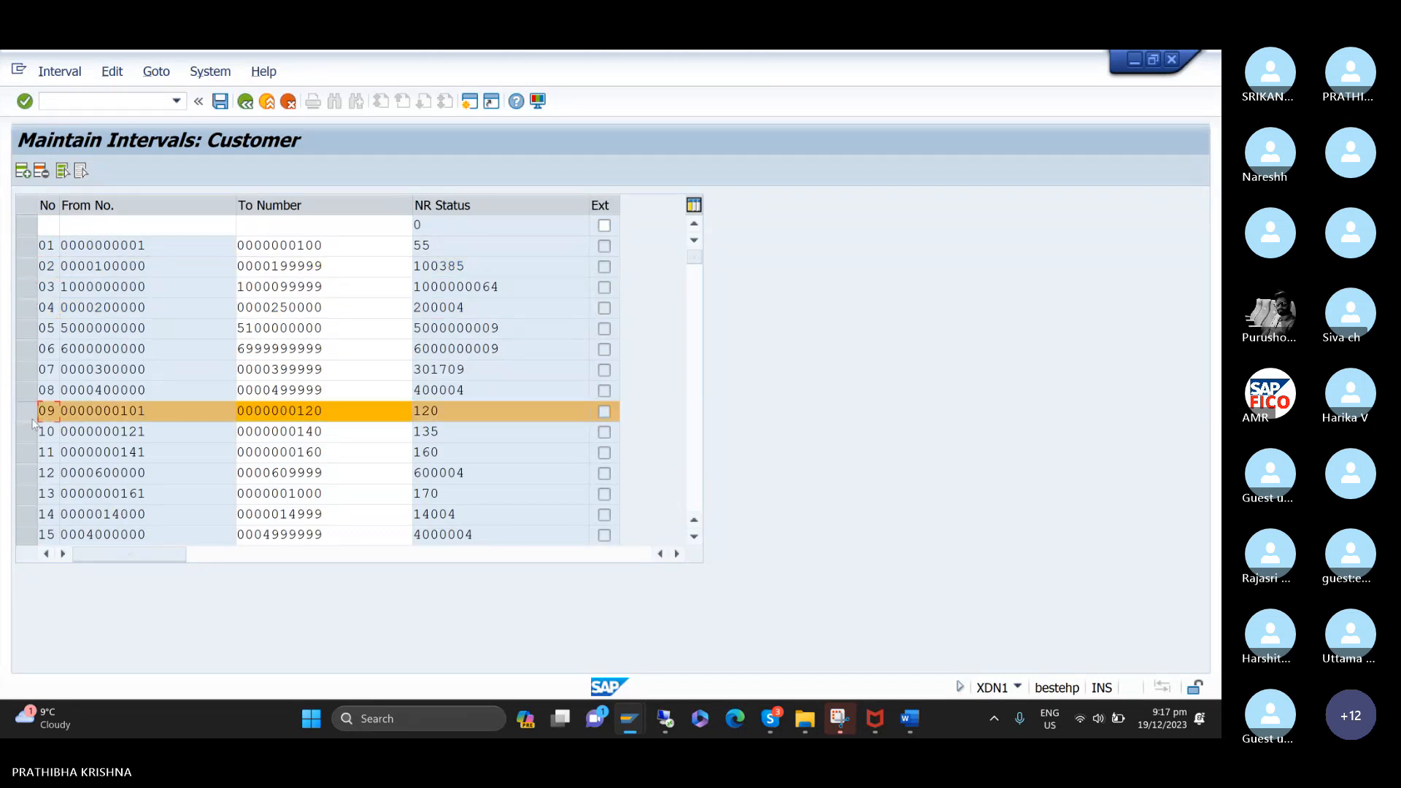
{"action": "left_click", "coordinate": [42, 172]}
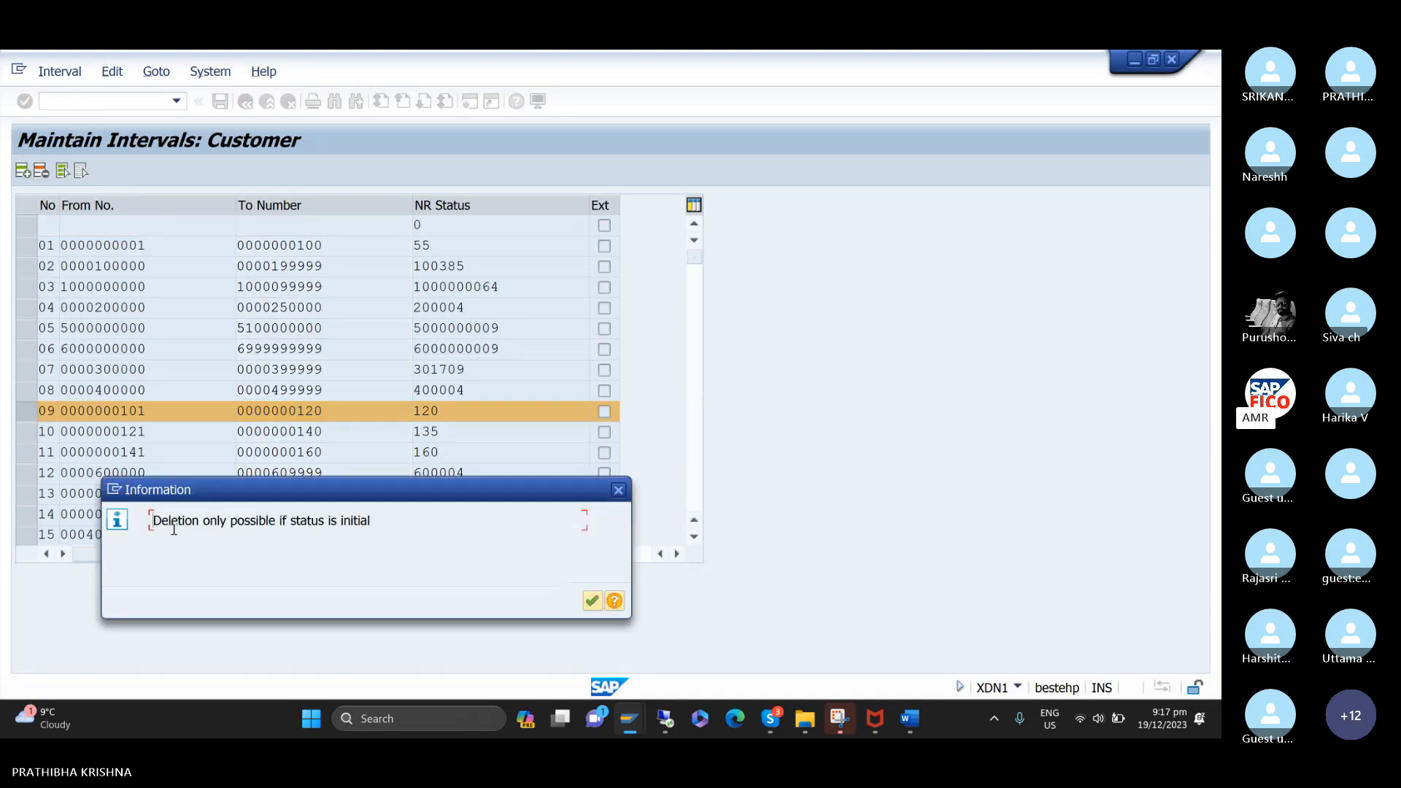
{"action": "left_click", "coordinate": [618, 491]}
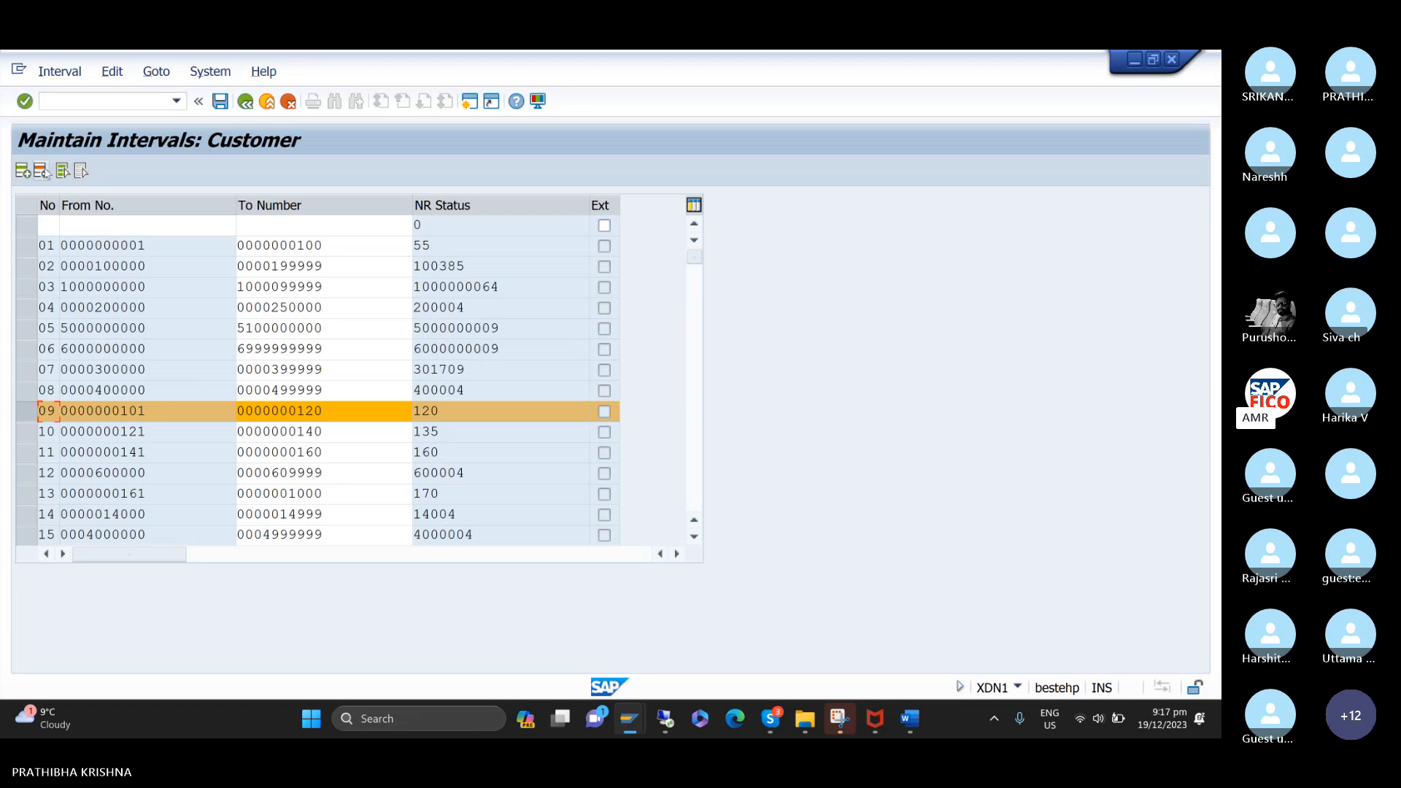
{"action": "left_click", "coordinate": [41, 171]}
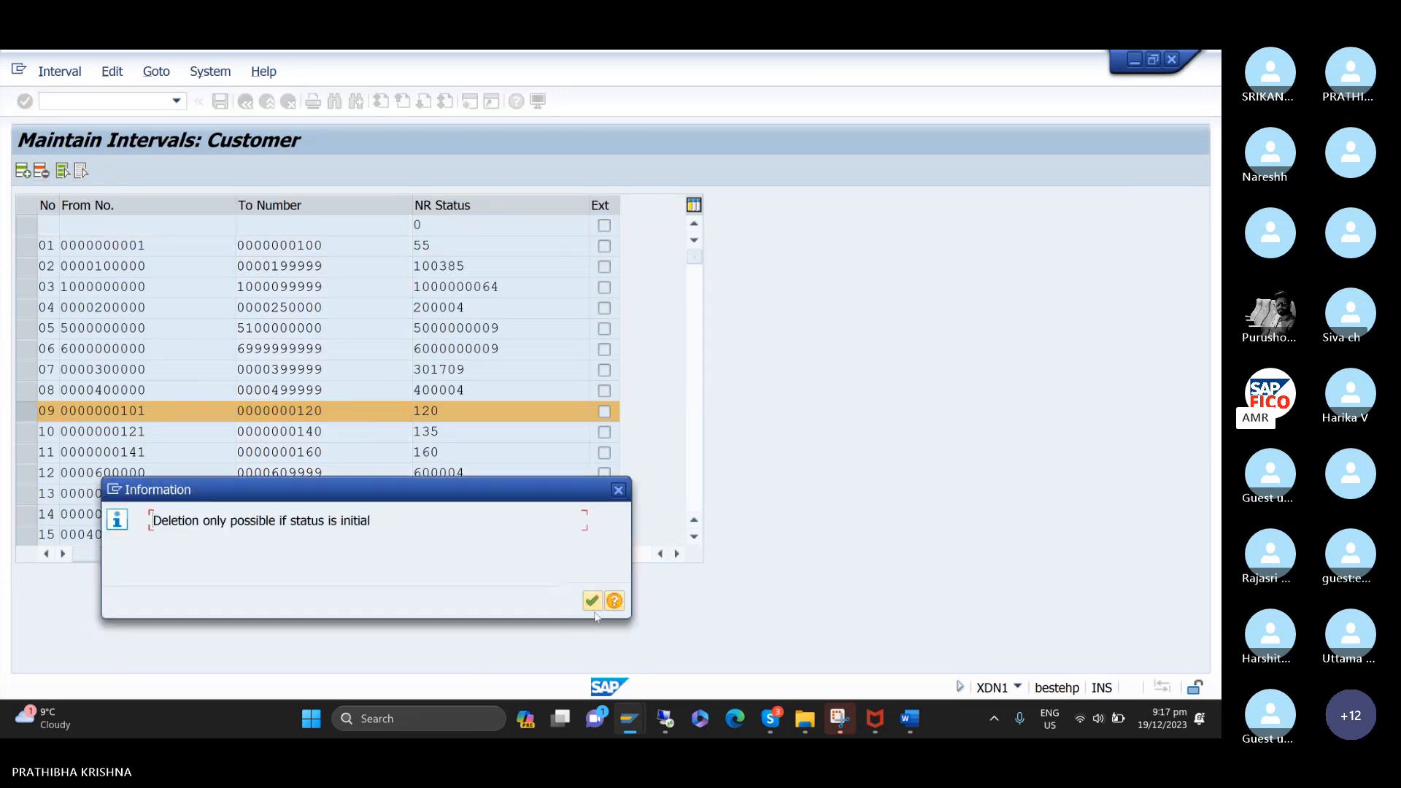
{"action": "left_click", "coordinate": [593, 601]}
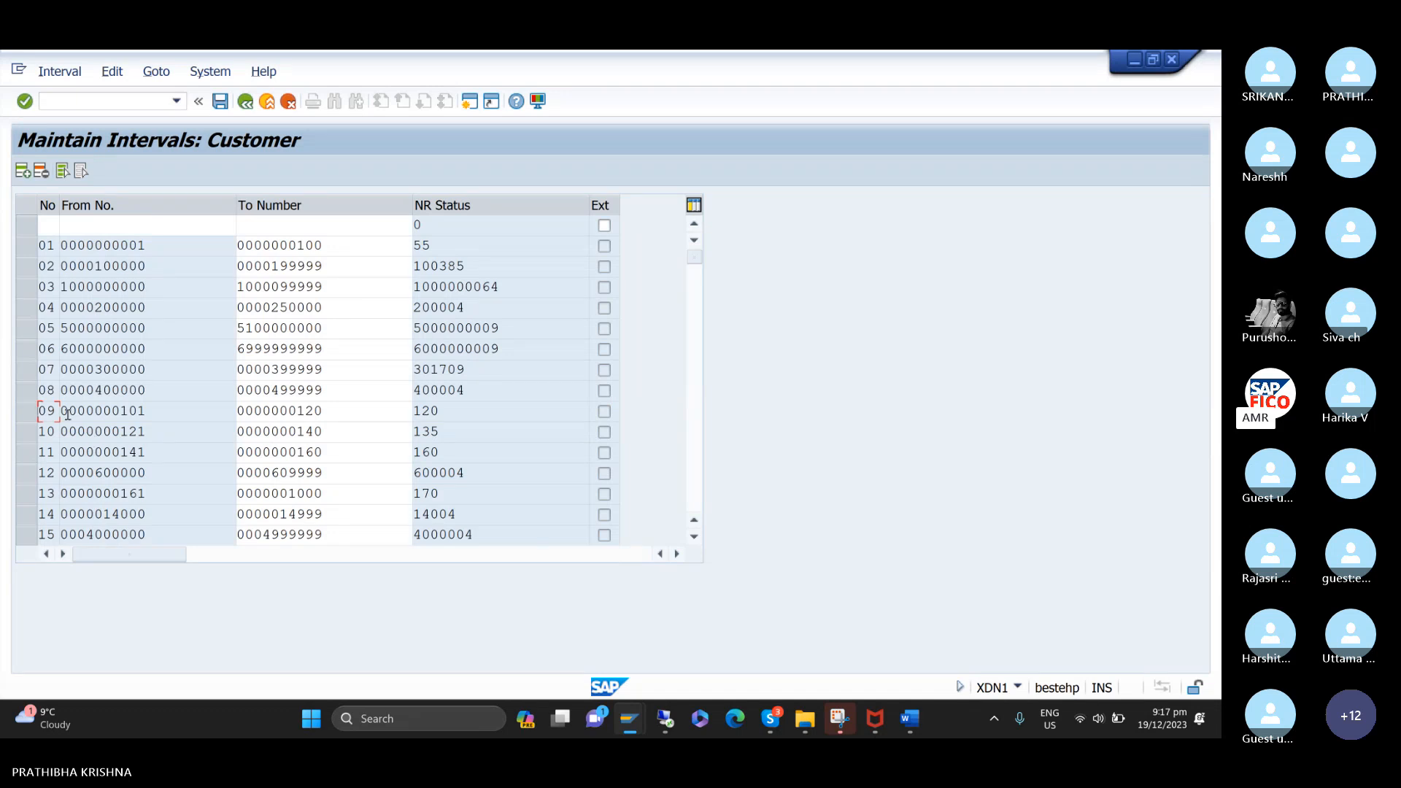
{"action": "left_click", "coordinate": [22, 415]}
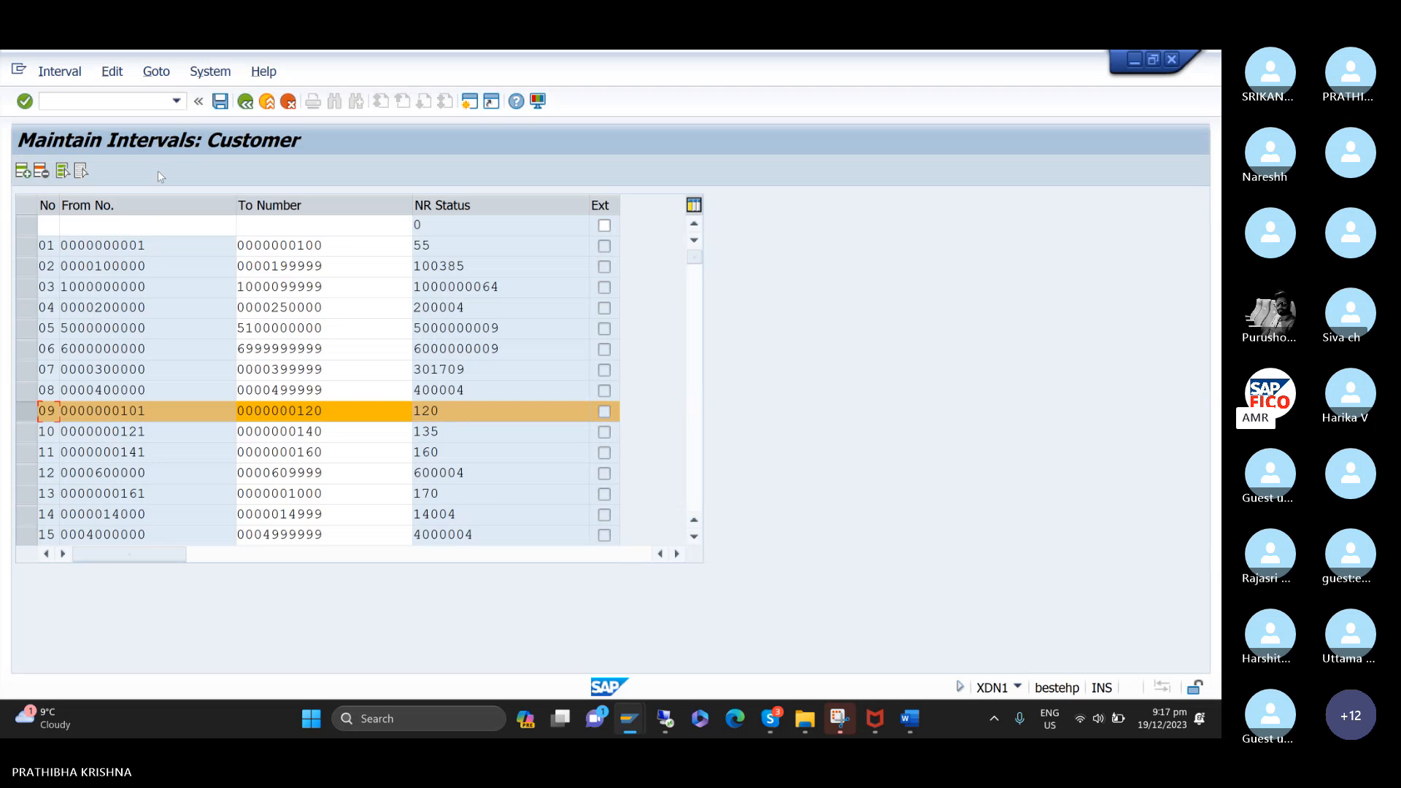
{"action": "left_click", "coordinate": [26, 412]}
{"action": "left_click", "coordinate": [135, 100]}
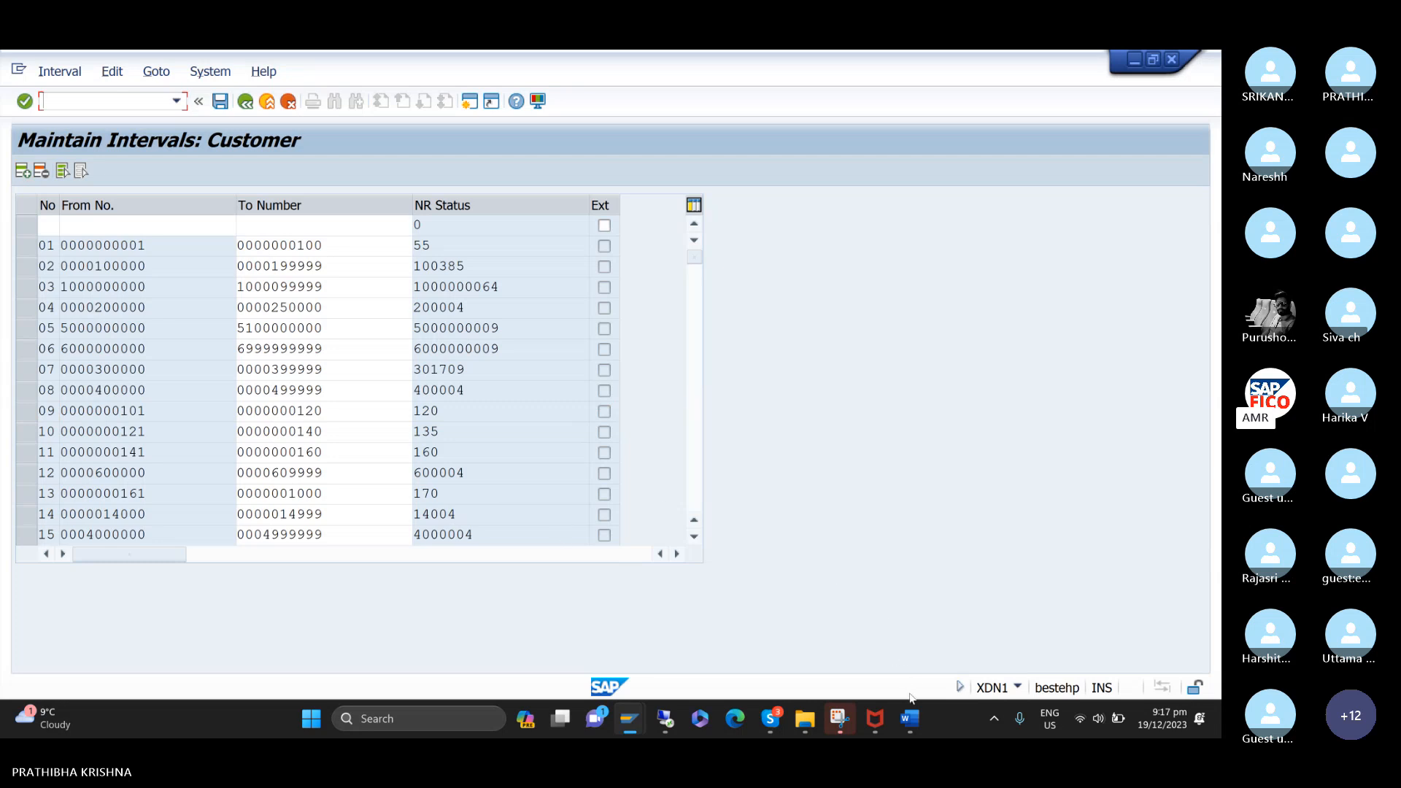
Switch to the Word notes and select the heading about assigning the number range to customer account groups.
{"action": "mouse_move", "coordinate": [911, 727]}
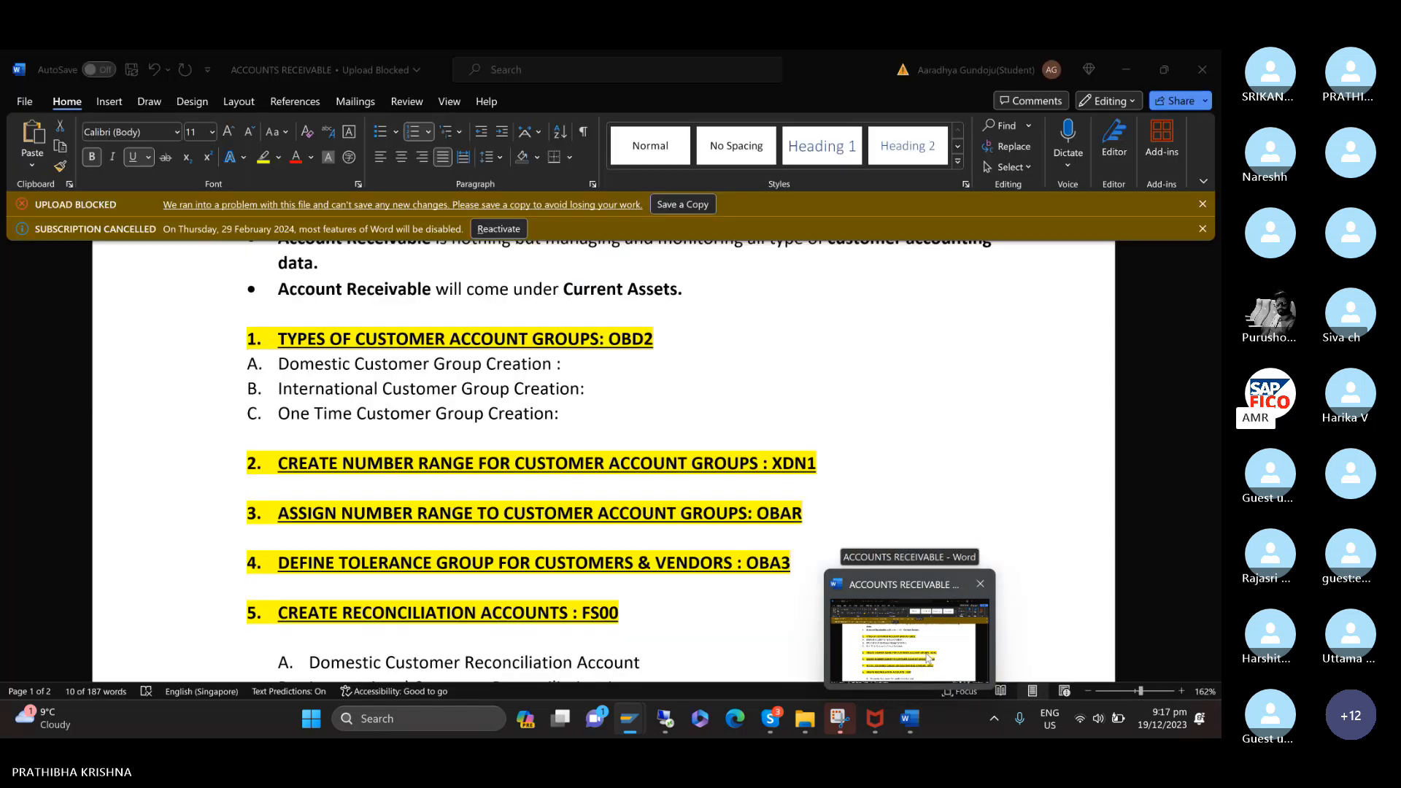
{"action": "left_click", "coordinate": [928, 659]}
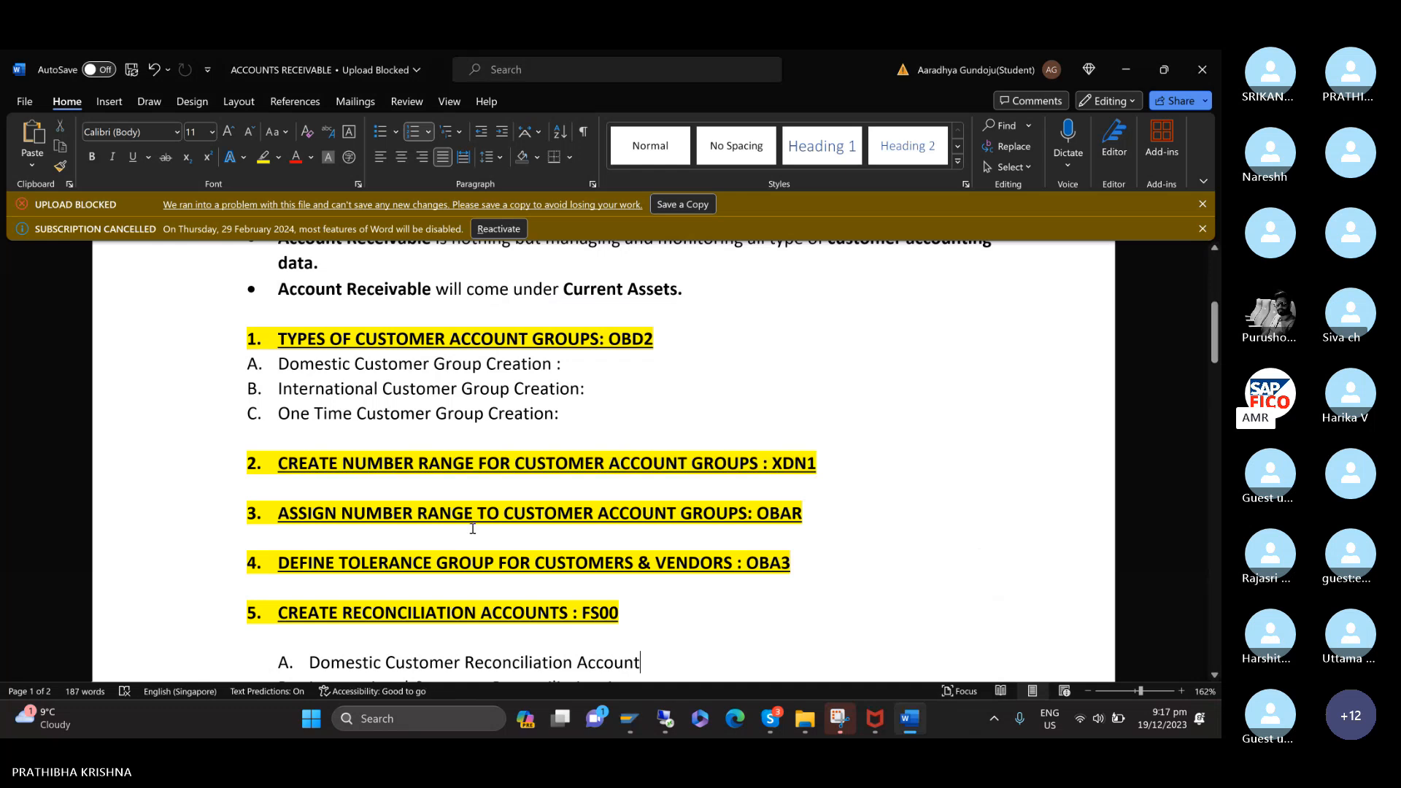
{"action": "left_click_drag", "start_coordinate": [280, 513], "coordinate": [825, 513]}
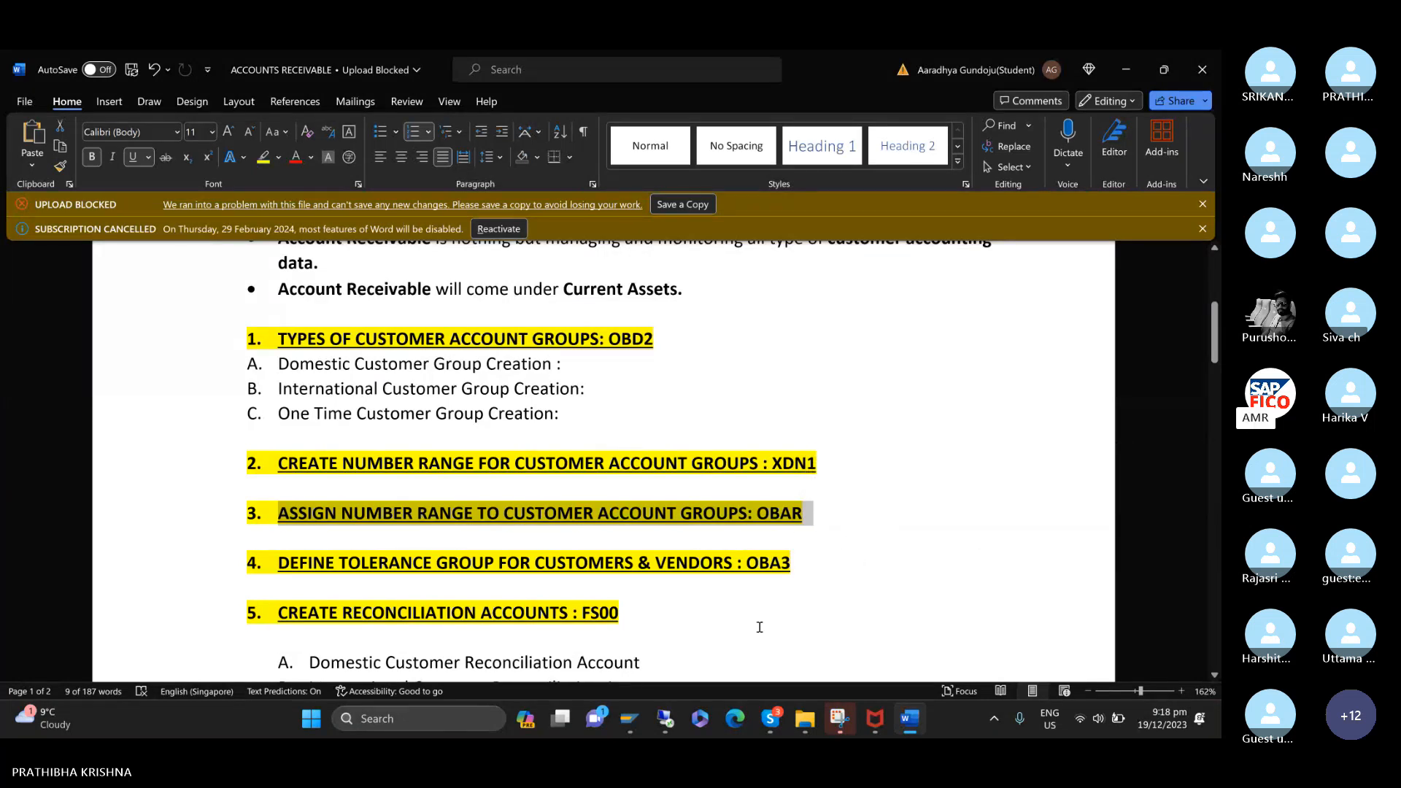
Switch back to SAP and open the number range assignment for customer account groups with transaction /NOBAR.
{"action": "mouse_move", "coordinate": [624, 727]}
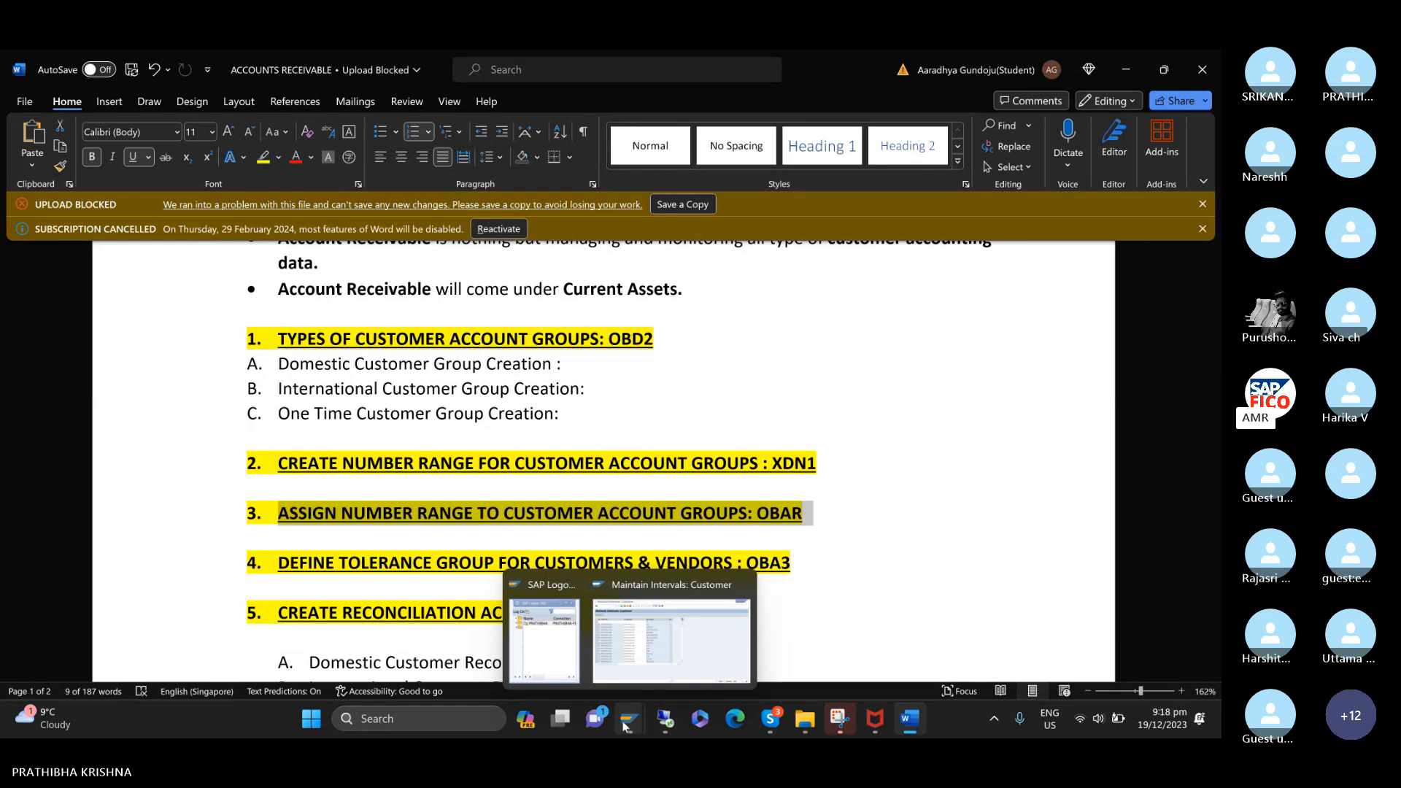
{"action": "left_click", "coordinate": [649, 643]}
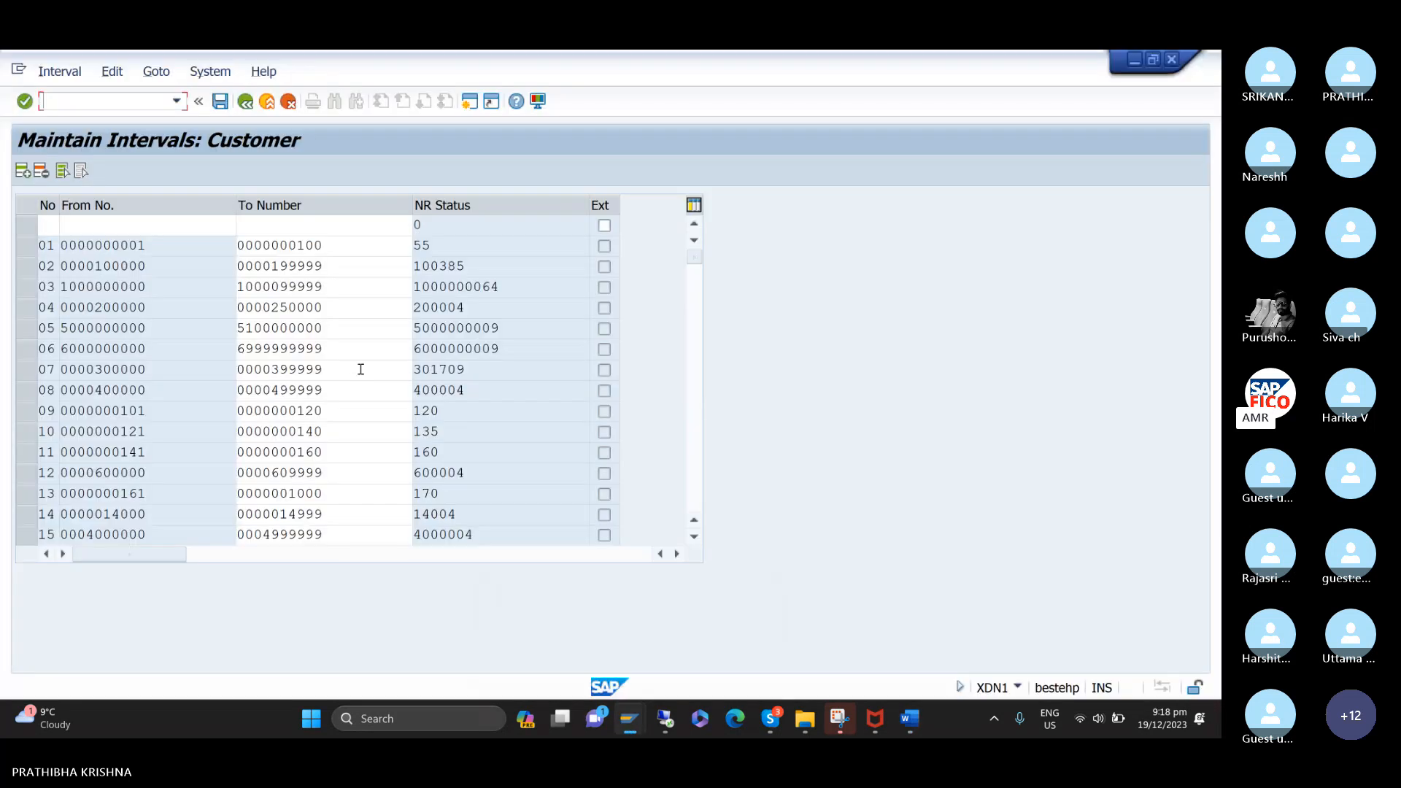
{"action": "left_click", "coordinate": [178, 104]}
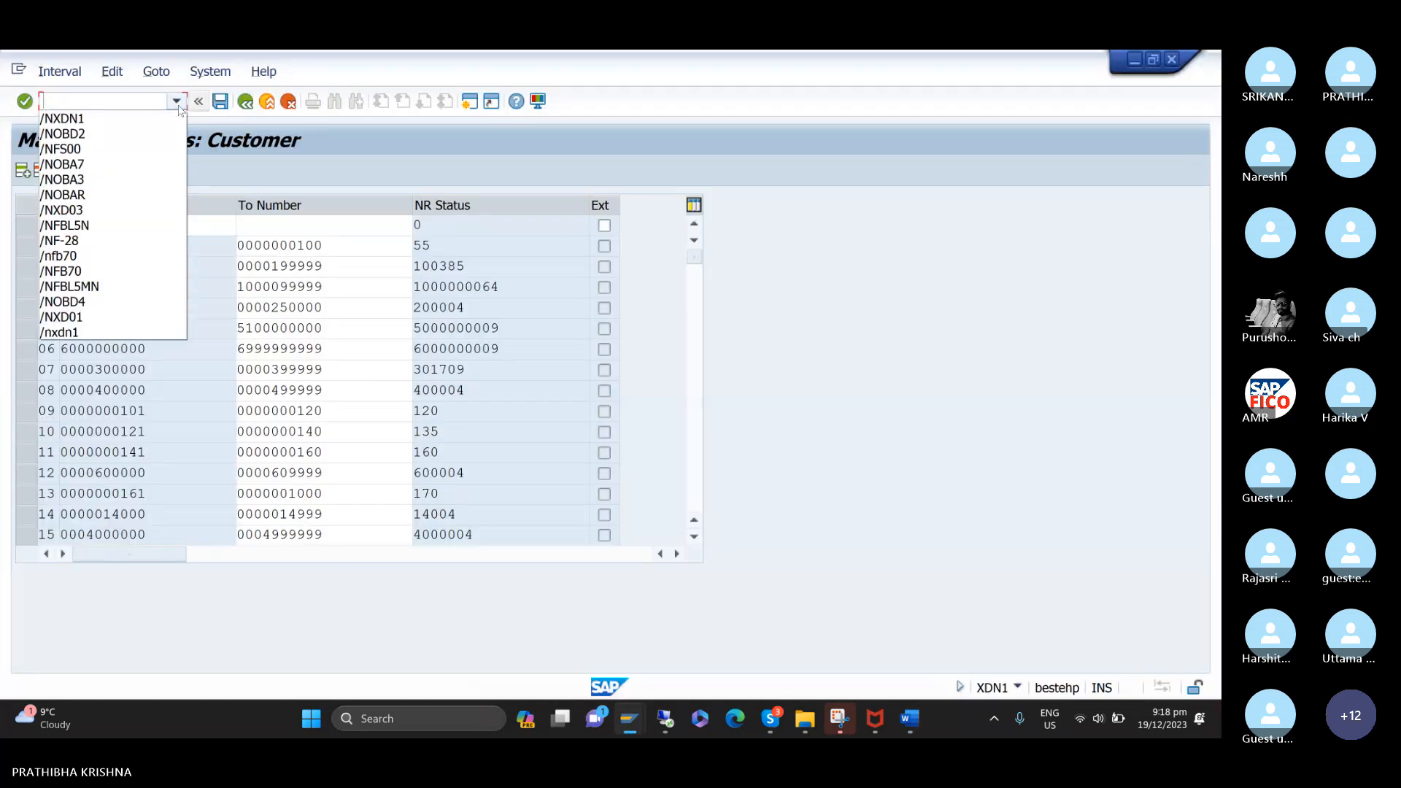
{"action": "left_click", "coordinate": [159, 194]}
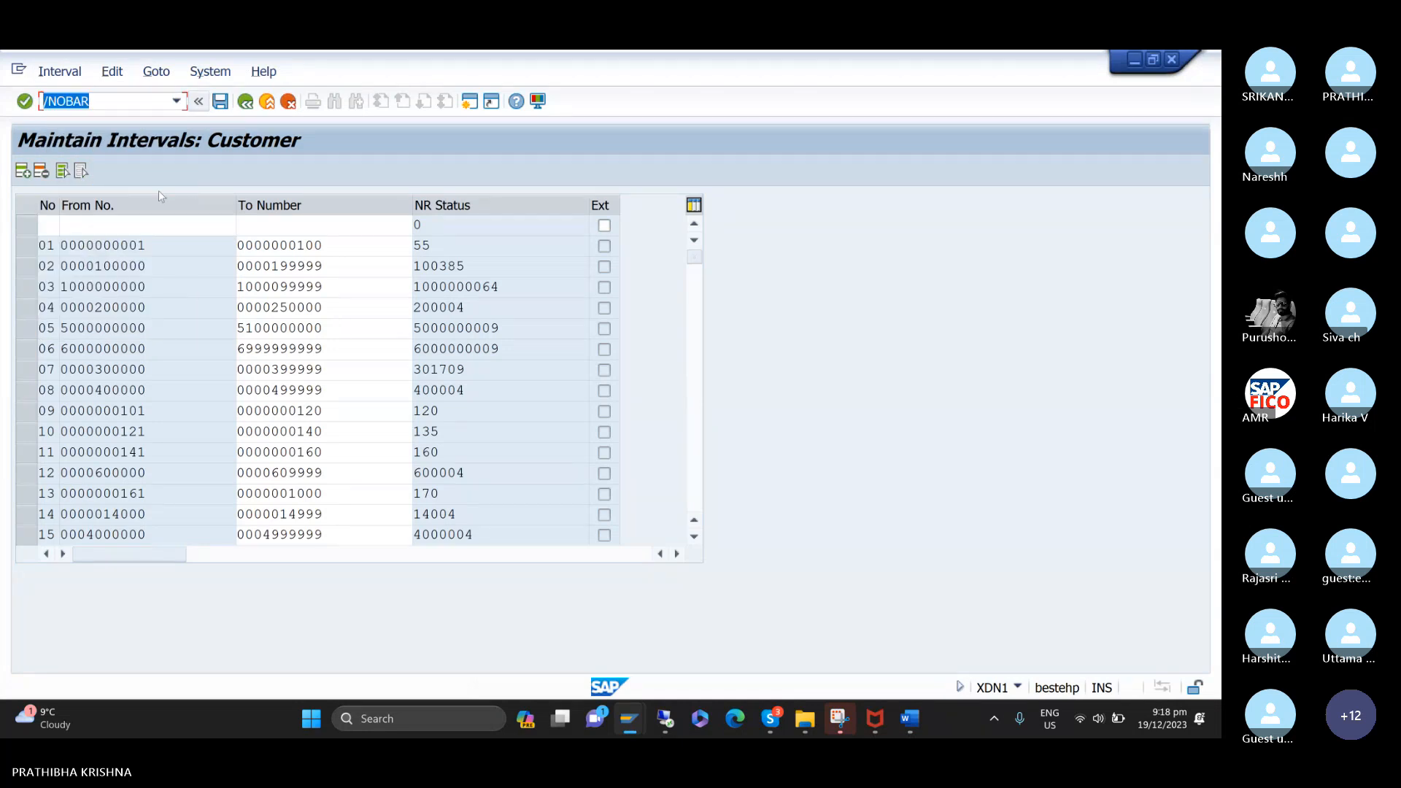
{"action": "key", "text": "Return"}
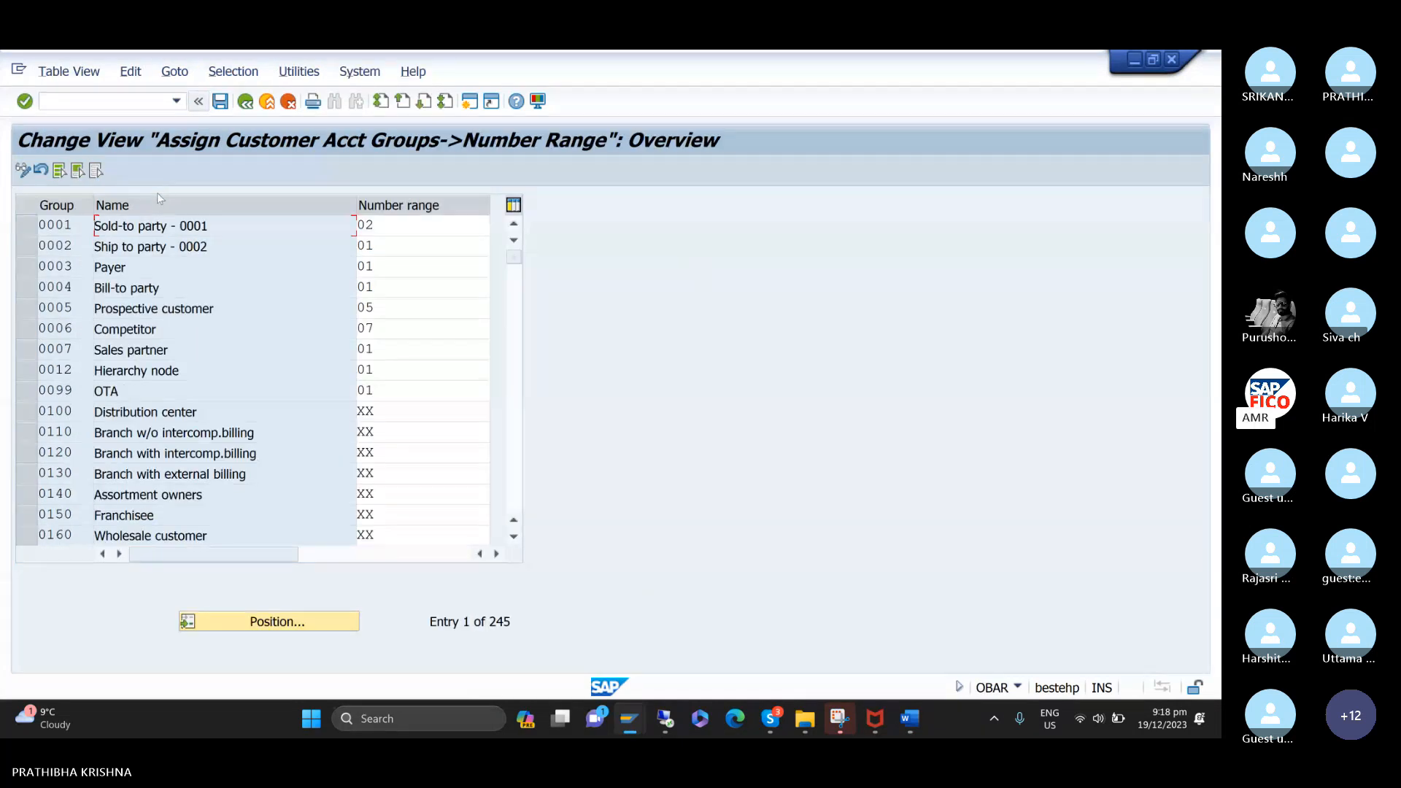
Position the assignment list at the account groups starting with TC.
{"action": "left_click", "coordinate": [253, 620]}
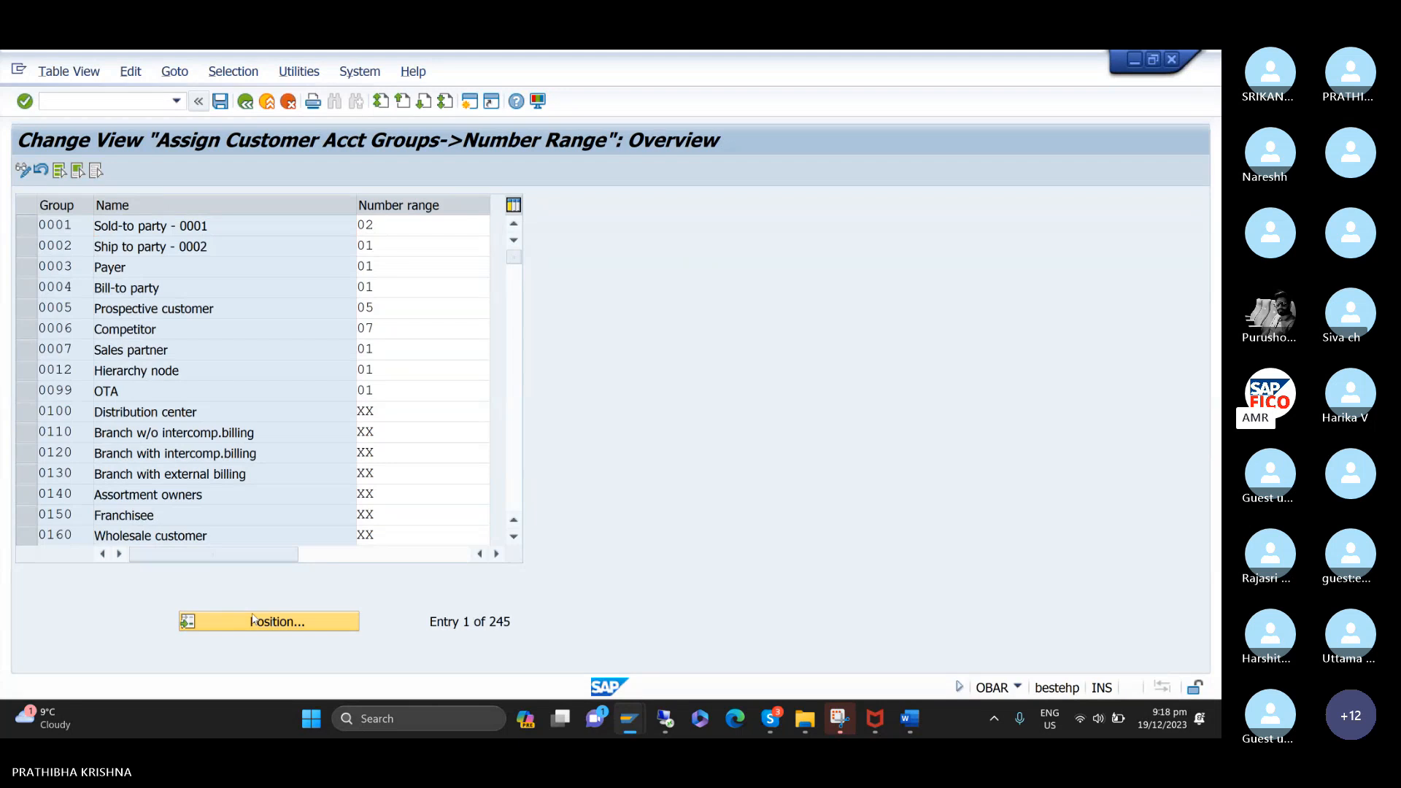
{"action": "type", "text": "TC"}
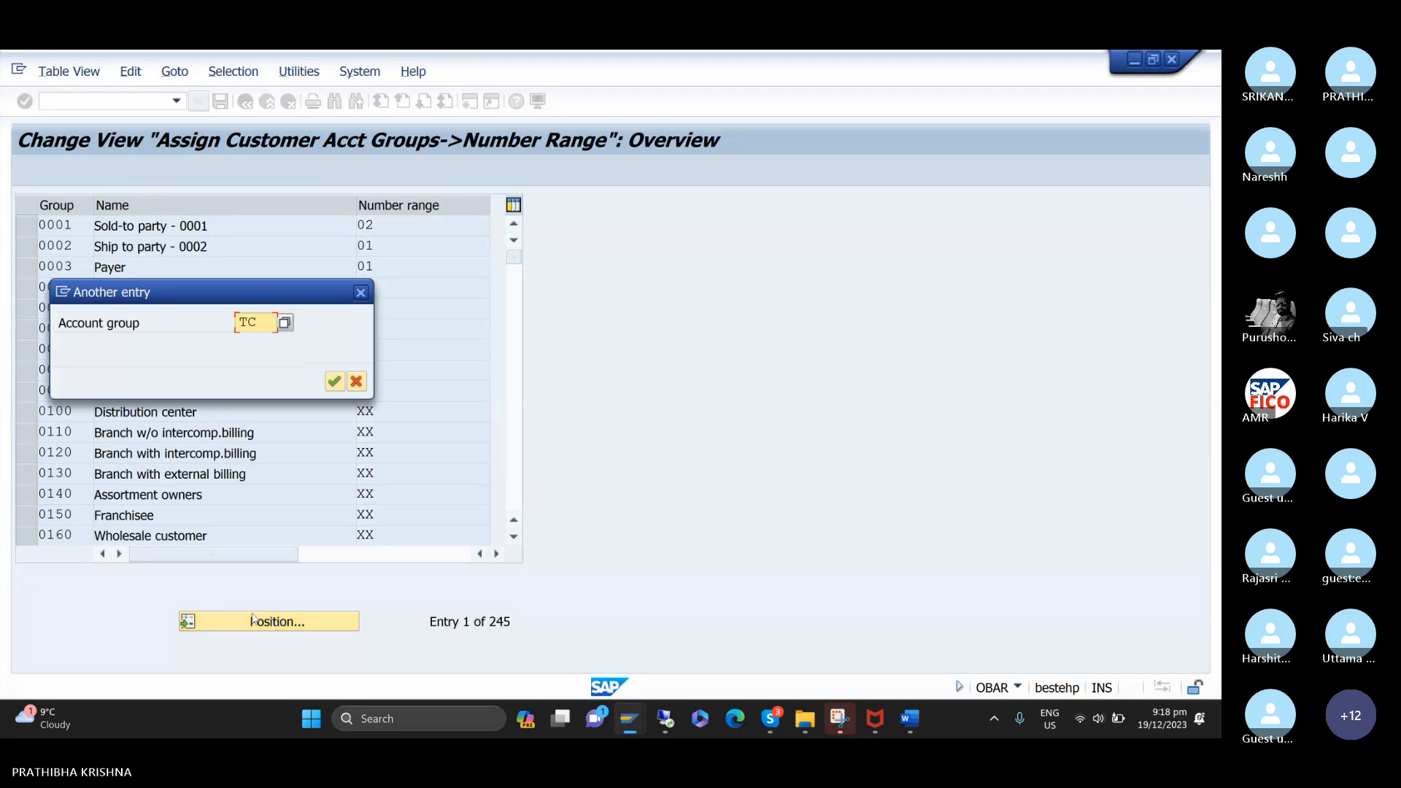
{"action": "key", "text": "Return"}
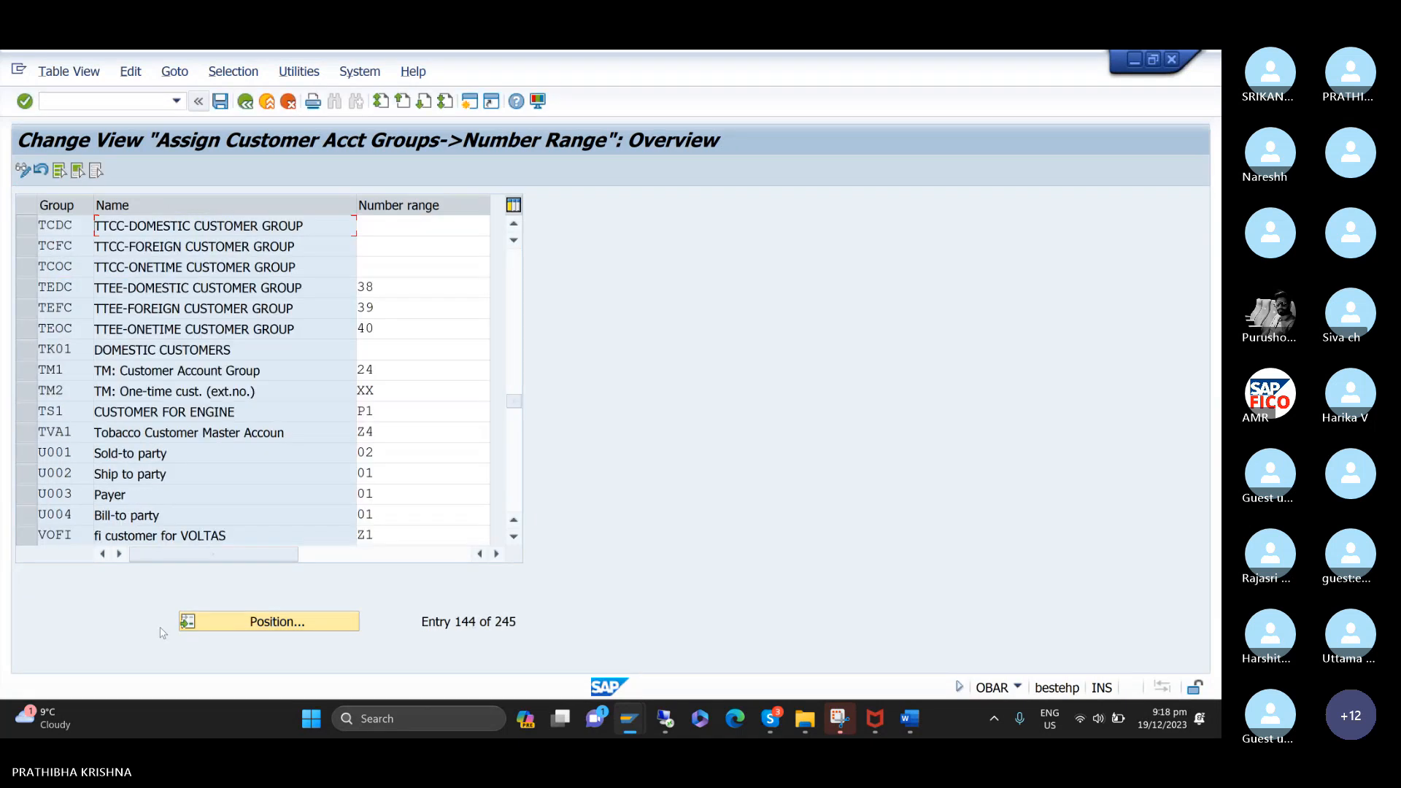
Assign number range 02 to account group TCDC, 03 to TCFC and 04 to TCOC, and save with the proposed customizing request.
{"action": "left_click", "coordinate": [406, 230]}
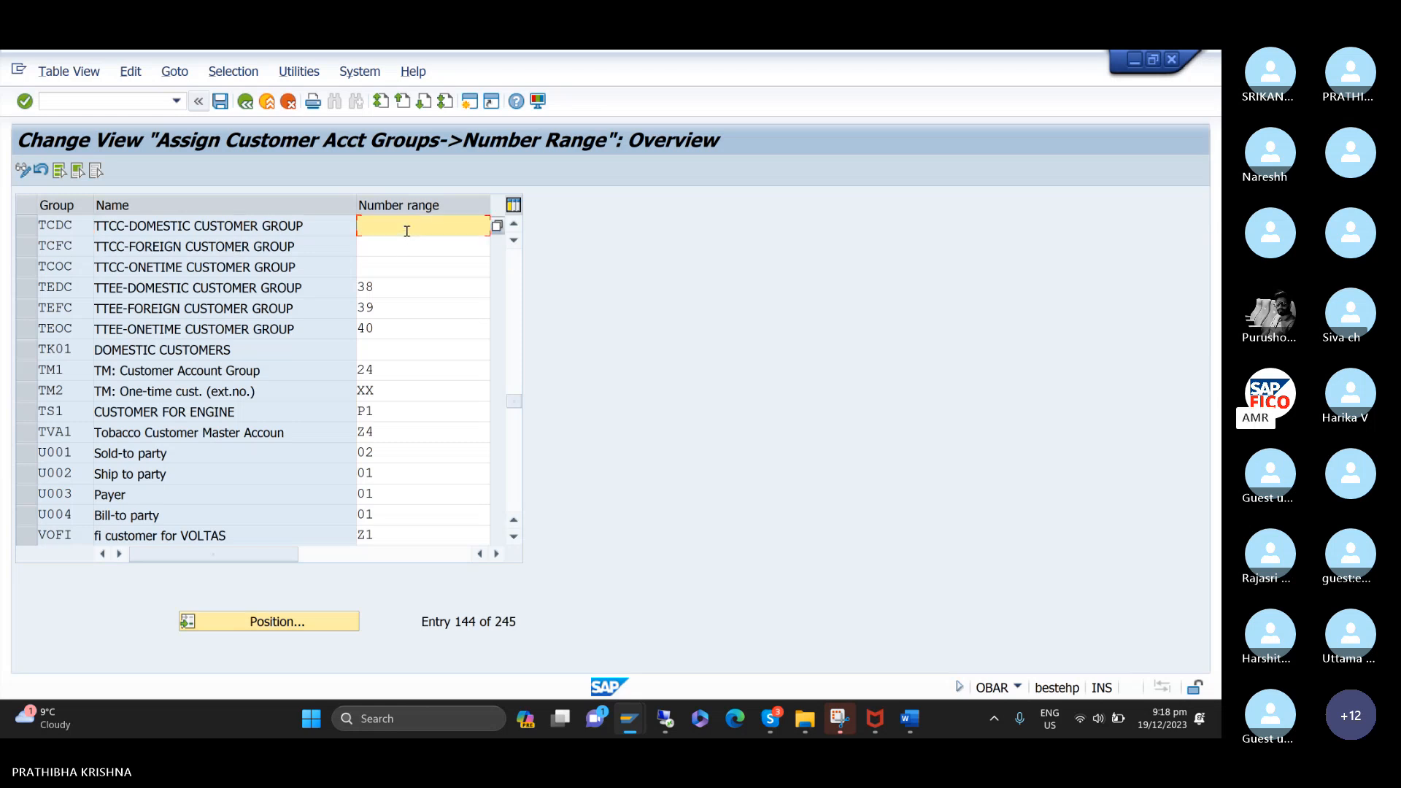
{"action": "type", "text": "02"}
{"action": "key", "text": "Tab"}
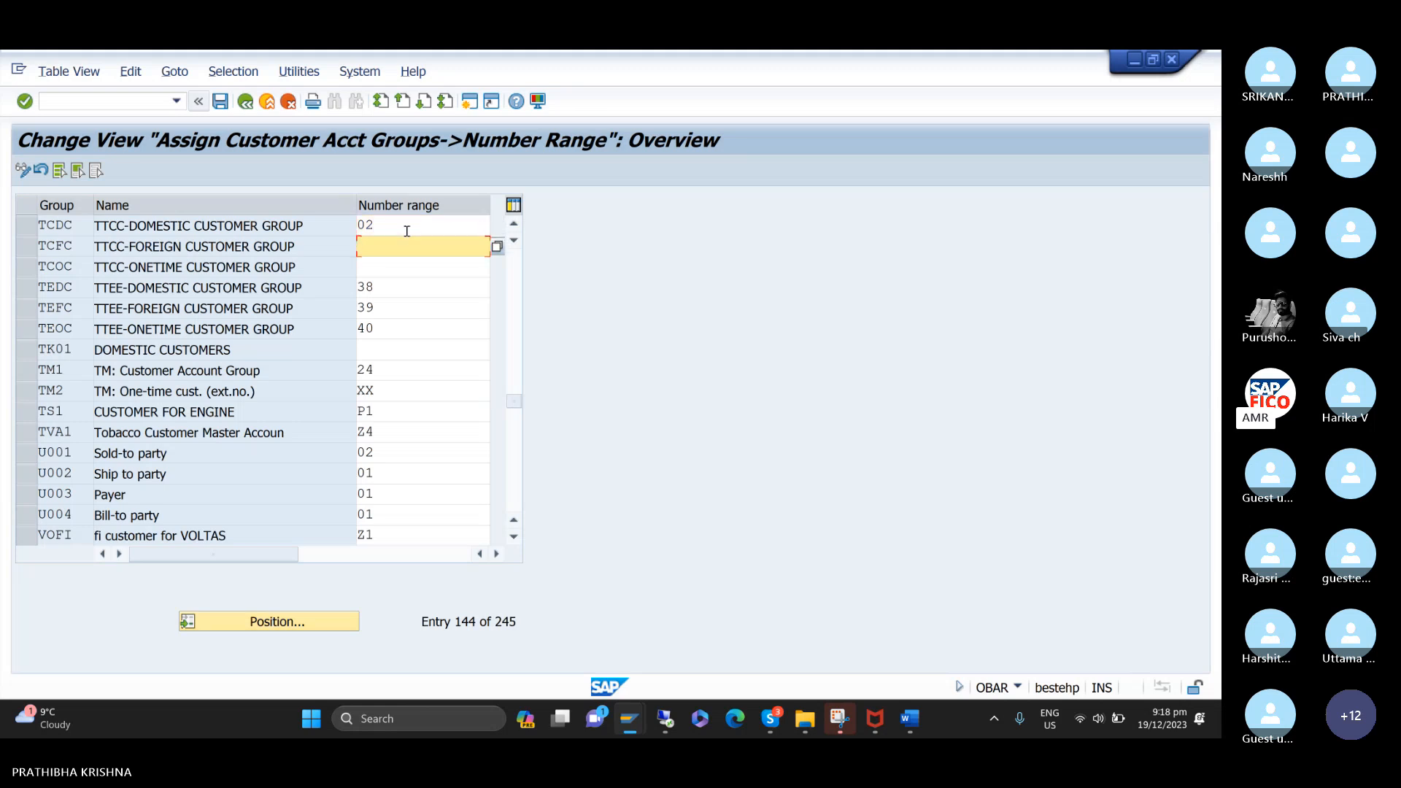
{"action": "type", "text": "03"}
{"action": "key", "text": "Tab"}
{"action": "type", "text": "04"}
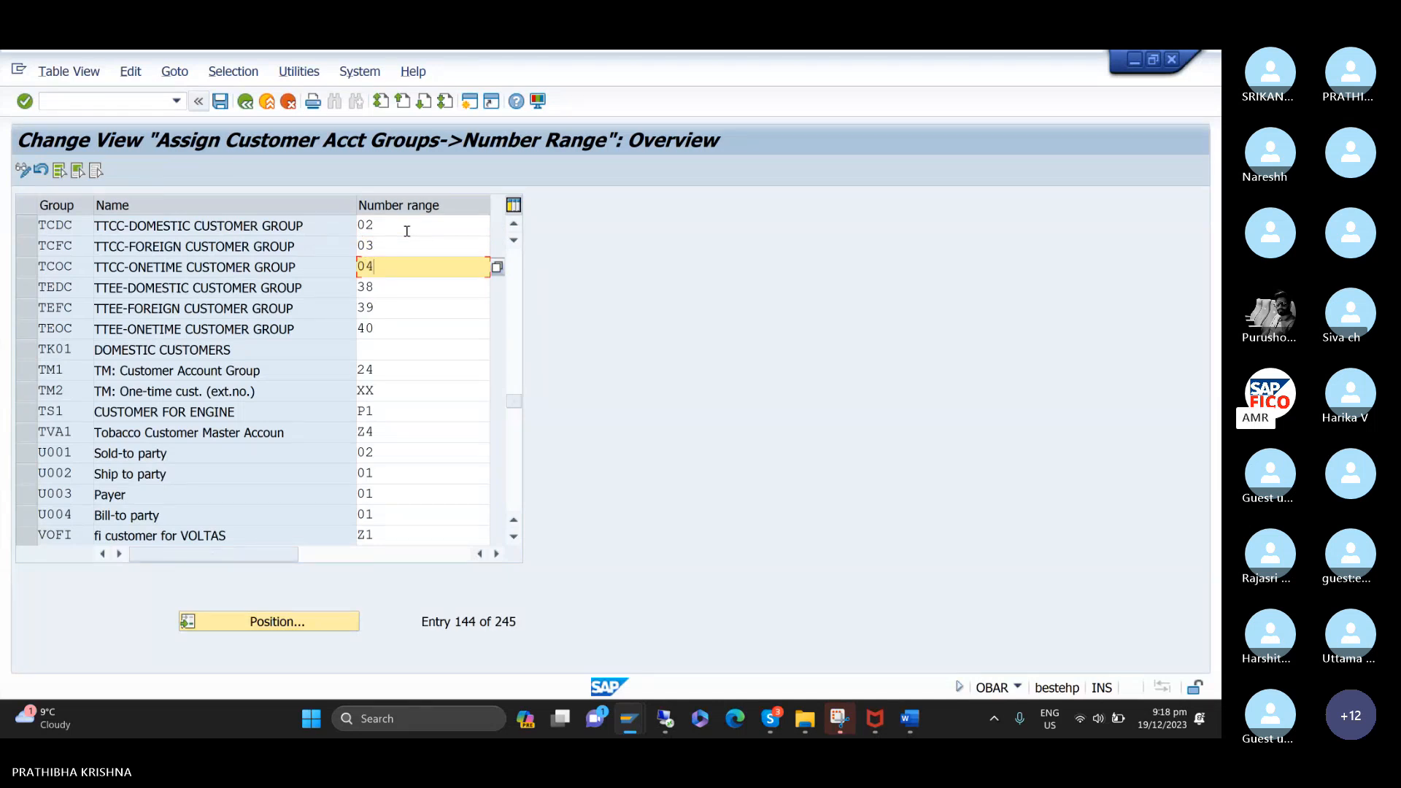
{"action": "key", "text": "Tab"}
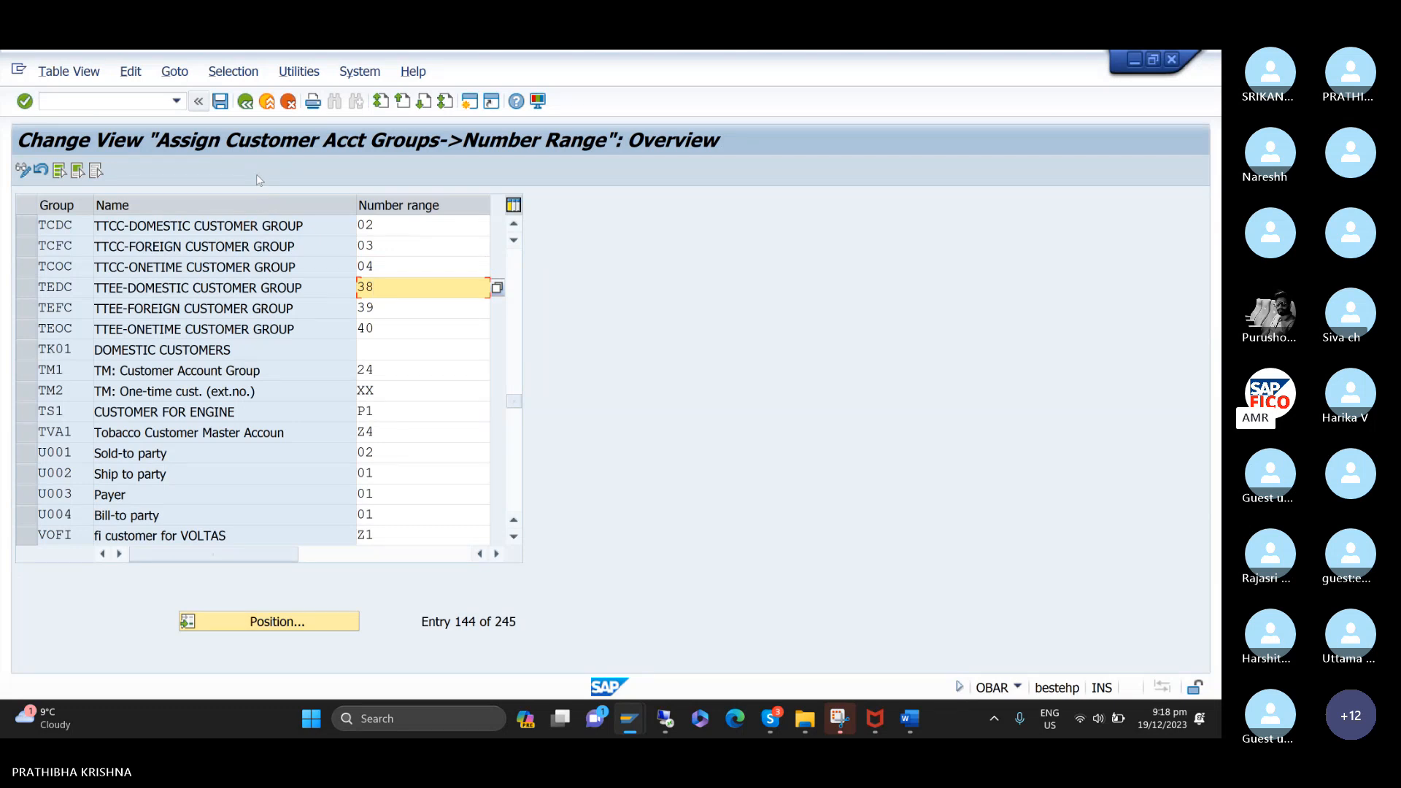
{"action": "key", "text": "Return"}
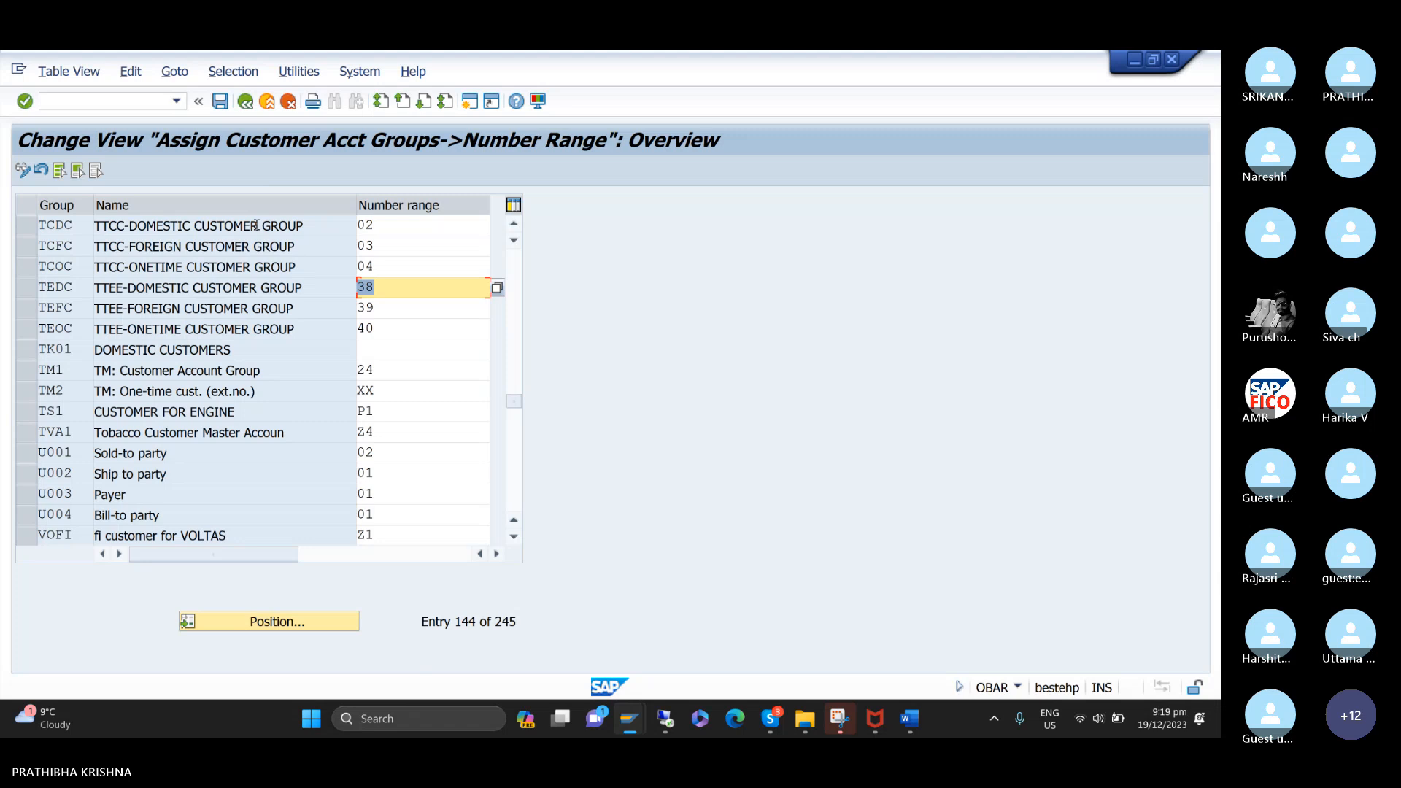
{"action": "left_click", "coordinate": [221, 102]}
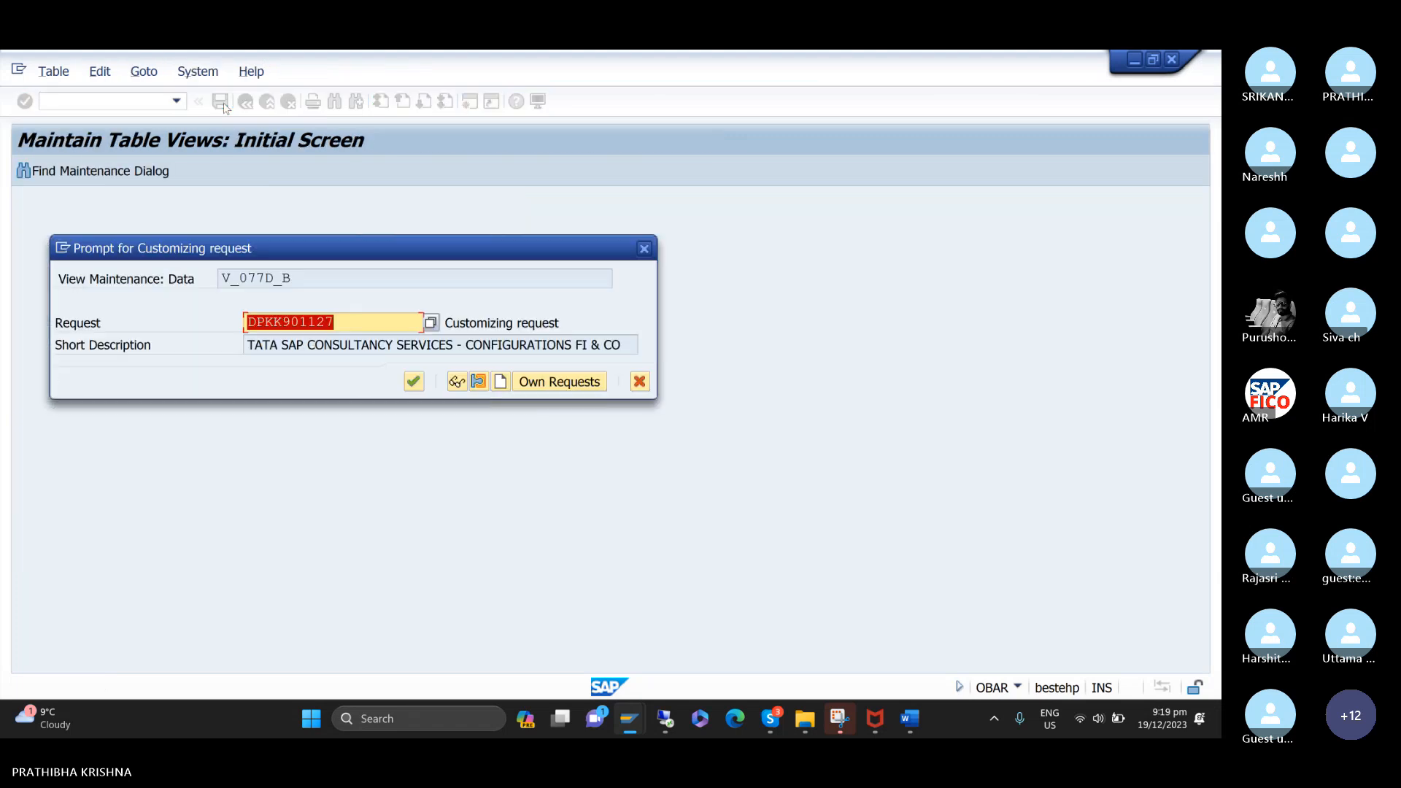
{"action": "left_click", "coordinate": [413, 387]}
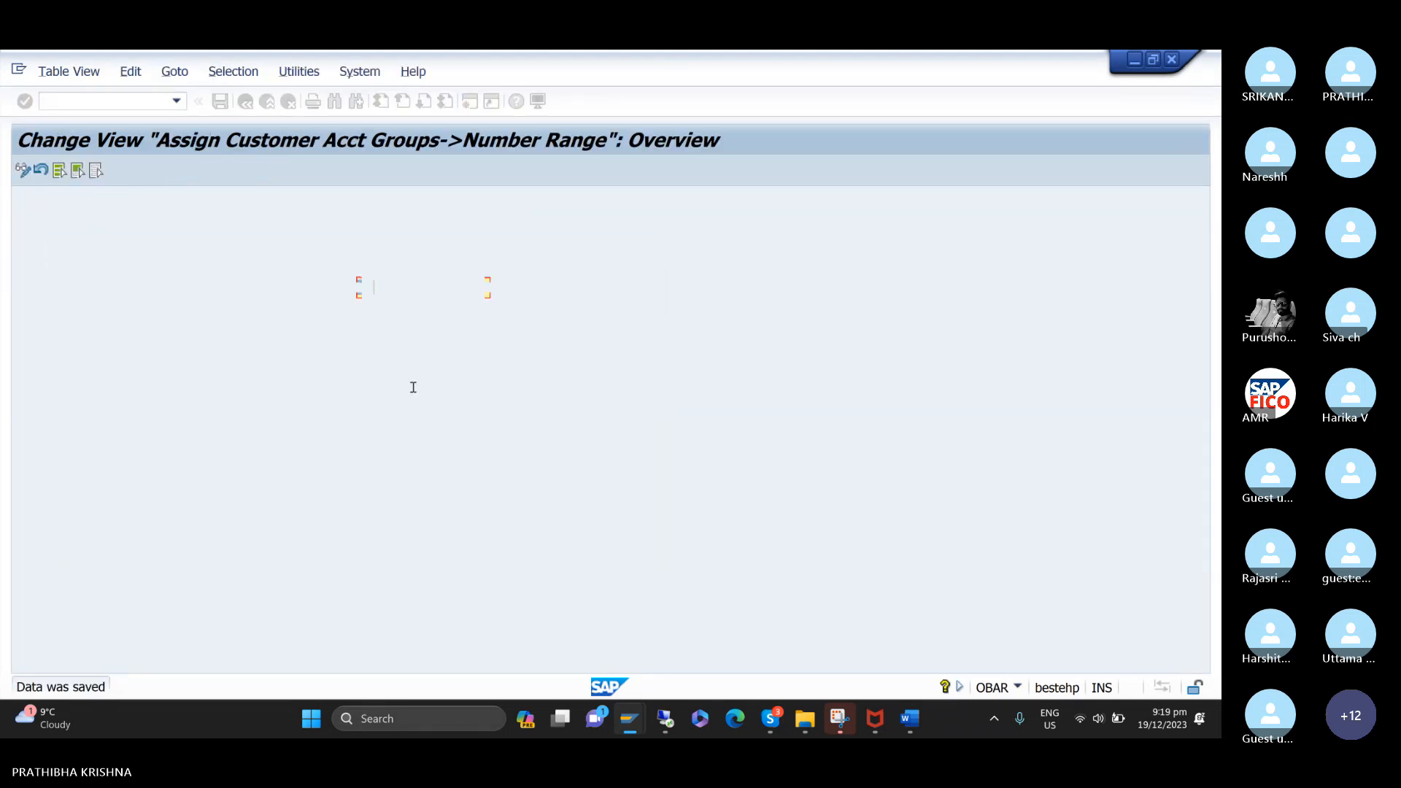
Switch to the Word notes and select the heading about defining the tolerance group for customers and vendors.
{"action": "mouse_move", "coordinate": [911, 723]}
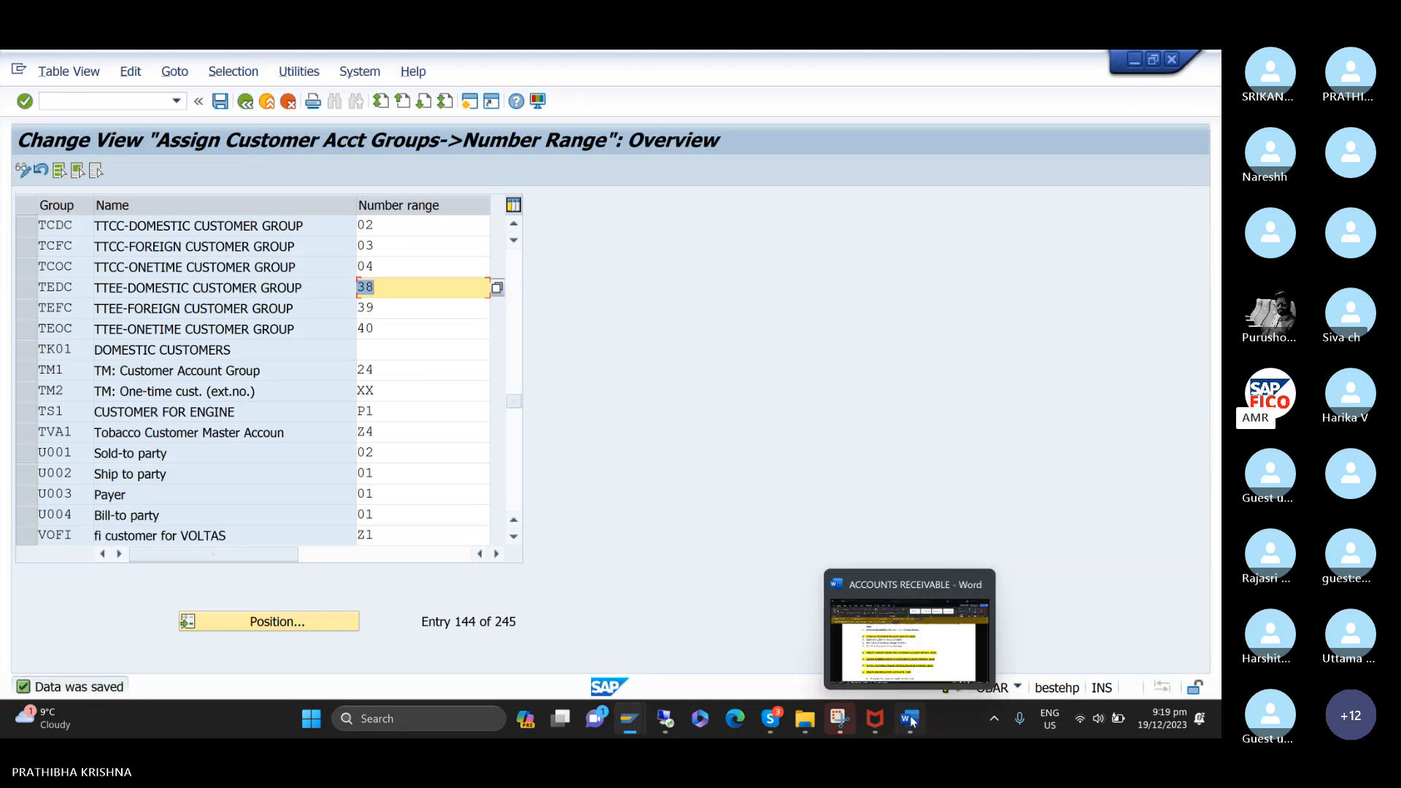
{"action": "left_click", "coordinate": [912, 695]}
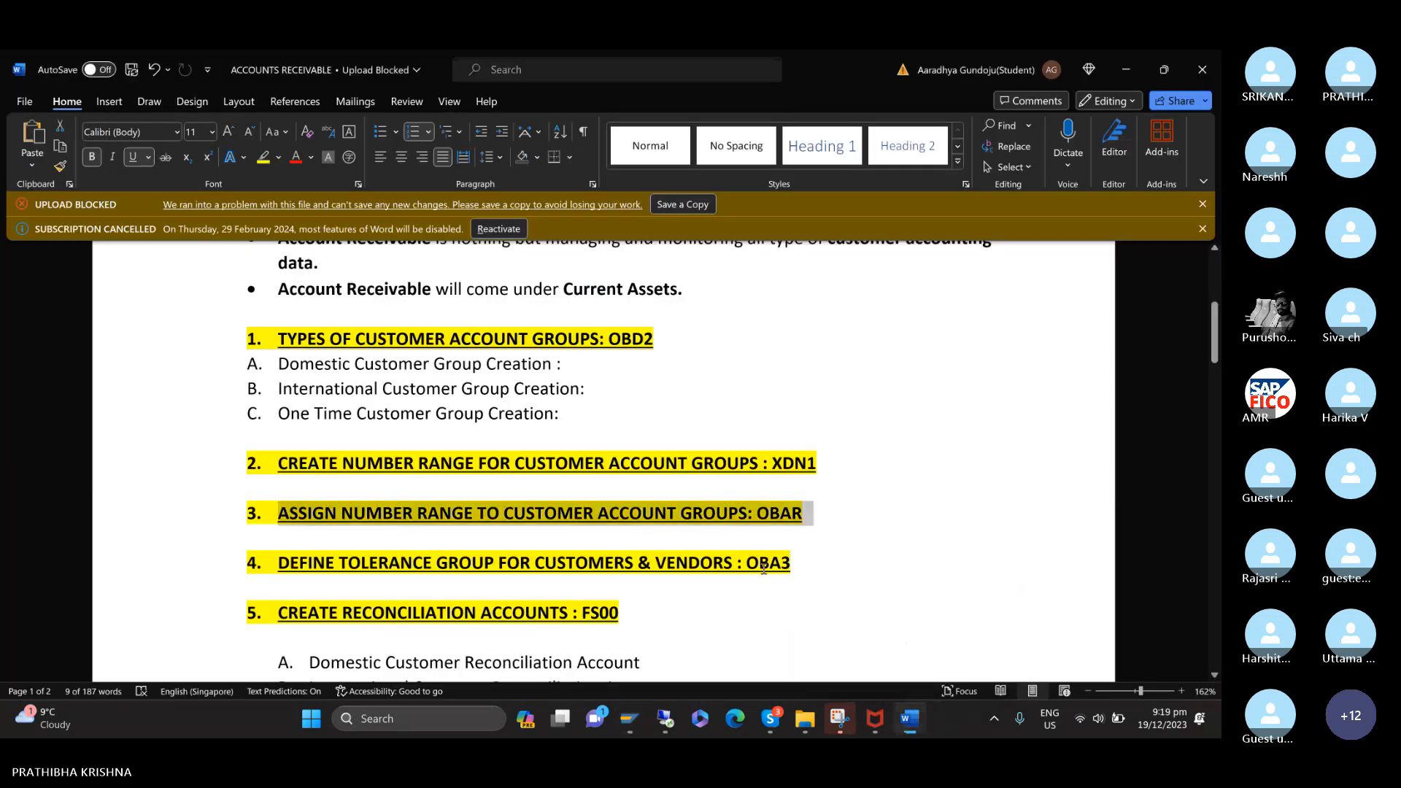
{"action": "scroll", "coordinate": [673, 599], "scroll_direction": "down", "scroll_amount": 5}
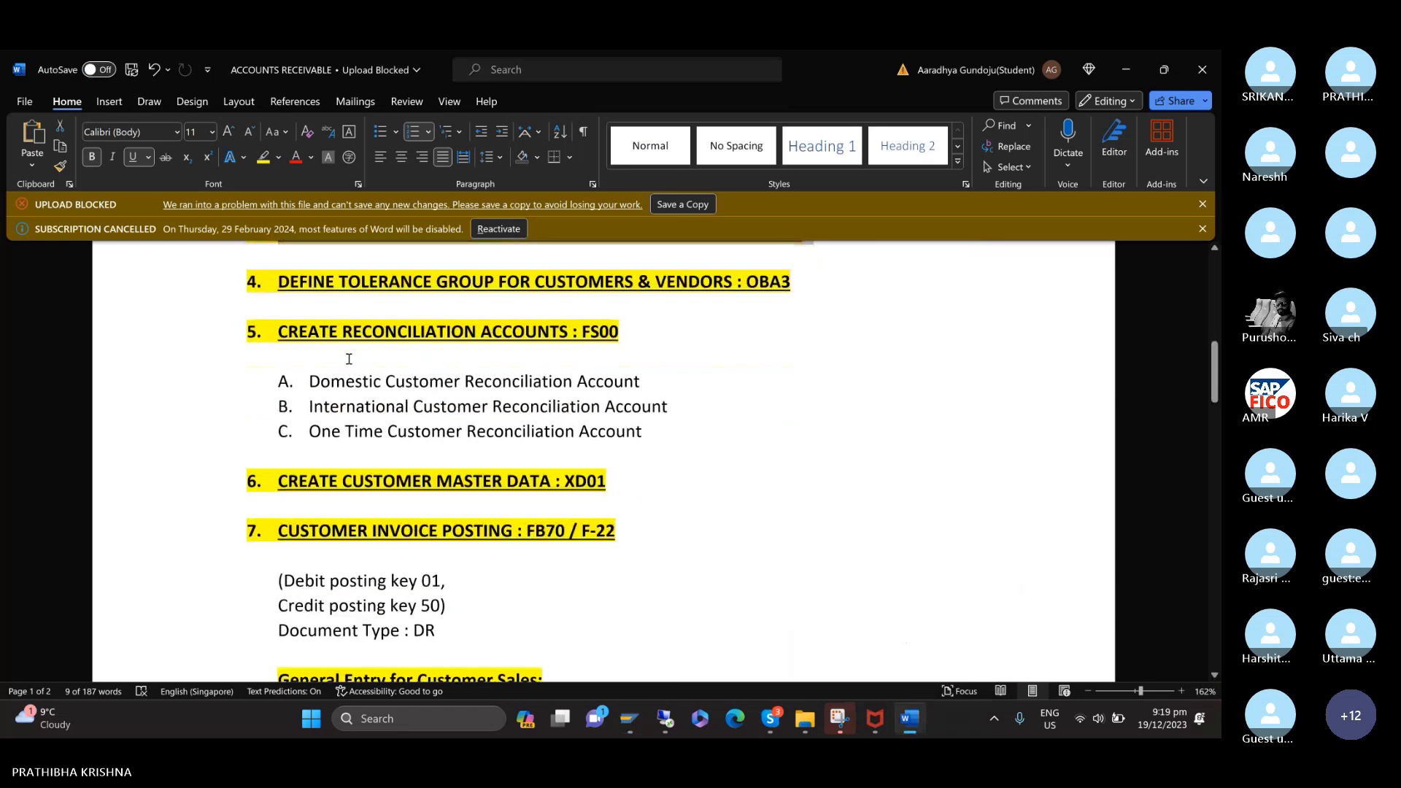
{"action": "left_click_drag", "start_coordinate": [242, 274], "coordinate": [737, 243]}
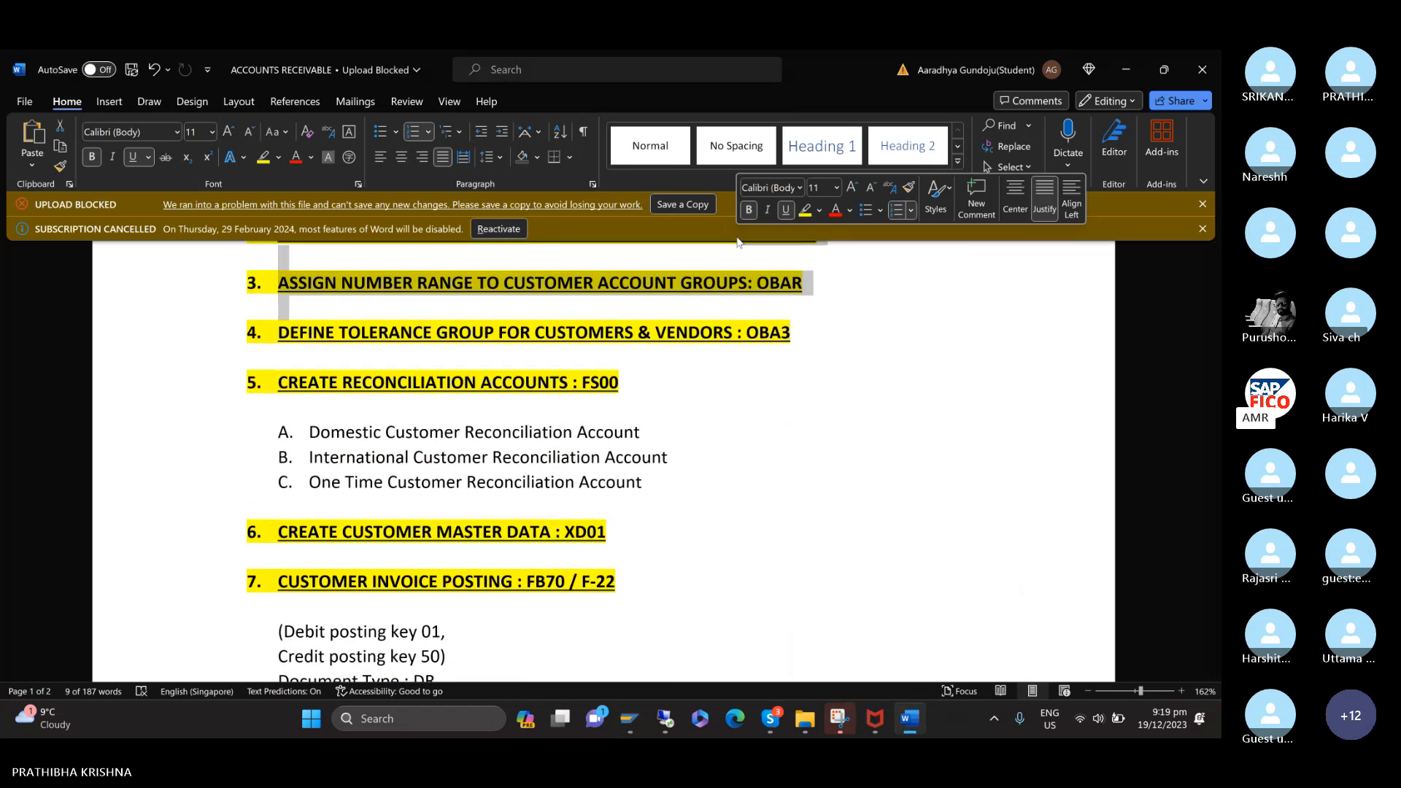
{"action": "scroll", "coordinate": [635, 292], "scroll_direction": "down", "scroll_amount": 1}
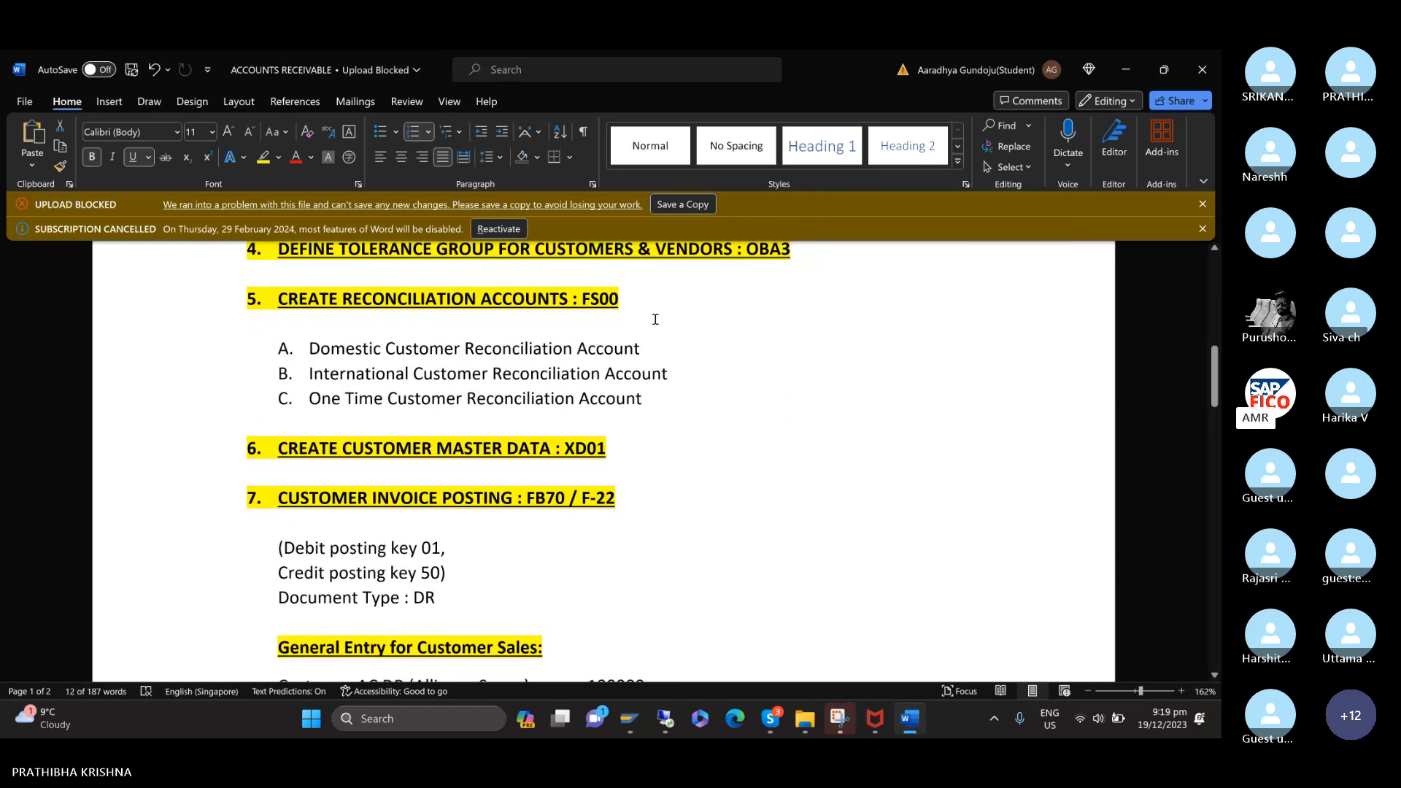
{"action": "left_click", "coordinate": [655, 319]}
{"action": "left_click_drag", "start_coordinate": [798, 249], "coordinate": [210, 308]}
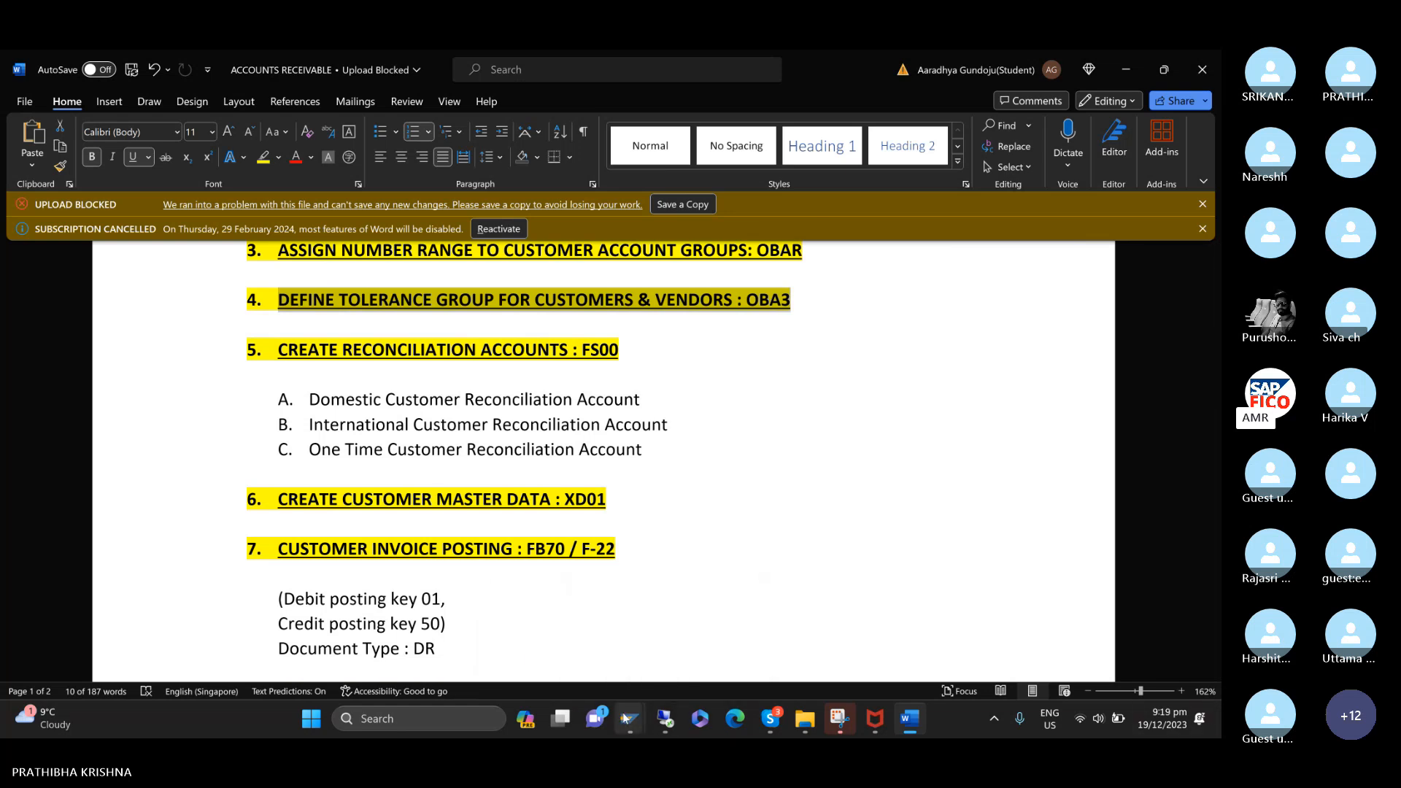
Switch back to SAP and open the customer/vendor tolerances overview with transaction /NOBA3.
{"action": "mouse_move", "coordinate": [626, 724]}
{"action": "left_click", "coordinate": [671, 635]}
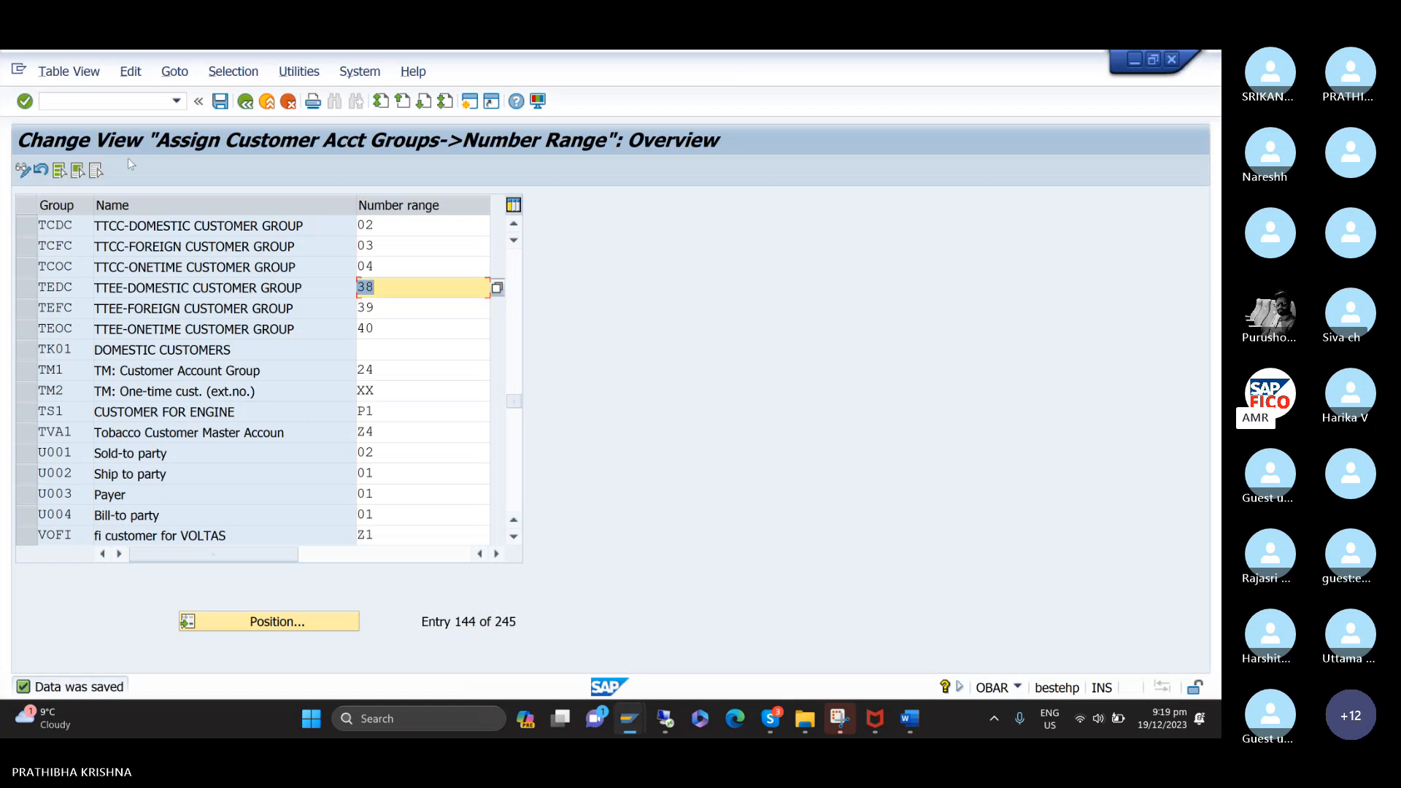
{"action": "left_click", "coordinate": [139, 106]}
{"action": "type", "text": "/NO"}
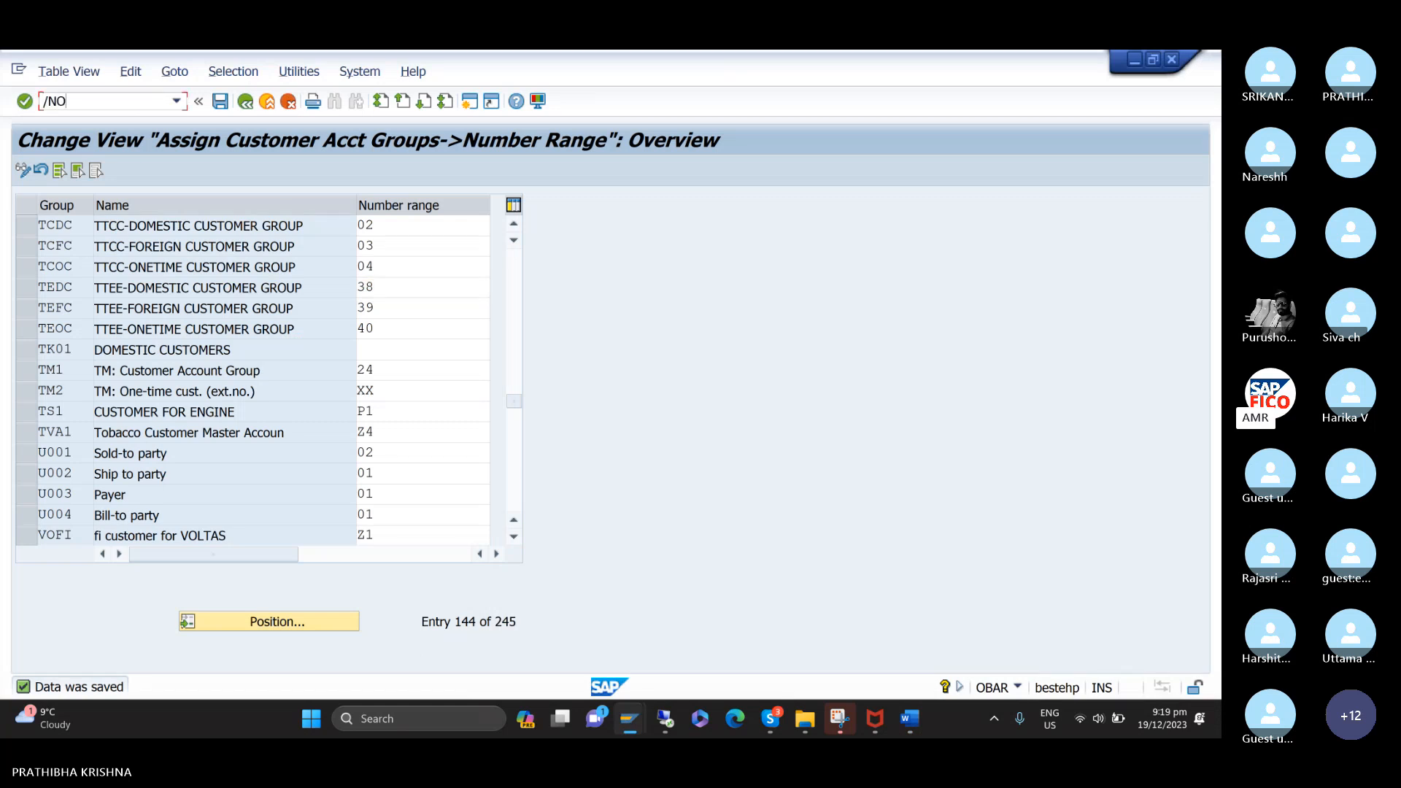
{"action": "type", "text": "BA3"}
{"action": "key", "text": "Return"}
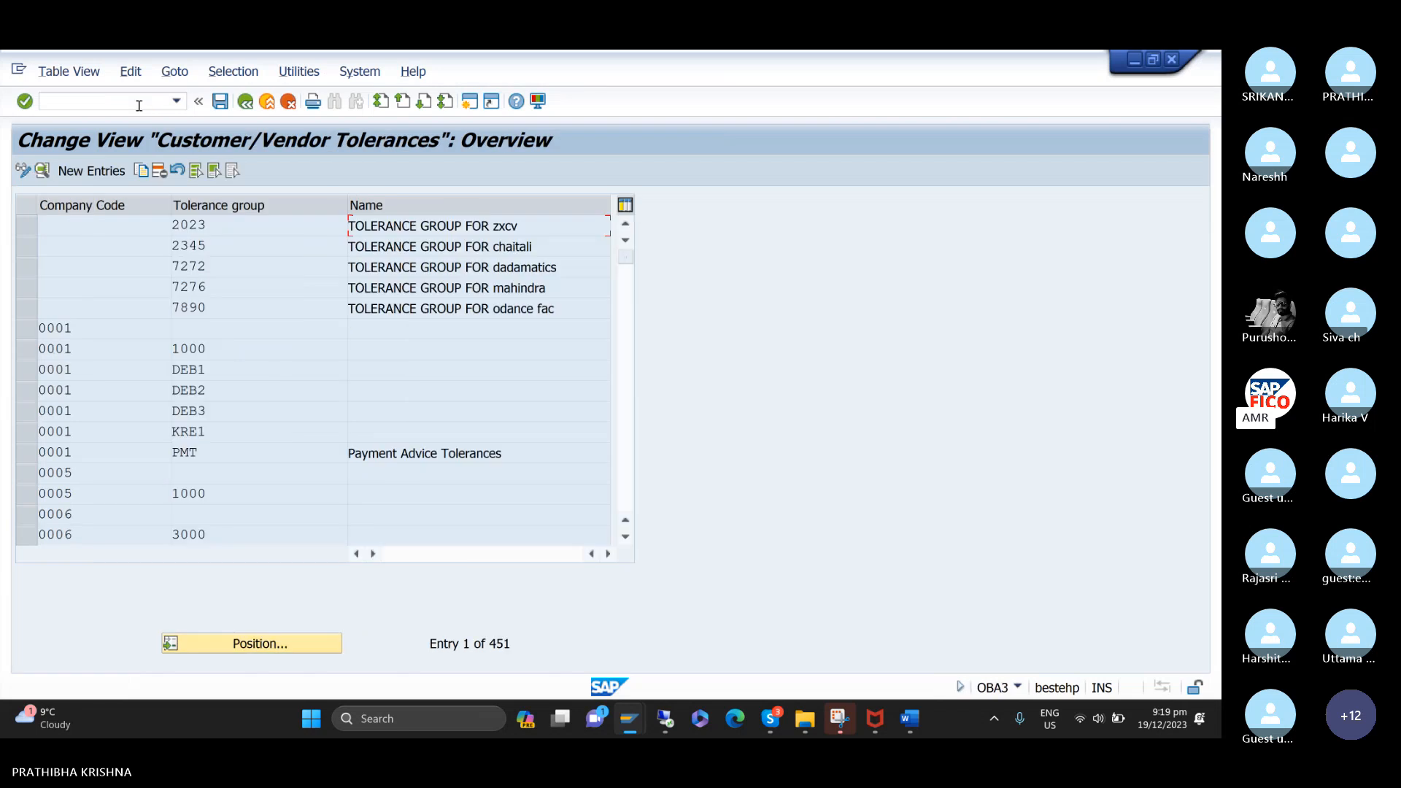
Position the tolerance list at company code TTCC.
{"action": "left_click", "coordinate": [304, 647]}
{"action": "type", "text": "TC"}
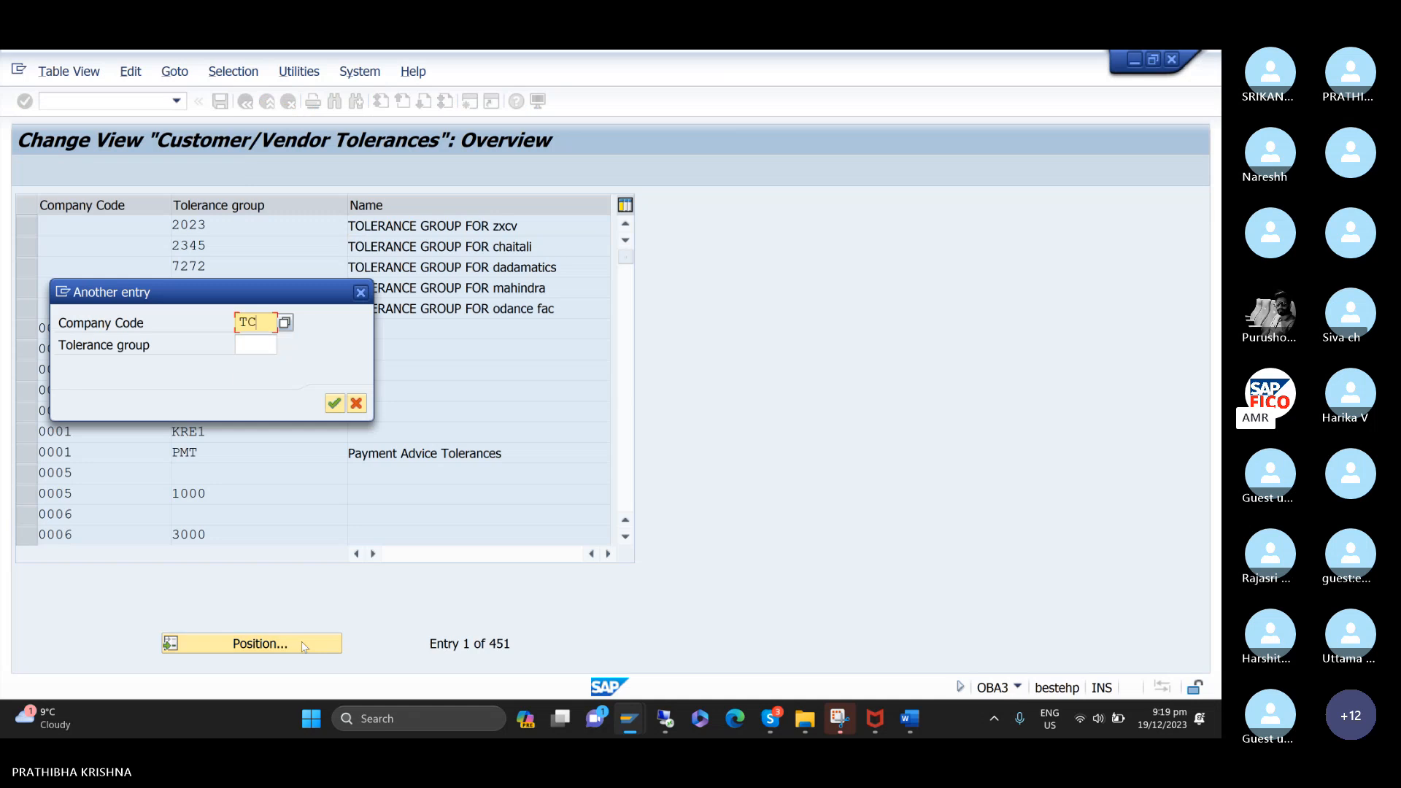
{"action": "key", "text": "BackSpace"}
{"action": "type", "text": "TCC"}
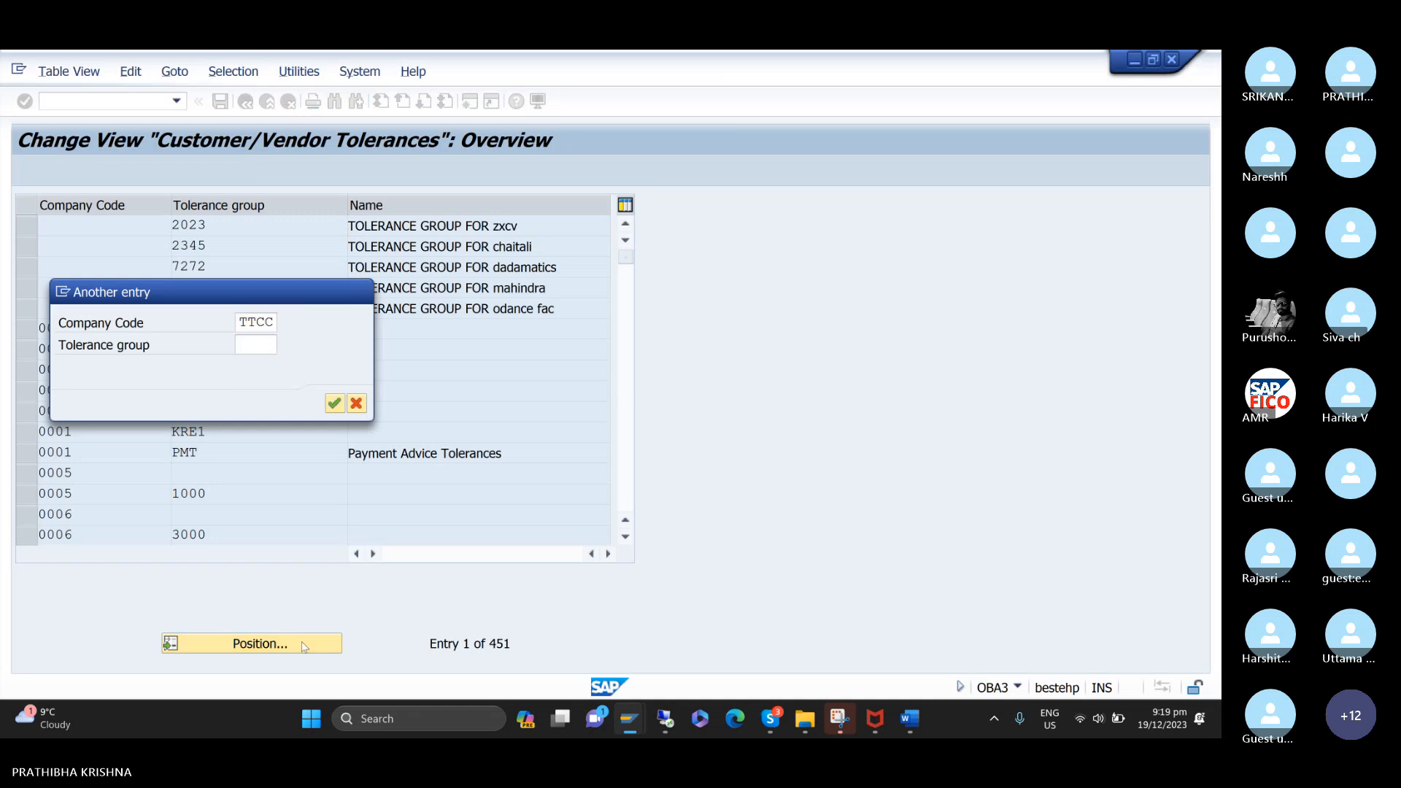
{"action": "key", "text": "Return"}
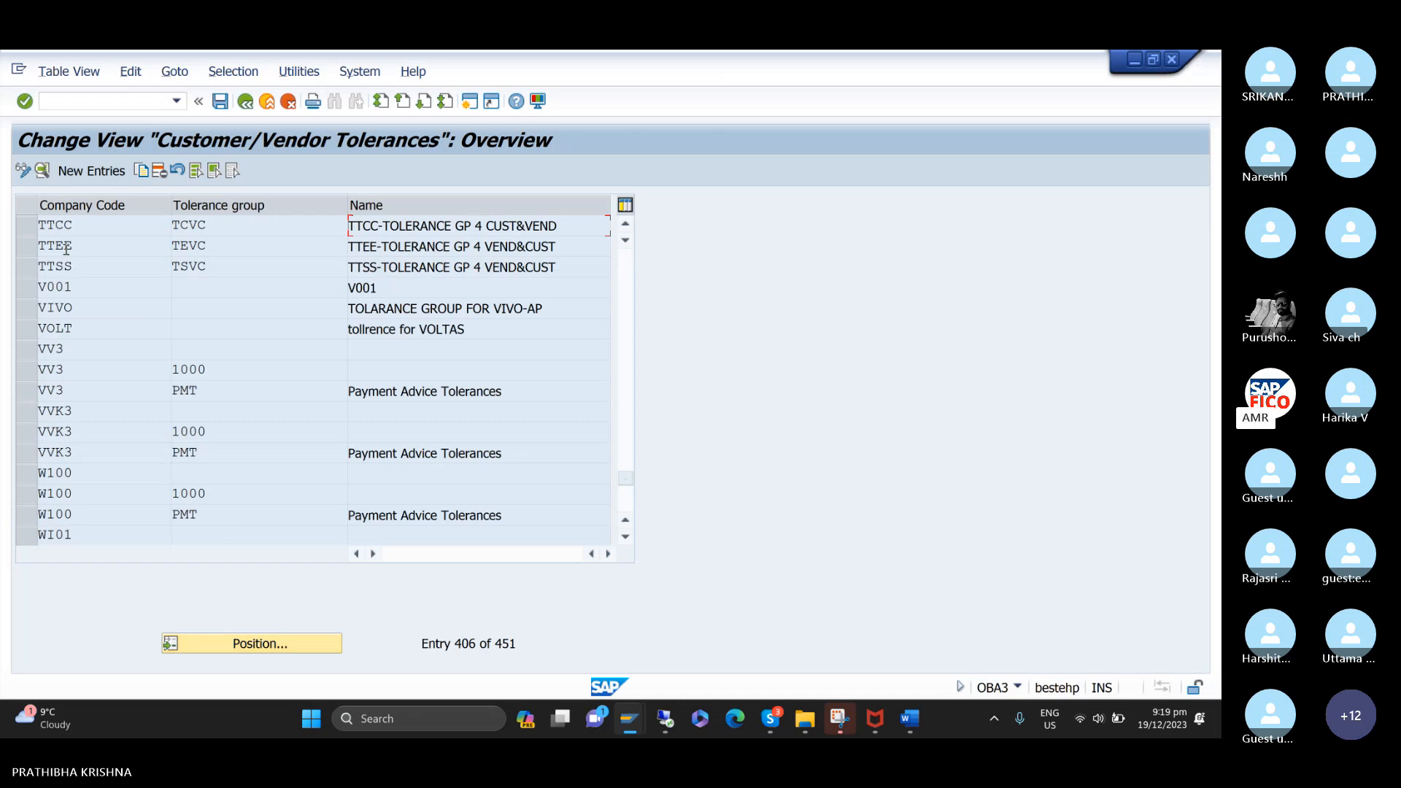
Open the details of tolerance group TCVC for company code TTCC and save the entry.
{"action": "double_click", "coordinate": [59, 226]}
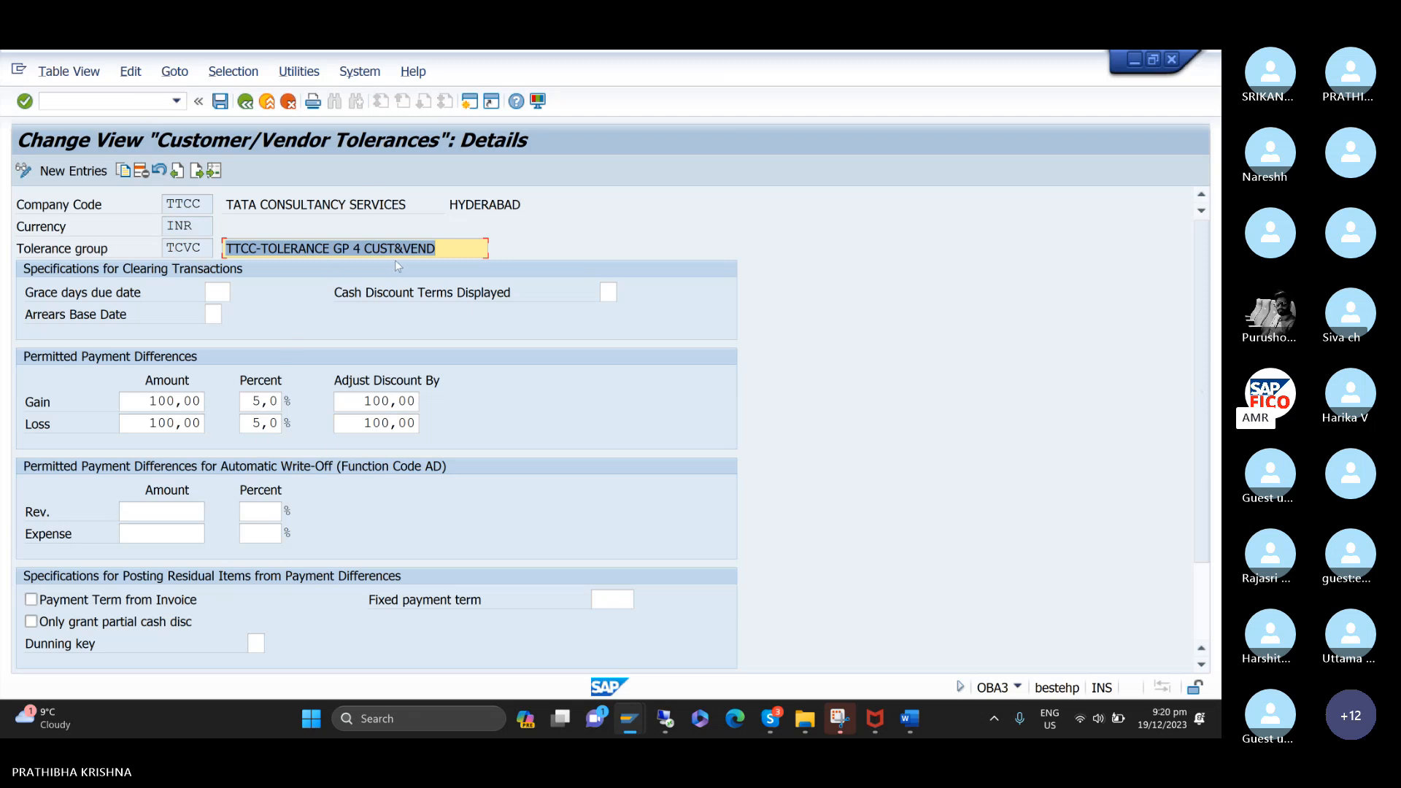
{"action": "left_click", "coordinate": [442, 252]}
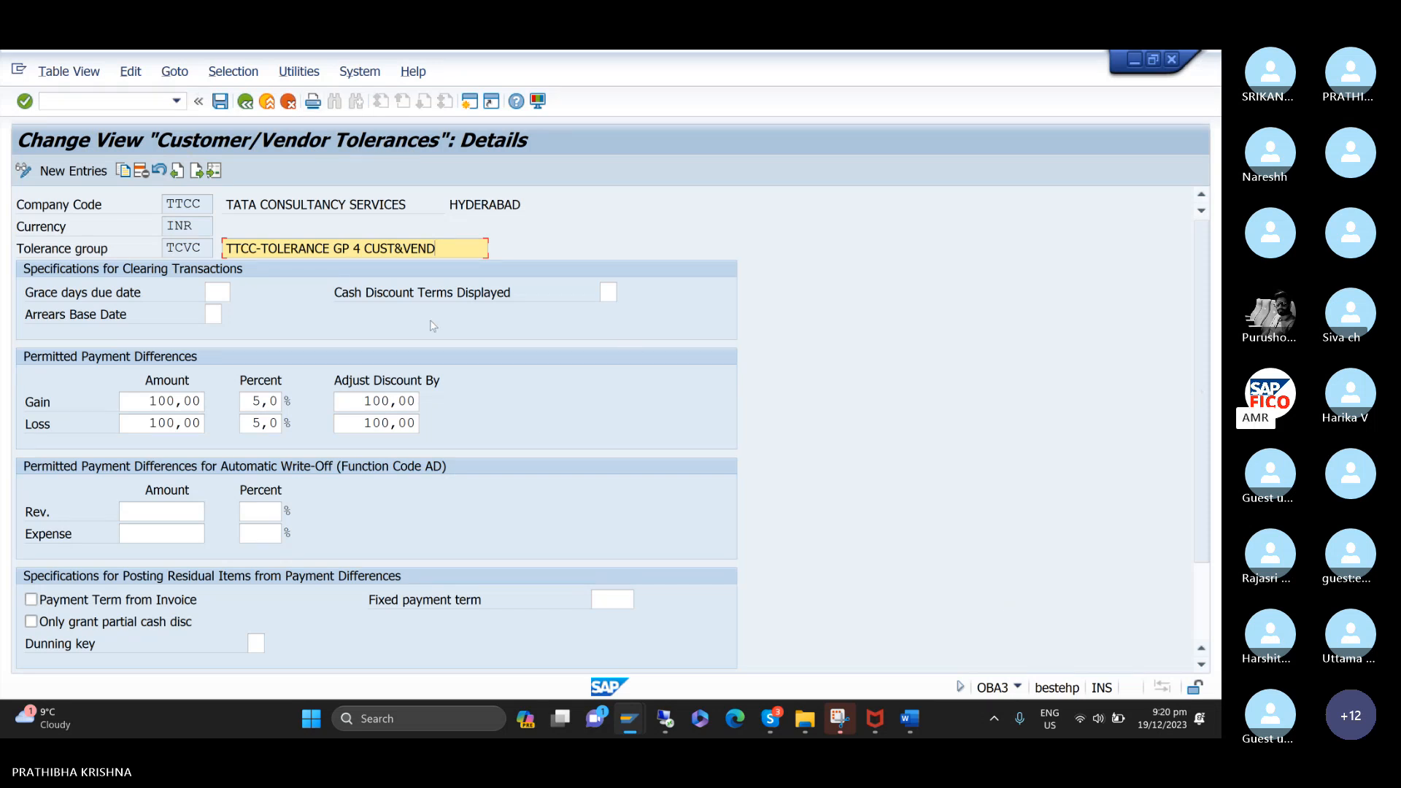
{"action": "key", "text": "ctrl+s"}
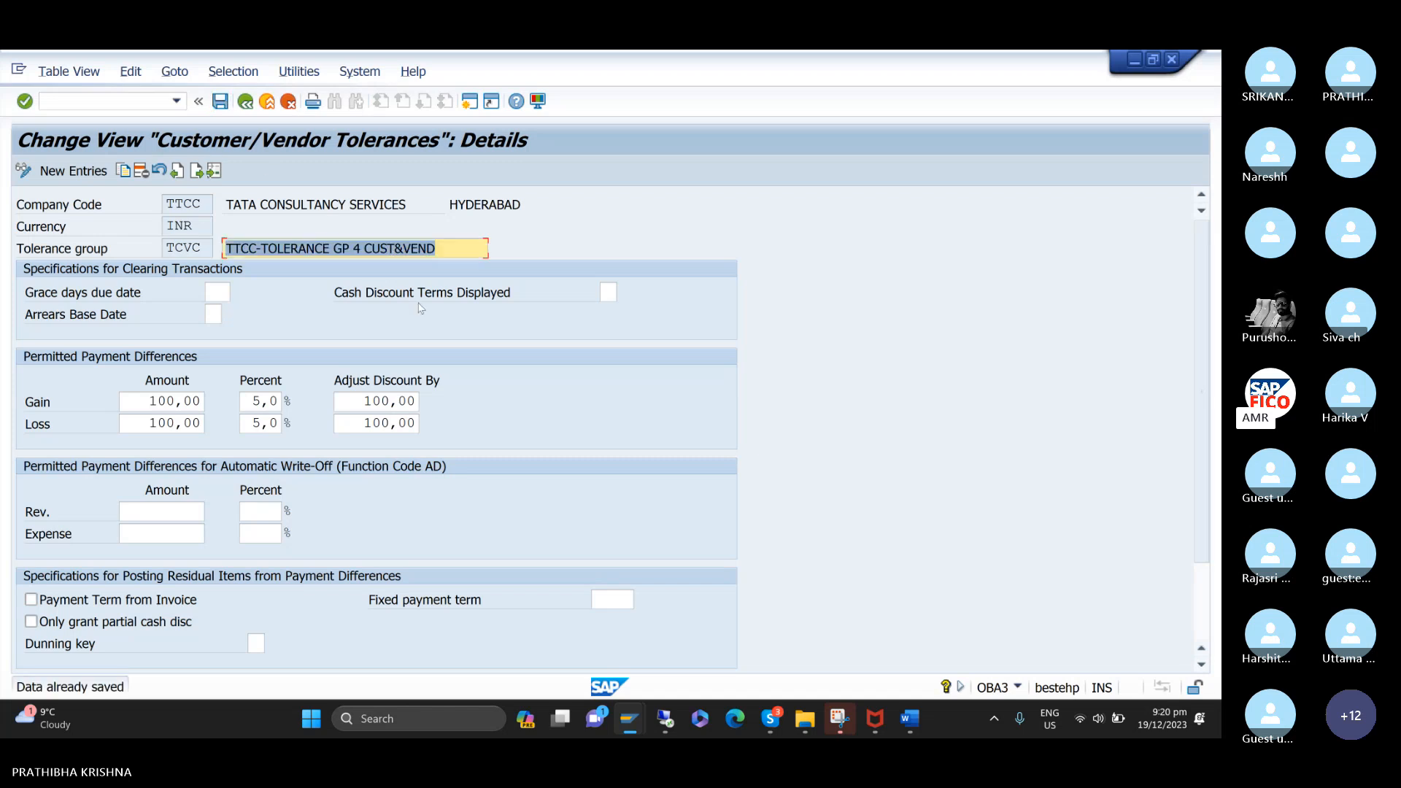
Switch to the Word notes and select the section on creating reconciliation accounts, including its three account types.
{"action": "mouse_move", "coordinate": [914, 733]}
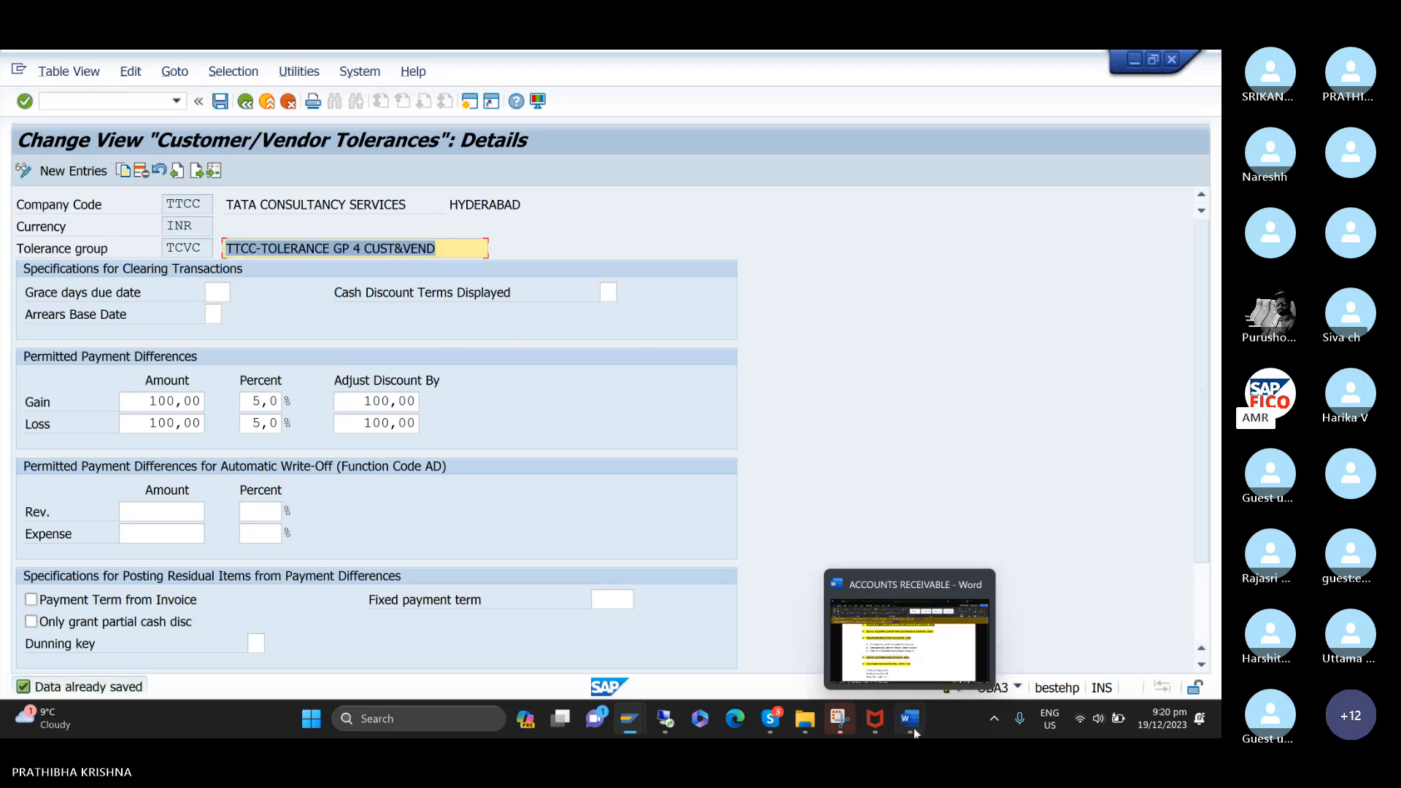
{"action": "left_click", "coordinate": [909, 636]}
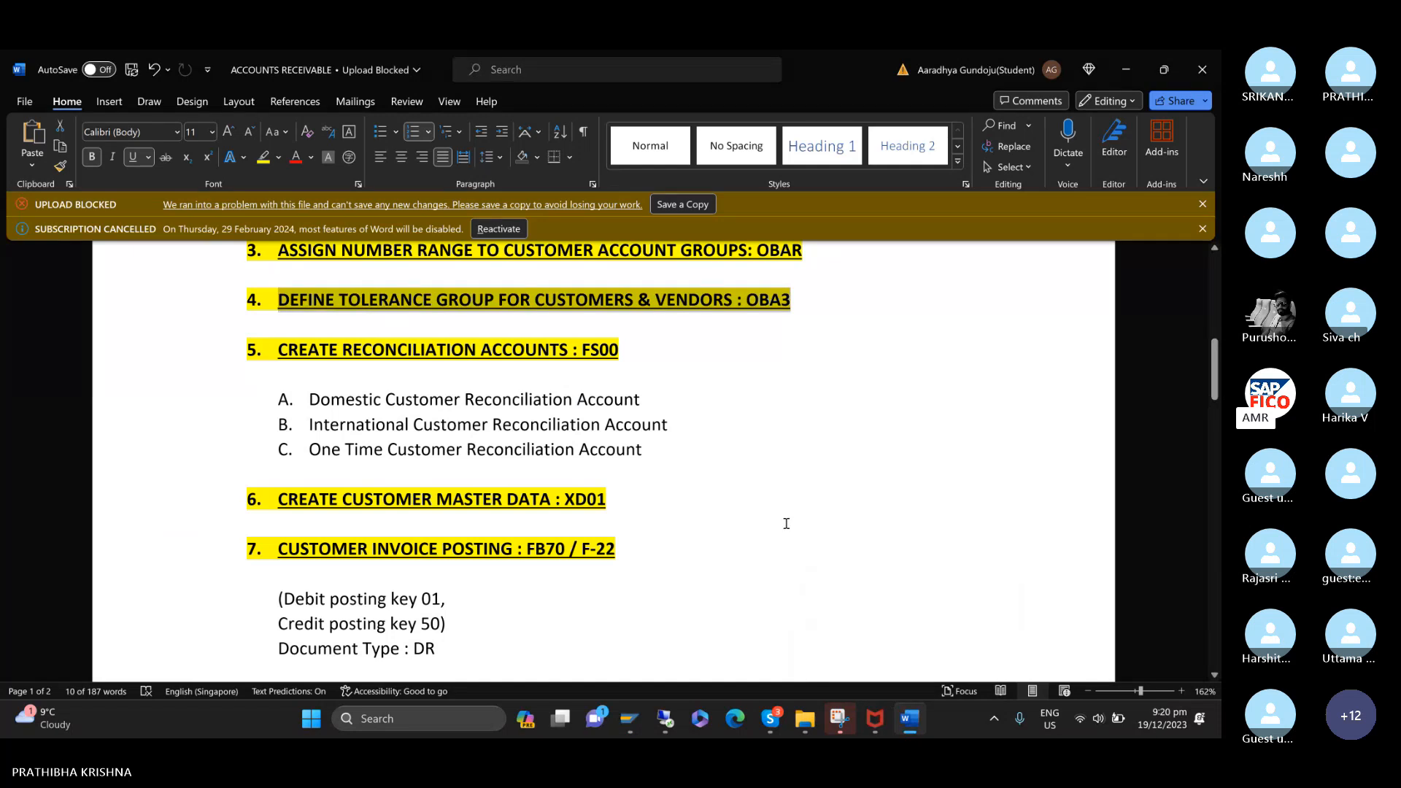
{"action": "scroll", "coordinate": [786, 523], "scroll_direction": "down", "scroll_amount": 2}
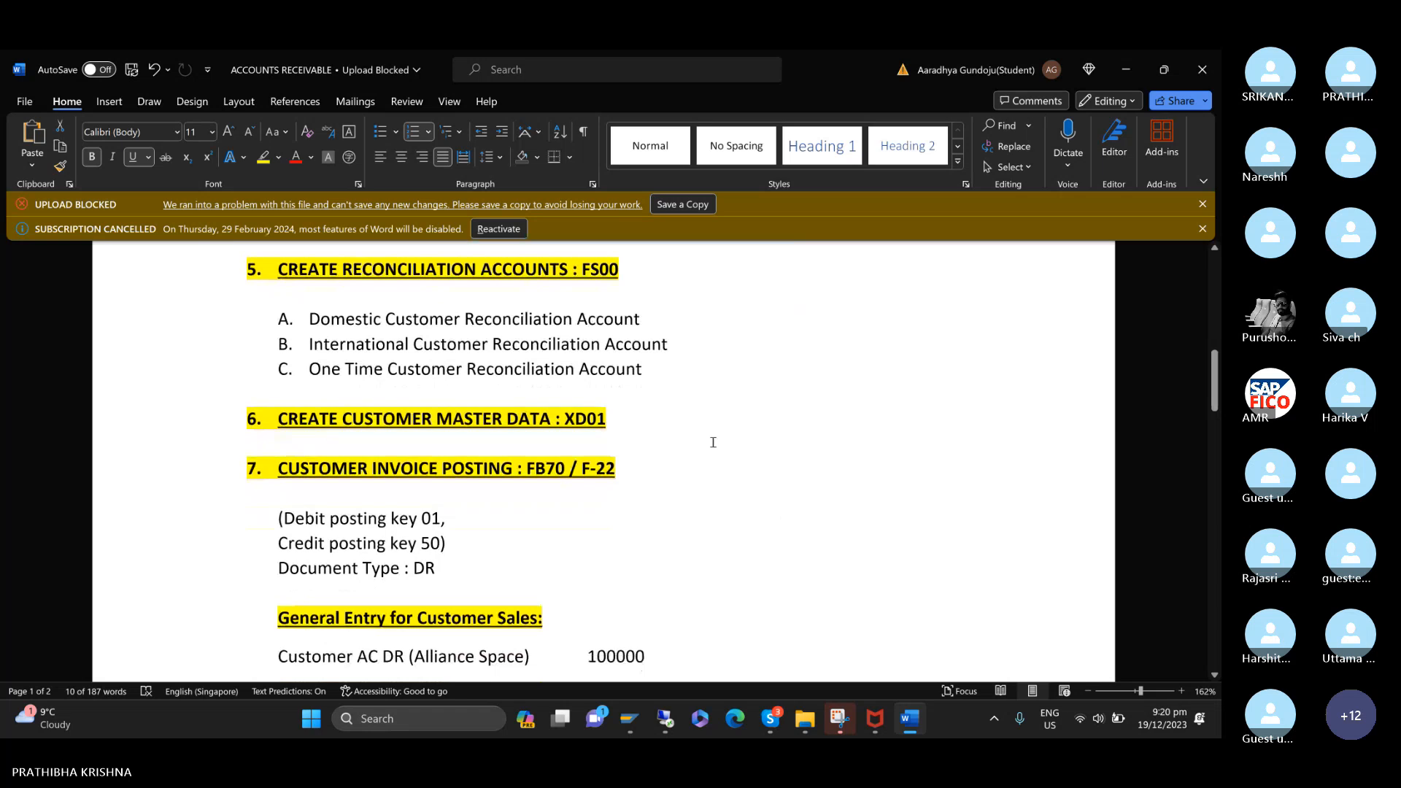
{"action": "left_click_drag", "start_coordinate": [248, 273], "coordinate": [730, 376]}
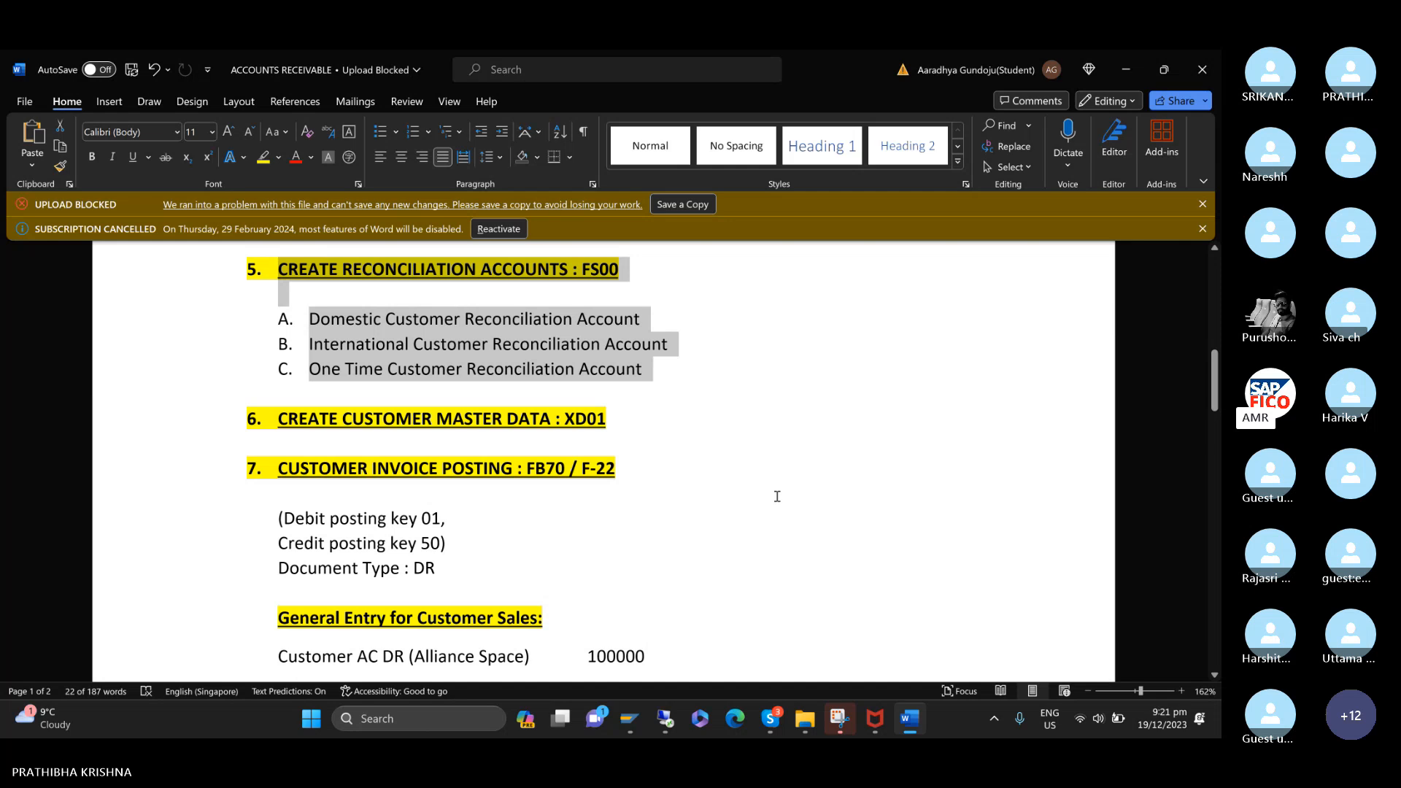
Switch back to SAP and open central G/L account maintenance with transaction /NFS00.
{"action": "mouse_move", "coordinate": [630, 719]}
{"action": "left_click", "coordinate": [729, 628]}
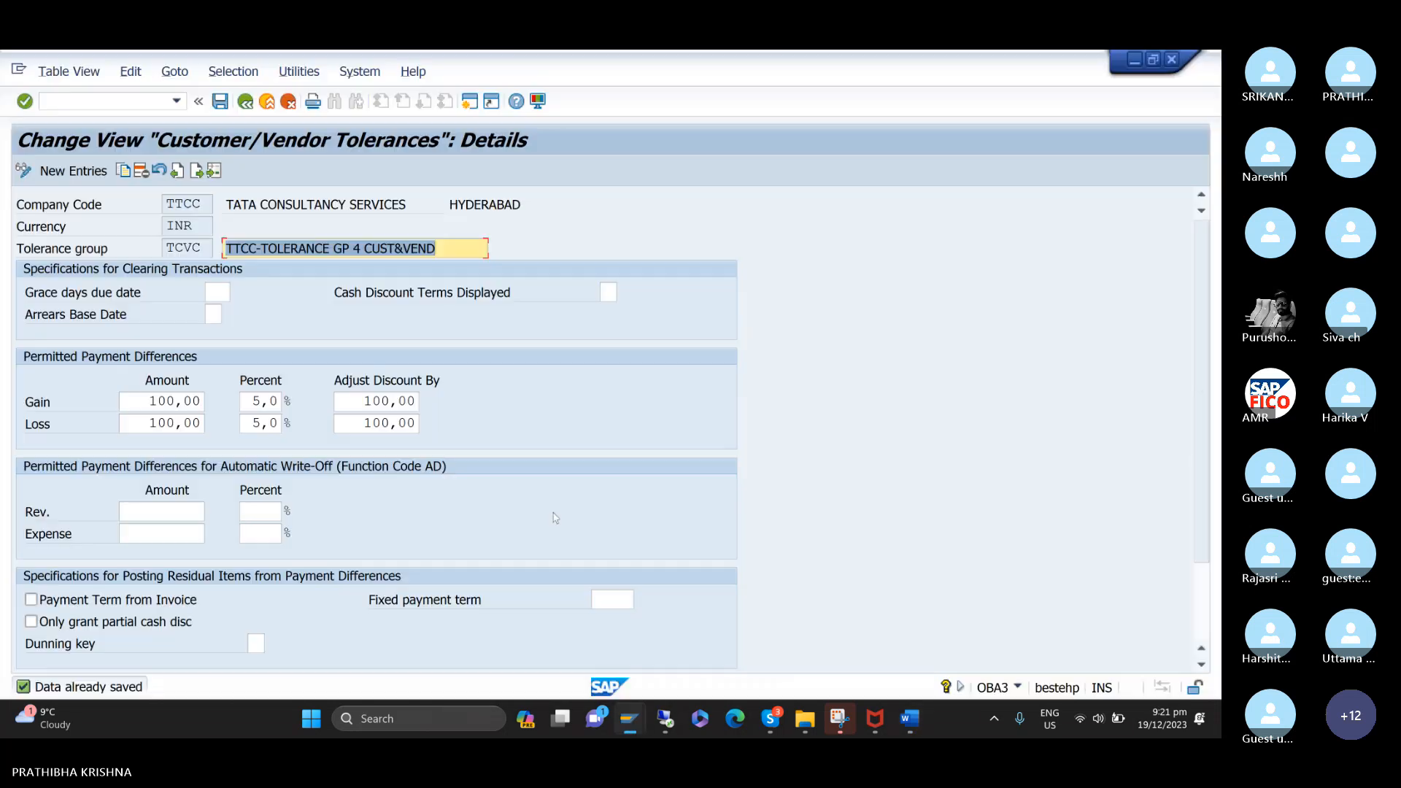
{"action": "left_click", "coordinate": [120, 99]}
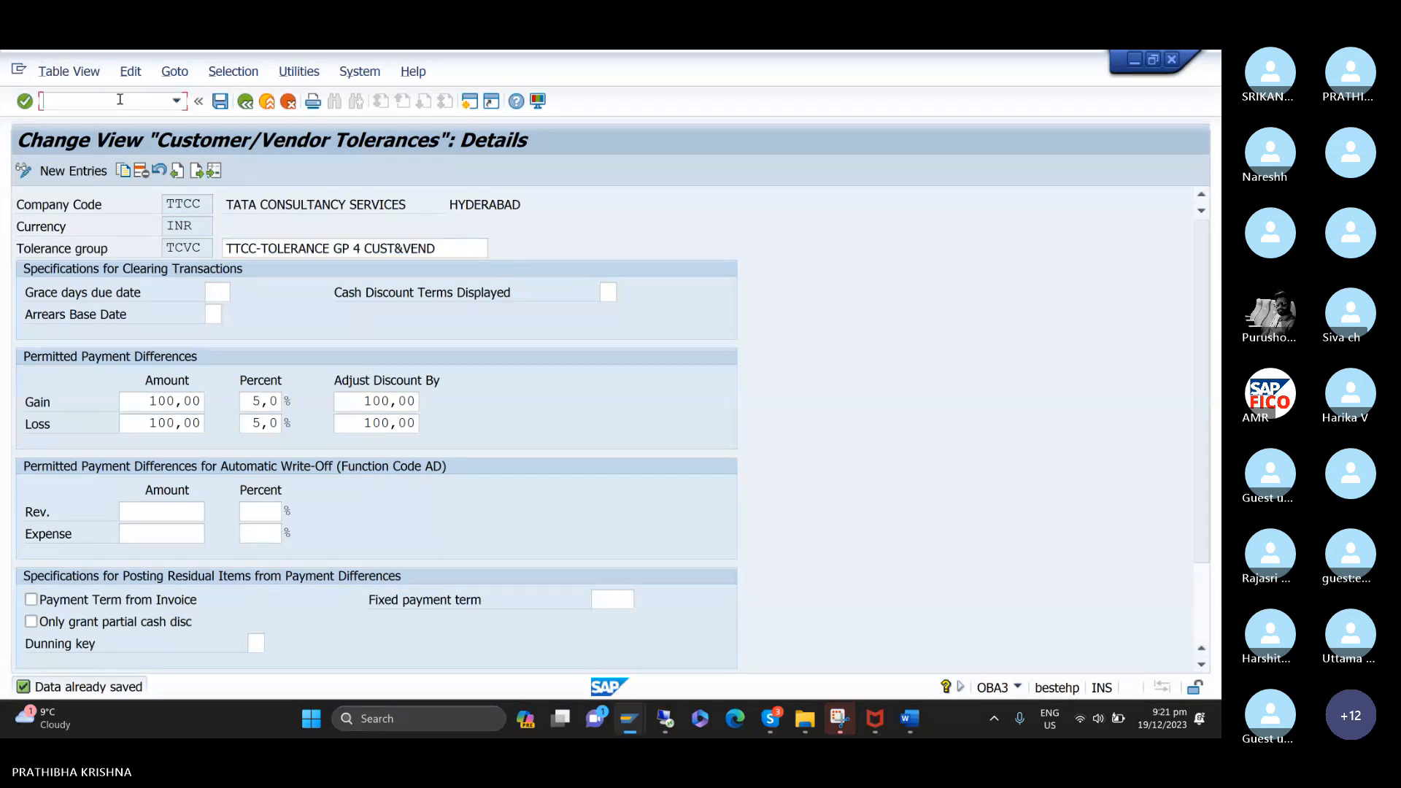
{"action": "type", "text": "/NFS00"}
{"action": "key", "text": "Return"}
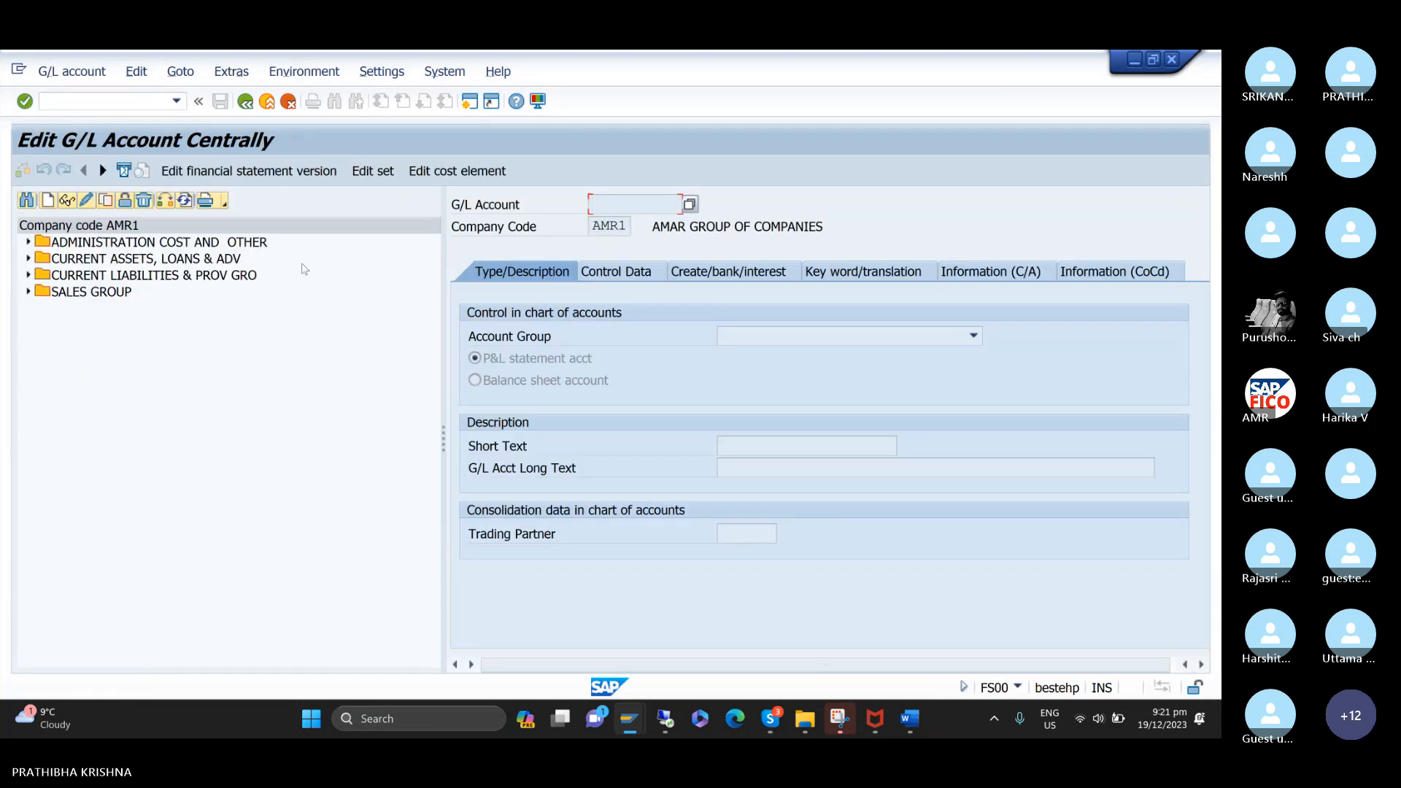
Change the account tree to company code TTCC and expand its administration cost and current assets groups.
{"action": "left_click_drag", "start_coordinate": [443, 440], "coordinate": [311, 438]}
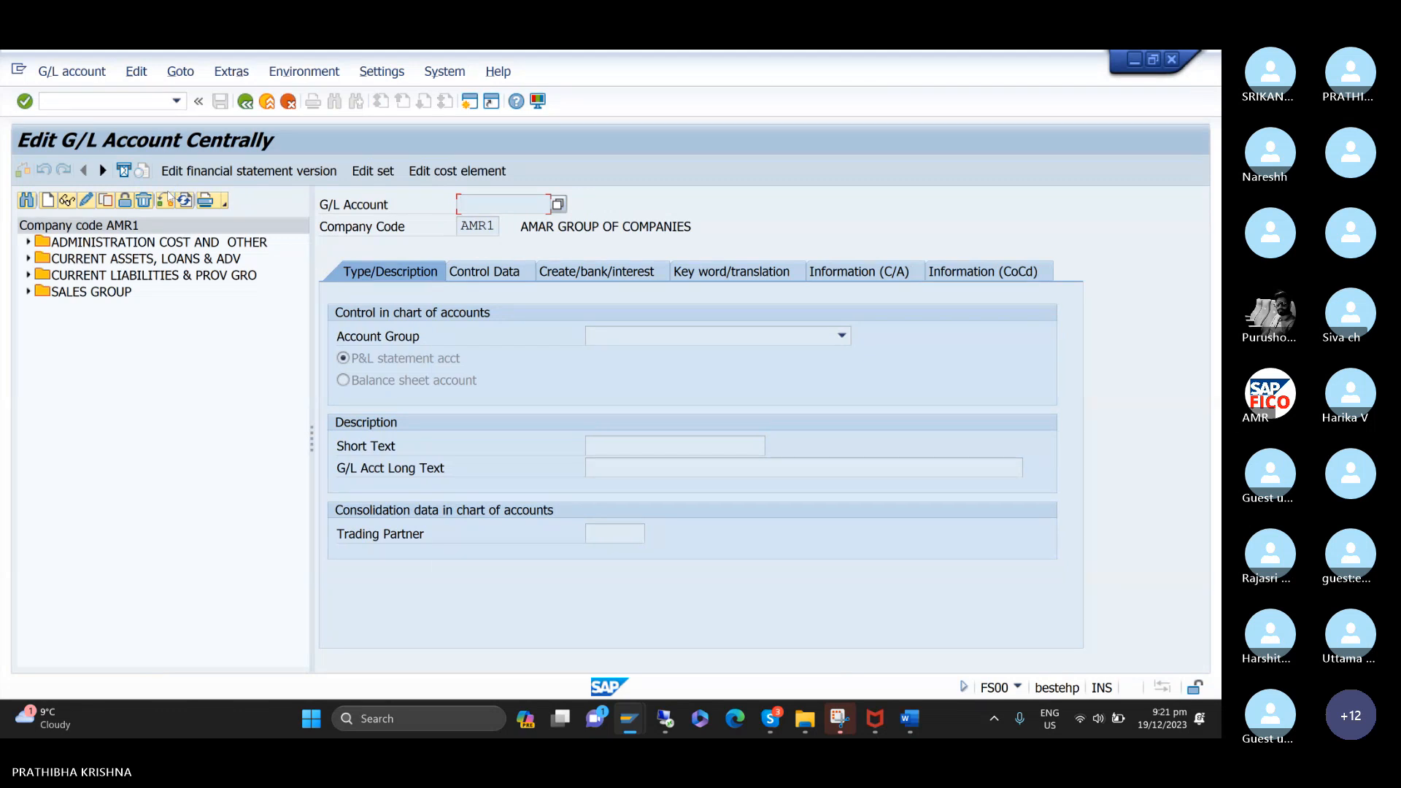
{"action": "left_click", "coordinate": [165, 200]}
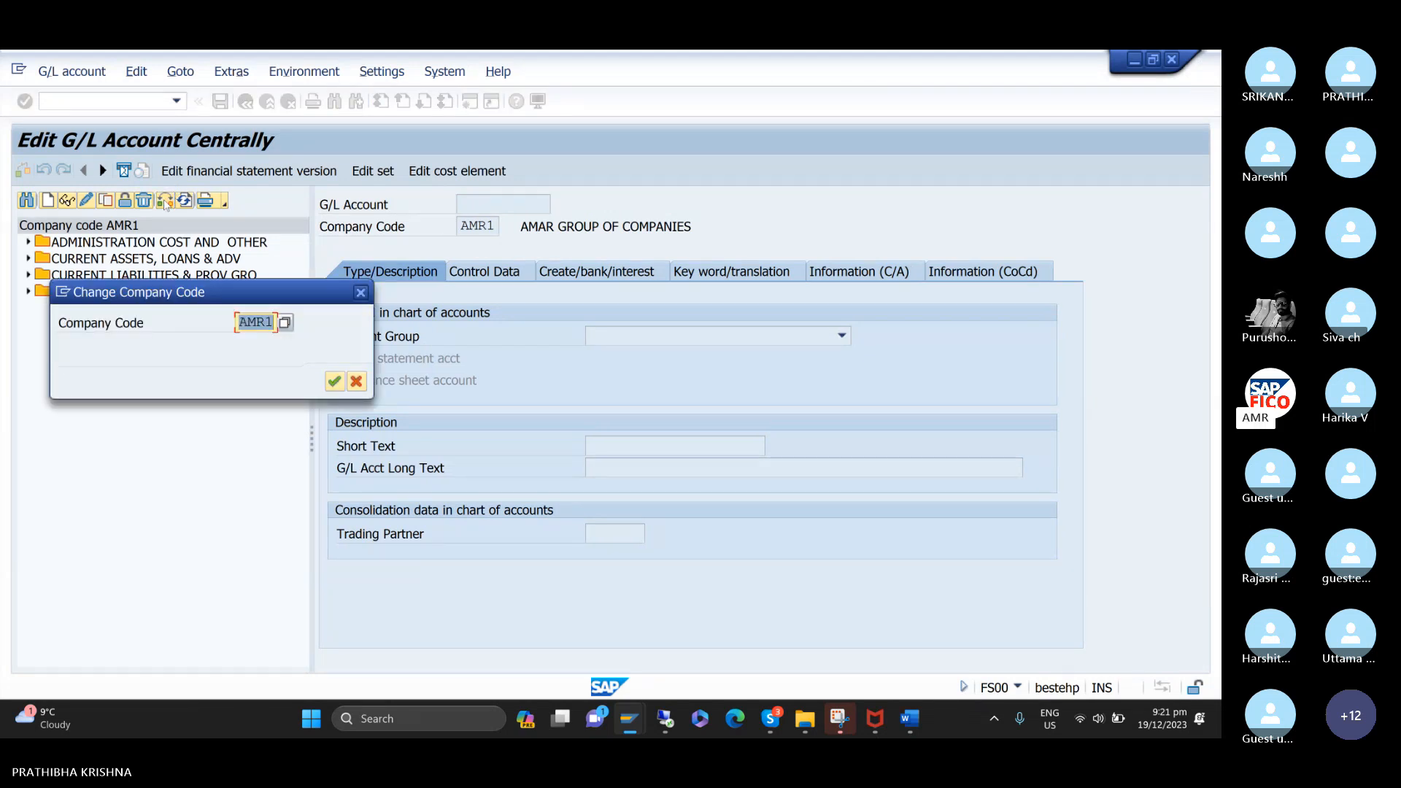
{"action": "type", "text": "TTCC"}
{"action": "left_click", "coordinate": [335, 380]}
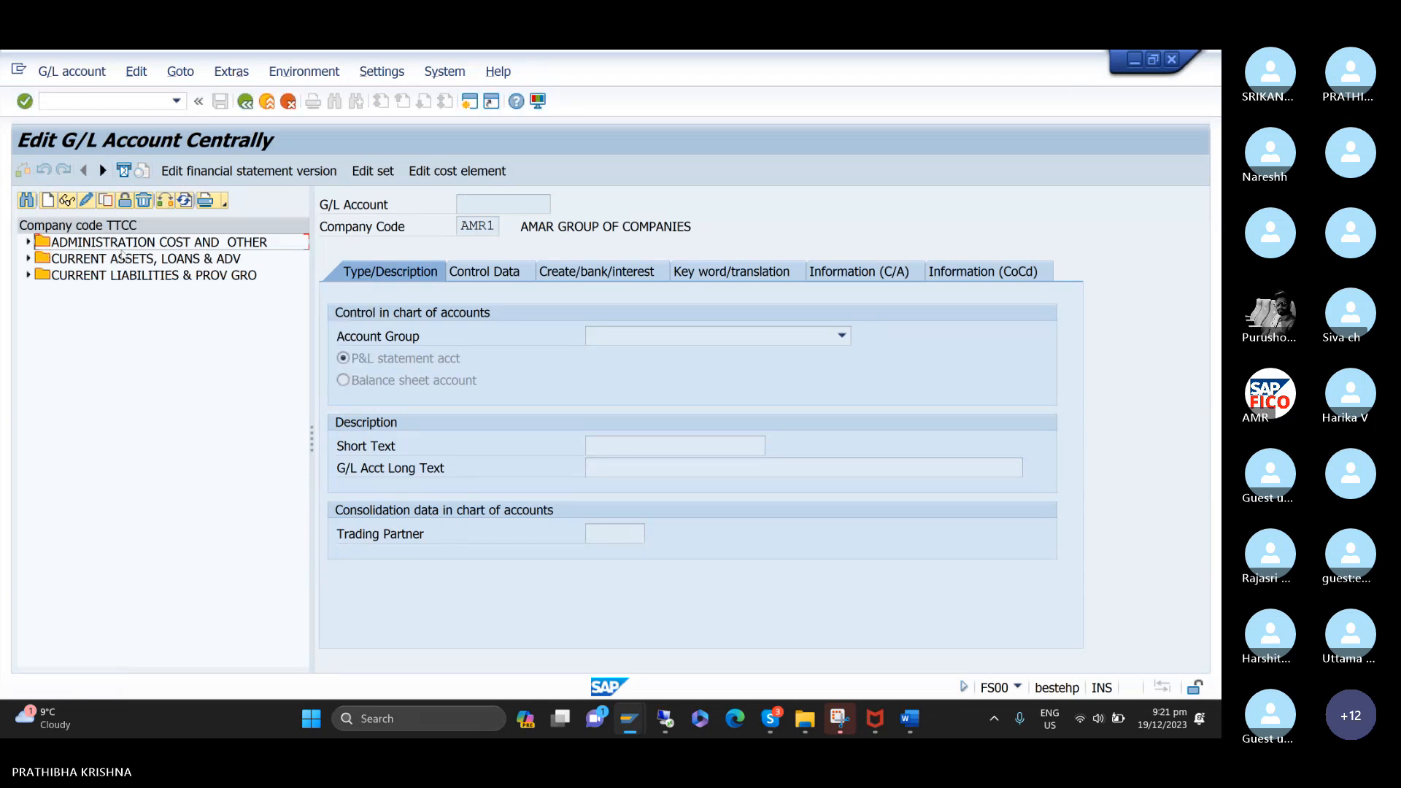
{"action": "left_click", "coordinate": [28, 242]}
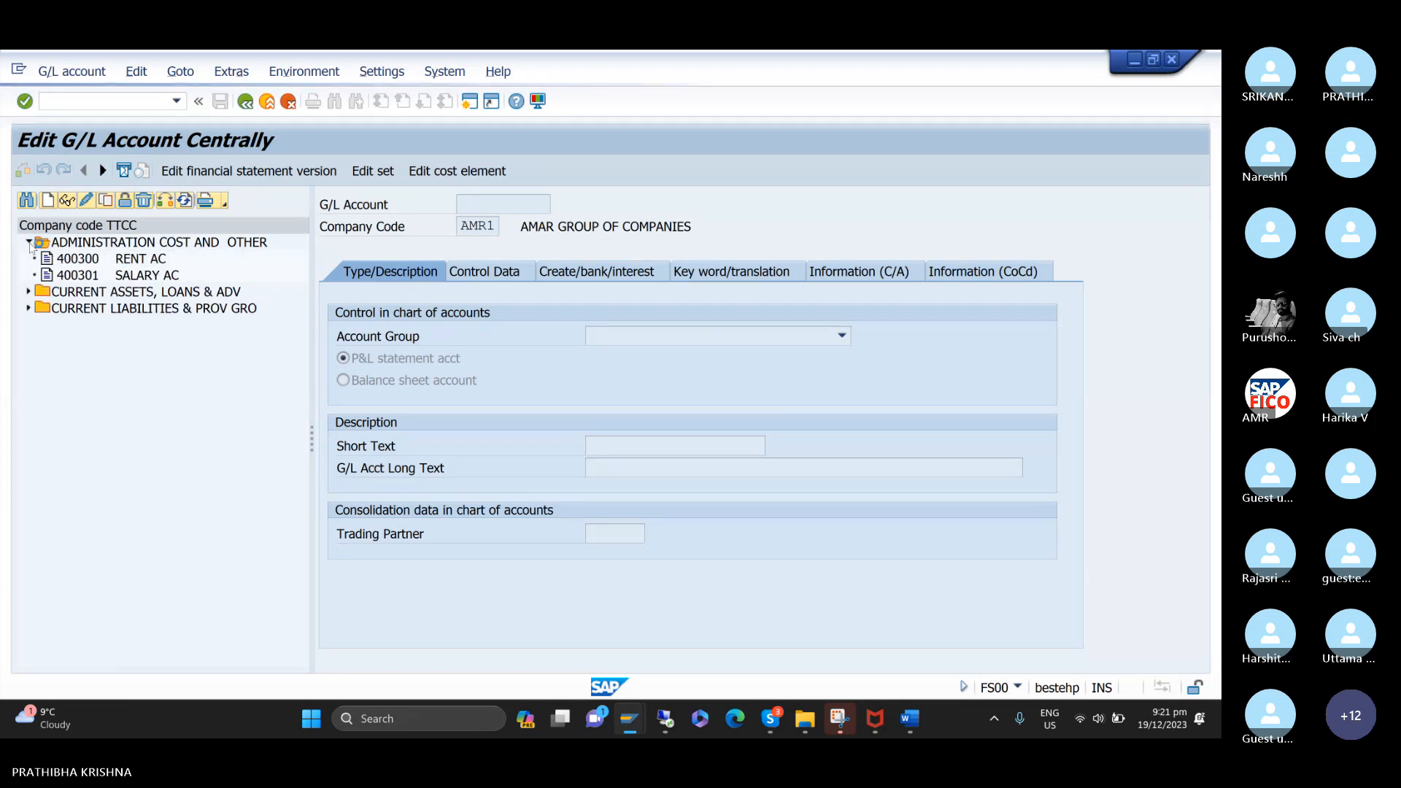
{"action": "left_click", "coordinate": [28, 291]}
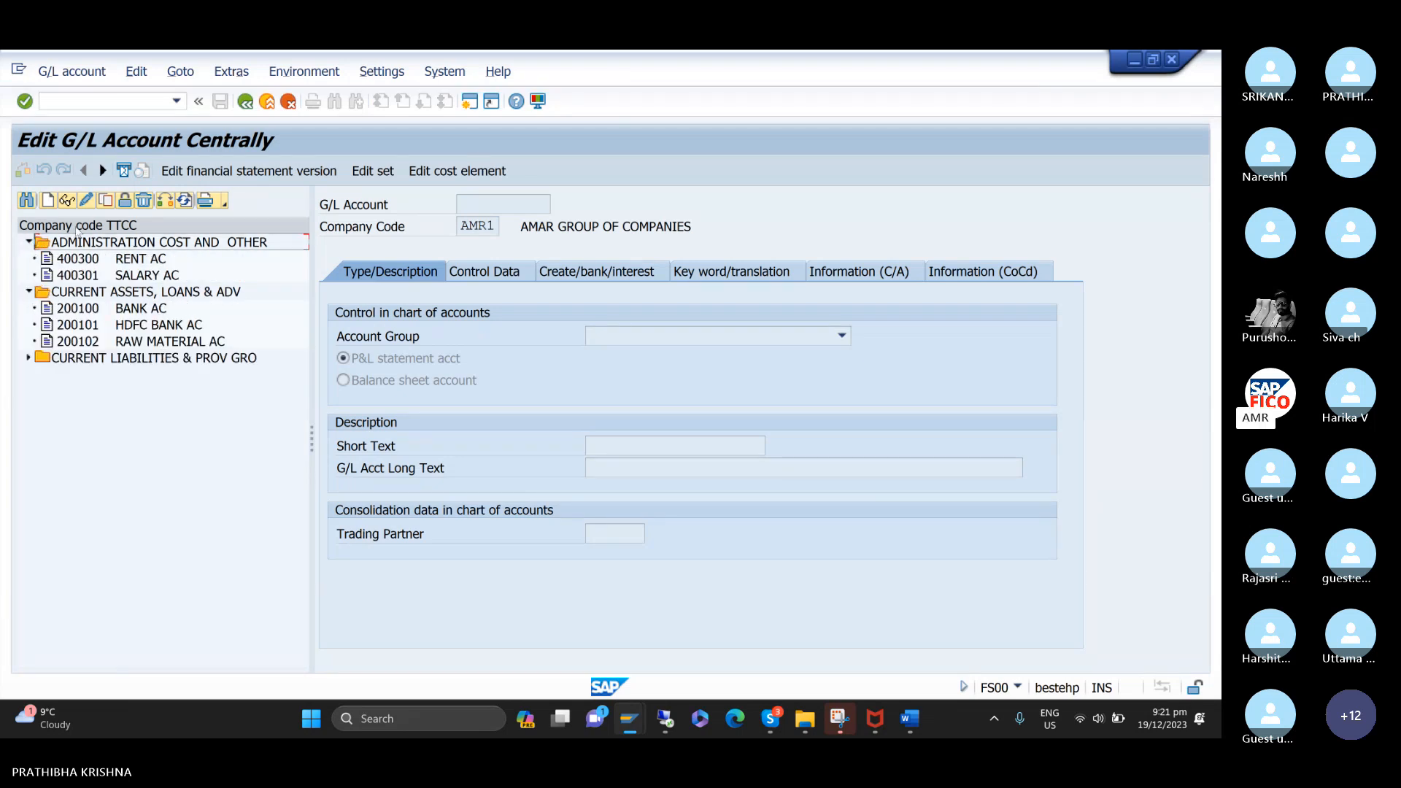
Start creating G/L account 200103 in company code TTCC.
{"action": "left_click", "coordinate": [50, 201]}
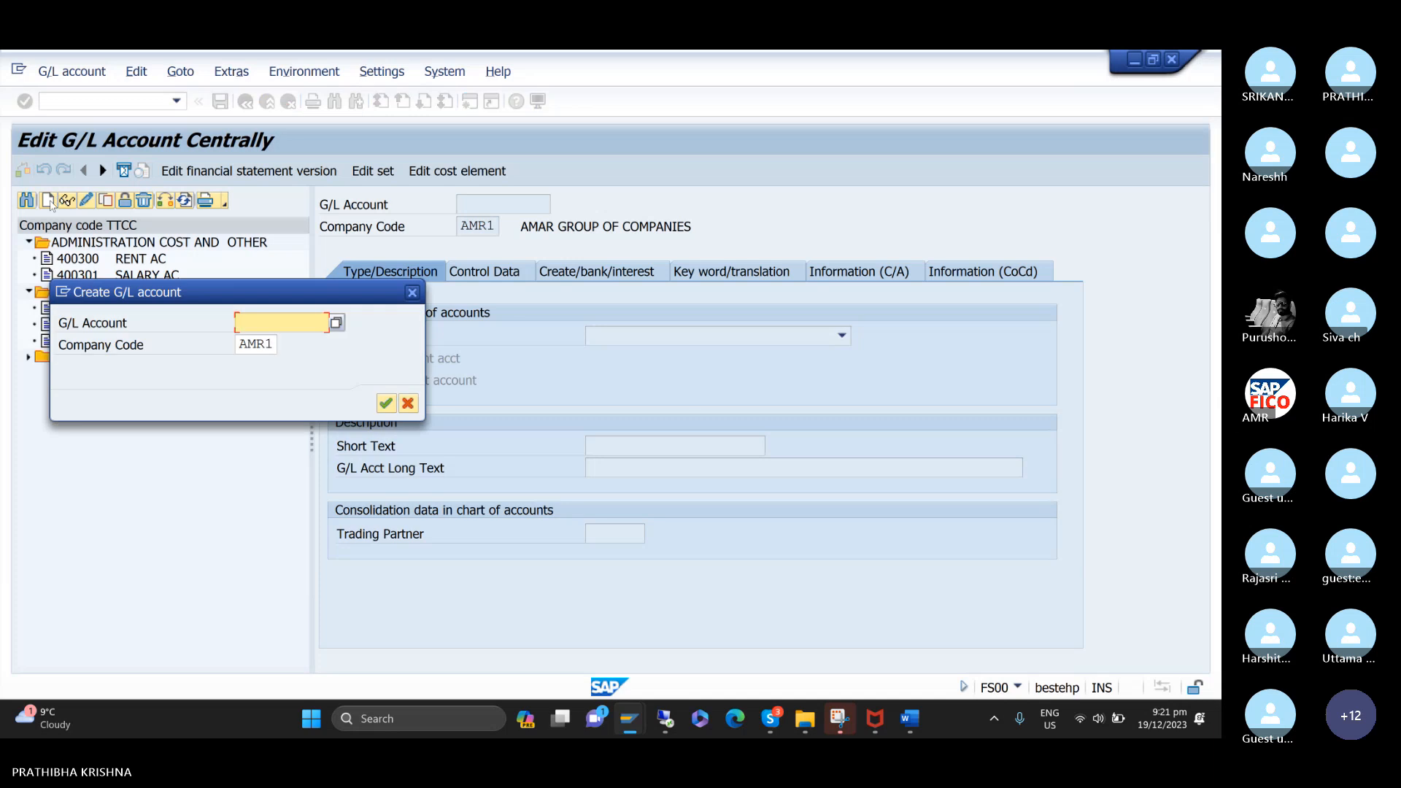
{"action": "type", "text": "2001"}
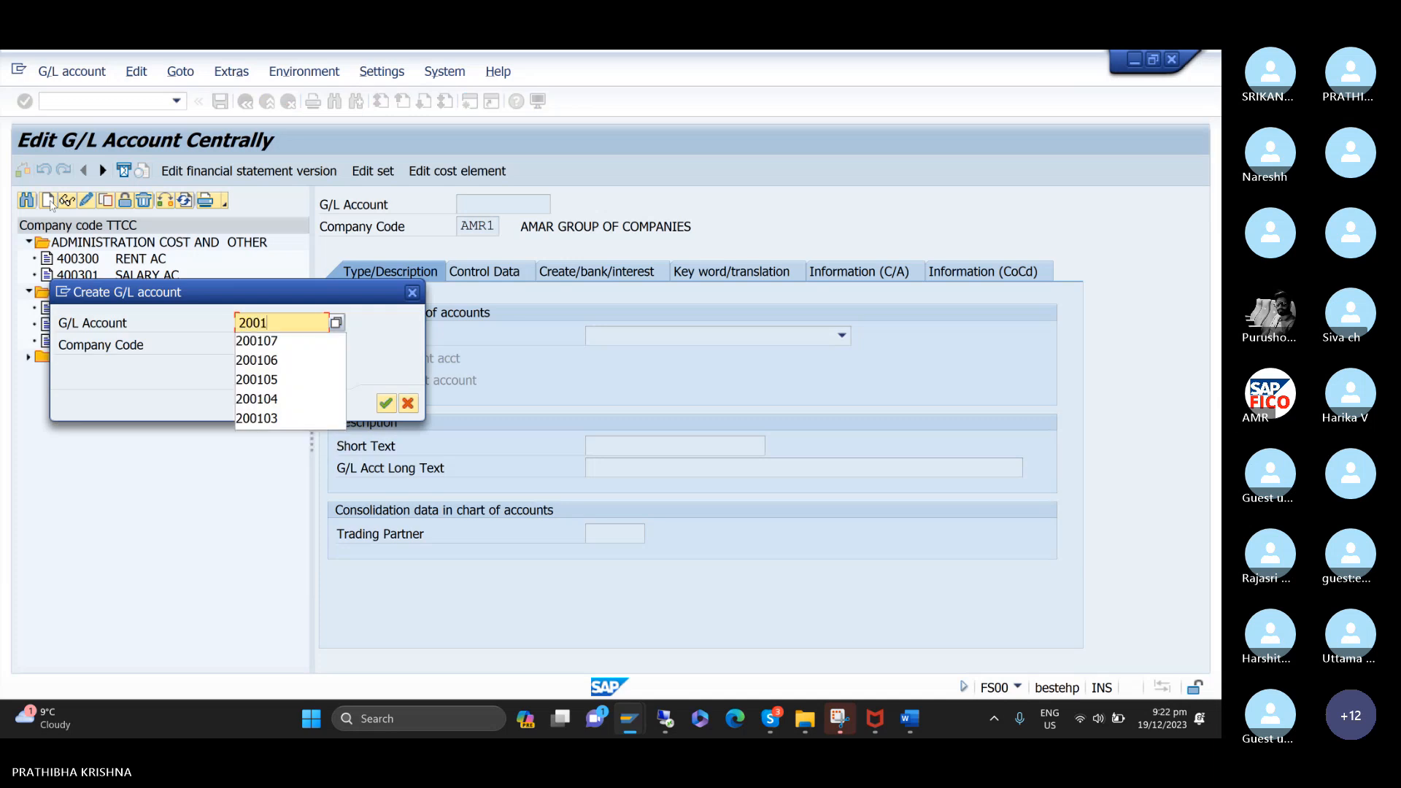
{"action": "type", "text": "03"}
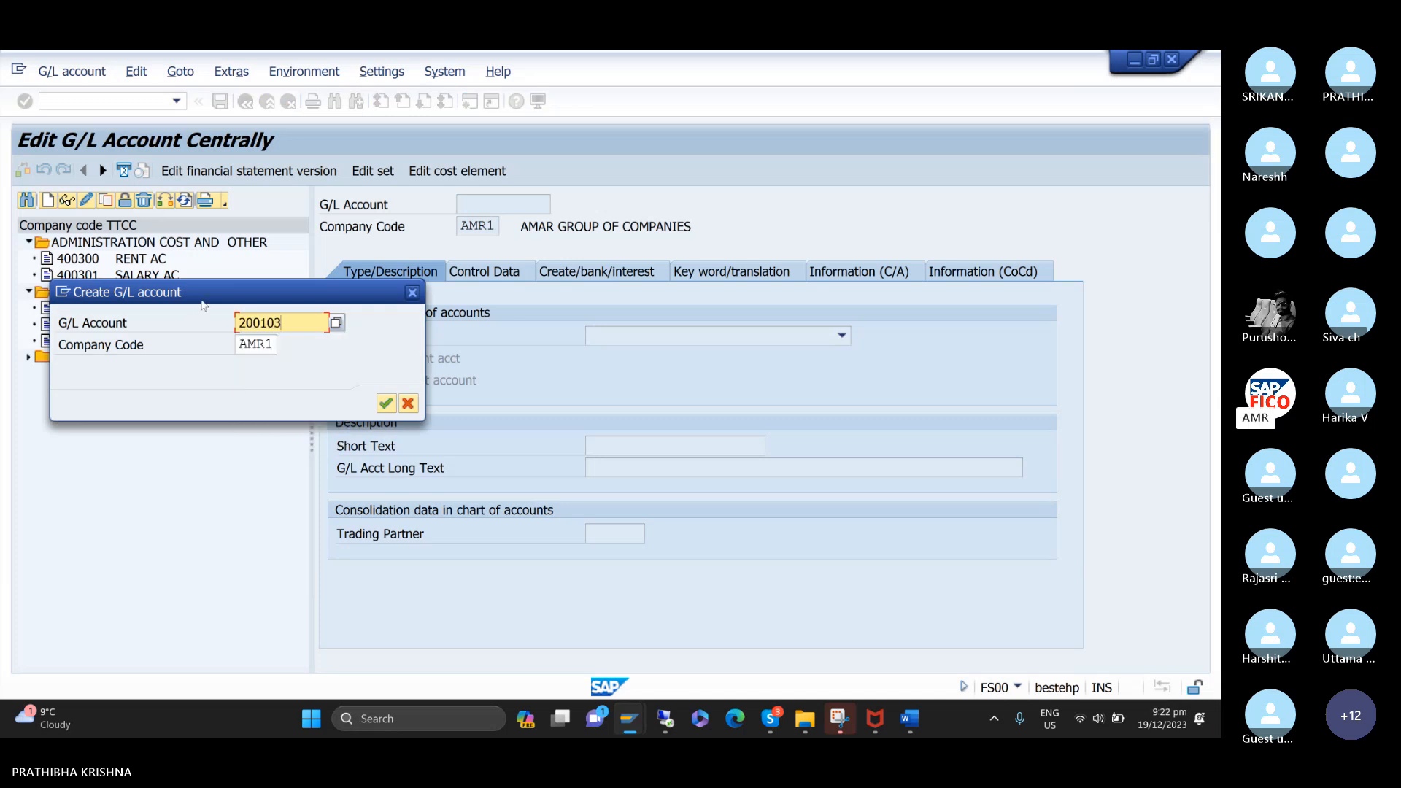
{"action": "left_click_drag", "start_coordinate": [202, 299], "coordinate": [206, 413]}
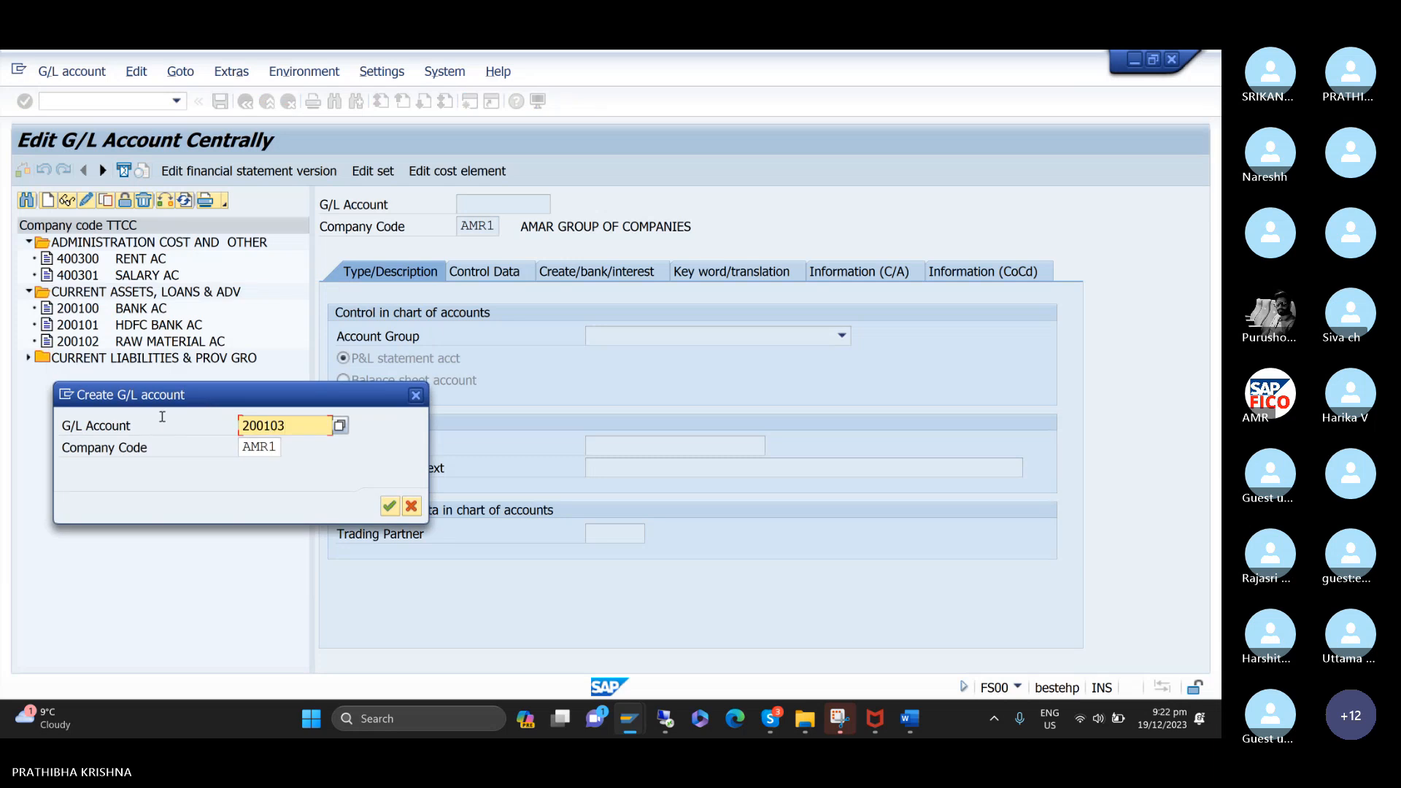
{"action": "key", "text": "Tab"}
{"action": "type", "text": "TTCC"}
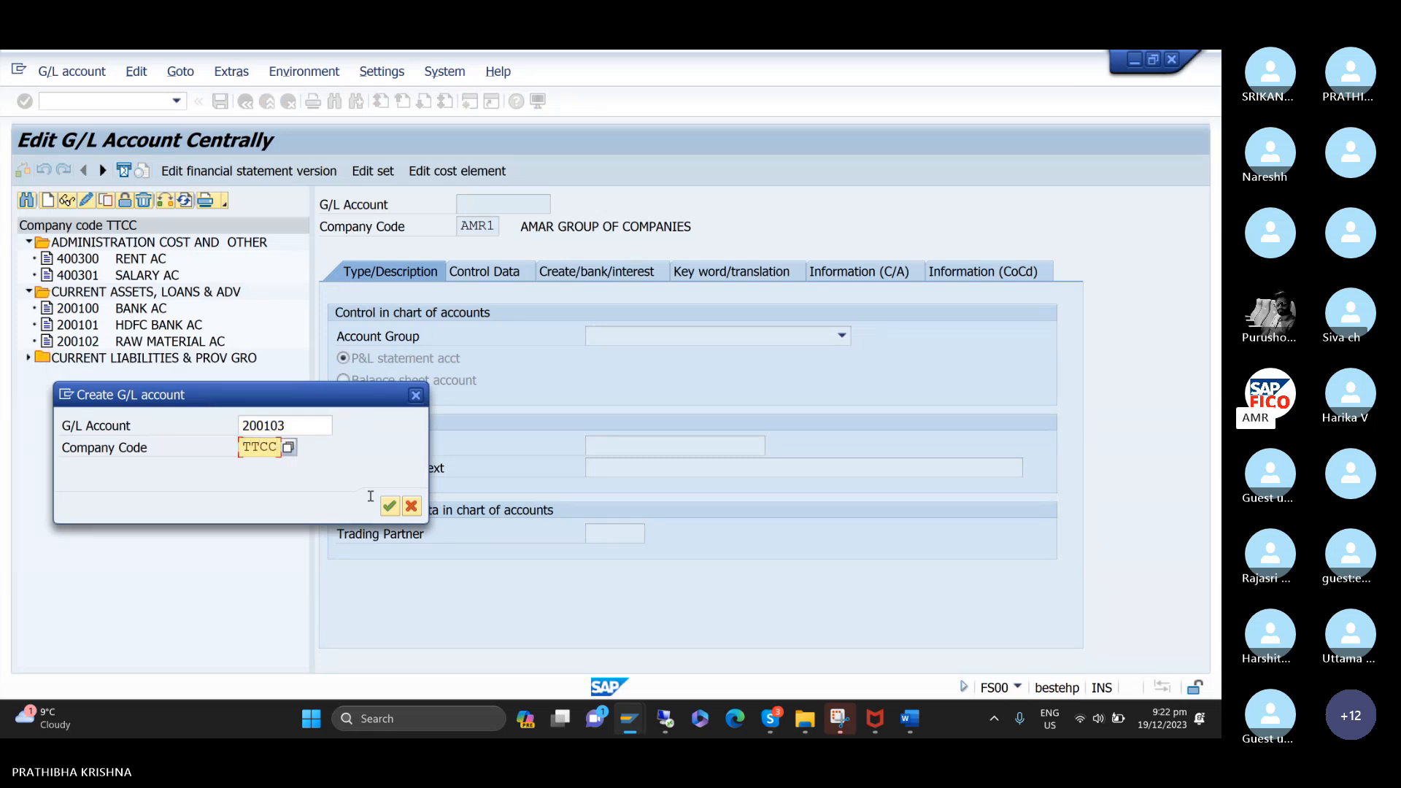
{"action": "left_click", "coordinate": [388, 508]}
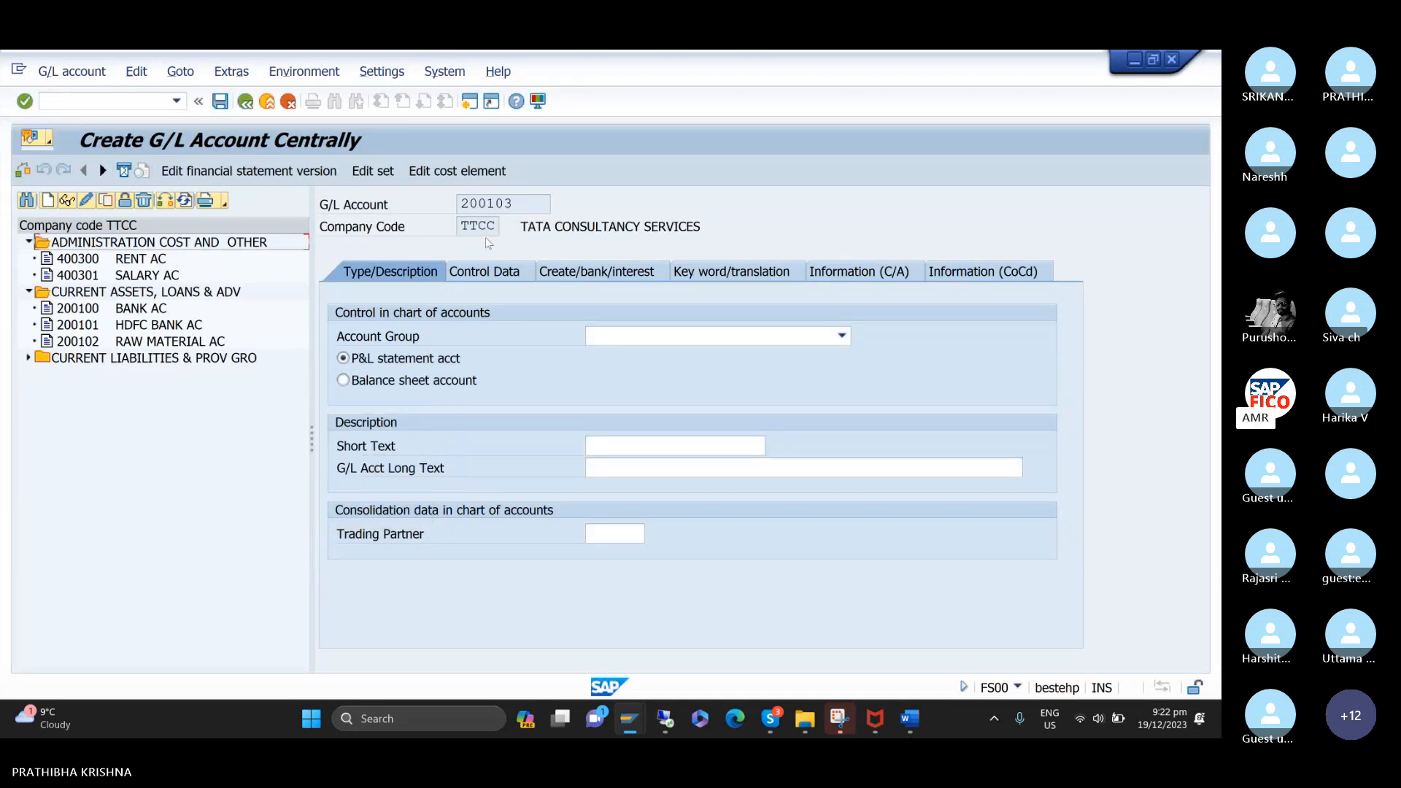
Assign G/L account 200103 to account group CURRENT ASSETS, LOANS & ADV and classify it as a balance sheet account.
{"action": "left_click", "coordinate": [842, 337]}
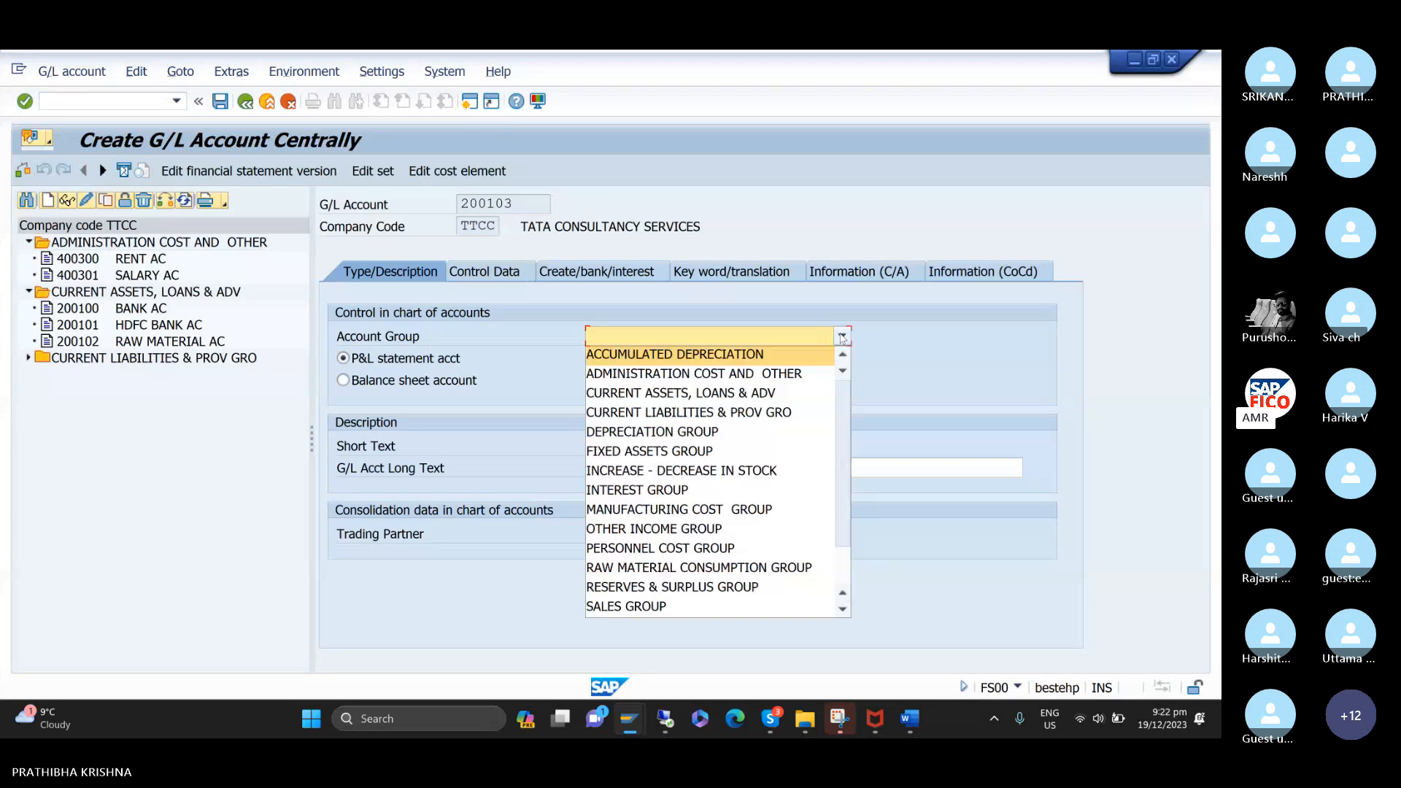
{"action": "left_click", "coordinate": [783, 395]}
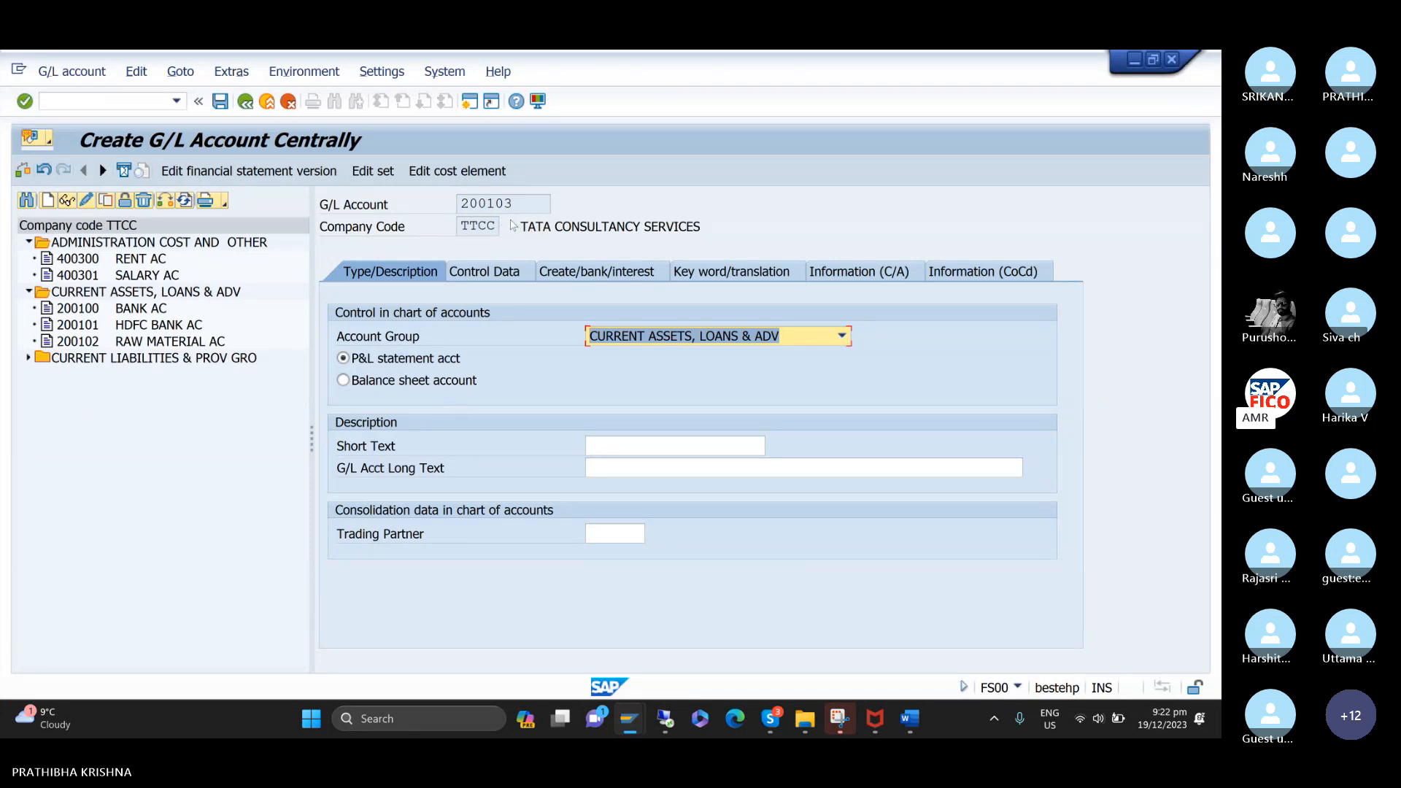
{"action": "left_click", "coordinate": [344, 382]}
{"action": "left_click", "coordinate": [346, 381]}
Describe the account with short text DOME.CUSTOMER RECON and long text DOMESTIC CUSTOMER RECONCILIATION ACCOUNT.
{"action": "left_click", "coordinate": [629, 448]}
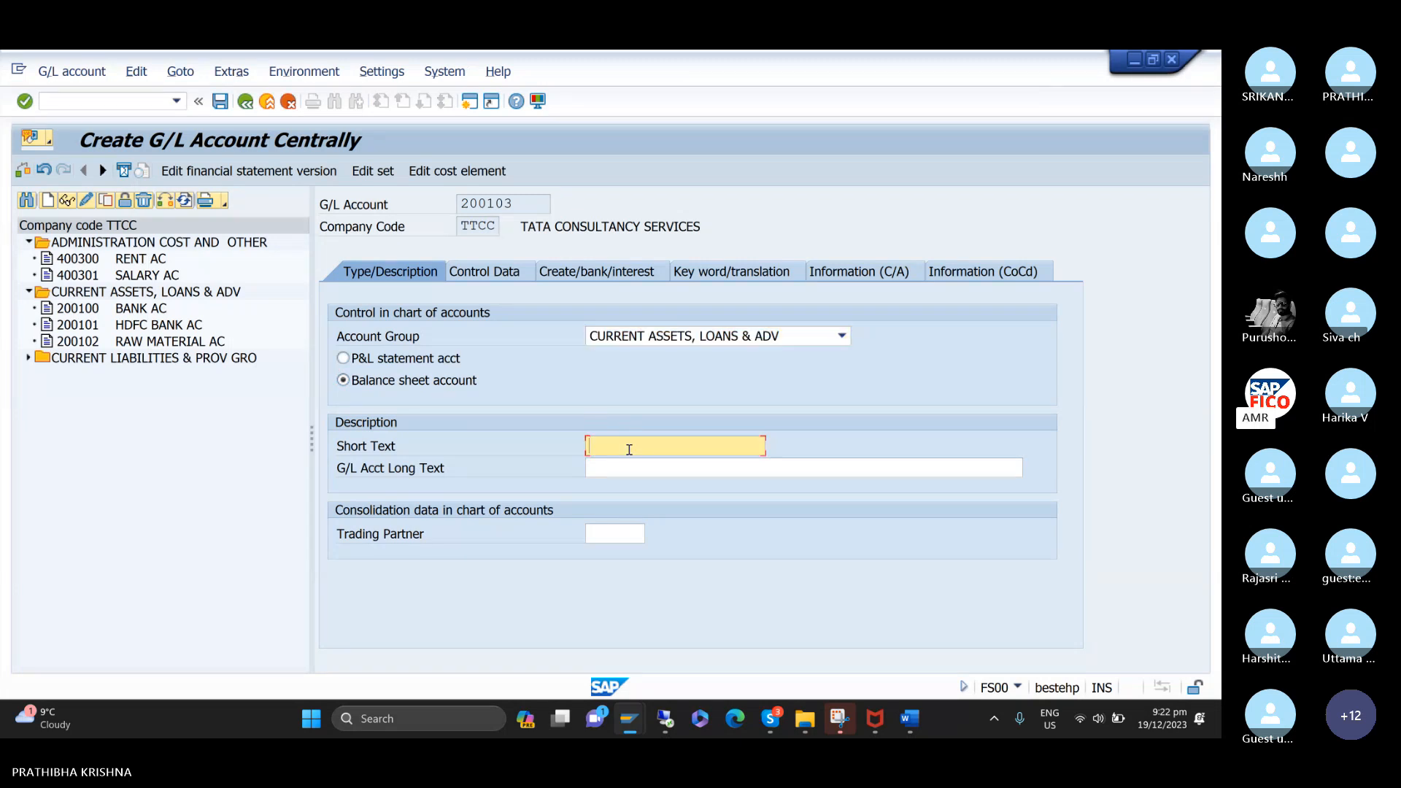
{"action": "type", "text": "D"}
{"action": "key", "text": "Down"}
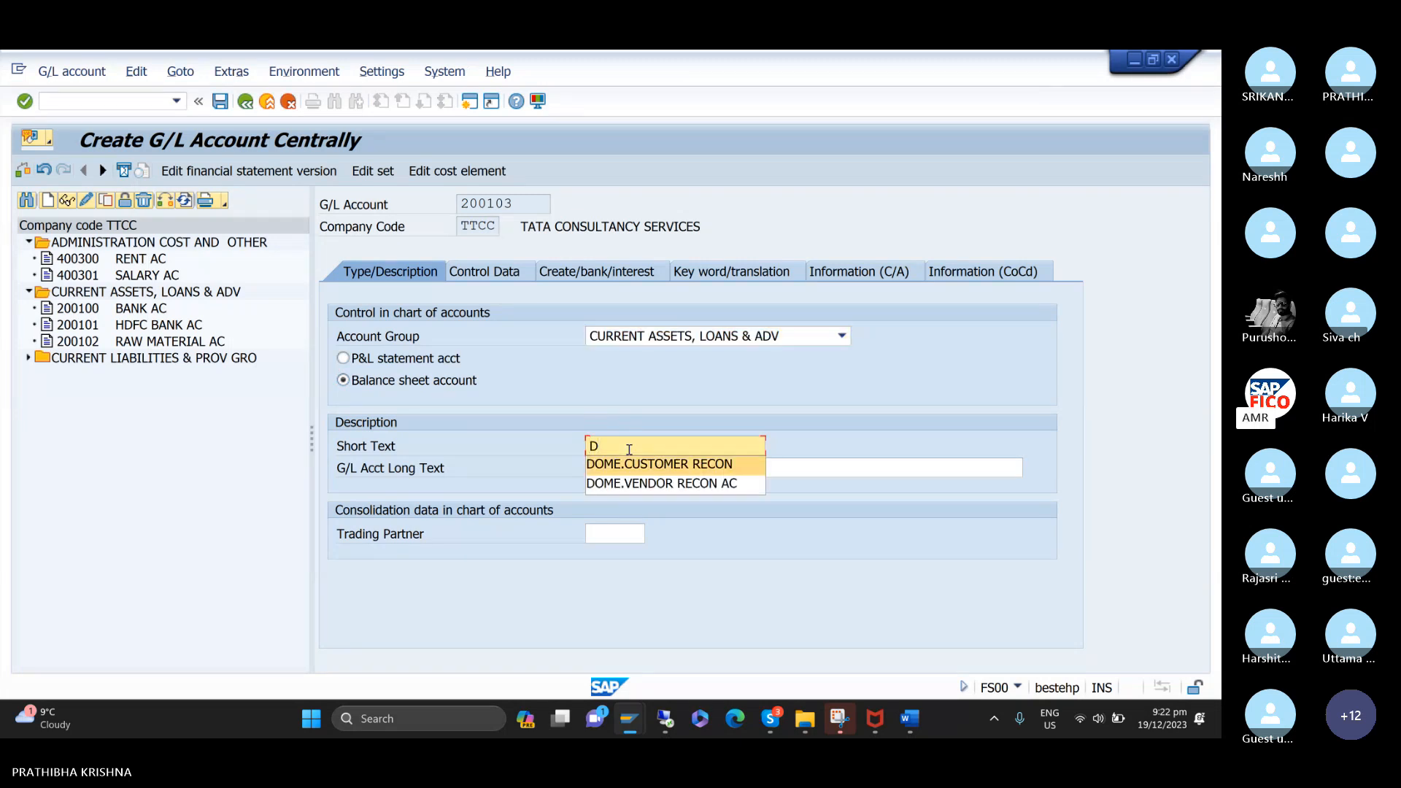
{"action": "key", "text": "Return"}
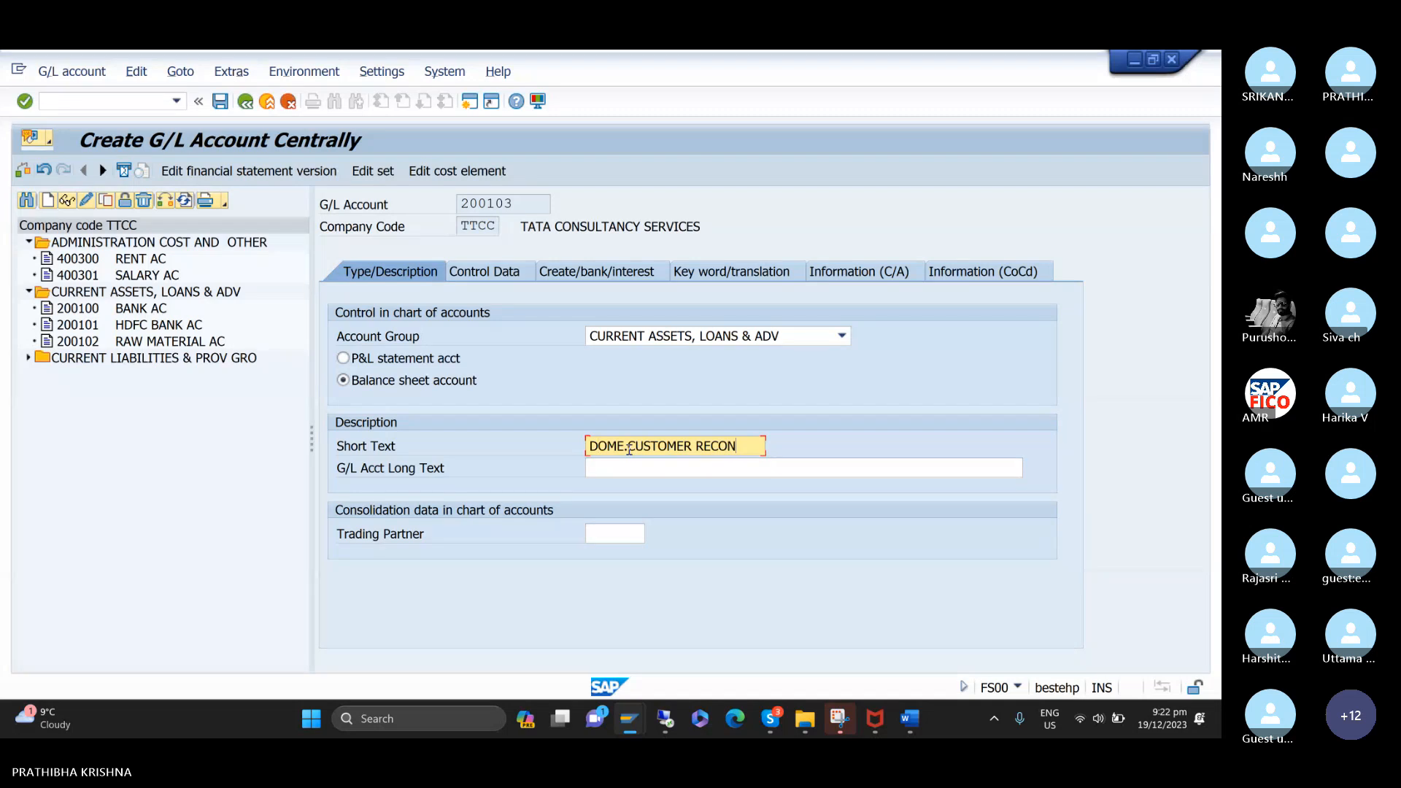
{"action": "left_click", "coordinate": [638, 471]}
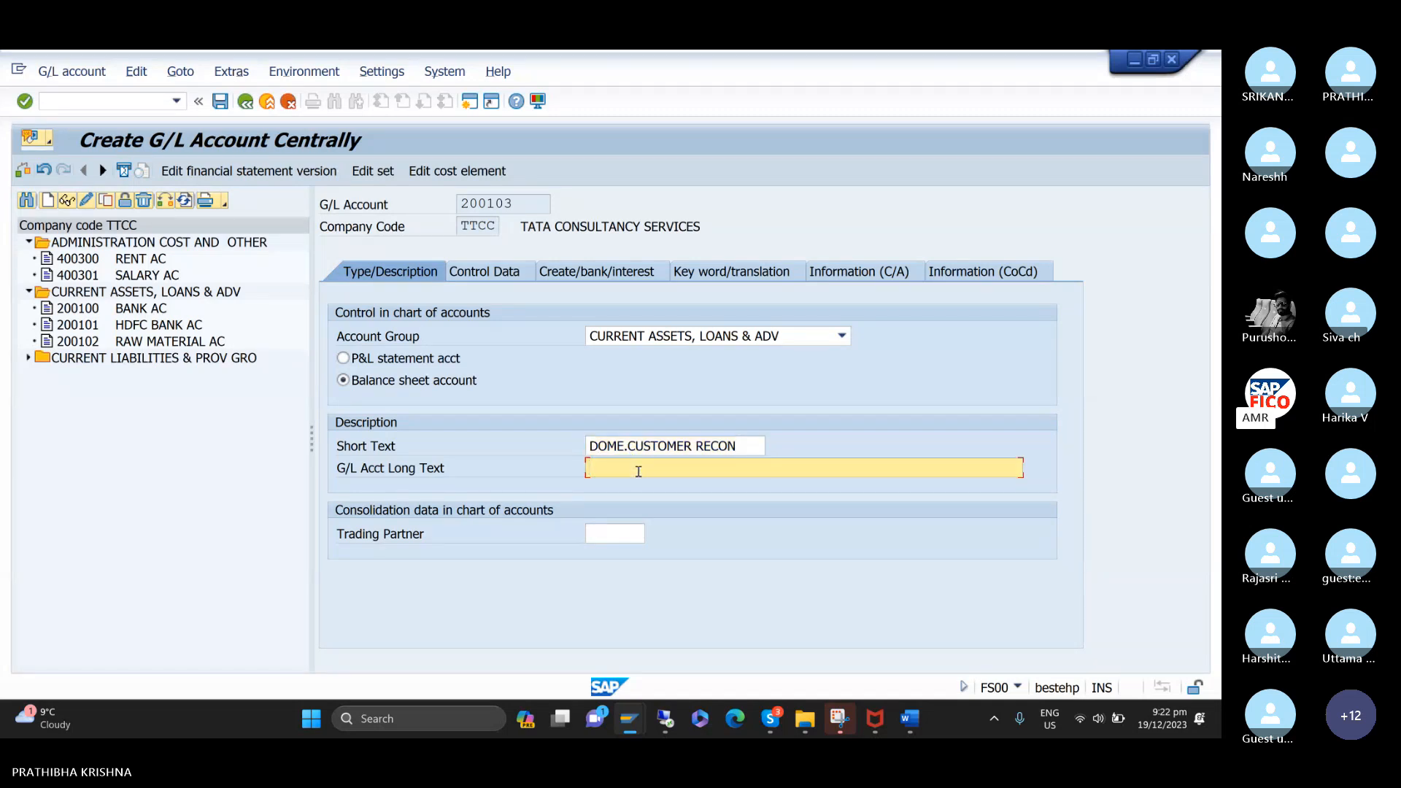
{"action": "type", "text": "D"}
{"action": "key", "text": "Down"}
{"action": "key", "text": "Return"}
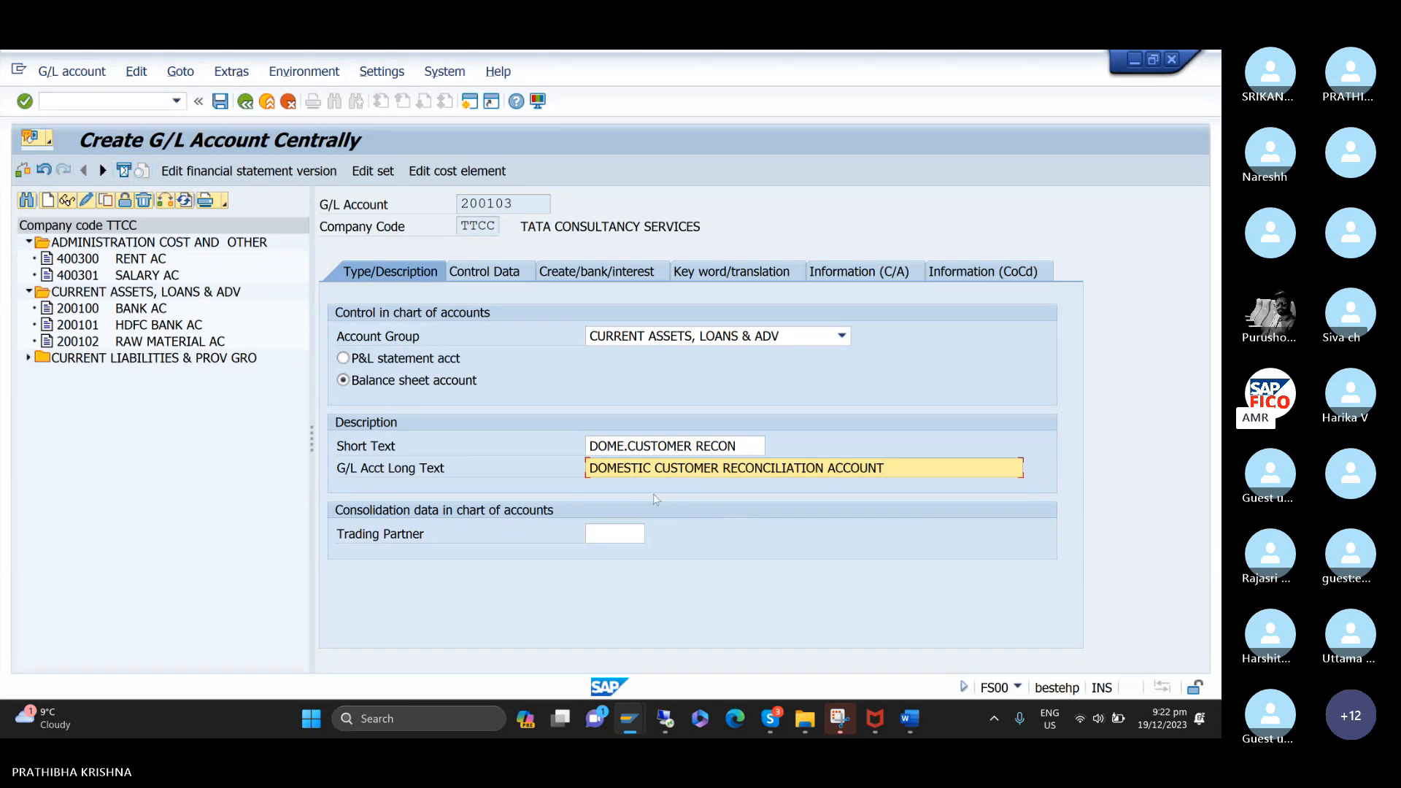
In the control data of account 200103, set the reconciliation account type to Customers.
{"action": "left_click", "coordinate": [514, 279]}
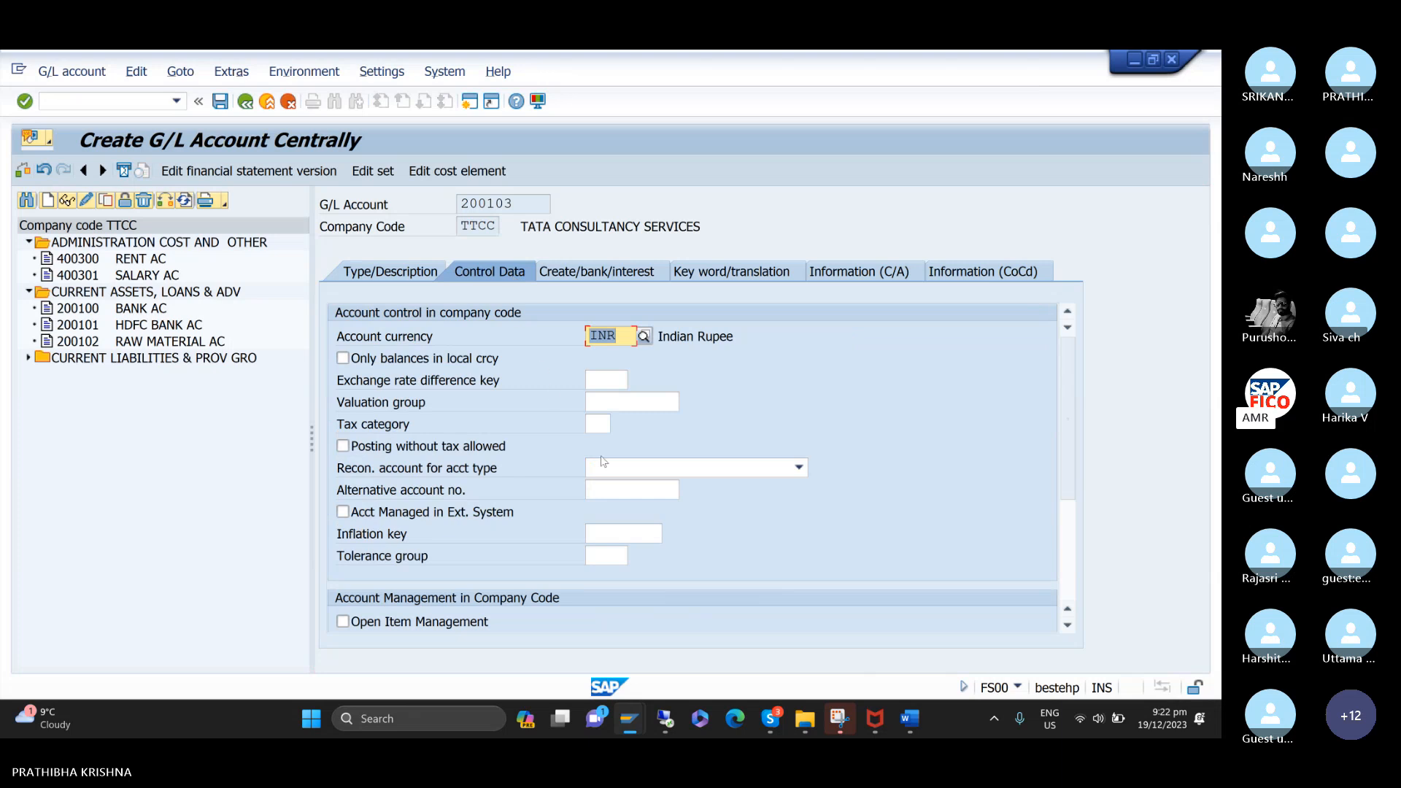
{"action": "left_click", "coordinate": [613, 472]}
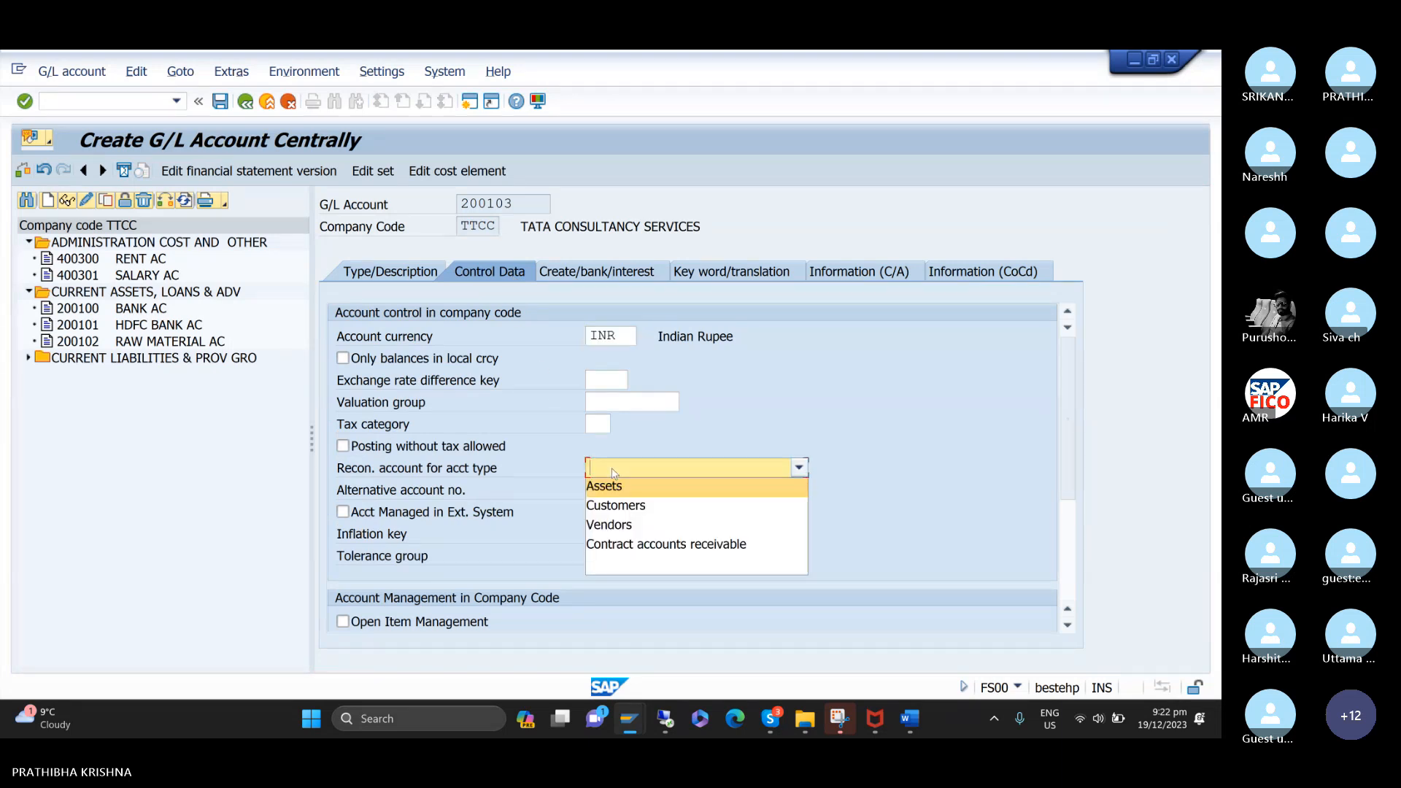
{"action": "left_click", "coordinate": [618, 505]}
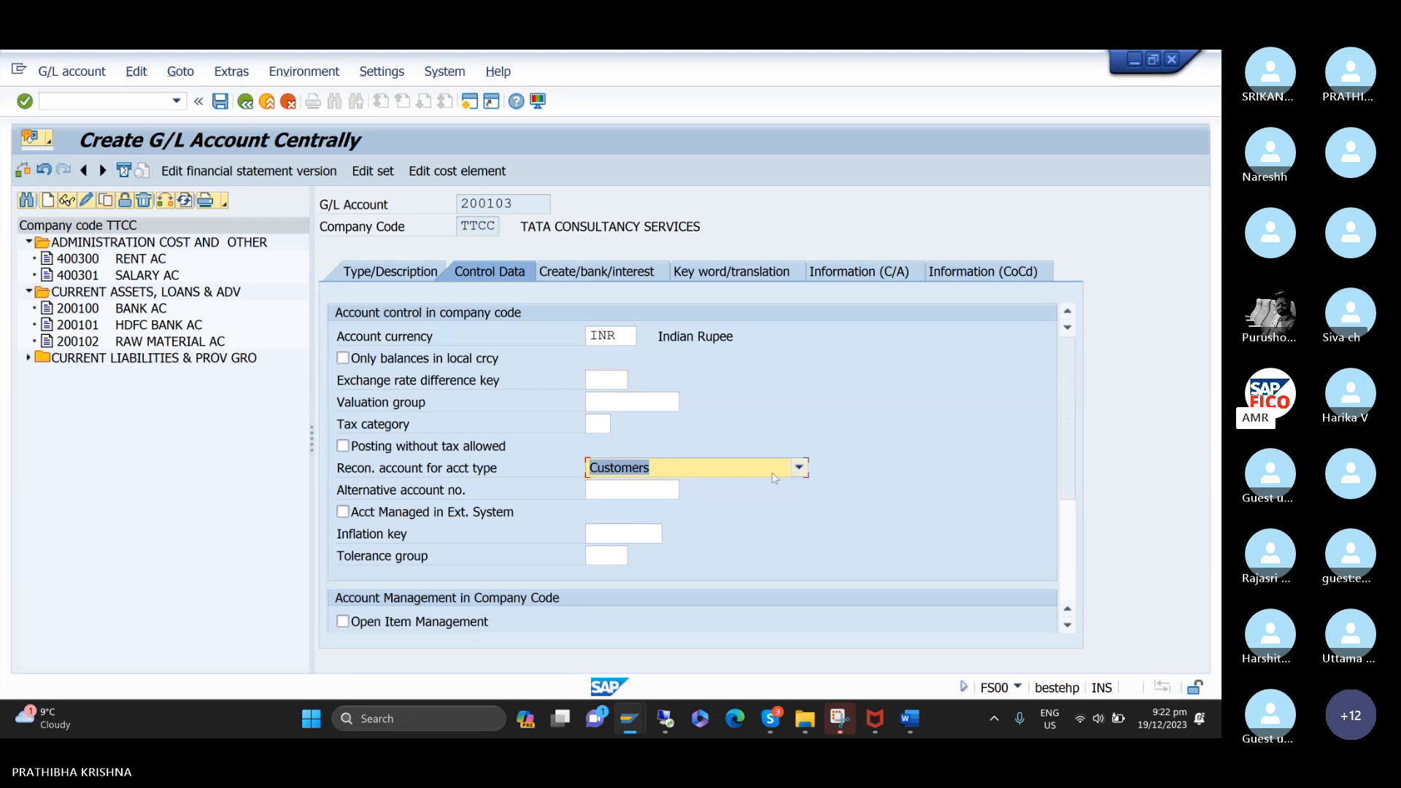
{"action": "left_click", "coordinate": [799, 468]}
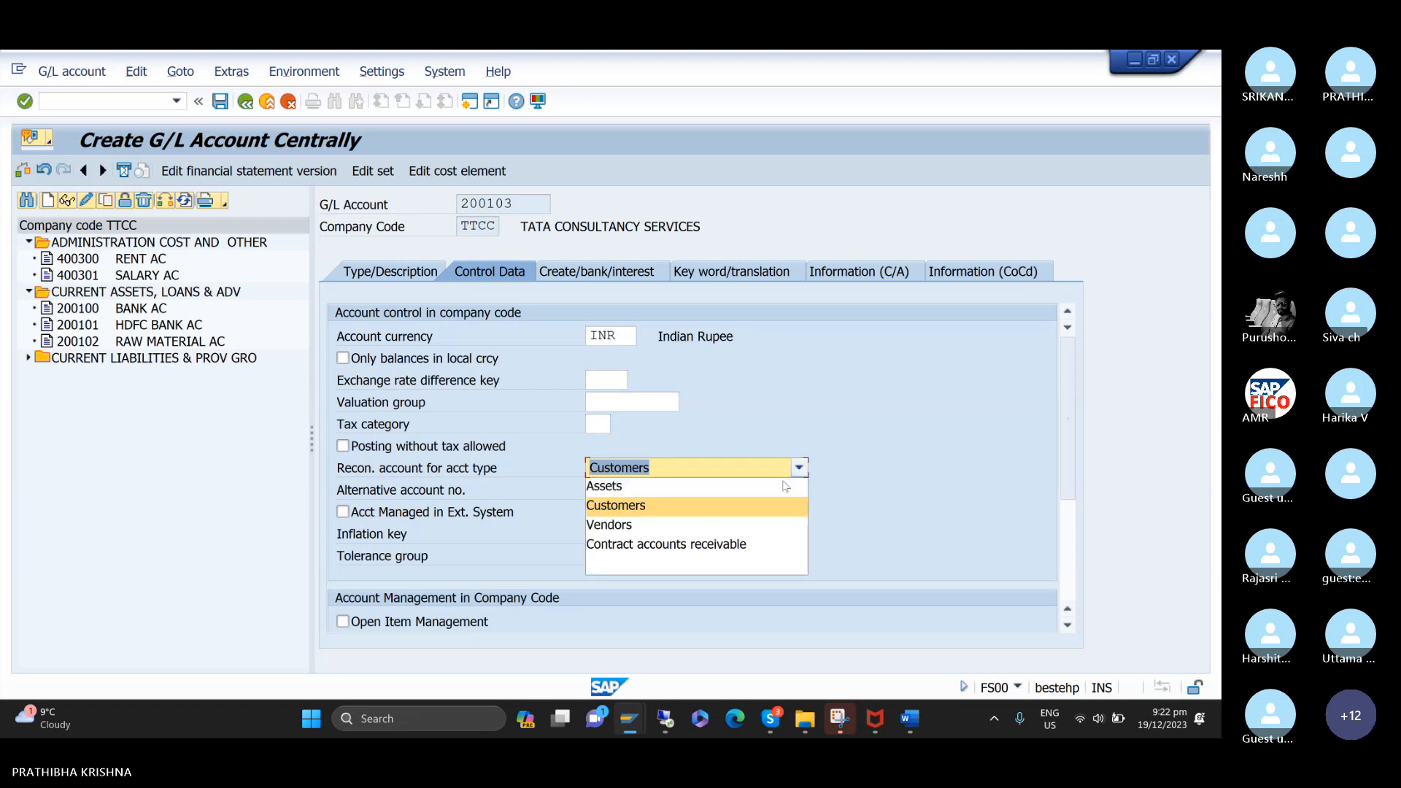
{"action": "left_click", "coordinate": [716, 508]}
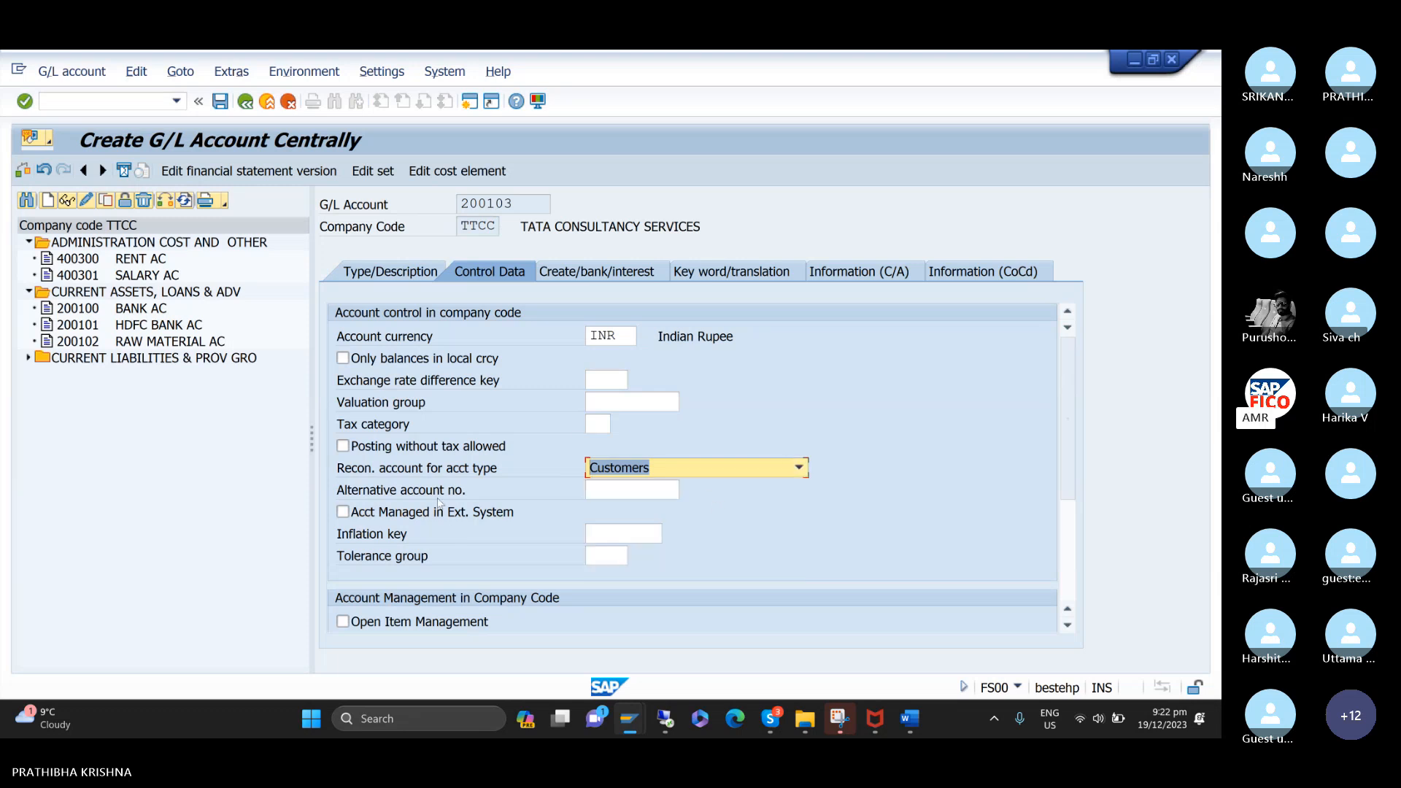
Enable line item display for account 200103 and set its sort key to 001.
{"action": "scroll", "coordinate": [438, 503], "scroll_direction": "down", "scroll_amount": 3}
{"action": "left_click", "coordinate": [342, 445]}
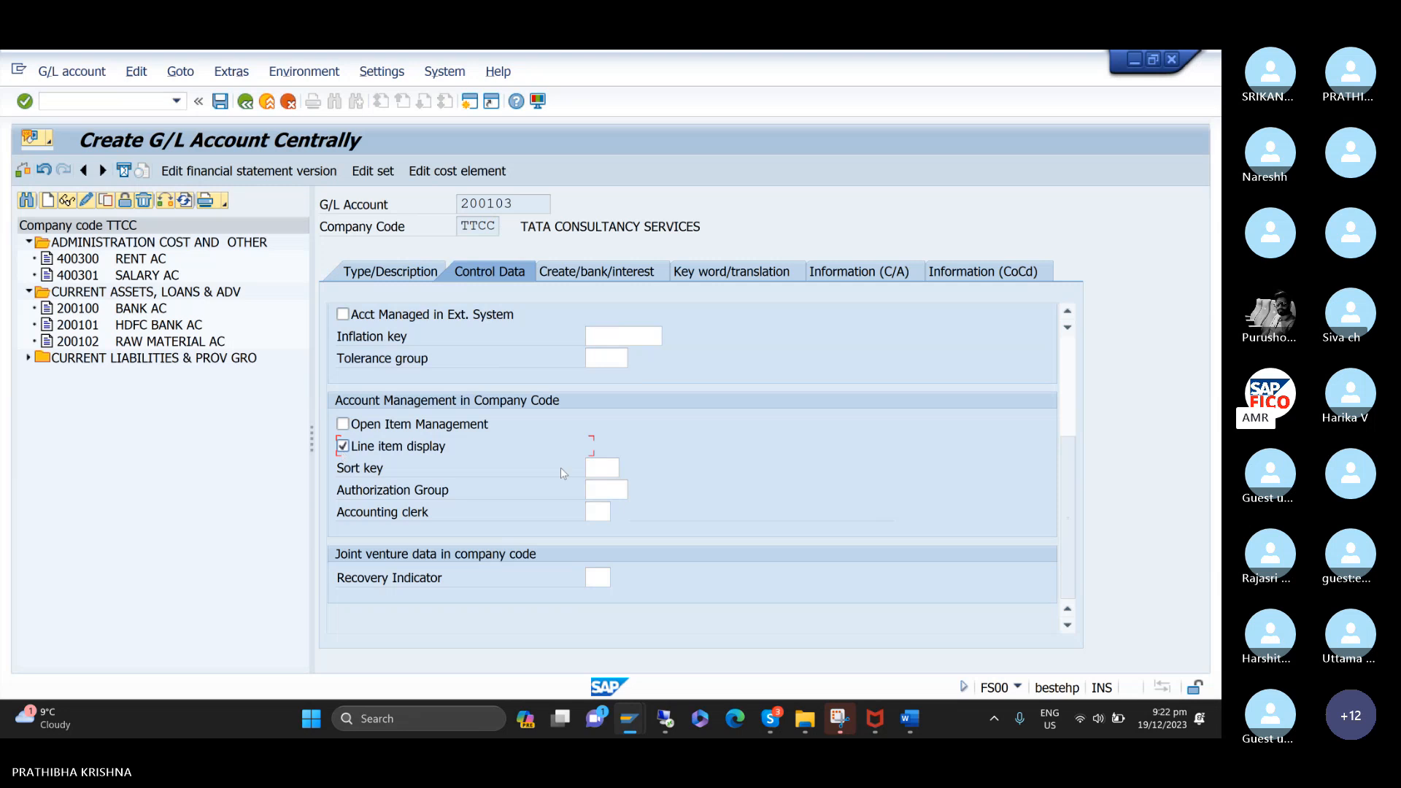
{"action": "left_click", "coordinate": [590, 466]}
{"action": "type", "text": "001"}
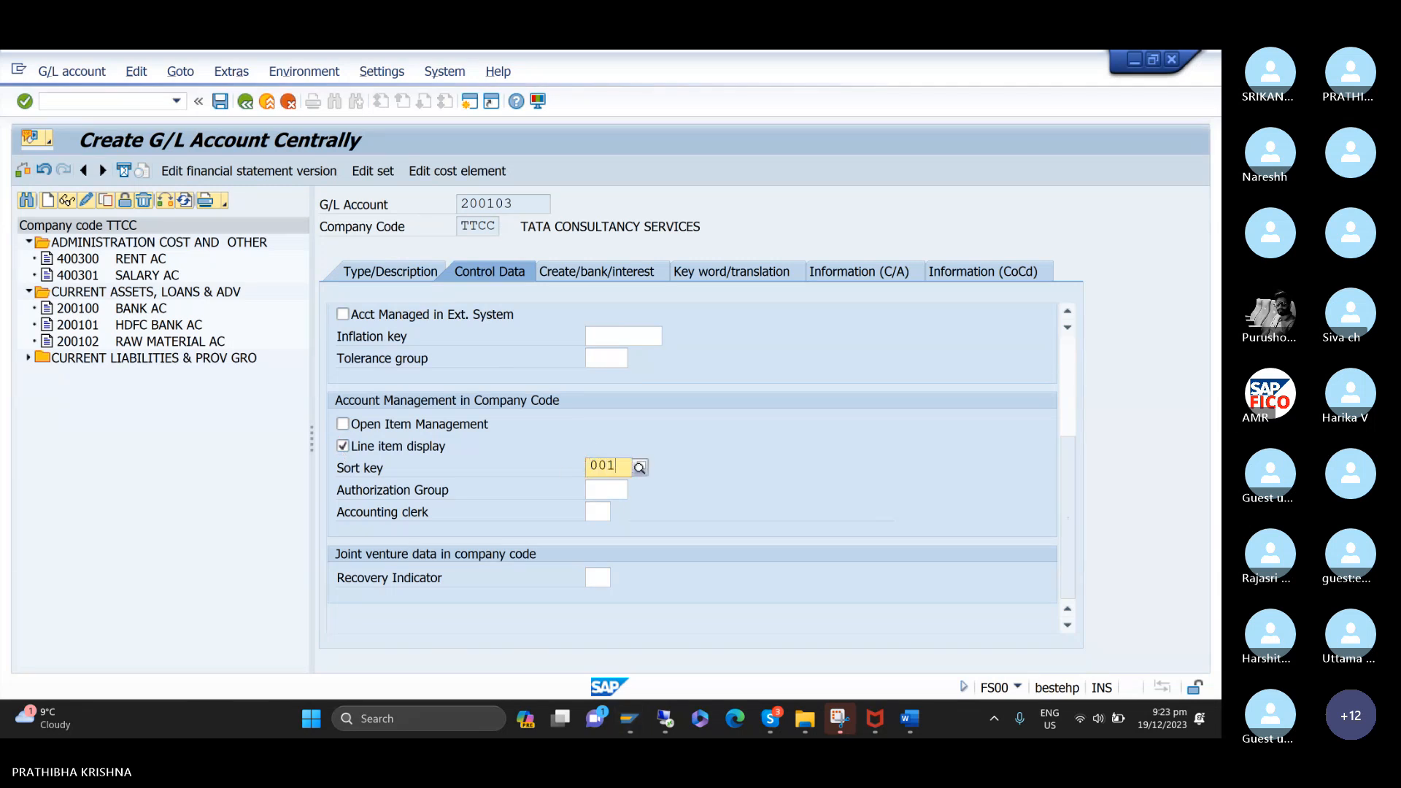
Assign field status group G067 to the domestic customer reconciliation account and save it.
{"action": "left_click", "coordinate": [645, 279]}
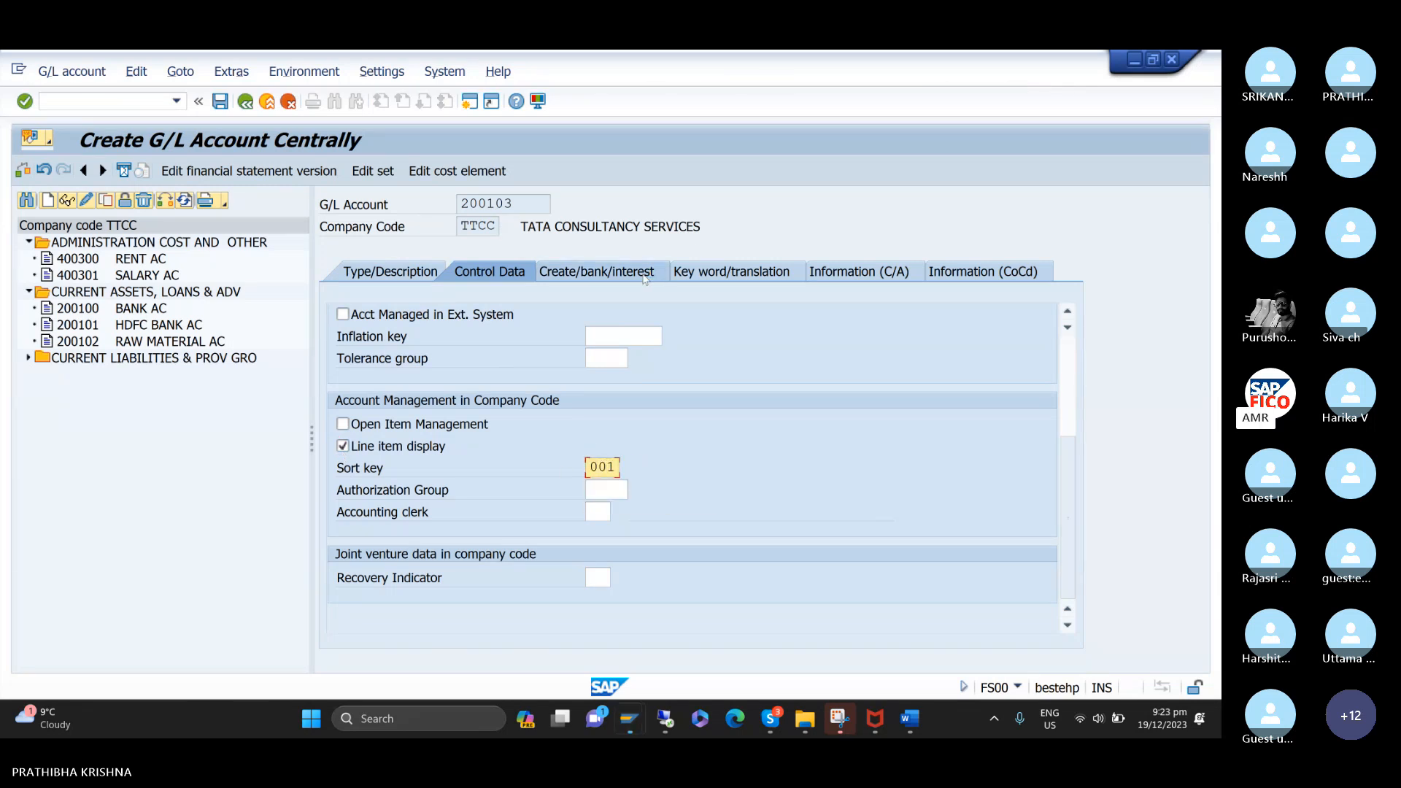
{"action": "type", "text": "G067"}
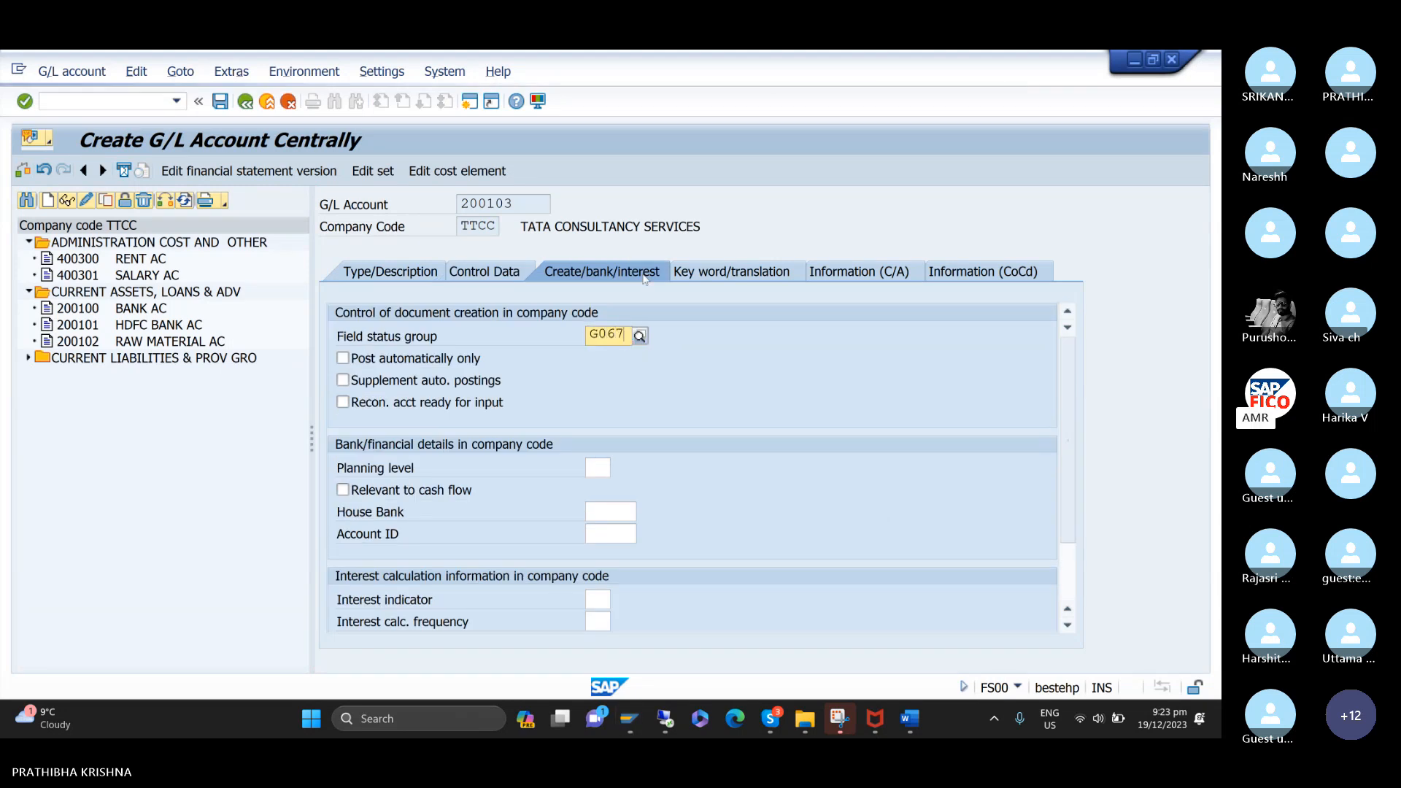
{"action": "key", "text": "Down"}
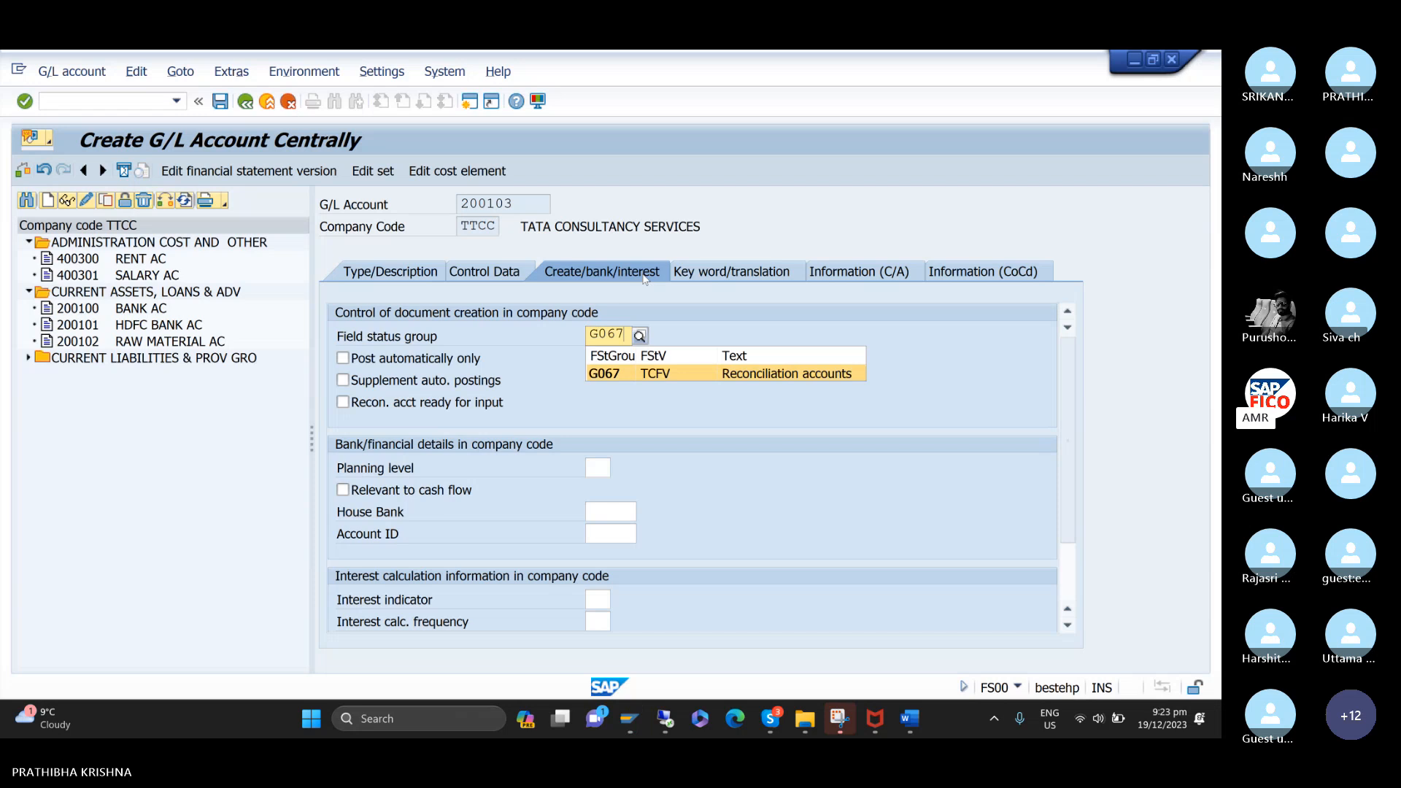
{"action": "key", "text": "Return"}
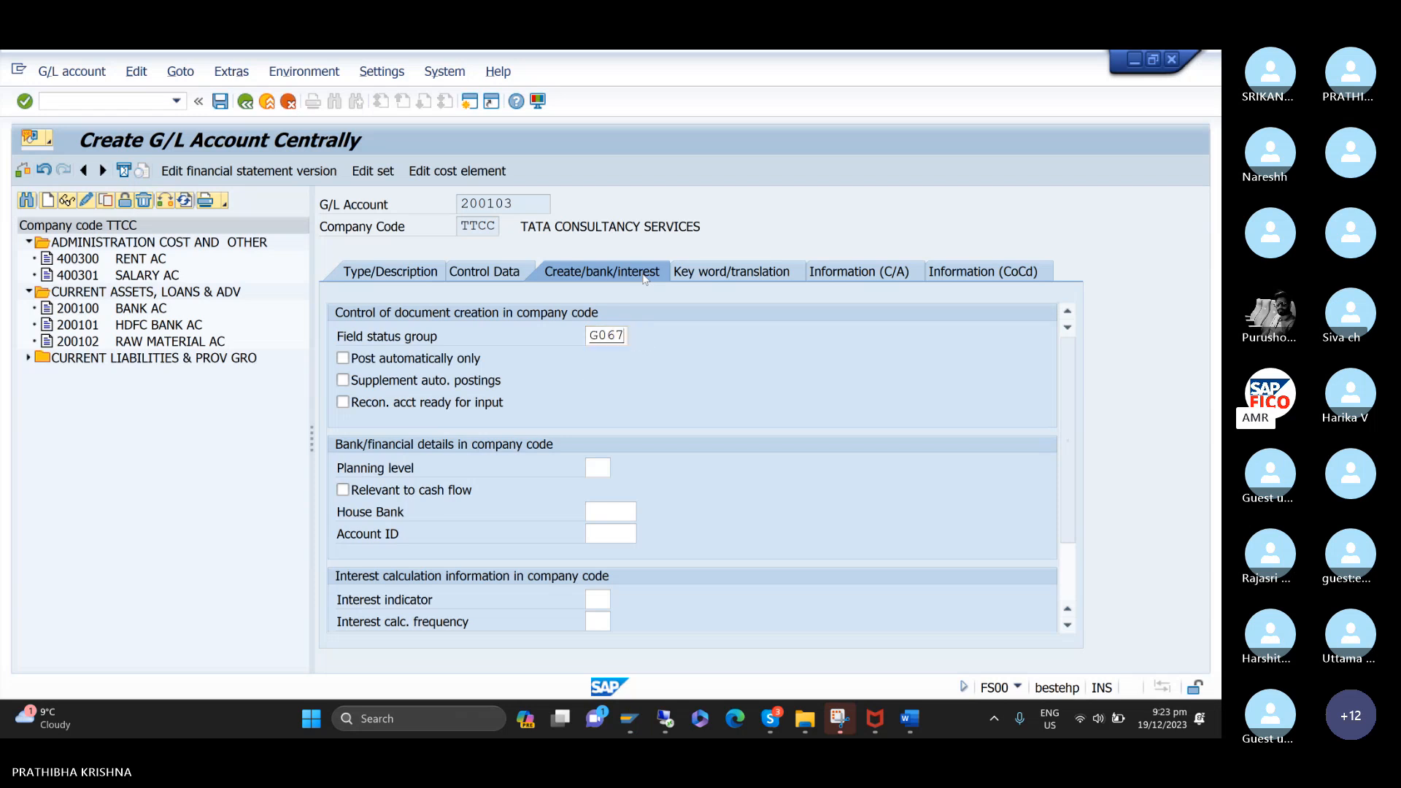
{"action": "left_click", "coordinate": [219, 102]}
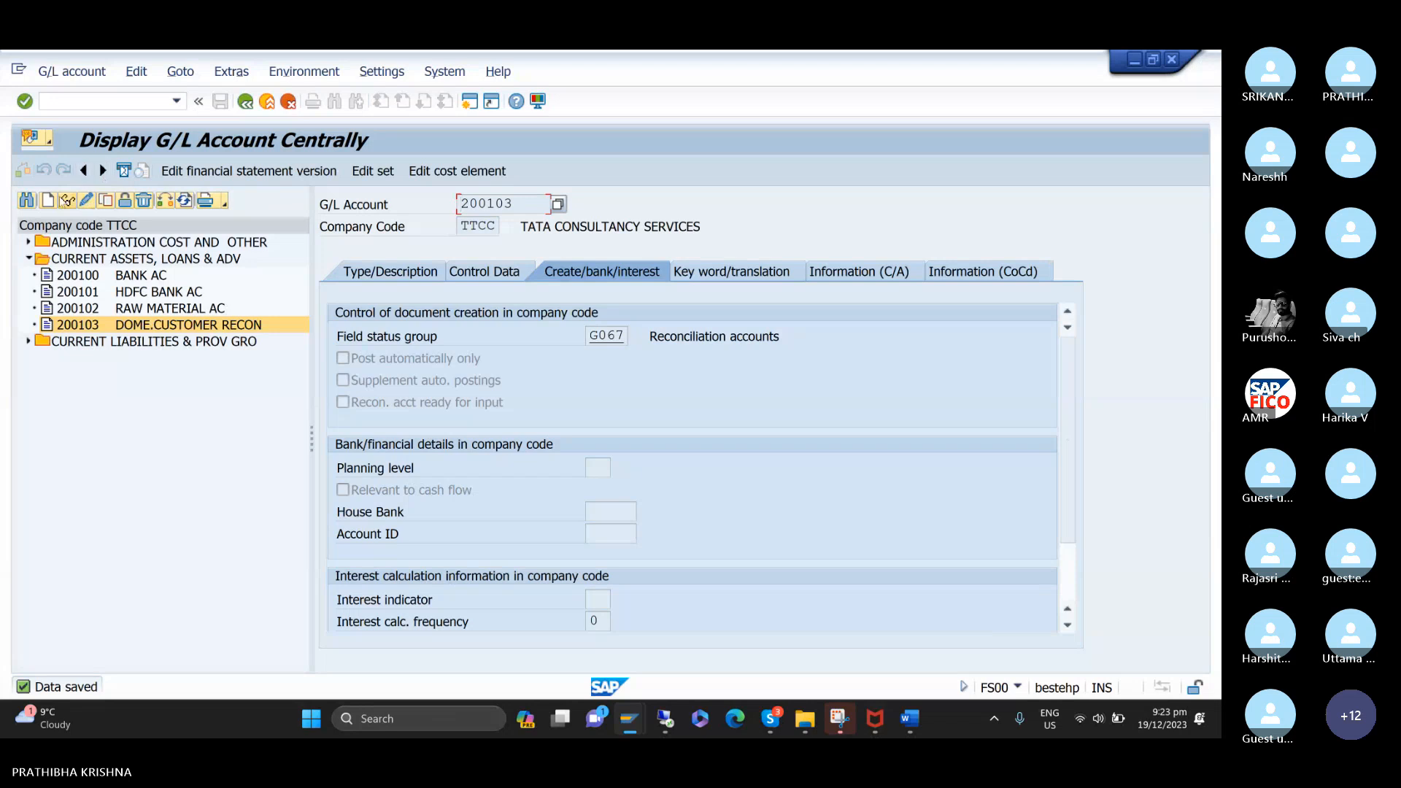
Start creating G/L account 200104 in company code TTCC.
{"action": "left_click", "coordinate": [50, 203]}
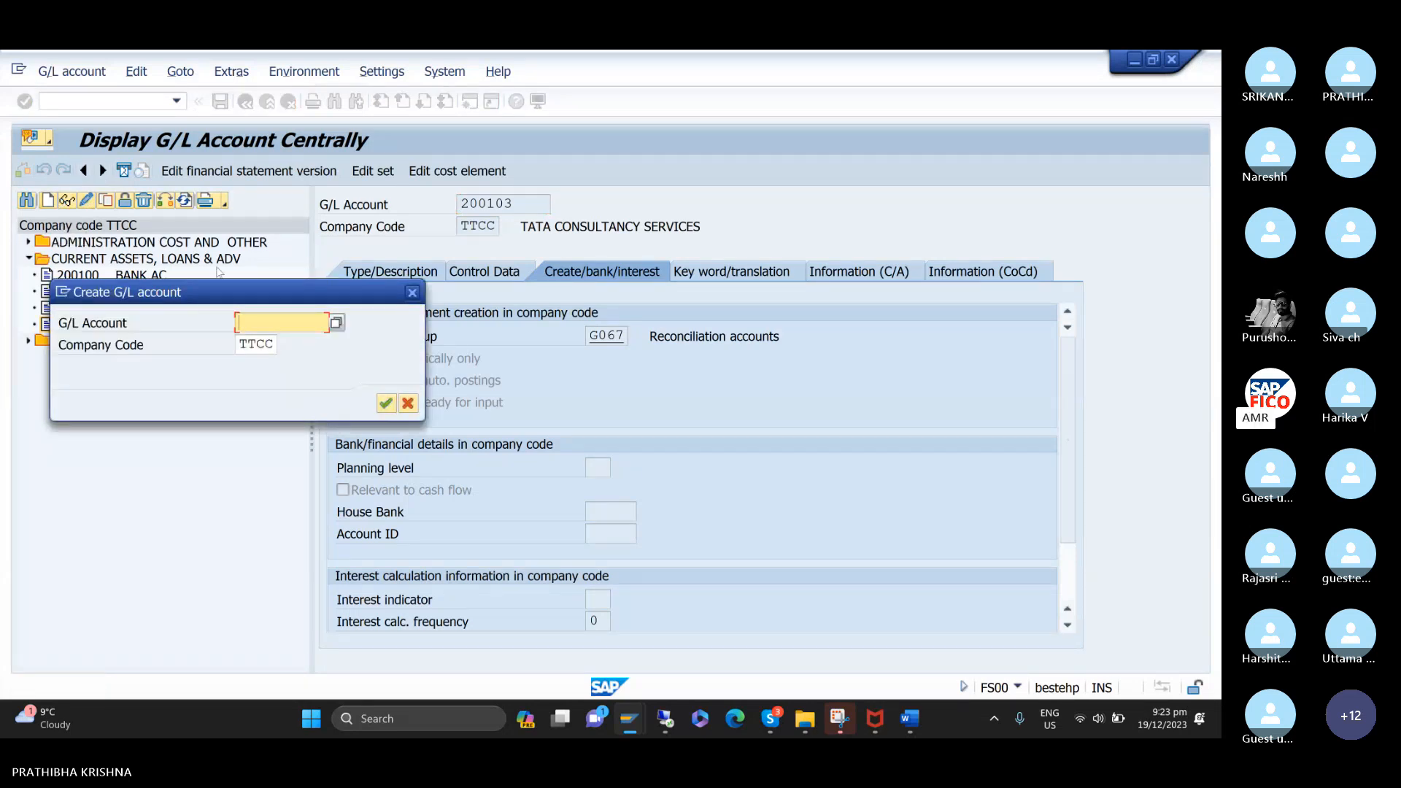
{"action": "left_click_drag", "start_coordinate": [244, 296], "coordinate": [235, 377]}
{"action": "type", "text": "2"}
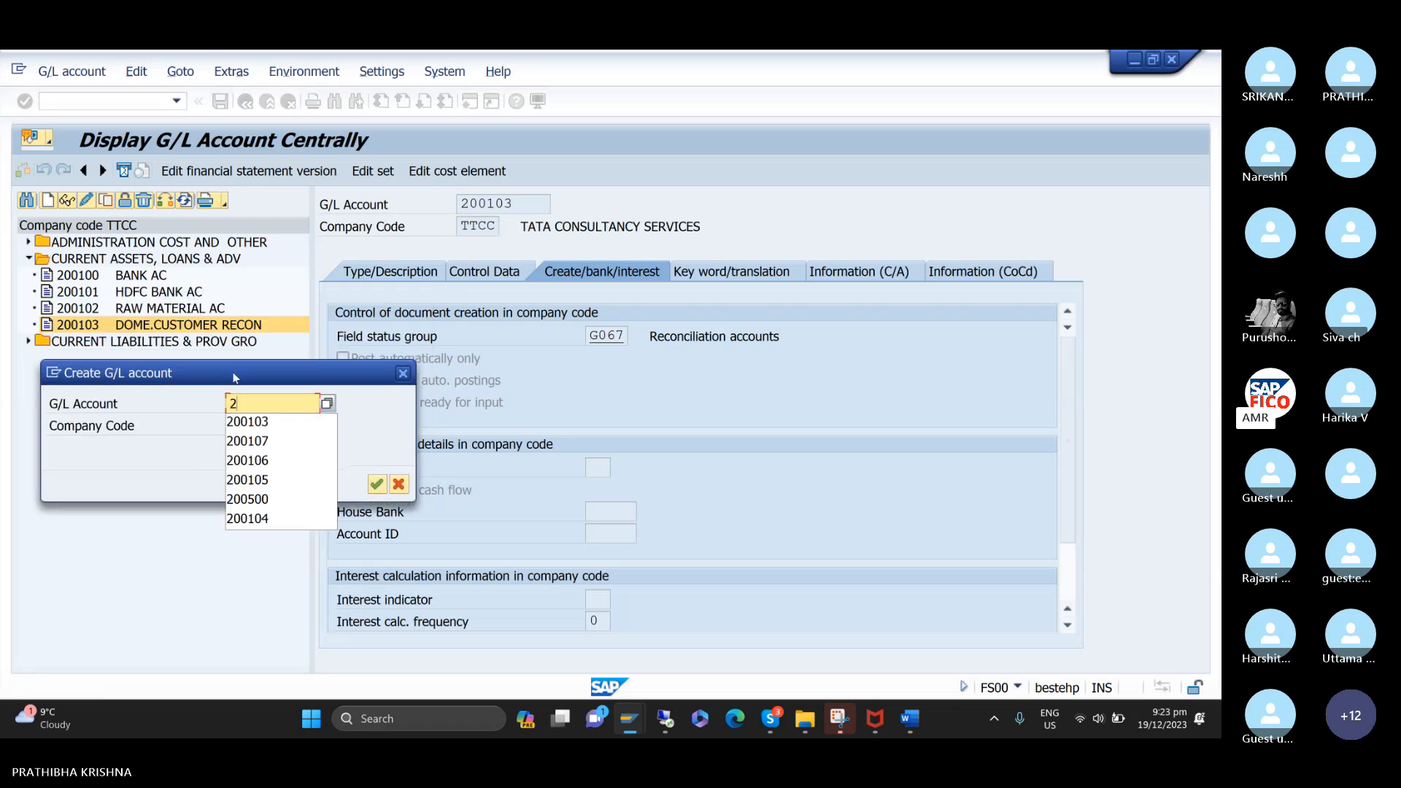
{"action": "type", "text": "00104"}
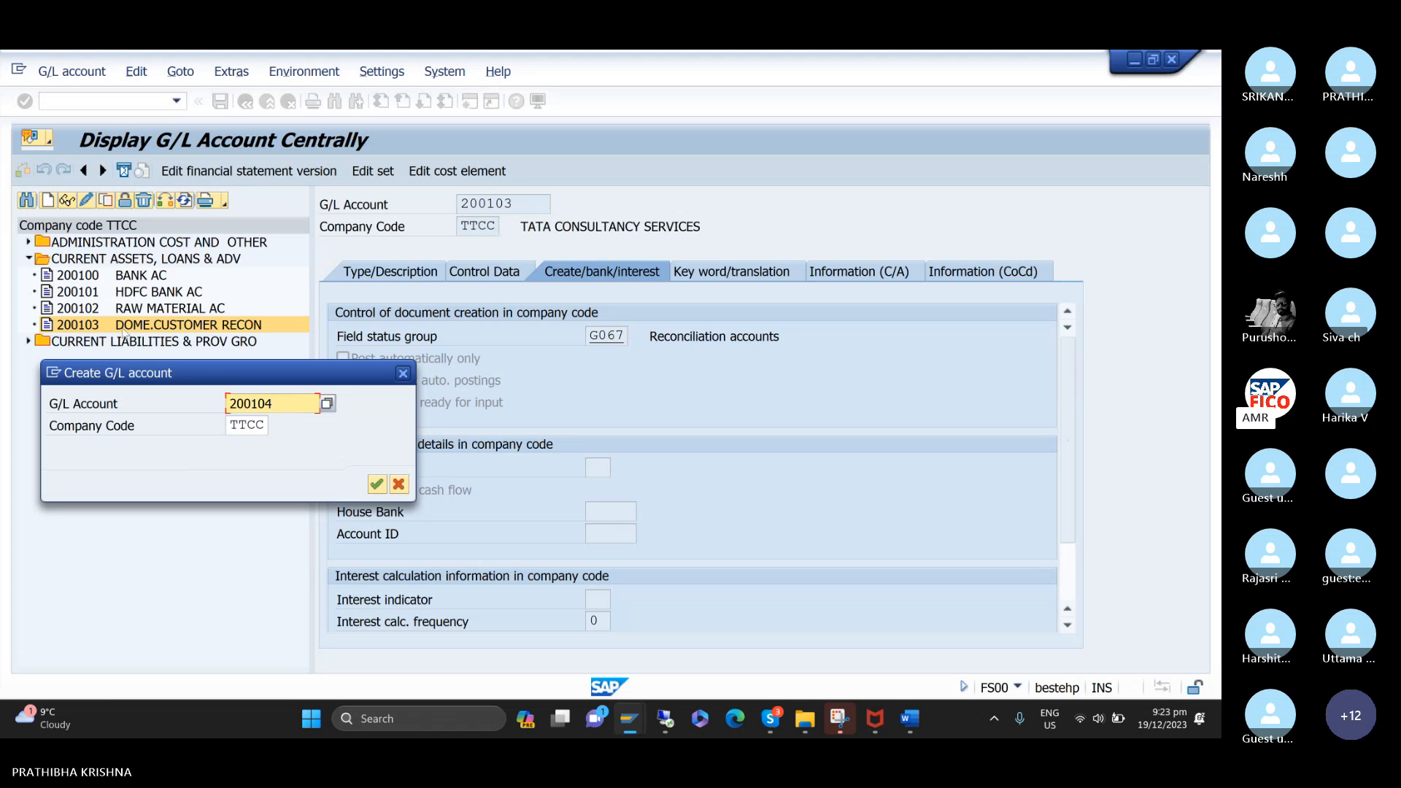
{"action": "left_click", "coordinate": [376, 485]}
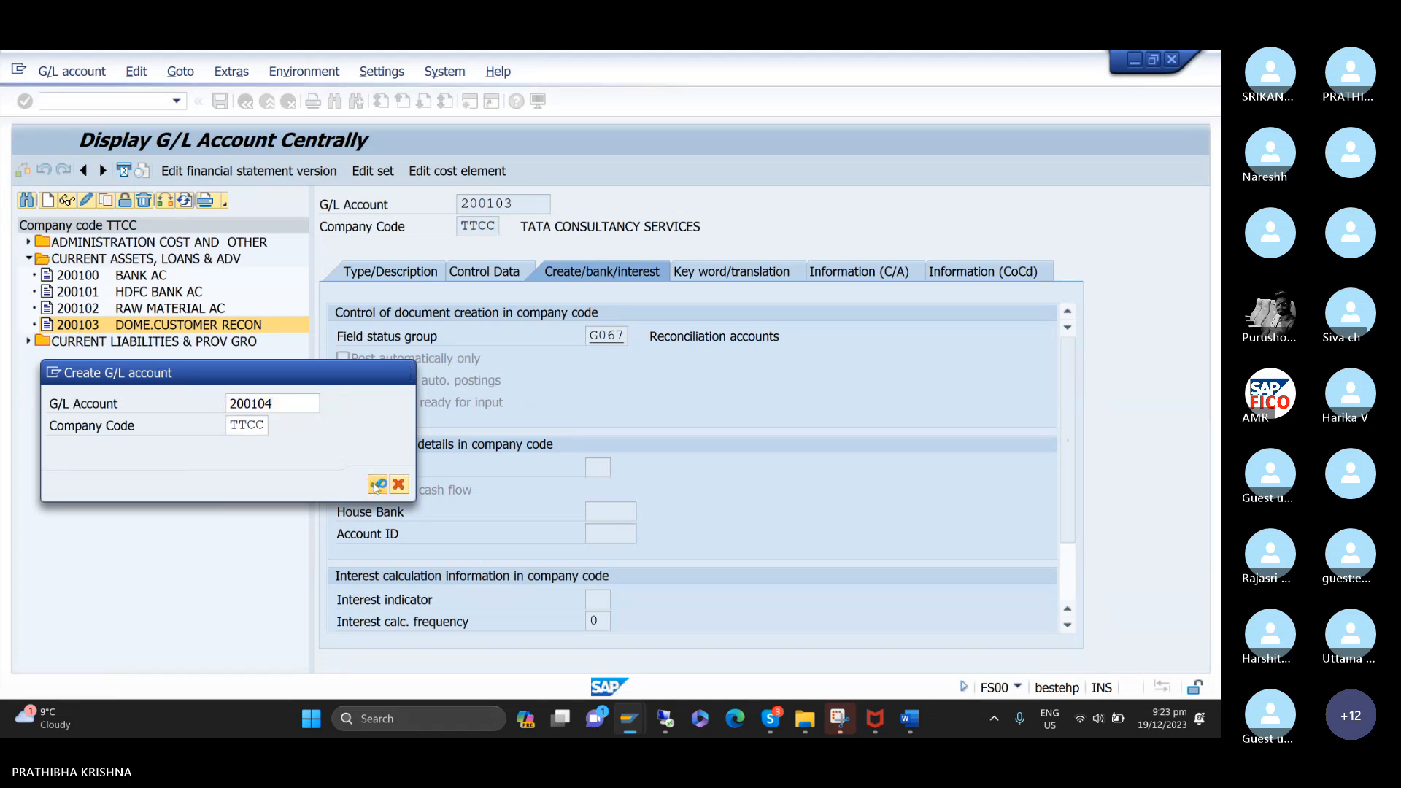
Assign account 200104 to account group CURRENT ASSETS, LOANS & ADV and make it a balance sheet account.
{"action": "left_click", "coordinate": [431, 275]}
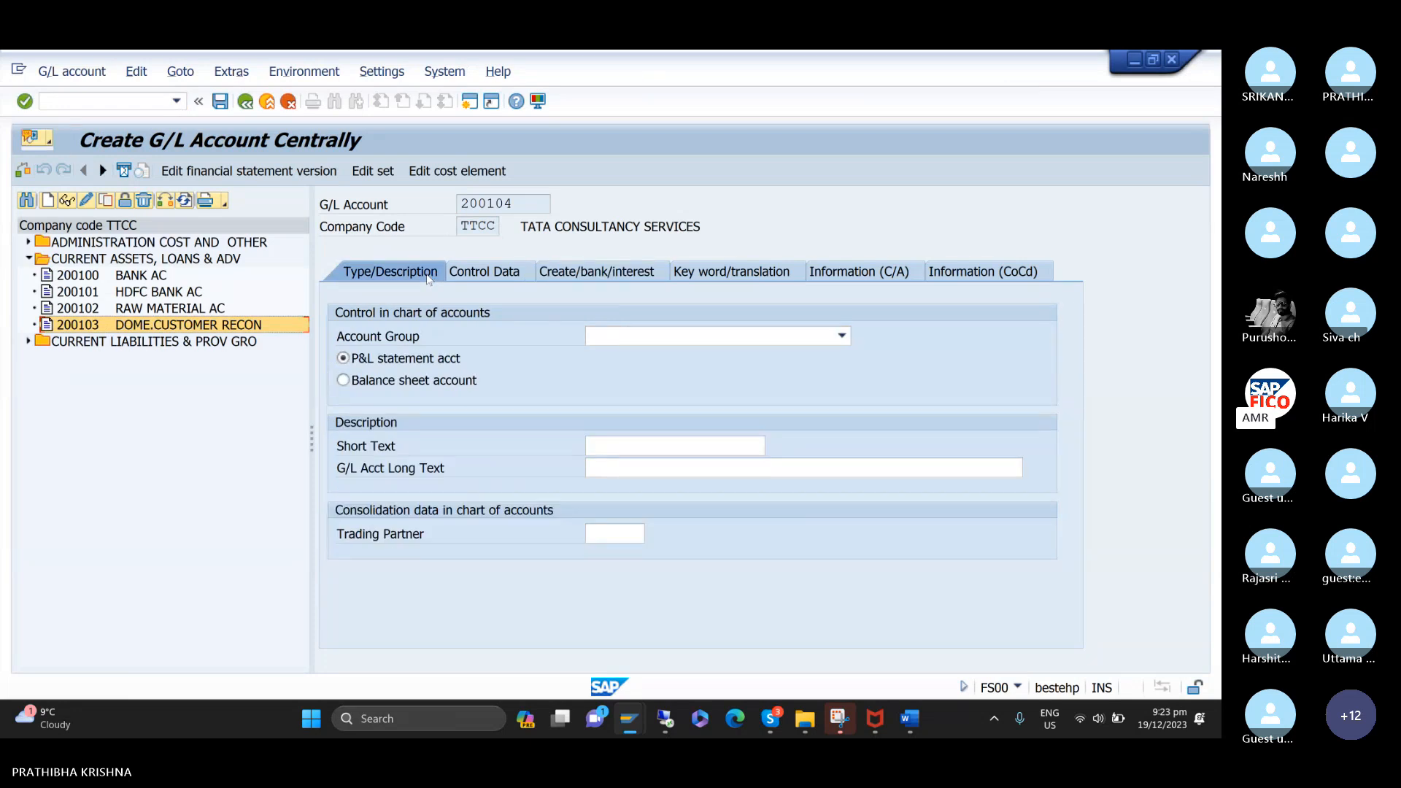
{"action": "left_click", "coordinate": [842, 336]}
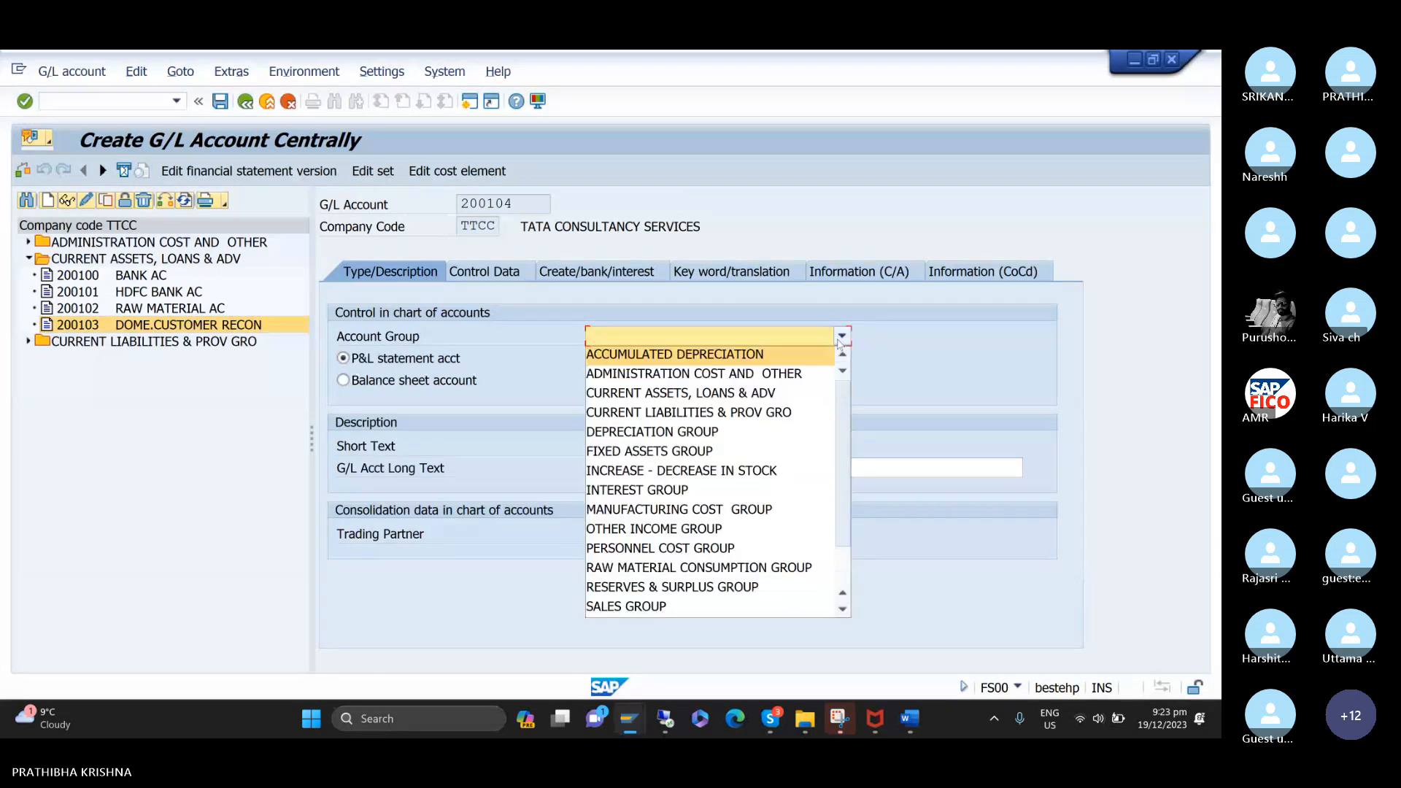
{"action": "left_click", "coordinate": [828, 392]}
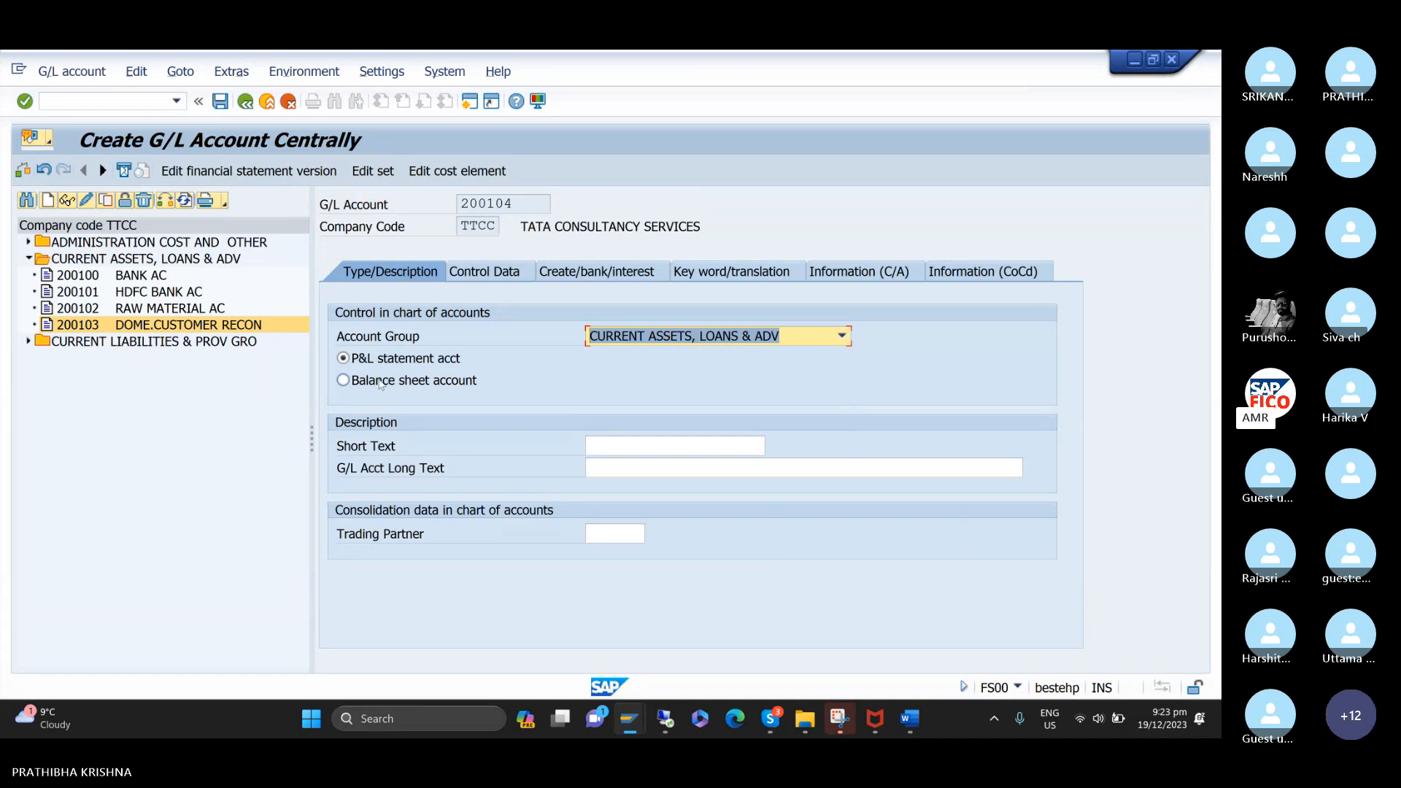
{"action": "left_click", "coordinate": [349, 381]}
Give the account the short text INT. CUSTOMER RECON and the long text INTERNATIONAL CUSTOMER RECONCILIATION ACCOUNT.
{"action": "left_click", "coordinate": [676, 447]}
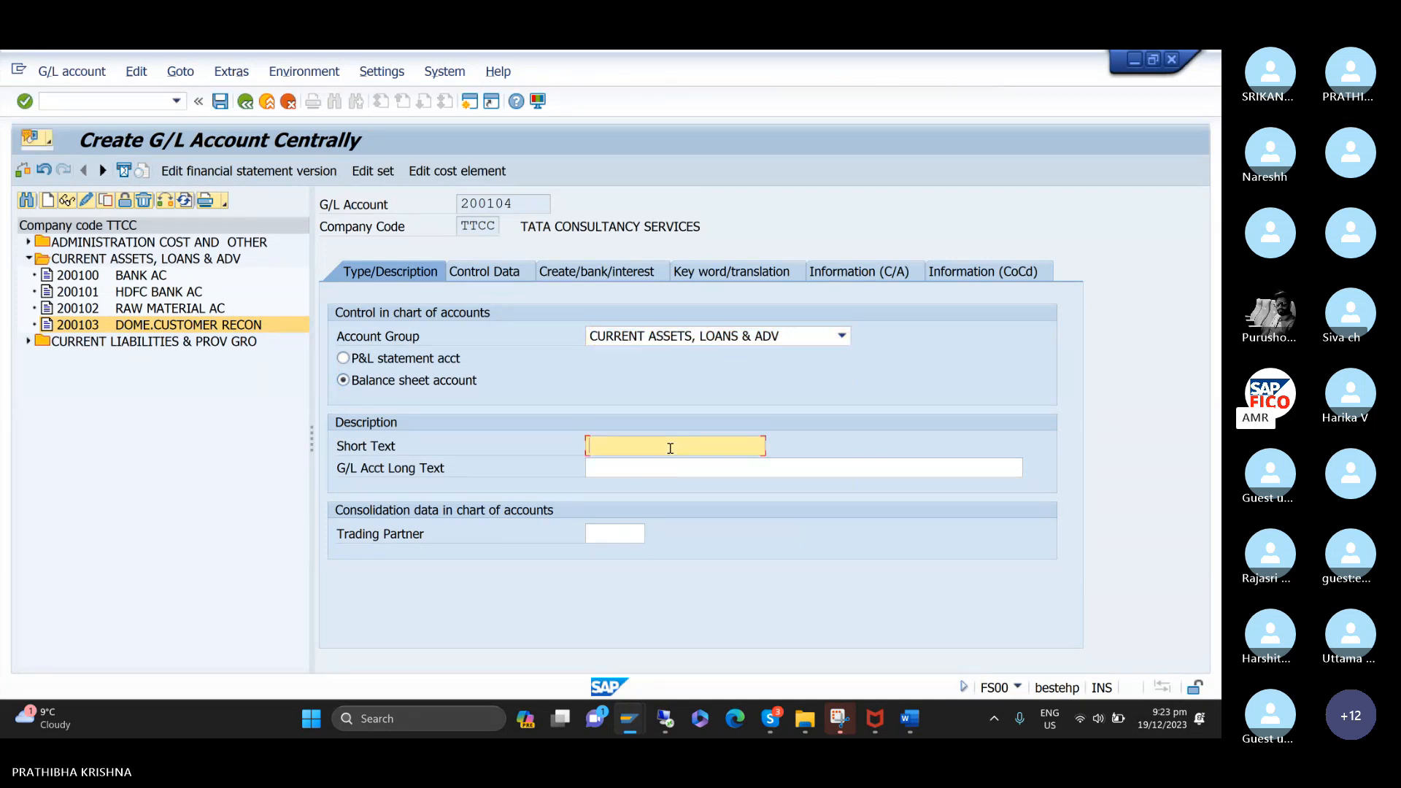
{"action": "type", "text": "I"}
{"action": "key", "text": "Down"}
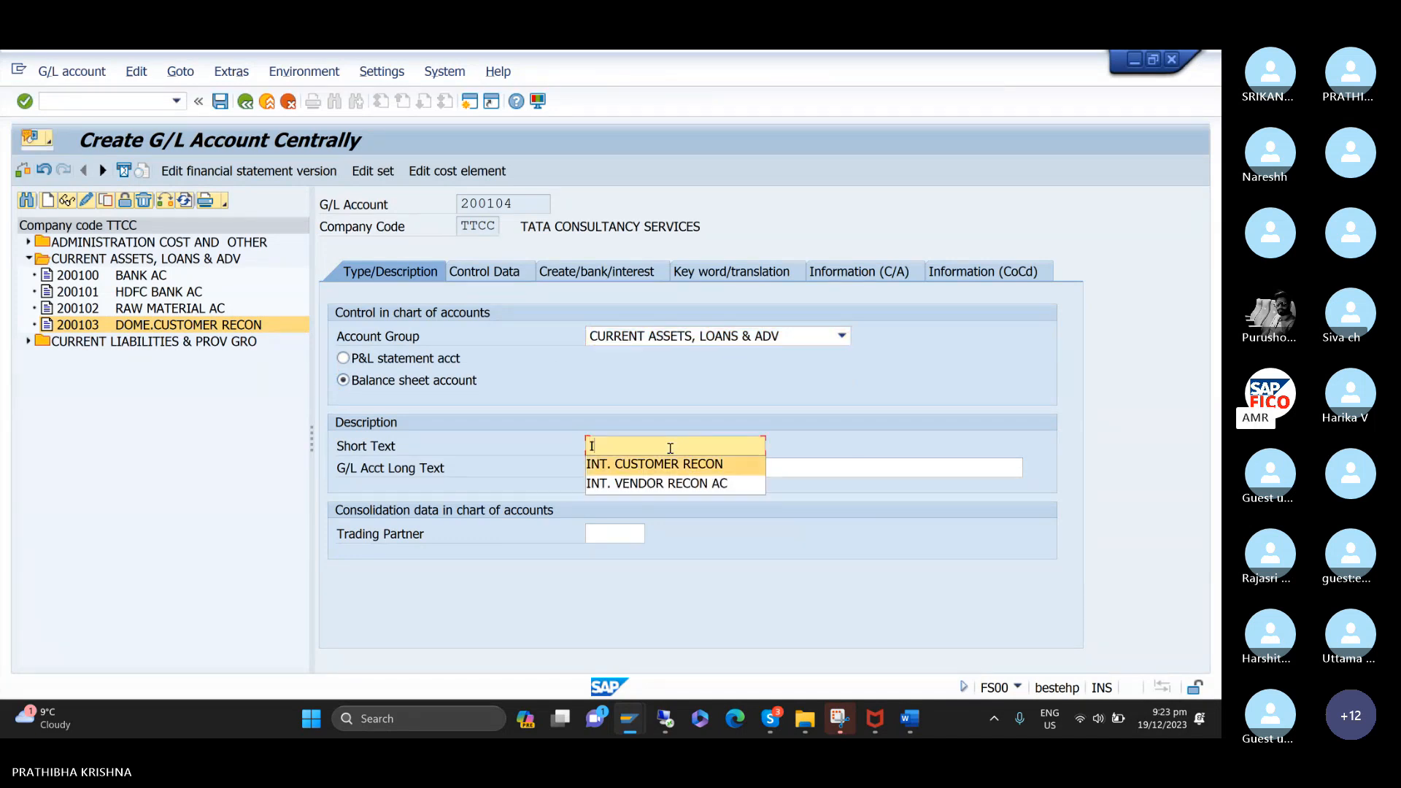
{"action": "key", "text": "Return"}
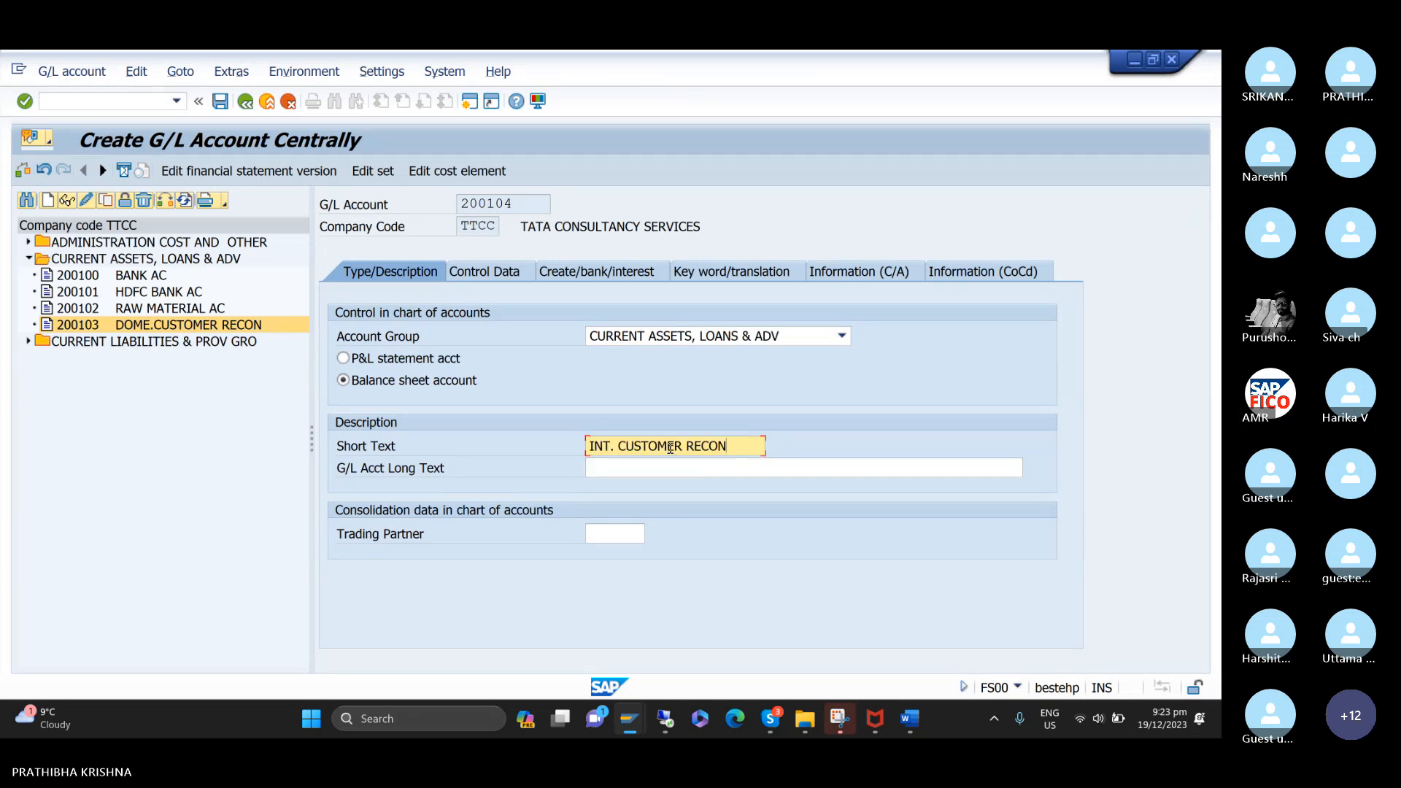
{"action": "left_click", "coordinate": [633, 472]}
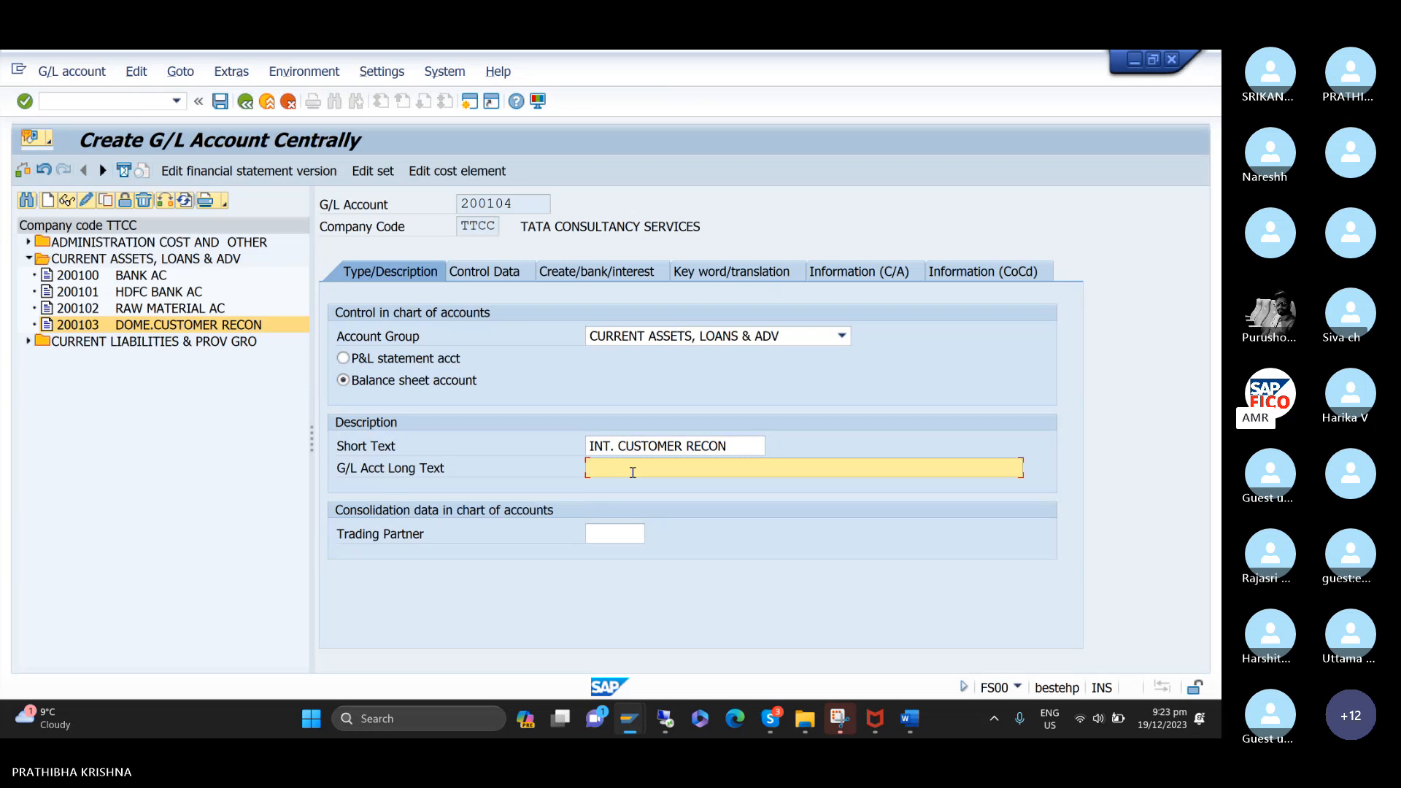
{"action": "type", "text": "I"}
{"action": "key", "text": "Down"}
{"action": "key", "text": "Return"}
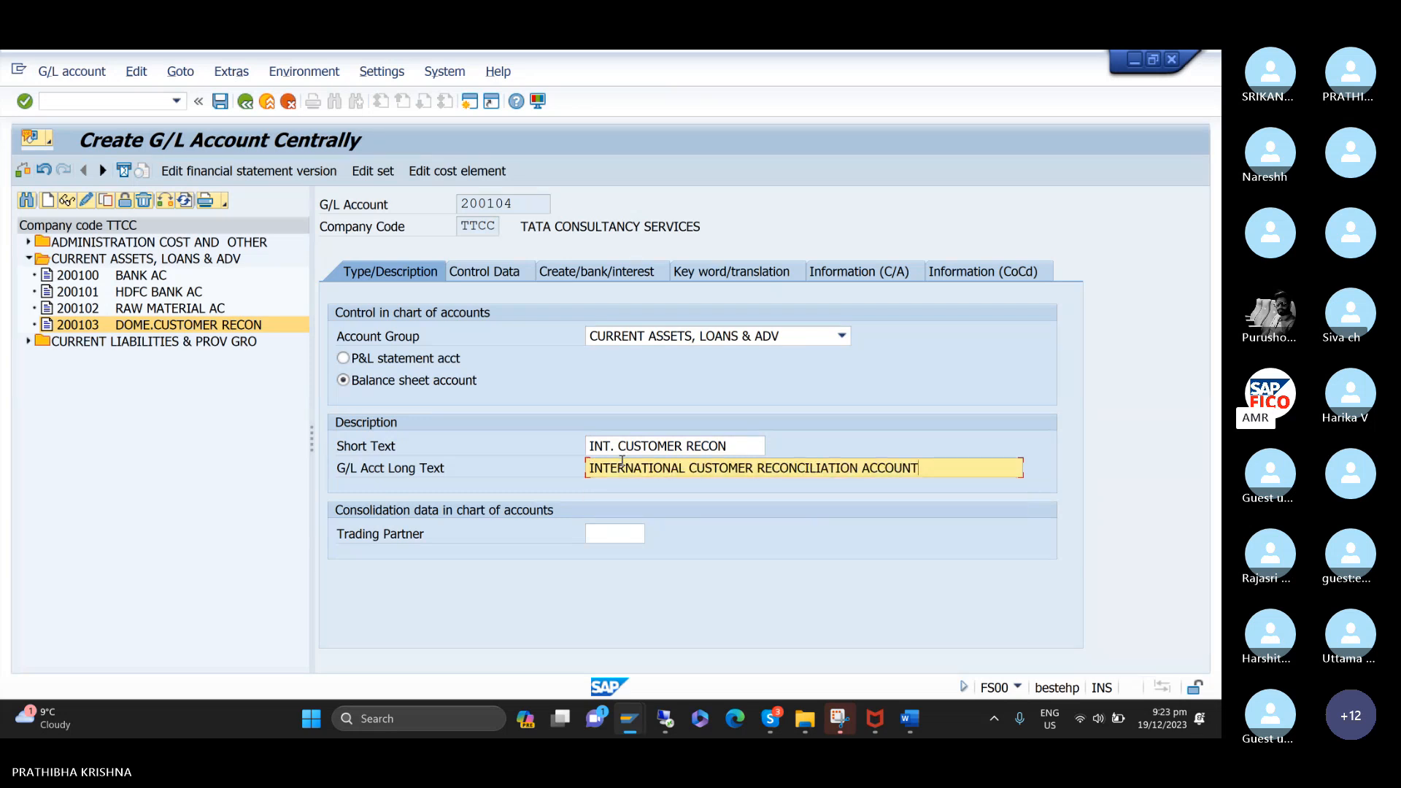
Set the reconciliation account type of account 200104 to Customers in its control data.
{"action": "left_click", "coordinate": [495, 285]}
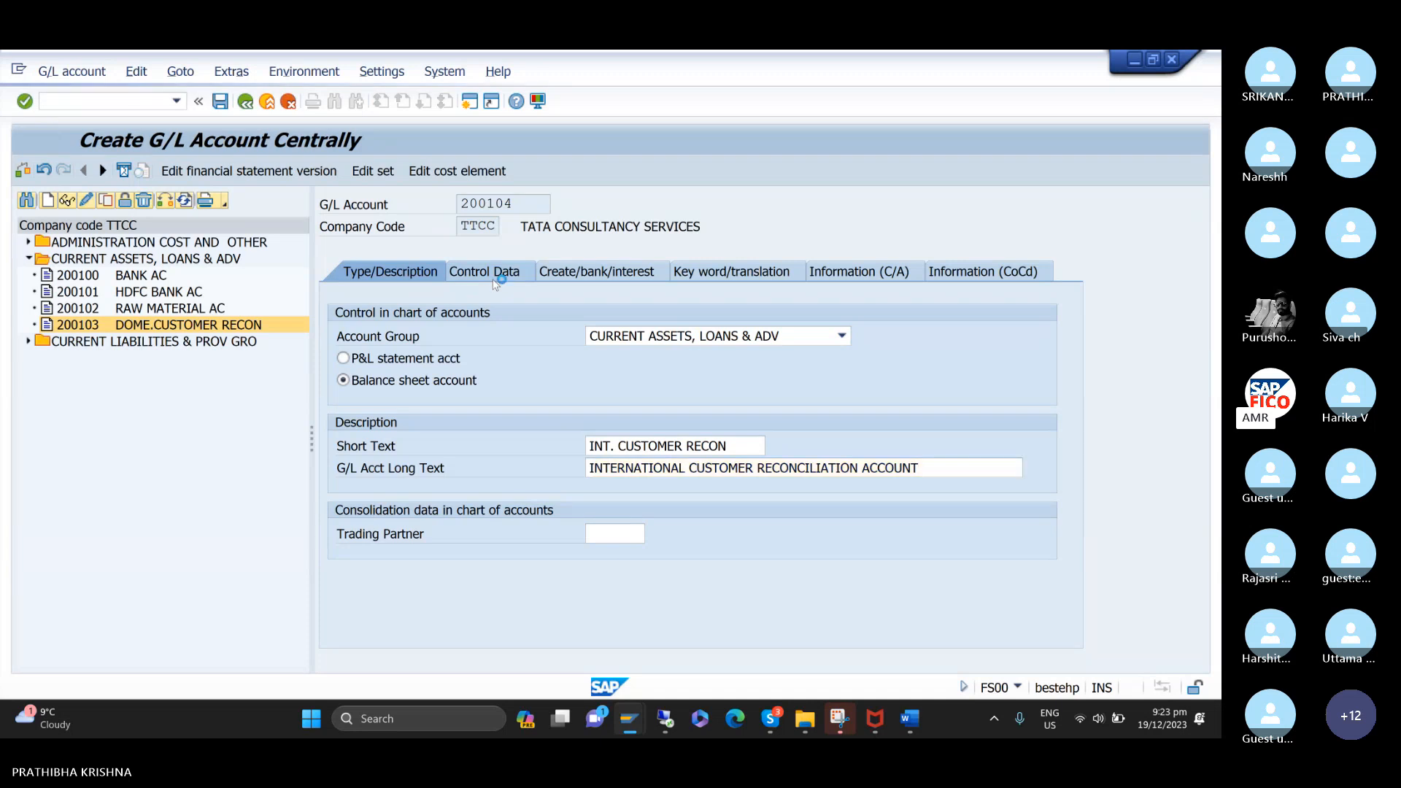
{"action": "left_click", "coordinate": [799, 446]}
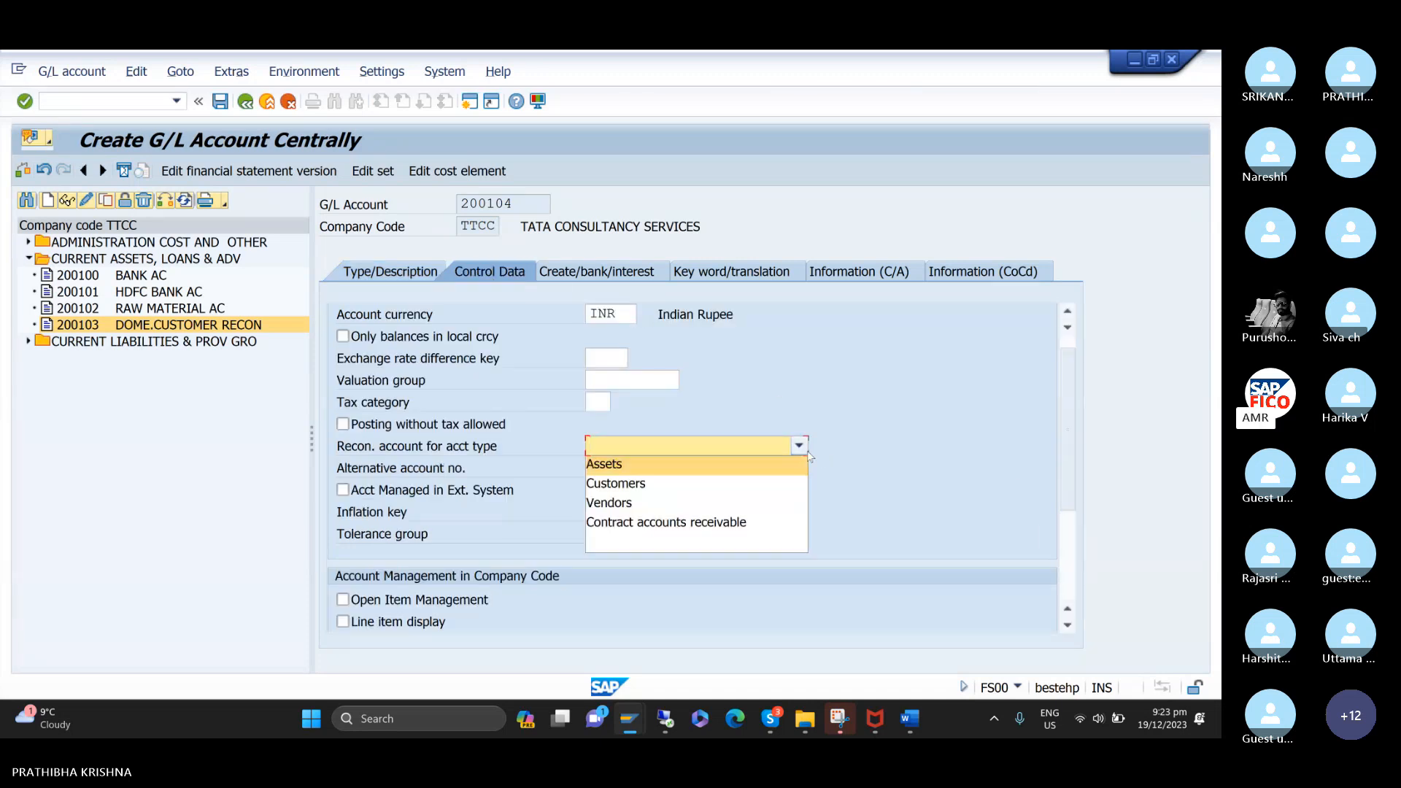
{"action": "left_click", "coordinate": [794, 485]}
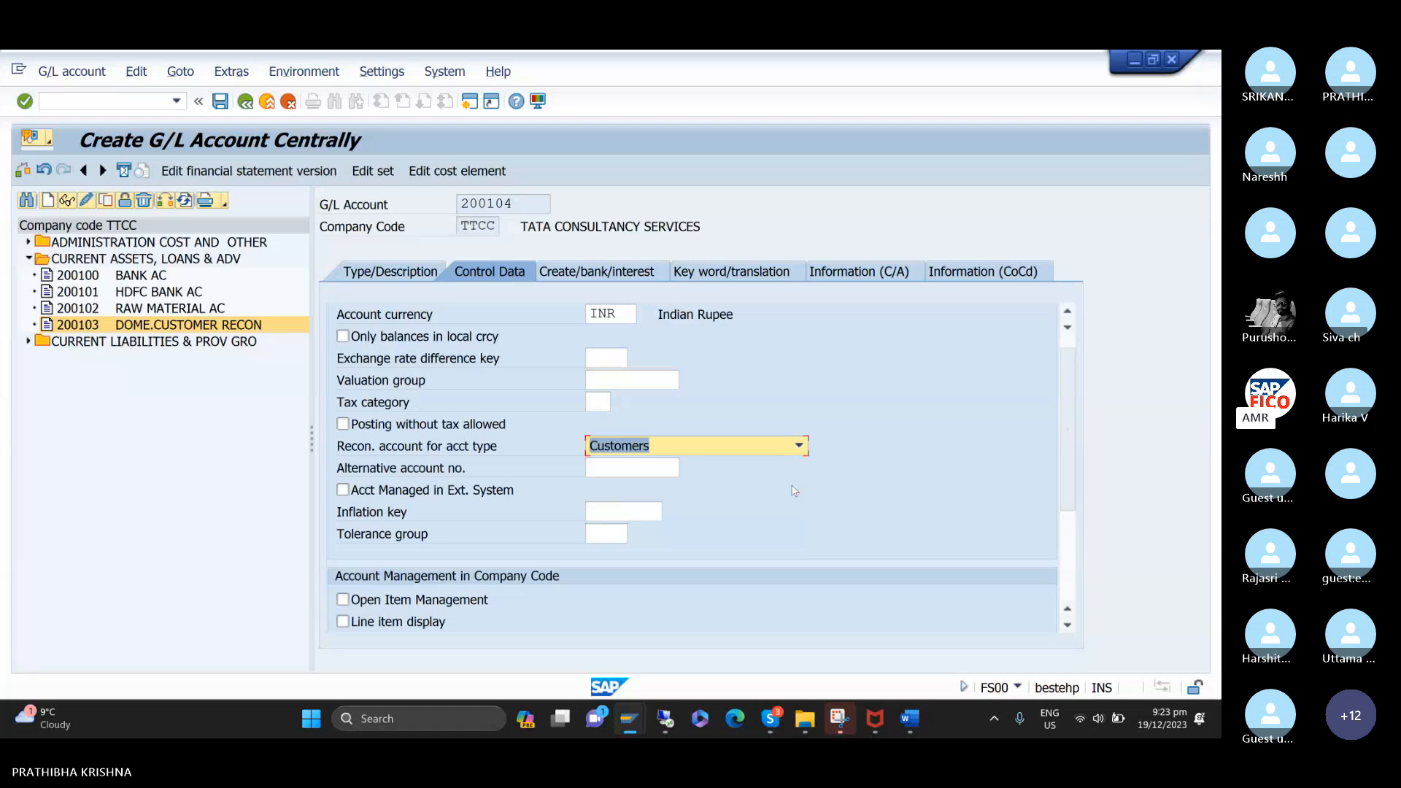
{"action": "scroll", "coordinate": [569, 522], "scroll_direction": "down", "scroll_amount": 3}
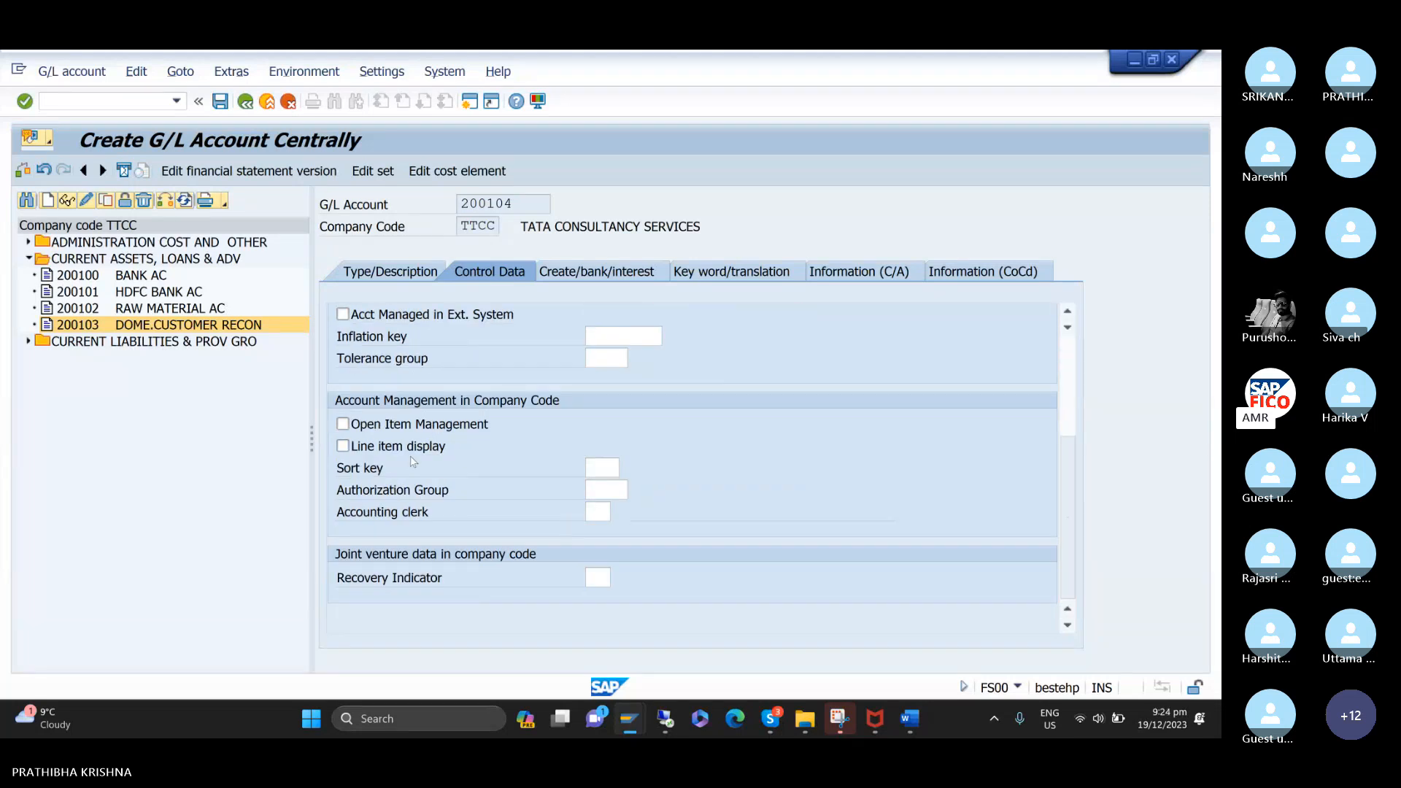
Enable line item display for account 200104 and set its sort key to 001.
{"action": "scroll", "coordinate": [515, 411], "scroll_direction": "up", "scroll_amount": 3}
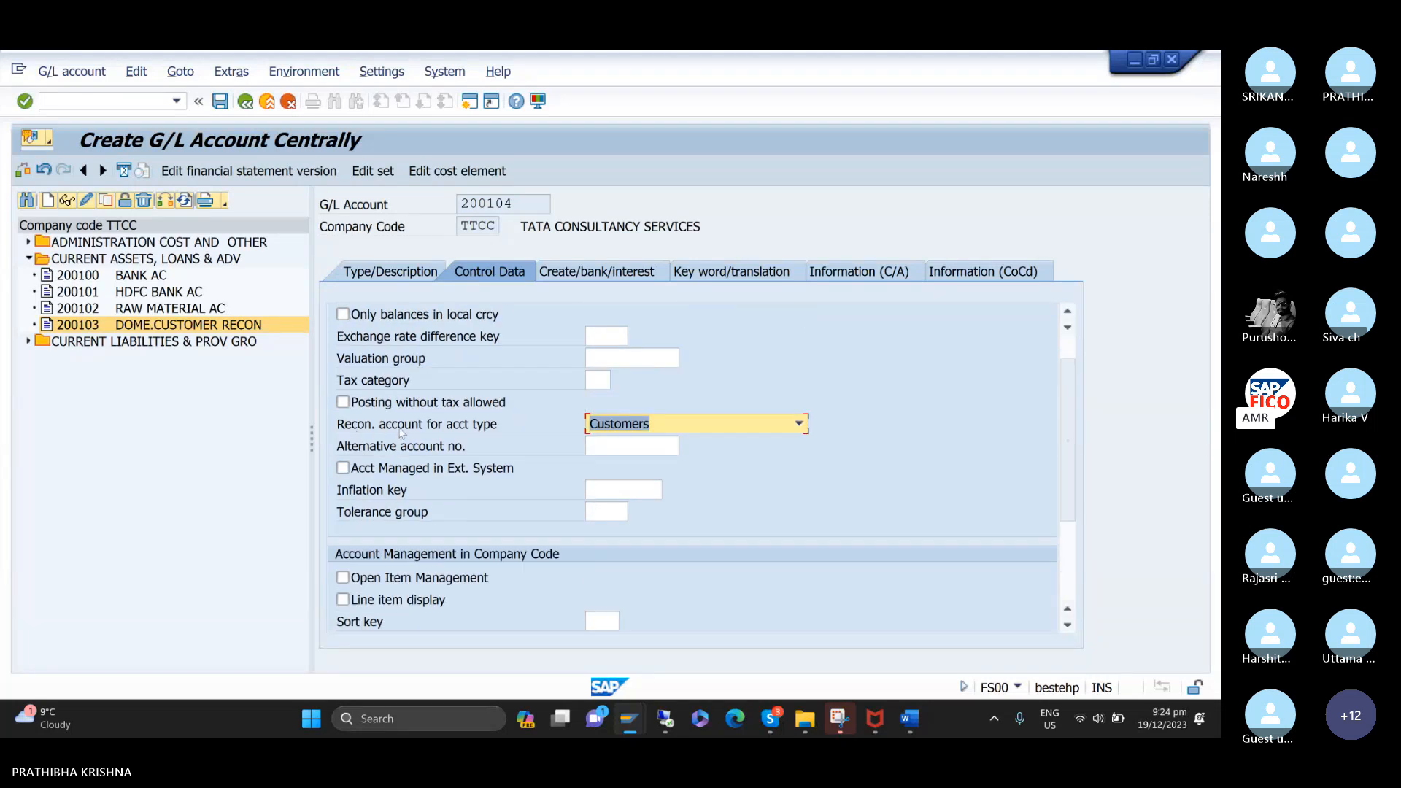
{"action": "scroll", "coordinate": [494, 433], "scroll_direction": "down", "scroll_amount": 1}
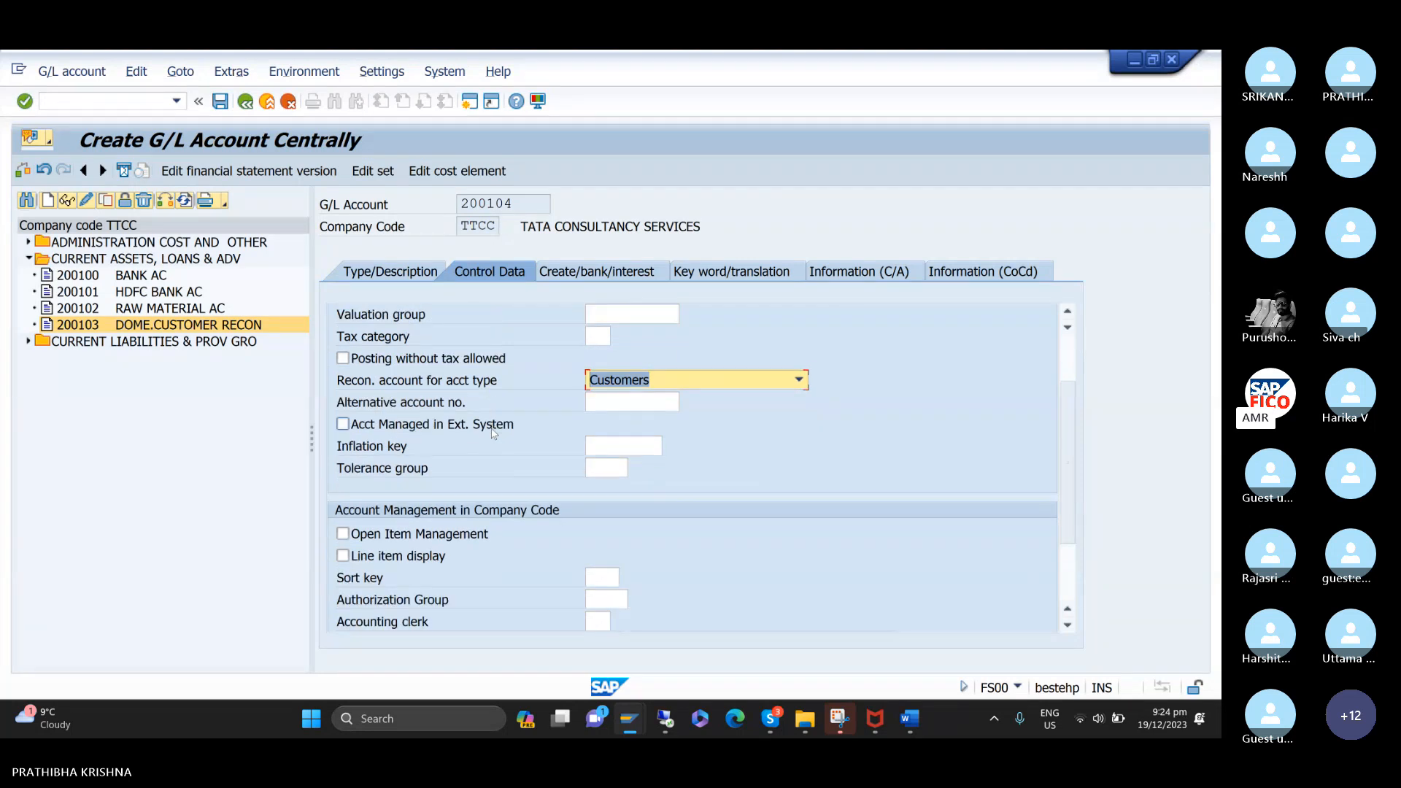
{"action": "left_click", "coordinate": [342, 555]}
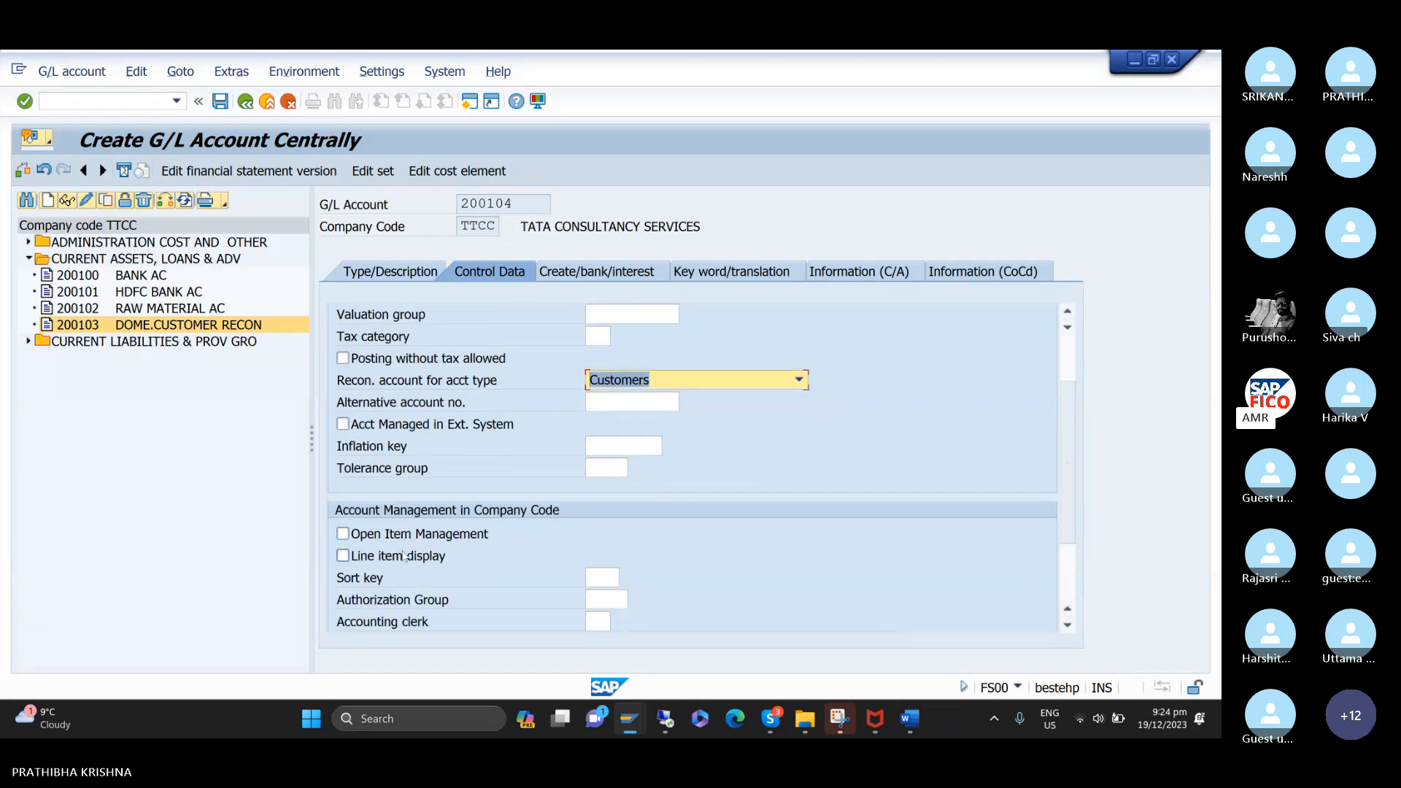
{"action": "left_click", "coordinate": [595, 577]}
{"action": "type", "text": "00"}
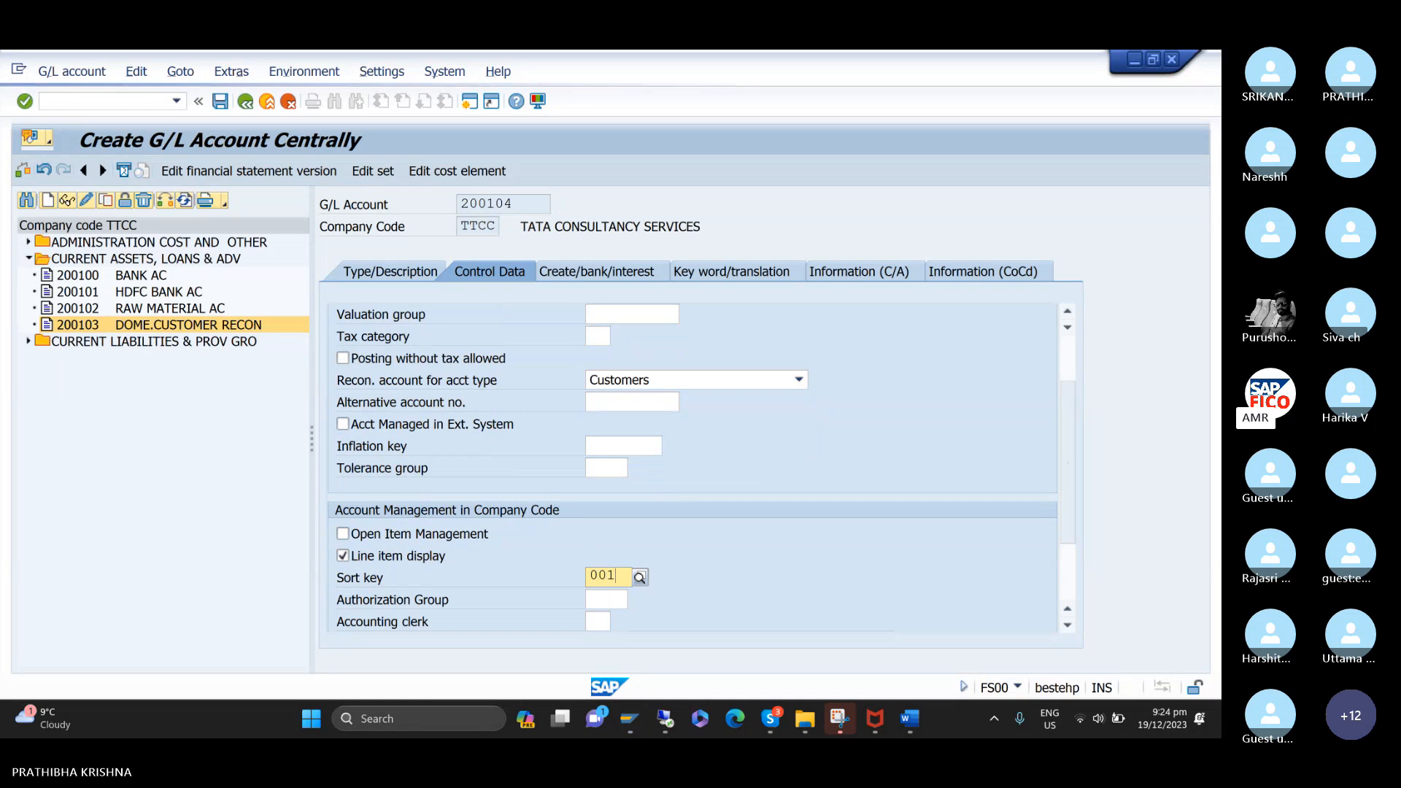
{"action": "type", "text": "1"}
Assign field status group G067 (Reconciliation accounts) to account 200104 and save the account.
{"action": "left_click", "coordinate": [651, 276]}
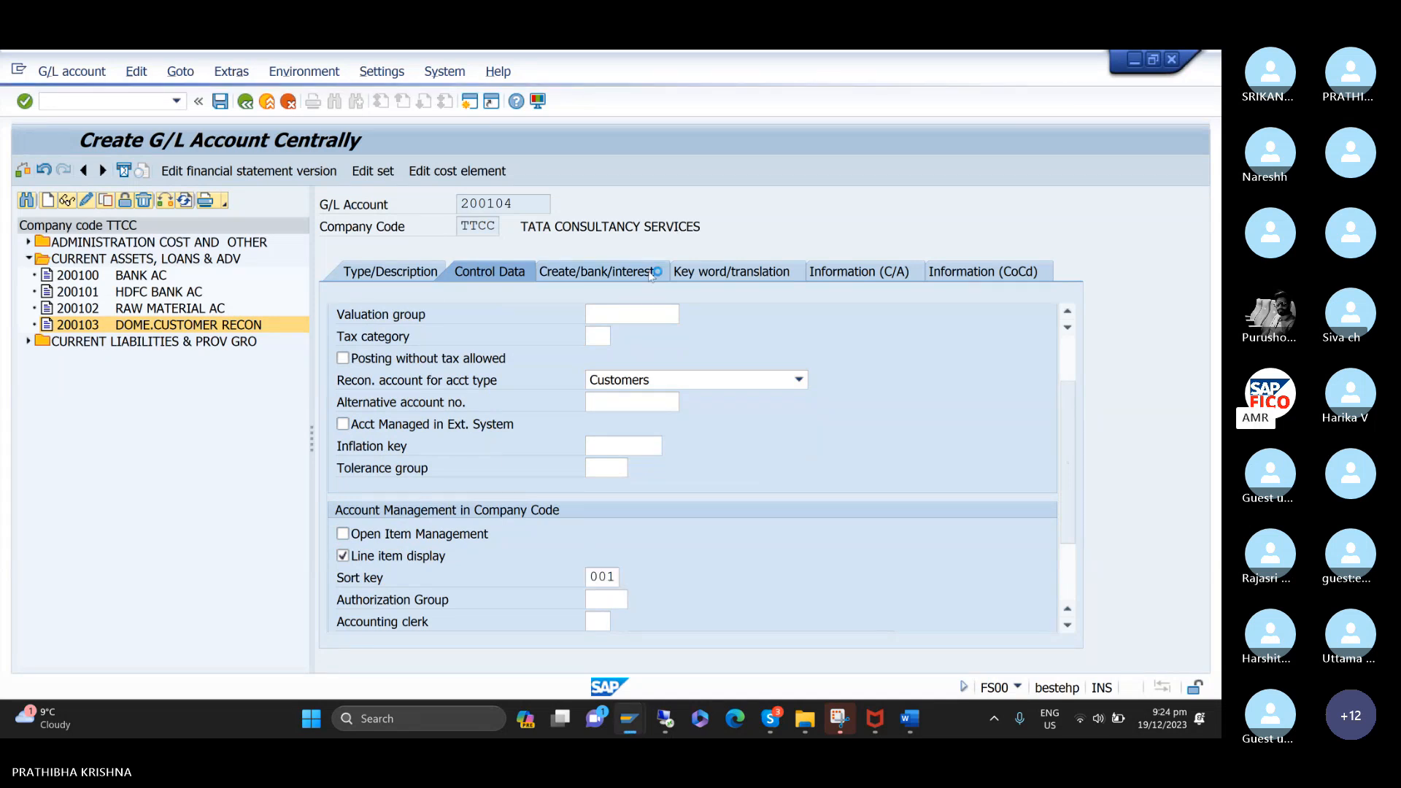
{"action": "left_click", "coordinate": [639, 337]}
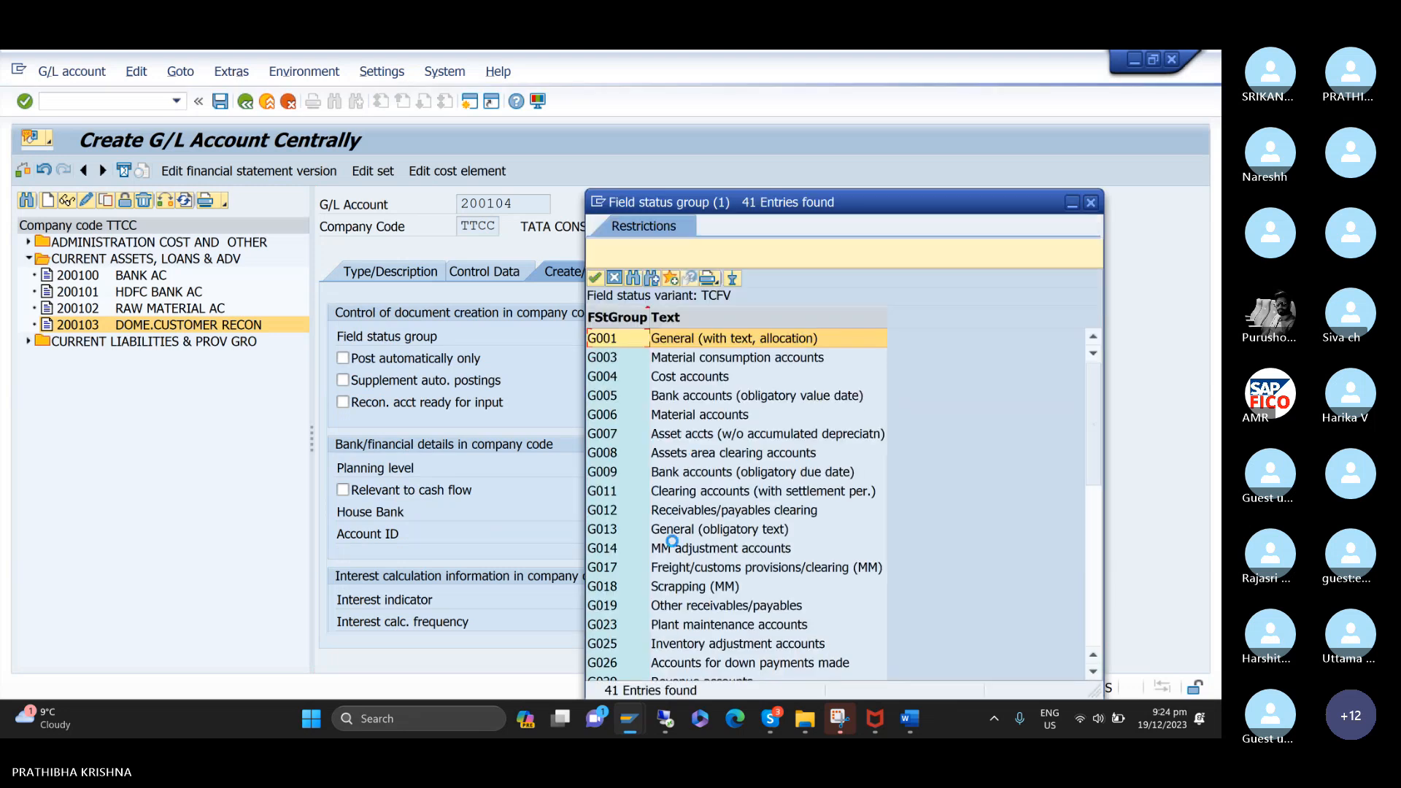
{"action": "scroll", "coordinate": [674, 546], "scroll_direction": "down", "scroll_amount": 9}
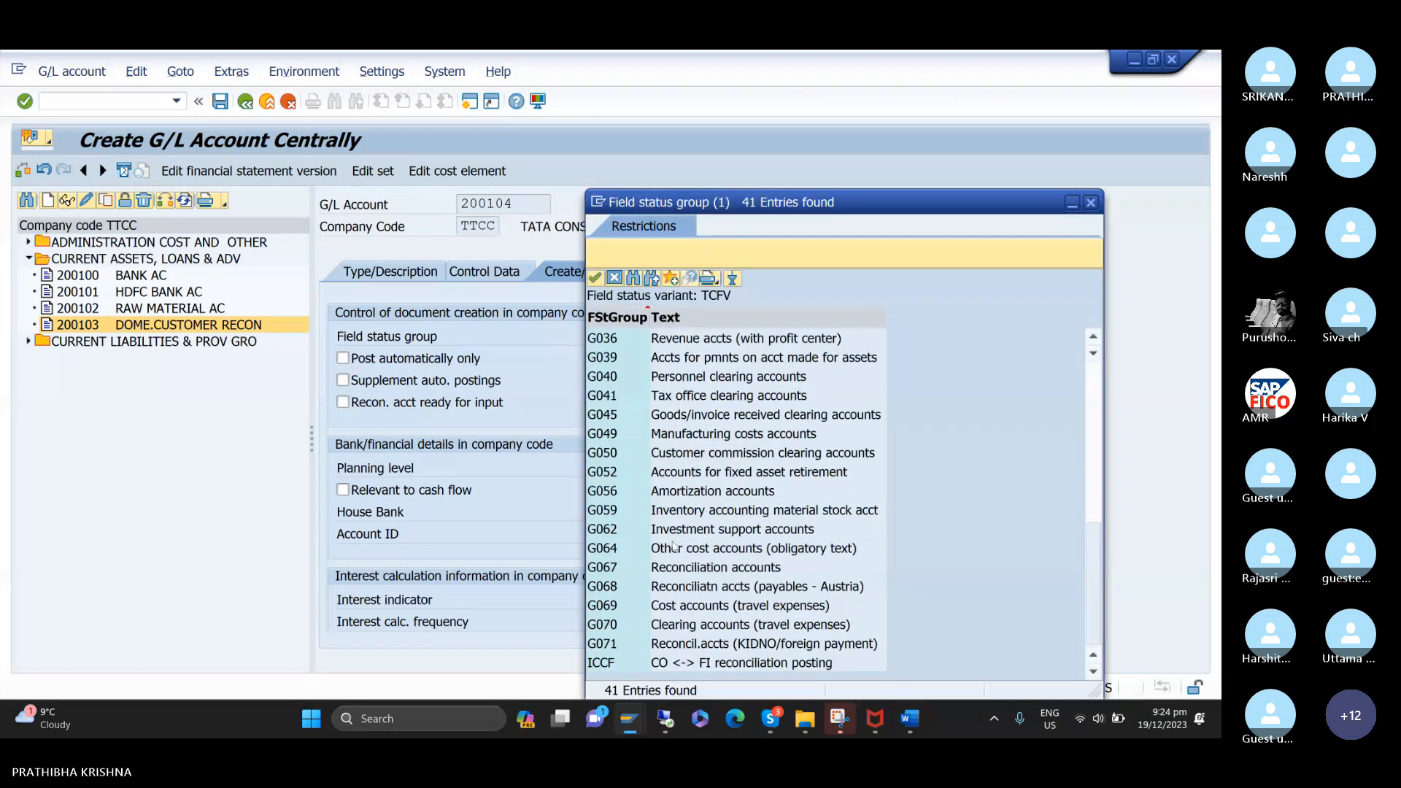
{"action": "left_click", "coordinate": [610, 573]}
{"action": "double_click", "coordinate": [610, 573]}
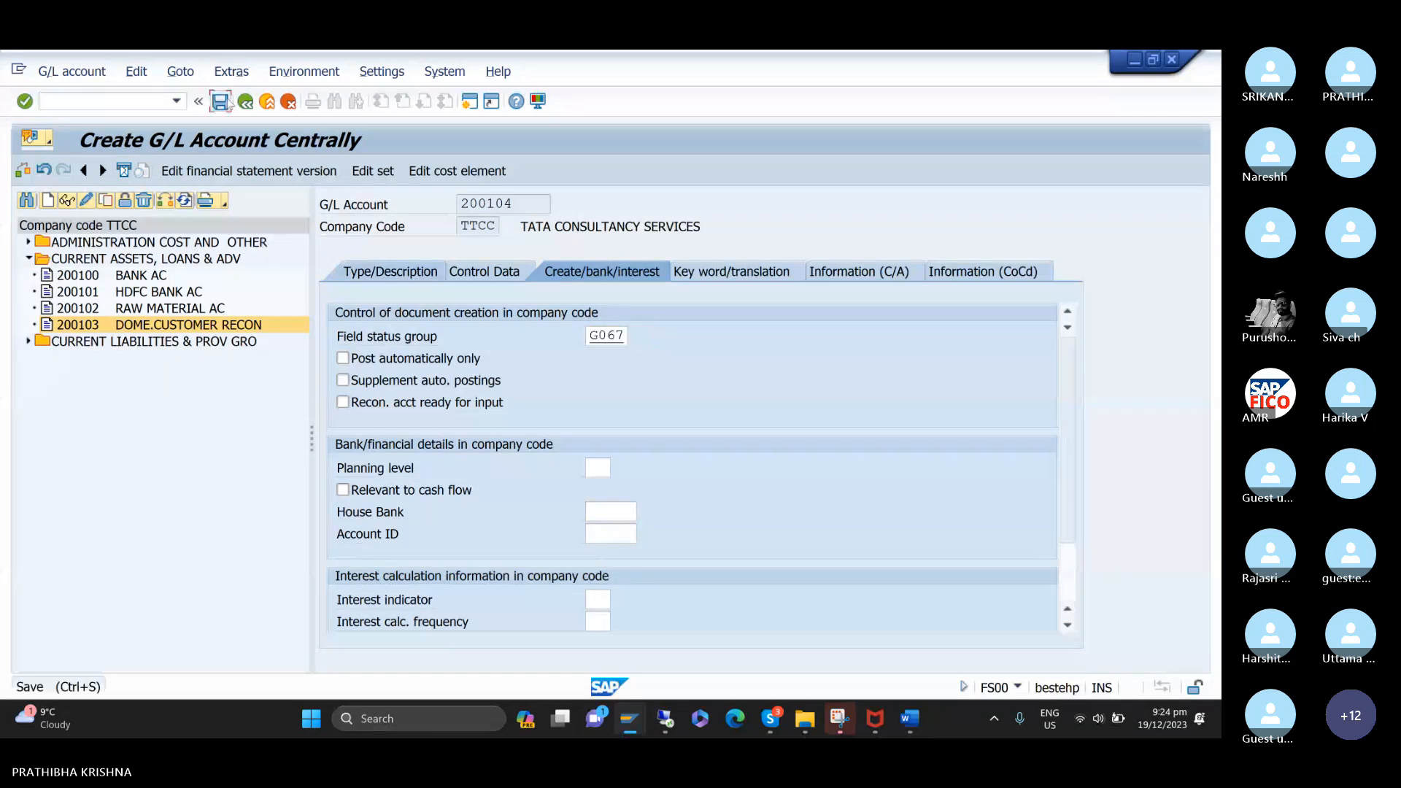
{"action": "left_click", "coordinate": [226, 103]}
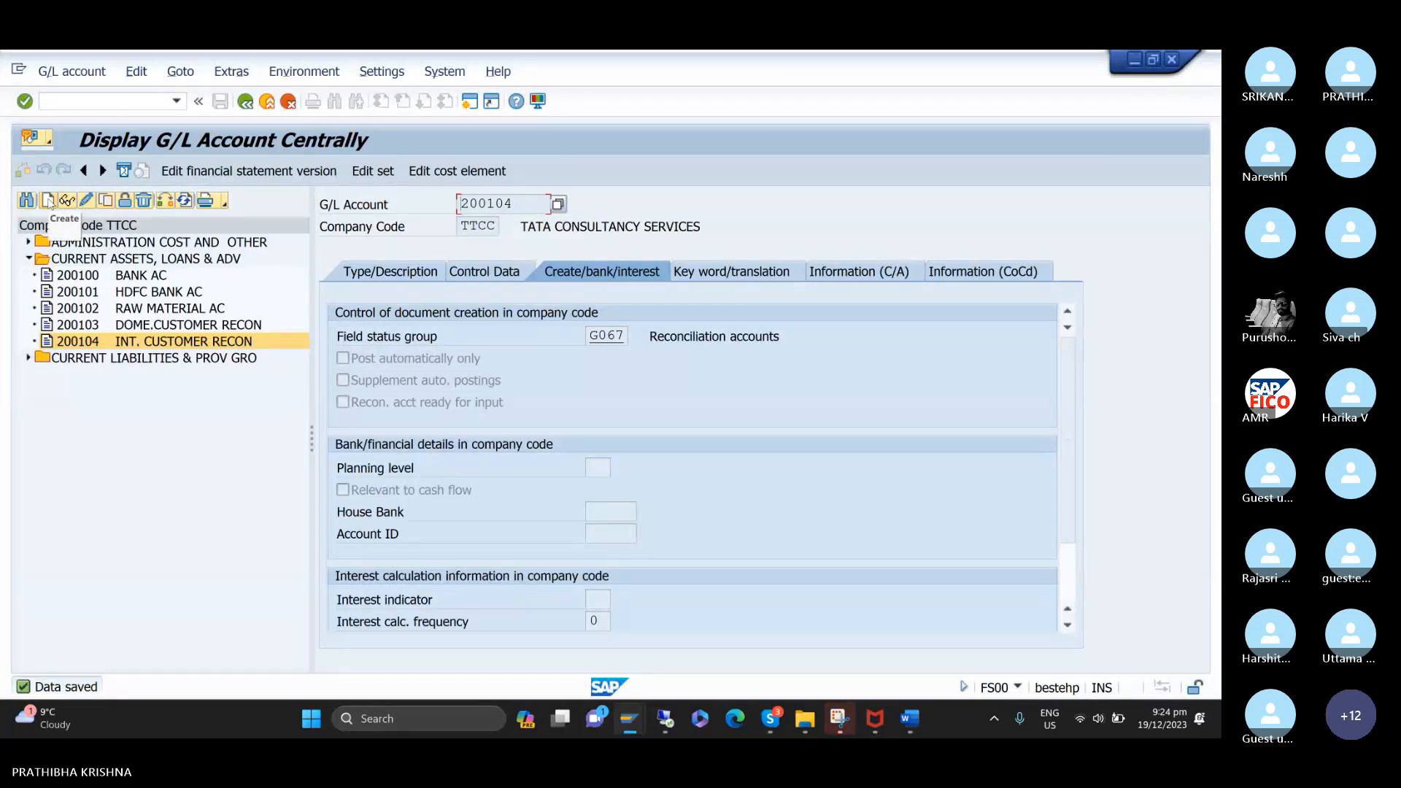
Start creating G/L account 200105 in company code TTCC.
{"action": "left_click", "coordinate": [48, 200]}
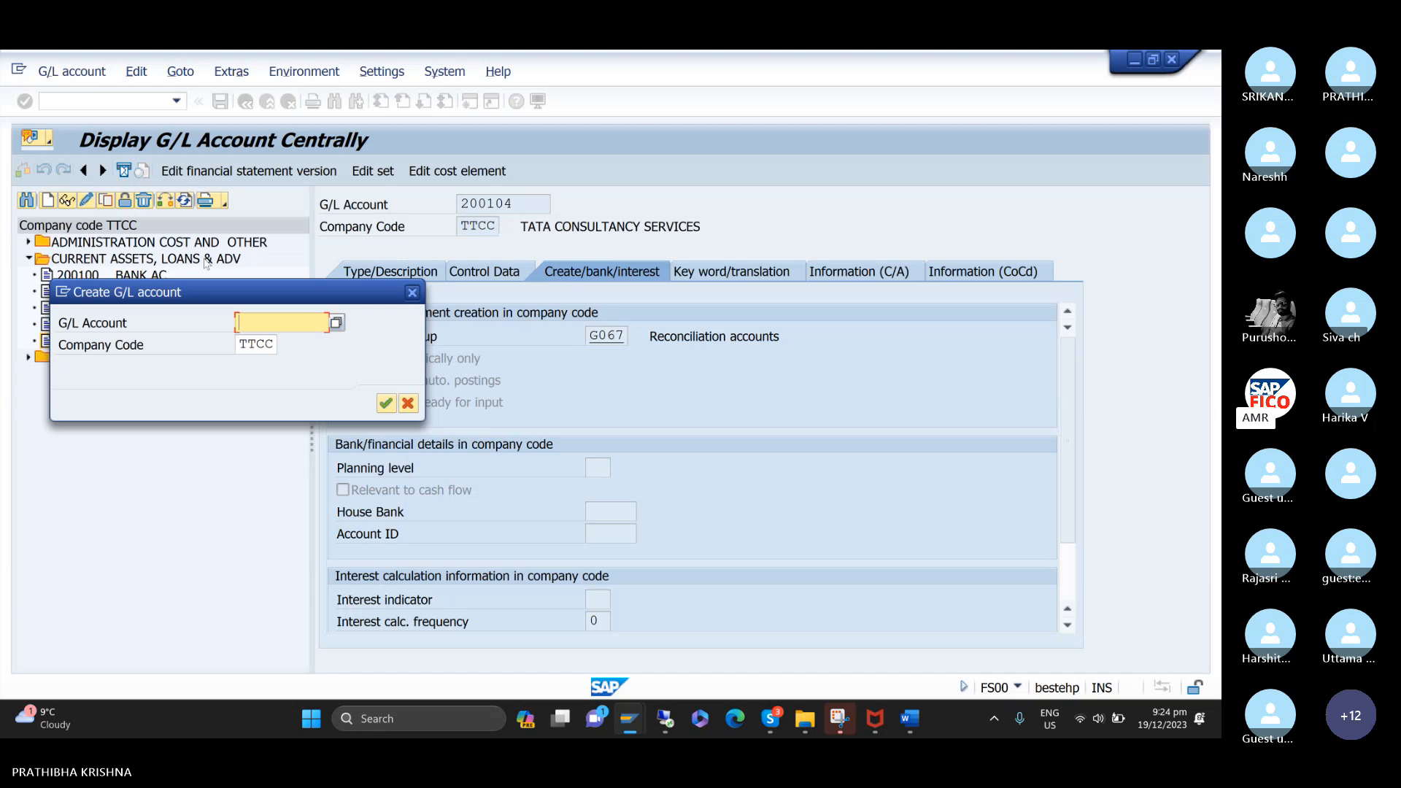
{"action": "mouse_move", "coordinate": [216, 287]}
{"action": "left_mouse_down"}
{"action": "mouse_move", "coordinate": [178, 374]}
{"action": "mouse_move", "coordinate": [170, 362]}
{"action": "left_mouse_up"}
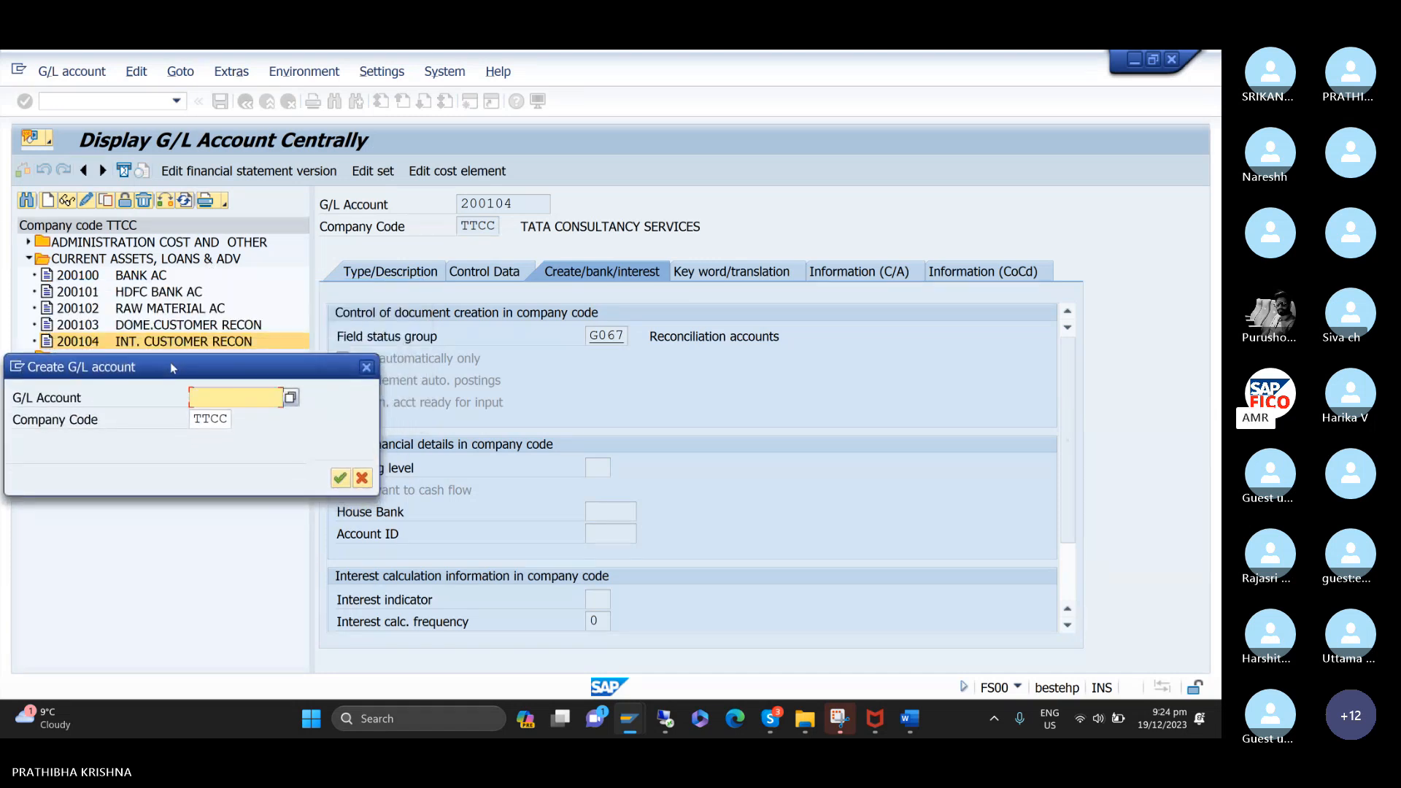
{"action": "type", "text": "3"}
{"action": "key", "text": "BackSpace"}
{"action": "type", "text": "2"}
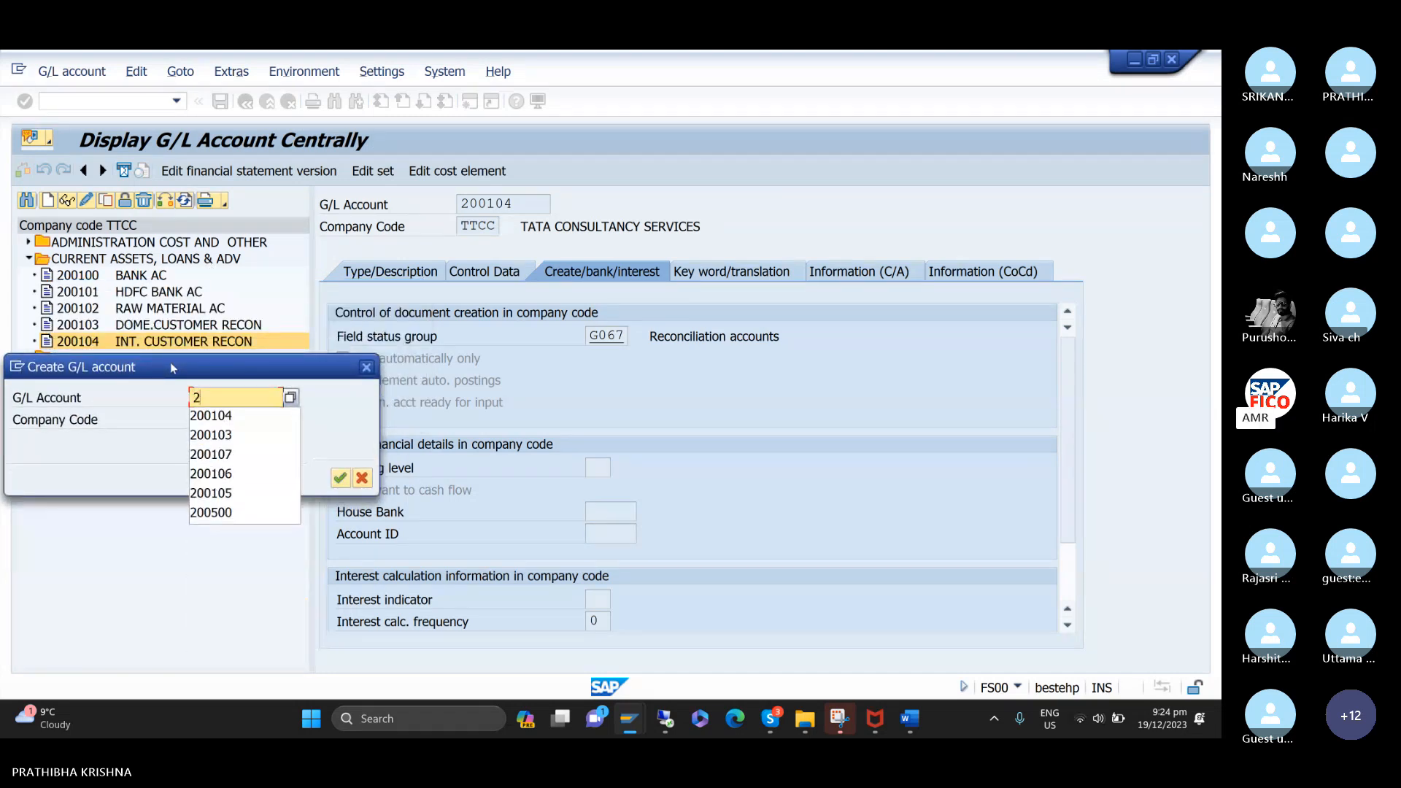
{"action": "type", "text": "00105"}
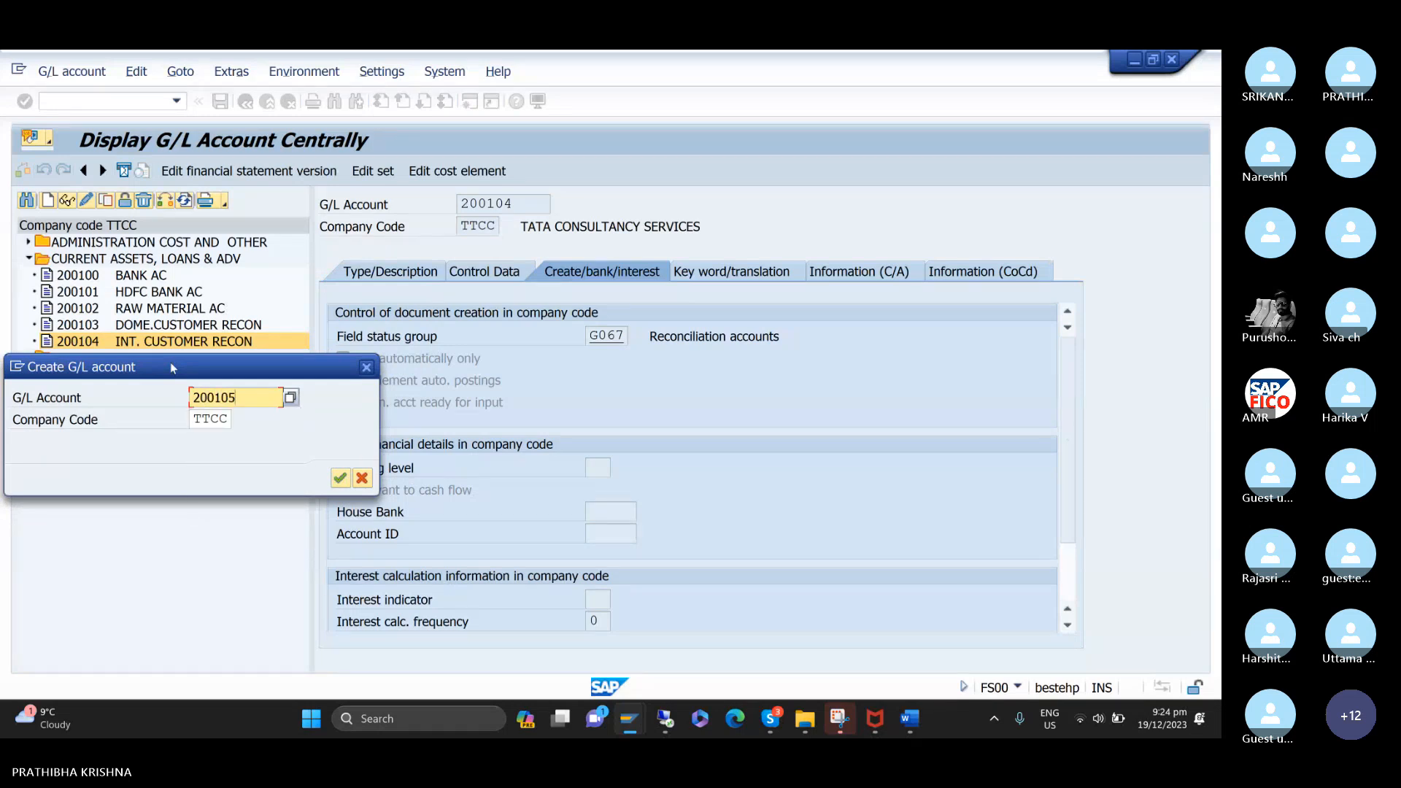
{"action": "key", "text": "Return"}
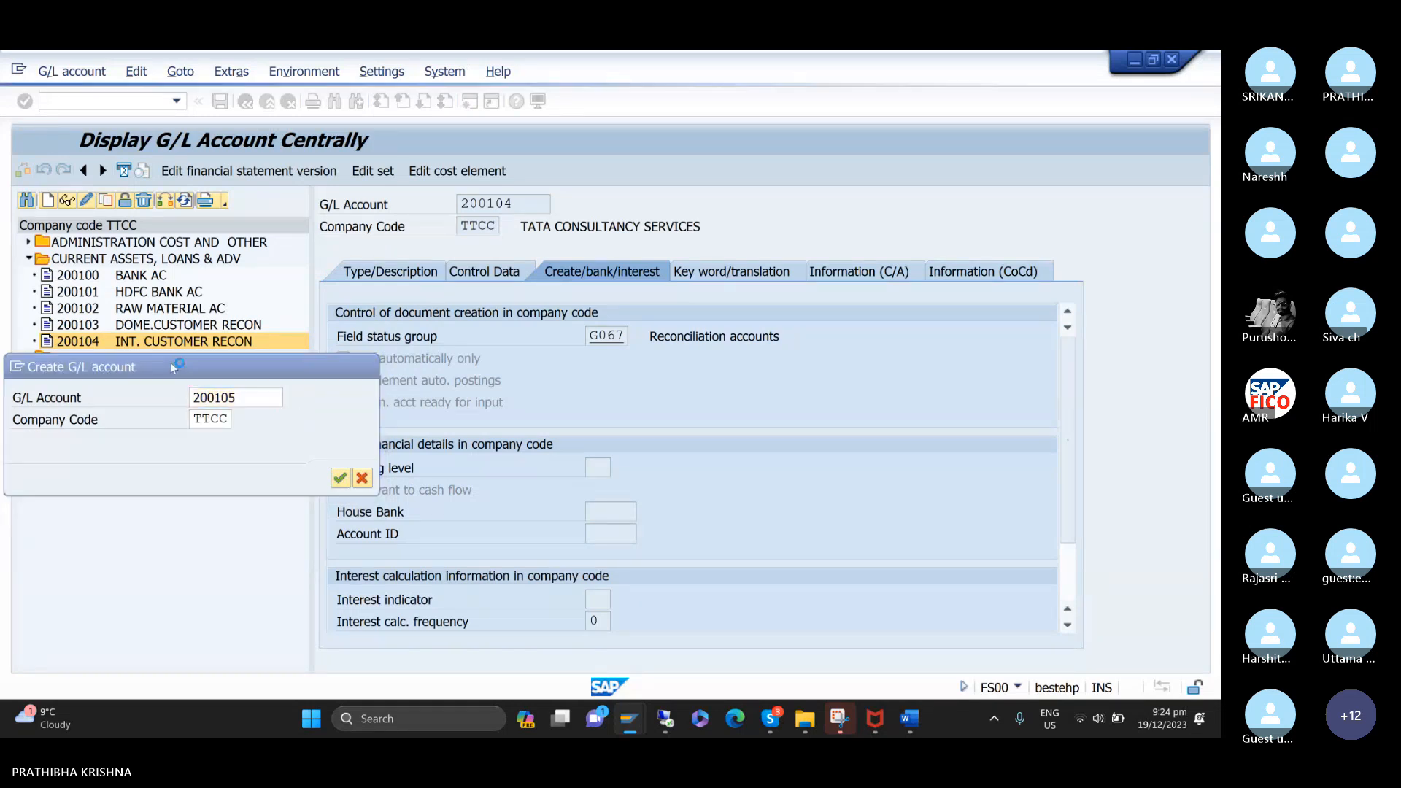
Assign account 200105 to account group CURRENT ASSETS, LOANS & ADV and make it a balance sheet account.
{"action": "left_click", "coordinate": [420, 275]}
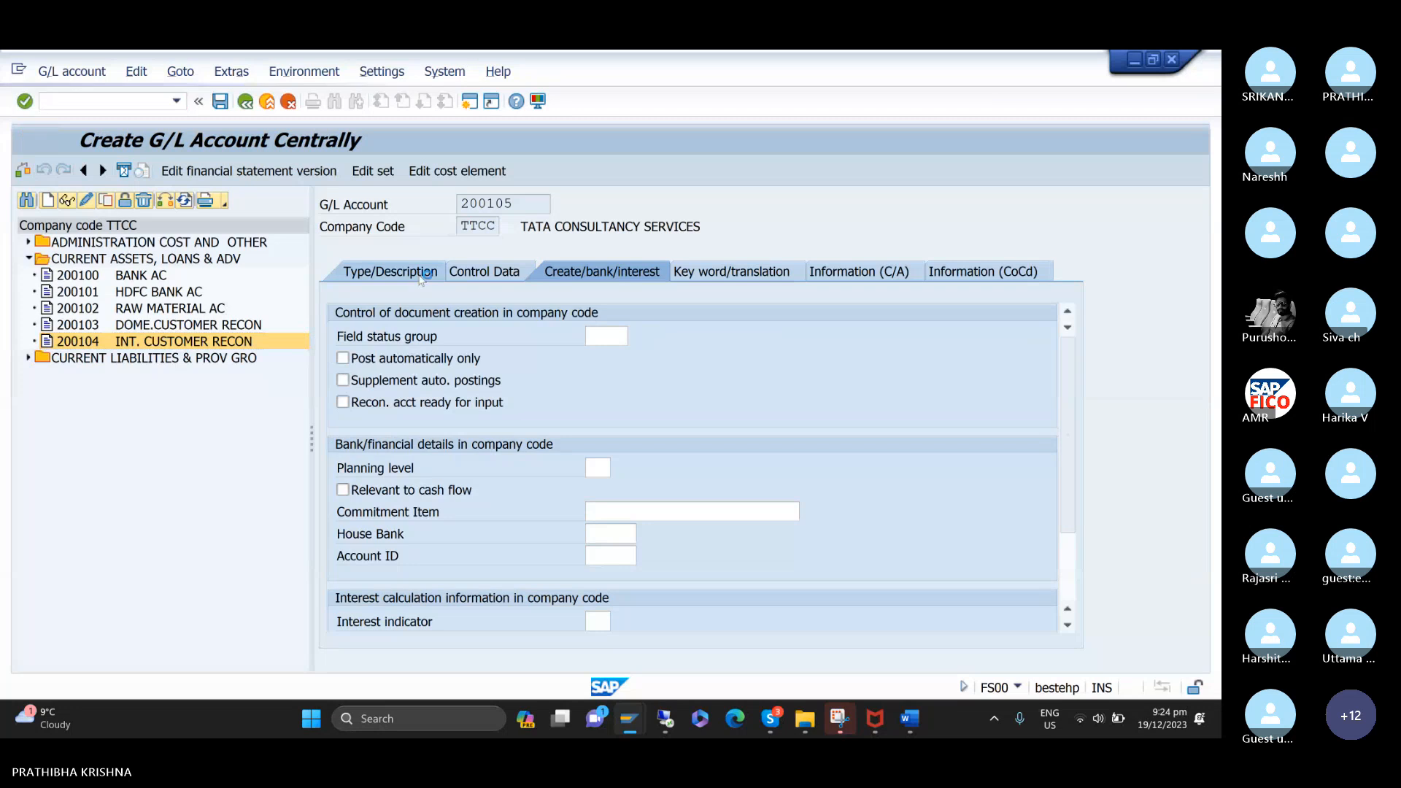
{"action": "left_click", "coordinate": [672, 336]}
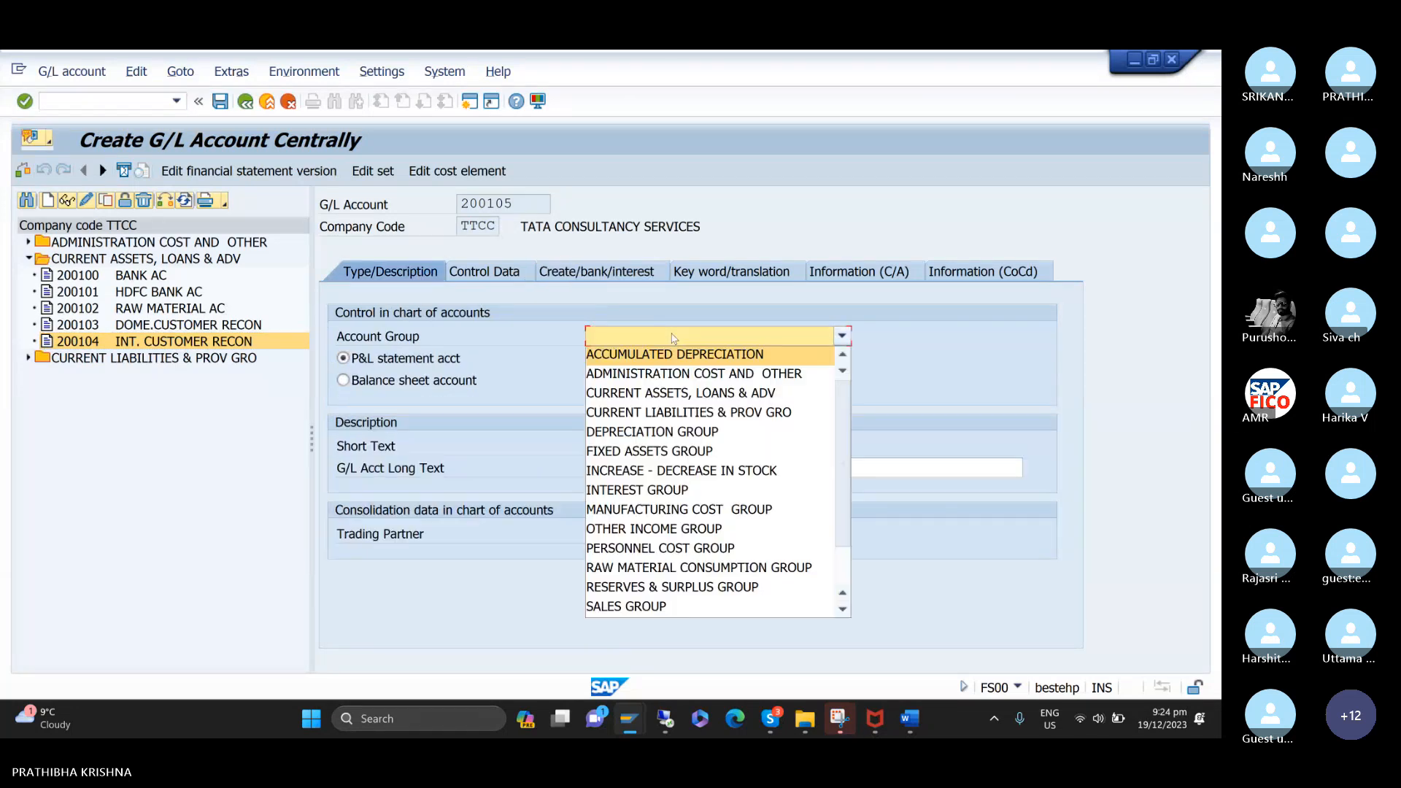
{"action": "left_click", "coordinate": [675, 392]}
{"action": "left_click", "coordinate": [343, 380]}
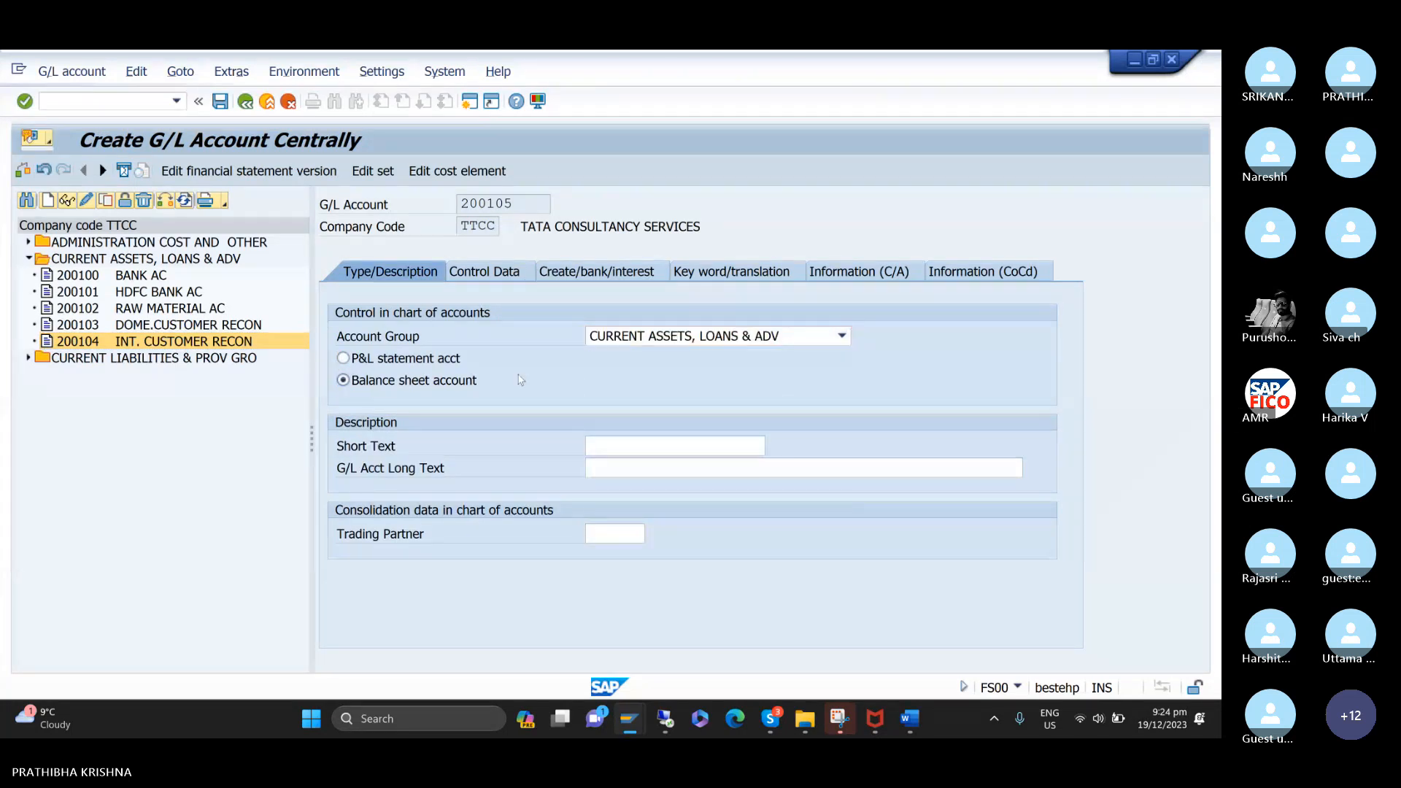
Give the account the short text OT CUSTOMER RECON AC and the long text ONE TIME CUSTOMER RECONCILIATION ACCOUNT.
{"action": "left_click", "coordinate": [617, 447]}
{"action": "type", "text": "O"}
{"action": "key", "text": "Down"}
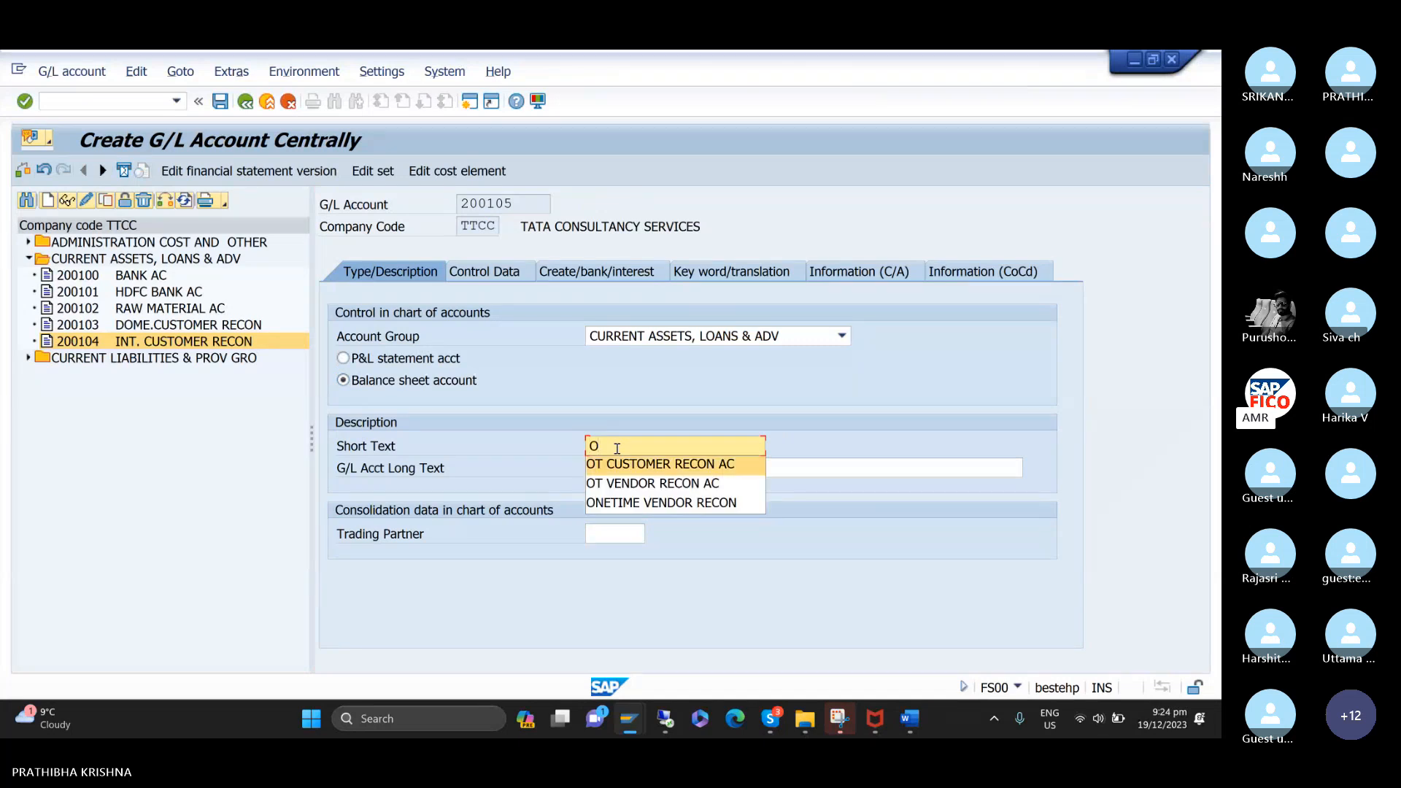
{"action": "key", "text": "Return"}
{"action": "left_click", "coordinate": [624, 474]}
{"action": "type", "text": "O"}
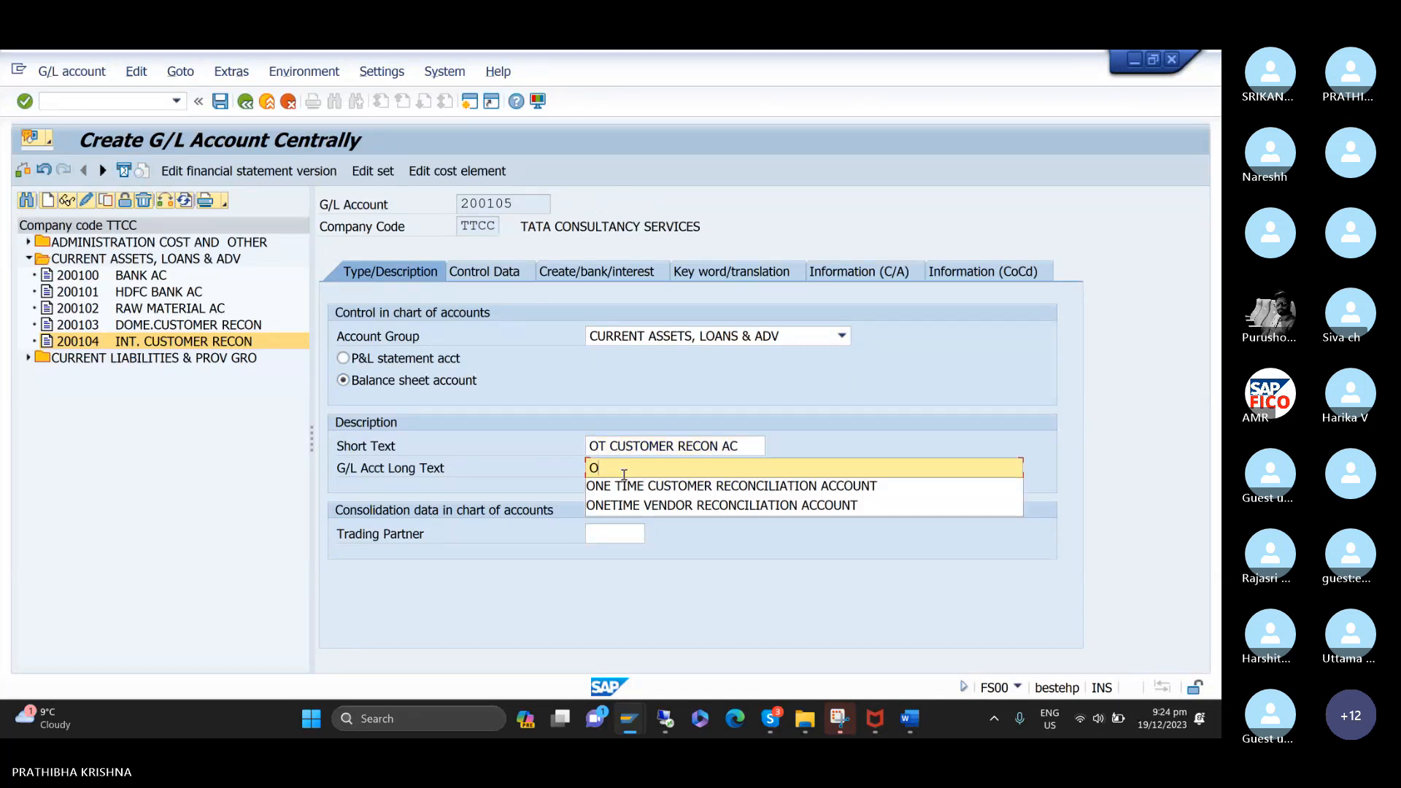
{"action": "key", "text": "Down"}
{"action": "key", "text": "Return"}
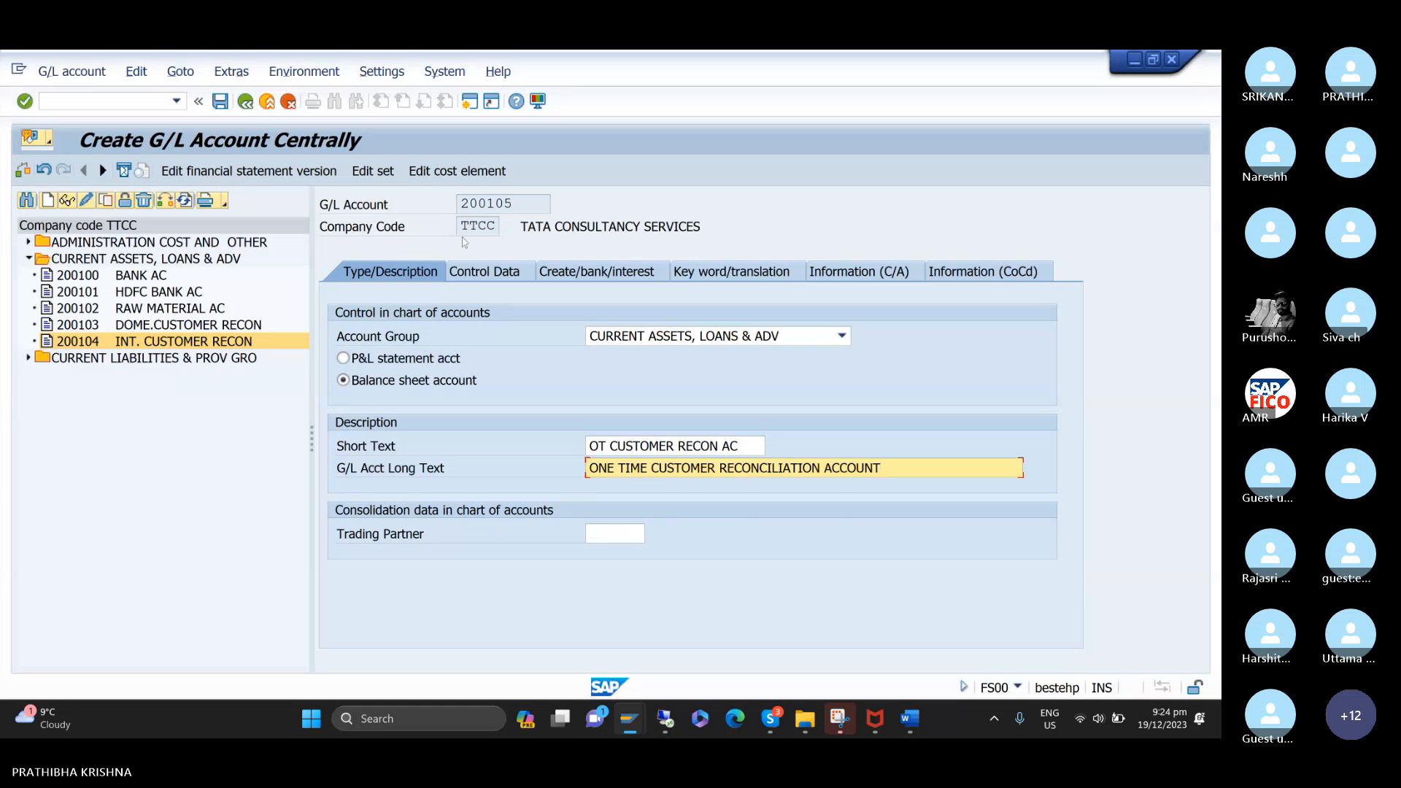
Set the reconciliation account type of account 200105 to Customers in its control data.
{"action": "left_click", "coordinate": [508, 274]}
{"action": "left_click", "coordinate": [797, 452]}
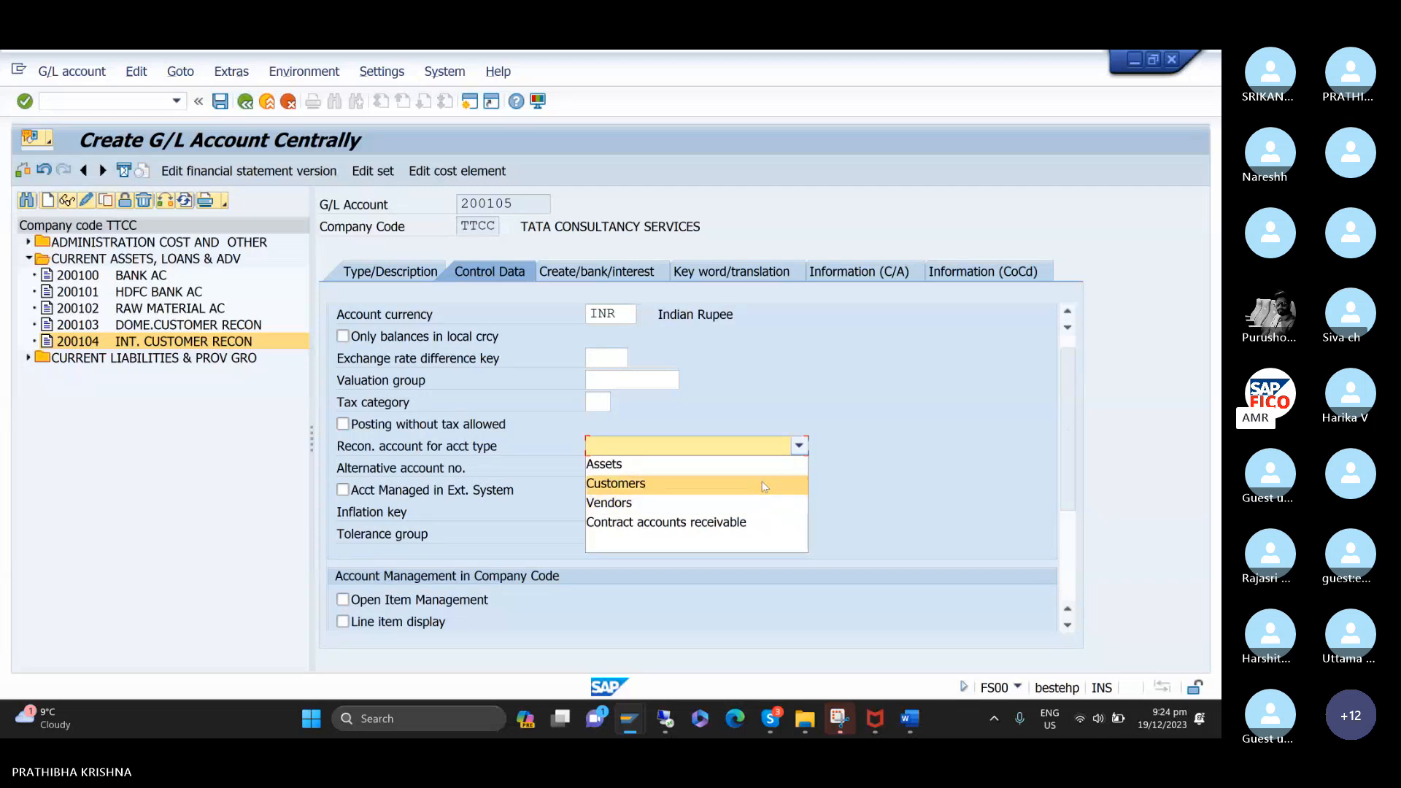
{"action": "left_click", "coordinate": [764, 485]}
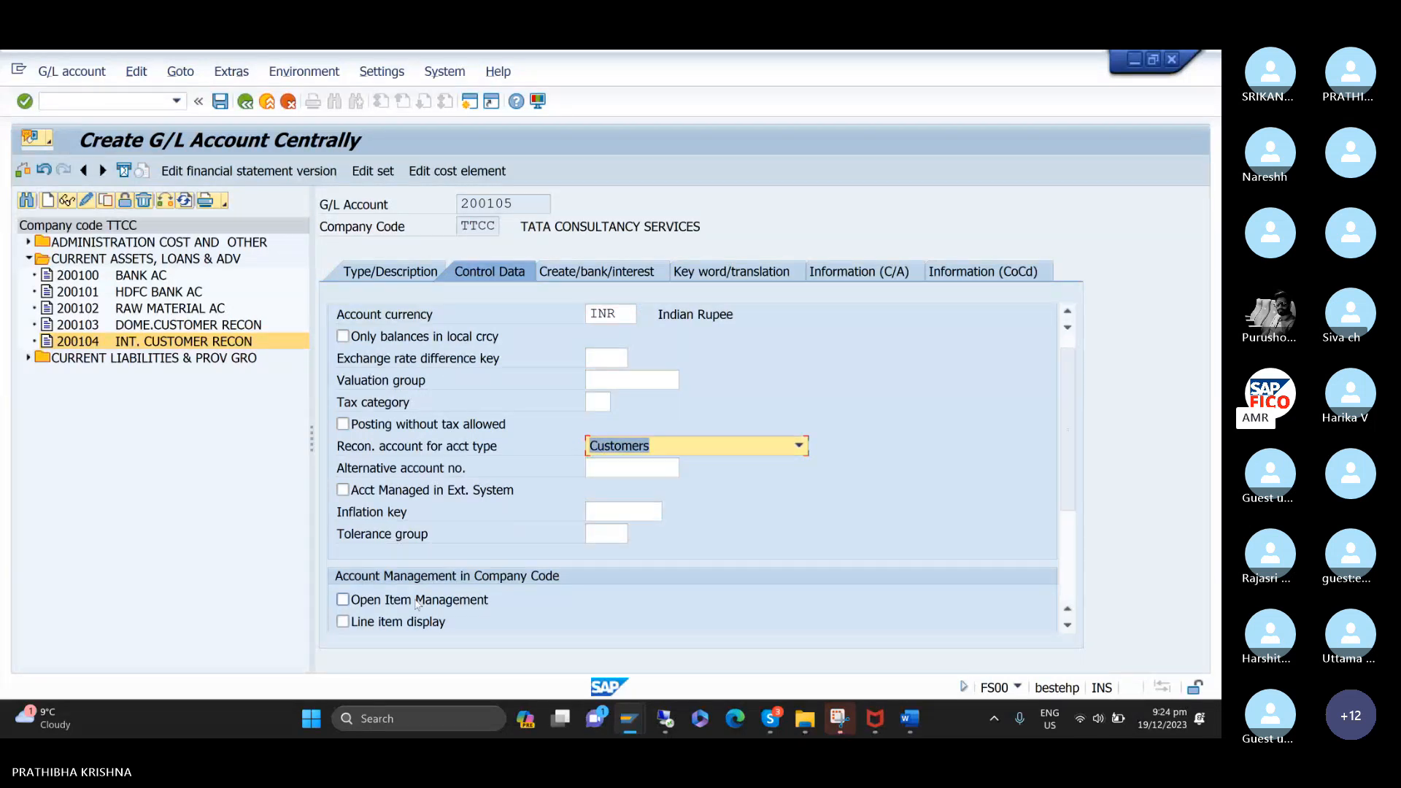
Enable line item display for account 200105 and set its sort key to 001.
{"action": "left_click", "coordinate": [420, 626]}
{"action": "scroll", "coordinate": [616, 619], "scroll_direction": "down", "scroll_amount": 3}
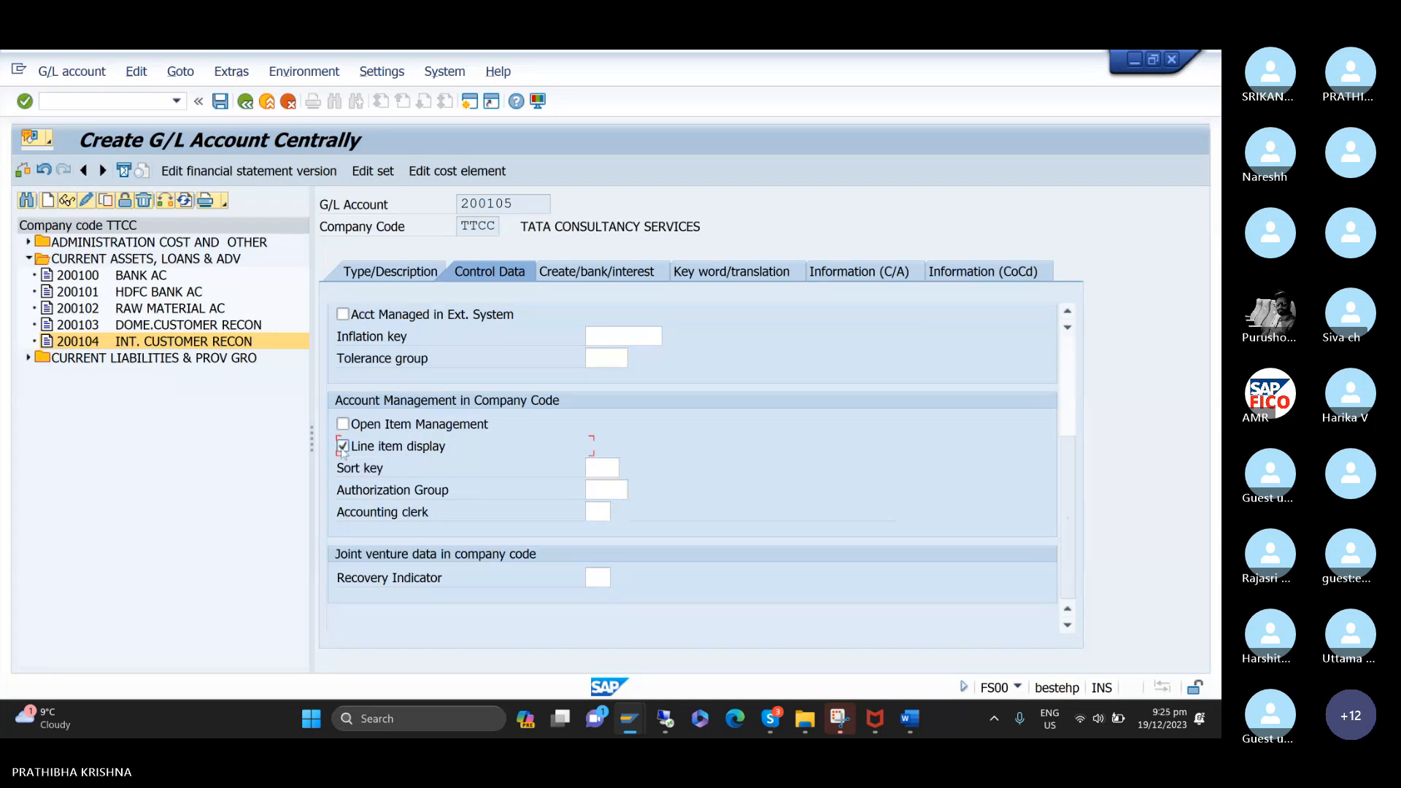
{"action": "left_click", "coordinate": [602, 468]}
{"action": "type", "text": "00"}
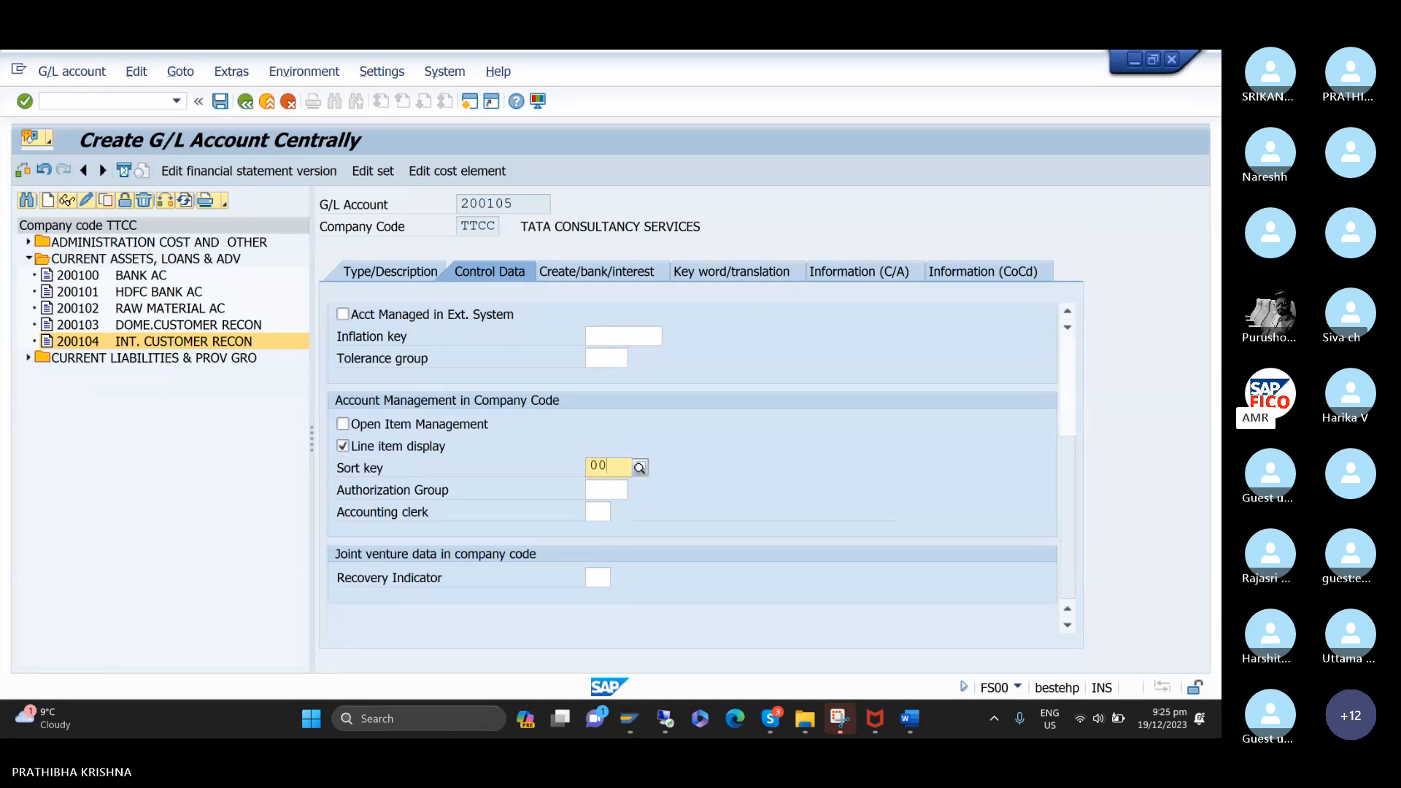
{"action": "type", "text": "1"}
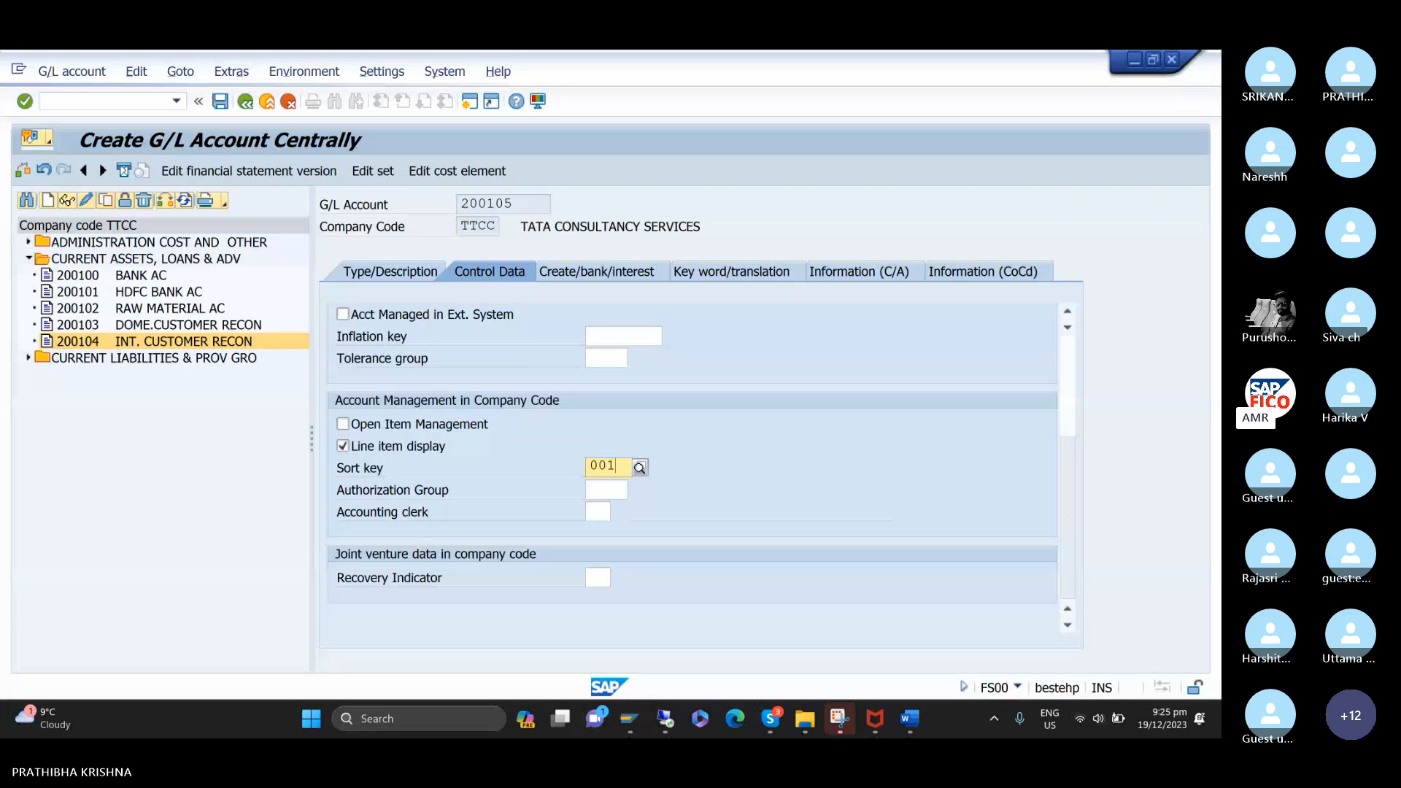
Assign field status group G067 to account 200105 and save the account.
{"action": "left_click", "coordinate": [611, 270]}
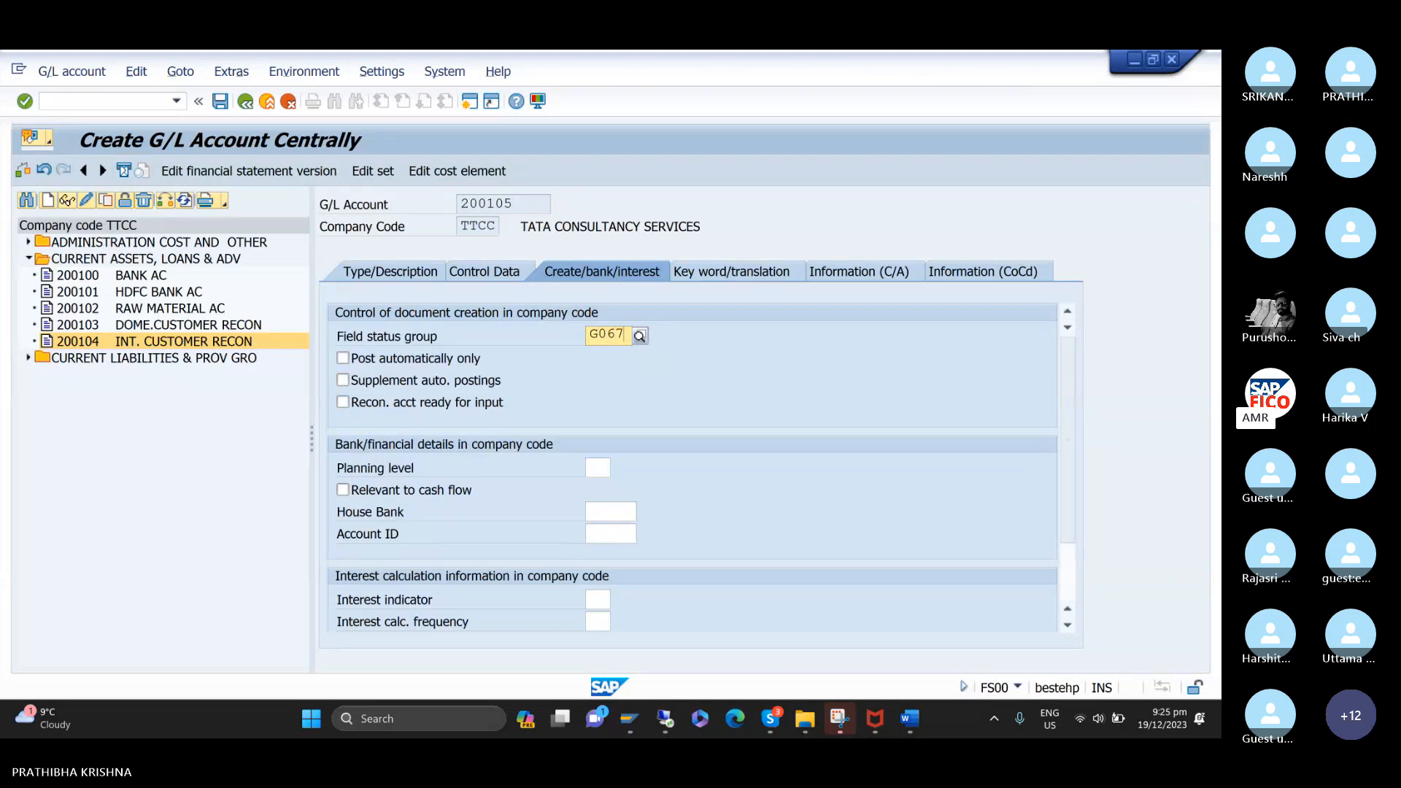
{"action": "key", "text": "Return"}
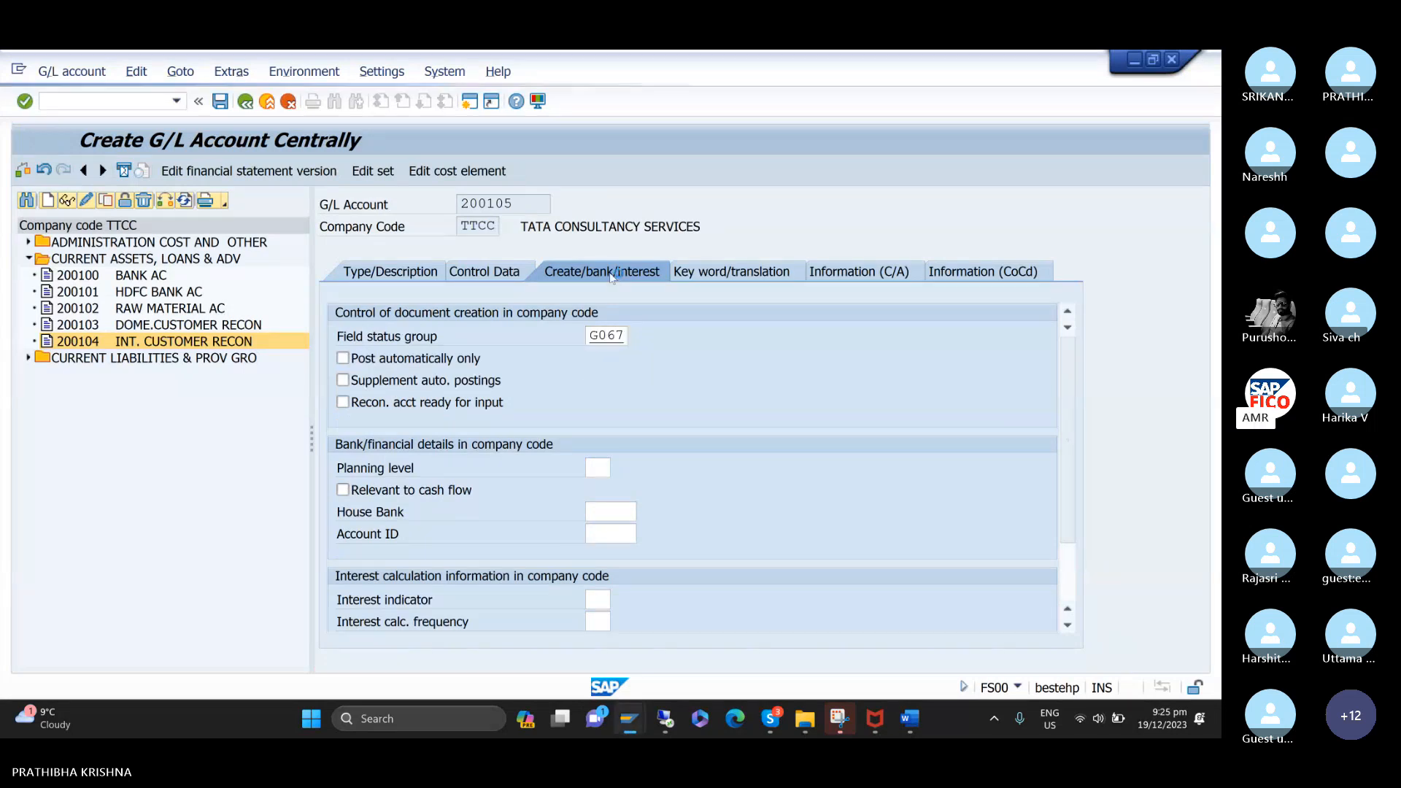
{"action": "left_click", "coordinate": [221, 101]}
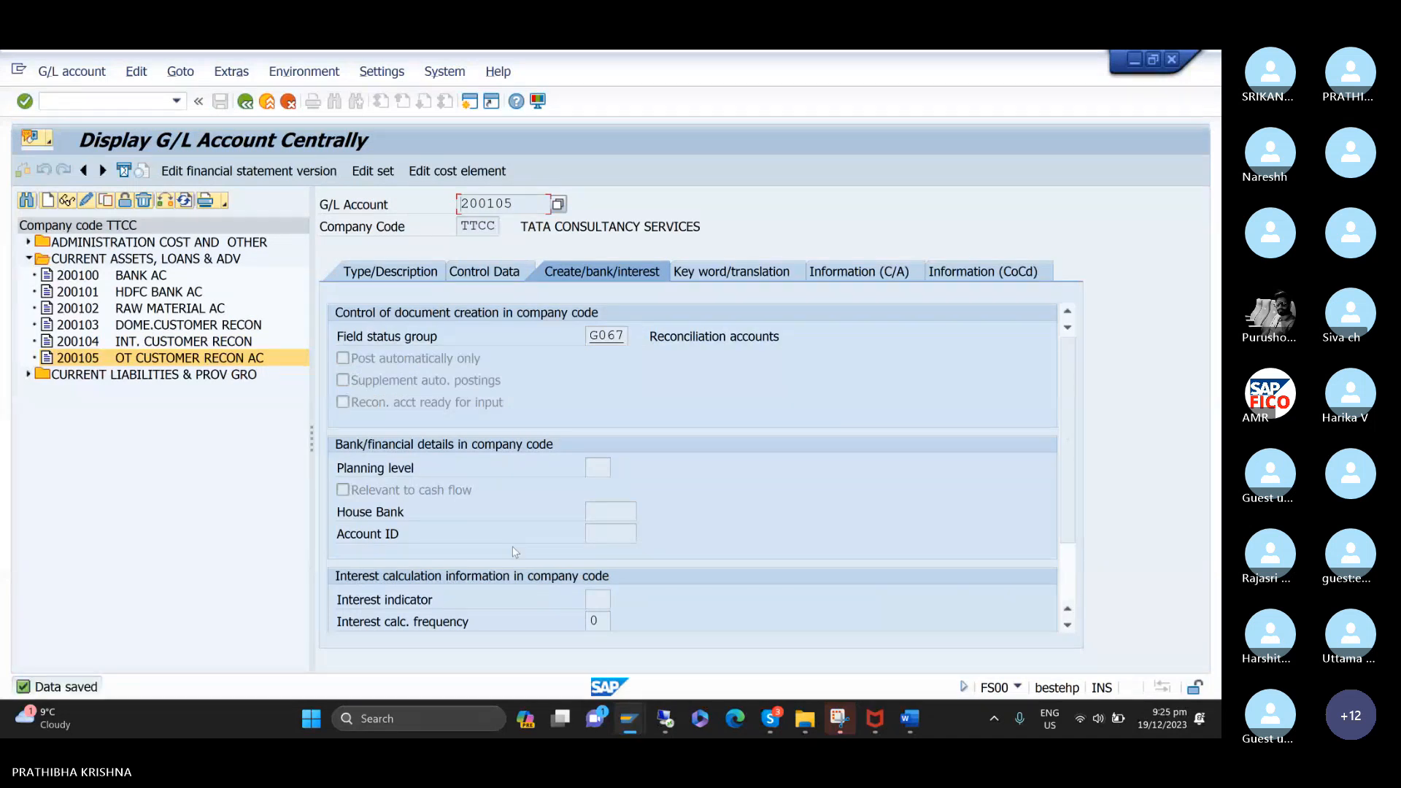
Switch to the ACCOUNTS RECEIVABLE notes in Word and select the heading CREATE CUSTOMER MASTER DATA : XD01 to review the task after the reconciliation accounts.
{"action": "mouse_move", "coordinate": [919, 733]}
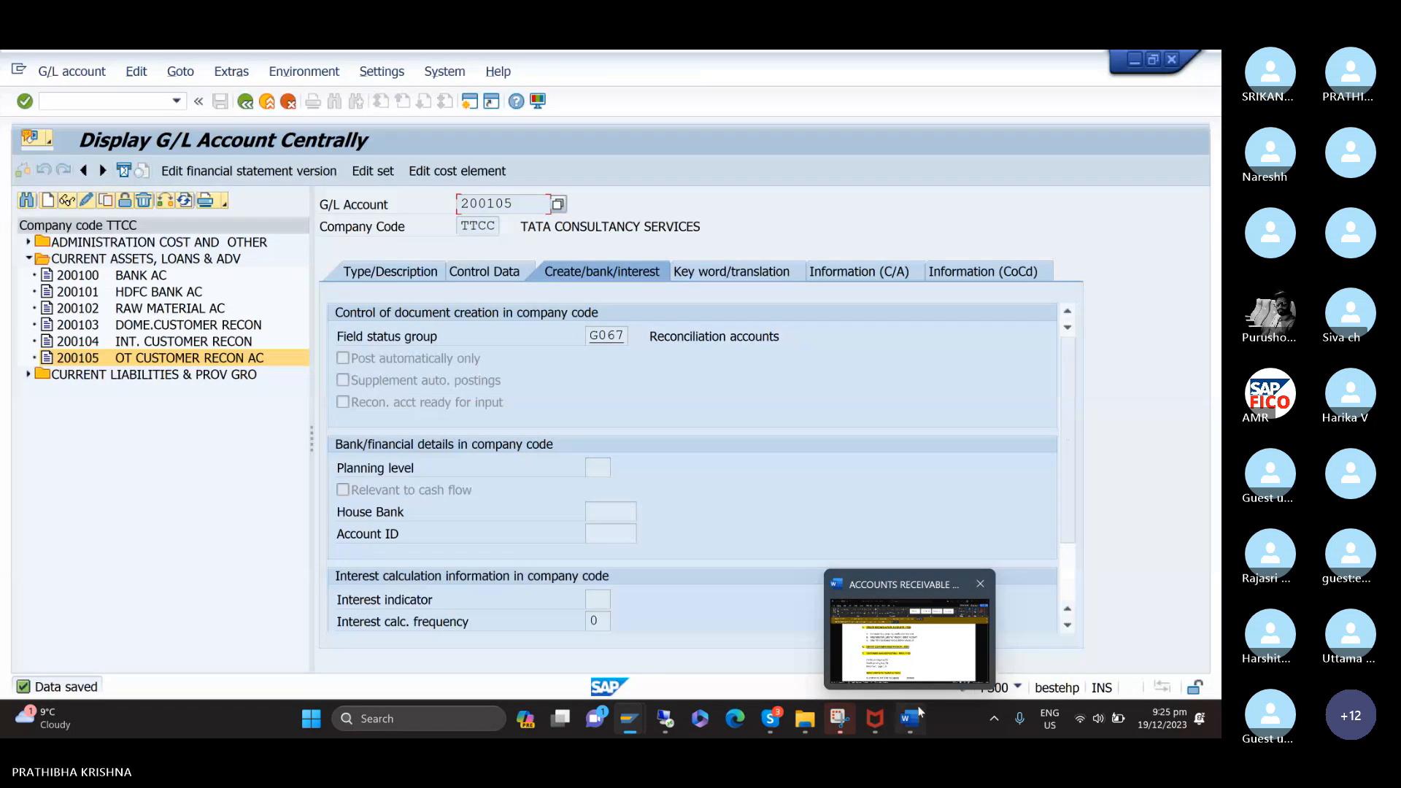
{"action": "left_click", "coordinate": [918, 658]}
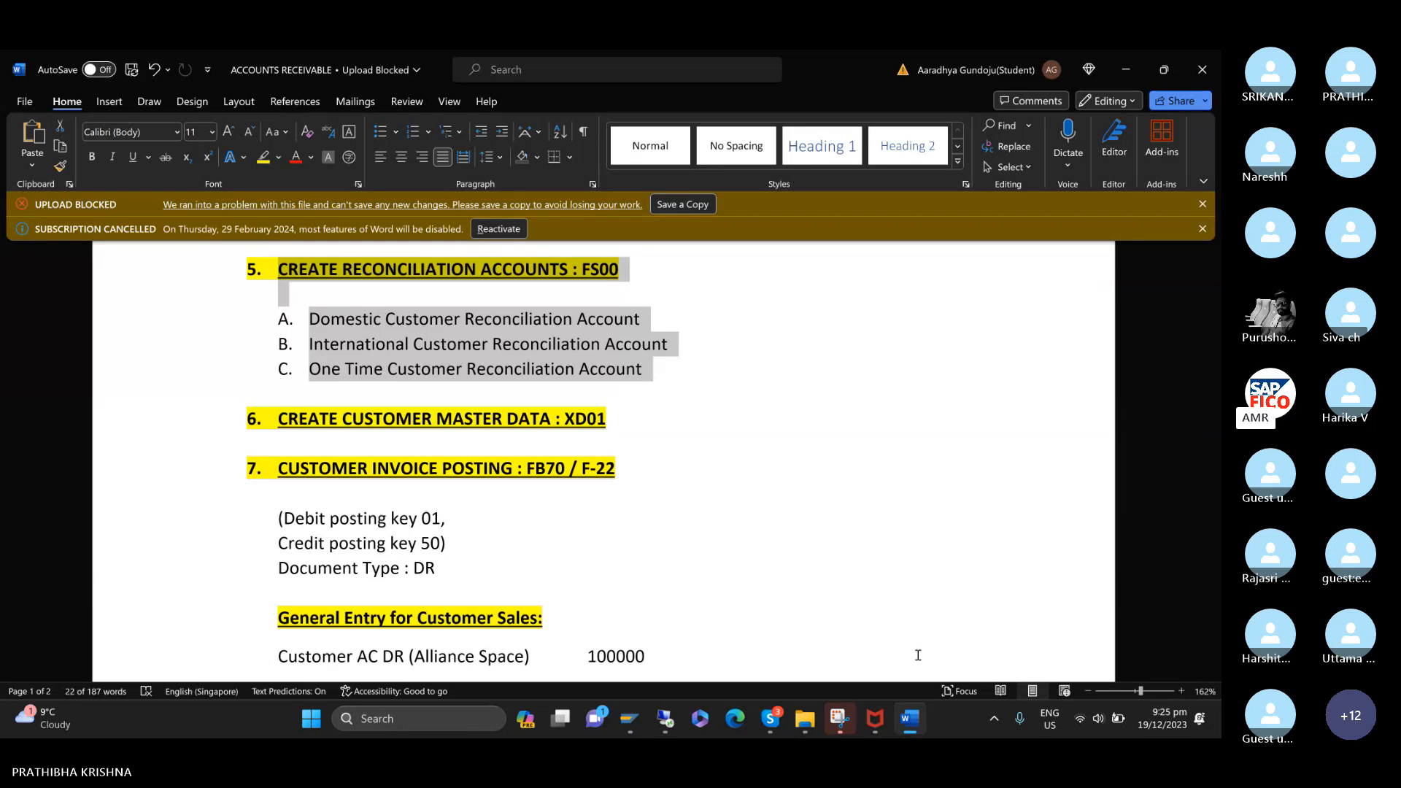
{"action": "scroll", "coordinate": [918, 656], "scroll_direction": "down", "scroll_amount": 3}
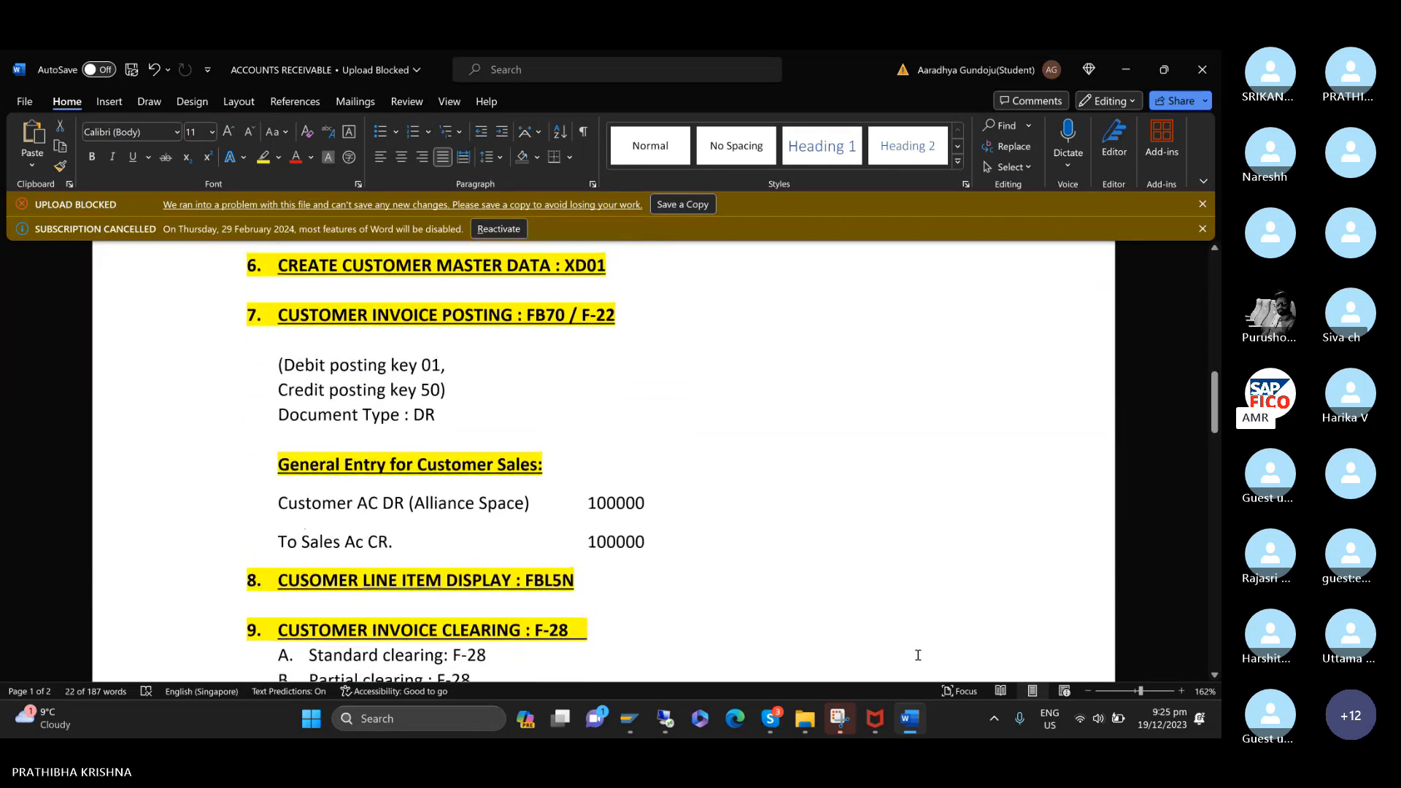
{"action": "left_click_drag", "start_coordinate": [278, 265], "coordinate": [353, 266]}
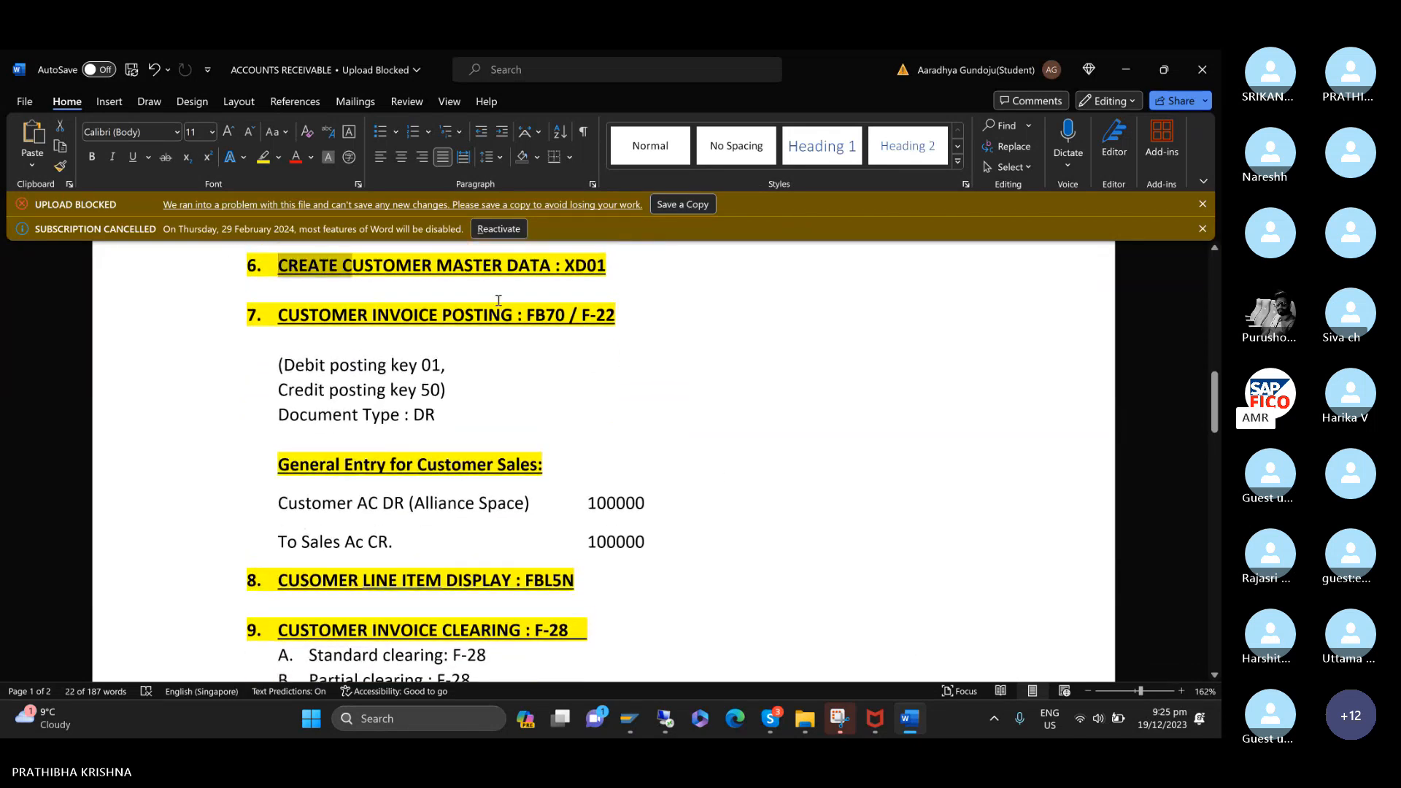
{"action": "left_click_drag", "start_coordinate": [498, 300], "coordinate": [624, 300]}
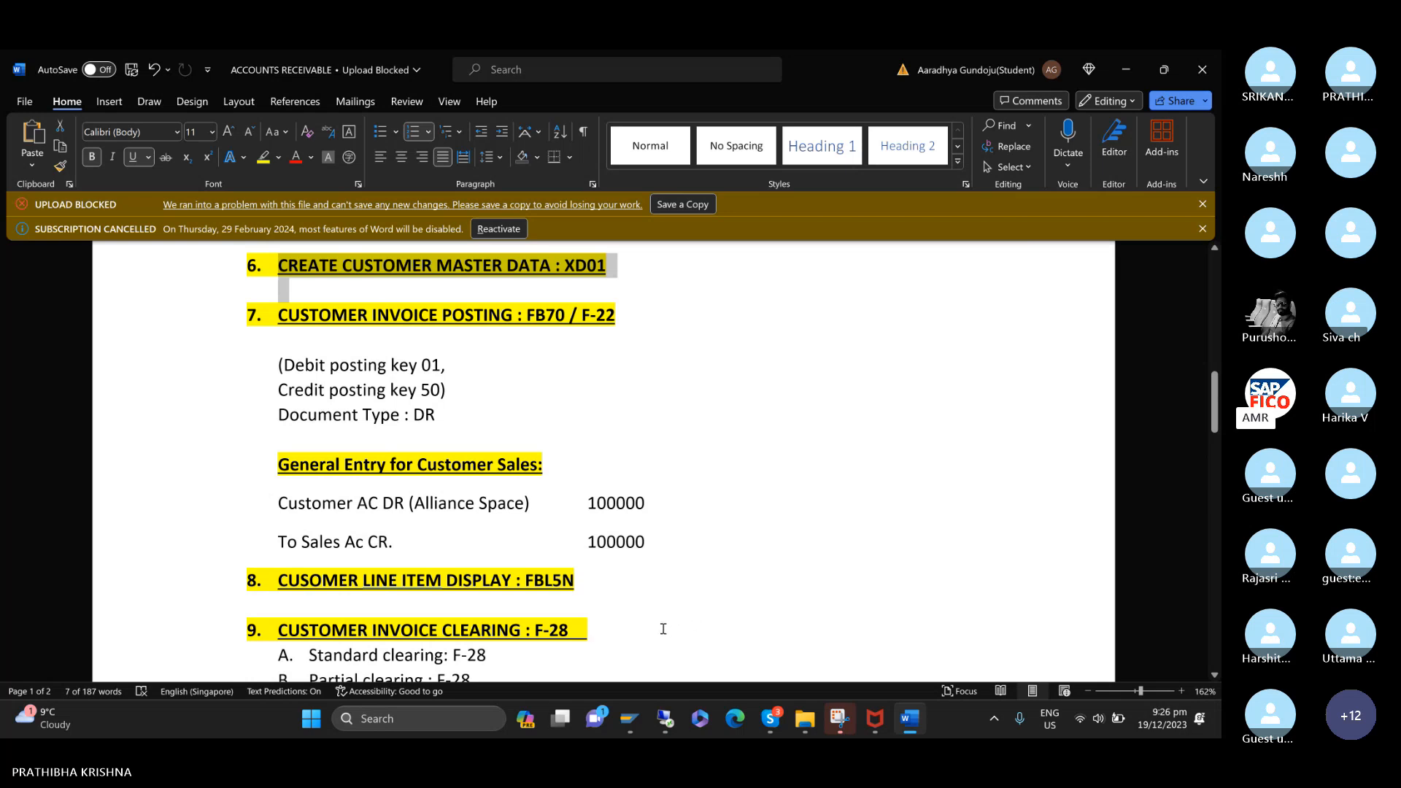
Switch back to SAP and start transaction XD01 to create a customer.
{"action": "mouse_move", "coordinate": [629, 717]}
{"action": "left_click", "coordinate": [665, 588]}
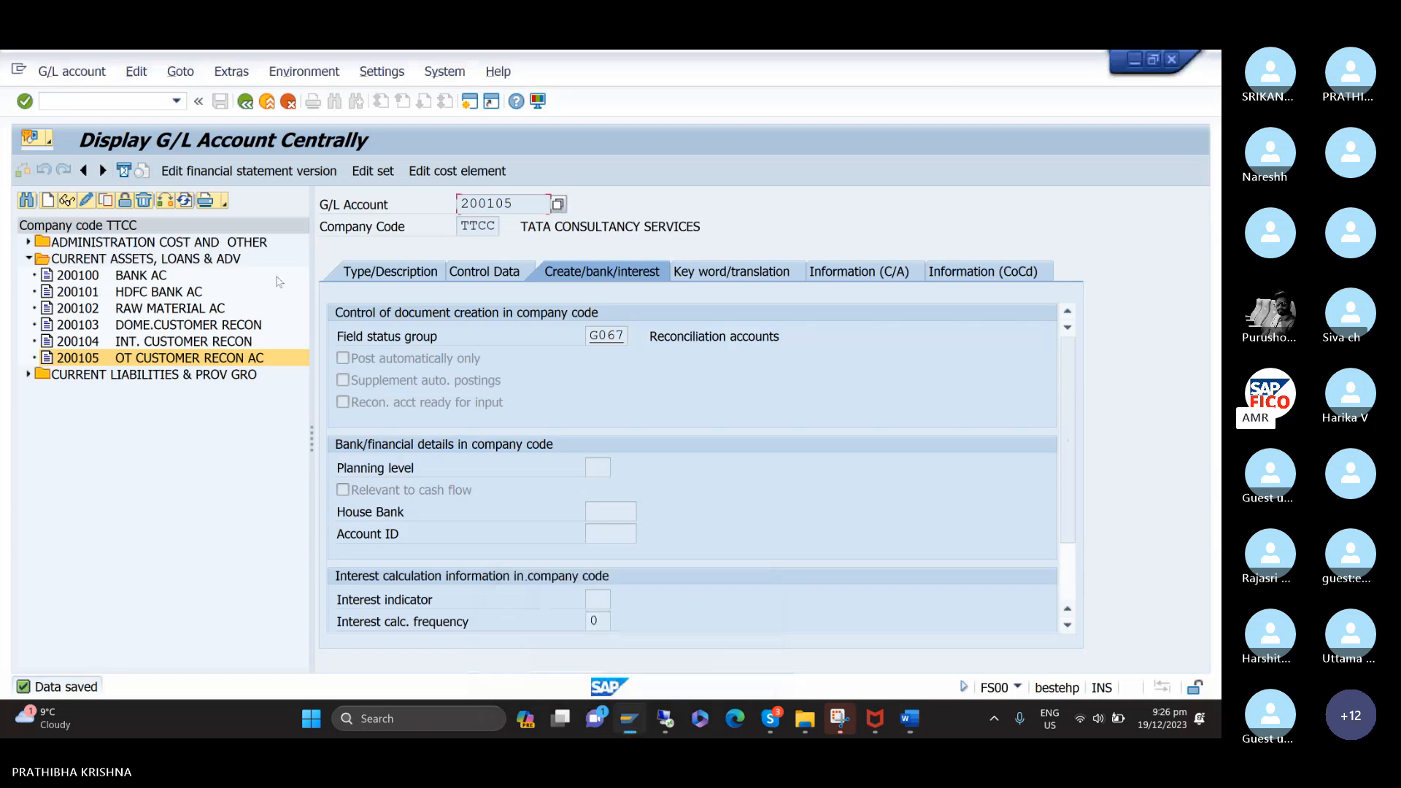
{"action": "left_click", "coordinate": [120, 102]}
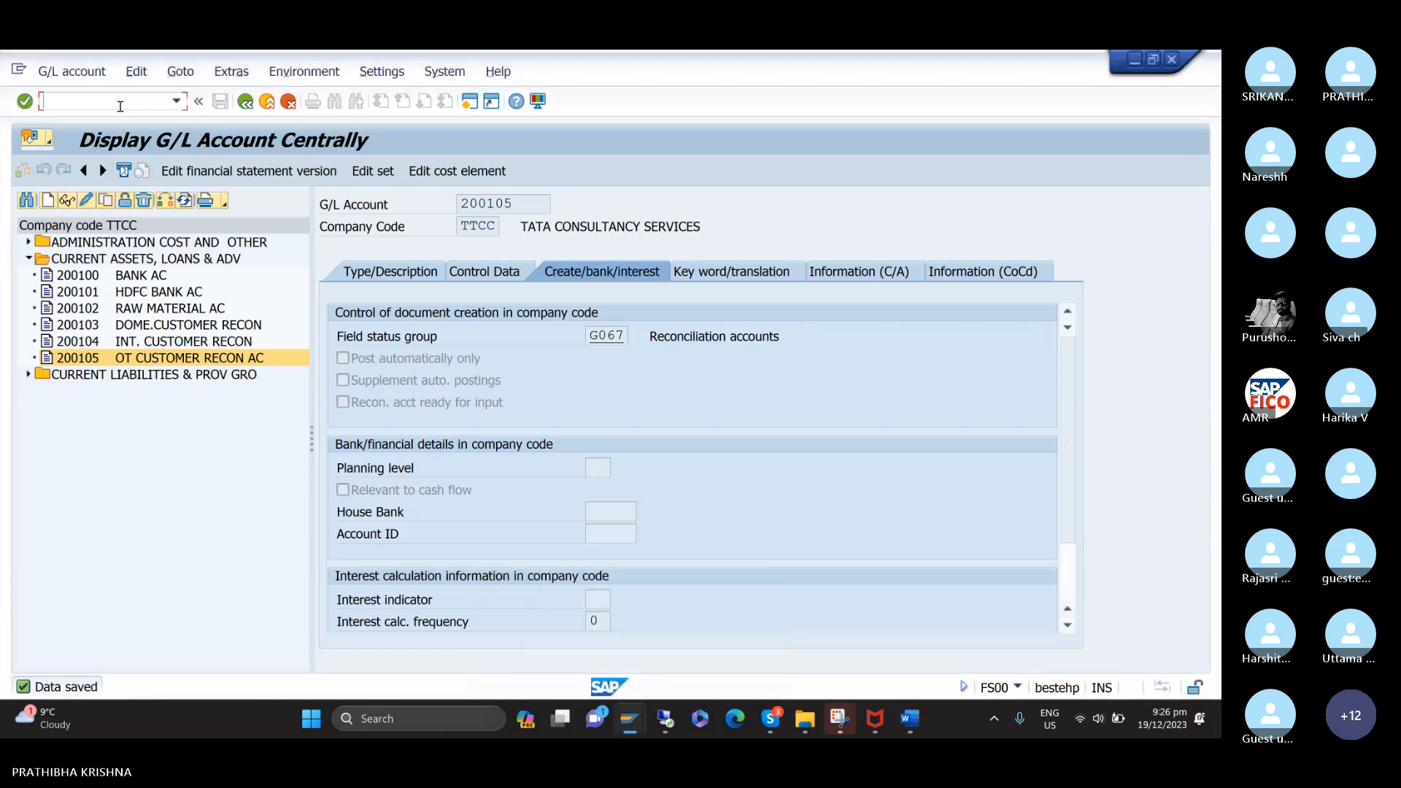
{"action": "type", "text": "/NXD01"}
{"action": "key", "text": "Return"}
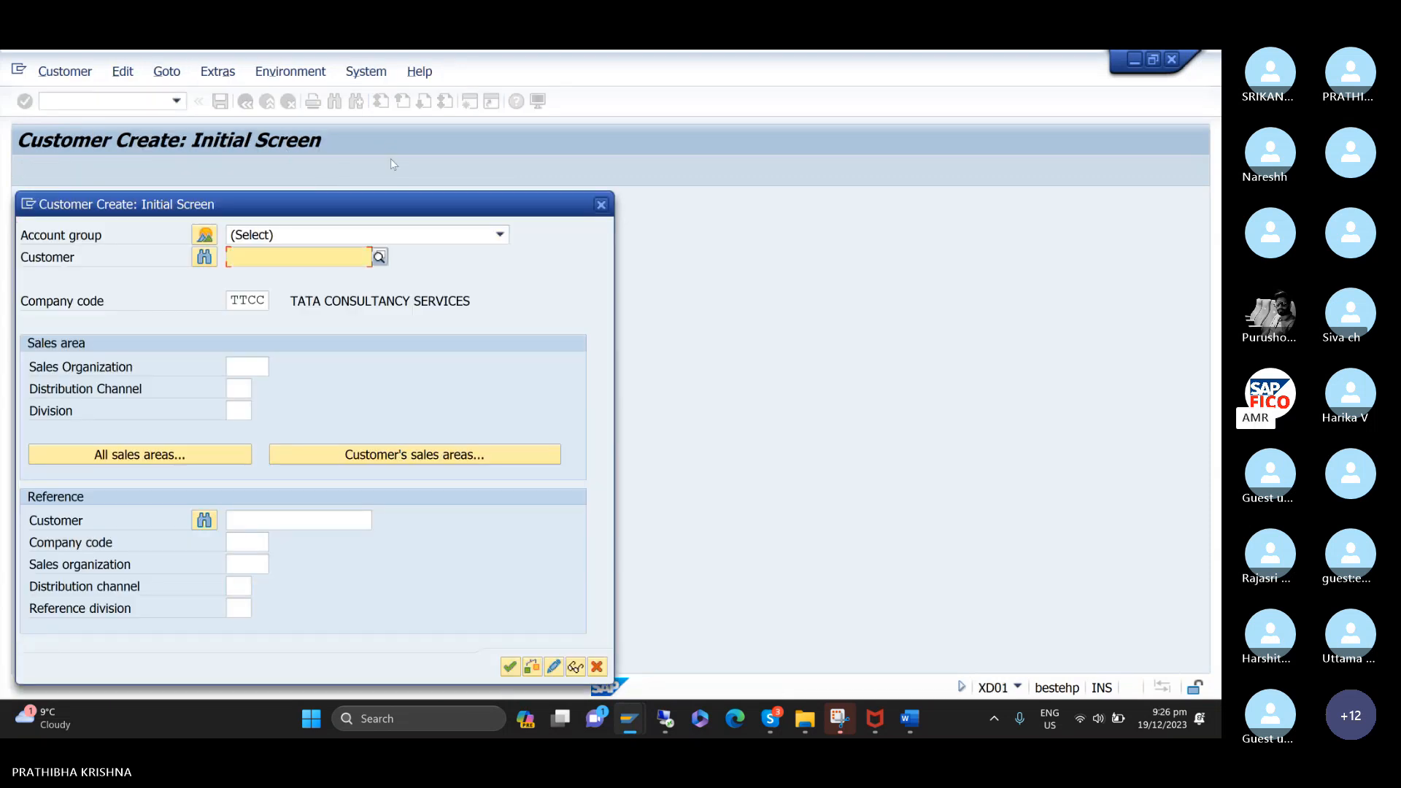
Choose account group TTCC-DOMESTIC CUSTOMER GROUP for the new customer in company code TTCC and continue to the general data.
{"action": "left_click_drag", "start_coordinate": [385, 209], "coordinate": [379, 141]}
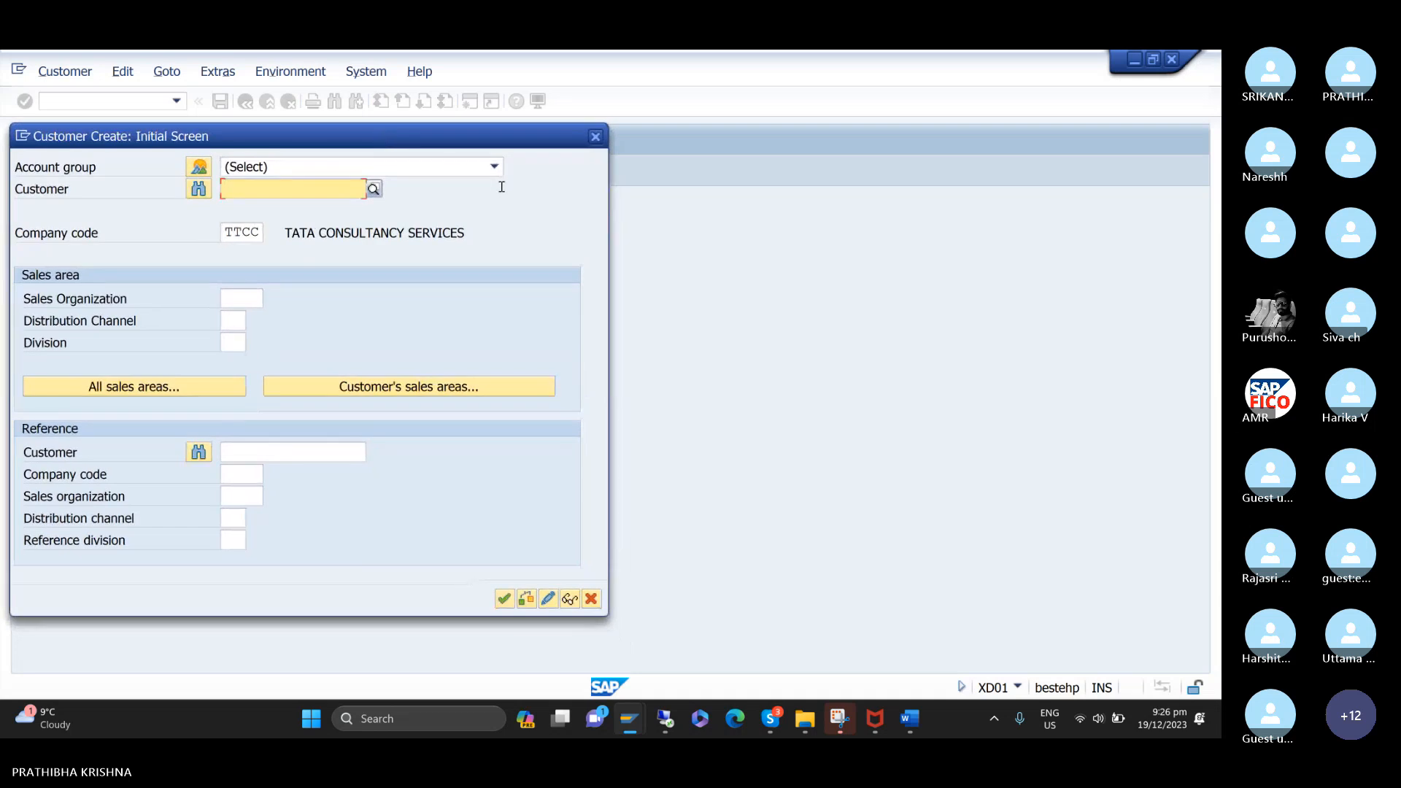
{"action": "left_click", "coordinate": [495, 167]}
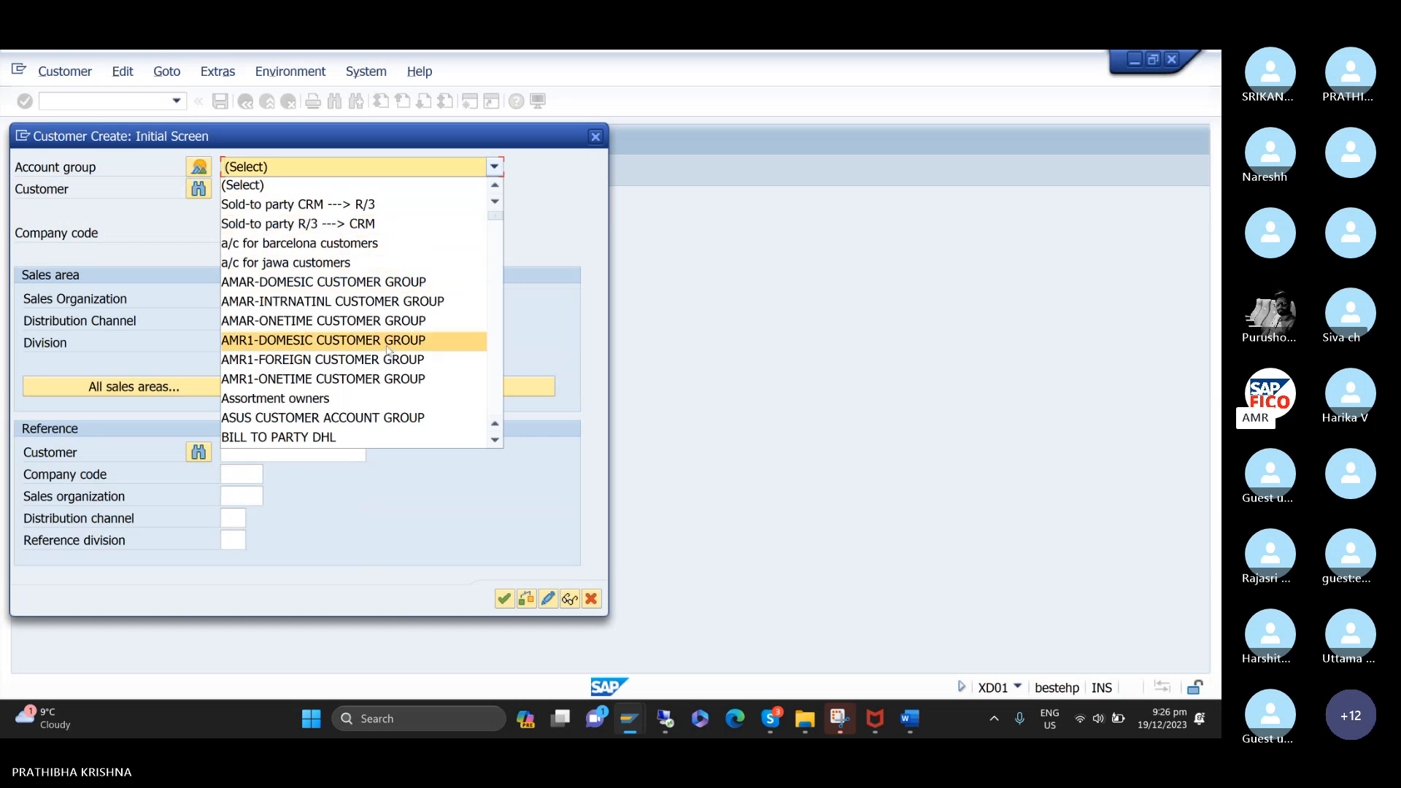
{"action": "scroll", "coordinate": [387, 351], "scroll_direction": "down", "scroll_amount": 10}
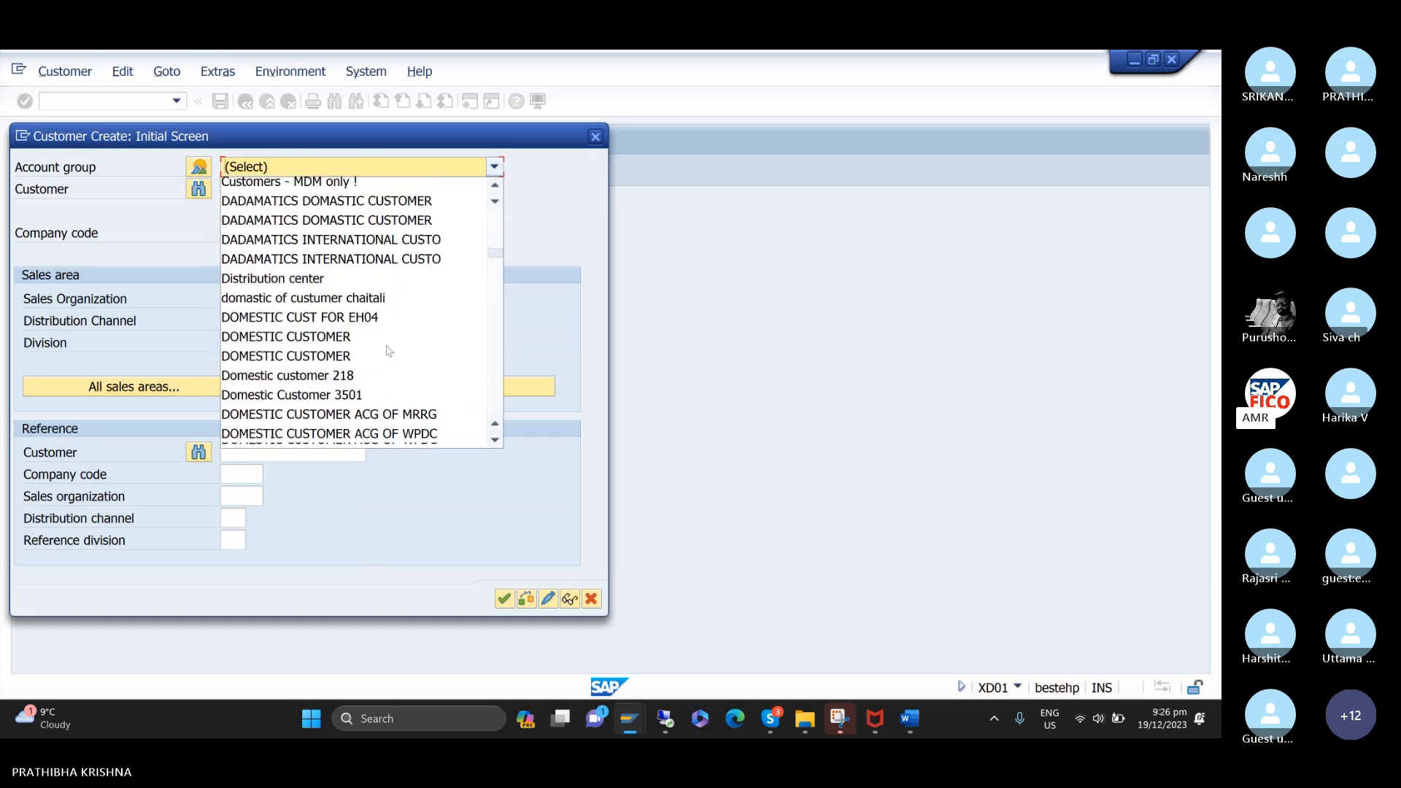
{"action": "scroll", "coordinate": [387, 351], "scroll_direction": "down", "scroll_amount": 20}
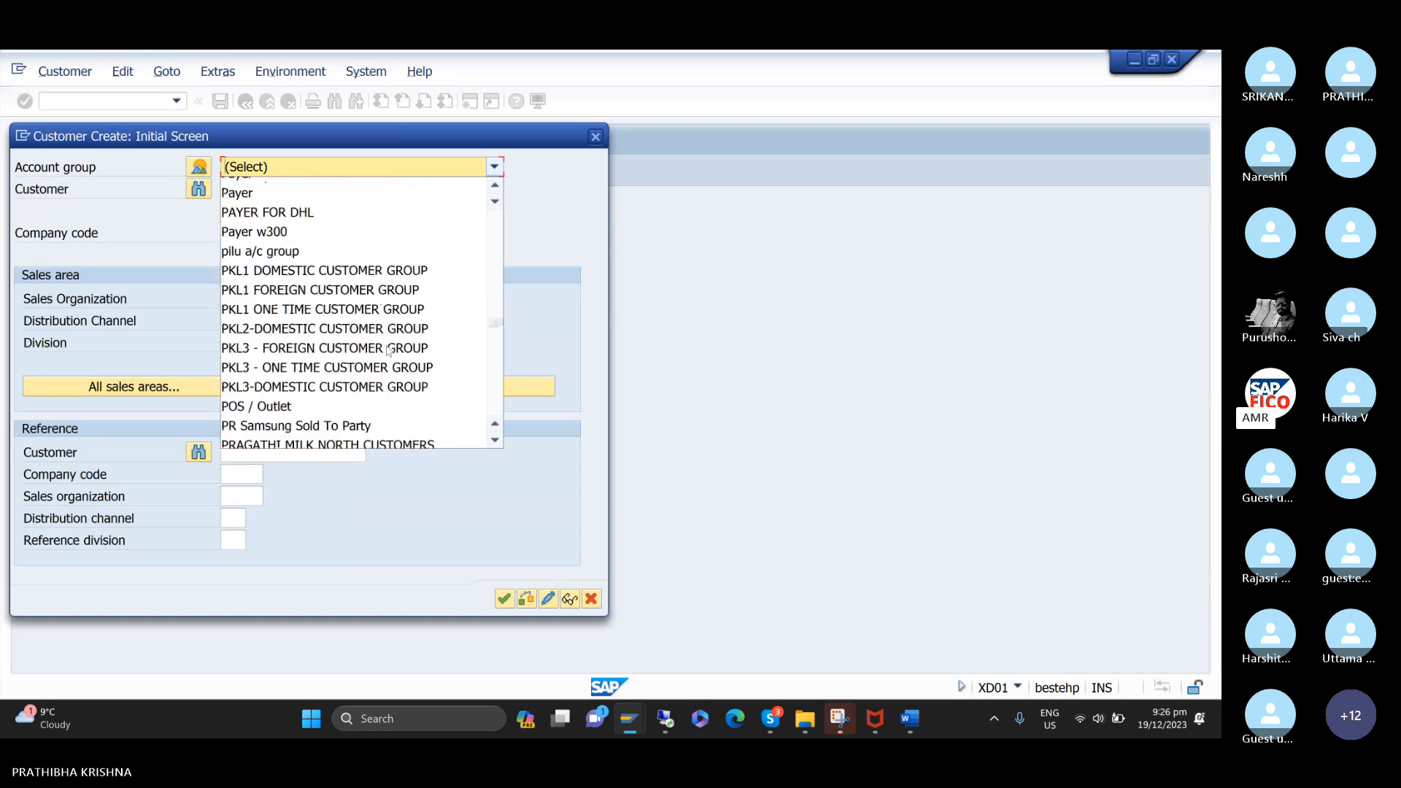
{"action": "scroll", "coordinate": [388, 351], "scroll_direction": "down", "scroll_amount": 20}
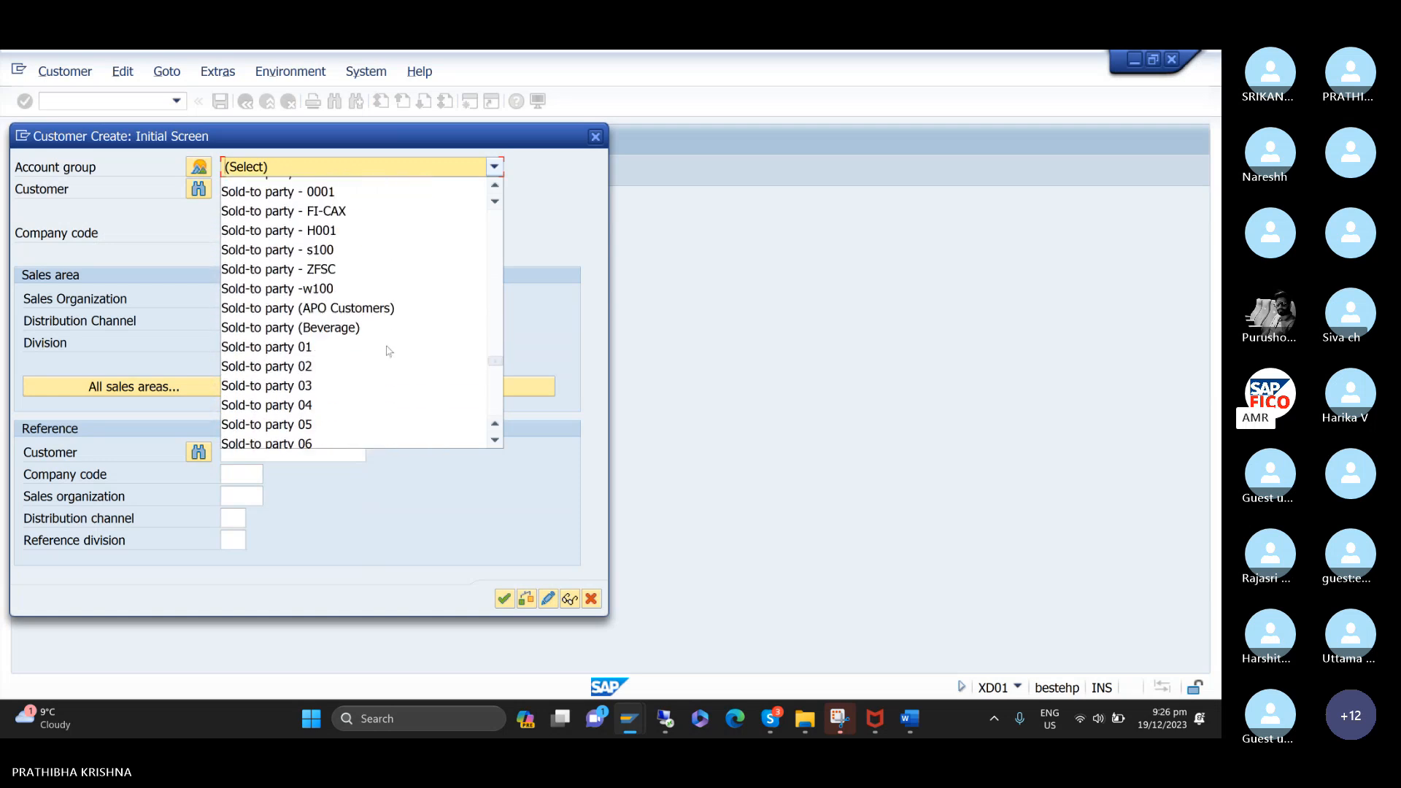
{"action": "scroll", "coordinate": [388, 351], "scroll_direction": "down", "scroll_amount": 20}
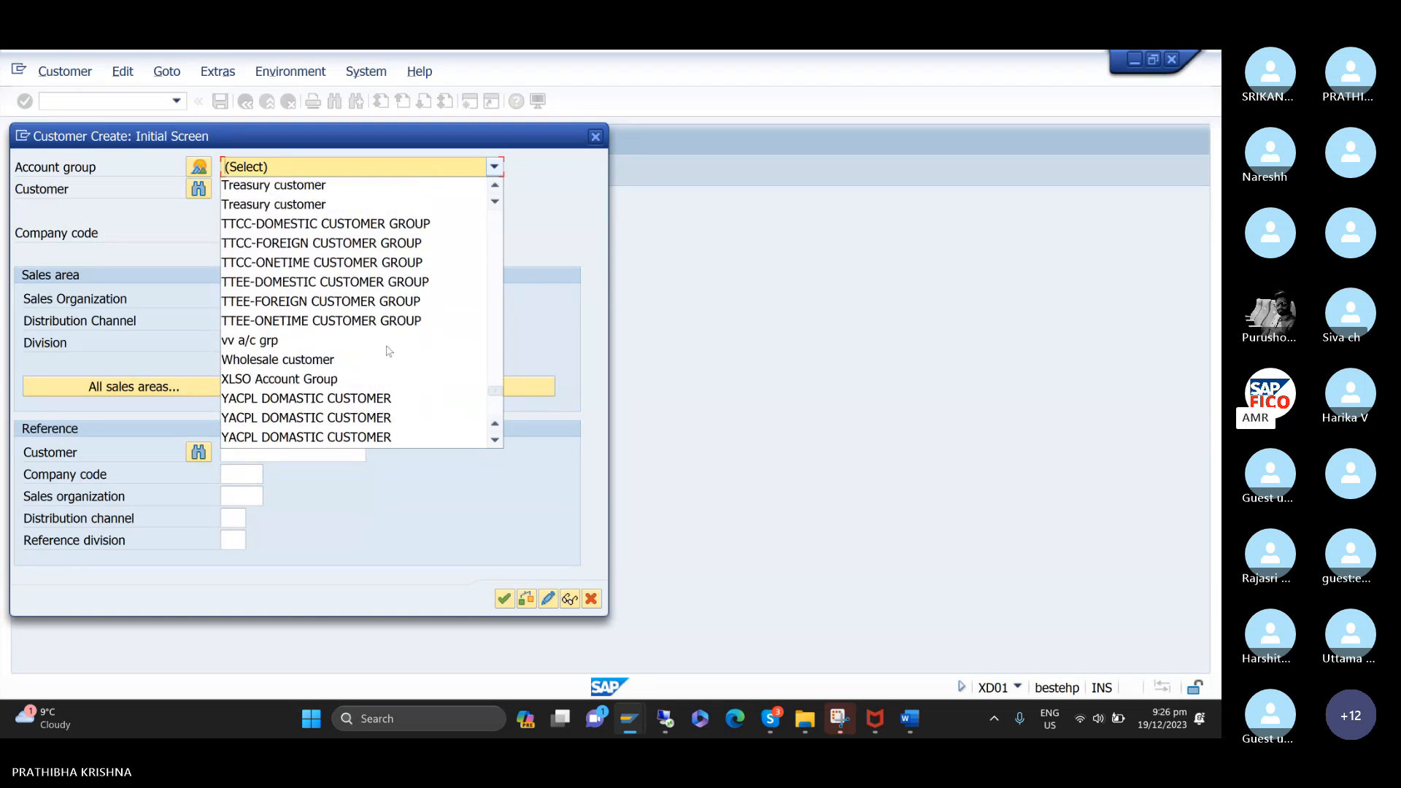
{"action": "left_click", "coordinate": [343, 226]}
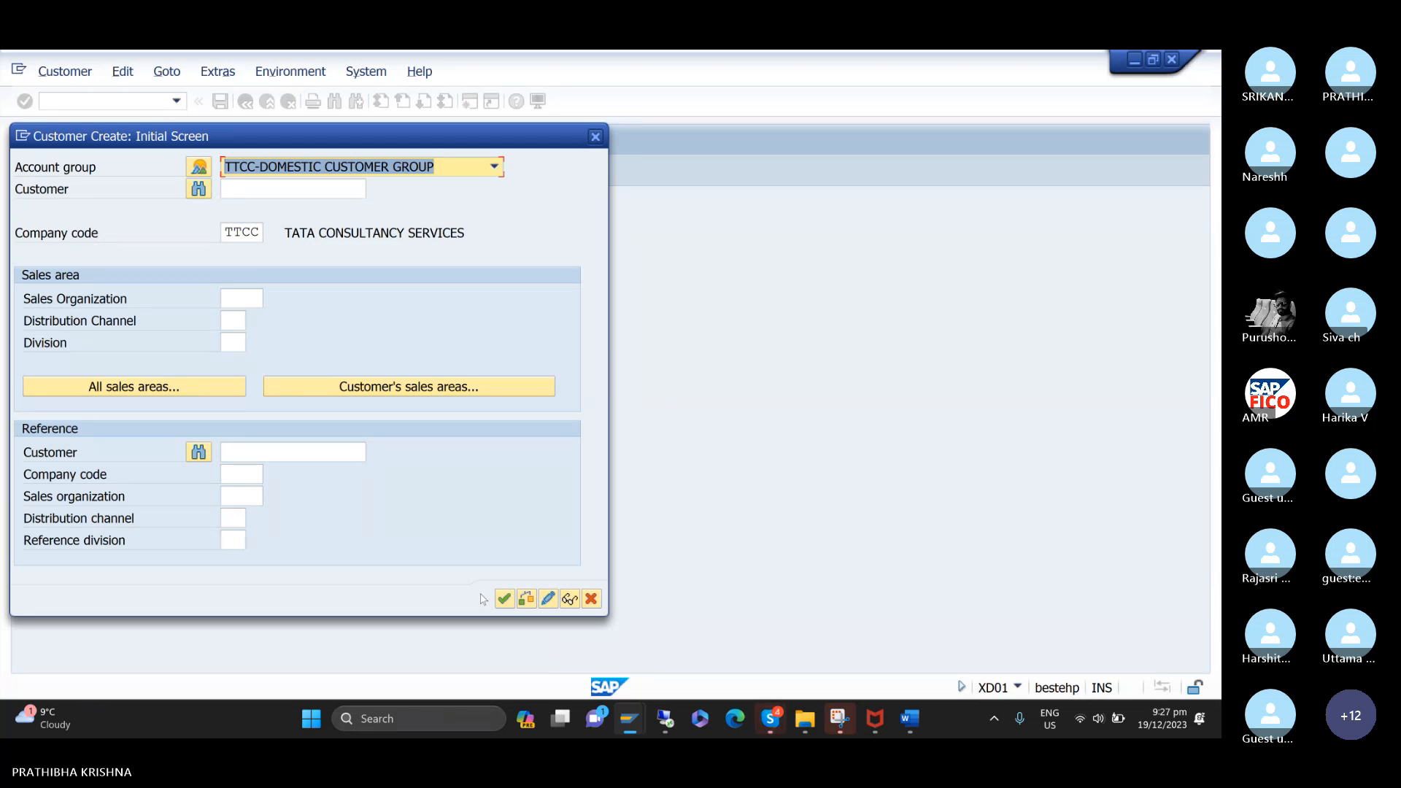
{"action": "left_click", "coordinate": [505, 599]}
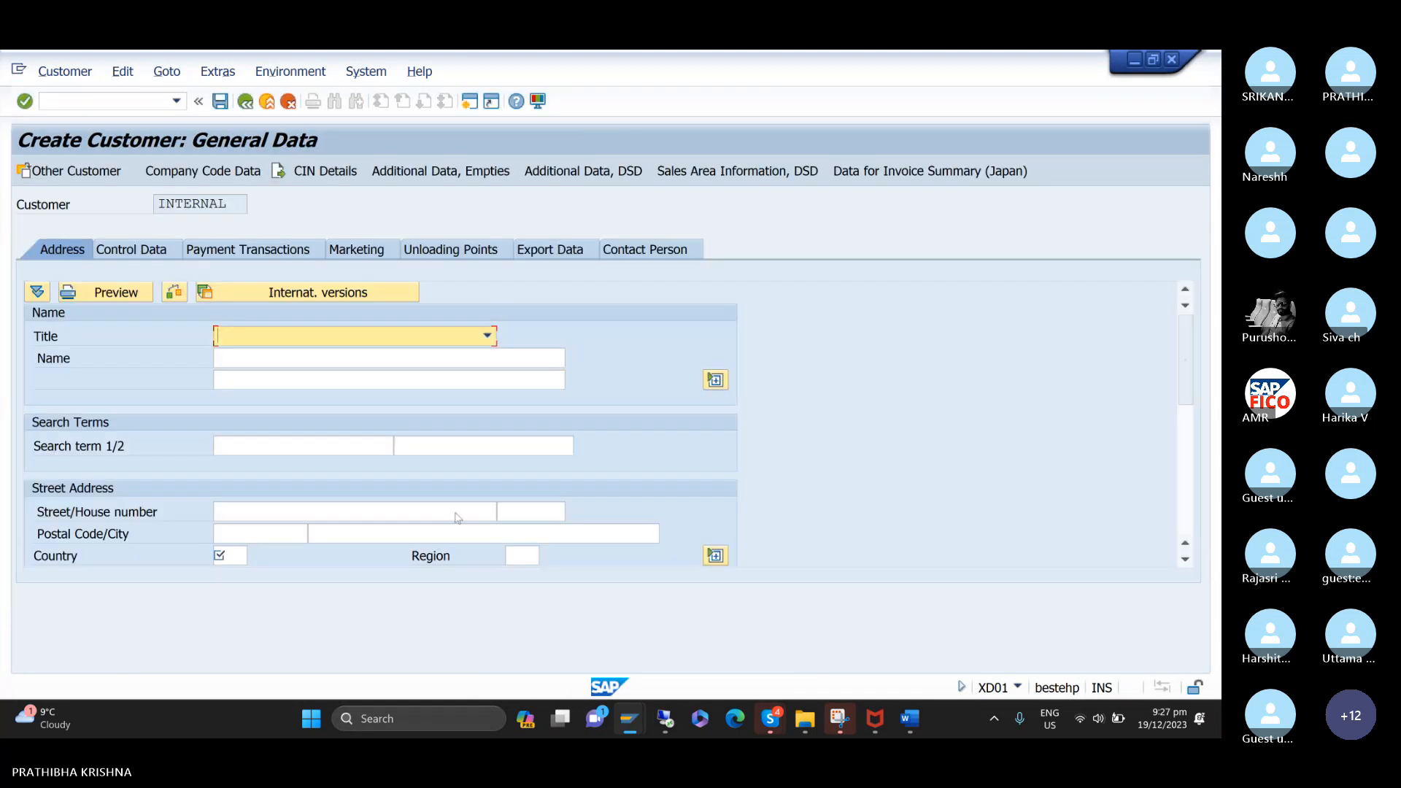
Set the customer's title to Company and the name to HONEY BEE TRADERS.
{"action": "left_click", "coordinate": [493, 335]}
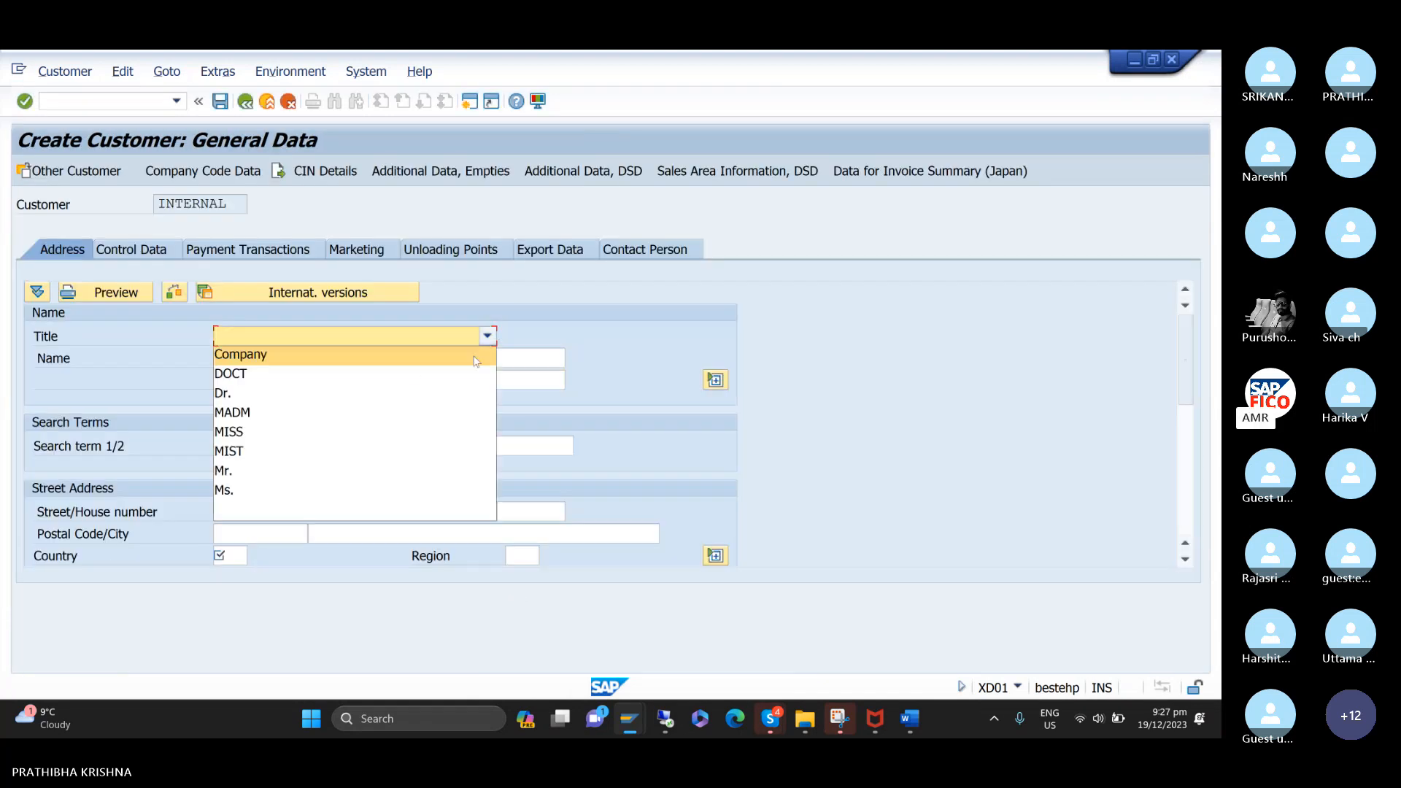
{"action": "left_click", "coordinate": [474, 358]}
{"action": "left_click", "coordinate": [457, 360]}
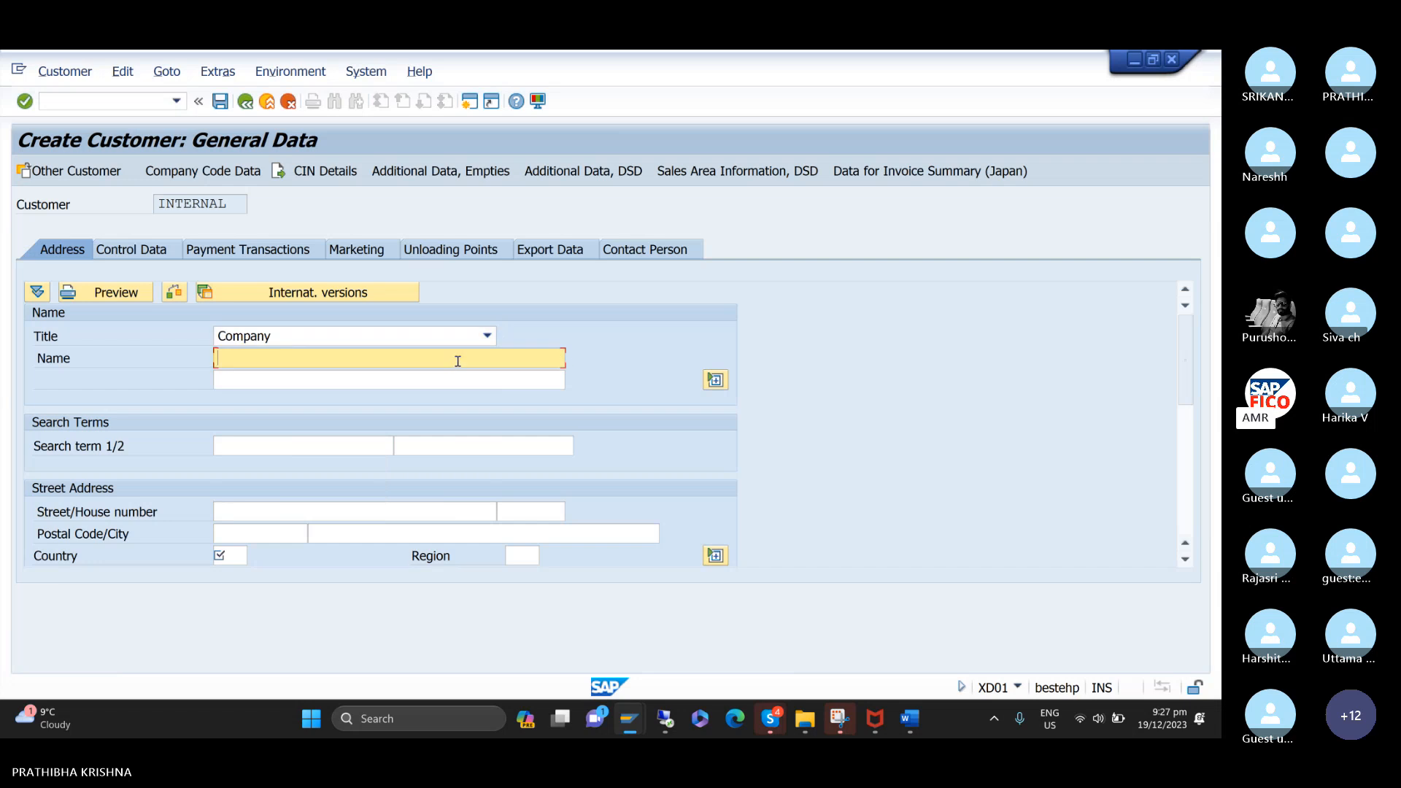
{"action": "type", "text": "h"}
{"action": "key", "text": "BackSpace"}
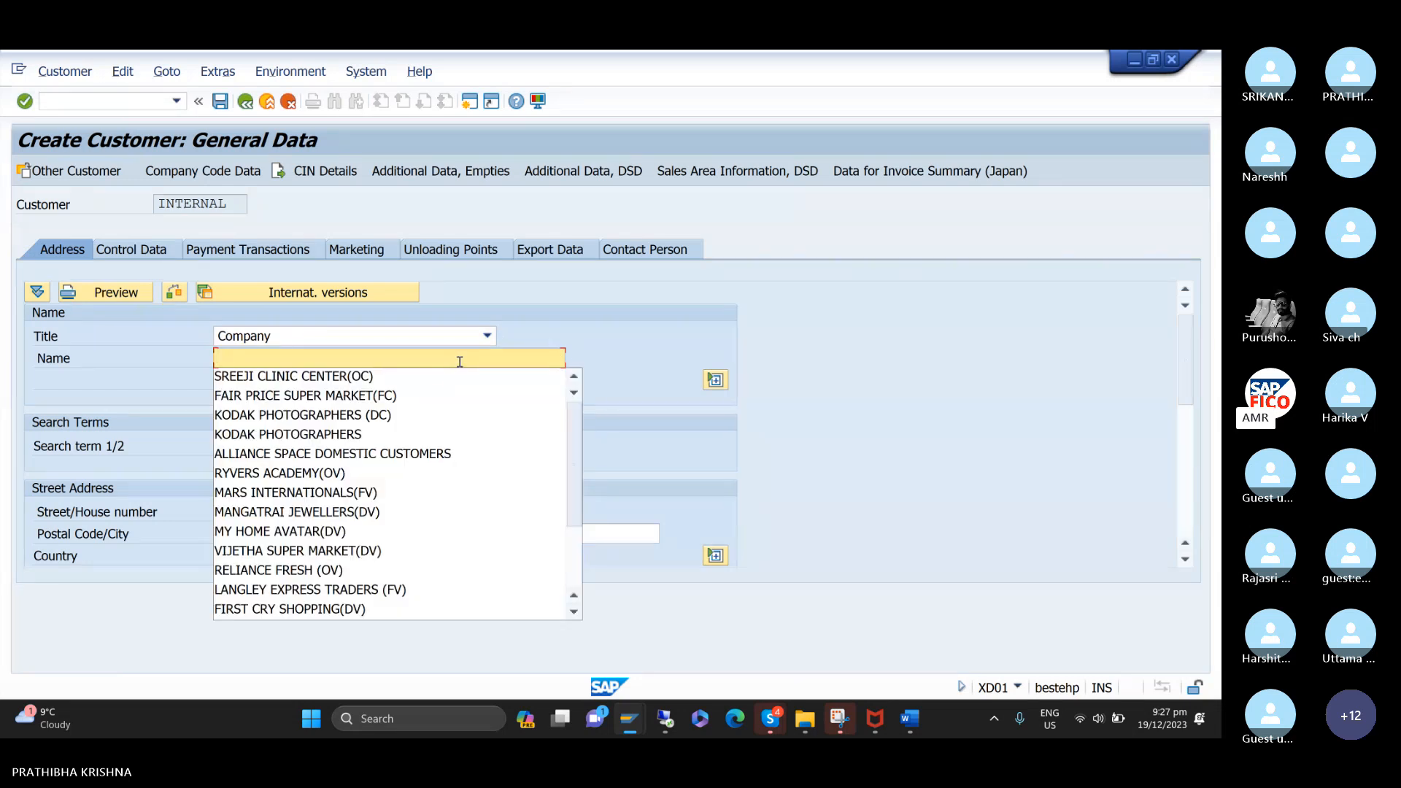
{"action": "type", "text": "H"}
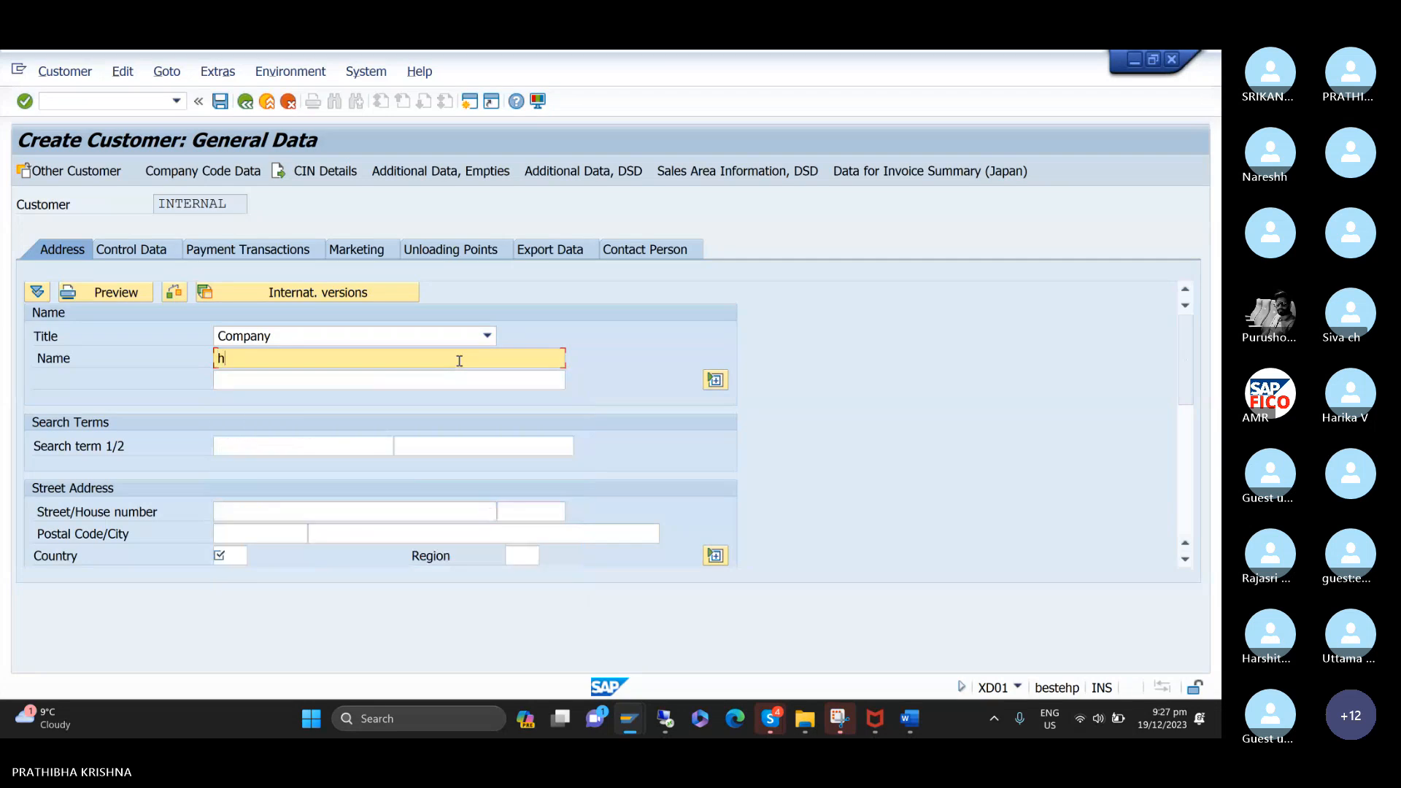
{"action": "key", "text": "BackSpace"}
{"action": "type", "text": "HONEY "}
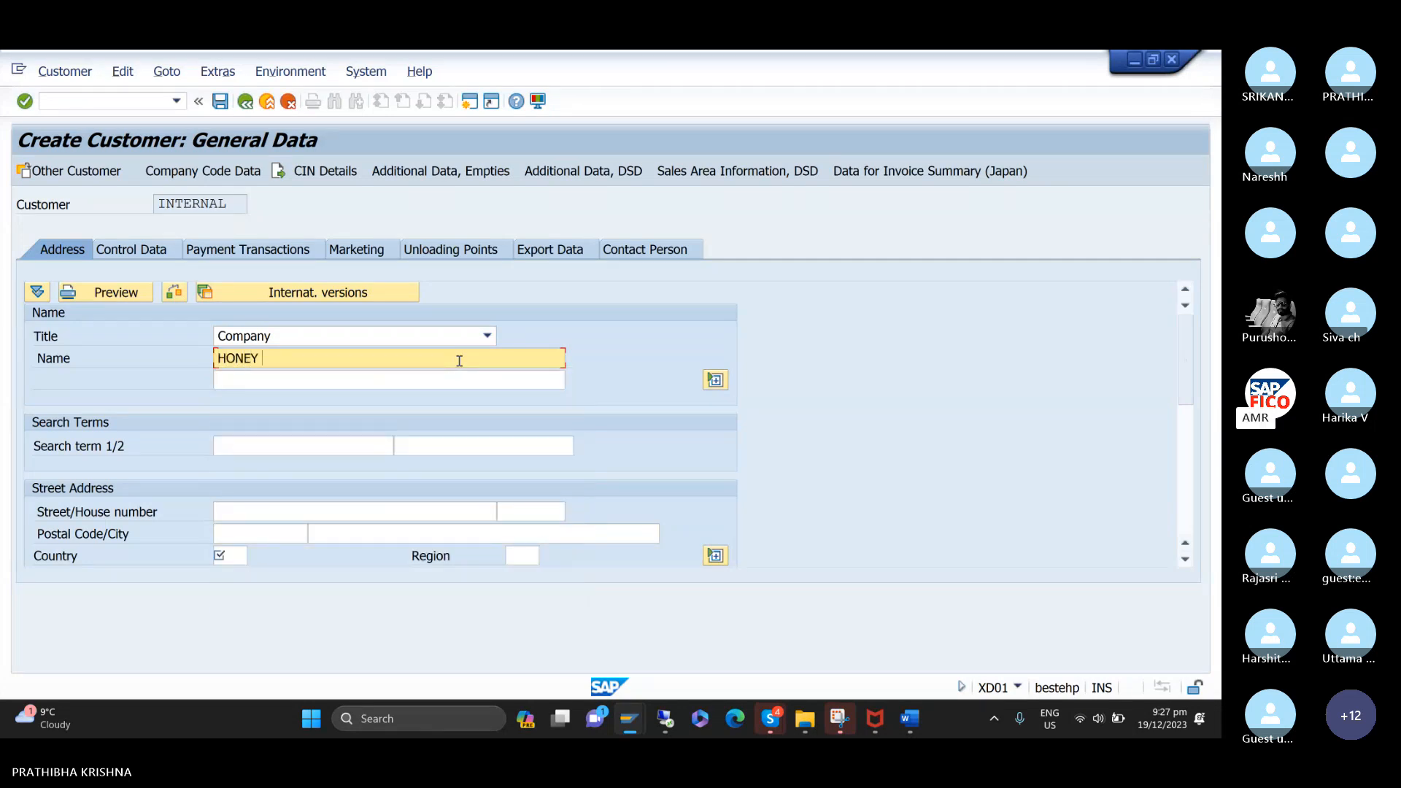
{"action": "type", "text": "BEE TRADERS"}
Enter HONEY as the customer's first search term.
{"action": "key", "text": "Tab"}
{"action": "key", "text": "Tab"}
{"action": "key", "text": "Tab"}
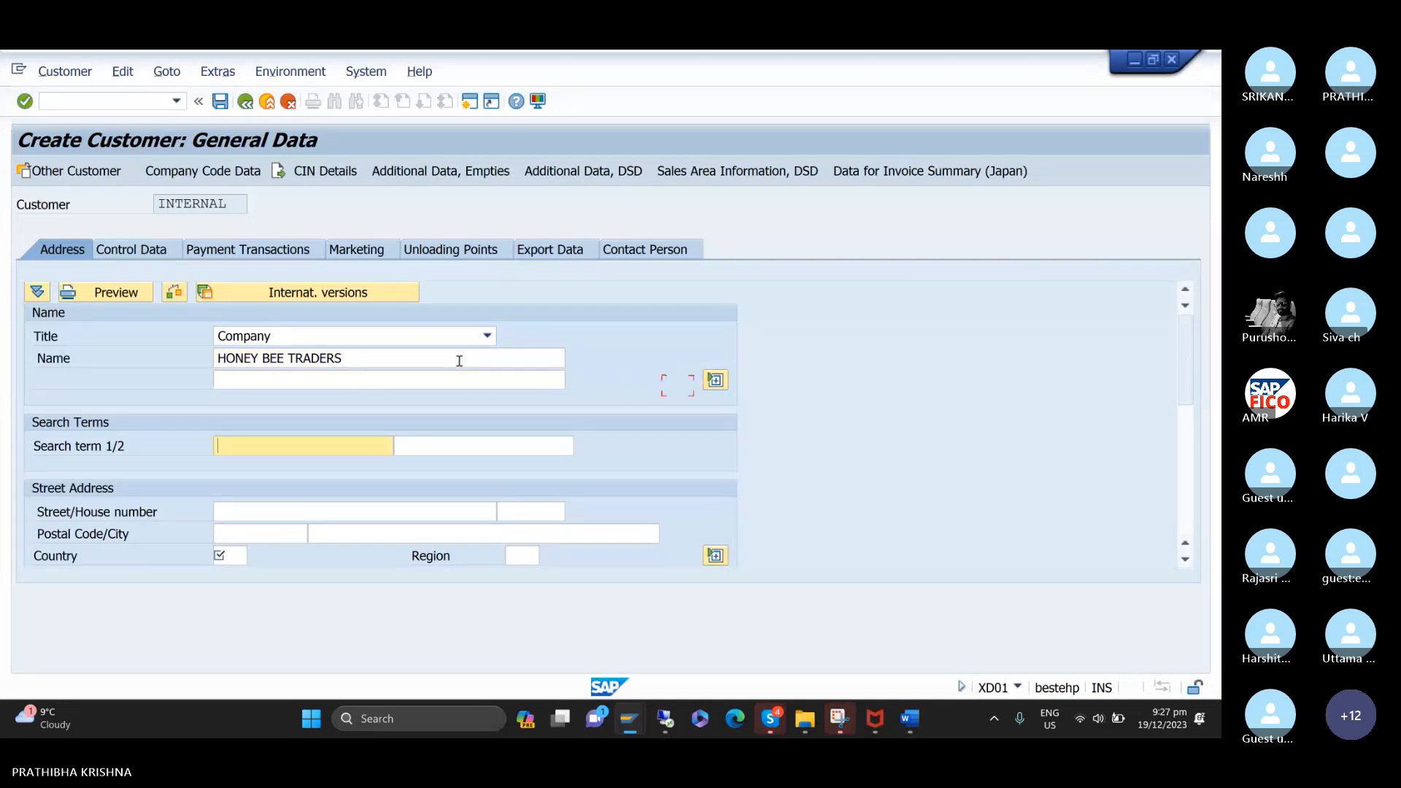
{"action": "type", "text": "HONEY"}
{"action": "key", "text": "Tab"}
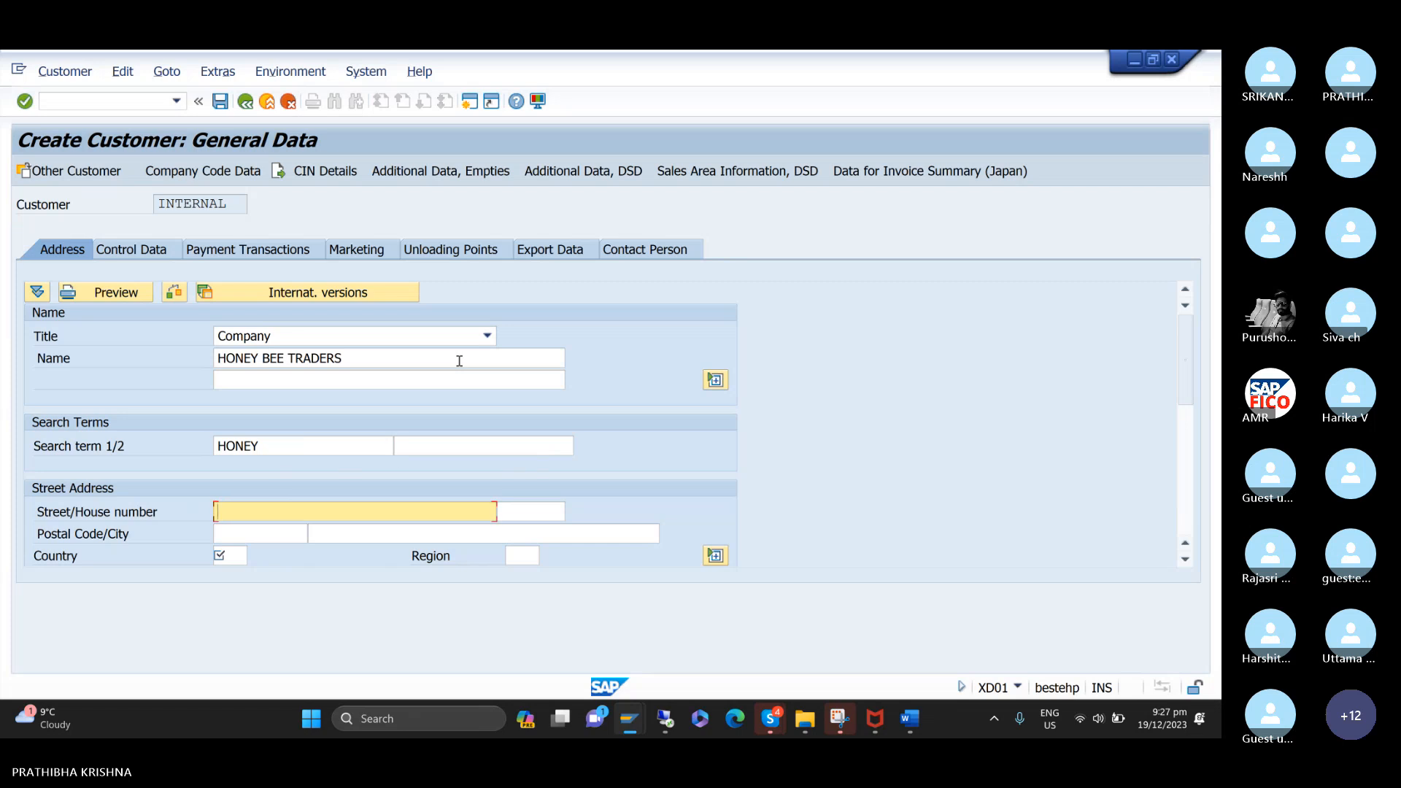
Enter the customer's street, house number and postal code in the street address.
{"action": "type", "text": "MIYAPUR"}
{"action": "key", "text": "Tab"}
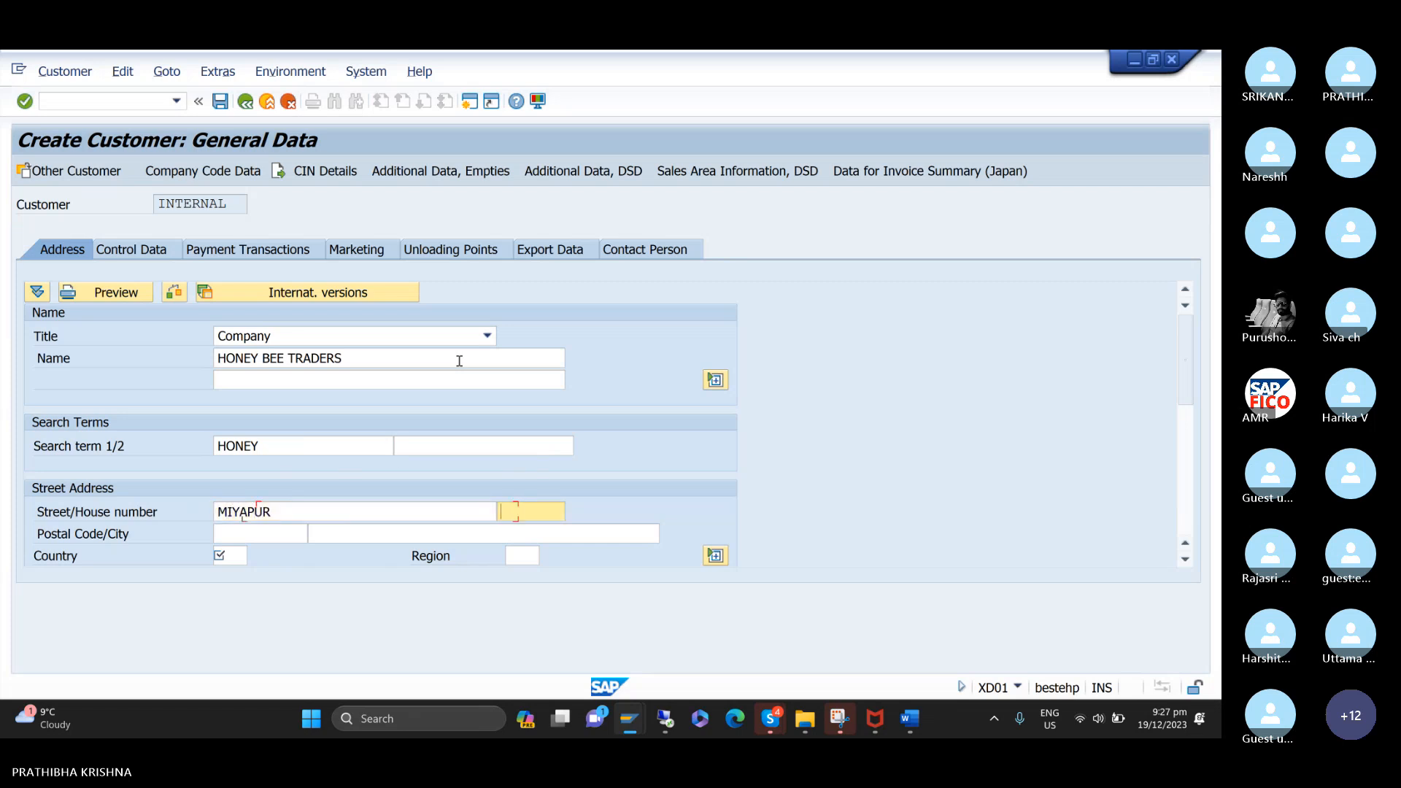
{"action": "type", "text": "1234"}
{"action": "key", "text": "Tab"}
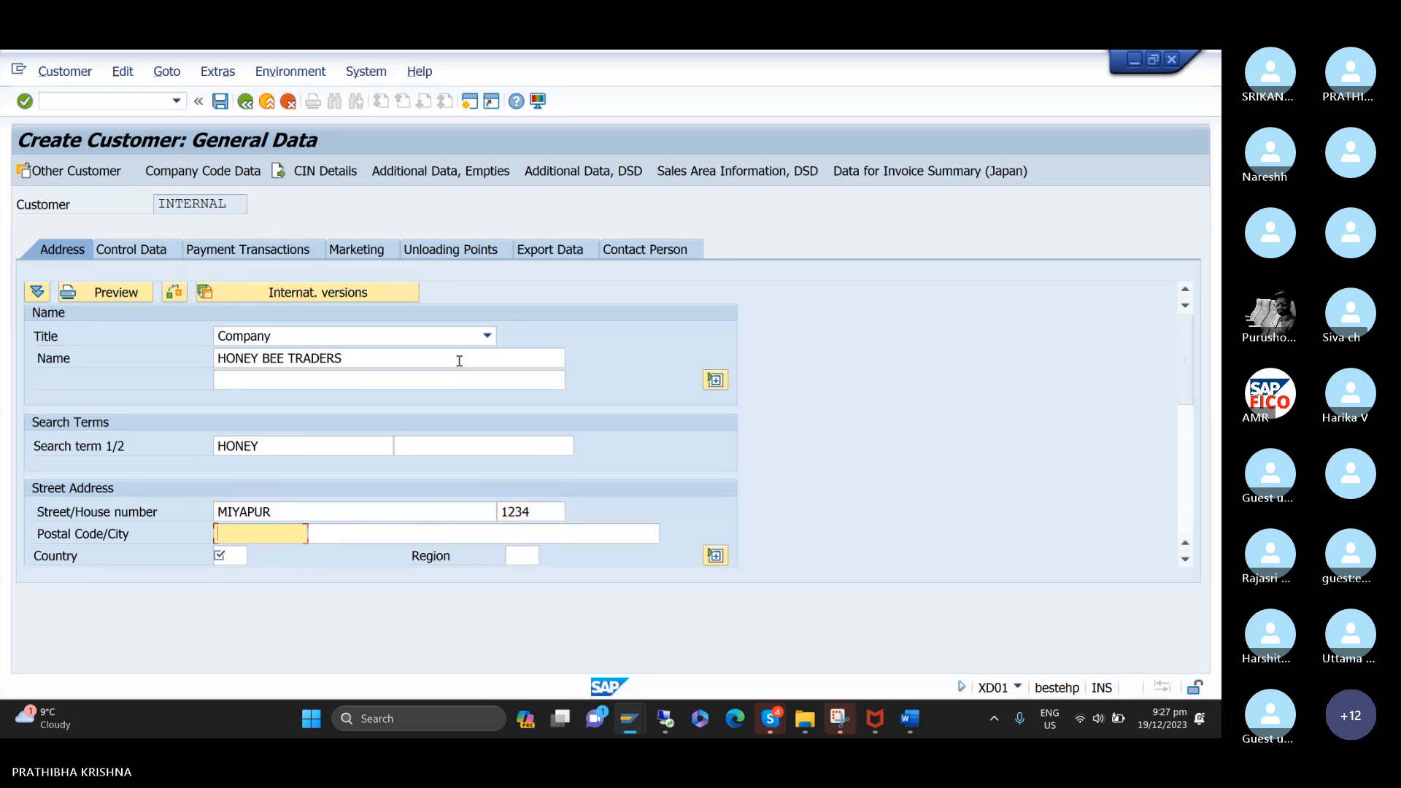
{"action": "type", "text": "5"}
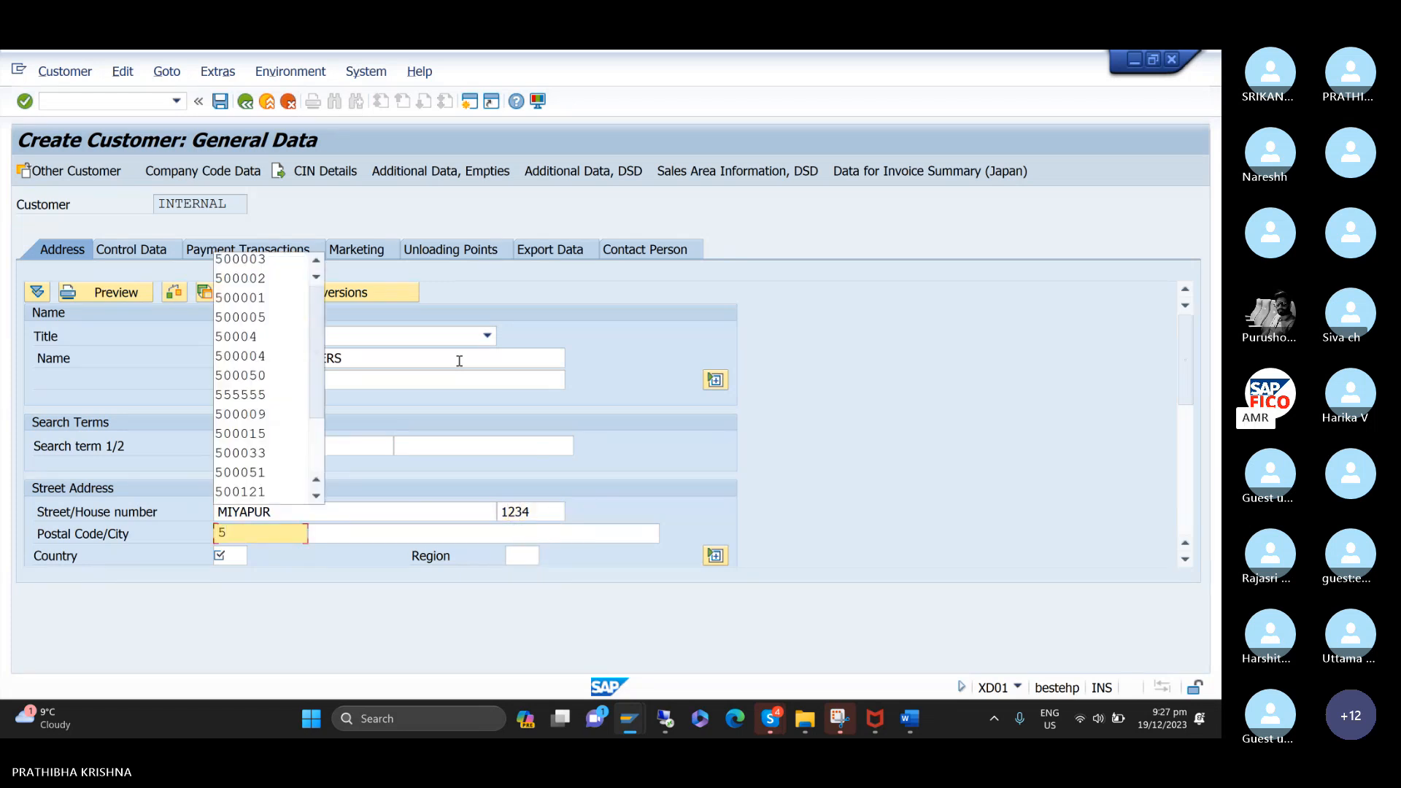
{"action": "type", "text": "00001"}
{"action": "key", "text": "Tab"}
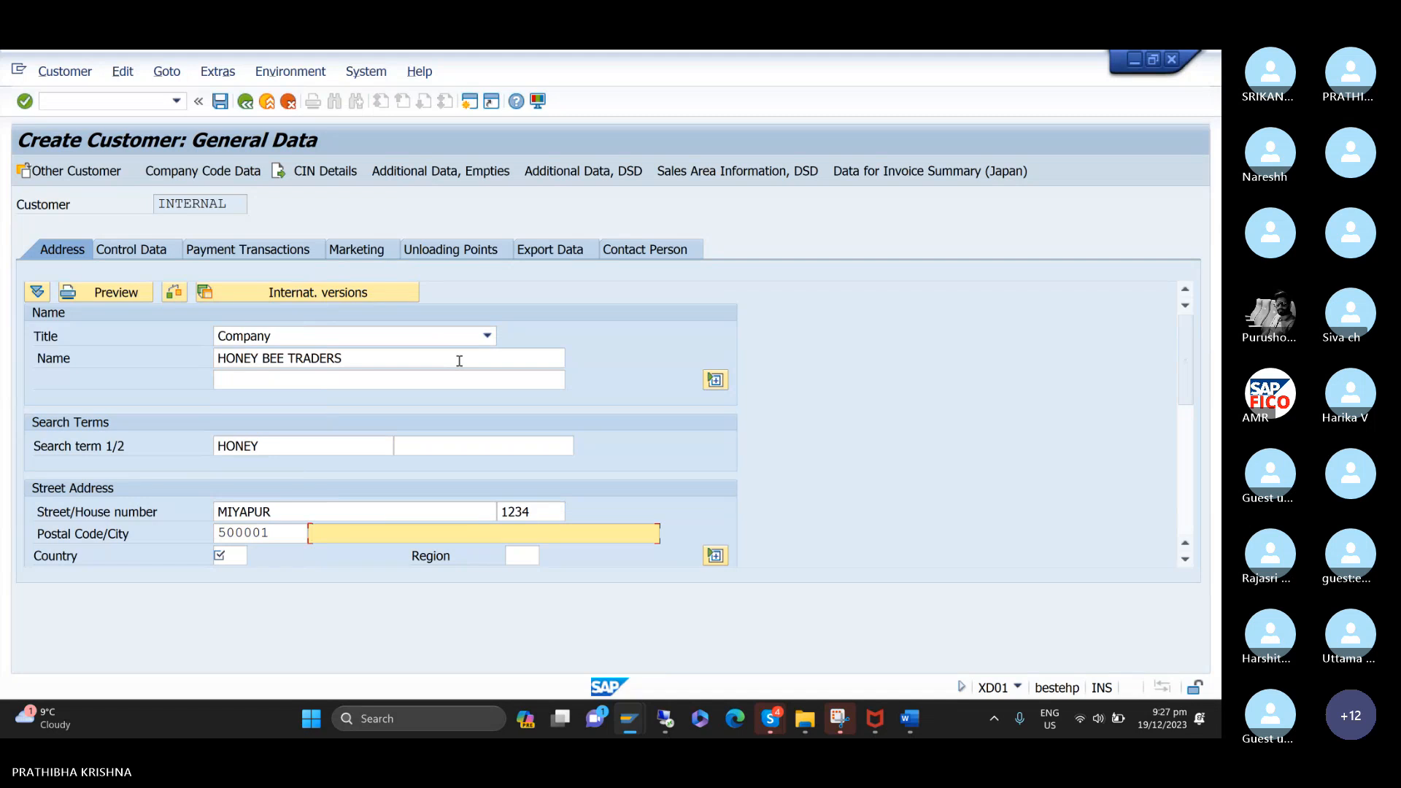
Enter the customer's city, then set the country to IN and the region to 36.
{"action": "type", "text": "HYDERABAD"}
{"action": "key", "text": "Down"}
{"action": "key", "text": "Return"}
{"action": "key", "text": "Tab"}
{"action": "type", "text": "IN"}
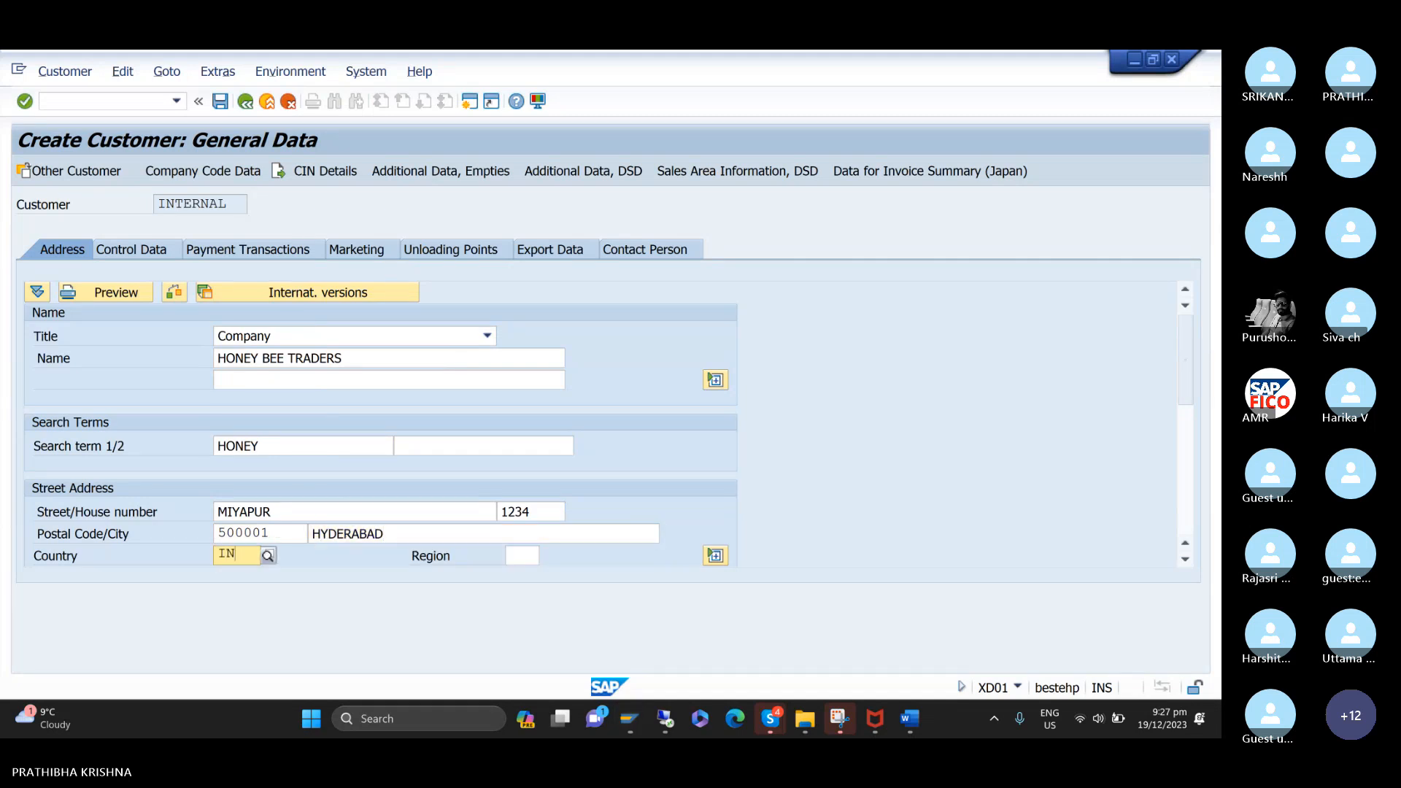
{"action": "key", "text": "Tab"}
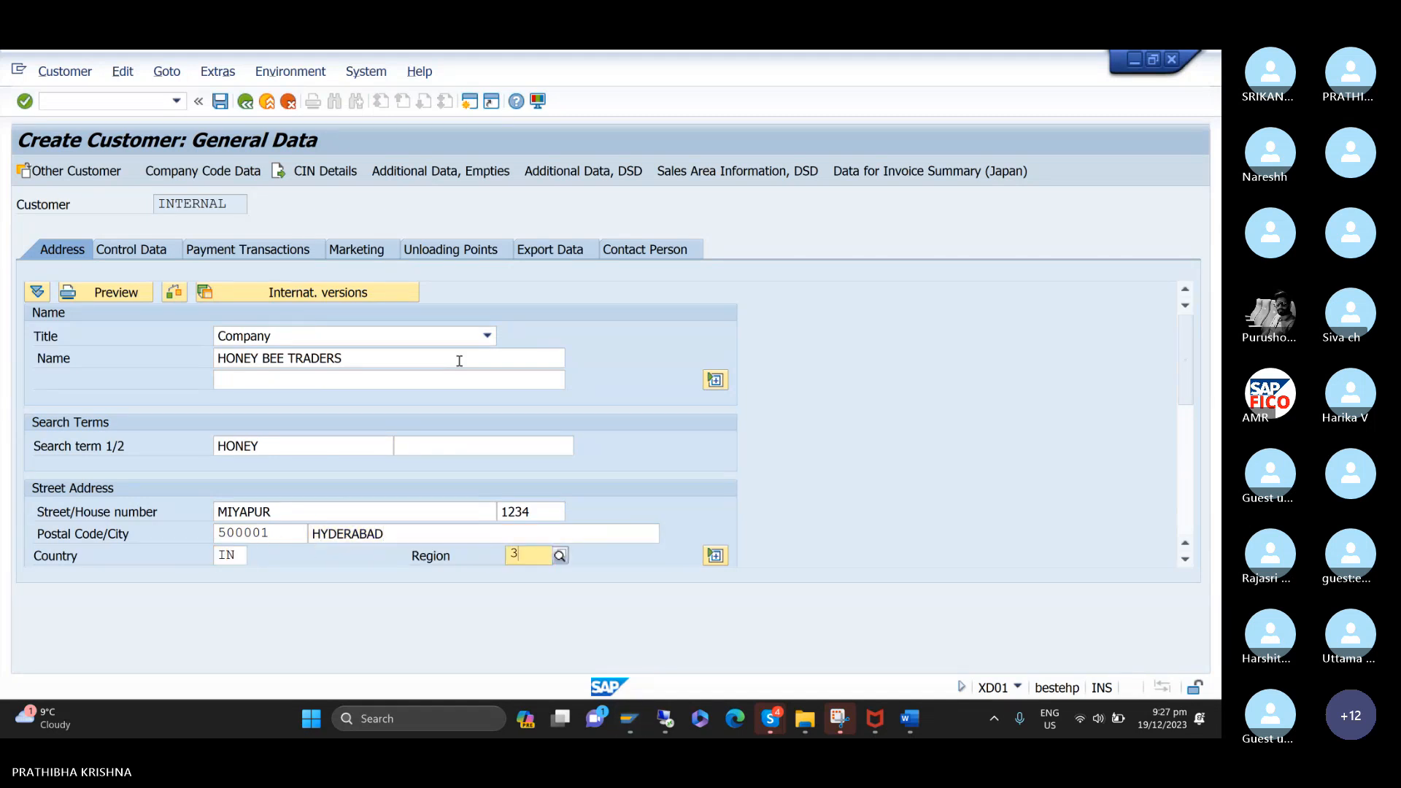
{"action": "type", "text": "36"}
{"action": "key", "text": "Return"}
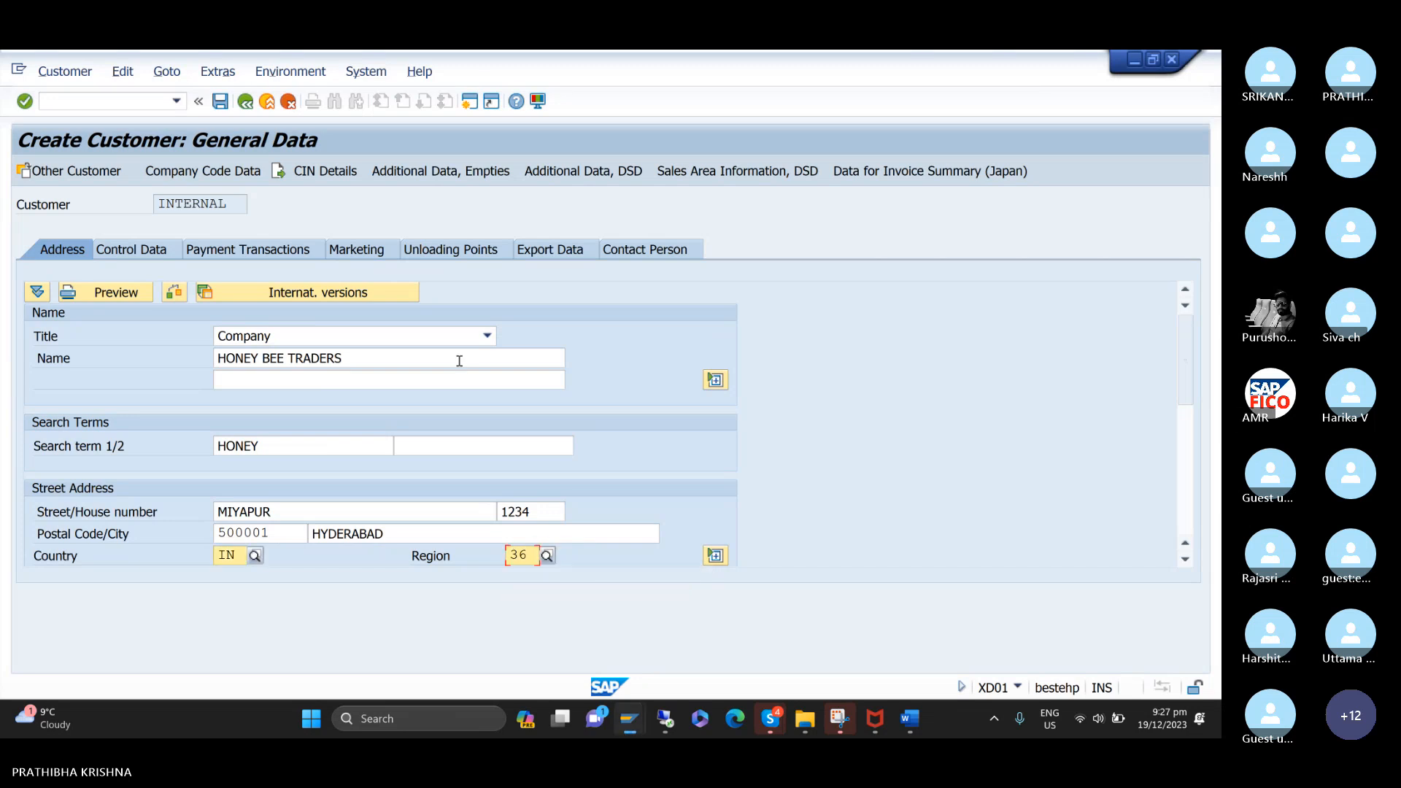
Fill in the customer's PO box number and its postal code, then review the remaining address and communication fields.
{"action": "key", "text": "Tab"}
{"action": "key", "text": "Tab"}
{"action": "key", "text": "Tab"}
{"action": "key", "text": "Tab"}
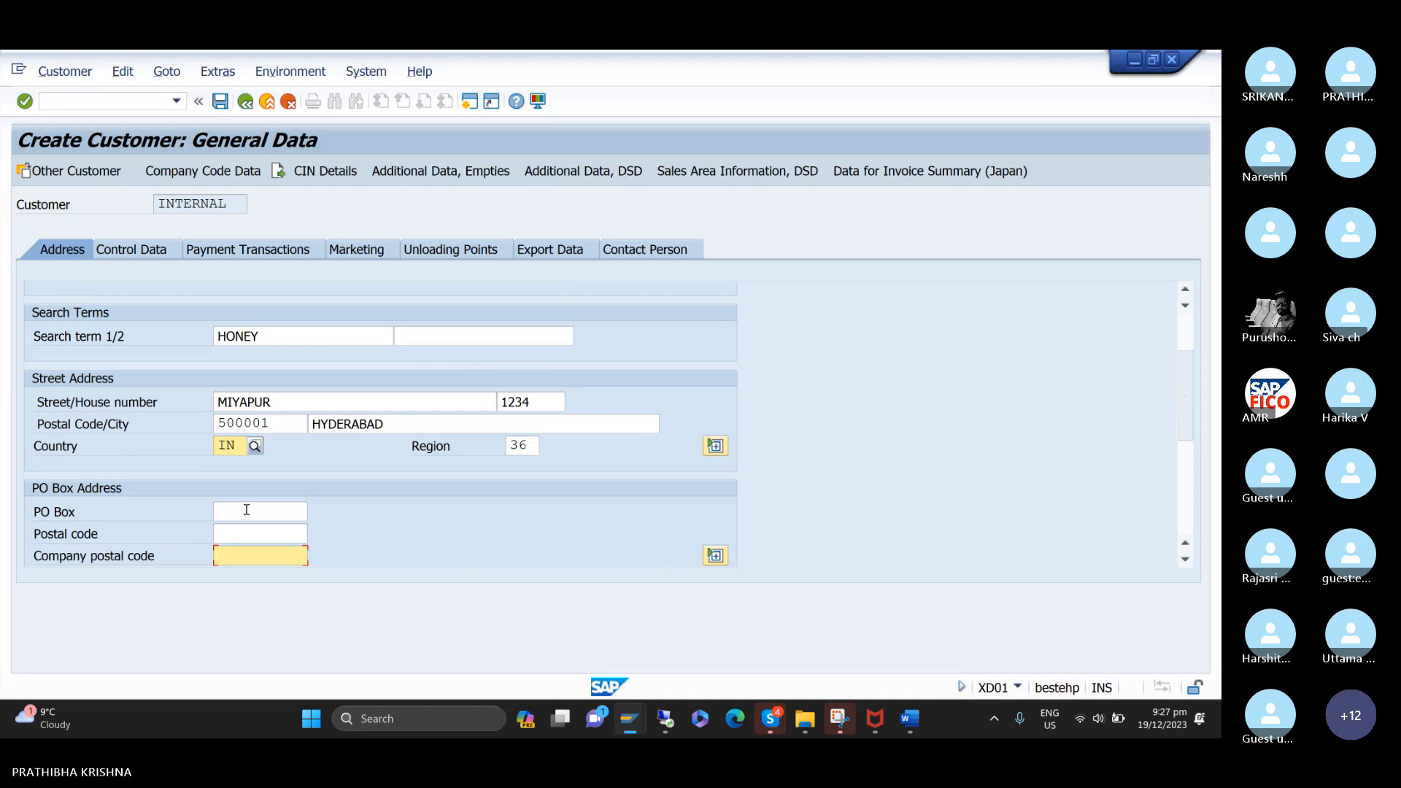
{"action": "left_click", "coordinate": [246, 509]}
{"action": "type", "text": "1234"}
{"action": "key", "text": "Tab"}
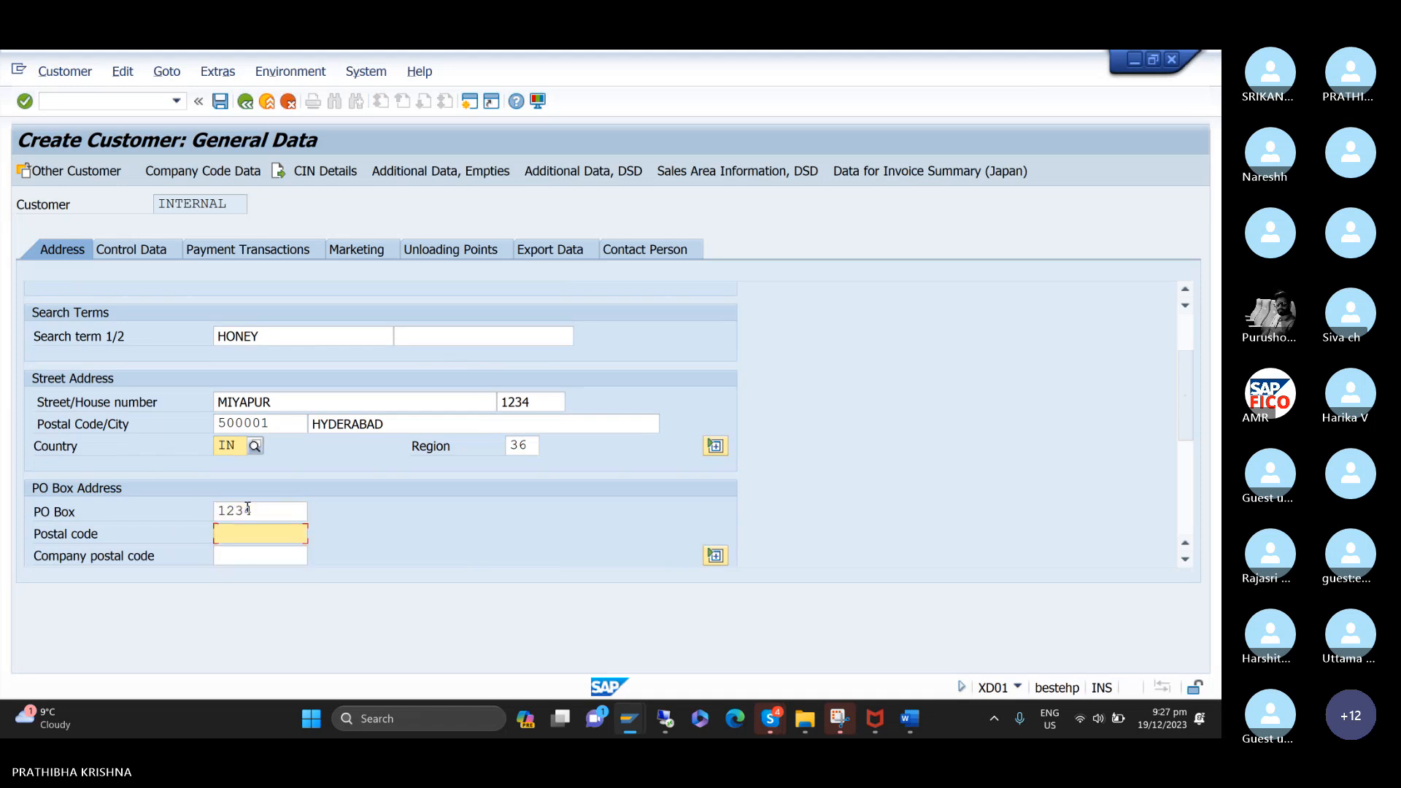
{"action": "type", "text": "5"}
{"action": "key", "text": "Down"}
{"action": "key", "text": "Down"}
{"action": "key", "text": "Down"}
{"action": "key", "text": "Return"}
{"action": "key", "text": "Tab"}
{"action": "key", "text": "Tab"}
{"action": "key", "text": "Tab"}
{"action": "scroll", "coordinate": [247, 512], "scroll_direction": "down", "scroll_amount": 3}
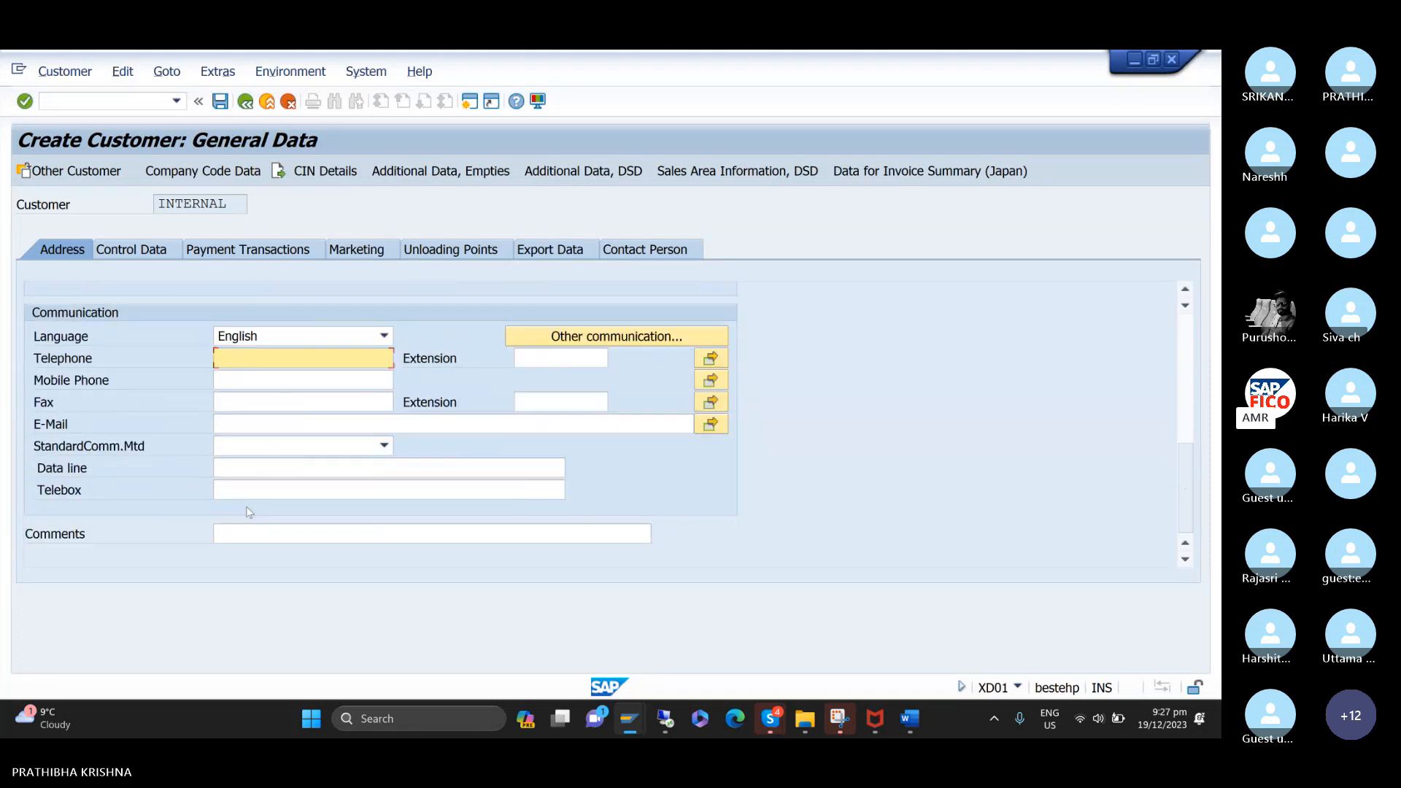
{"action": "scroll", "coordinate": [247, 509], "scroll_direction": "up", "scroll_amount": 6}
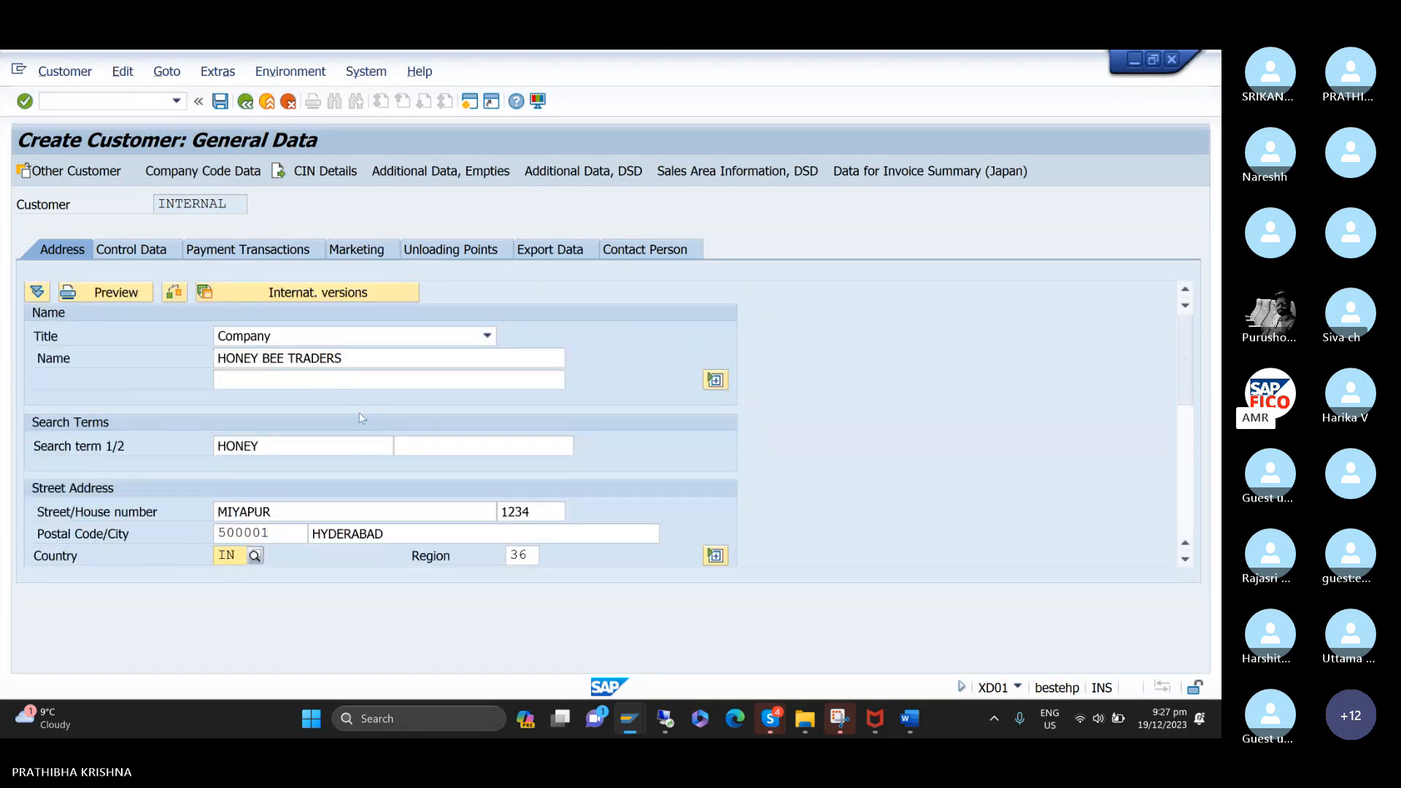
Open the customer's company code data and assign the domestic customer reconciliation account 200103.
{"action": "left_click", "coordinate": [202, 169]}
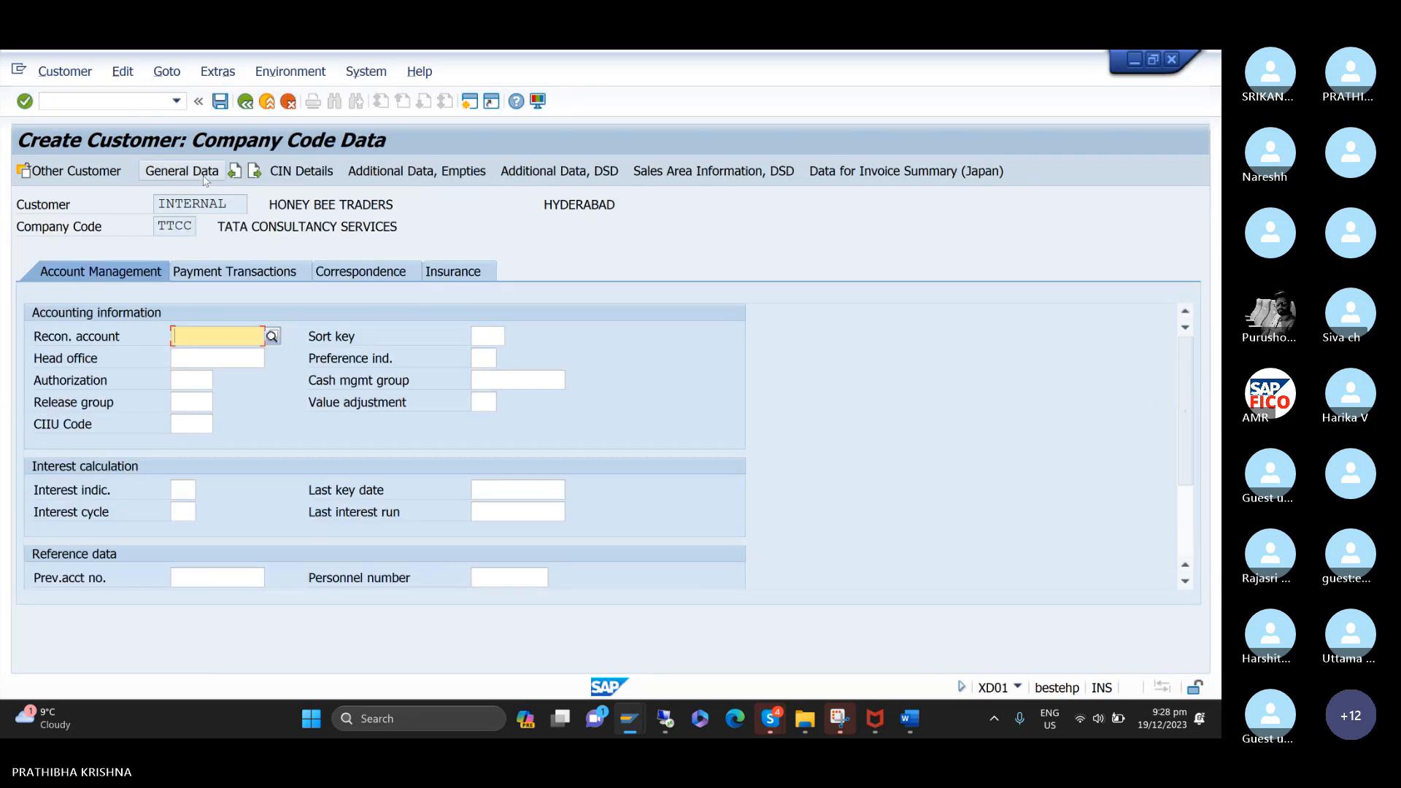
{"action": "left_click", "coordinate": [273, 337]}
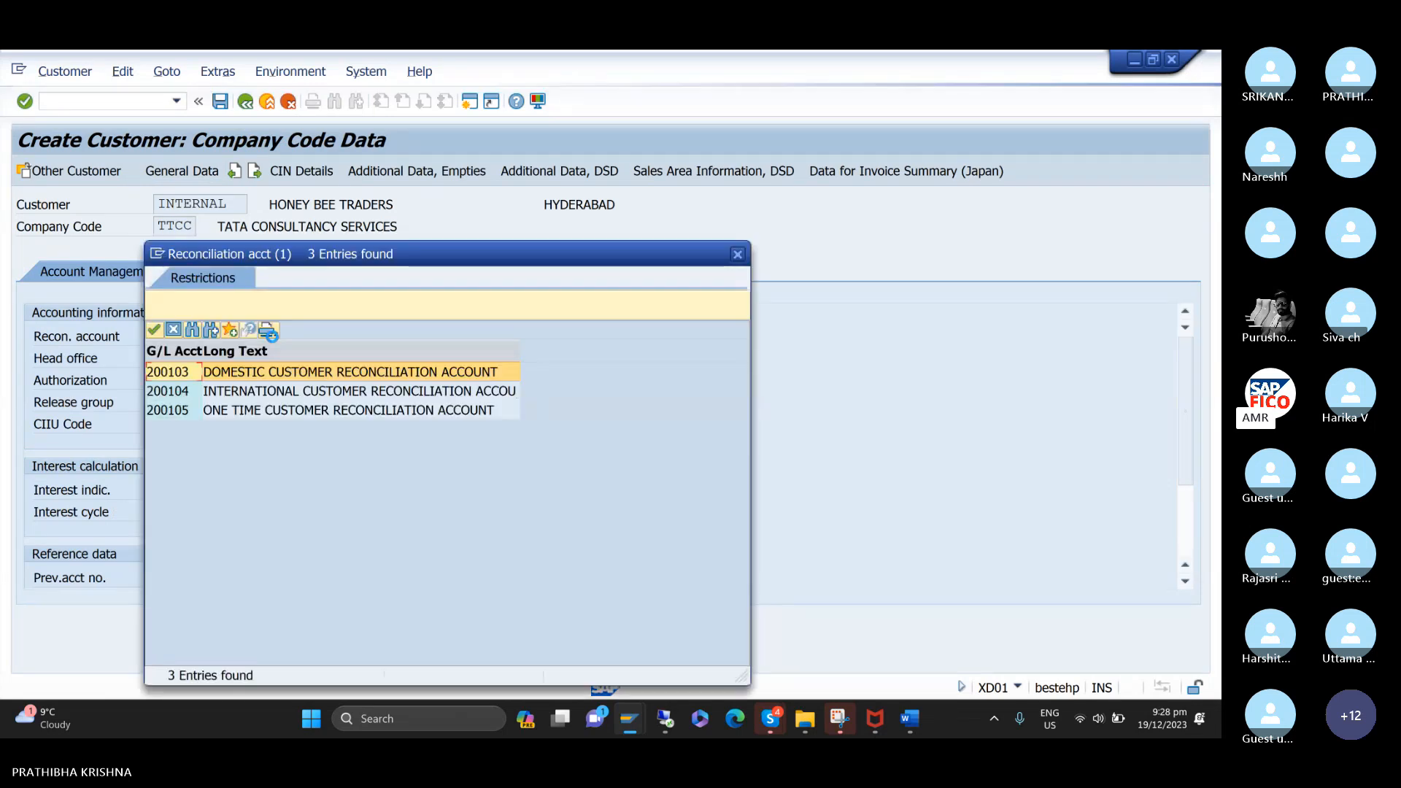
{"action": "left_click_drag", "start_coordinate": [429, 253], "coordinate": [565, 197]}
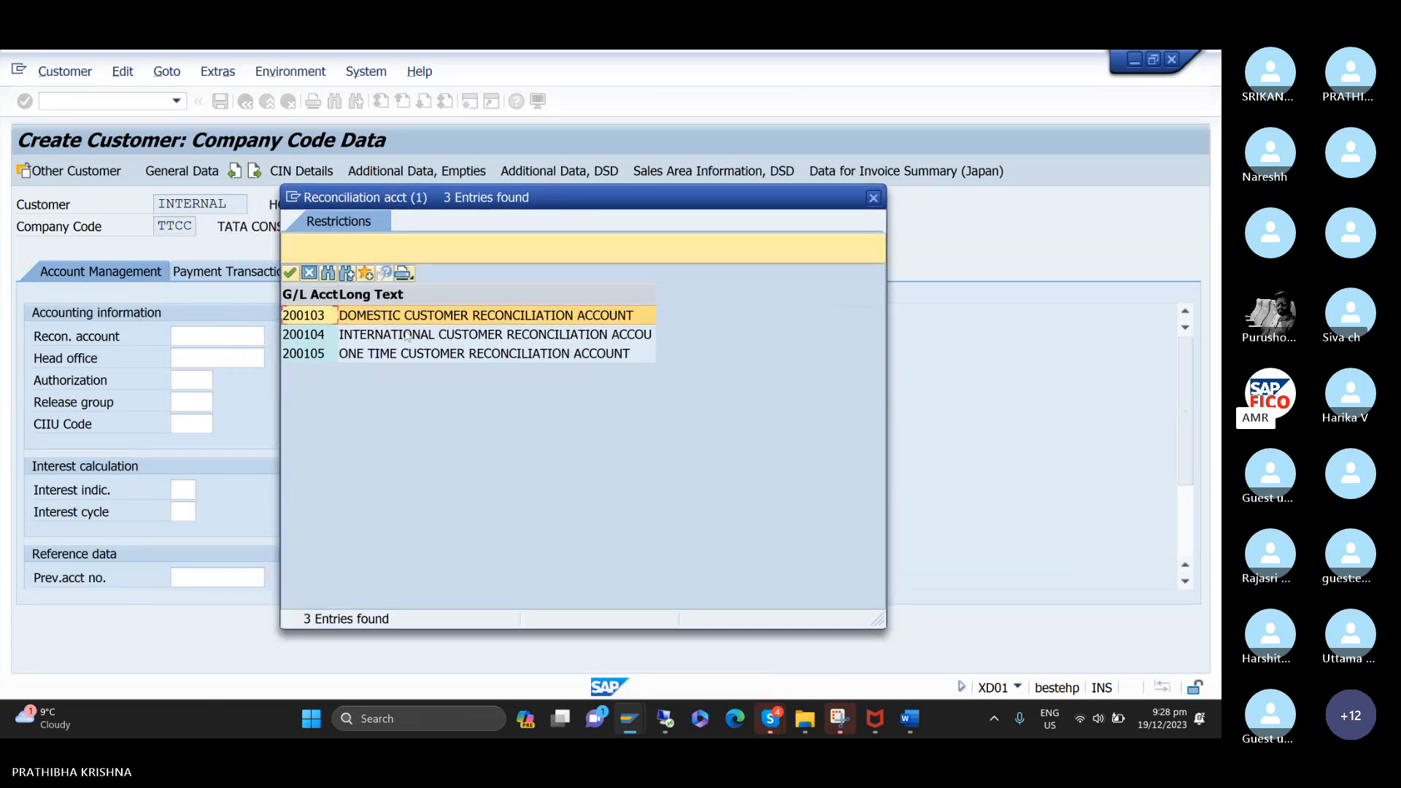
{"action": "double_click", "coordinate": [316, 324]}
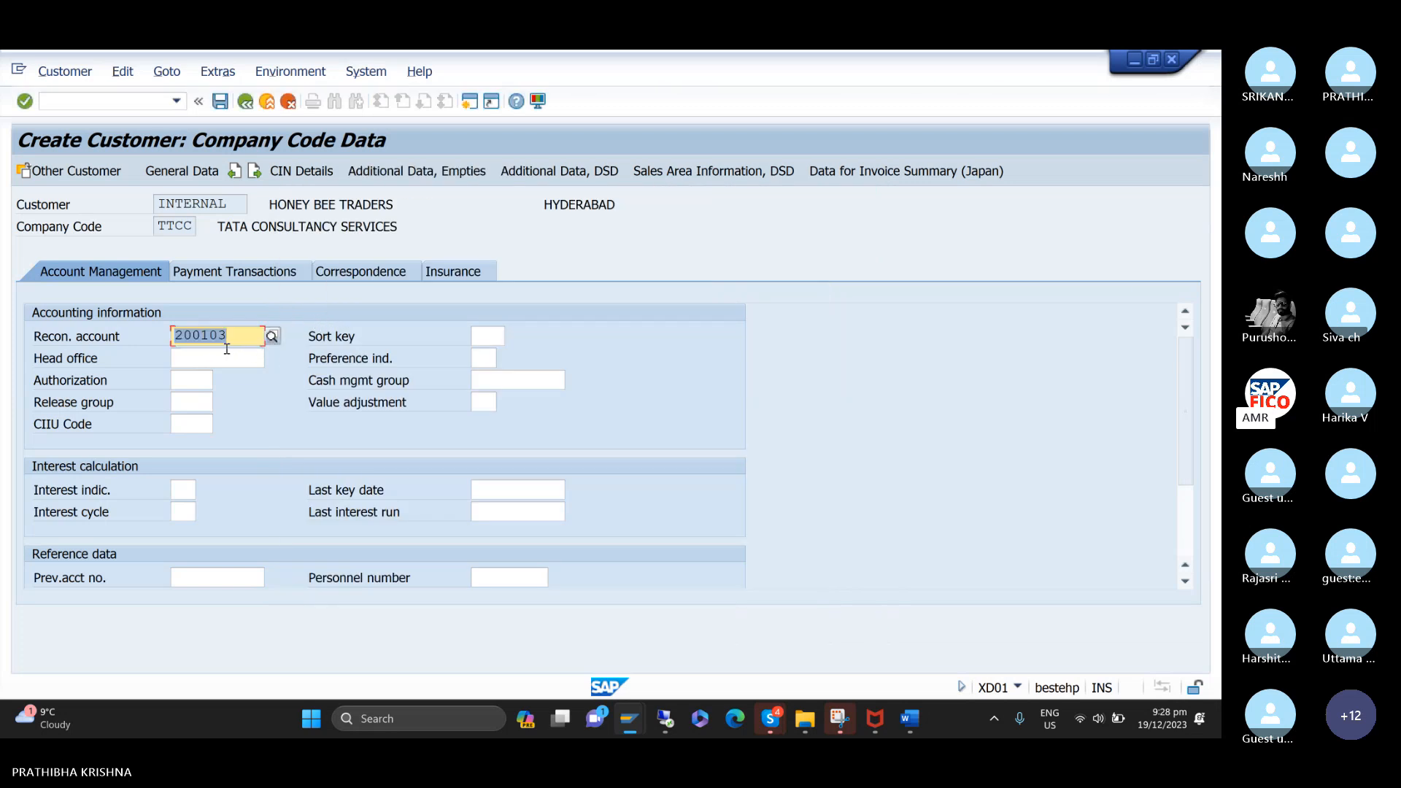
{"action": "left_click", "coordinate": [486, 336]}
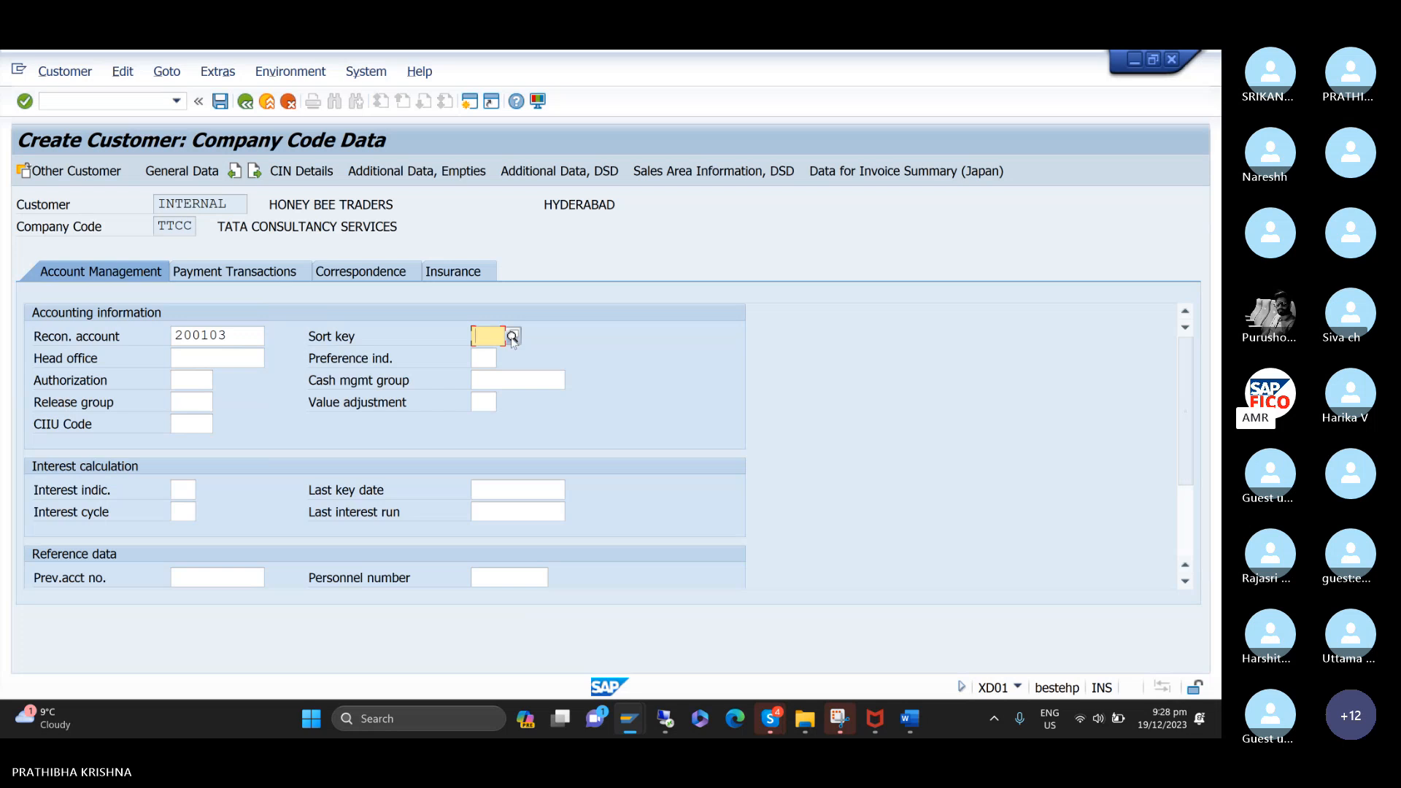
{"action": "left_click", "coordinate": [249, 329]}
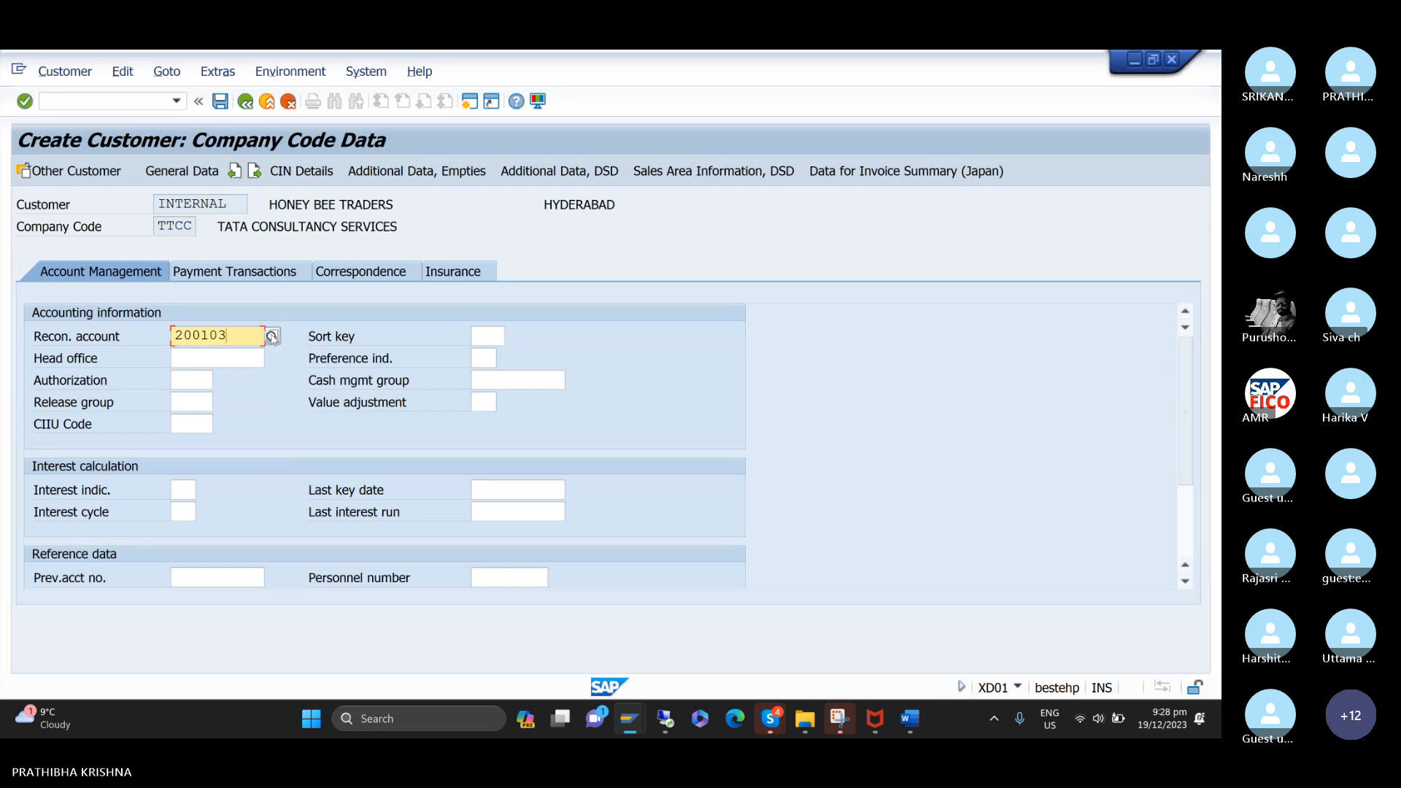
Reselect domestic customer reconciliation account 200103 and set the sort key to 031 (Customer number).
{"action": "left_click", "coordinate": [271, 337]}
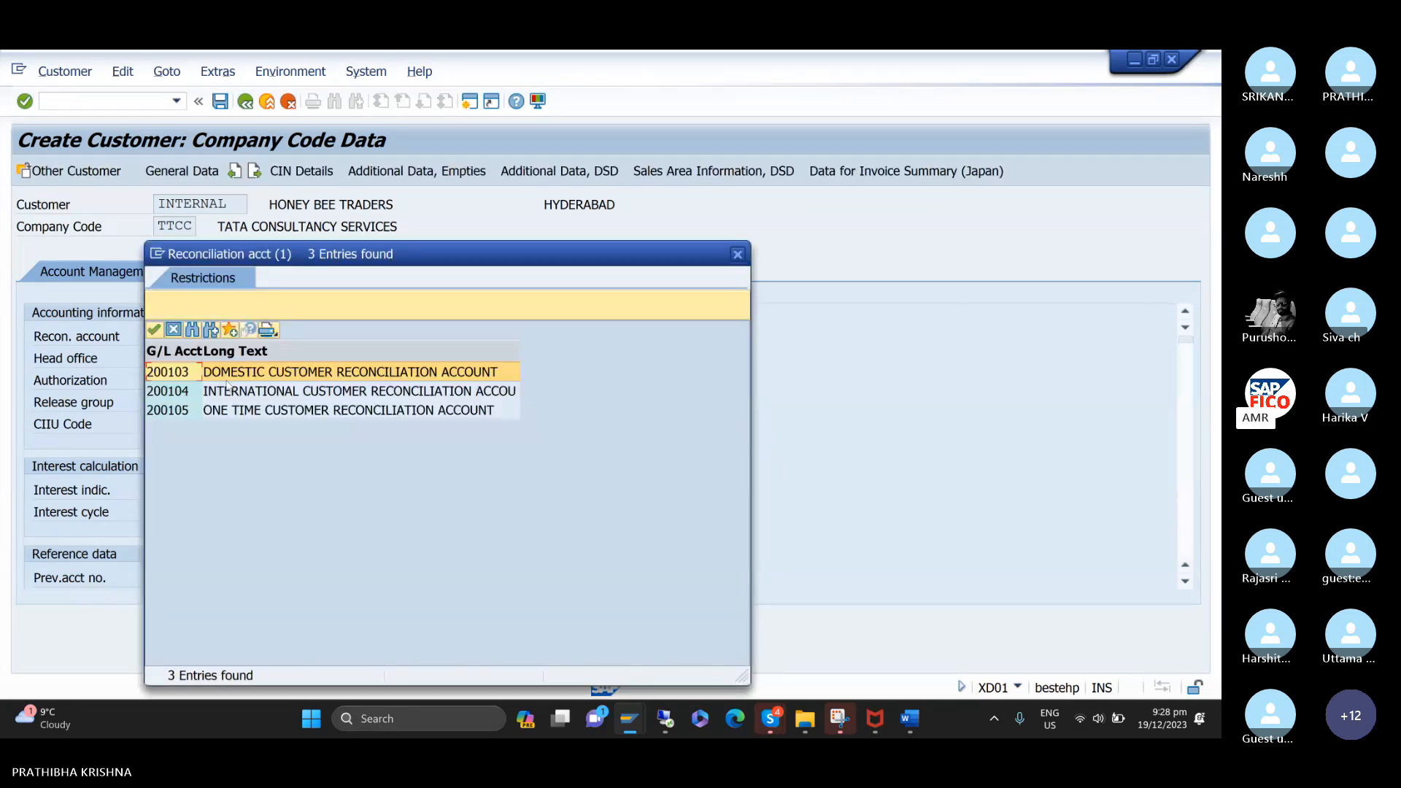
{"action": "double_click", "coordinate": [290, 371]}
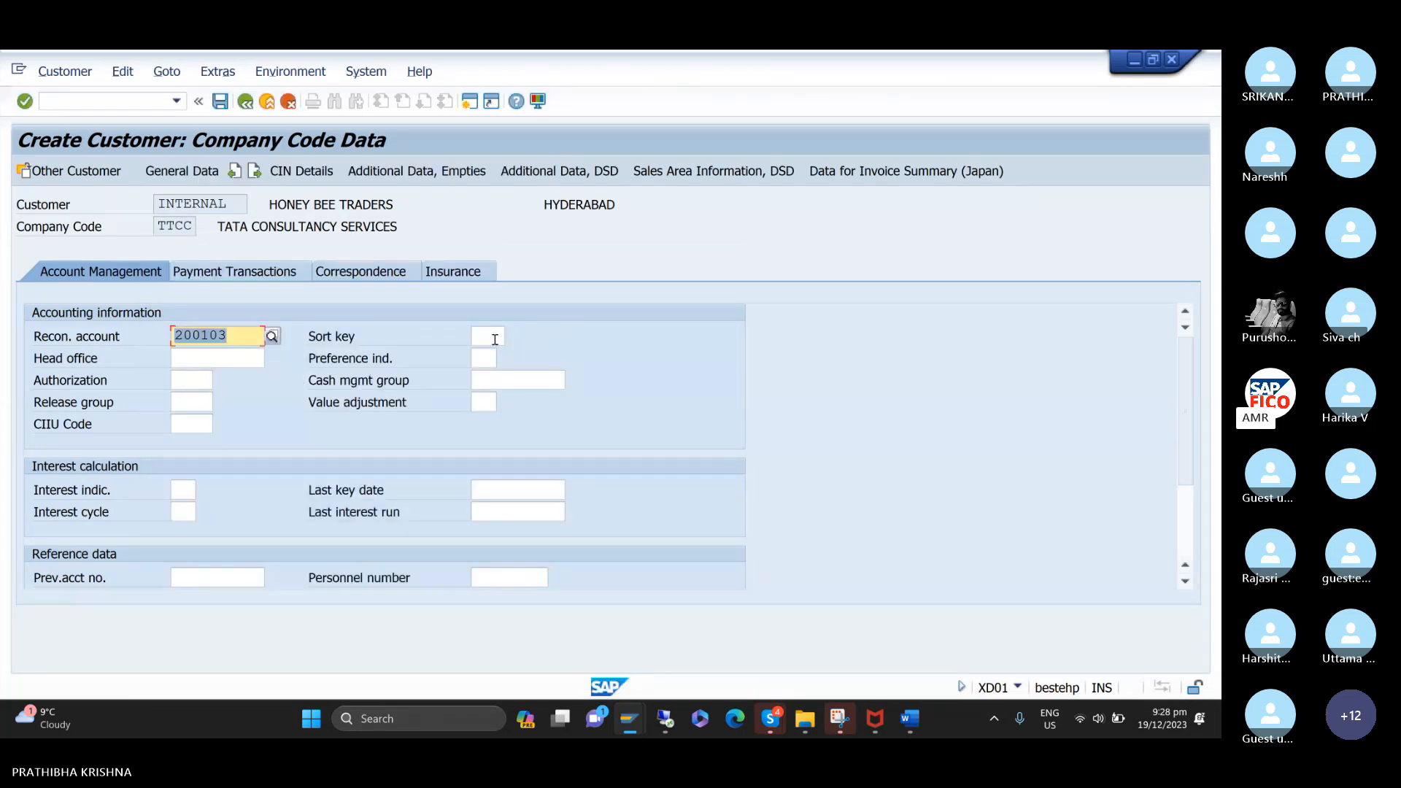
{"action": "left_click", "coordinate": [499, 337]}
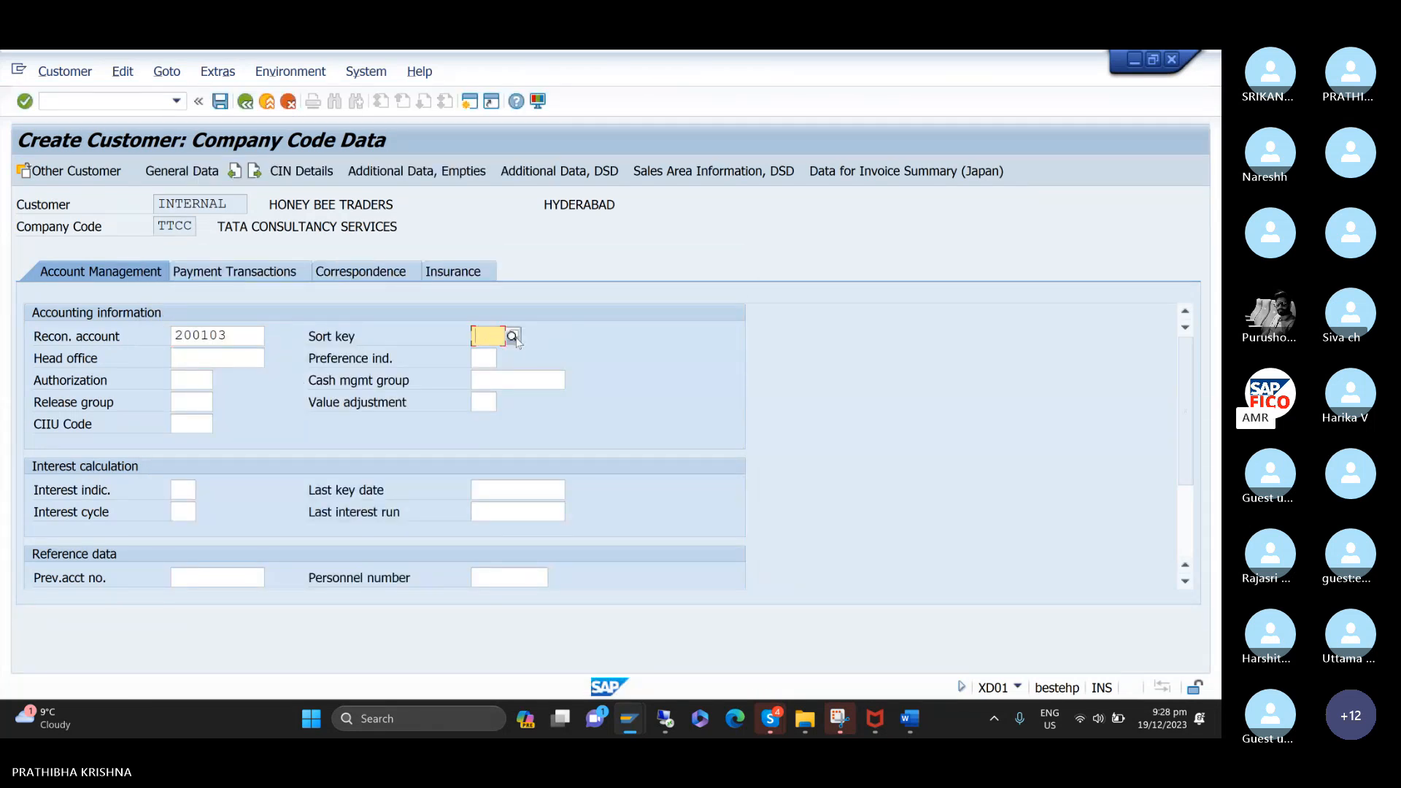
{"action": "left_click", "coordinate": [513, 337]}
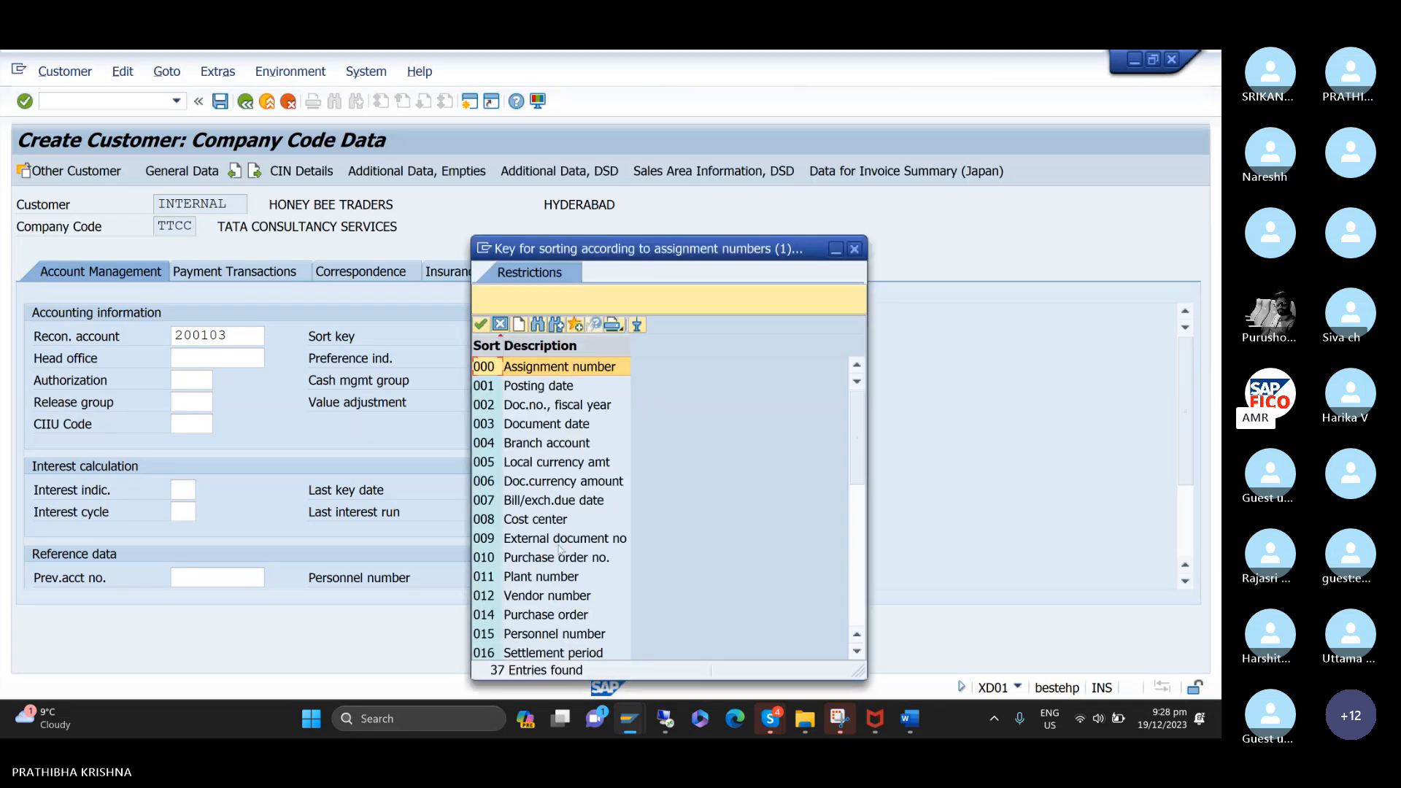
{"action": "left_click_drag", "start_coordinate": [672, 251], "coordinate": [743, 214]}
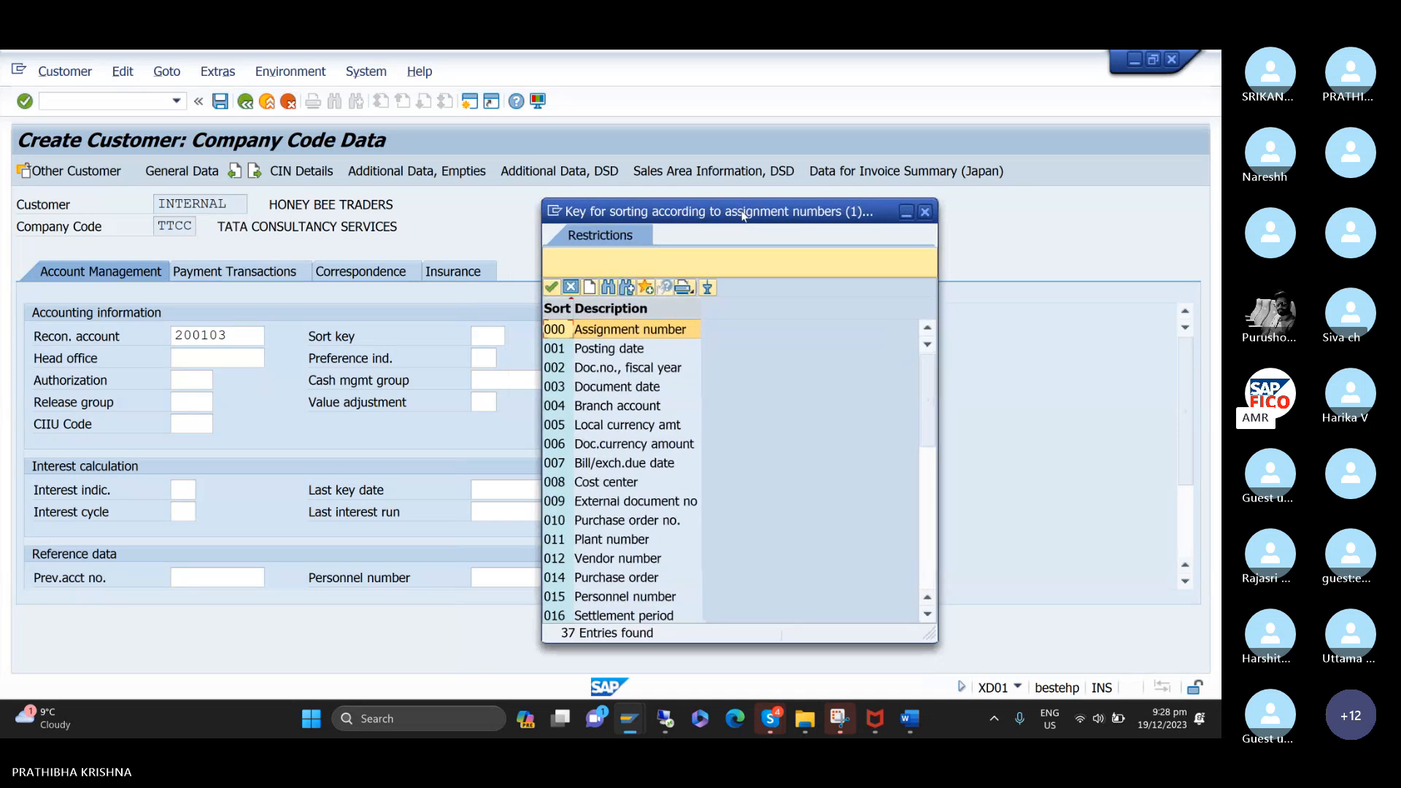
{"action": "scroll", "coordinate": [654, 531], "scroll_direction": "down", "scroll_amount": 5}
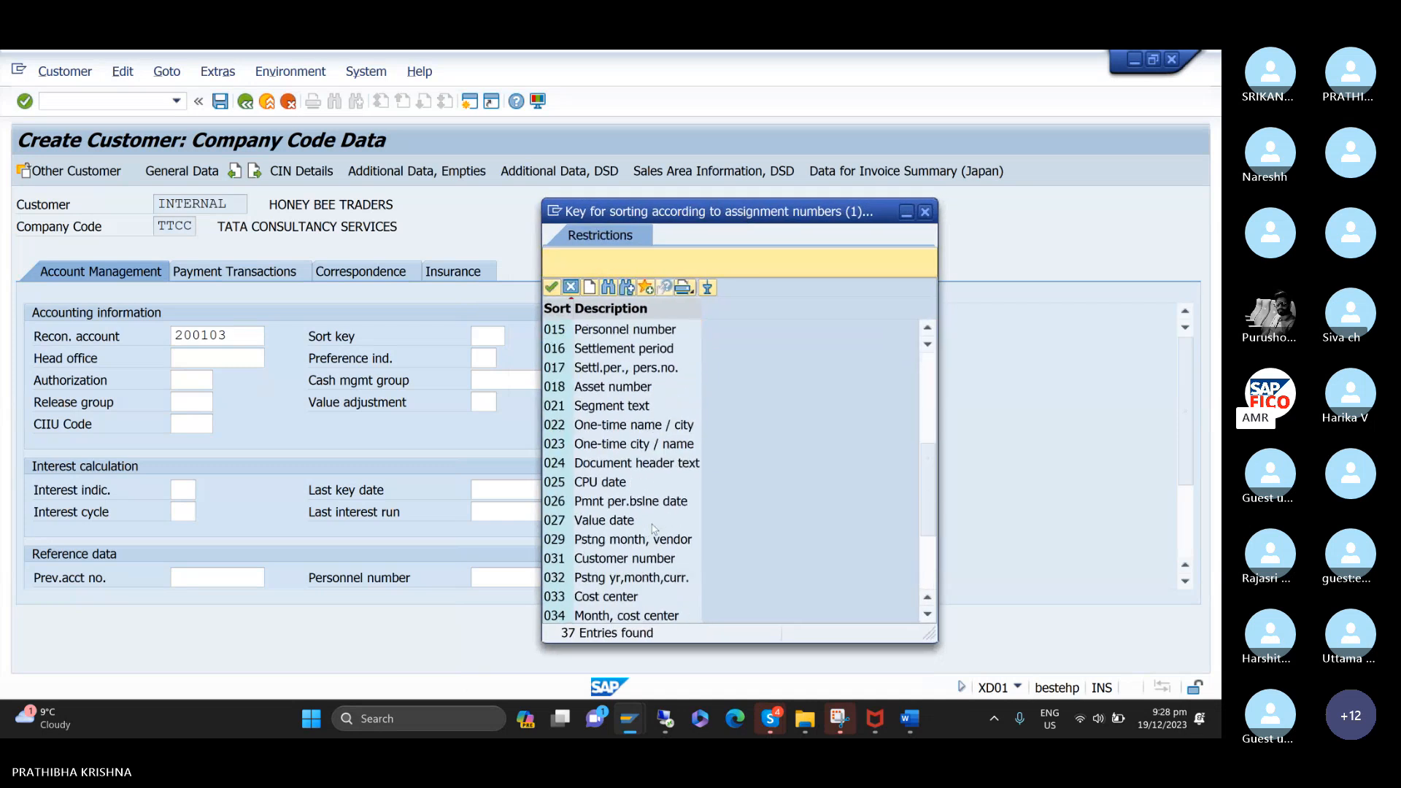
{"action": "scroll", "coordinate": [653, 530], "scroll_direction": "down", "scroll_amount": 1}
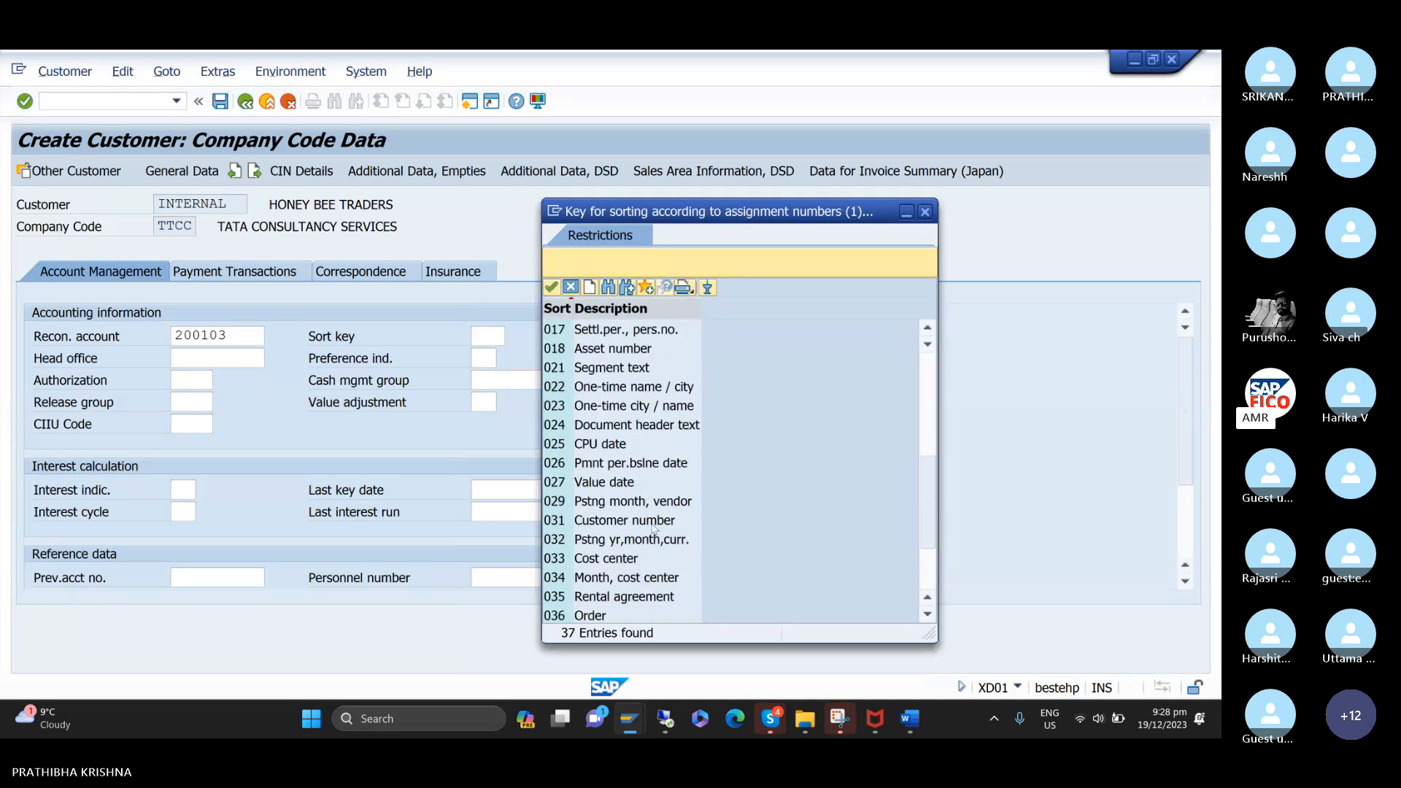
{"action": "left_click", "coordinate": [557, 523]}
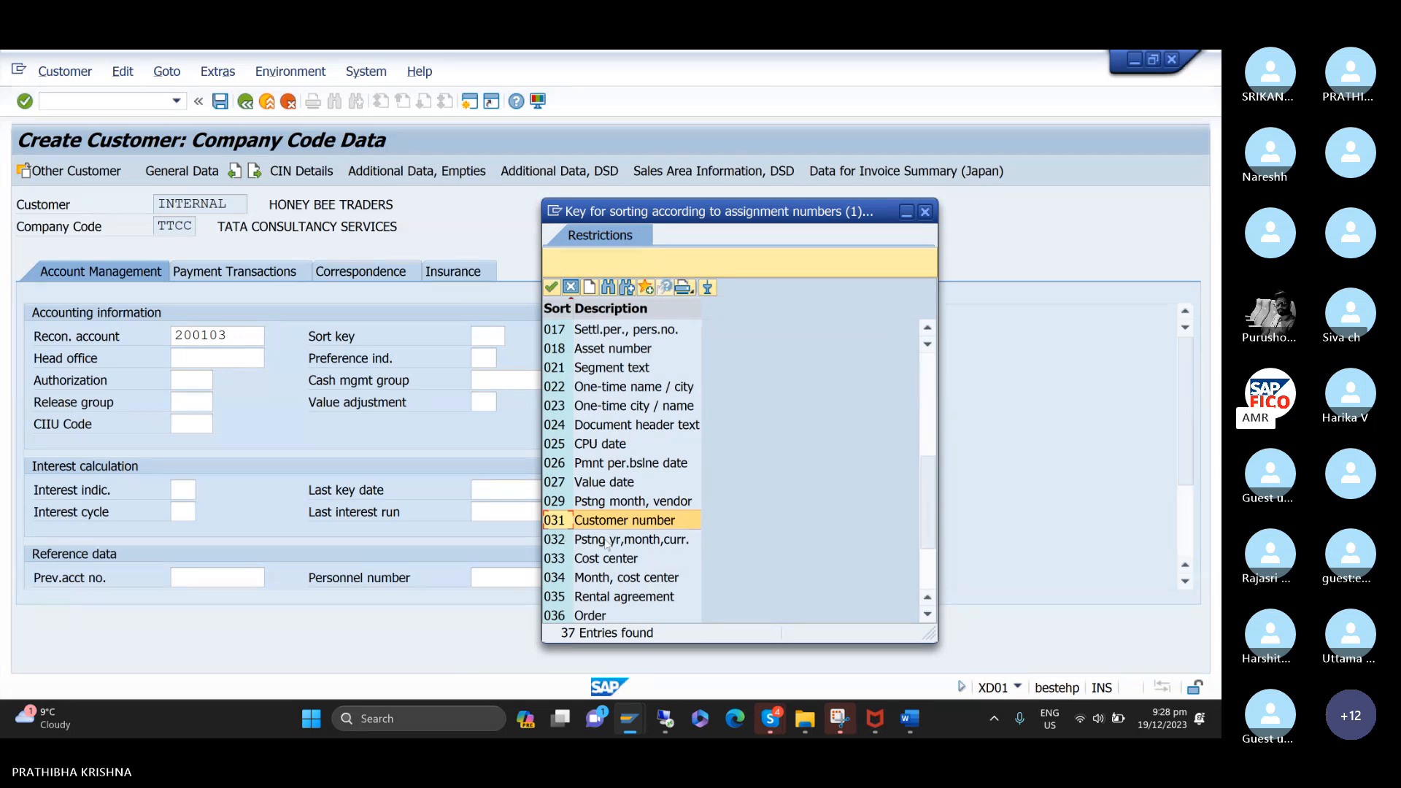
{"action": "scroll", "coordinate": [572, 377], "scroll_direction": "up", "scroll_amount": 3}
{"action": "scroll", "coordinate": [560, 352], "scroll_direction": "up", "scroll_amount": 3}
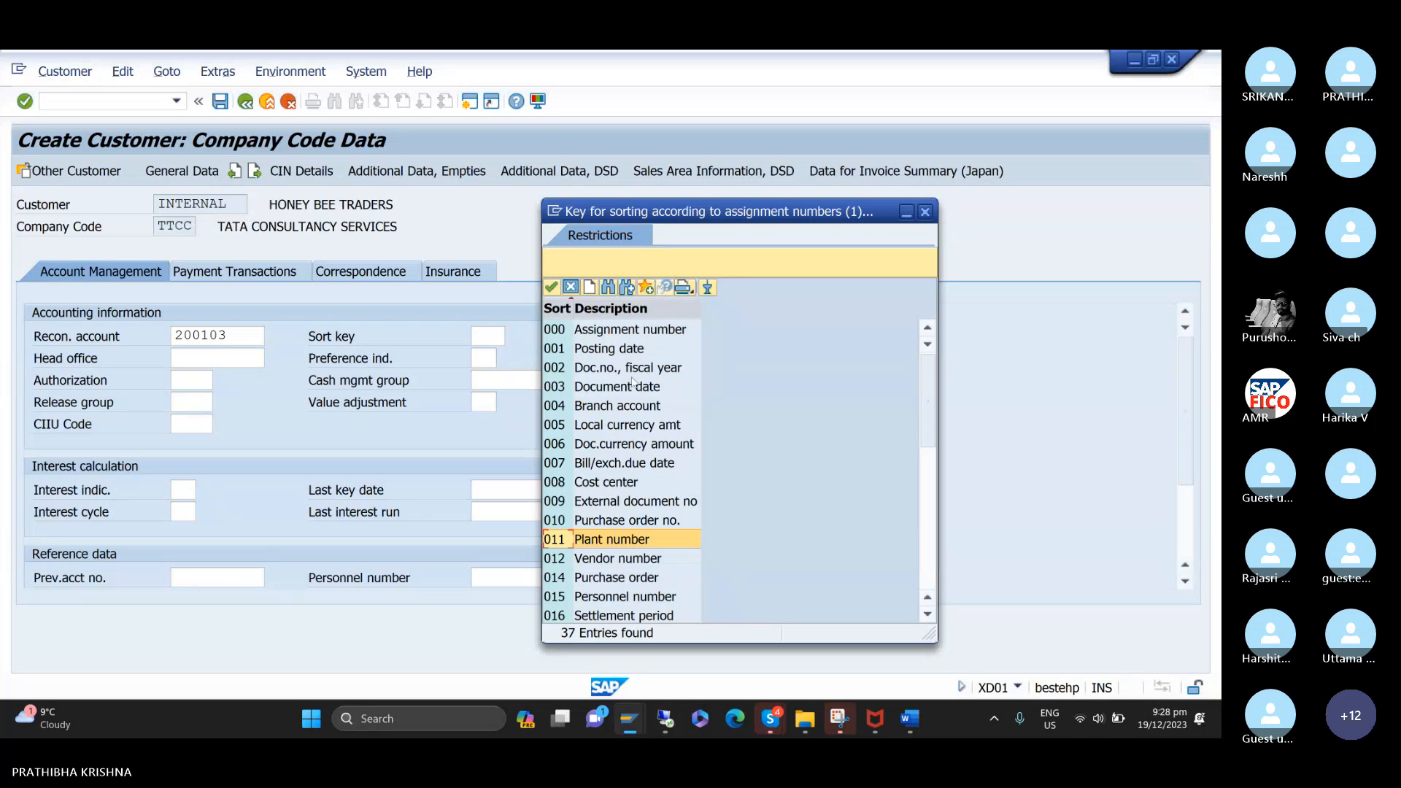
{"action": "scroll", "coordinate": [632, 385], "scroll_direction": "down", "scroll_amount": 5}
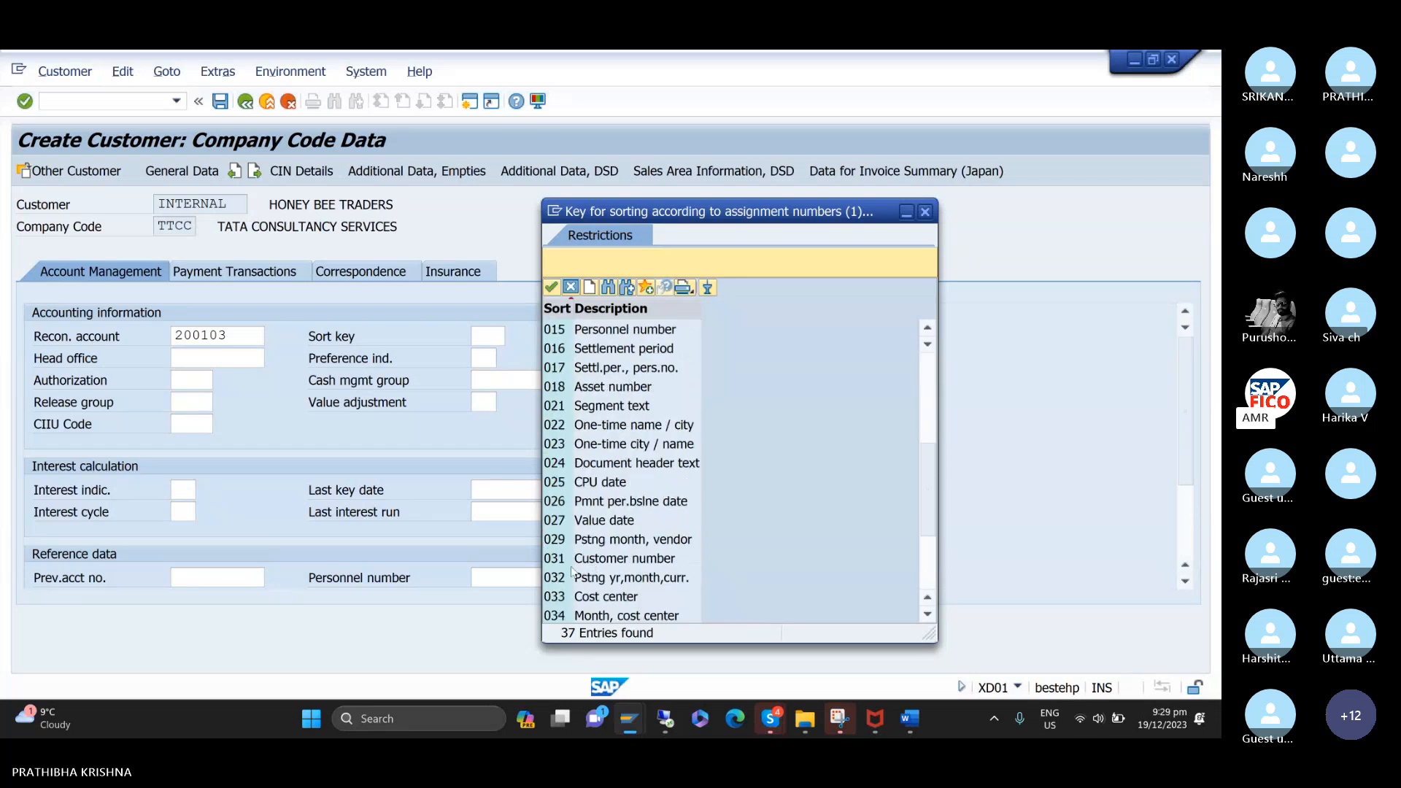
{"action": "left_click", "coordinate": [567, 563]}
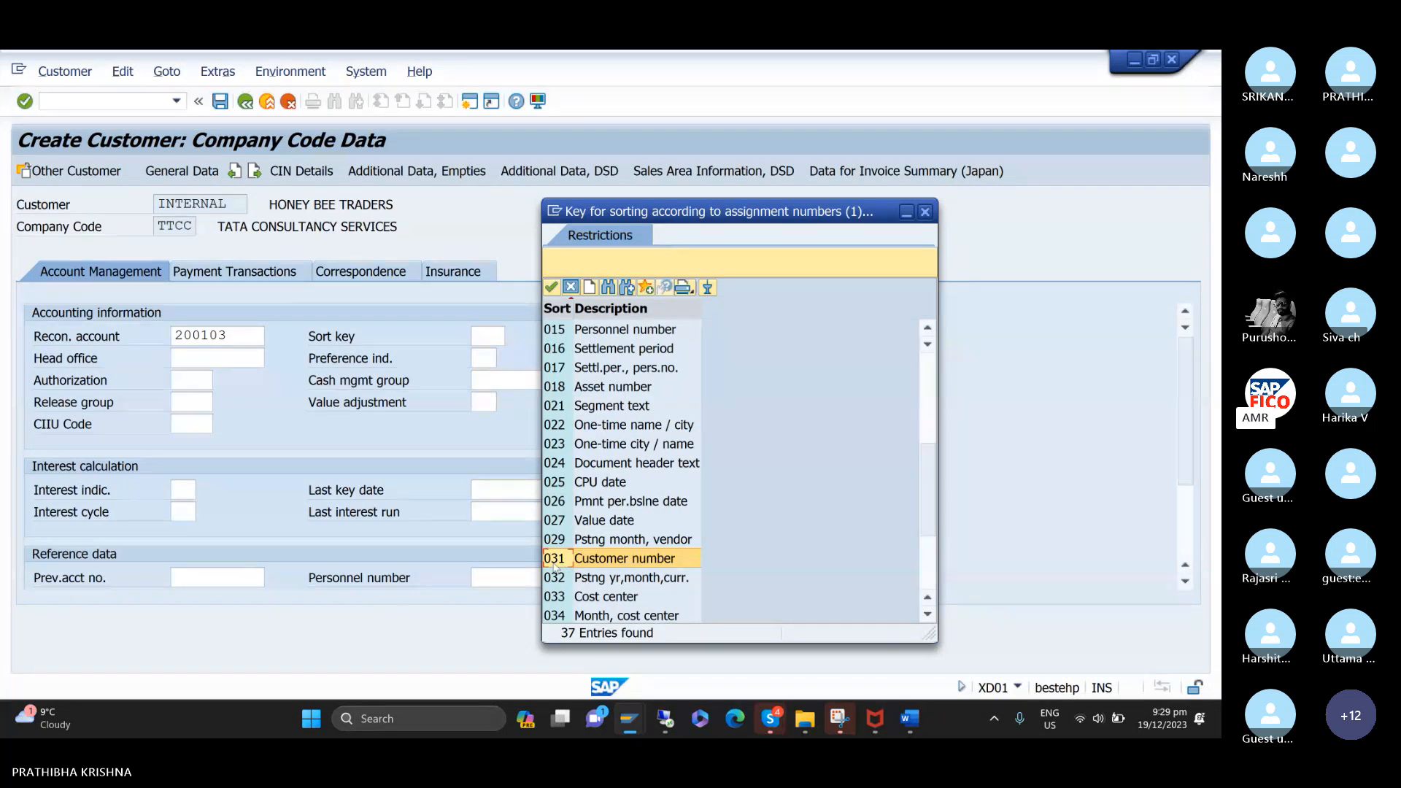
{"action": "double_click", "coordinate": [554, 566]}
Assign cash management group E6 (Major customers) to the customer's accounting information.
{"action": "left_click", "coordinate": [511, 383]}
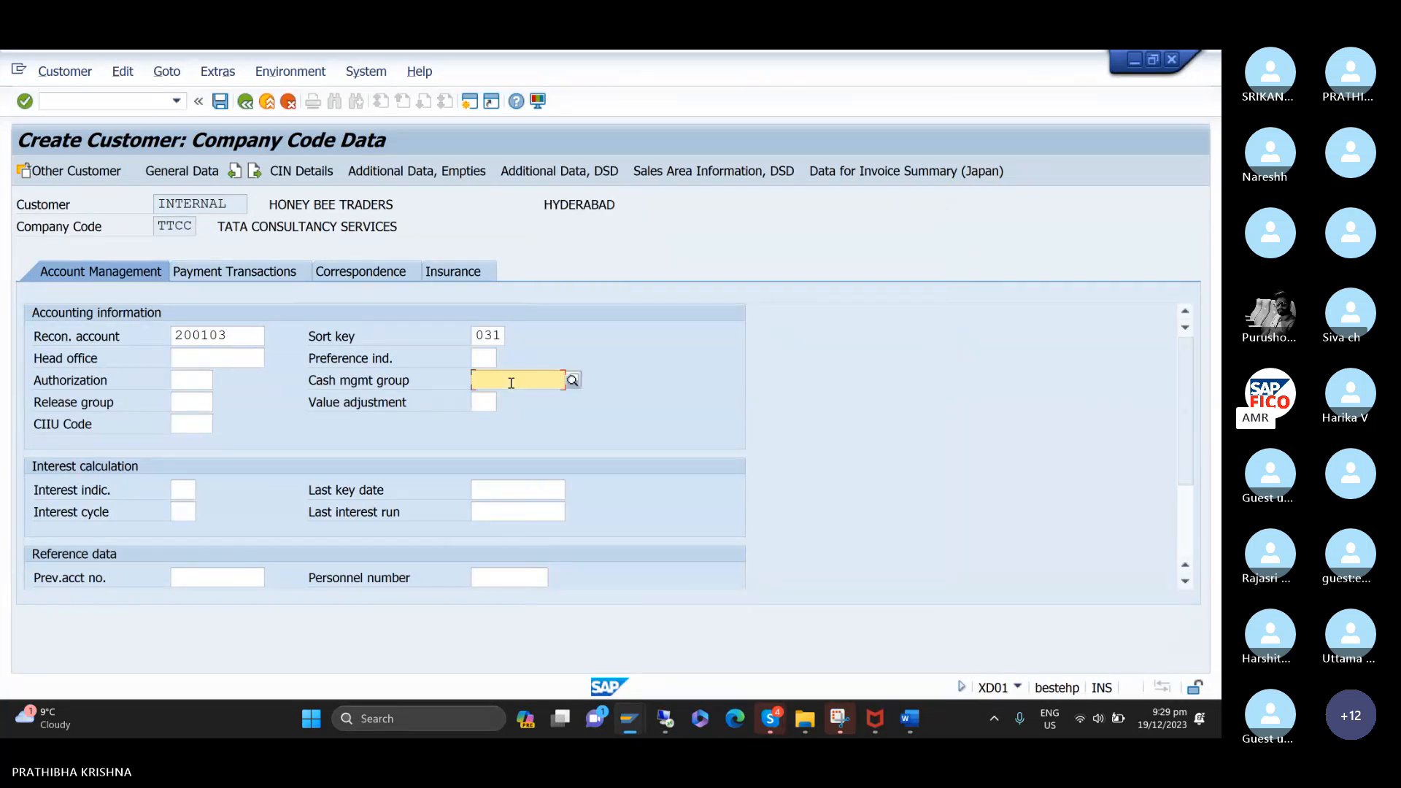
{"action": "left_click", "coordinate": [572, 380]}
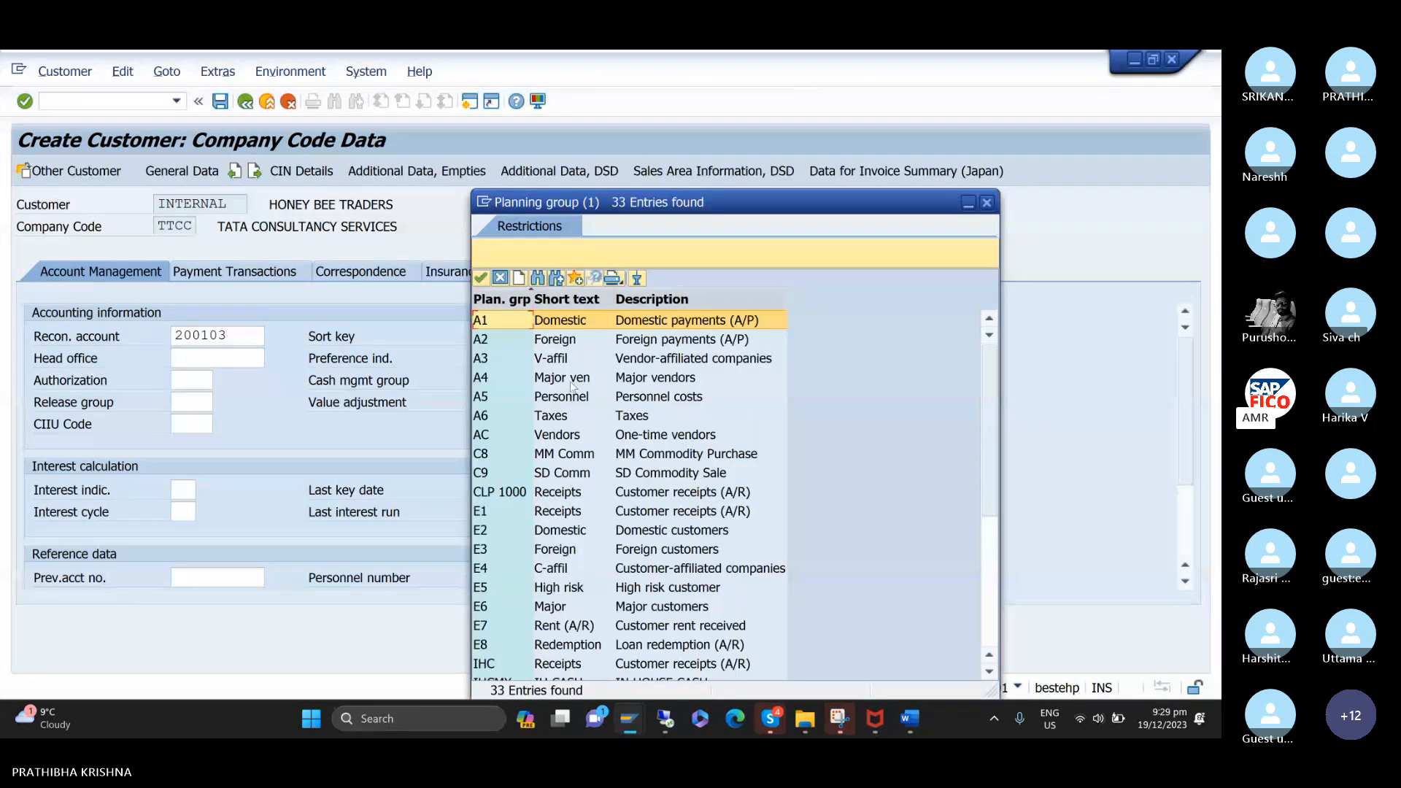
{"action": "left_click", "coordinate": [480, 609]}
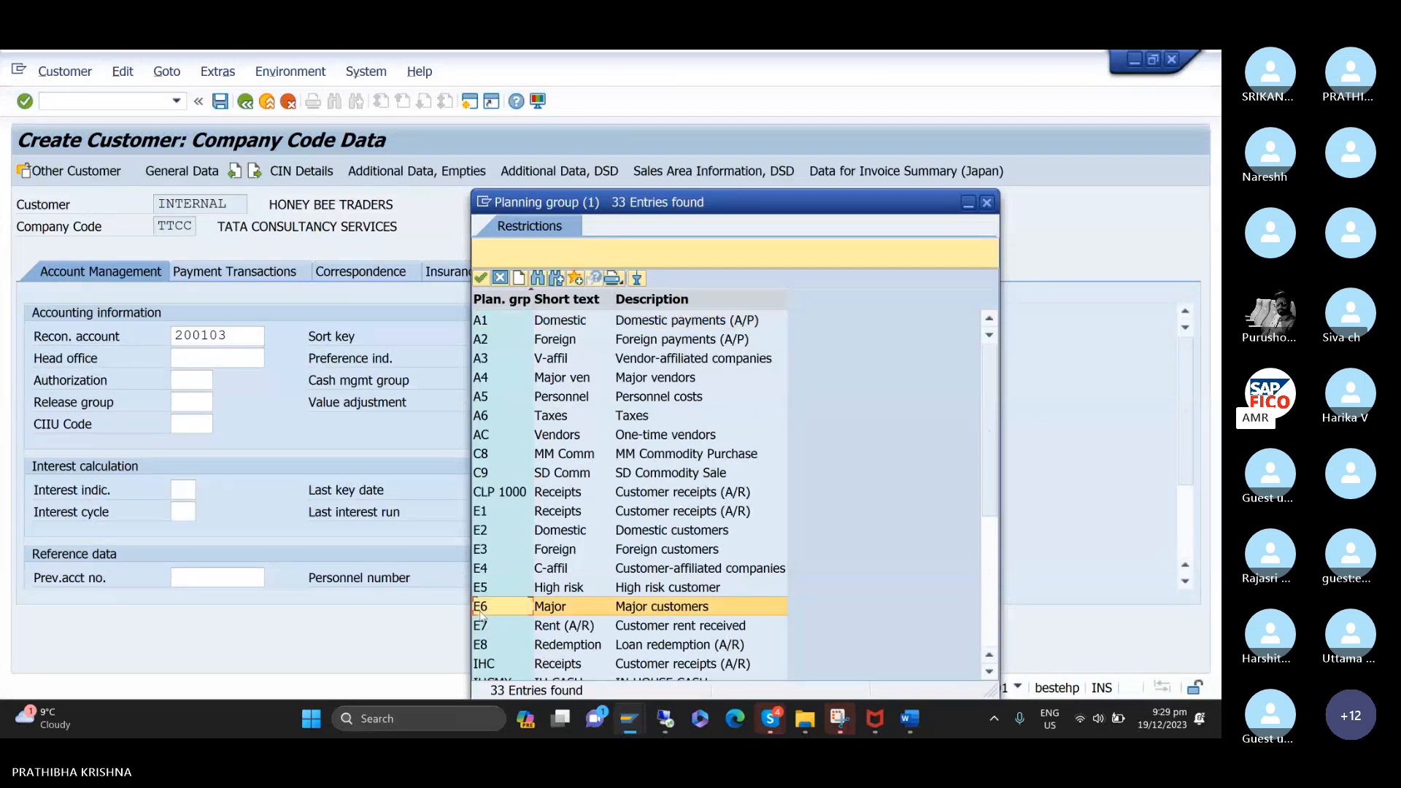
{"action": "double_click", "coordinate": [480, 610]}
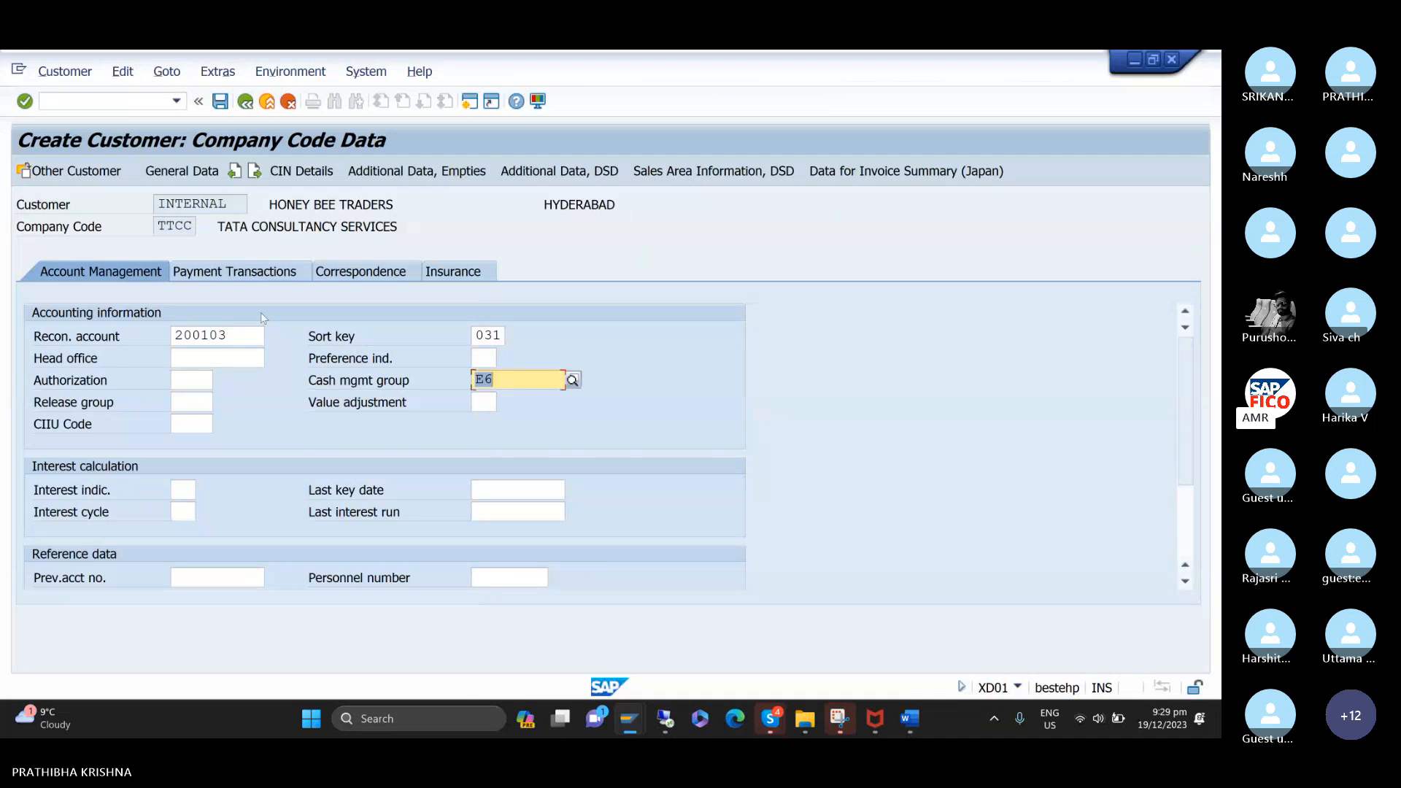
In the customer's payment transactions data, set the terms of payment to 0001 and the tolerance group to TCVC.
{"action": "left_click", "coordinate": [259, 272]}
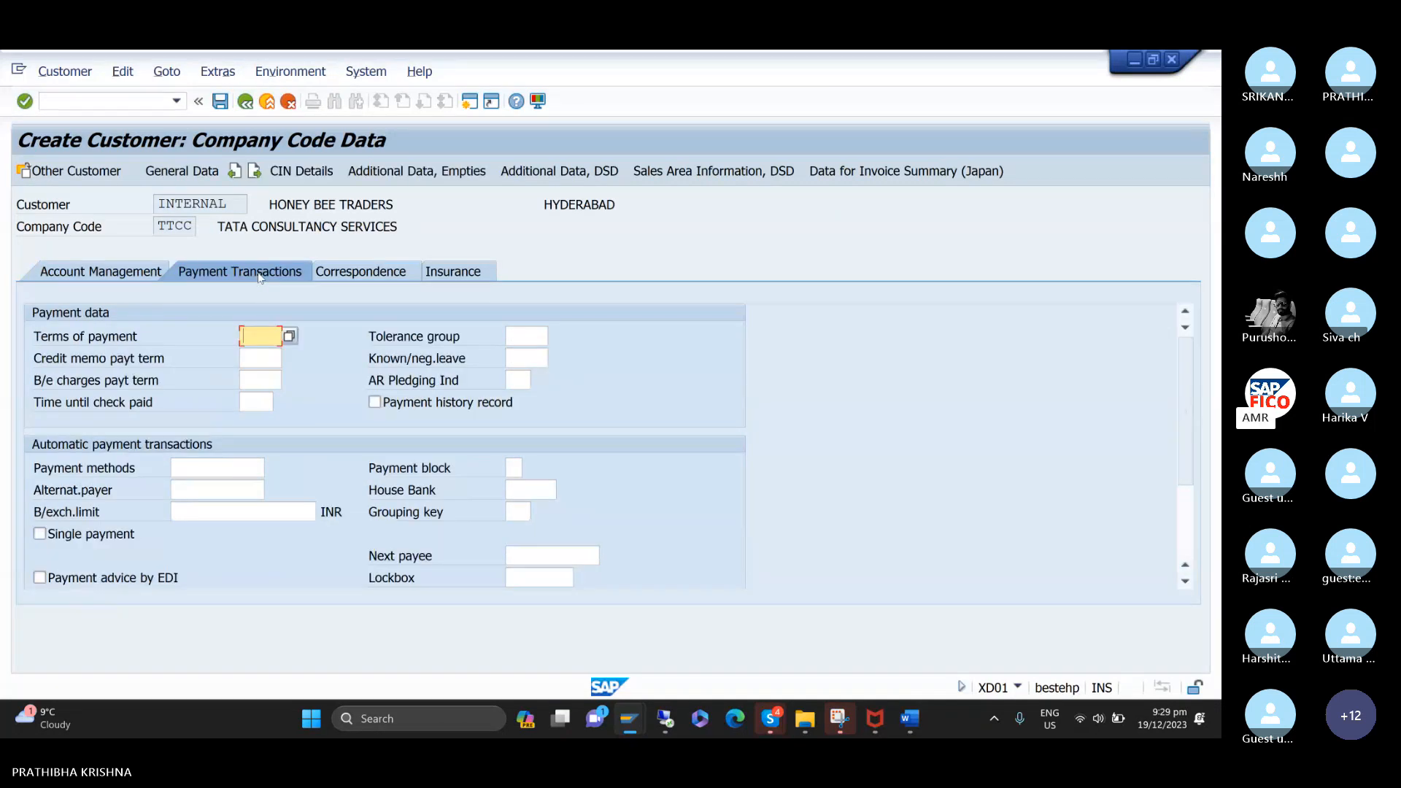
{"action": "left_click", "coordinate": [290, 335]}
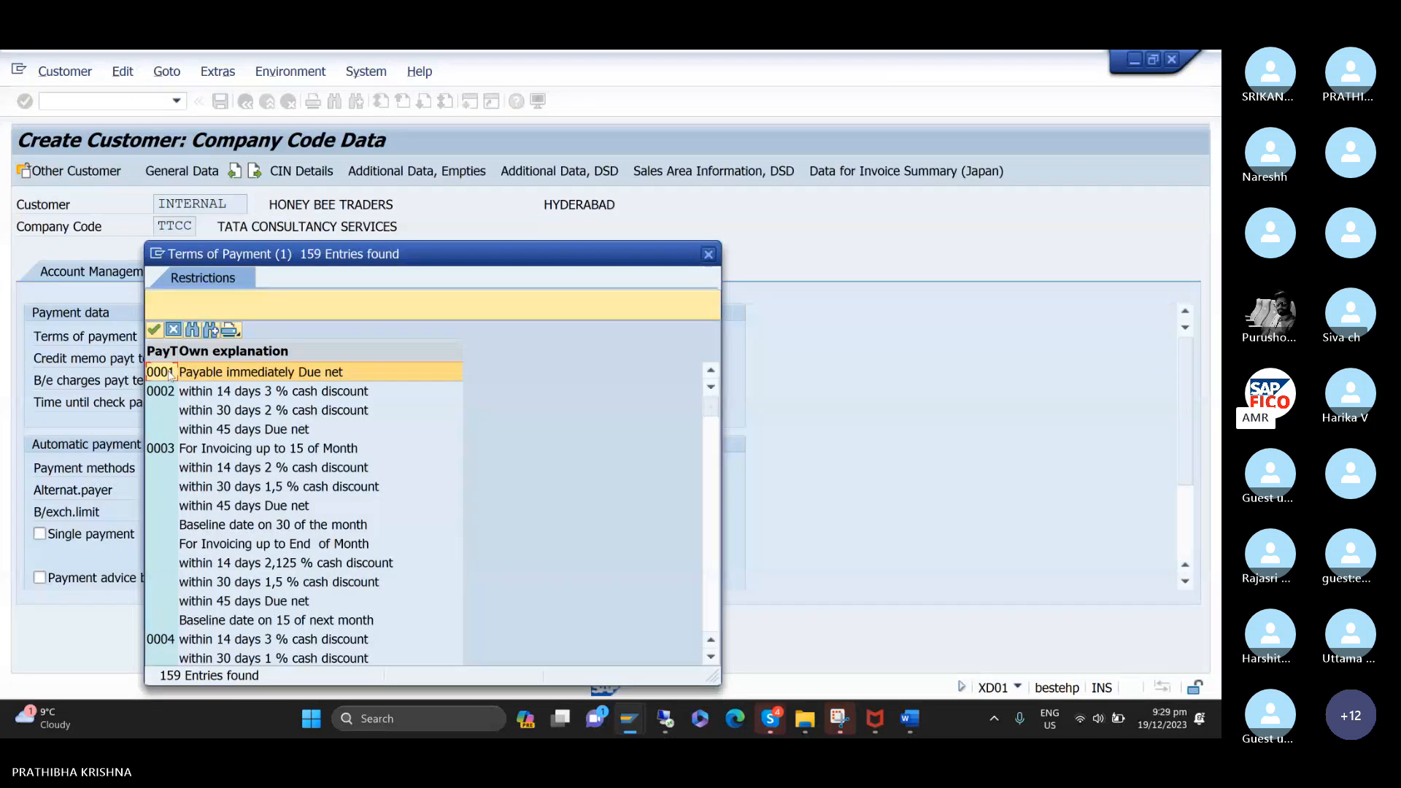
{"action": "double_click", "coordinate": [170, 373]}
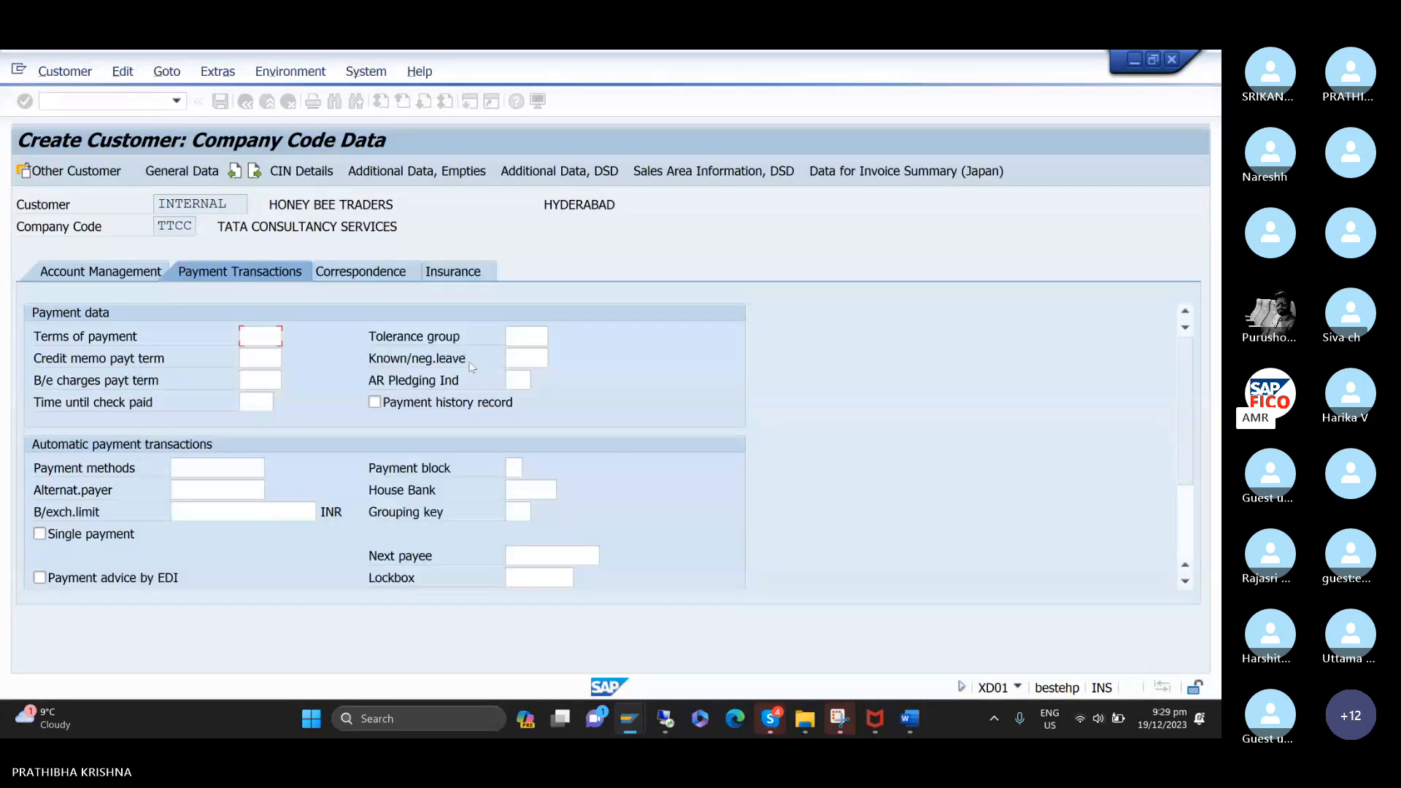
{"action": "left_click", "coordinate": [521, 337]}
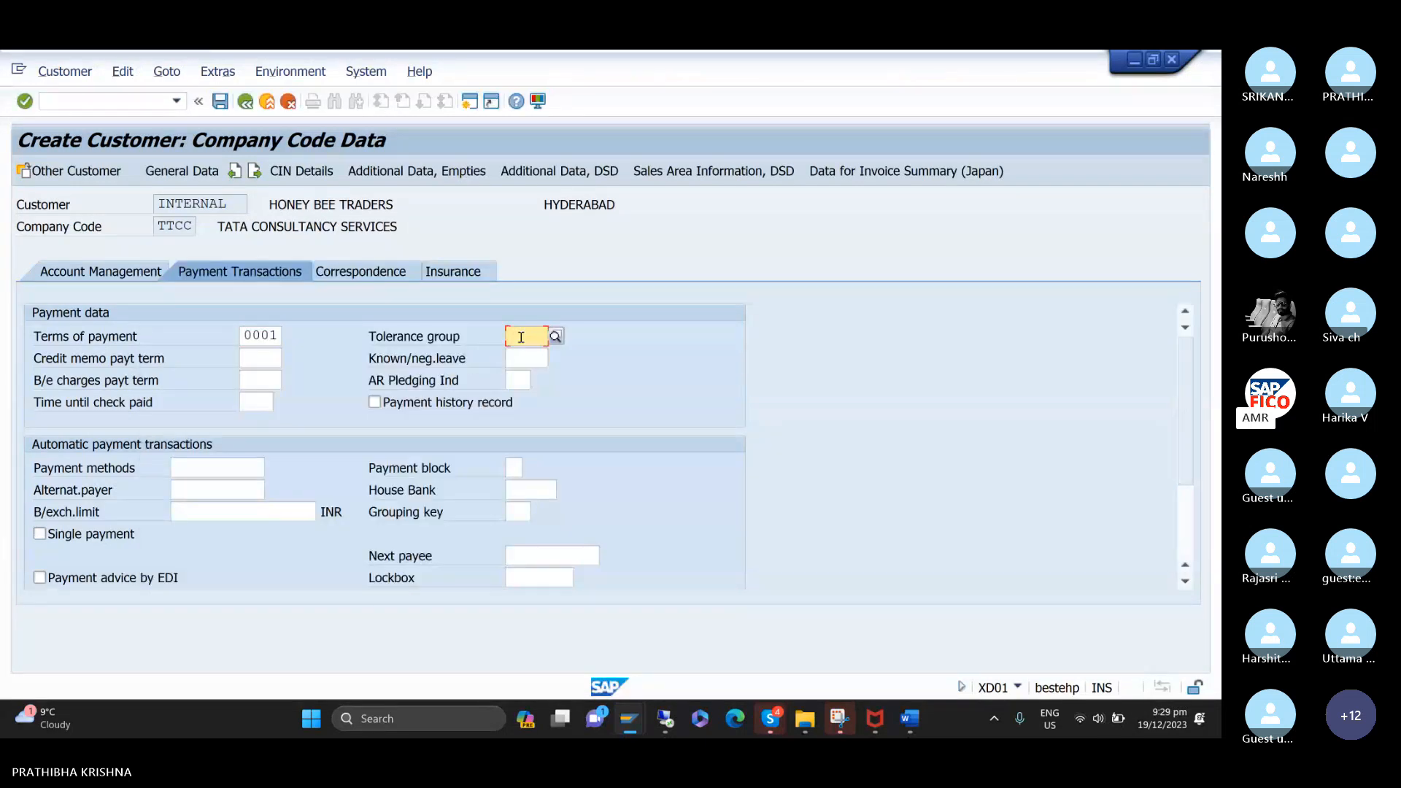
{"action": "type", "text": "TC"}
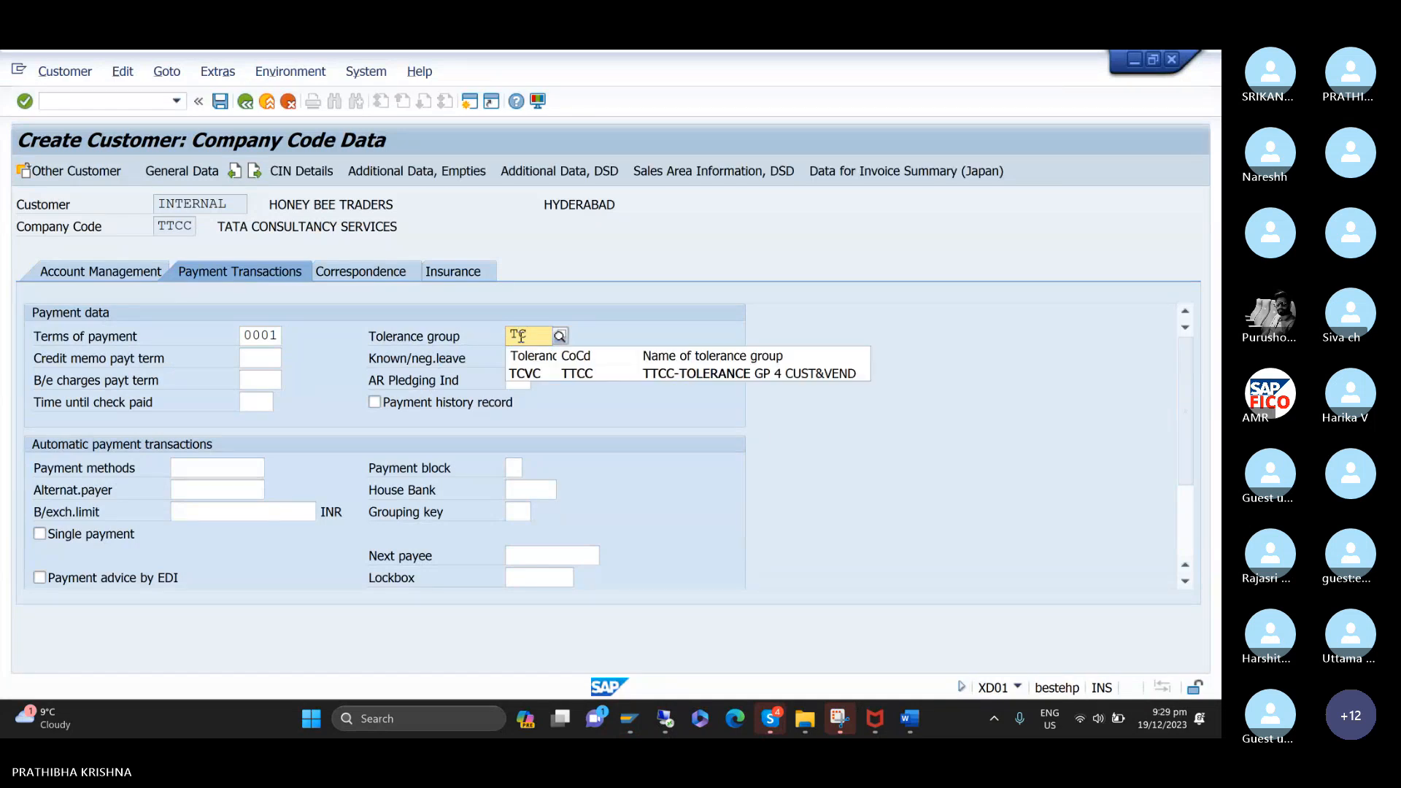
{"action": "key", "text": "Down"}
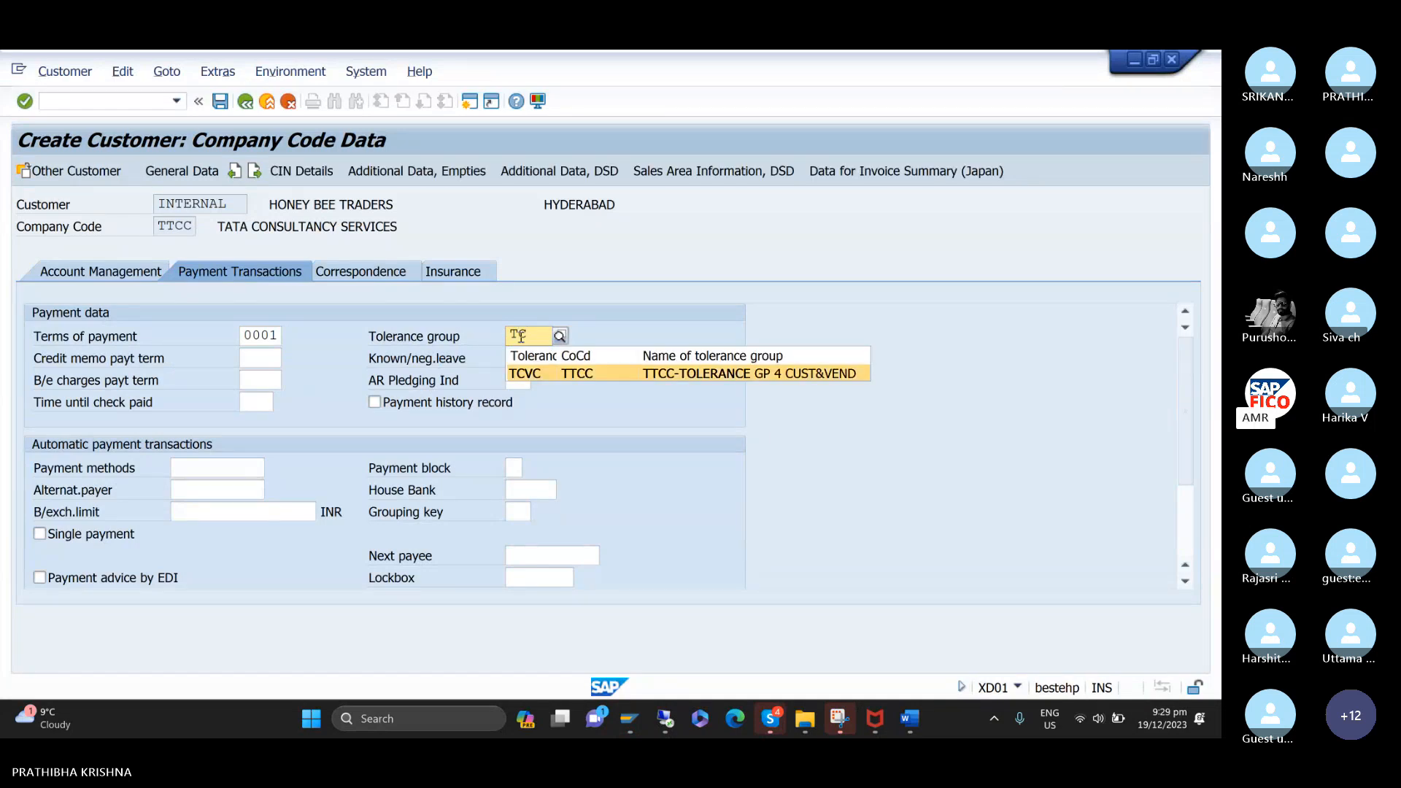
{"action": "key", "text": "Return"}
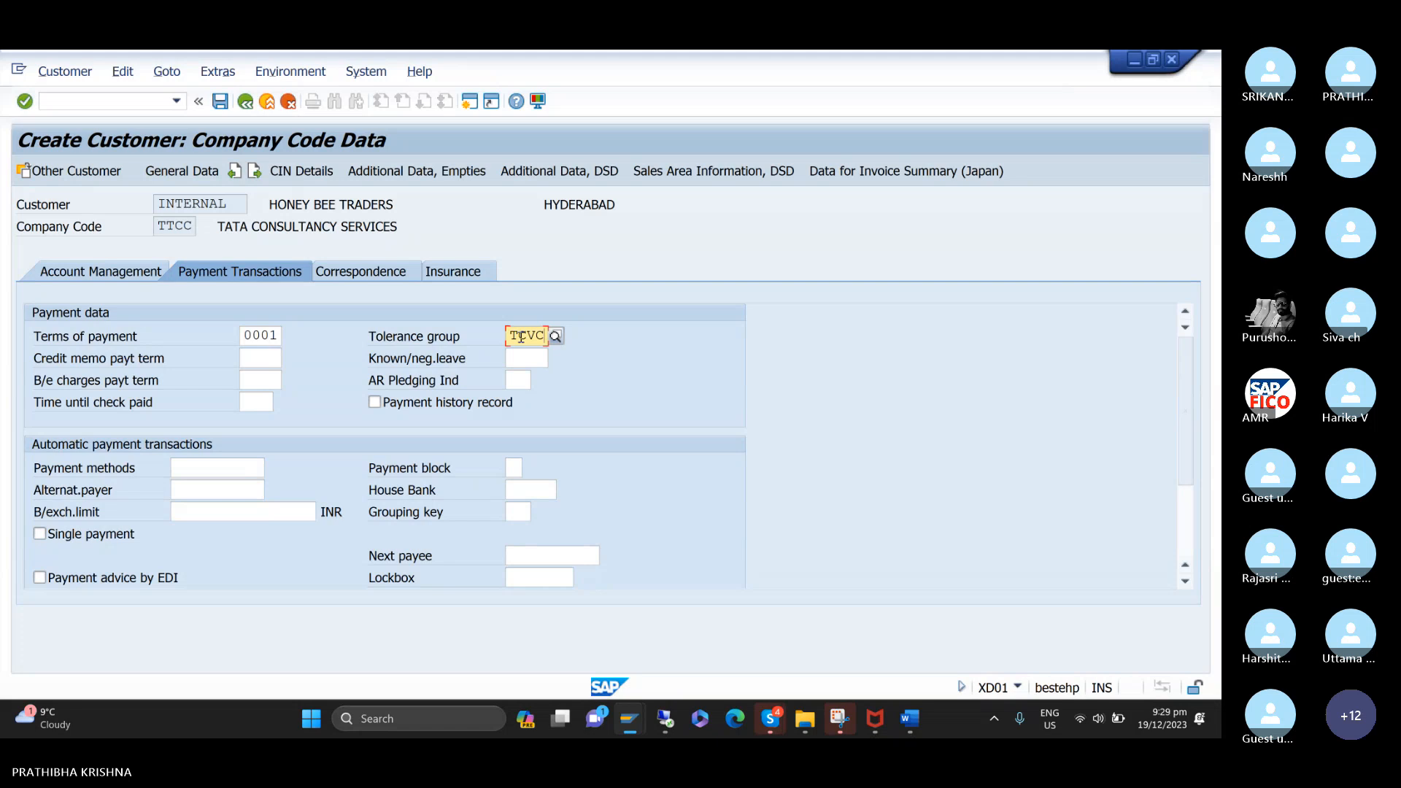
View the customer's correspondence data, then save the new customer and move the initial dialog away from the status message.
{"action": "left_click", "coordinate": [365, 277]}
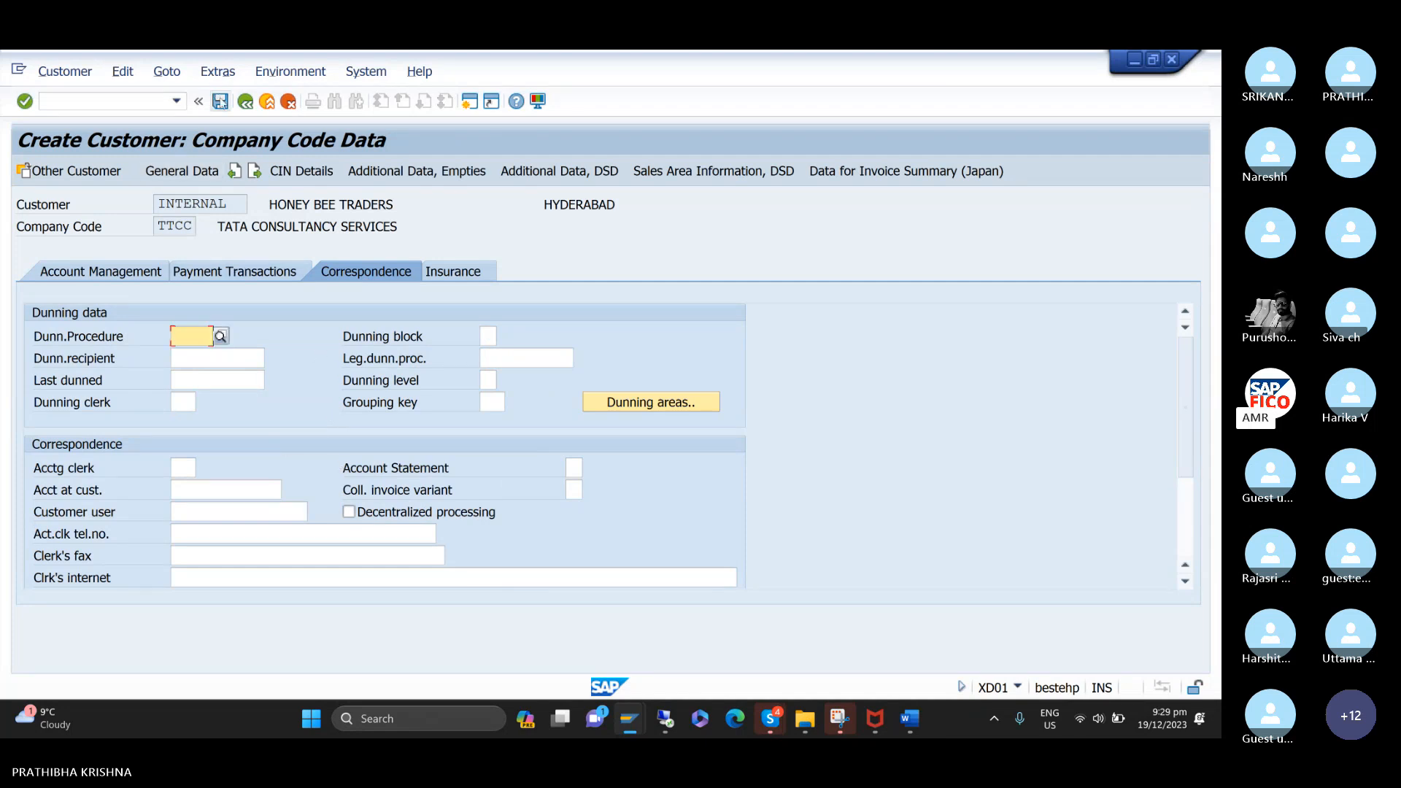
{"action": "left_click", "coordinate": [220, 102]}
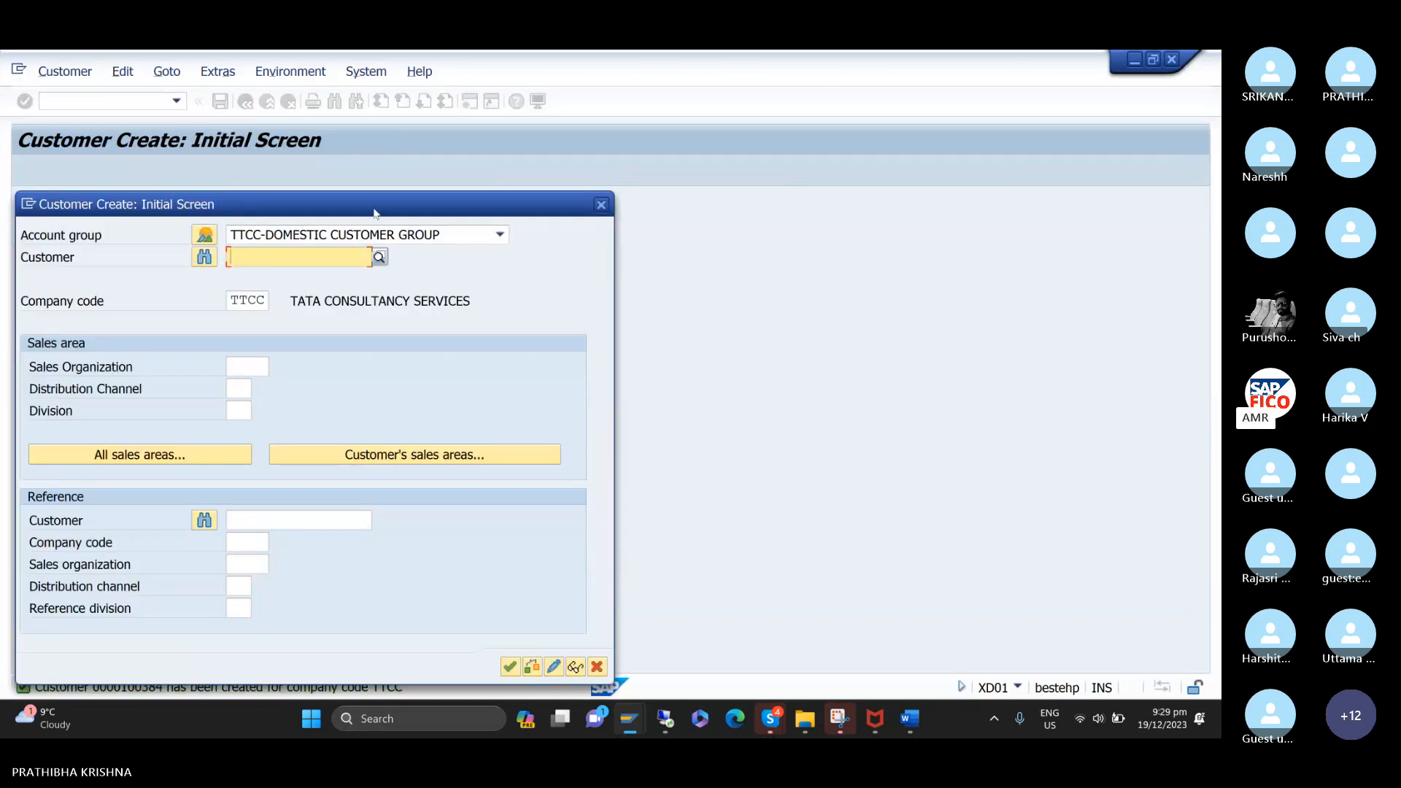
{"action": "left_click_drag", "start_coordinate": [455, 208], "coordinate": [568, 66]}
{"action": "mouse_move", "coordinate": [124, 703]}
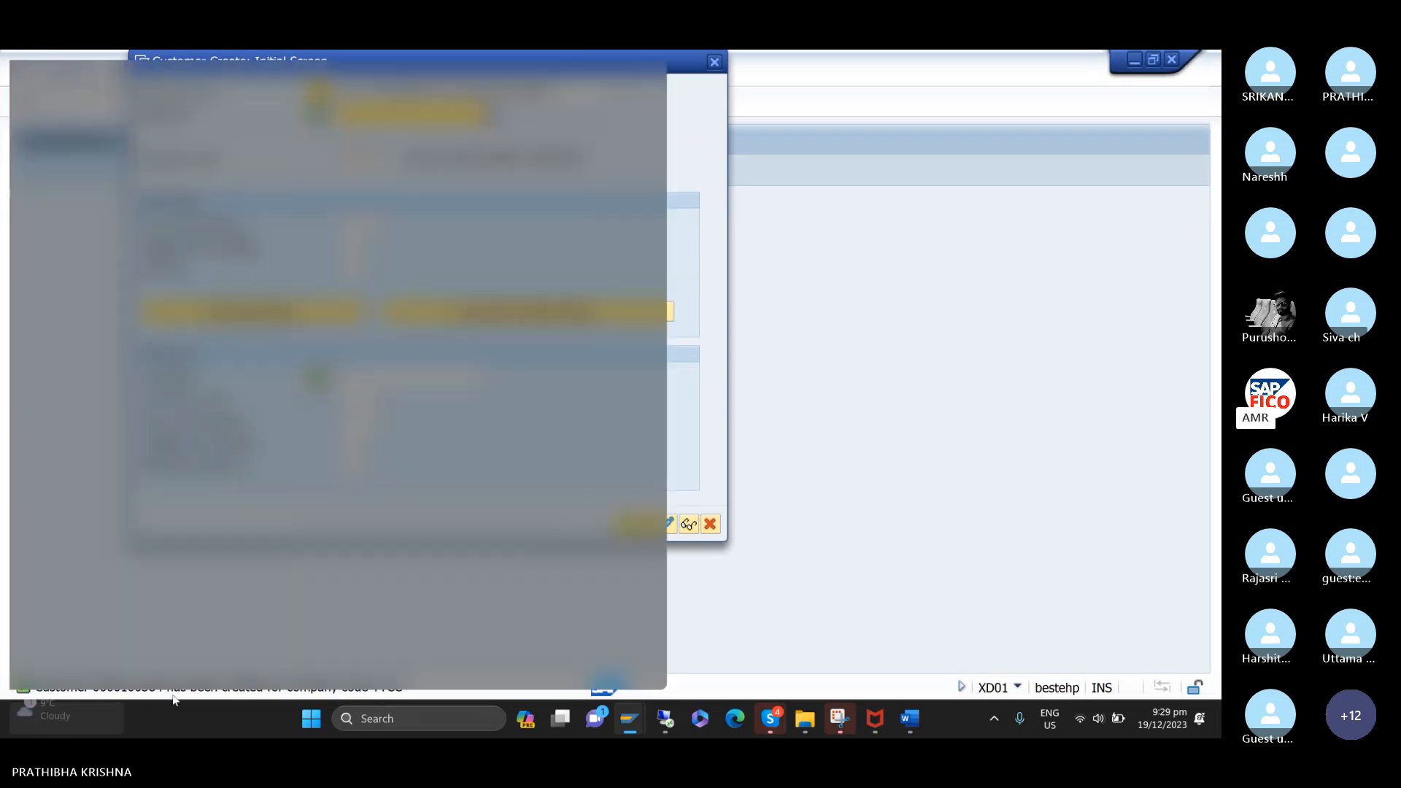
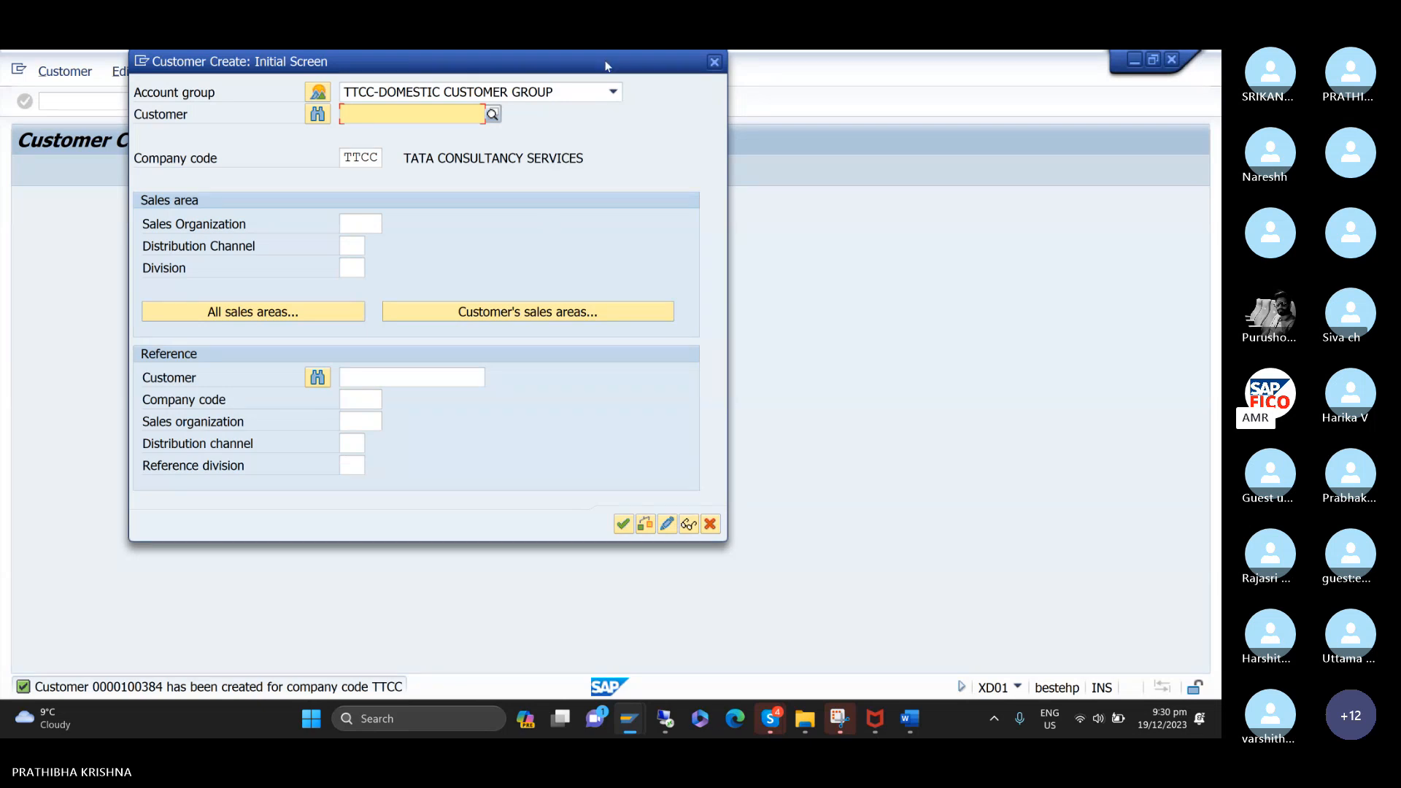
Switch to the ACCOUNTS RECEIVABLE notes in Word and highlight the two lines of the general entry for customer sales.
{"action": "left_click_drag", "start_coordinate": [604, 67], "coordinate": [545, 158]}
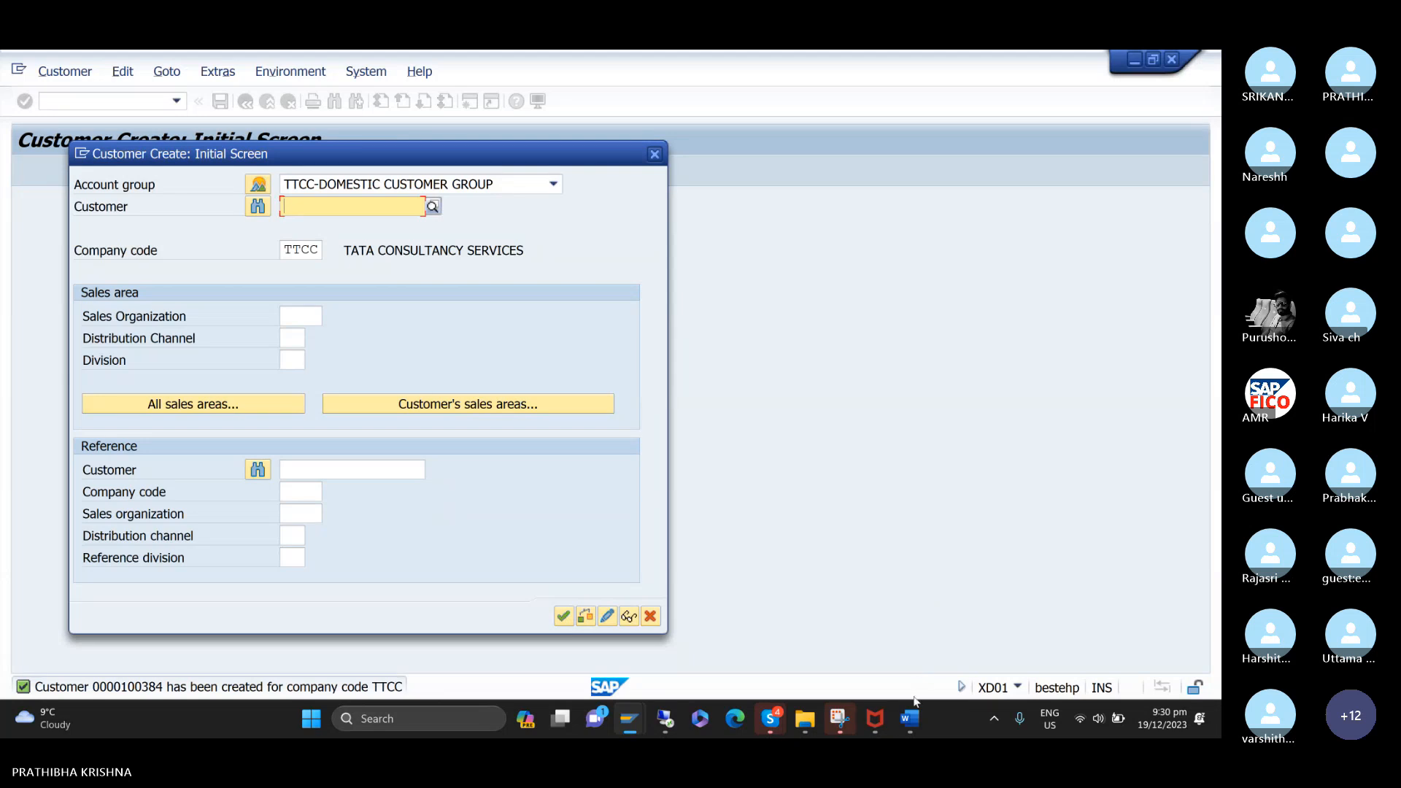
{"action": "mouse_move", "coordinate": [912, 721]}
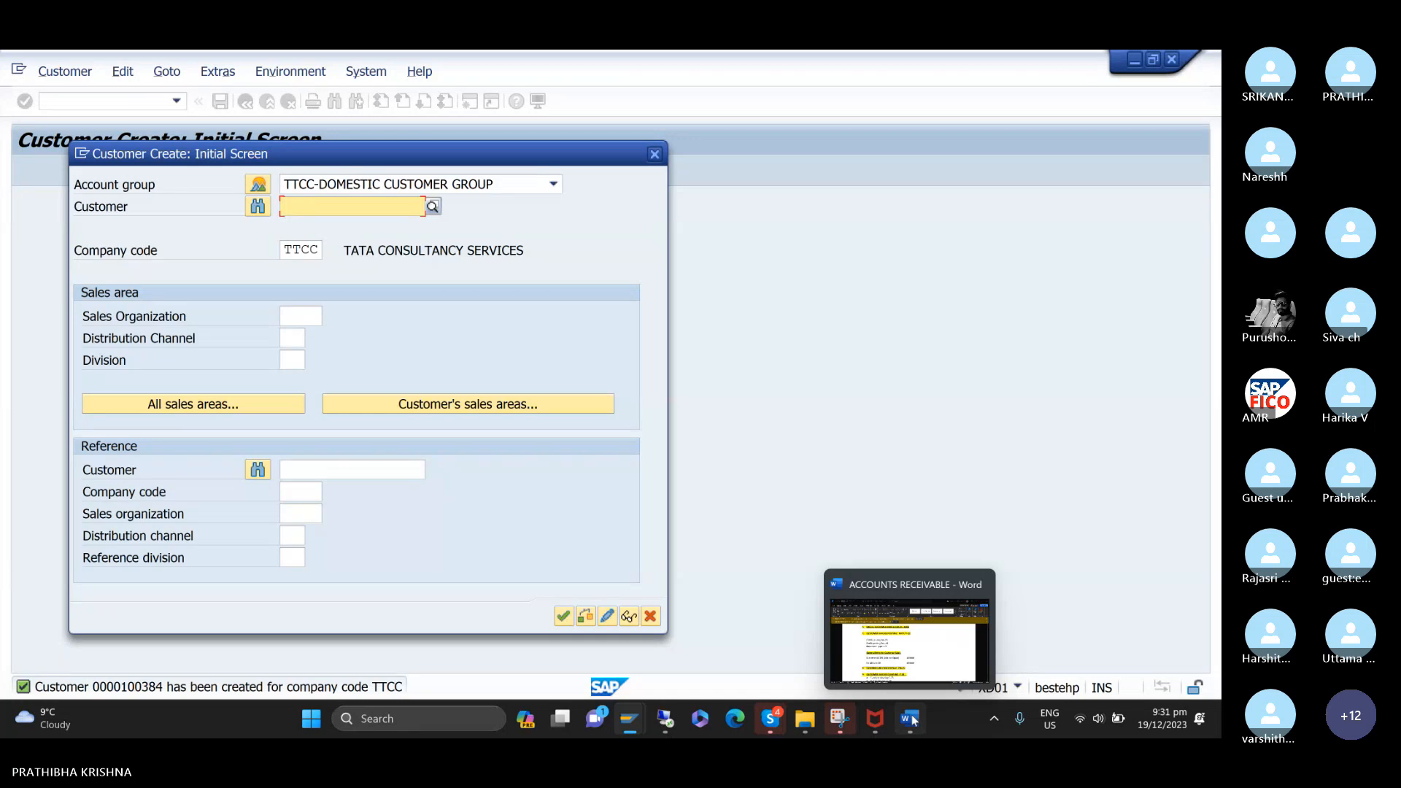
{"action": "left_click", "coordinate": [948, 670]}
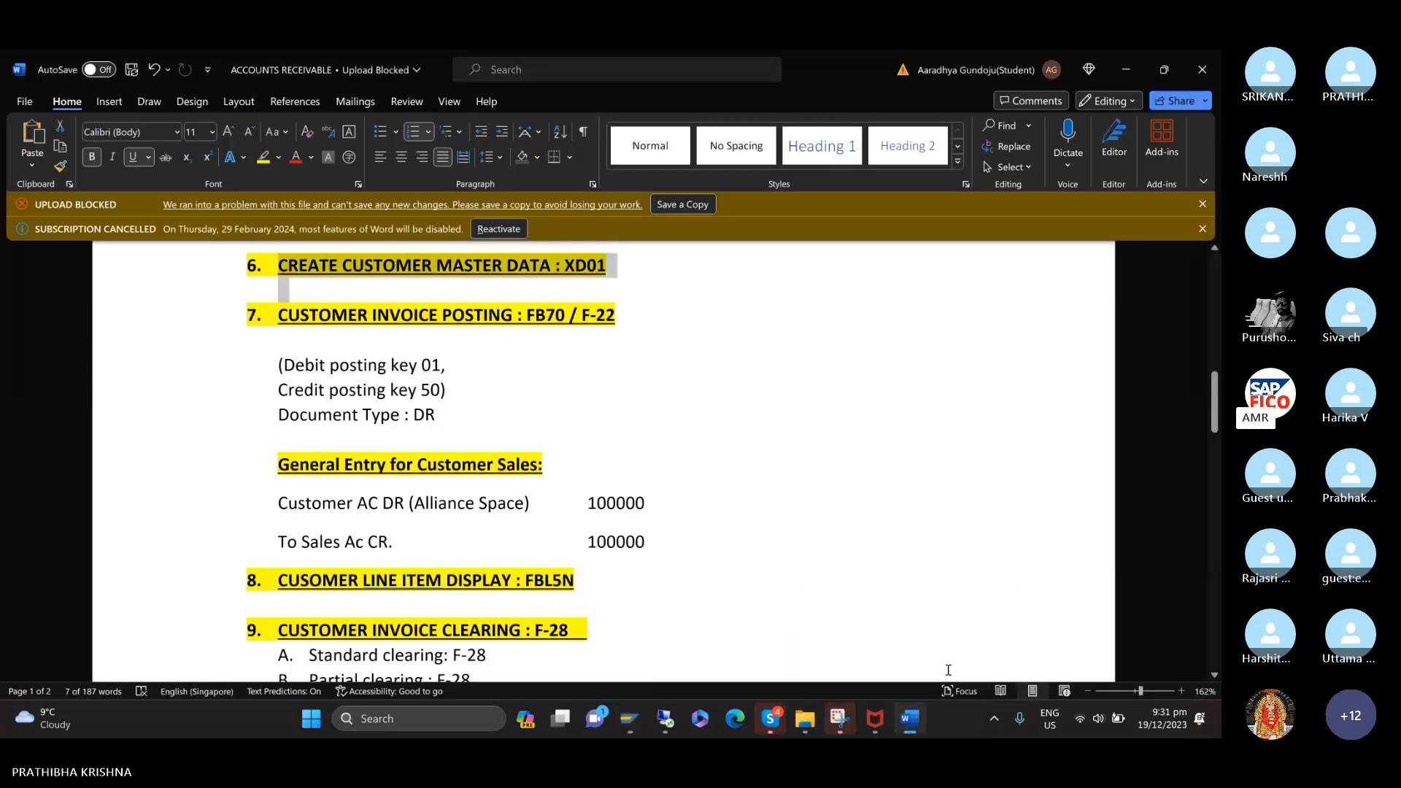
{"action": "scroll", "coordinate": [903, 600], "scroll_direction": "down", "scroll_amount": 5}
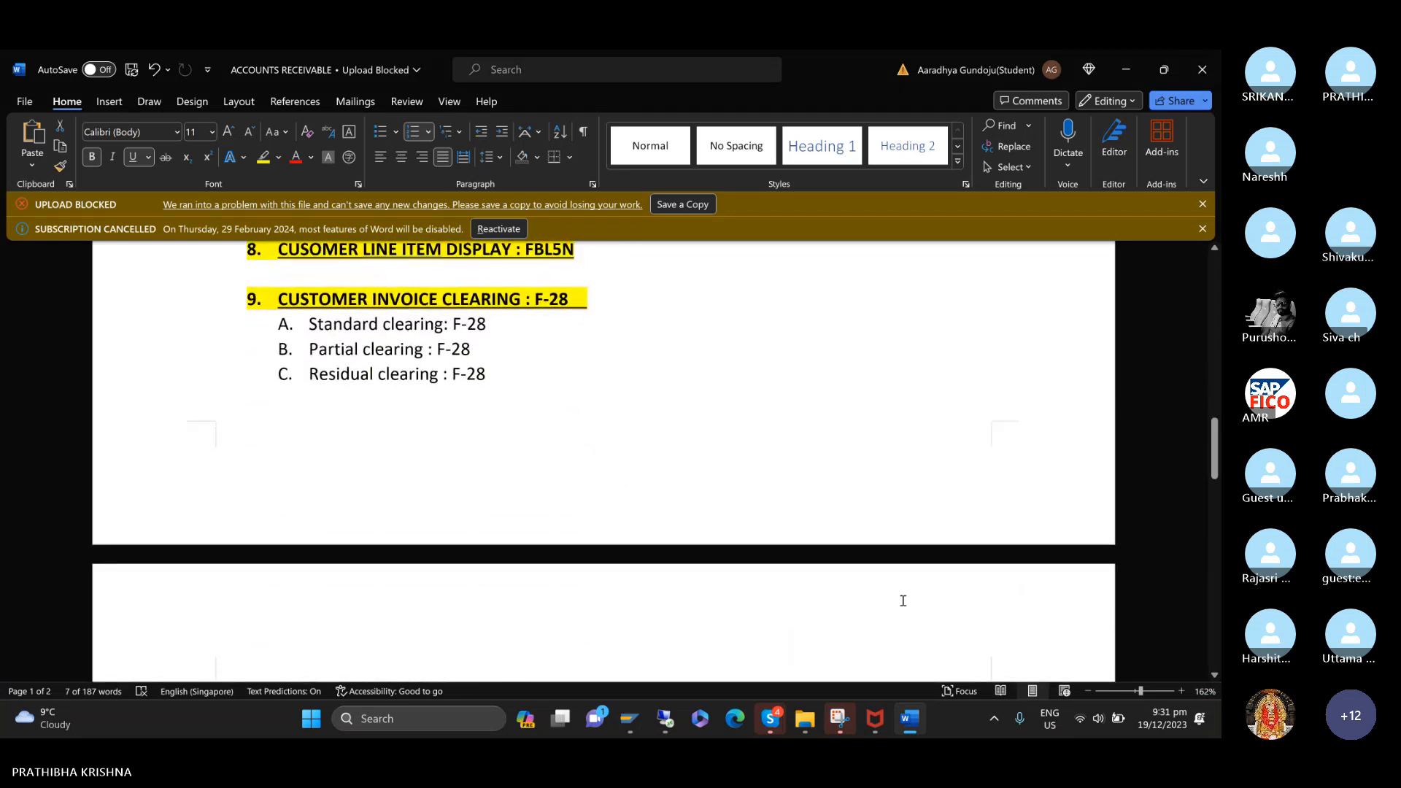
{"action": "scroll", "coordinate": [903, 601], "scroll_direction": "up", "scroll_amount": 2}
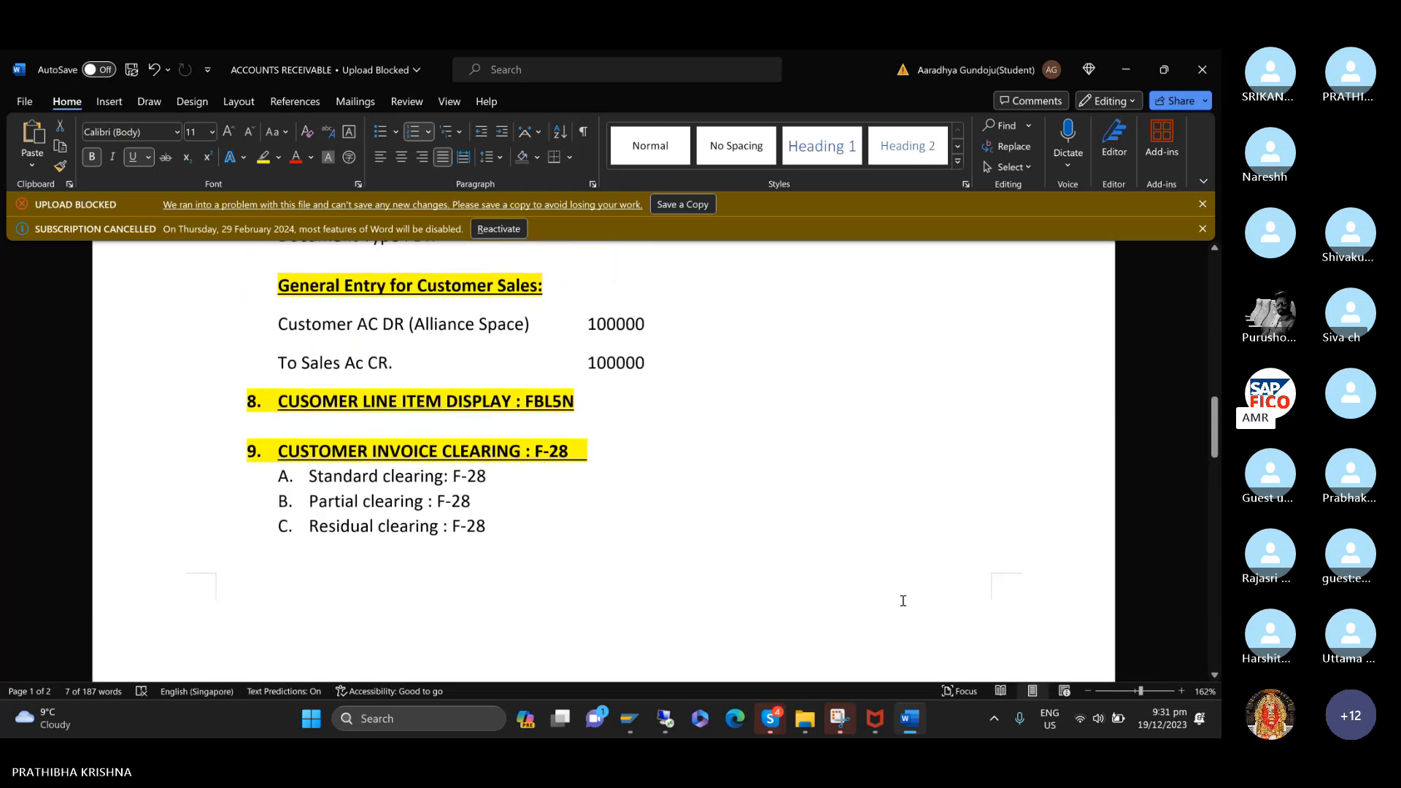
{"action": "scroll", "coordinate": [902, 601], "scroll_direction": "up", "scroll_amount": 1}
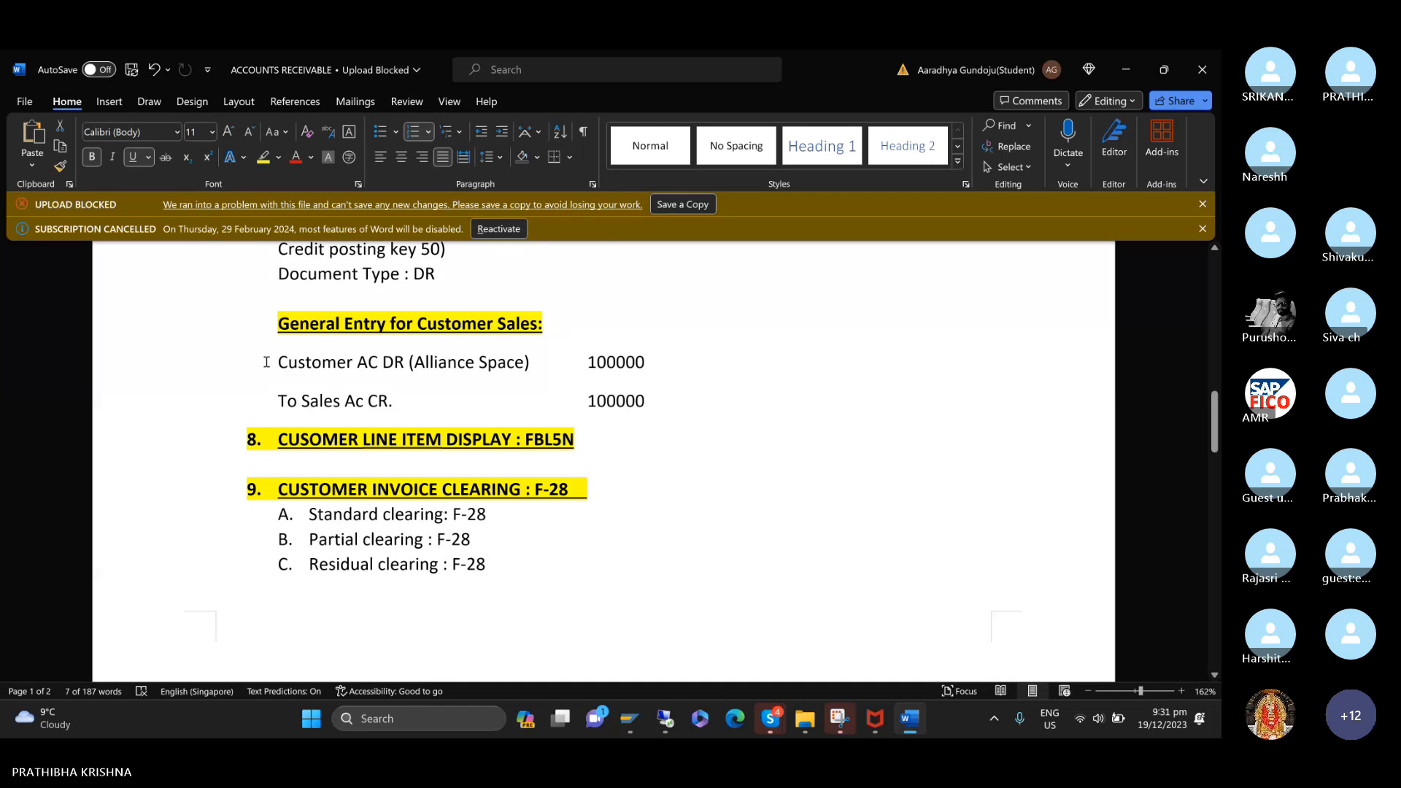
{"action": "left_click_drag", "start_coordinate": [266, 362], "coordinate": [660, 407]}
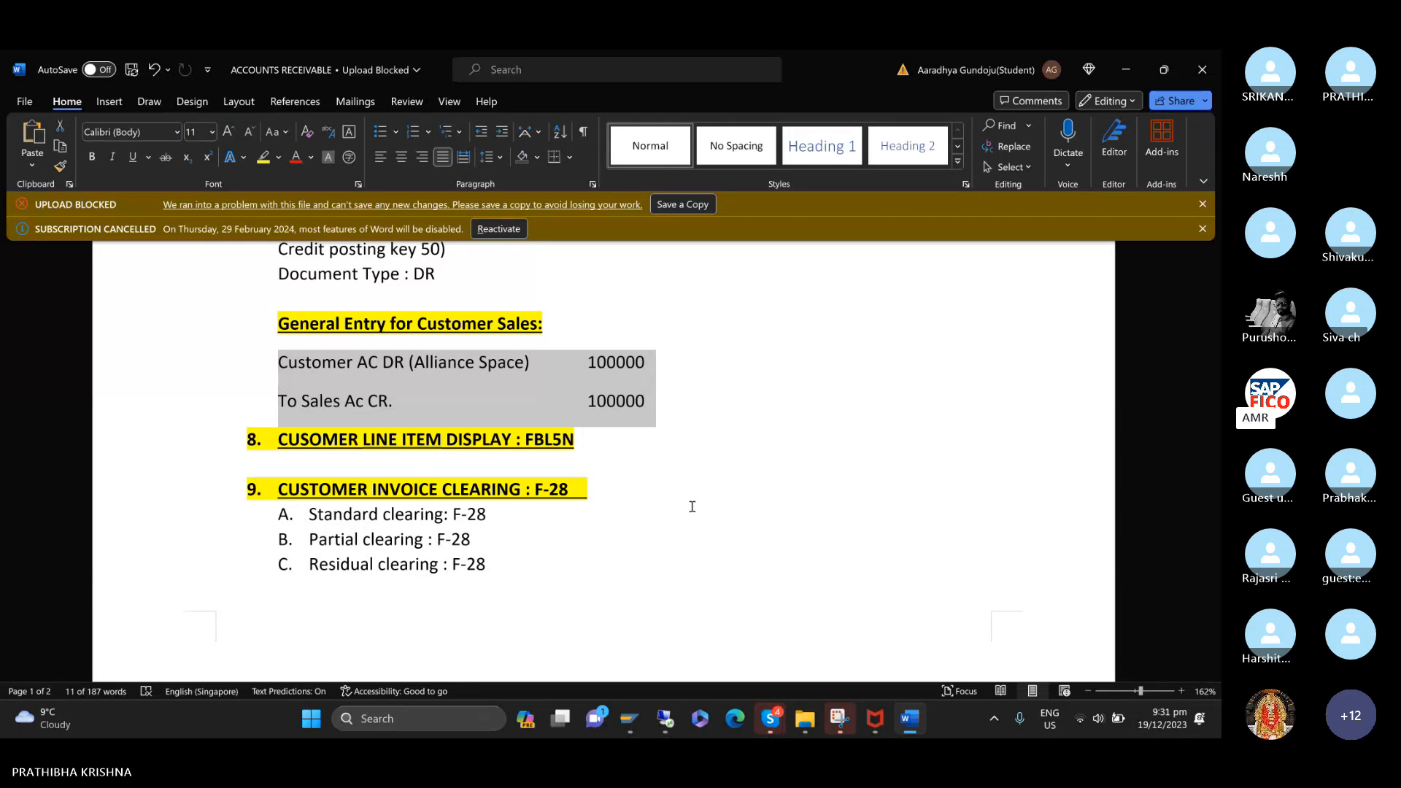
In the customer line of the general entry, change the capitalization of "AC DR" to "Ac Dr".
{"action": "left_click", "coordinate": [409, 363]}
{"action": "key", "text": "Left"}
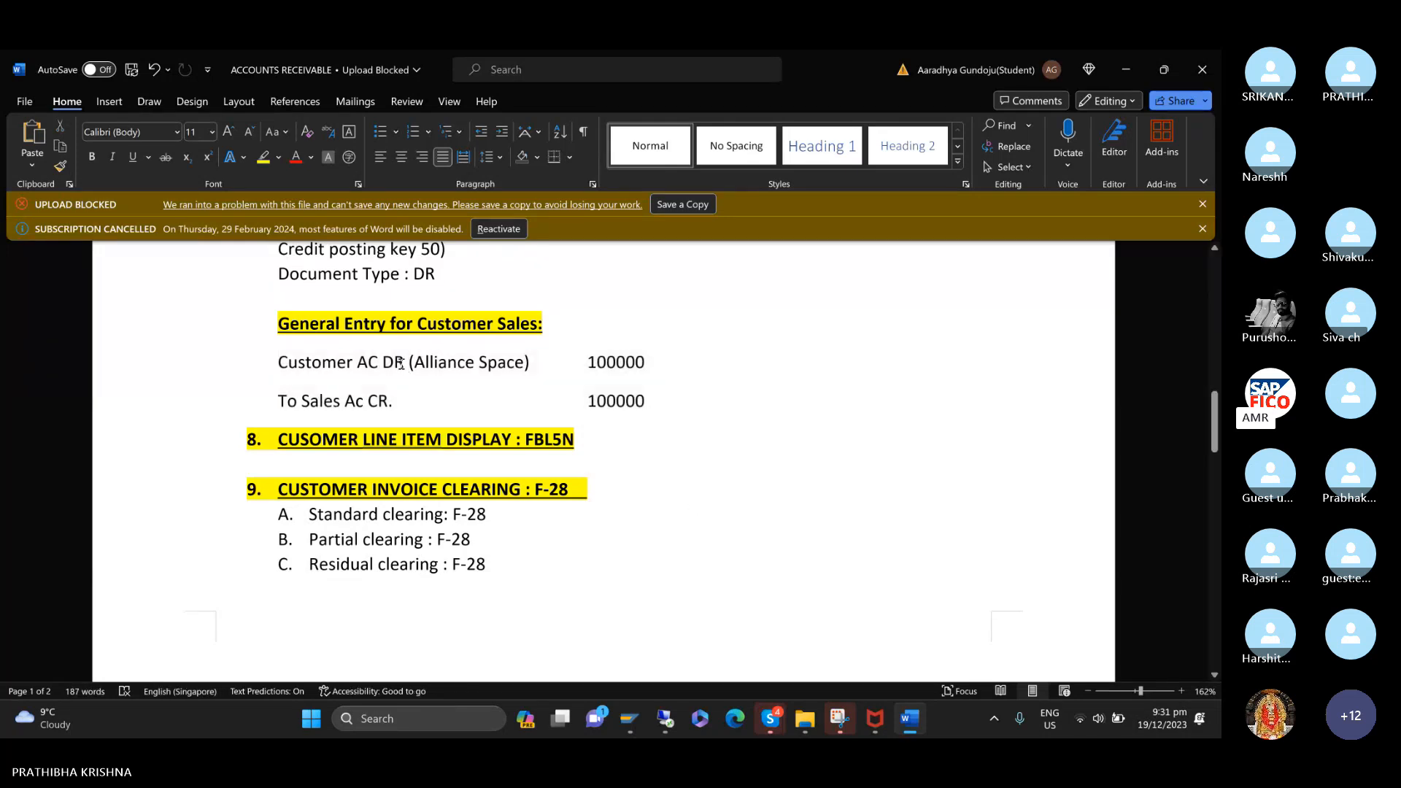
{"action": "key", "text": "BackSpace"}
{"action": "type", "text": "R"}
{"action": "key", "text": "BackSpace"}
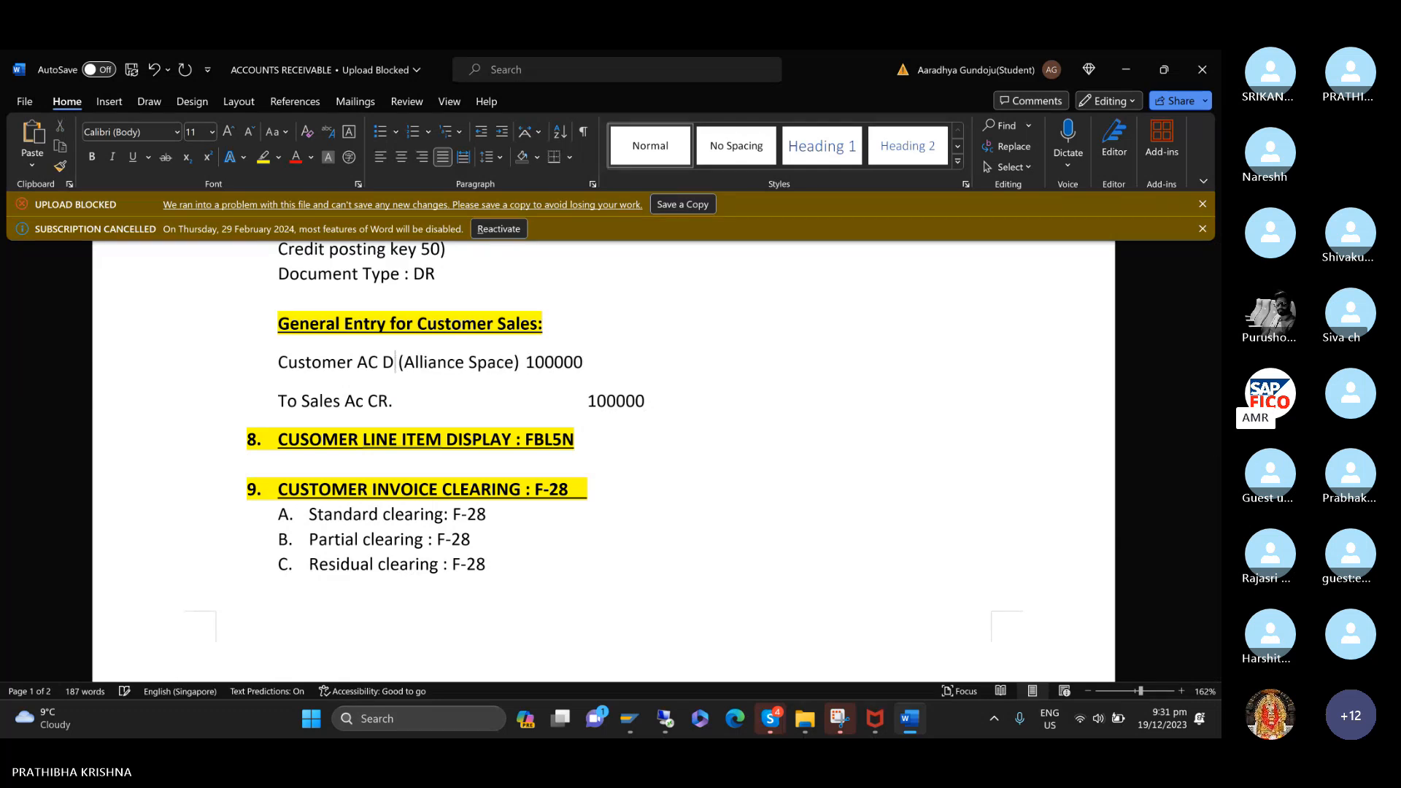
{"action": "type", "text": "r"}
{"action": "left_click", "coordinate": [378, 365]}
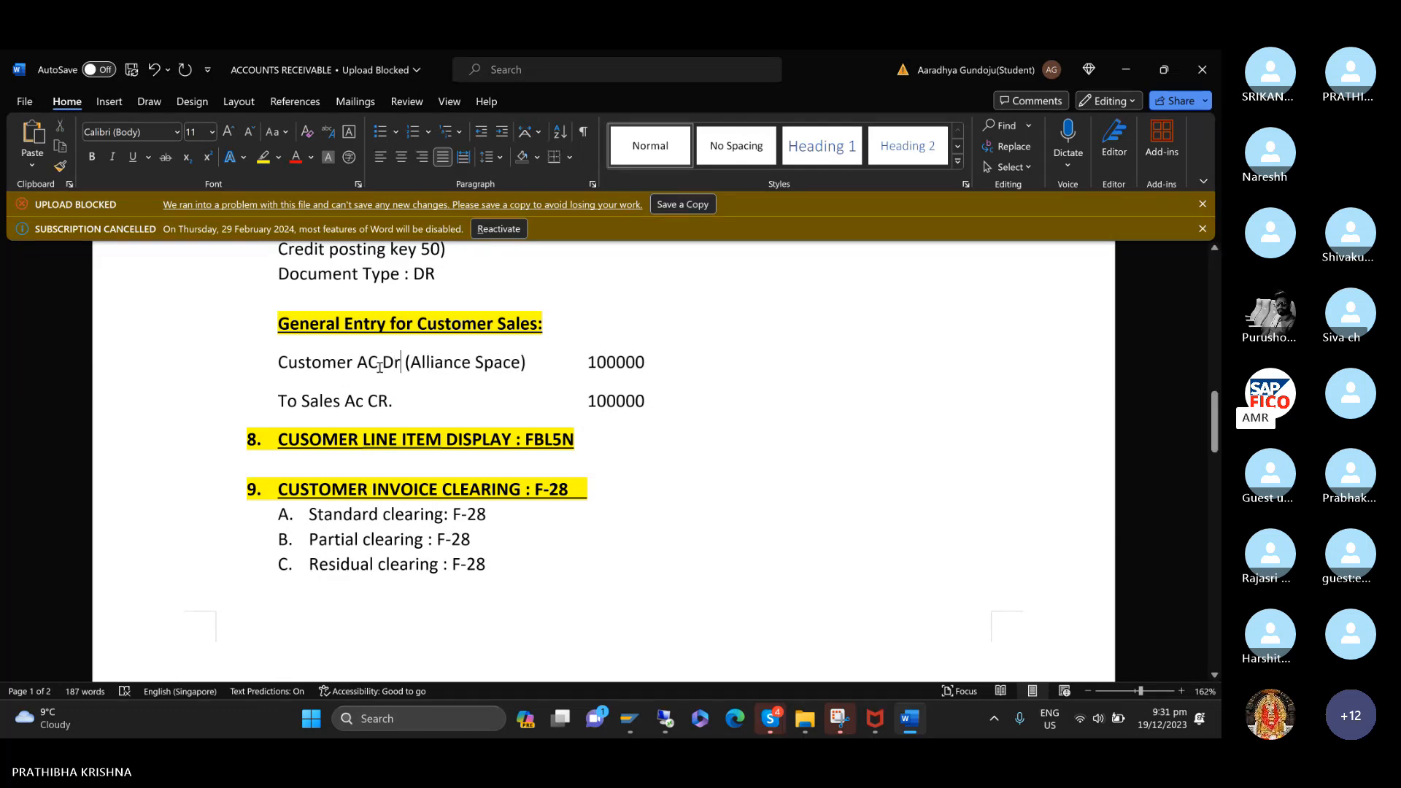
{"action": "key", "text": "BackSpace"}
{"action": "type", "text": "c"}
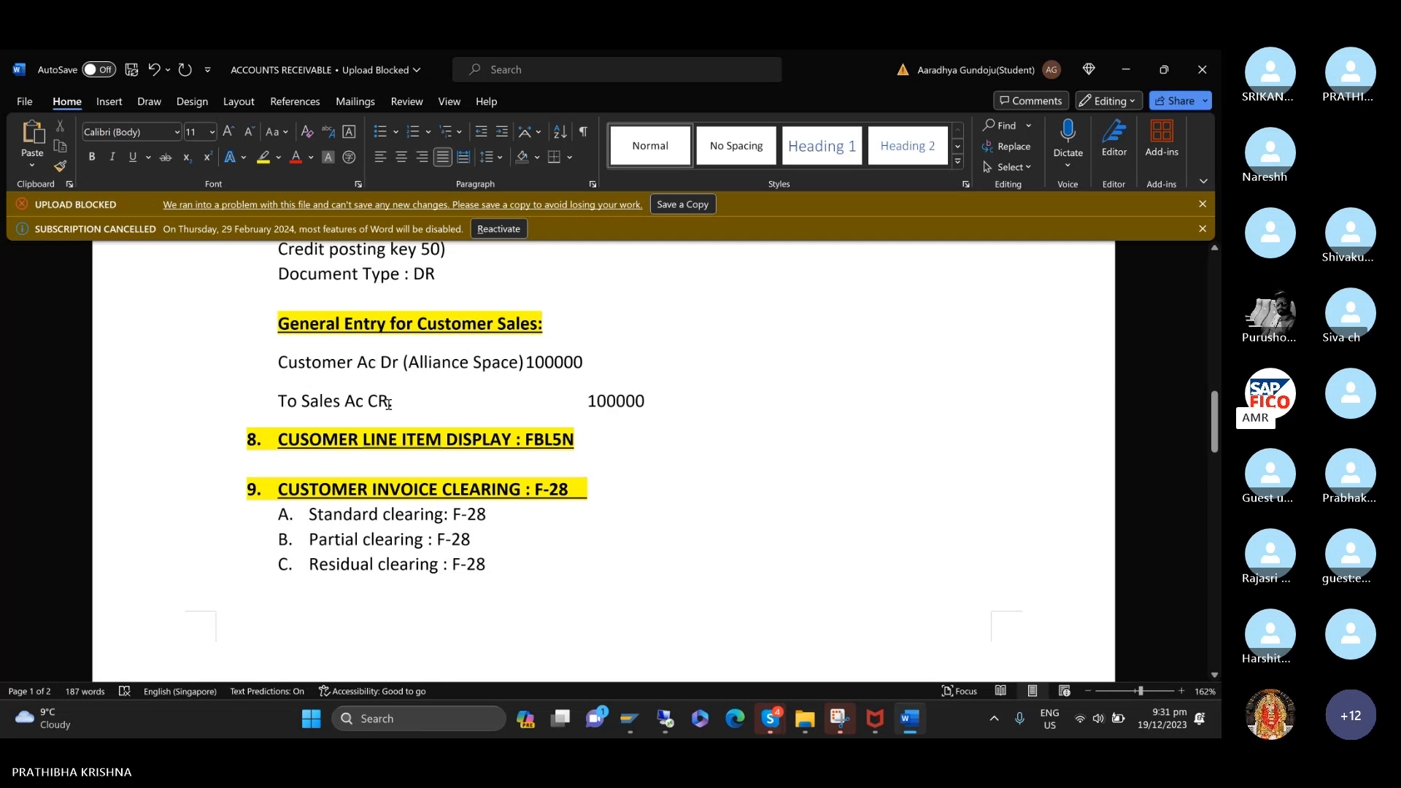
In the sales line of the general entry, change "CR." to "Cr.".
{"action": "left_click", "coordinate": [388, 402]}
{"action": "key", "text": "BackSpace"}
{"action": "type", "text": "r."}
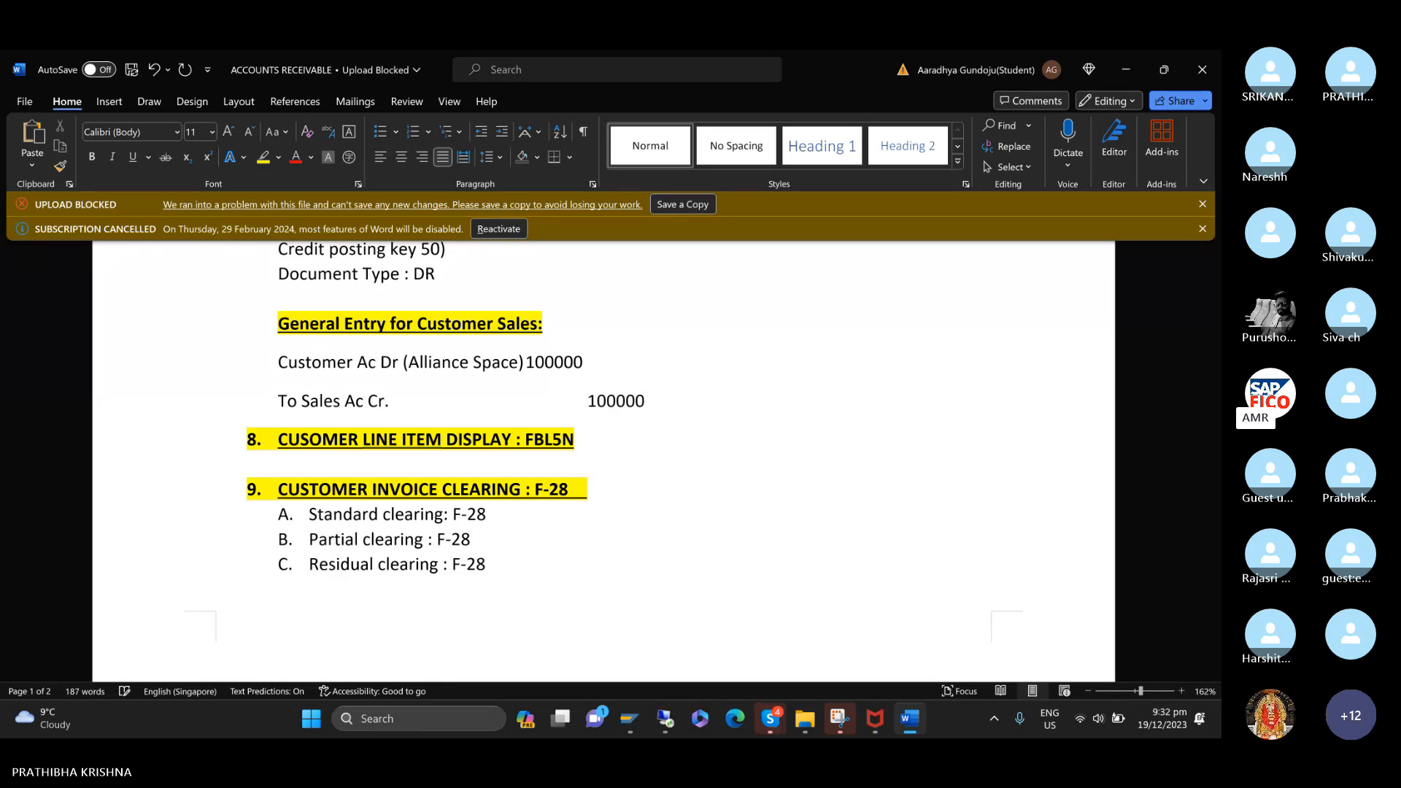
Switch back to SAP and close the customer creation dialog.
{"action": "mouse_move", "coordinate": [632, 720]}
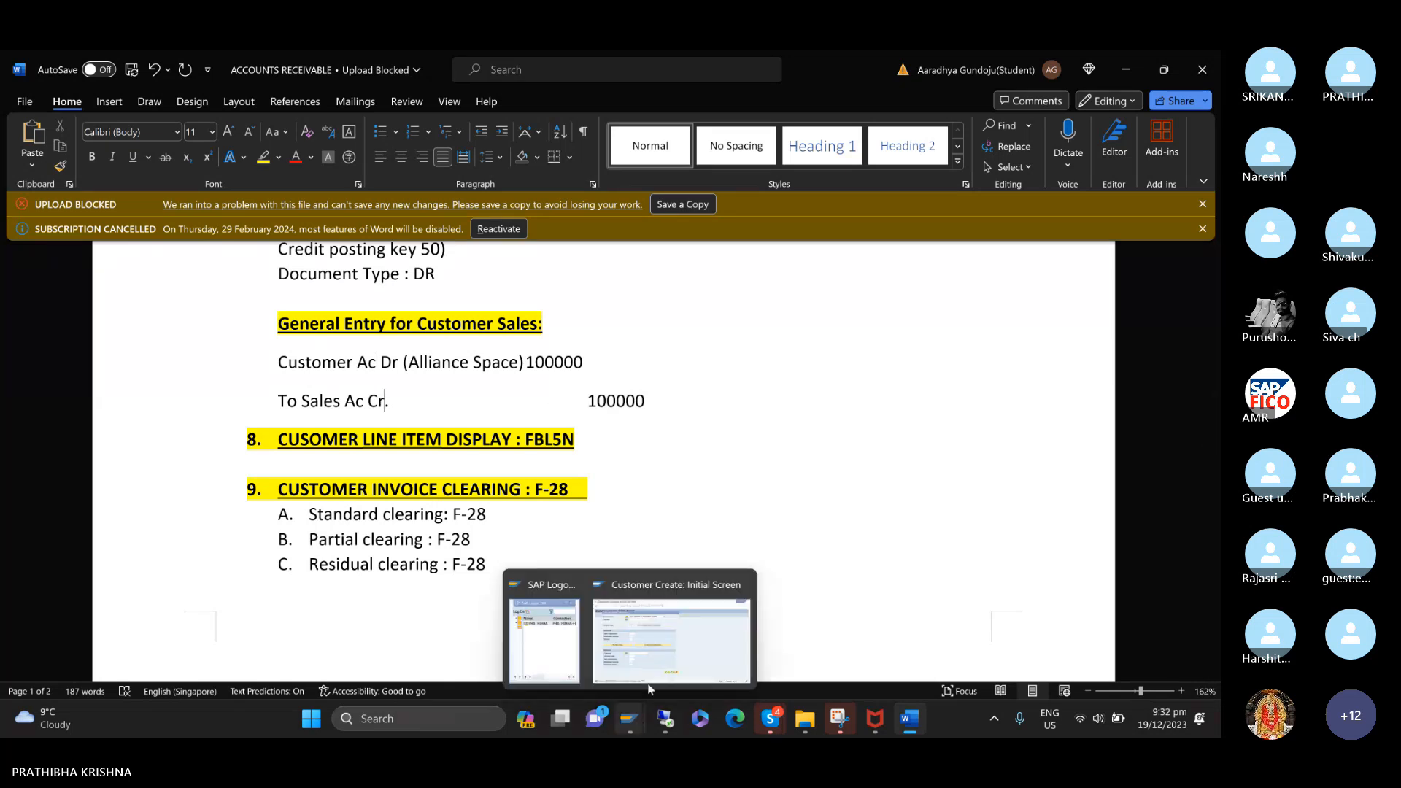
{"action": "left_click", "coordinate": [648, 688]}
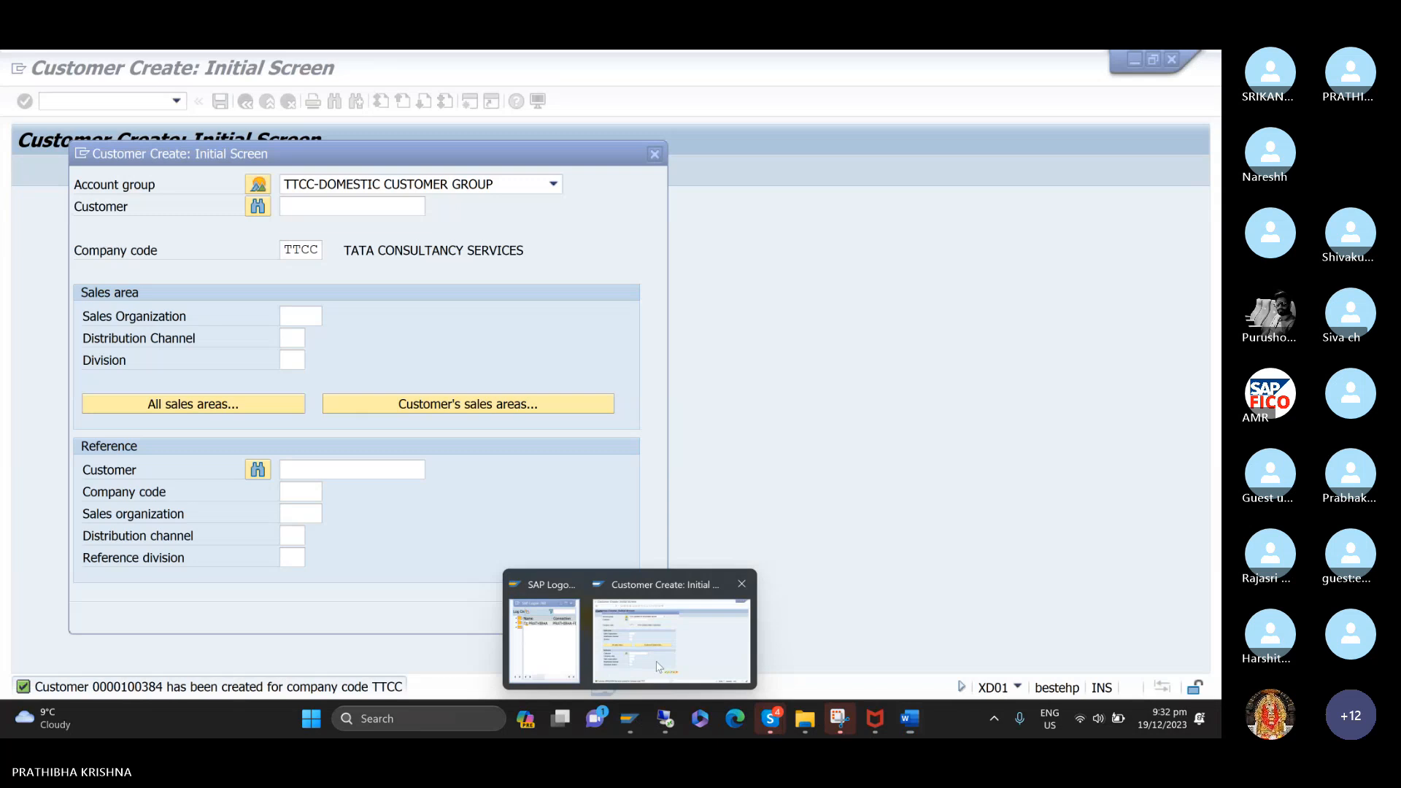
{"action": "left_click", "coordinate": [655, 154]}
{"action": "left_click", "coordinate": [176, 101]}
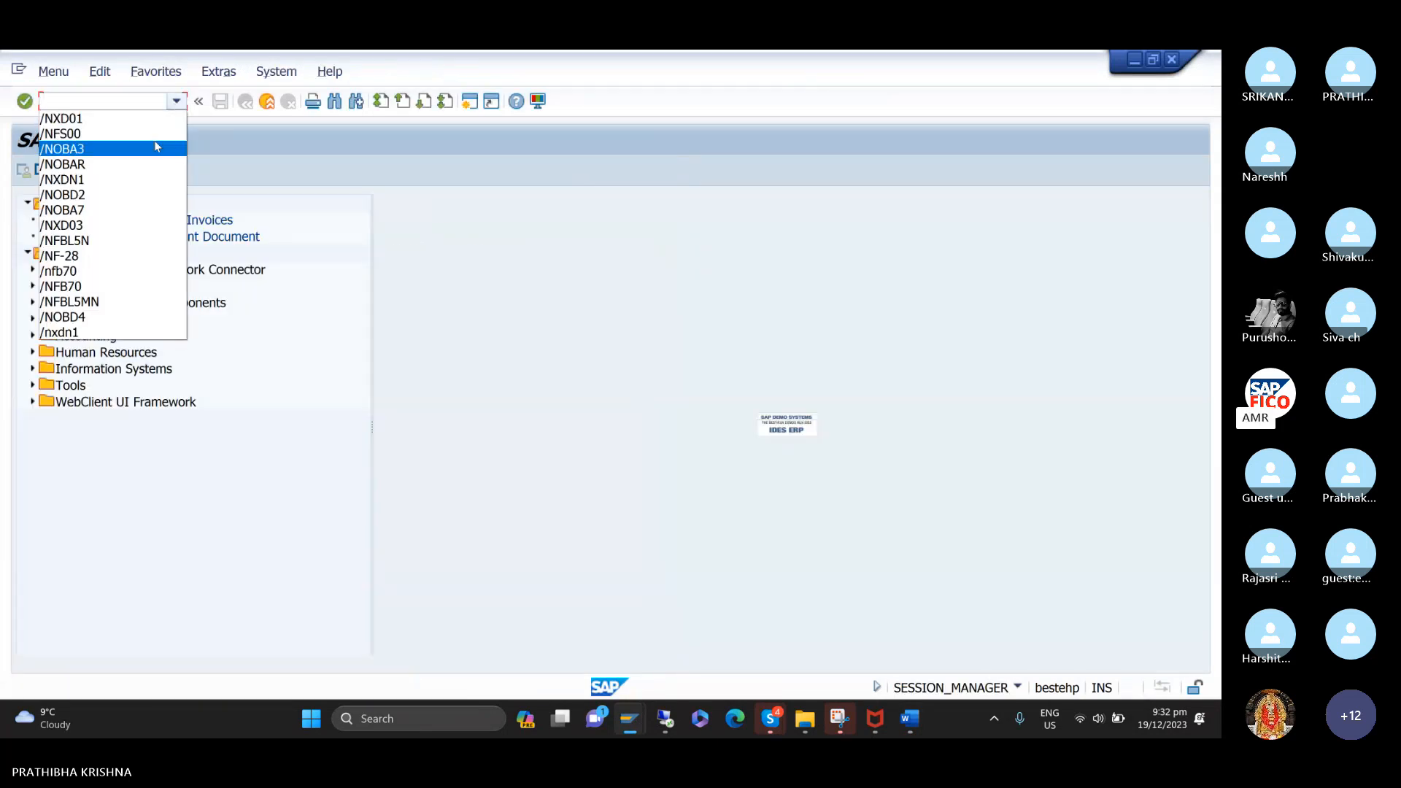
{"action": "key", "text": "Up"}
{"action": "key", "text": "Up"}
{"action": "key", "text": "Down"}
{"action": "key", "text": "Return"}
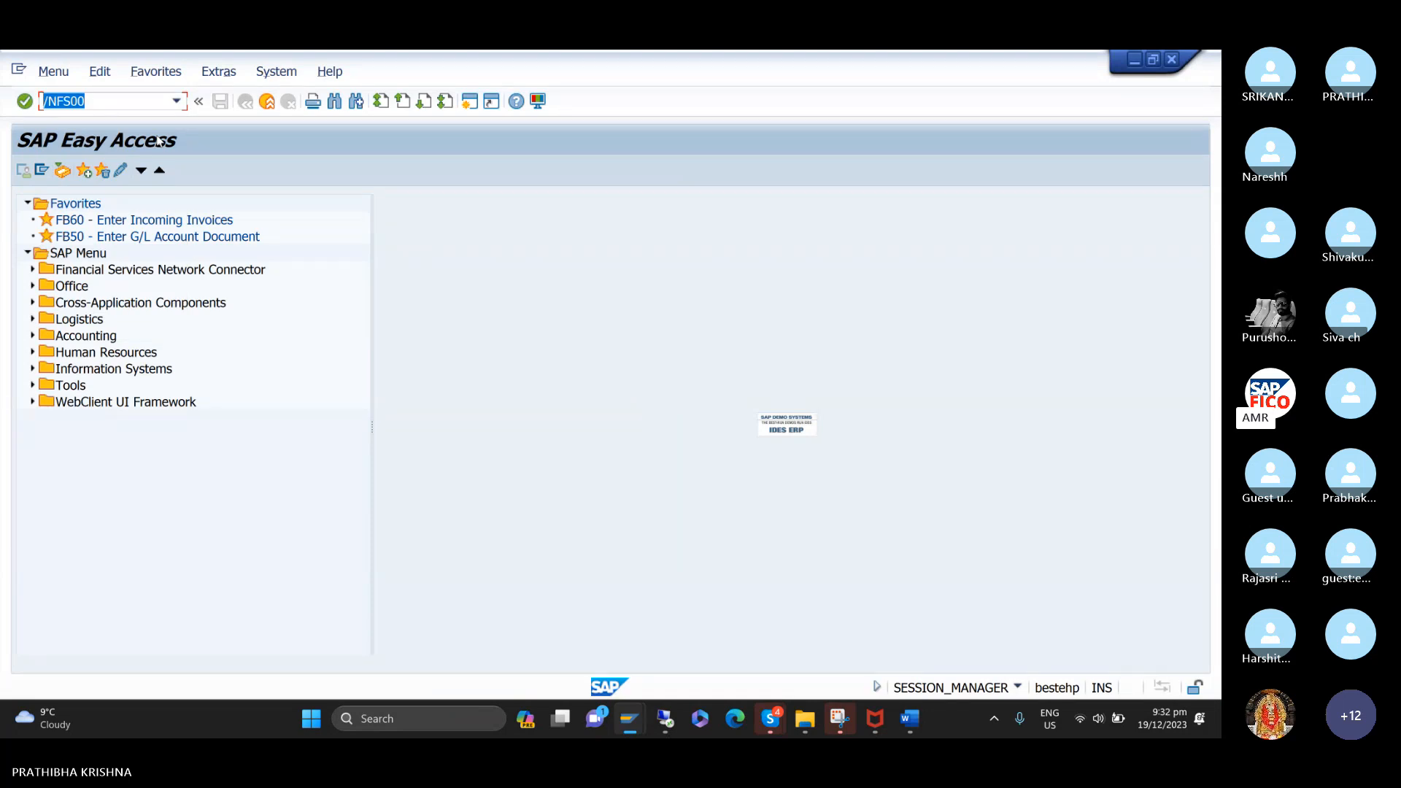
Open the G/L account groups overview with transaction code /NOBD4.
{"action": "type", "text": "/nob"}
{"action": "key", "text": "BackSpace"}
{"action": "key", "text": "BackSpace"}
{"action": "key", "text": "BackSpace"}
{"action": "key", "text": "BackSpace"}
{"action": "type", "text": "/B"}
{"action": "key", "text": "BackSpace"}
{"action": "type", "text": "NOBS"}
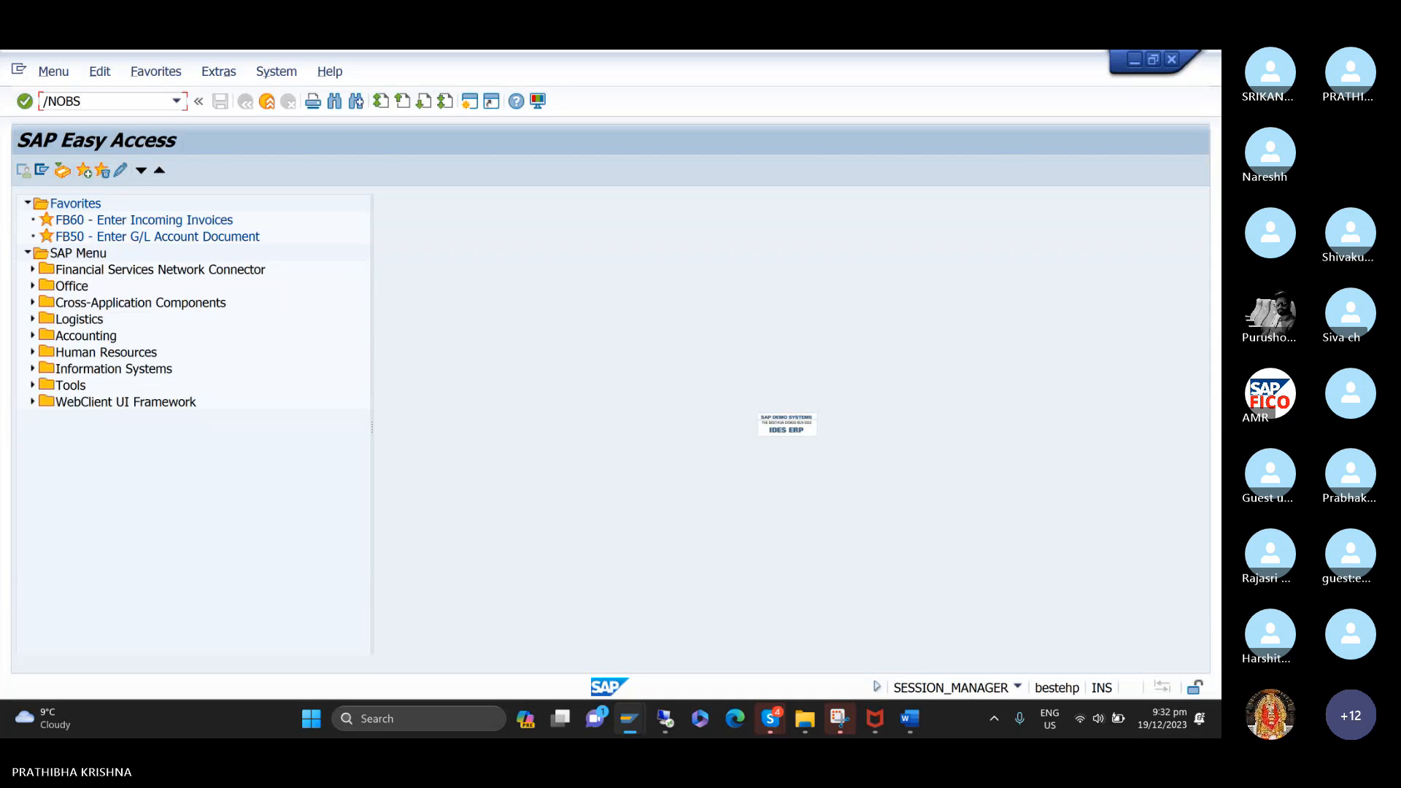
{"action": "key", "text": "BackSpace"}
{"action": "type", "text": "D4"}
{"action": "key", "text": "Return"}
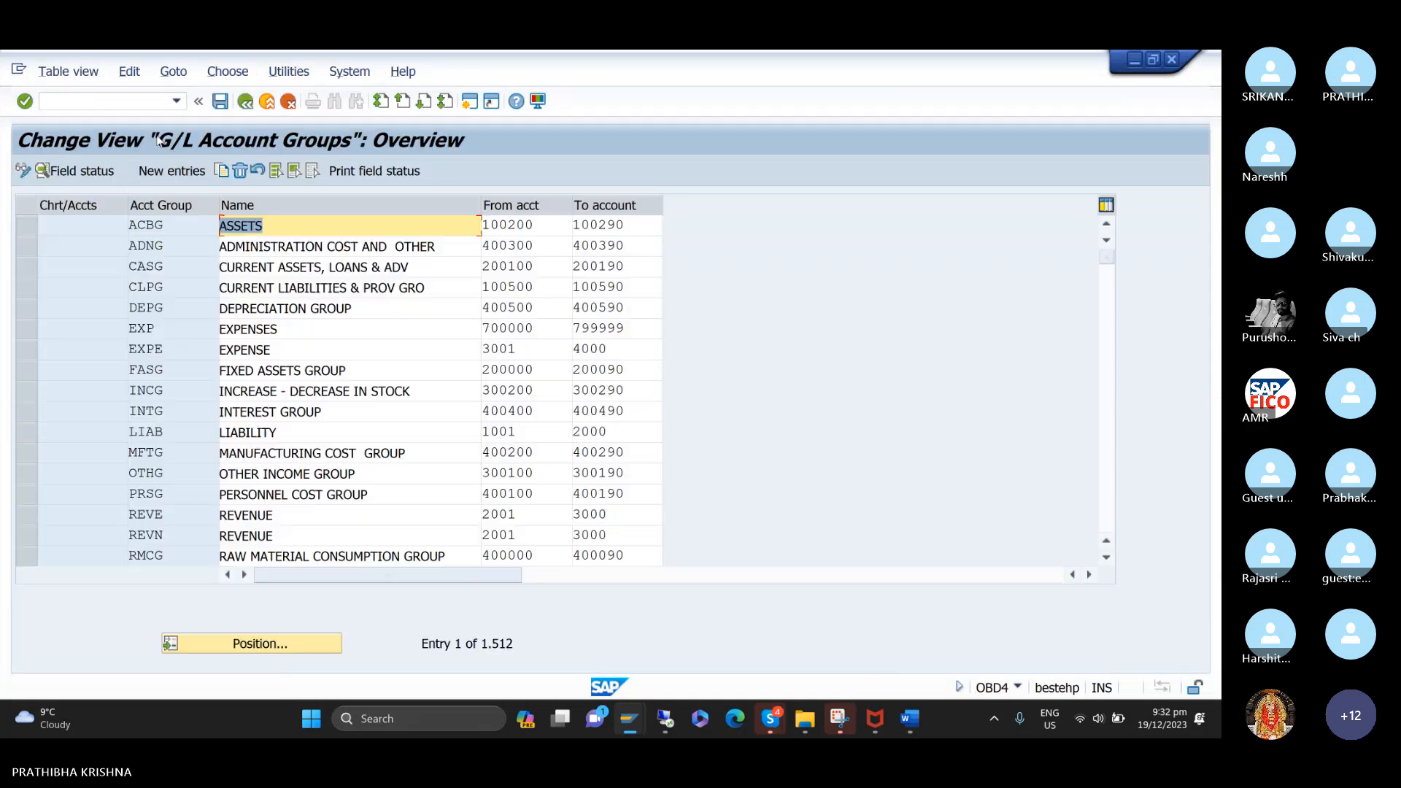
Position the account groups list at chart of accounts TCOC and select the SALES GROUP row to check its number range.
{"action": "left_click", "coordinate": [306, 649]}
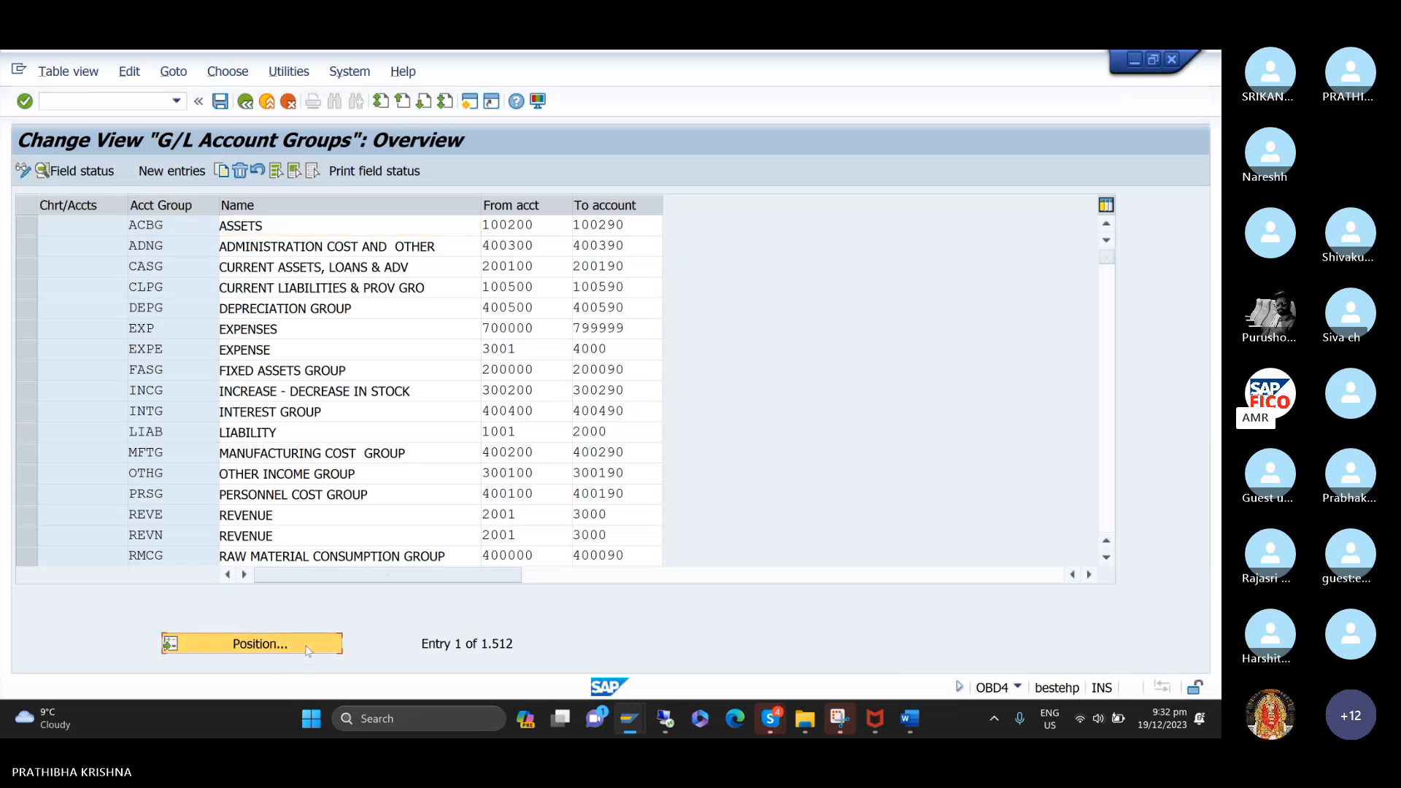
{"action": "type", "text": "TCOC"}
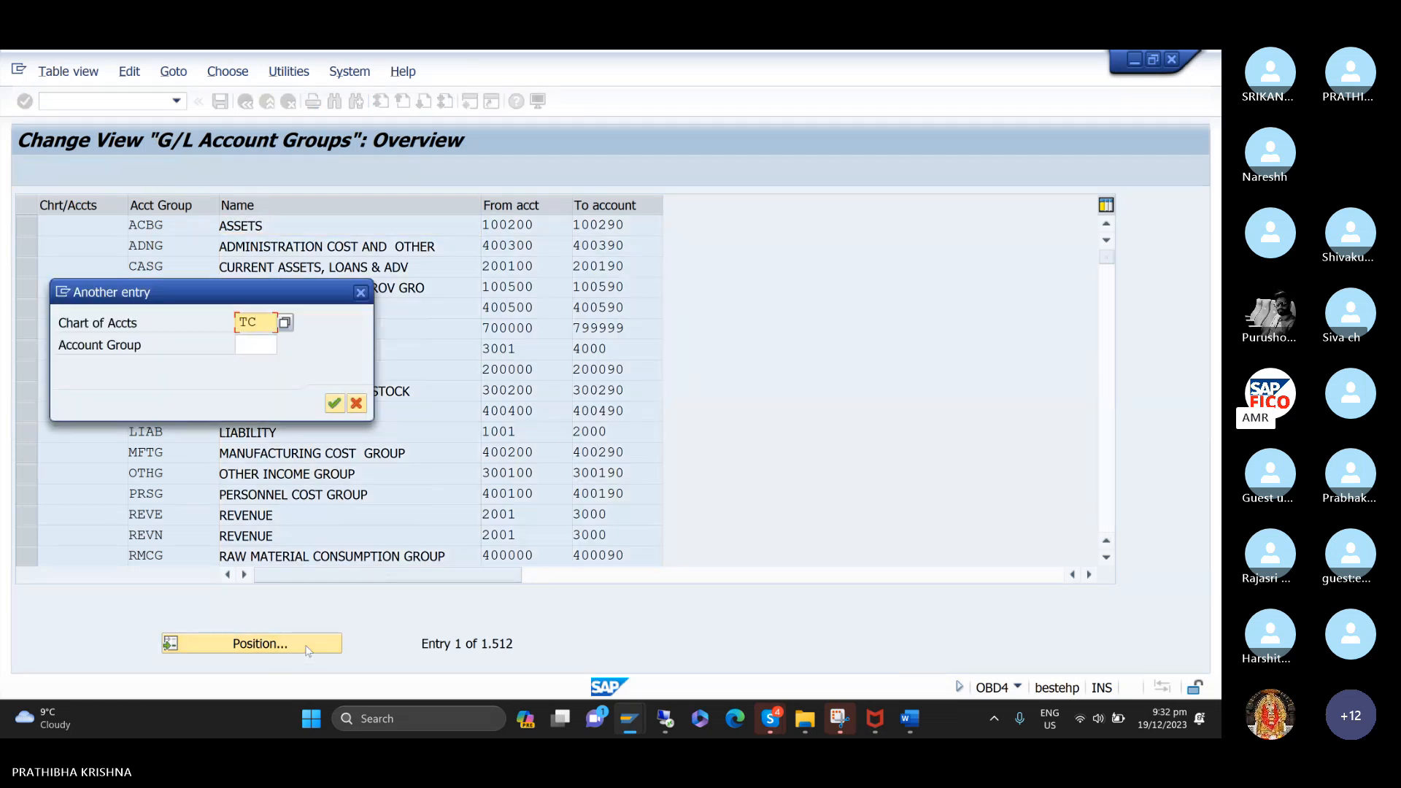
{"action": "key", "text": "Return"}
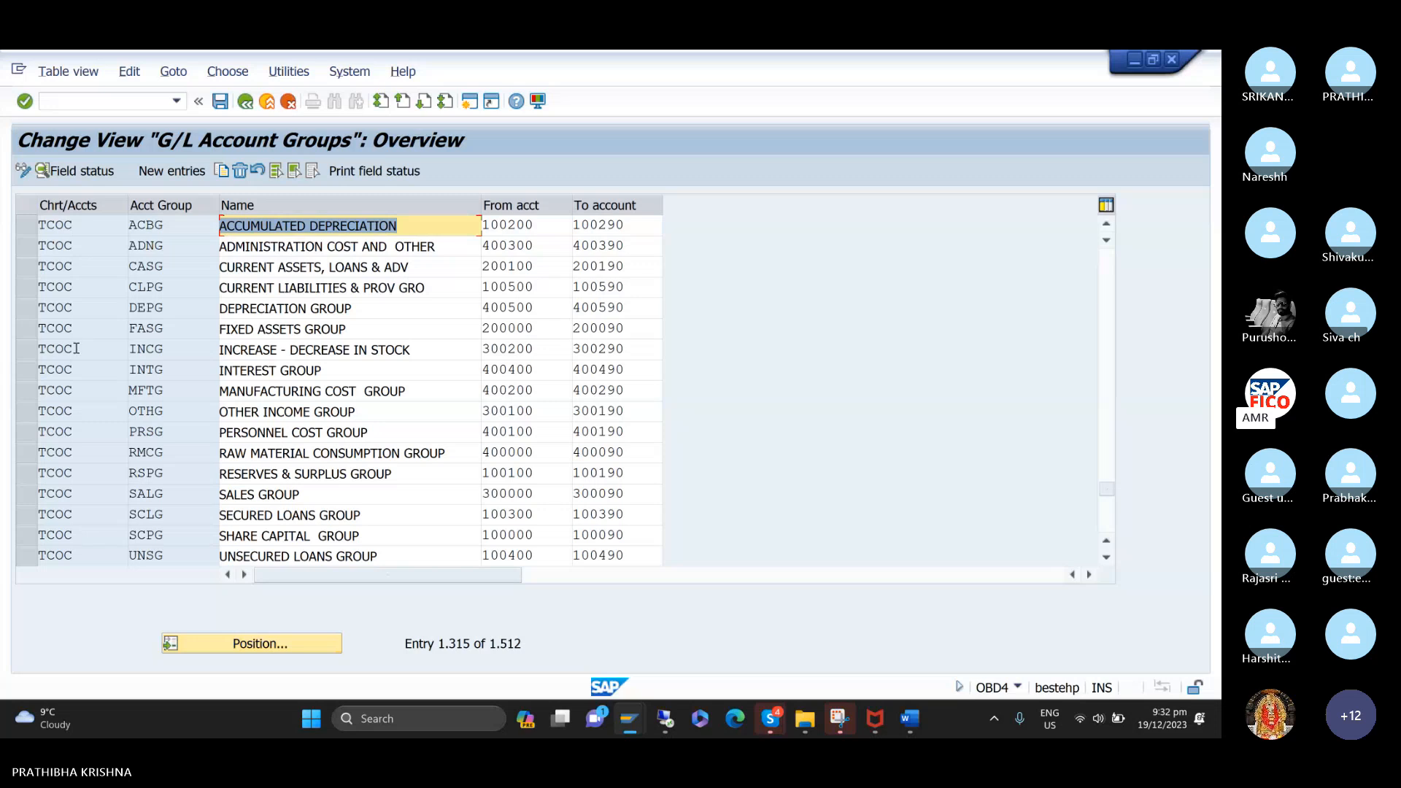
{"action": "left_click", "coordinate": [29, 227]}
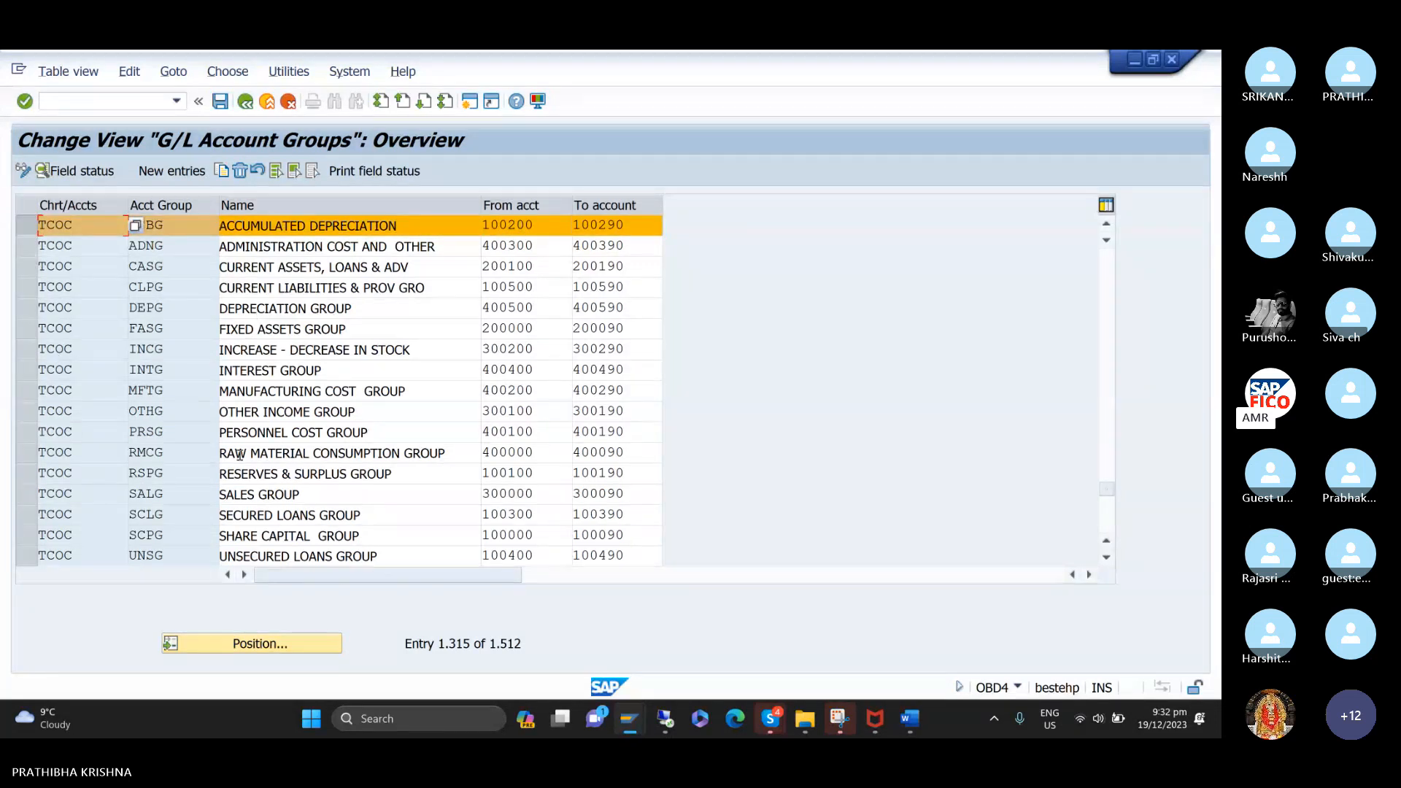
{"action": "left_click", "coordinate": [30, 494]}
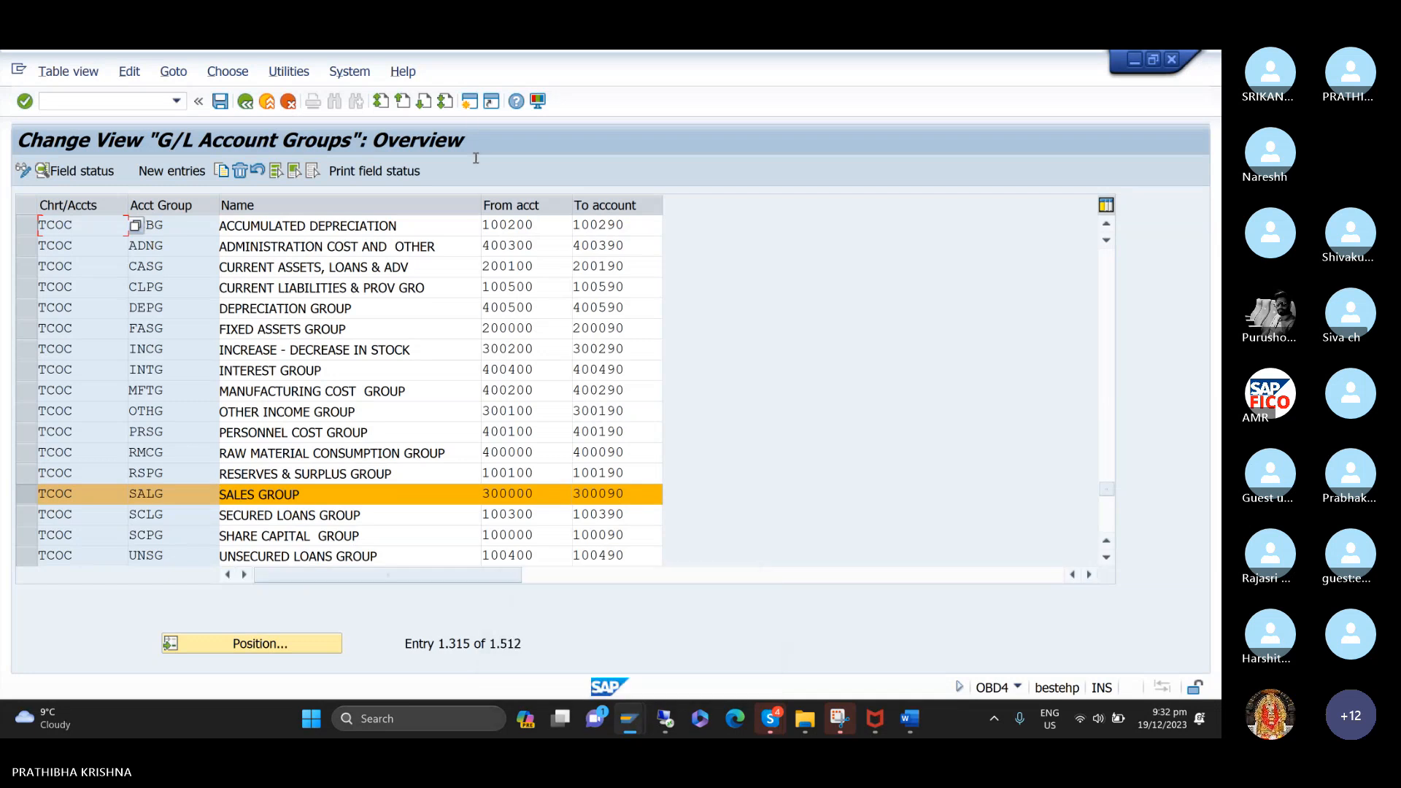
Open central G/L account maintenance with transaction code /NFS00 and narrow the account tree area.
{"action": "left_click", "coordinate": [169, 102]}
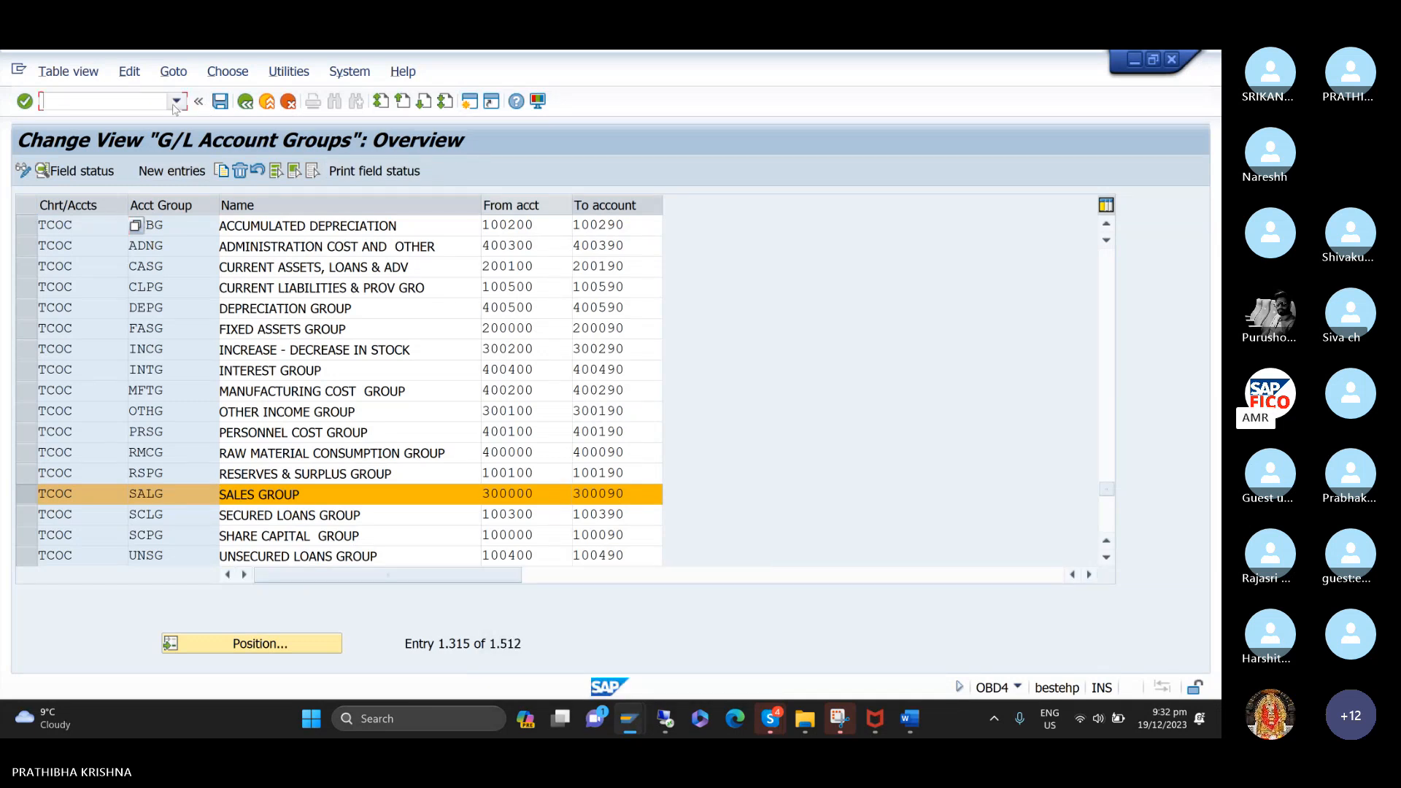
{"action": "left_click", "coordinate": [176, 103]}
{"action": "left_click", "coordinate": [150, 156]}
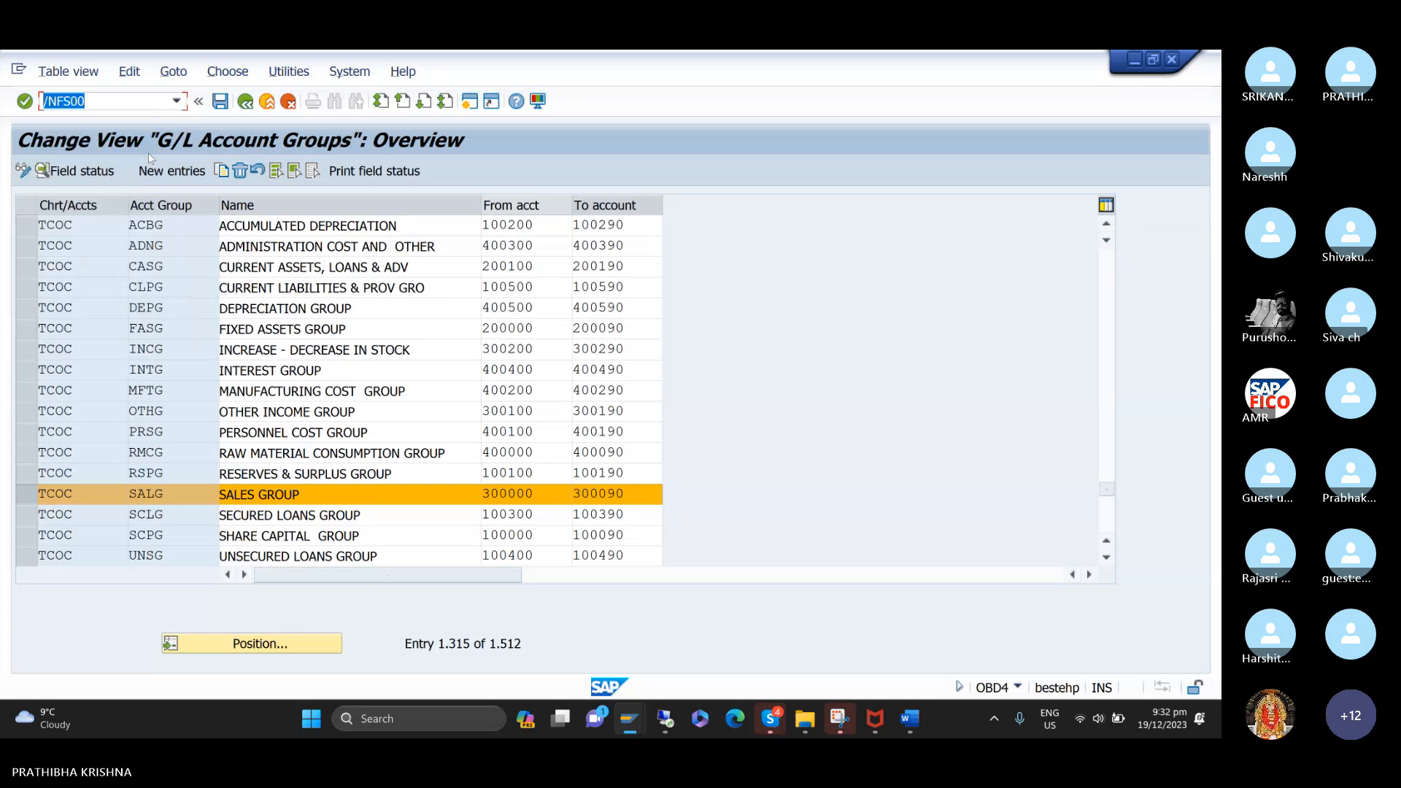
{"action": "key", "text": "Return"}
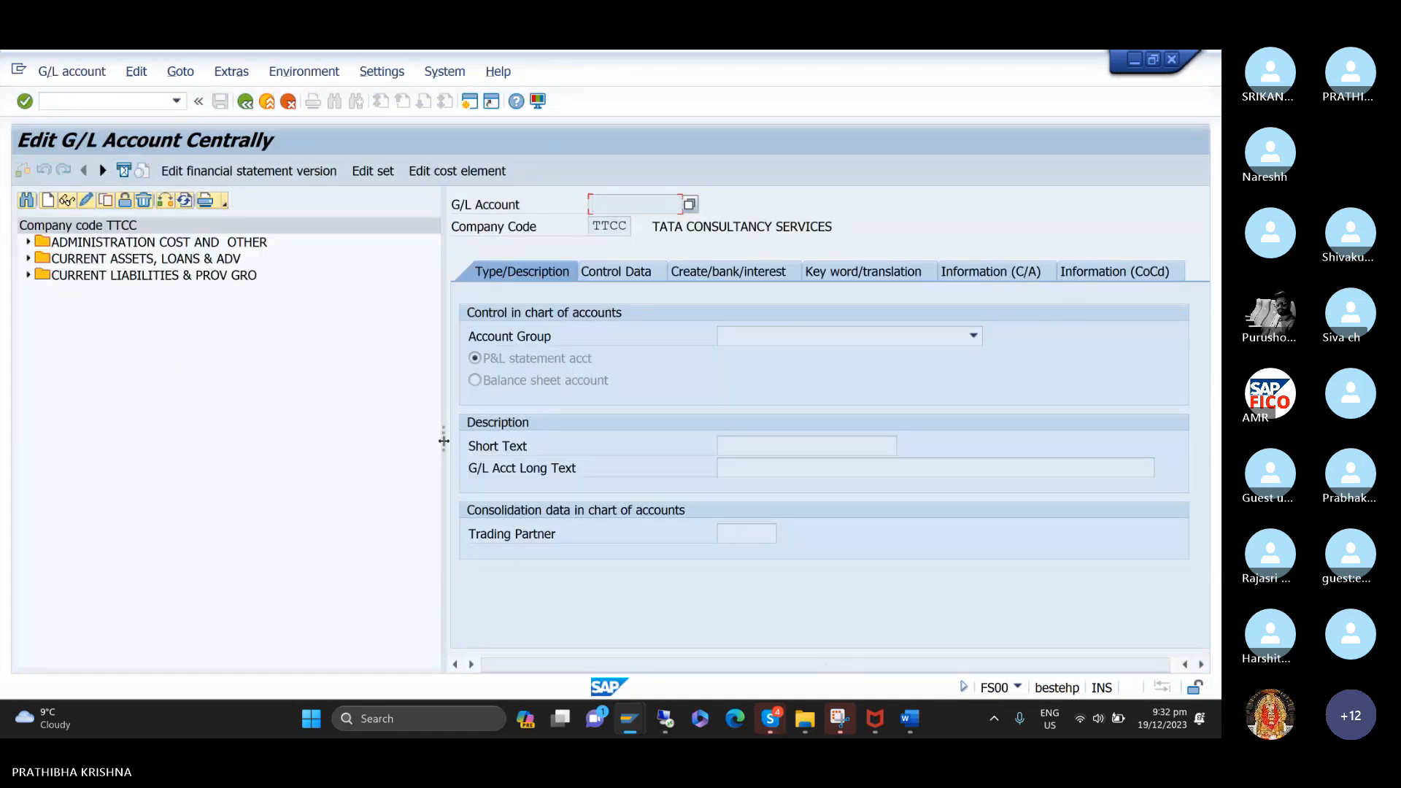
{"action": "left_click_drag", "start_coordinate": [443, 441], "coordinate": [336, 441]}
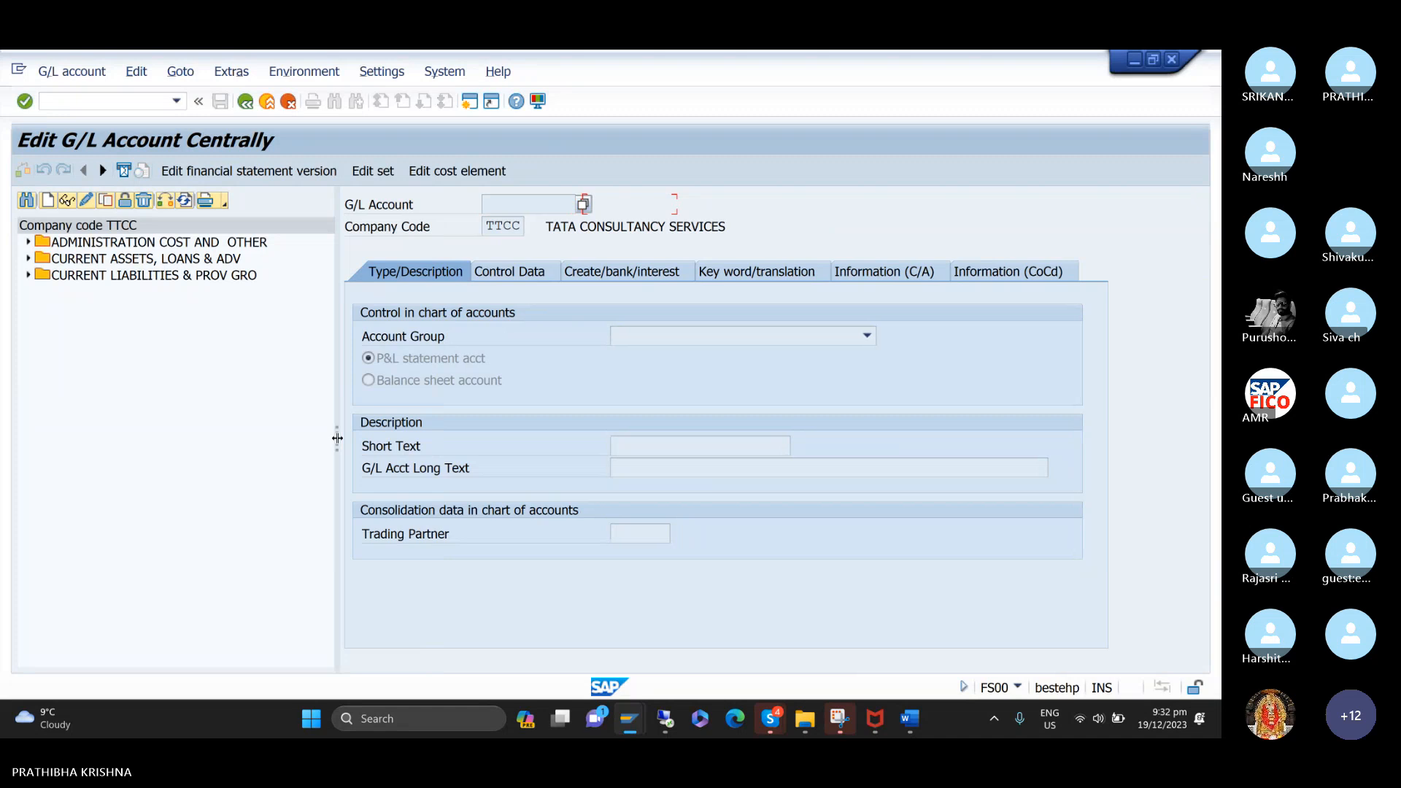
Start creating G/L account 300000 in company code TTCC.
{"action": "left_click", "coordinate": [48, 203]}
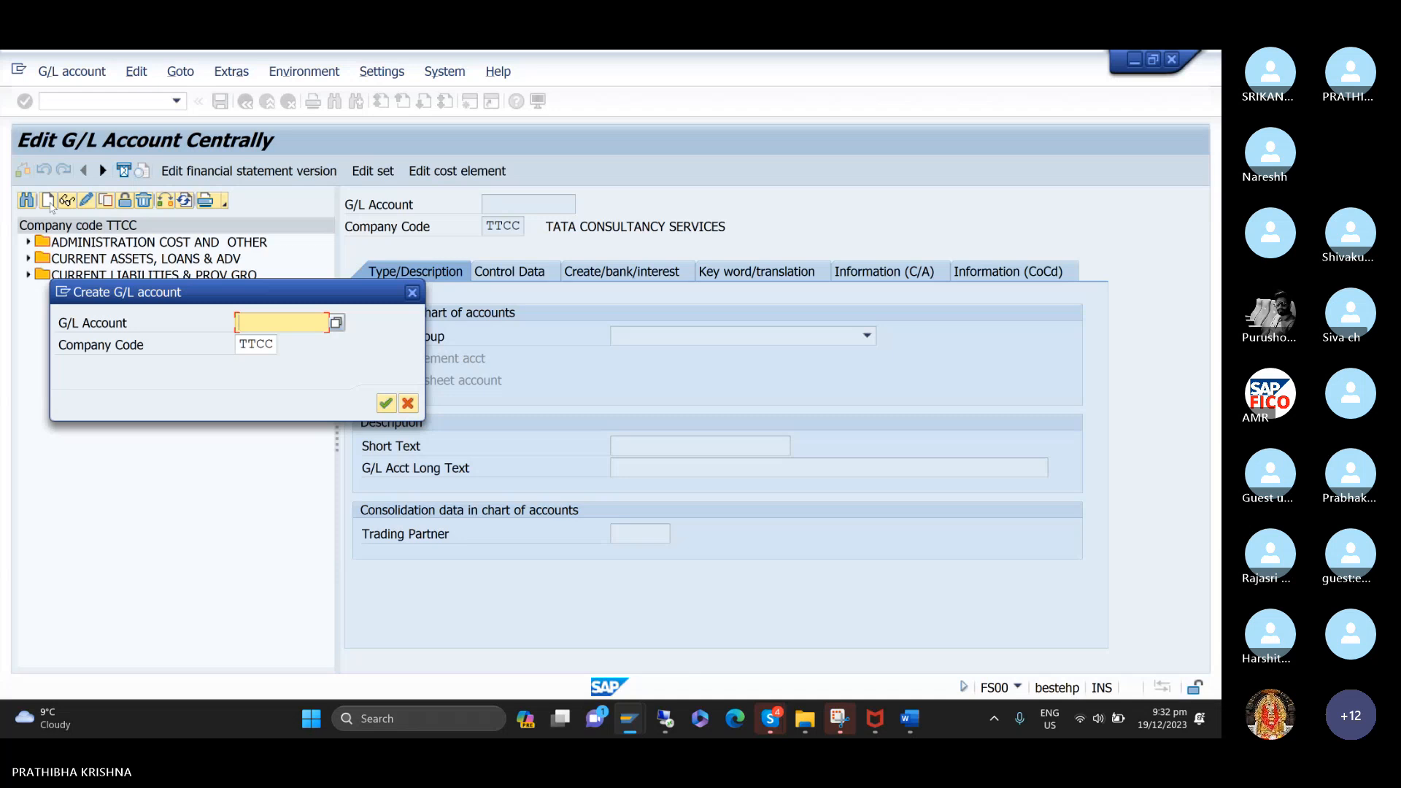
{"action": "type", "text": "3"}
{"action": "key", "text": "Down"}
{"action": "key", "text": "Return"}
{"action": "key", "text": "Return"}
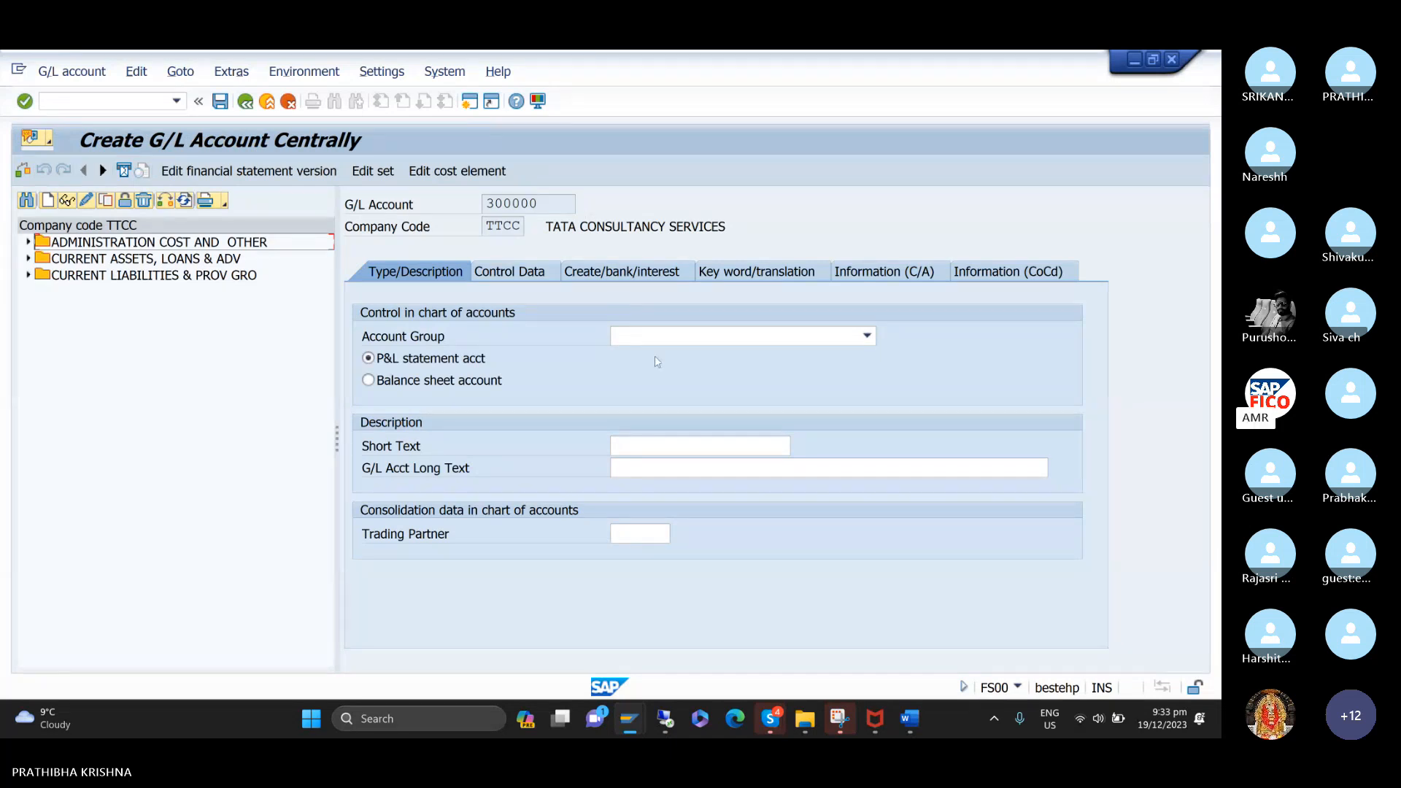
Assign the new account to SALES GROUP, with short text SALES AC and long text SALES ACCOUNT.
{"action": "left_click", "coordinate": [653, 333]}
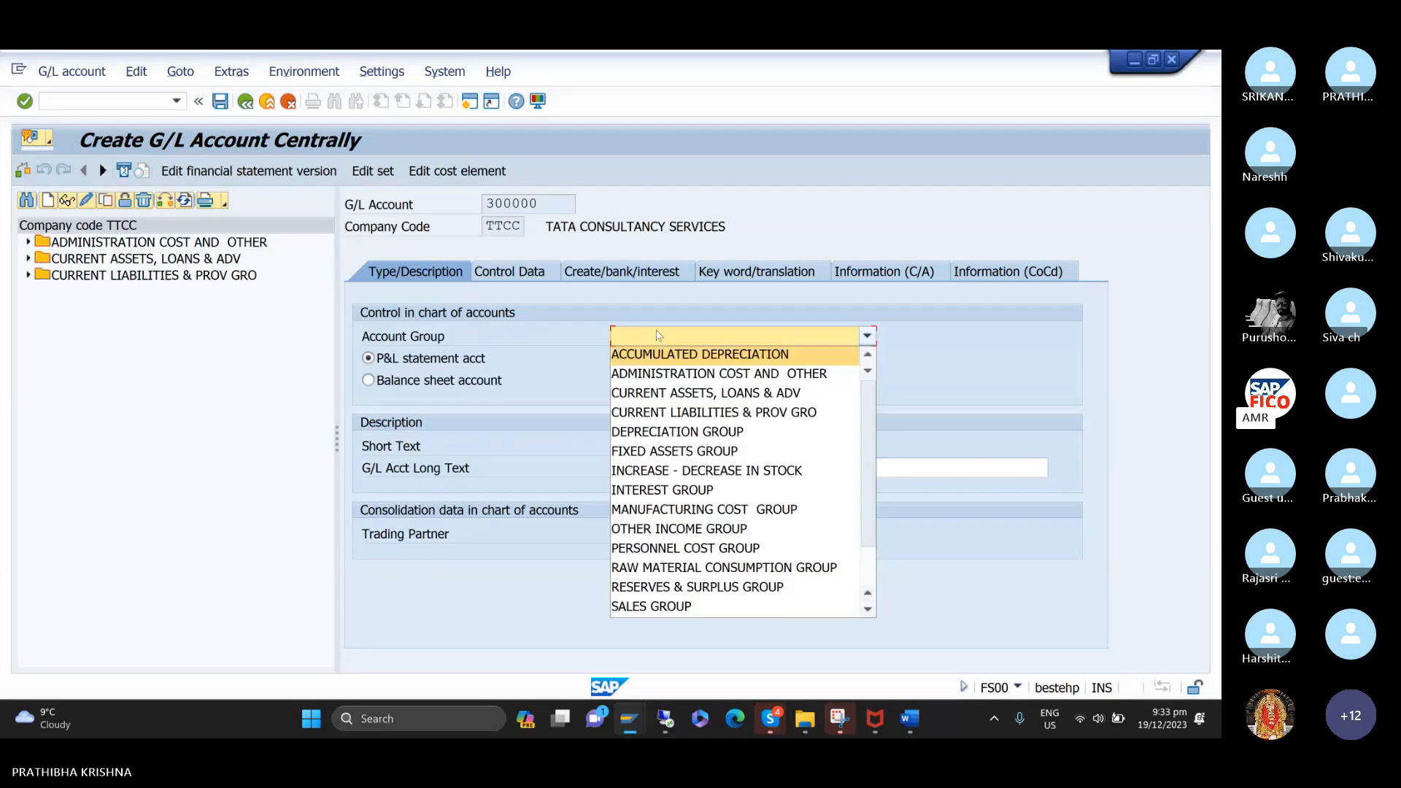
{"action": "left_click", "coordinate": [689, 609]}
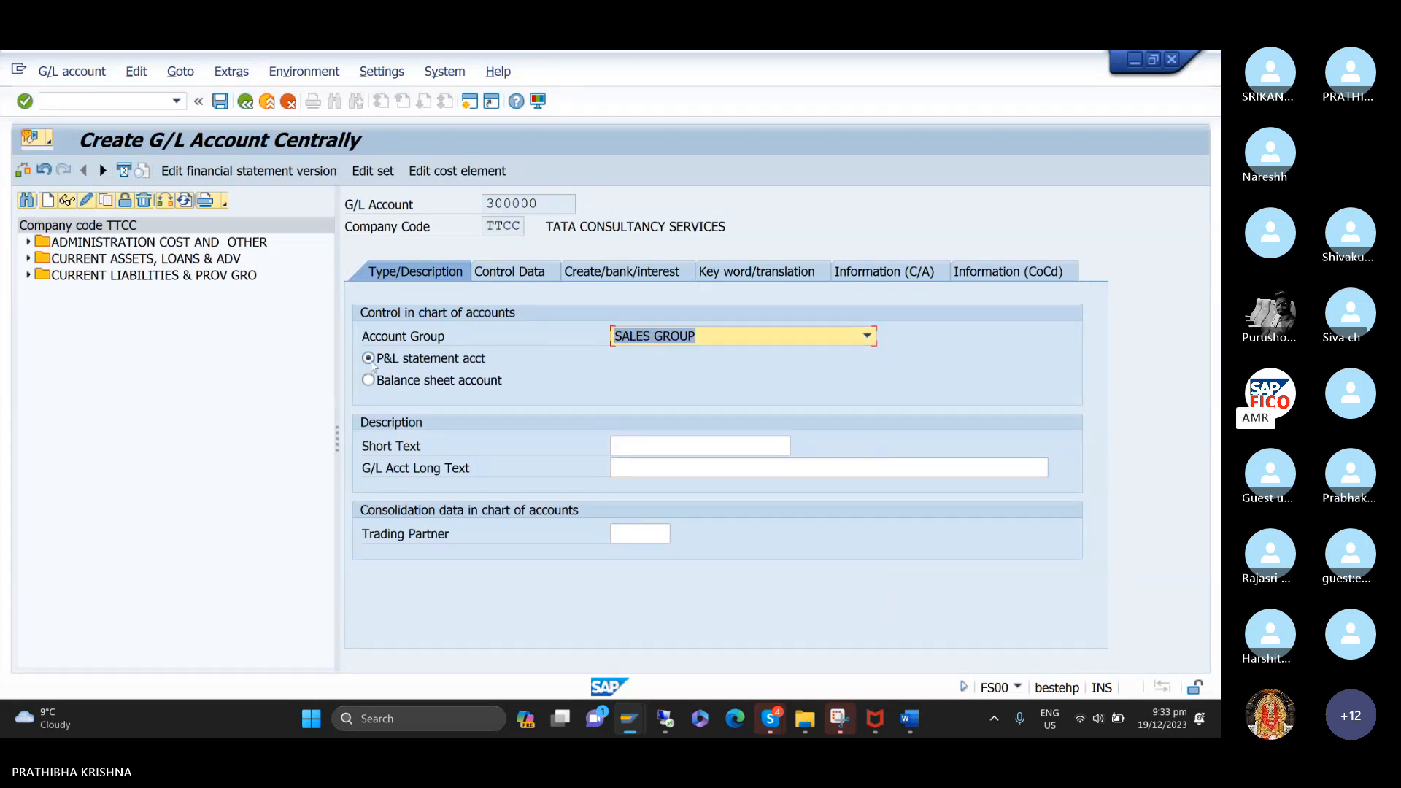
{"action": "left_click", "coordinate": [661, 445]}
{"action": "type", "text": "SALES AC"}
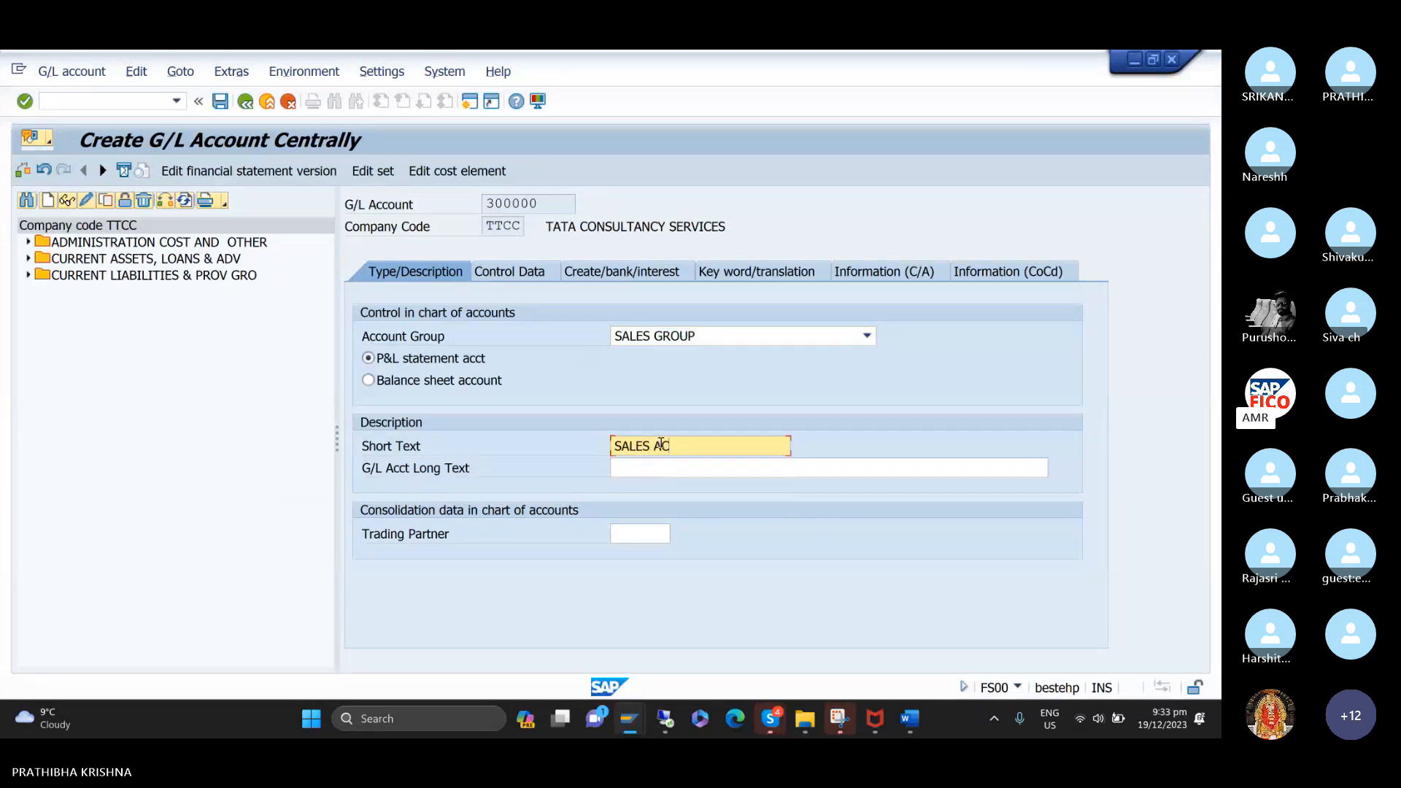
{"action": "key", "text": "Tab"}
{"action": "type", "text": "S"}
{"action": "key", "text": "Down"}
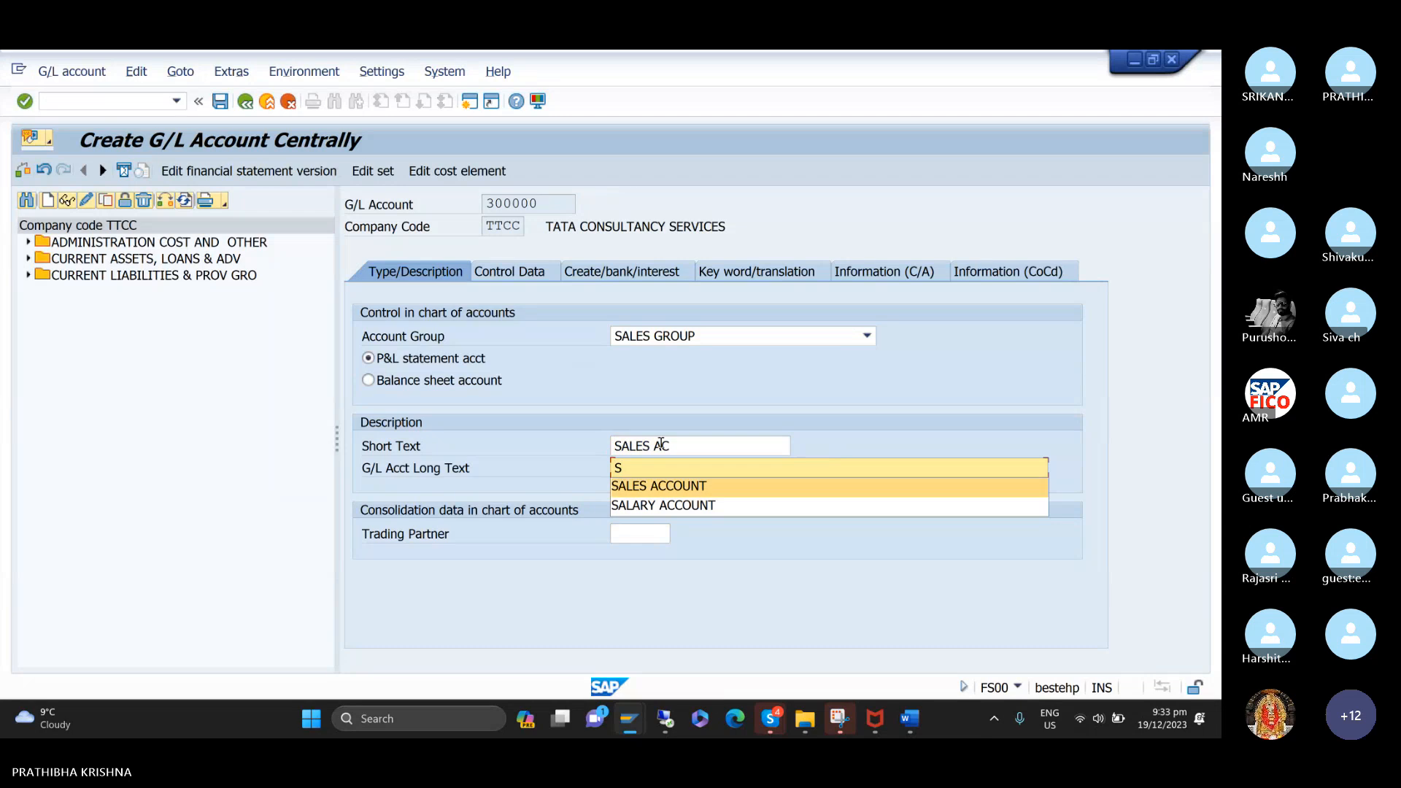
{"action": "key", "text": "Return"}
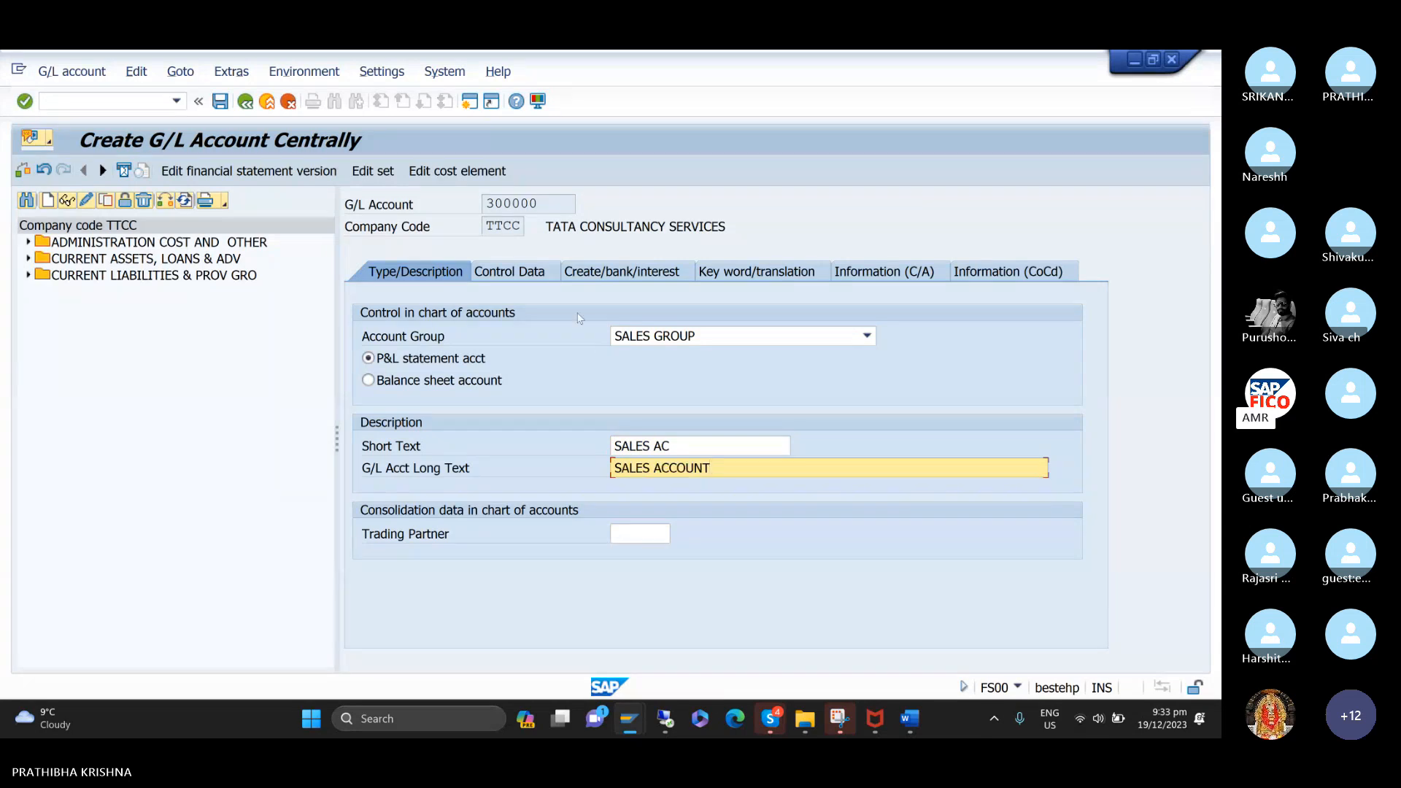
Enable line item display and set sort key 001 in the control data of G/L account 300000.
{"action": "left_click", "coordinate": [545, 273]}
{"action": "scroll", "coordinate": [511, 520], "scroll_direction": "down", "scroll_amount": 2}
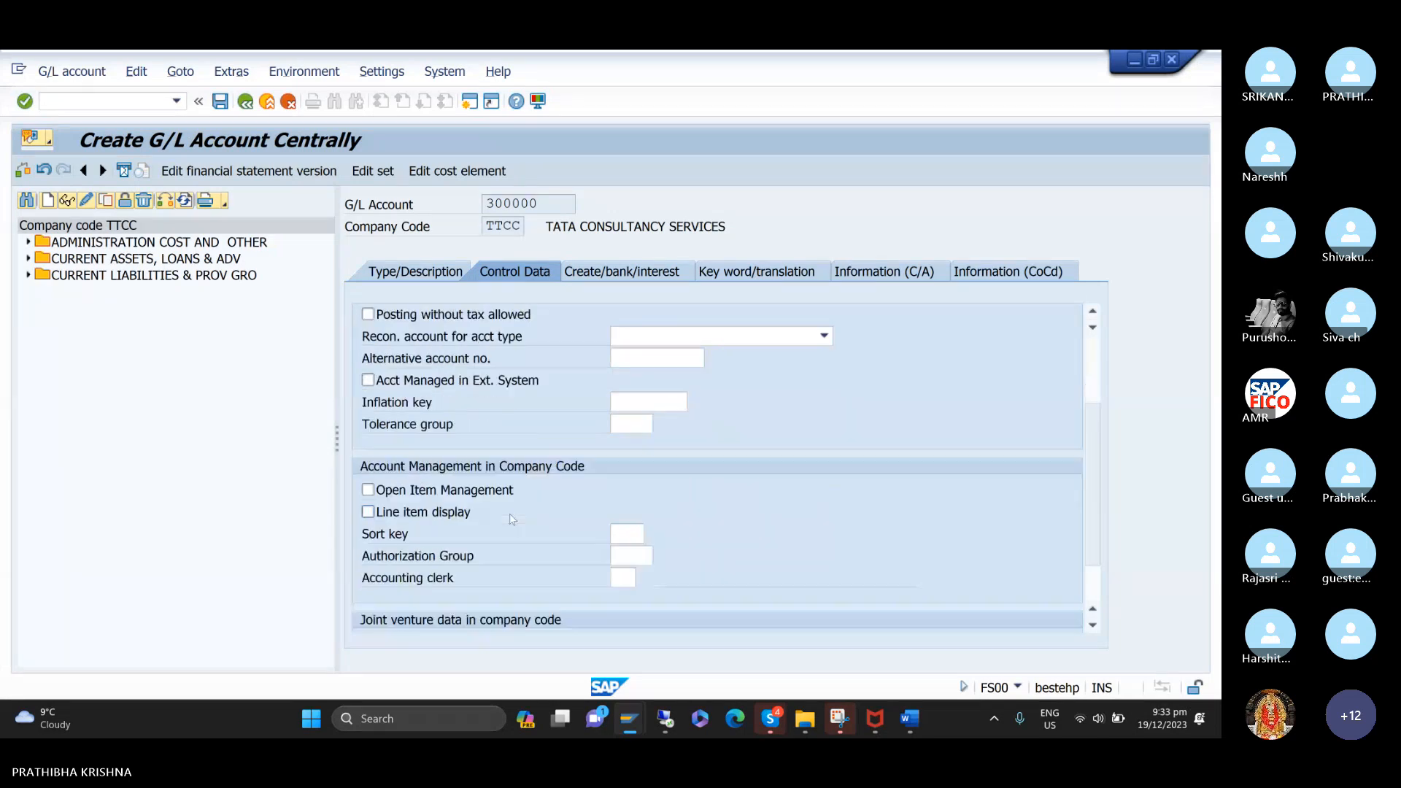
{"action": "left_click", "coordinate": [431, 516]}
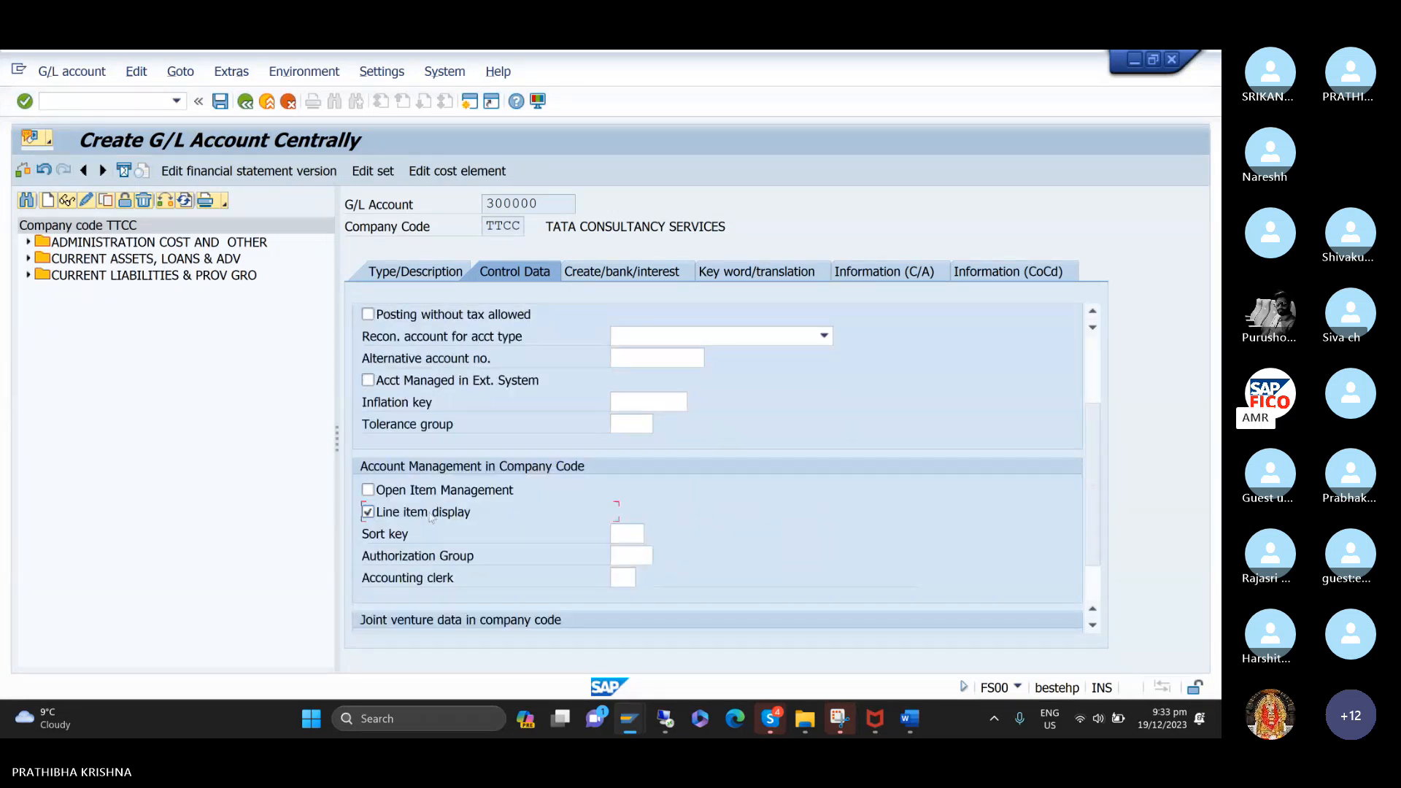
{"action": "left_click", "coordinate": [636, 533]}
{"action": "type", "text": "001"}
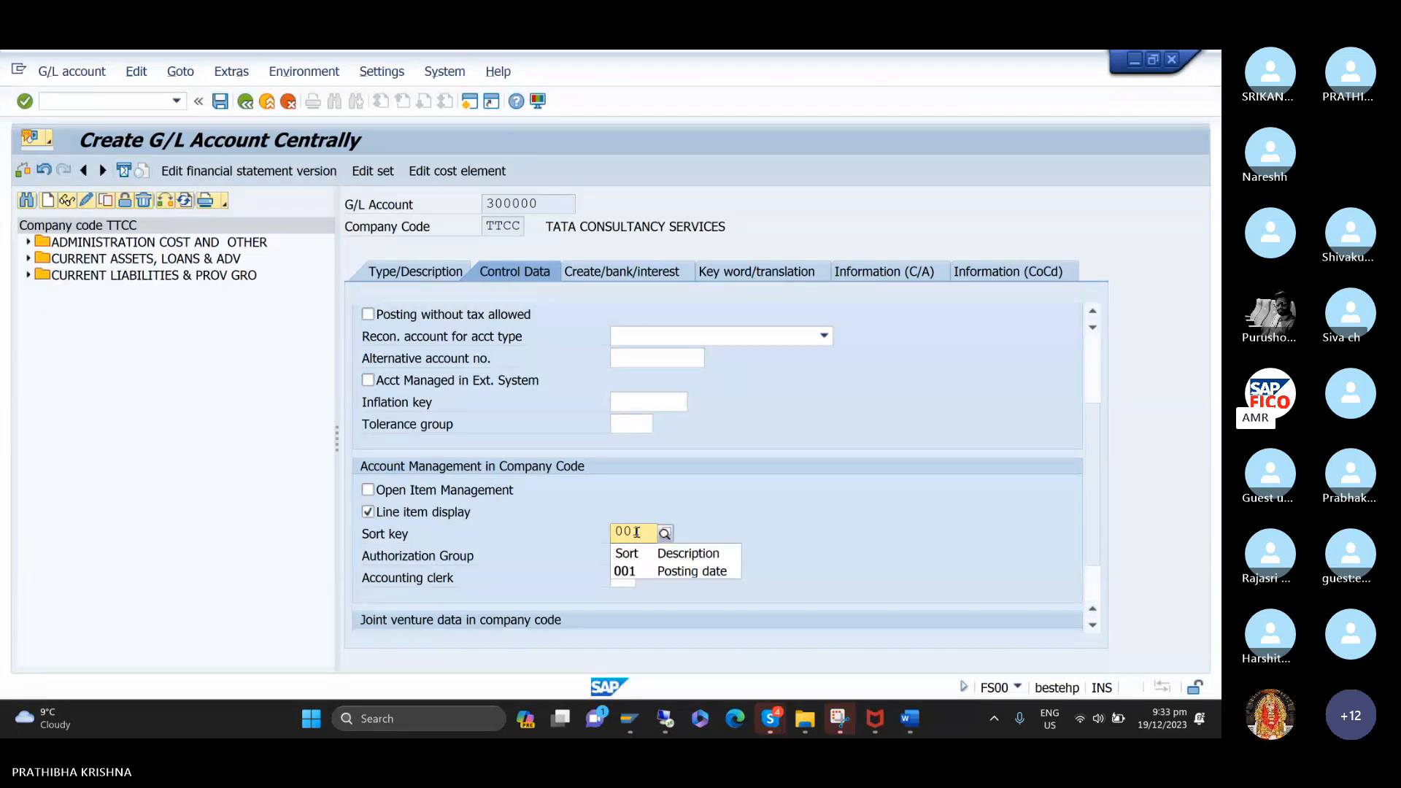
{"action": "left_click", "coordinate": [638, 572]}
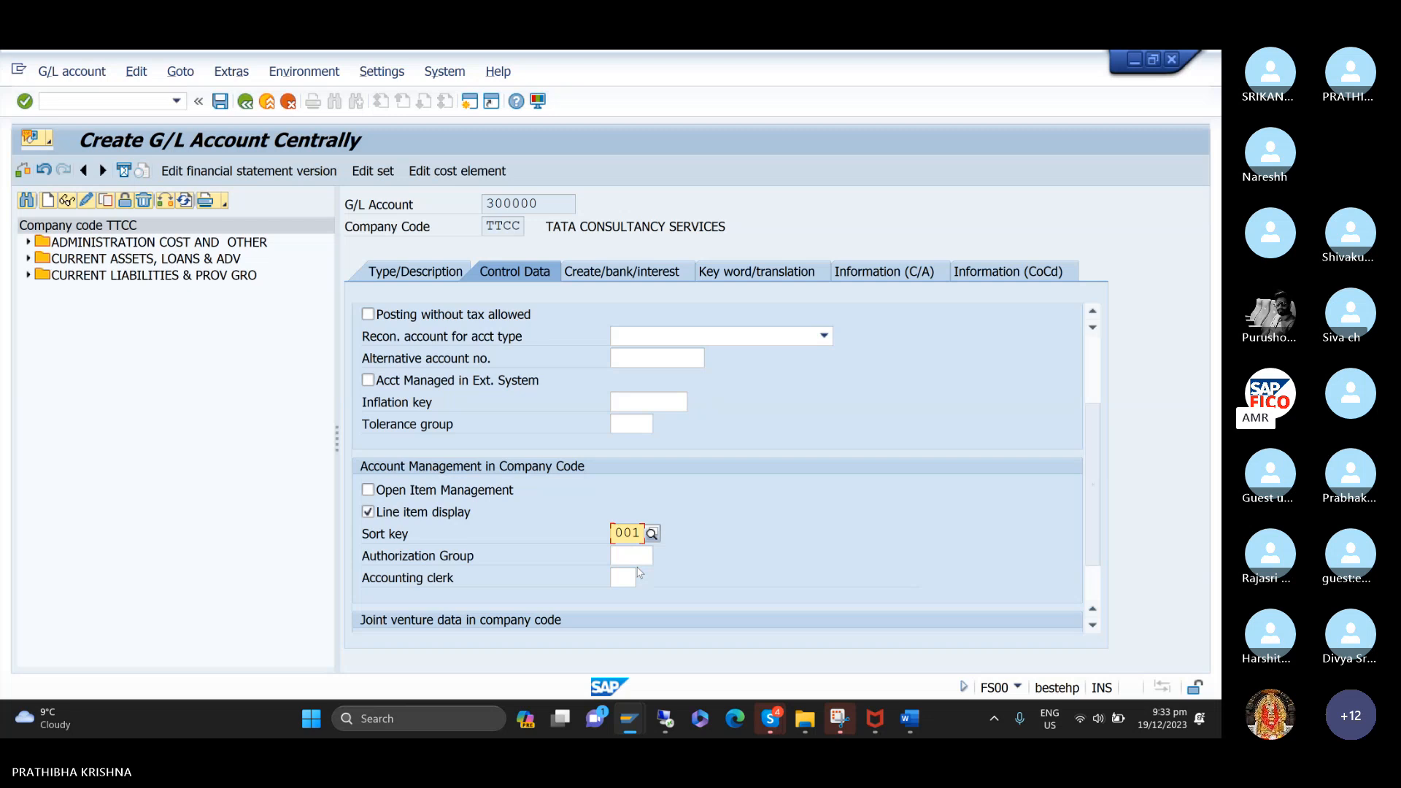
Assign field status group G001 to the sales account and save the account.
{"action": "left_click", "coordinate": [645, 280]}
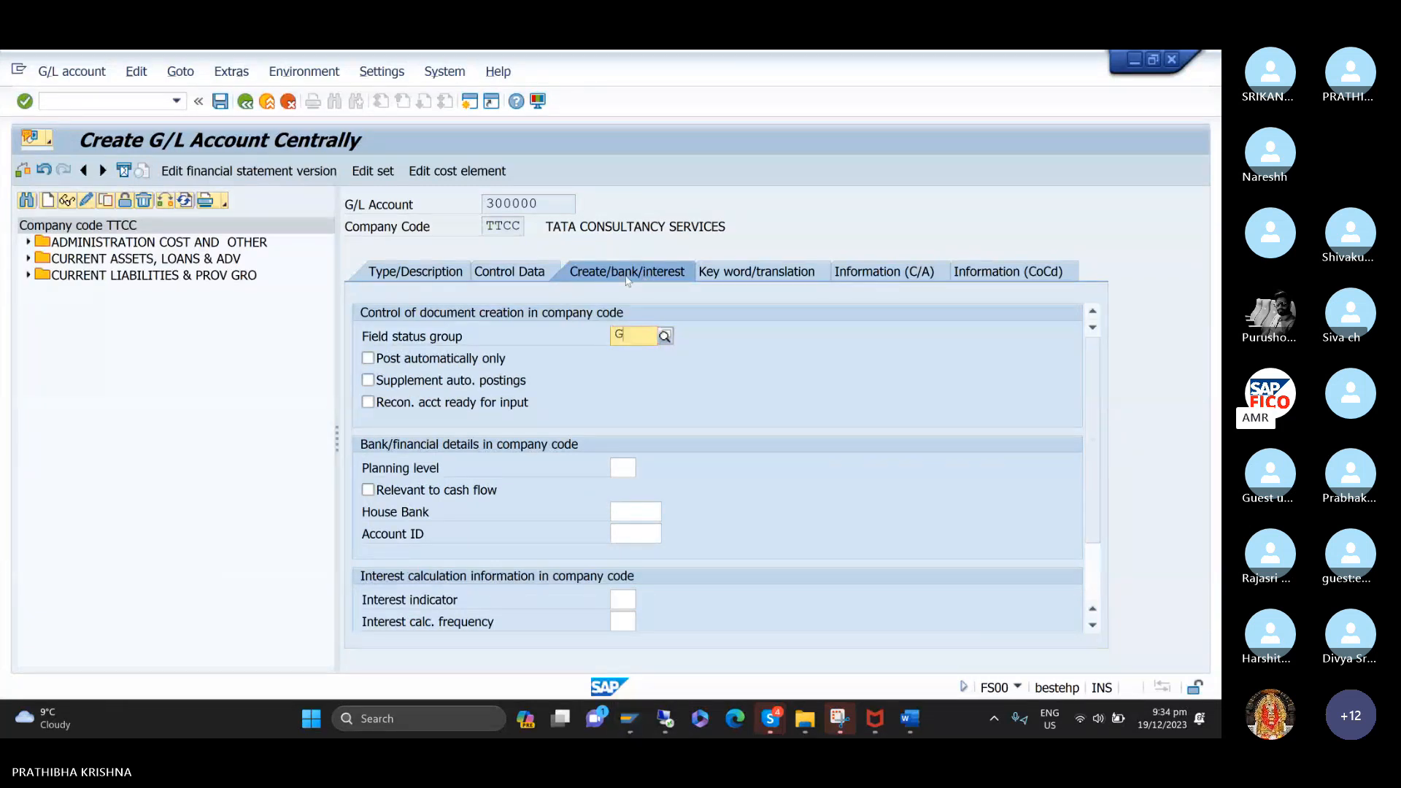
{"action": "type", "text": "G00"}
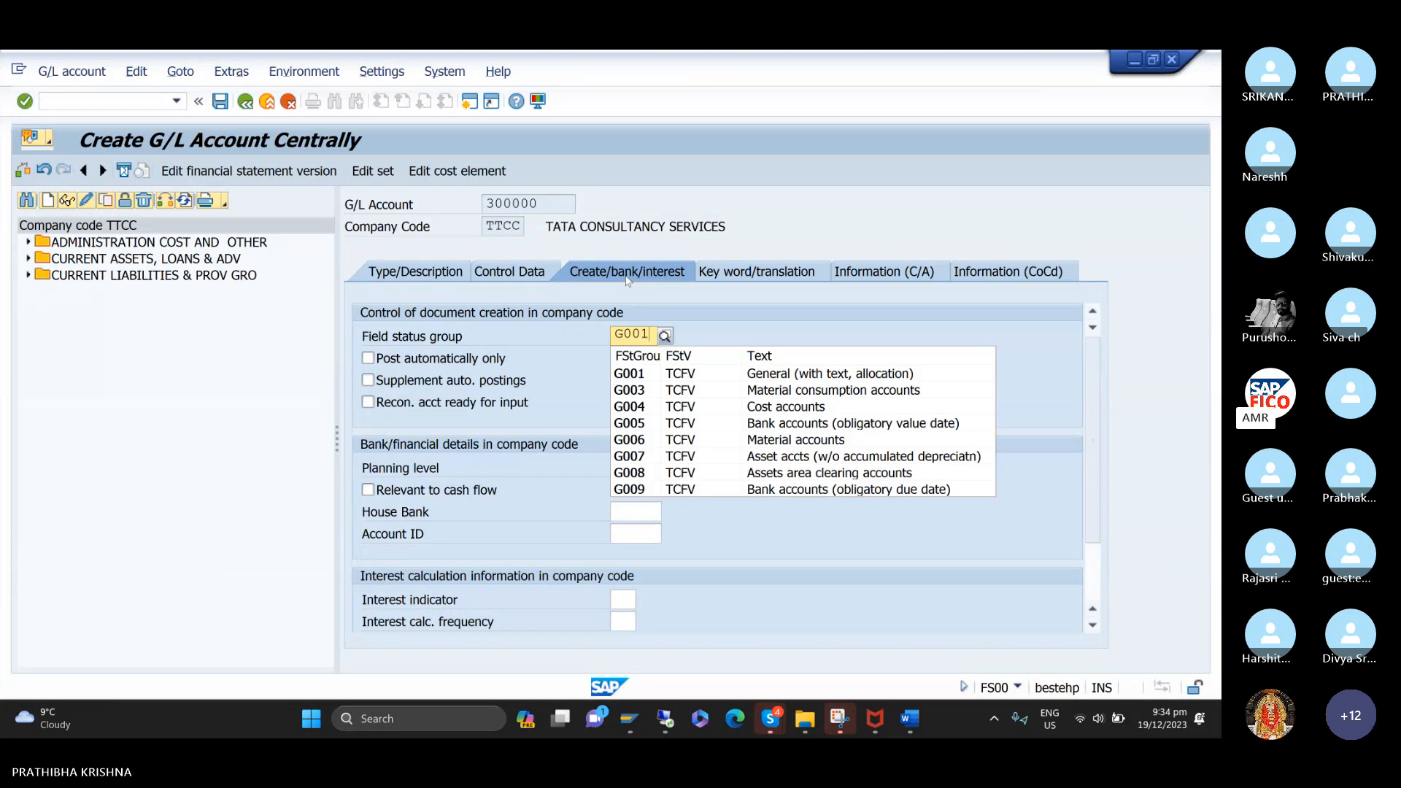
{"action": "type", "text": "1"}
{"action": "key", "text": "Down"}
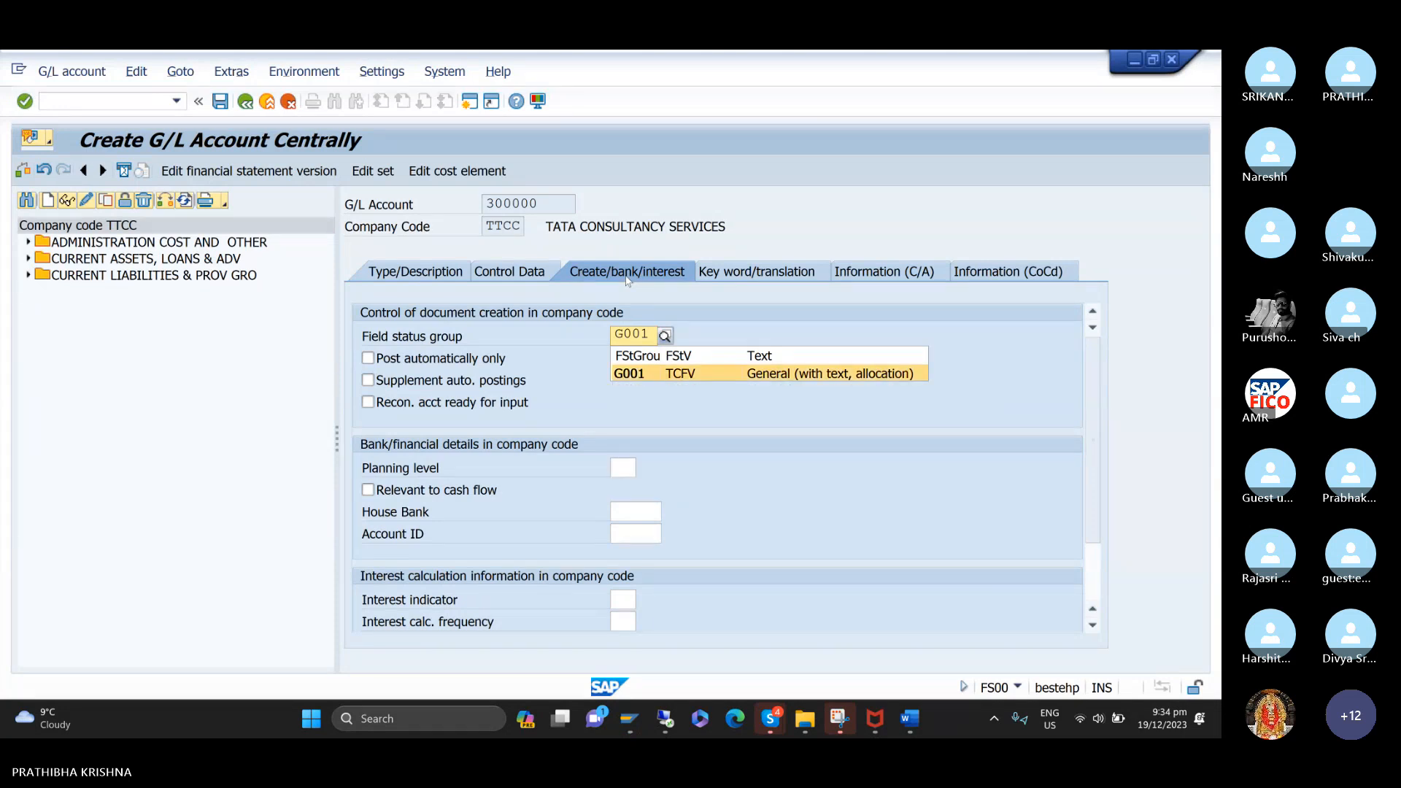
{"action": "key", "text": "Return"}
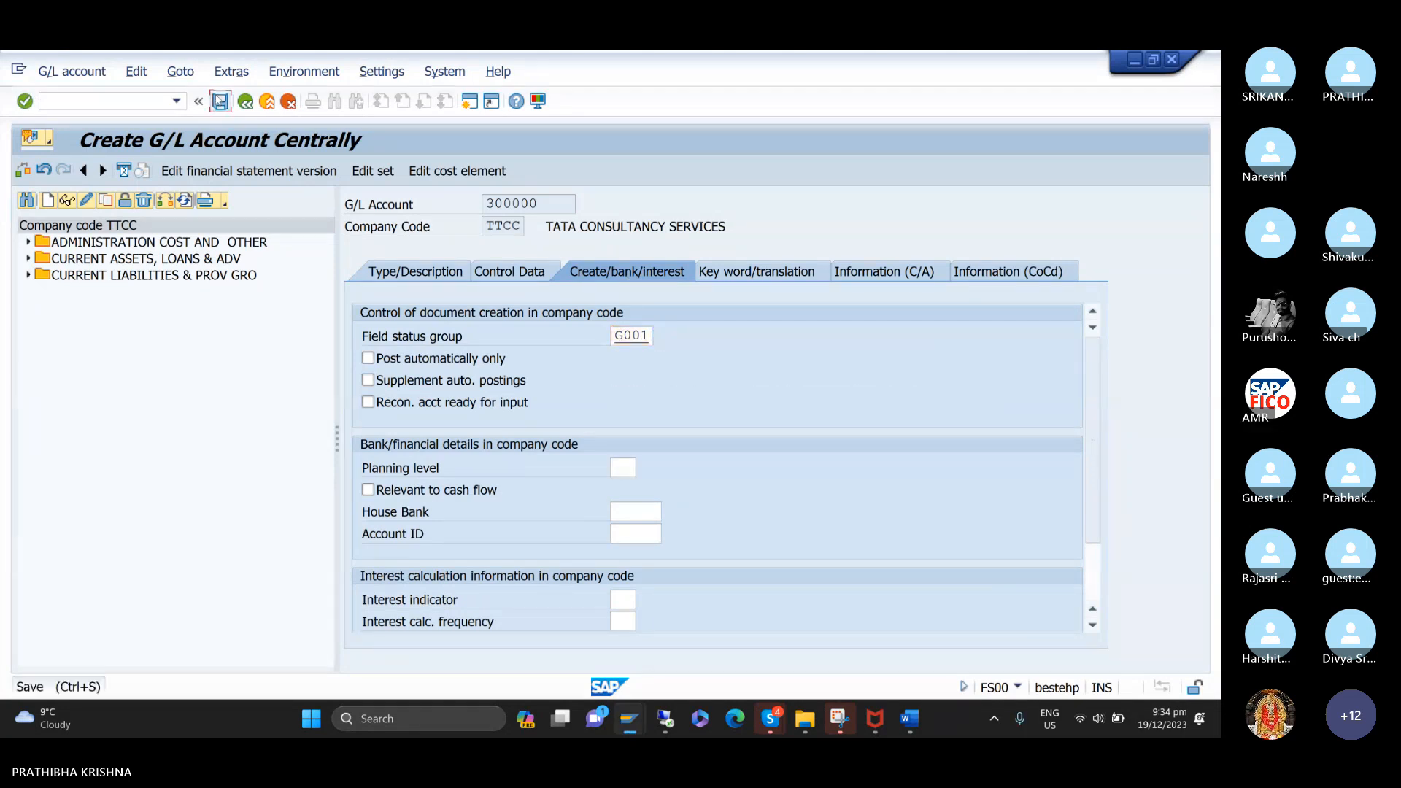
{"action": "left_click", "coordinate": [220, 101]}
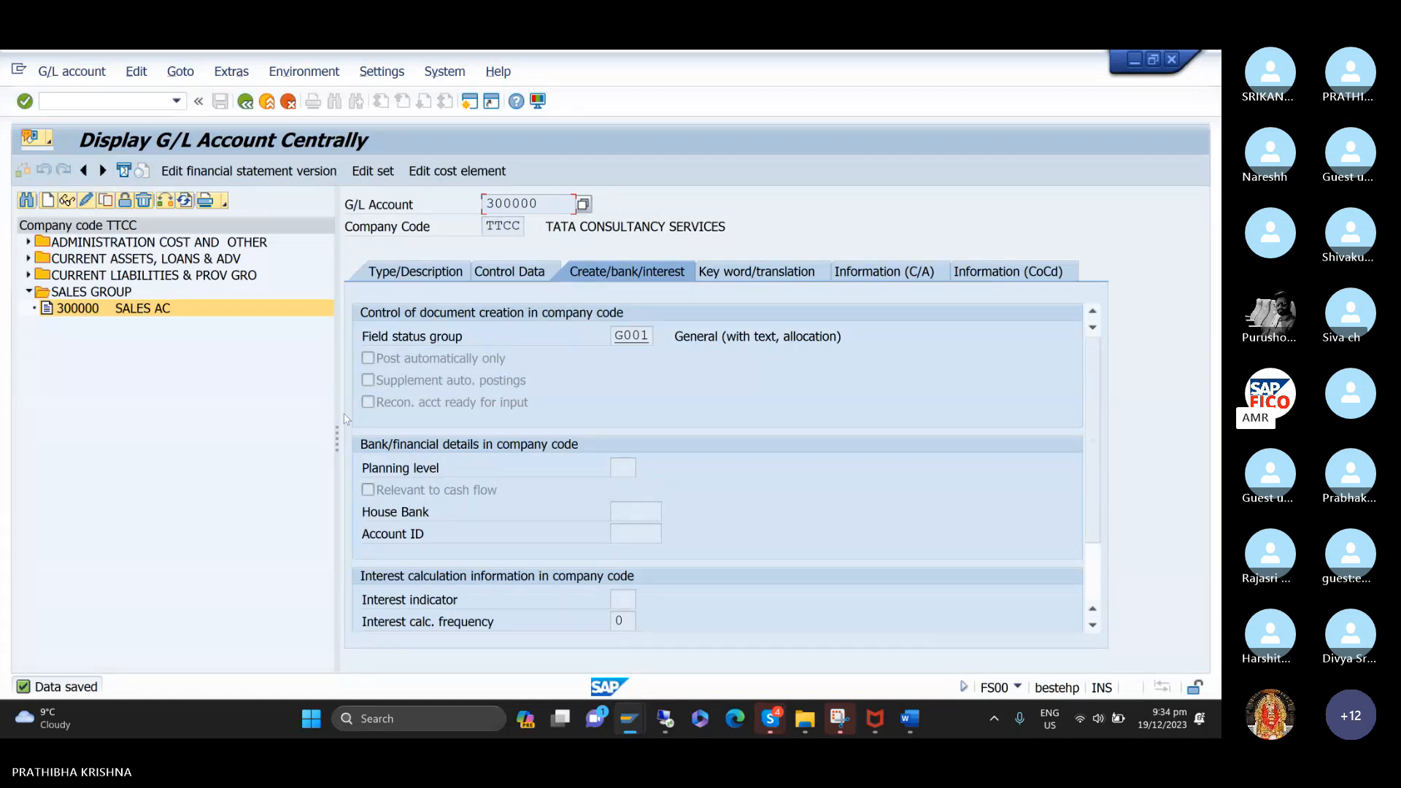
Switch to the Word notes and review the customer invoice posting section and the general entry for customer sales.
{"action": "left_click", "coordinate": [910, 713]}
{"action": "scroll", "coordinate": [538, 464], "scroll_direction": "up", "scroll_amount": 3}
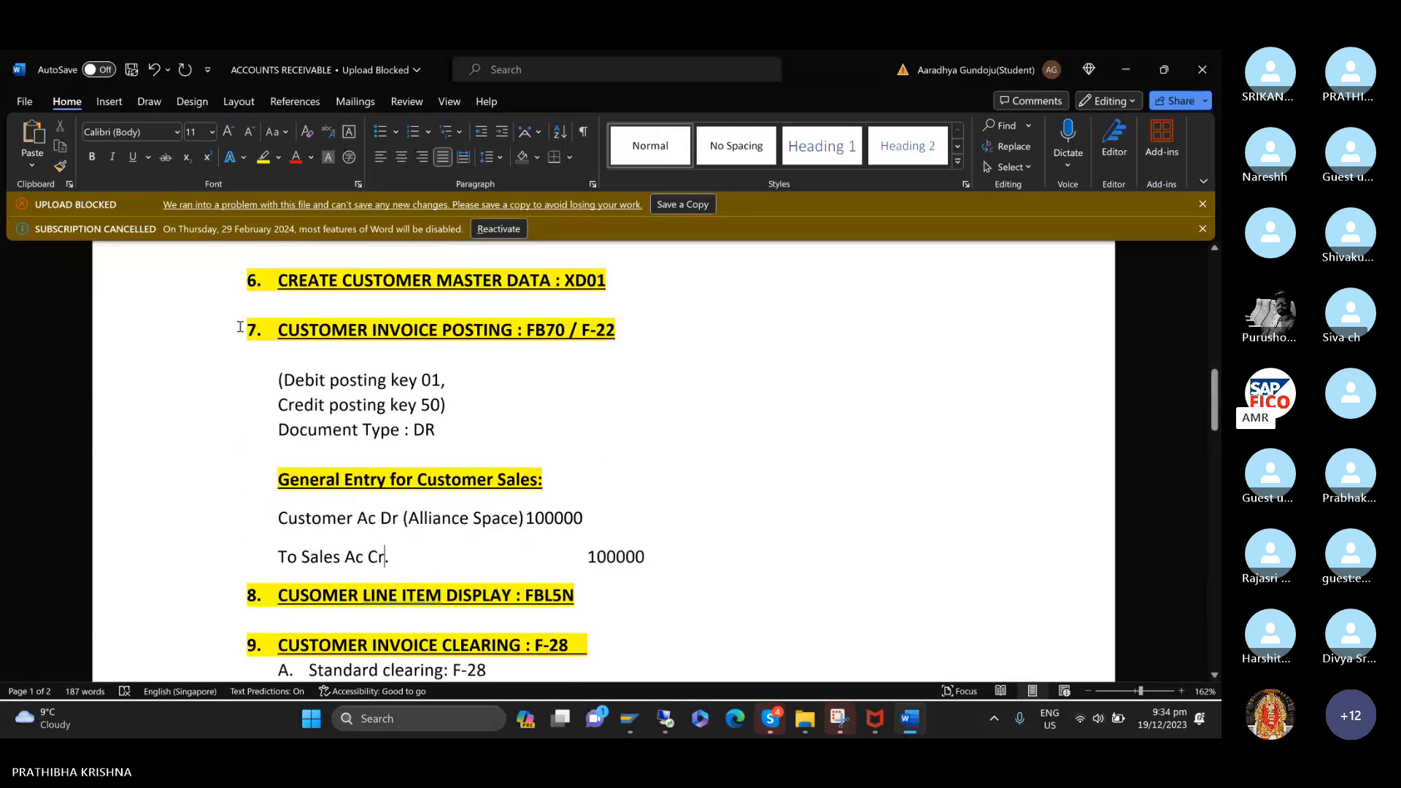
{"action": "left_click_drag", "start_coordinate": [240, 327], "coordinate": [549, 431]}
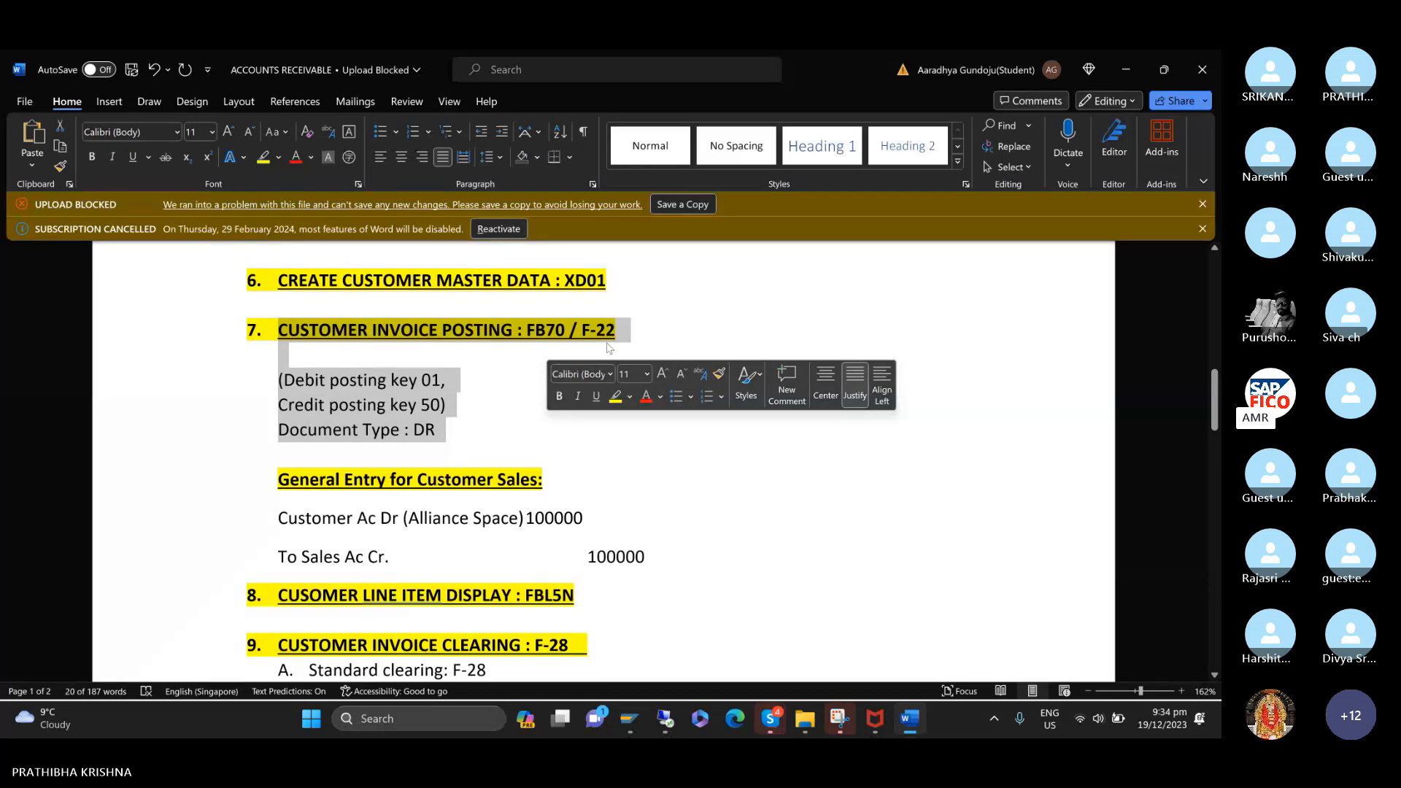
{"action": "left_click", "coordinate": [682, 499]}
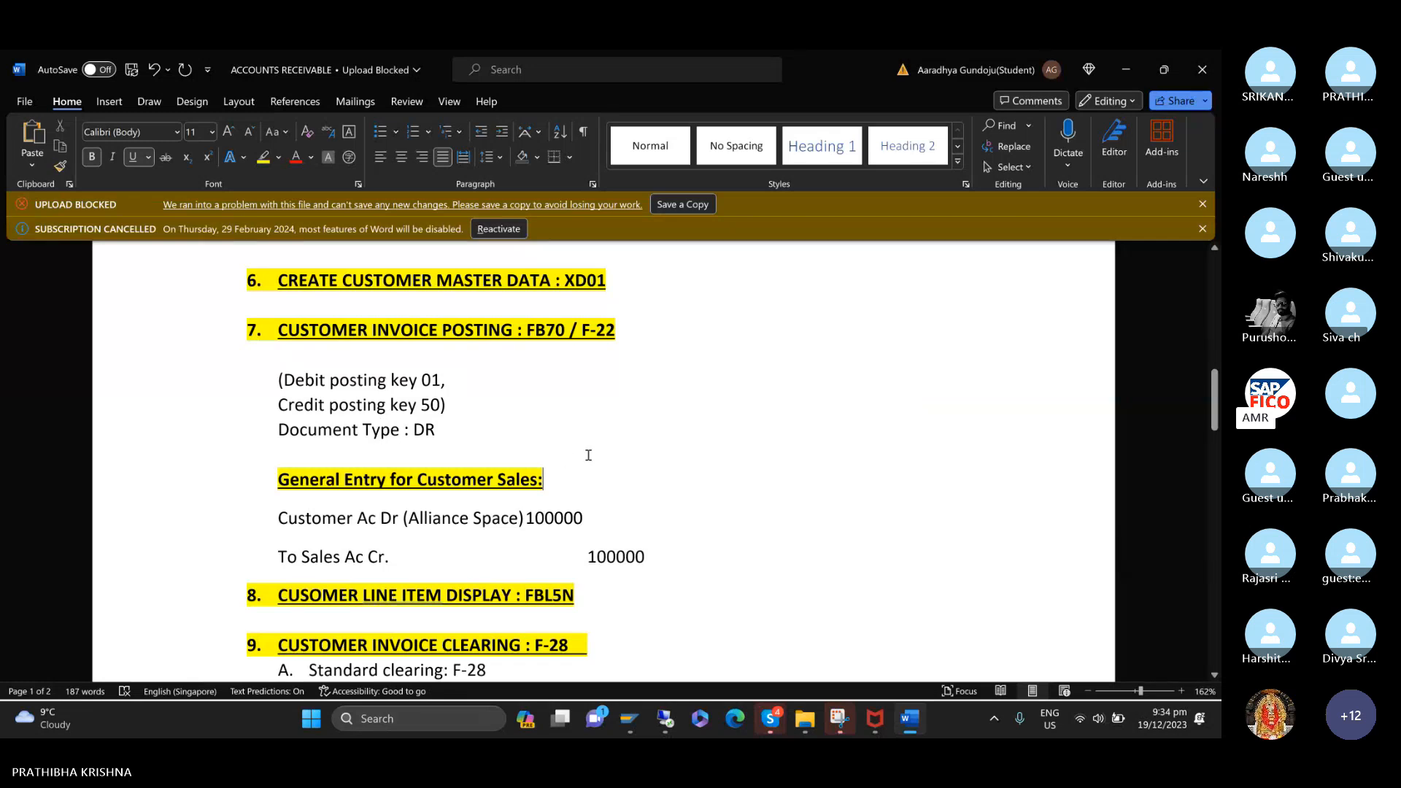
{"action": "scroll", "coordinate": [588, 457], "scroll_direction": "down", "scroll_amount": 1}
Return to SAP and open customer invoice entry with transaction code /NFB70.
{"action": "mouse_move", "coordinate": [626, 727]}
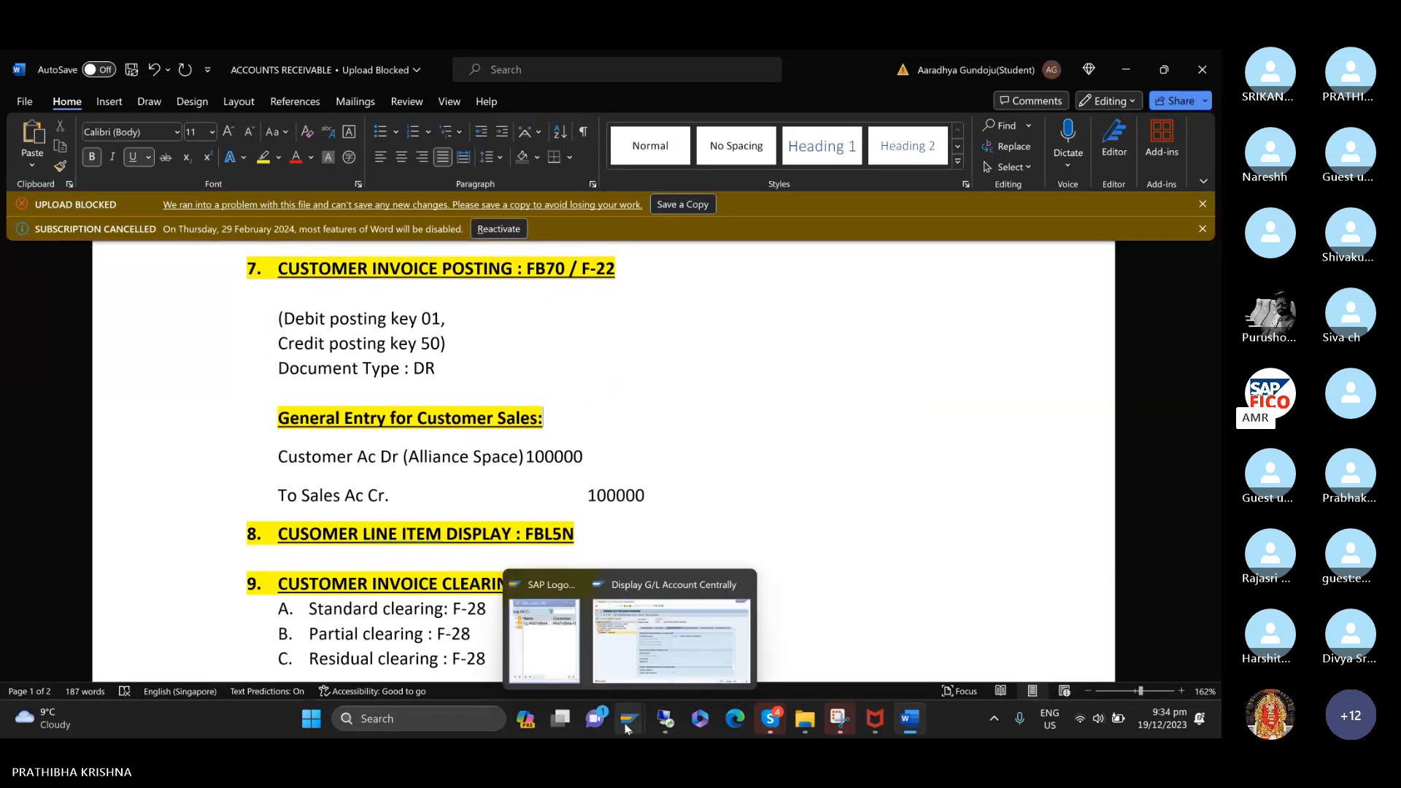
{"action": "left_click", "coordinate": [671, 631]}
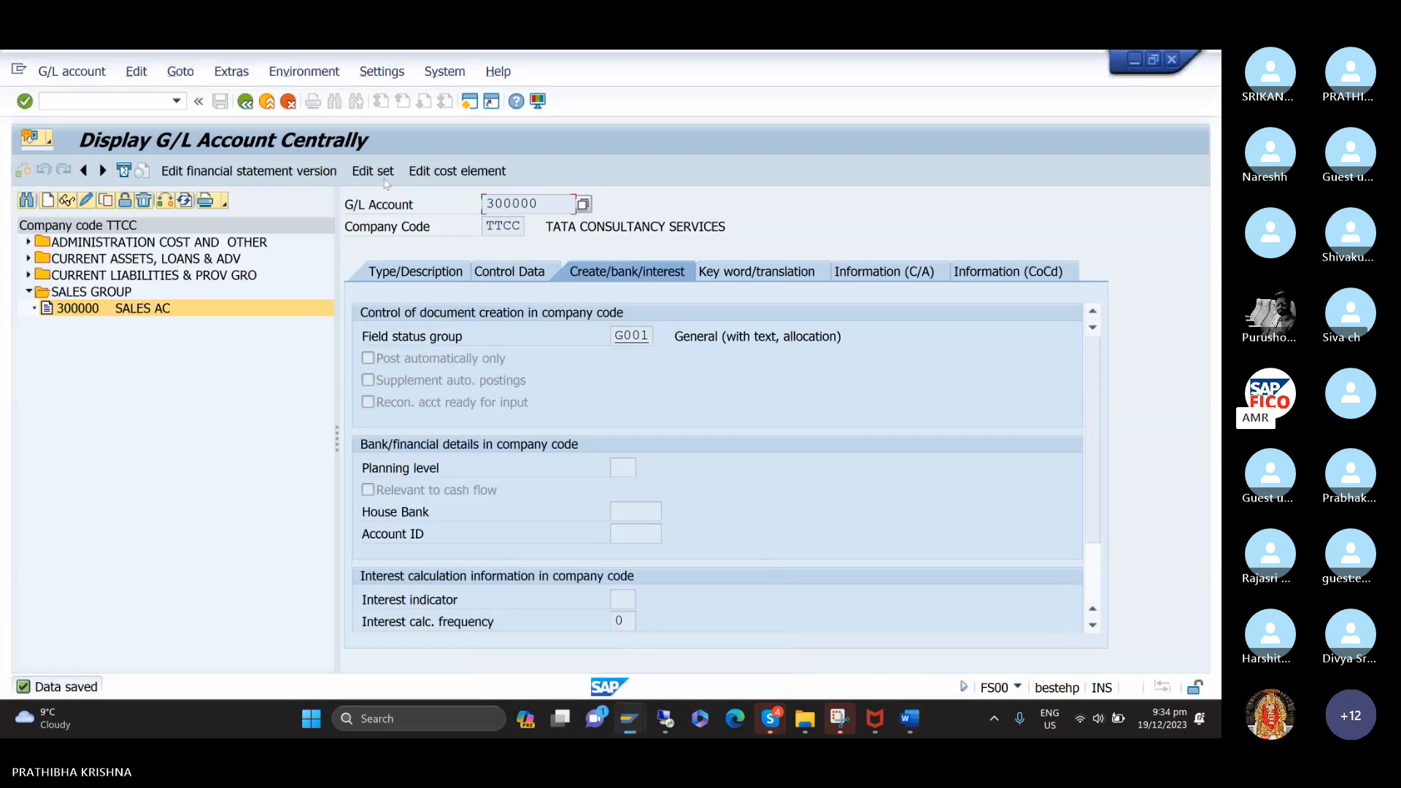
{"action": "left_click", "coordinate": [143, 103]}
{"action": "type", "text": "/NF"}
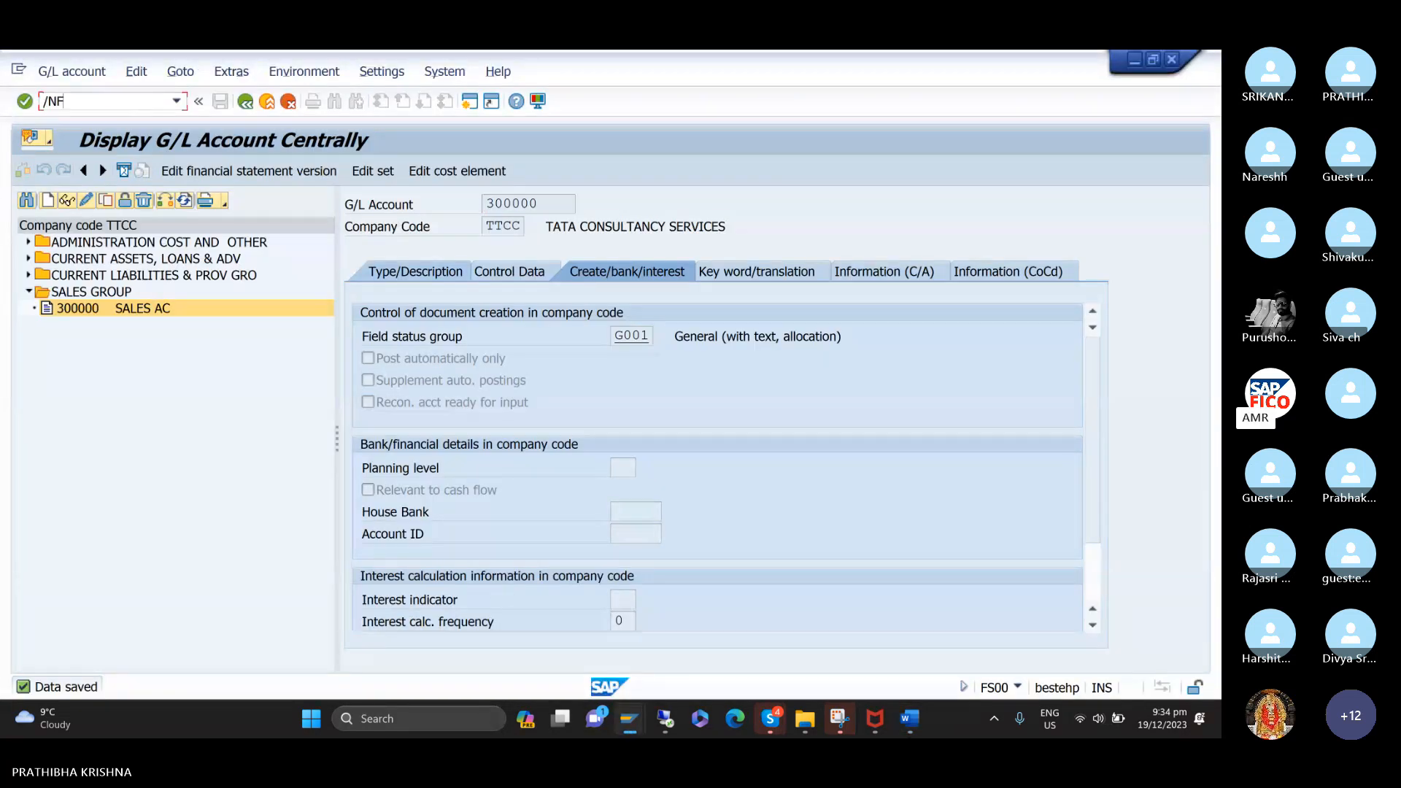
{"action": "type", "text": "B70"}
{"action": "key", "text": "Return"}
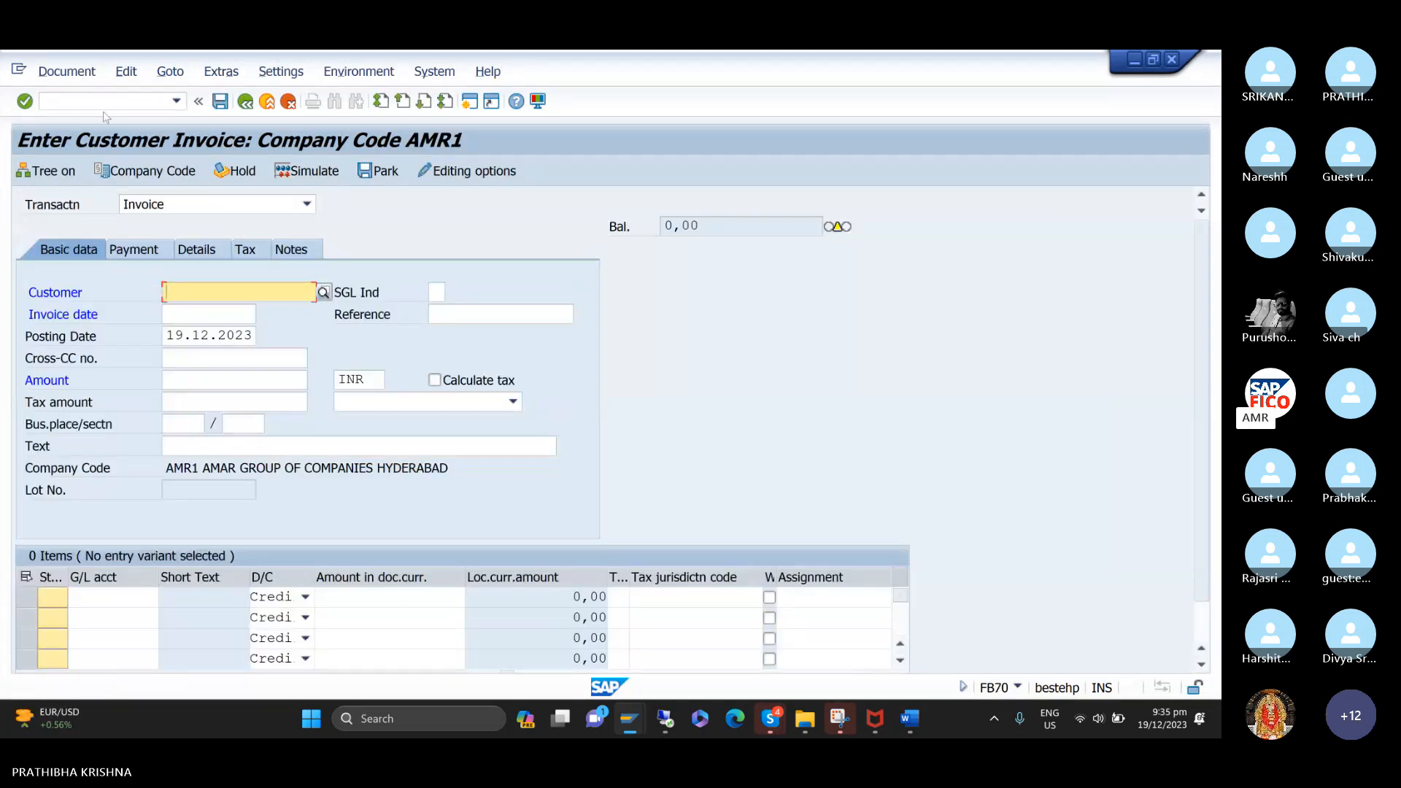
Switch the customer invoice to company code TTCC.
{"action": "left_click", "coordinate": [141, 172]}
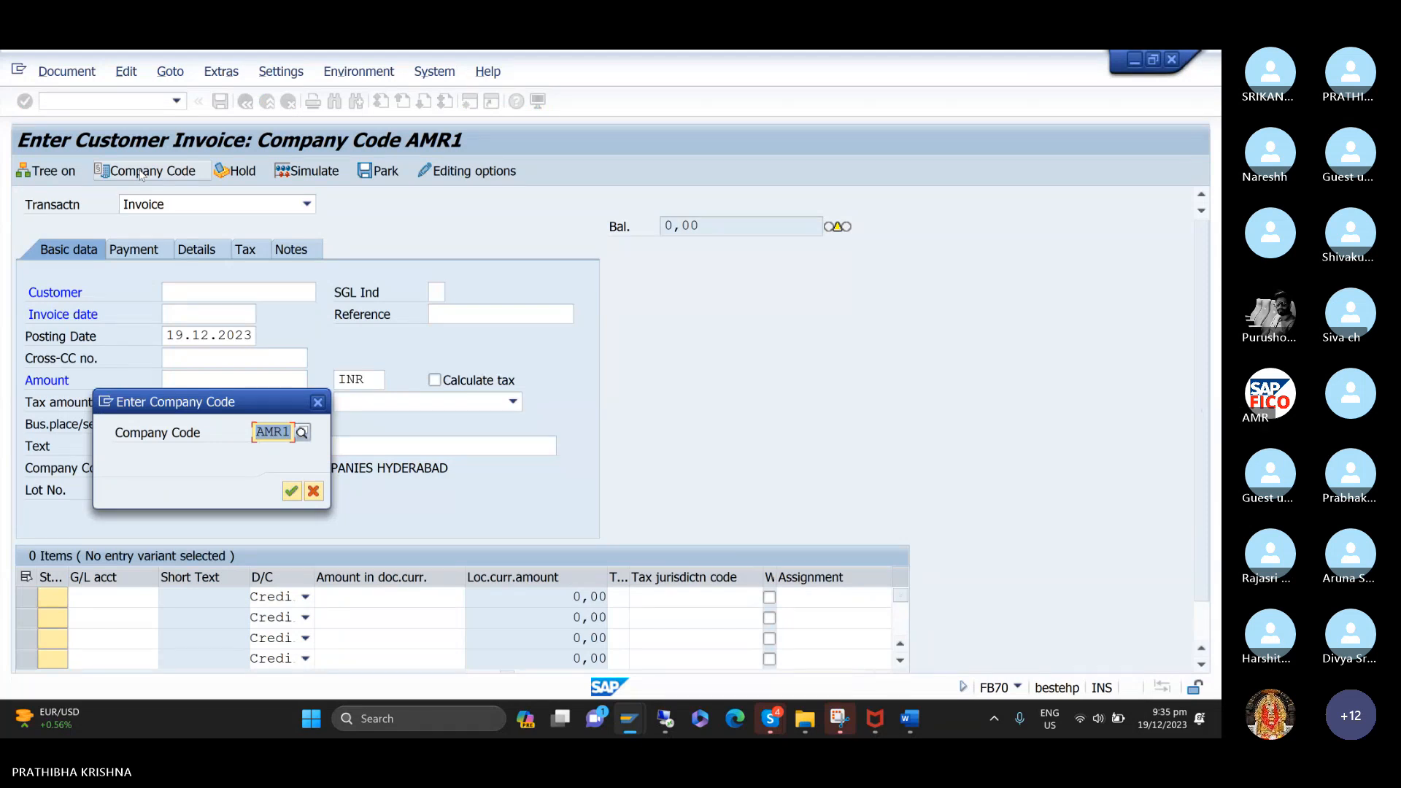
{"action": "type", "text": "TTCC"}
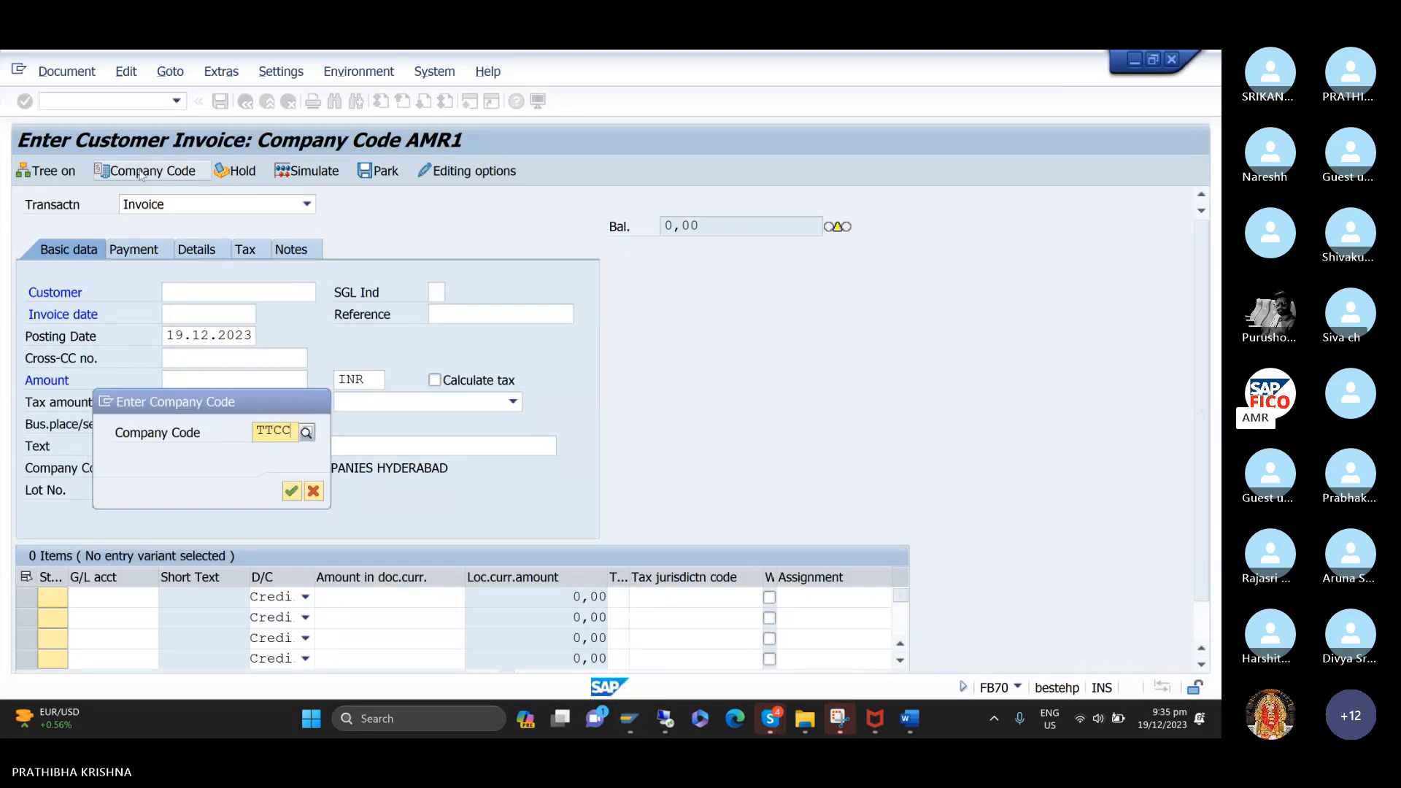
{"action": "left_click", "coordinate": [284, 471]}
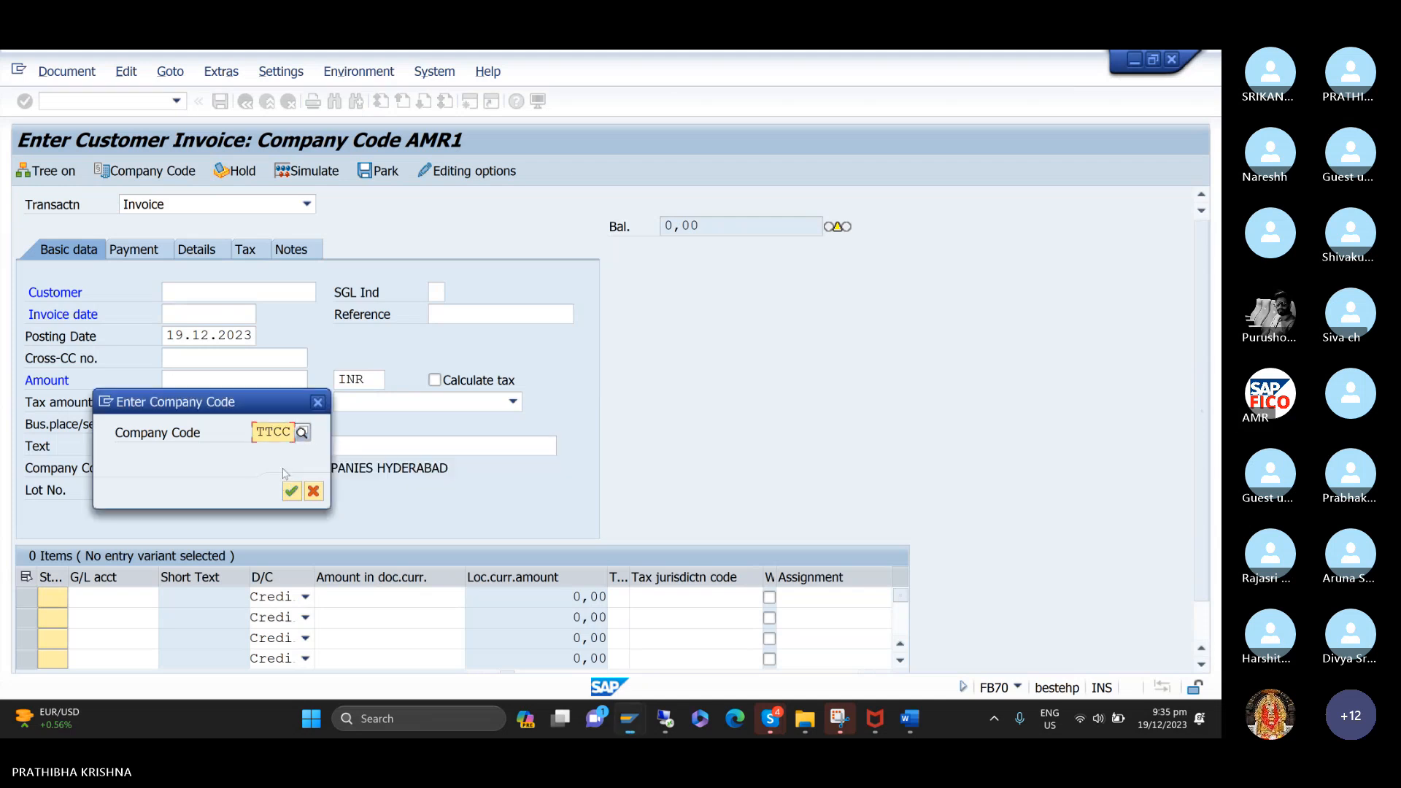
{"action": "left_click", "coordinate": [291, 490]}
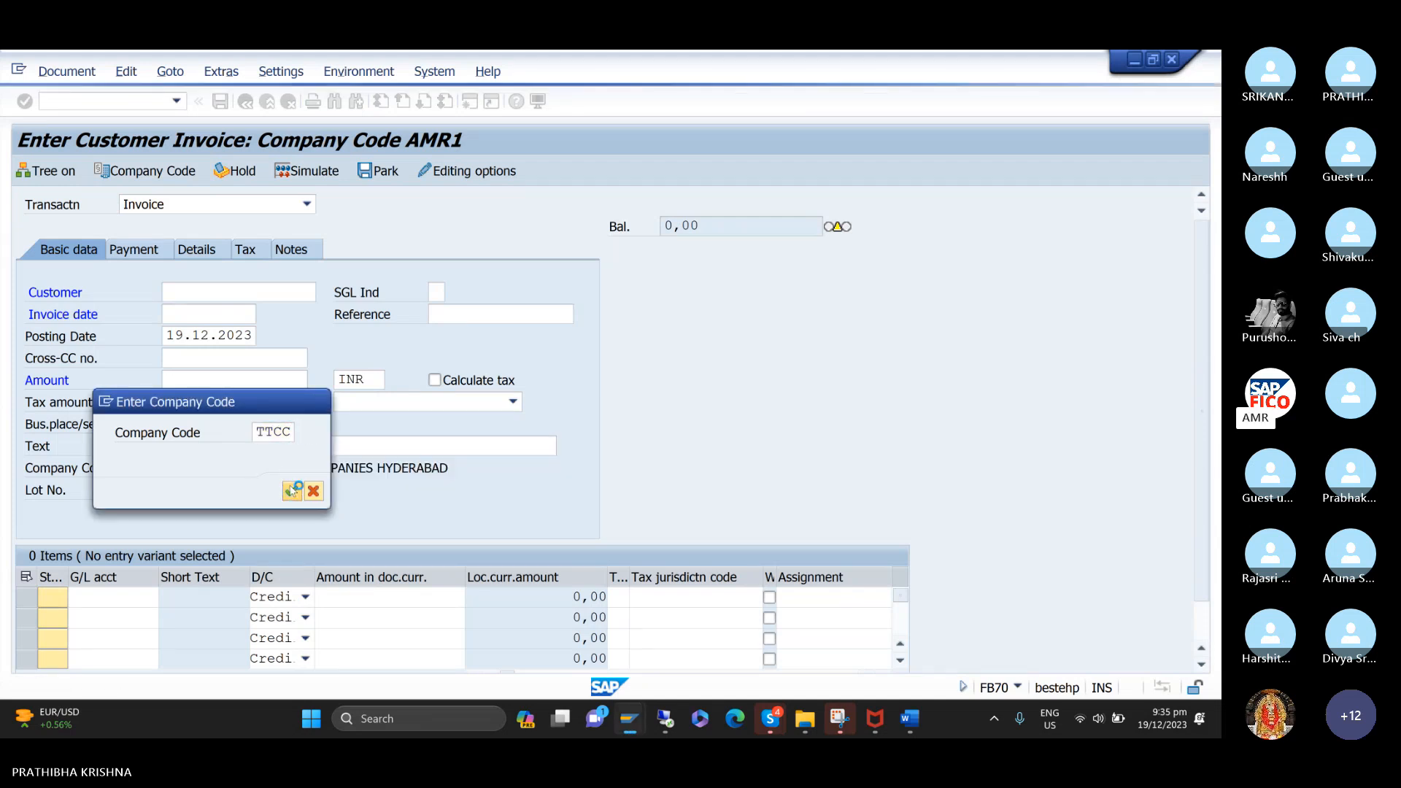
Choose customer HONEY BEE TRADERS from the company code search and set the invoice date to 19.12.2023.
{"action": "left_click", "coordinate": [323, 296]}
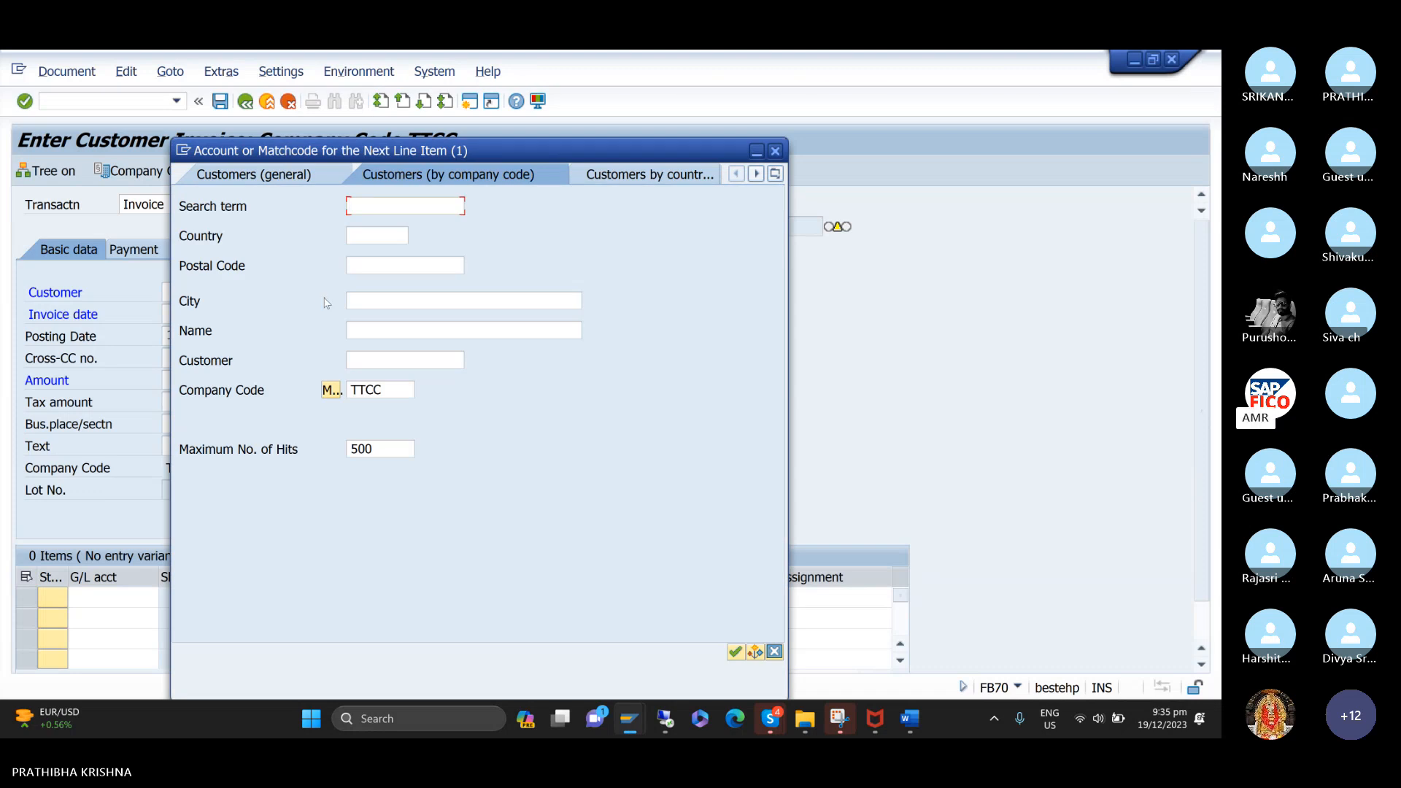
{"action": "left_click", "coordinate": [735, 652]}
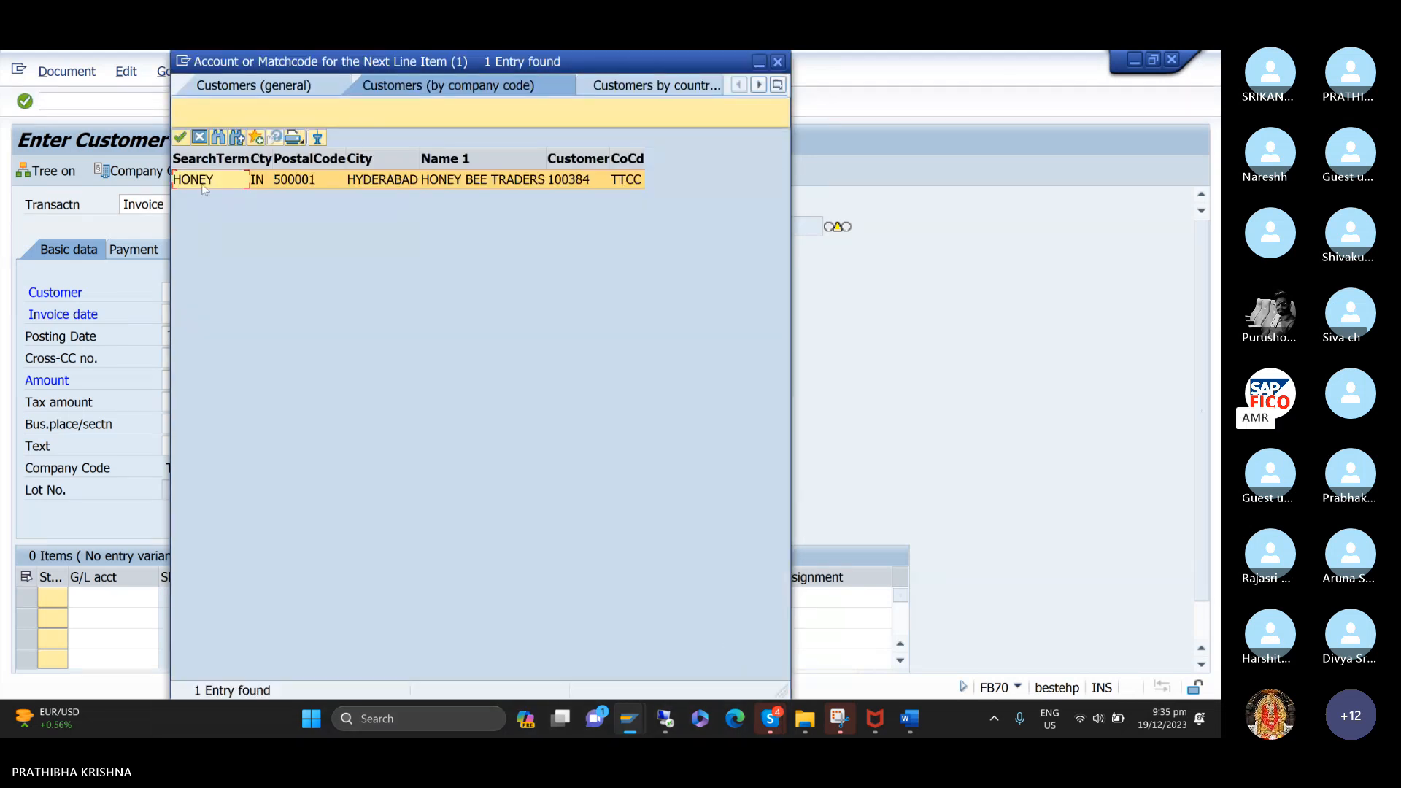
{"action": "double_click", "coordinate": [201, 180]}
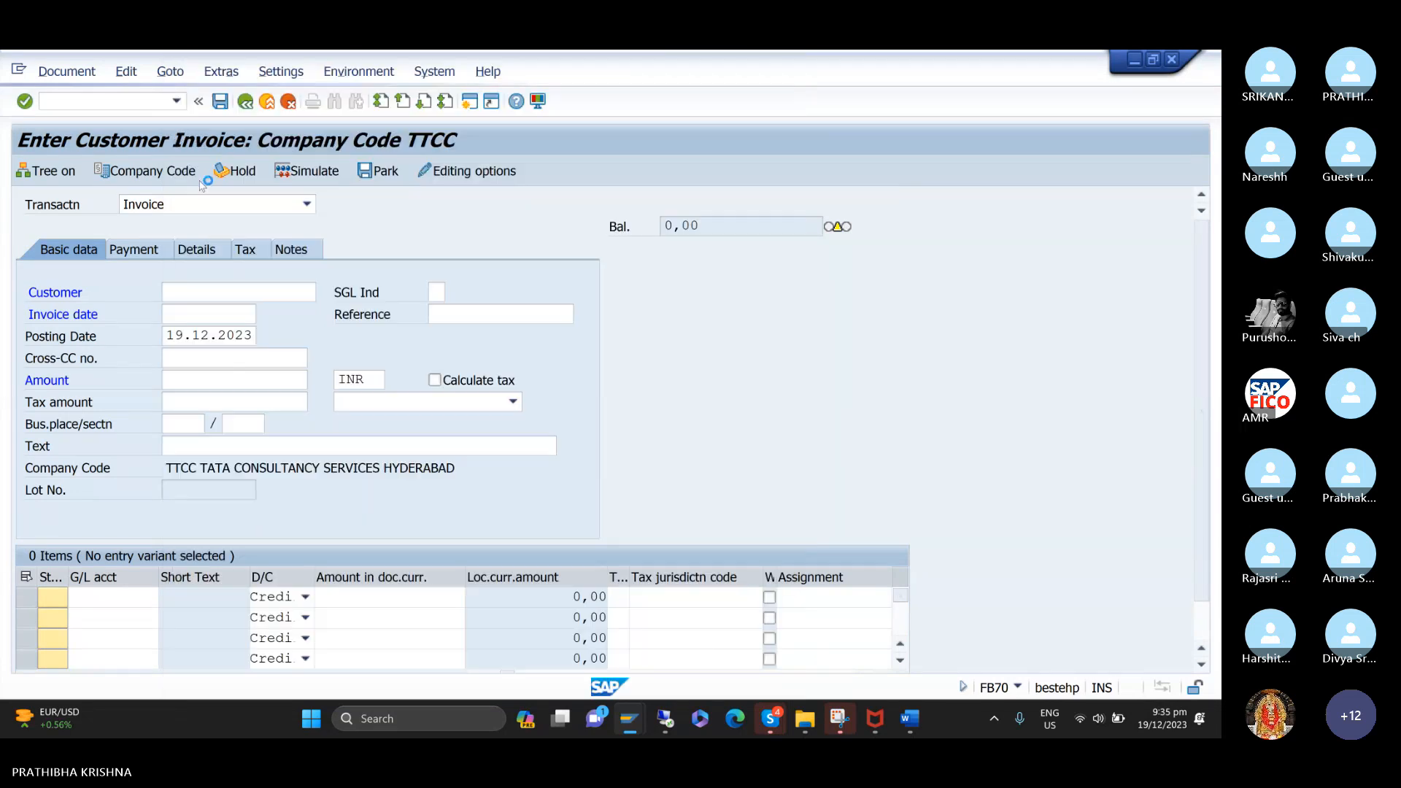
{"action": "left_click", "coordinate": [234, 319]}
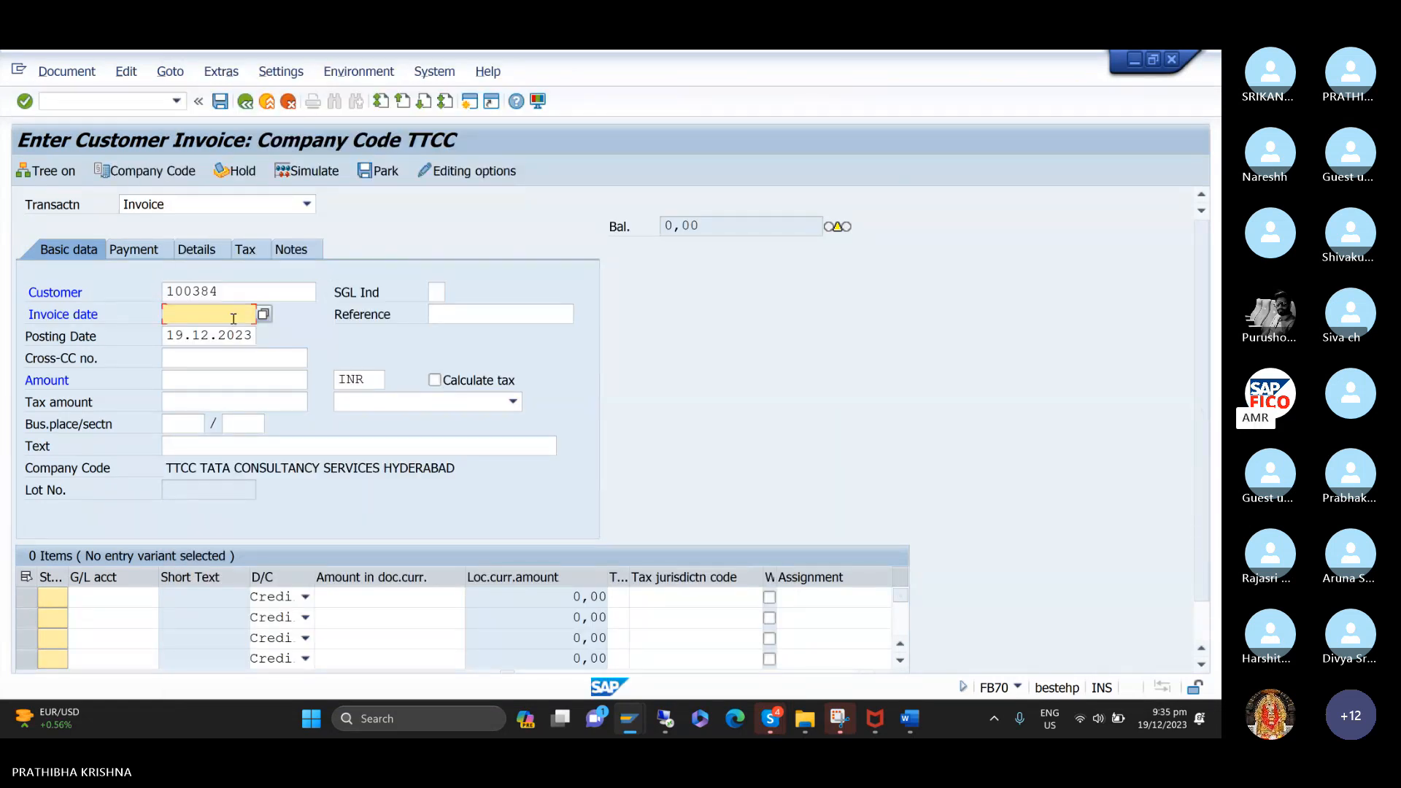
{"action": "key", "text": "Down"}
{"action": "key", "text": "Return"}
Set the invoice amount to 10000.
{"action": "key", "text": "Tab"}
{"action": "key", "text": "Tab"}
{"action": "key", "text": "Tab"}
{"action": "key", "text": "Tab"}
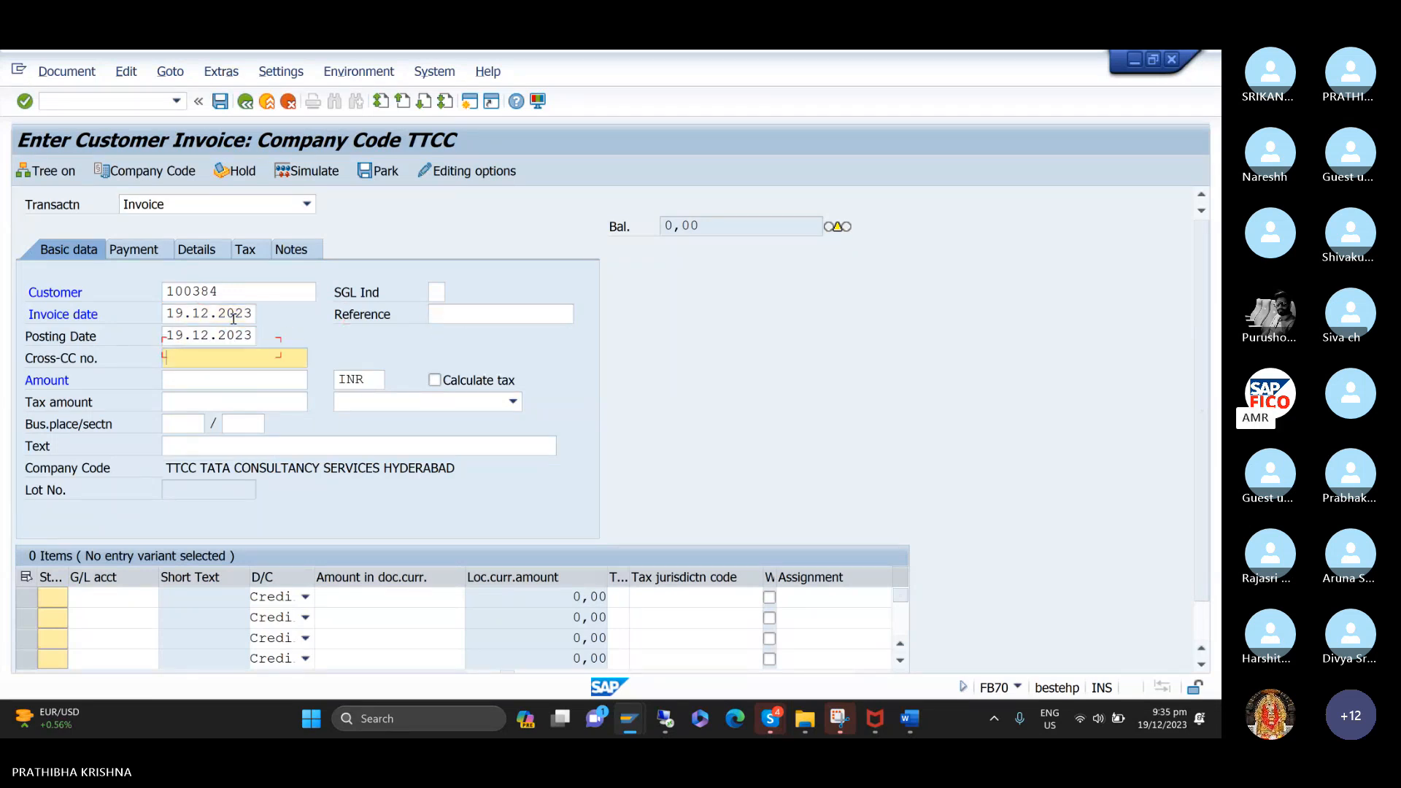
{"action": "type", "text": "1"}
{"action": "key", "text": "Return"}
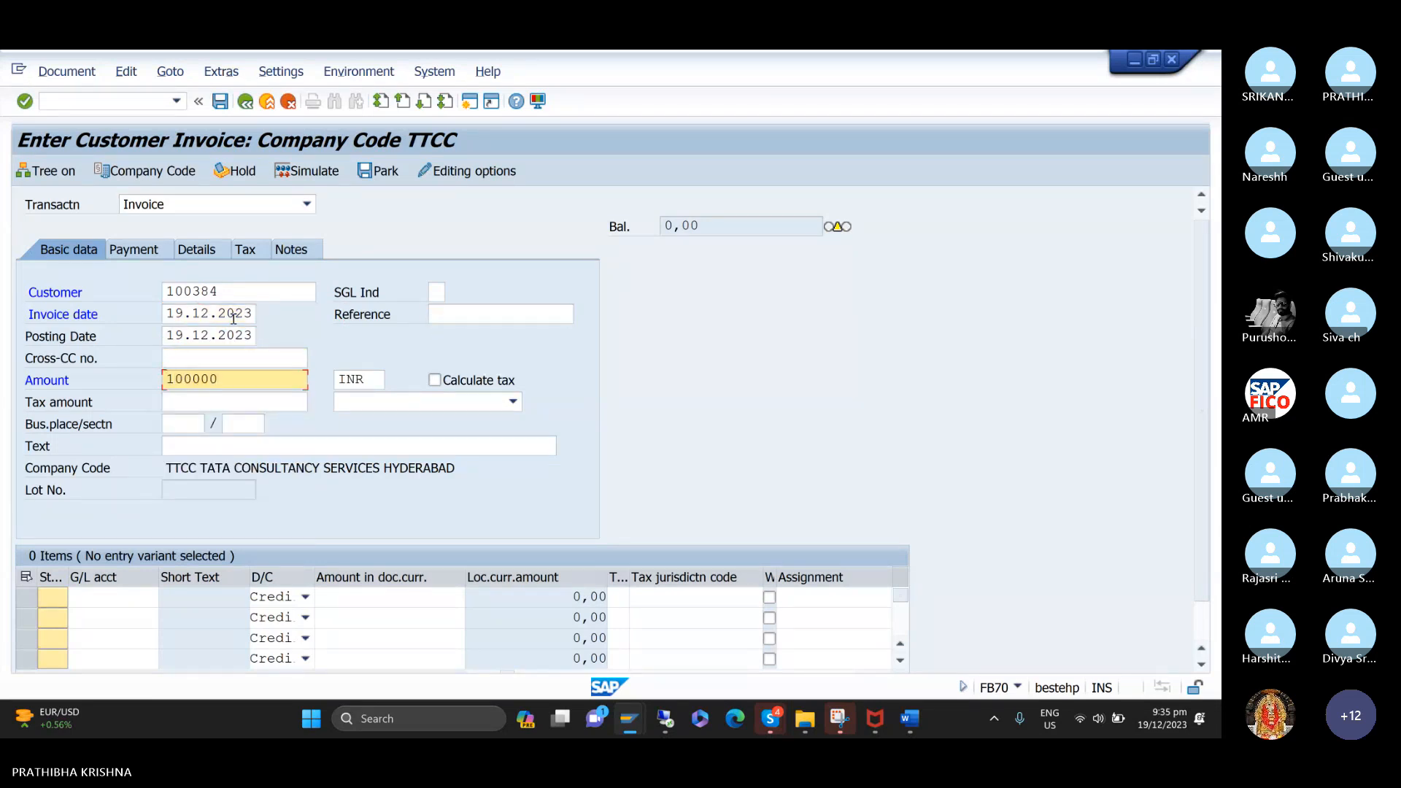
{"action": "key", "text": "BackSpace"}
Keep the currency as INR and set the invoice text to CUSTOMER INVOICE CREATION.
{"action": "key", "text": "Tab"}
{"action": "key", "text": "Tab"}
{"action": "key", "text": "Tab"}
{"action": "key", "text": "Tab"}
{"action": "key", "text": "Tab"}
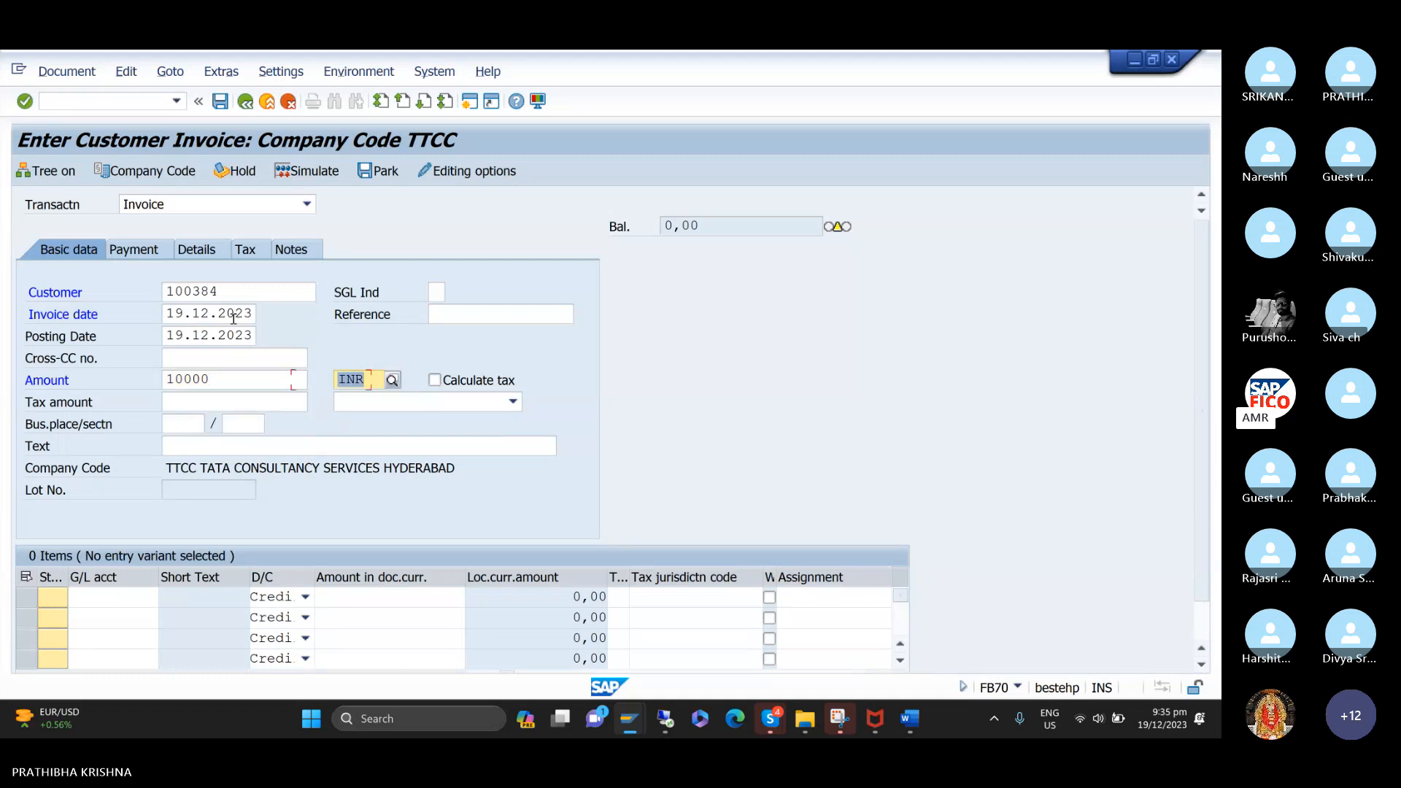
{"action": "key", "text": "Tab"}
{"action": "key", "text": "Tab"}
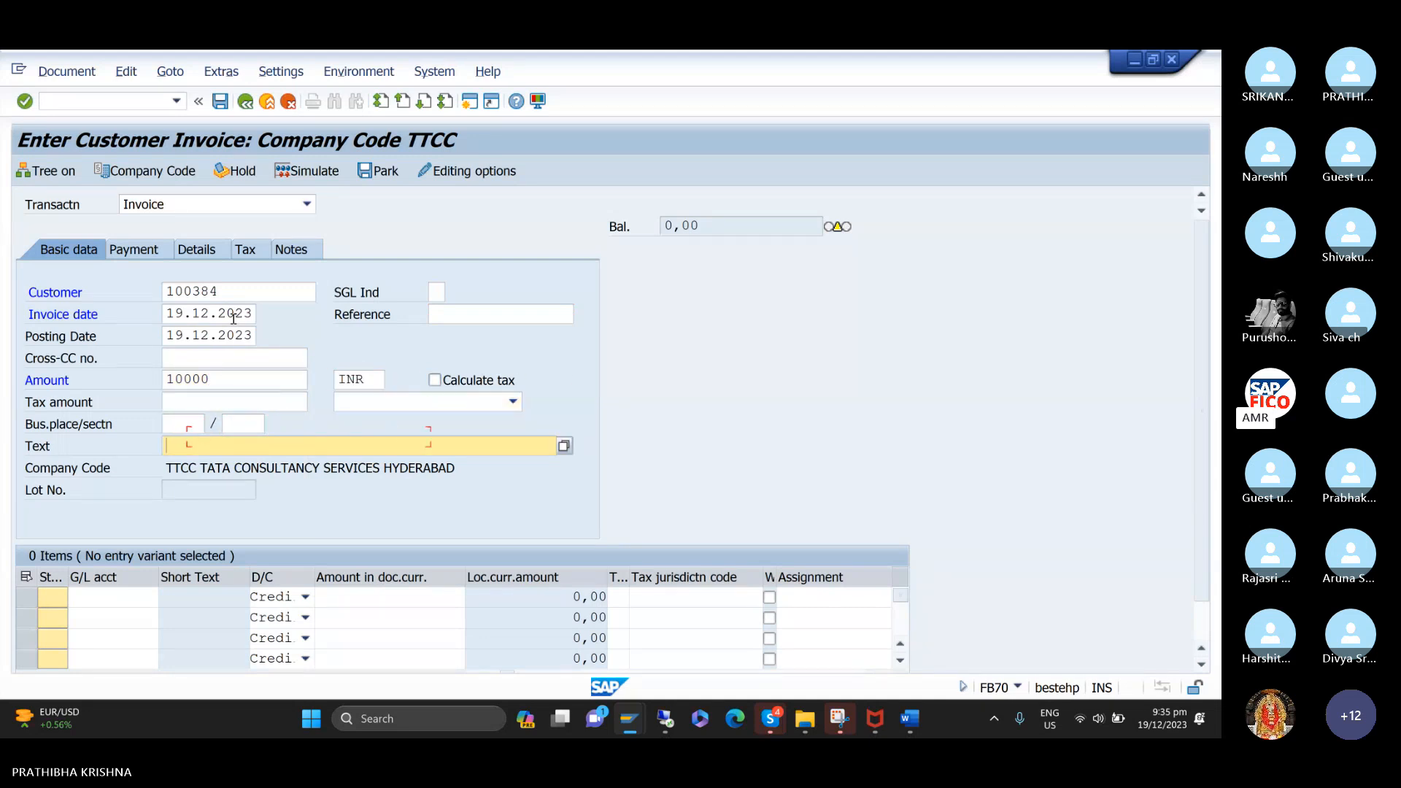
{"action": "type", "text": "C"}
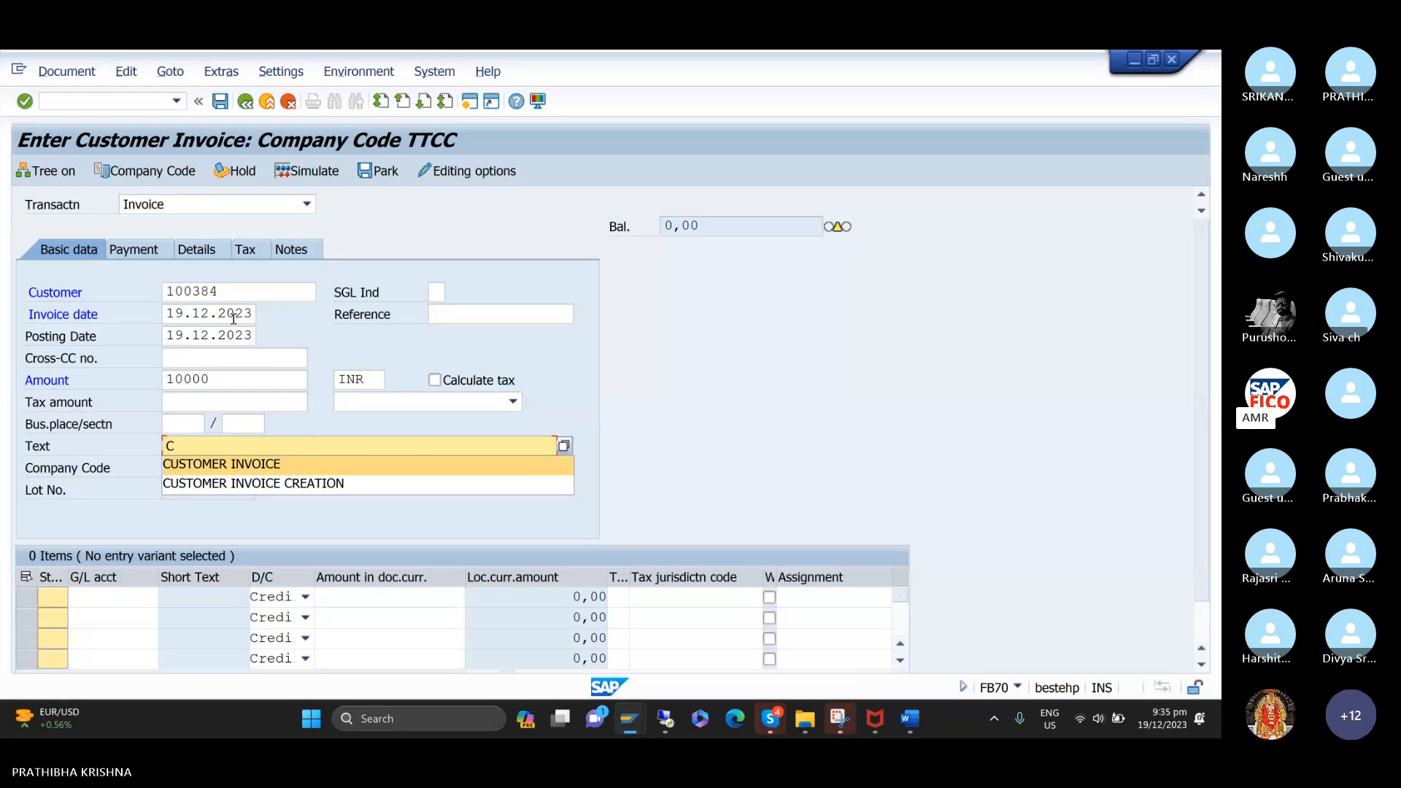
{"action": "key", "text": "Down"}
{"action": "key", "text": "Return"}
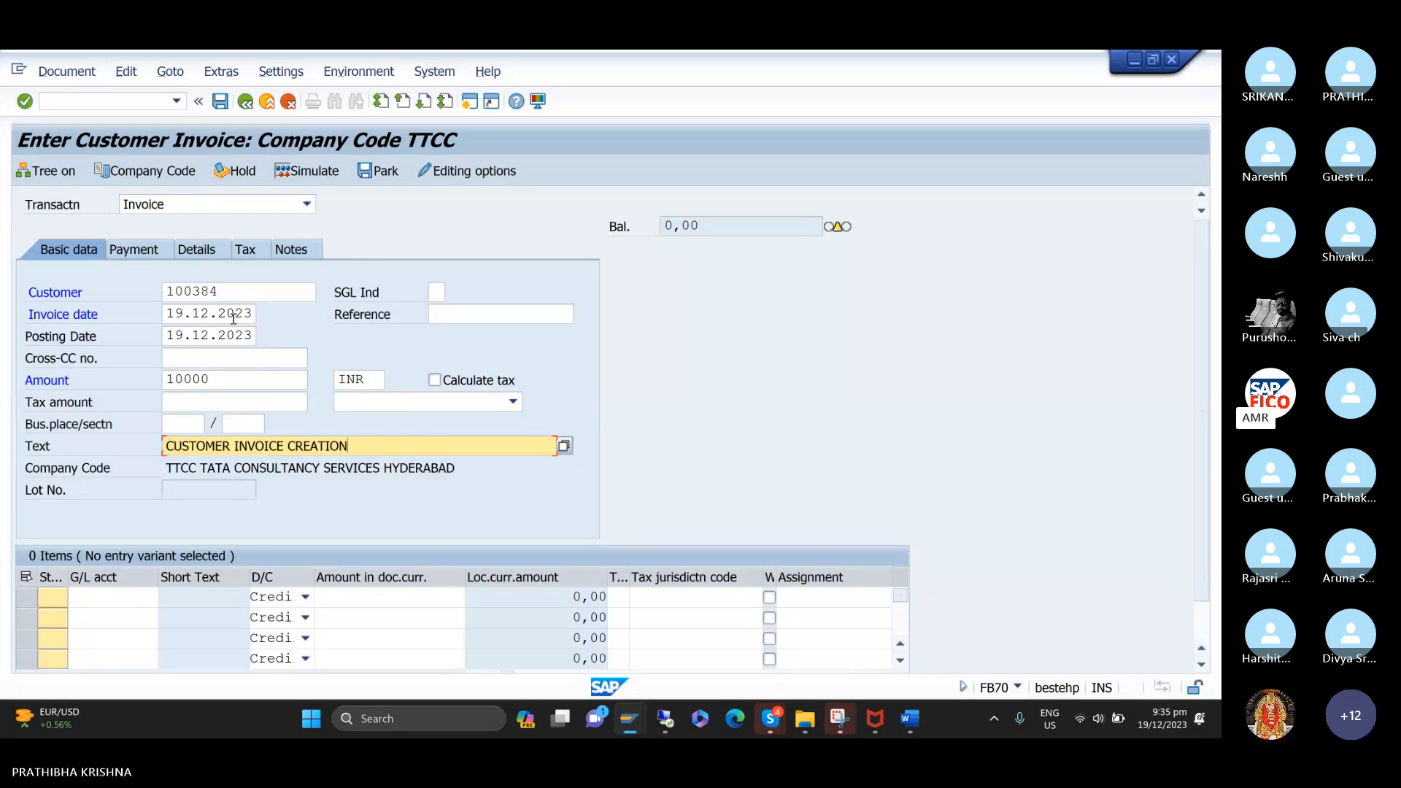
{"action": "key", "text": "Return"}
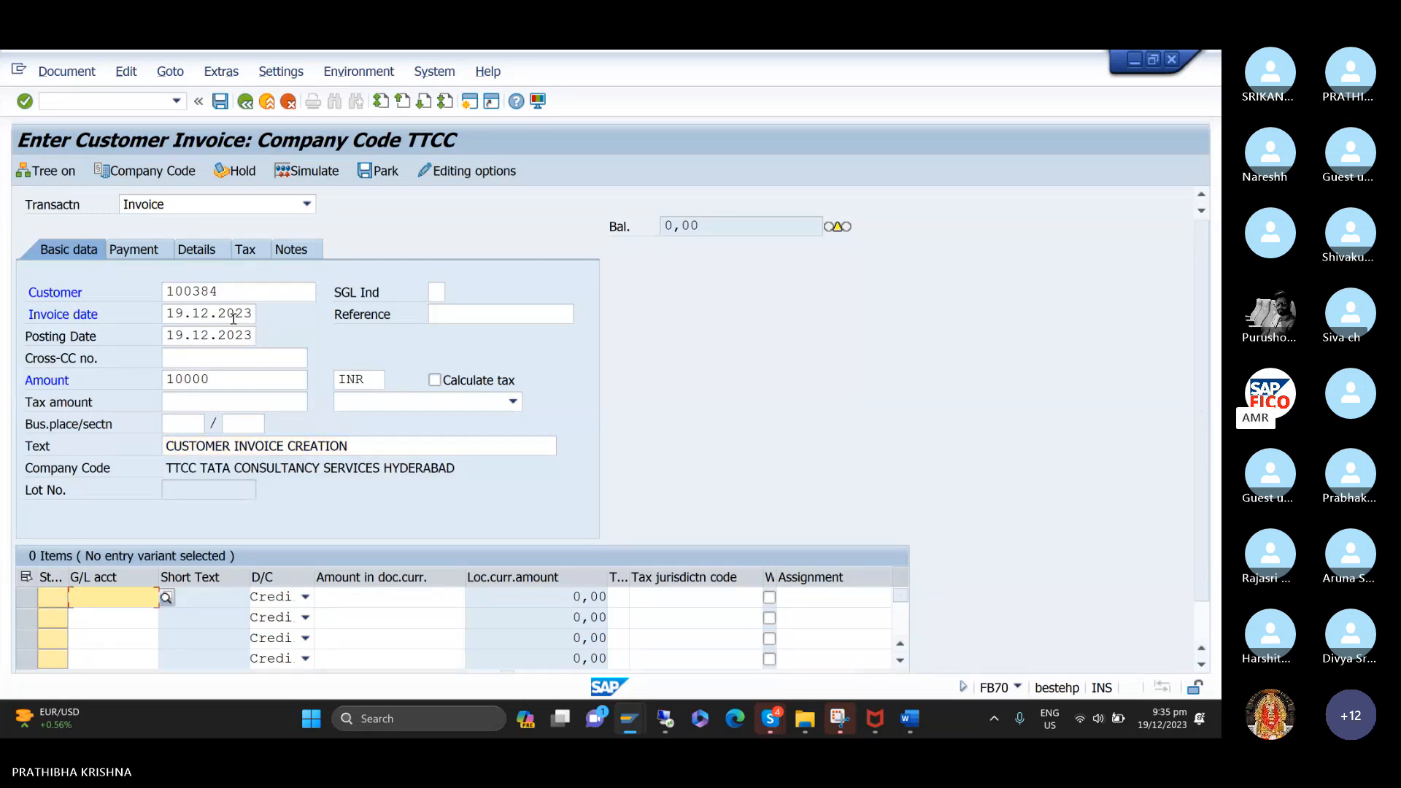
Fill the first credit line item with G/L account 300000, SALES ACCOUNT, and * as its amount.
{"action": "key", "text": "F4"}
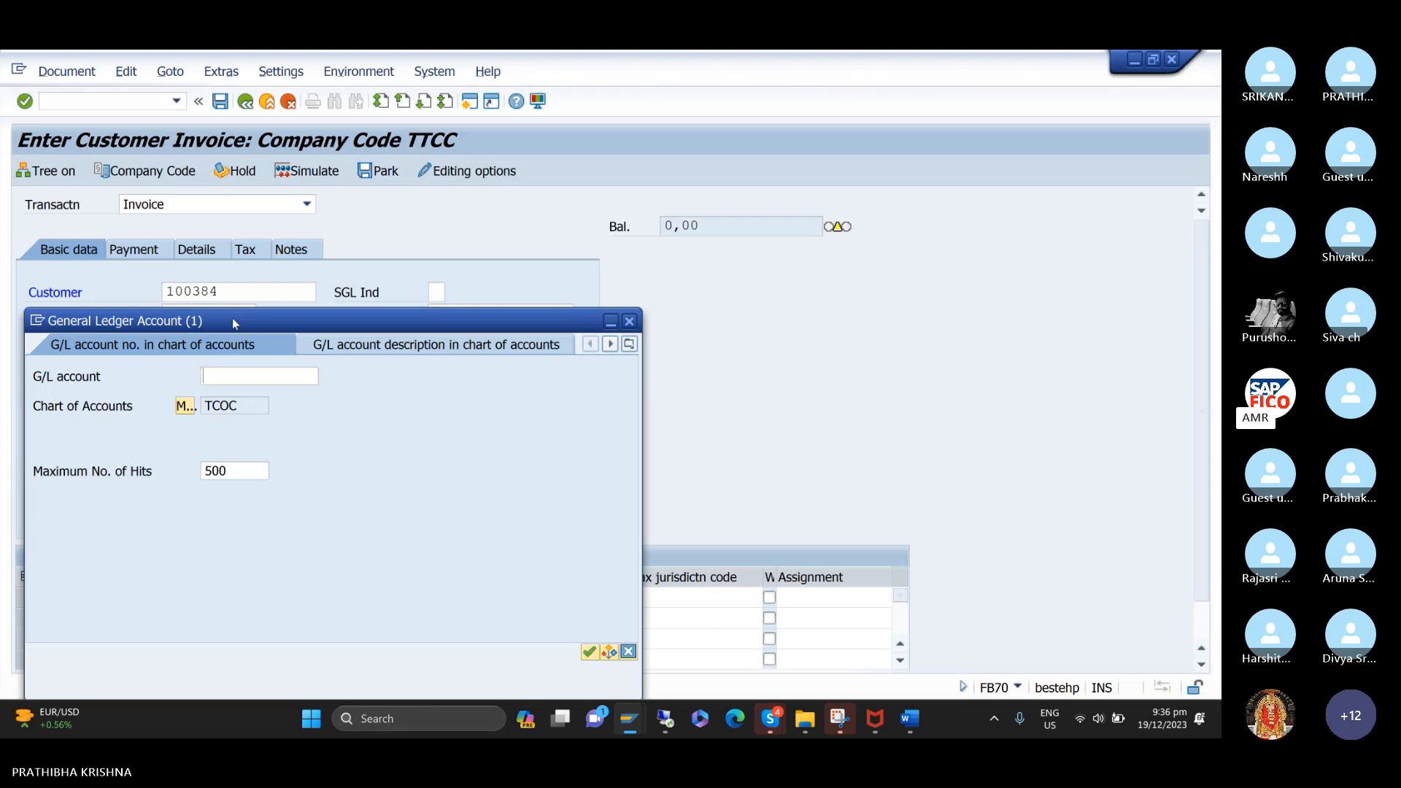
{"action": "key", "text": "Return"}
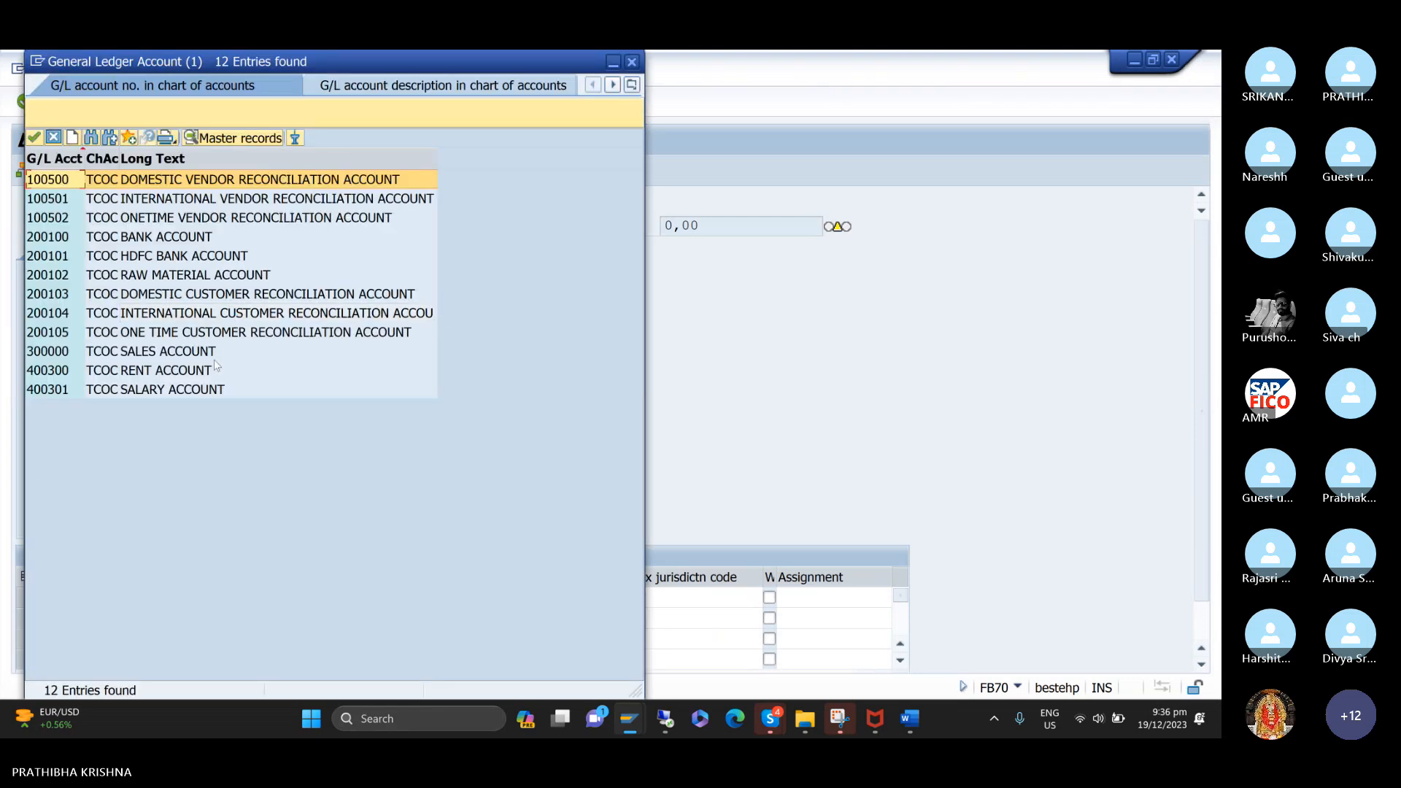
{"action": "left_click", "coordinate": [213, 353]}
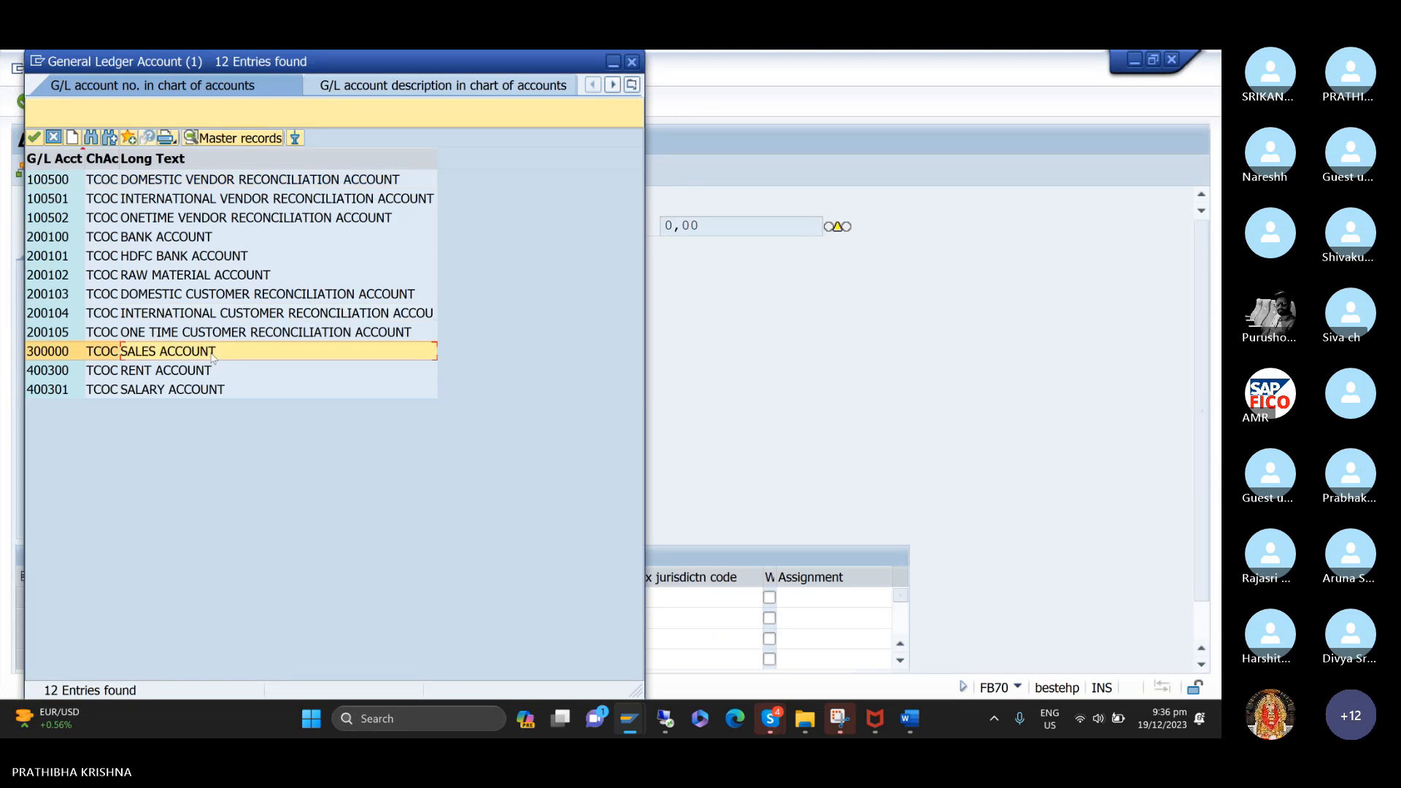
{"action": "double_click", "coordinate": [207, 353]}
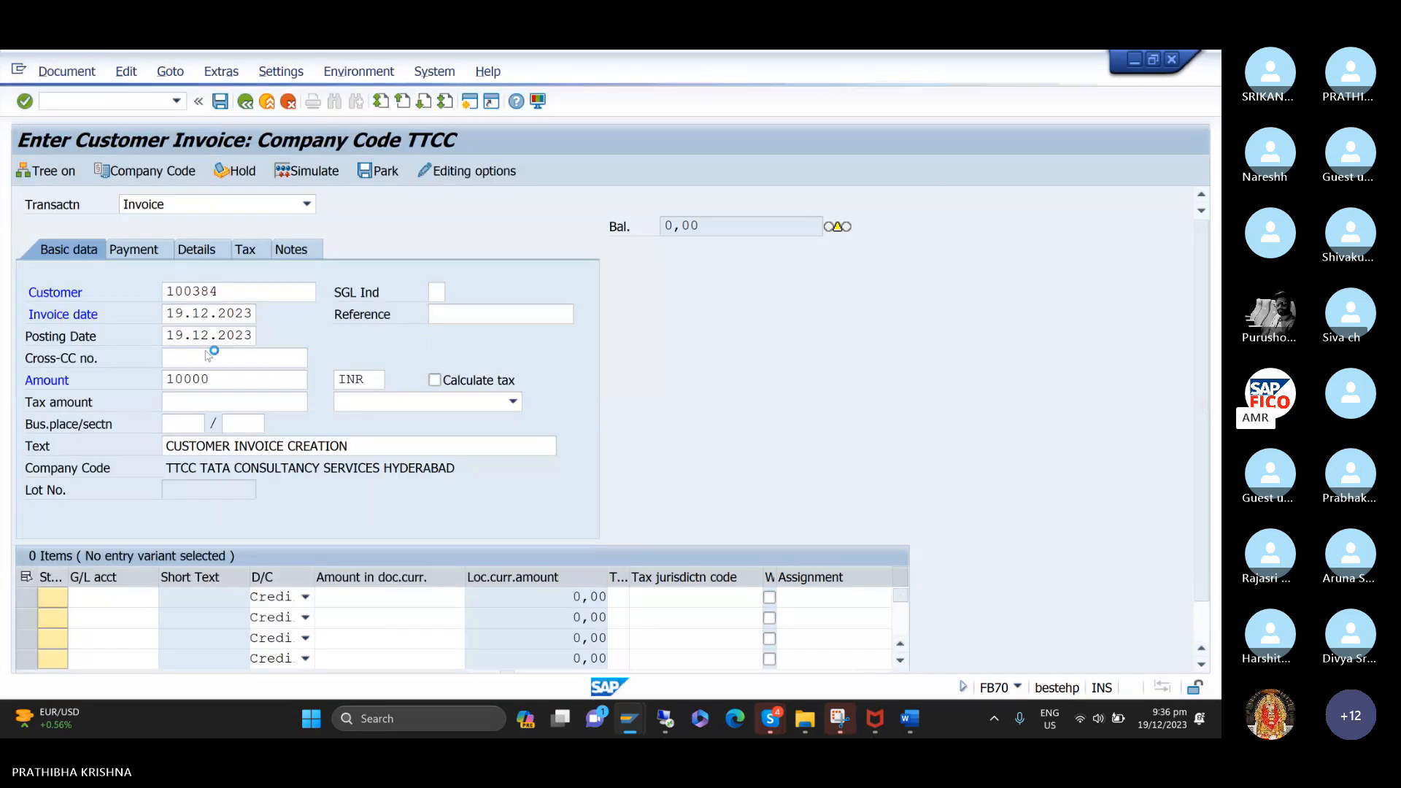
{"action": "left_click", "coordinate": [436, 594]}
{"action": "type", "text": "*"}
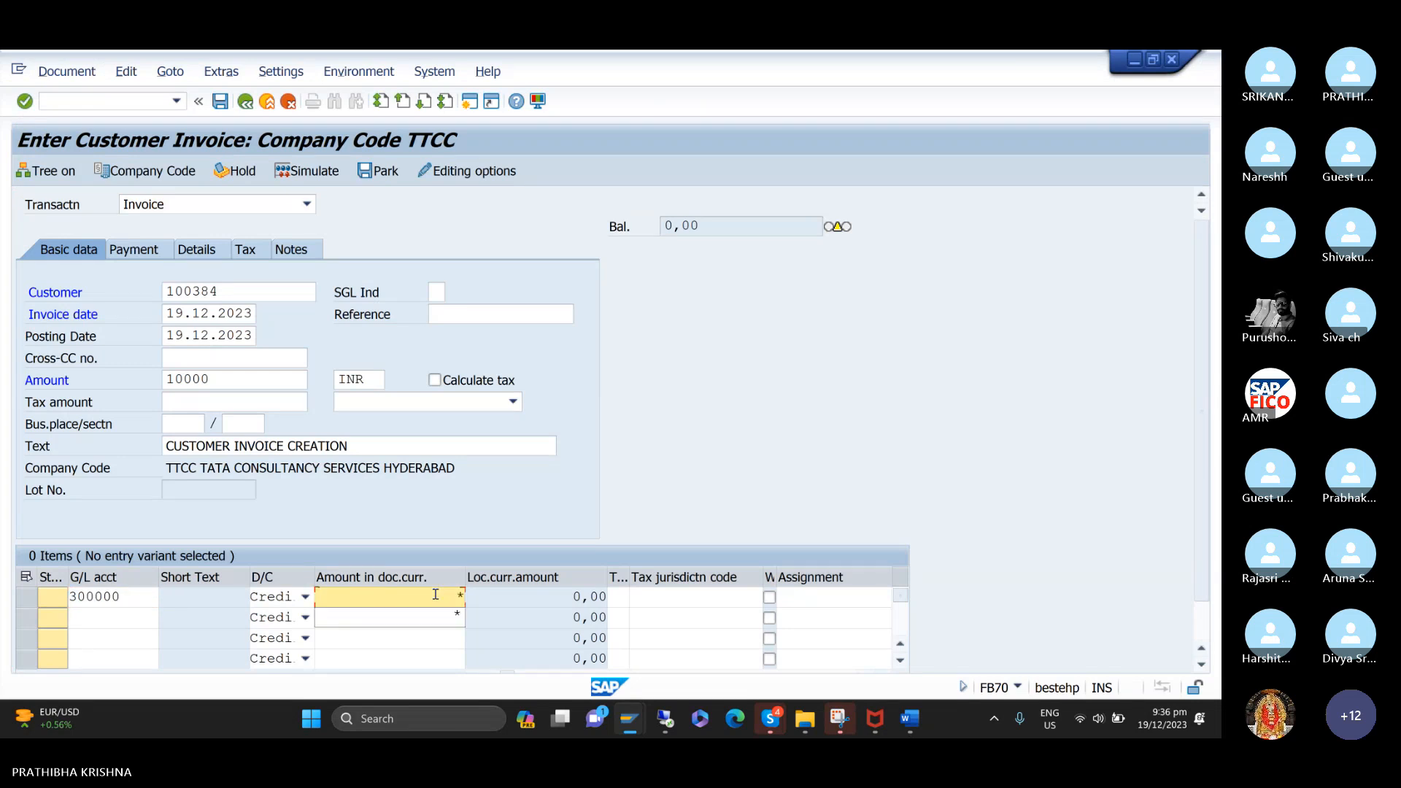
Validate the customer invoice entries and open the document types transaction OBA7 in a new session.
{"action": "key", "text": "Return"}
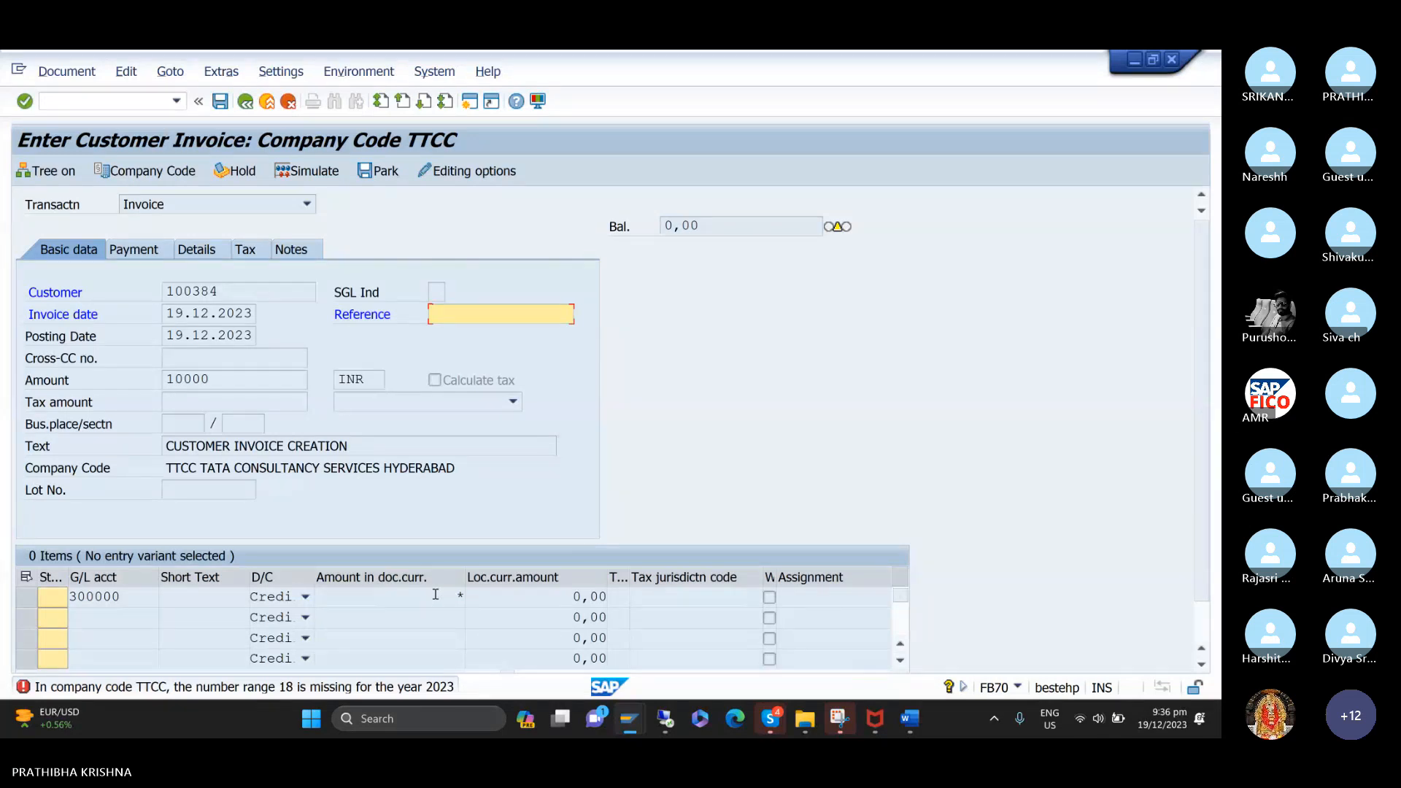
{"action": "left_click", "coordinate": [470, 104]}
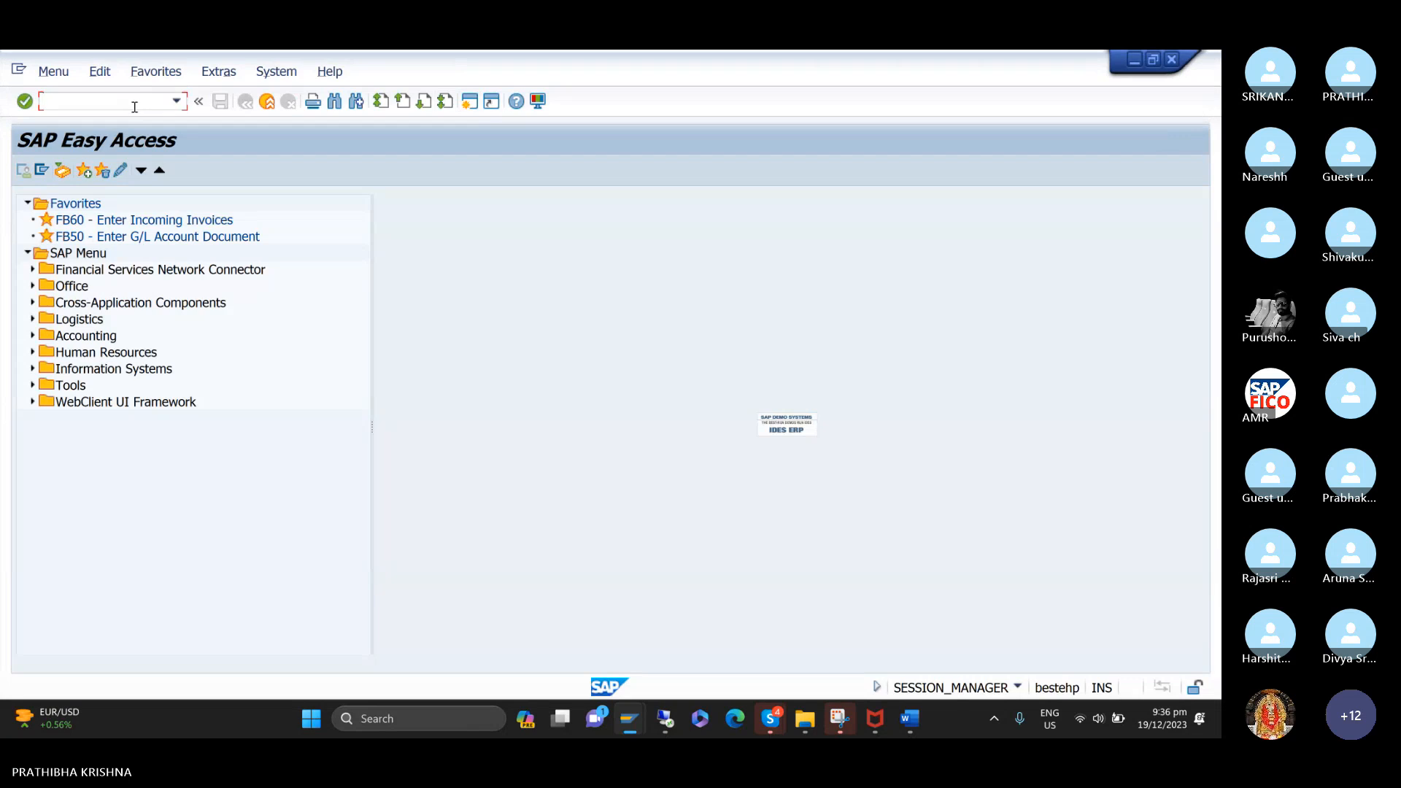
{"action": "type", "text": "/NOBA7"}
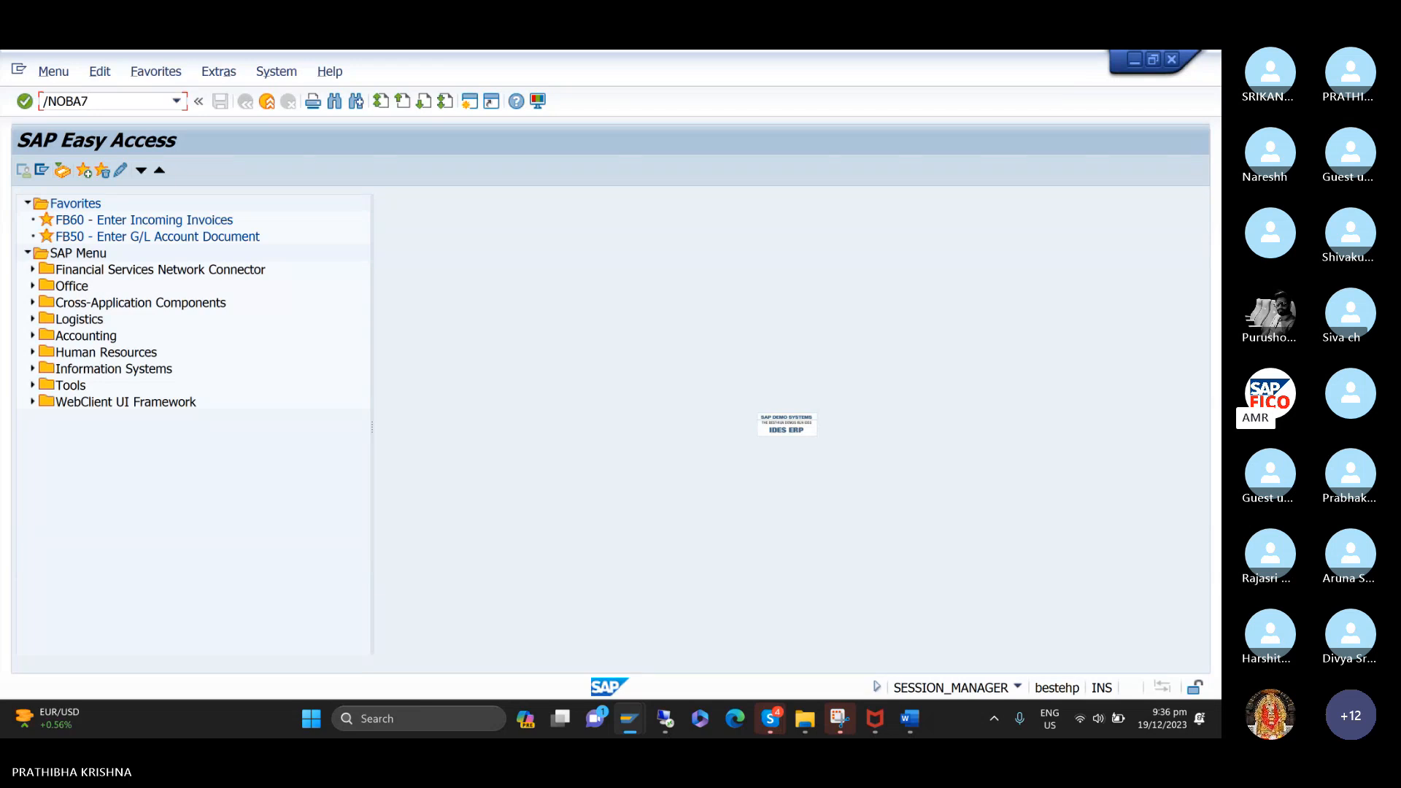
{"action": "key", "text": "Return"}
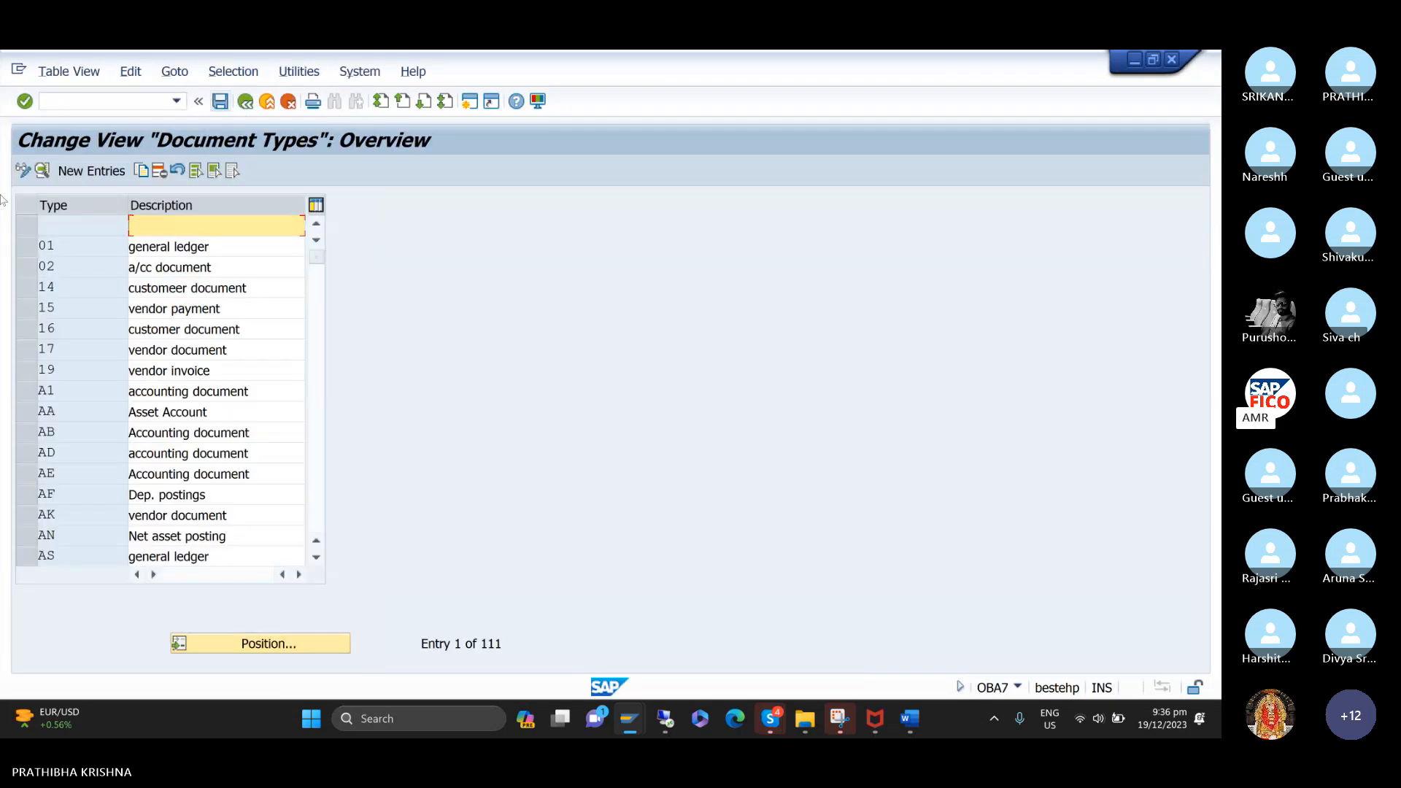
Open the details of document type DR, Customer invoice.
{"action": "scroll", "coordinate": [115, 429], "scroll_direction": "down", "scroll_amount": 2}
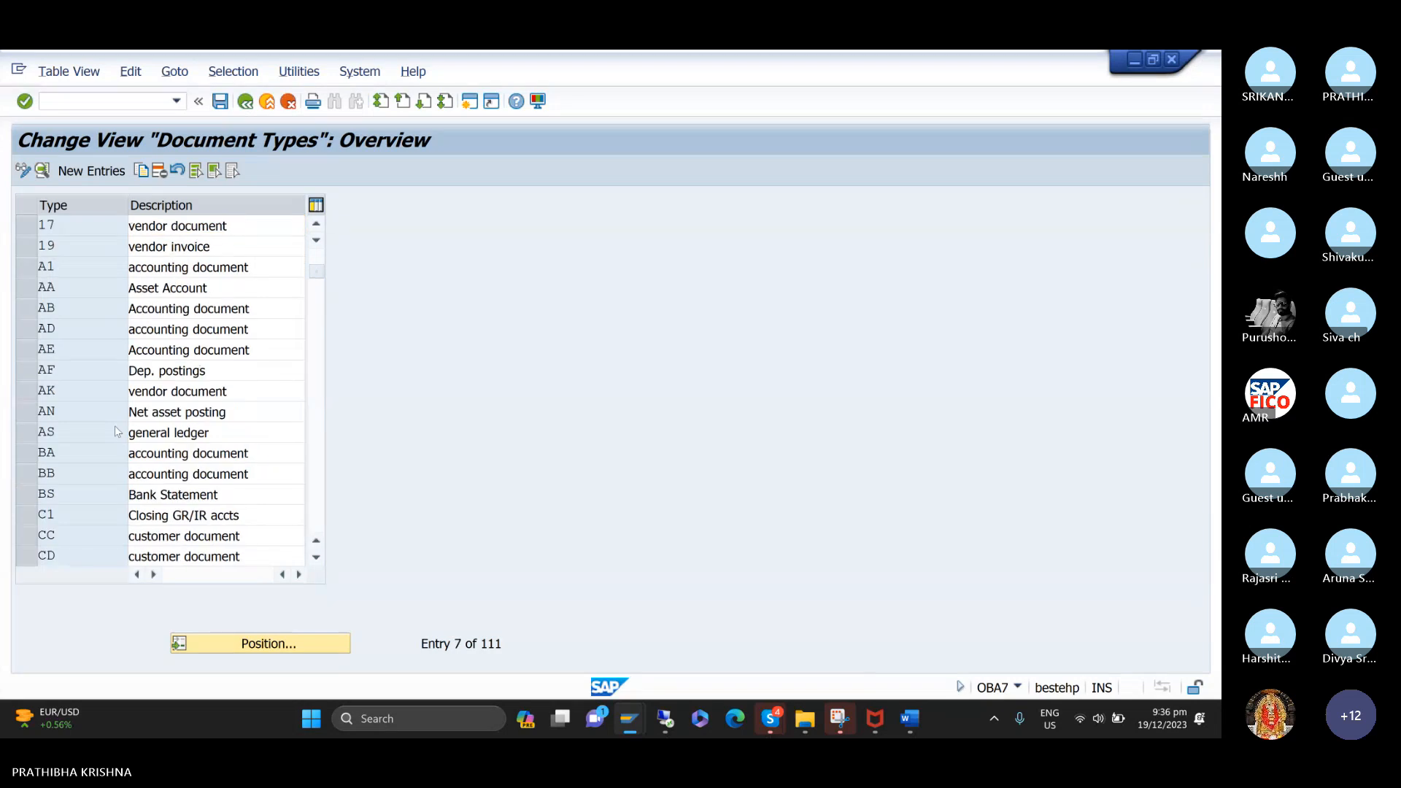
{"action": "scroll", "coordinate": [115, 426], "scroll_direction": "down", "scroll_amount": 2}
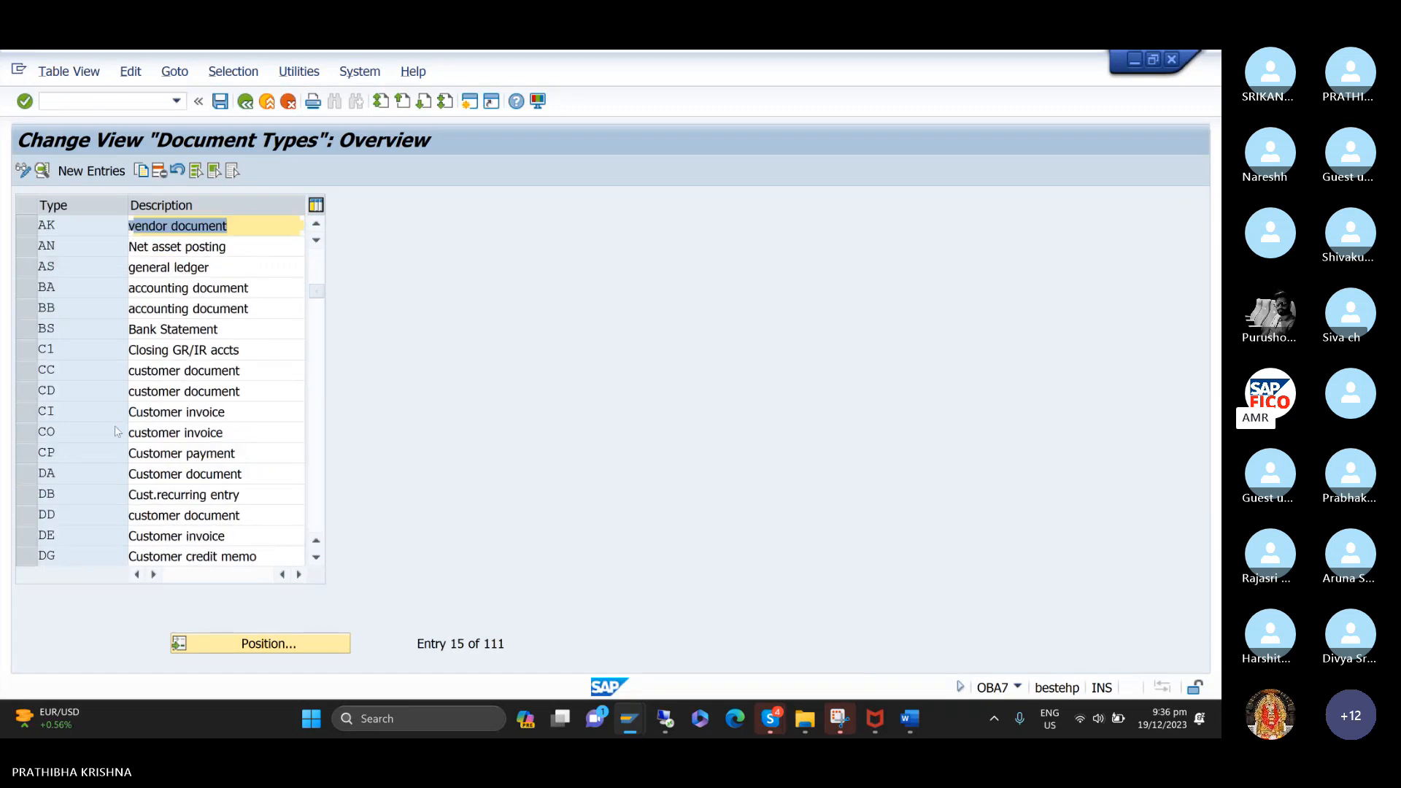
{"action": "scroll", "coordinate": [115, 426], "scroll_direction": "down", "scroll_amount": 1}
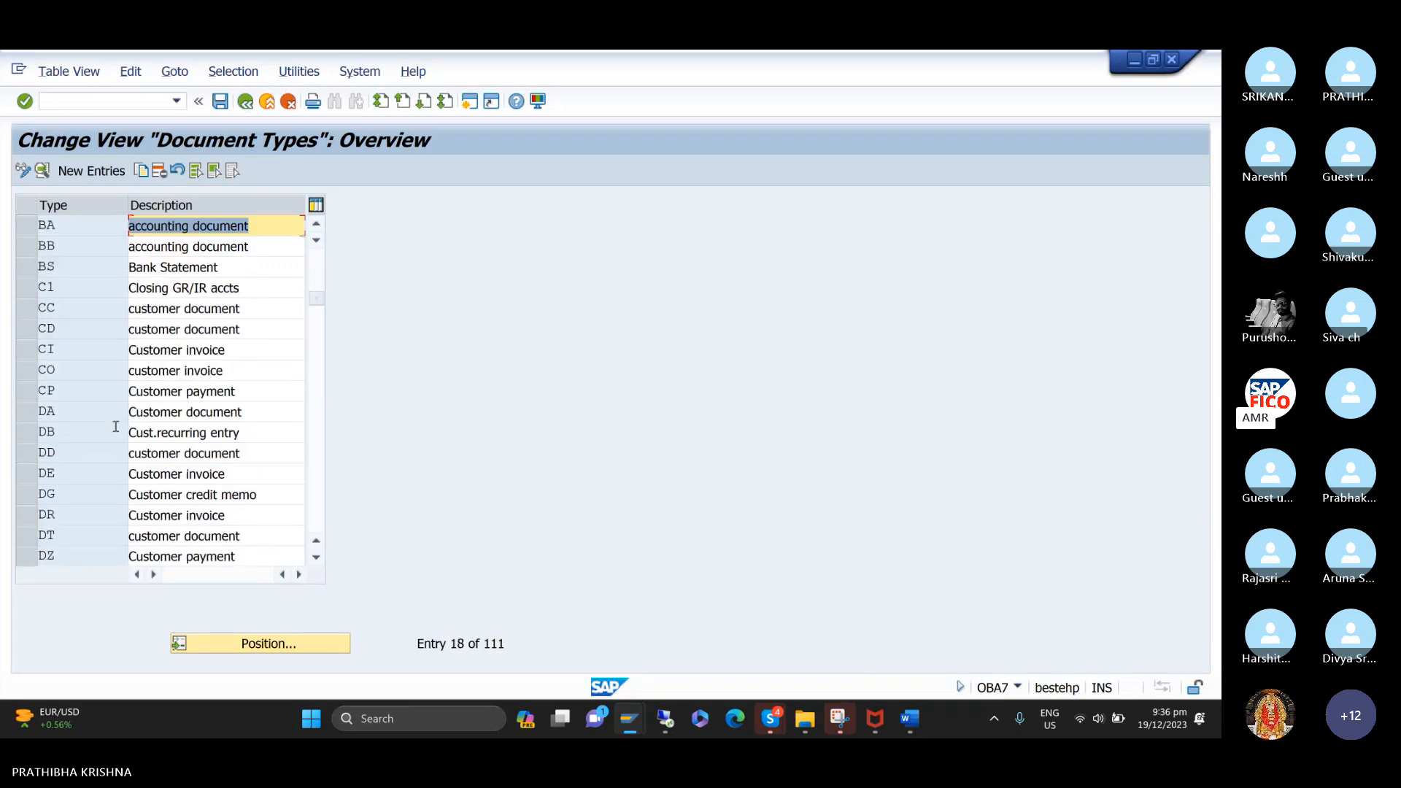
{"action": "left_click", "coordinate": [22, 515]}
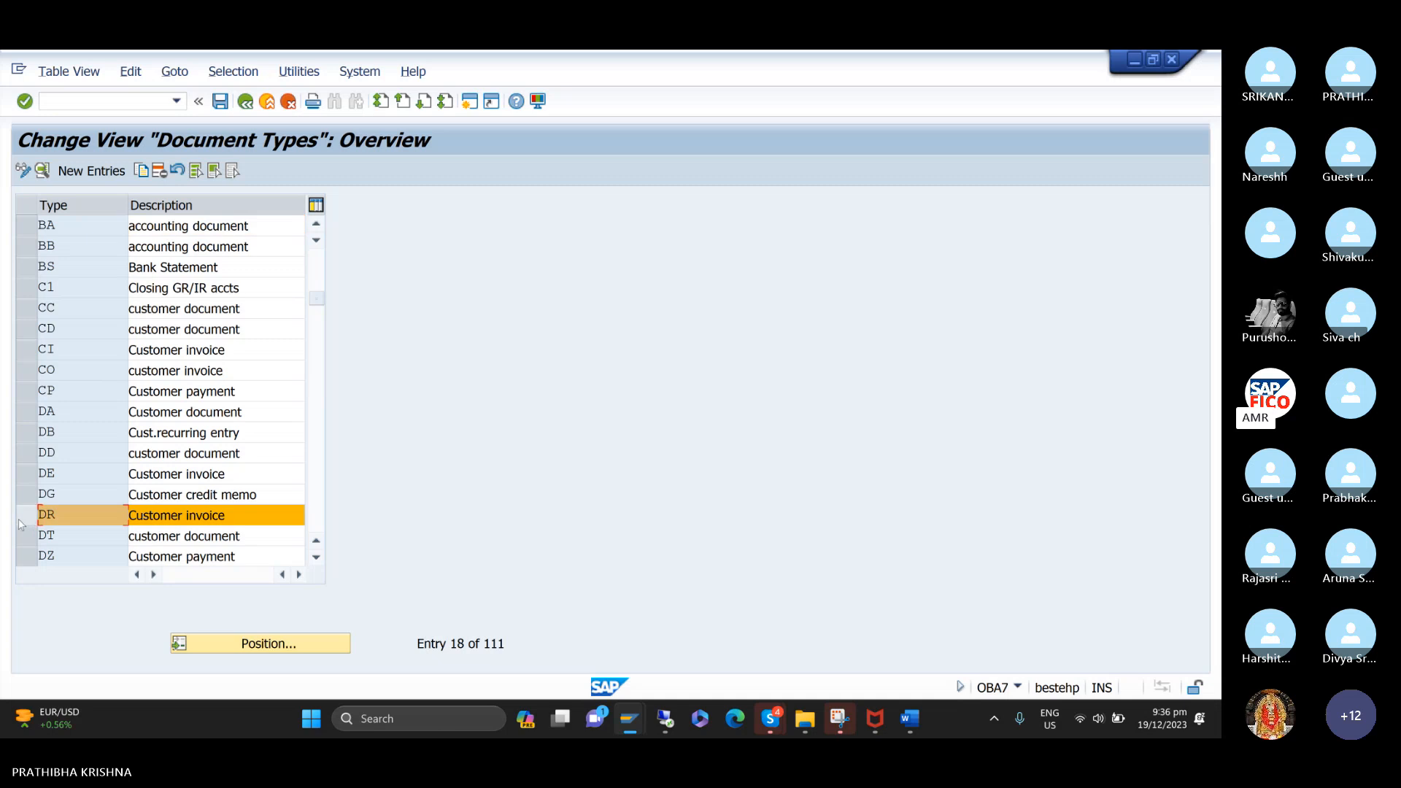
{"action": "left_click", "coordinate": [21, 520]}
{"action": "double_click", "coordinate": [46, 517]}
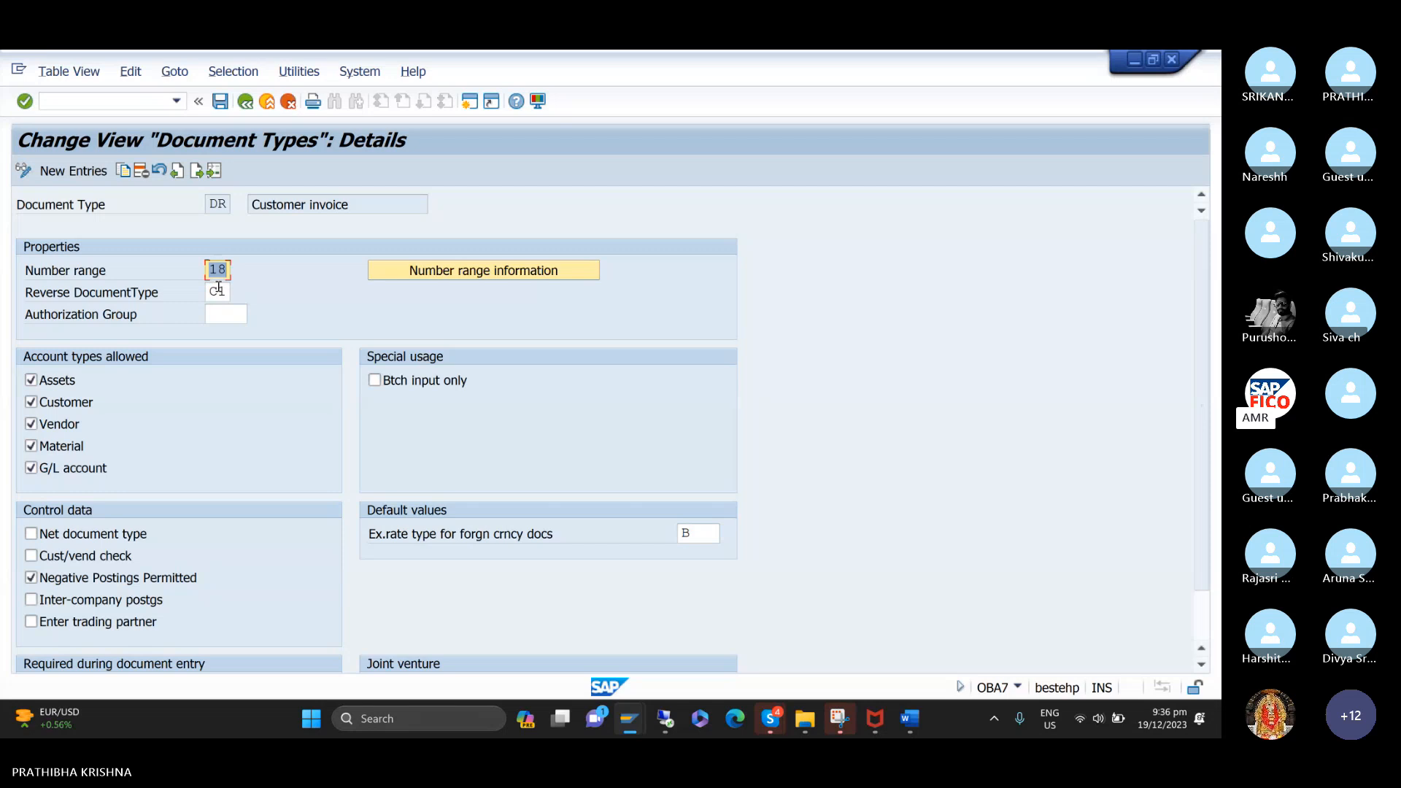
From the DR number range information, open the accounting document intervals of company code TTCC for editing.
{"action": "left_click", "coordinate": [438, 276]}
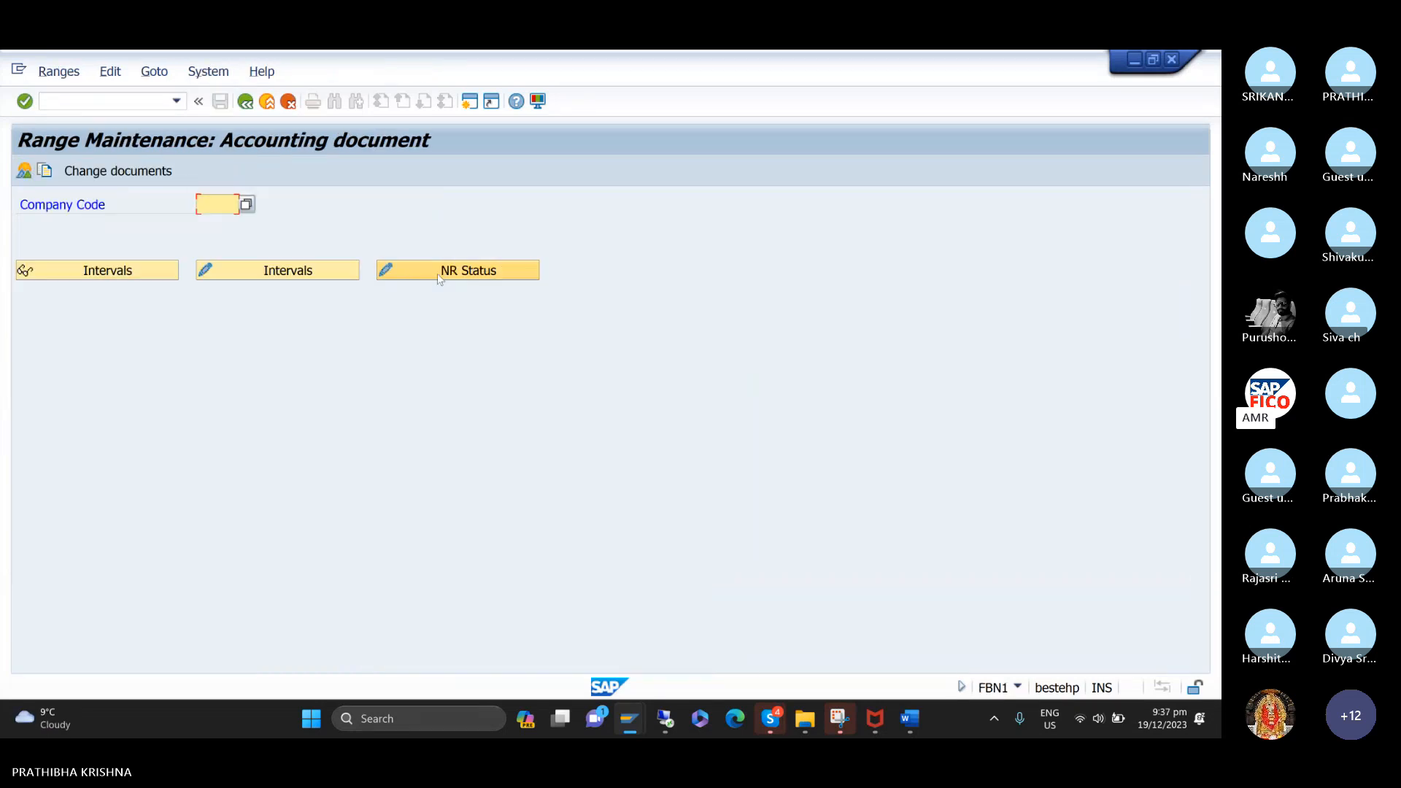
{"action": "type", "text": "TTCC"}
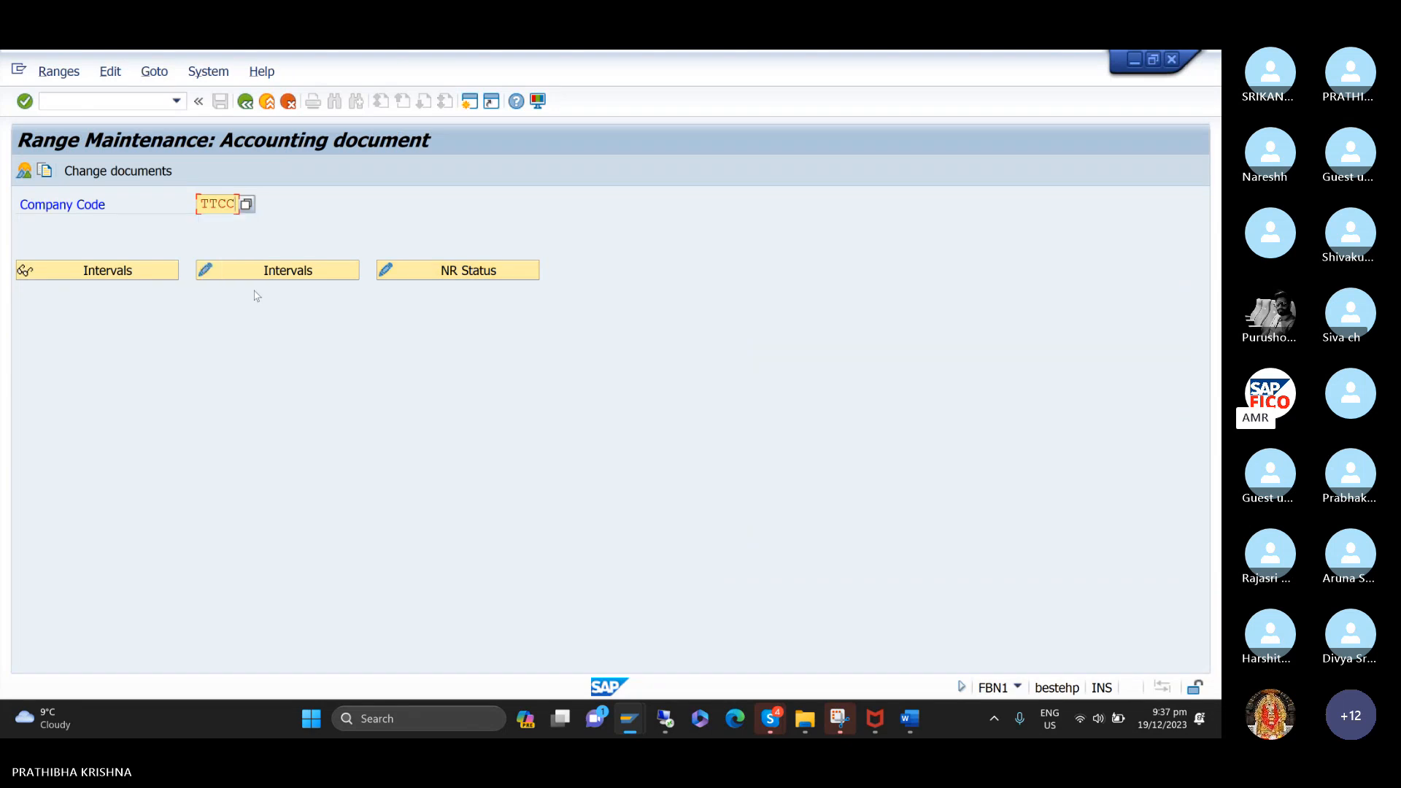
{"action": "left_click", "coordinate": [265, 280]}
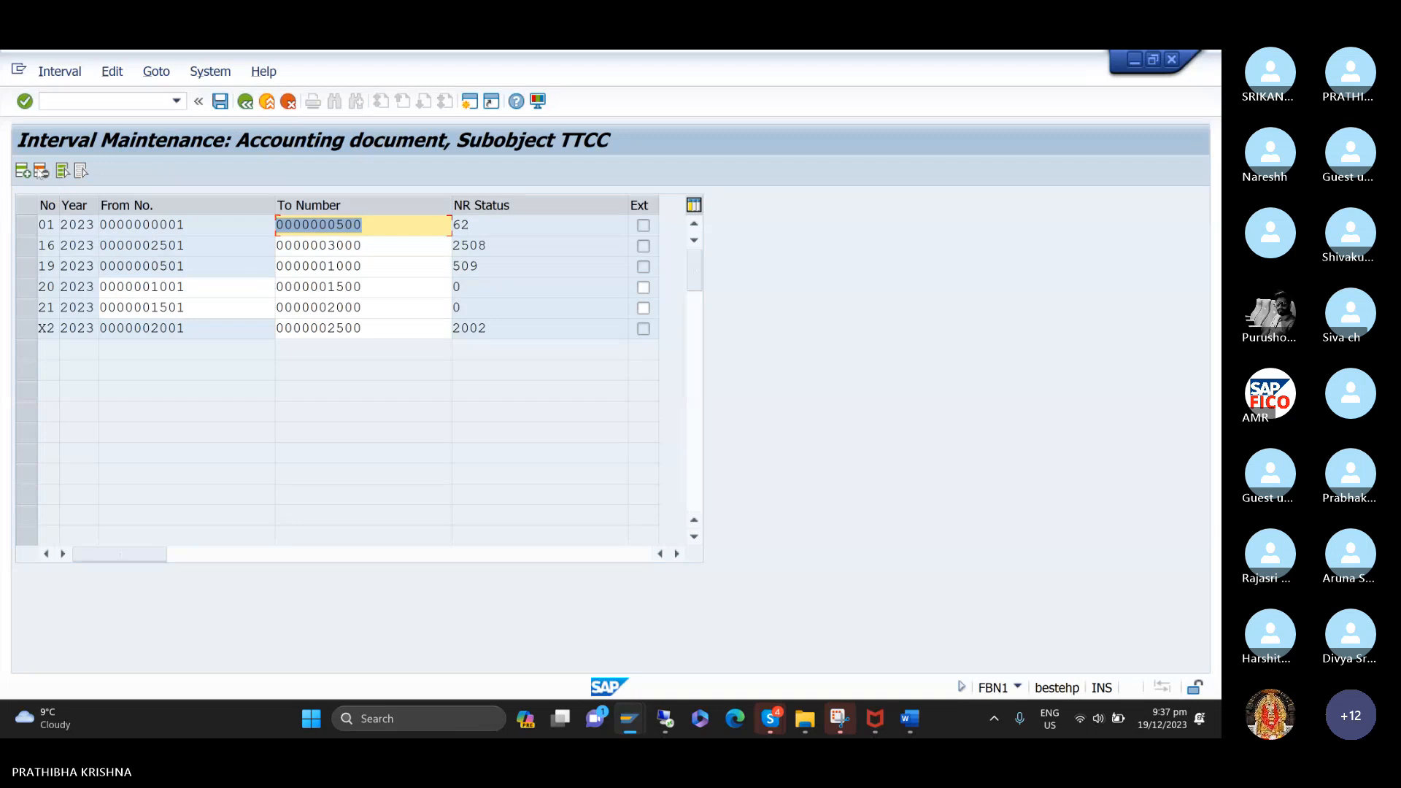
Insert a new number range interval with number 18 for the year 2023.
{"action": "left_click", "coordinate": [22, 172]}
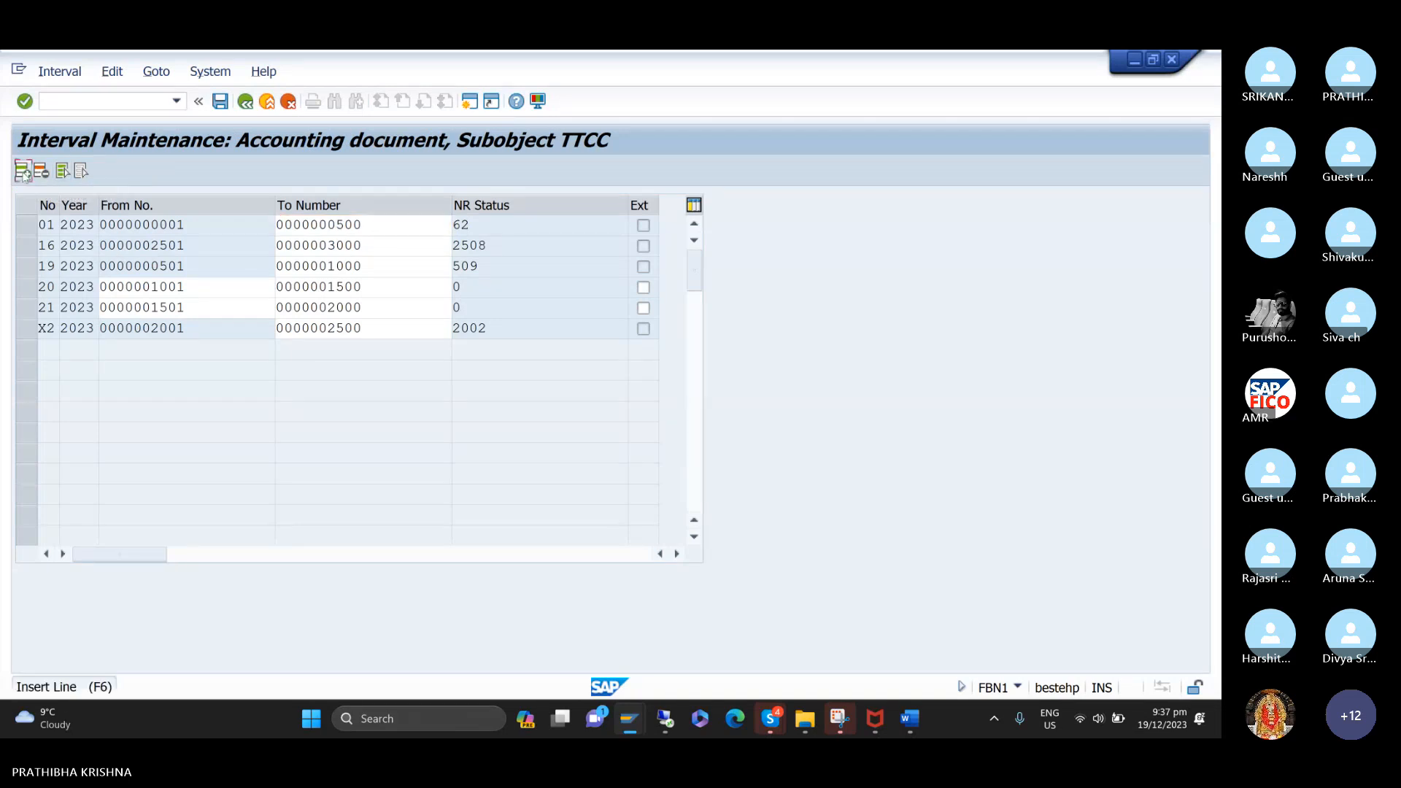
{"action": "type", "text": "1"}
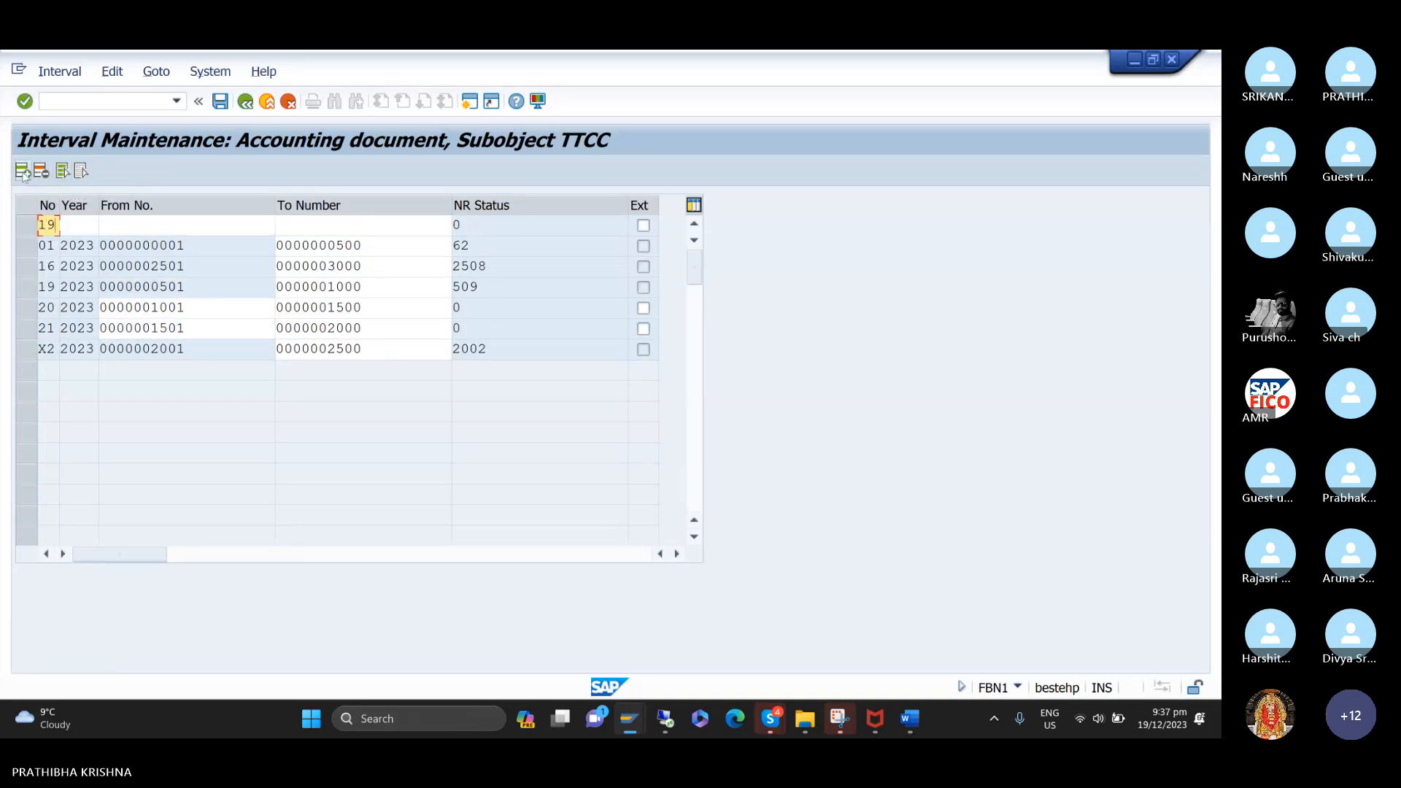
{"action": "type", "text": "8"}
{"action": "key", "text": "Tab"}
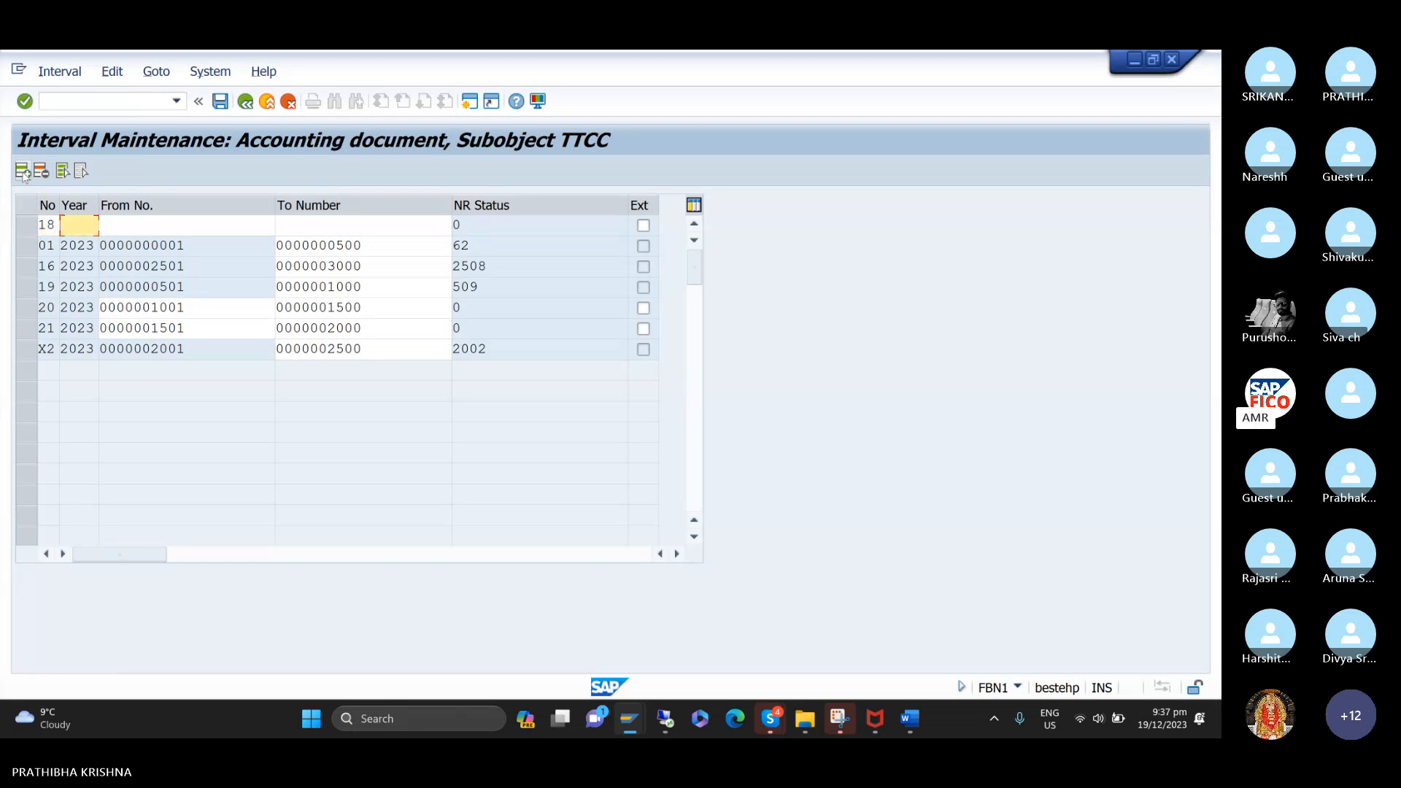
{"action": "type", "text": "2"}
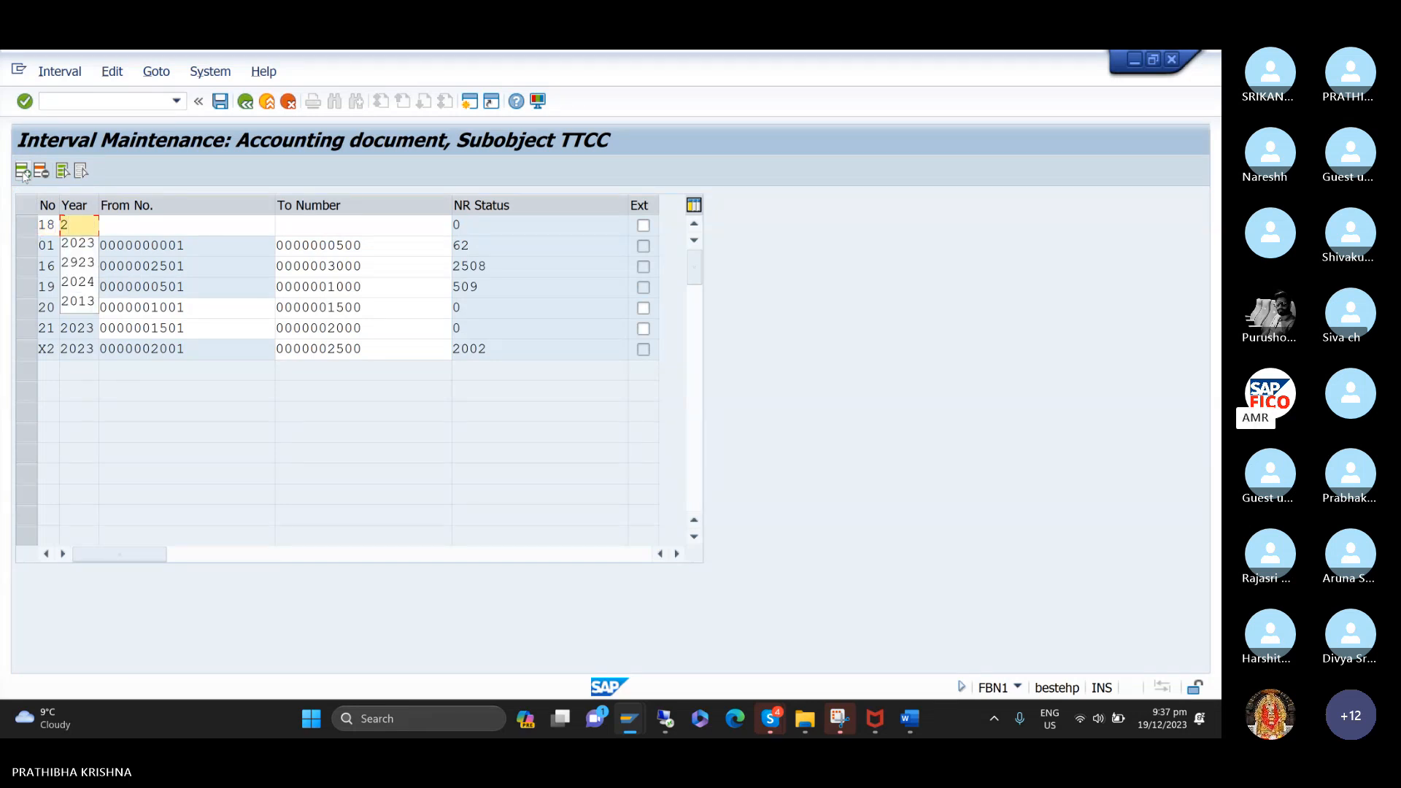
{"action": "key", "text": "Down"}
{"action": "key", "text": "Return"}
{"action": "key", "text": "Tab"}
Set interval 18 to run from 3001 to 3500 and save the number range, accepting the transport notice.
{"action": "type", "text": "1"}
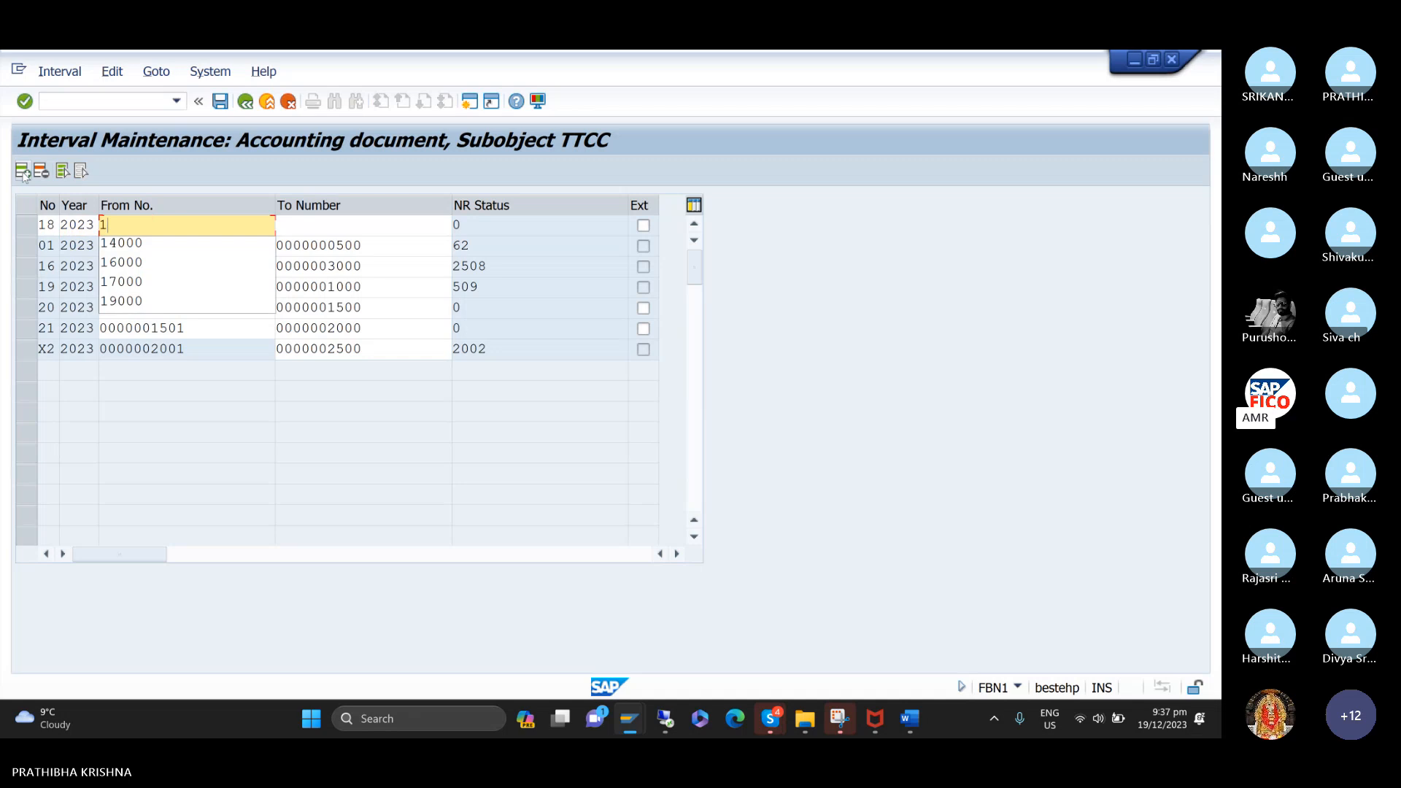
{"action": "key", "text": "BackSpace"}
{"action": "left_click", "coordinate": [480, 446]}
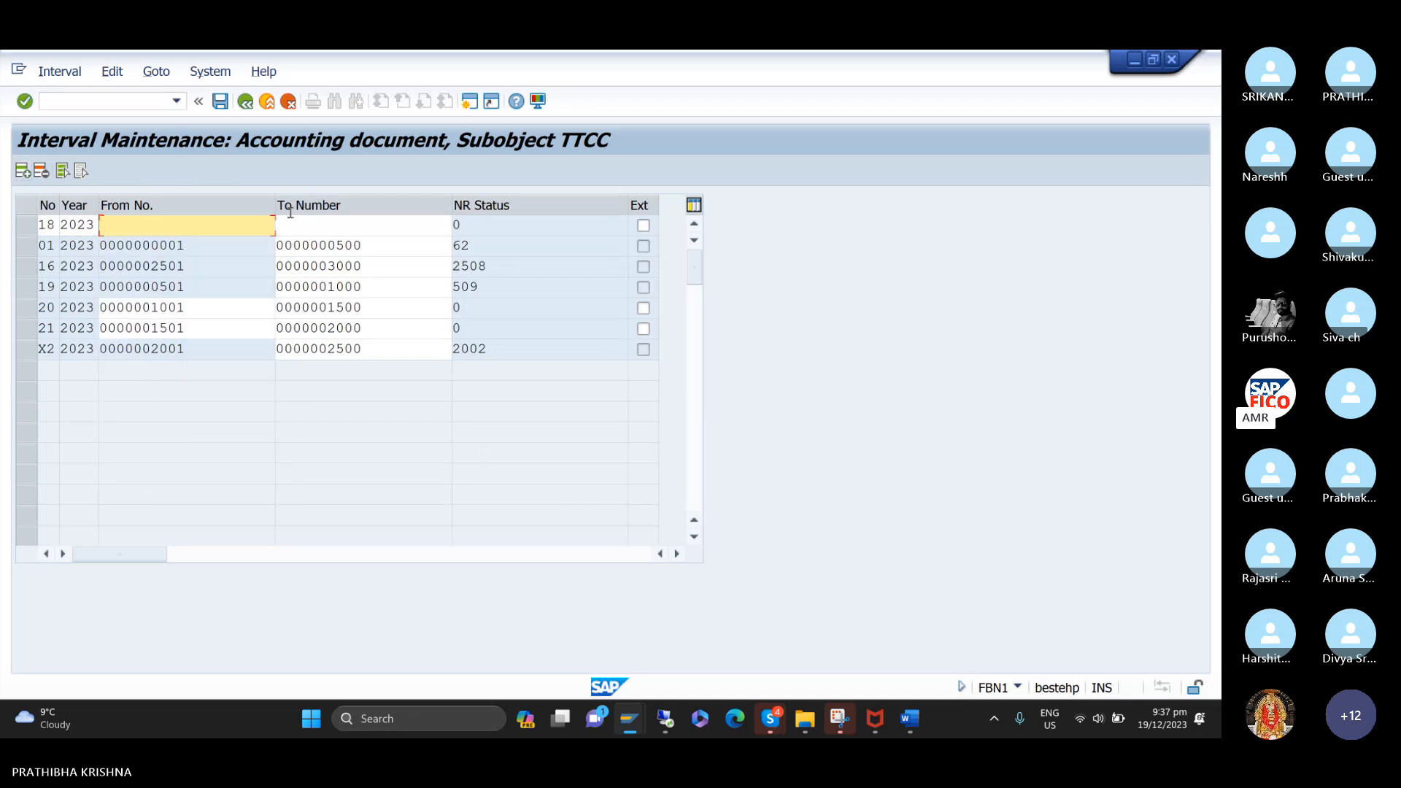
{"action": "type", "text": "3001"}
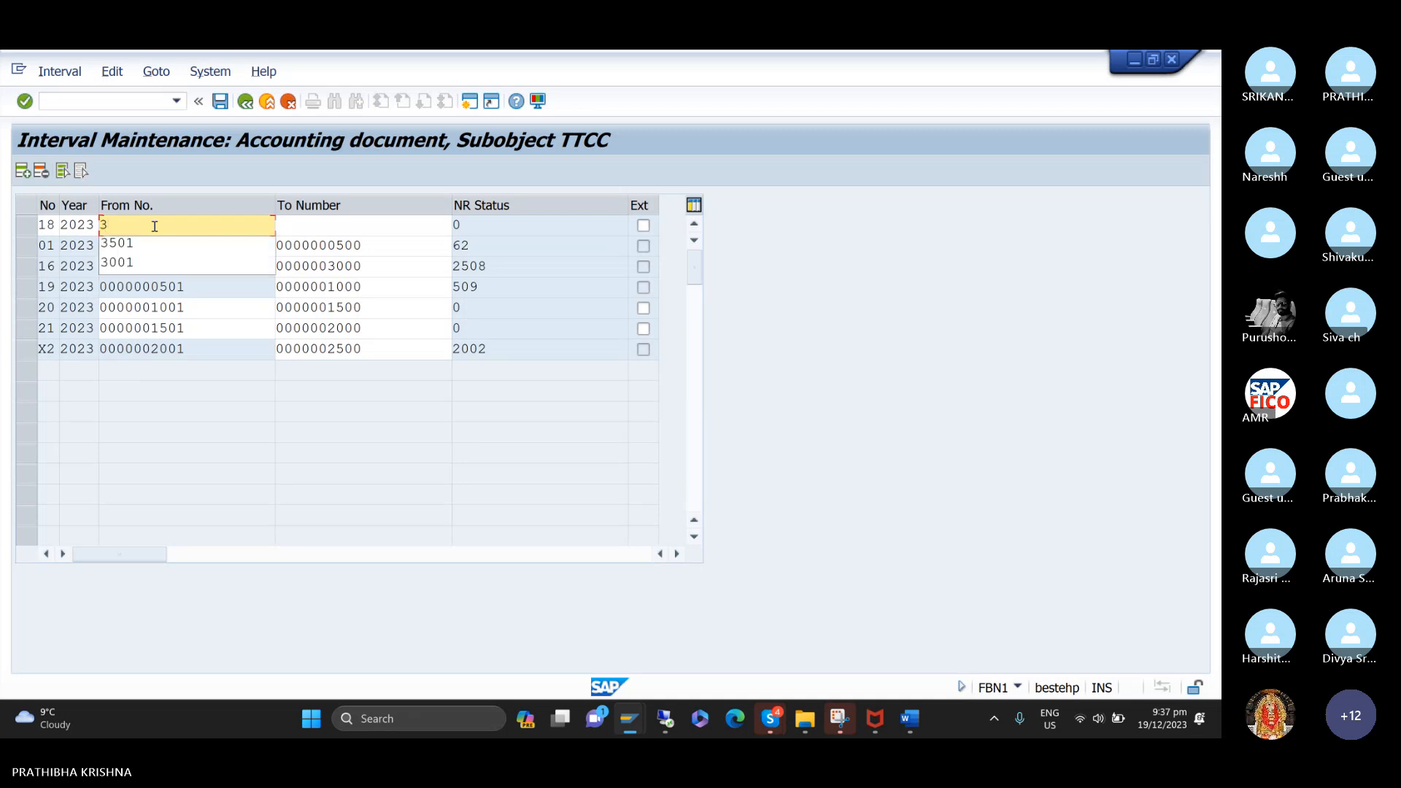
{"action": "key", "text": "Tab"}
{"action": "type", "text": "35"}
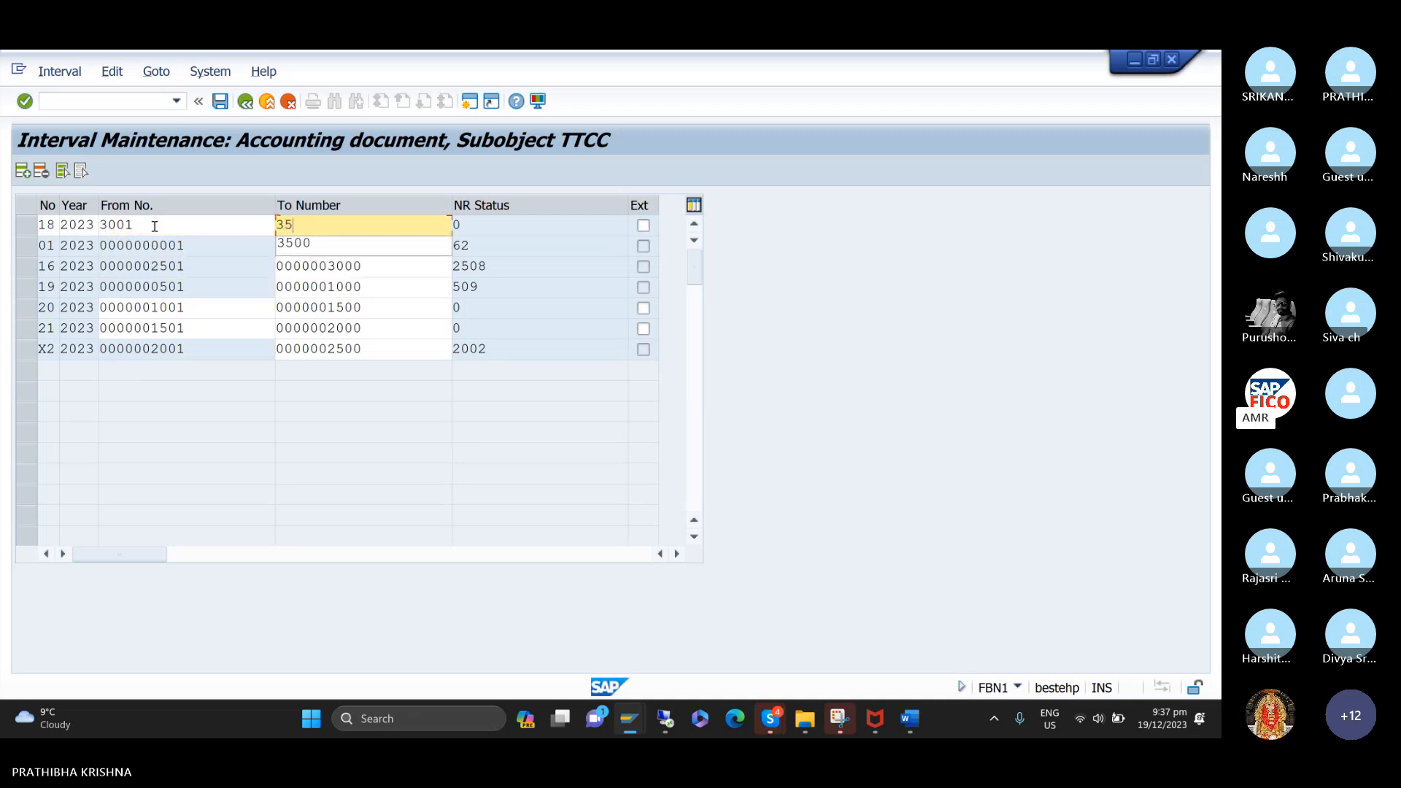
{"action": "type", "text": "00"}
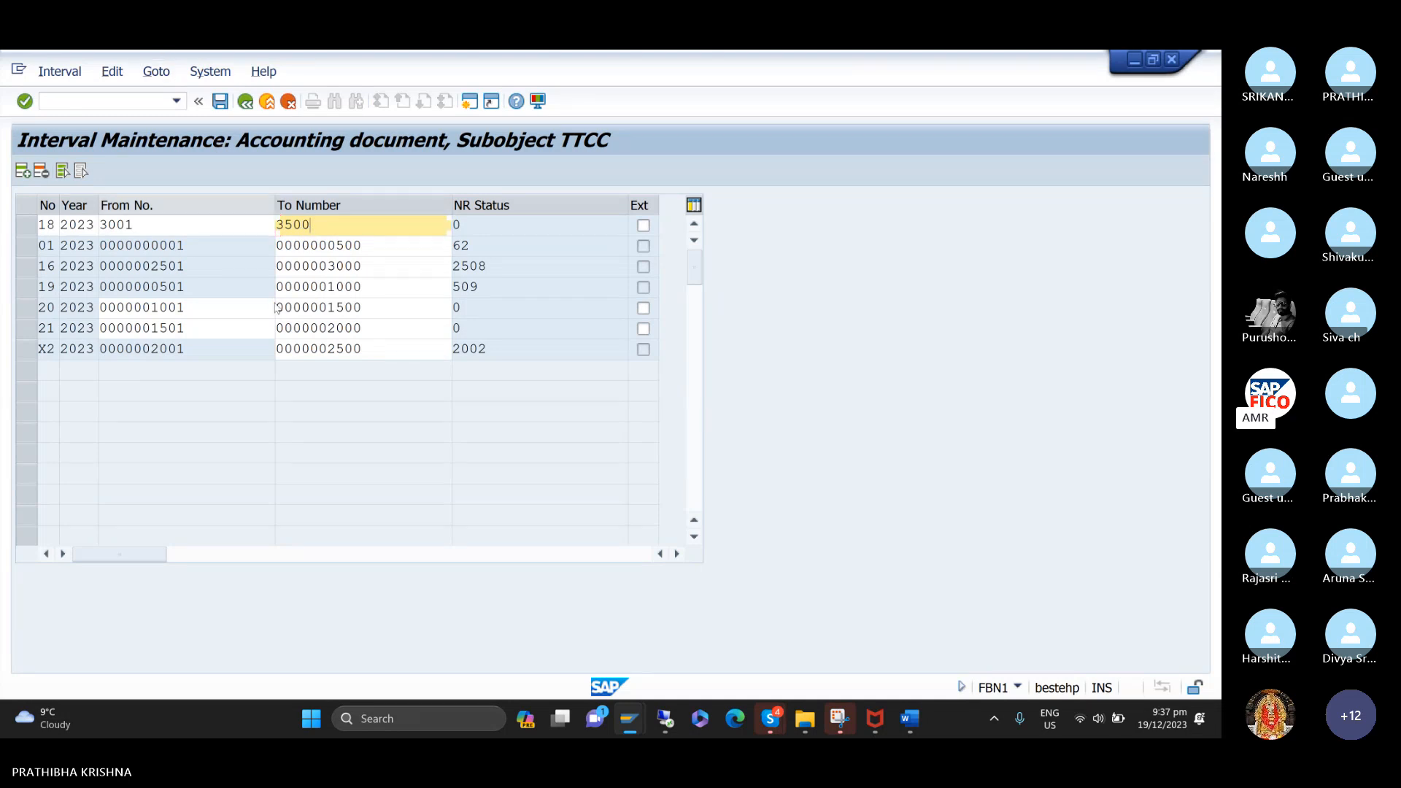
{"action": "key", "text": "Return"}
{"action": "left_click", "coordinate": [221, 103]}
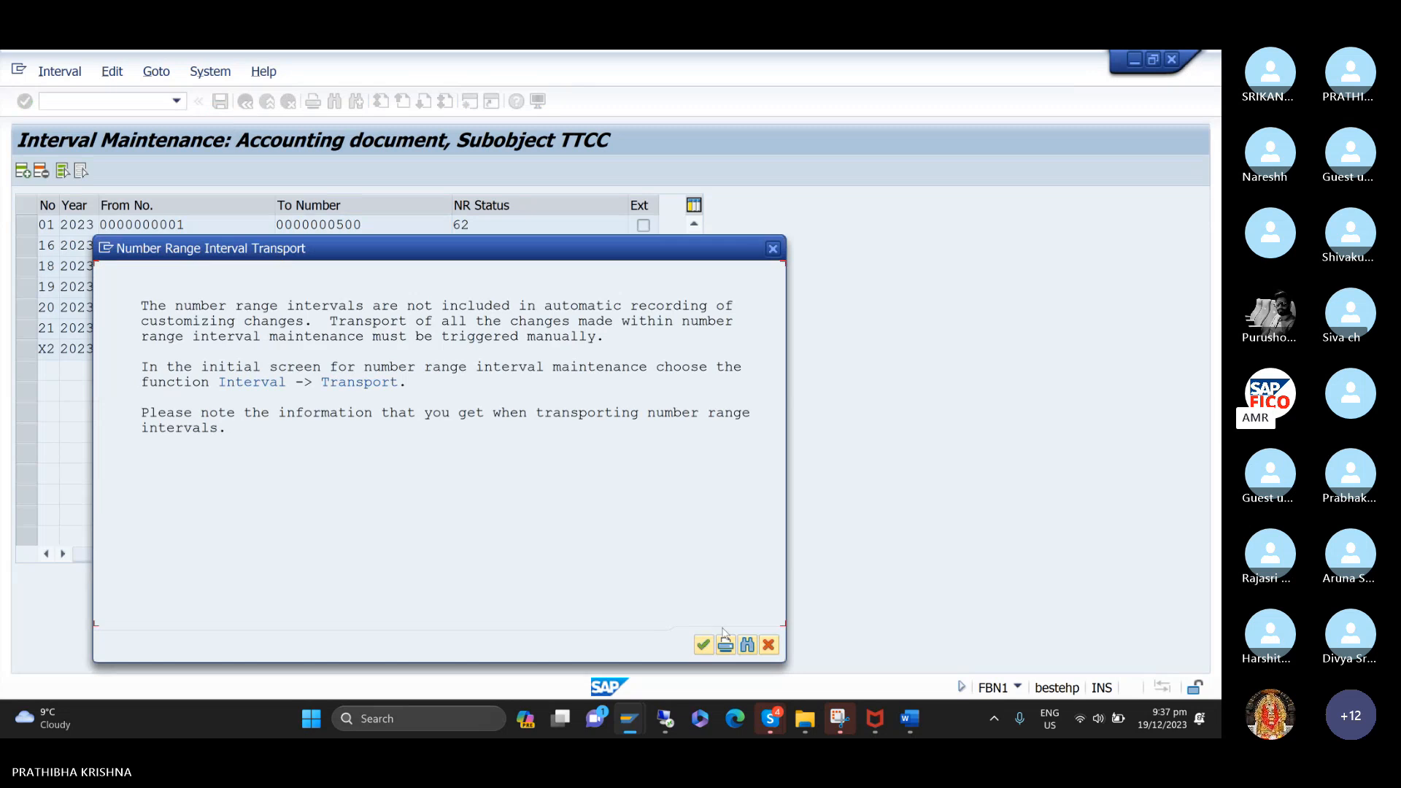
{"action": "left_click", "coordinate": [703, 645]}
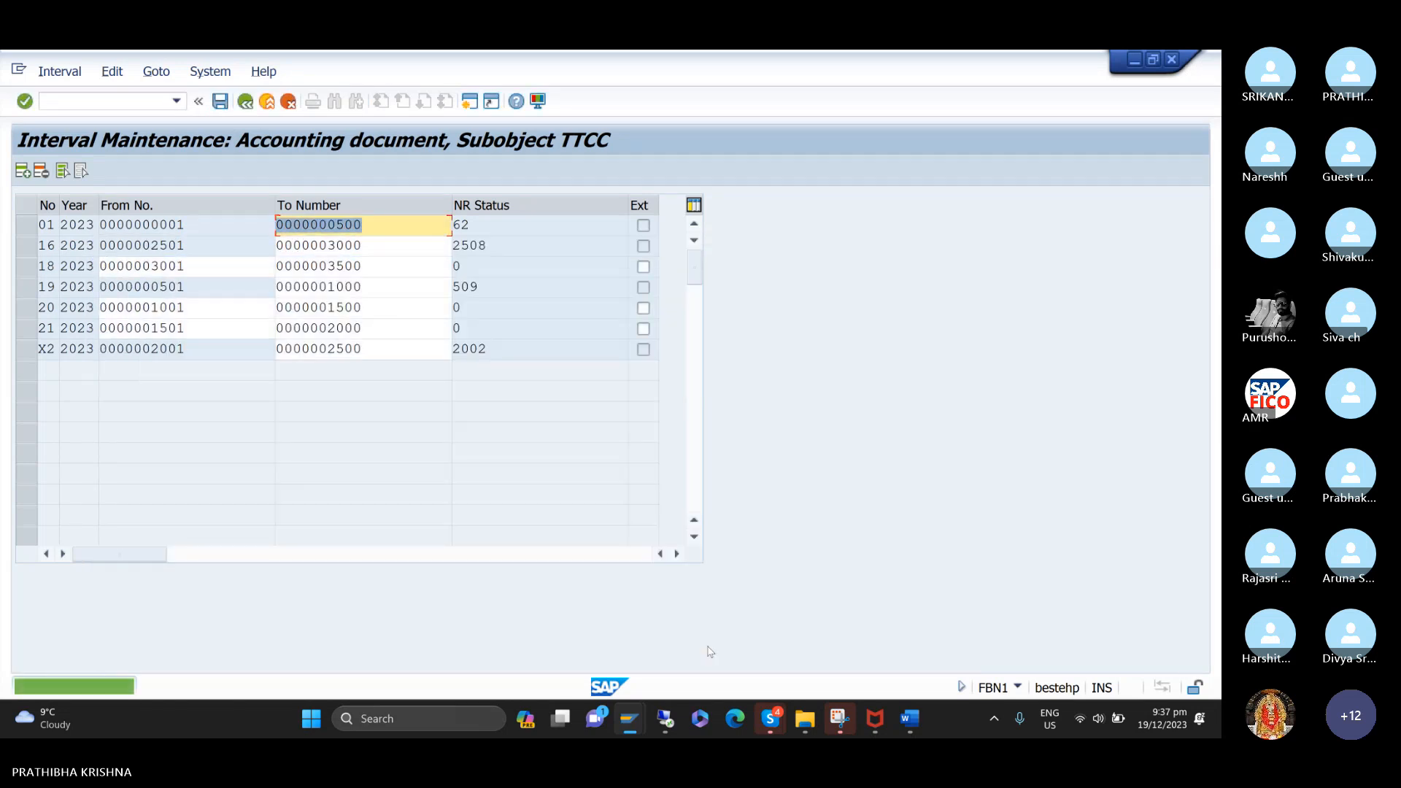
Return to the customer invoice session, simulate the HONEY BEE TRADERS invoice and post it.
{"action": "mouse_move", "coordinate": [632, 728]}
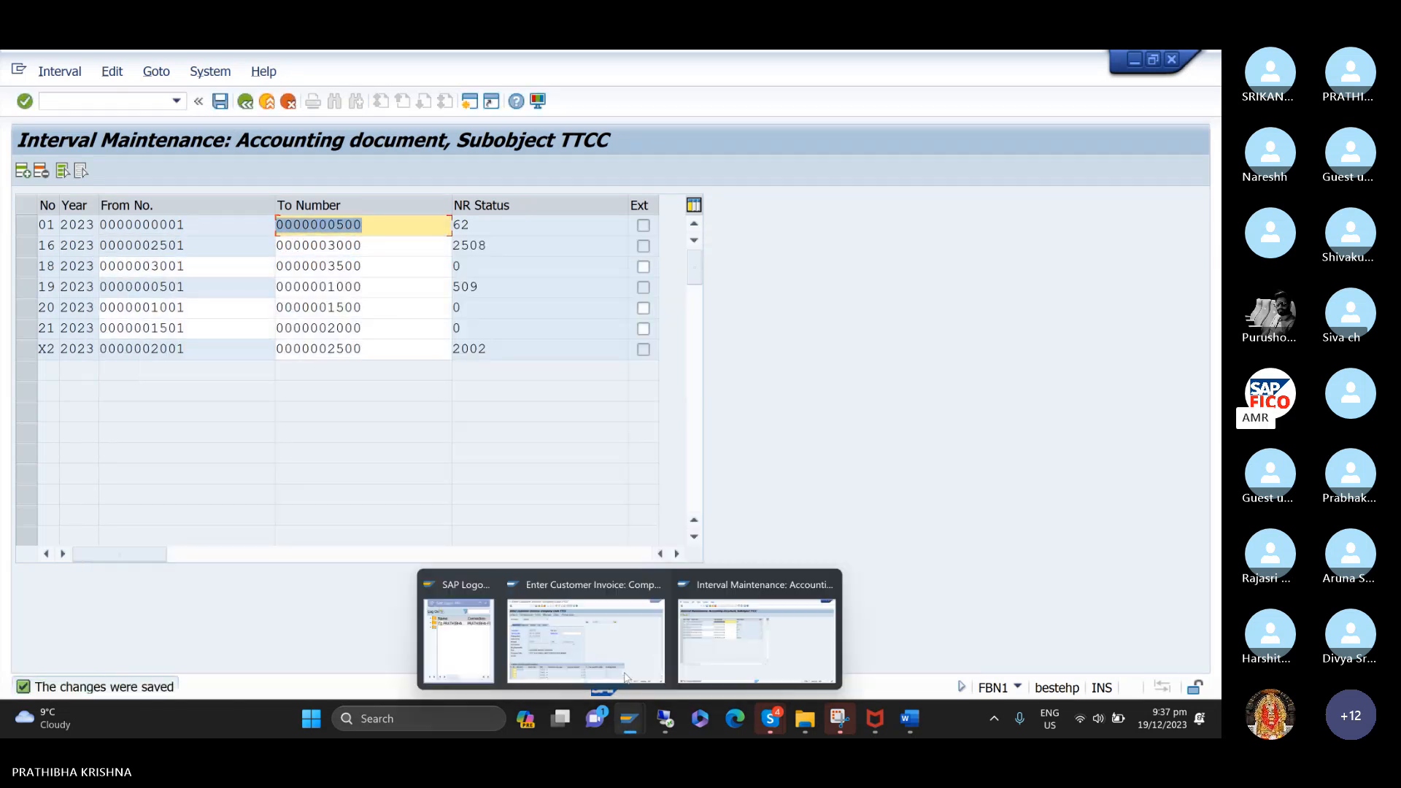
{"action": "left_click", "coordinate": [609, 609]}
{"action": "key", "text": "Return"}
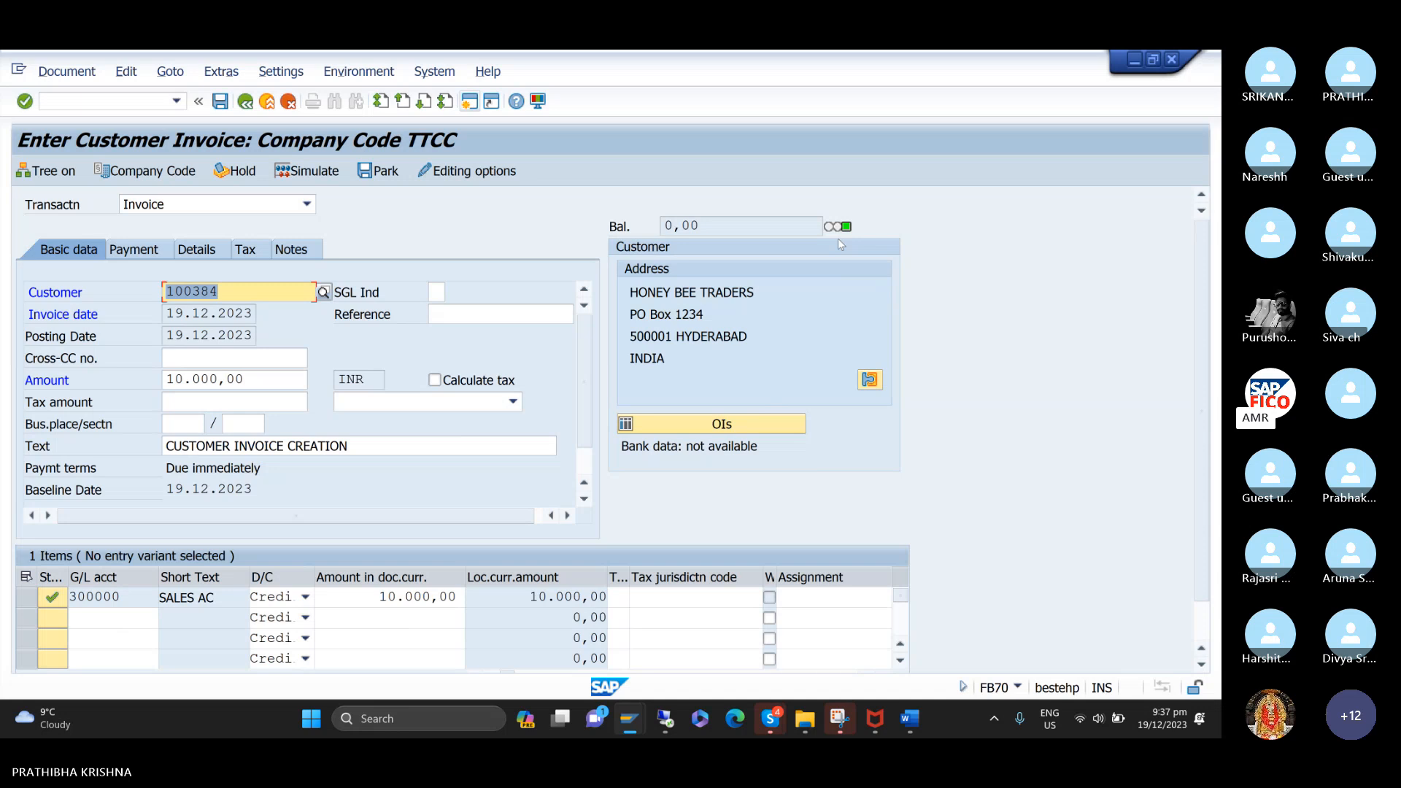
{"action": "left_click", "coordinate": [327, 178]}
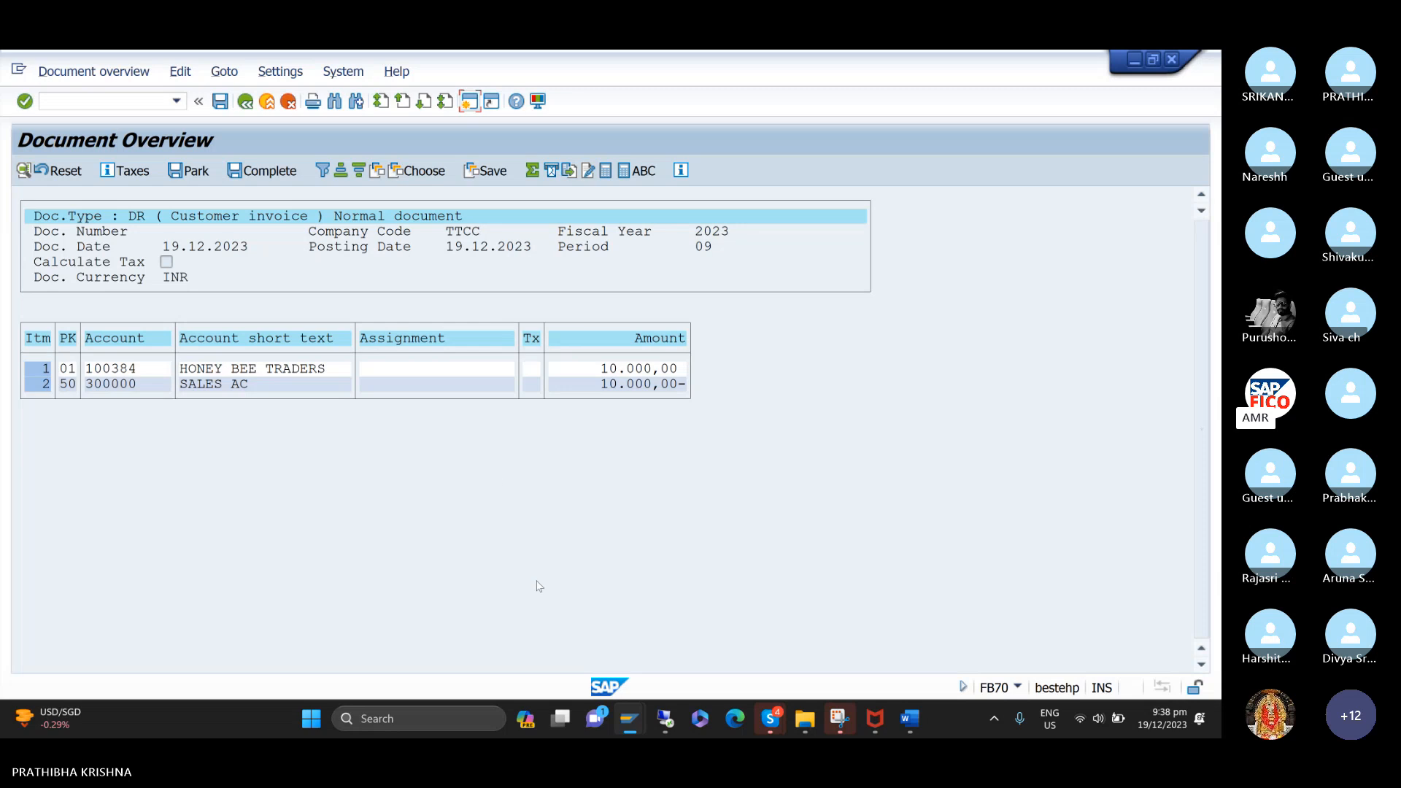
{"action": "mouse_move", "coordinate": [912, 708]}
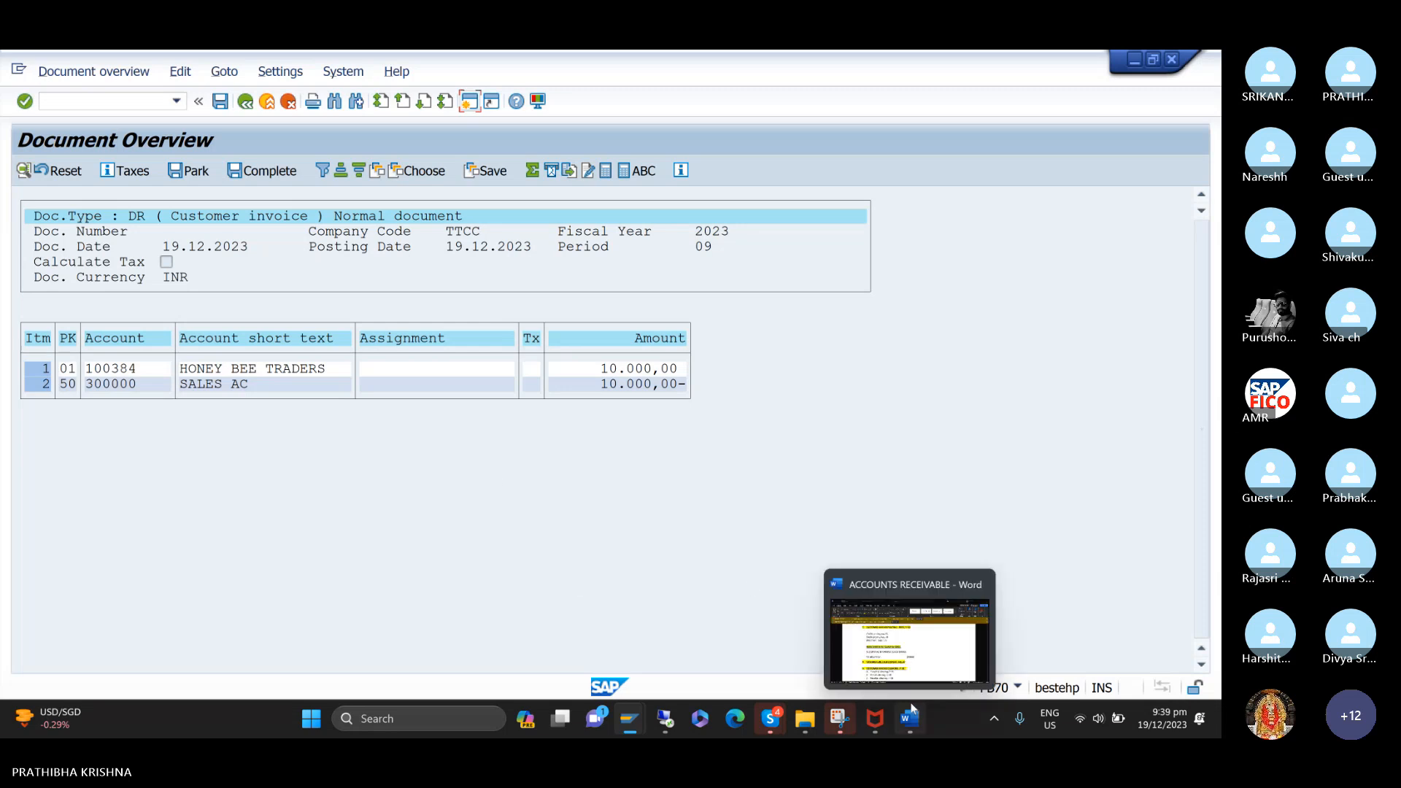
{"action": "left_click", "coordinate": [223, 102]}
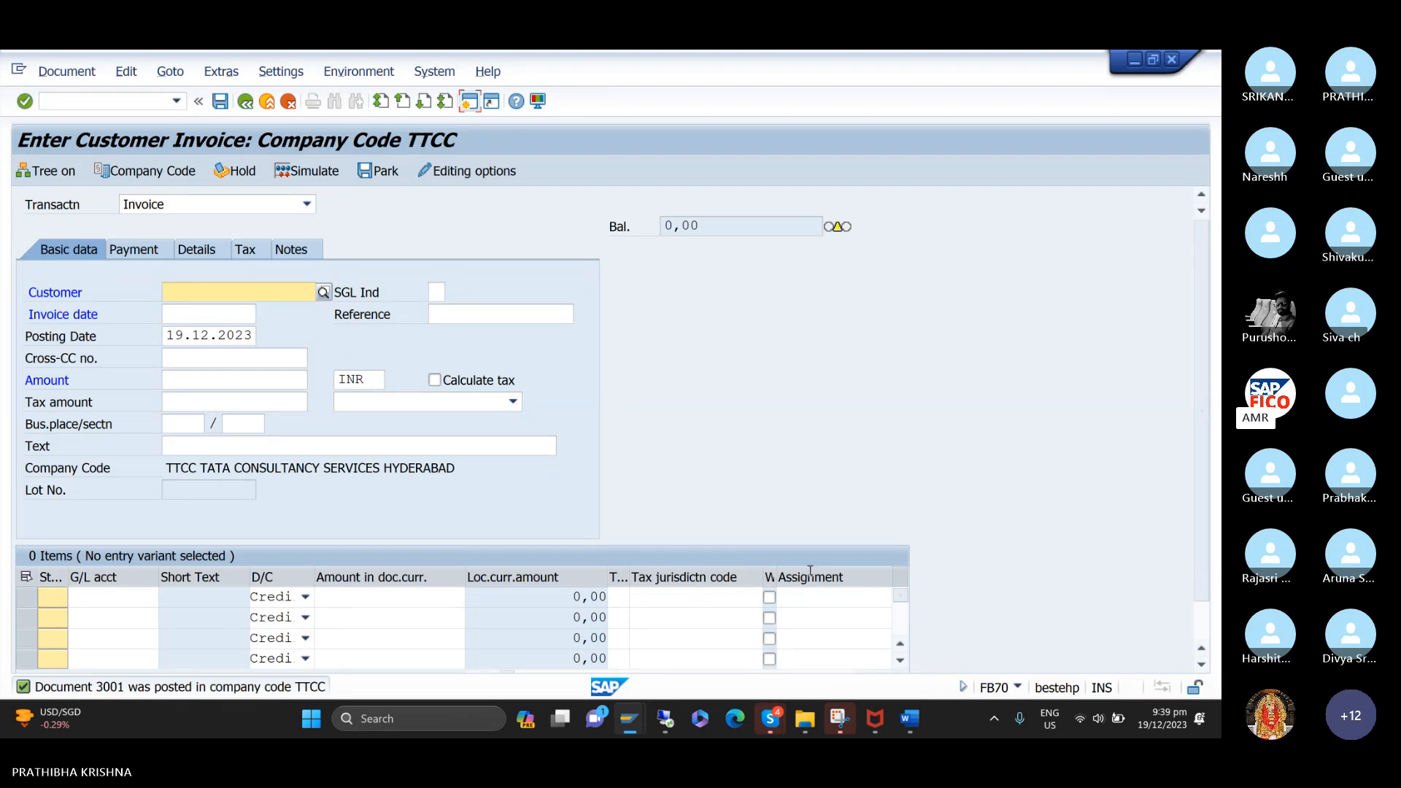
Enter the transaction command /NFBL5N for the customer line item display.
{"action": "left_click", "coordinate": [158, 100]}
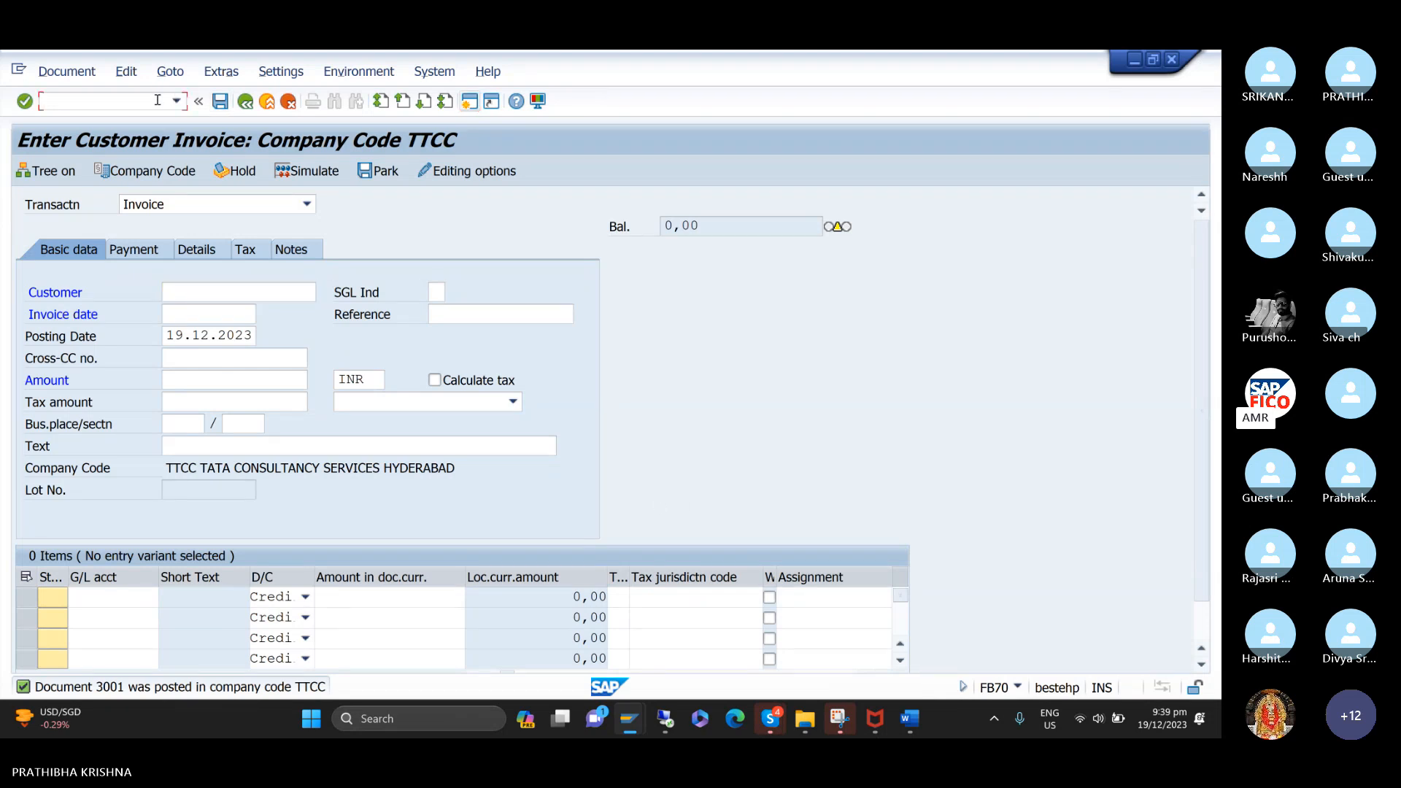
{"action": "type", "text": "/NFBL5N"}
Switch to the ACCOUNTS RECEIVABLE notes in Word and examine the customer line item display heading for FBL5N.
{"action": "mouse_move", "coordinate": [921, 717]}
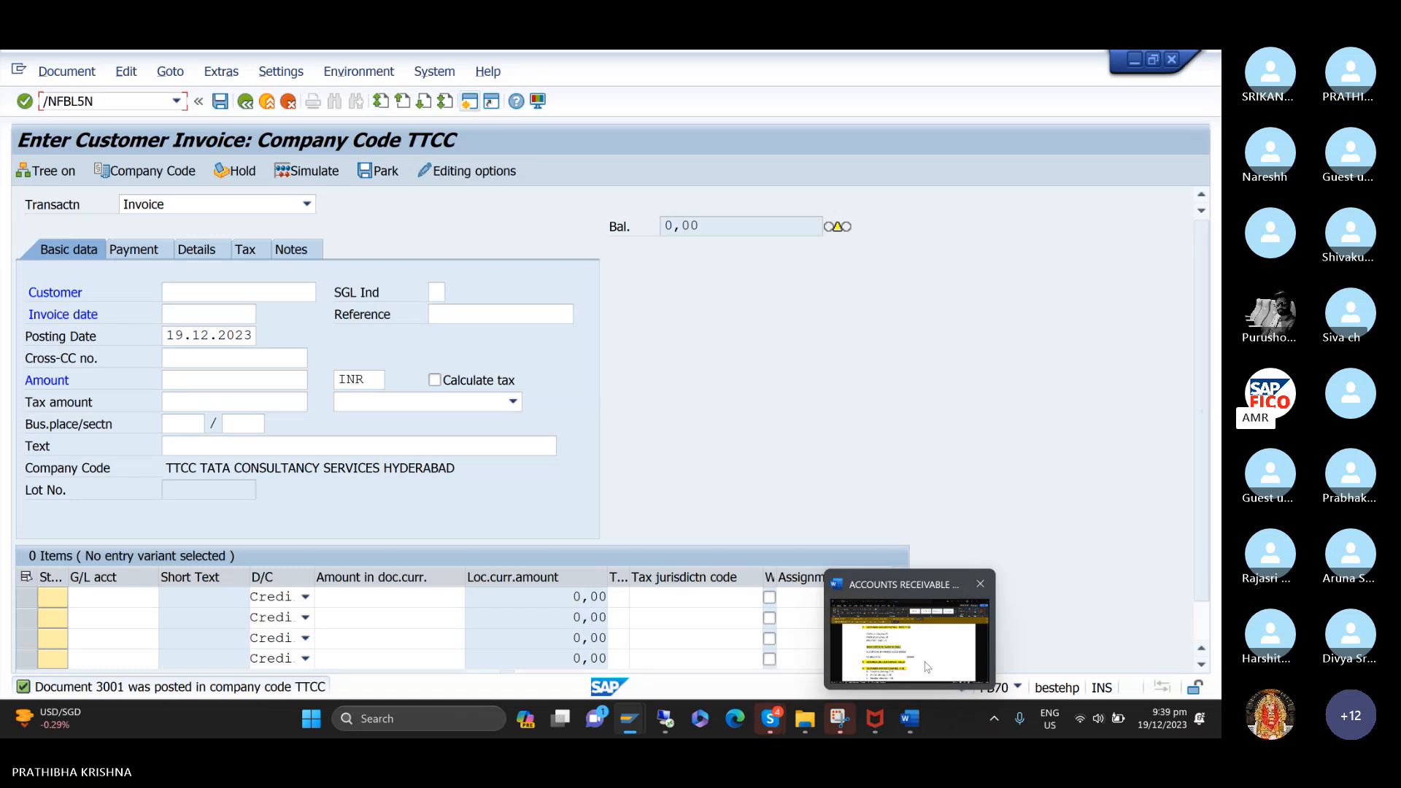
{"action": "left_click", "coordinate": [908, 635]}
{"action": "scroll", "coordinate": [617, 543], "scroll_direction": "down", "scroll_amount": 1}
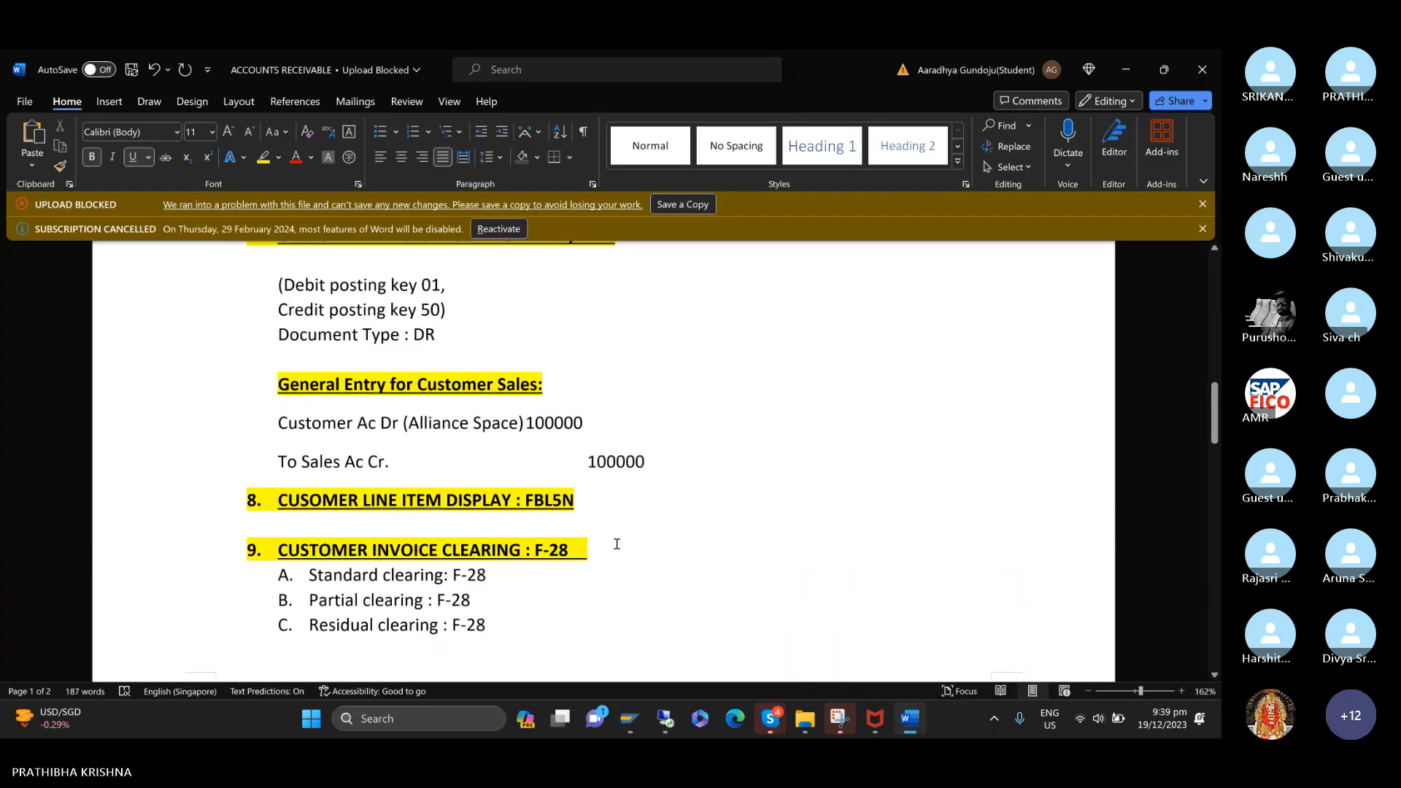
{"action": "left_click", "coordinate": [243, 476]}
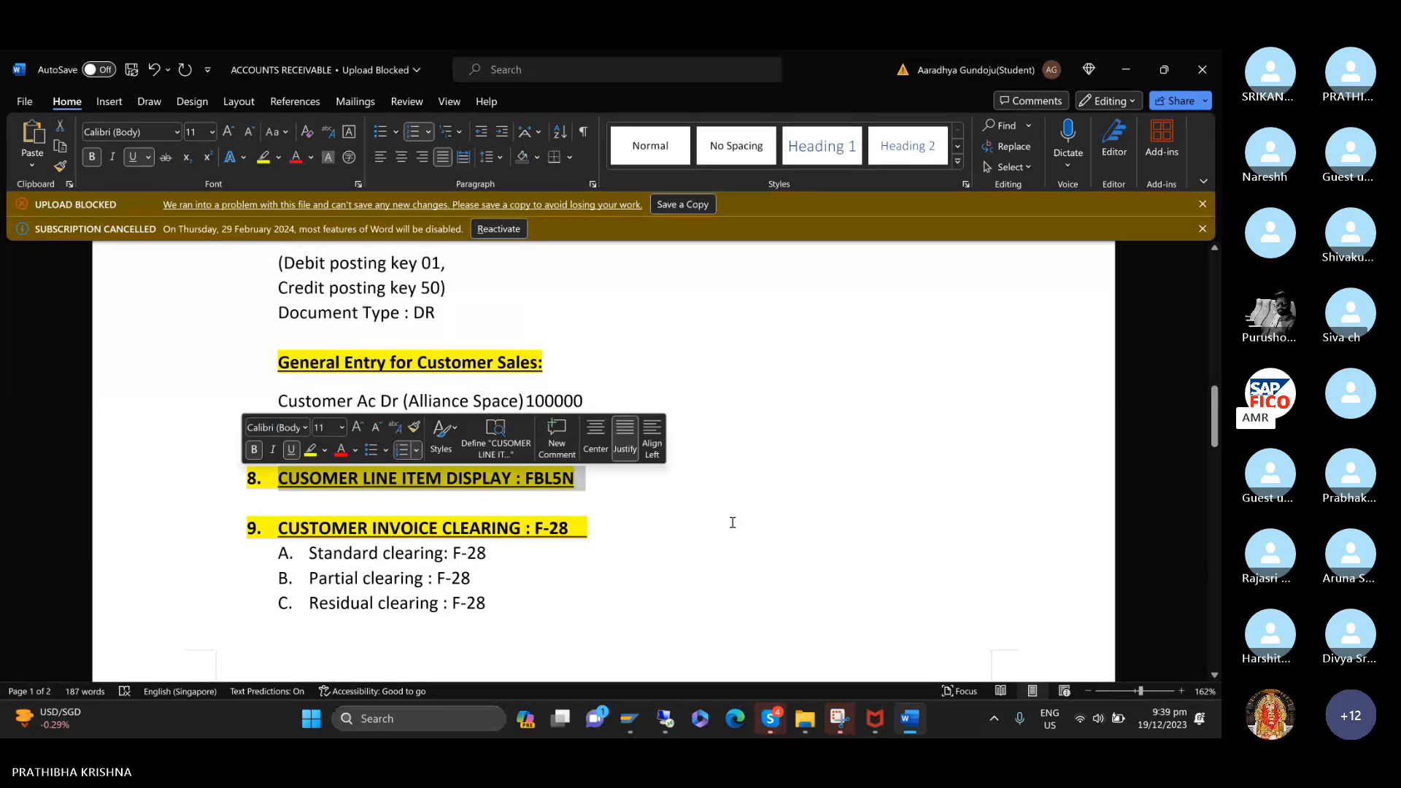
{"action": "left_click_drag", "start_coordinate": [732, 522], "coordinate": [436, 312]}
Remove the opening parenthesis before "Debit posting key 01," and turn that line into a bullet point.
{"action": "left_click", "coordinate": [435, 312]}
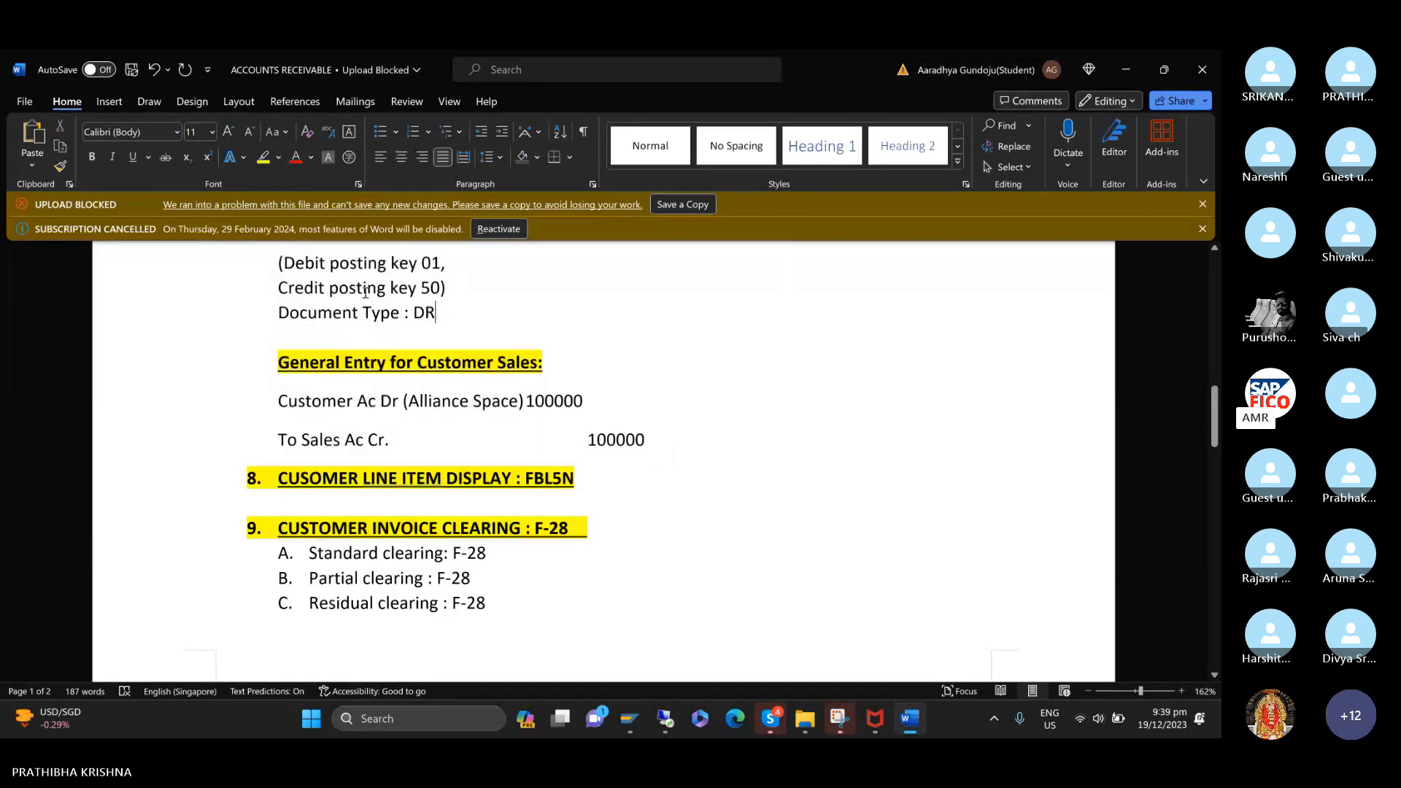
{"action": "left_click", "coordinate": [285, 263]}
{"action": "key", "text": "BackSpace"}
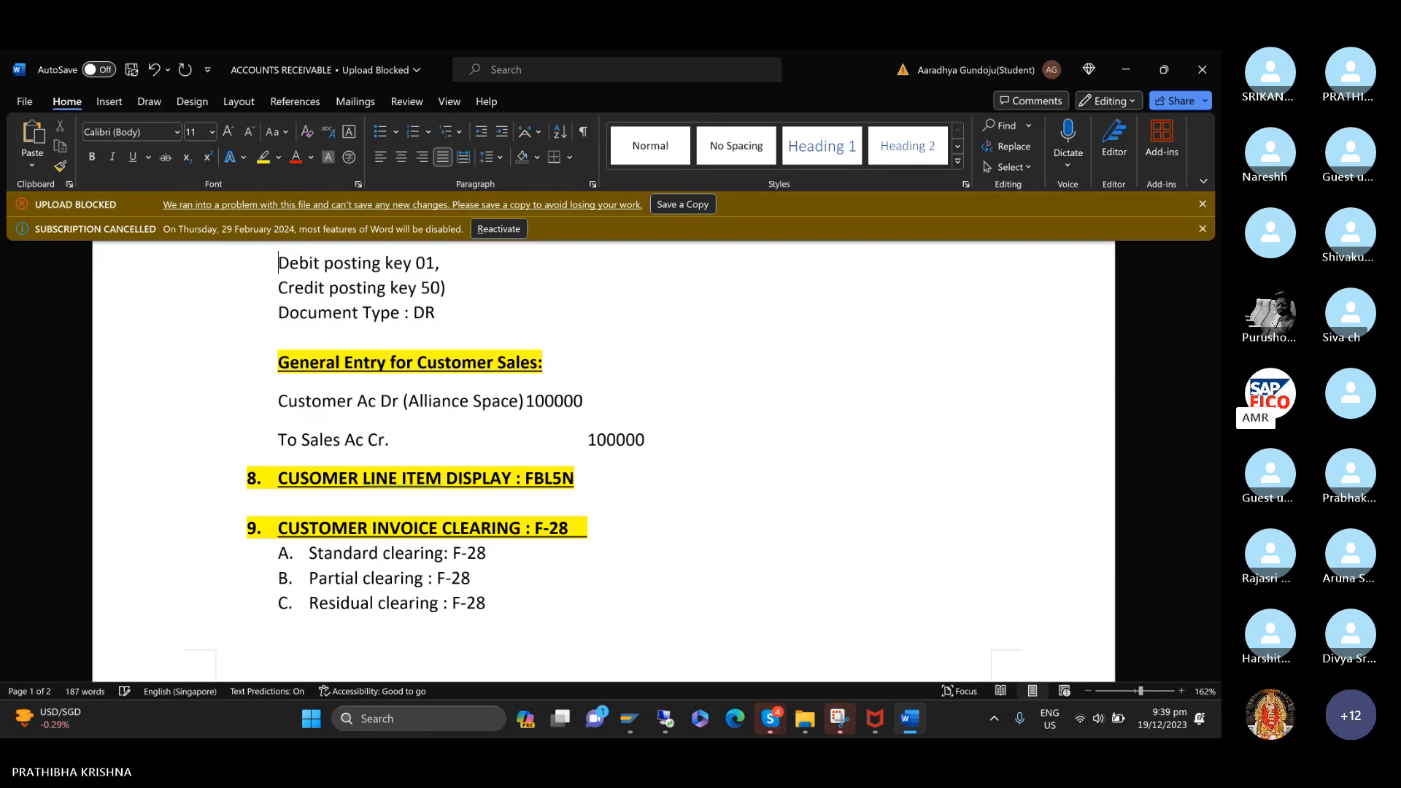
{"action": "type", "text": "*"}
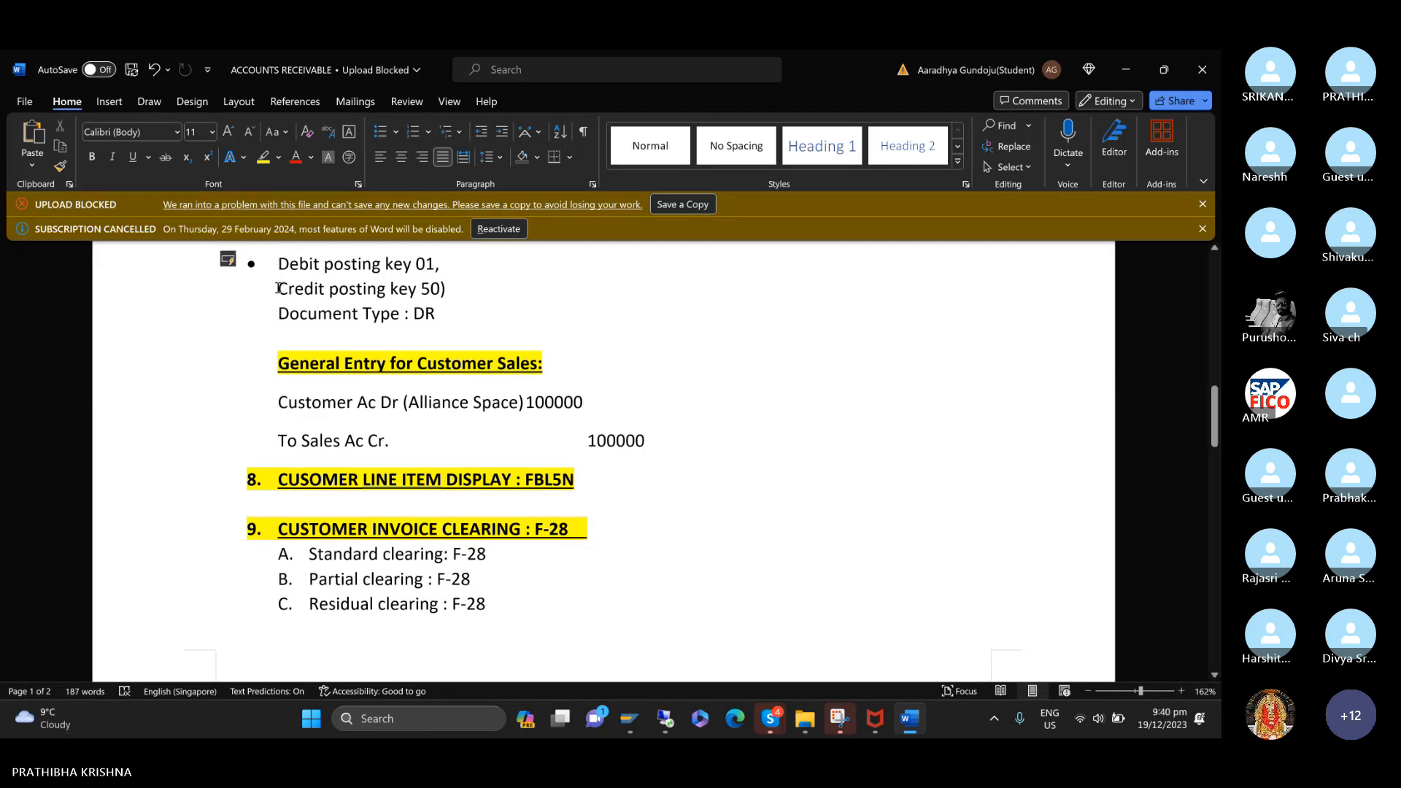
Turn the "Credit posting key 50" and "Document Type : DR" lines into bullet points and remove the closing parenthesis after 50.
{"action": "left_click", "coordinate": [278, 288]}
{"action": "type", "text": "*"}
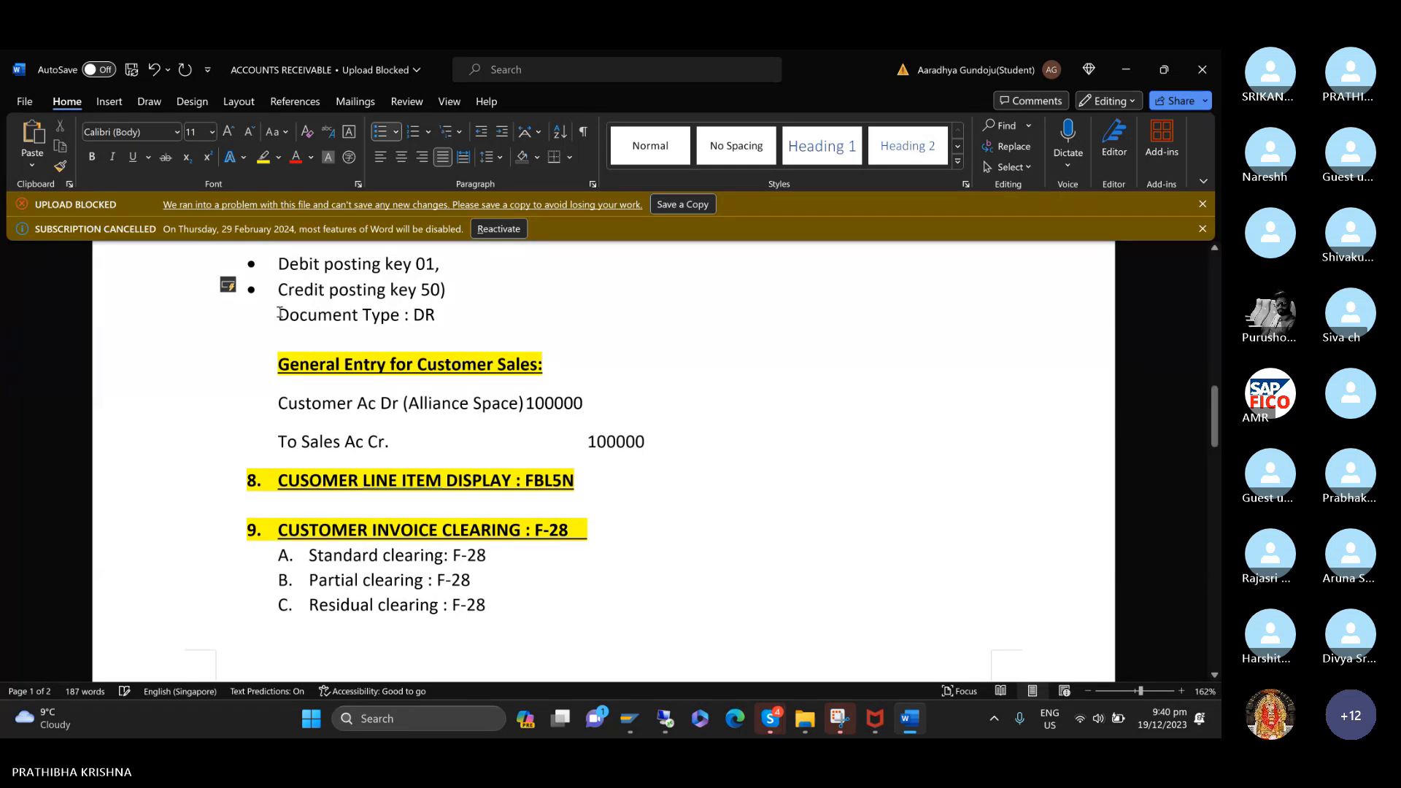
{"action": "left_click", "coordinate": [461, 299]}
{"action": "key", "text": "BackSpace"}
{"action": "left_click", "coordinate": [279, 313]}
{"action": "key", "text": "BackSpace"}
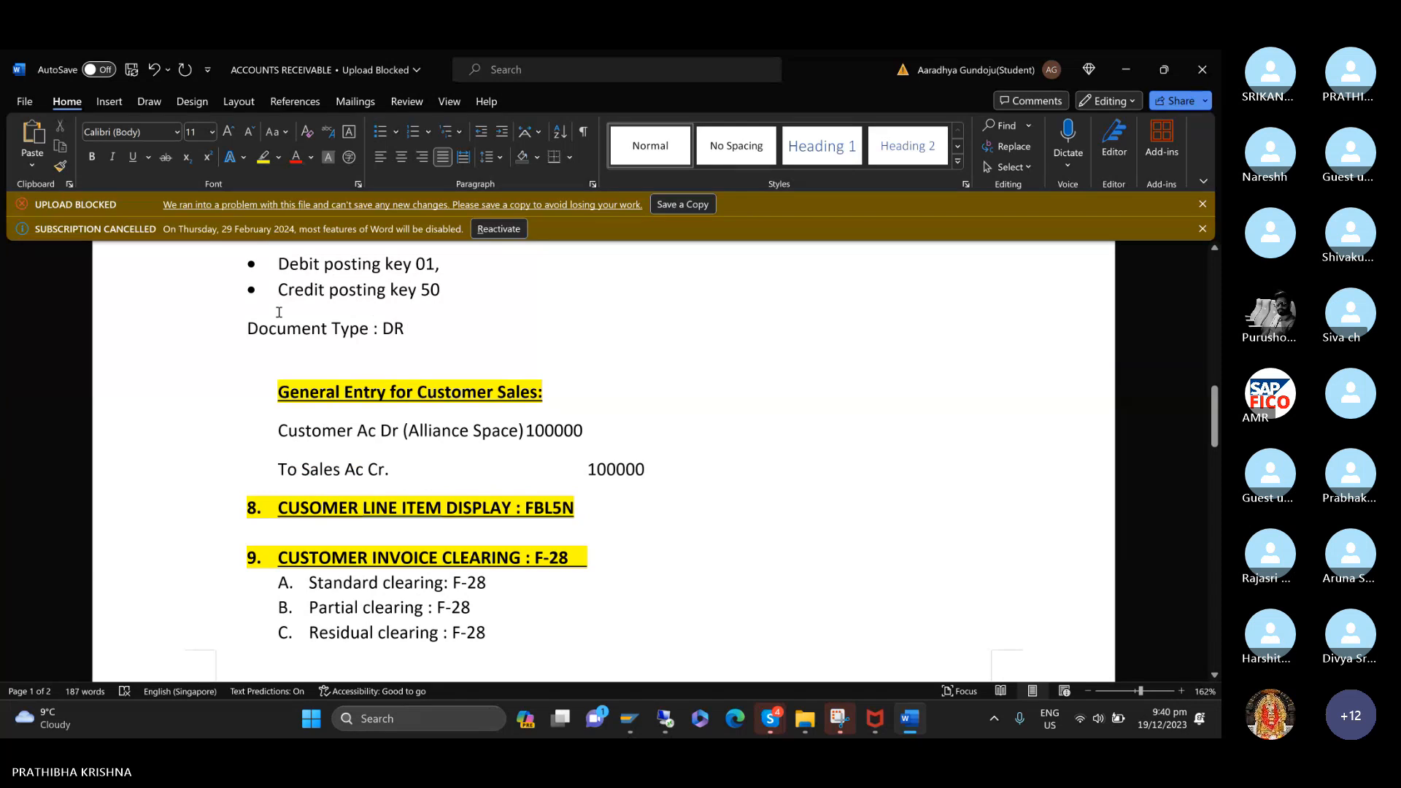
{"action": "type", "text": "*"}
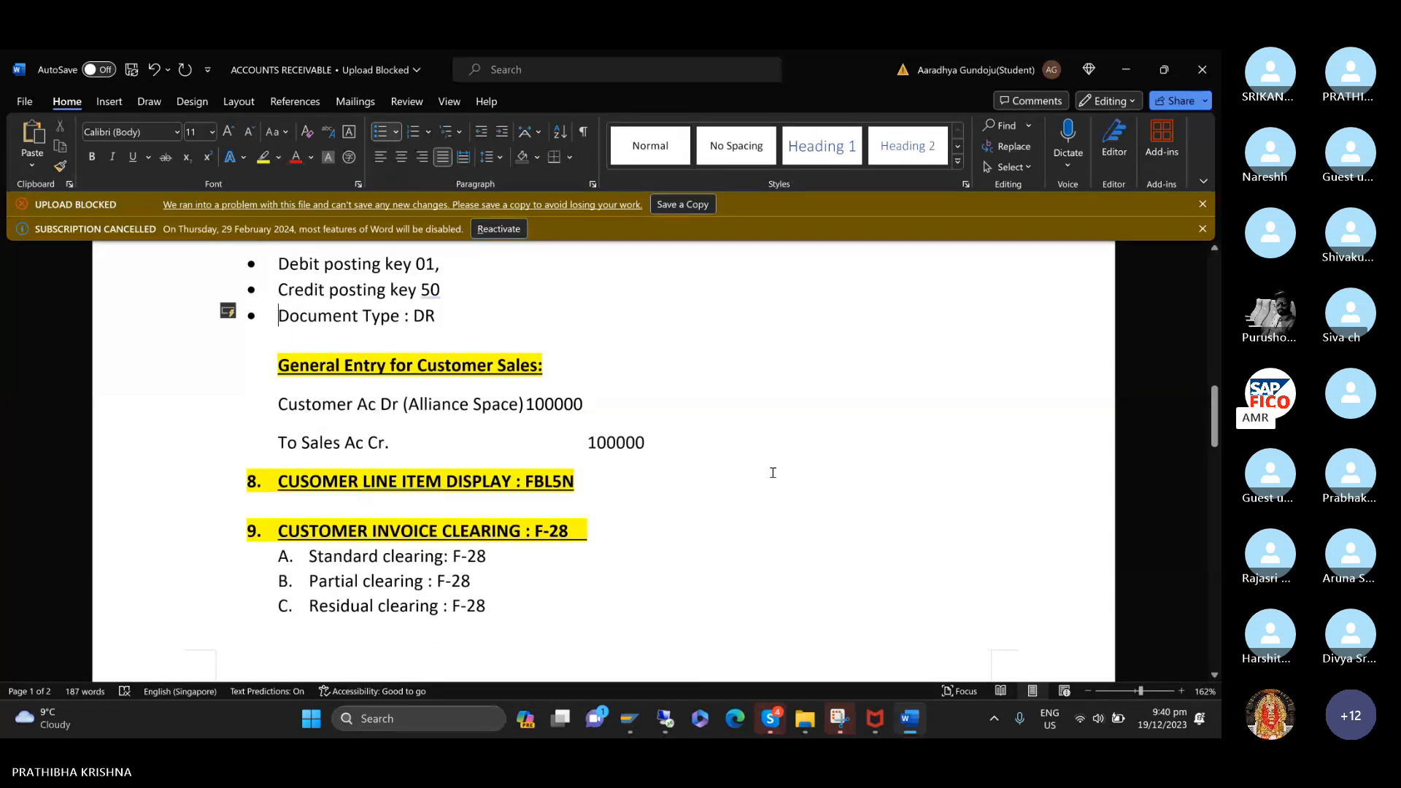
Switch to the SAP customer invoice session, run /NFBL5N and list the customer's open items for company code TTCC at key date 19.12.2023.
{"action": "mouse_move", "coordinate": [629, 723]}
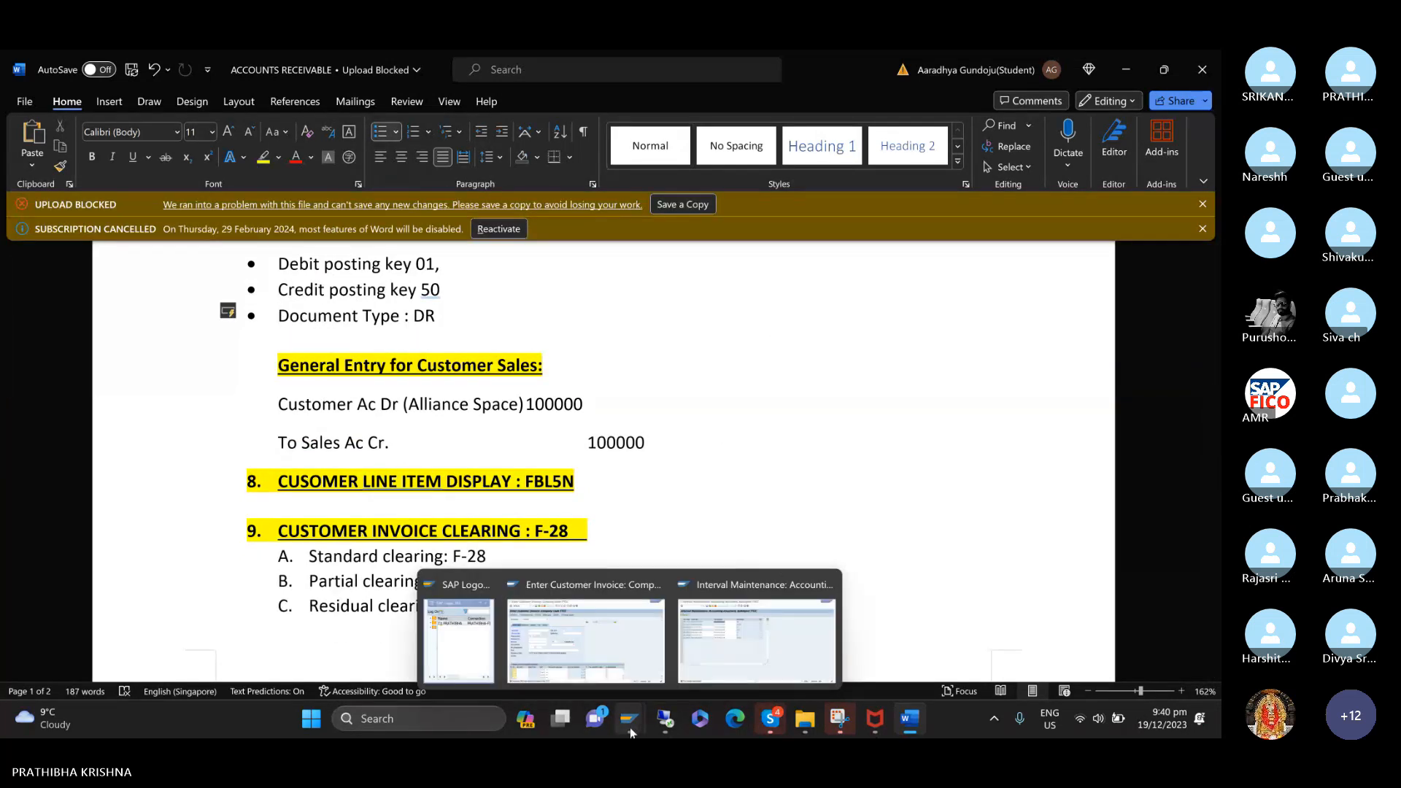
{"action": "left_click", "coordinate": [603, 655]}
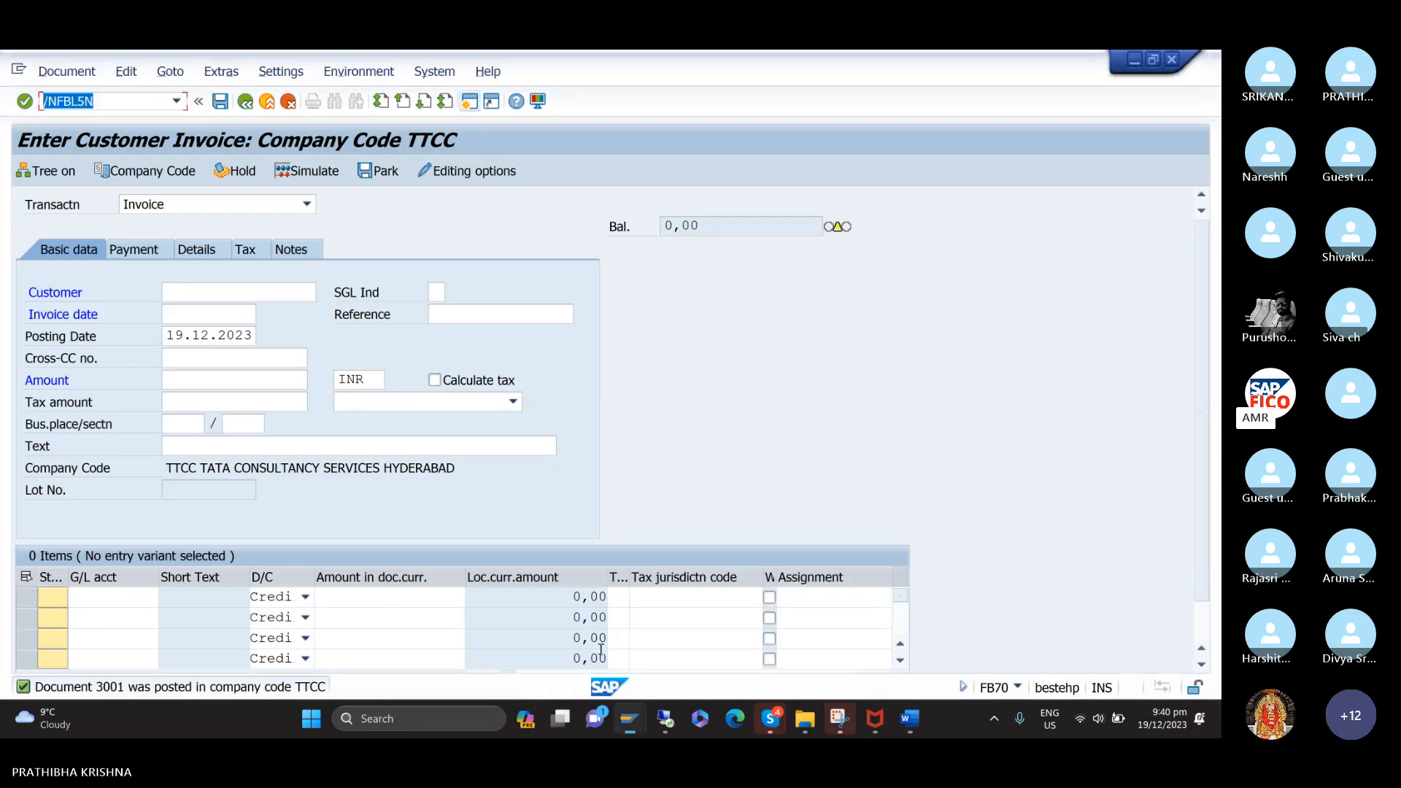
{"action": "left_click", "coordinate": [124, 105]}
{"action": "key", "text": "Return"}
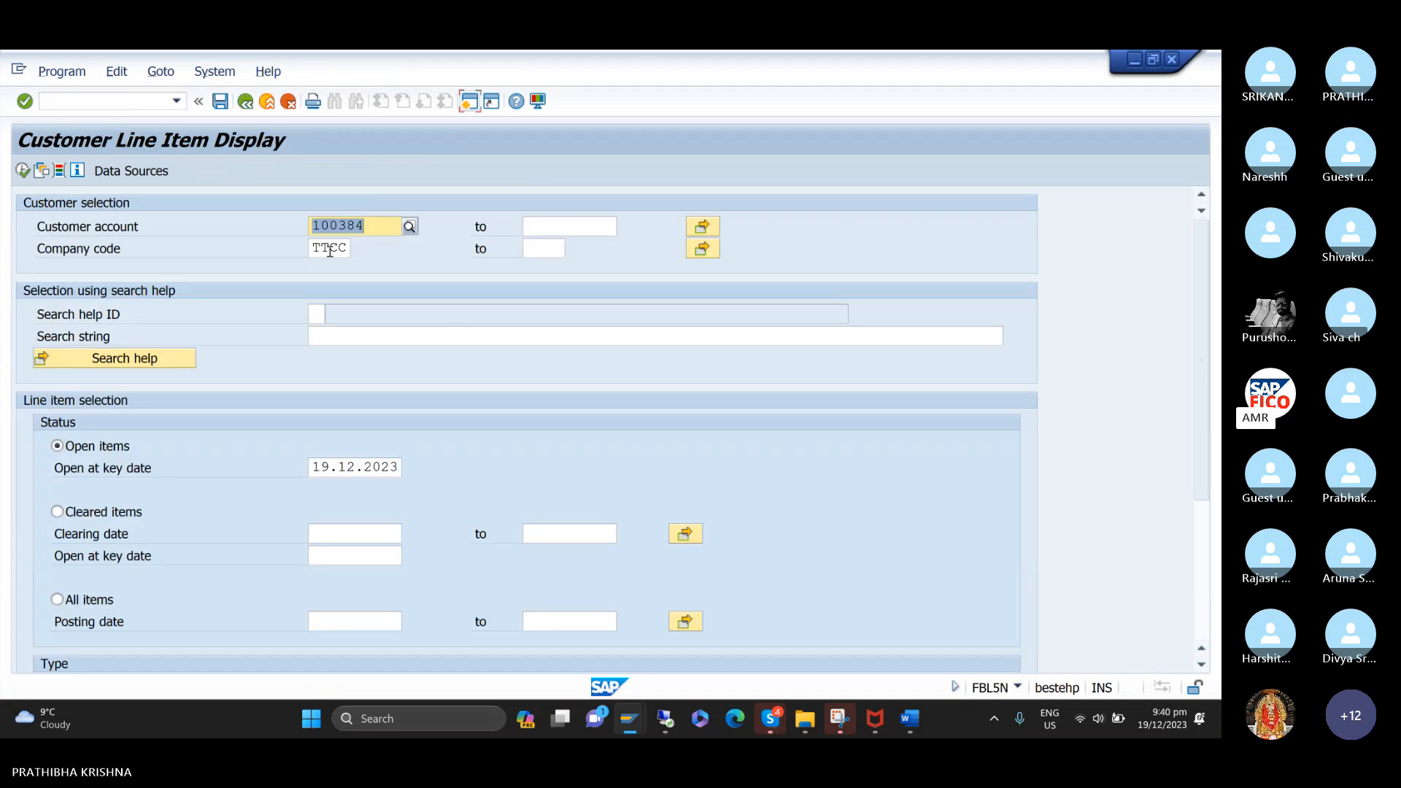
{"action": "left_click", "coordinate": [26, 170]}
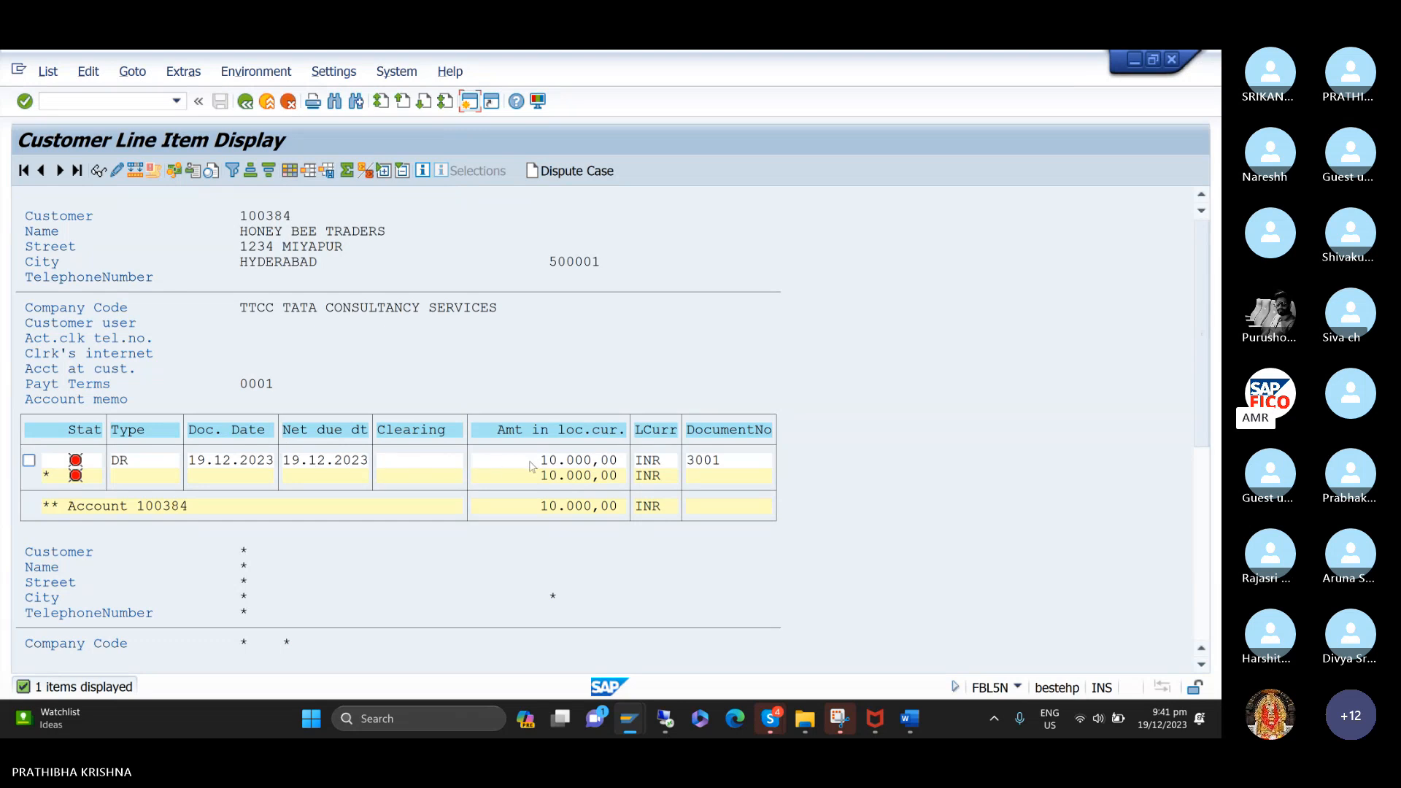
Open the layout settings of the line item list and select the Discount Percent 2 hidden field.
{"action": "left_click", "coordinate": [290, 170]}
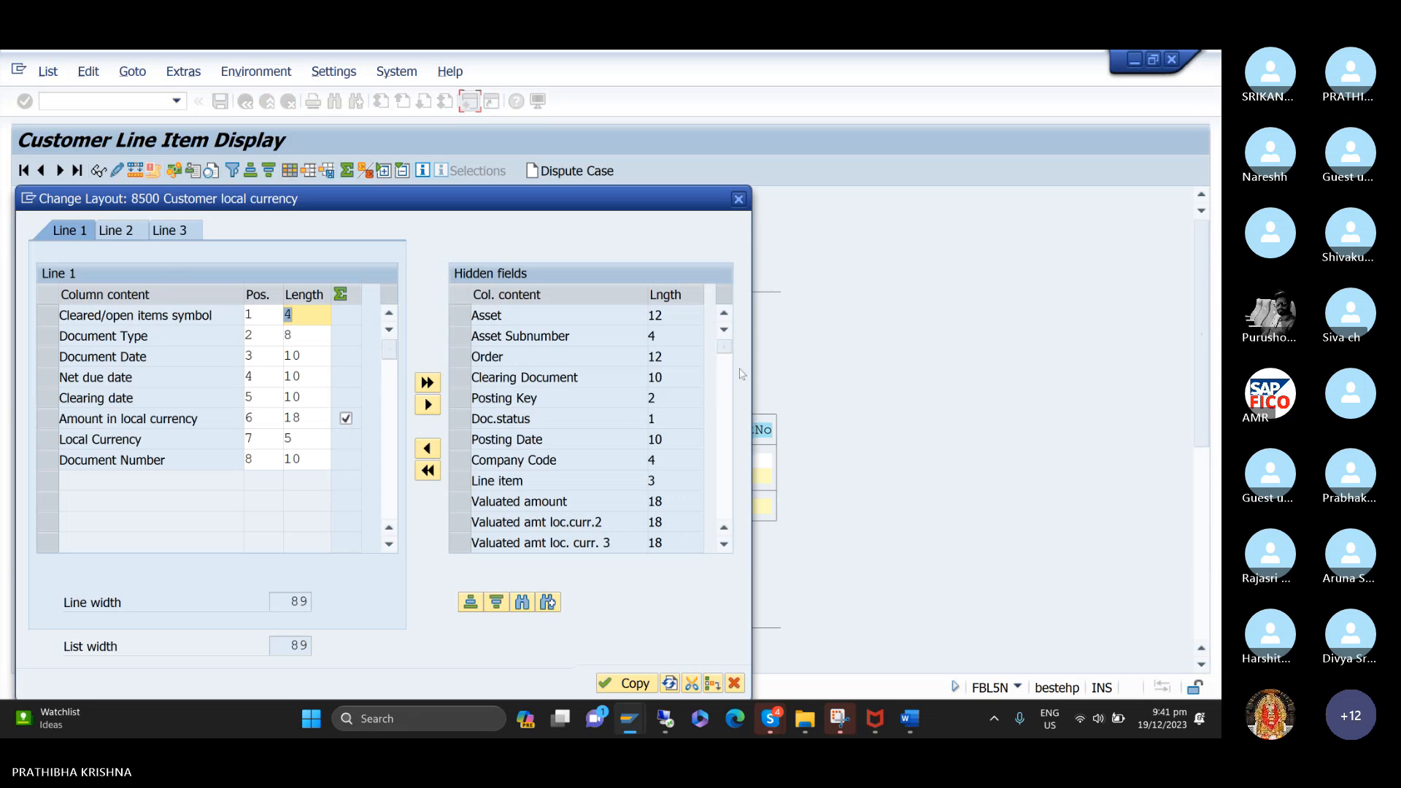
{"action": "left_click_drag", "start_coordinate": [725, 347], "coordinate": [717, 422]}
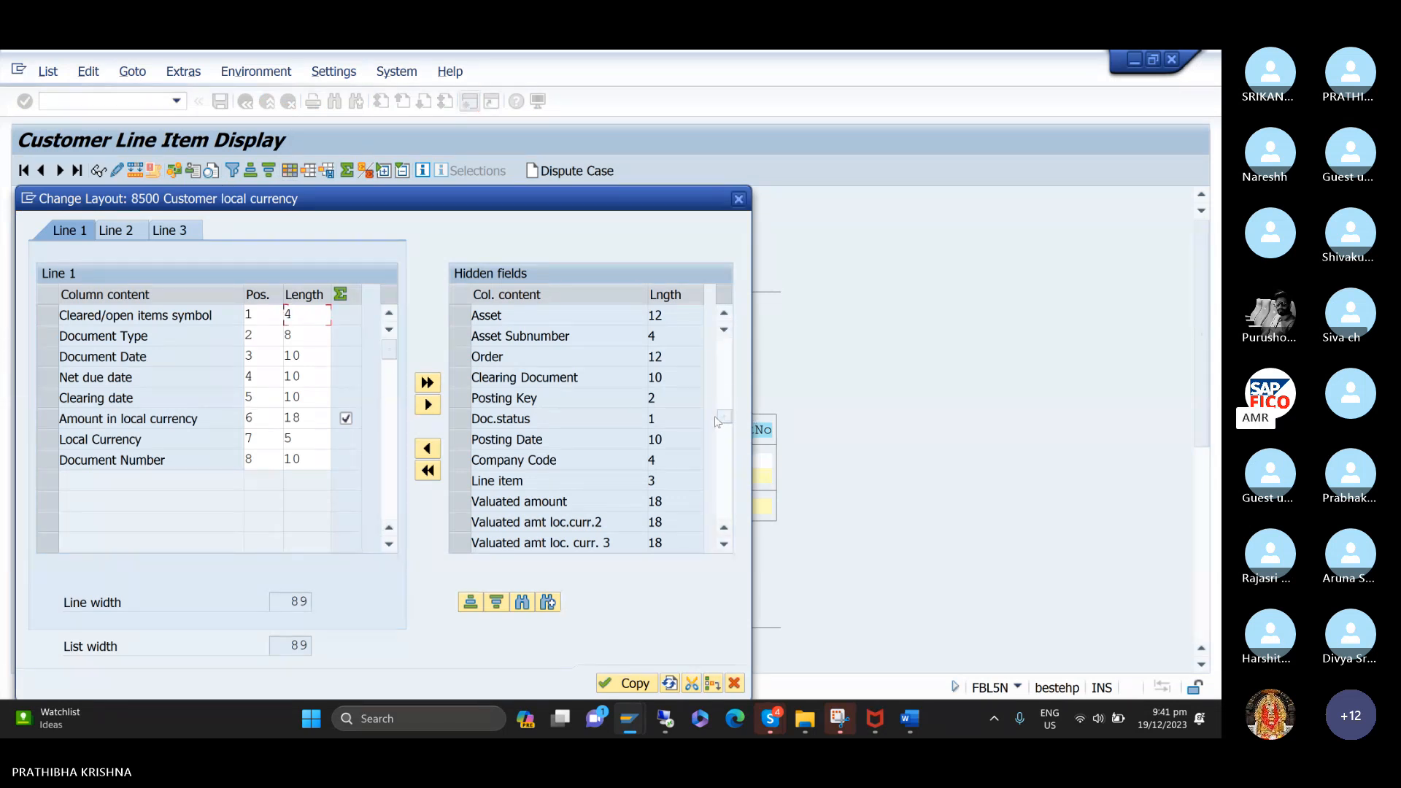
{"action": "left_click", "coordinate": [459, 341]}
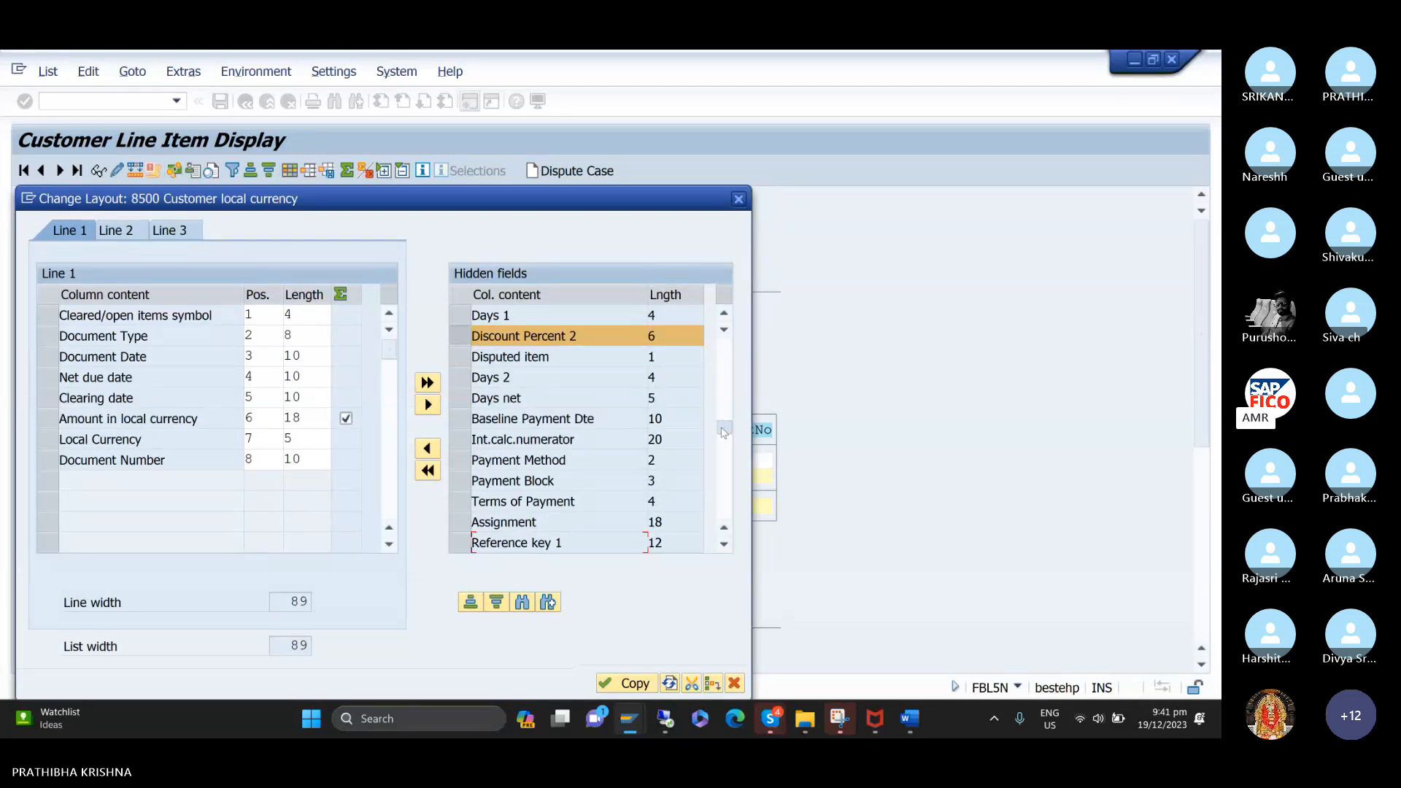
Examine the remaining hidden fields available for the line item layout through to the end of the list.
{"action": "left_click_drag", "start_coordinate": [722, 434], "coordinate": [718, 452]}
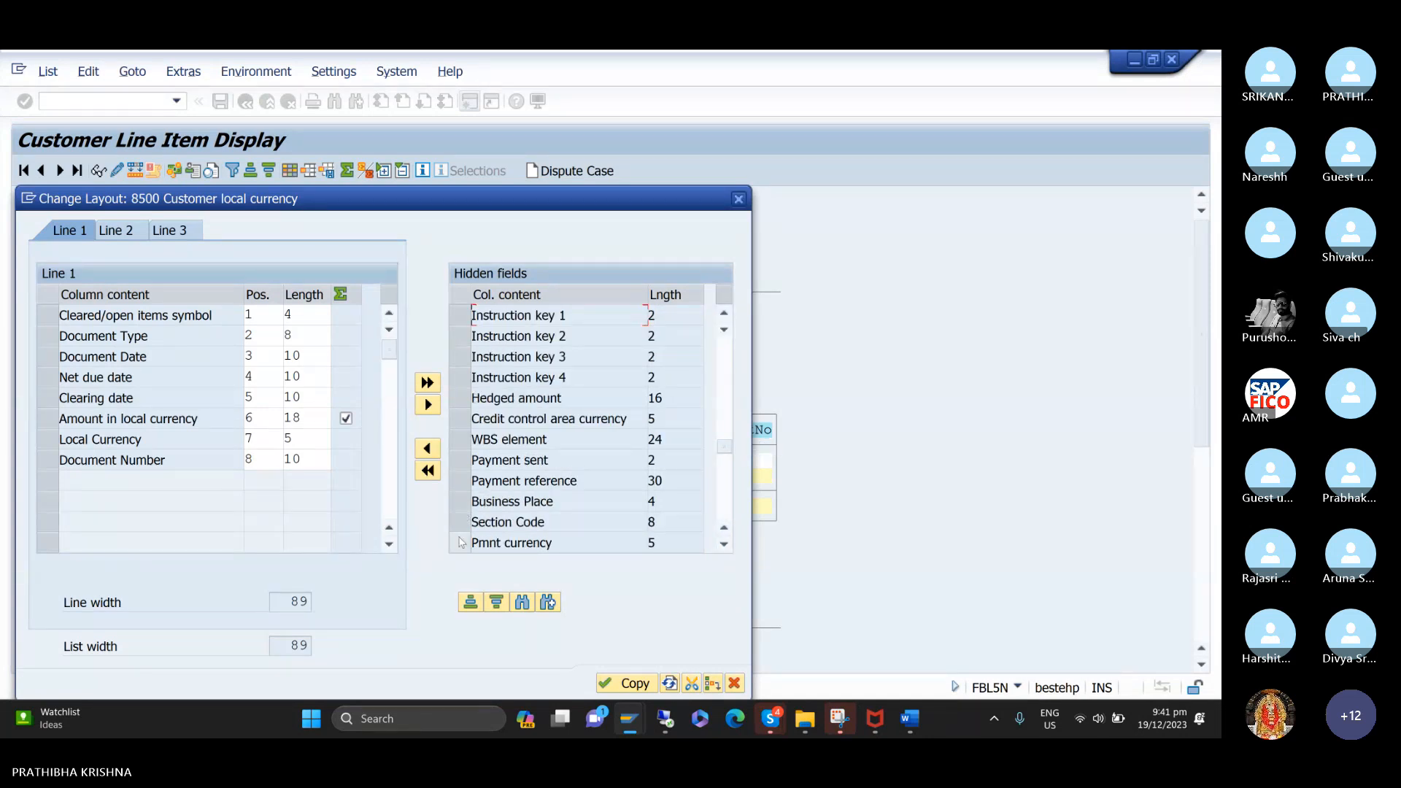
{"action": "left_click", "coordinate": [723, 546]}
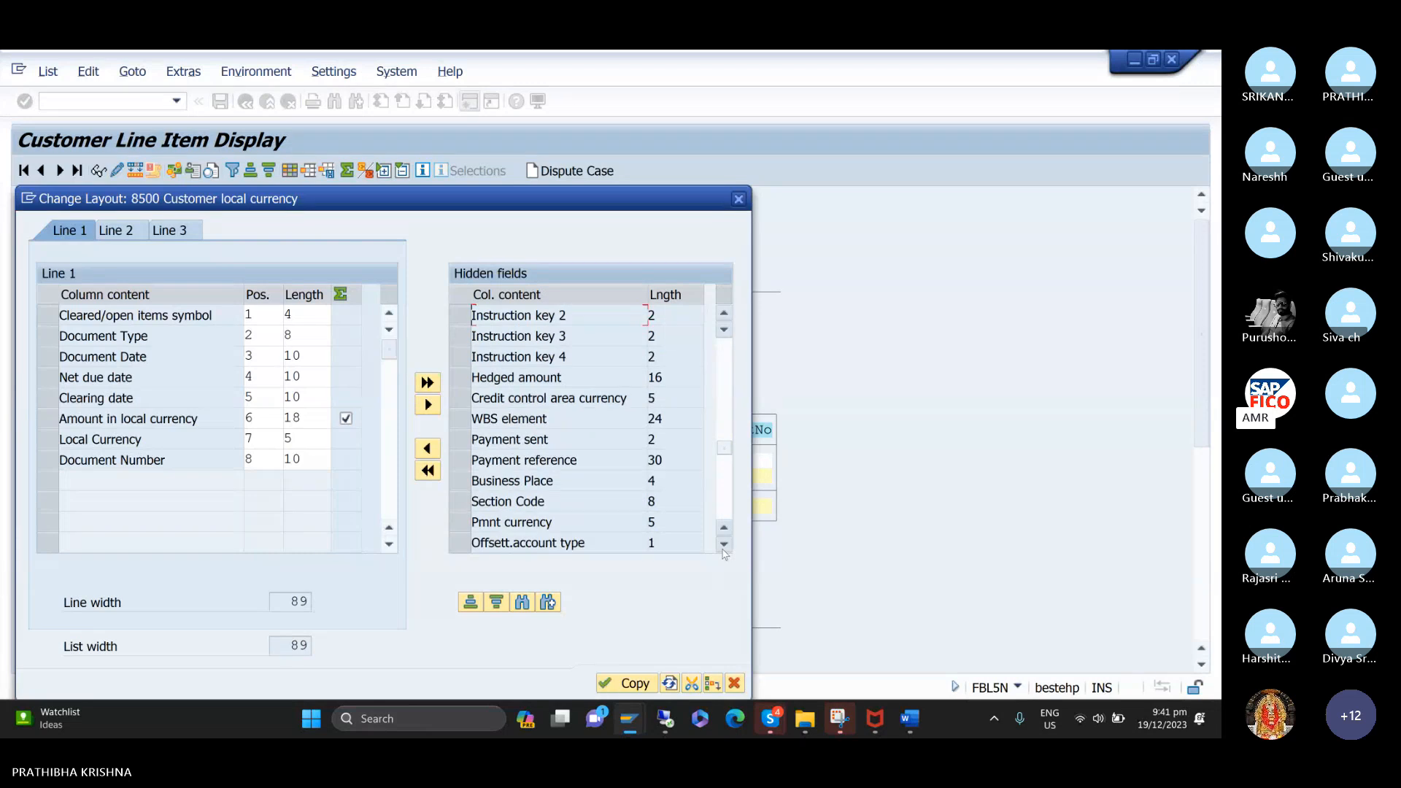
{"action": "left_click", "coordinate": [723, 545]}
{"action": "left_click", "coordinate": [723, 546]}
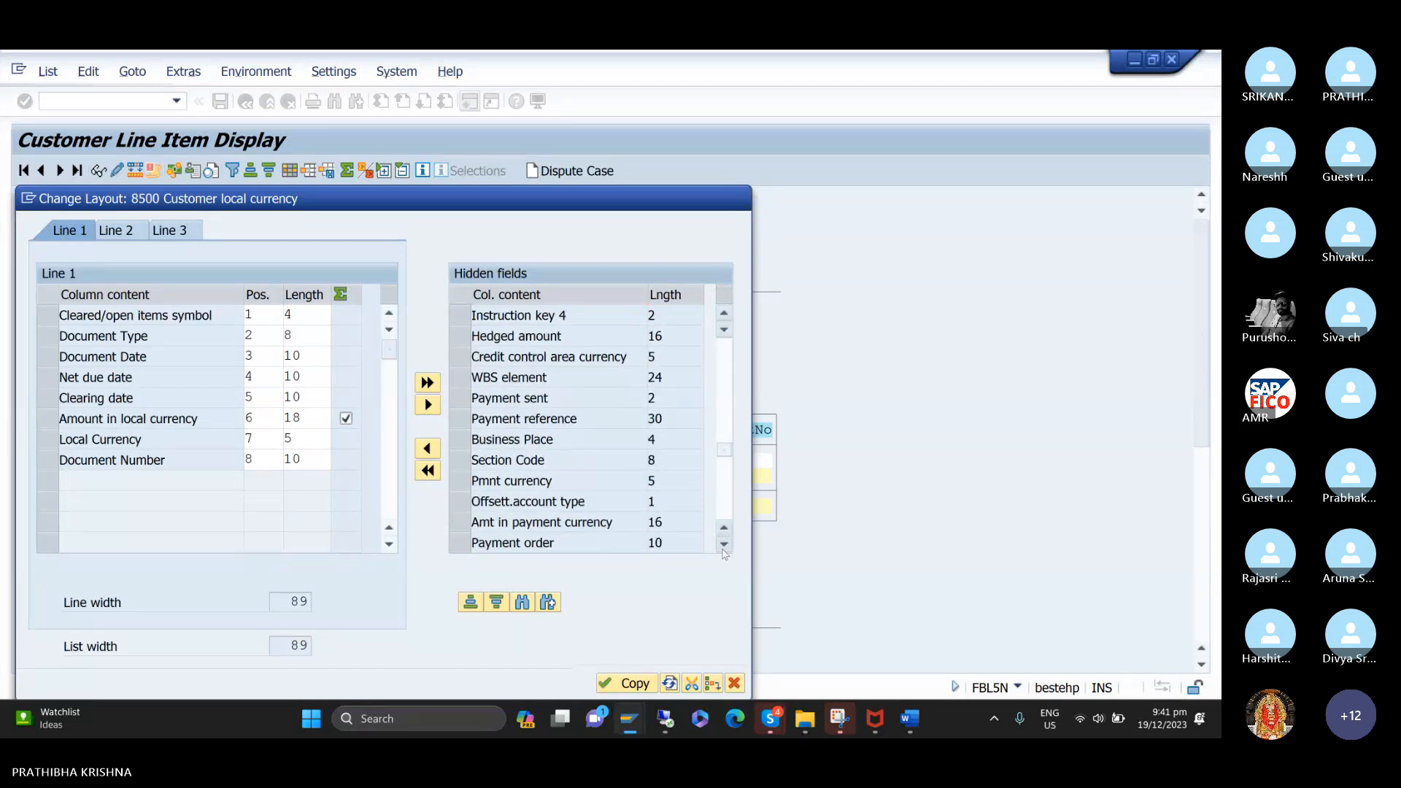
{"action": "left_click", "coordinate": [723, 545]}
{"action": "left_click", "coordinate": [723, 547]}
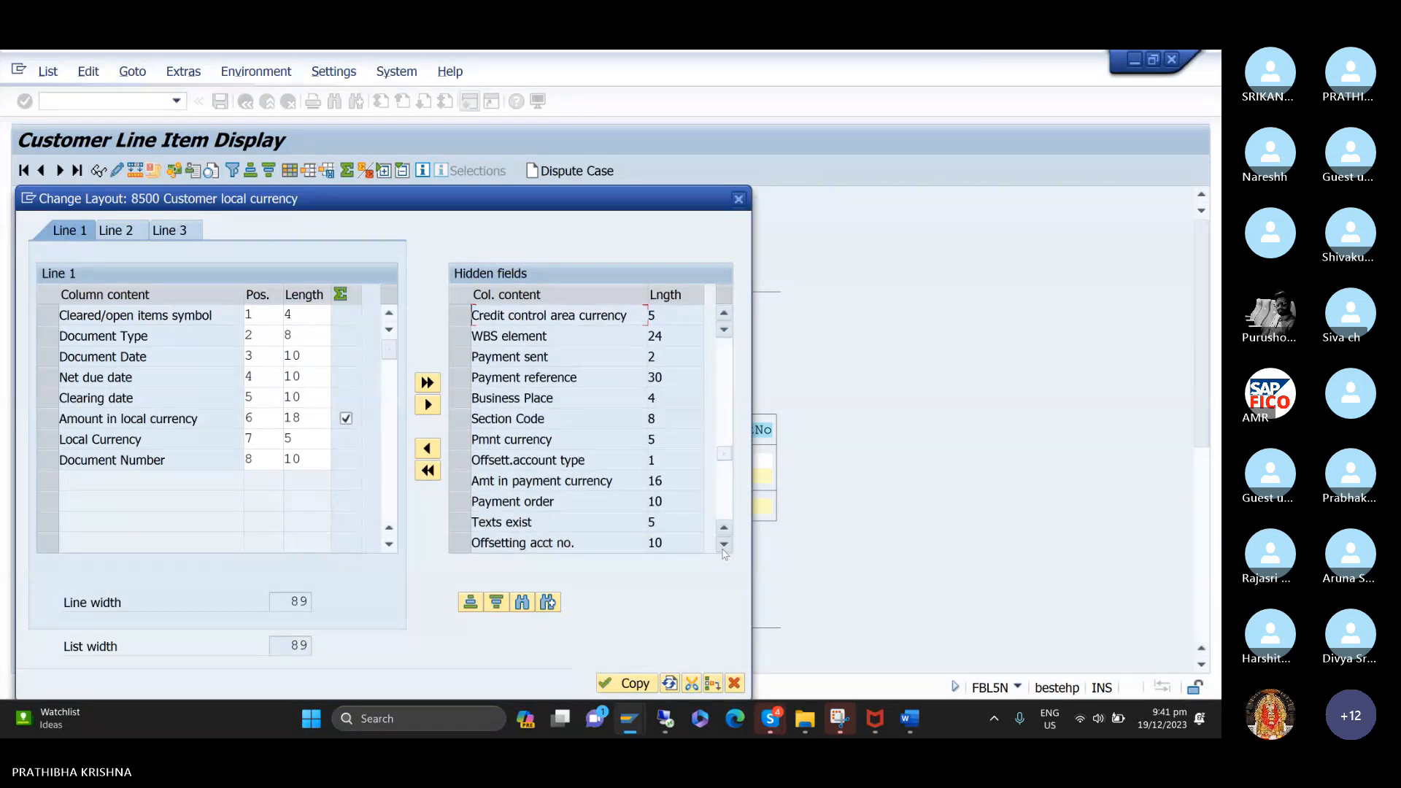
{"action": "left_click", "coordinate": [724, 548]}
{"action": "left_click", "coordinate": [723, 548]}
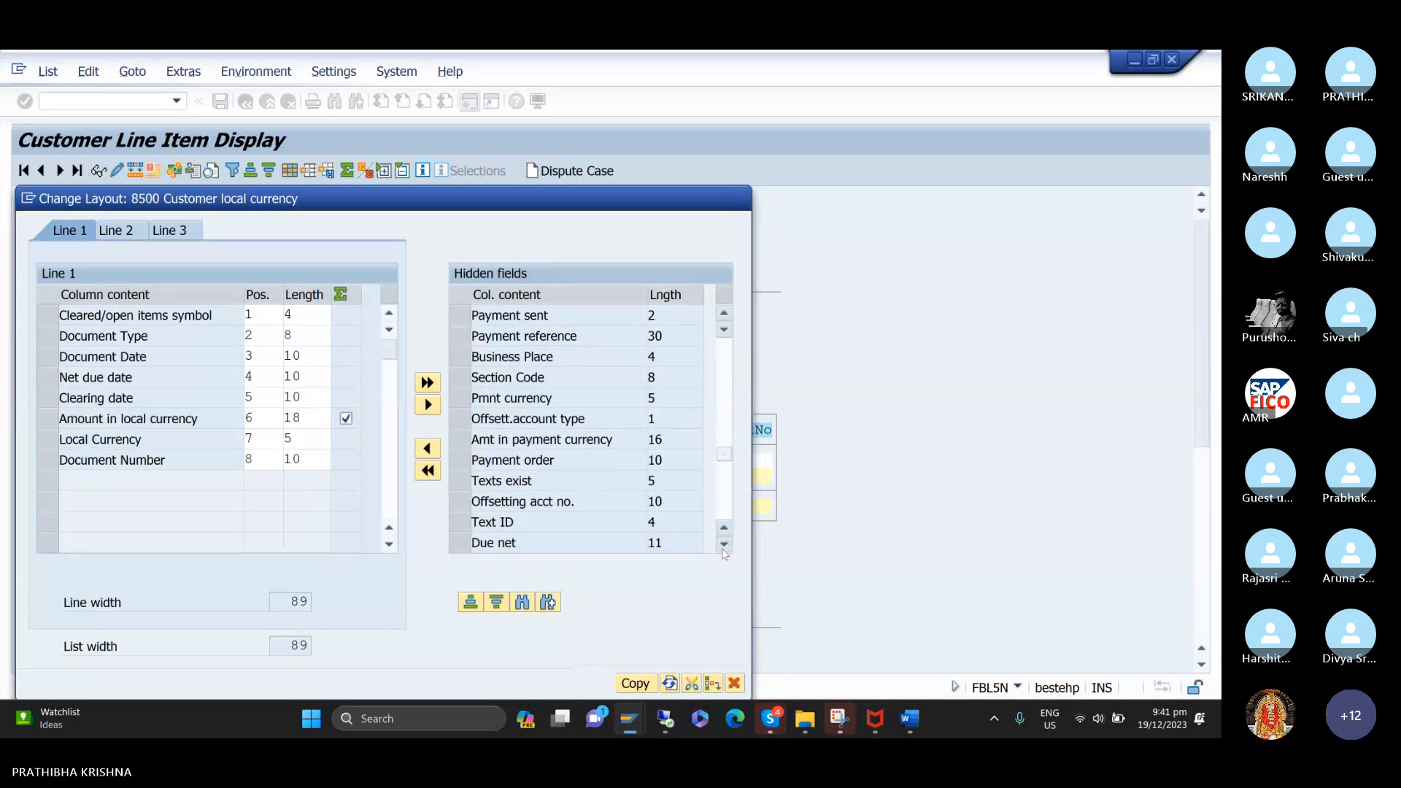
{"action": "left_click", "coordinate": [723, 547]}
{"action": "left_click", "coordinate": [723, 548]}
{"action": "left_click", "coordinate": [723, 548]}
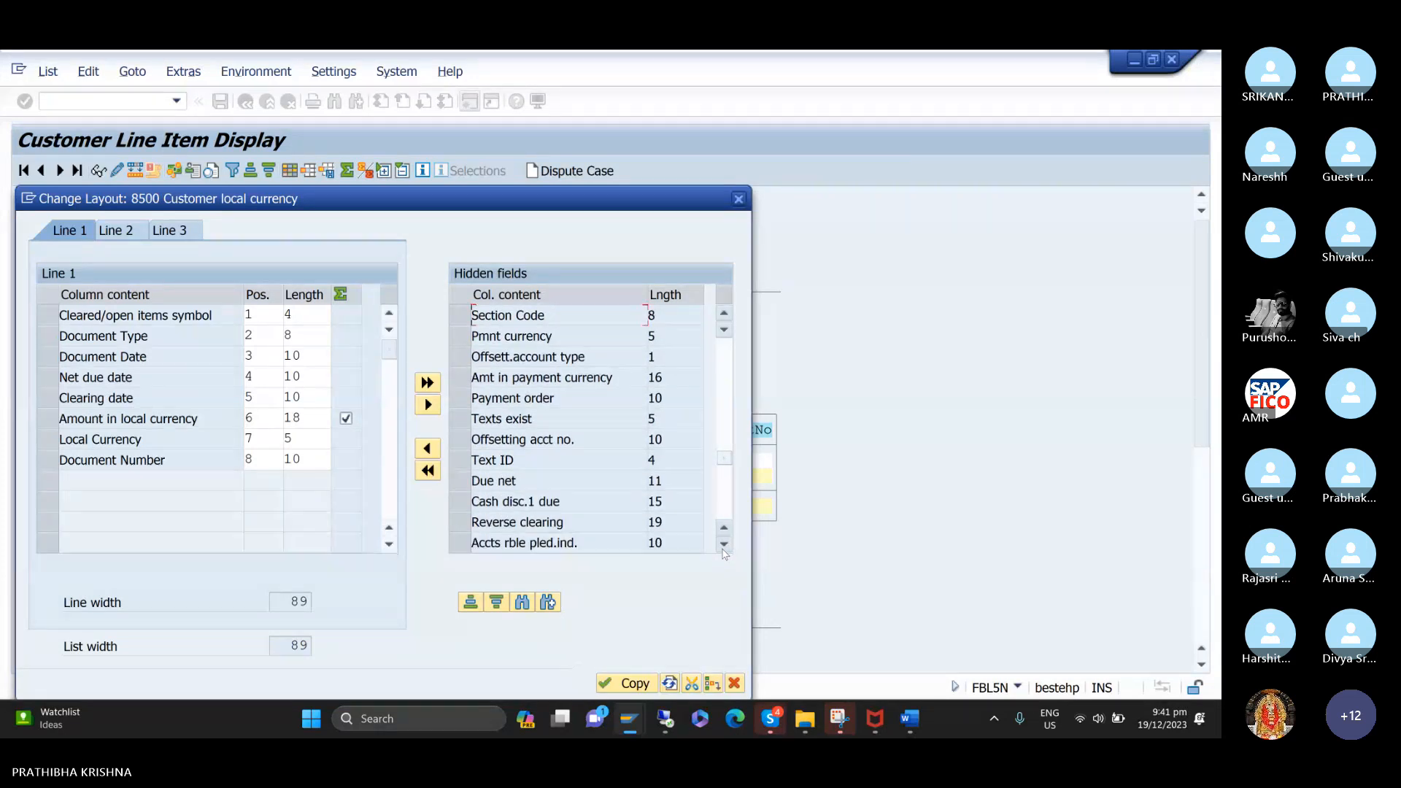
{"action": "left_click", "coordinate": [723, 547]}
{"action": "left_click", "coordinate": [724, 548]}
{"action": "left_click", "coordinate": [723, 547]}
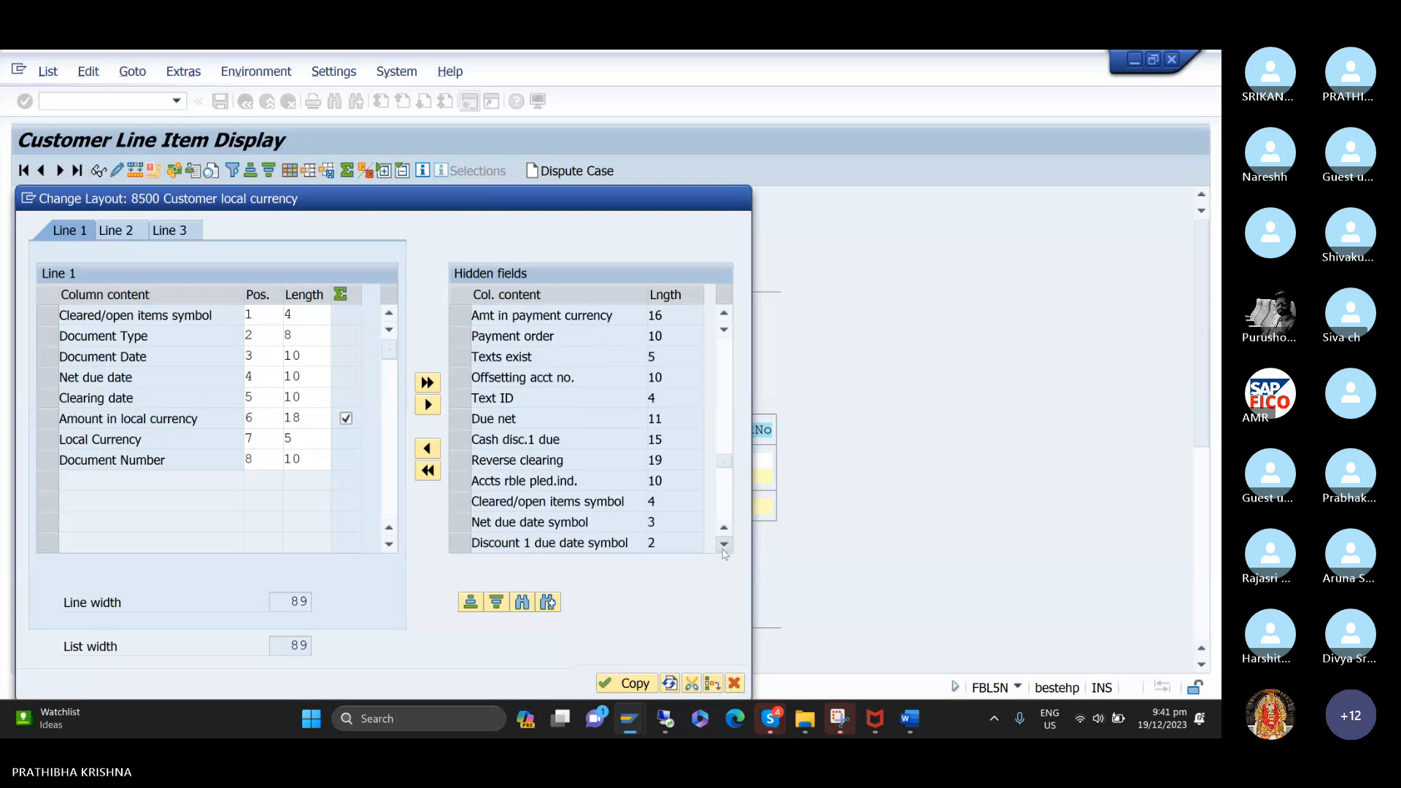
{"action": "left_click", "coordinate": [723, 547]}
{"action": "left_click", "coordinate": [723, 547]}
{"action": "left_click", "coordinate": [723, 547]}
{"action": "left_click", "coordinate": [723, 548]}
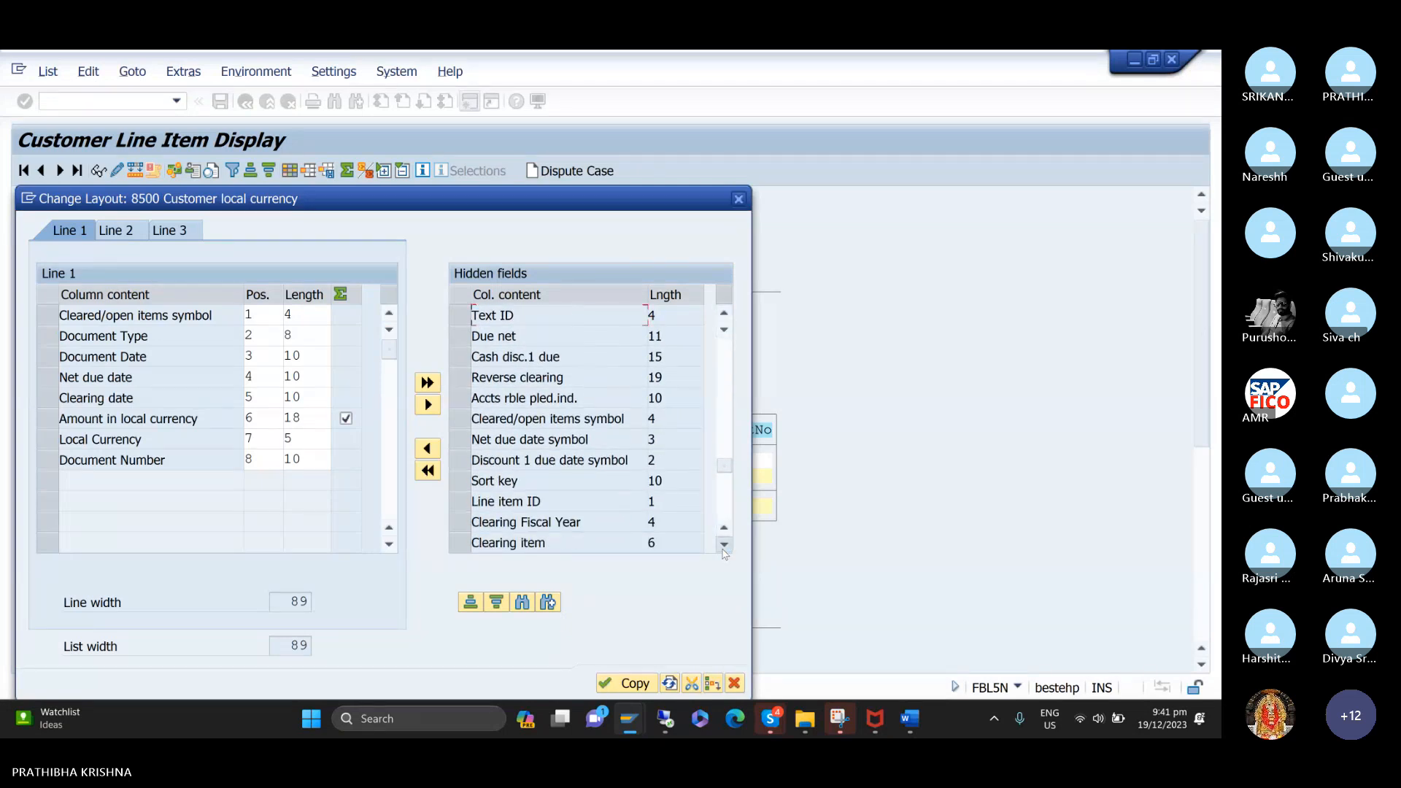
{"action": "left_click", "coordinate": [724, 547]}
{"action": "left_click", "coordinate": [723, 547]}
{"action": "left_click", "coordinate": [723, 547]}
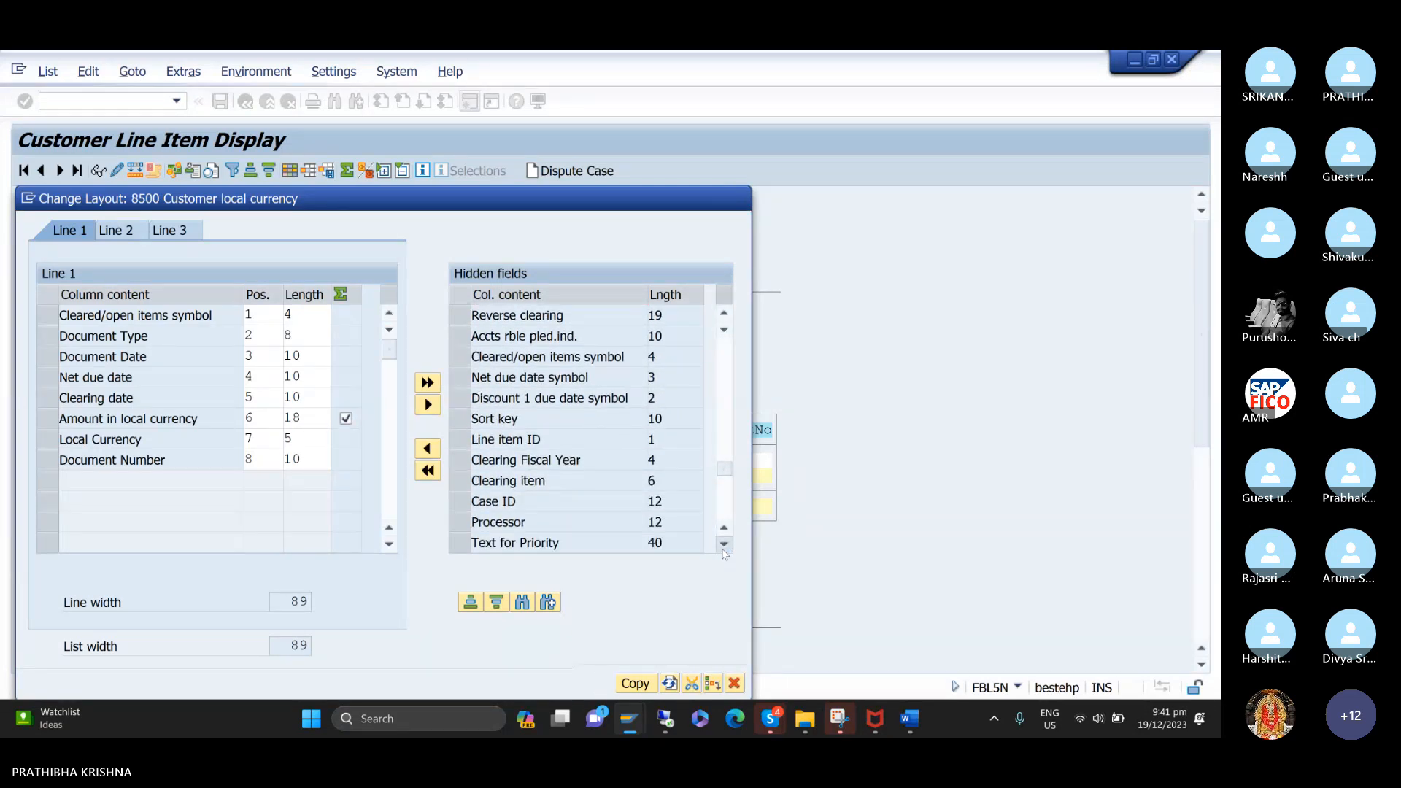
{"action": "left_click", "coordinate": [724, 547]}
{"action": "left_click", "coordinate": [723, 547]}
{"action": "left_click", "coordinate": [723, 547]}
{"action": "left_click", "coordinate": [724, 547]}
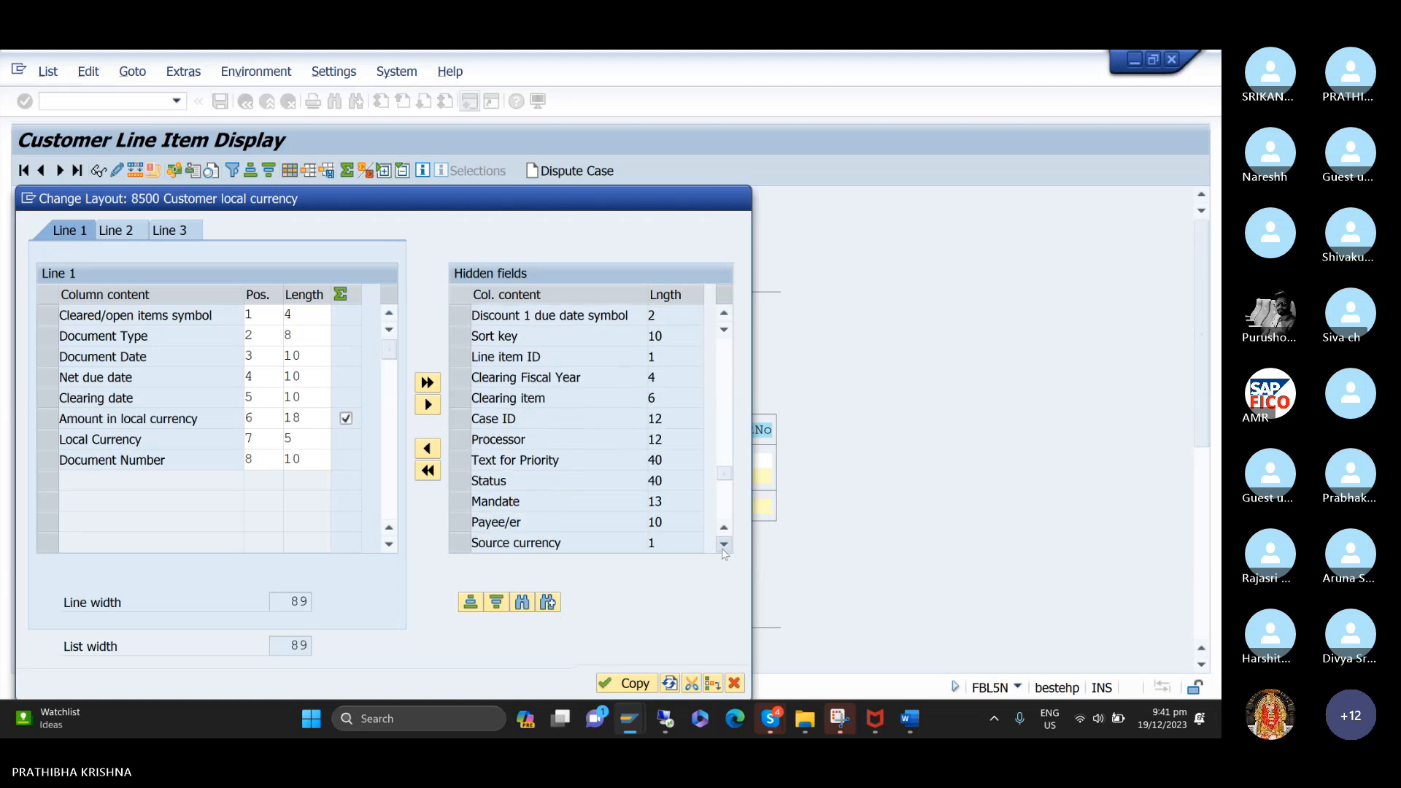
{"action": "left_click", "coordinate": [723, 547]}
{"action": "left_click", "coordinate": [723, 547]}
{"action": "left_click", "coordinate": [723, 547]}
{"action": "left_click", "coordinate": [723, 548]}
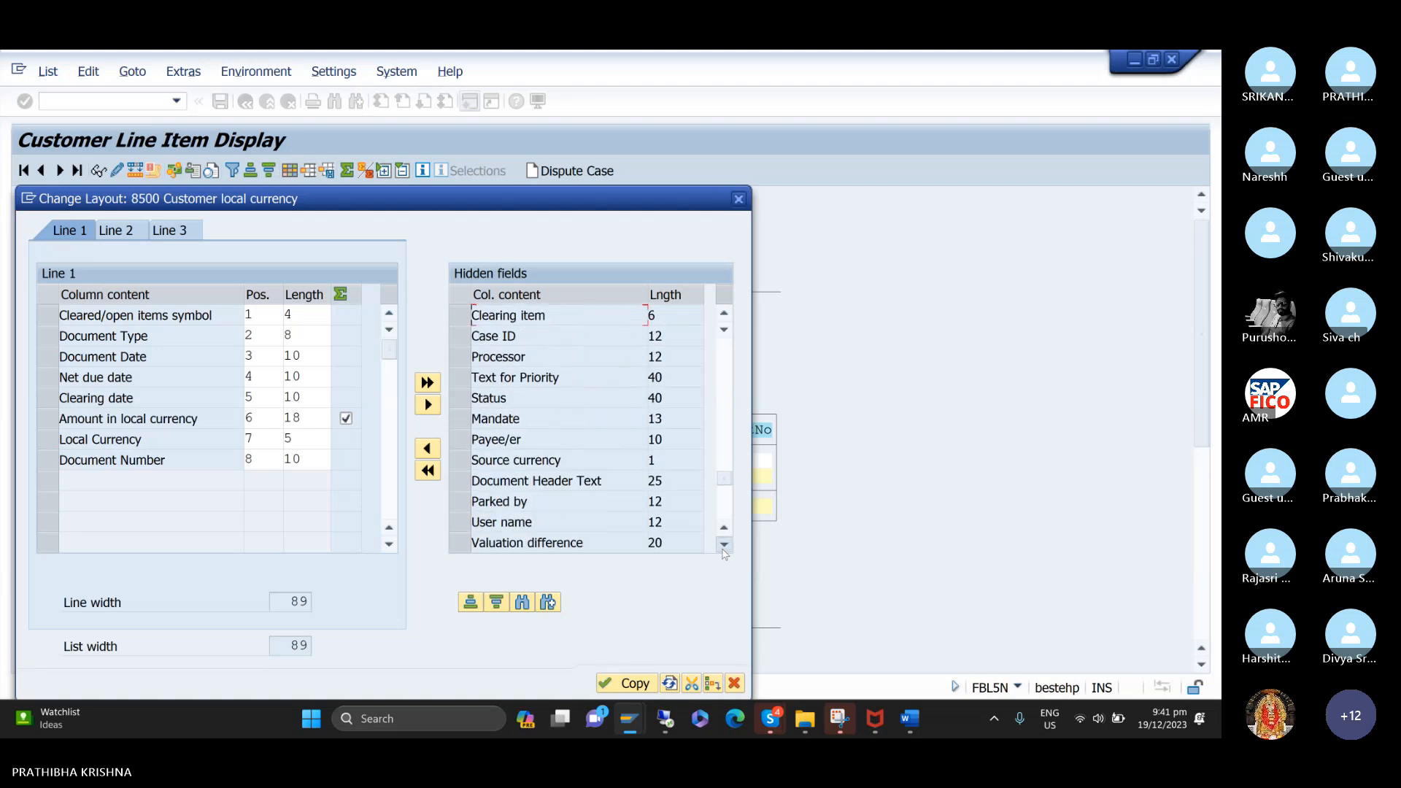
{"action": "left_click", "coordinate": [723, 548]}
{"action": "left_click", "coordinate": [723, 547]}
{"action": "left_click", "coordinate": [723, 548]}
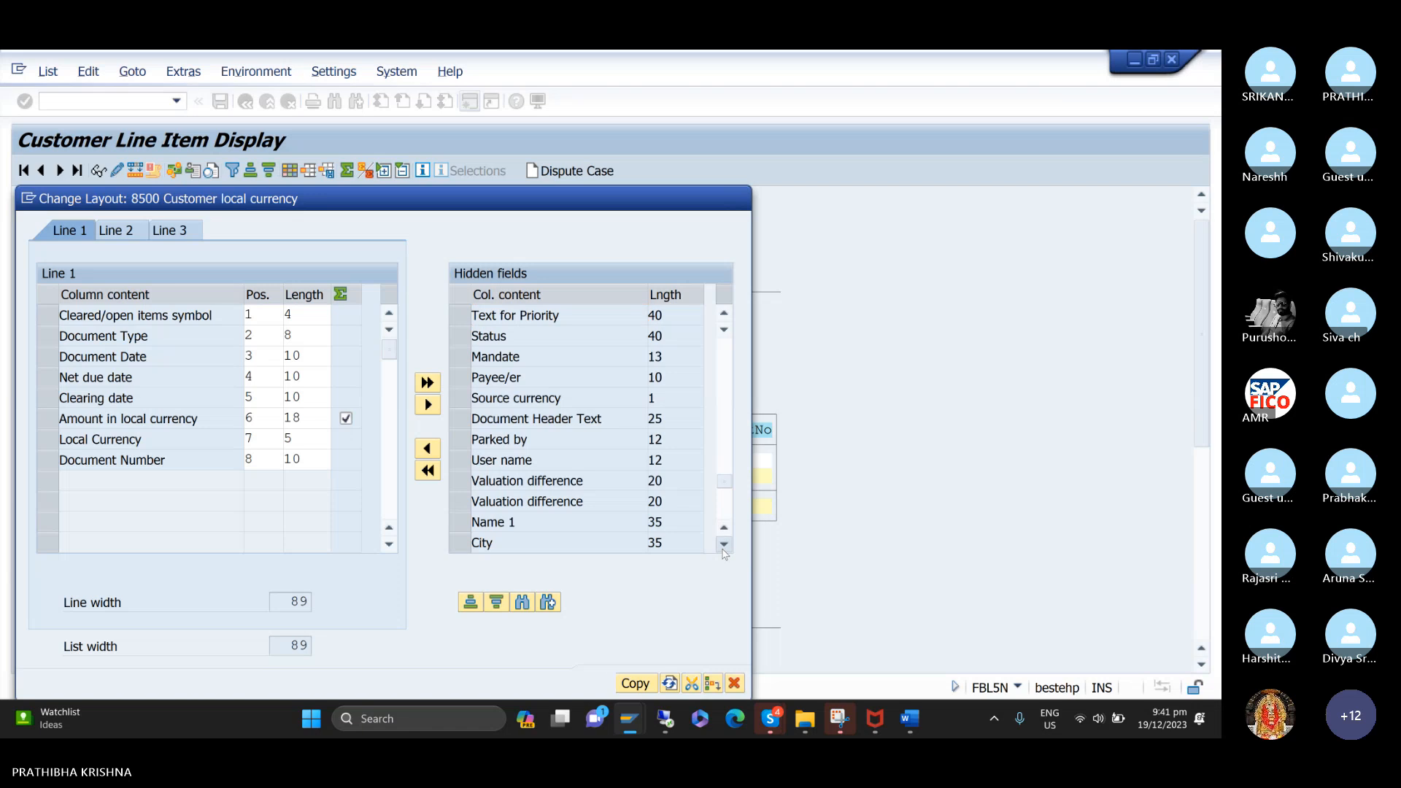
{"action": "left_click", "coordinate": [723, 548]}
{"action": "left_click", "coordinate": [723, 547]}
{"action": "left_click", "coordinate": [723, 547]}
{"action": "left_click", "coordinate": [723, 547]}
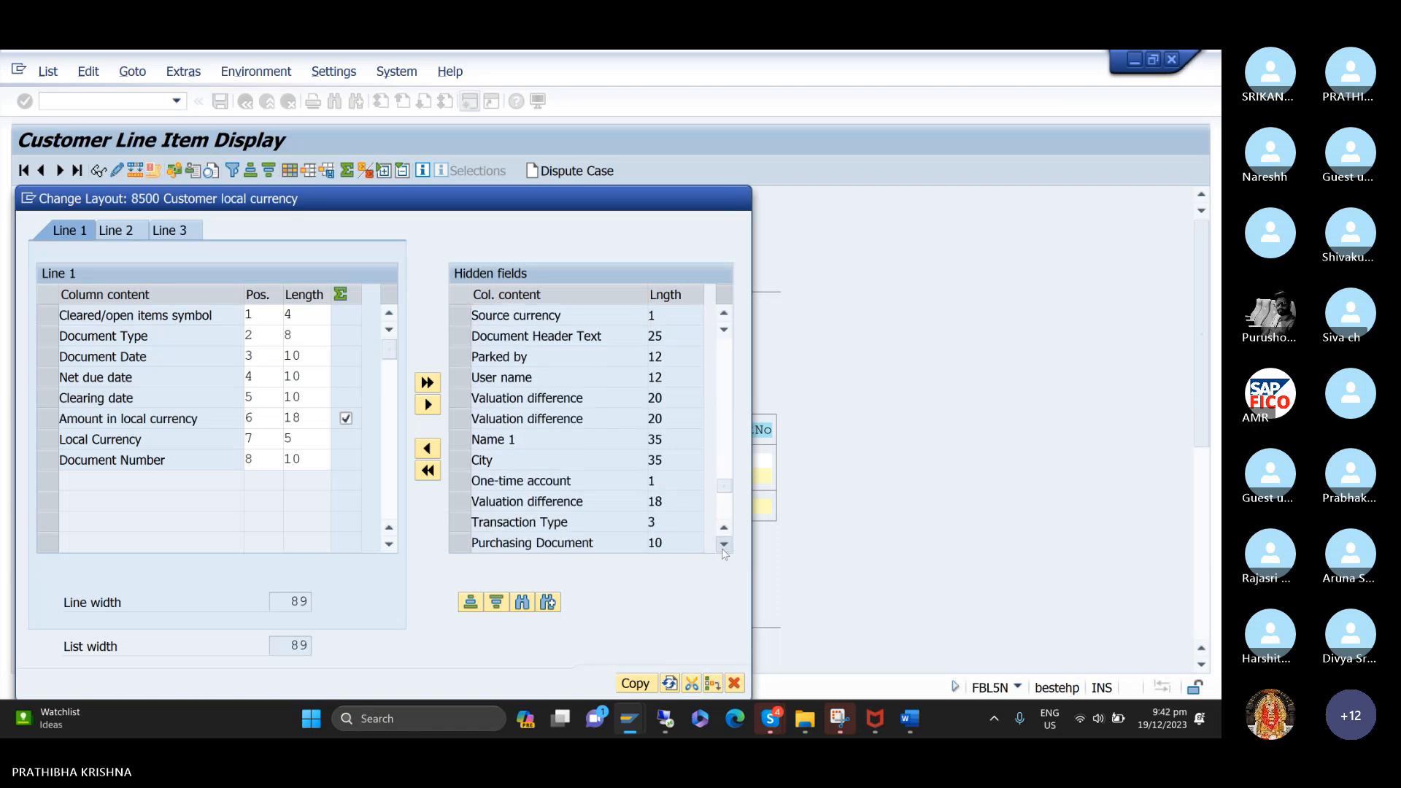
{"action": "left_click", "coordinate": [723, 547]}
{"action": "left_click", "coordinate": [723, 547]}
{"action": "left_click", "coordinate": [723, 547]}
{"action": "left_click", "coordinate": [724, 547]}
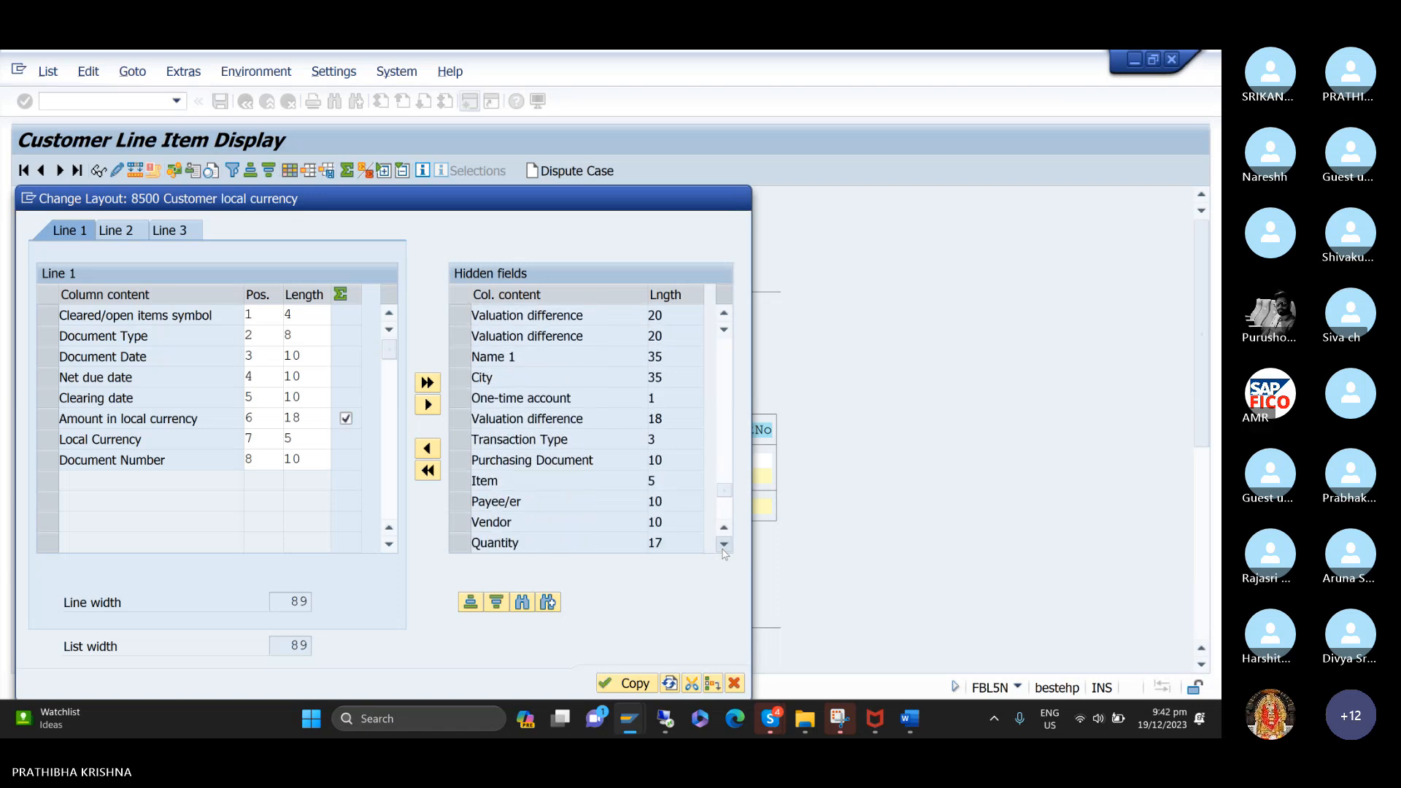
{"action": "left_click", "coordinate": [723, 548]}
{"action": "left_click", "coordinate": [723, 547]}
{"action": "left_click", "coordinate": [723, 547]}
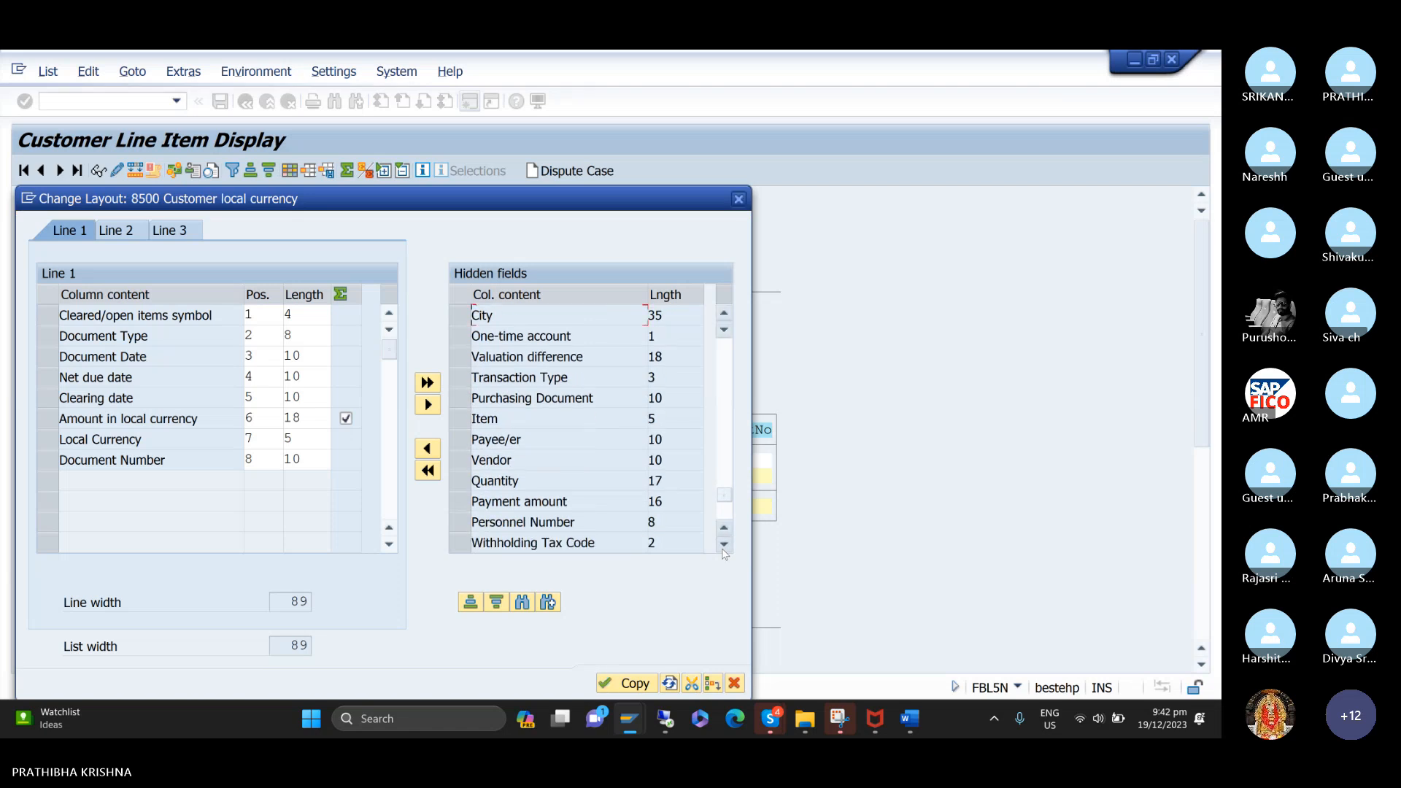
{"action": "left_click", "coordinate": [723, 547]}
{"action": "left_click", "coordinate": [723, 547]}
{"action": "left_click", "coordinate": [724, 548]}
{"action": "left_click", "coordinate": [723, 547]}
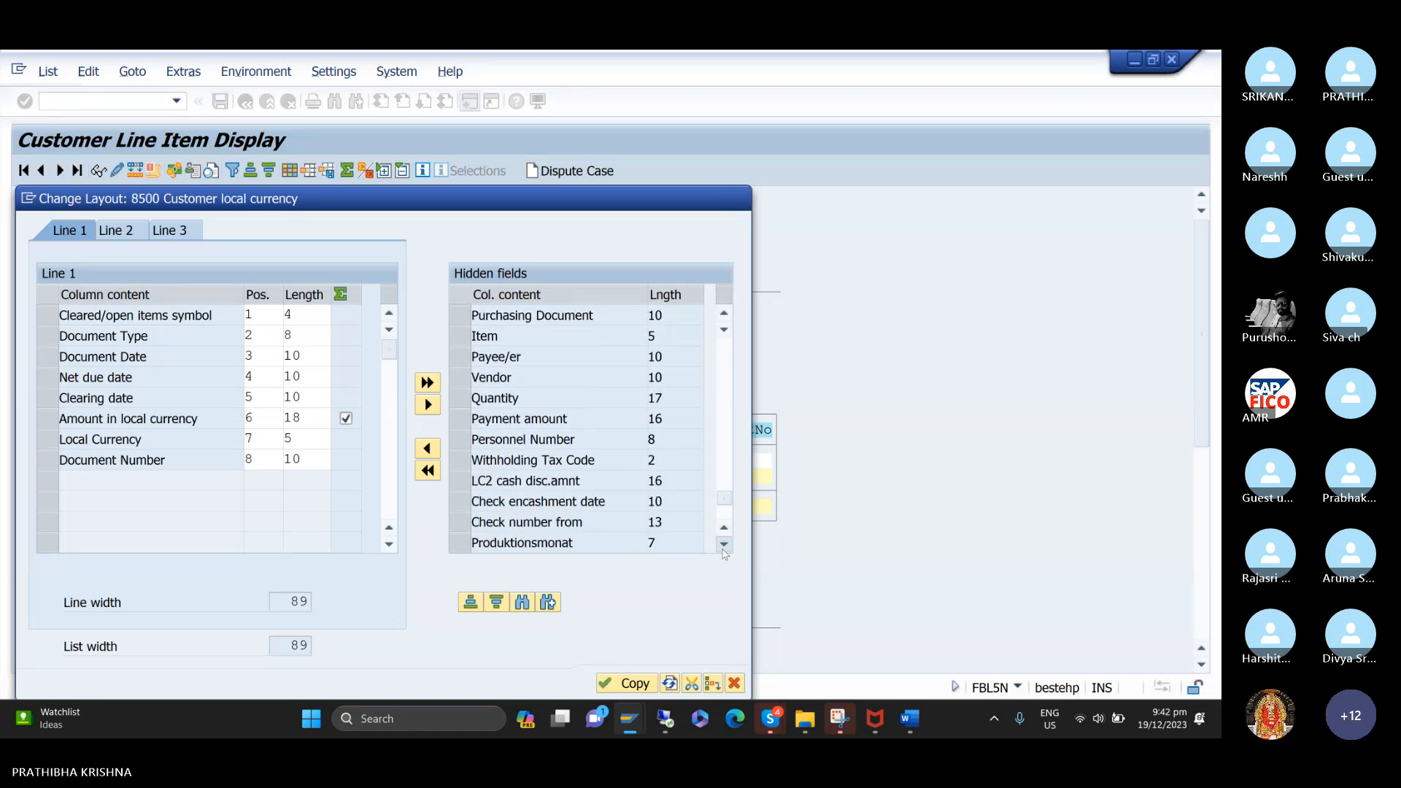
{"action": "left_click", "coordinate": [723, 547]}
{"action": "left_click", "coordinate": [723, 547]}
{"action": "left_click", "coordinate": [724, 548]}
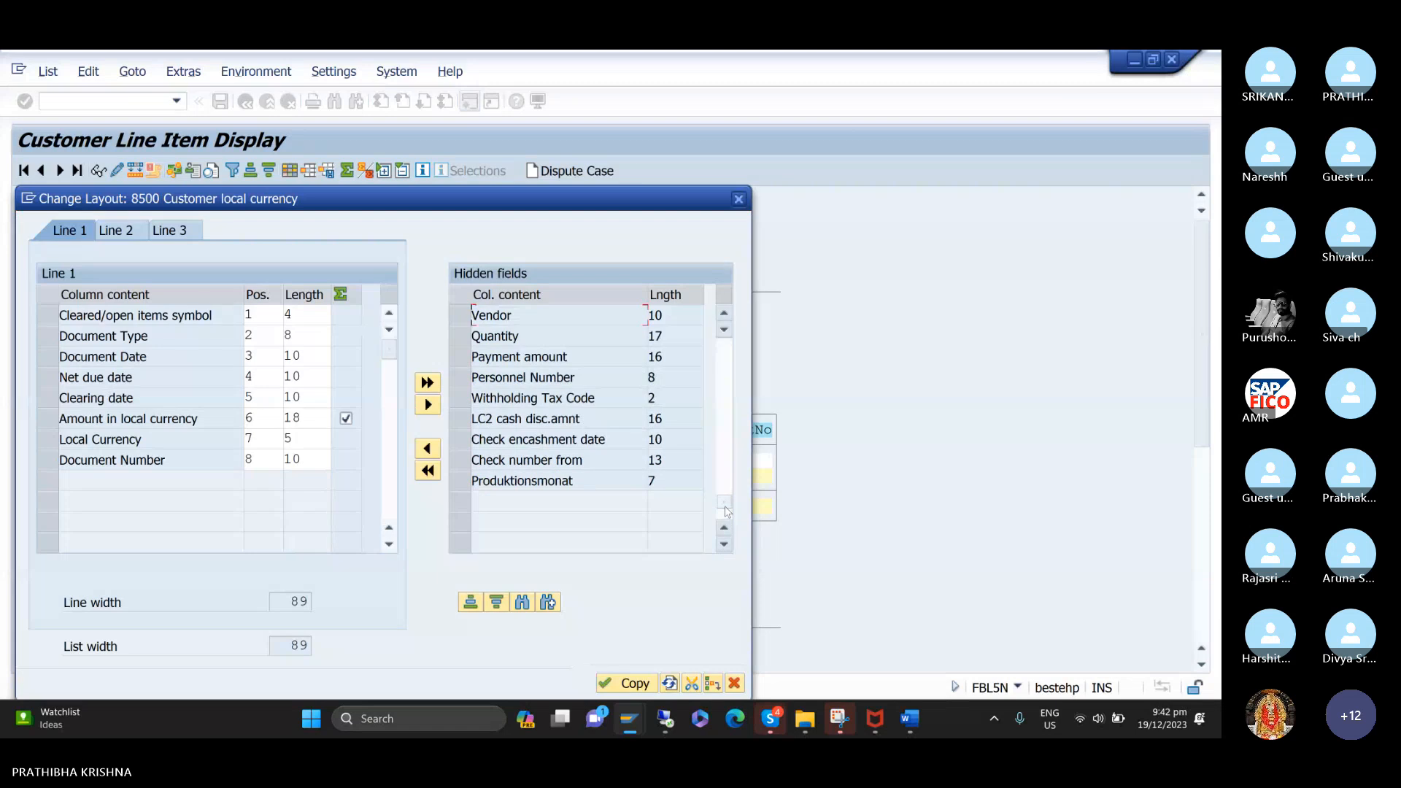
Add the Business Area field together with the selected Discount Percent 2 field to the line item layout and apply it.
{"action": "left_click_drag", "start_coordinate": [726, 504], "coordinate": [723, 309]}
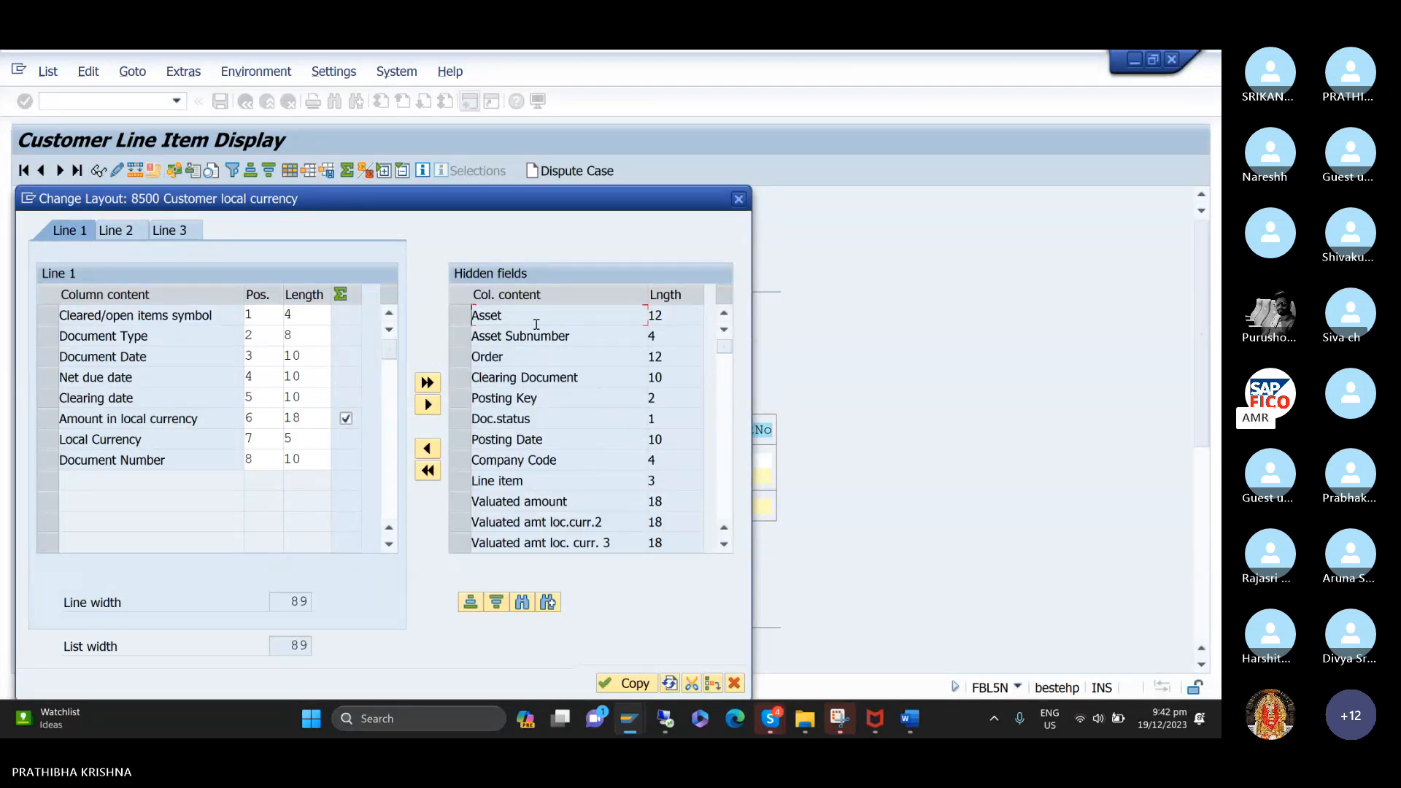
{"action": "left_click", "coordinate": [725, 543]}
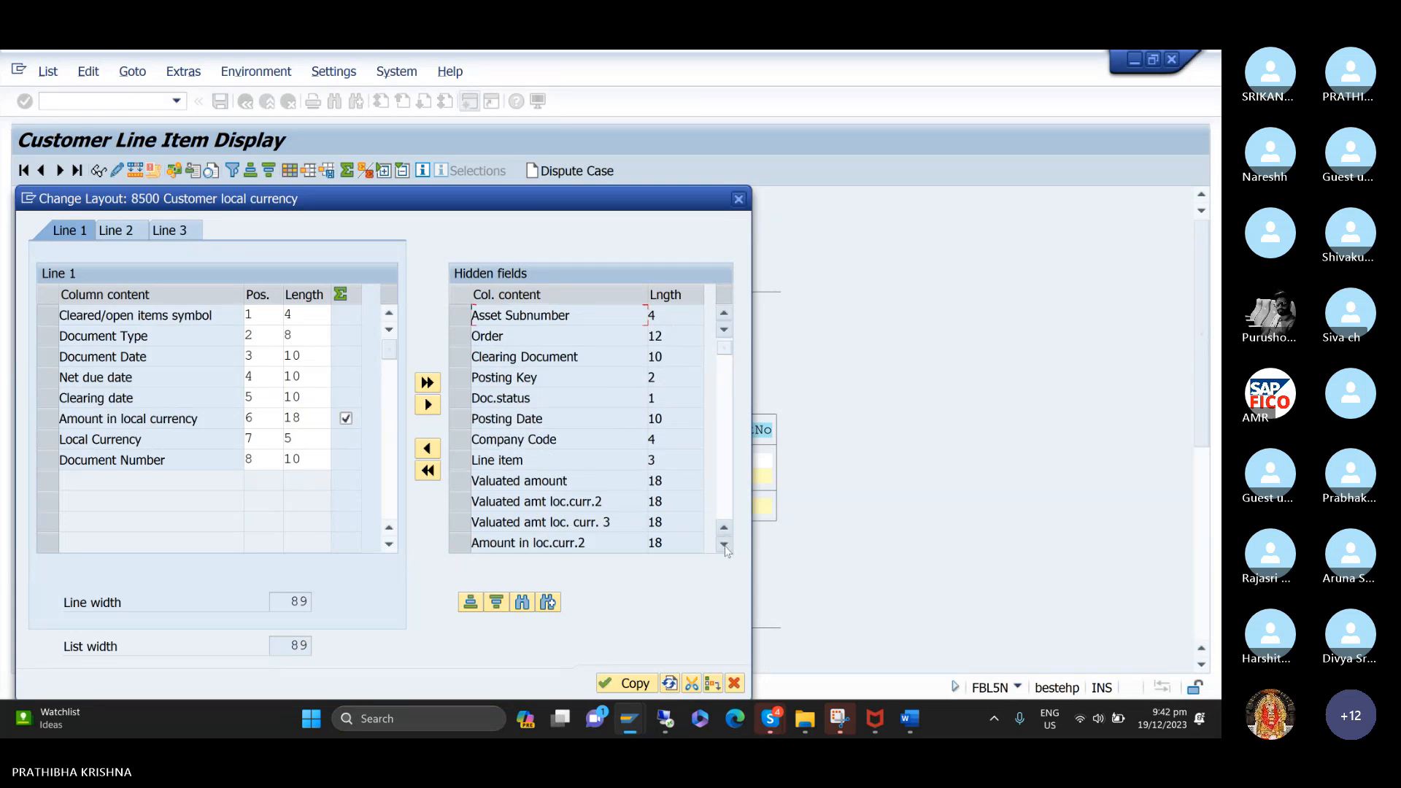
{"action": "left_click", "coordinate": [724, 544]}
{"action": "left_click", "coordinate": [725, 545]}
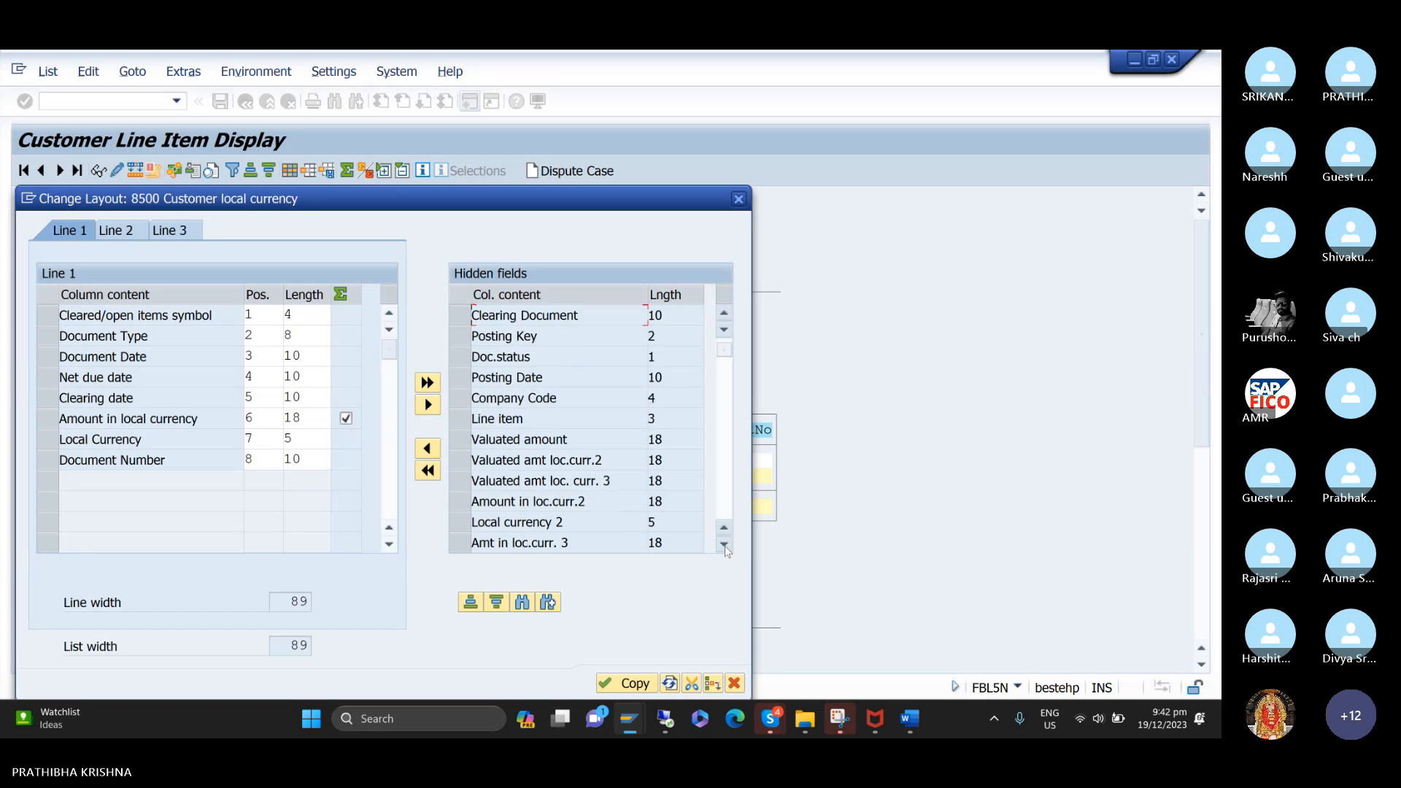
{"action": "left_click", "coordinate": [725, 544]}
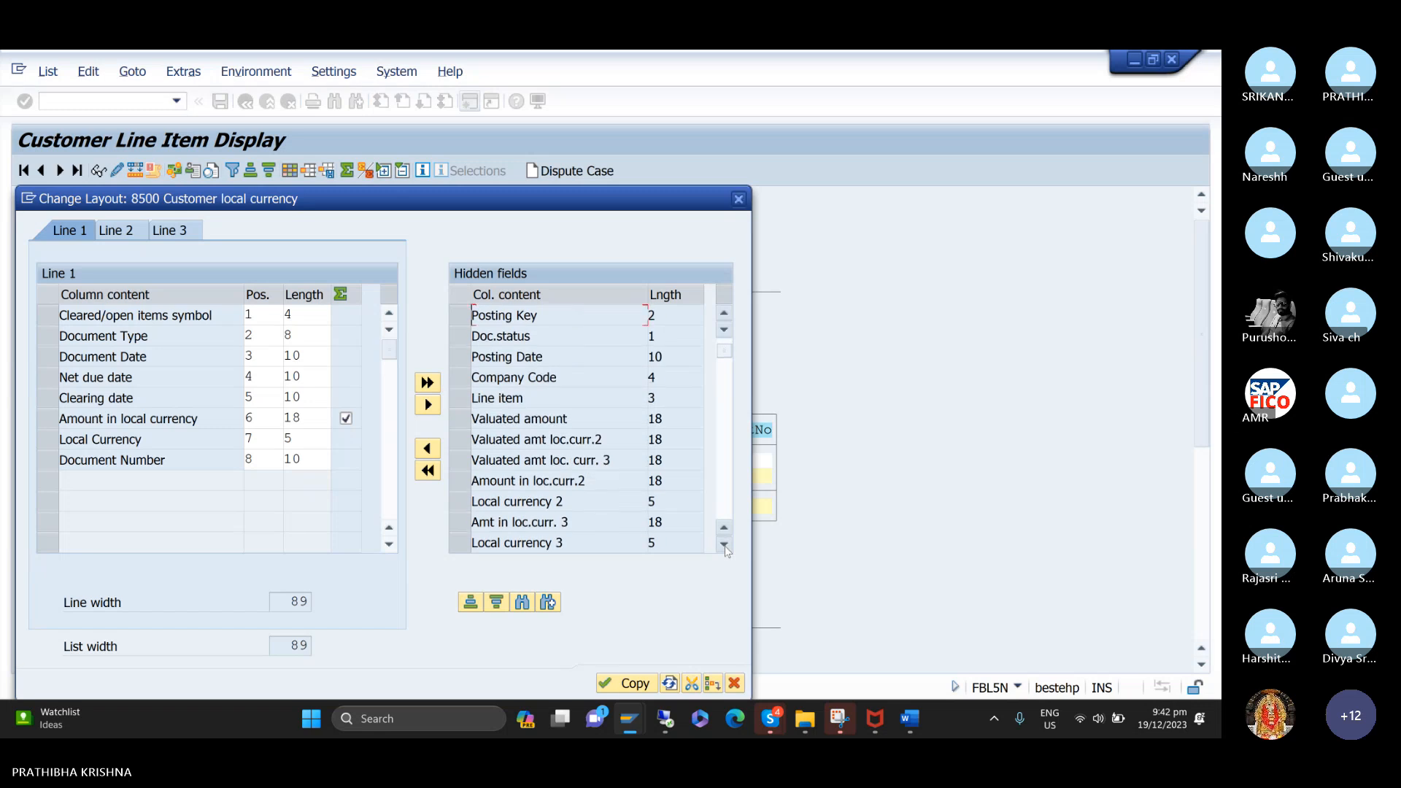
{"action": "left_click", "coordinate": [725, 544]}
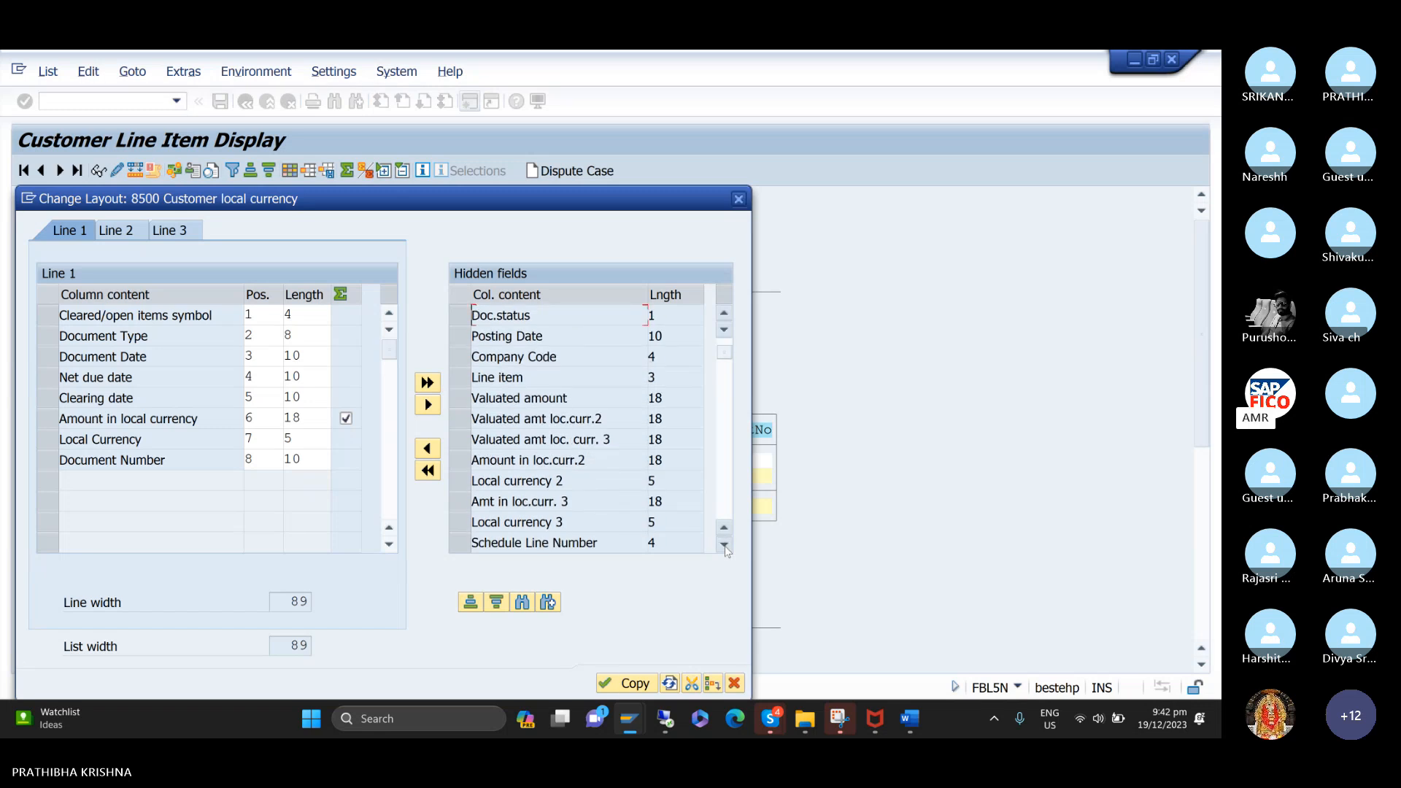
{"action": "left_click", "coordinate": [725, 545]}
{"action": "left_click", "coordinate": [725, 544]}
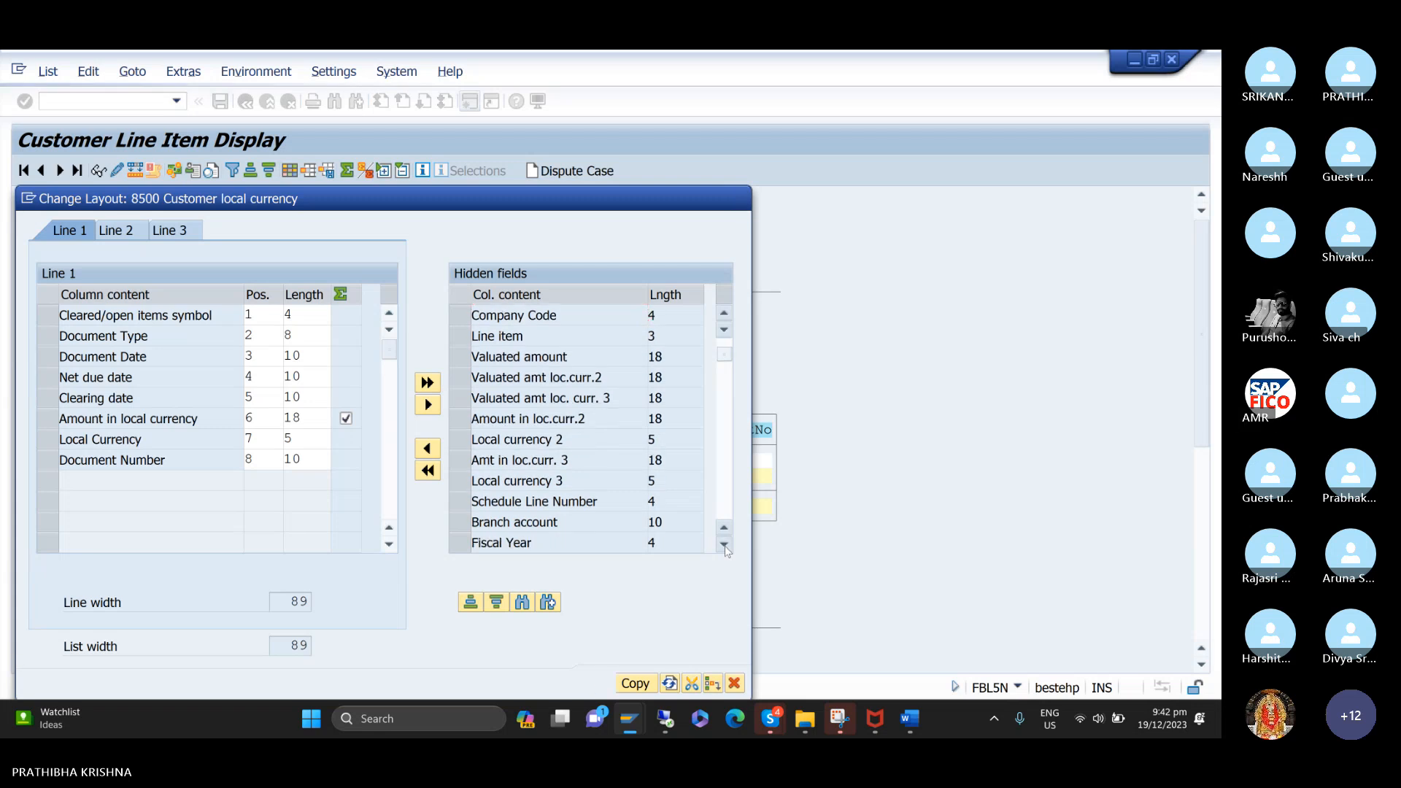
{"action": "left_click", "coordinate": [725, 545]}
{"action": "left_click", "coordinate": [471, 542]}
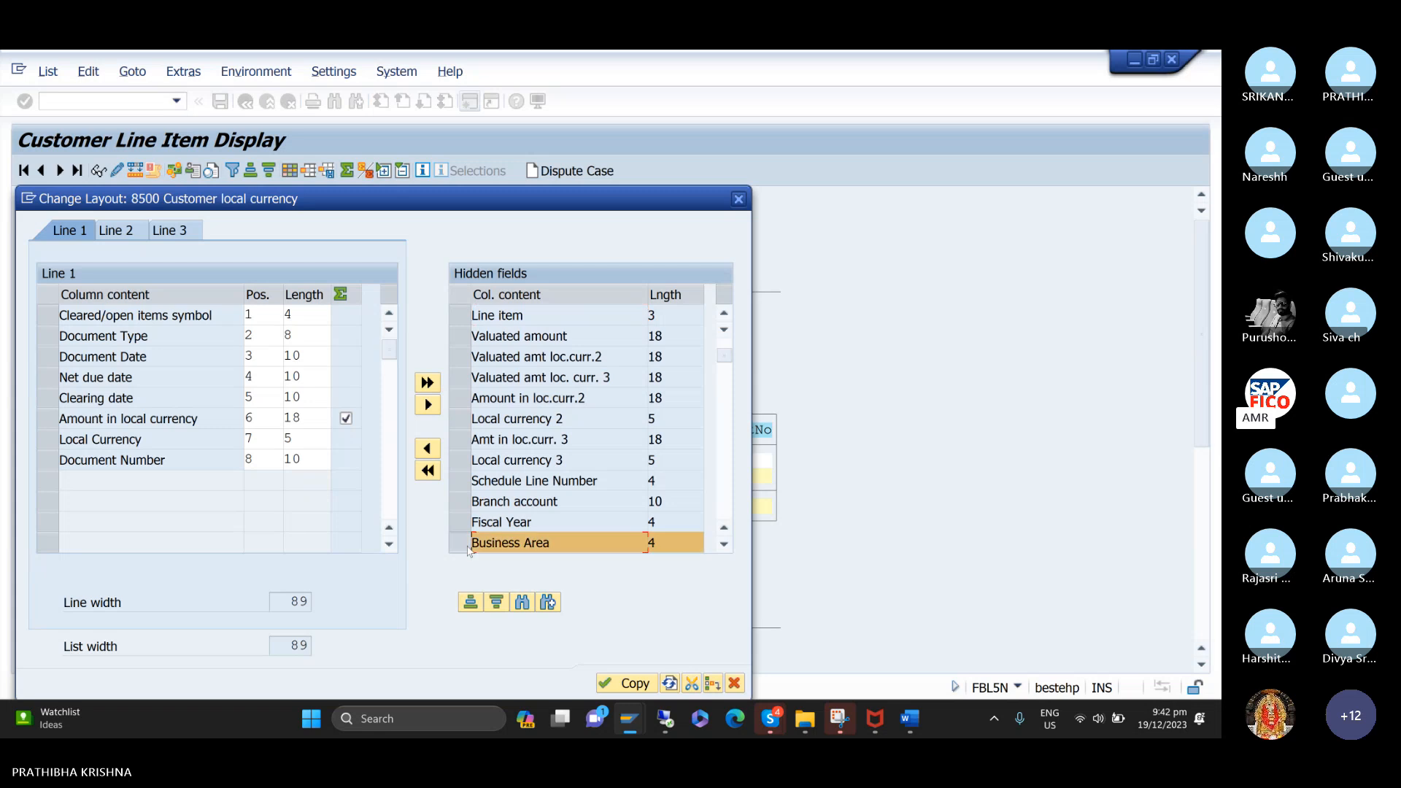
{"action": "left_click", "coordinate": [427, 448]}
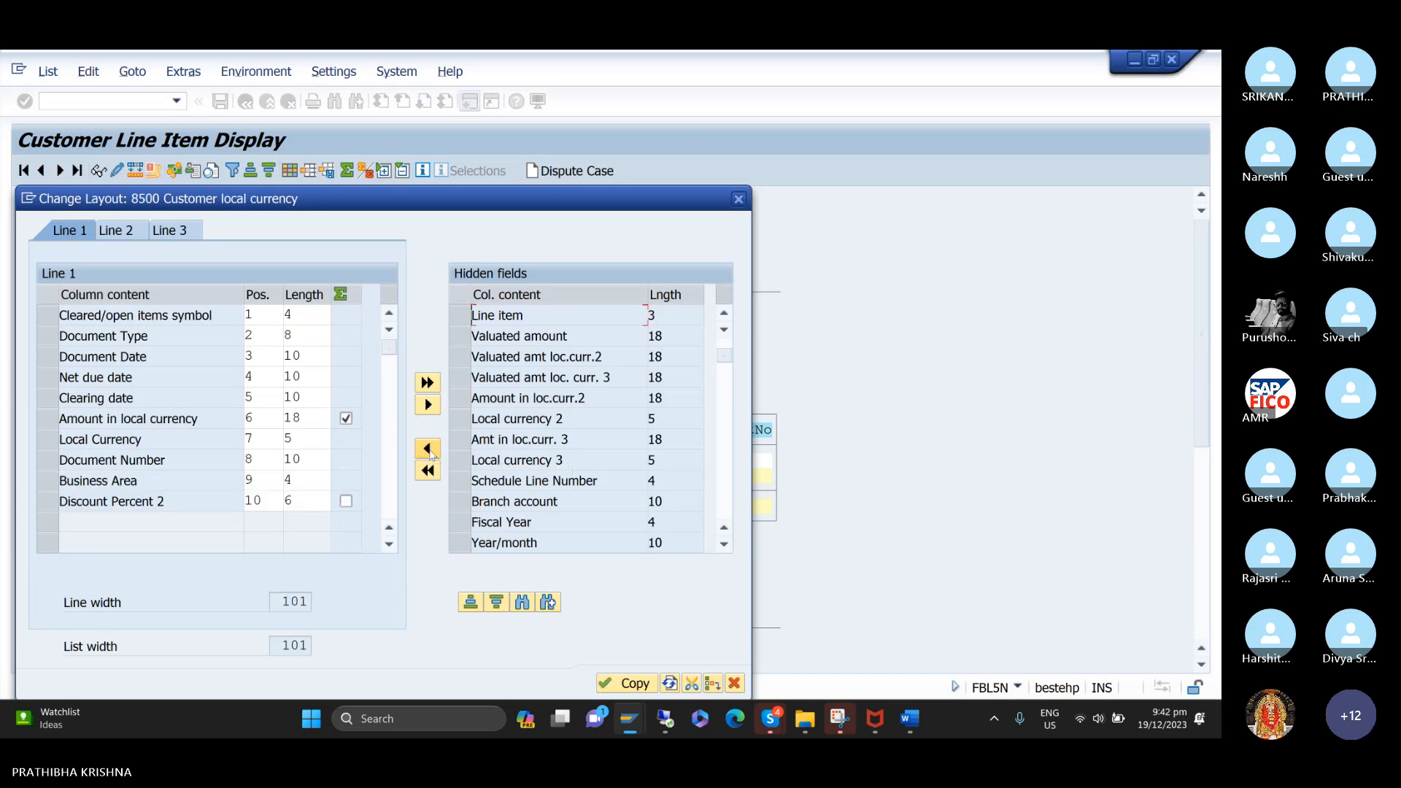
{"action": "mouse_move", "coordinate": [656, 698]}
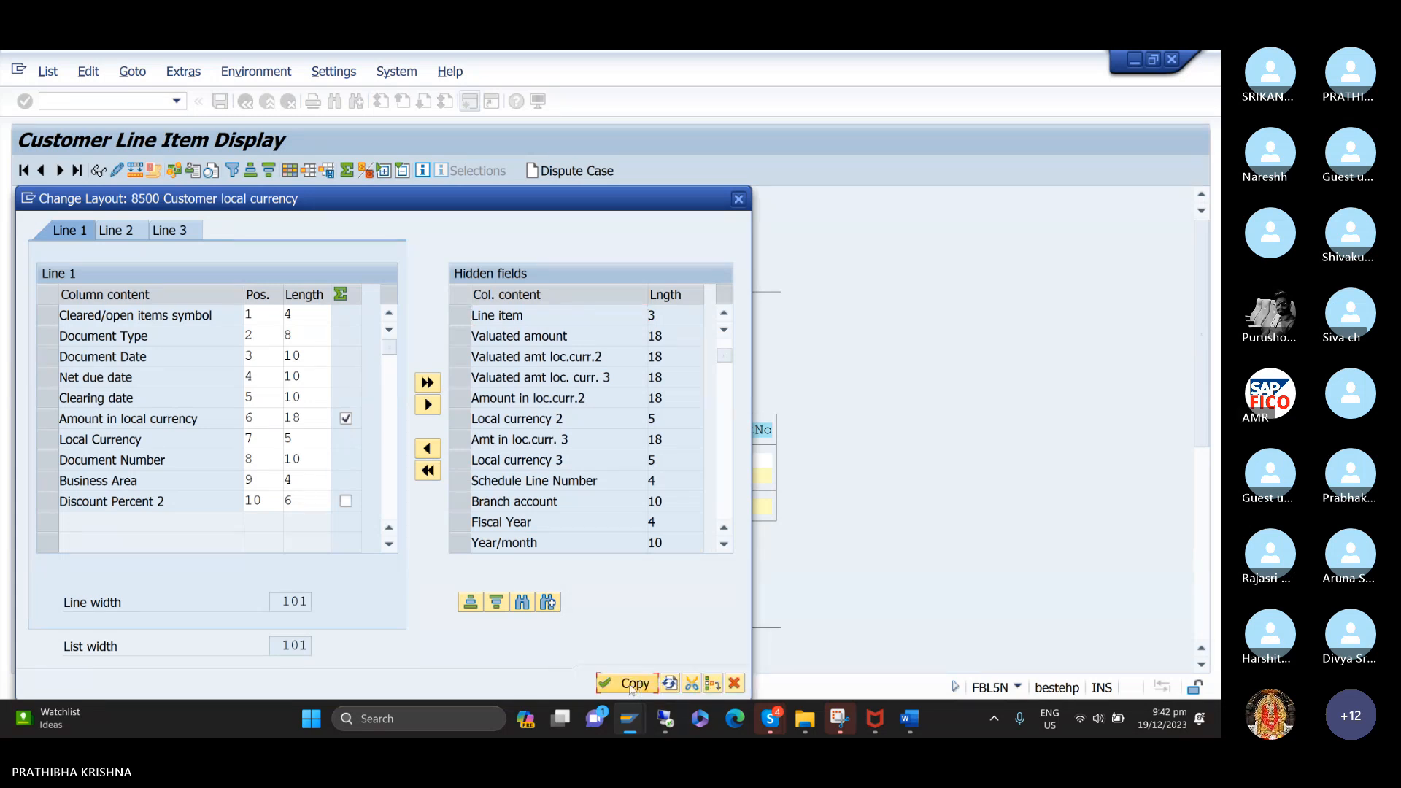
{"action": "left_click", "coordinate": [631, 684]}
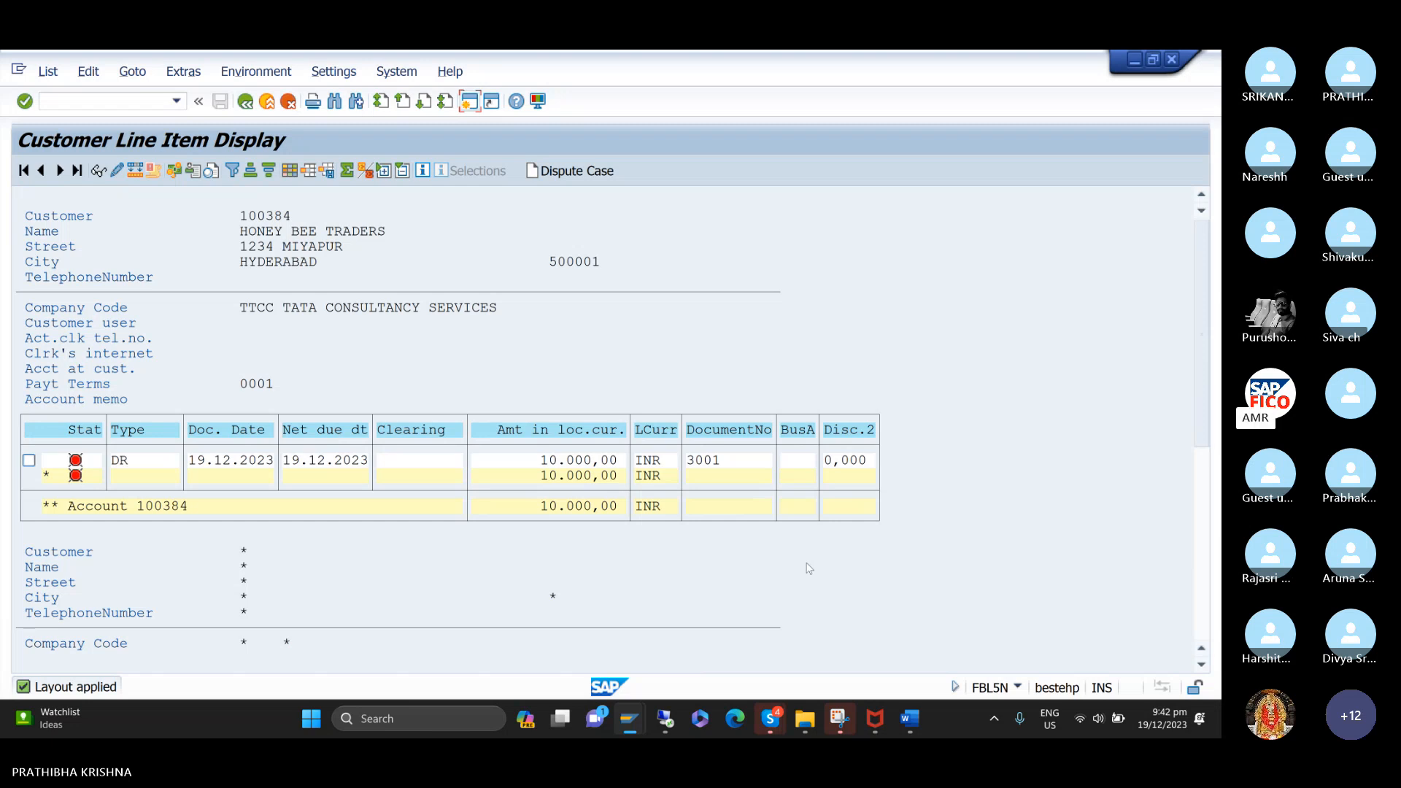
{"action": "left_click", "coordinate": [802, 461]}
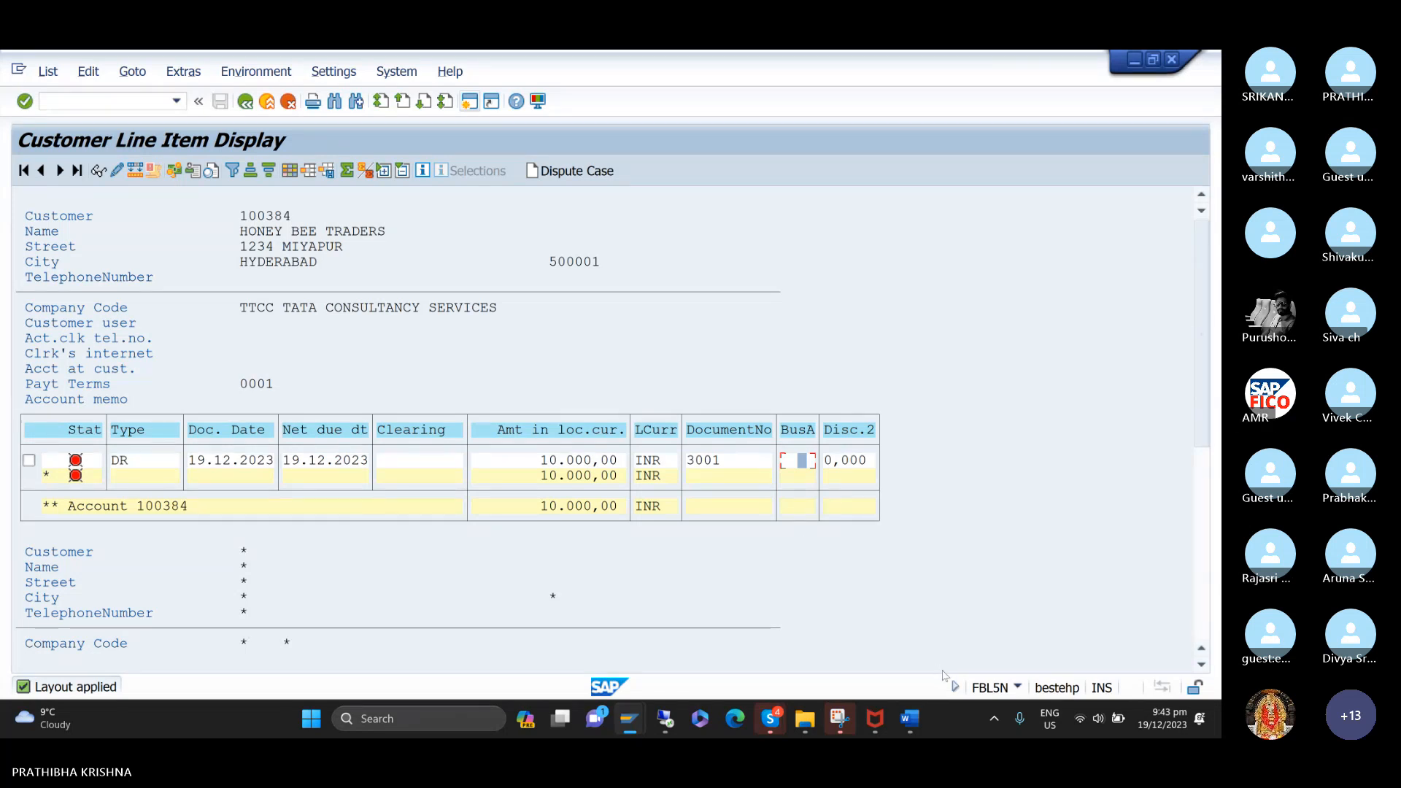
Switch to the Word notes and tab-align the F-28 codes of standard, partial and residual clearing under Customer Invoice Clearing.
{"action": "mouse_move", "coordinate": [915, 727]}
{"action": "left_click", "coordinate": [910, 652]}
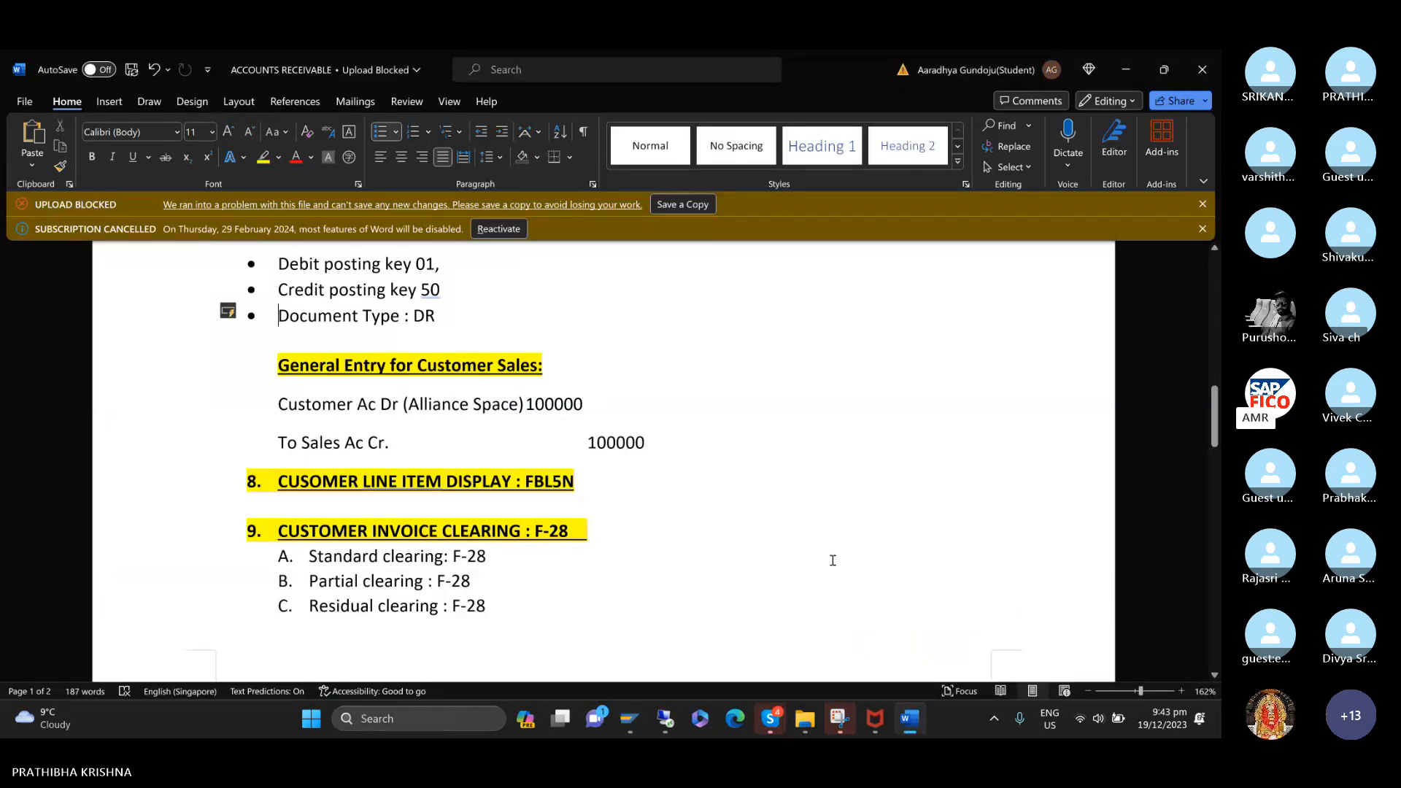
{"action": "scroll", "coordinate": [832, 560], "scroll_direction": "down", "scroll_amount": 3}
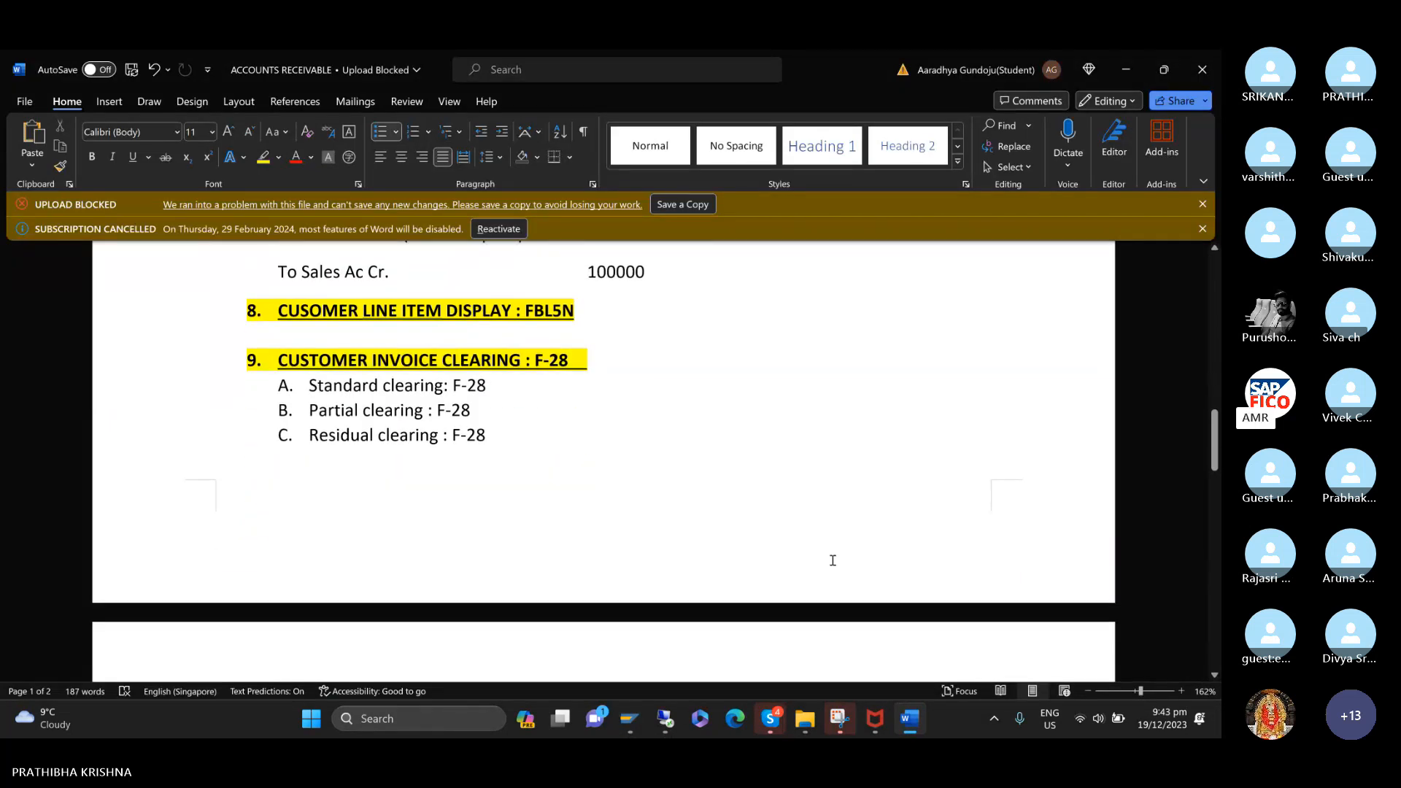
{"action": "left_click", "coordinate": [241, 361]}
{"action": "left_click", "coordinate": [538, 481], "text": "shift"}
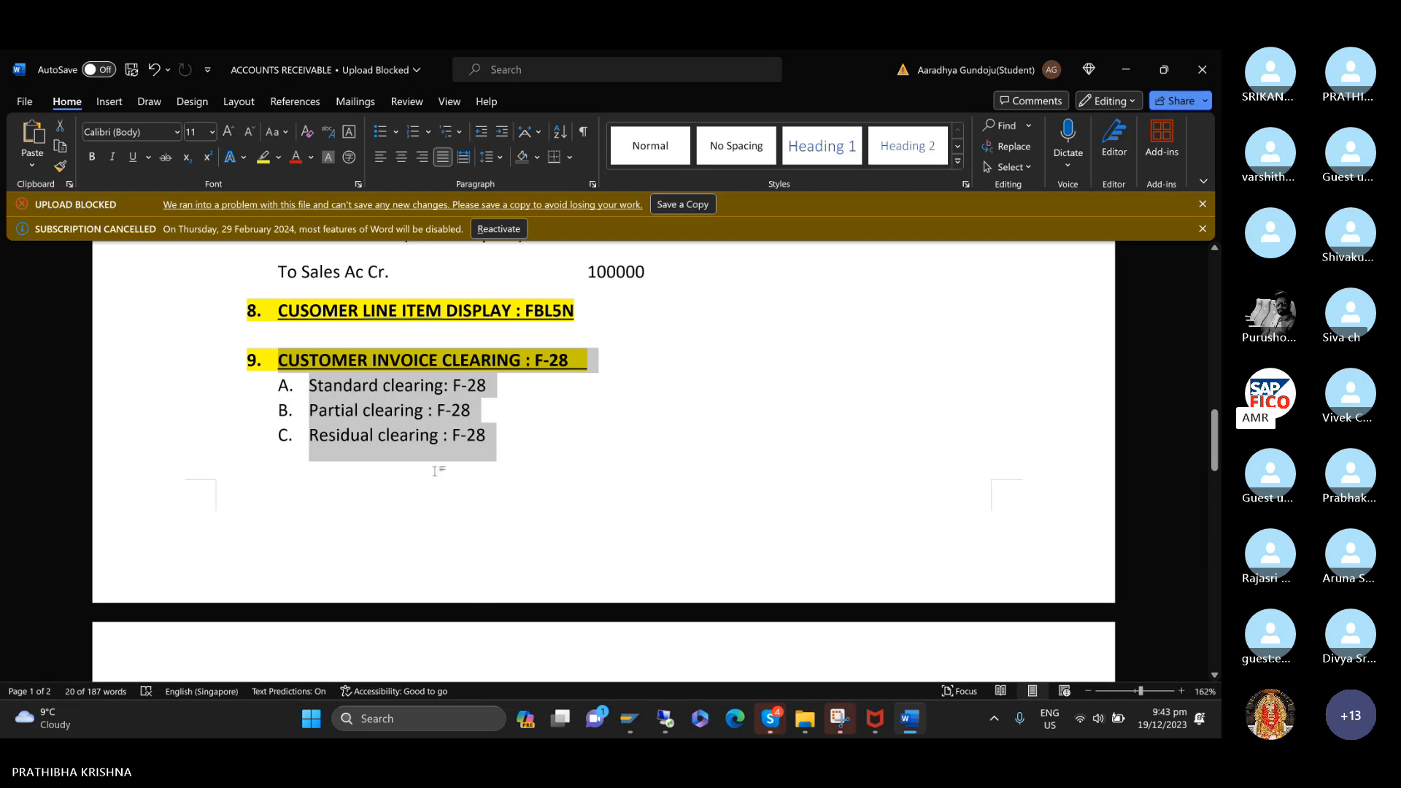
{"action": "left_click", "coordinate": [427, 416]}
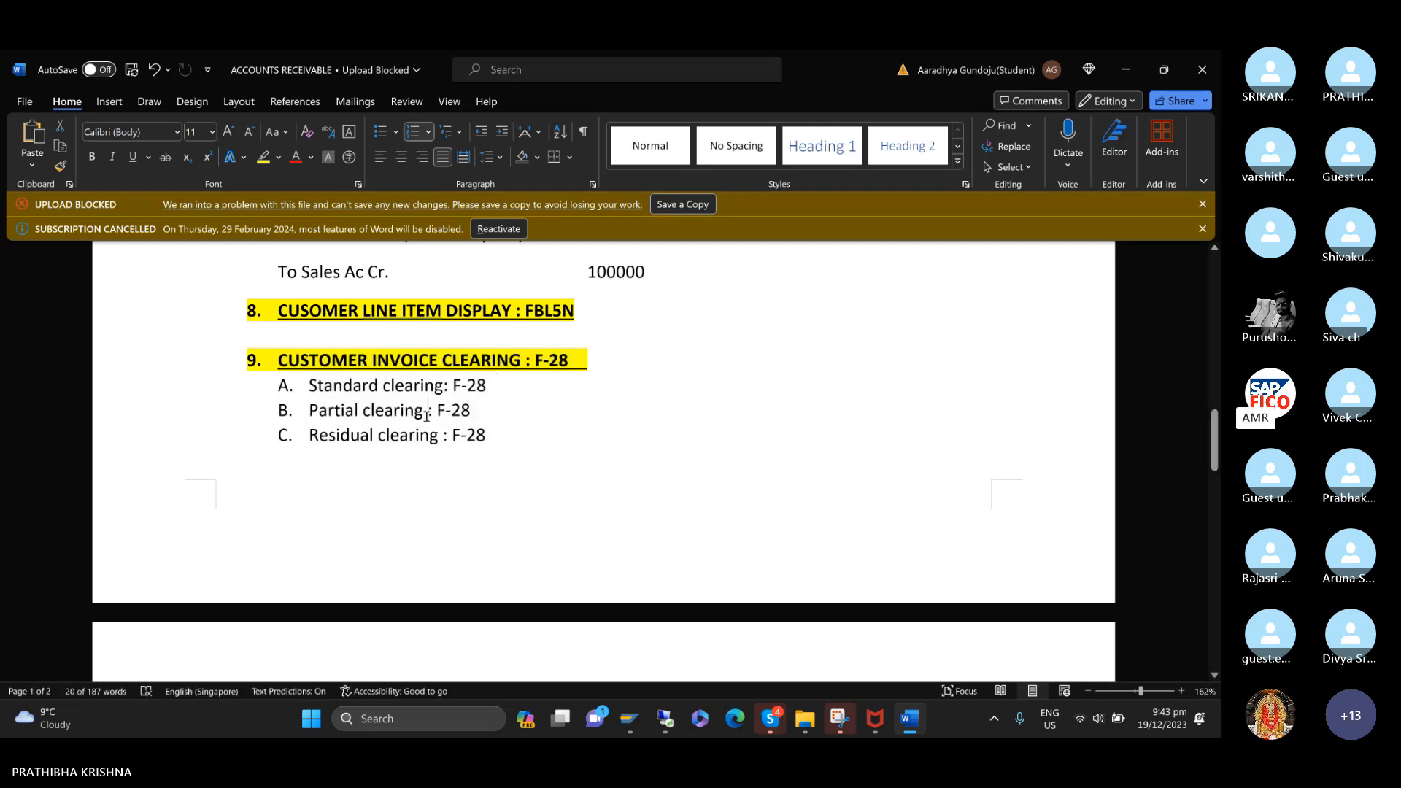
{"action": "key", "text": "Tab"}
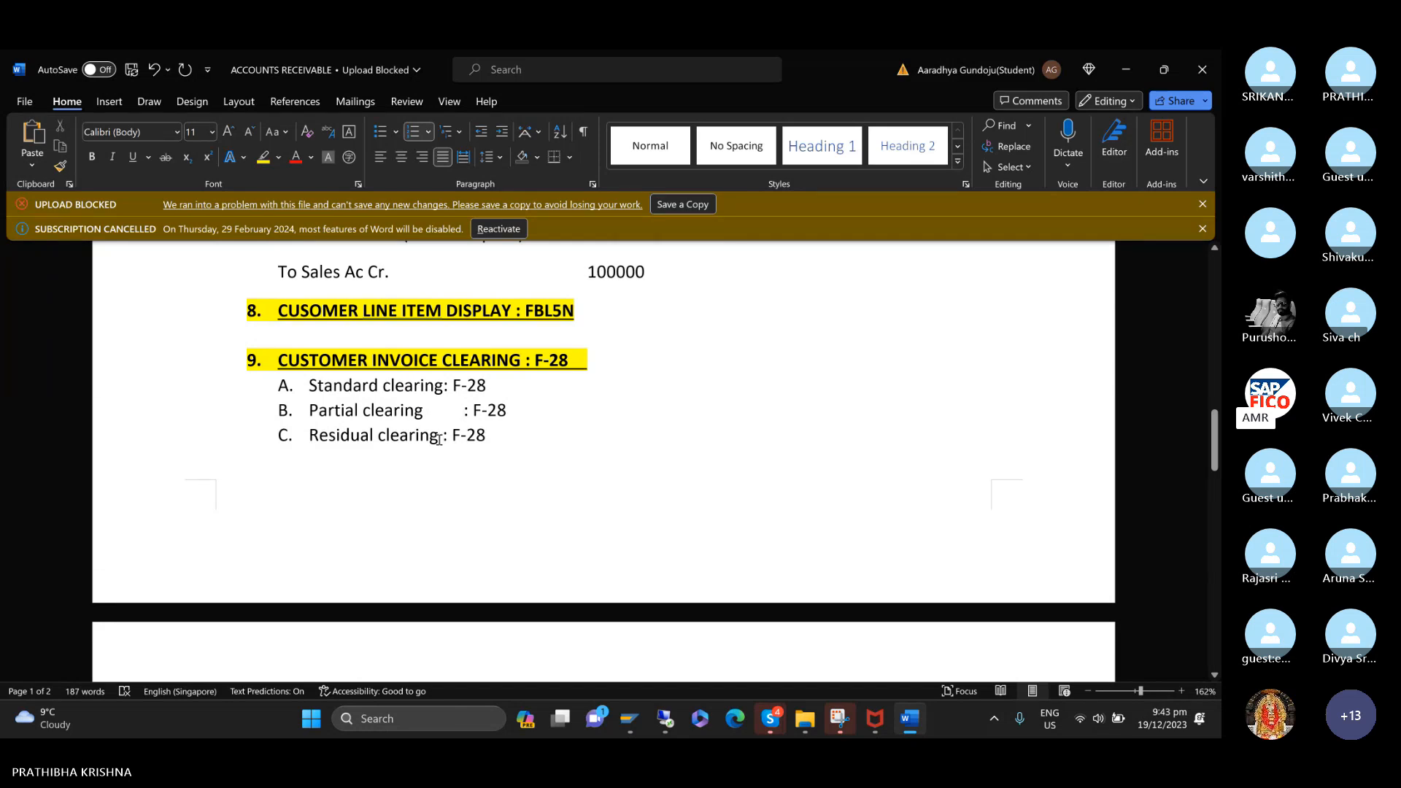
{"action": "left_click", "coordinate": [438, 436]}
{"action": "key", "text": "Tab"}
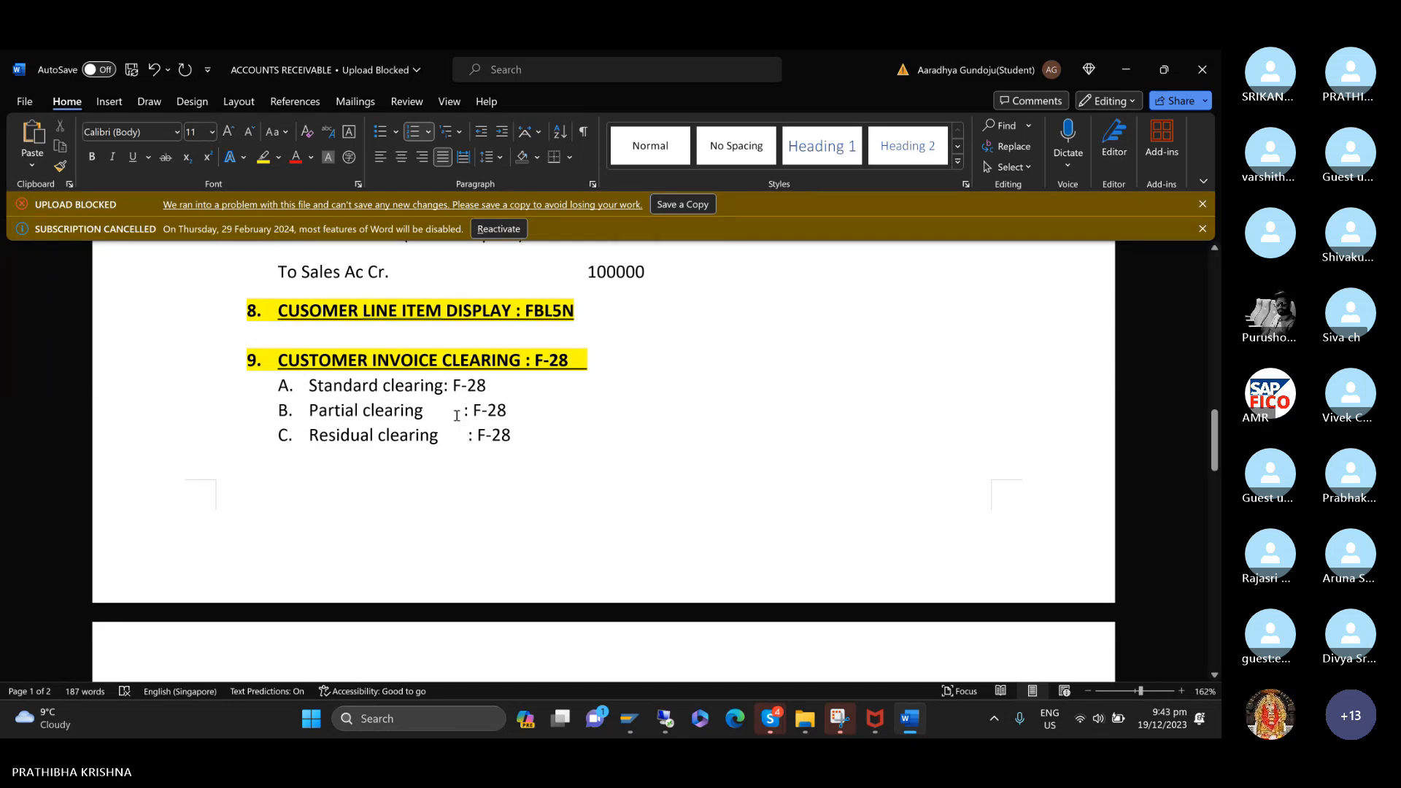
{"action": "left_click", "coordinate": [457, 416]}
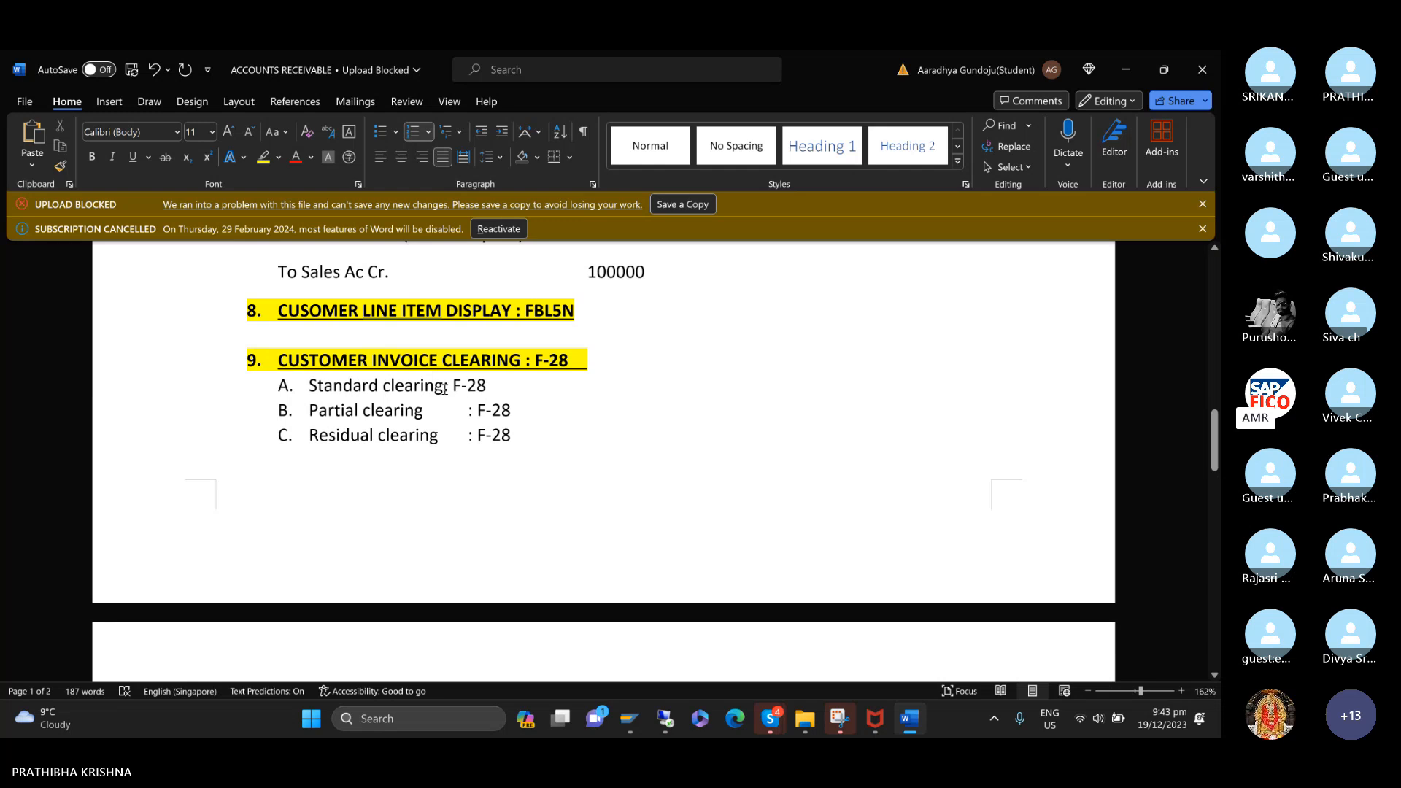
{"action": "left_click", "coordinate": [443, 387]}
{"action": "key", "text": "Tab"}
{"action": "mouse_move", "coordinate": [625, 716]}
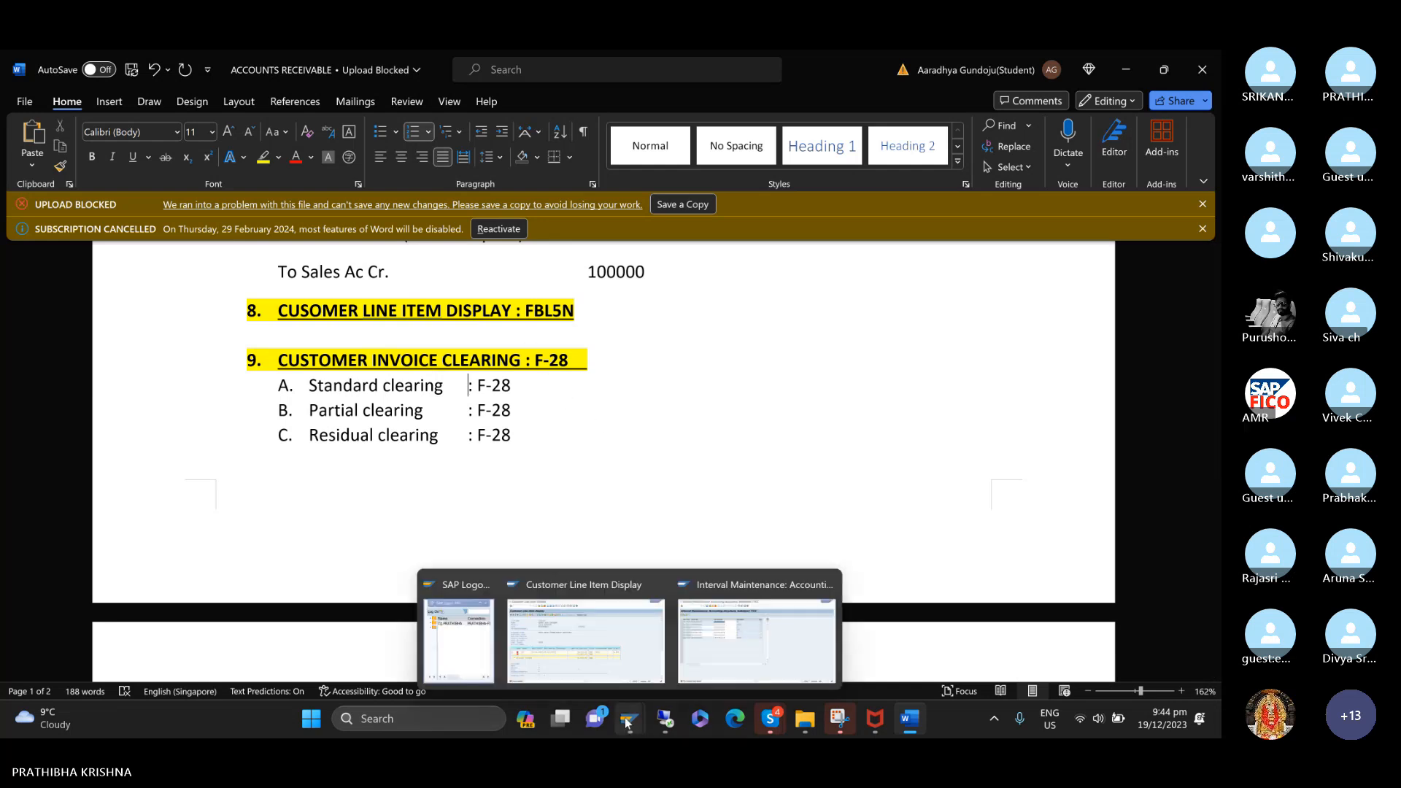
{"action": "left_click", "coordinate": [622, 648]}
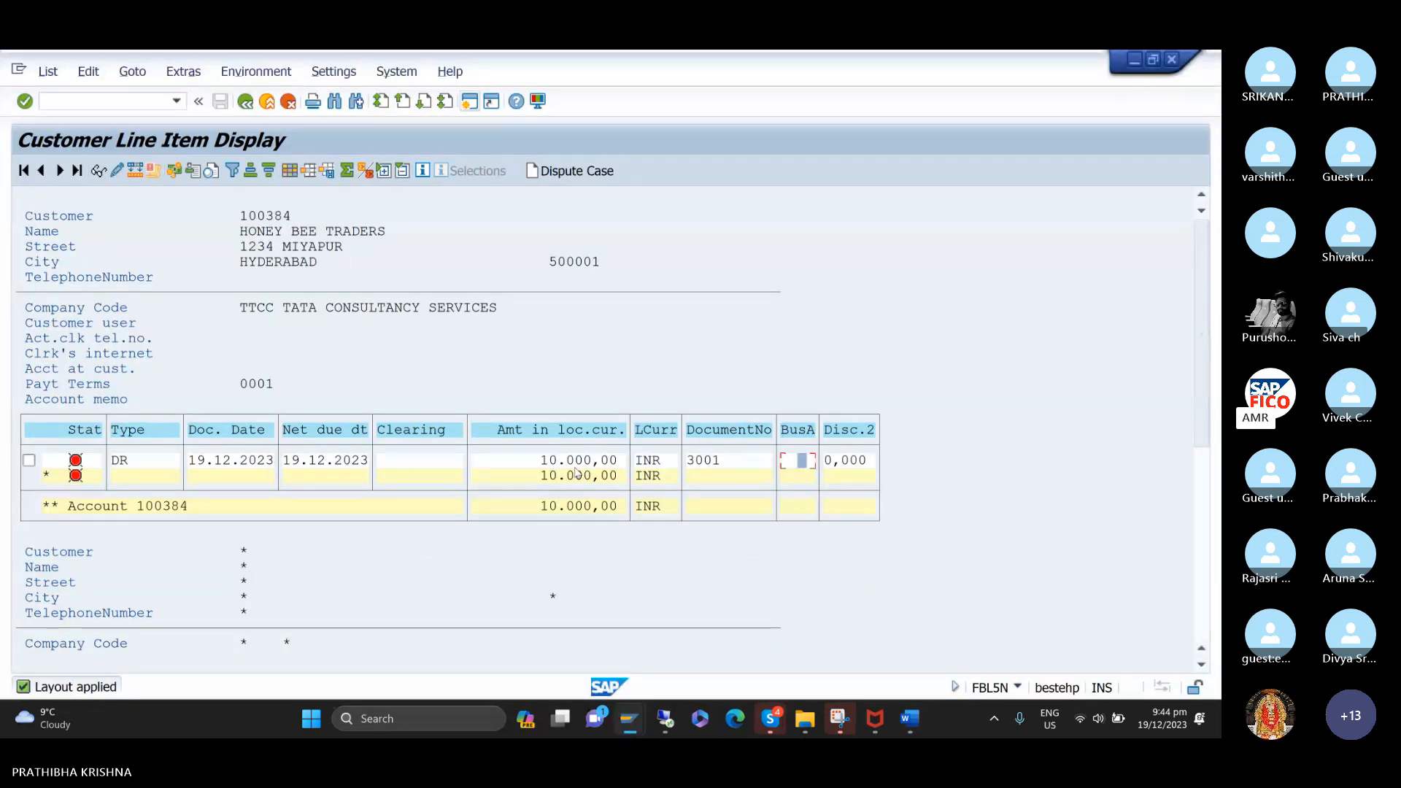
{"action": "left_click", "coordinate": [580, 555]}
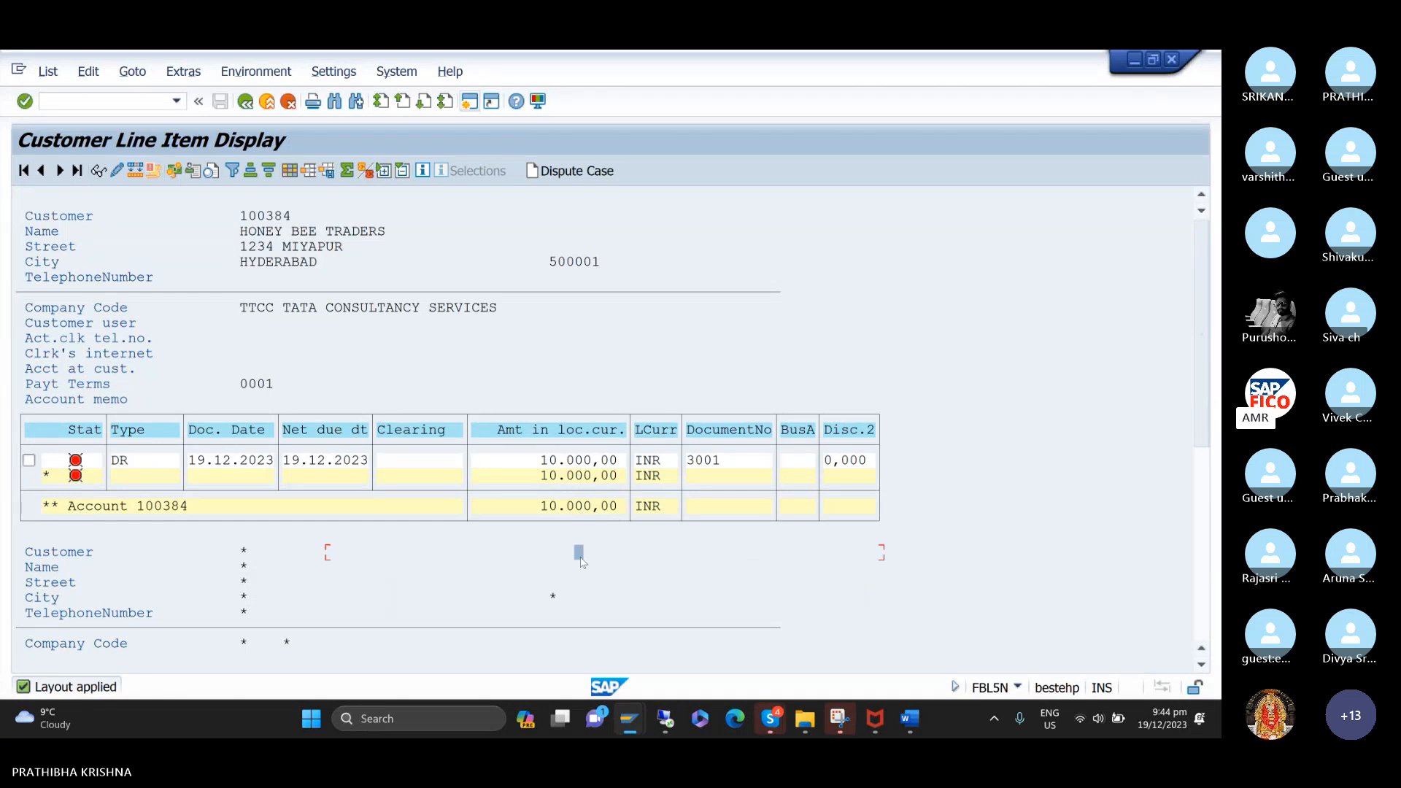
{"action": "mouse_move", "coordinate": [619, 733]}
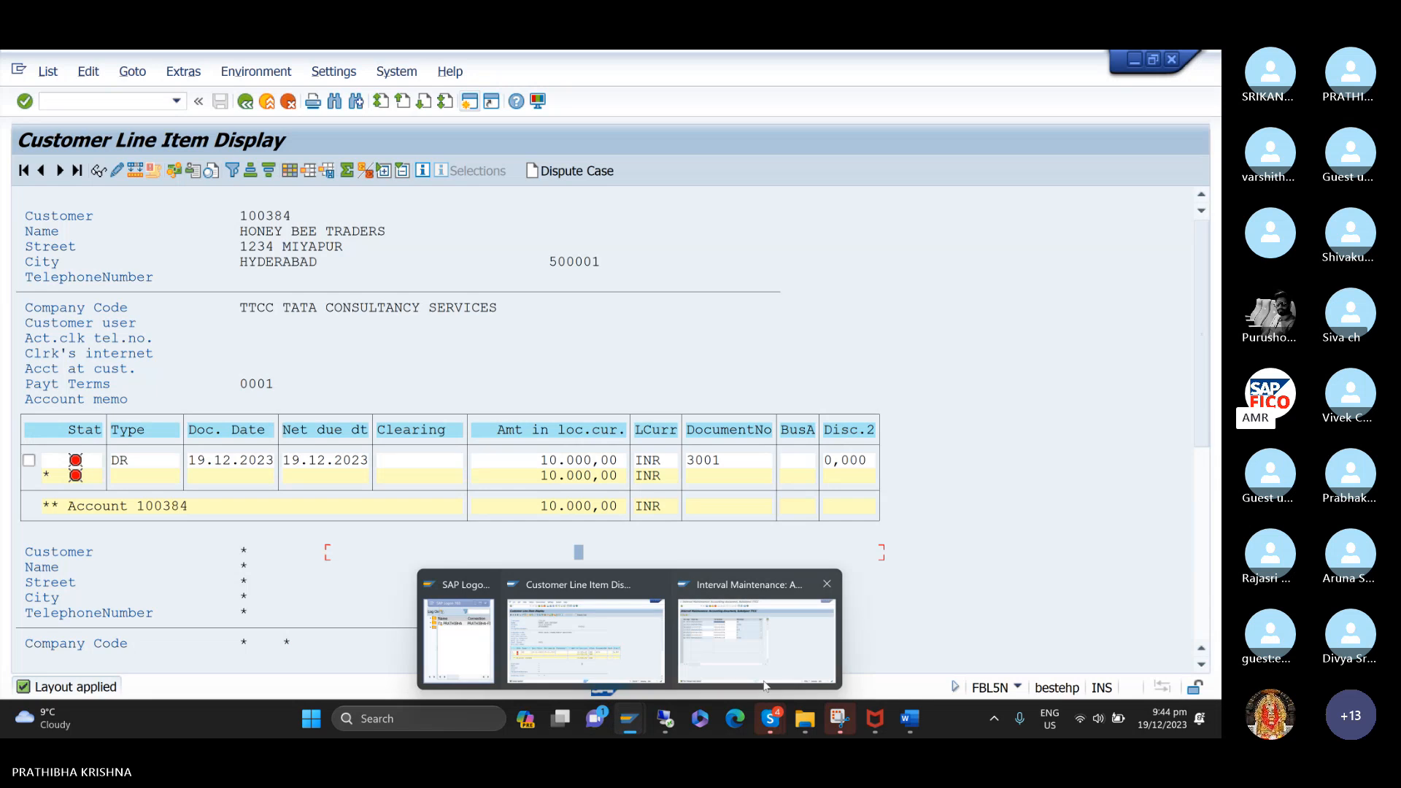
{"action": "left_click", "coordinate": [912, 730]}
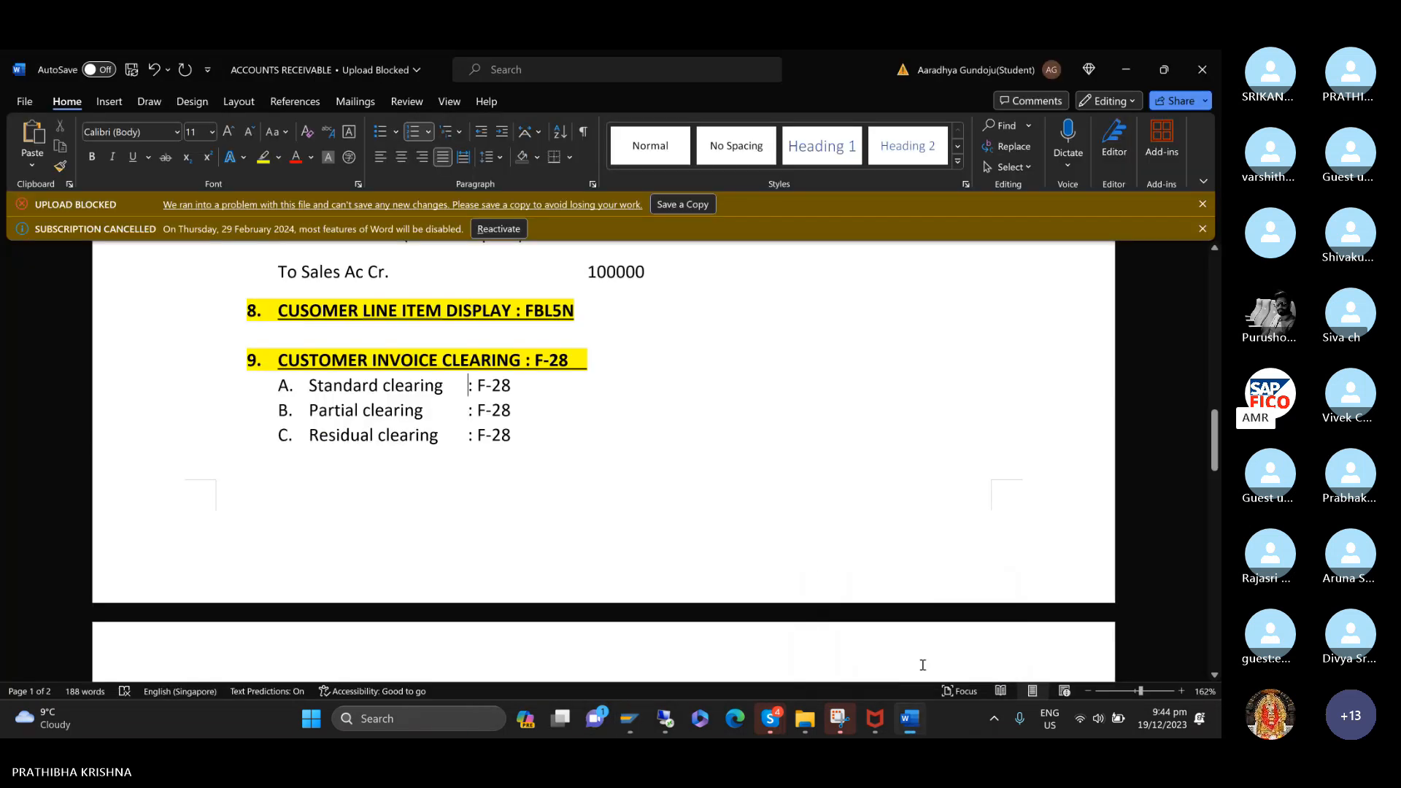
Switch to the SAP customer line item session, open a new session and run /NF-28 for posting incoming payments.
{"action": "mouse_move", "coordinate": [629, 723]}
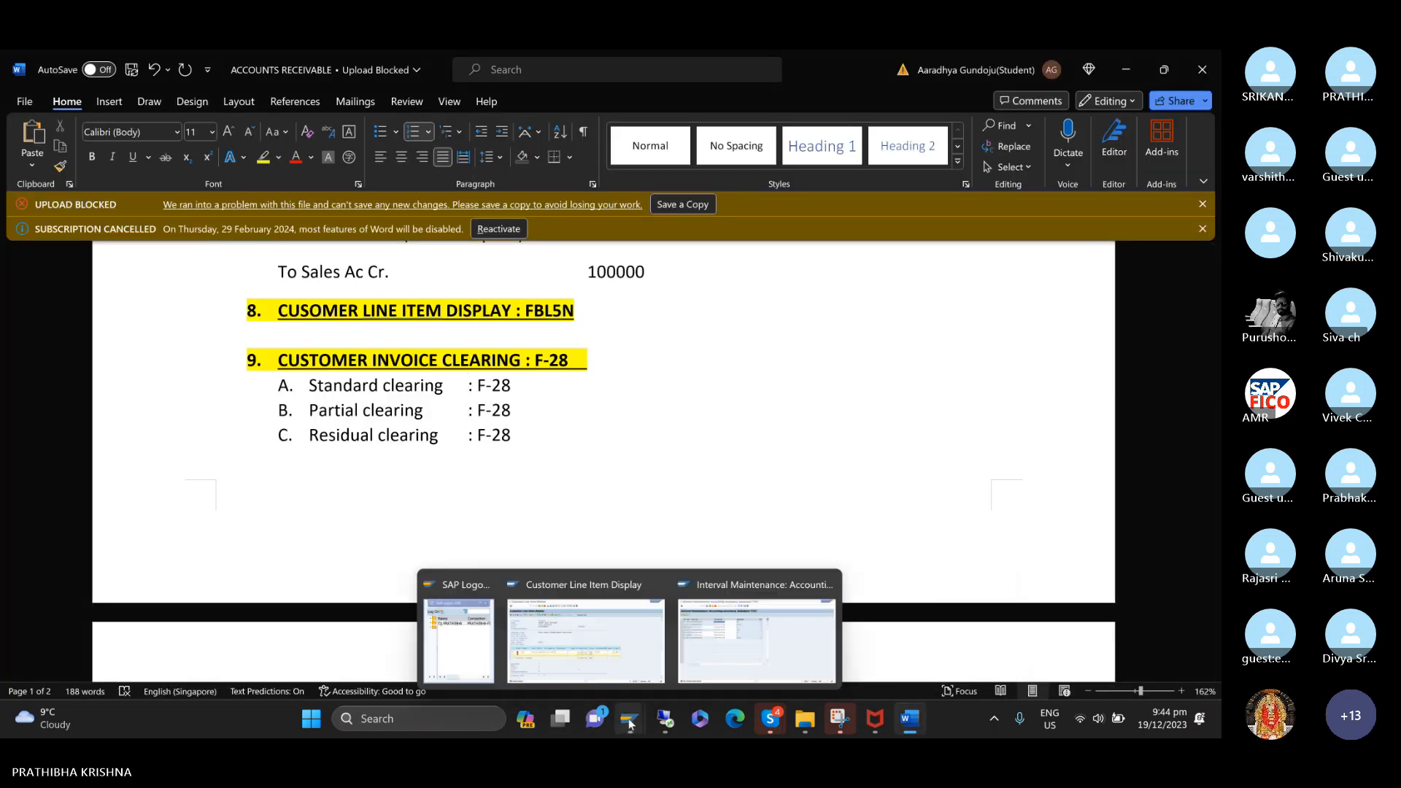
{"action": "left_click", "coordinate": [620, 661]}
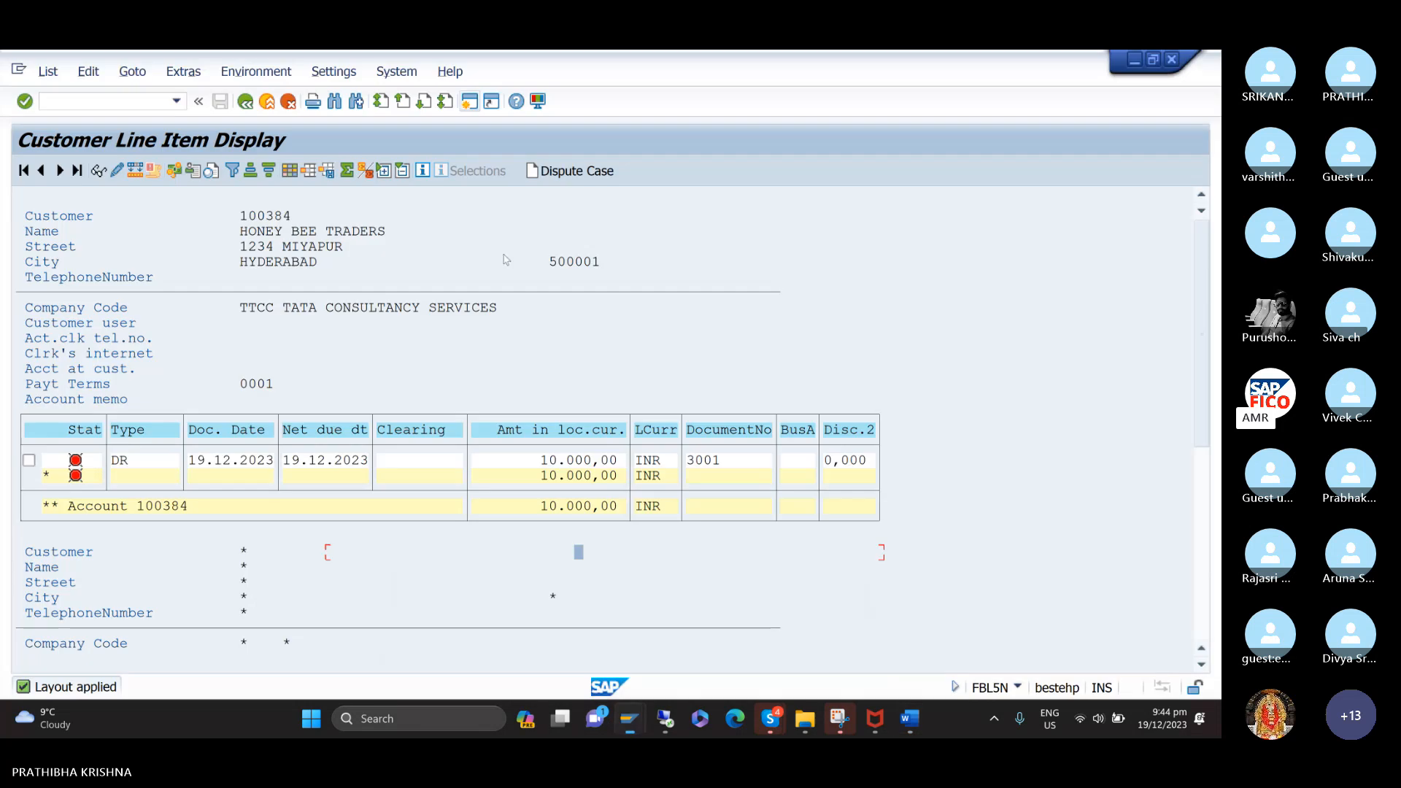
{"action": "left_click", "coordinate": [471, 101]}
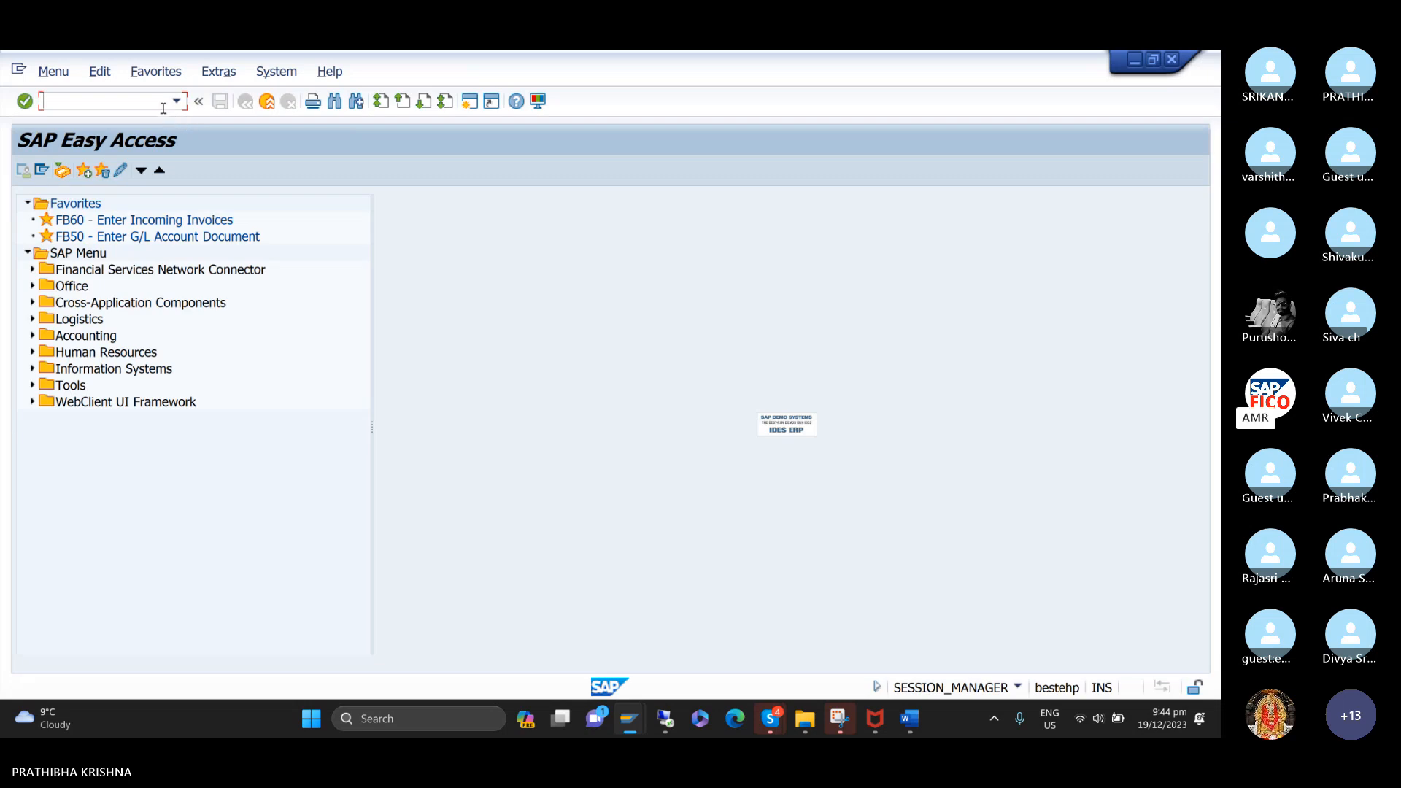
{"action": "type", "text": "/NF-28"}
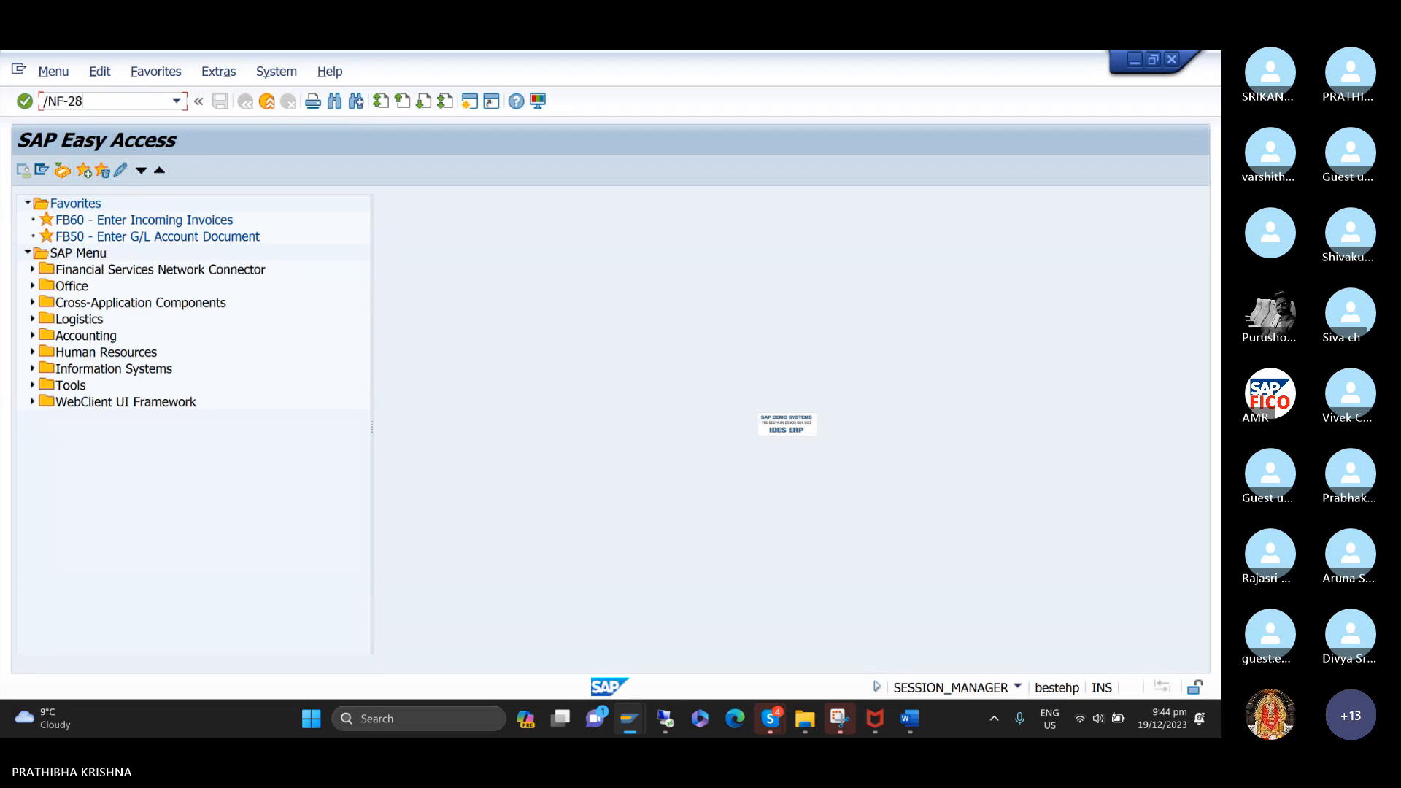
{"action": "key", "text": "Return"}
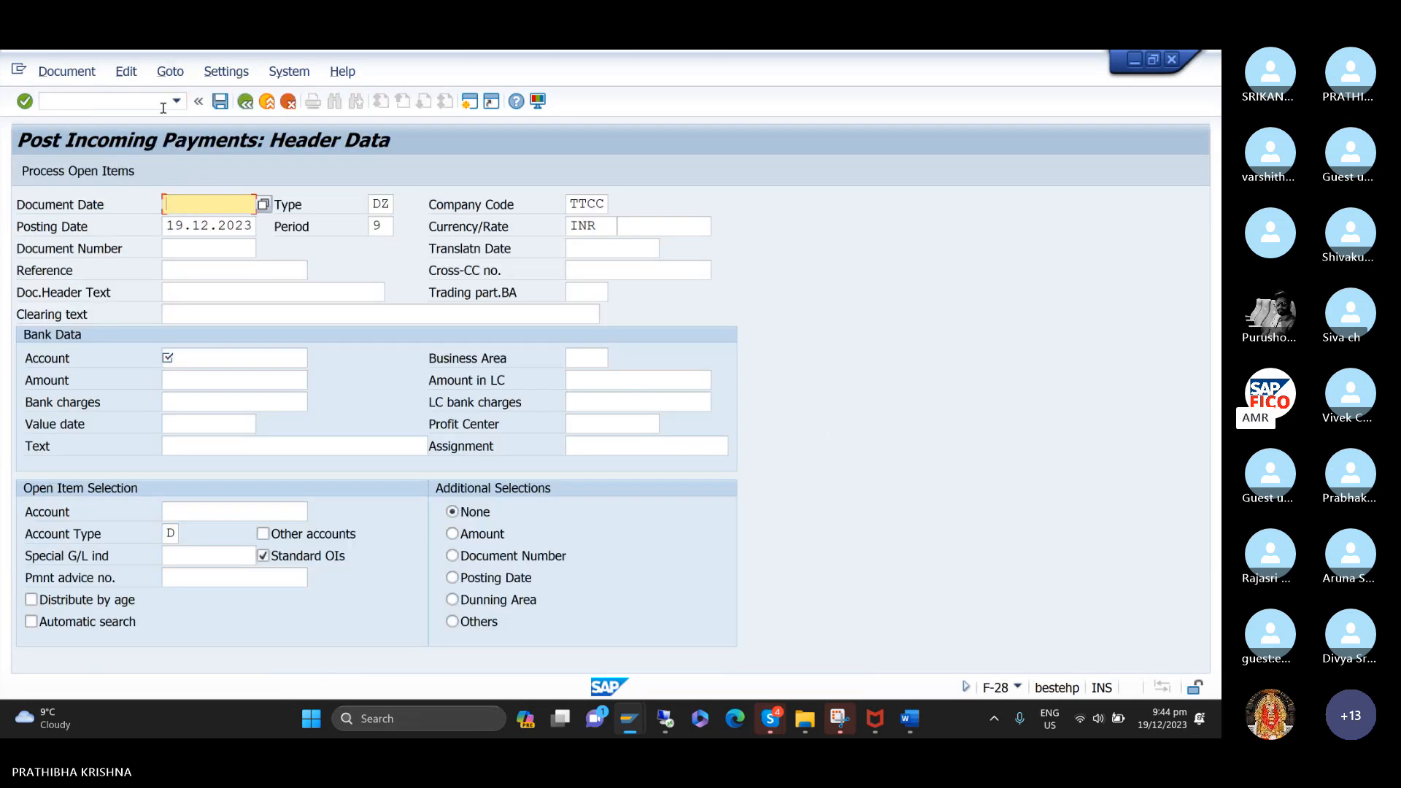
Set the incoming payment's document date to 19.12.2023 and its clearing text to CUSTOMER INVOICE CLEARING.
{"action": "type", "text": "1"}
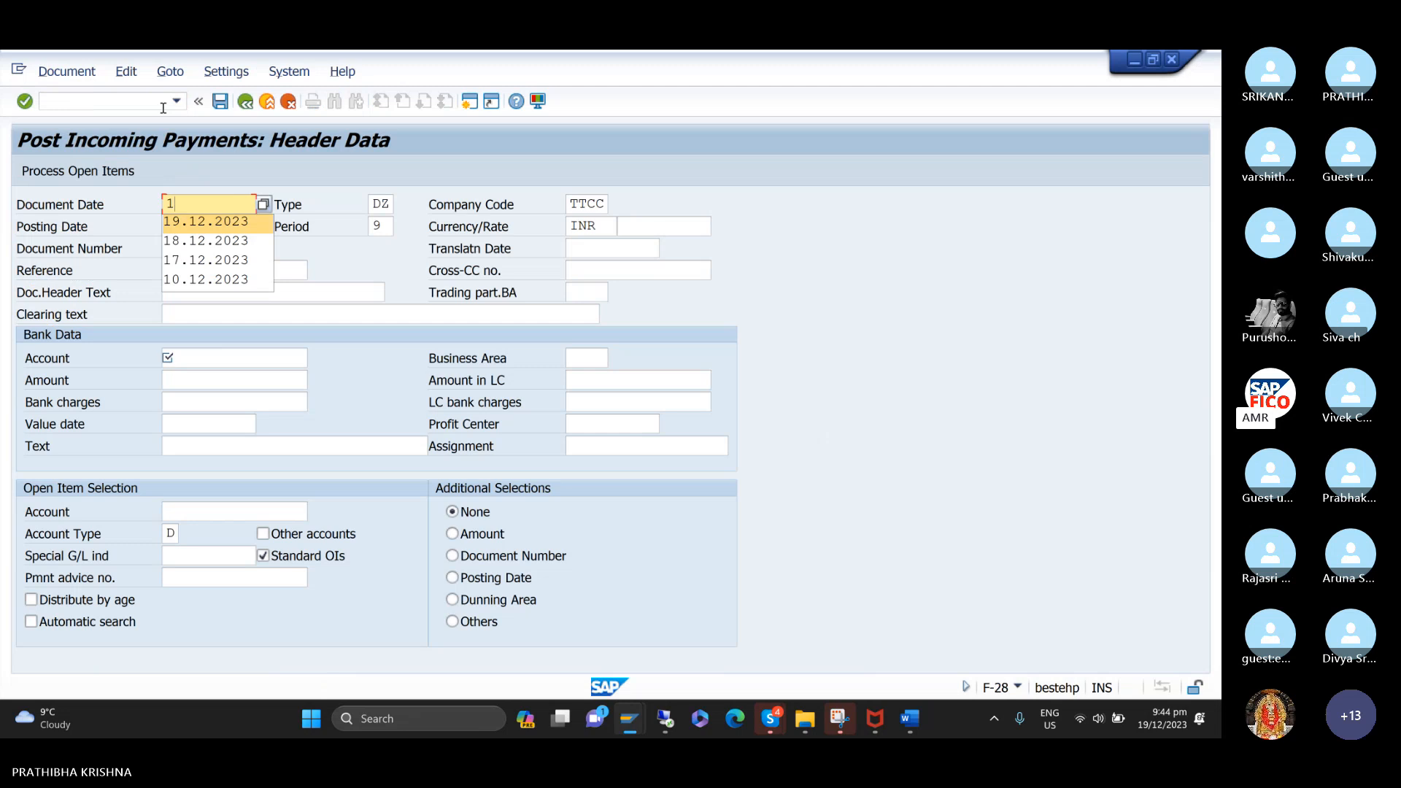
{"action": "key", "text": "Return"}
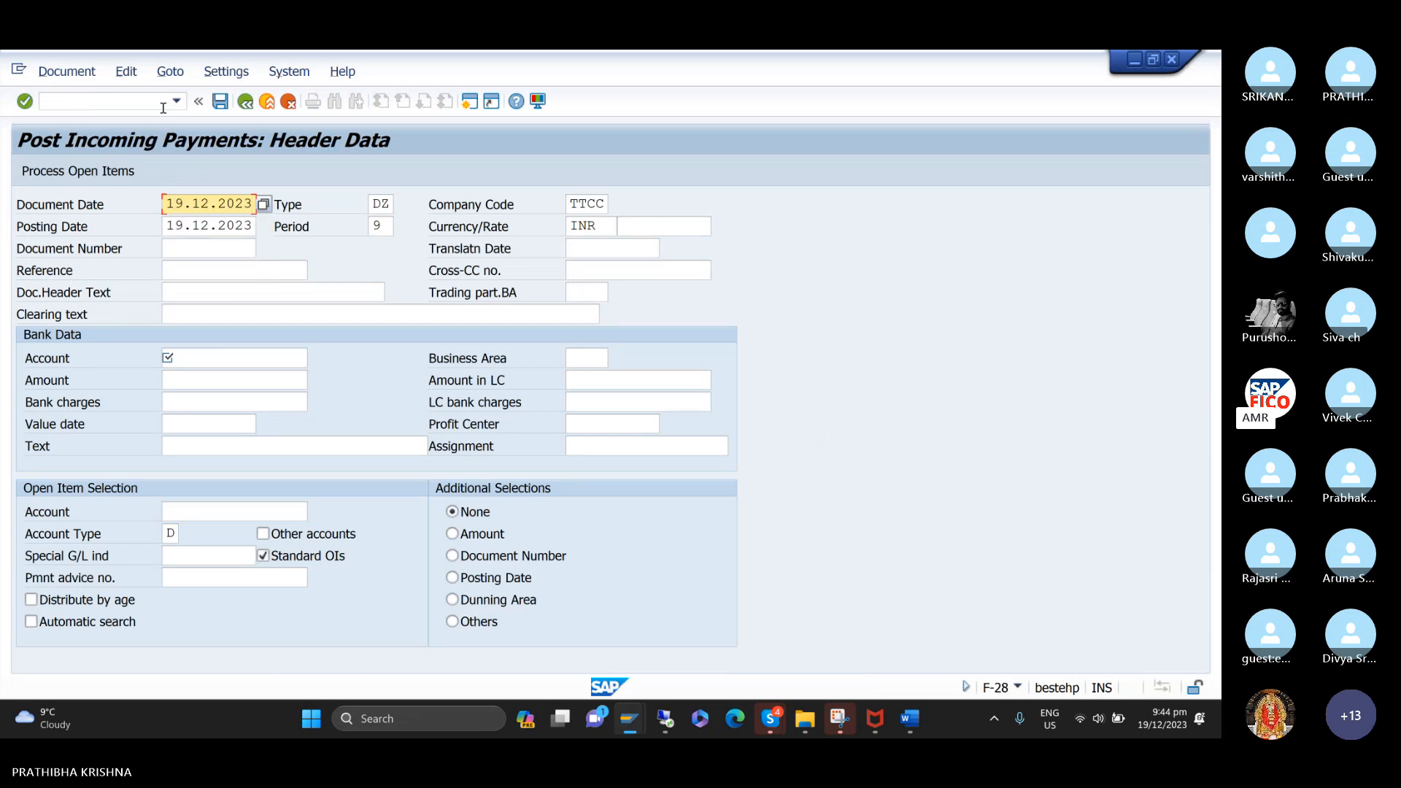
{"action": "left_click", "coordinate": [342, 315]}
{"action": "type", "text": "C"}
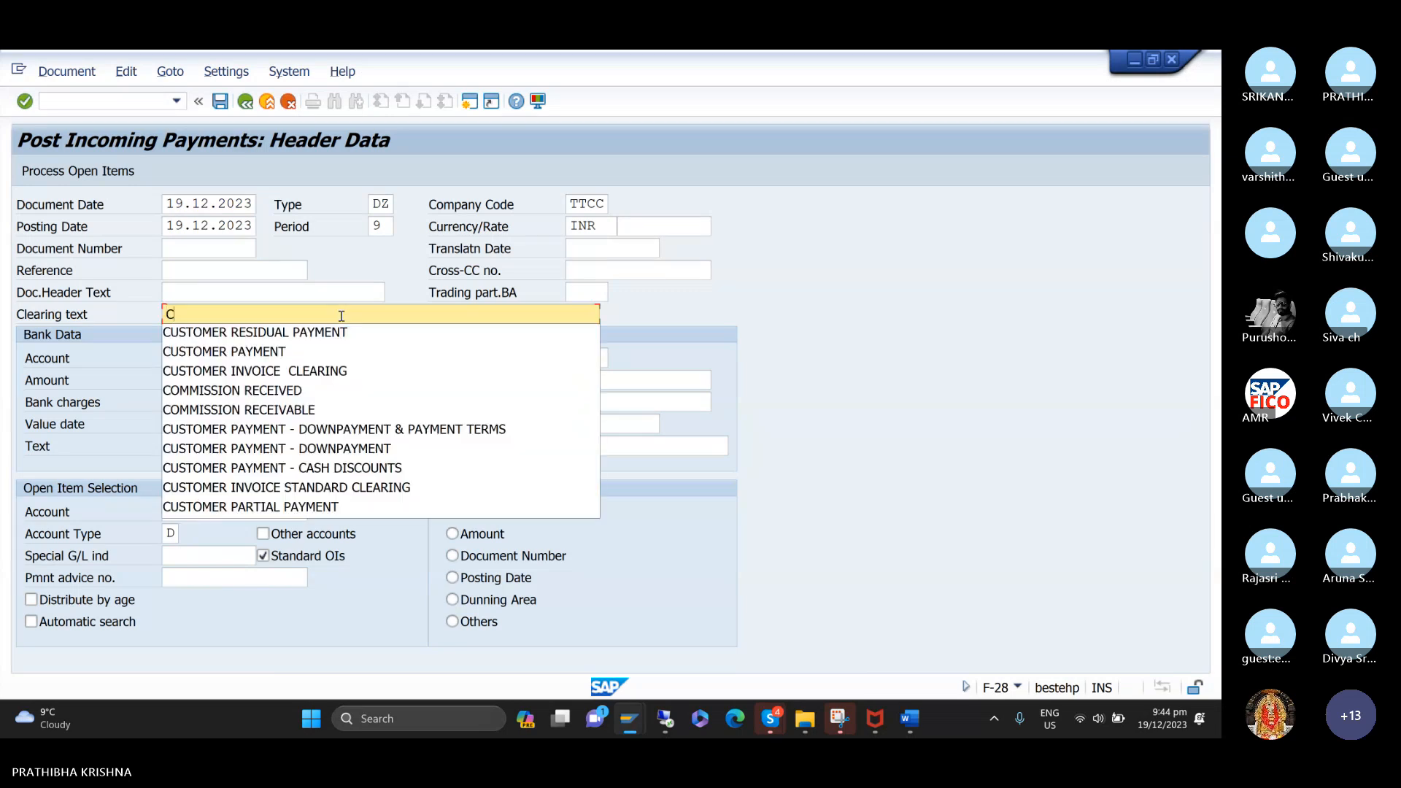
{"action": "key", "text": "Down"}
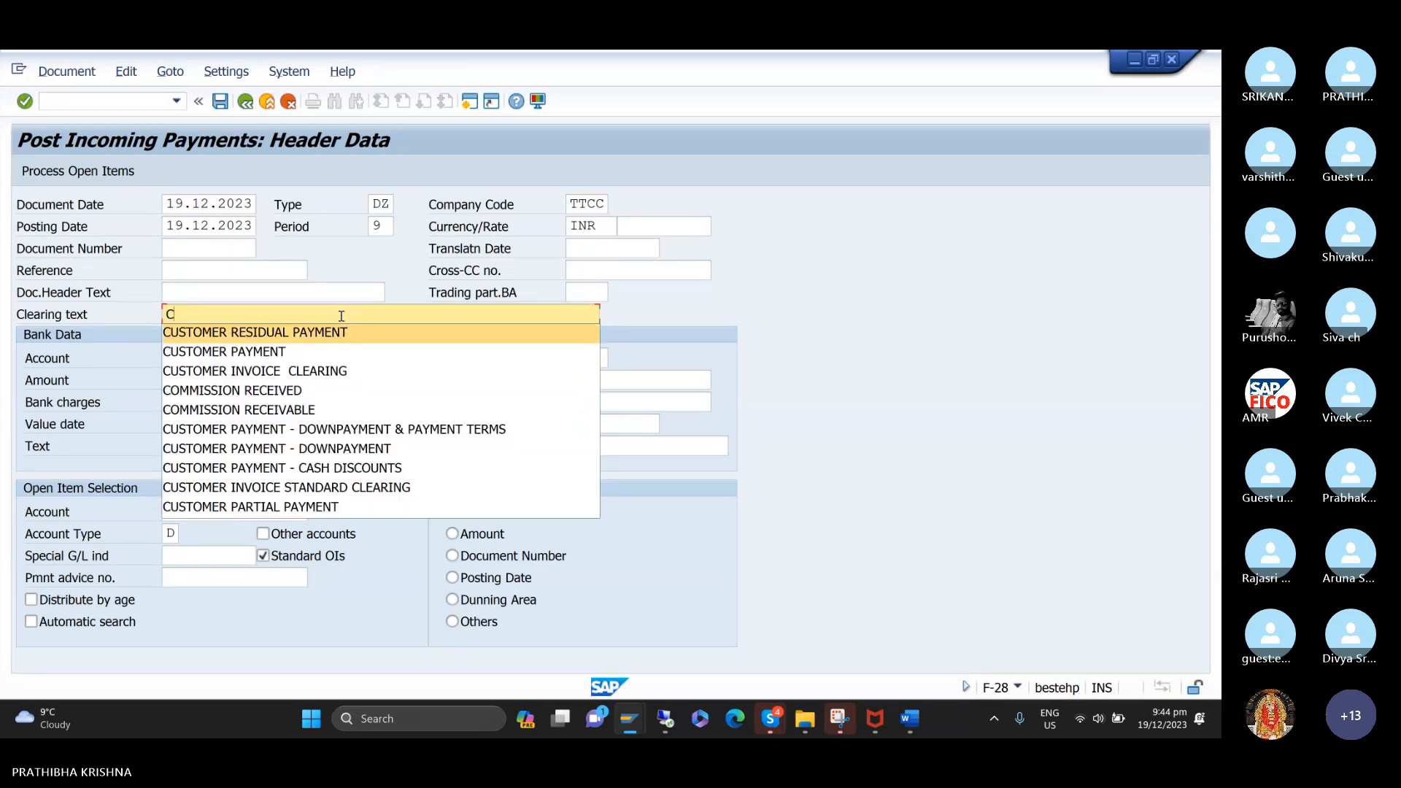
{"action": "key", "text": "Down"}
{"action": "key", "text": "Return"}
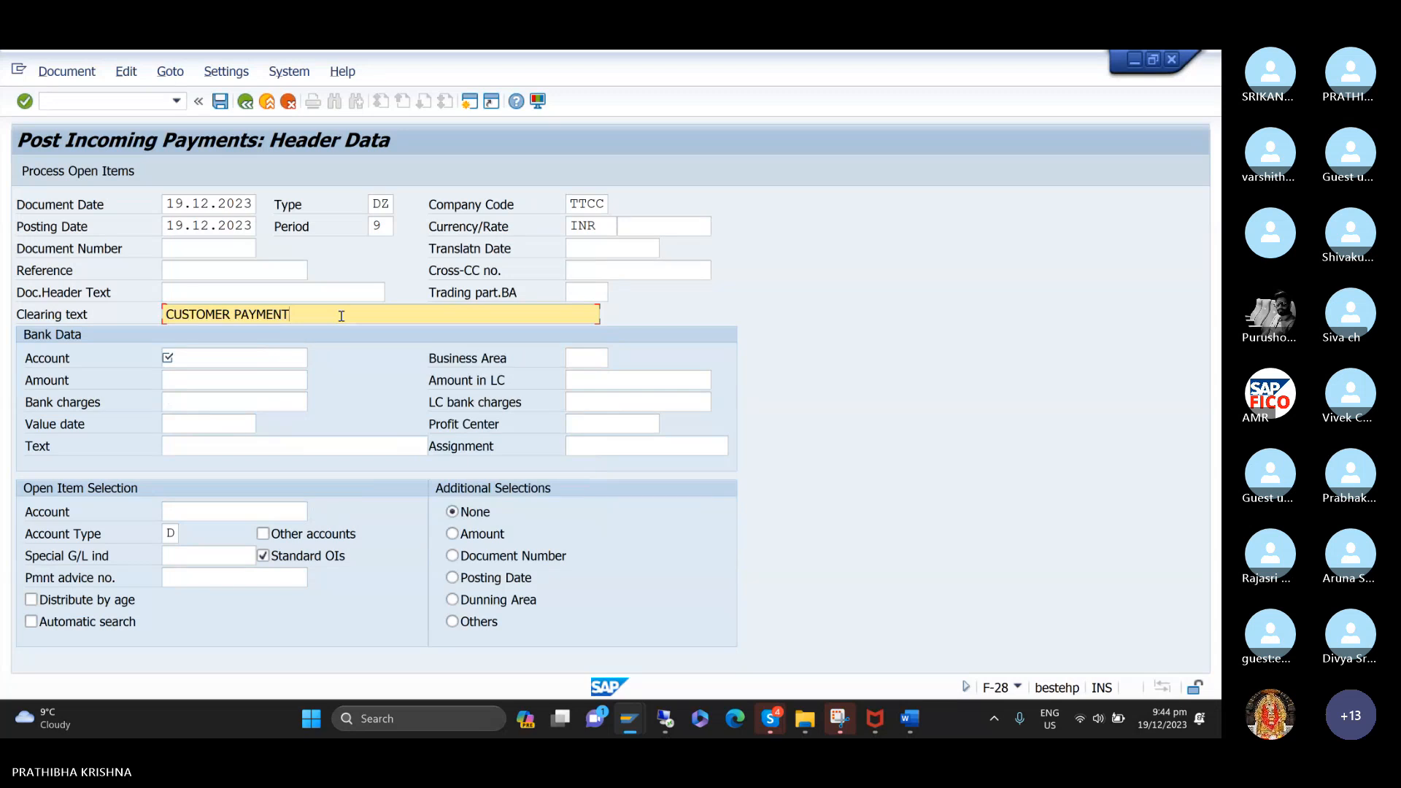
{"action": "key", "text": "BackSpace"}
{"action": "key", "text": "BackSpace"}
{"action": "key", "text": "BackSpace"}
{"action": "key", "text": "BackSpace"}
{"action": "key", "text": "BackSpace"}
{"action": "key", "text": "BackSpace"}
{"action": "key", "text": "BackSpace"}
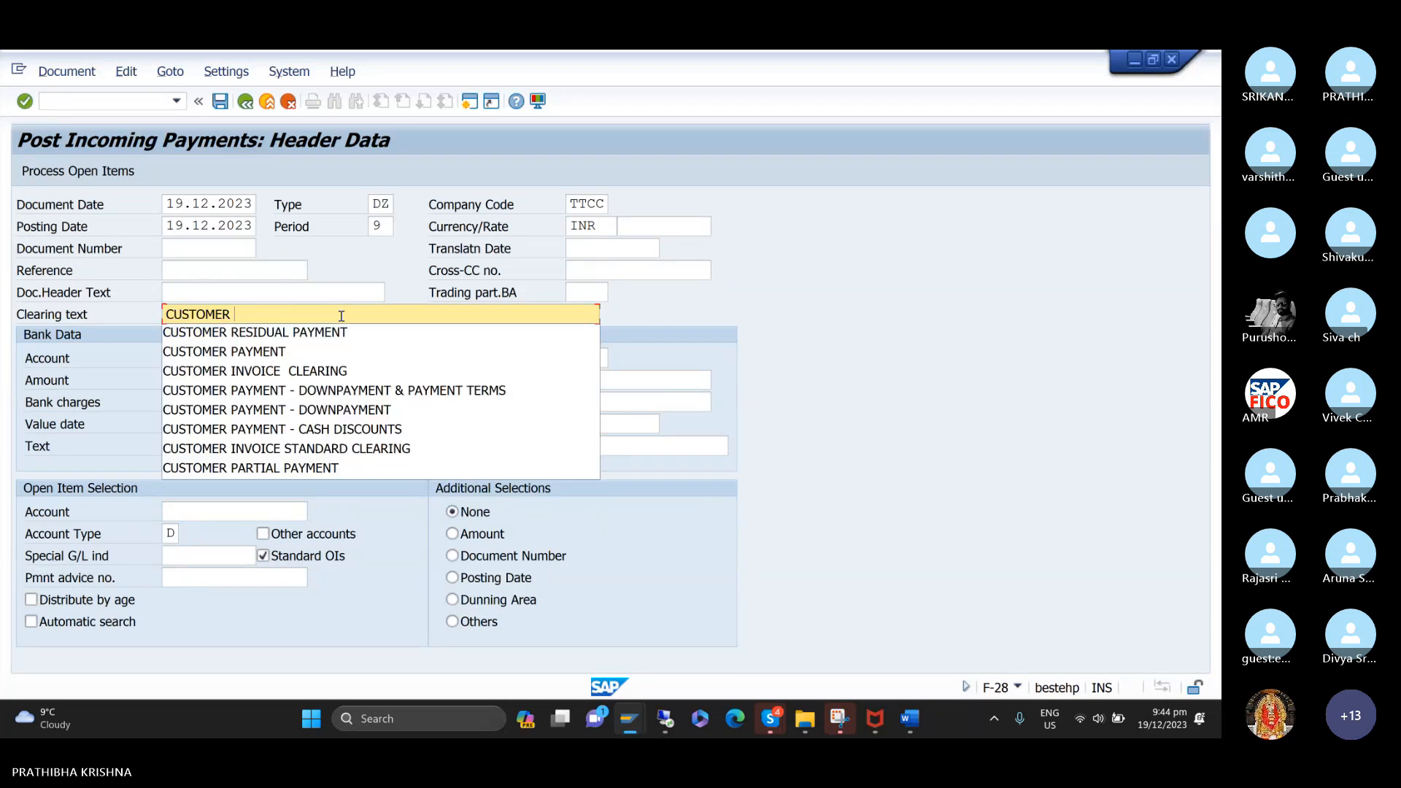
{"action": "type", "text": "I"}
{"action": "key", "text": "Down"}
{"action": "key", "text": "Return"}
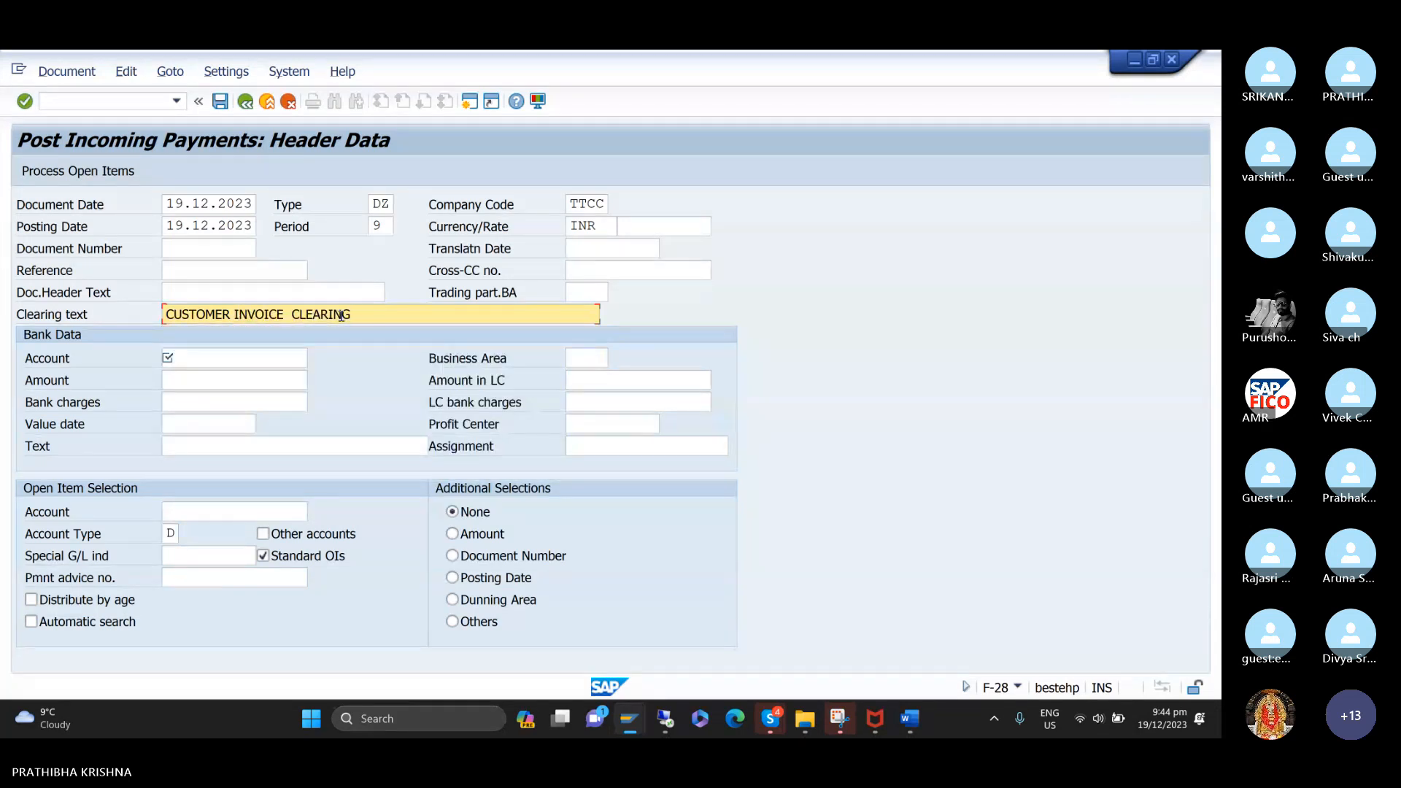
Set the payment's bank data to the G/L account named BANK ACCOUNT with an amount of 10000.
{"action": "key", "text": "Tab"}
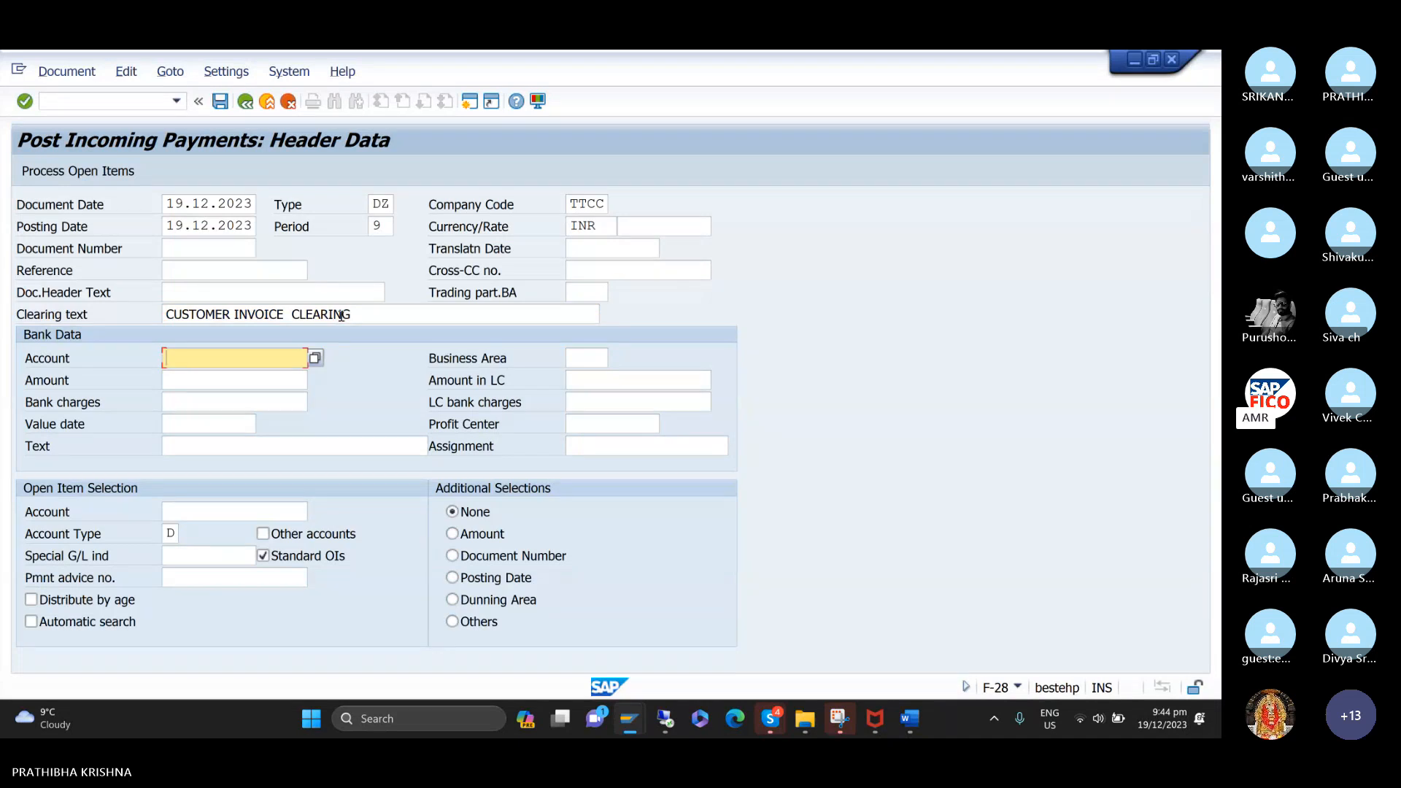
{"action": "key", "text": "F4"}
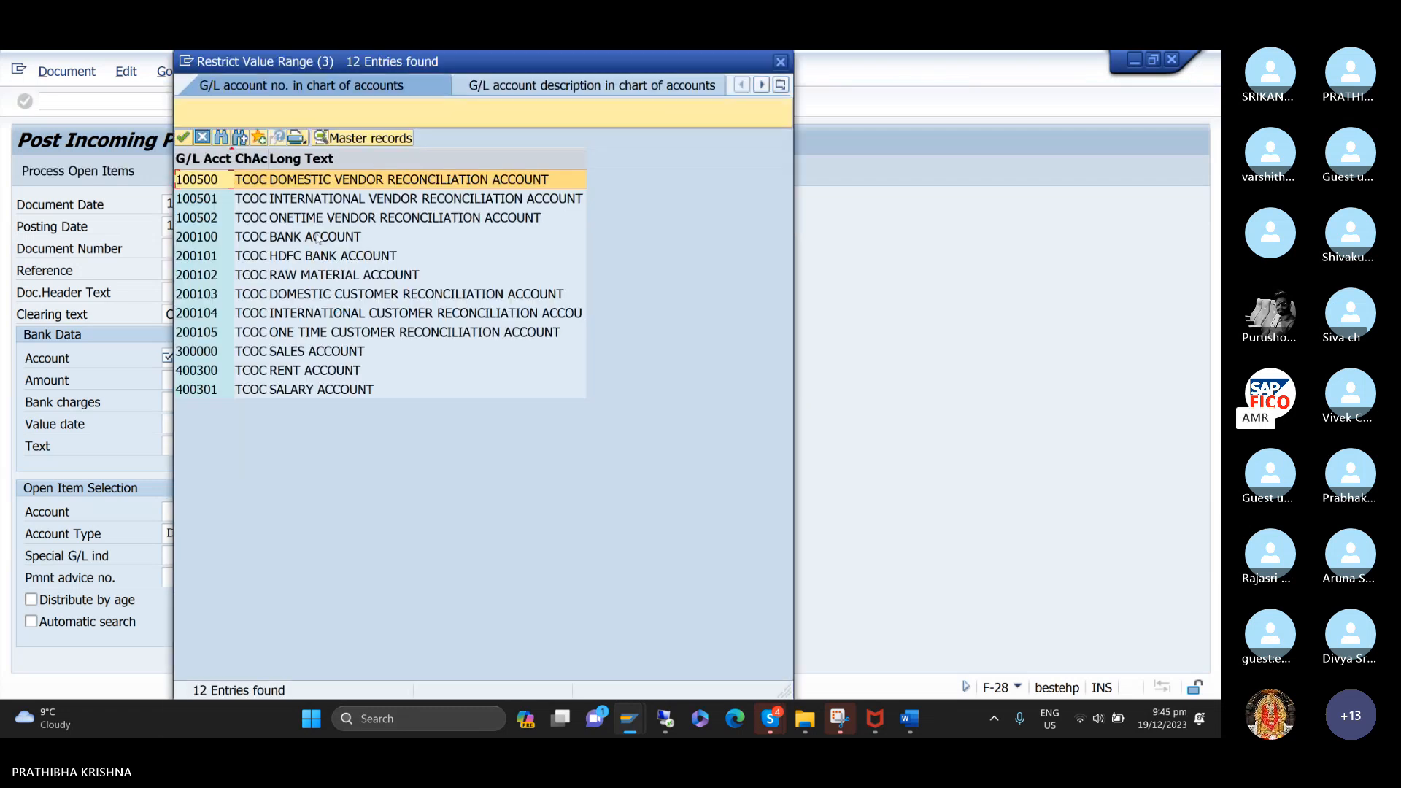
{"action": "left_click", "coordinate": [205, 238]}
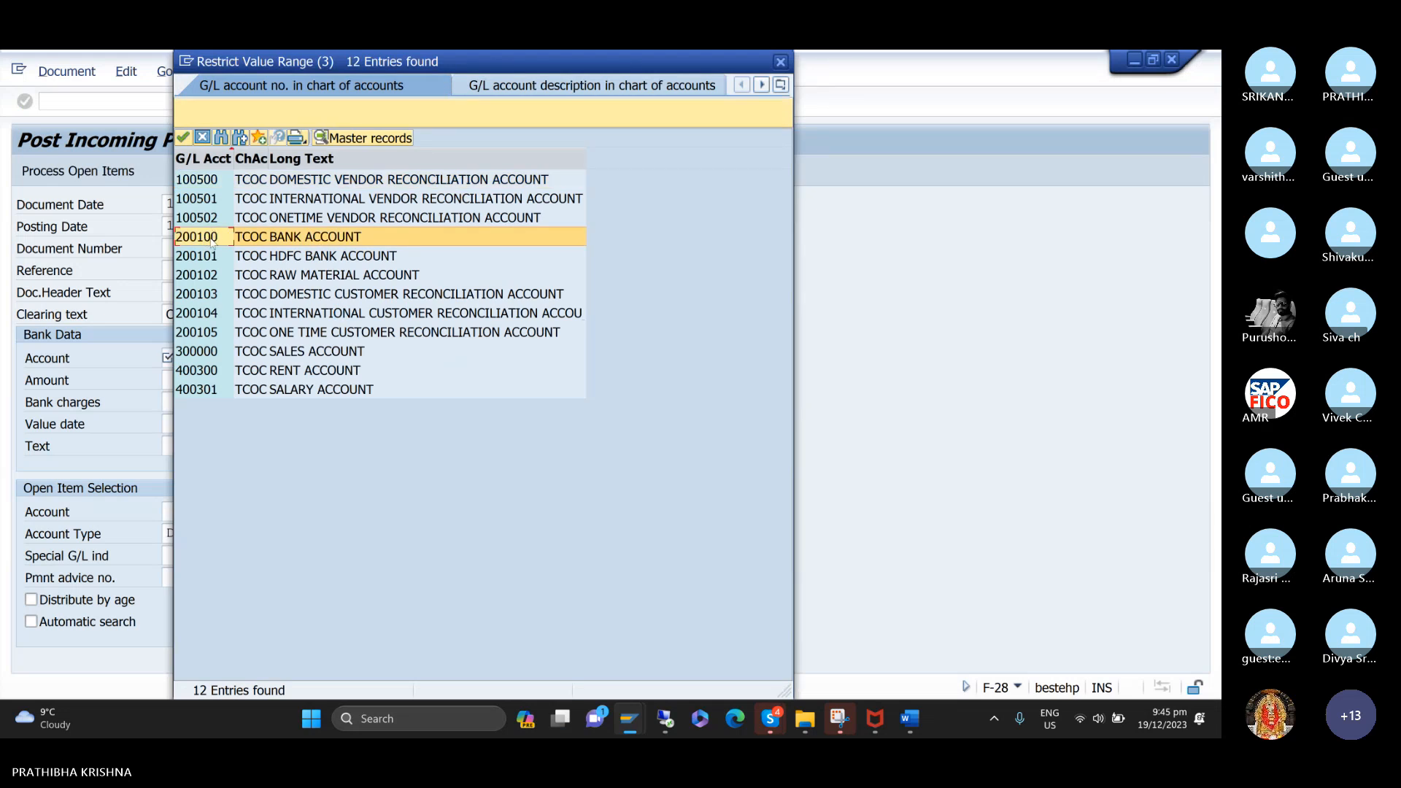
{"action": "double_click", "coordinate": [212, 238]}
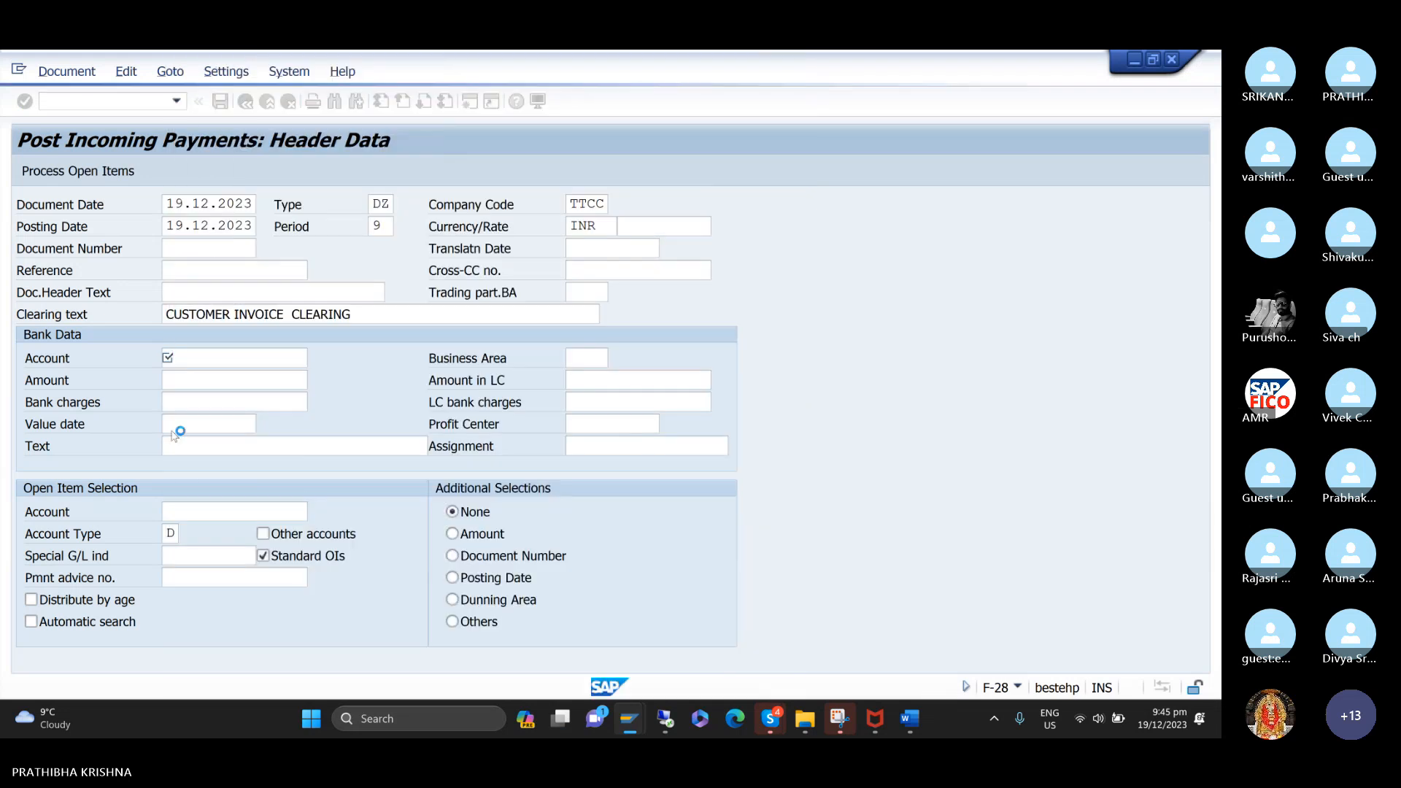
{"action": "left_click", "coordinate": [215, 382]}
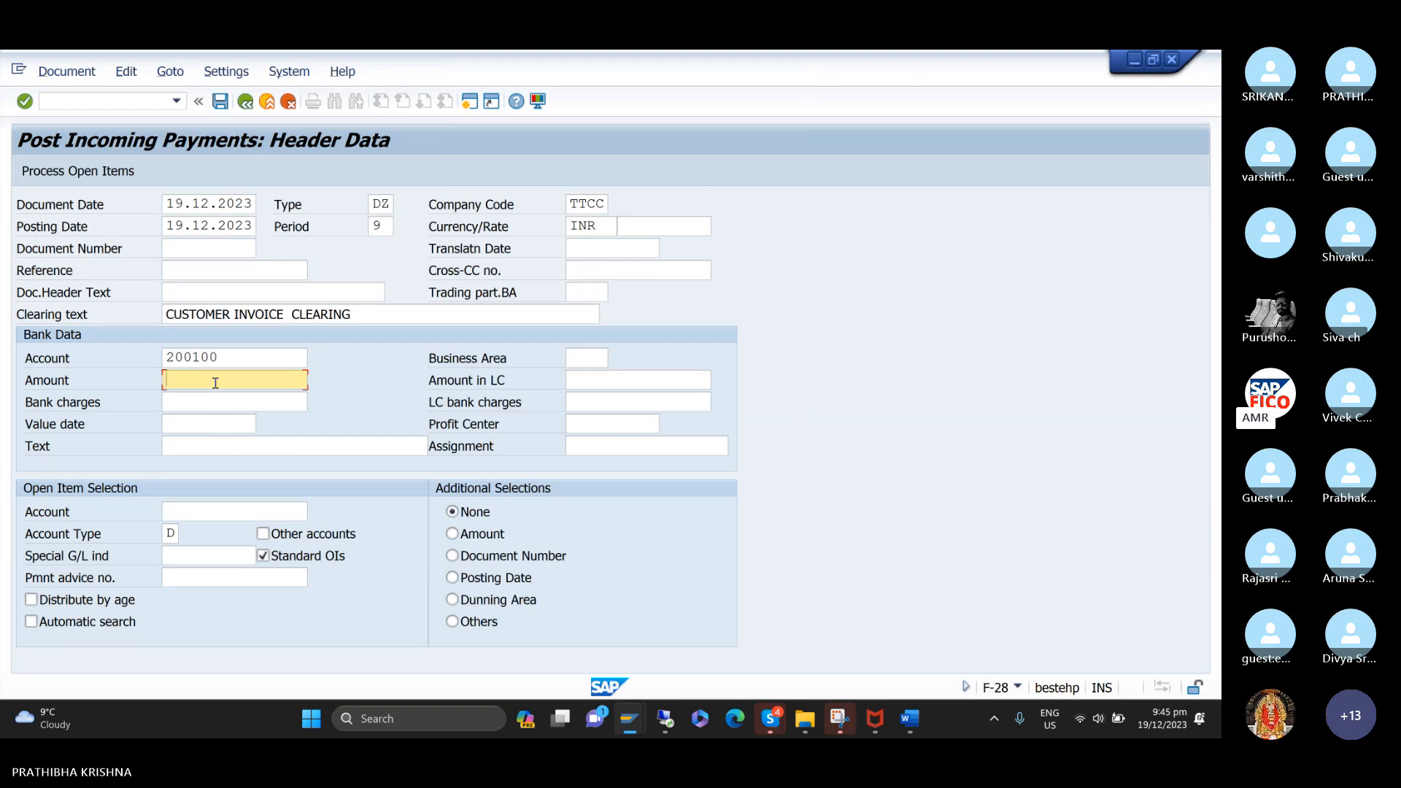
{"action": "type", "text": "10000"}
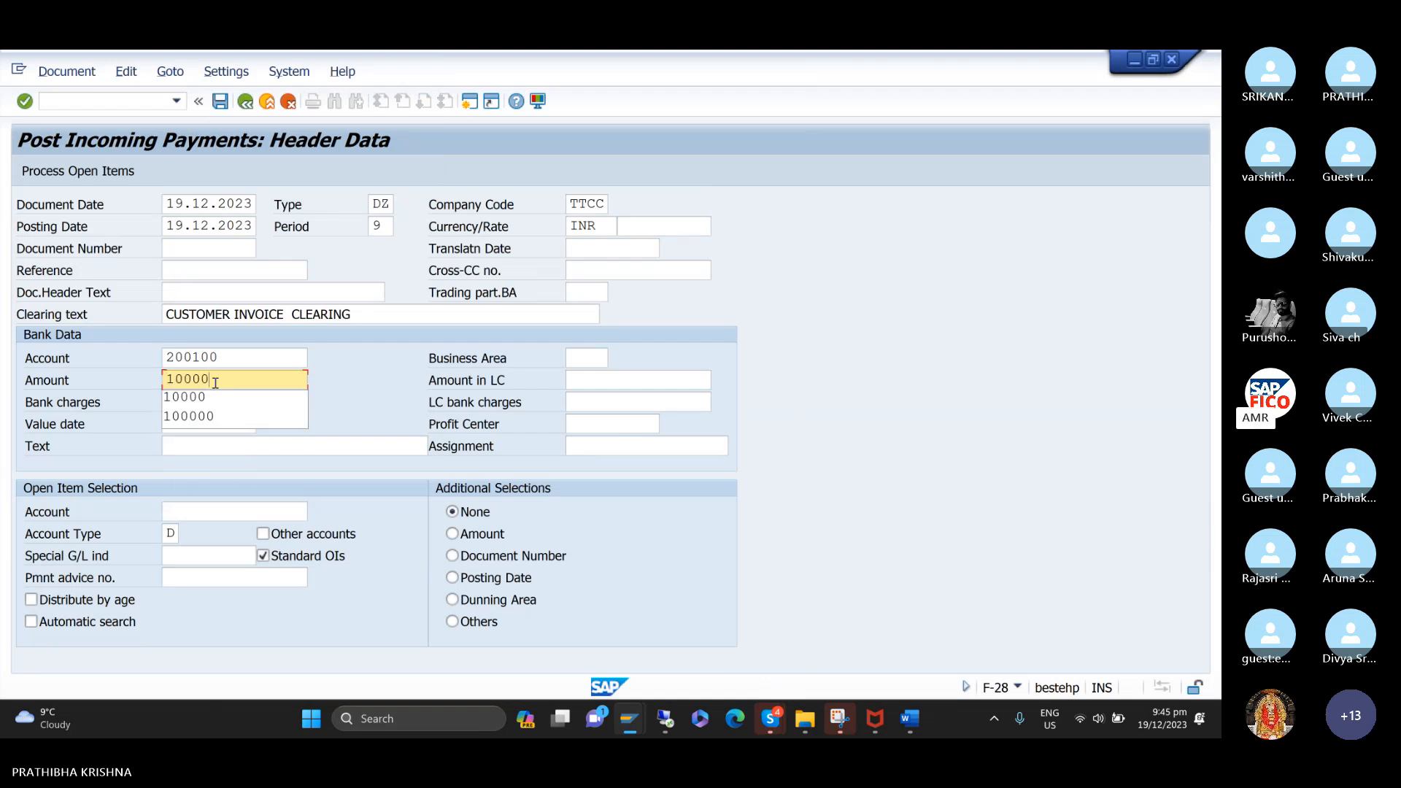
Set the business area in the payment's bank data to TCHH.
{"action": "left_click", "coordinate": [603, 360]}
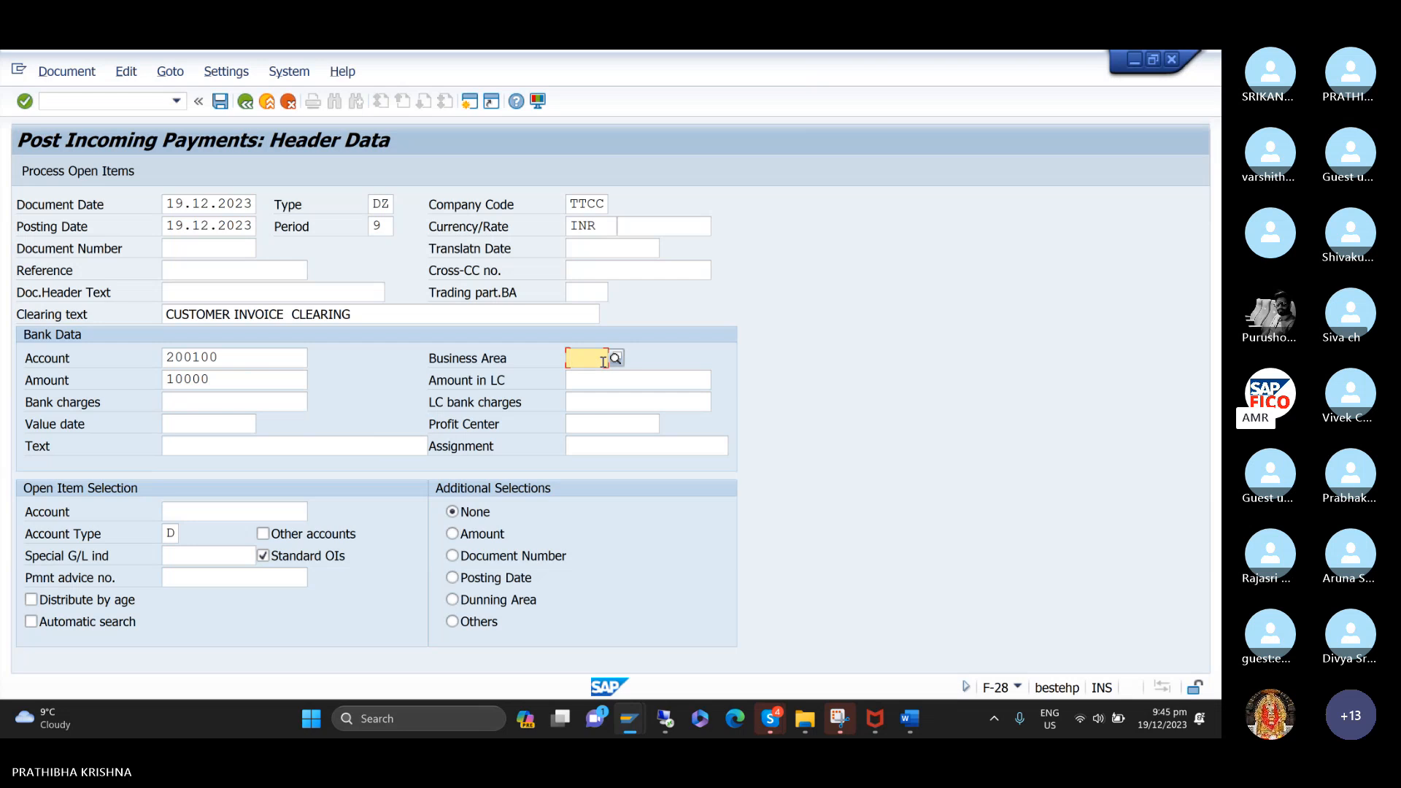
{"action": "type", "text": "TCH"}
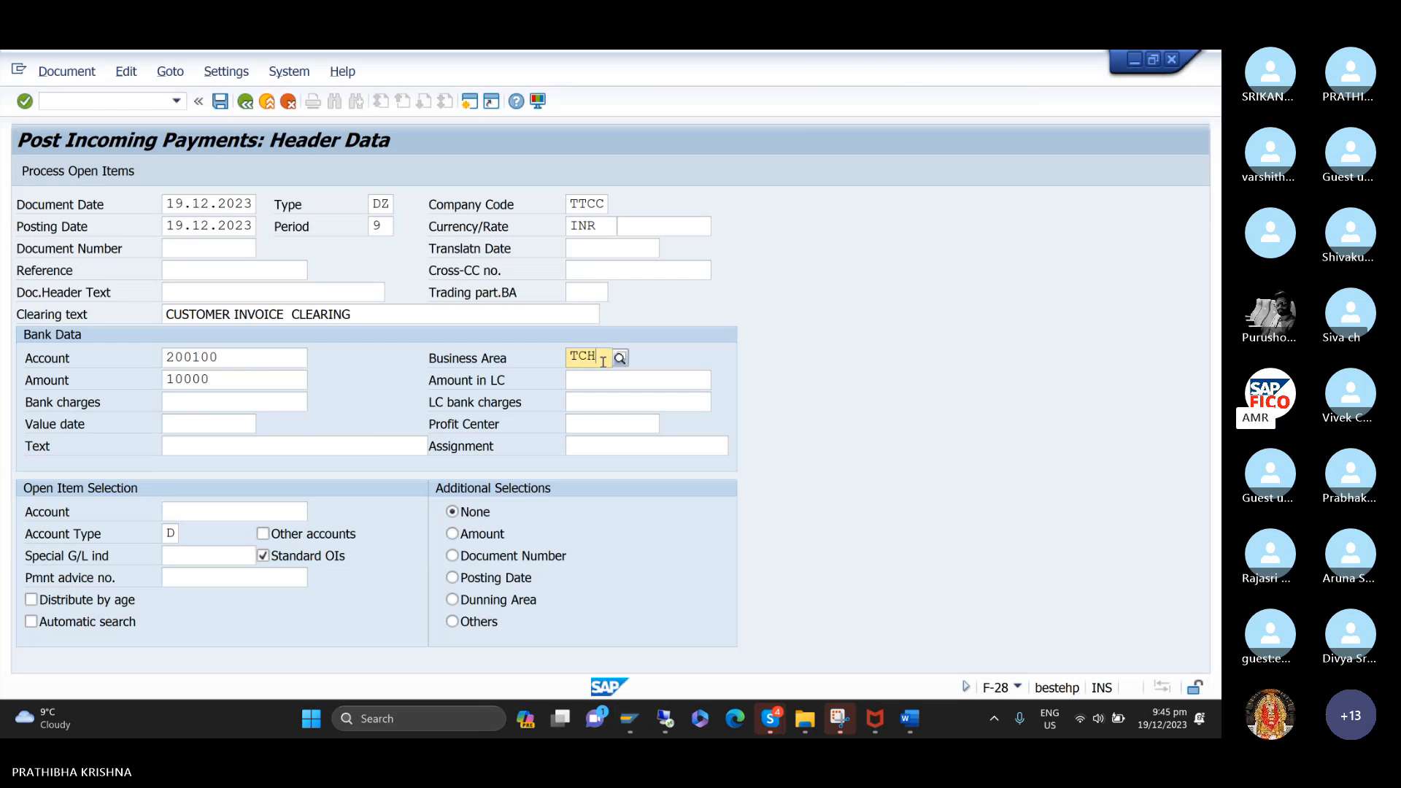
{"action": "key", "text": "Down"}
{"action": "key", "text": "Return"}
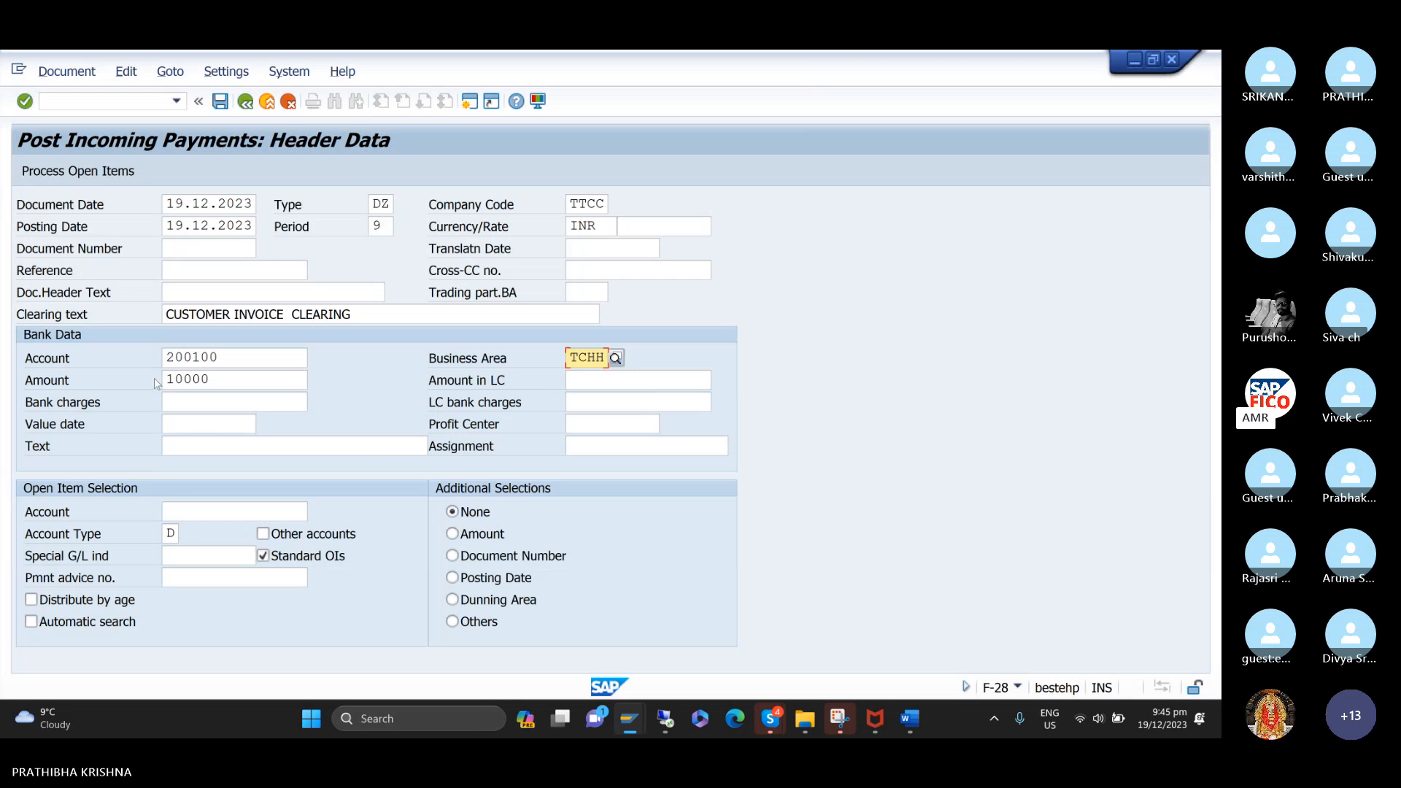
{"action": "left_click", "coordinate": [251, 356]}
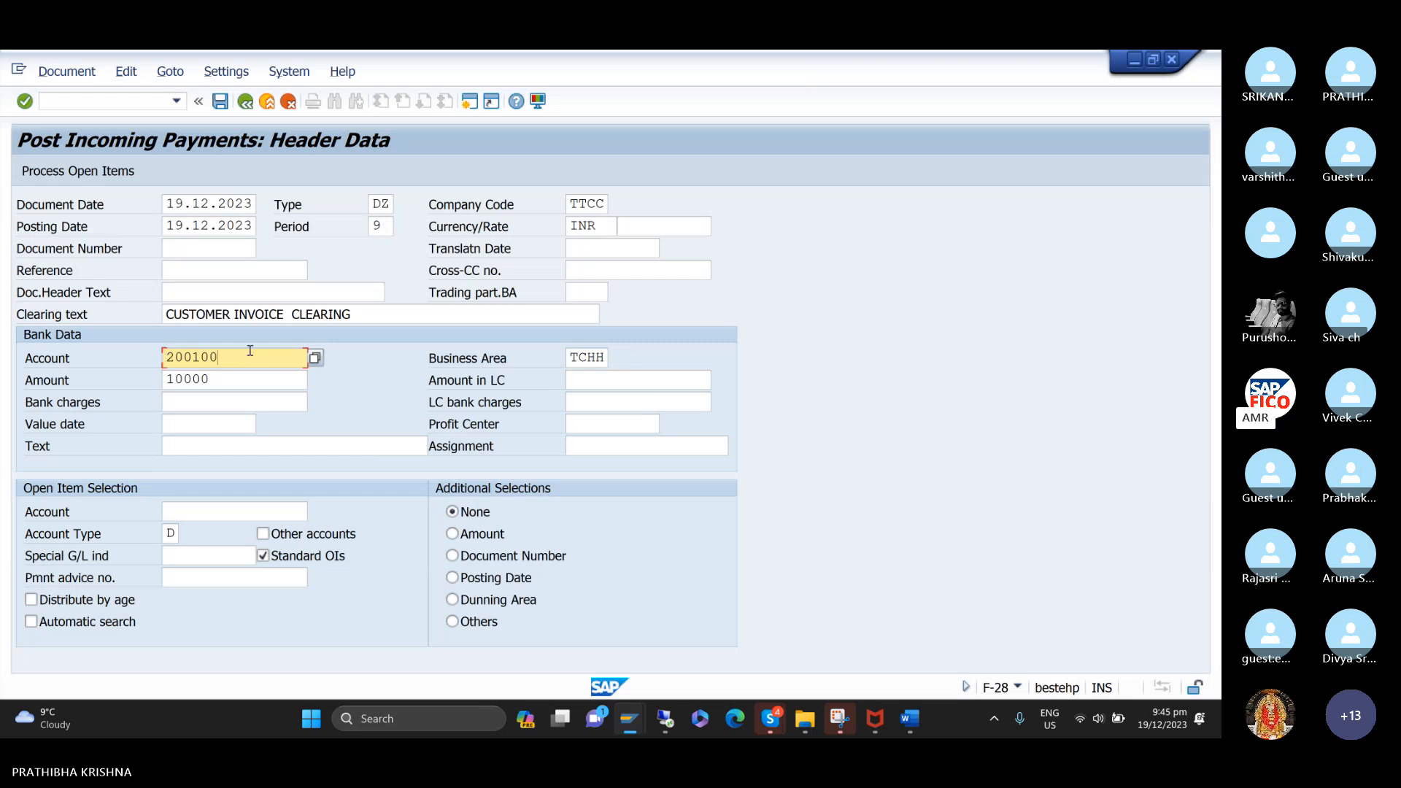
{"action": "key", "text": "Tab"}
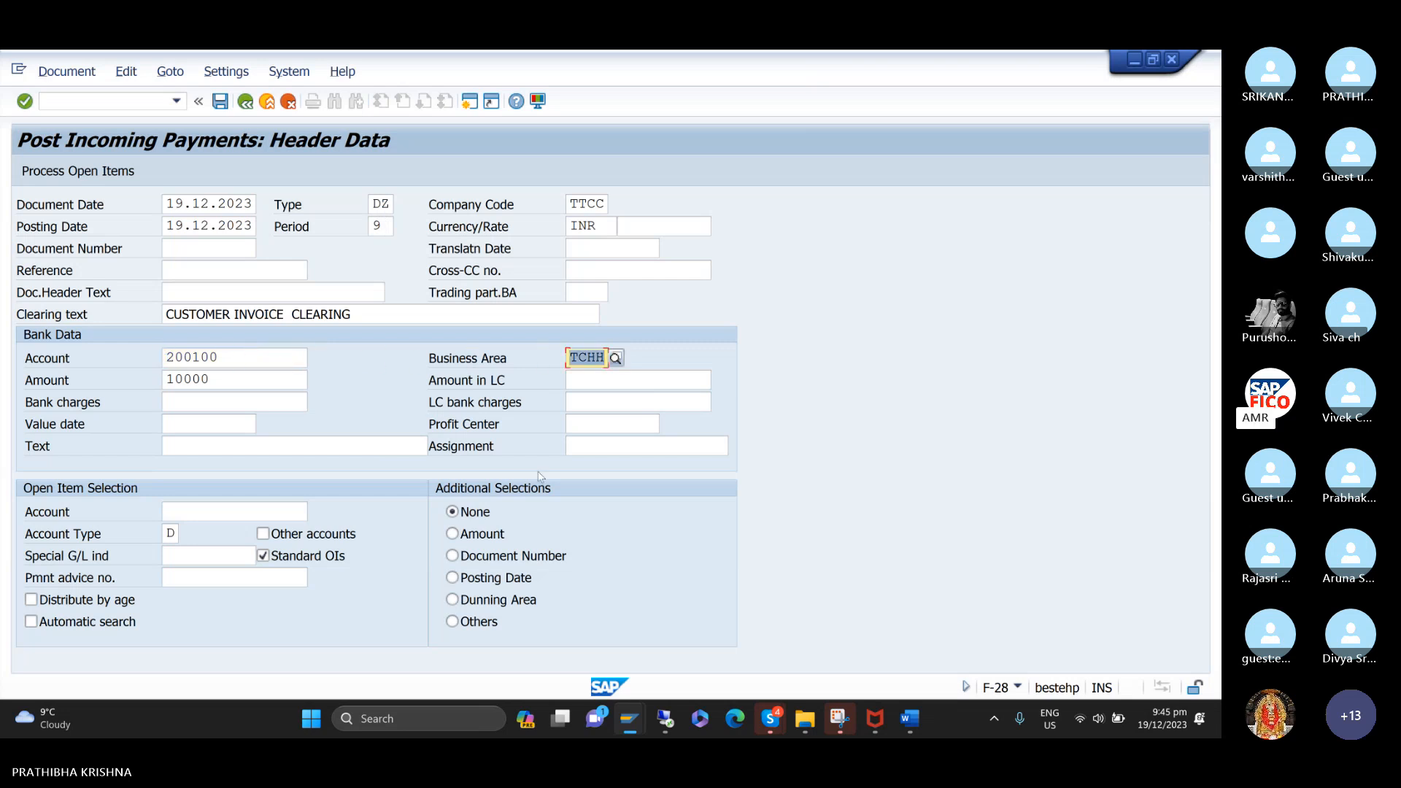
Set the bank data's value date to 19.12.2023 and its text to CUSTOMER INVOICE CLEARING.
{"action": "left_click", "coordinate": [225, 423]}
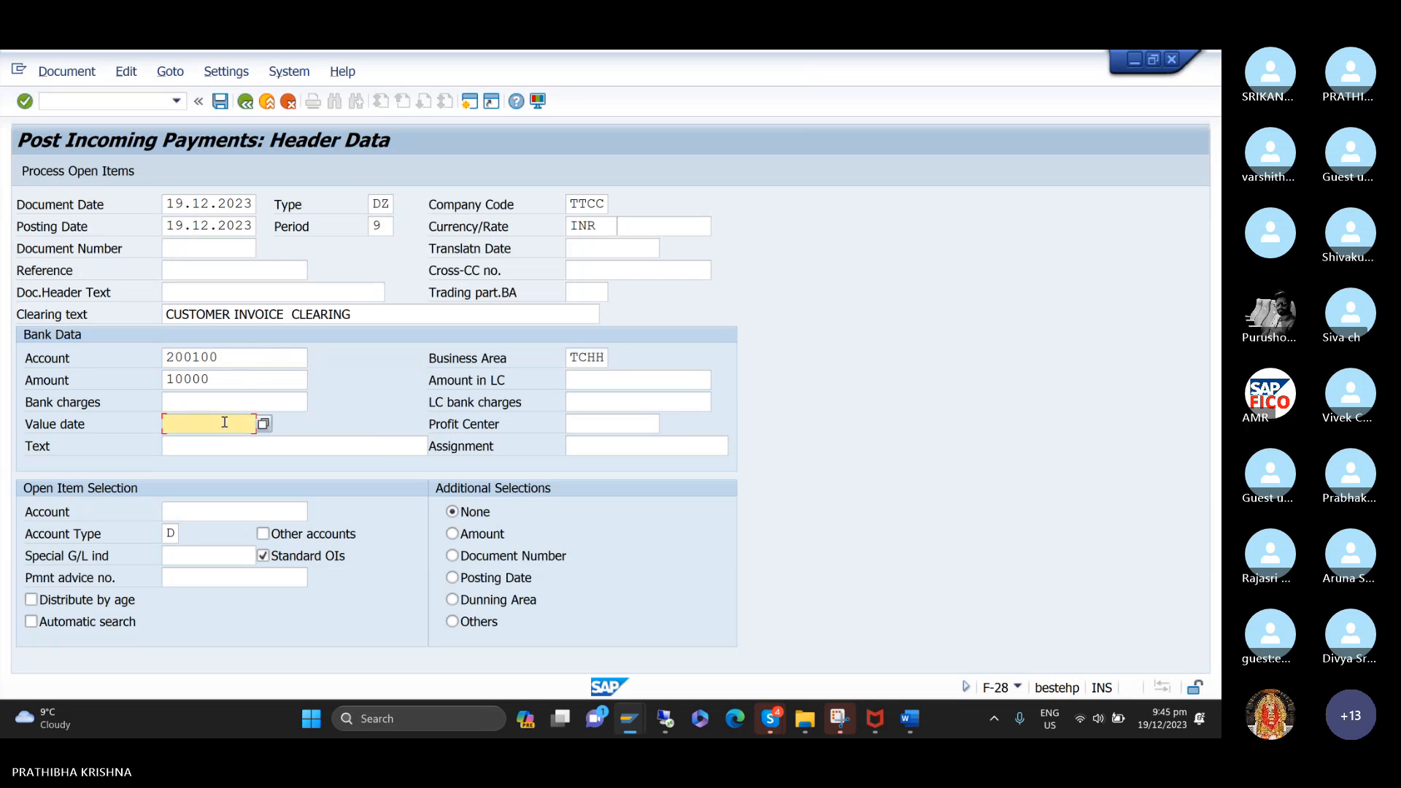
{"action": "type", "text": "1"}
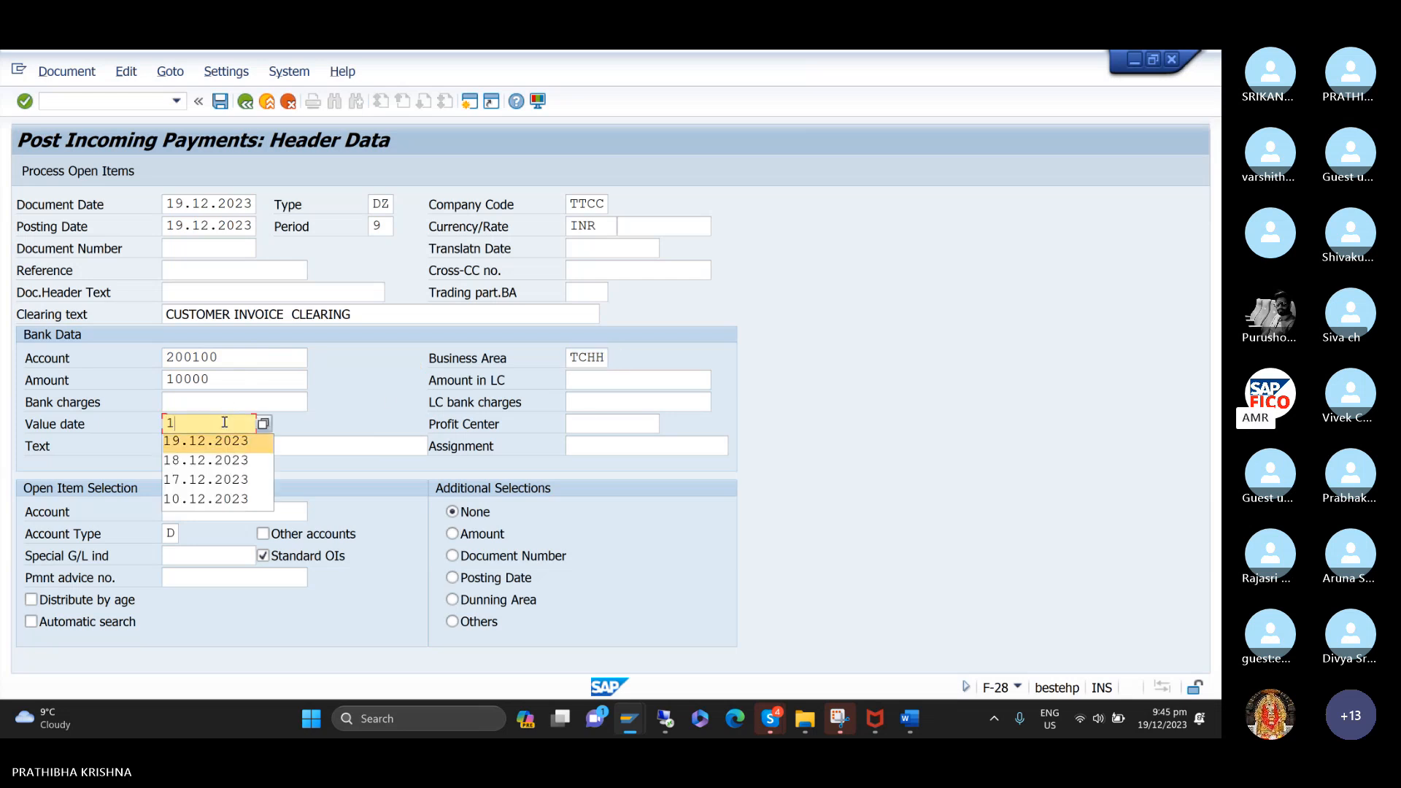
{"action": "key", "text": "Tab"}
{"action": "key", "text": "Tab"}
{"action": "type", "text": "C"}
{"action": "key", "text": "Down"}
{"action": "key", "text": "Down"}
{"action": "key", "text": "Down"}
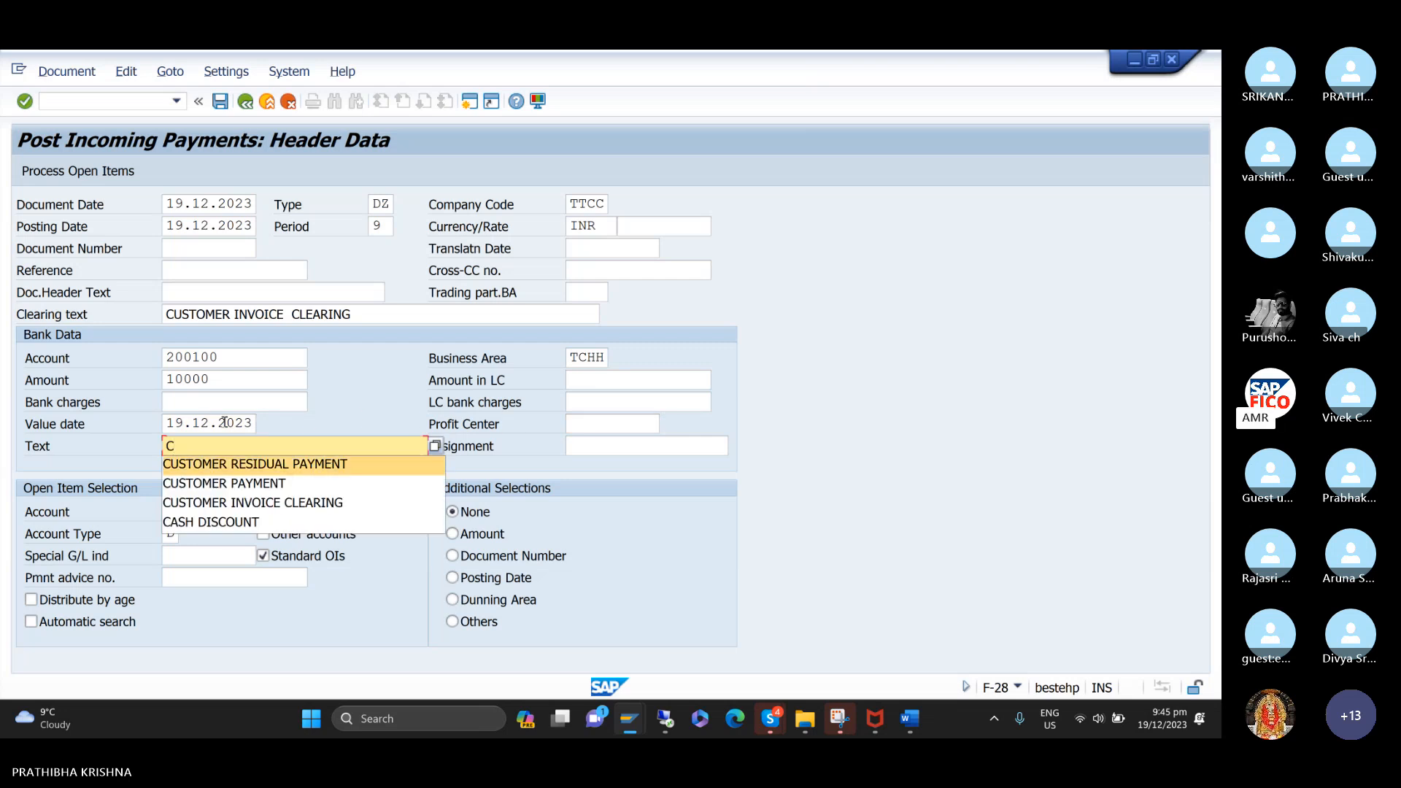
{"action": "key", "text": "Return"}
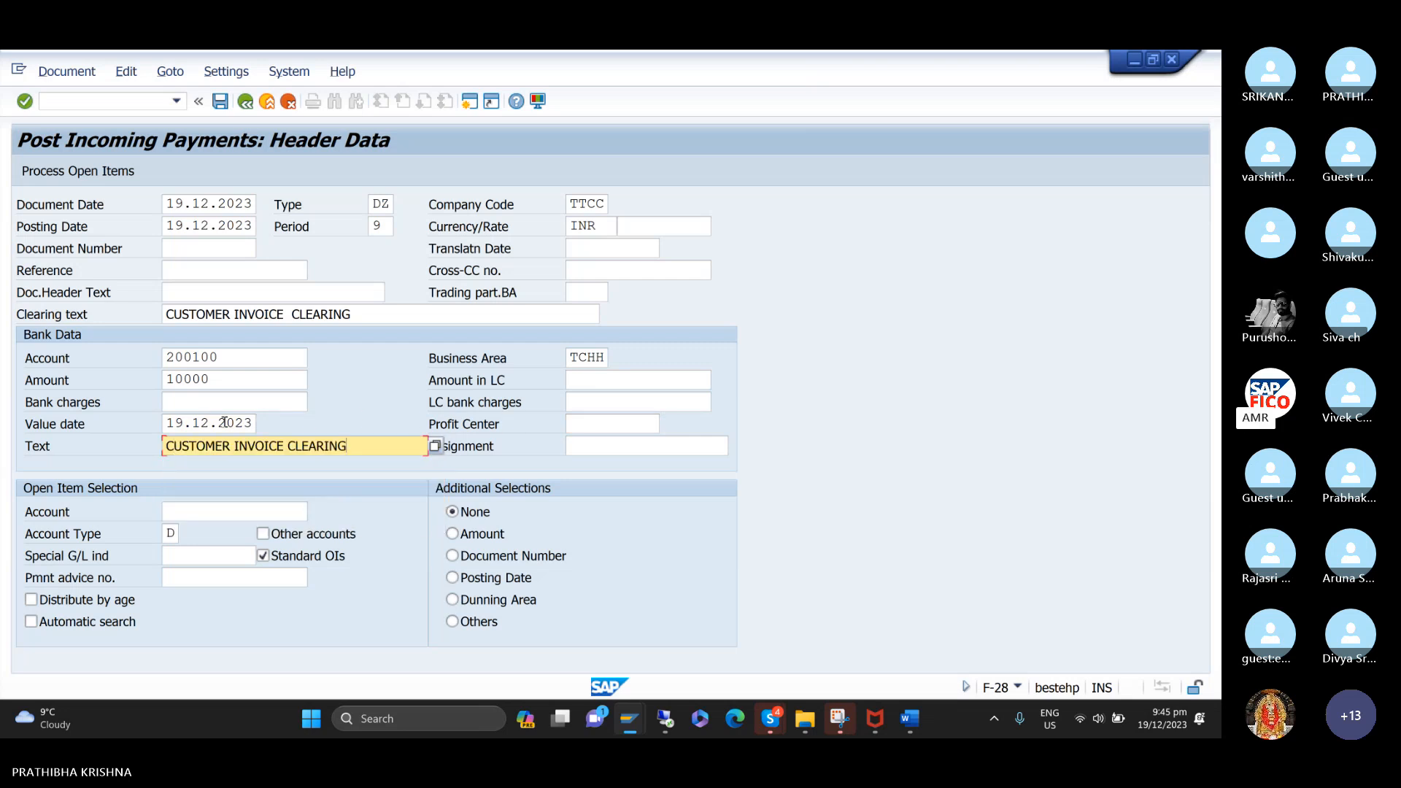
Look up TTCC customer HONEY BEE TRADERS as the open item account and process its open items.
{"action": "key", "text": "Tab"}
{"action": "key", "text": "Tab"}
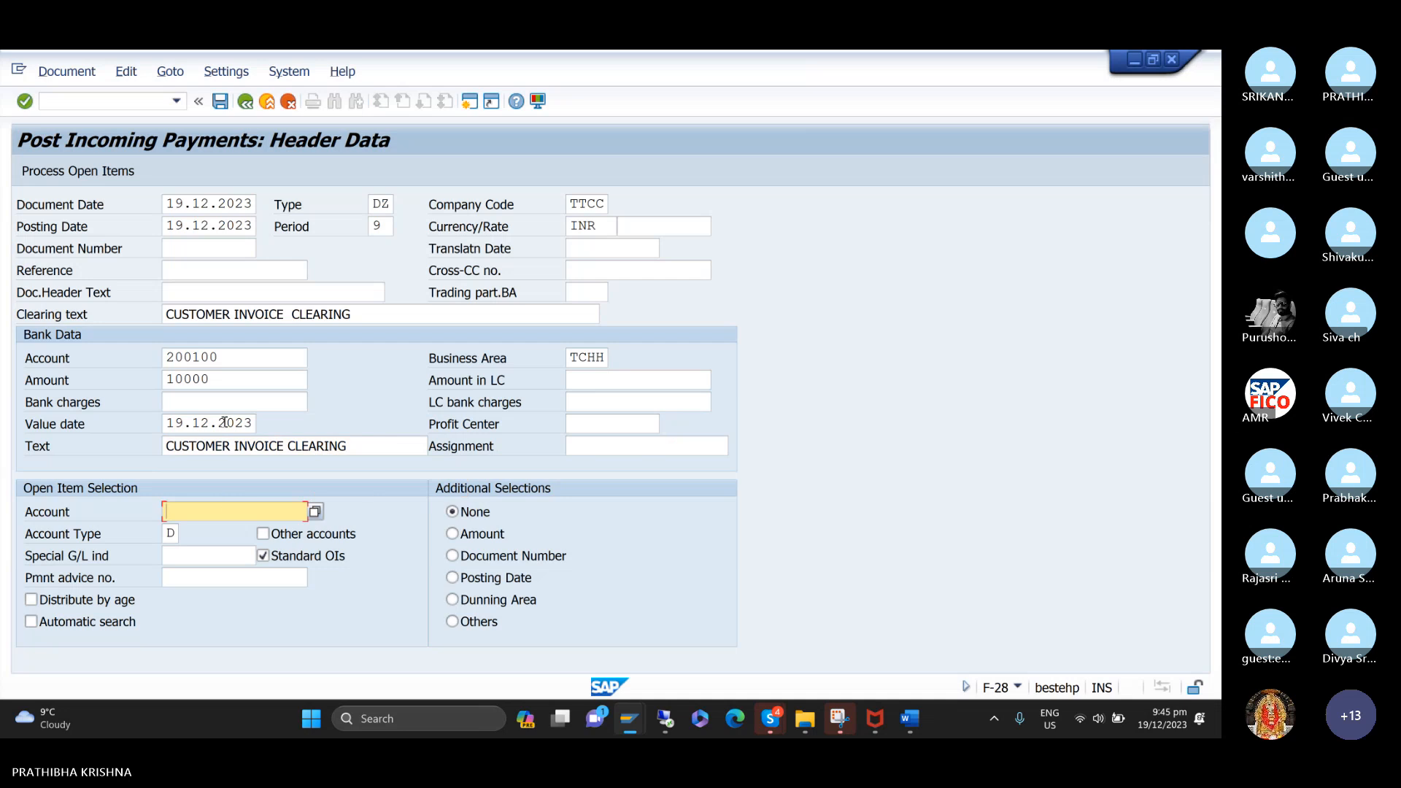
{"action": "key", "text": "Return"}
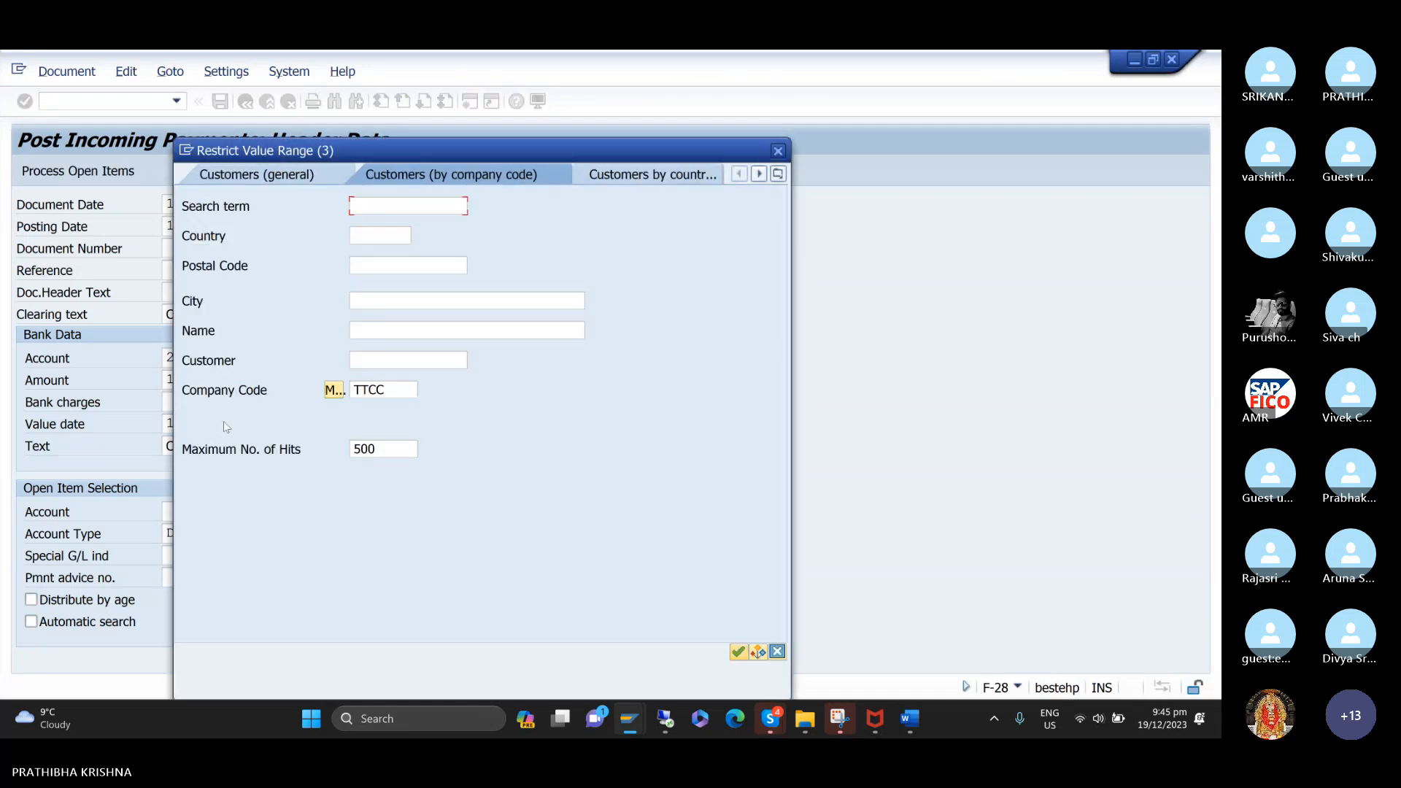
{"action": "key", "text": "Return"}
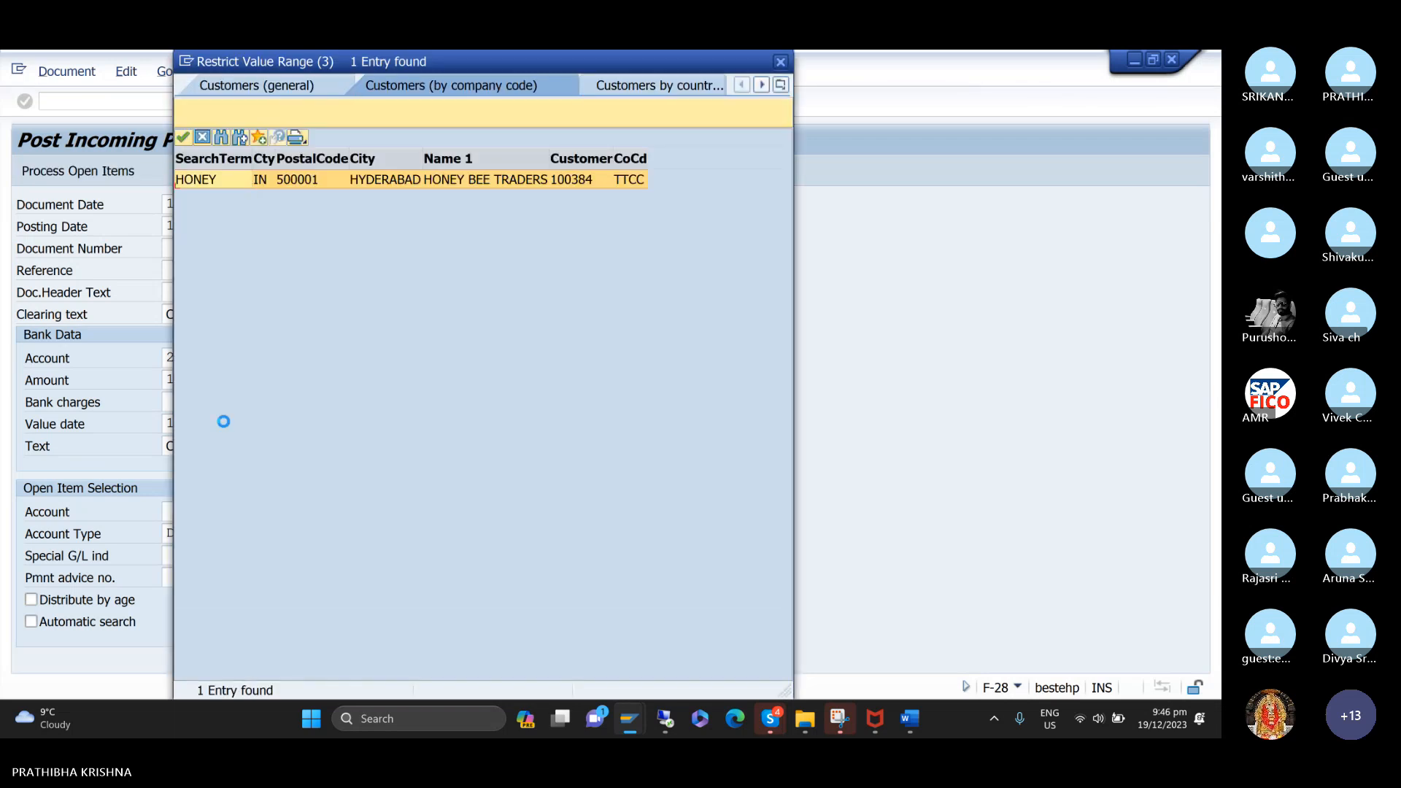
{"action": "key", "text": "Return"}
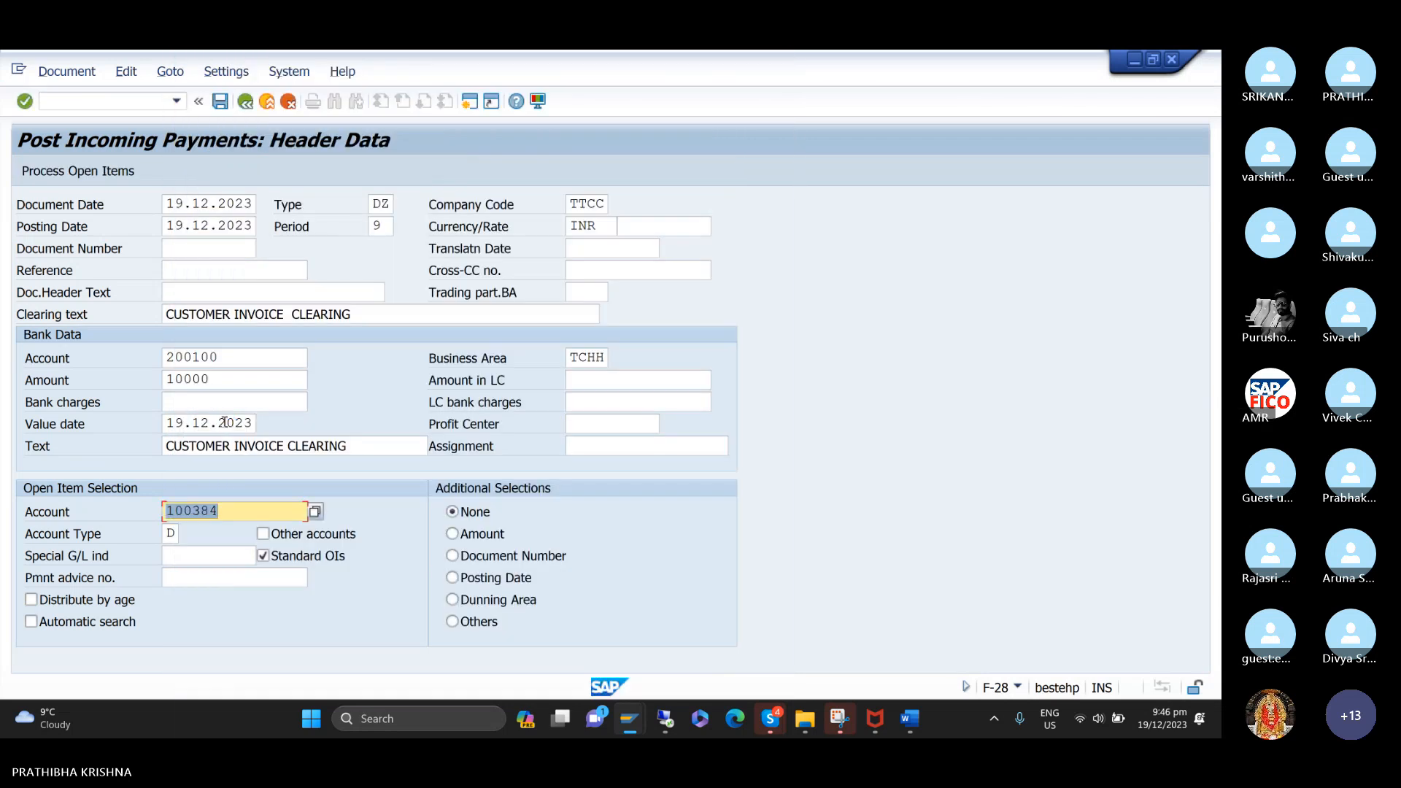
{"action": "left_click", "coordinate": [101, 173]}
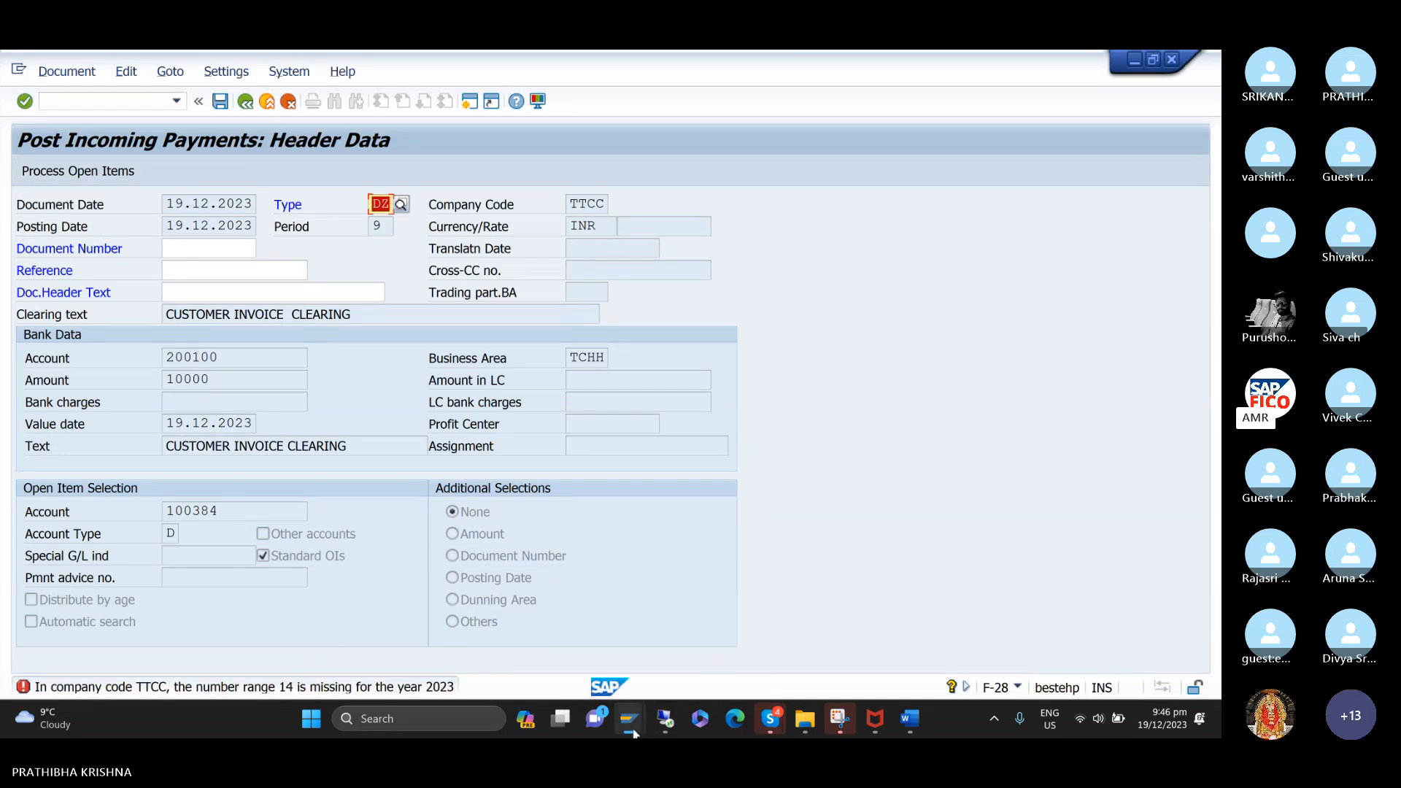
Switch to the TTCC document number interval session and insert a new interval 14 for year 2023.
{"action": "mouse_move", "coordinate": [630, 721]}
{"action": "mouse_move", "coordinate": [704, 663]}
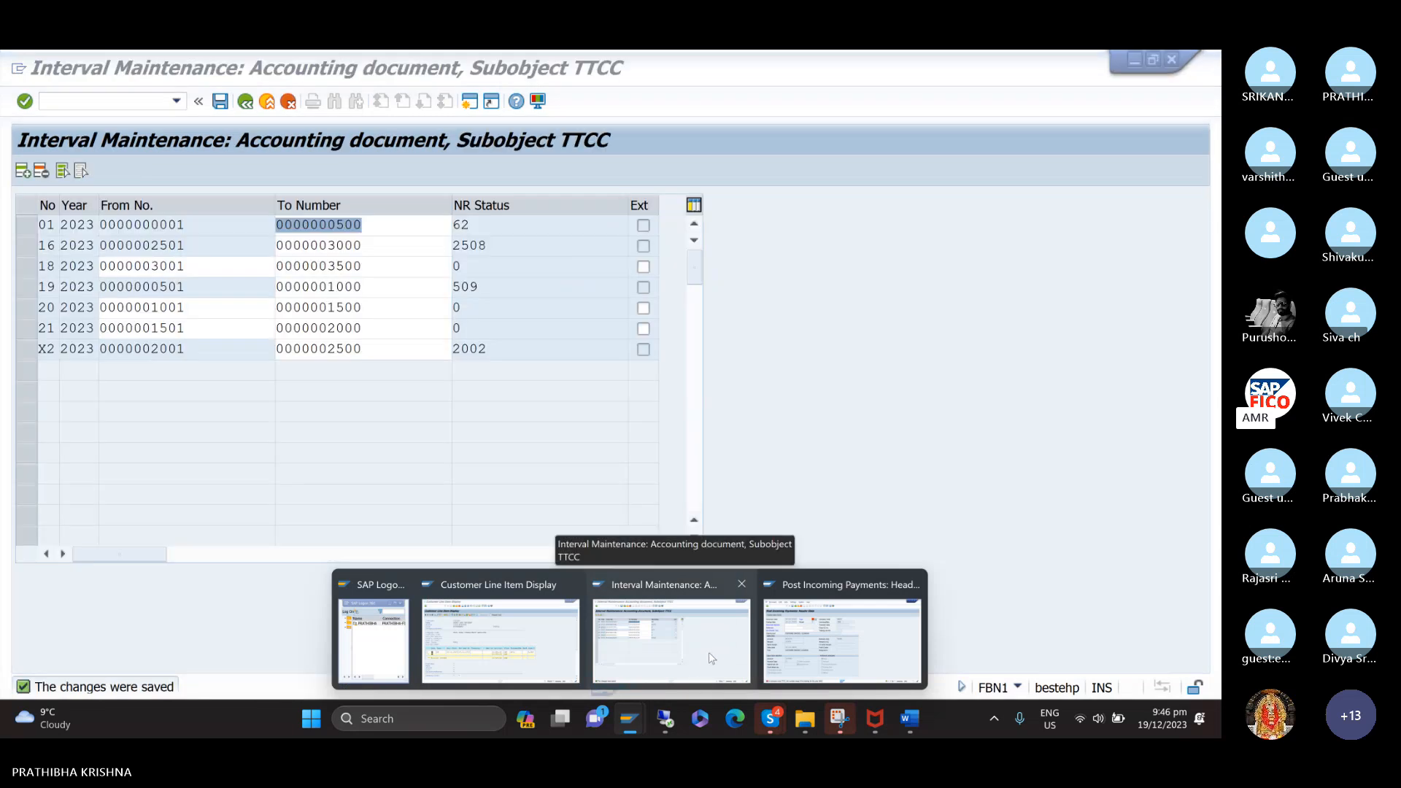
{"action": "left_click", "coordinate": [712, 659]}
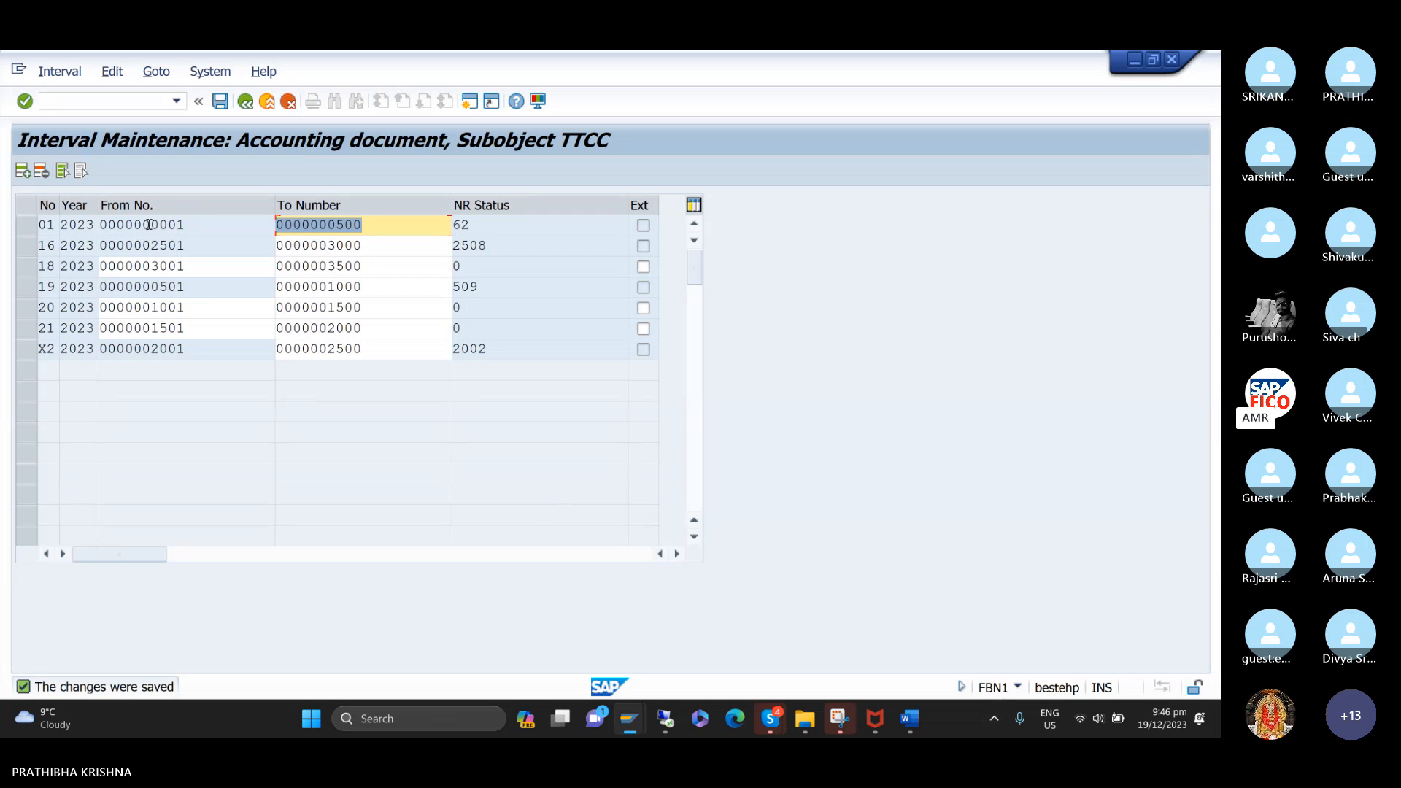
{"action": "left_click", "coordinate": [22, 172]}
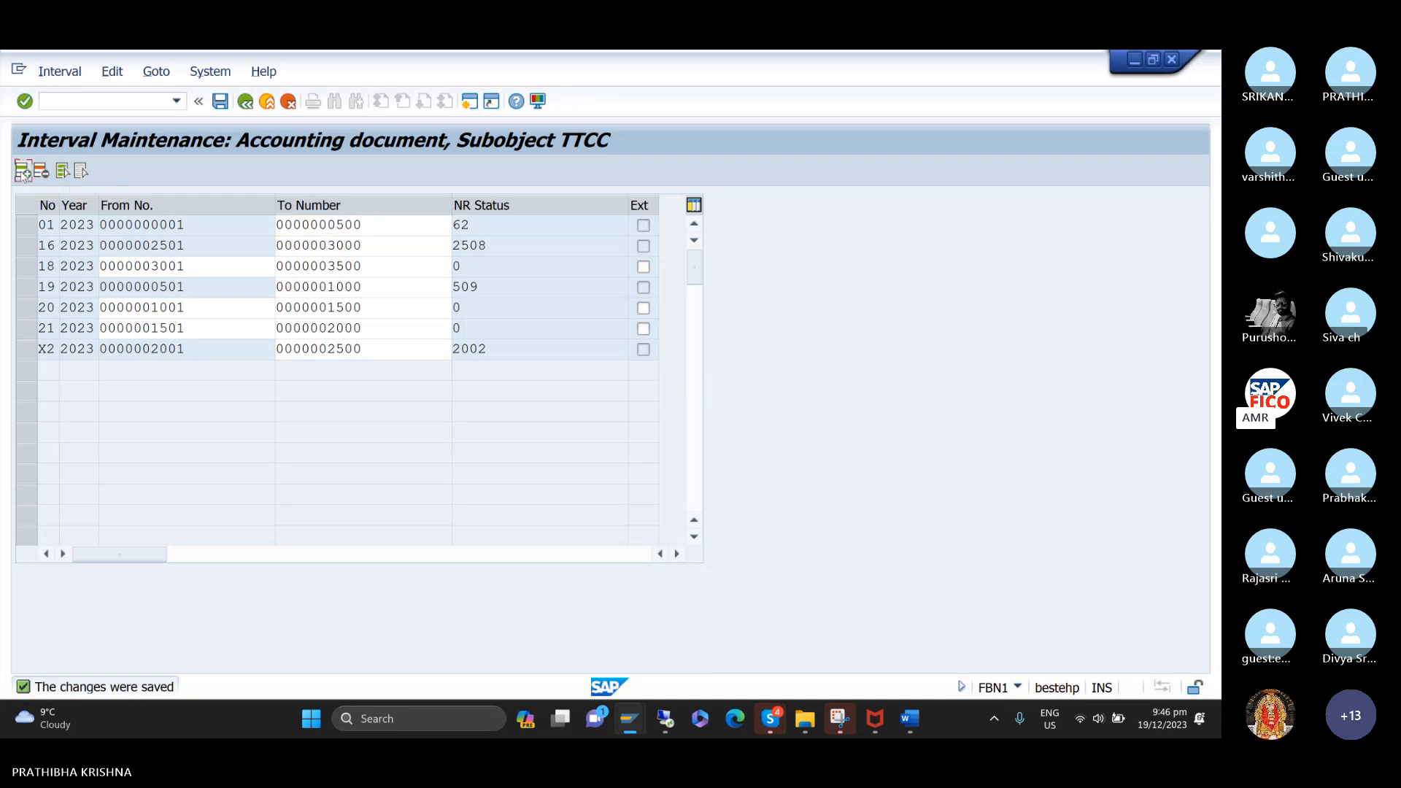
{"action": "type", "text": "14"}
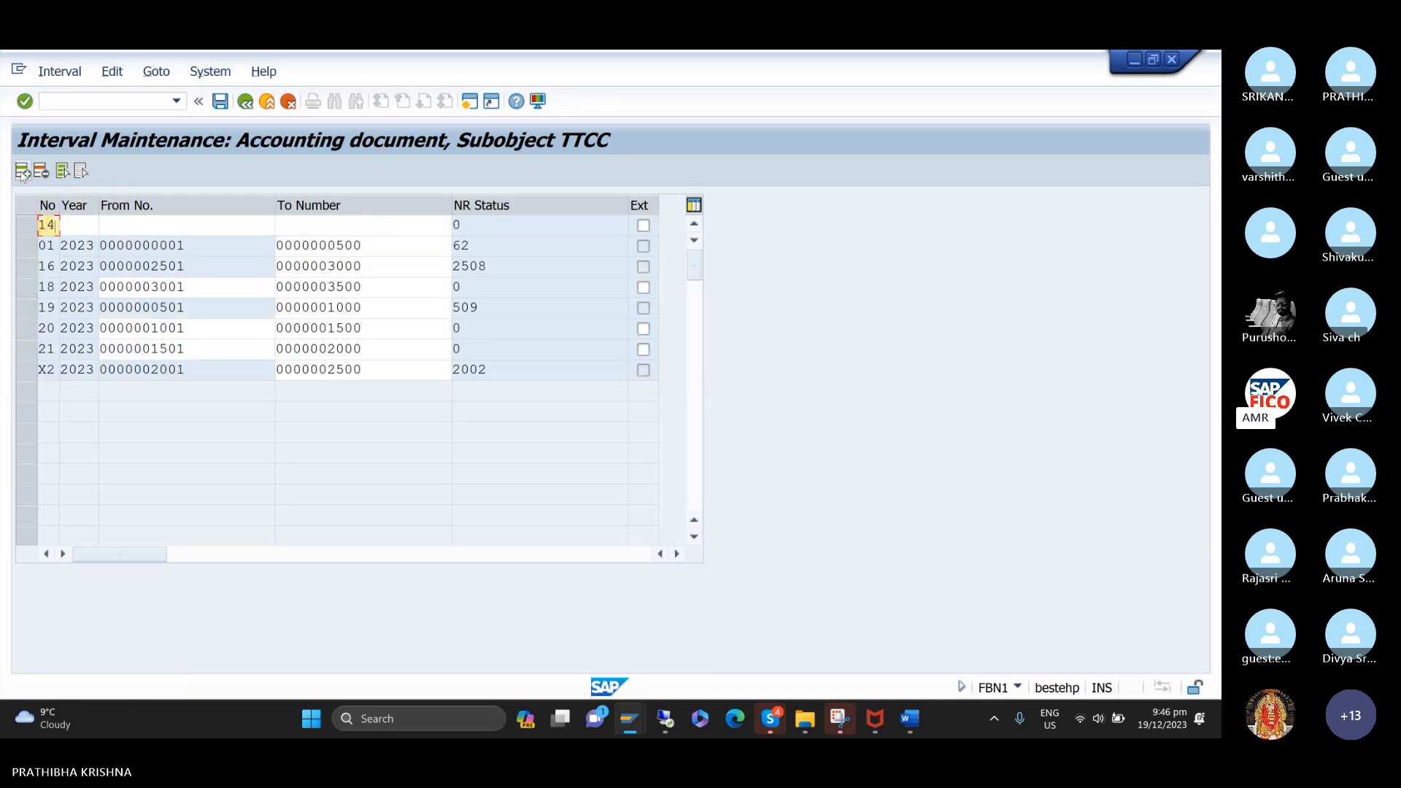
{"action": "key", "text": "Tab"}
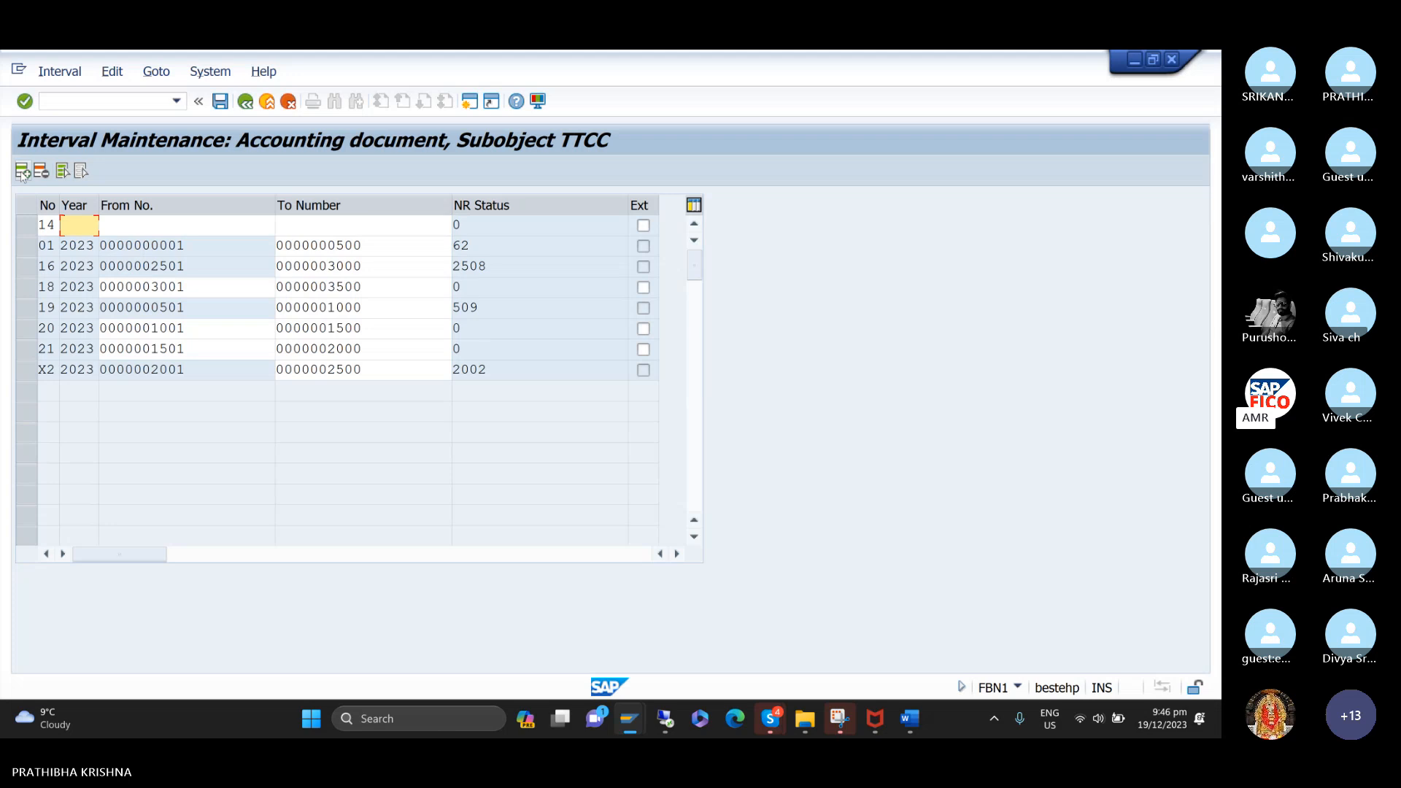
{"action": "left_click", "coordinate": [31, 231]}
{"action": "left_click", "coordinate": [29, 227]}
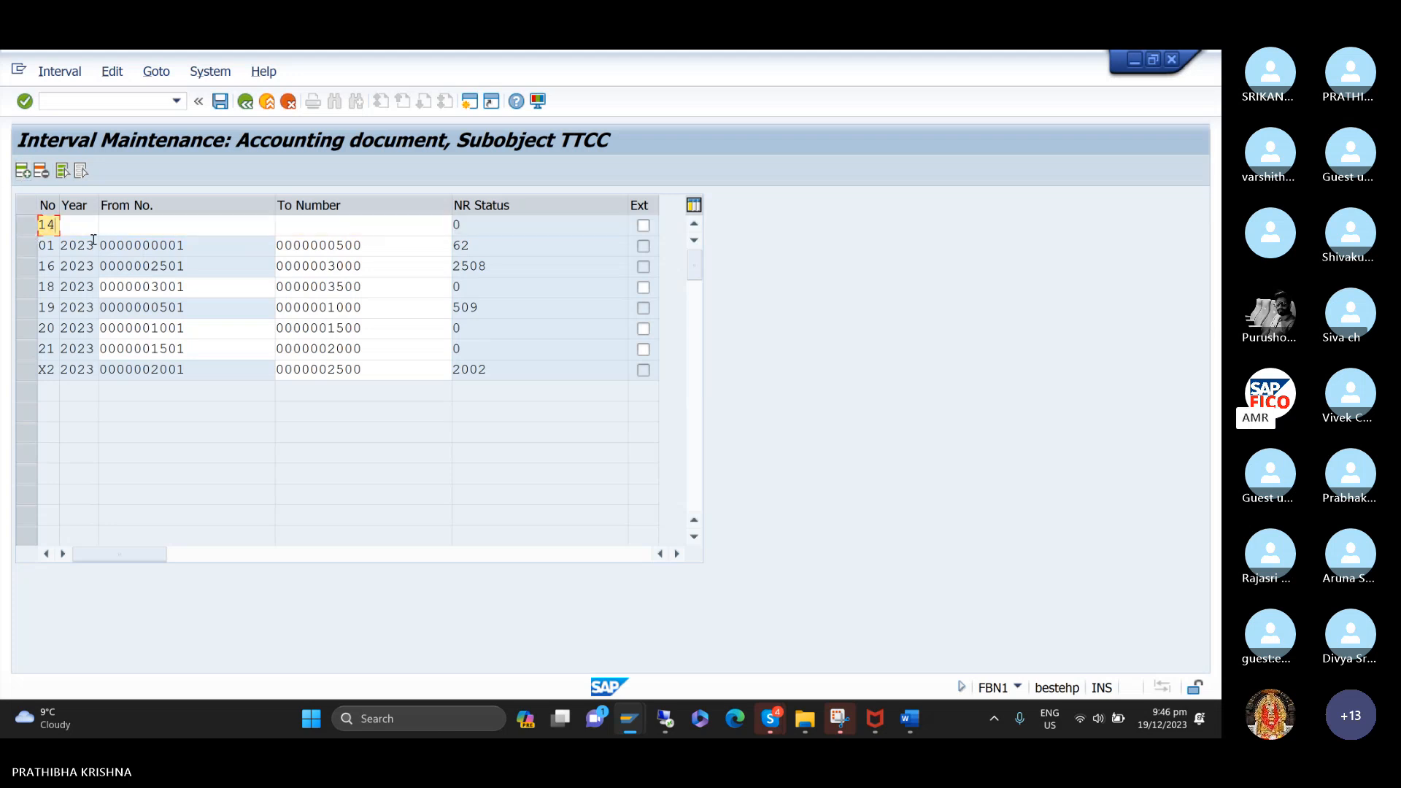
{"action": "left_click", "coordinate": [89, 230]}
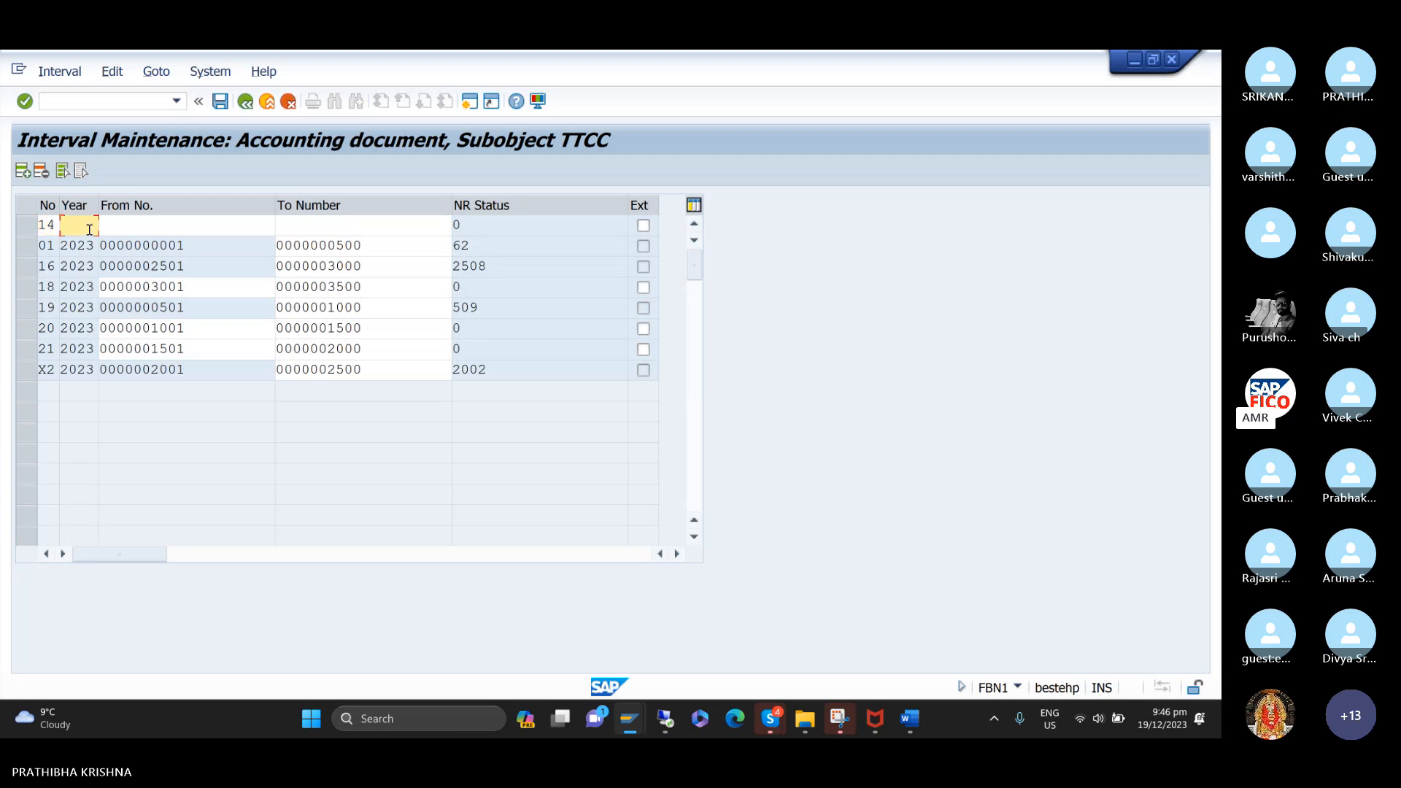
{"action": "type", "text": "2023"}
{"action": "key", "text": "Tab"}
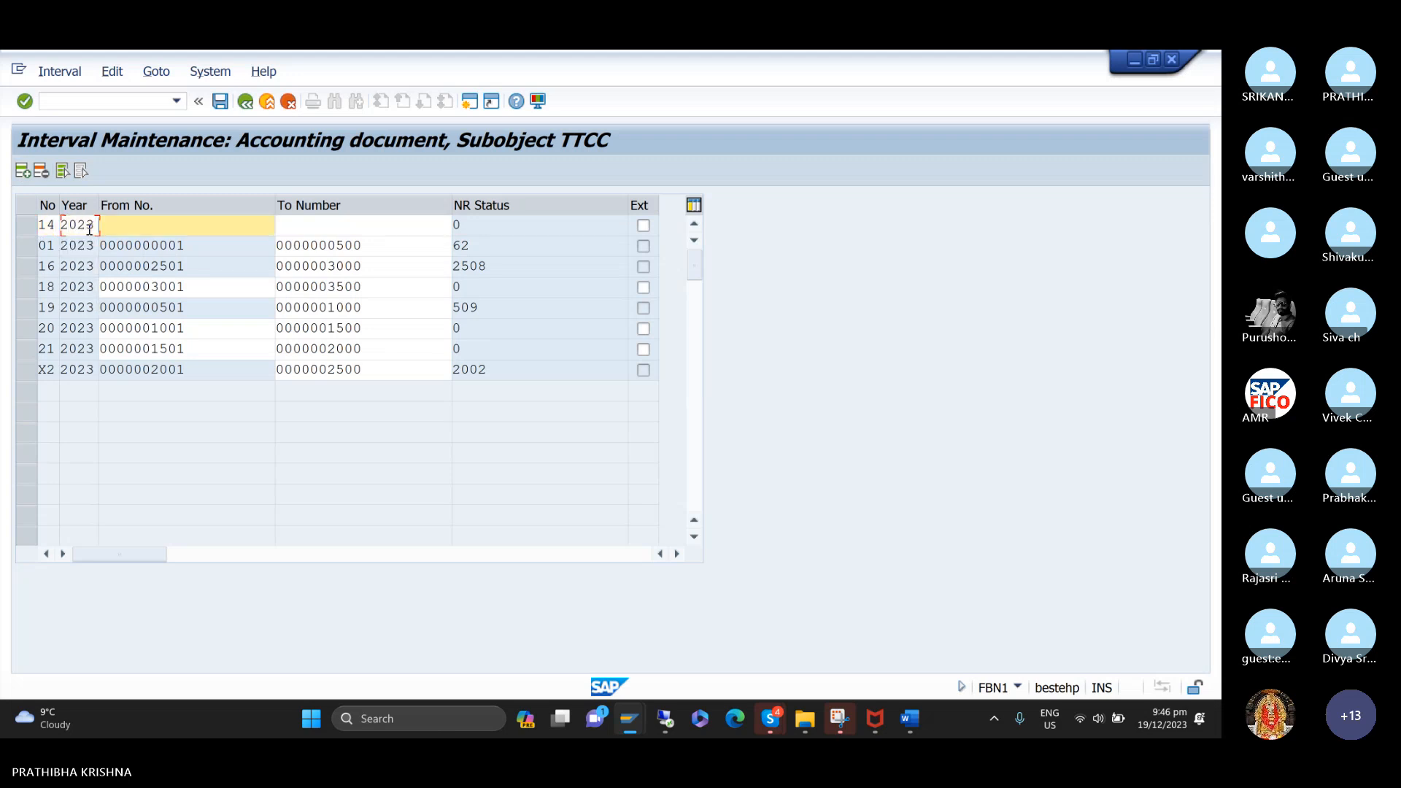
Define interval 14 as running from 3501 to 4000 and save the number ranges.
{"action": "type", "text": "3"}
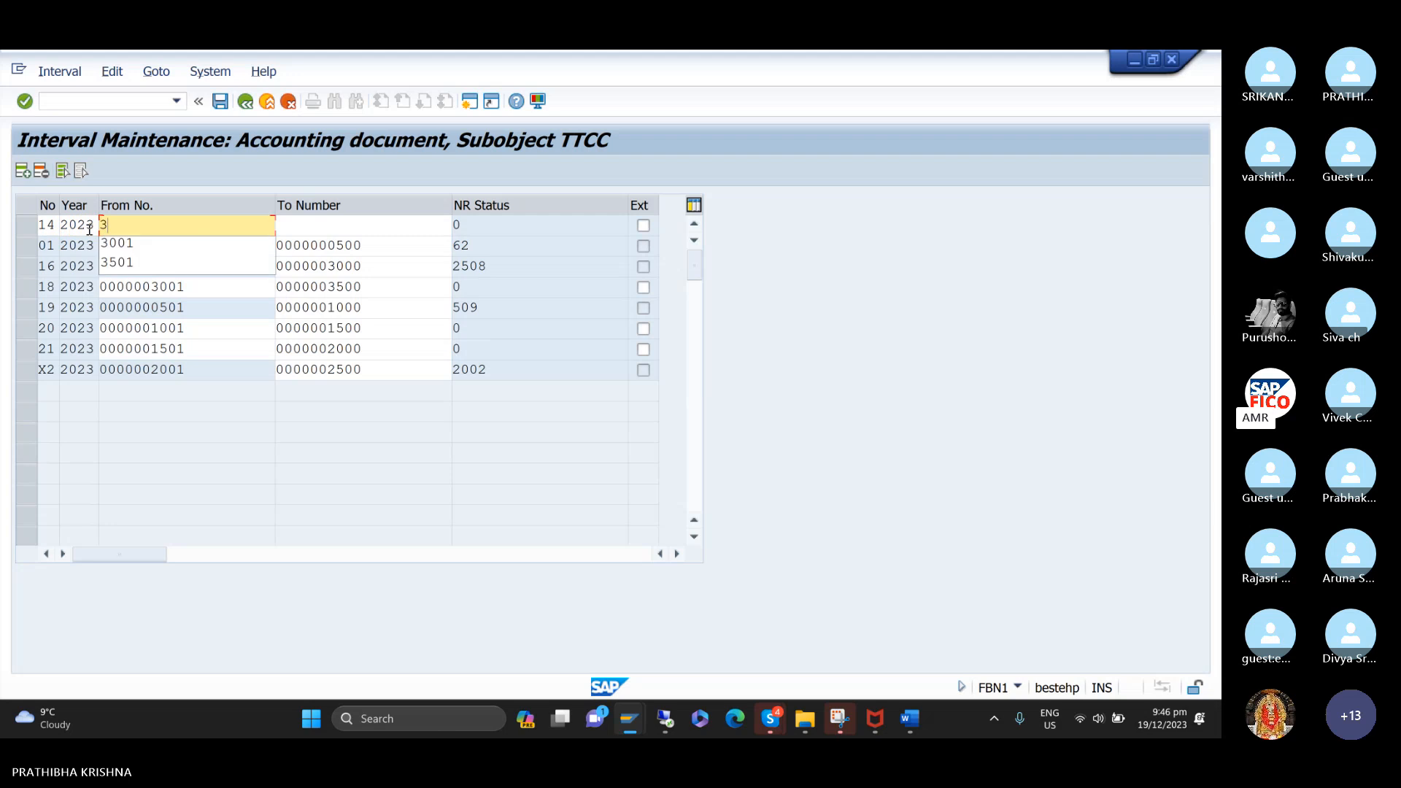
{"action": "type", "text": "501"}
{"action": "key", "text": "Tab"}
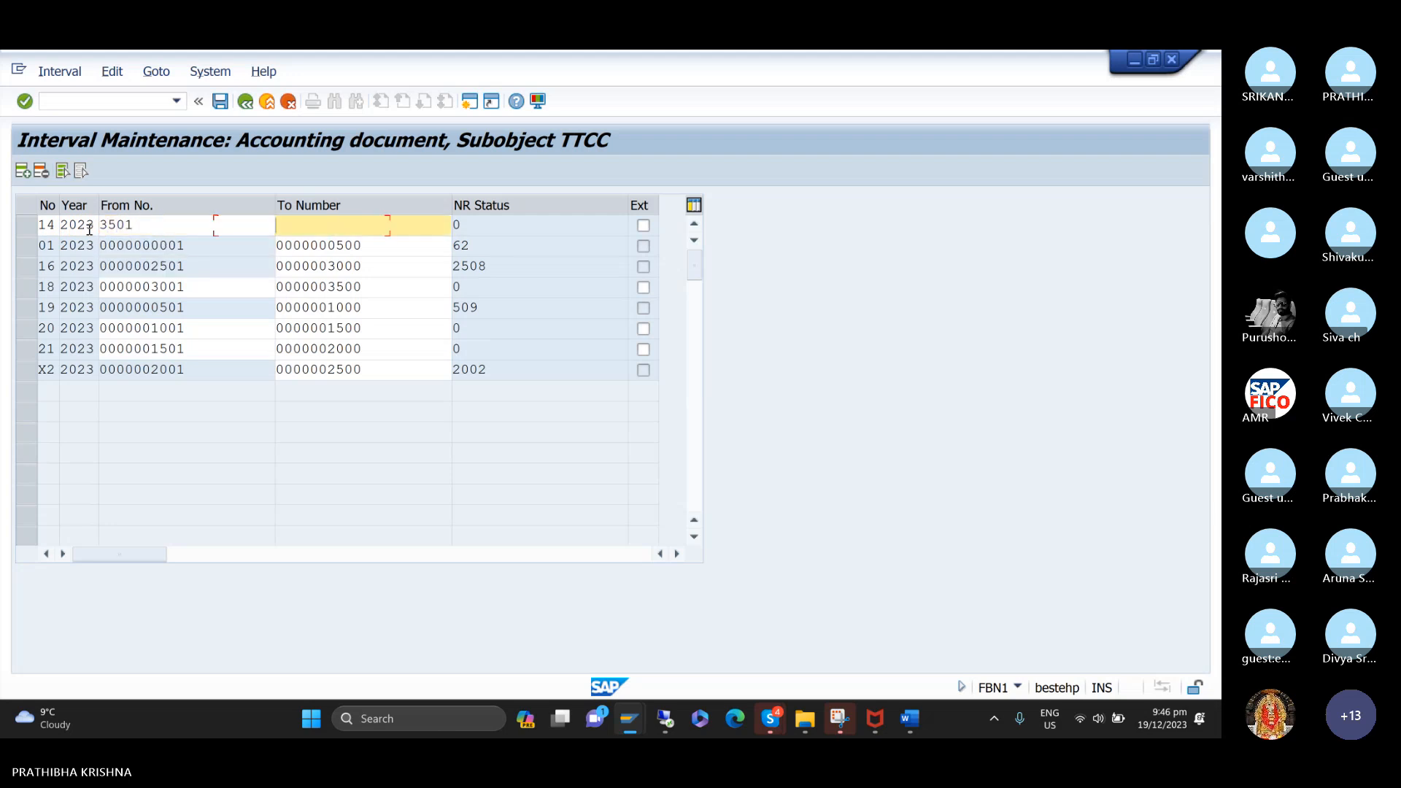
{"action": "type", "text": "4000"}
{"action": "left_click", "coordinate": [141, 225]}
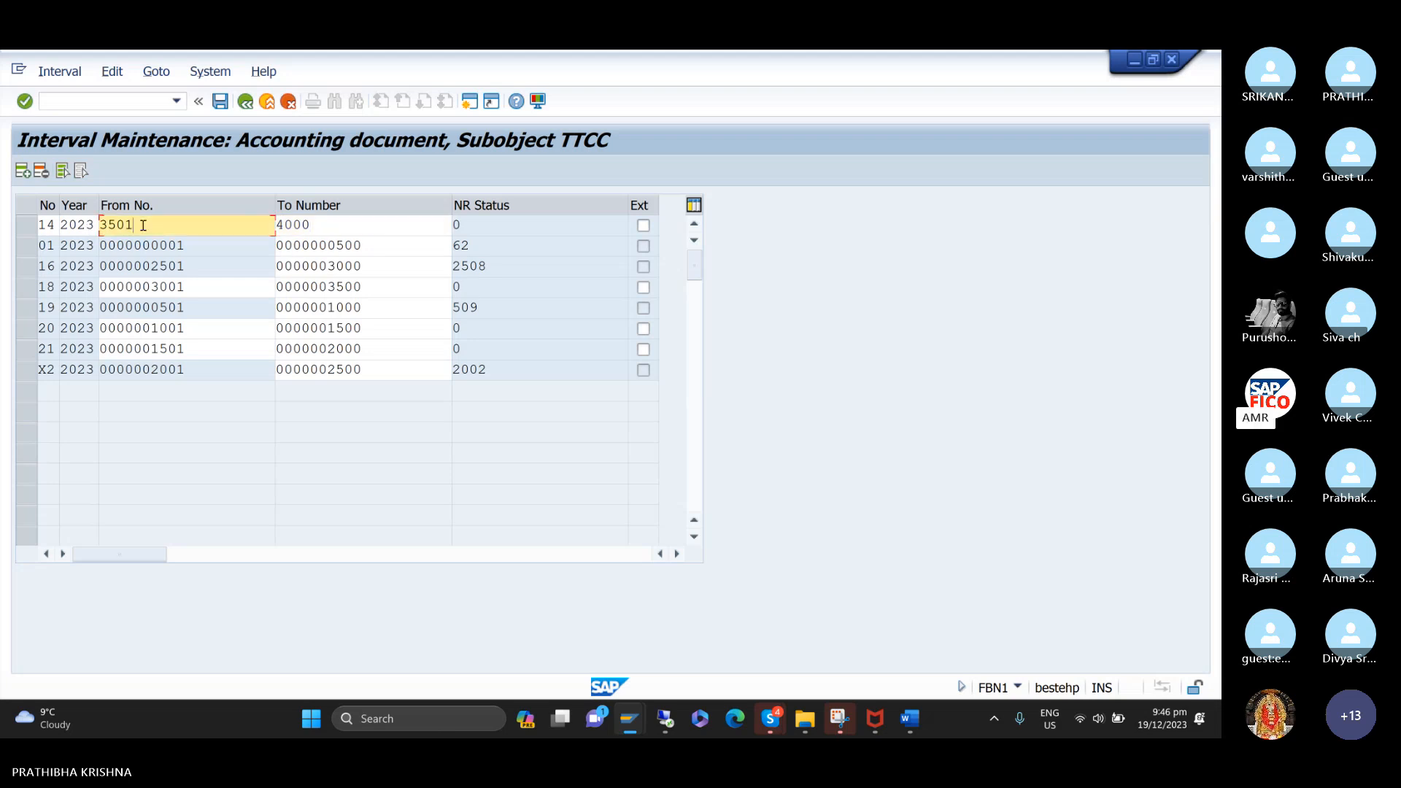
{"action": "left_click", "coordinate": [346, 226]}
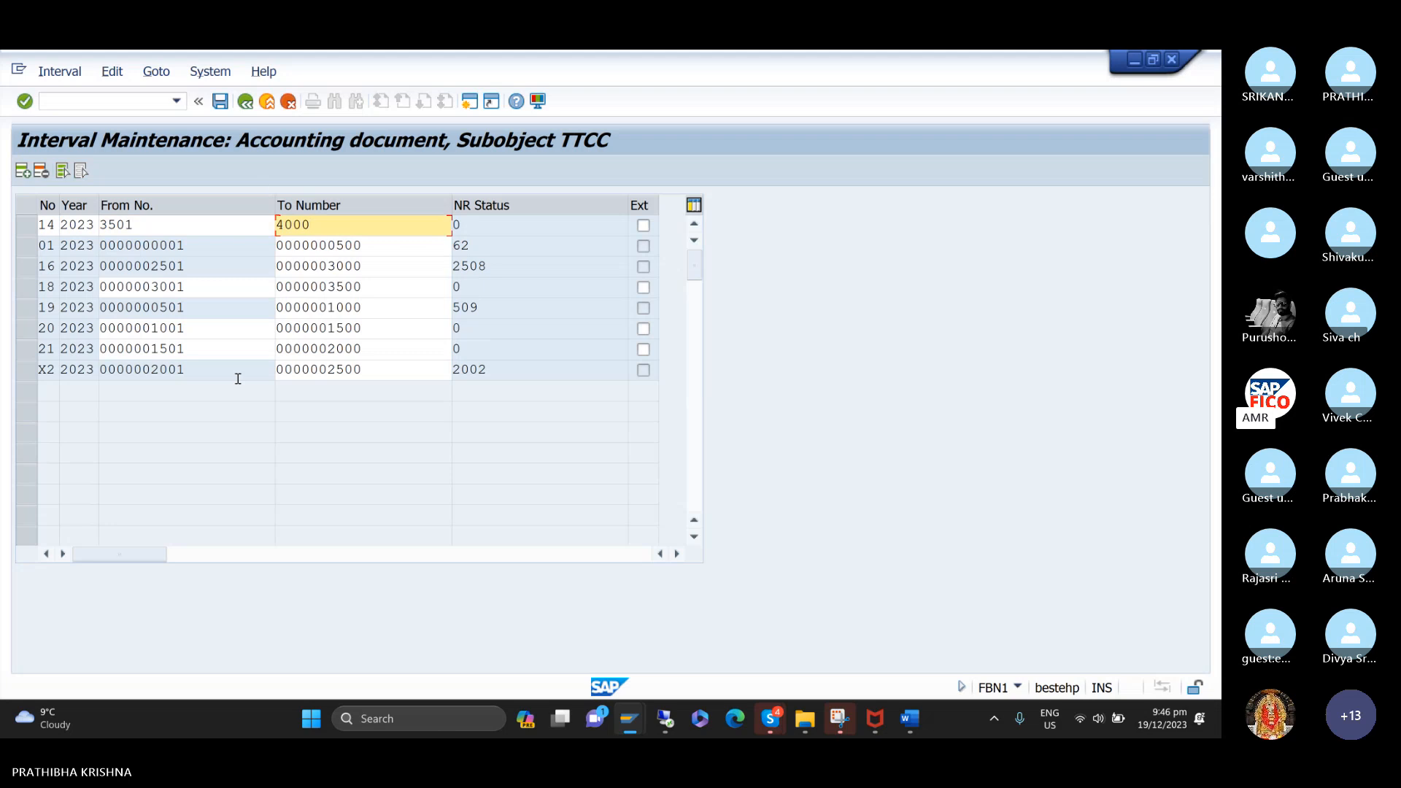
{"action": "key", "text": "Return"}
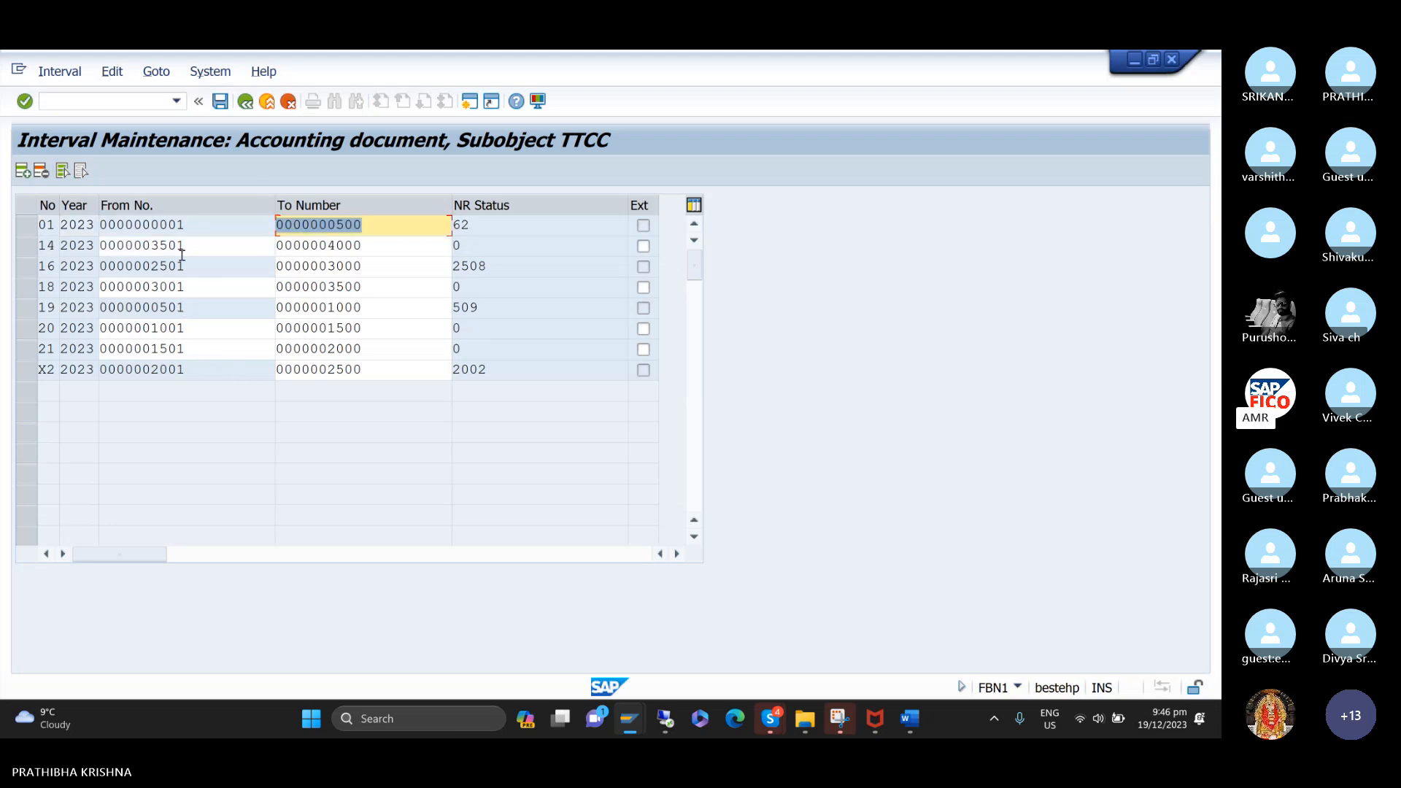
{"action": "left_click", "coordinate": [220, 103]}
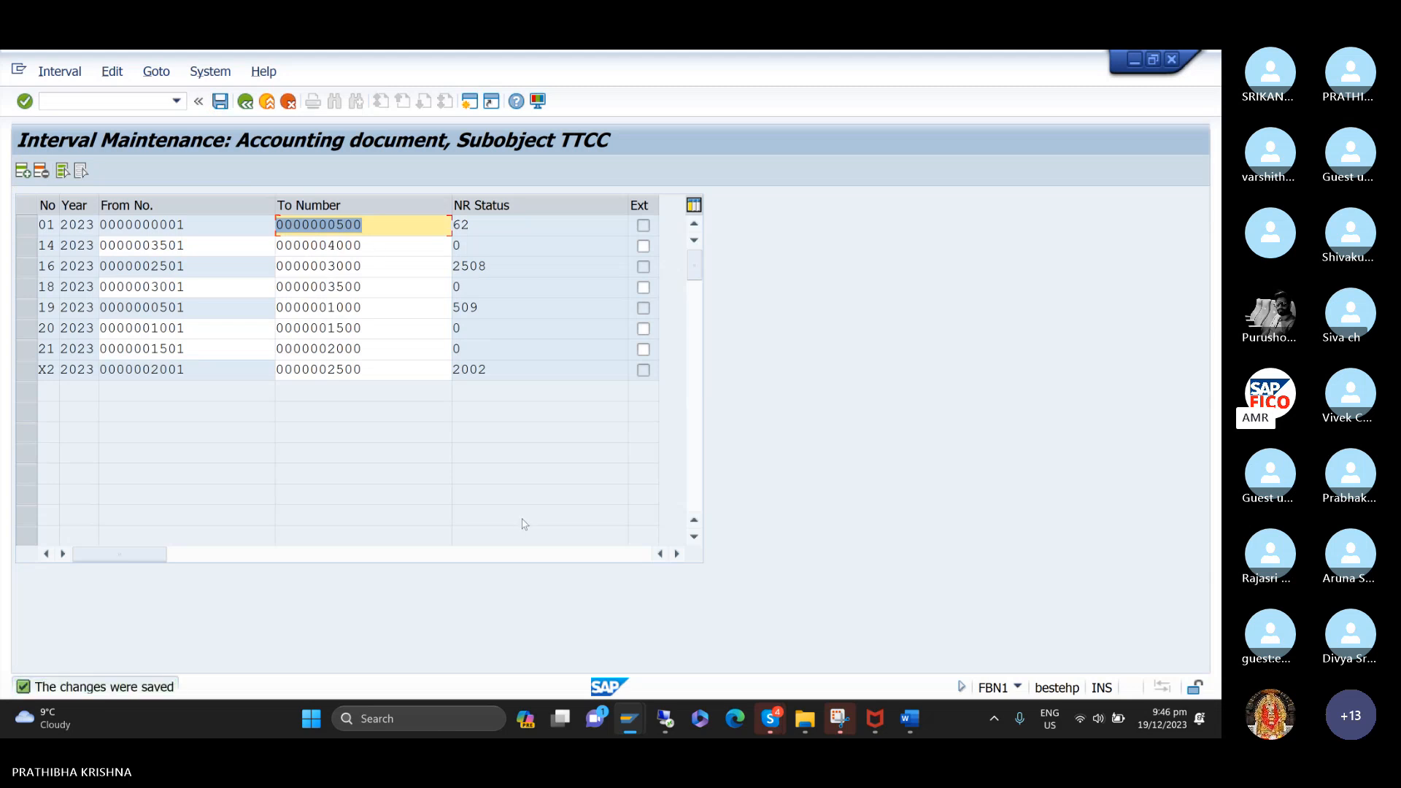
Return to the incoming payment session, process the customer's open items on the standard view, simulate the clearing document and post it.
{"action": "mouse_move", "coordinate": [639, 719]}
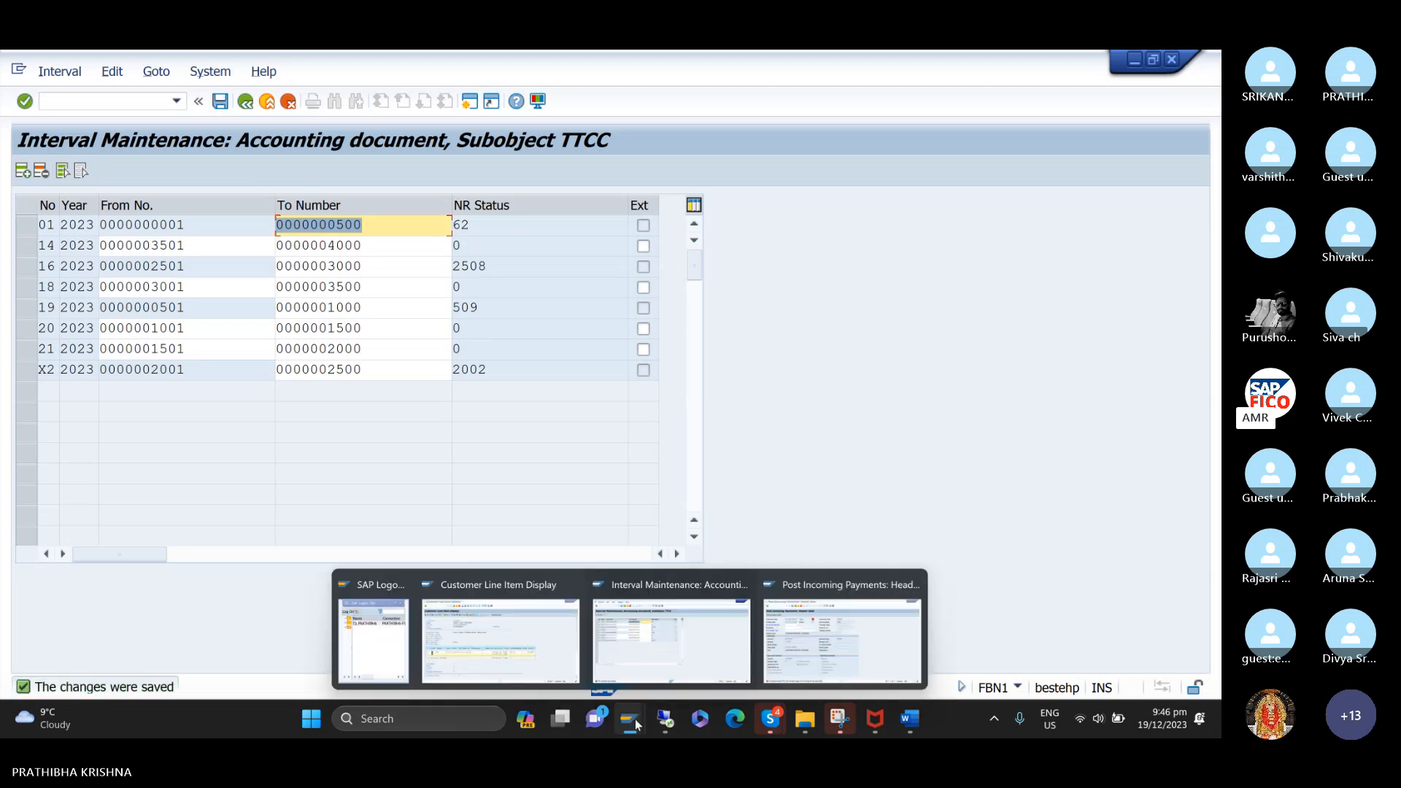
{"action": "left_click", "coordinate": [858, 652]}
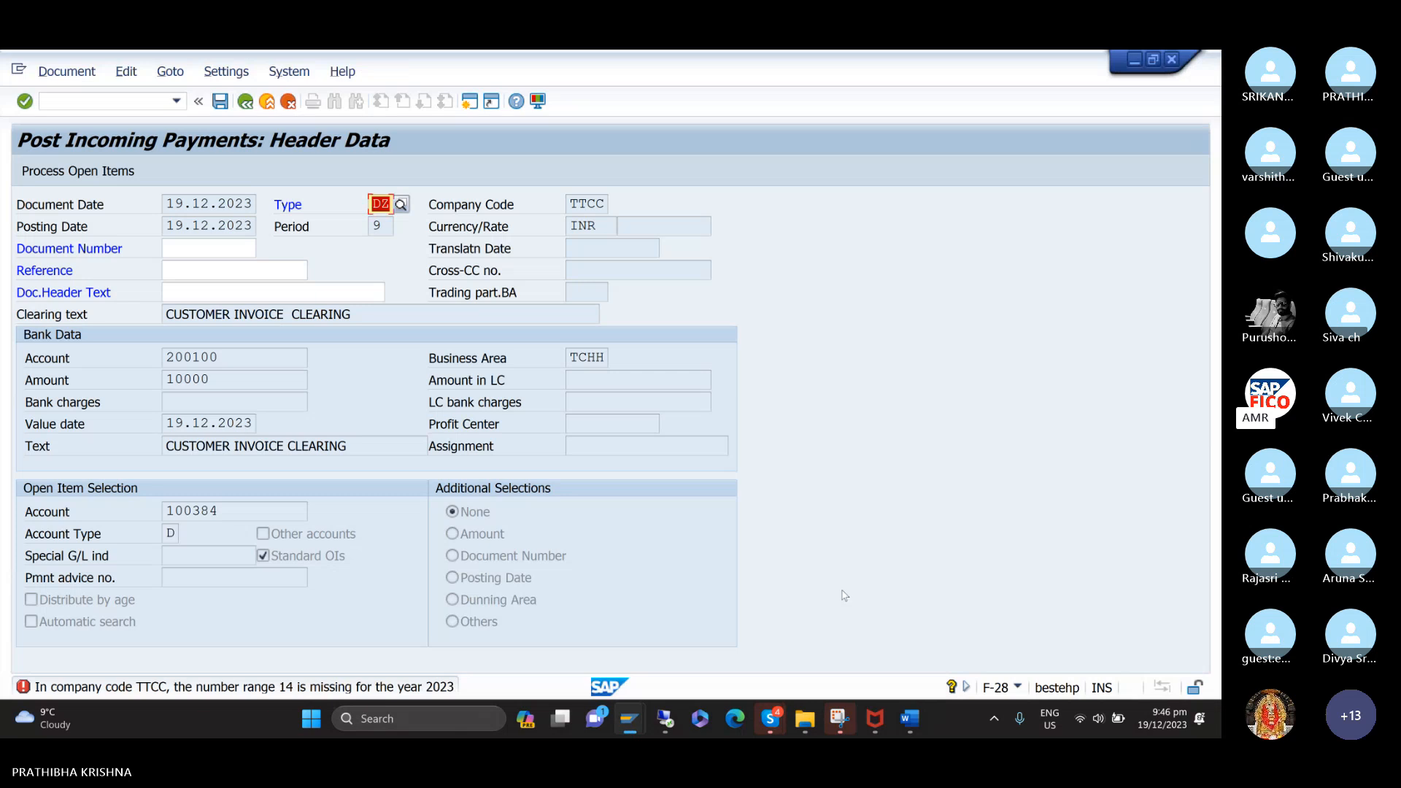
{"action": "key", "text": "Return"}
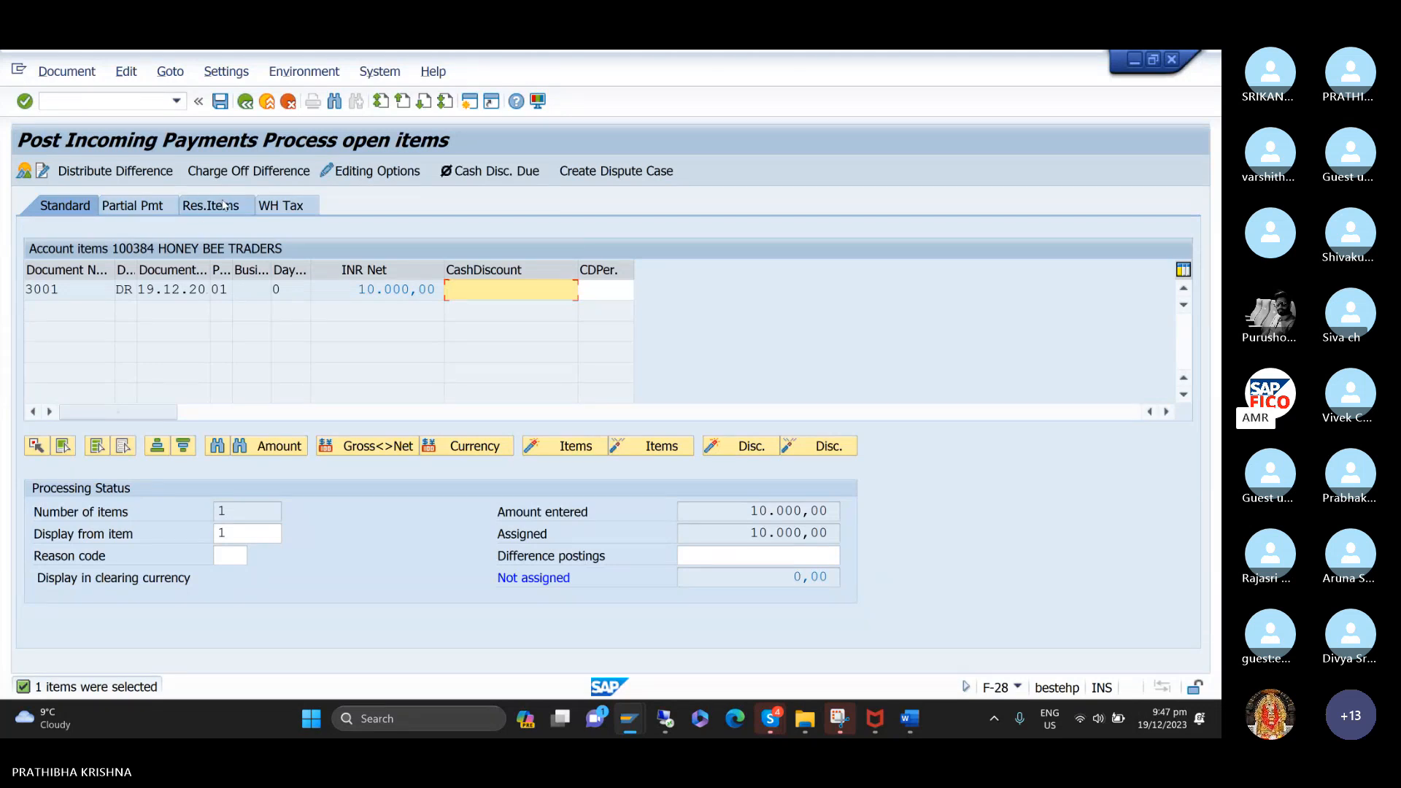
{"action": "left_click", "coordinate": [80, 207]}
{"action": "left_click", "coordinate": [67, 71]}
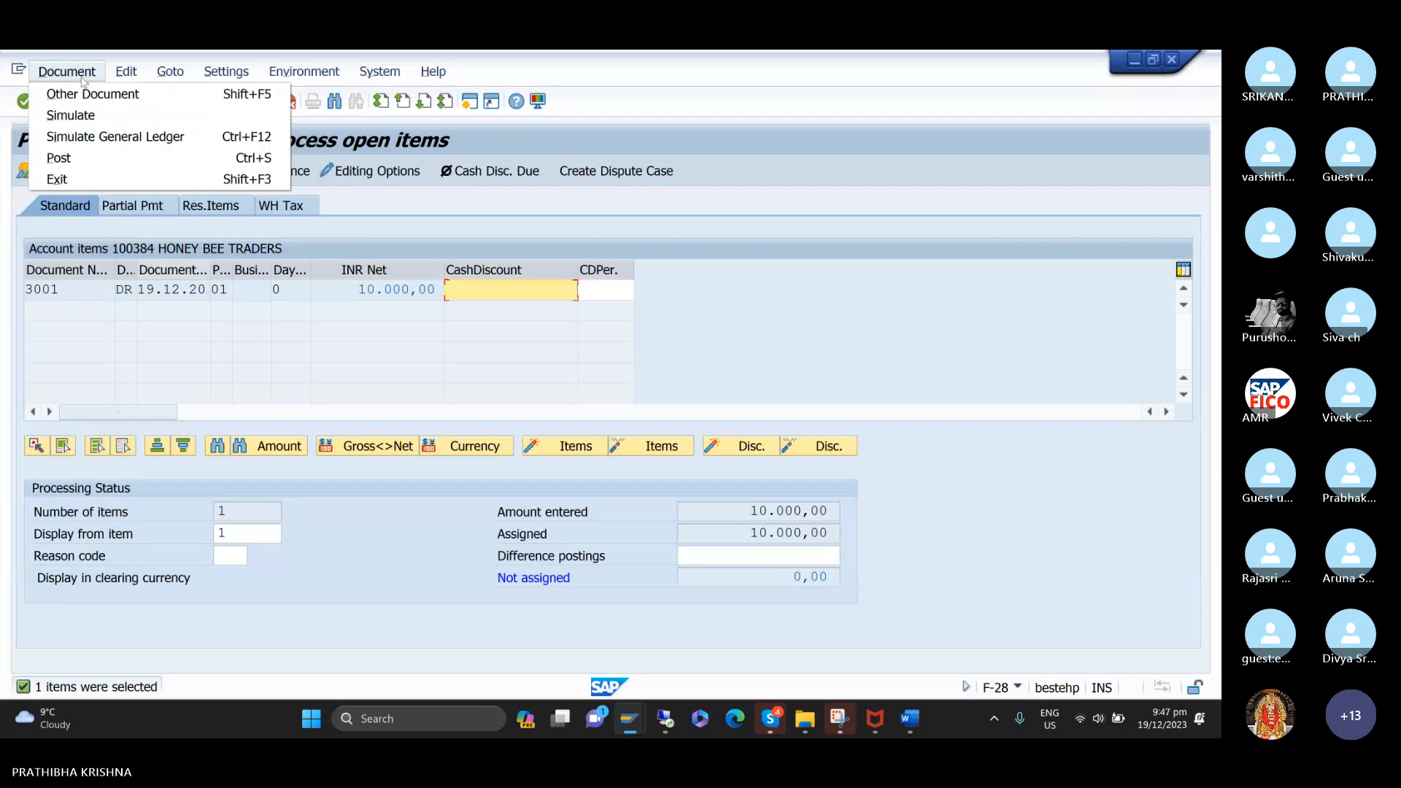
{"action": "left_click", "coordinate": [90, 117]}
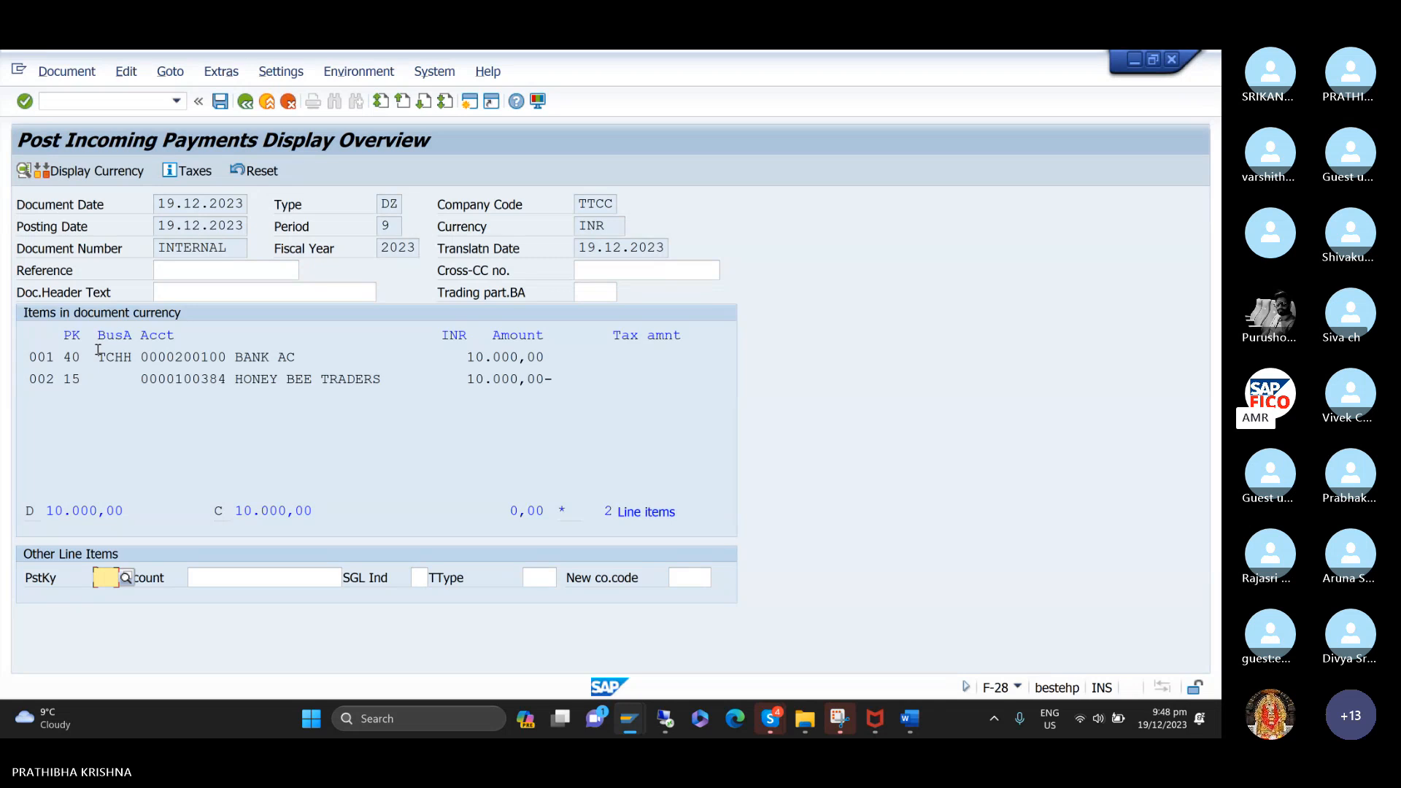
{"action": "left_click", "coordinate": [219, 102]}
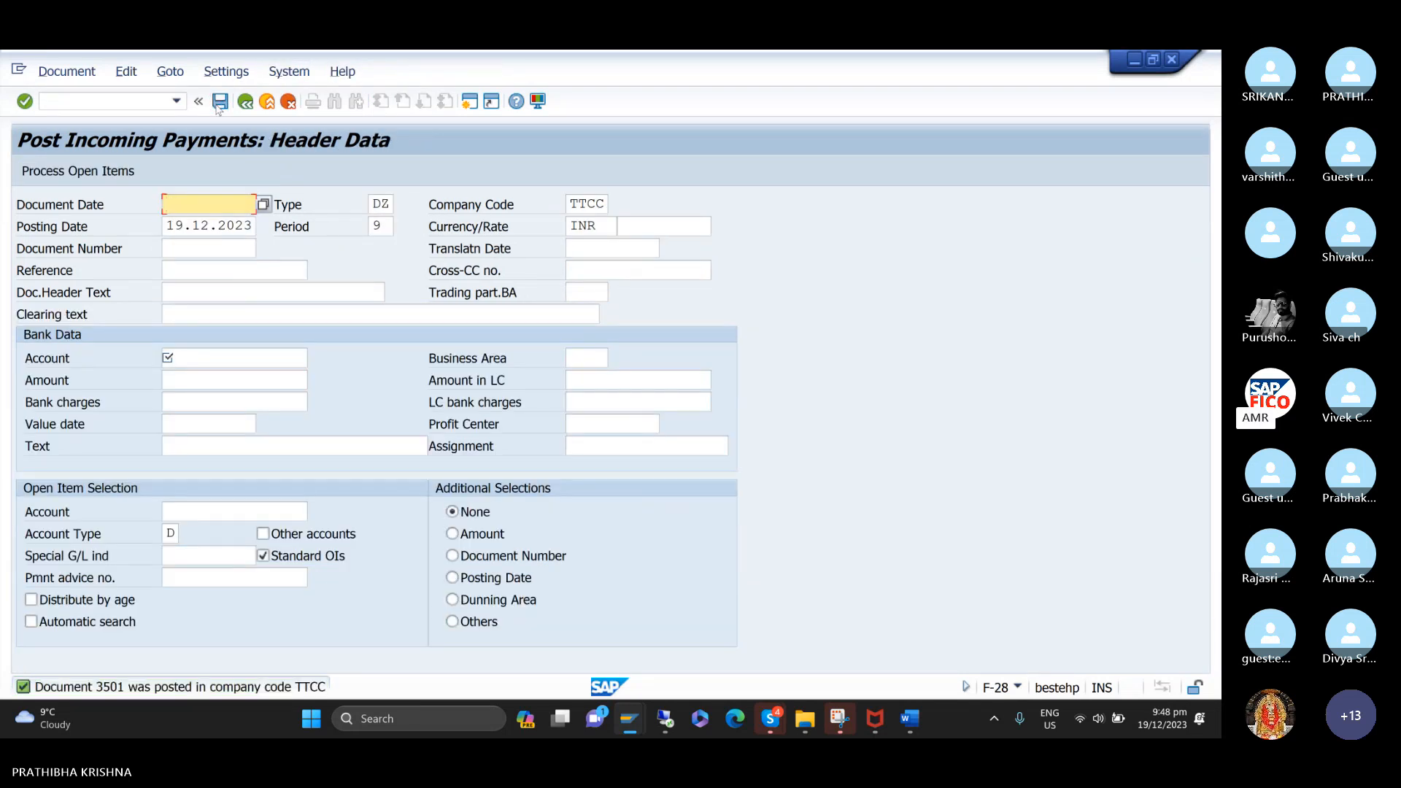
Switch to the customer line item display session and list HONEY BEE TRADERS' cleared items in company code TTCC.
{"action": "mouse_move", "coordinate": [634, 708]}
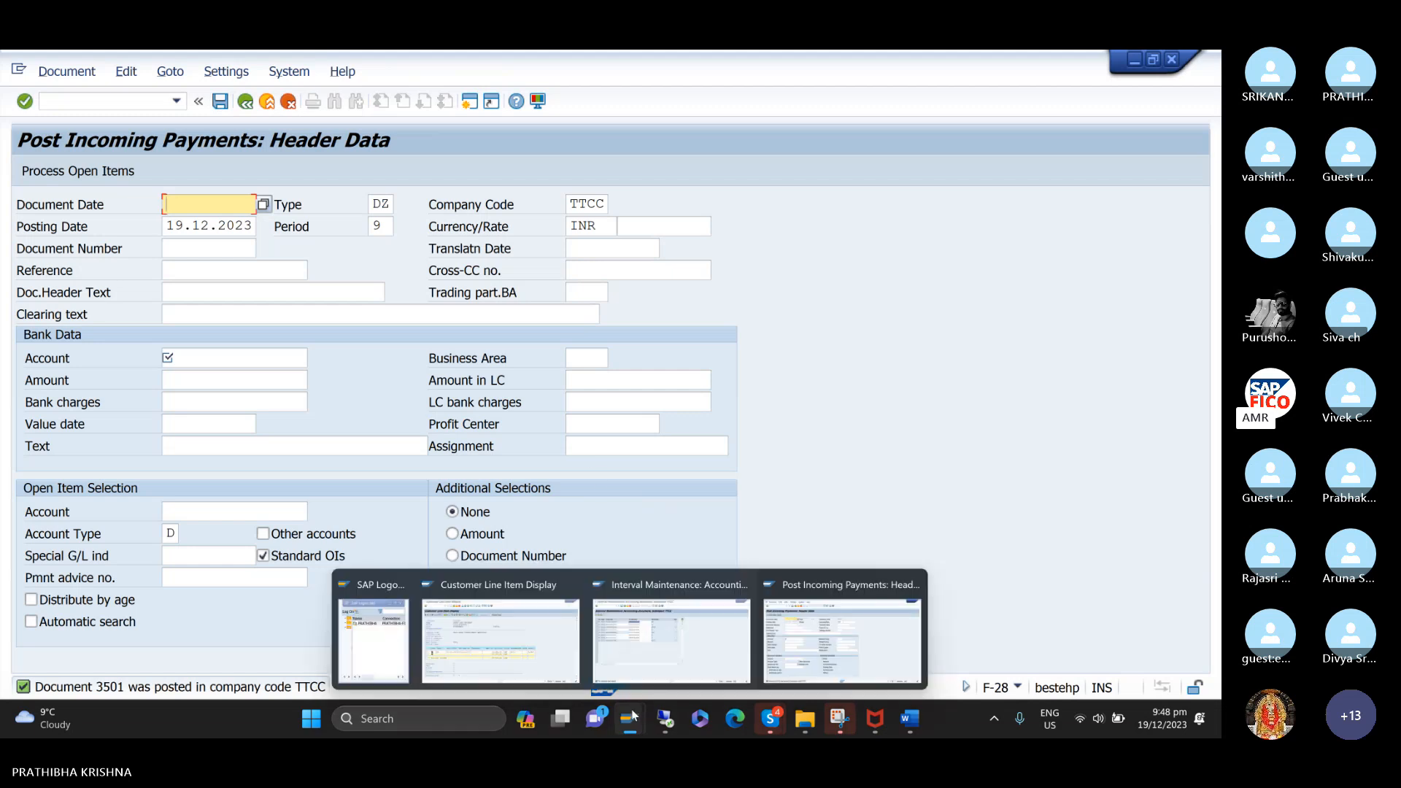
{"action": "left_click", "coordinate": [549, 657]}
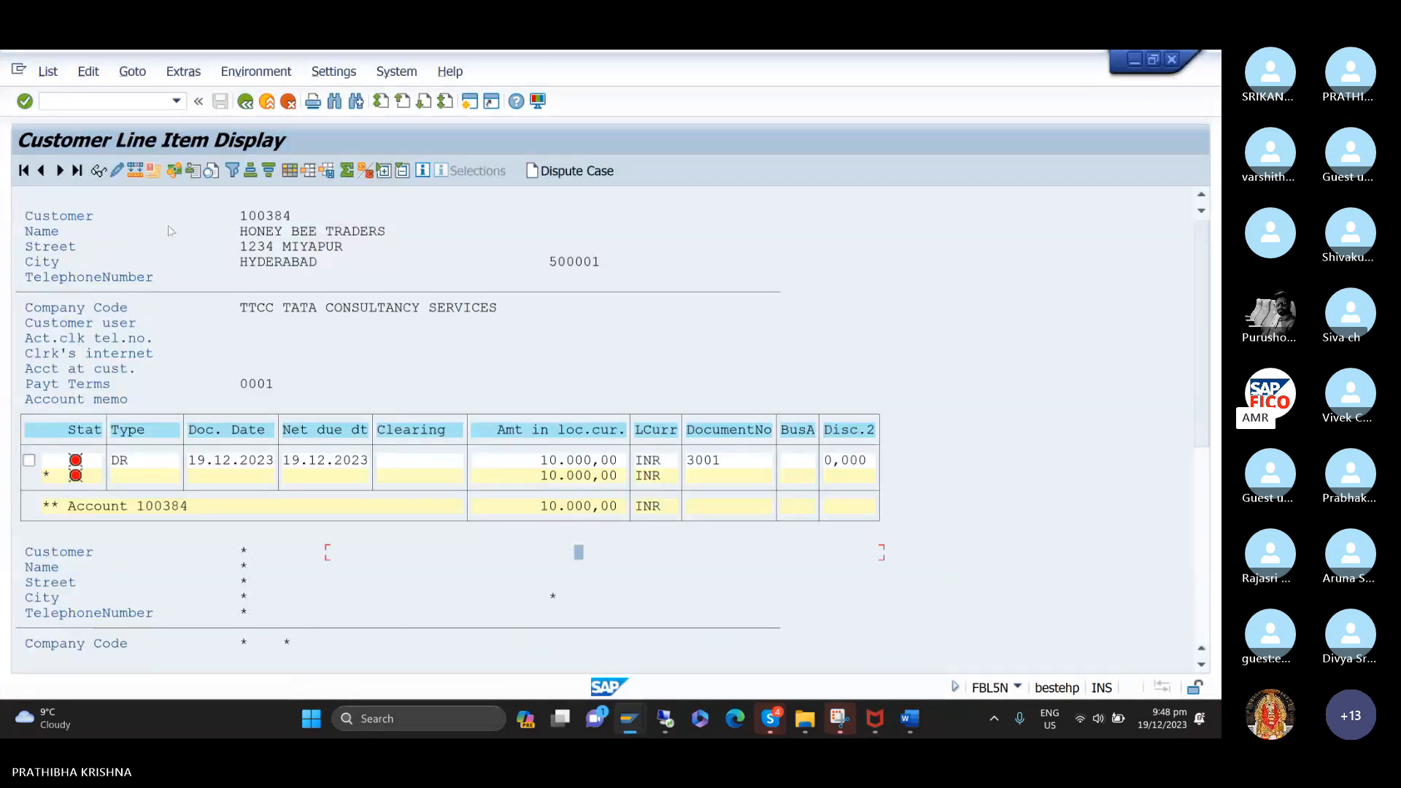
{"action": "left_click", "coordinate": [48, 72]}
{"action": "left_click", "coordinate": [64, 116]}
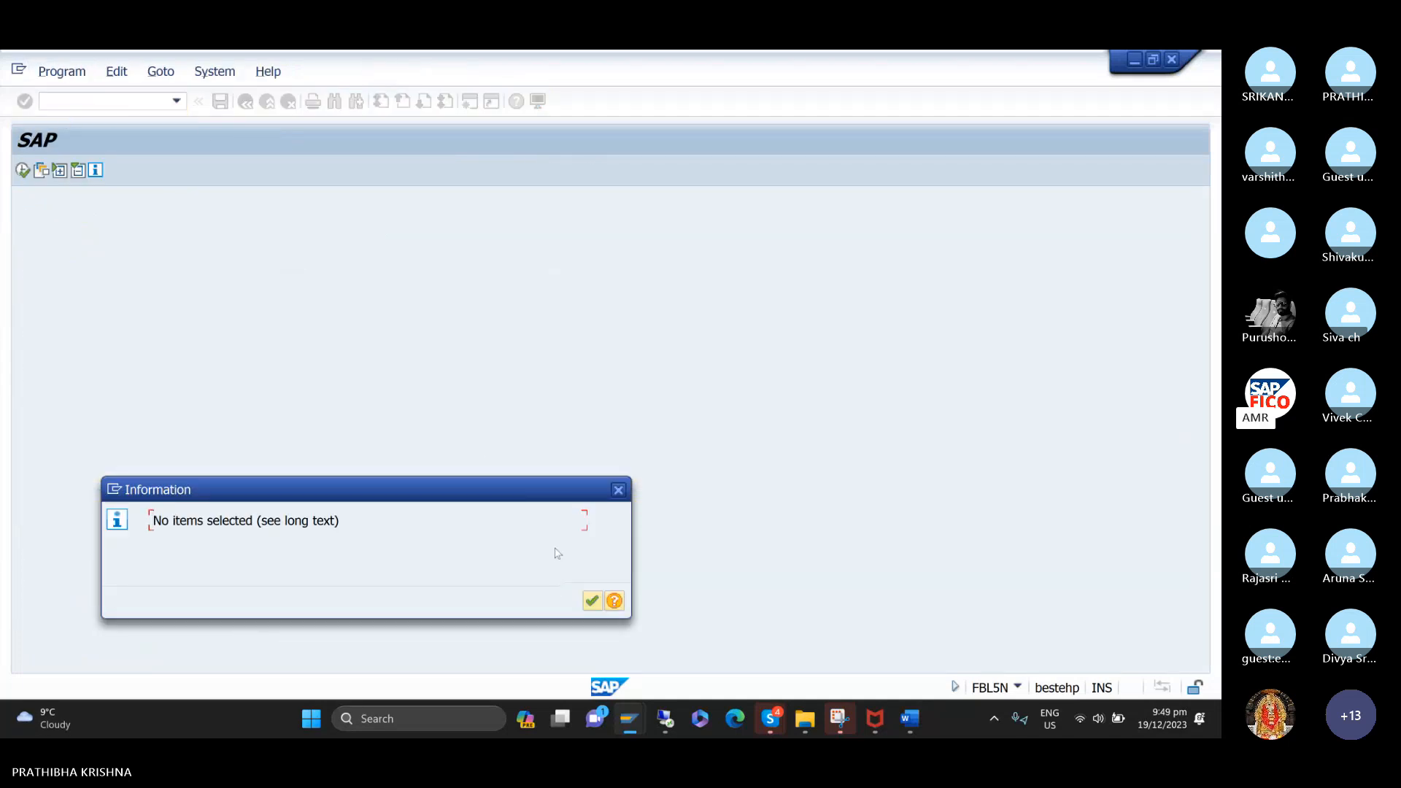
{"action": "left_click", "coordinate": [593, 602]}
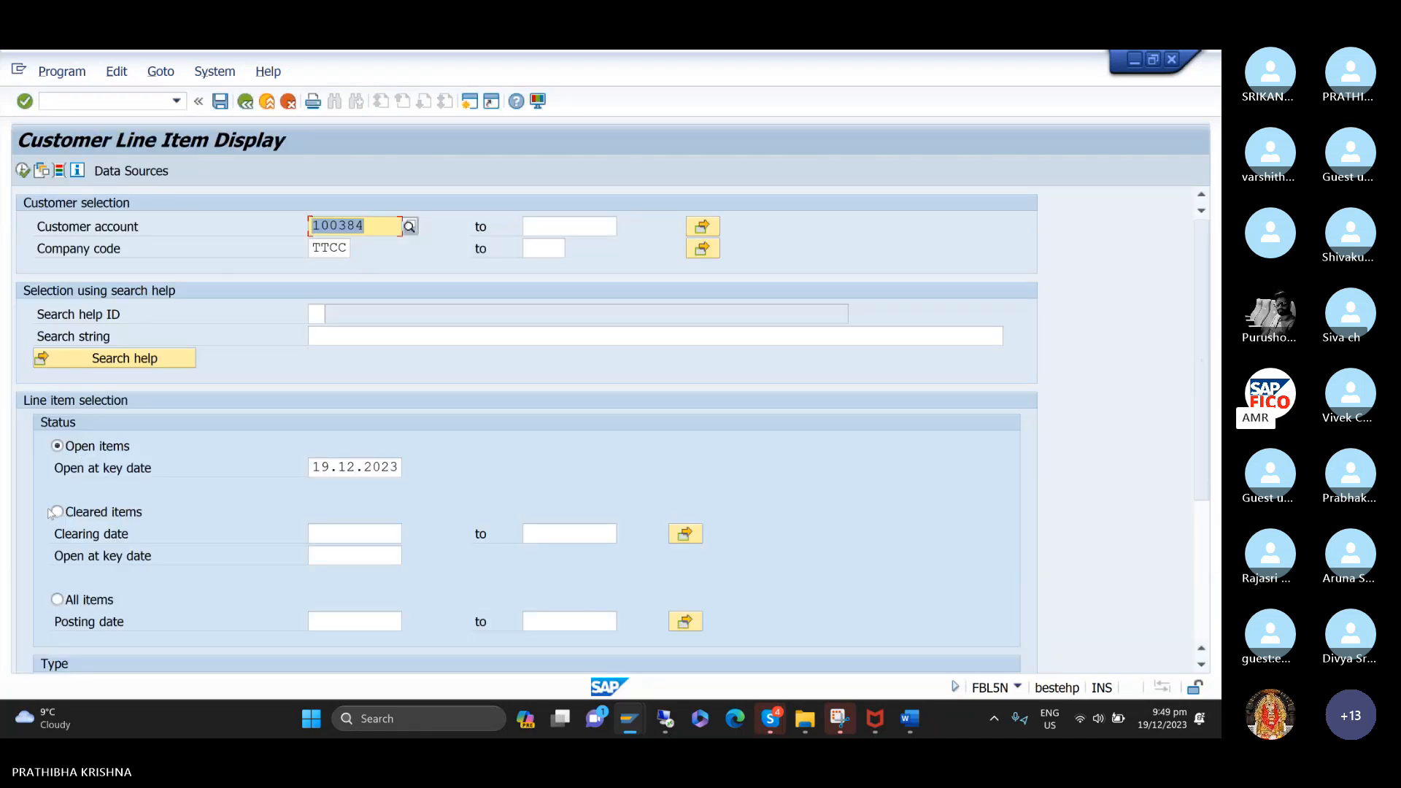
{"action": "left_click", "coordinate": [57, 513]}
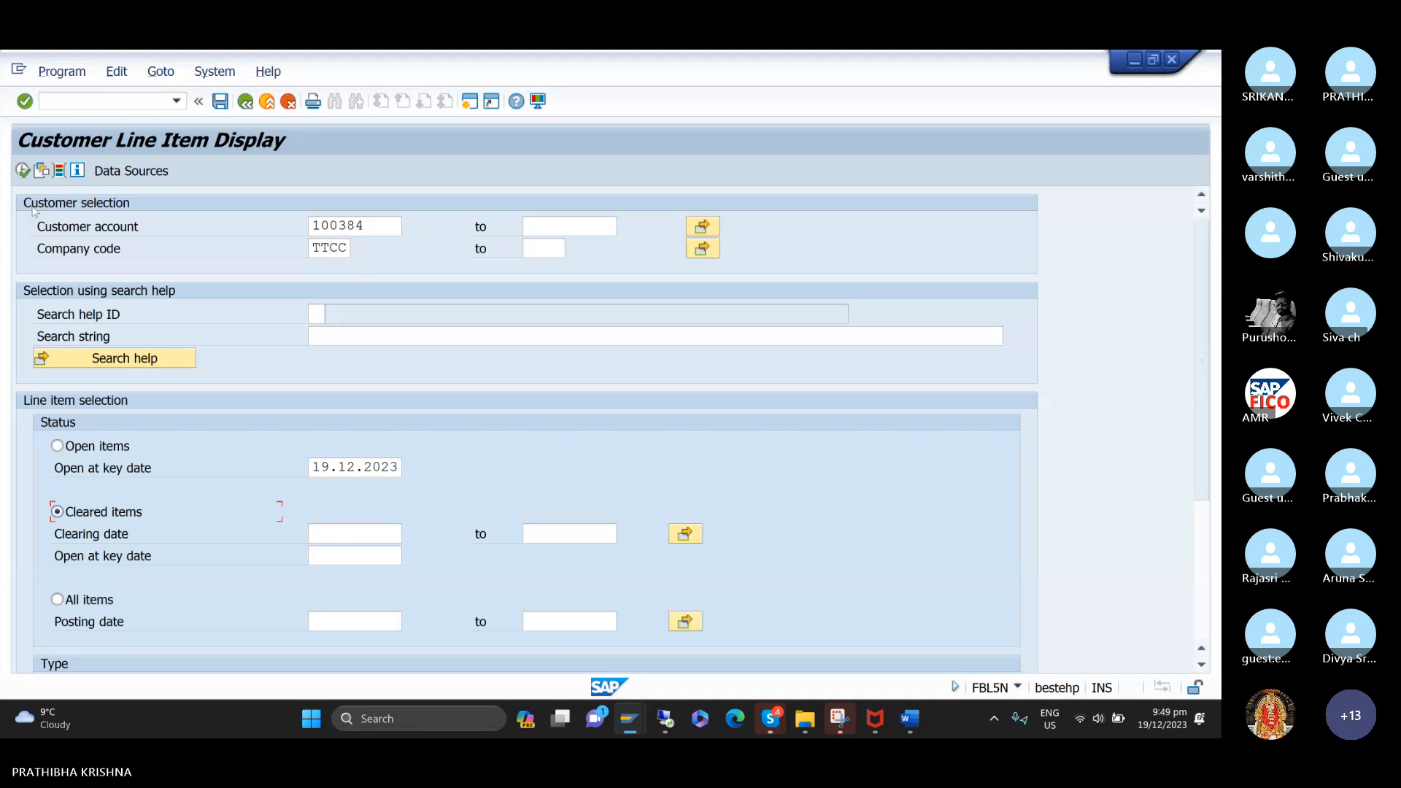
{"action": "left_click", "coordinate": [22, 171]}
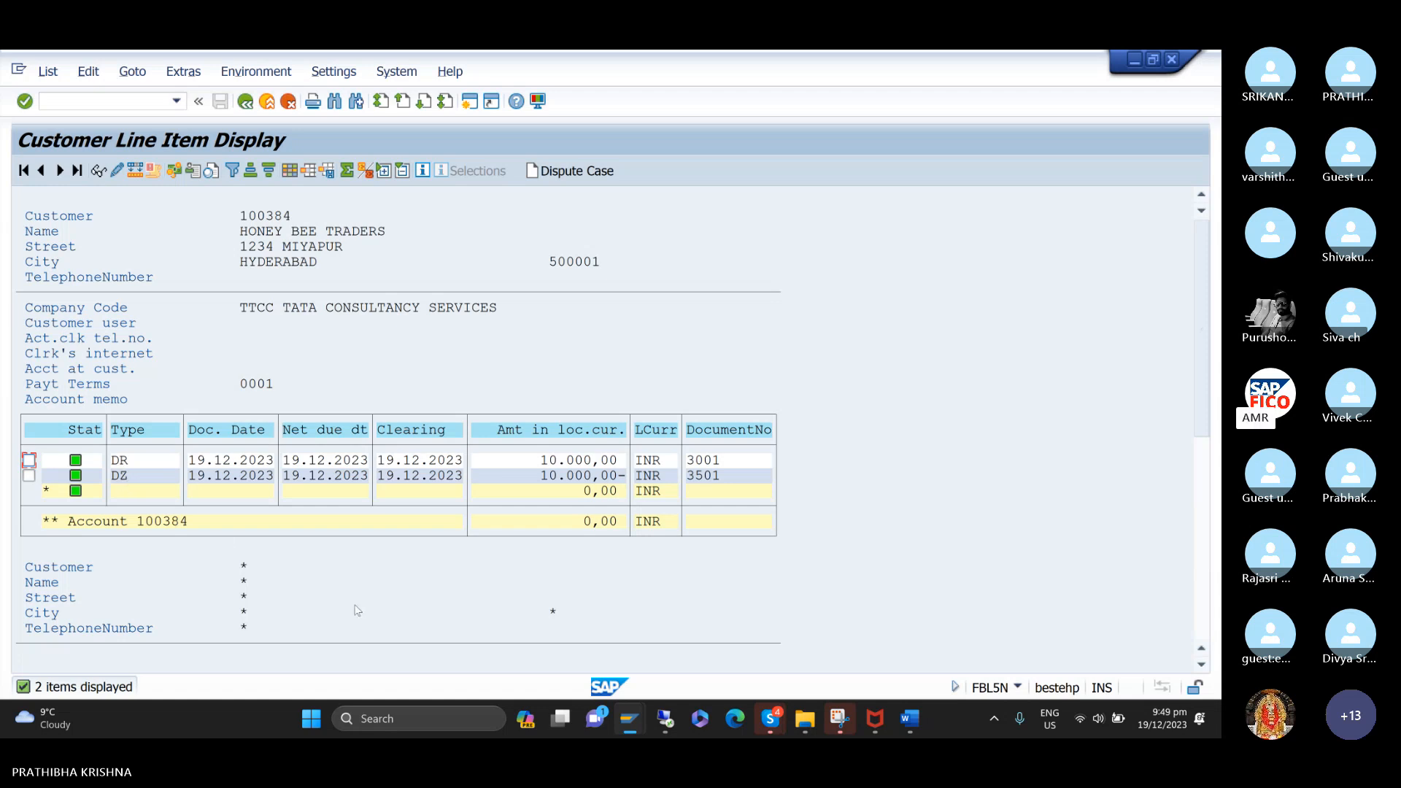
Switch back to the incoming payment session and start customer invoice entry with transaction FB70.
{"action": "mouse_move", "coordinate": [629, 718]}
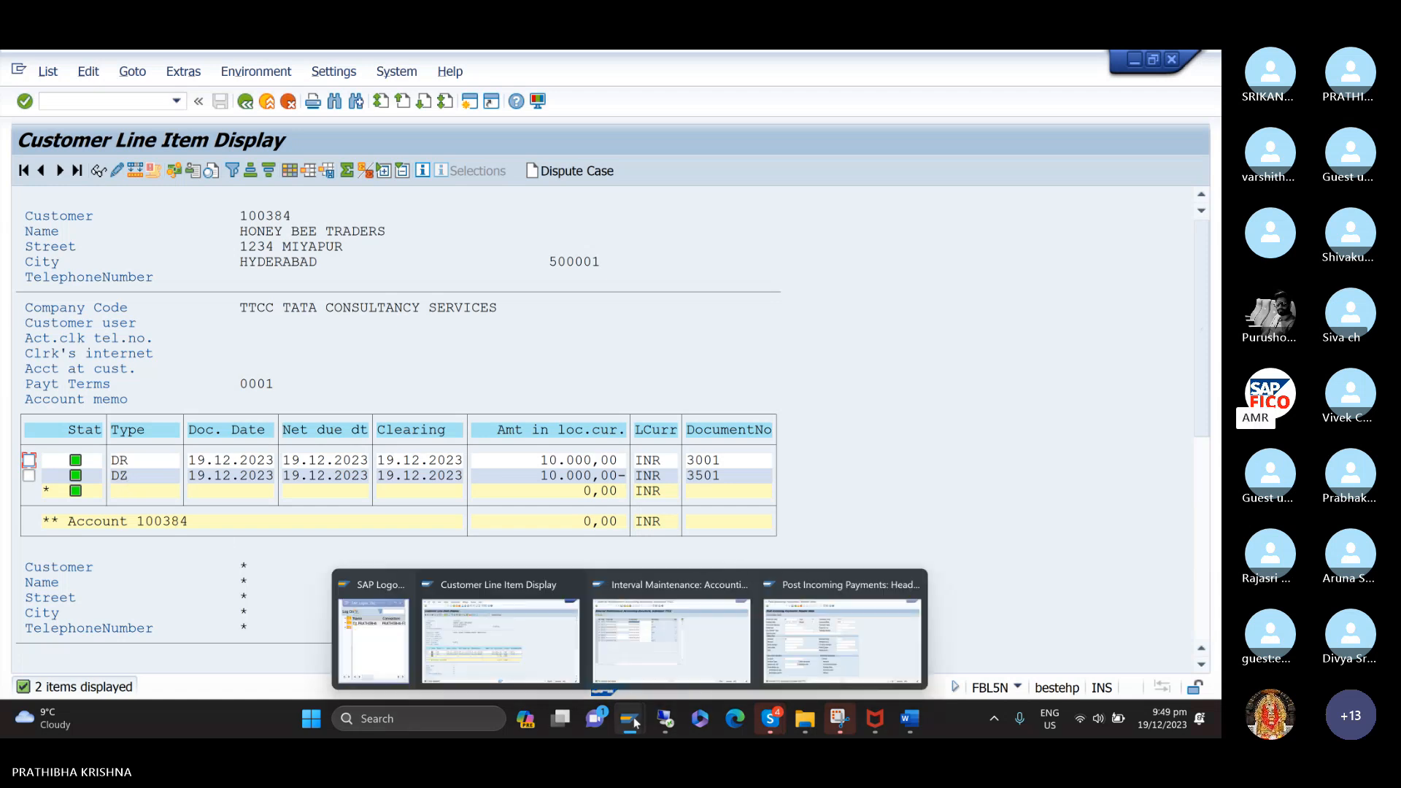
{"action": "left_click", "coordinate": [829, 639]}
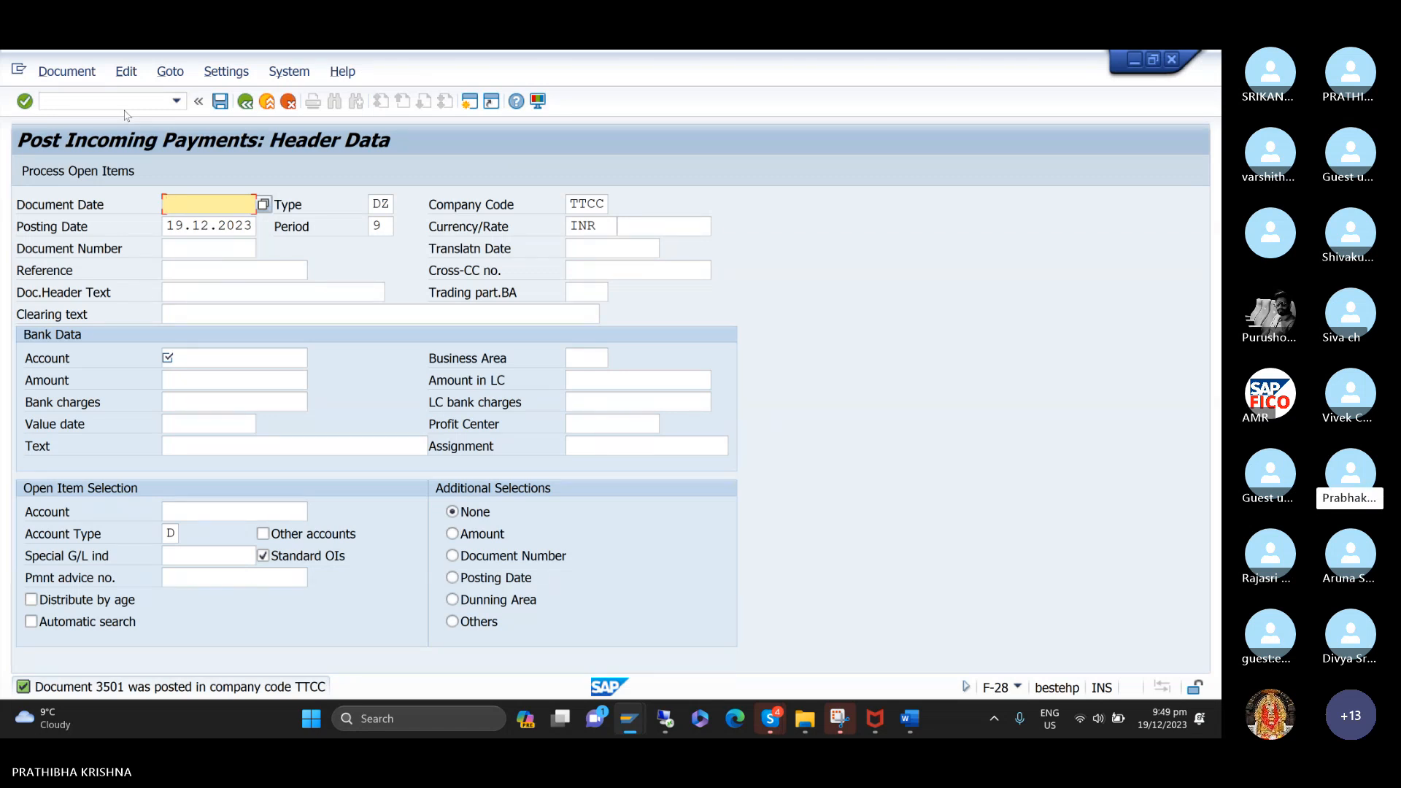
{"action": "left_click", "coordinate": [176, 101]}
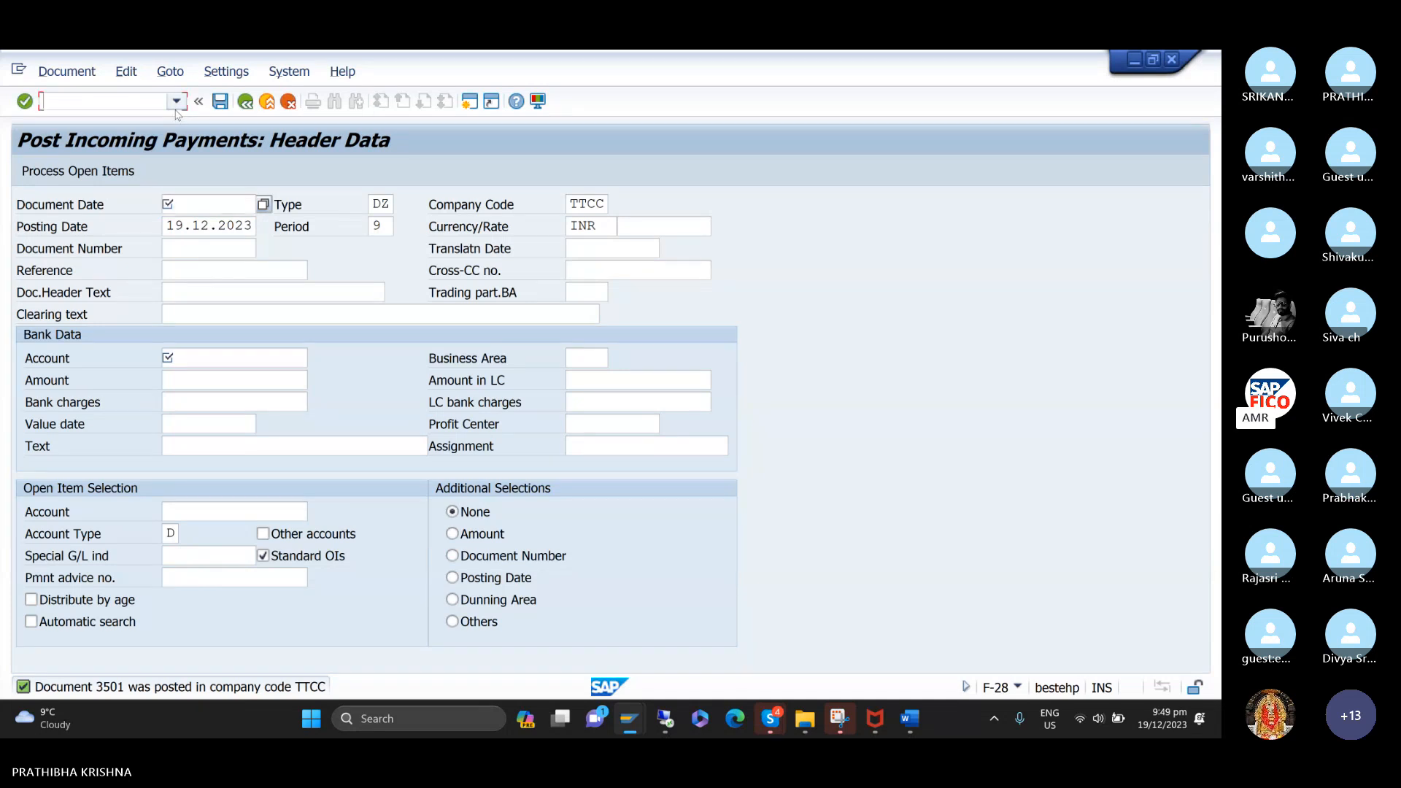
{"action": "left_click", "coordinate": [124, 166]}
{"action": "key", "text": "Return"}
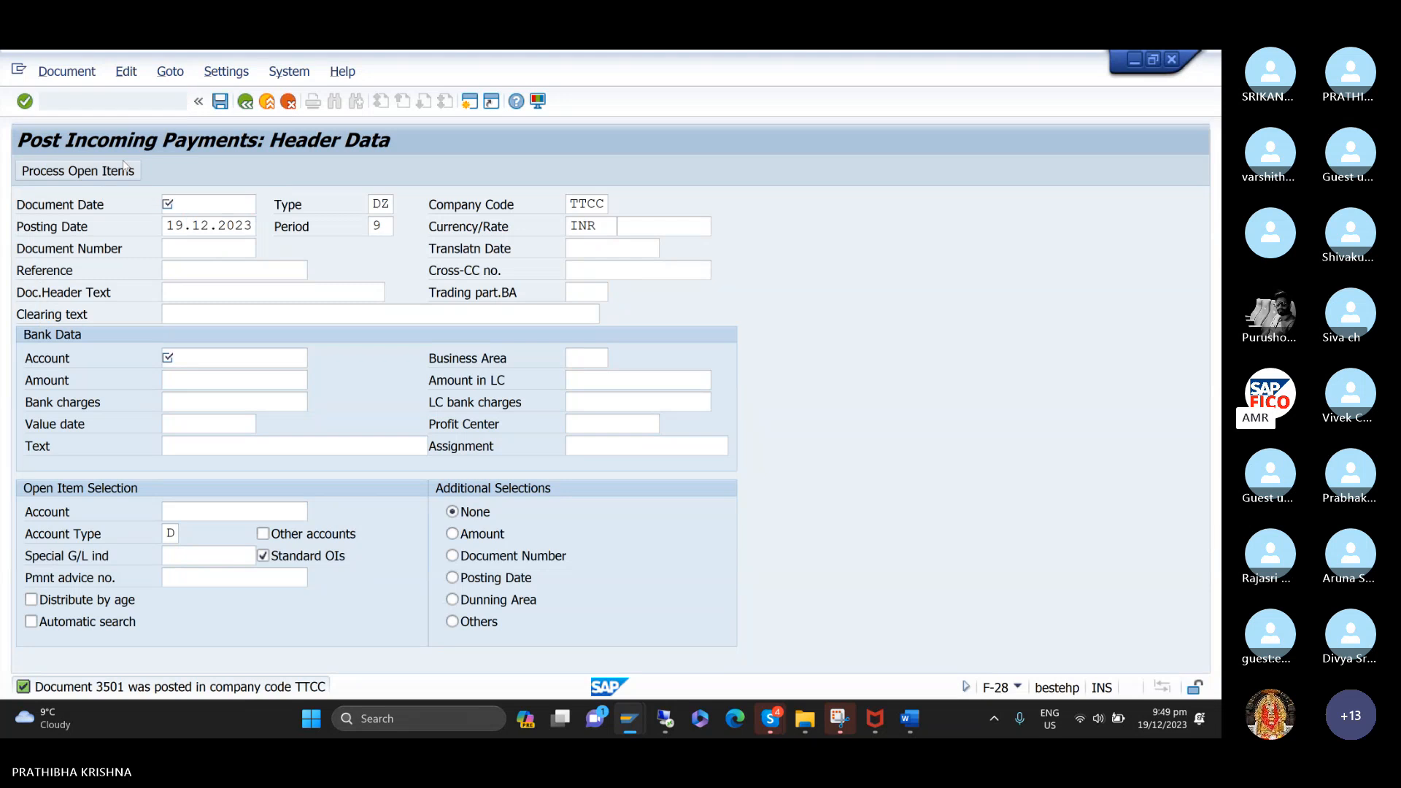
{"action": "left_click", "coordinate": [173, 71]}
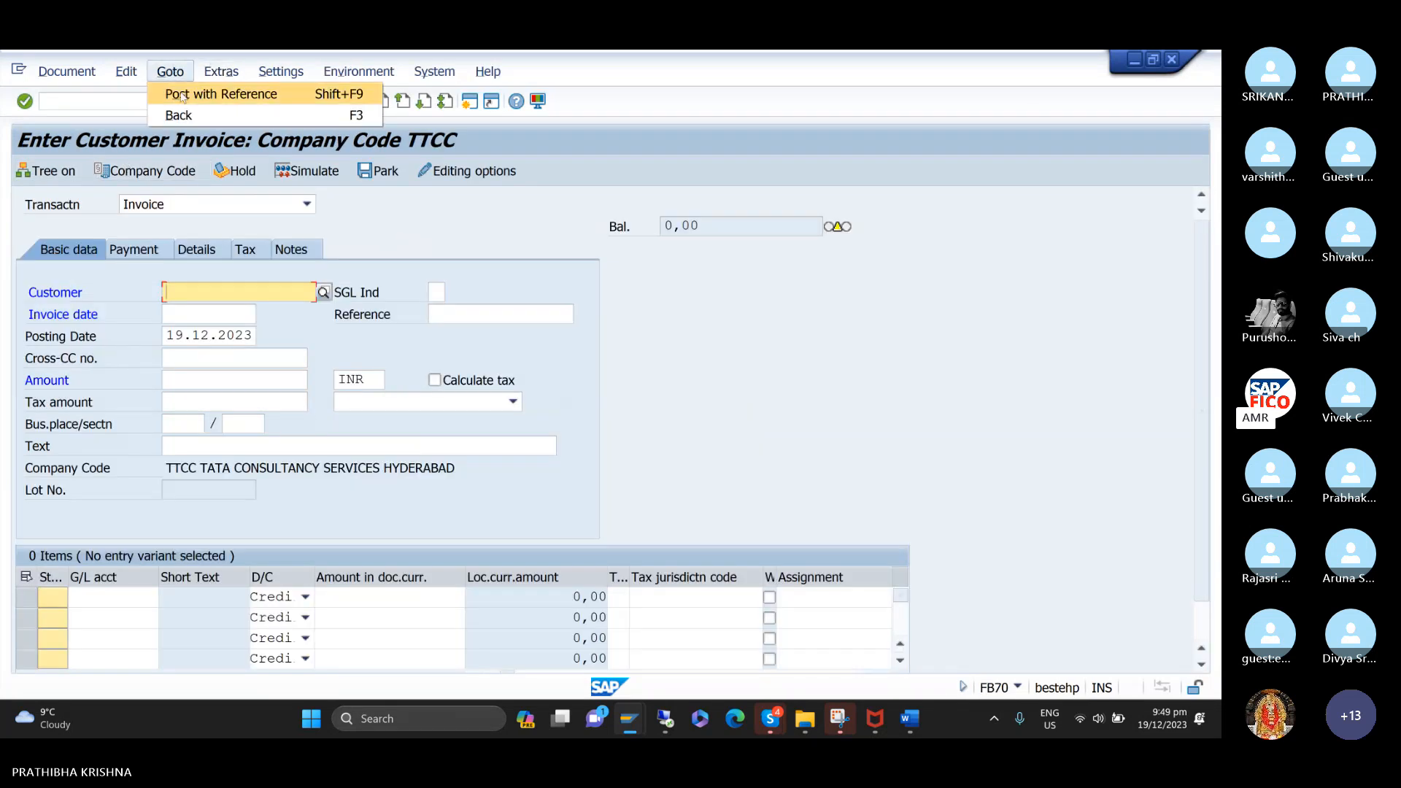
{"action": "left_click", "coordinate": [182, 95]}
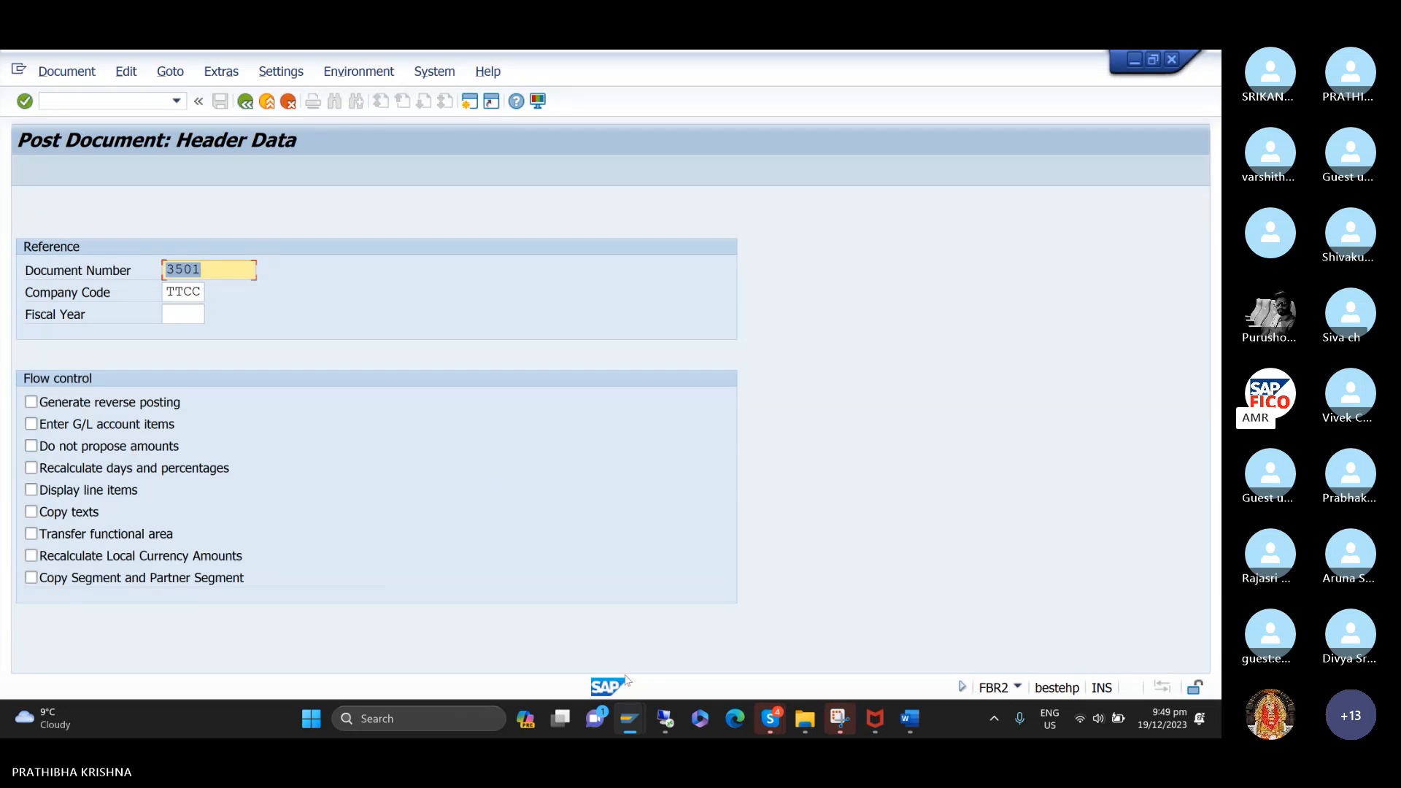
{"action": "mouse_move", "coordinate": [629, 723]}
{"action": "left_click", "coordinate": [564, 672]}
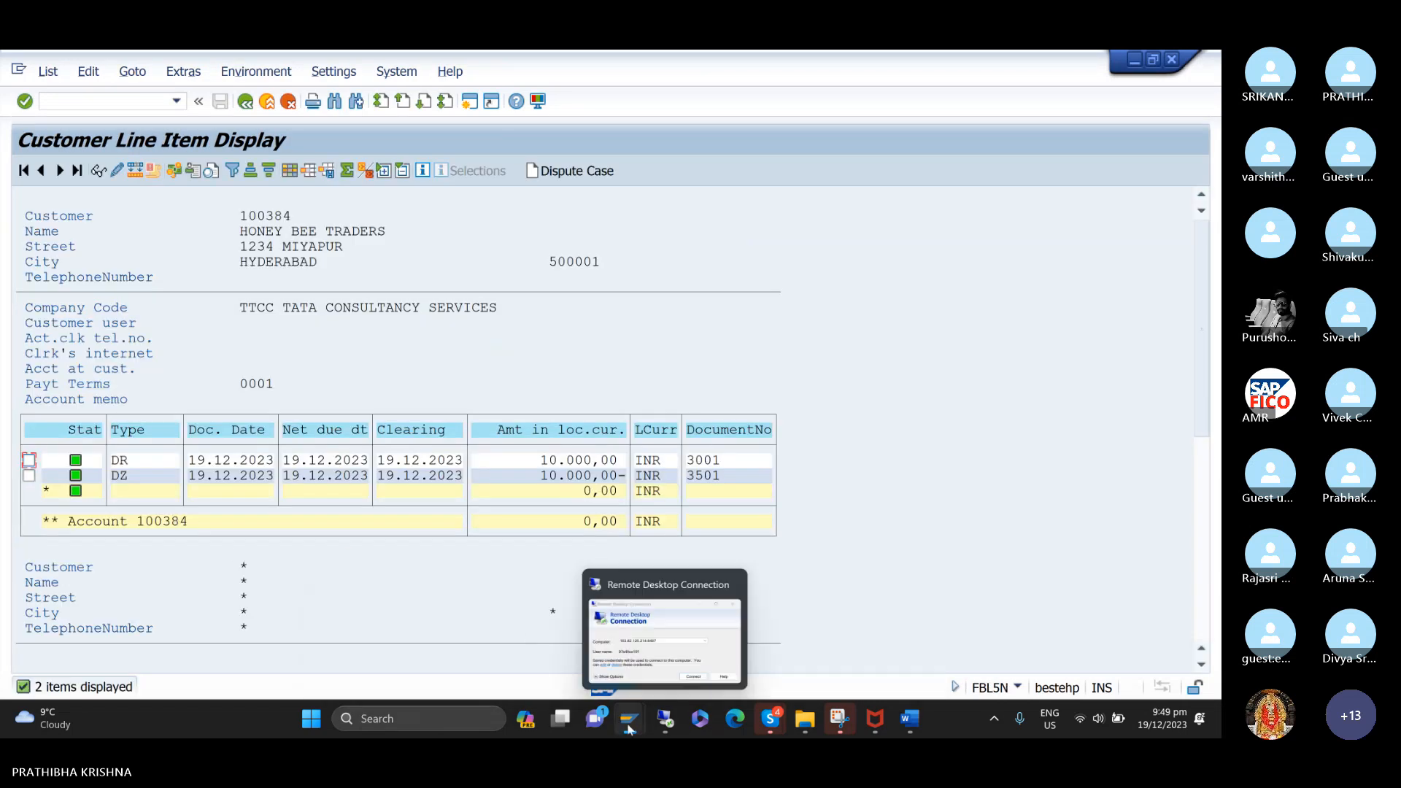
{"action": "mouse_move", "coordinate": [771, 706]}
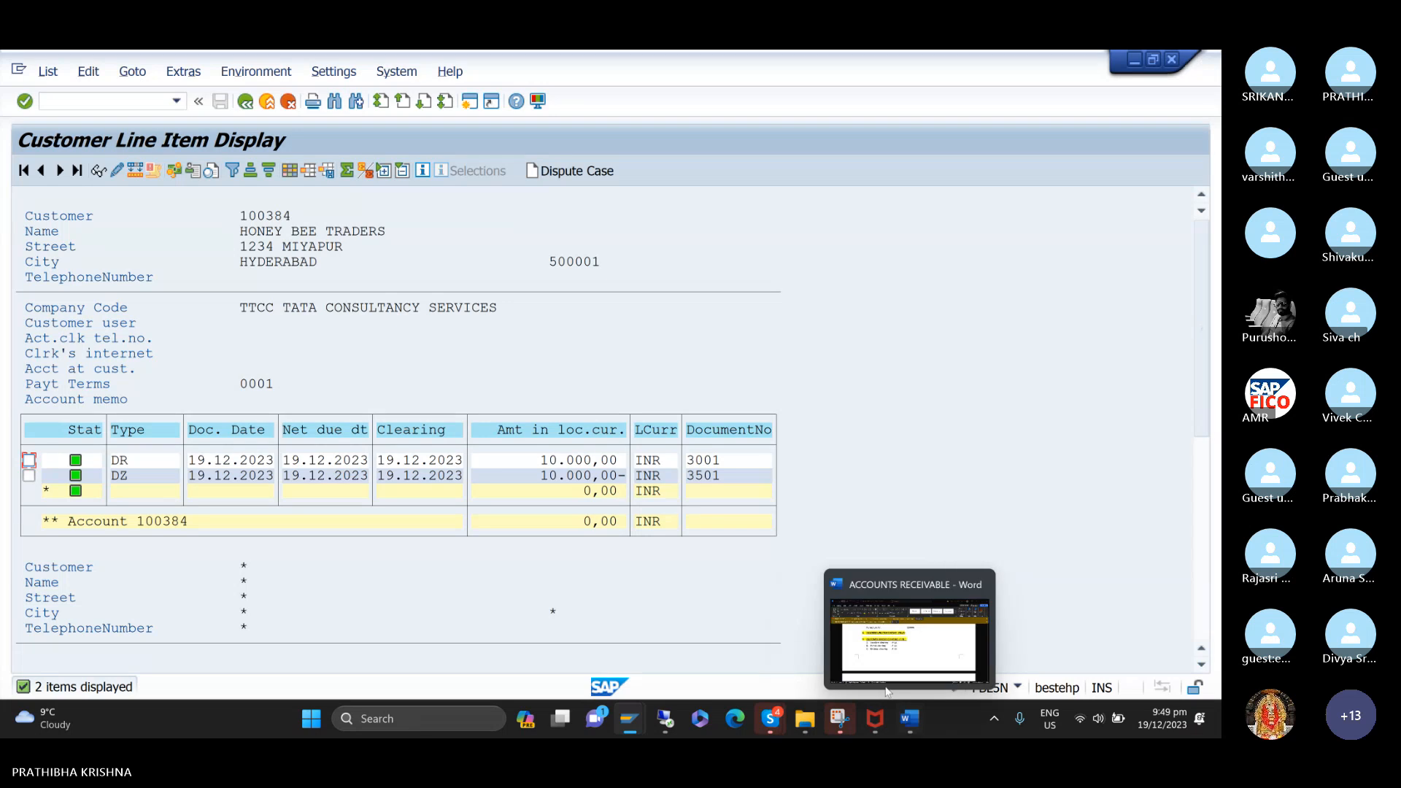
{"action": "mouse_move", "coordinate": [632, 721]}
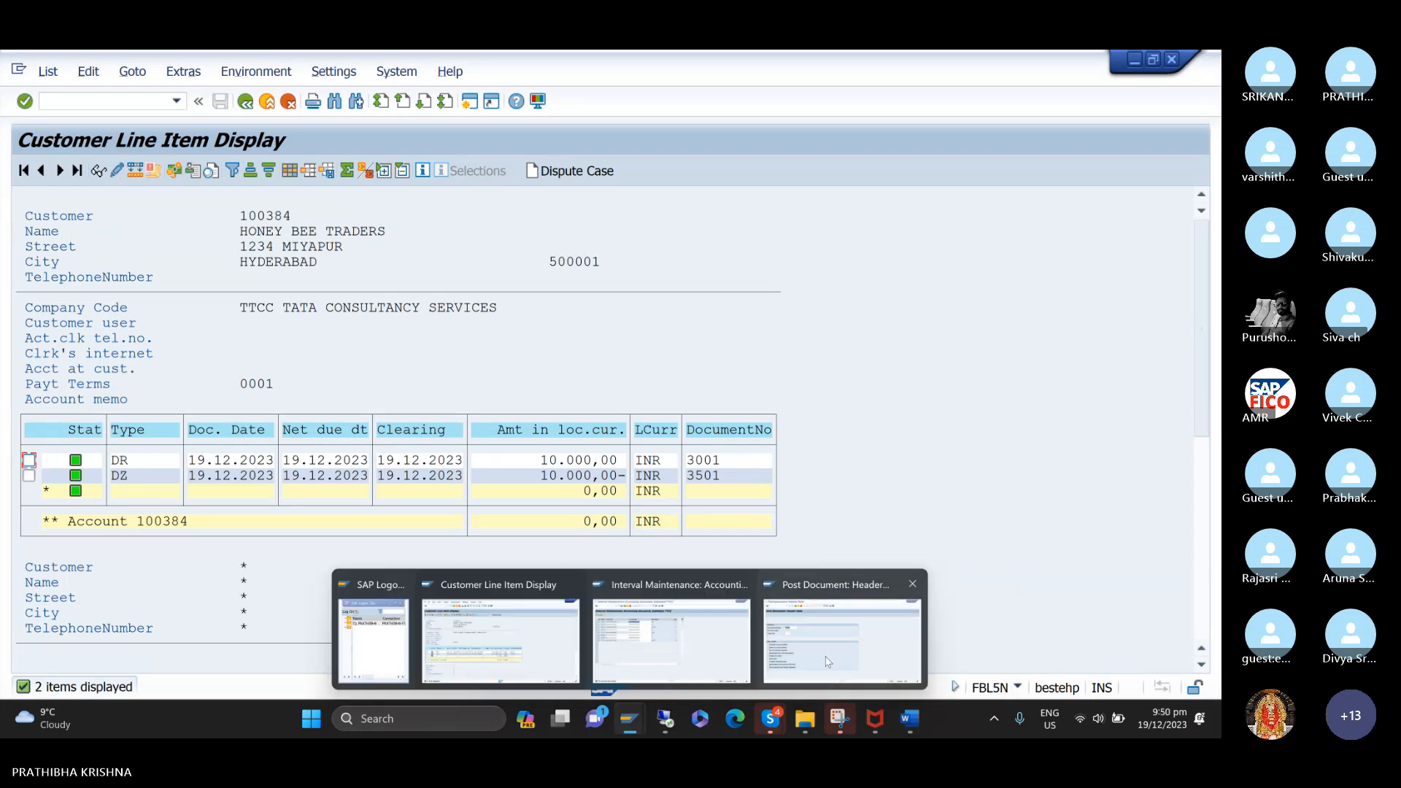
{"action": "left_click", "coordinate": [839, 628]}
{"action": "left_click", "coordinate": [898, 196]}
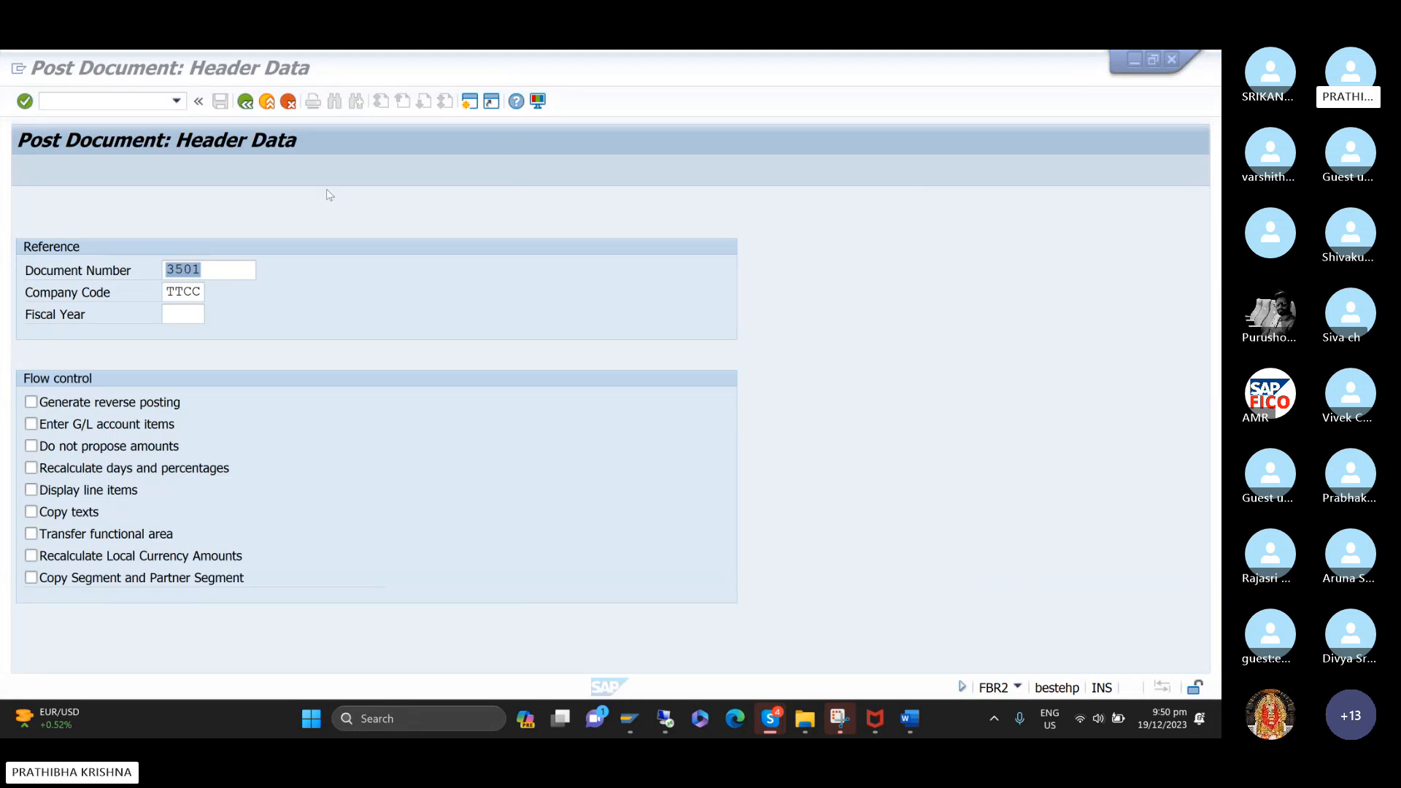
{"action": "left_click", "coordinate": [237, 269]}
{"action": "key", "text": "BackSpace"}
{"action": "key", "text": "BackSpace"}
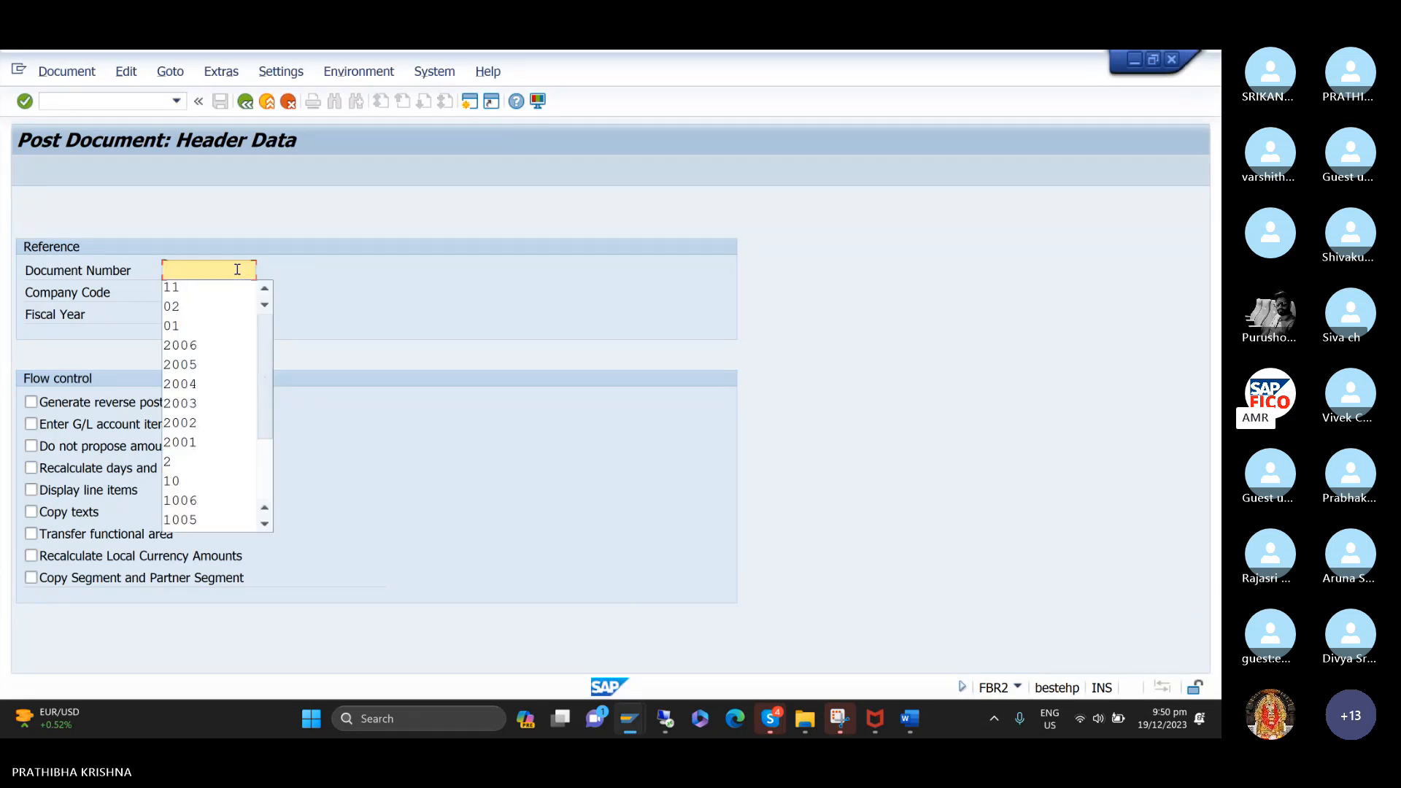
{"action": "left_click", "coordinate": [176, 101]}
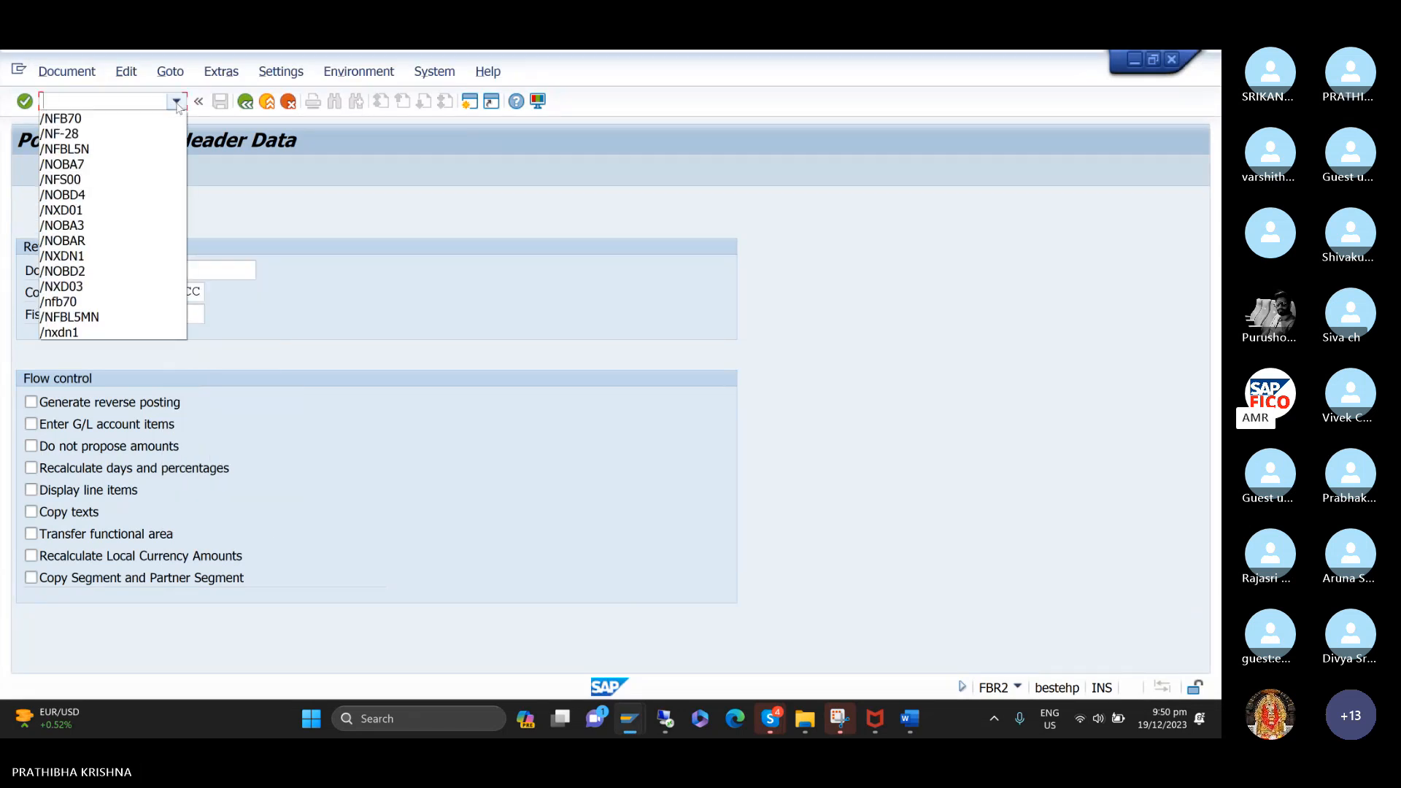
{"action": "left_click", "coordinate": [126, 119]}
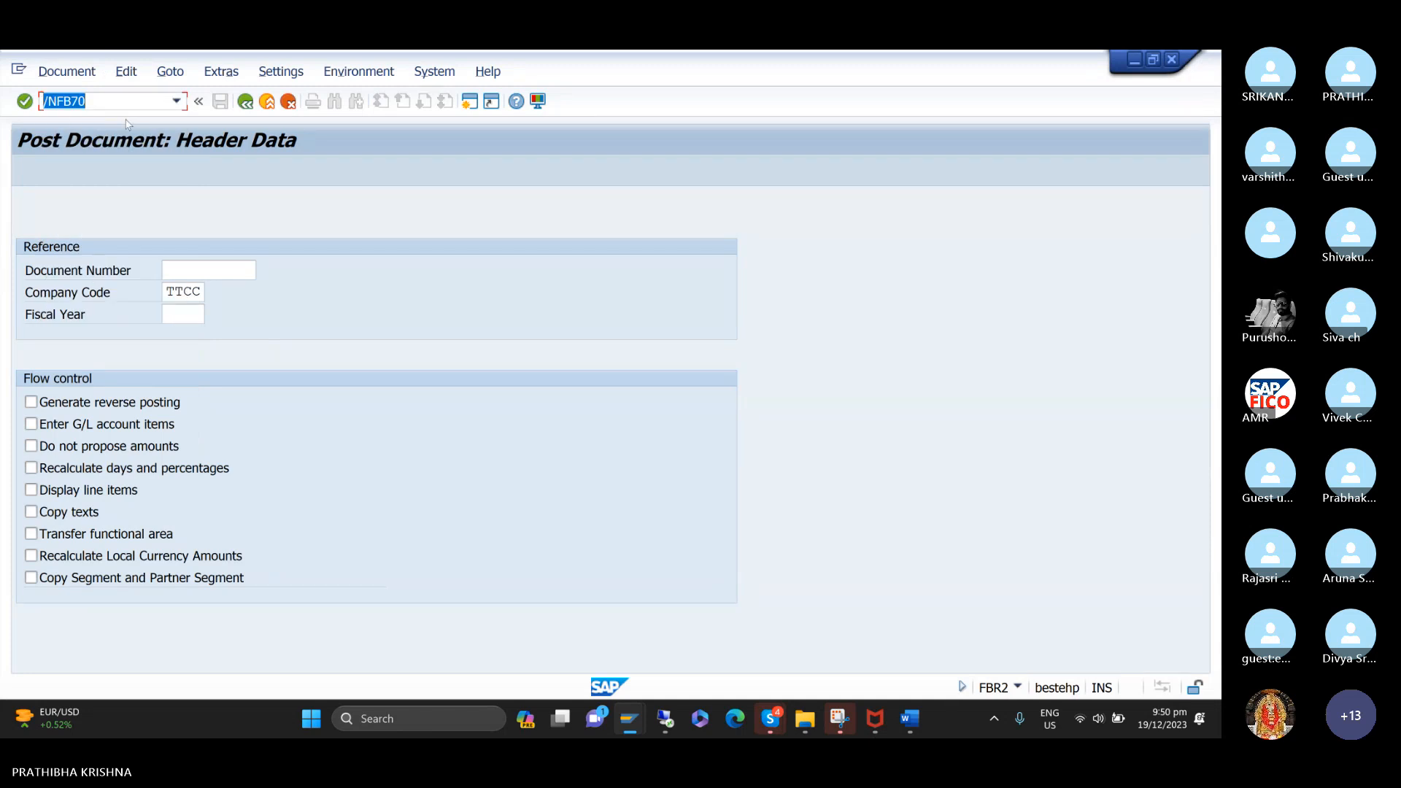
{"action": "key", "text": "Return"}
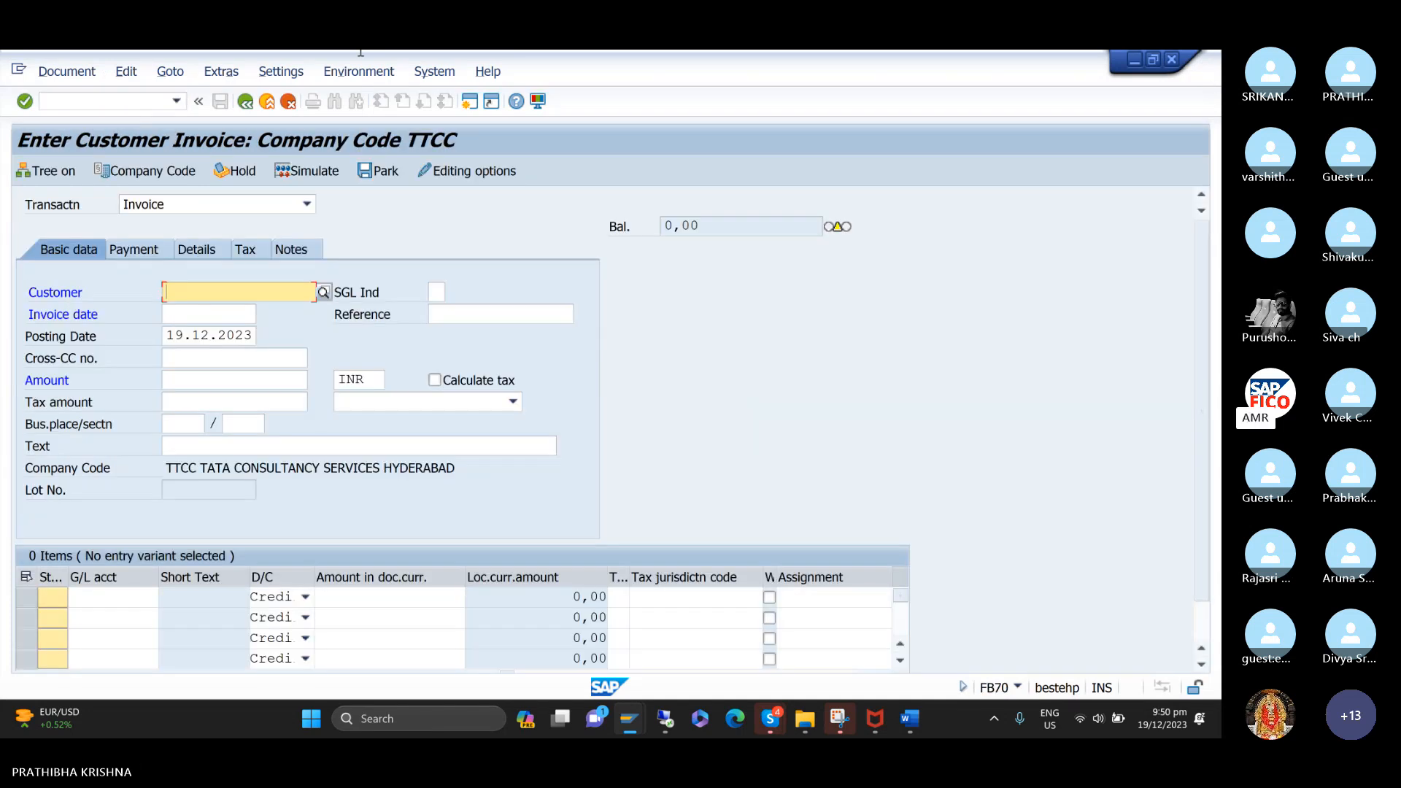
Look up TTCC customer HONEY BEE TRADERS for the new invoice and set the invoice date to 19.12.2023.
{"action": "left_click", "coordinate": [297, 291]}
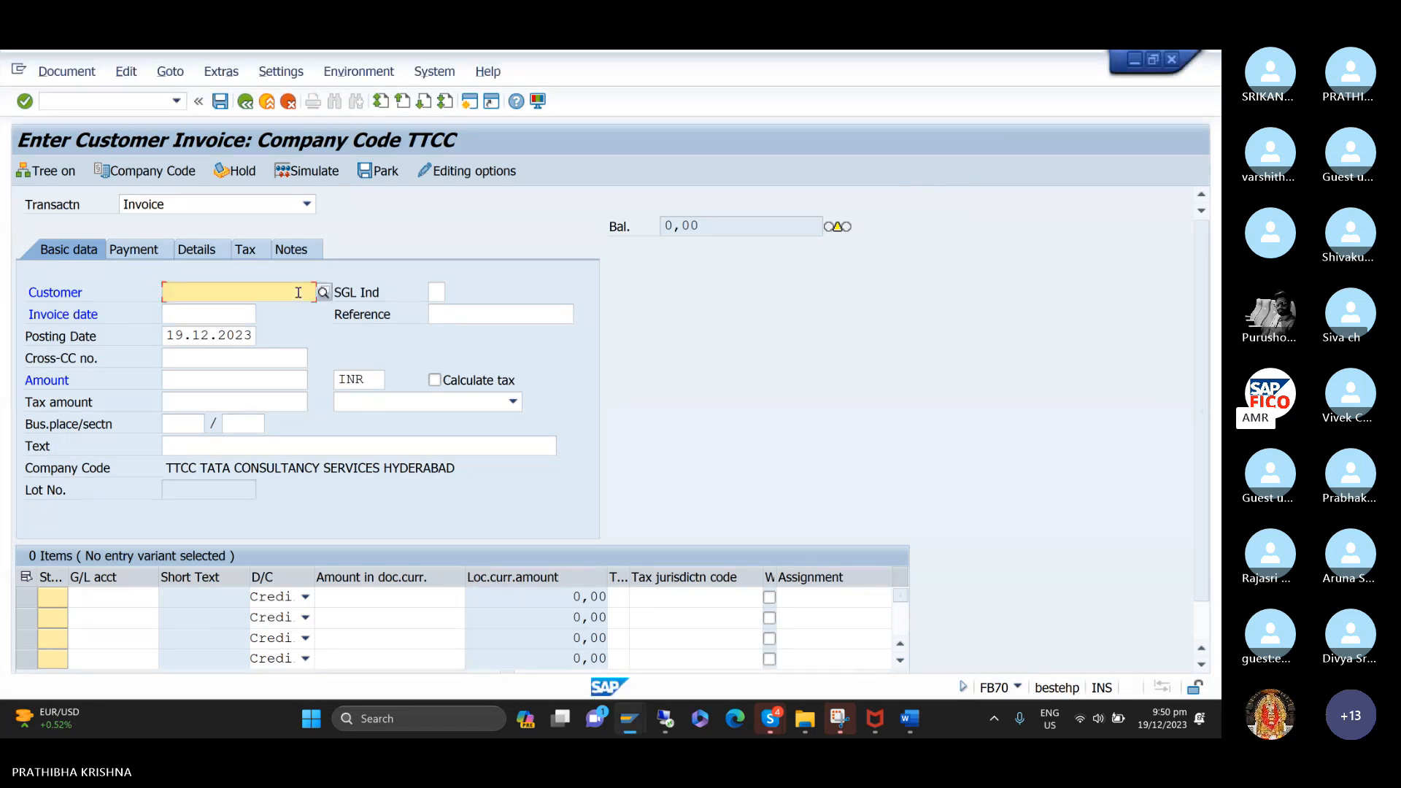
{"action": "left_click", "coordinate": [323, 292]}
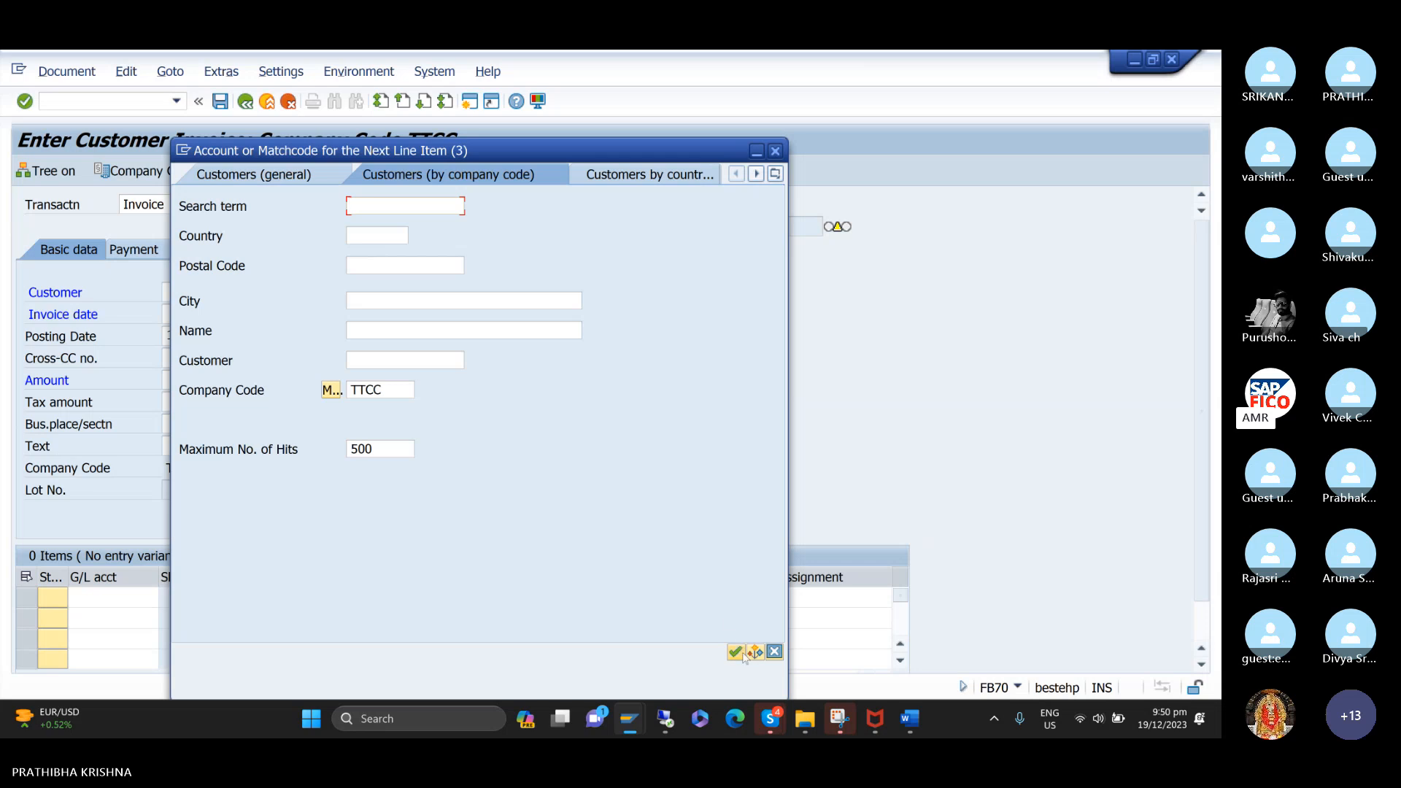
{"action": "left_click", "coordinate": [735, 653]}
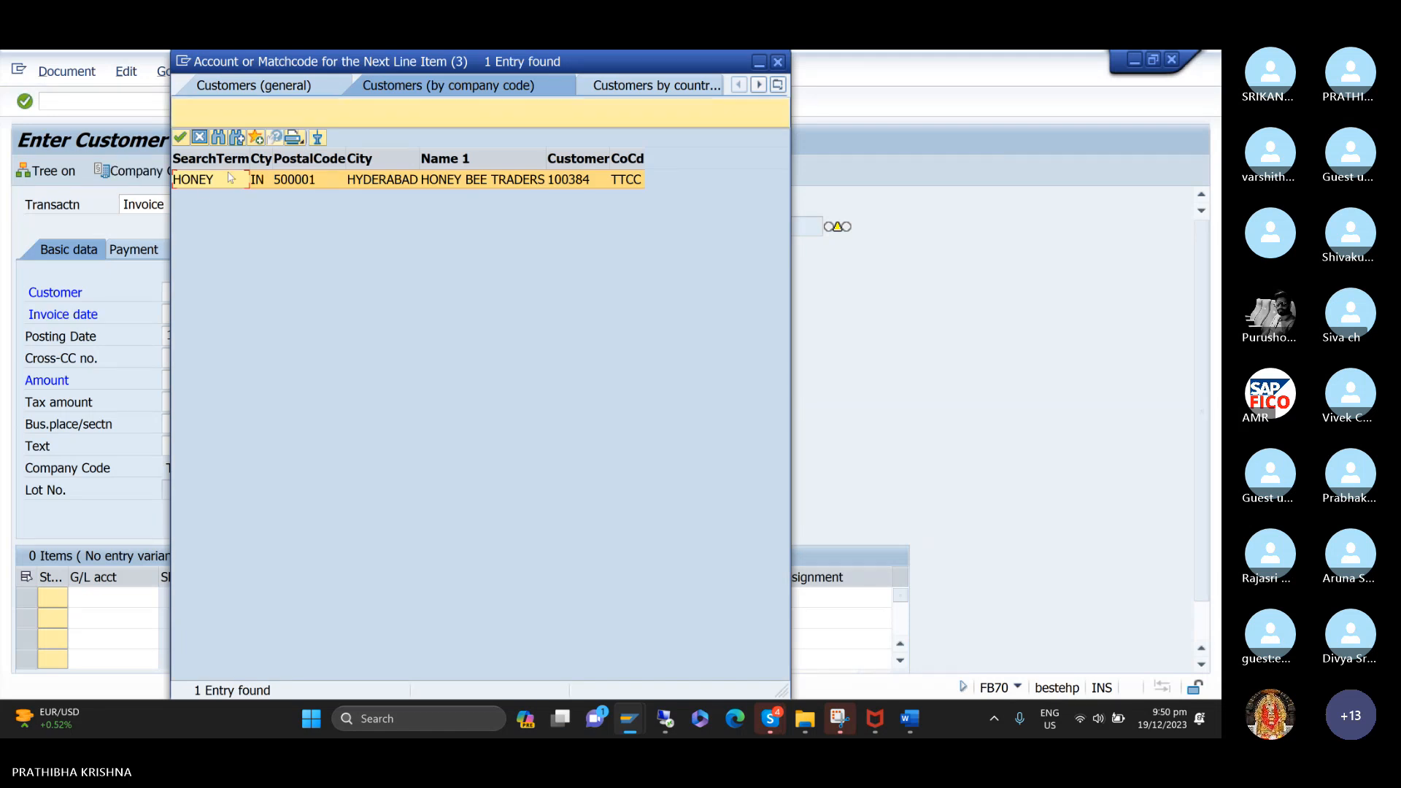
{"action": "double_click", "coordinate": [195, 180]}
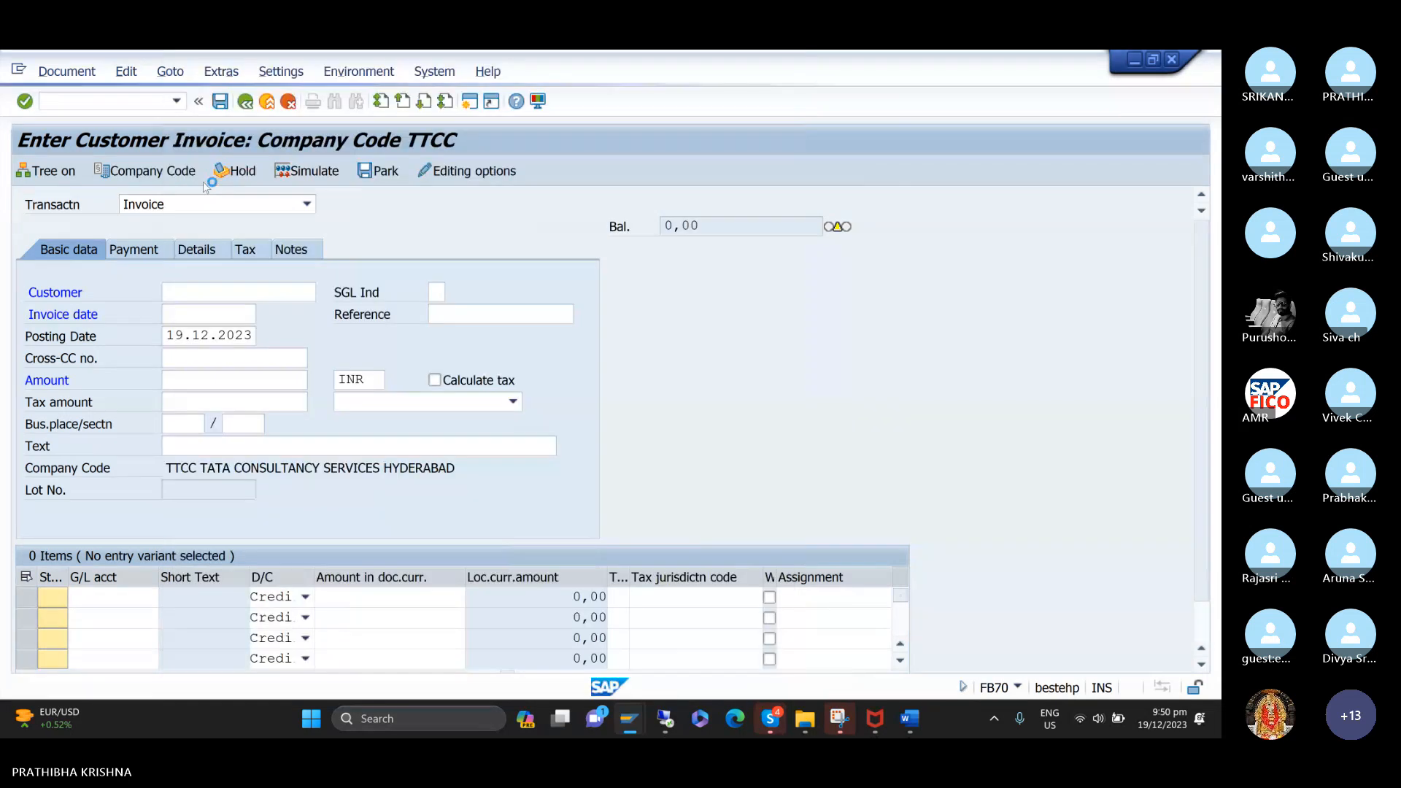
{"action": "left_click", "coordinate": [225, 309]}
{"action": "type", "text": "1"}
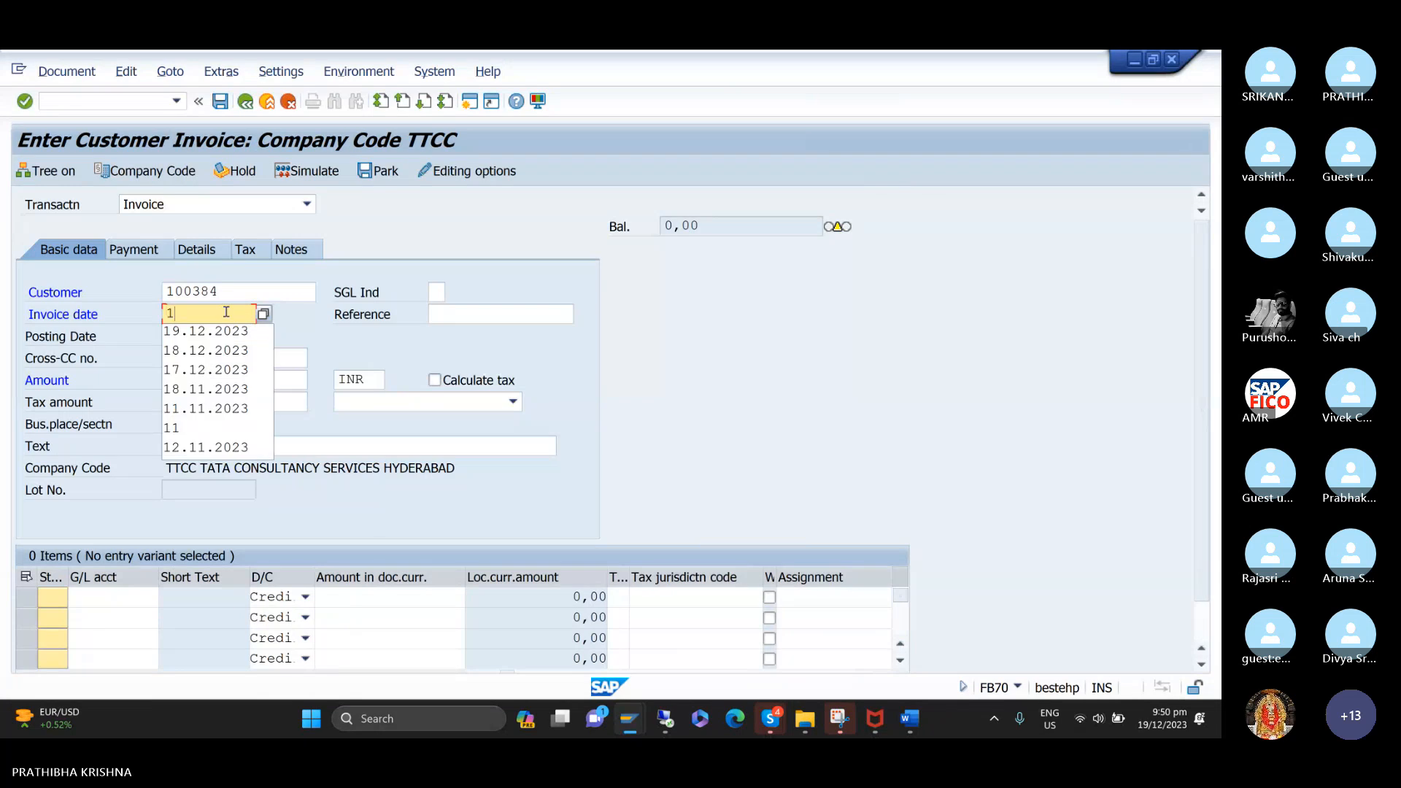
{"action": "key", "text": "Down"}
{"action": "key", "text": "Return"}
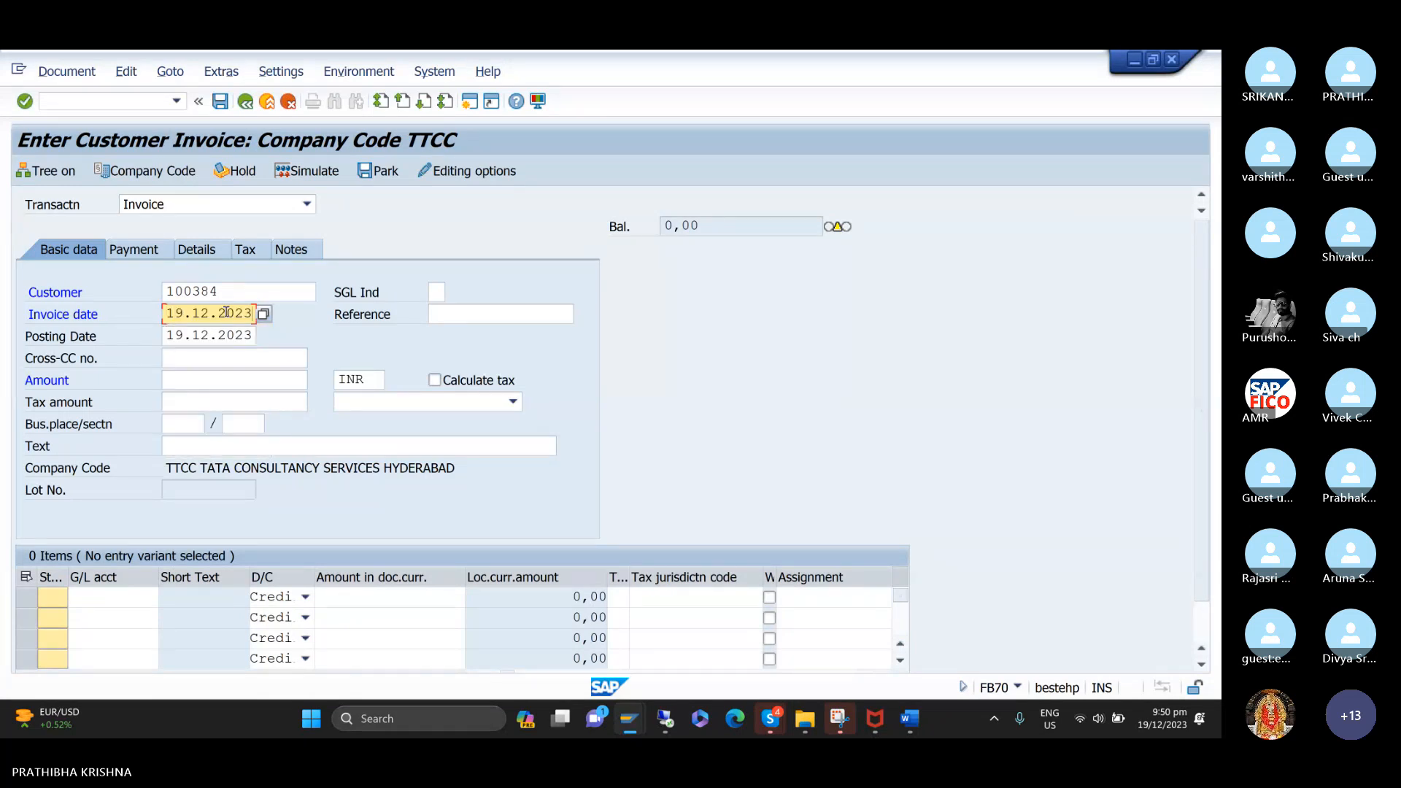
Enter CUSTOMER as the invoice's reference and set its amount to 20000 INR.
{"action": "left_click", "coordinate": [467, 312]}
{"action": "type", "text": "CUSTOMER"}
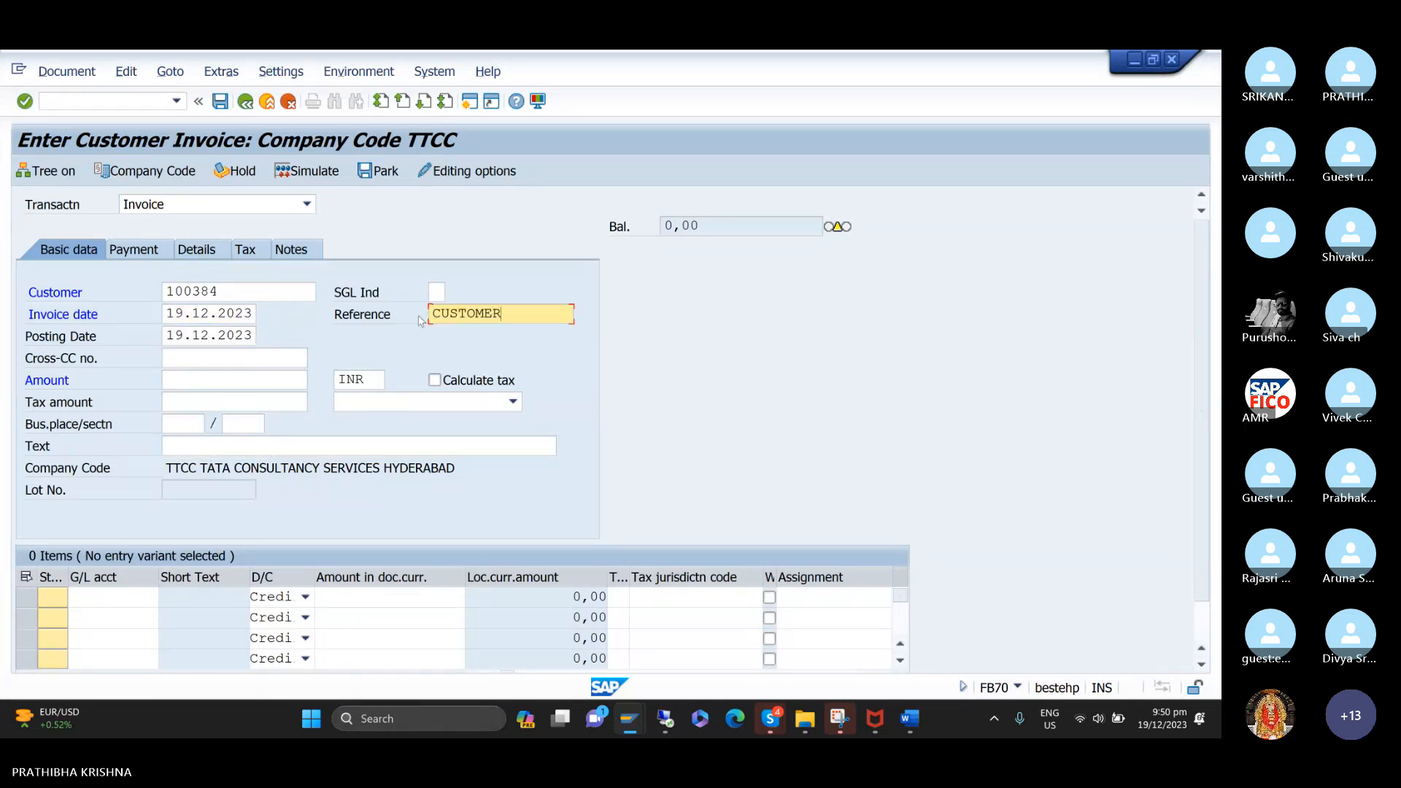
{"action": "left_click", "coordinate": [306, 380]}
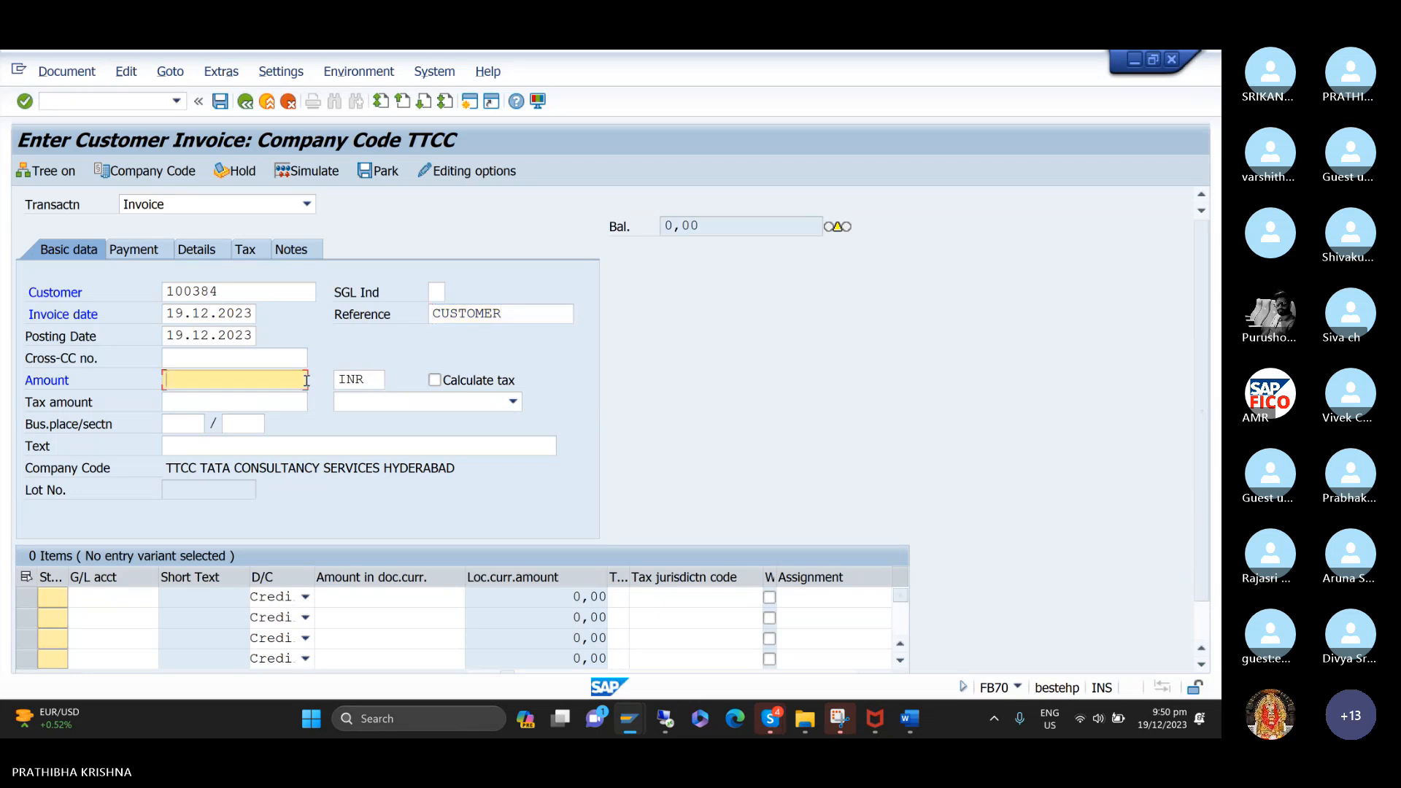
{"action": "type", "text": "20000"}
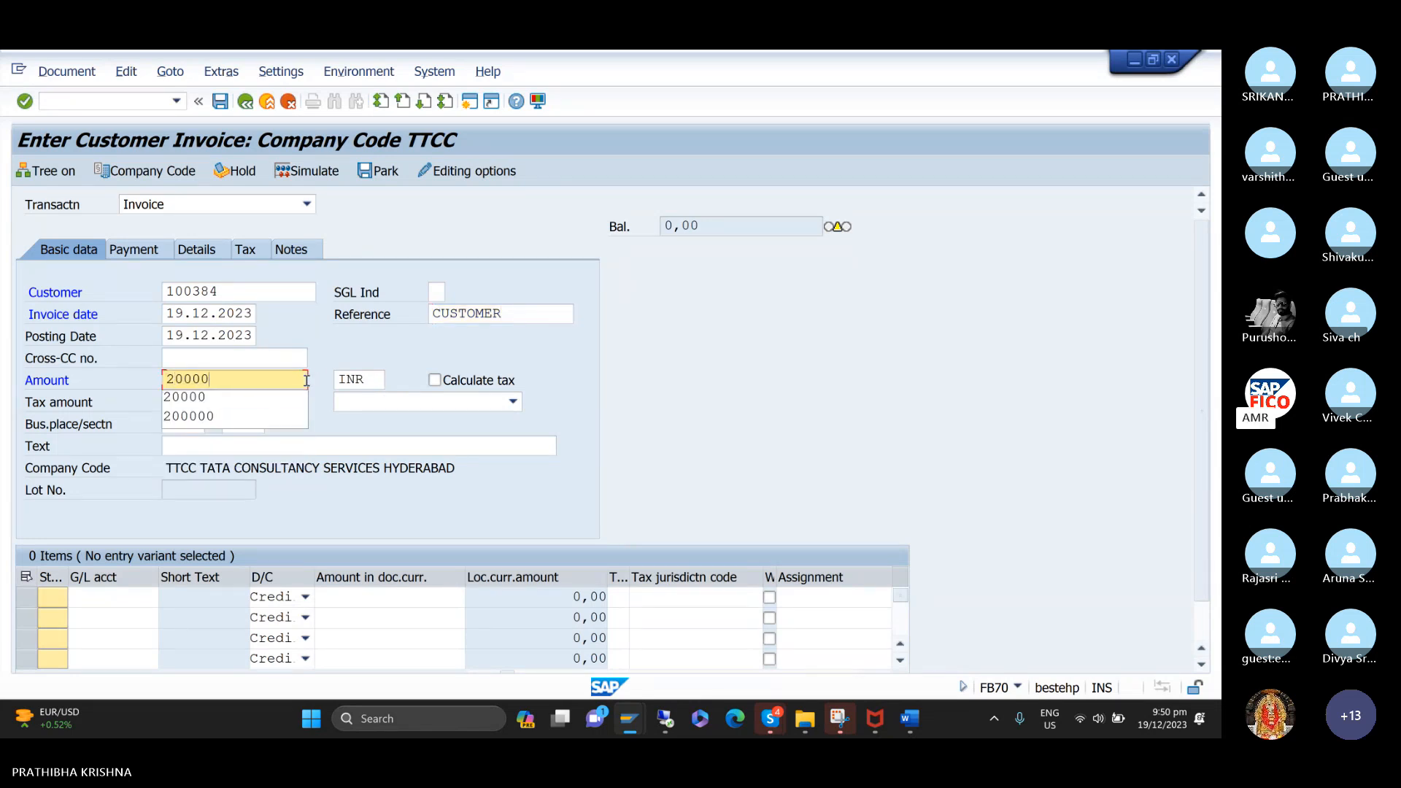
Enter CUSTOMER INVOICE CREATION as the invoice text and assign the sales G/L account 300000 to the first line item.
{"action": "type", "text": "C"}
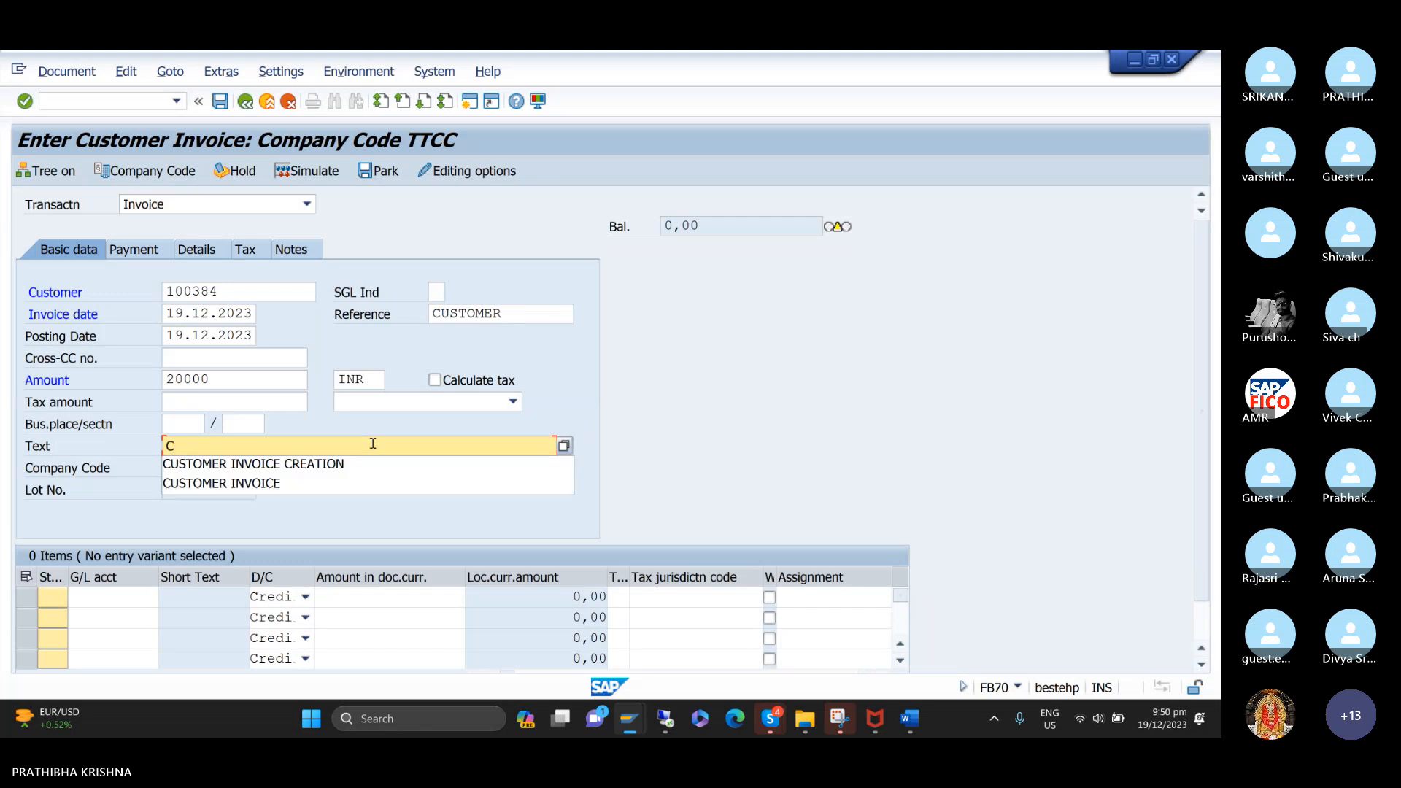
{"action": "key", "text": "Down"}
{"action": "key", "text": "Return"}
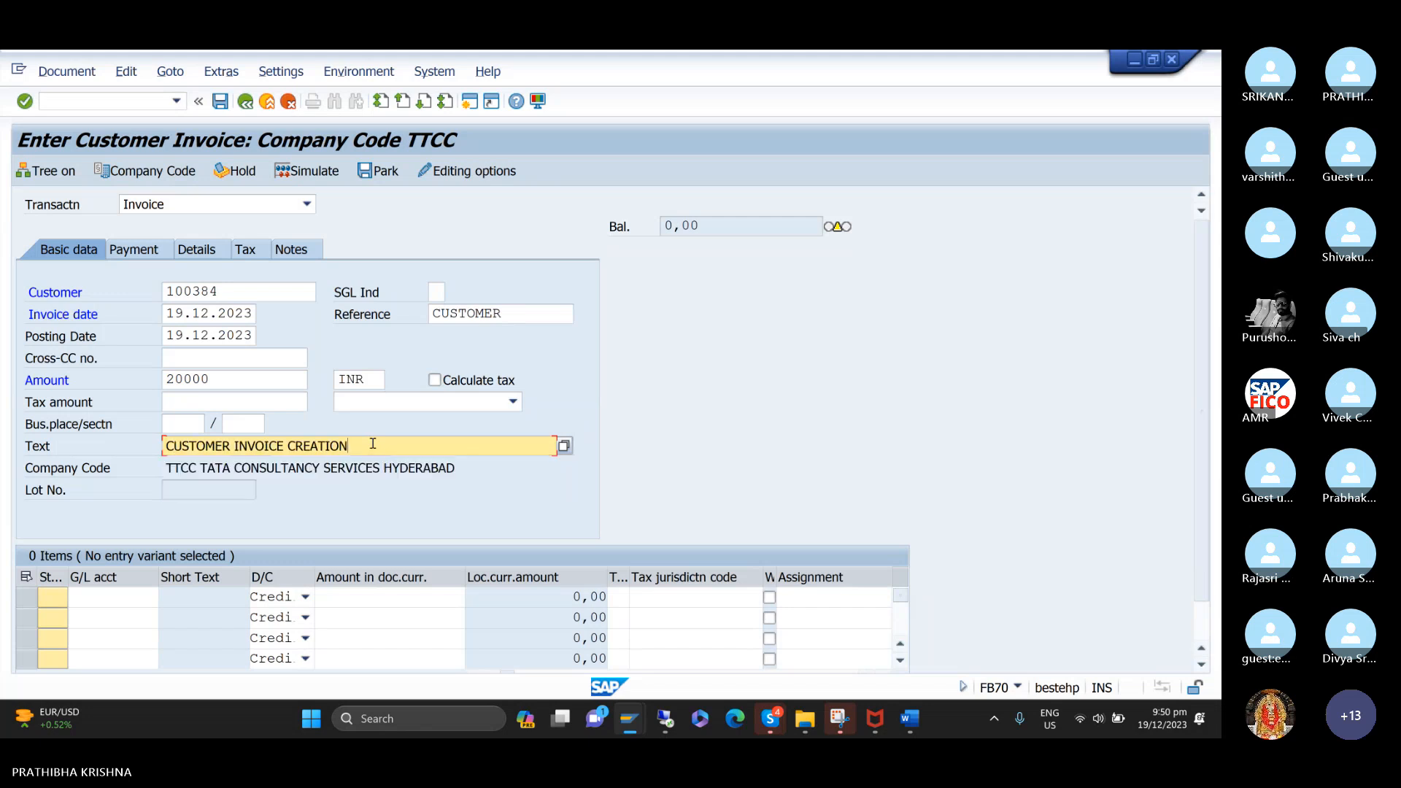
{"action": "left_click", "coordinate": [135, 596]}
{"action": "type", "text": "30000"}
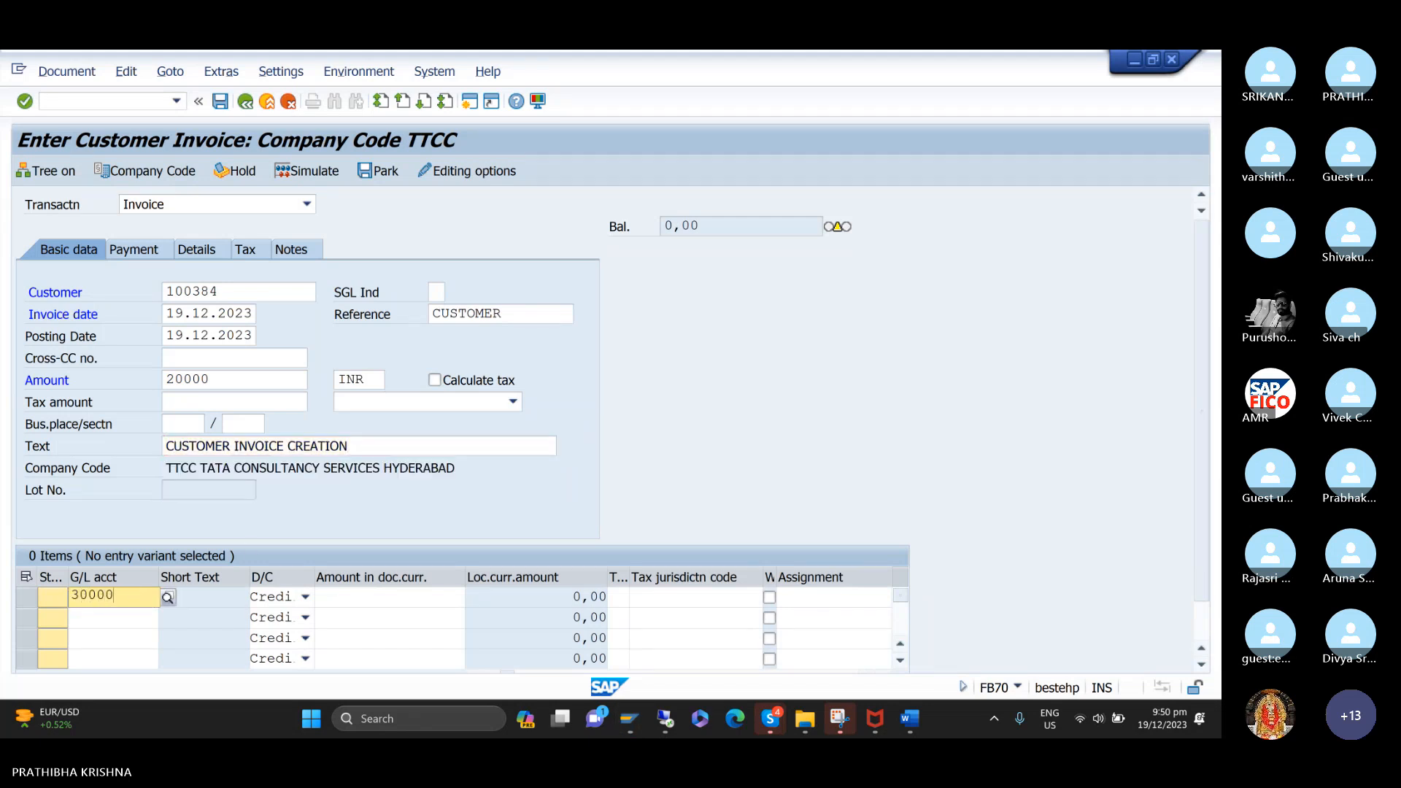
{"action": "type", "text": "0"}
{"action": "key", "text": "Down"}
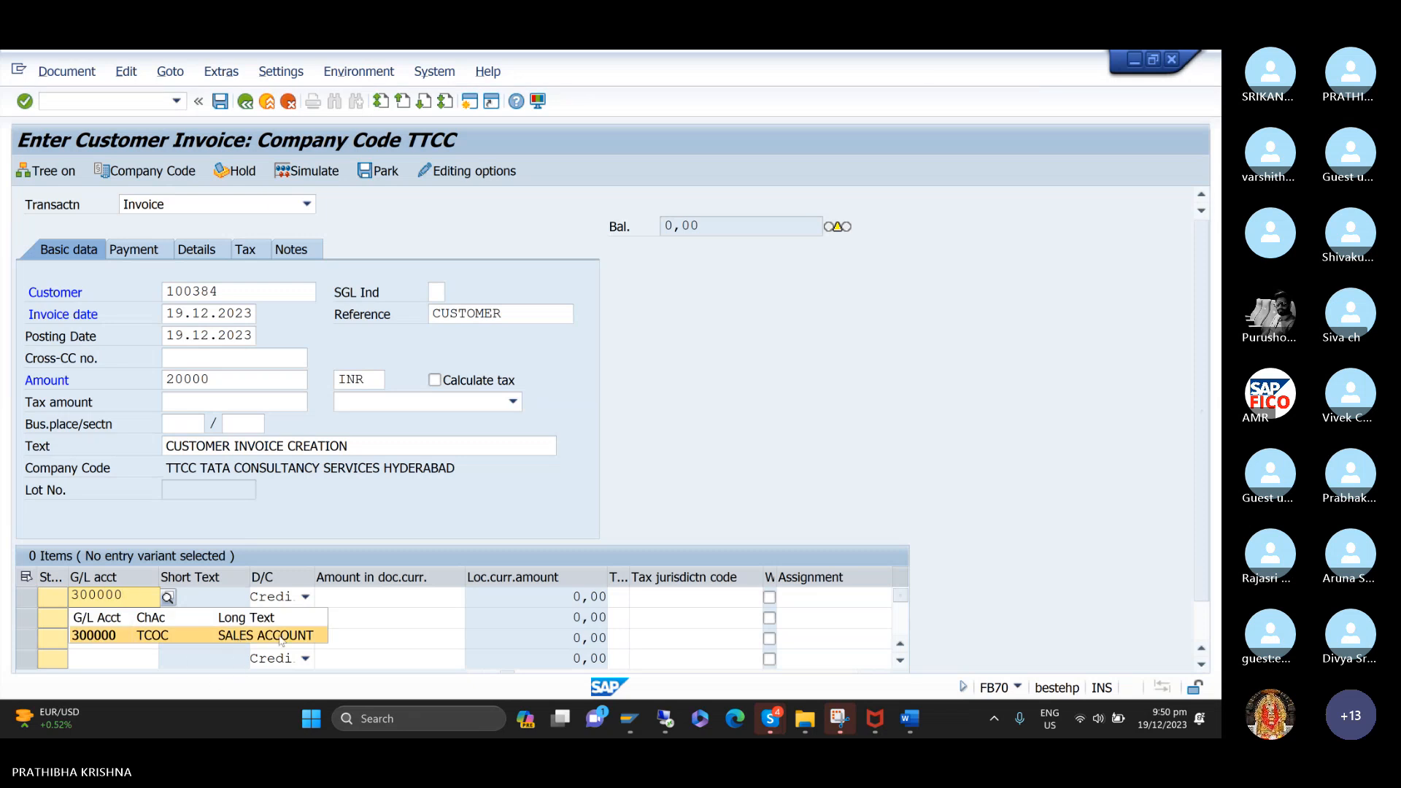
{"action": "left_click", "coordinate": [107, 640]}
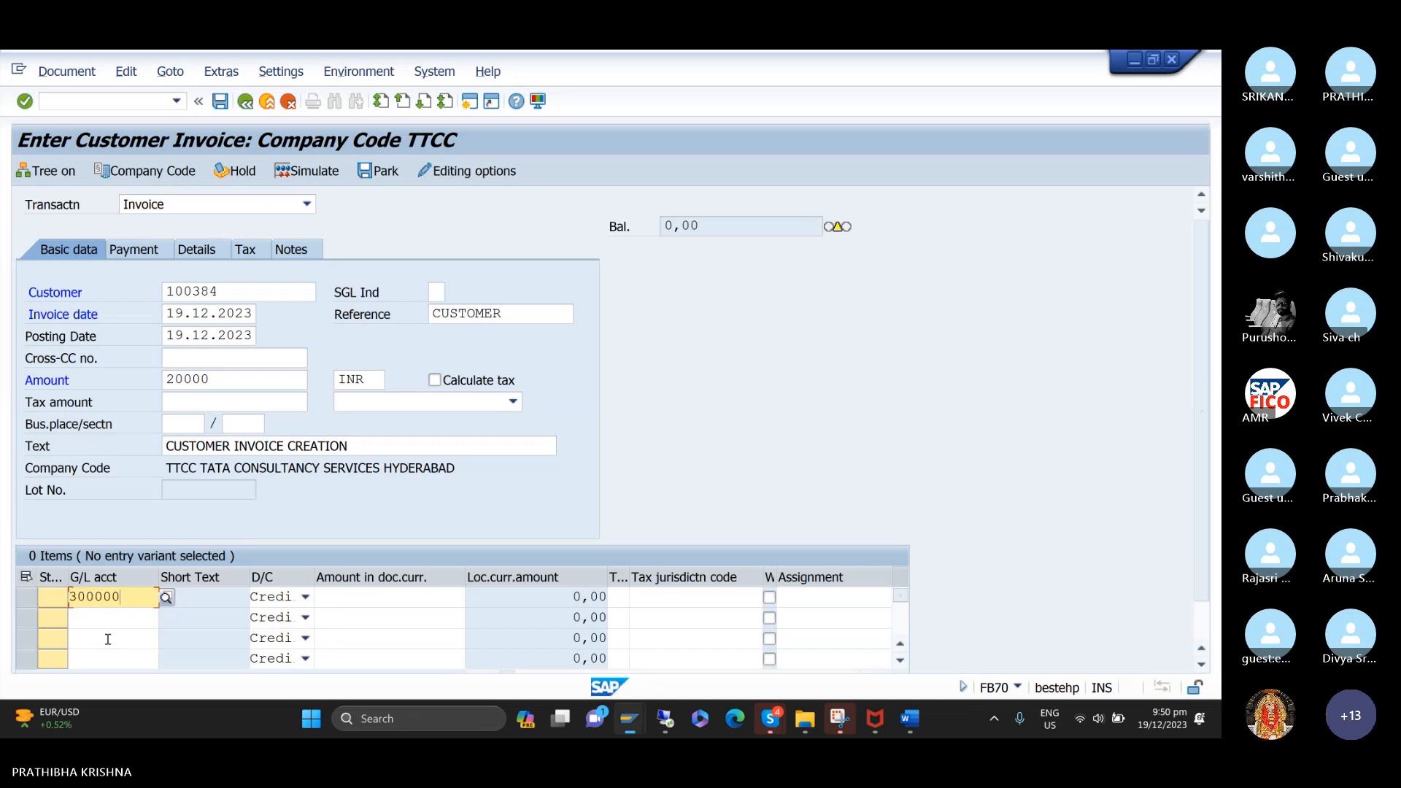
Give the sales line the full invoice amount using *, and simulate and post the invoice.
{"action": "left_click", "coordinate": [403, 595]}
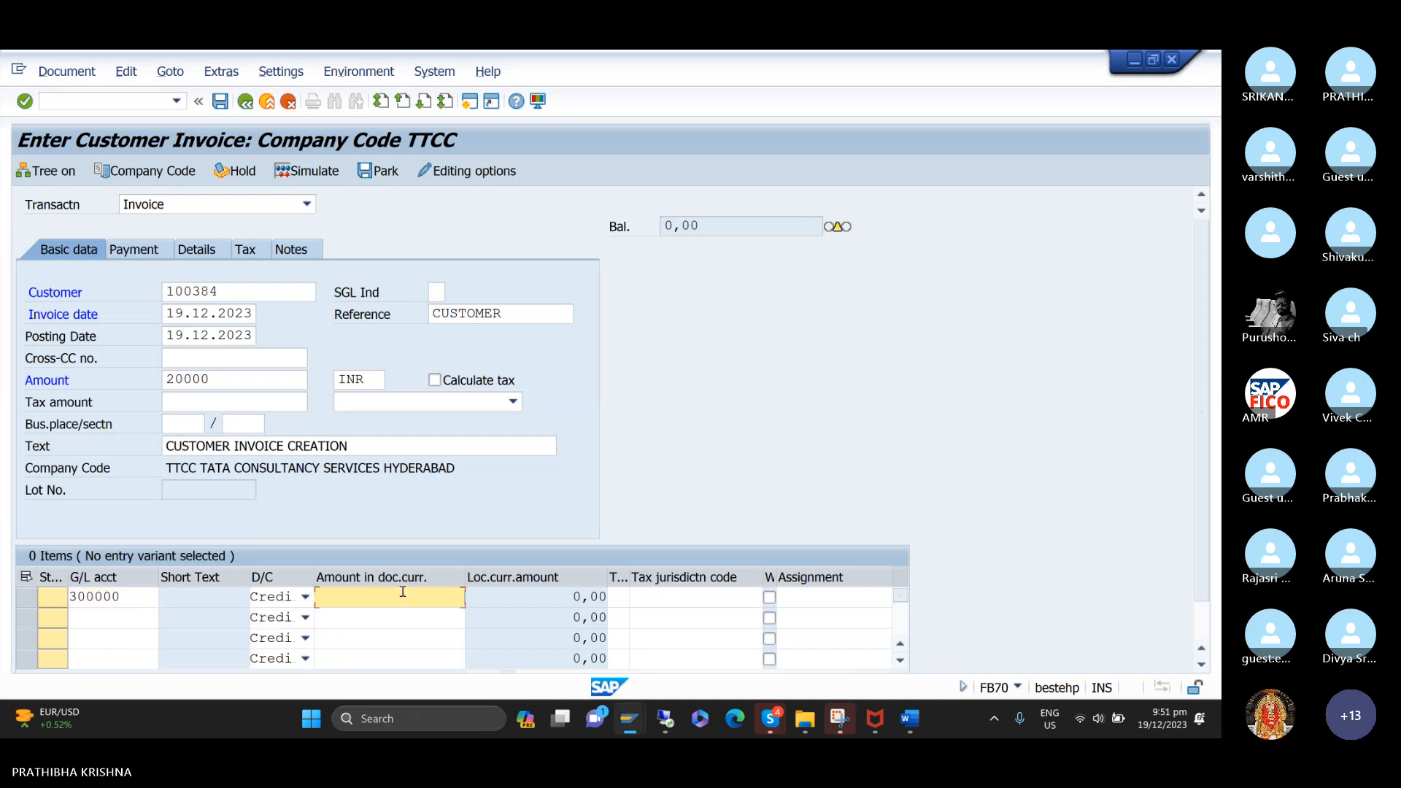
{"action": "type", "text": "*"}
{"action": "key", "text": "Return"}
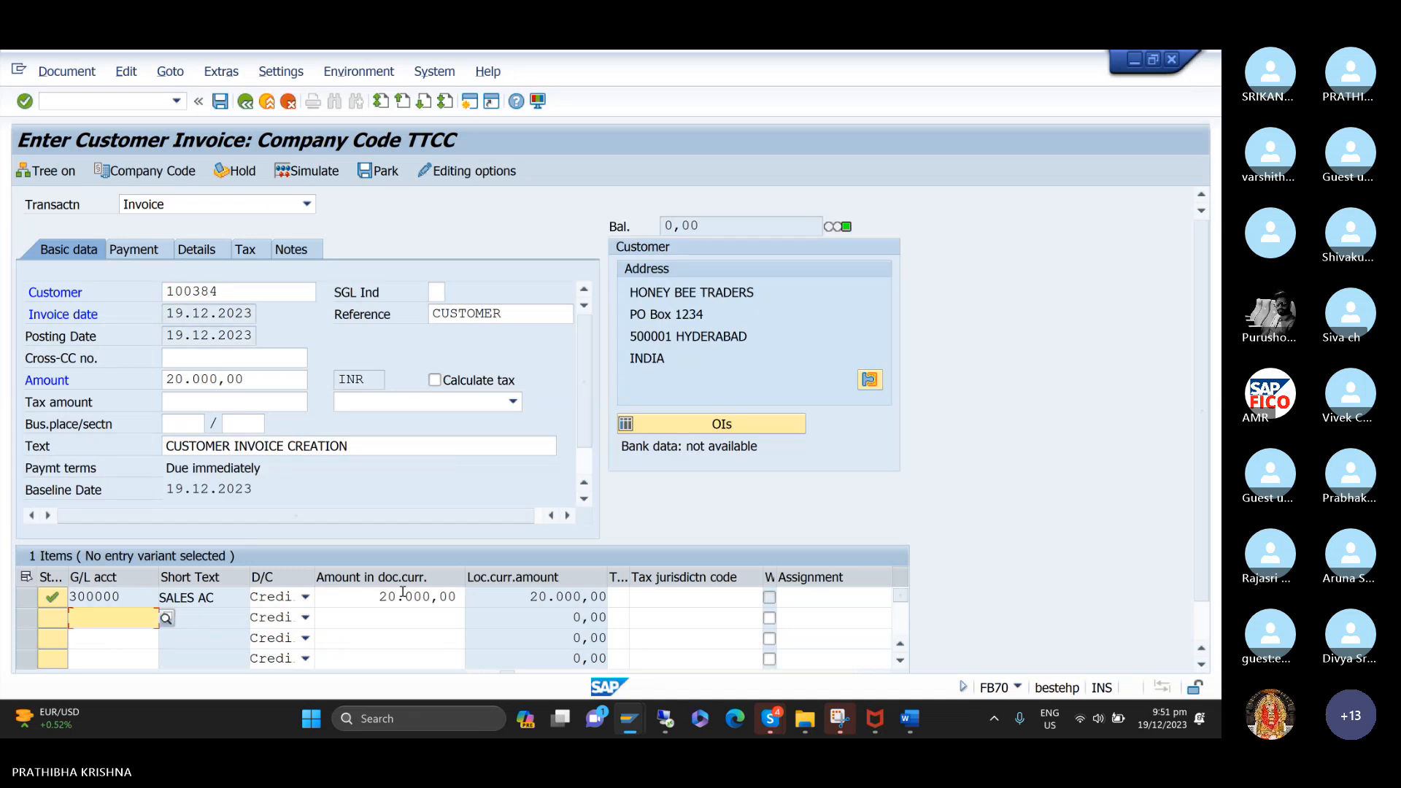
{"action": "left_click", "coordinate": [321, 177]}
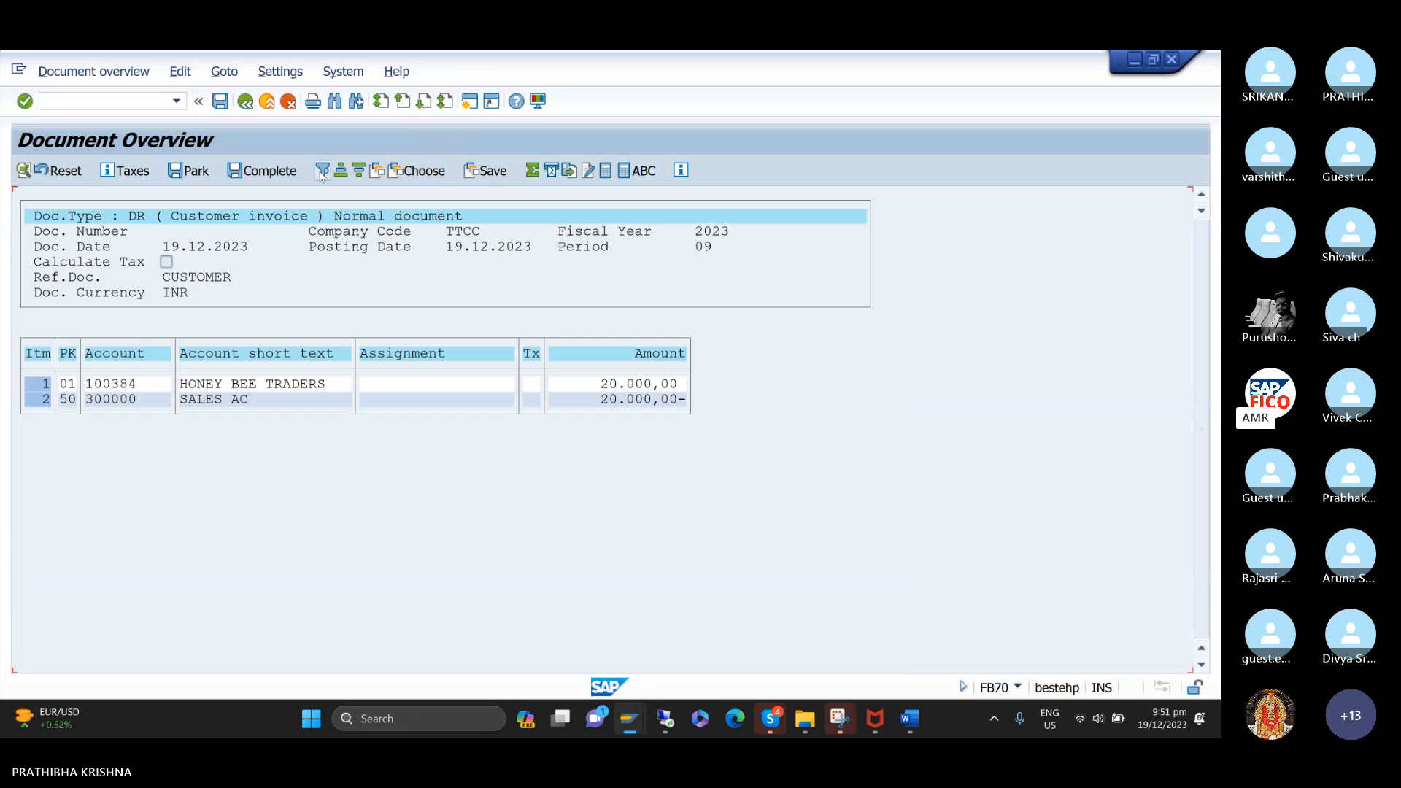
{"action": "left_click", "coordinate": [221, 102]}
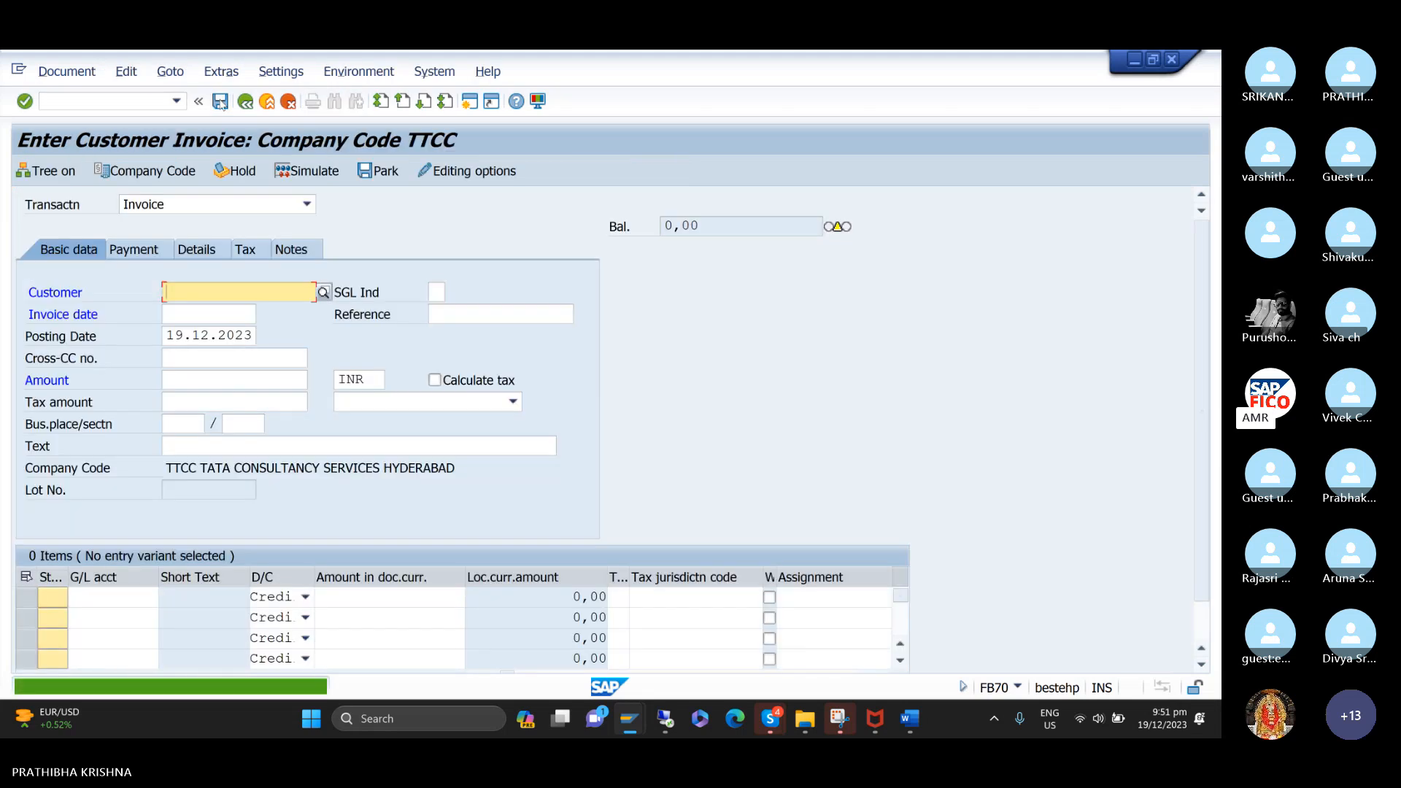
Post another customer invoice with reference to document 3002 in company code TTCC.
{"action": "left_click", "coordinate": [170, 72]}
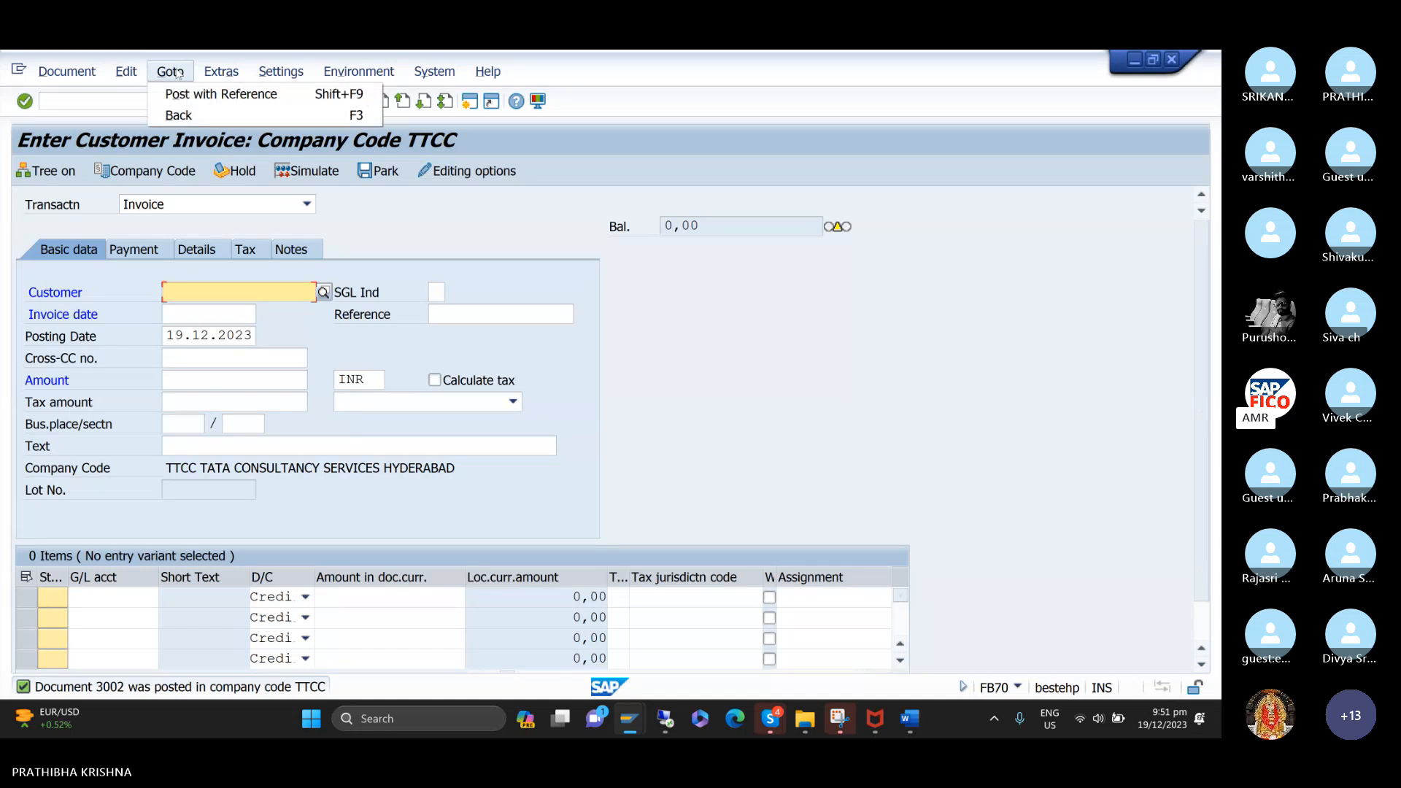
{"action": "left_click", "coordinate": [191, 93]}
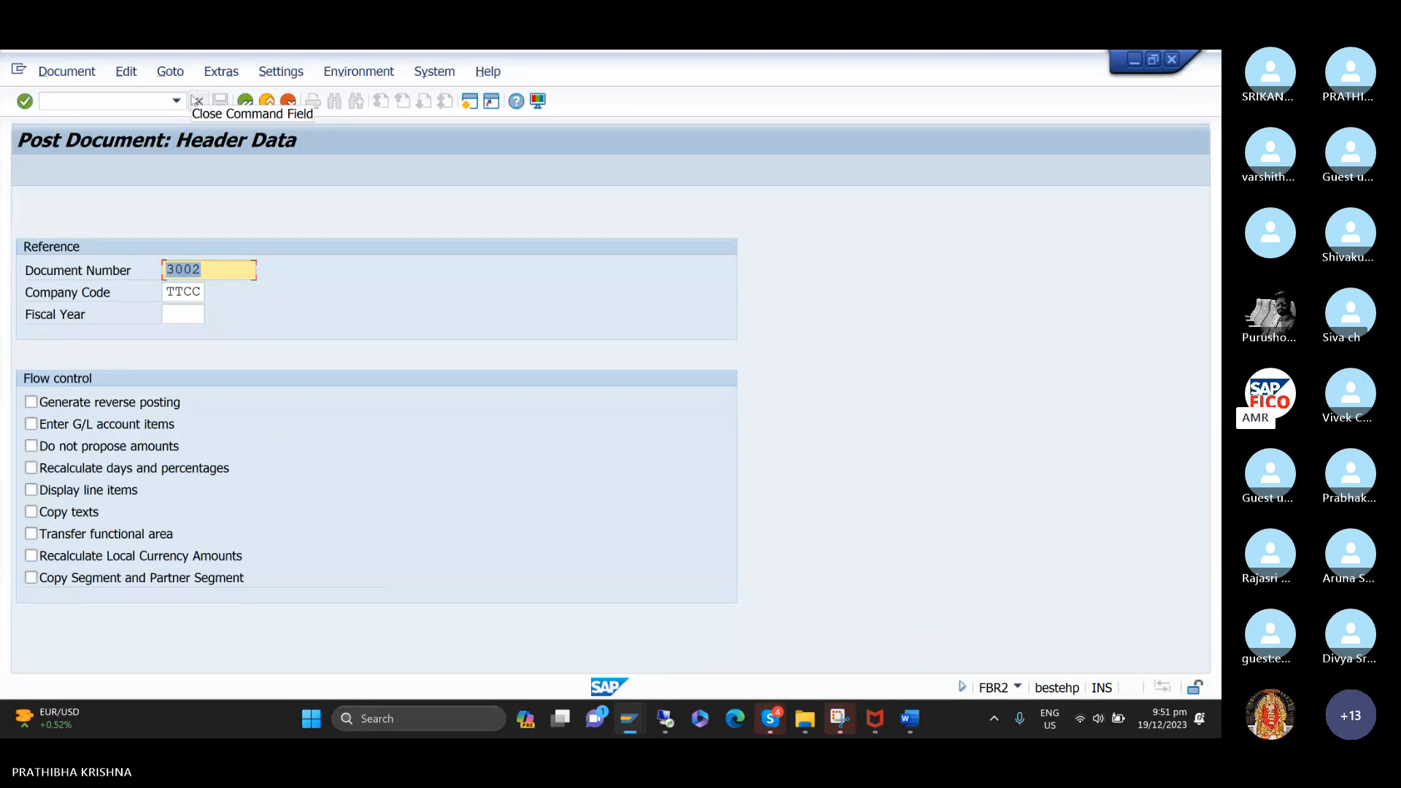
{"action": "key", "text": "Return"}
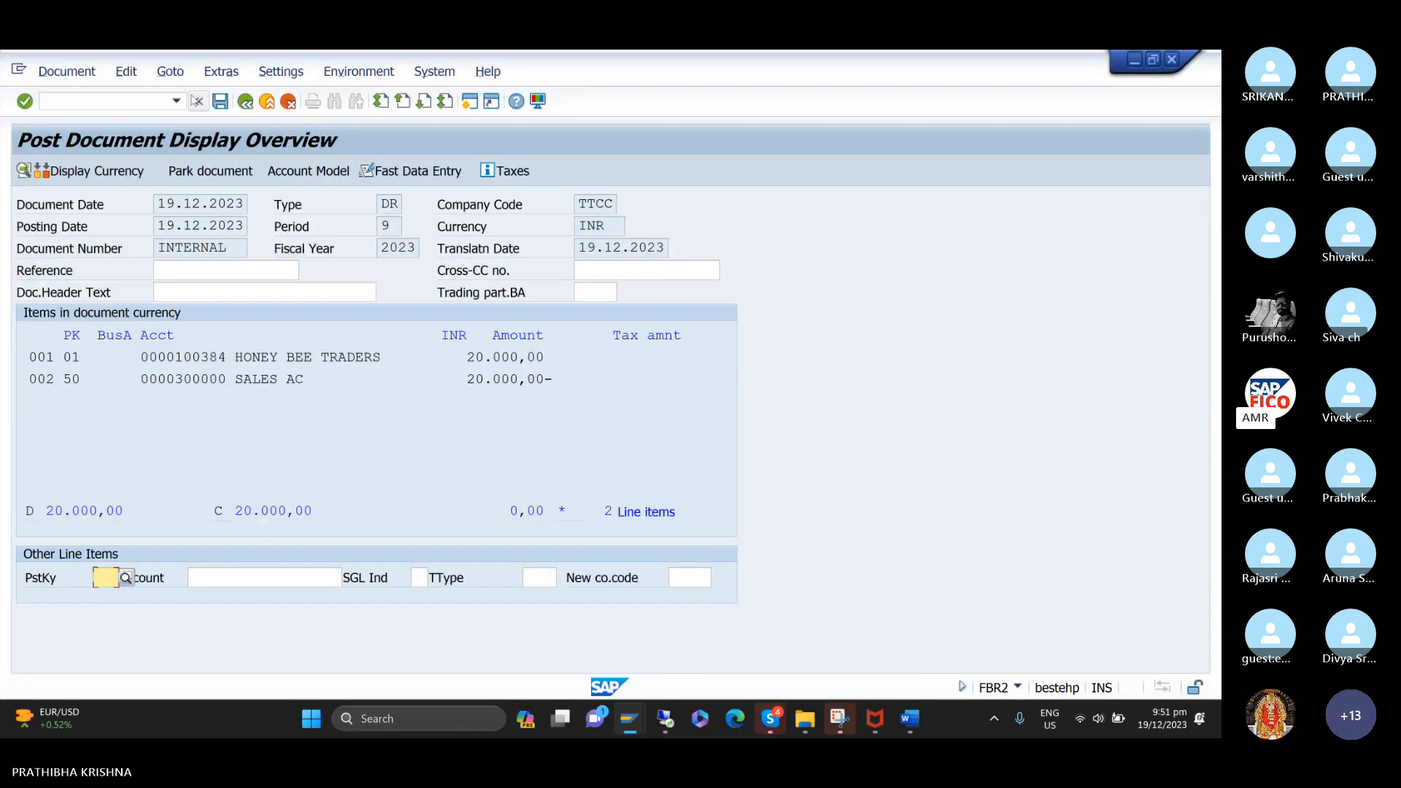
{"action": "key", "text": "ctrl+s"}
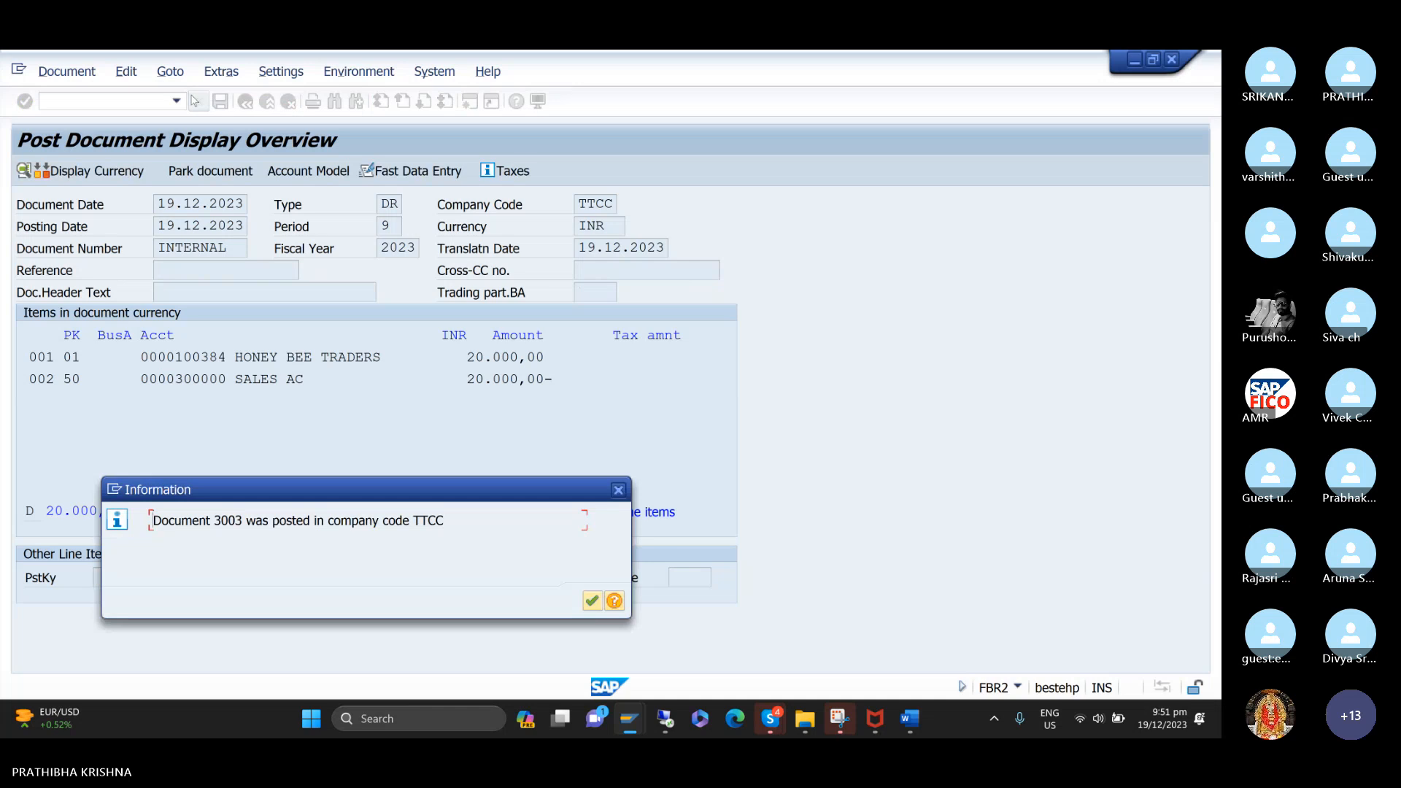
{"action": "key", "text": "Return"}
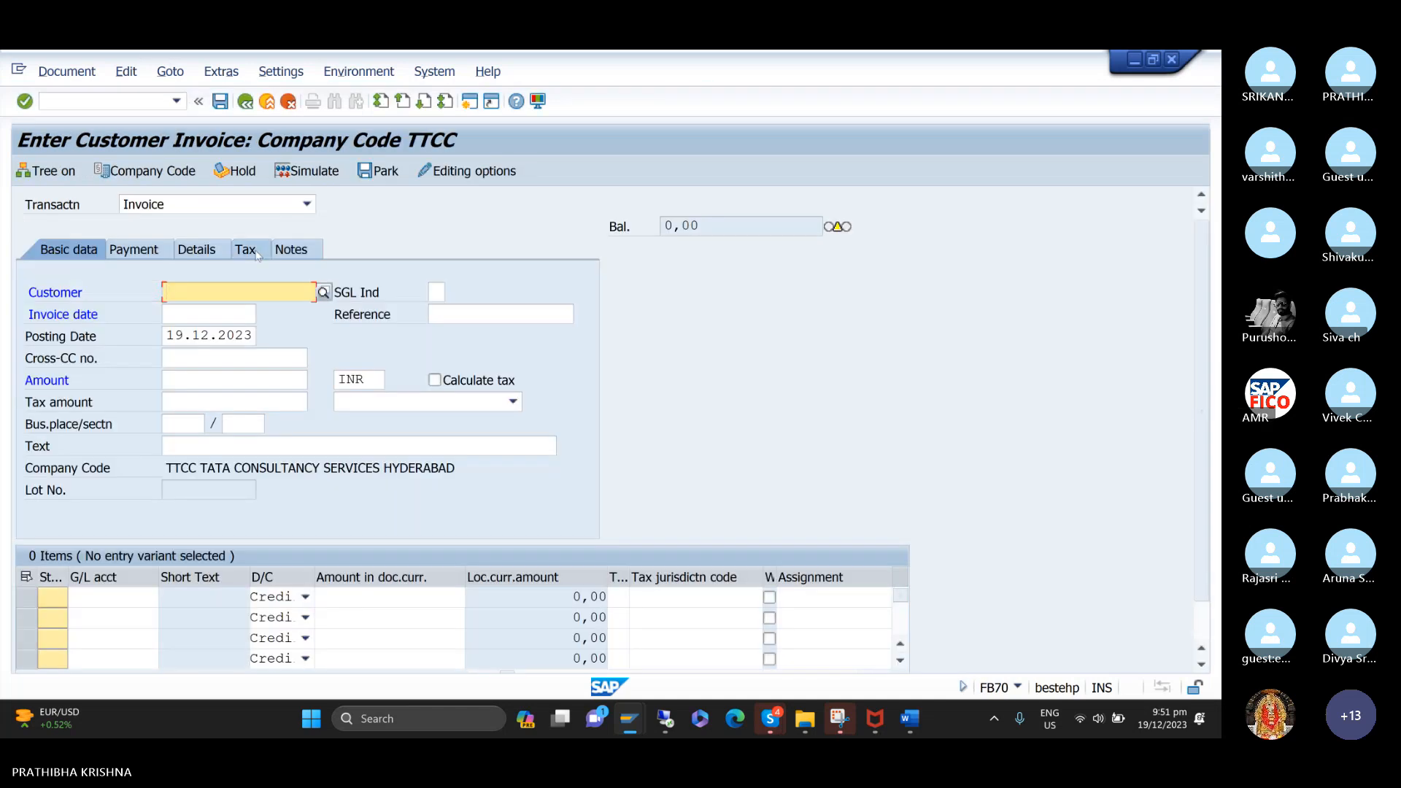
Post a further TTCC customer invoice with reference to document 3003.
{"action": "key", "text": "shift+F9"}
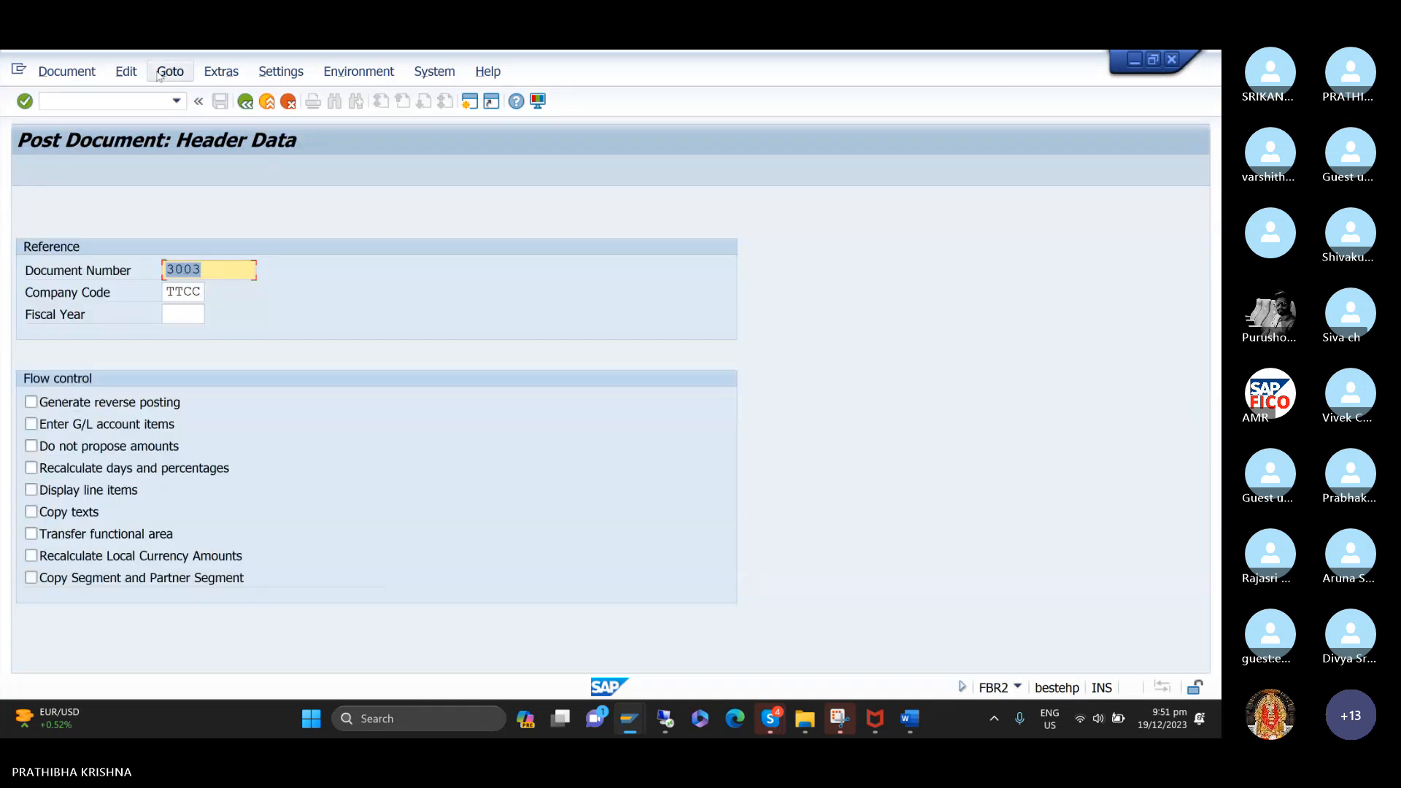
{"action": "key", "text": "Return"}
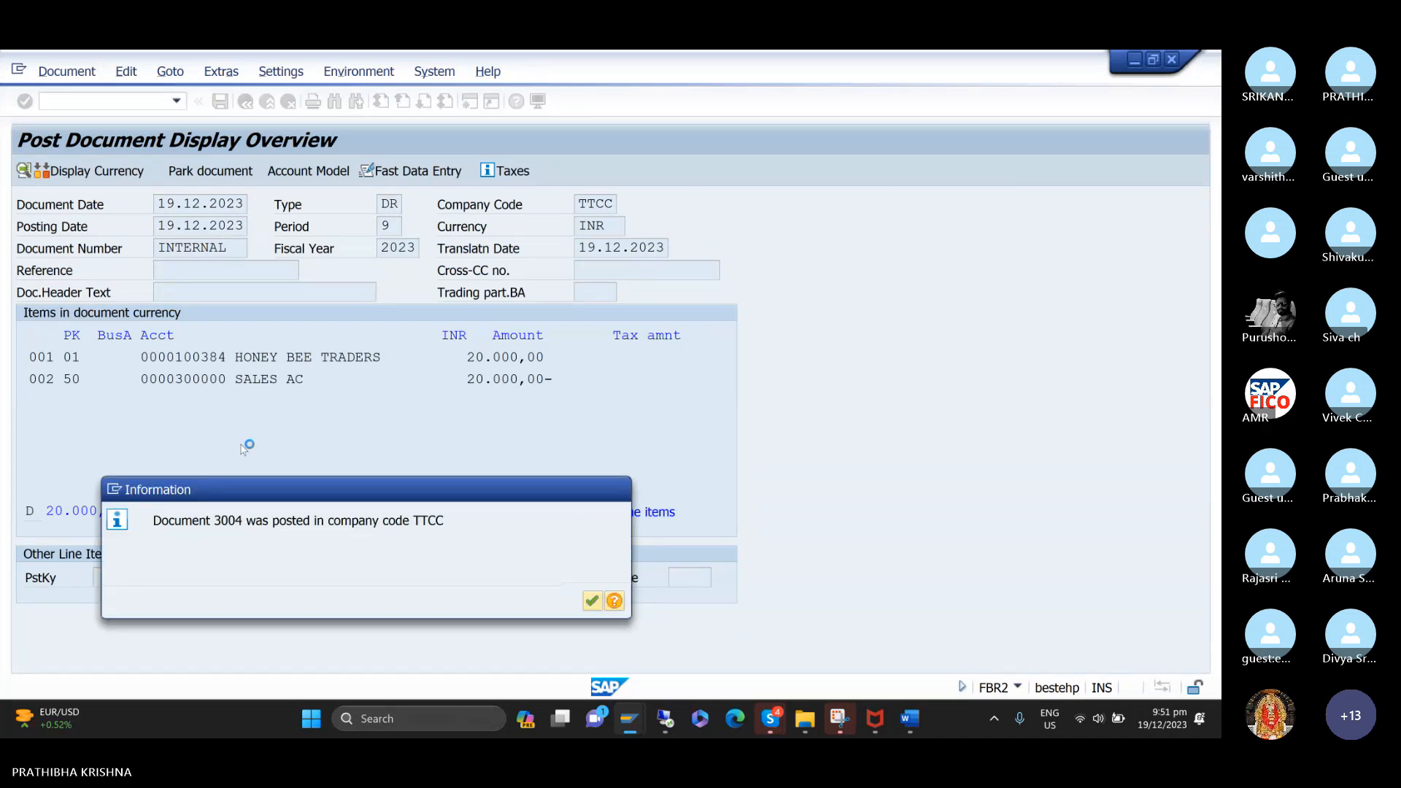
{"action": "key", "text": "Return"}
Post one more TTCC customer invoice, using document 3004 as the reference.
{"action": "left_click", "coordinate": [169, 71]}
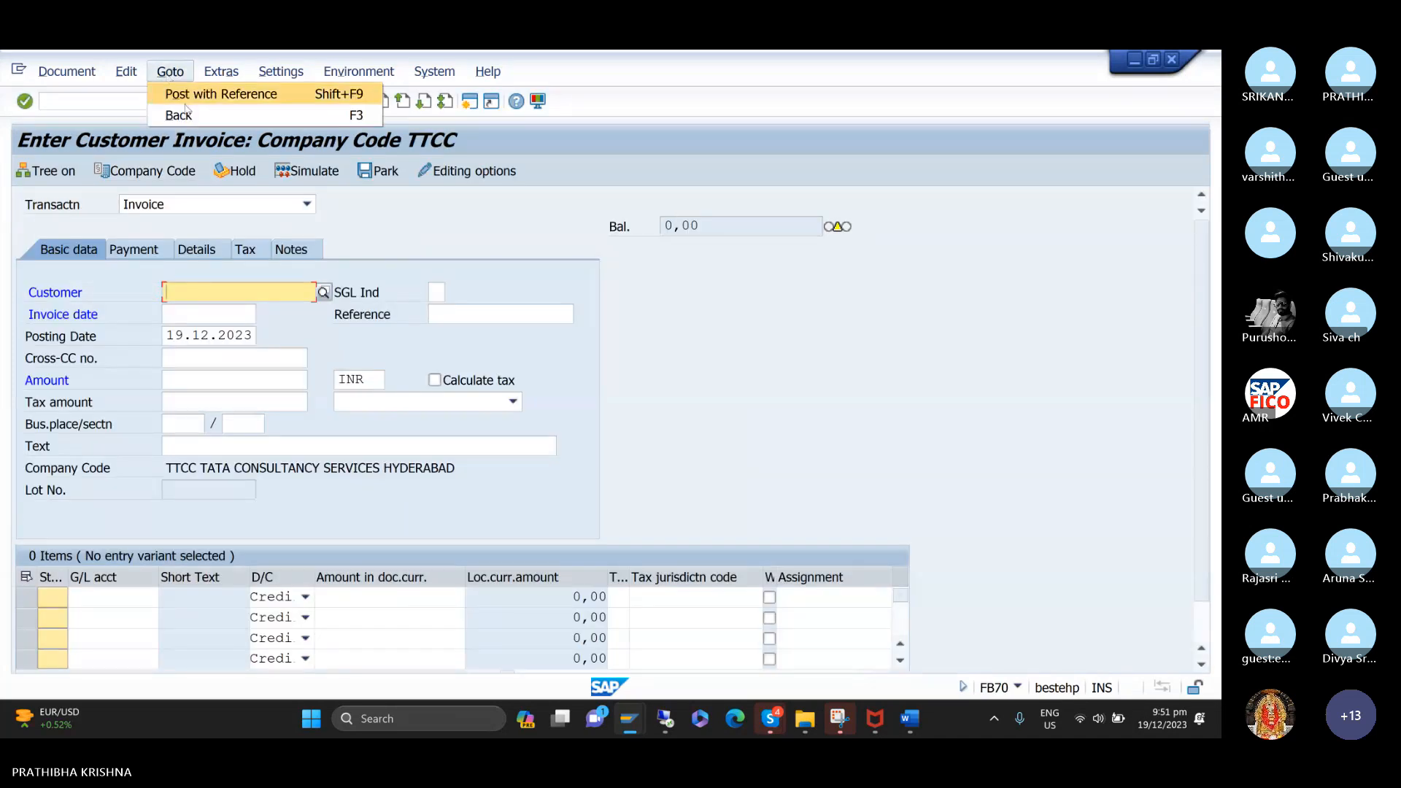
{"action": "left_click", "coordinate": [185, 95]}
{"action": "key", "text": "Return"}
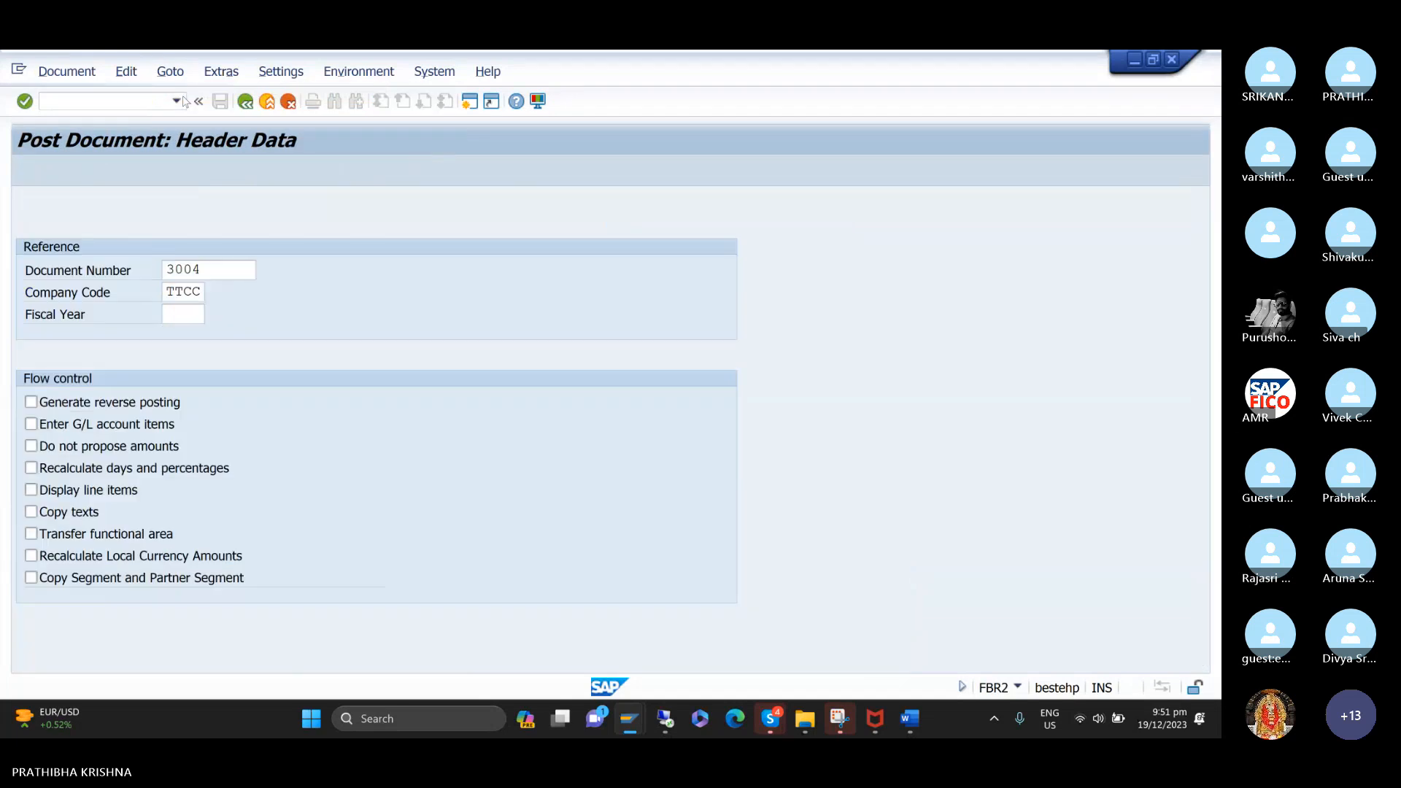
{"action": "key", "text": "Return"}
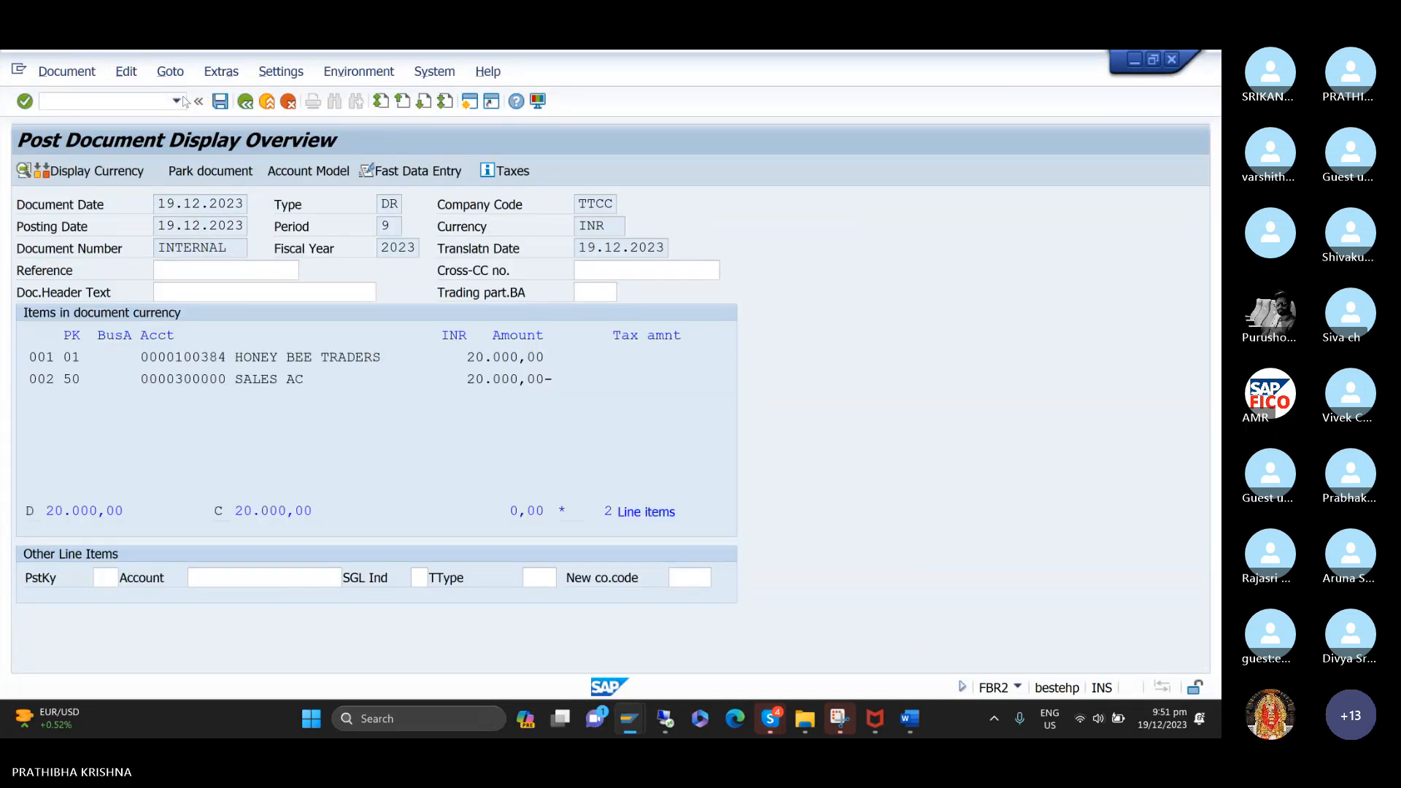
{"action": "key", "text": "ctrl+s"}
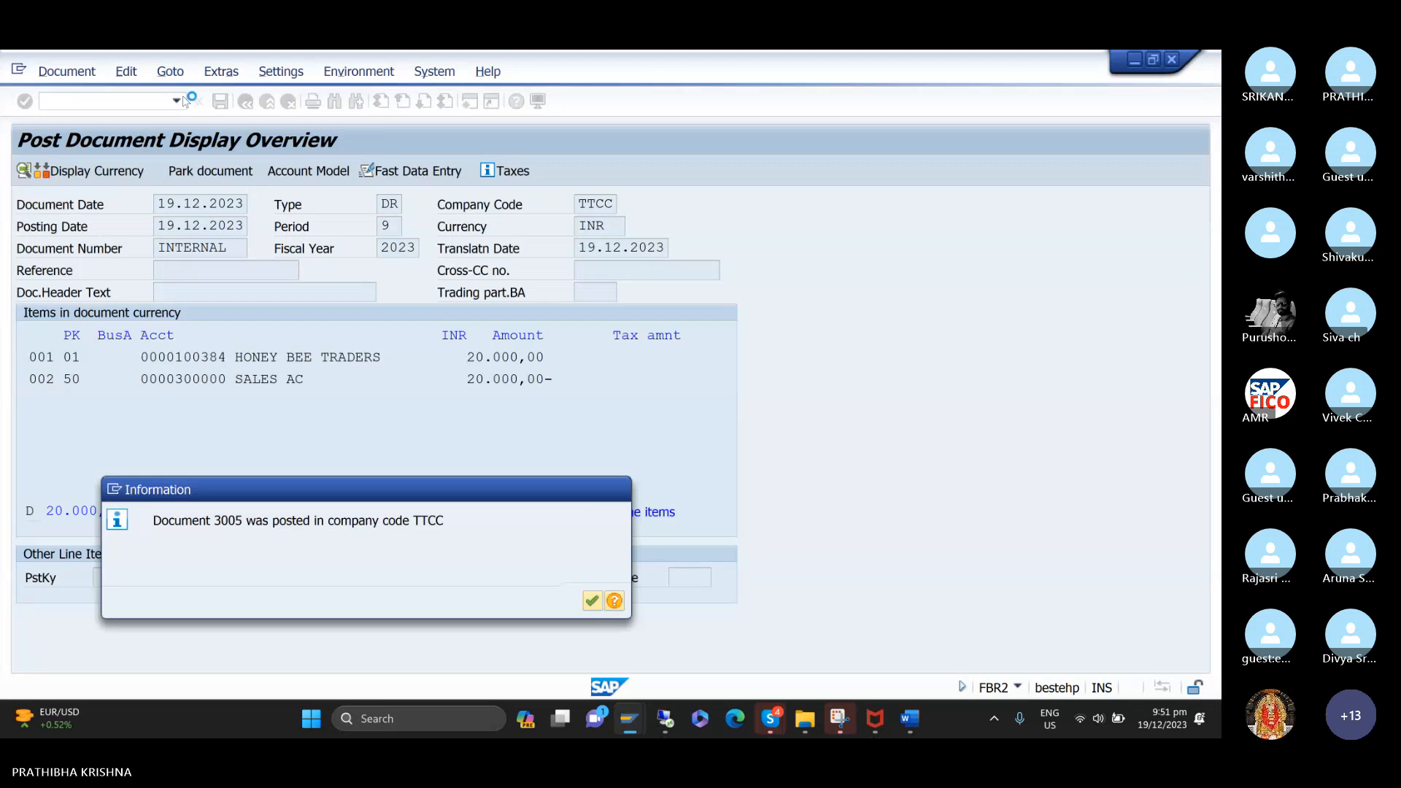
{"action": "key", "text": "Return"}
Post an additional TTCC customer invoice with reference to document 3005.
{"action": "left_click", "coordinate": [170, 70]}
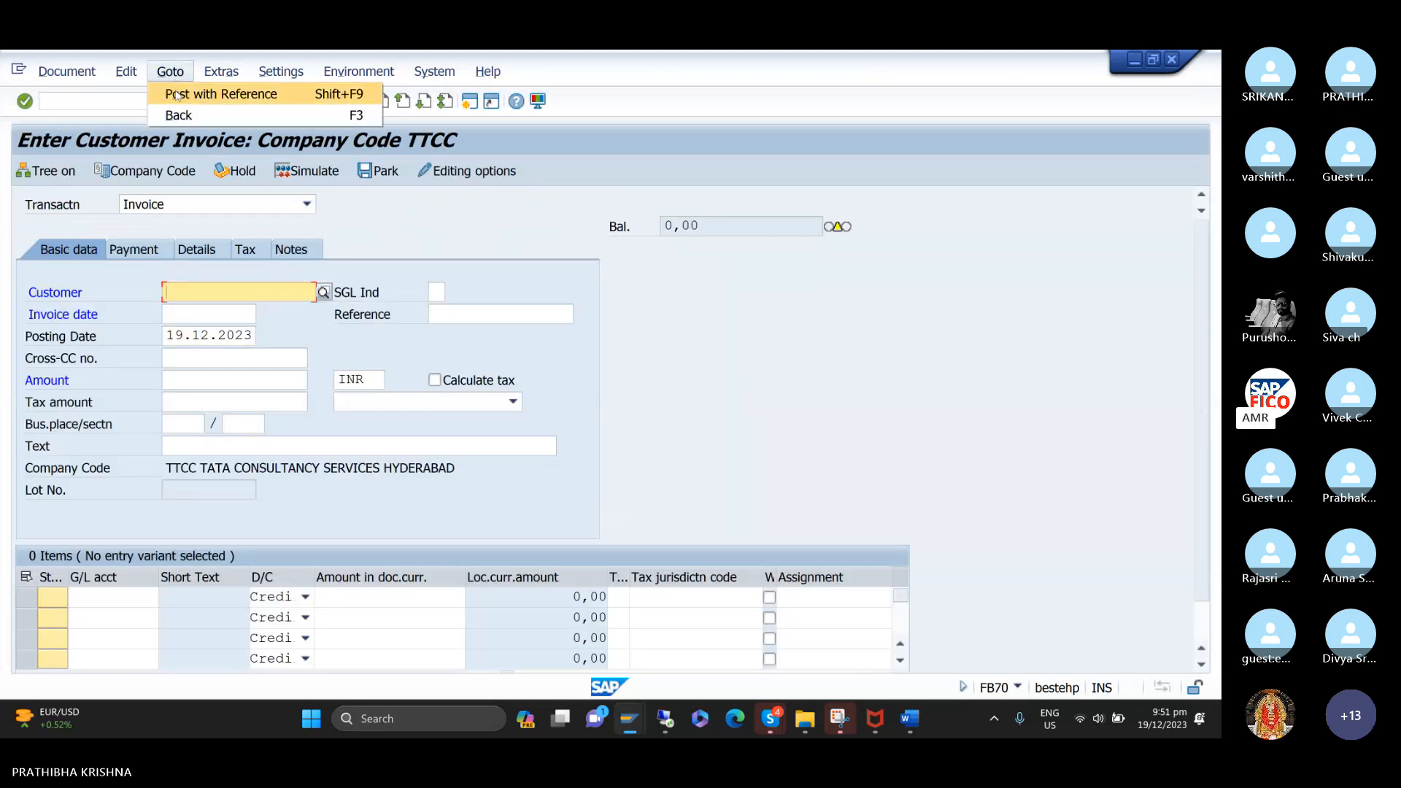
{"action": "left_click", "coordinate": [179, 90]}
{"action": "key", "text": "Return"}
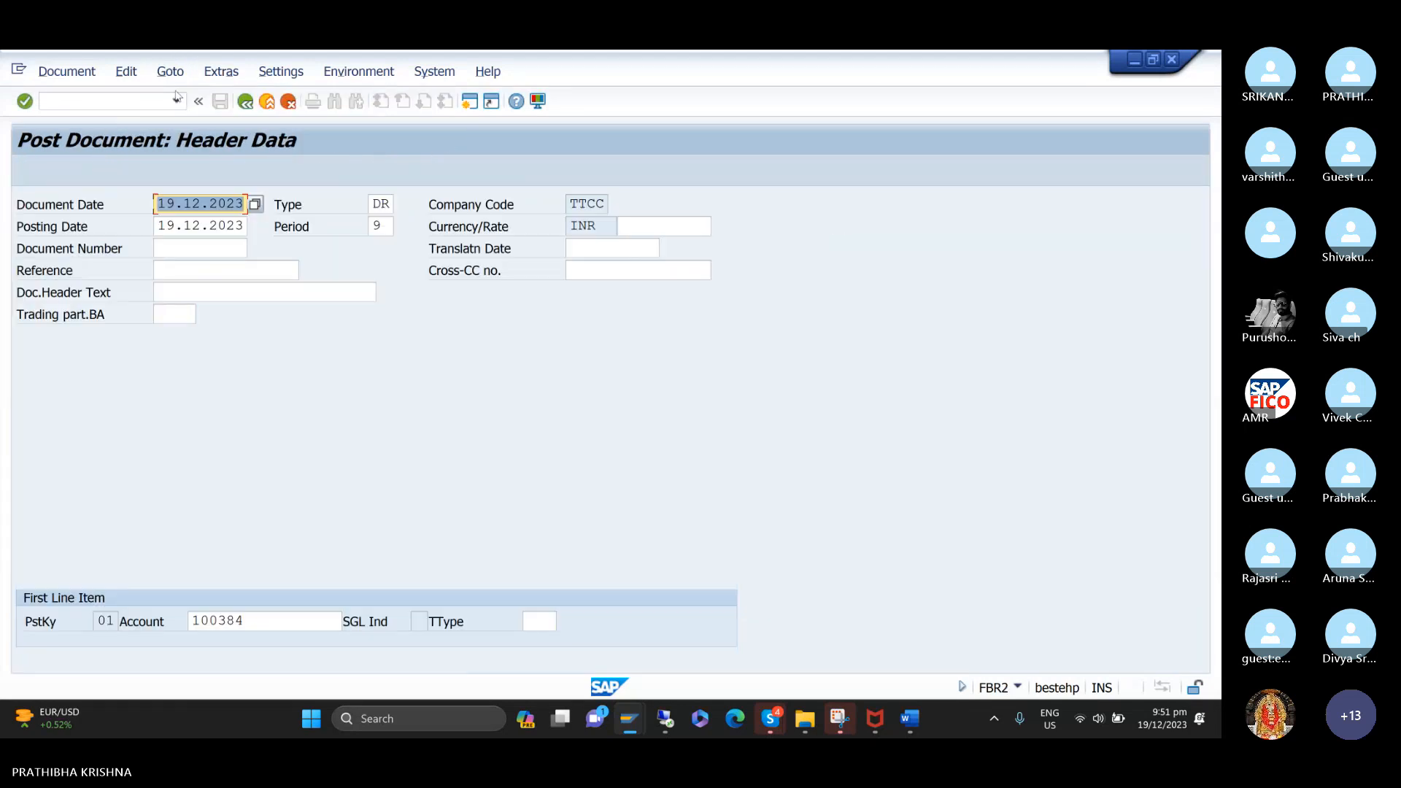
{"action": "key", "text": "Return"}
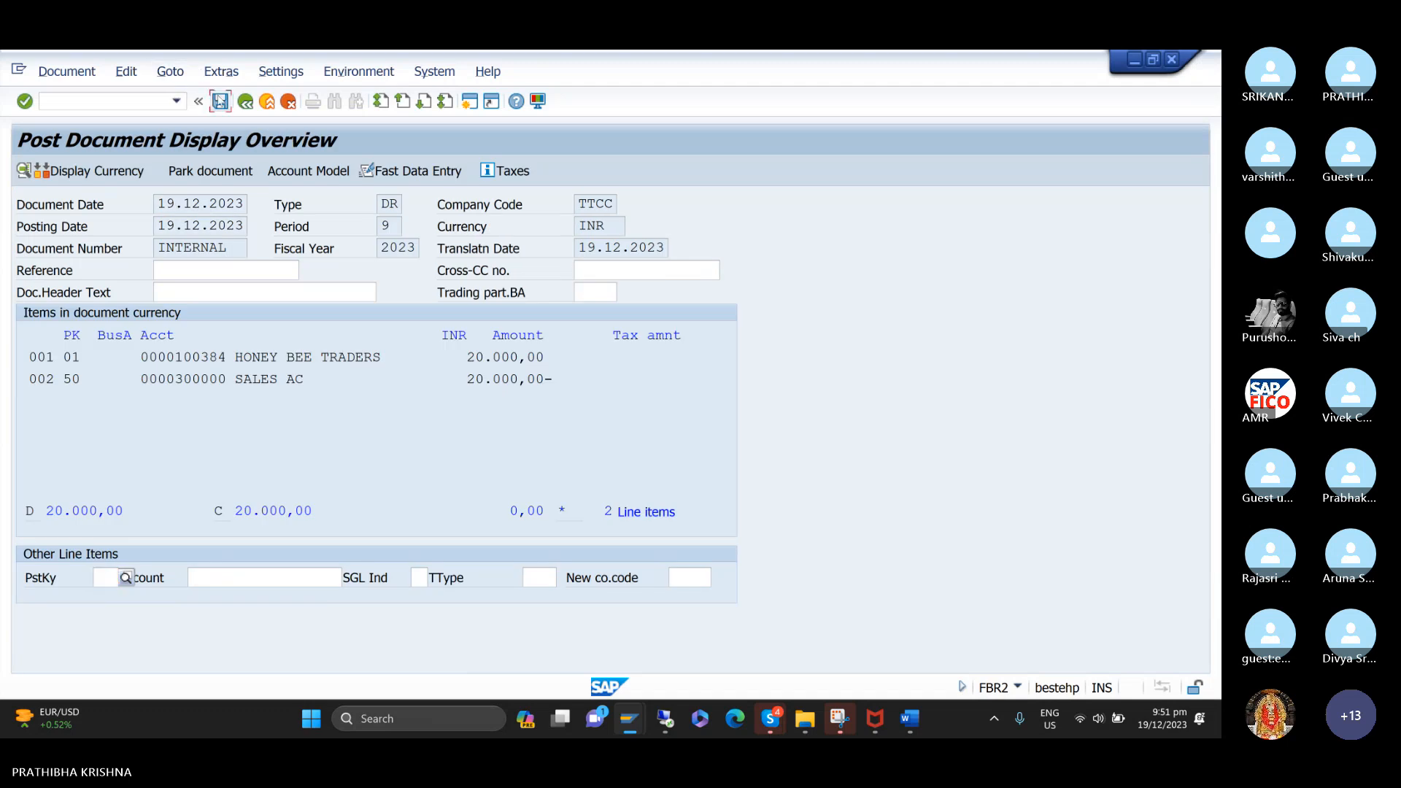
{"action": "left_click", "coordinate": [219, 100]}
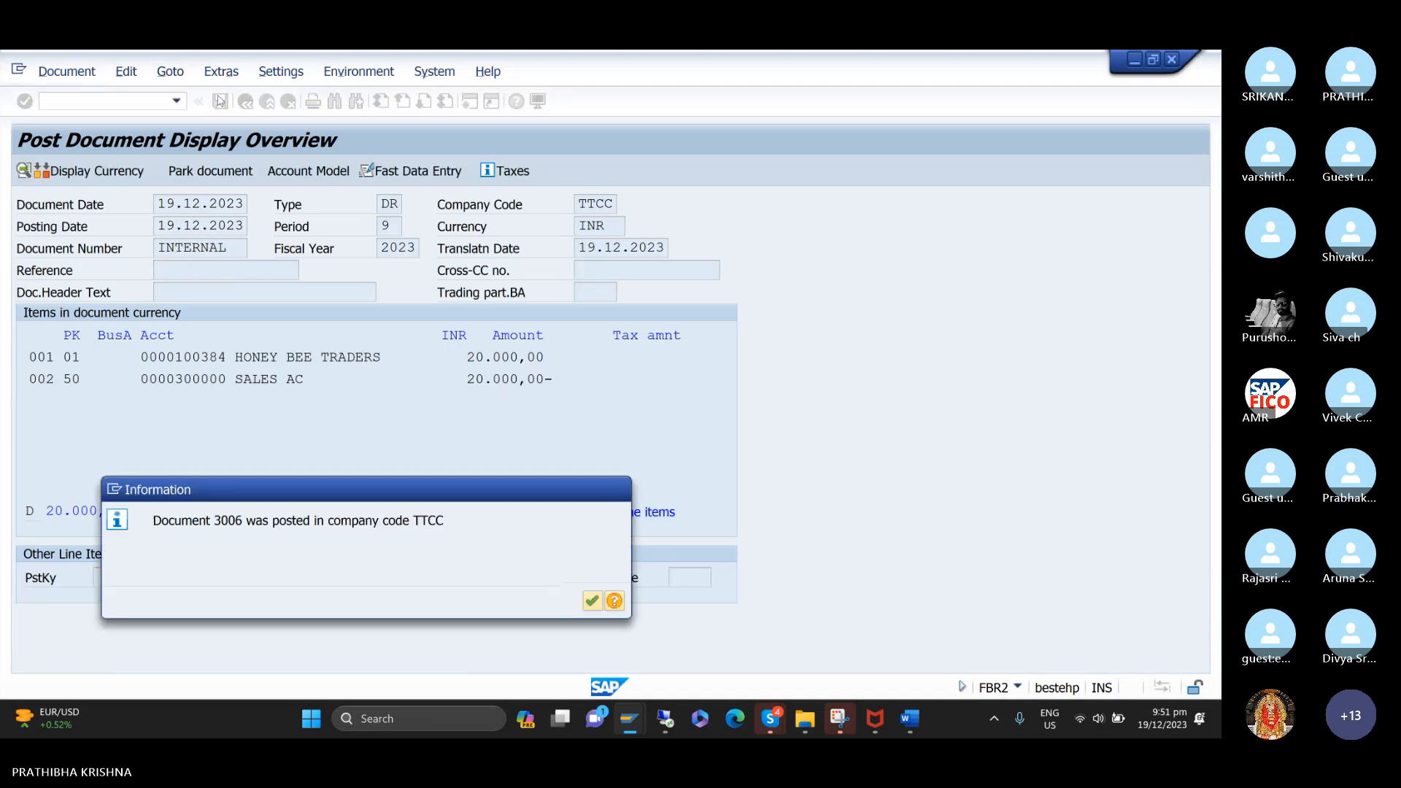
{"action": "key", "text": "Return"}
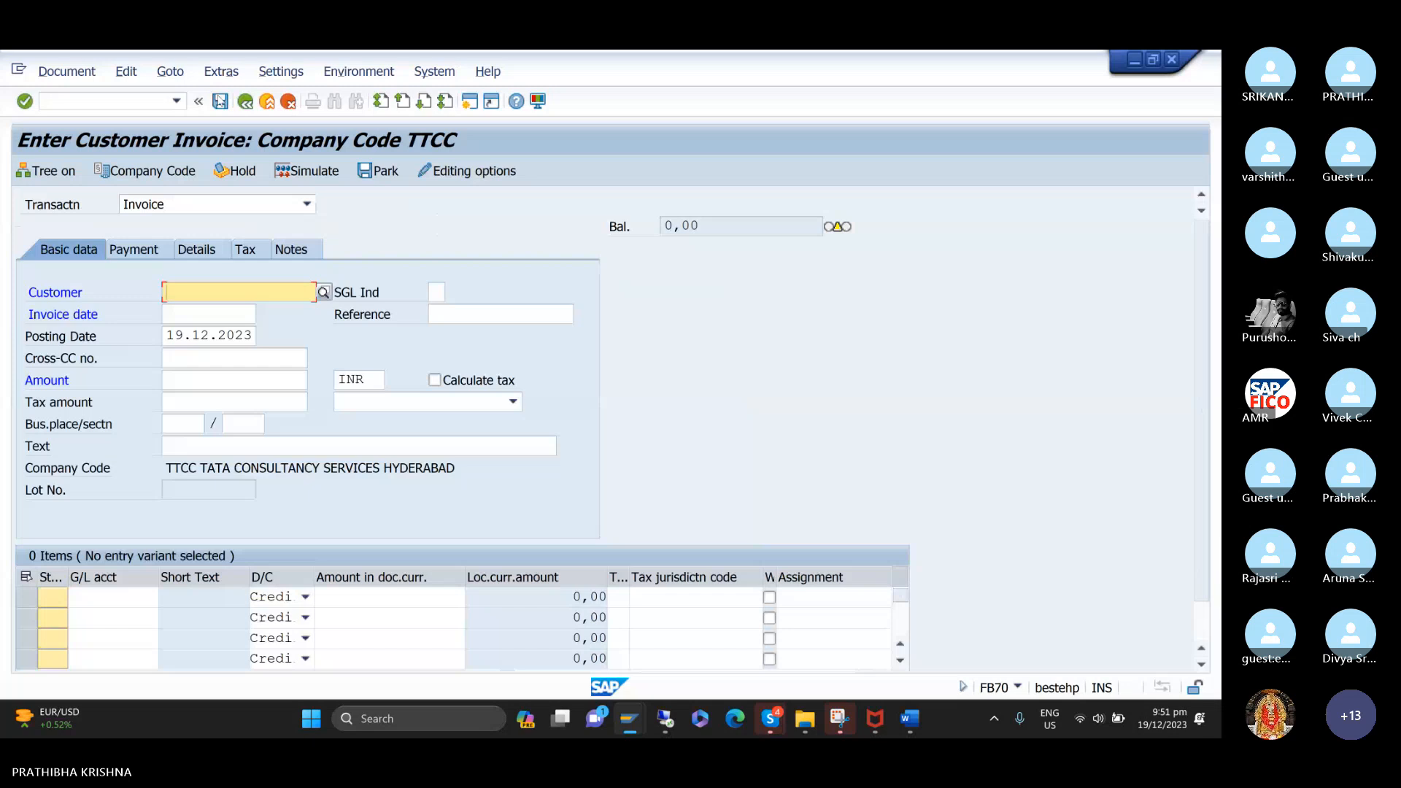
Switch to the customer line item display session and list HONEY BEE TRADERS' open items at key date 19.12.2023 in company code TTCC.
{"action": "mouse_move", "coordinate": [631, 723]}
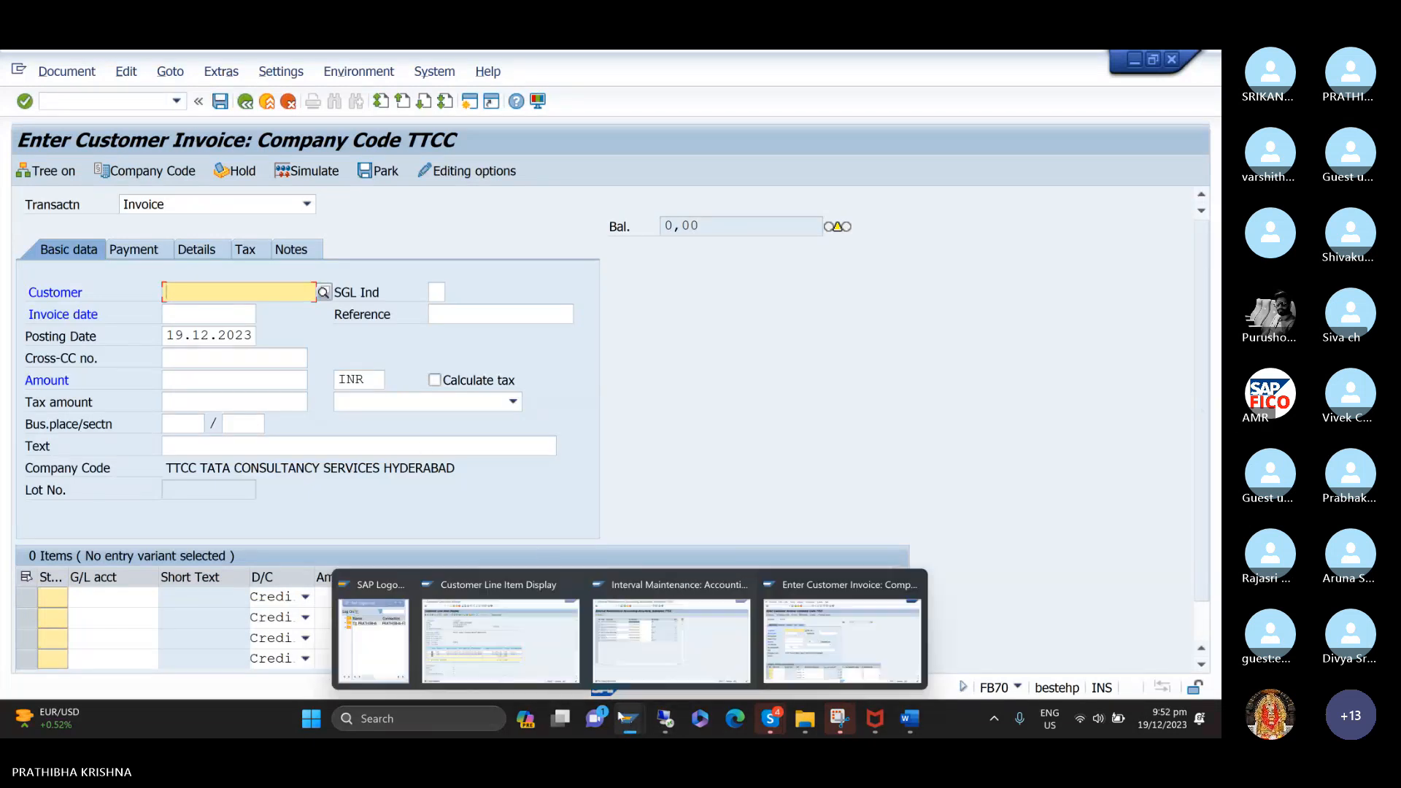
{"action": "left_click", "coordinate": [501, 638]}
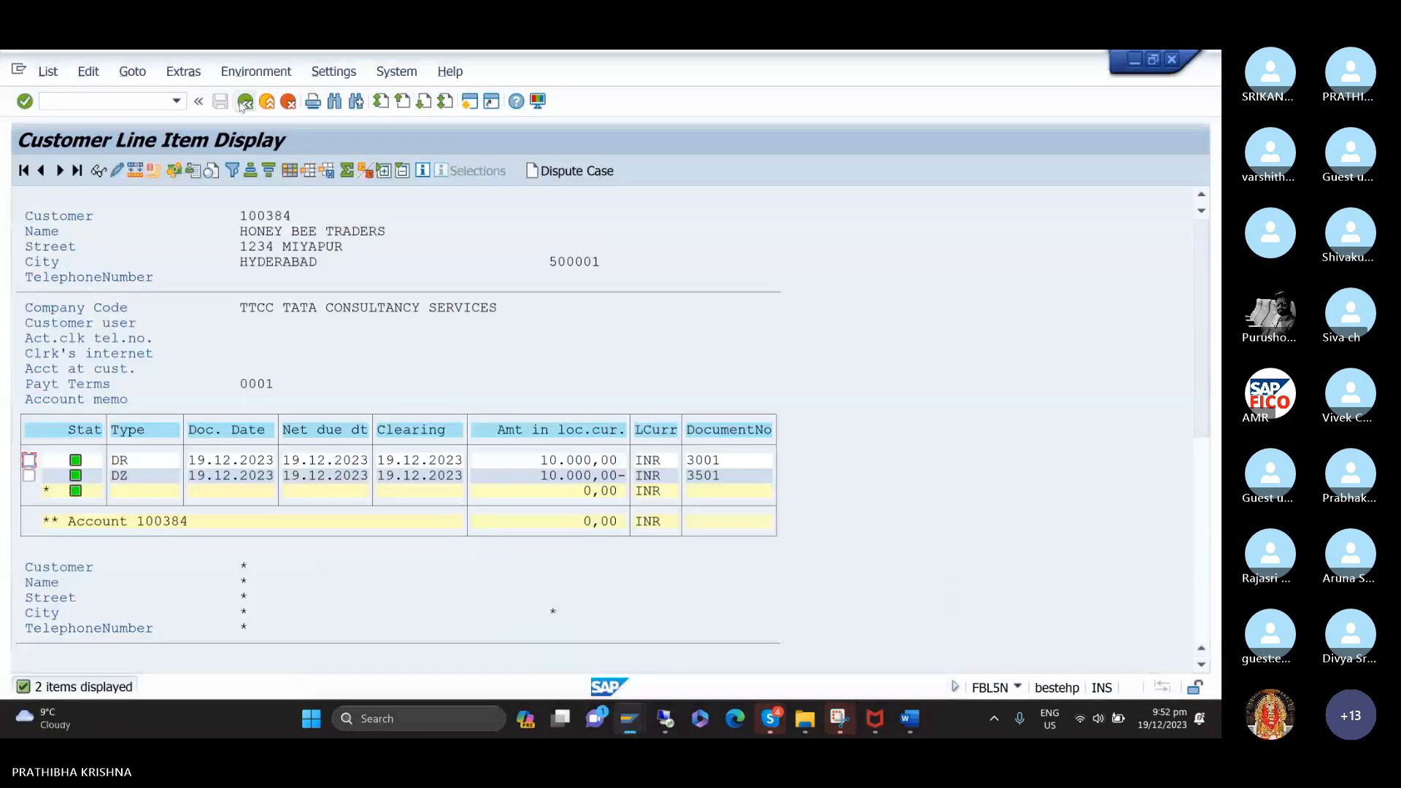
{"action": "left_click", "coordinate": [48, 71]}
{"action": "left_click", "coordinate": [65, 117]}
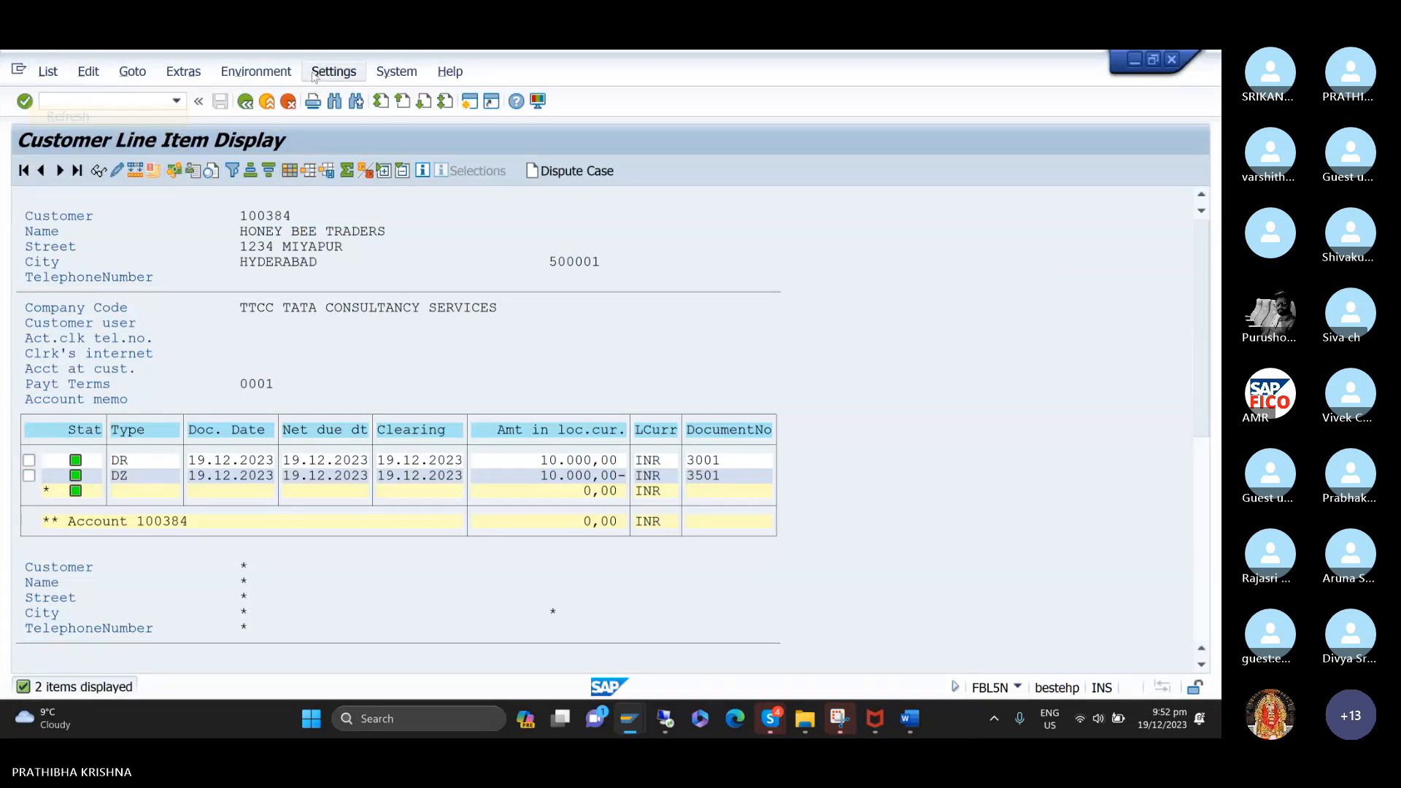
{"action": "left_click", "coordinate": [245, 102]}
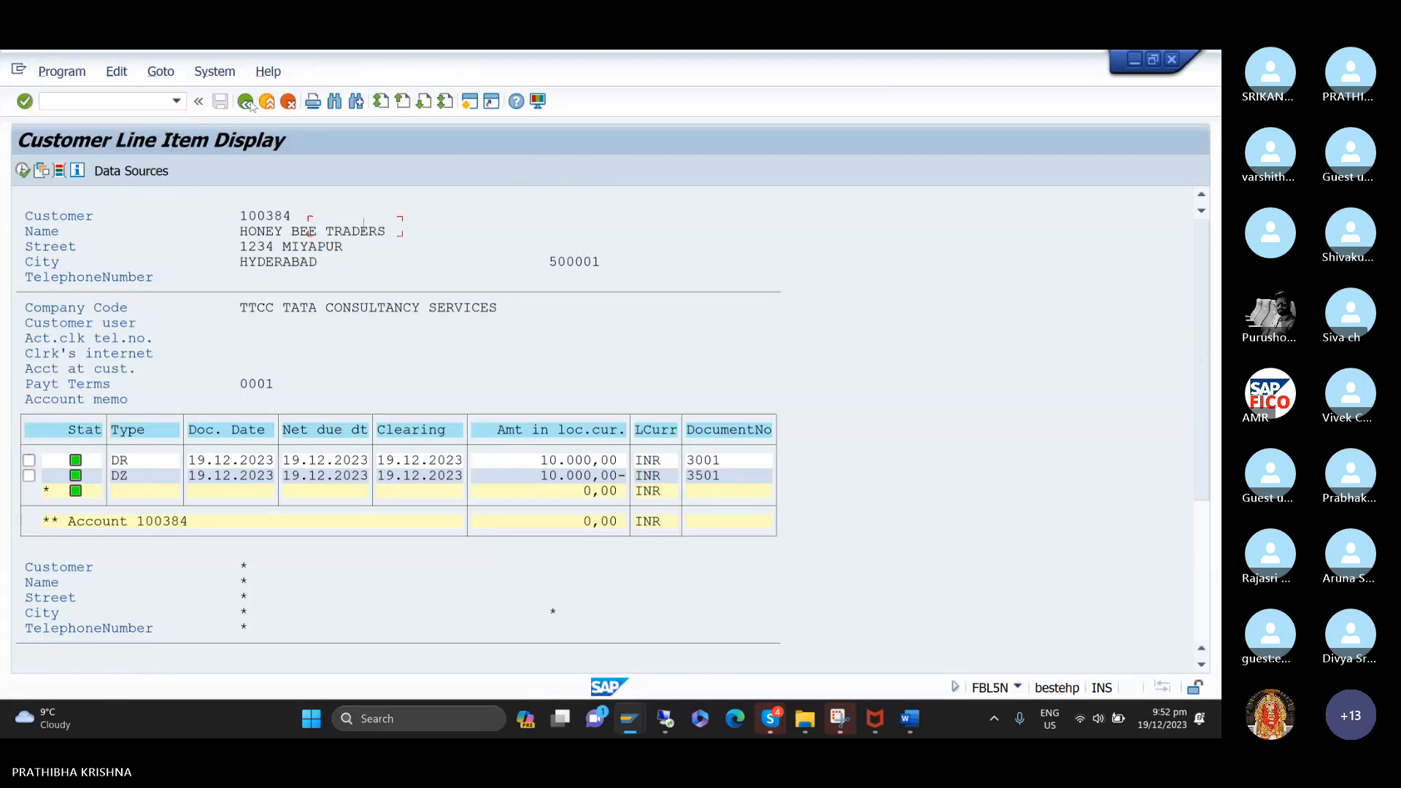
{"action": "left_click", "coordinate": [56, 447]}
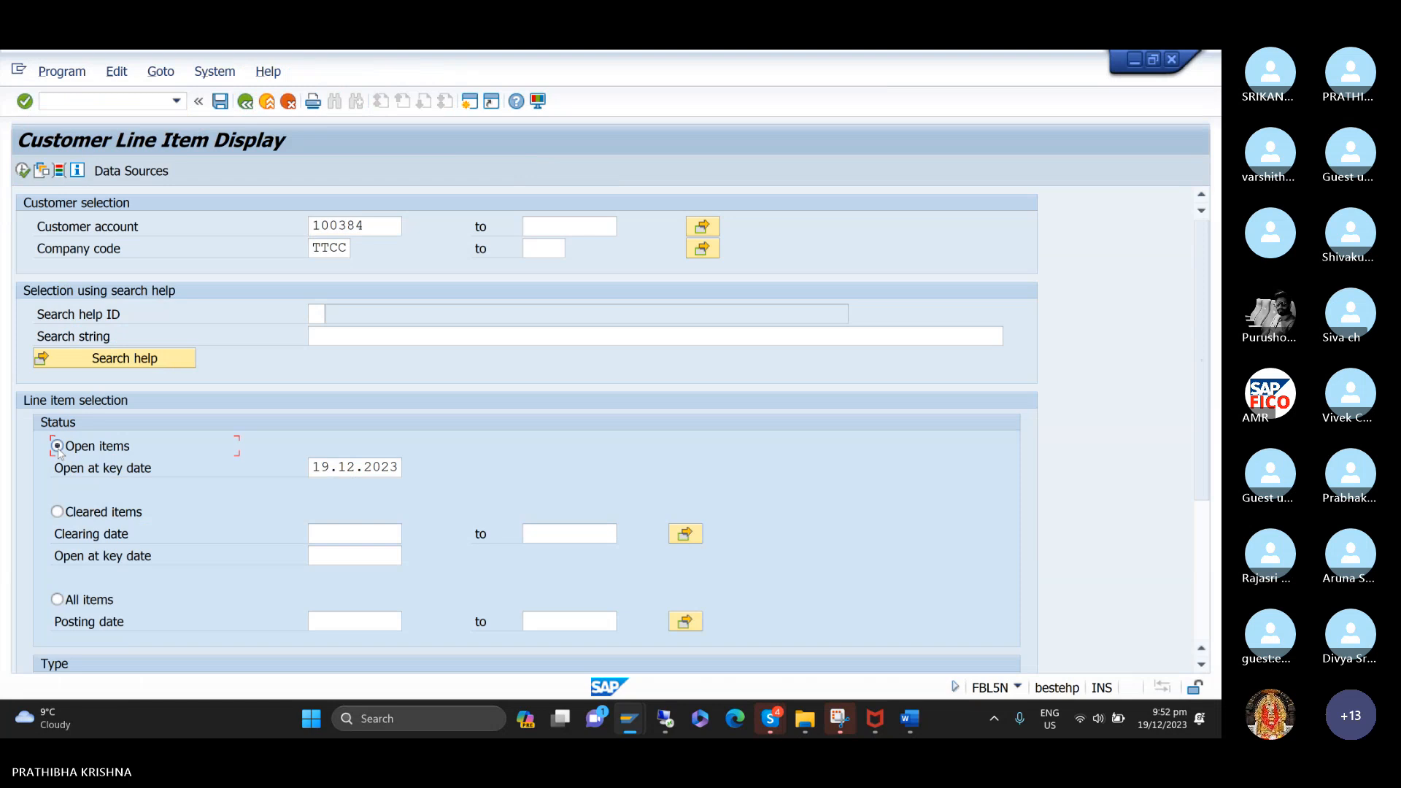
{"action": "left_click", "coordinate": [23, 173]}
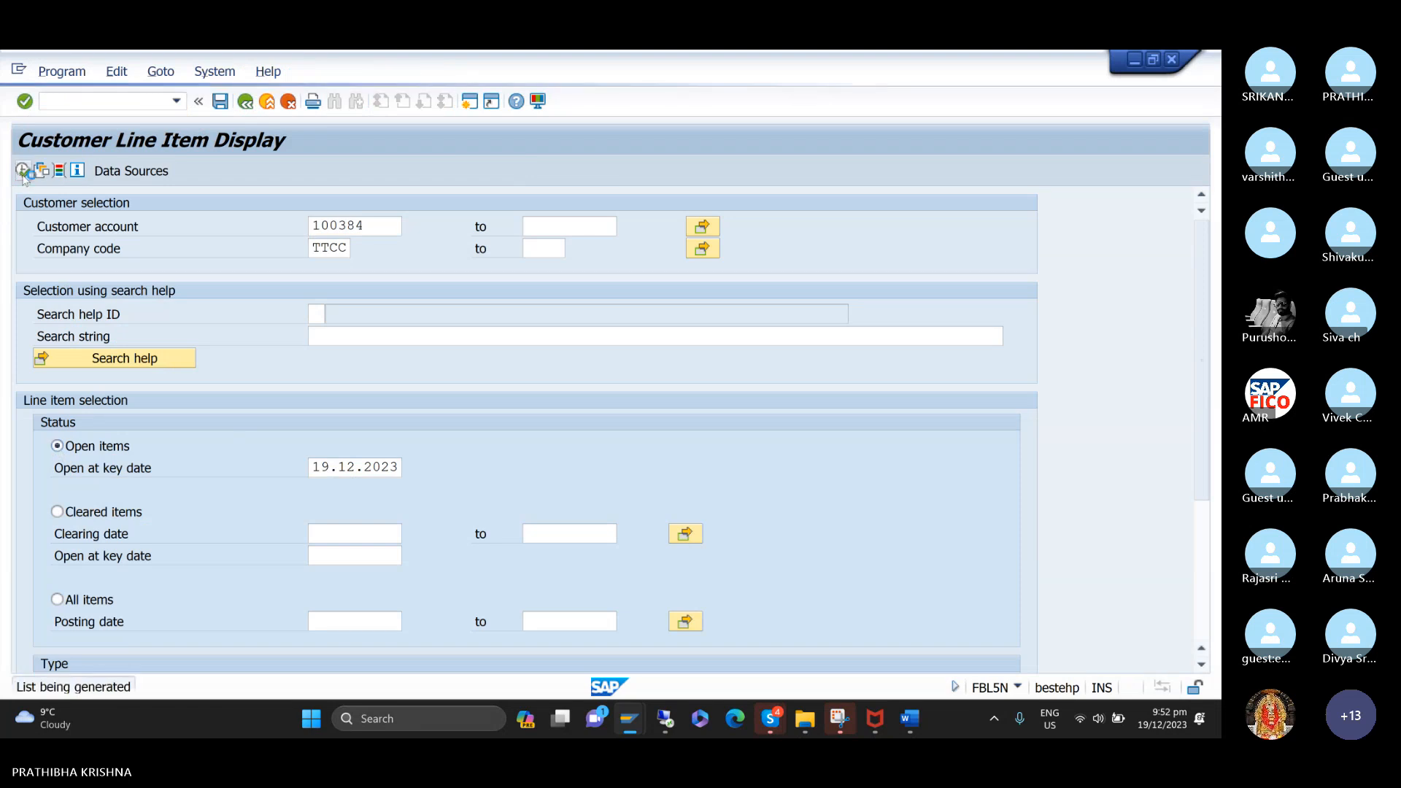
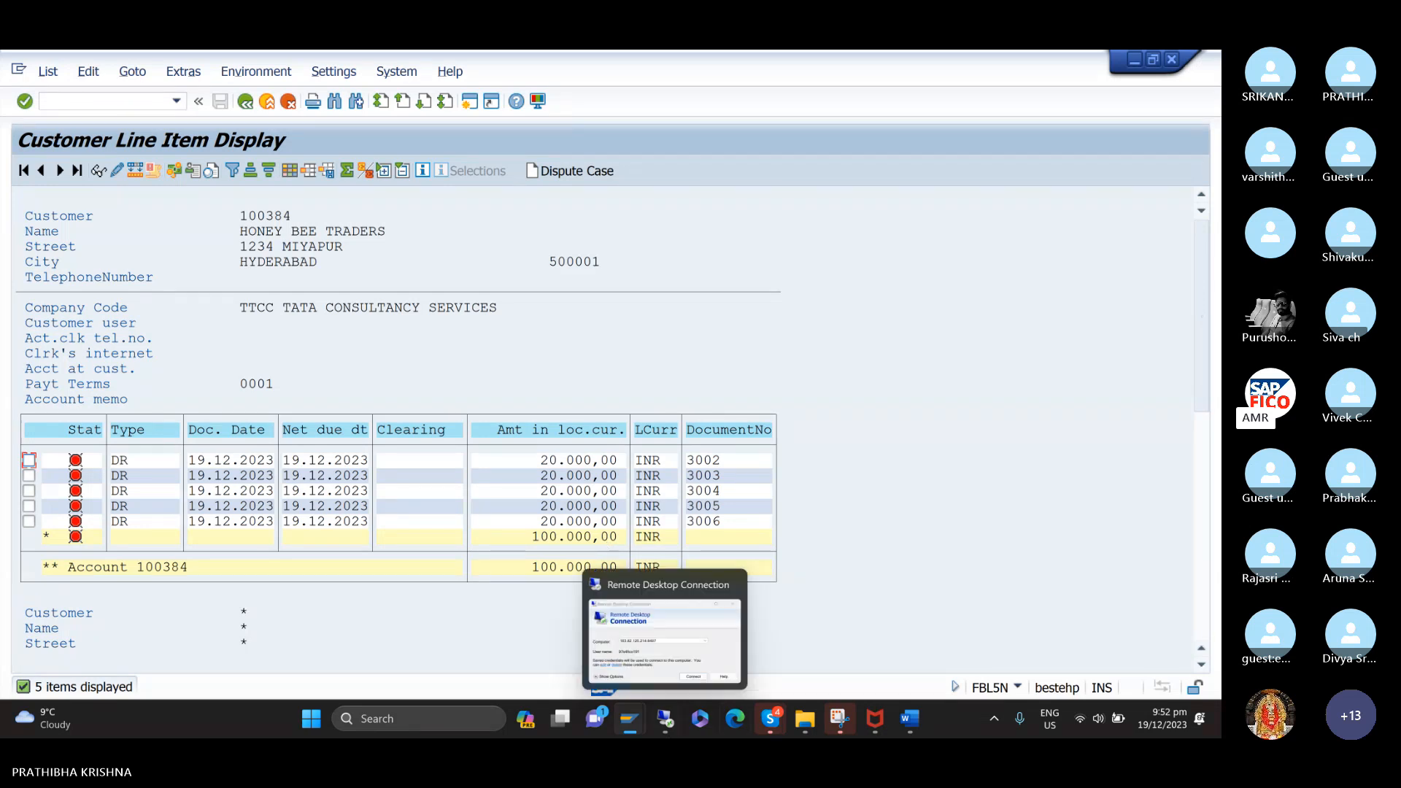
Switch to the customer invoice session, open Post Incoming Payments (F-28), and set the document date to 19.12.2023.
{"action": "mouse_move", "coordinate": [629, 723]}
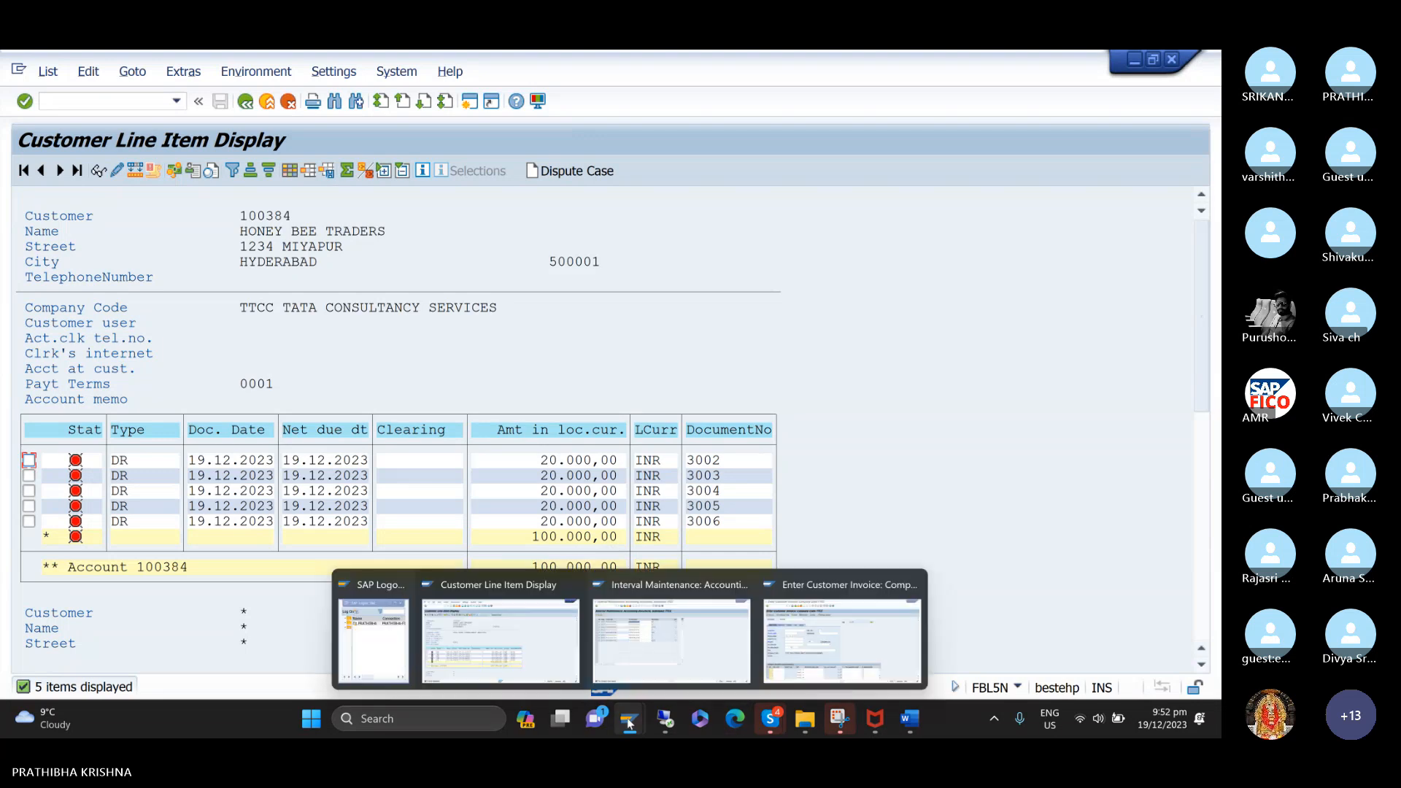
{"action": "left_click", "coordinate": [842, 635]}
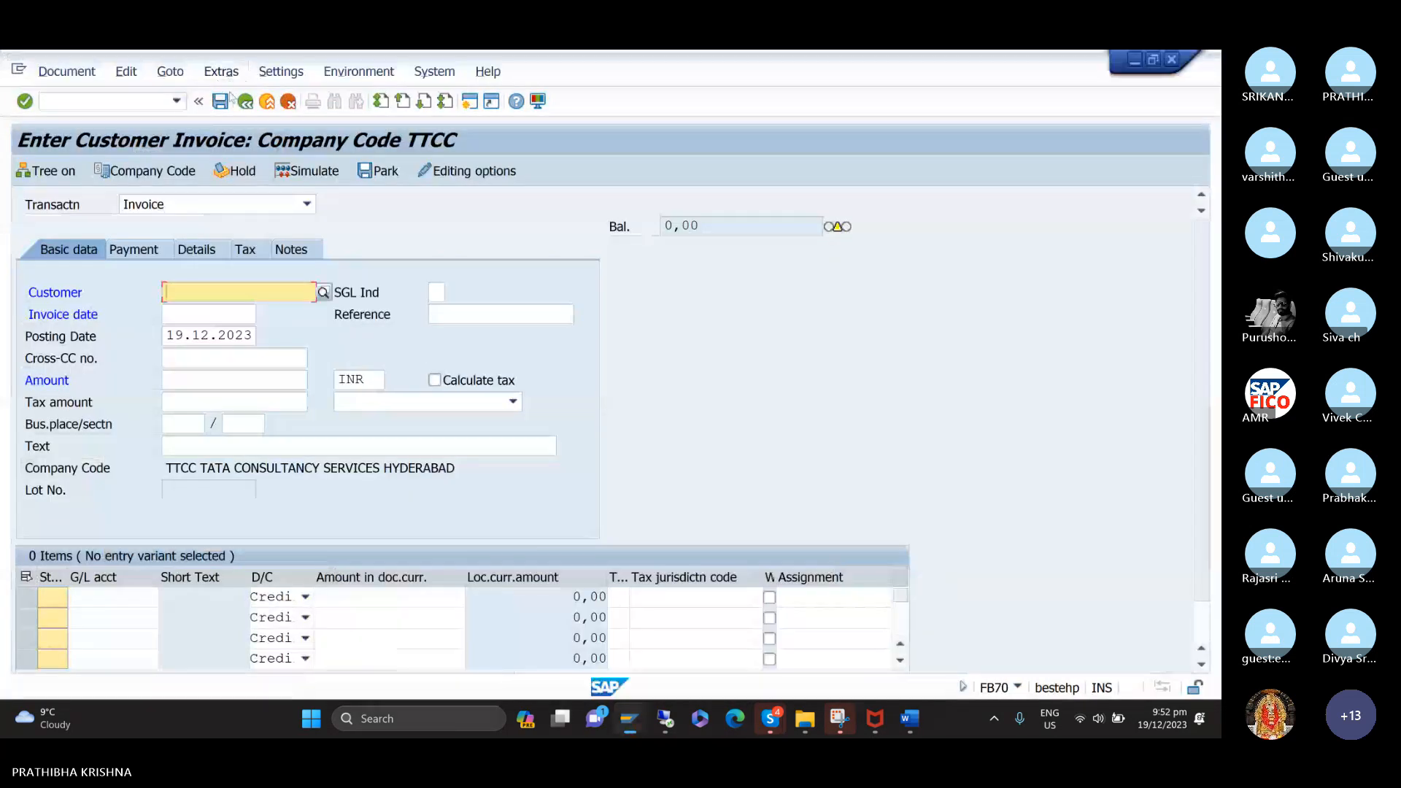
{"action": "left_click", "coordinate": [176, 100]}
{"action": "left_click", "coordinate": [138, 134]}
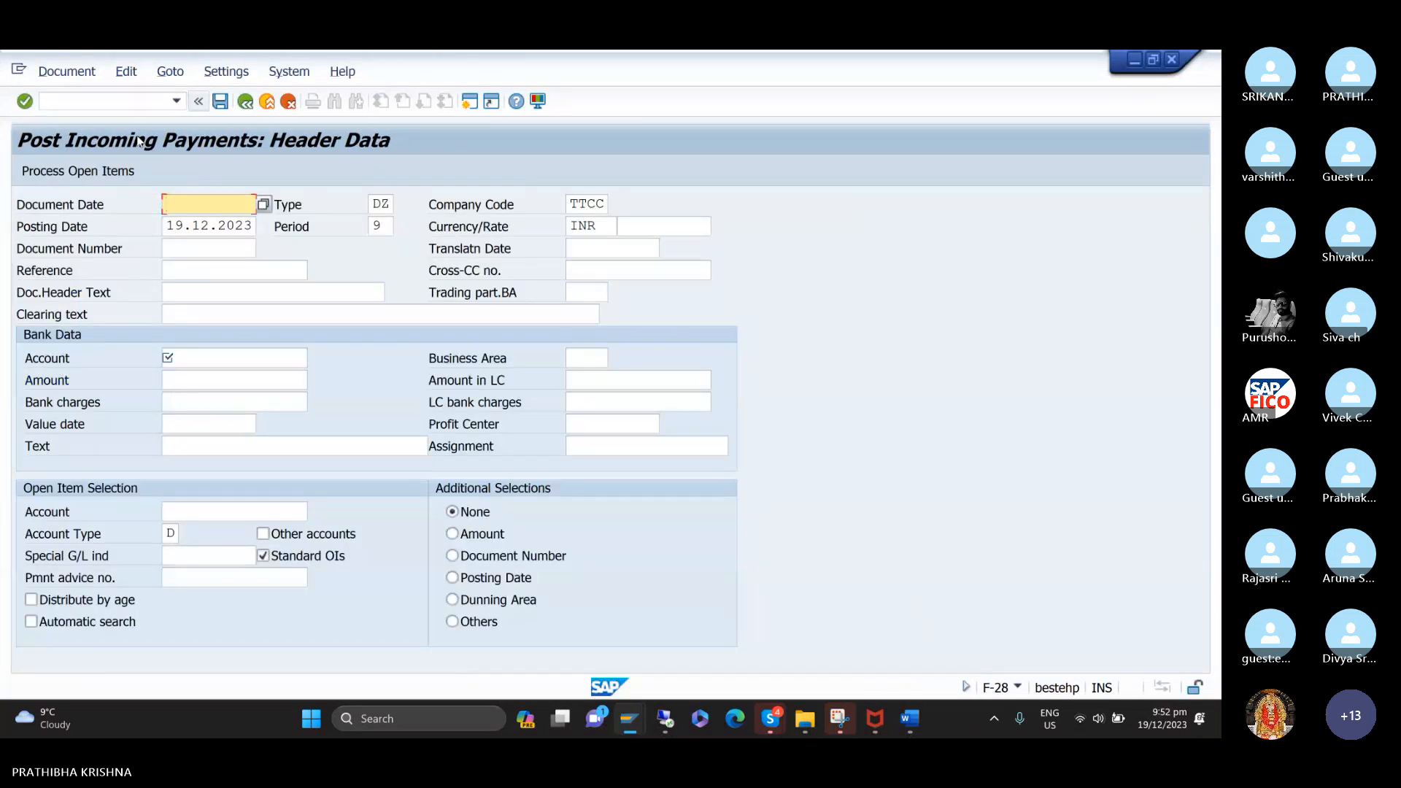
{"action": "type", "text": "1"}
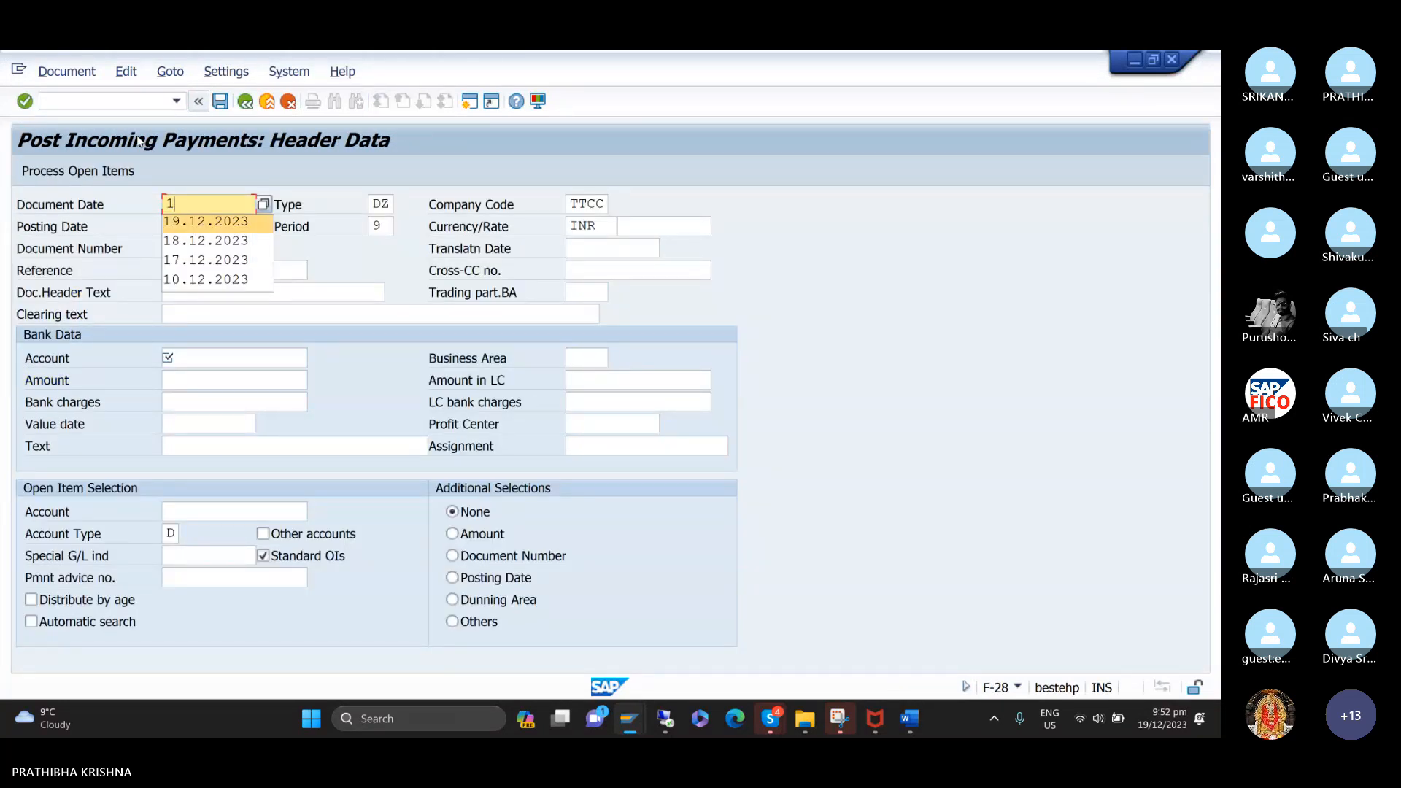
{"action": "key", "text": "Return"}
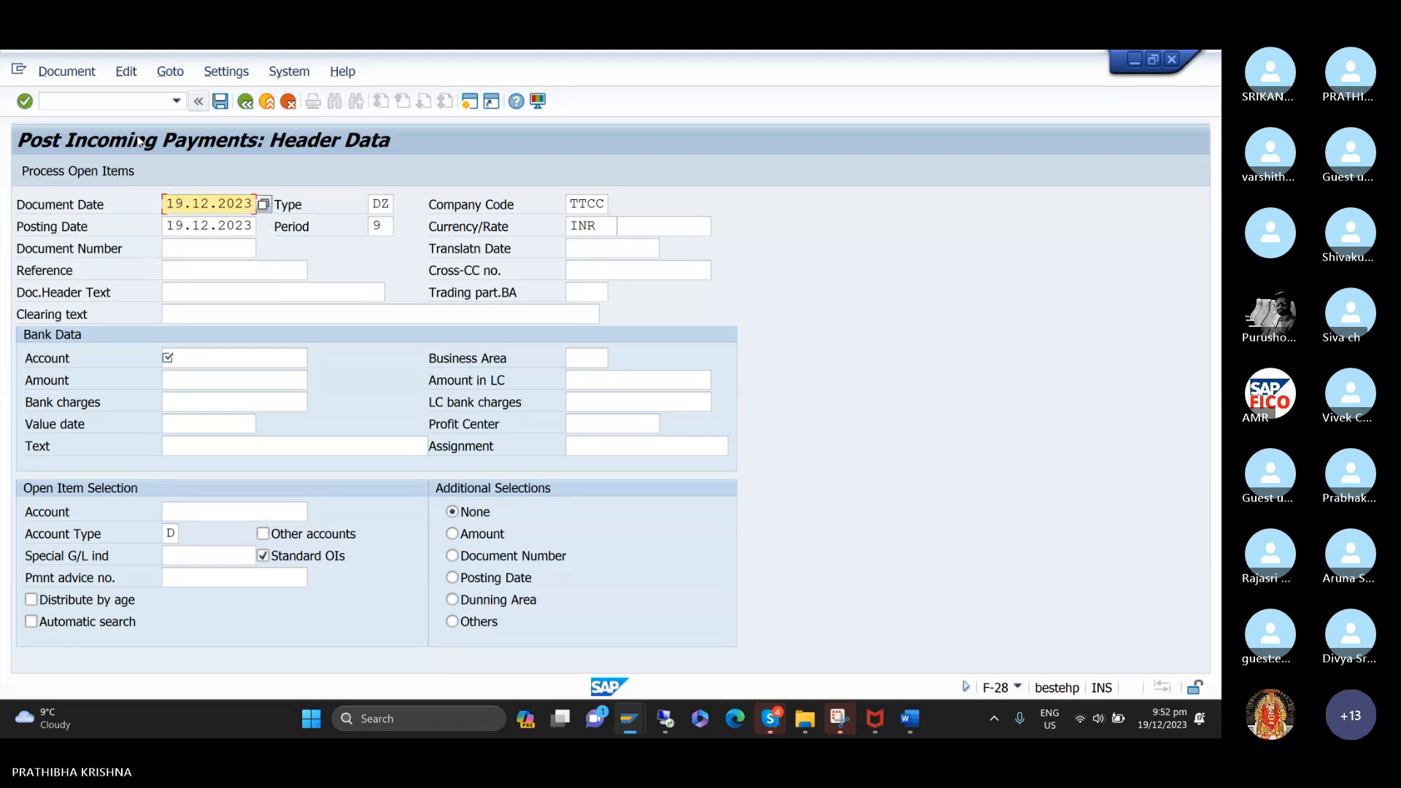
Enter CUSTOMER PARTIAL PAYMENT as the clearing text in the payment header.
{"action": "key", "text": "Tab"}
{"action": "key", "text": "Tab"}
{"action": "key", "text": "Tab"}
{"action": "key", "text": "Tab"}
{"action": "key", "text": "Tab"}
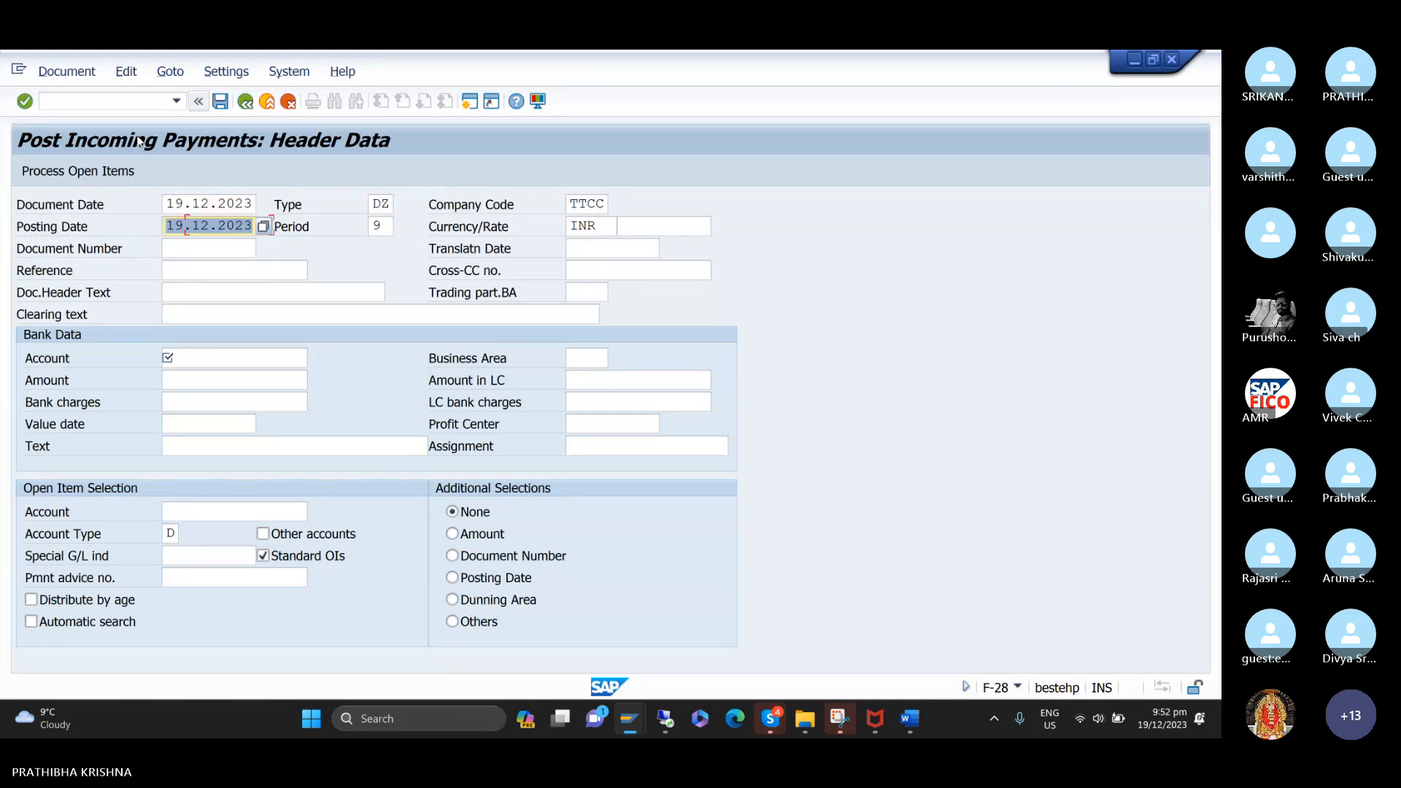
{"action": "key", "text": "Tab"}
{"action": "key", "text": "Tab"}
{"action": "key", "text": "Tab"}
{"action": "key", "text": "Tab"}
{"action": "key", "text": "Tab"}
{"action": "key", "text": "Tab"}
{"action": "key", "text": "Tab"}
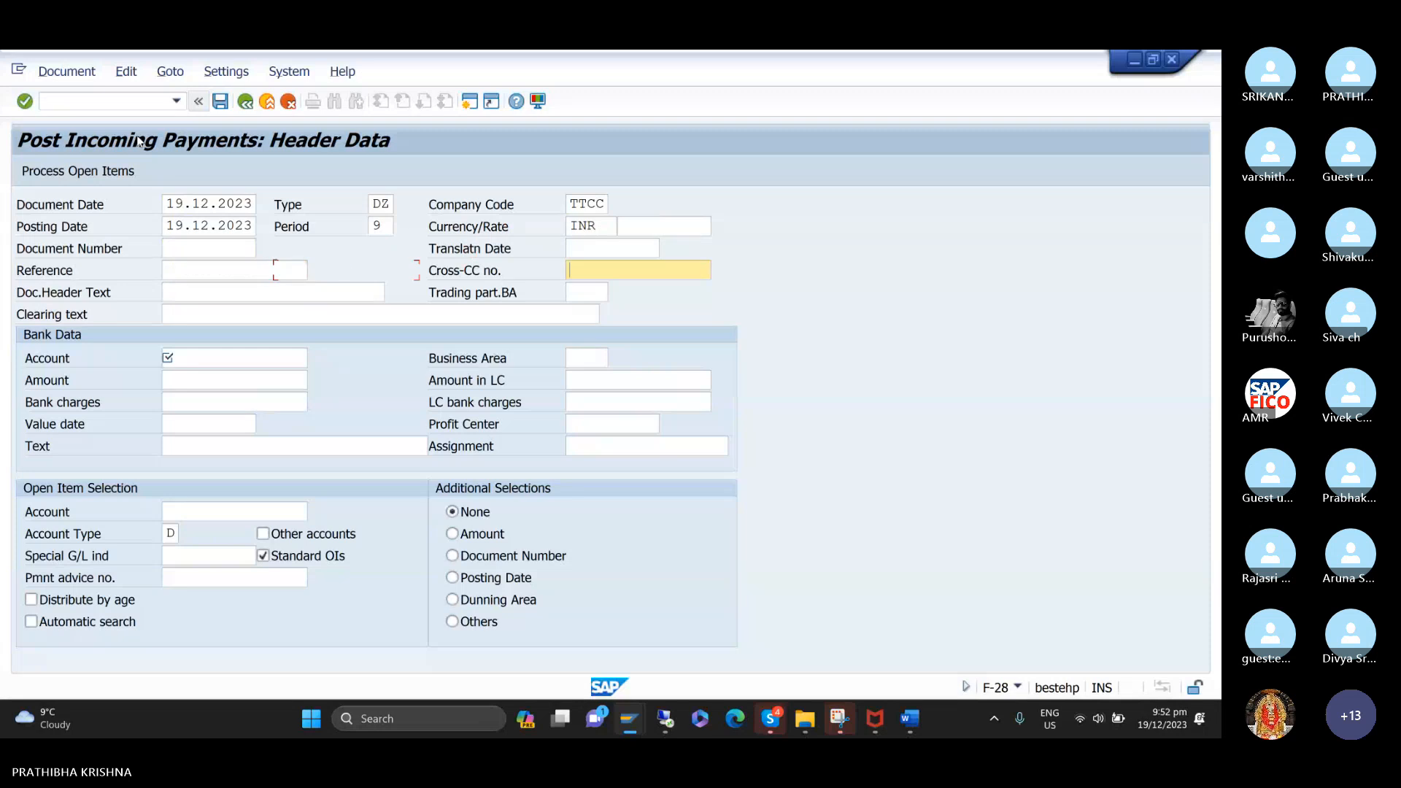
{"action": "key", "text": "Tab"}
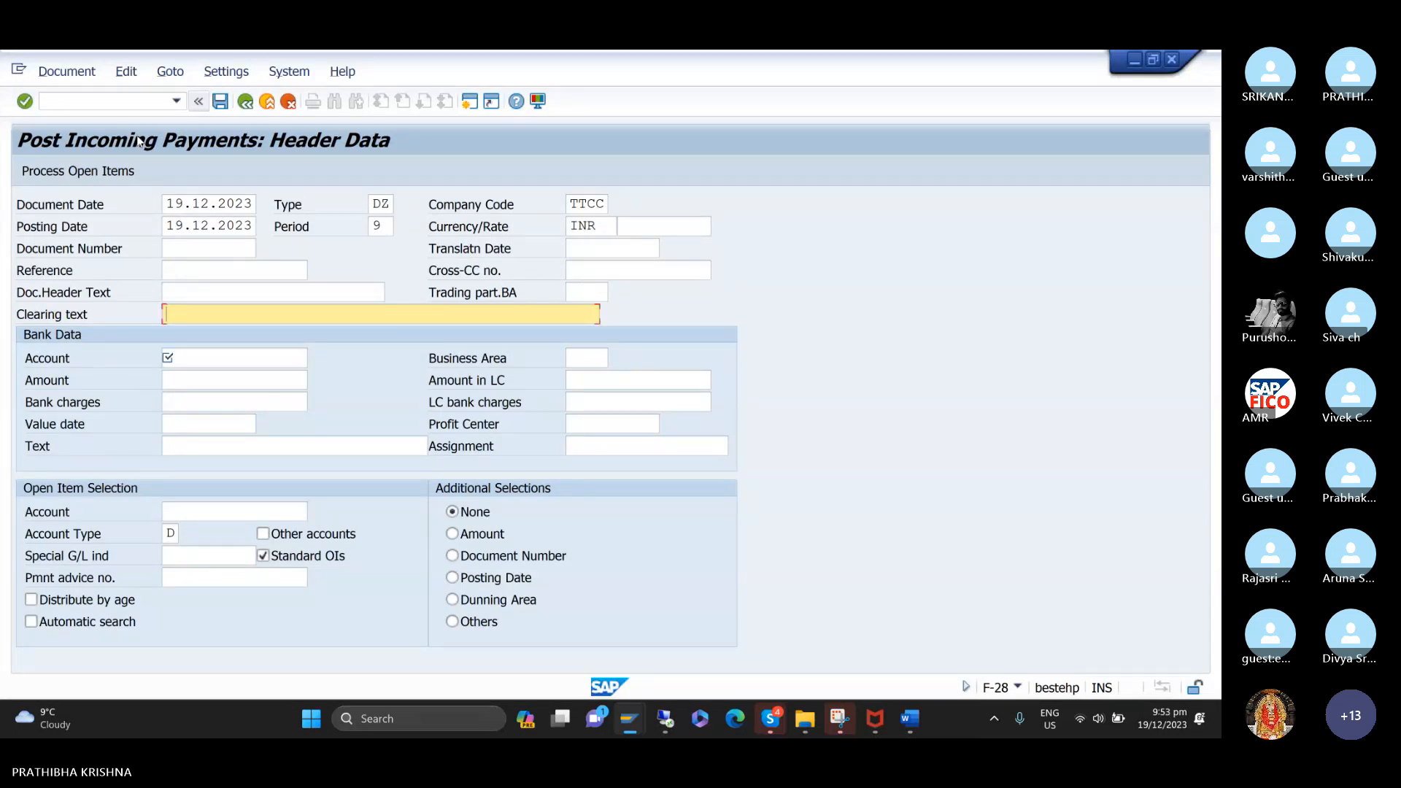
{"action": "type", "text": "C"}
{"action": "key", "text": "Down"}
{"action": "key", "text": "Down"}
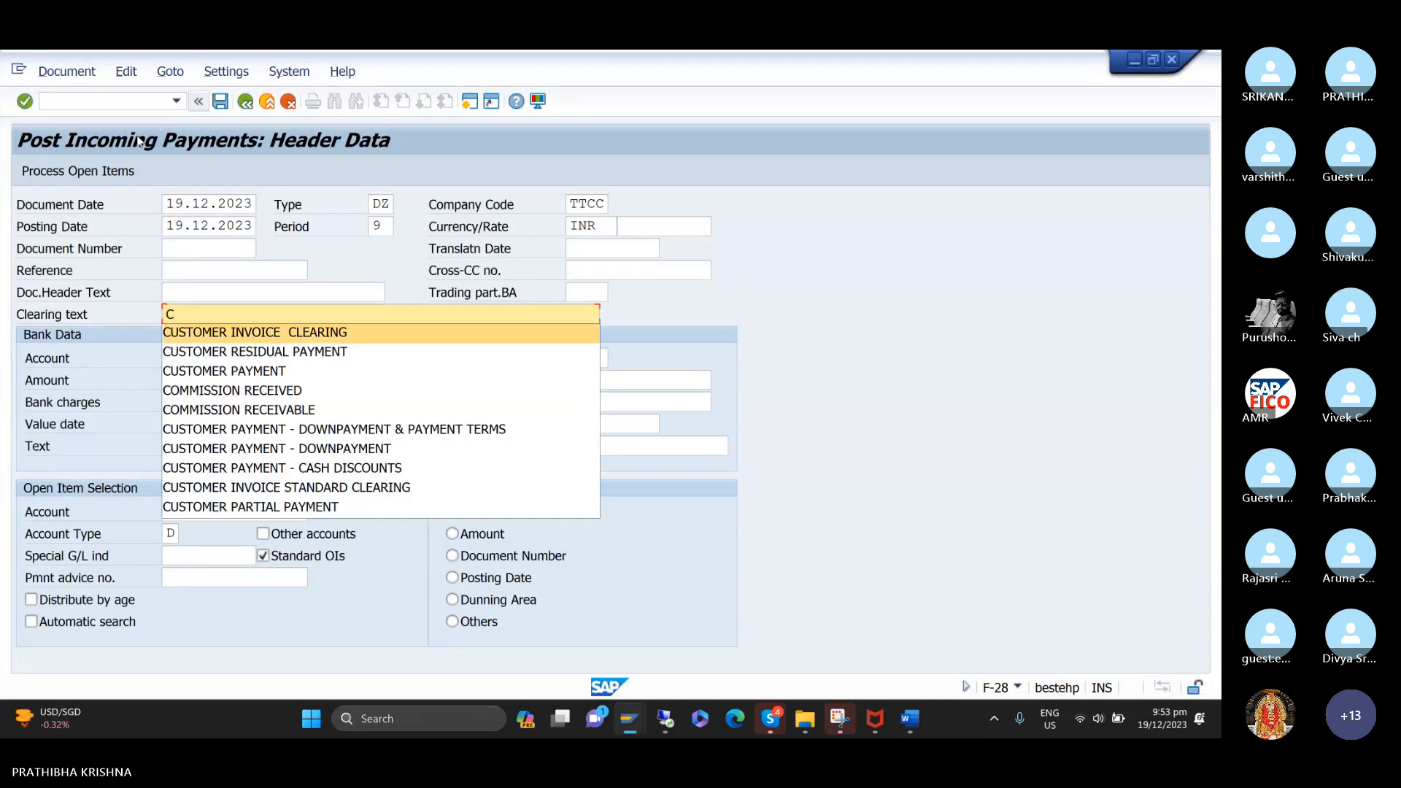
{"action": "key", "text": "Up"}
{"action": "key", "text": "Return"}
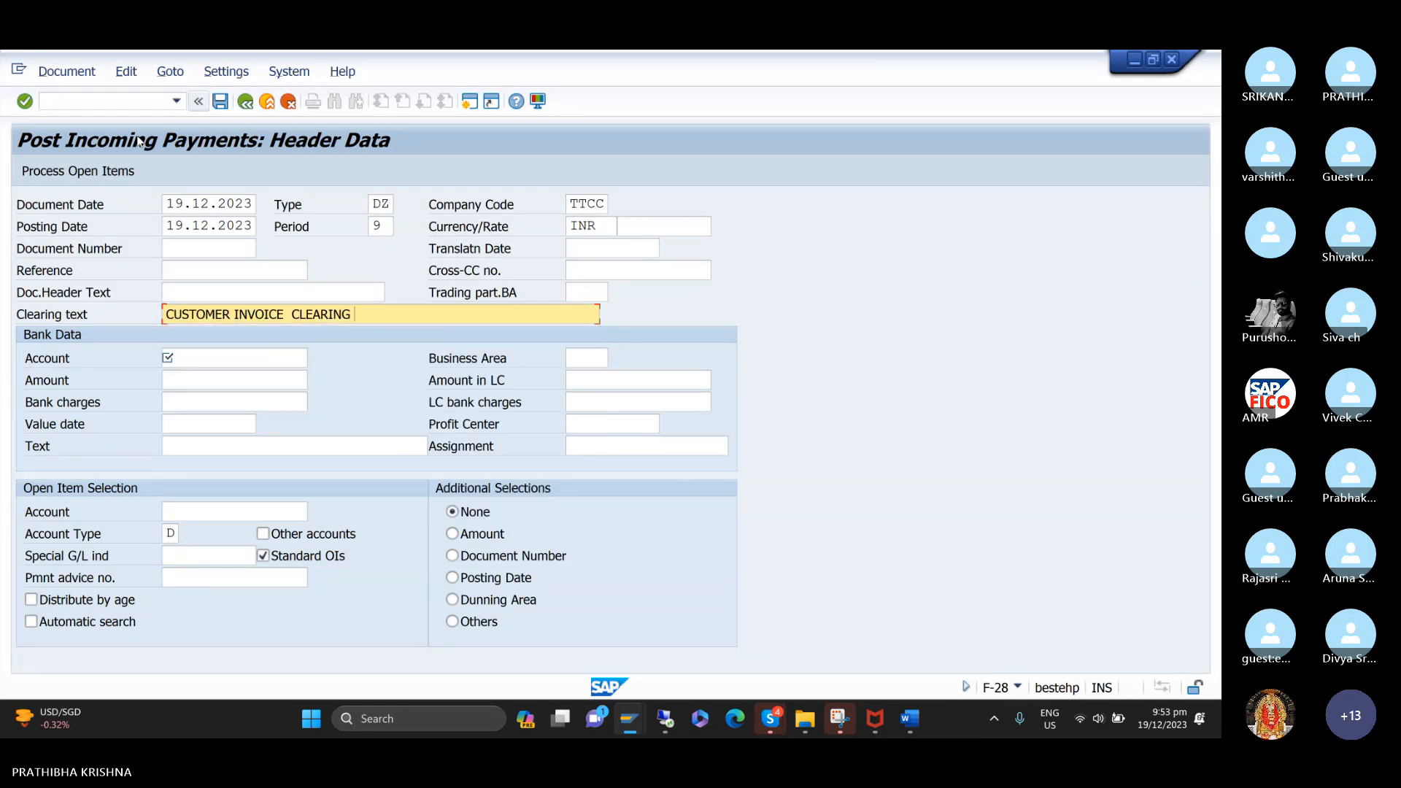
{"action": "key", "text": "BackSpace"}
{"action": "key", "text": "BackSpace"}
{"action": "key", "text": "BackSpace"}
{"action": "key", "text": "BackSpace"}
{"action": "key", "text": "BackSpace"}
{"action": "key", "text": "BackSpace"}
{"action": "key", "text": "BackSpace"}
{"action": "key", "text": "BackSpace"}
{"action": "key", "text": "BackSpace"}
{"action": "key", "text": "BackSpace"}
{"action": "key", "text": "BackSpace"}
{"action": "key", "text": "BackSpace"}
{"action": "key", "text": "BackSpace"}
{"action": "key", "text": "BackSpace"}
{"action": "key", "text": "BackSpace"}
{"action": "key", "text": "BackSpace"}
{"action": "type", "text": "PARTIAL"}
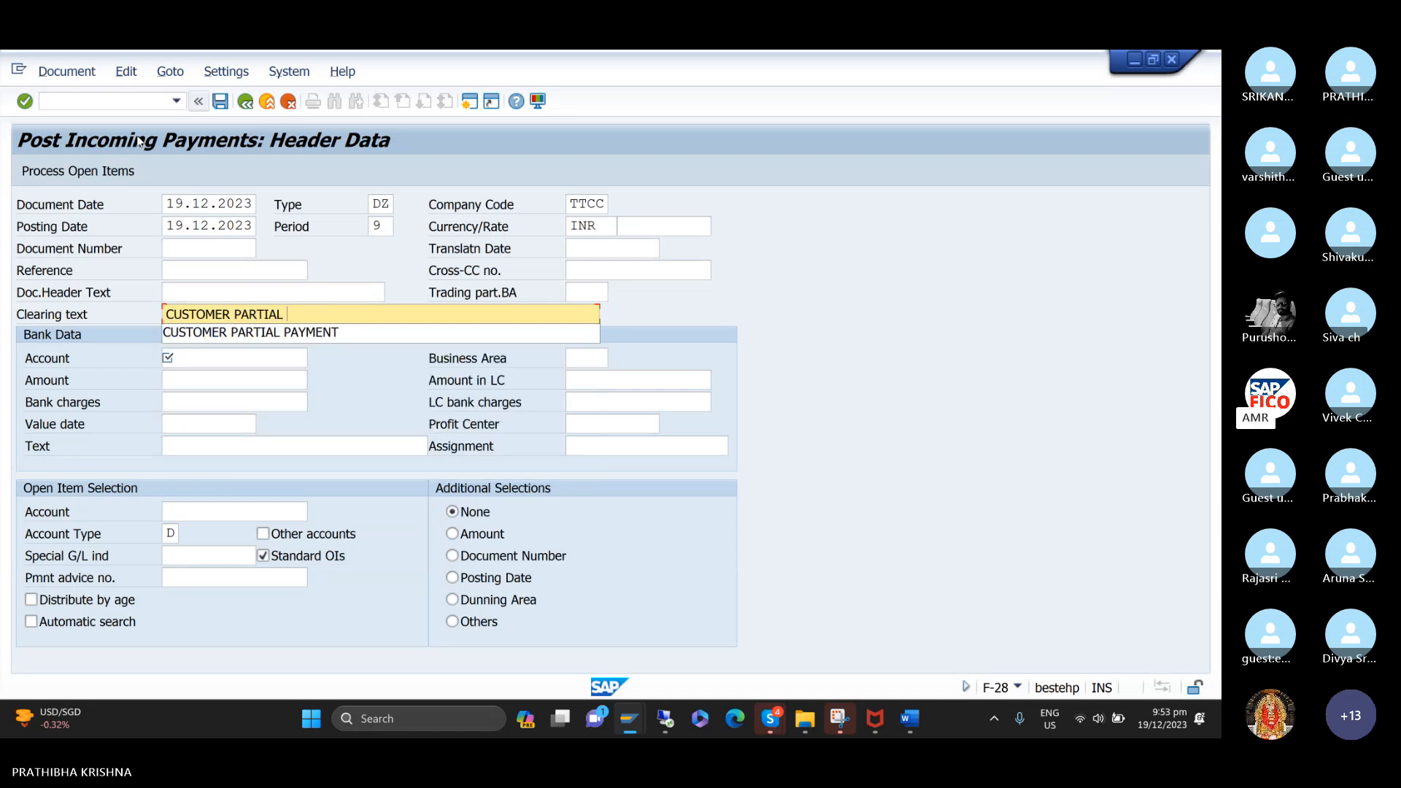
{"action": "key", "text": "Down"}
{"action": "key", "text": "Return"}
Look up the G/L accounts and choose BANK ACCOUNT as the account in the bank data.
{"action": "key", "text": "Tab"}
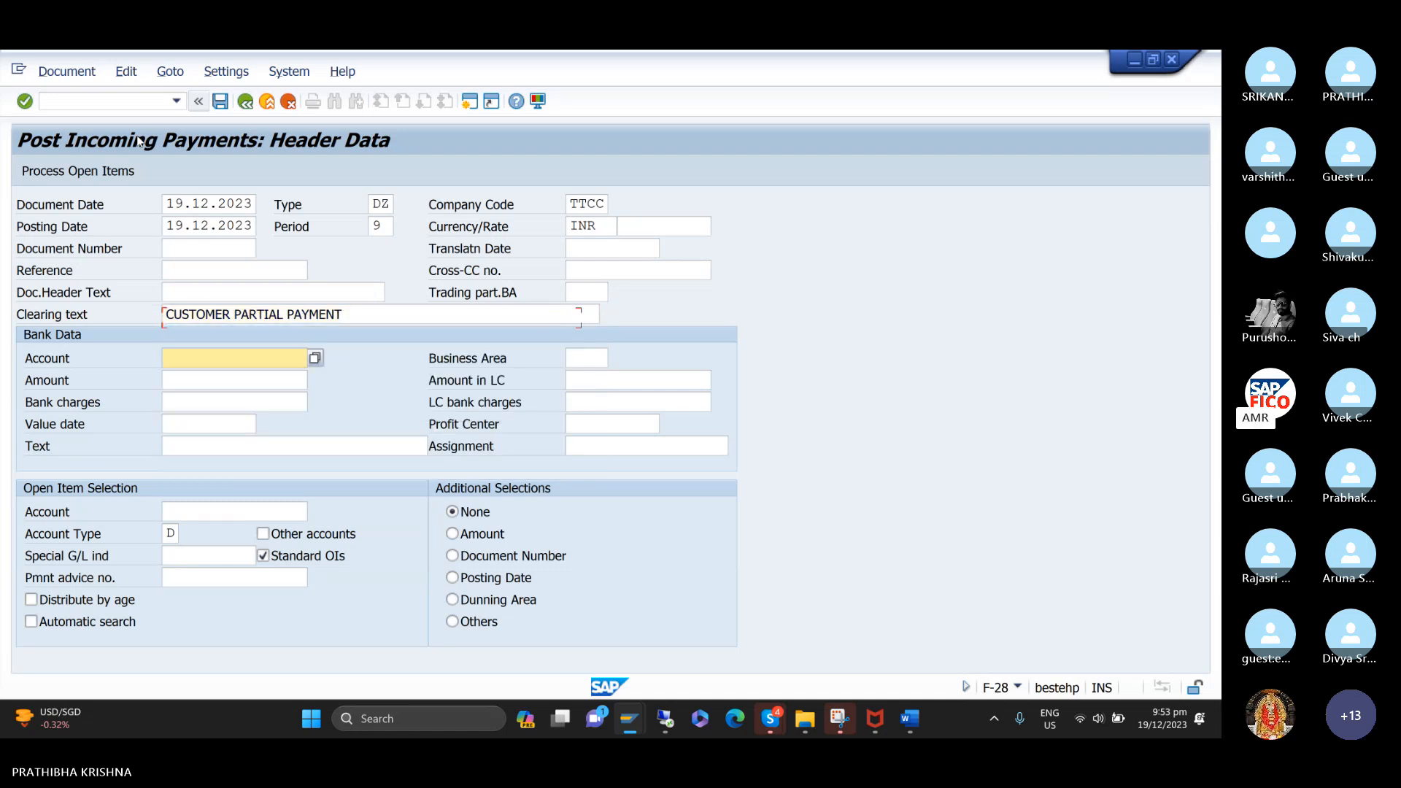
{"action": "type", "text": "2"}
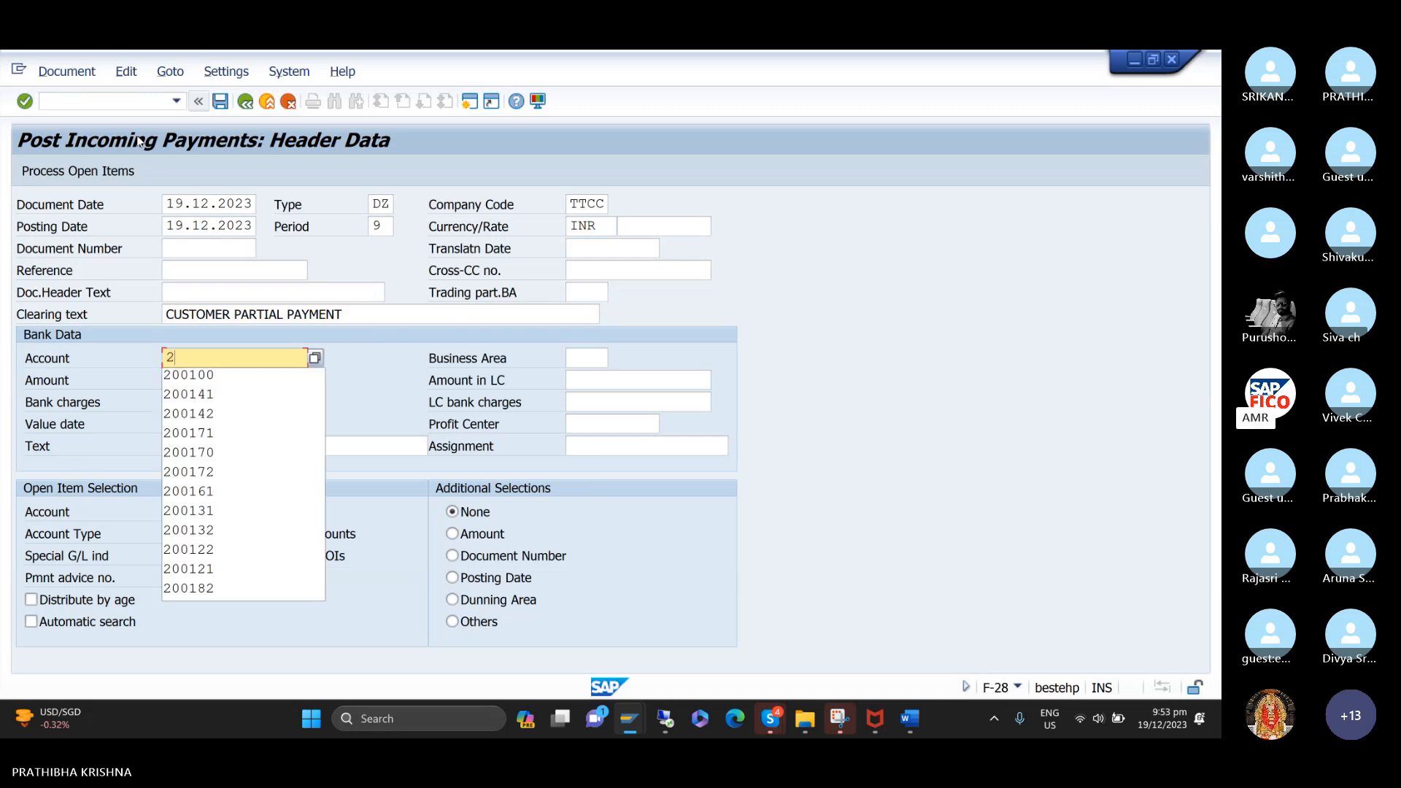
{"action": "key", "text": "BackSpace"}
{"action": "key", "text": "F4"}
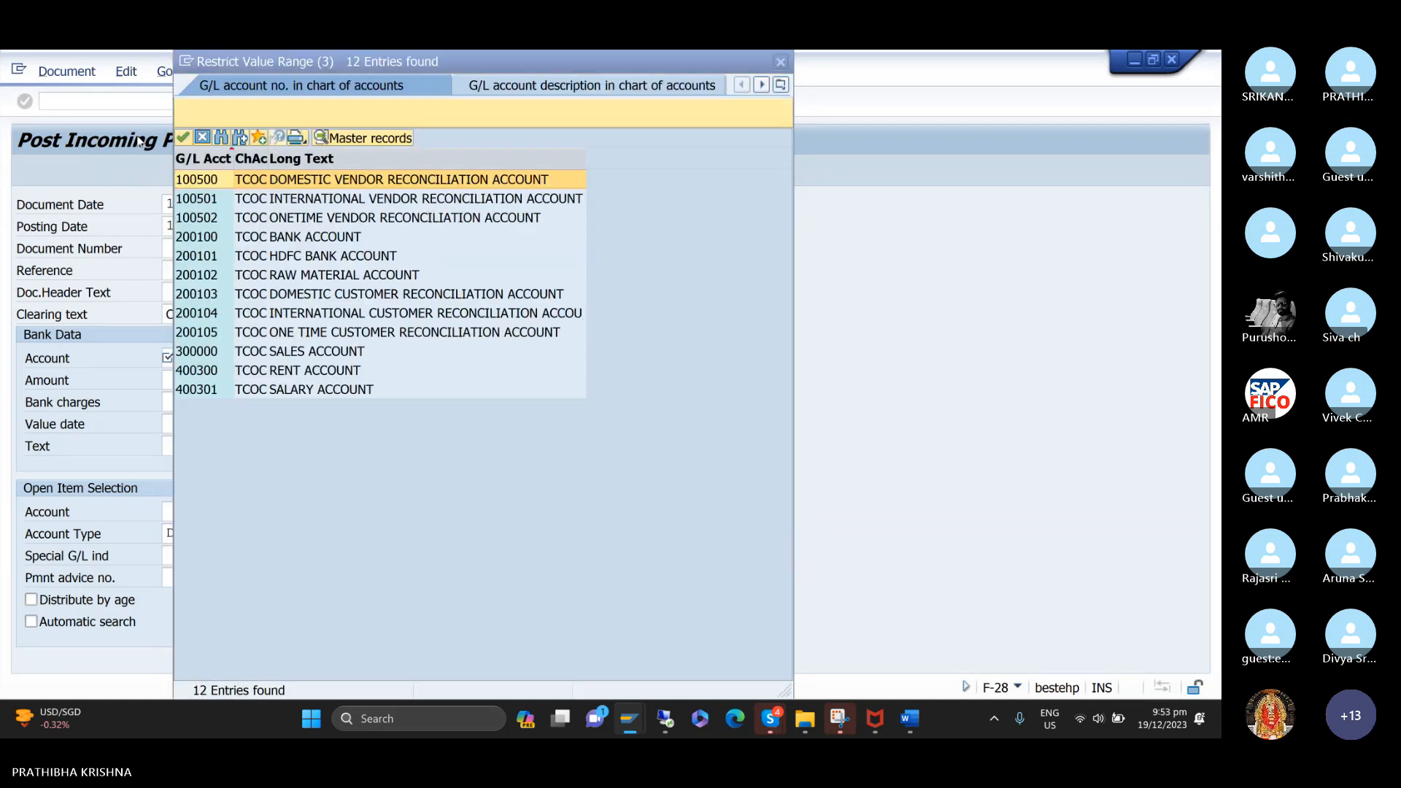
{"action": "double_click", "coordinate": [206, 238]}
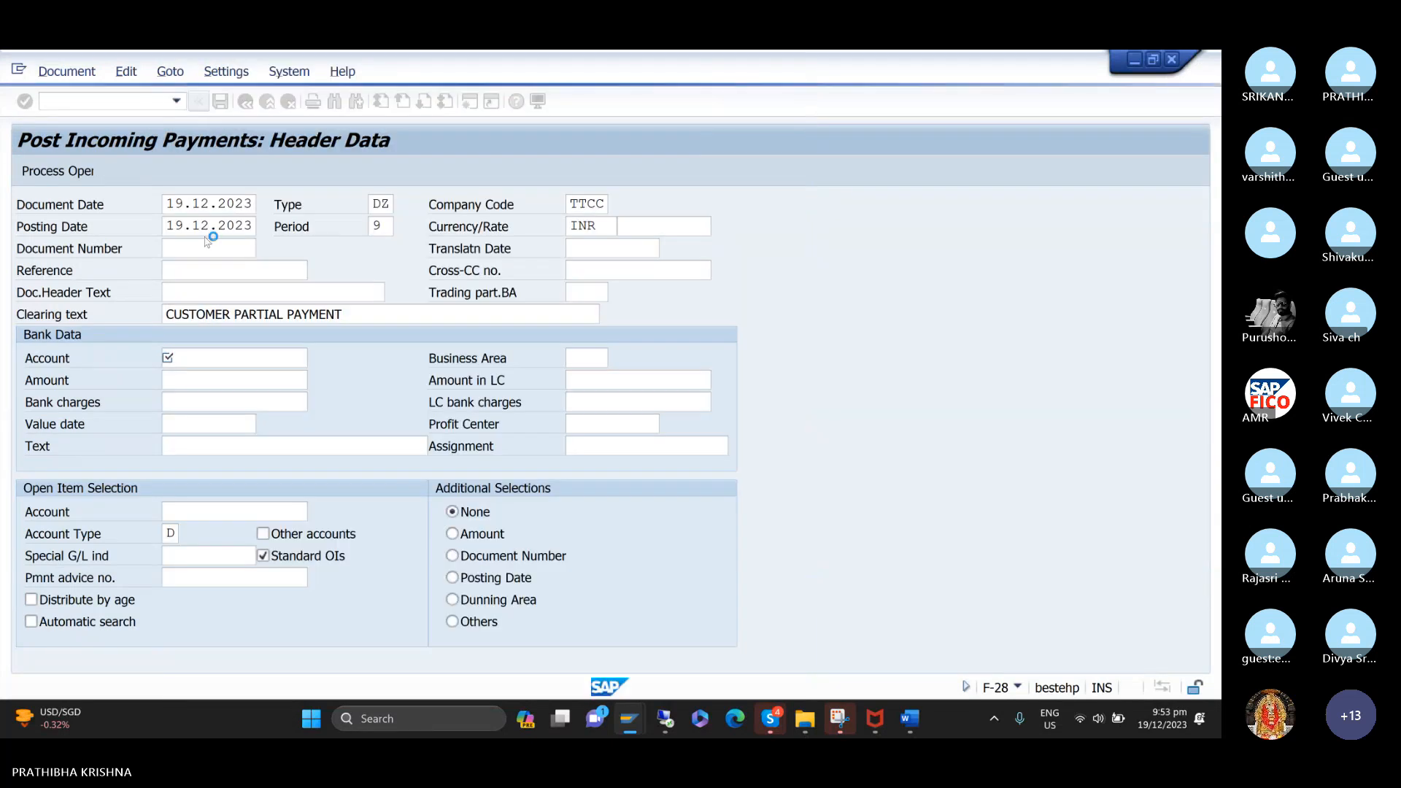
Assign business area TCHH (TATA CONSULTANCY HYDERABAD) to the bank data.
{"action": "key", "text": "Tab"}
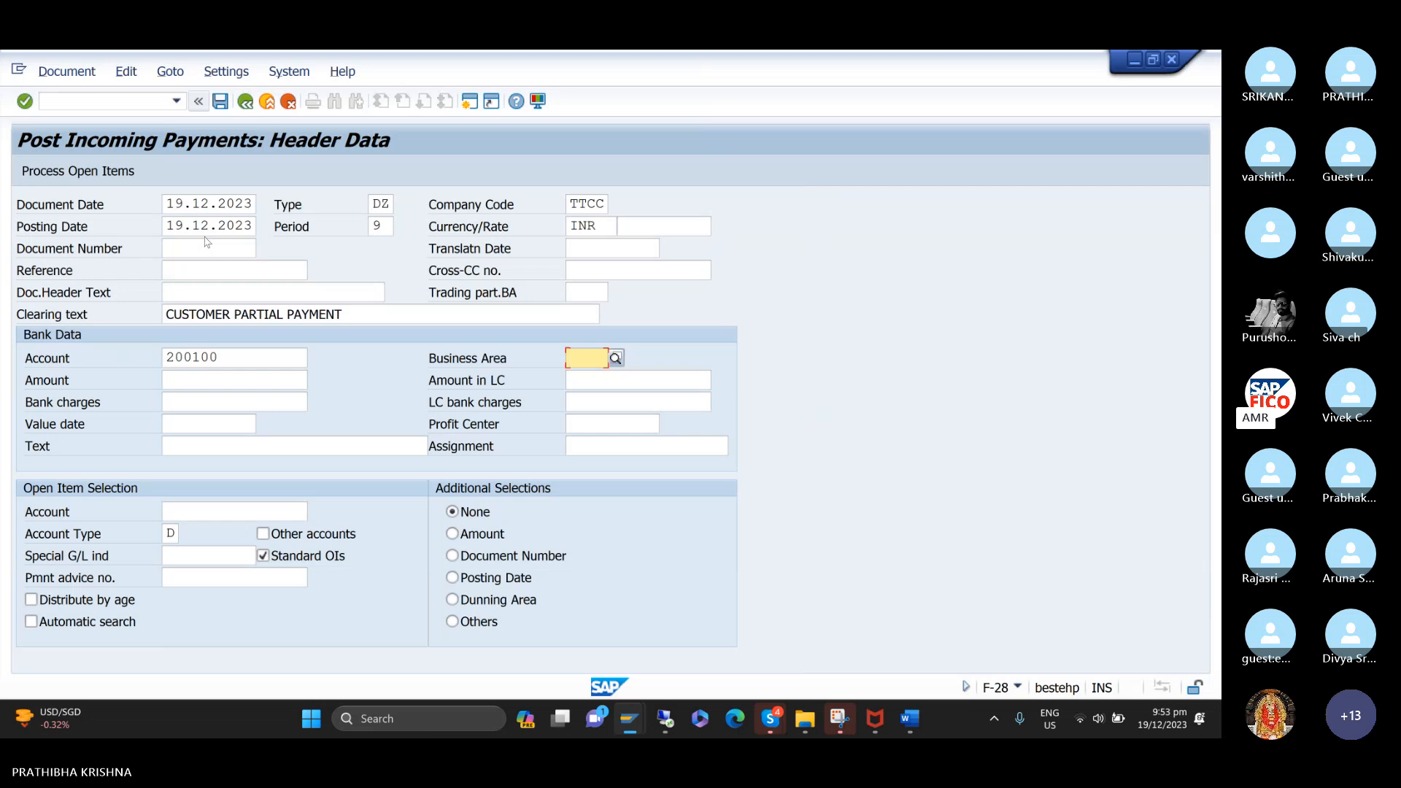
{"action": "type", "text": "TC"}
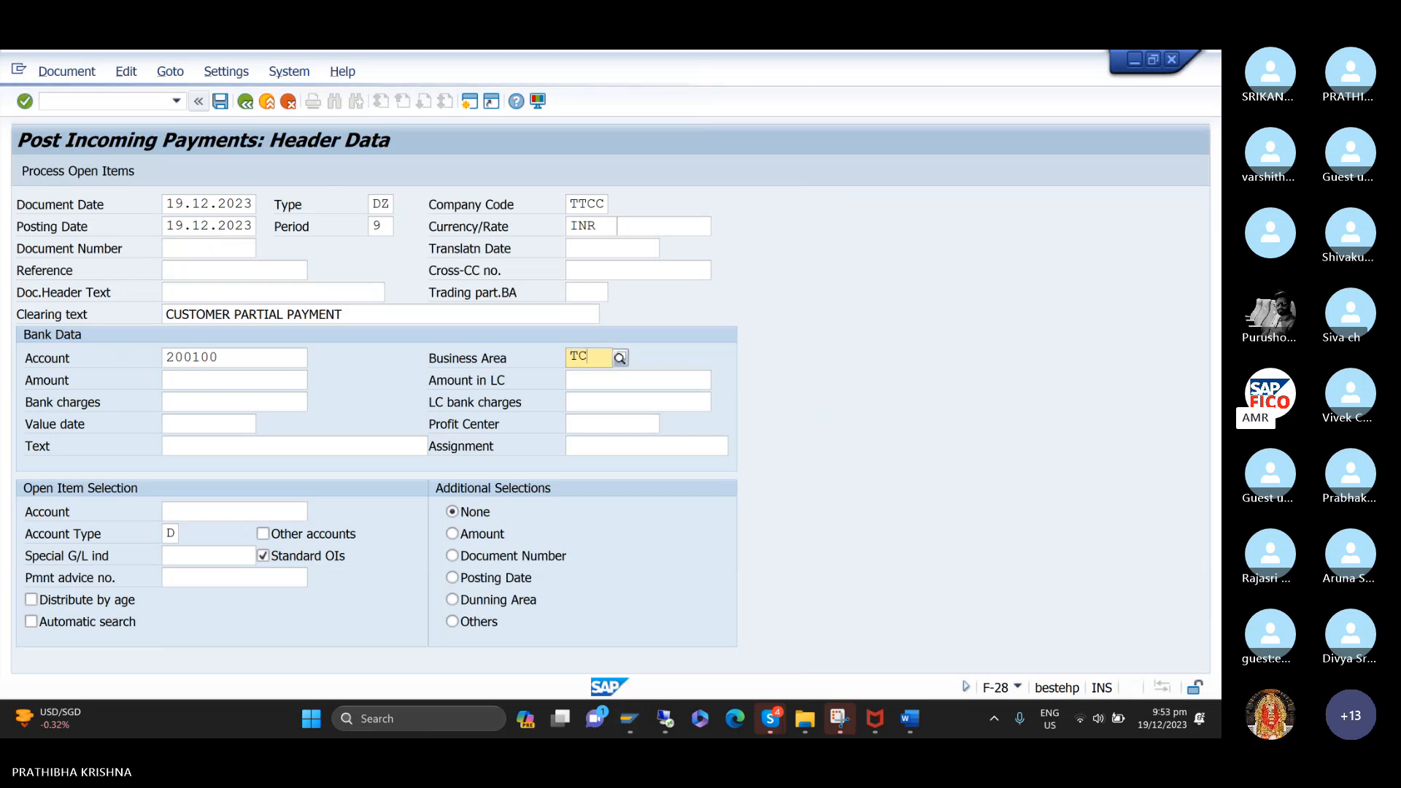
{"action": "key", "text": "Down"}
{"action": "key", "text": "Down"}
{"action": "key", "text": "Down"}
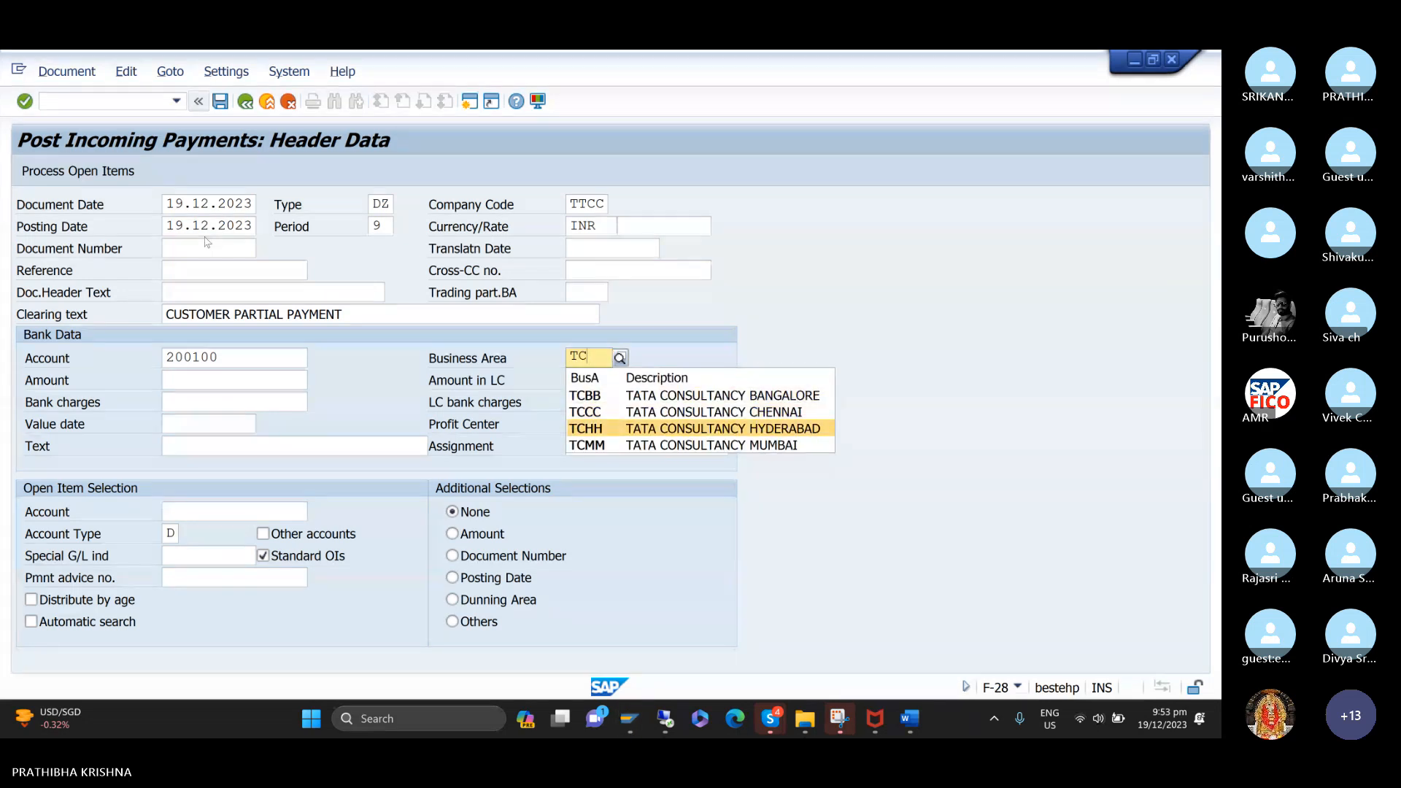
{"action": "key", "text": "Return"}
Enter an amount of 40000 and a value date of 19.12.2023 in the bank data.
{"action": "key", "text": "Tab"}
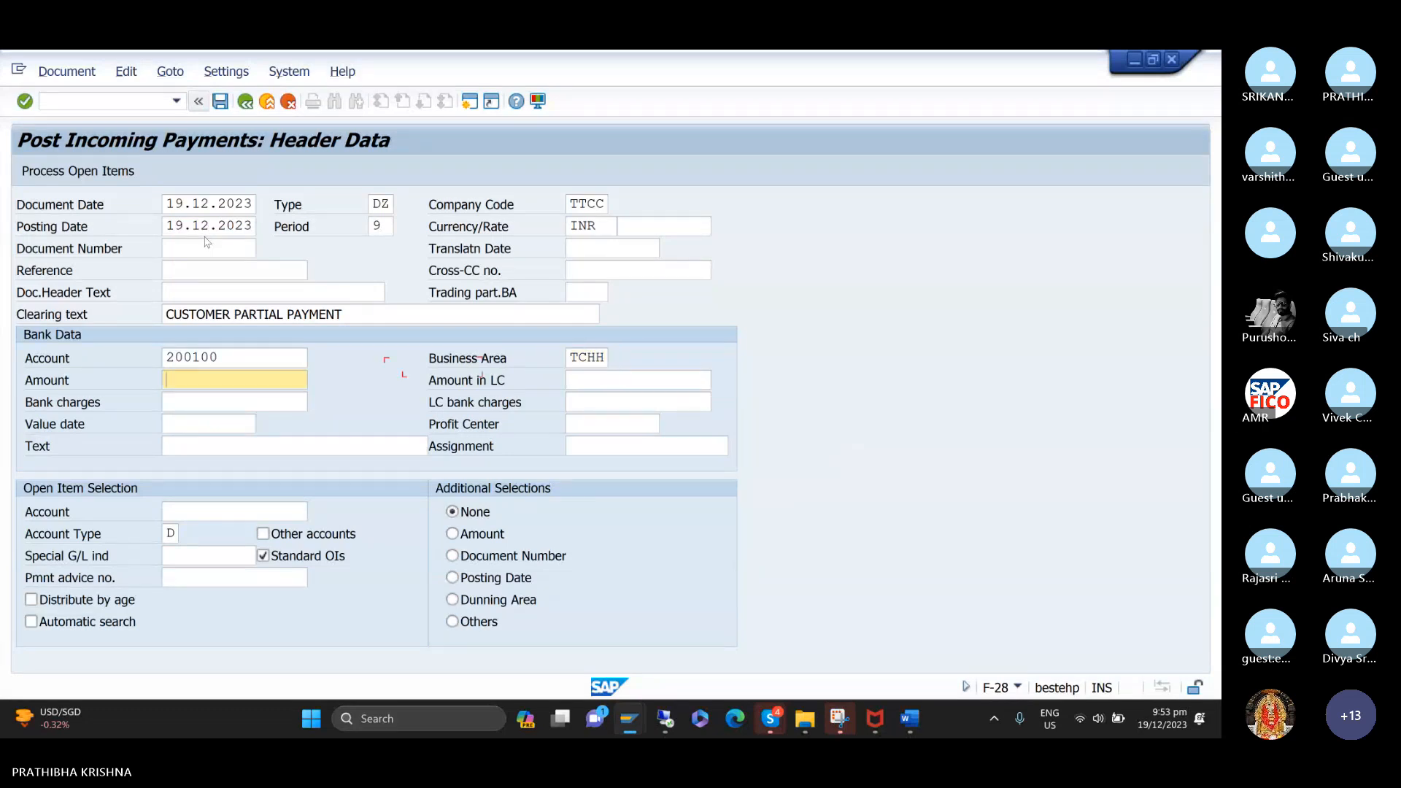
{"action": "type", "text": "2"}
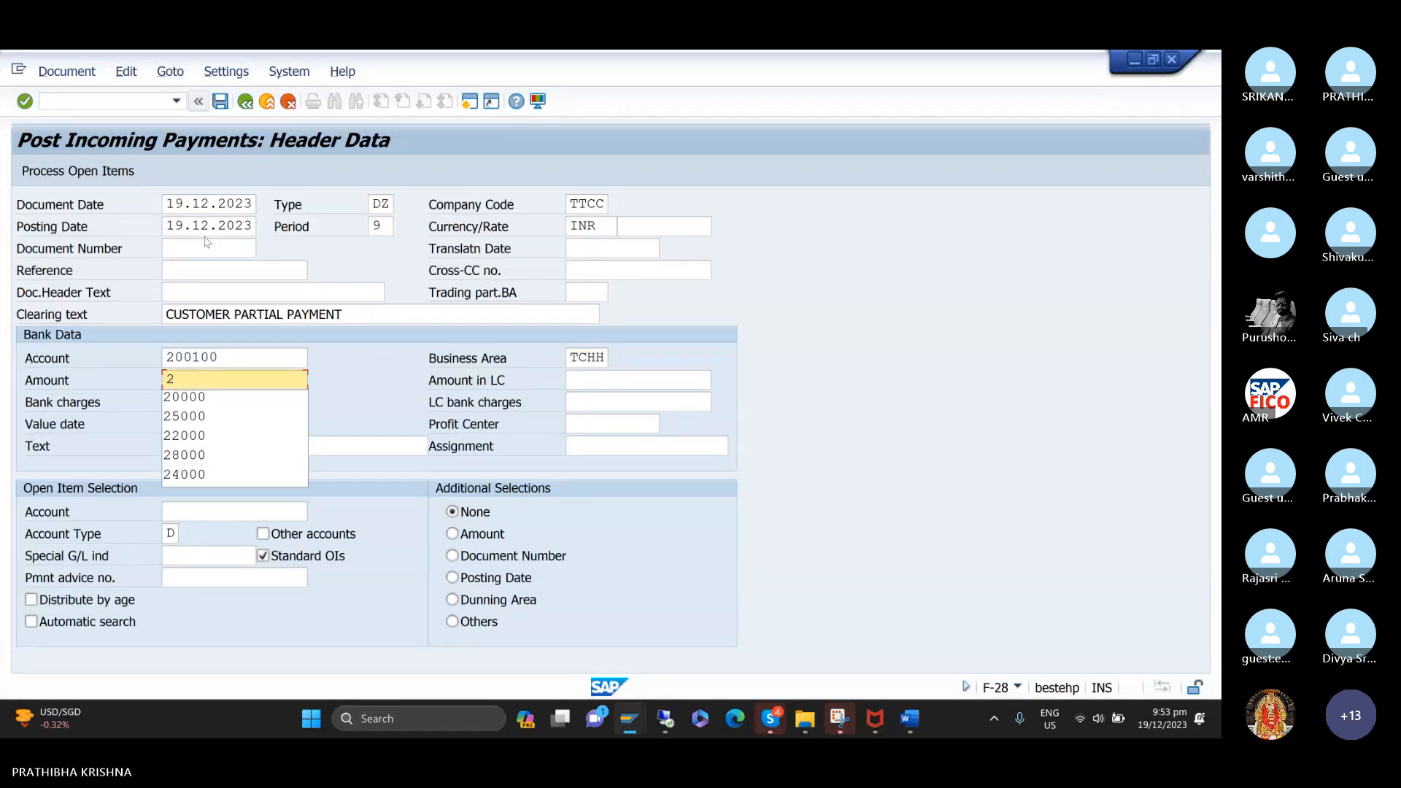
{"action": "key", "text": "BackSpace"}
{"action": "type", "text": "40000"}
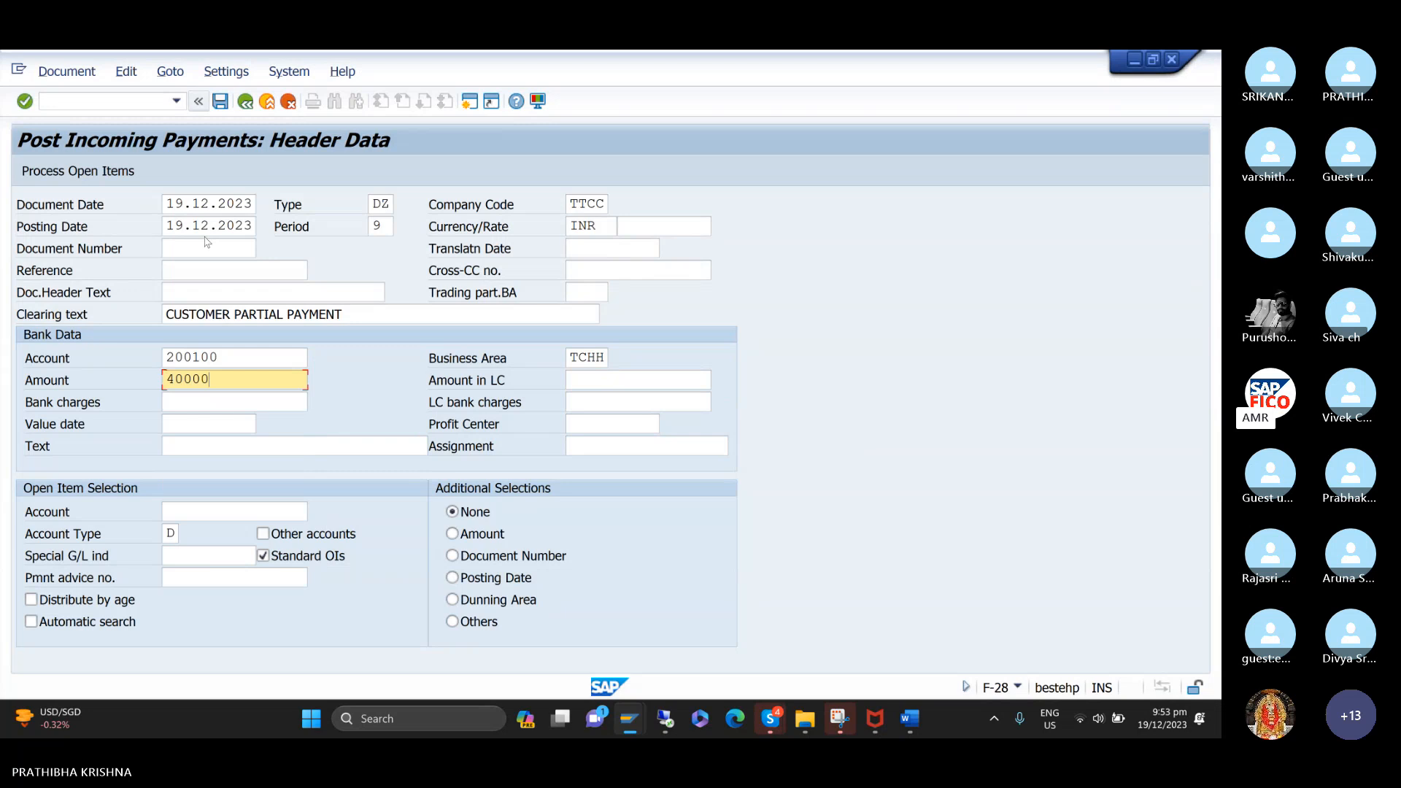
{"action": "key", "text": "Tab"}
{"action": "key", "text": "Tab"}
{"action": "key", "text": "Tab"}
{"action": "key", "text": "Tab"}
{"action": "key", "text": "Tab"}
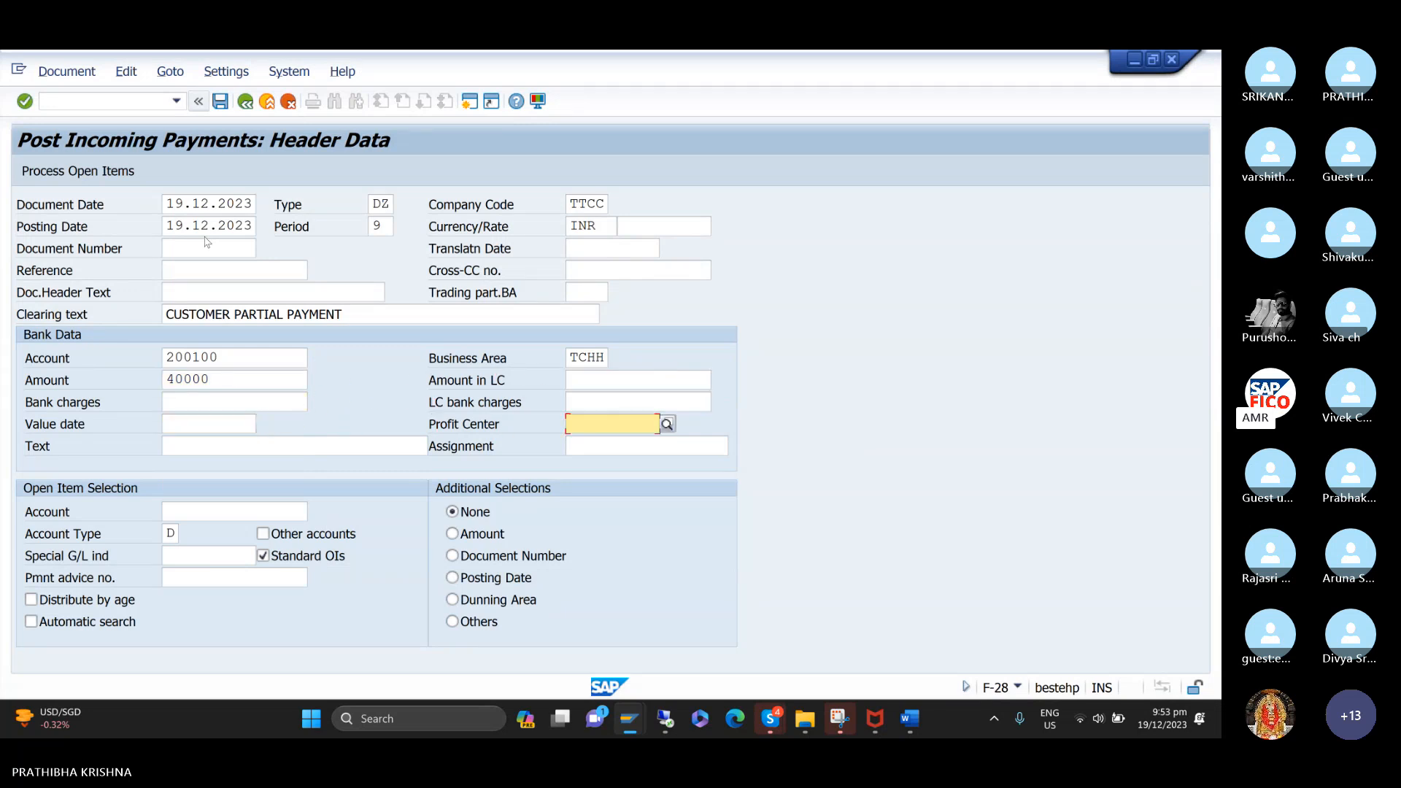
{"action": "key", "text": "shift+Tab"}
{"action": "type", "text": "19.12.2023"}
{"action": "key", "text": "Down"}
{"action": "key", "text": "Tab"}
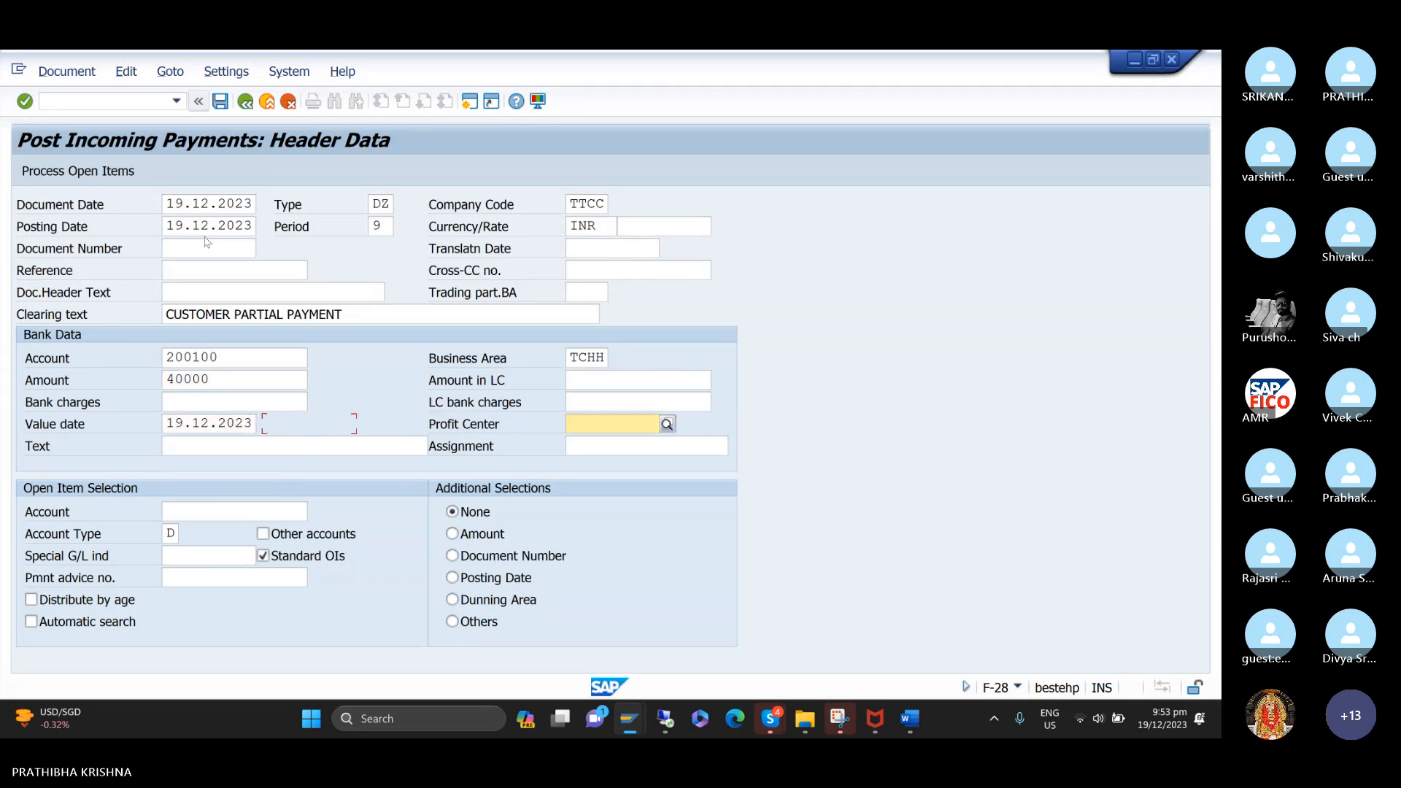
Enter CUSTOMER PARTIAL PAYMENT as the line item text in the bank data.
{"action": "key", "text": "Tab"}
{"action": "type", "text": "C"}
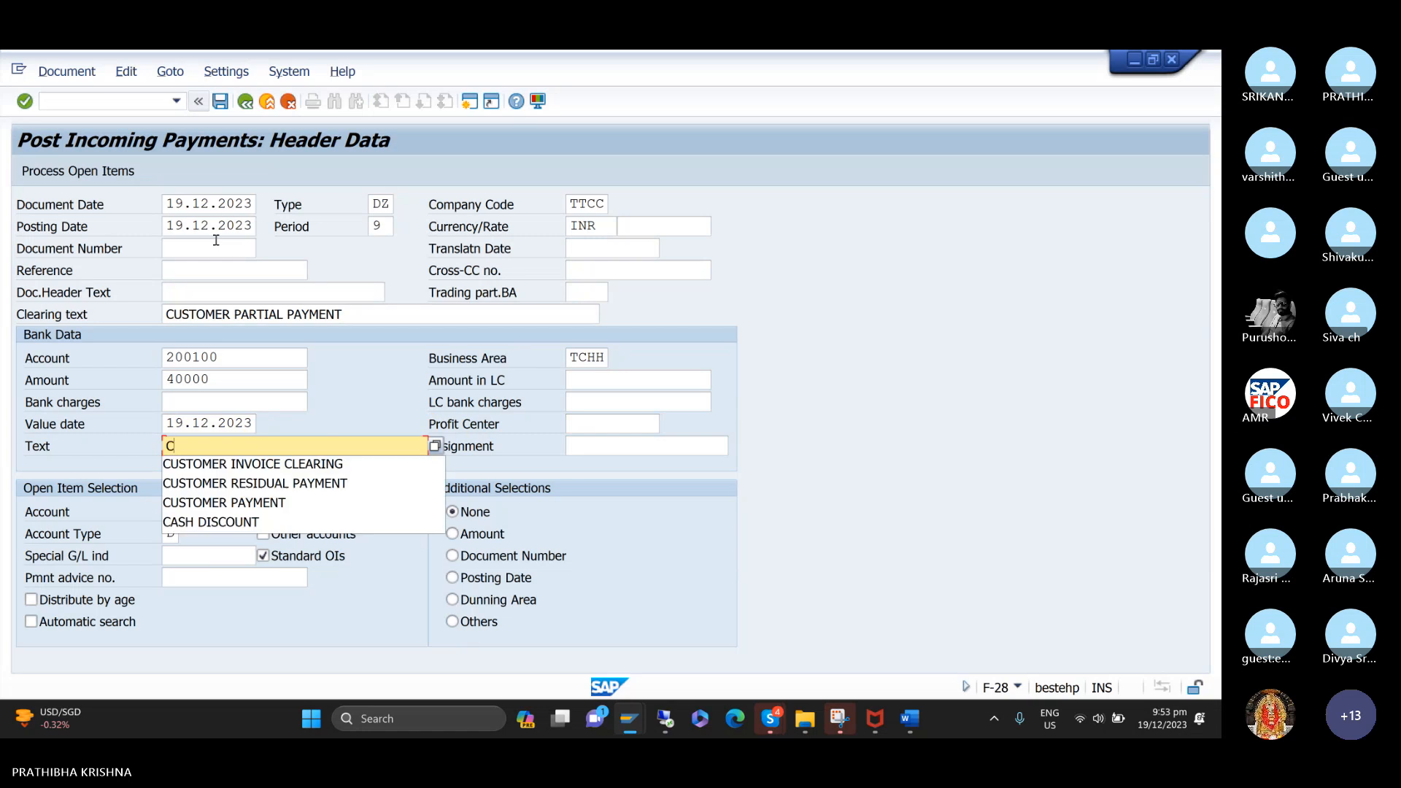
{"action": "key", "text": "Down"}
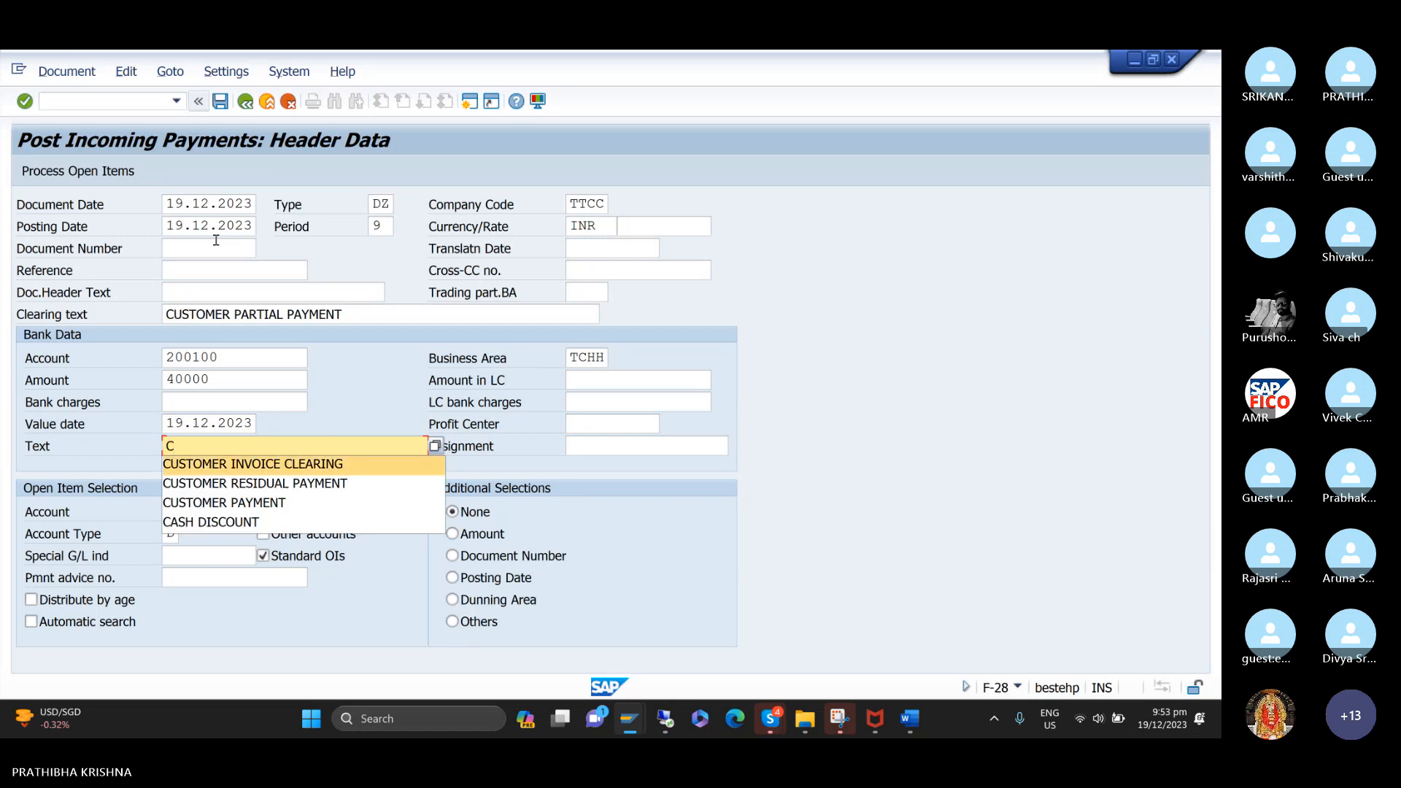
{"action": "type", "text": "USTOMER PARTIA"}
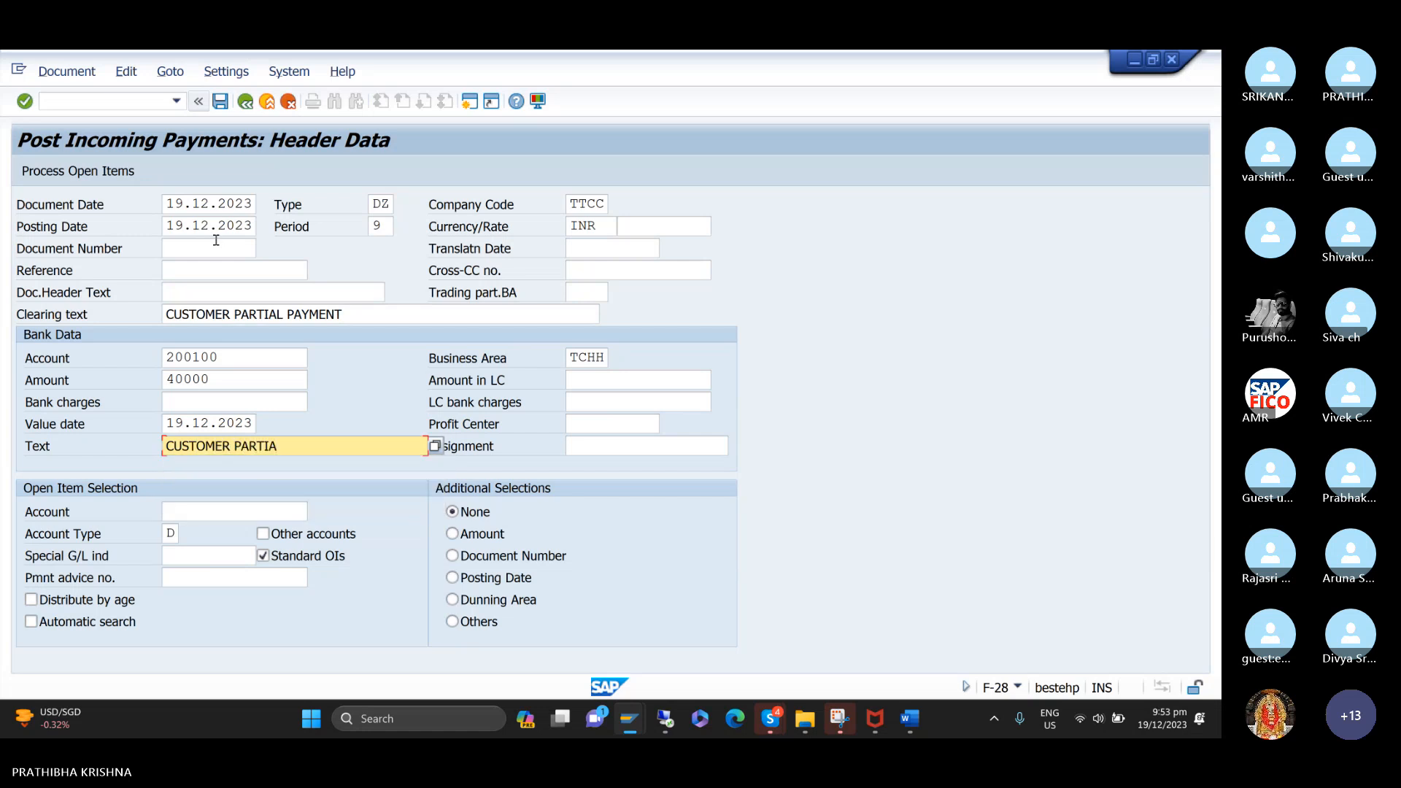
{"action": "type", "text": "L PAYMENT"}
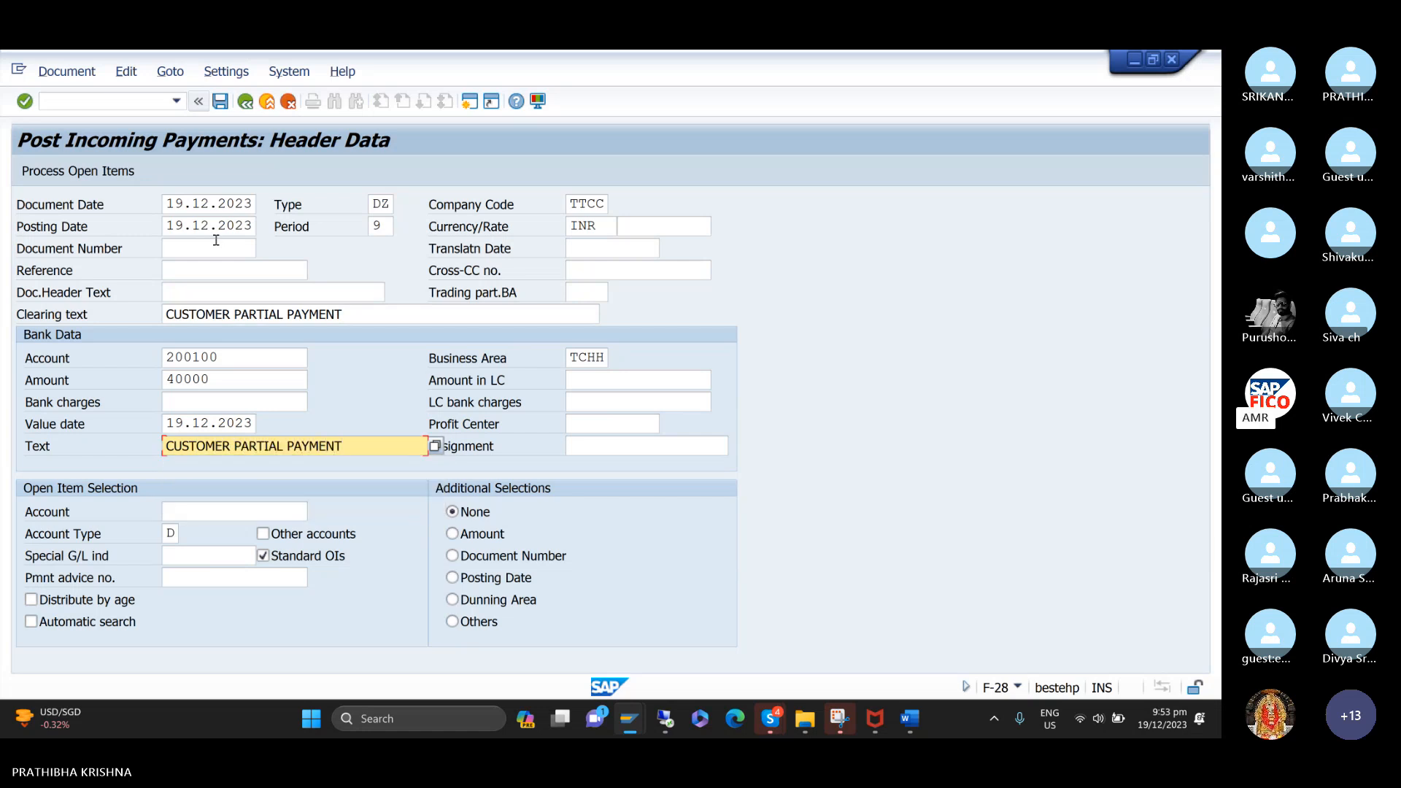
Look up the TTCC customers and choose HONEY BEE TRADERS as the account for open item selection.
{"action": "key", "text": "Tab"}
{"action": "key", "text": "Tab"}
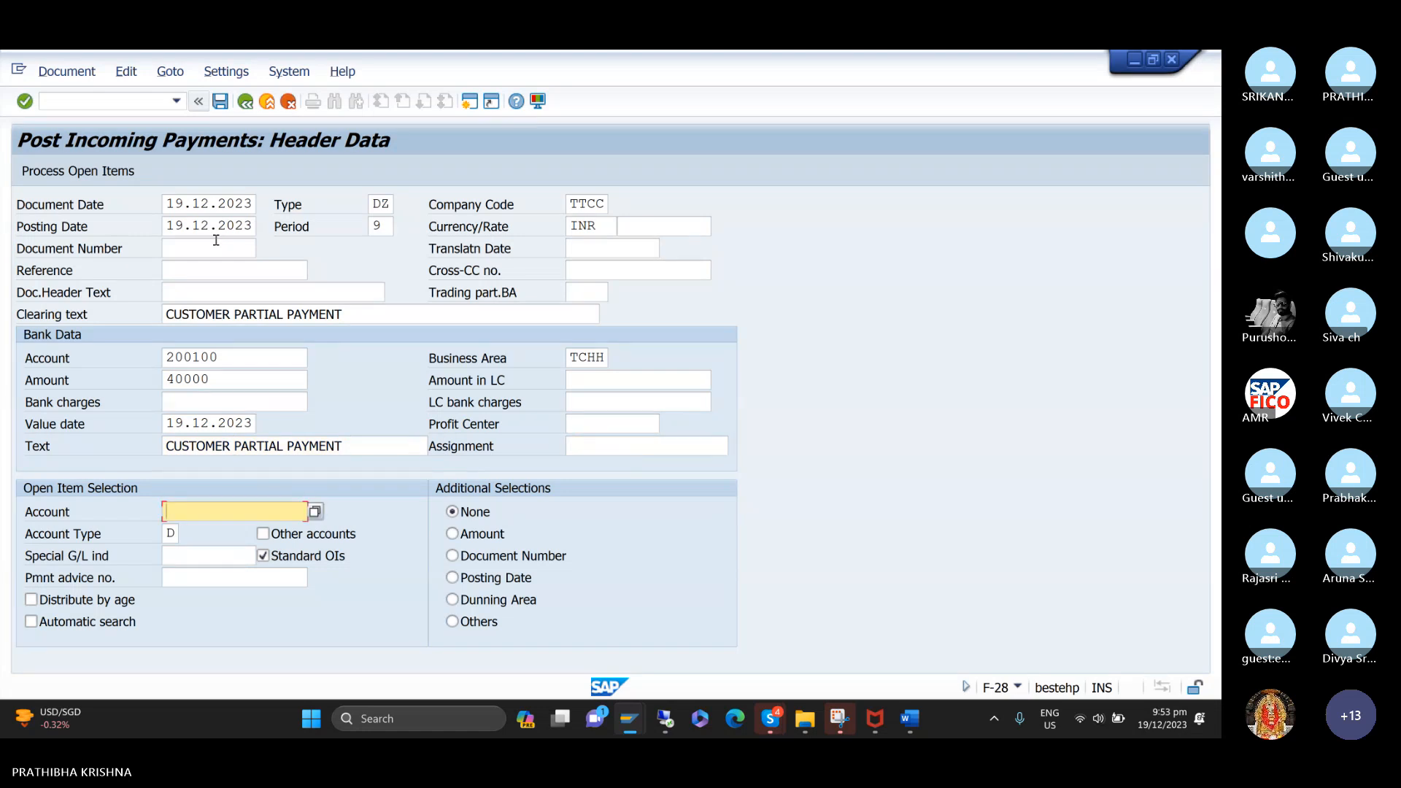
{"action": "key", "text": "Return"}
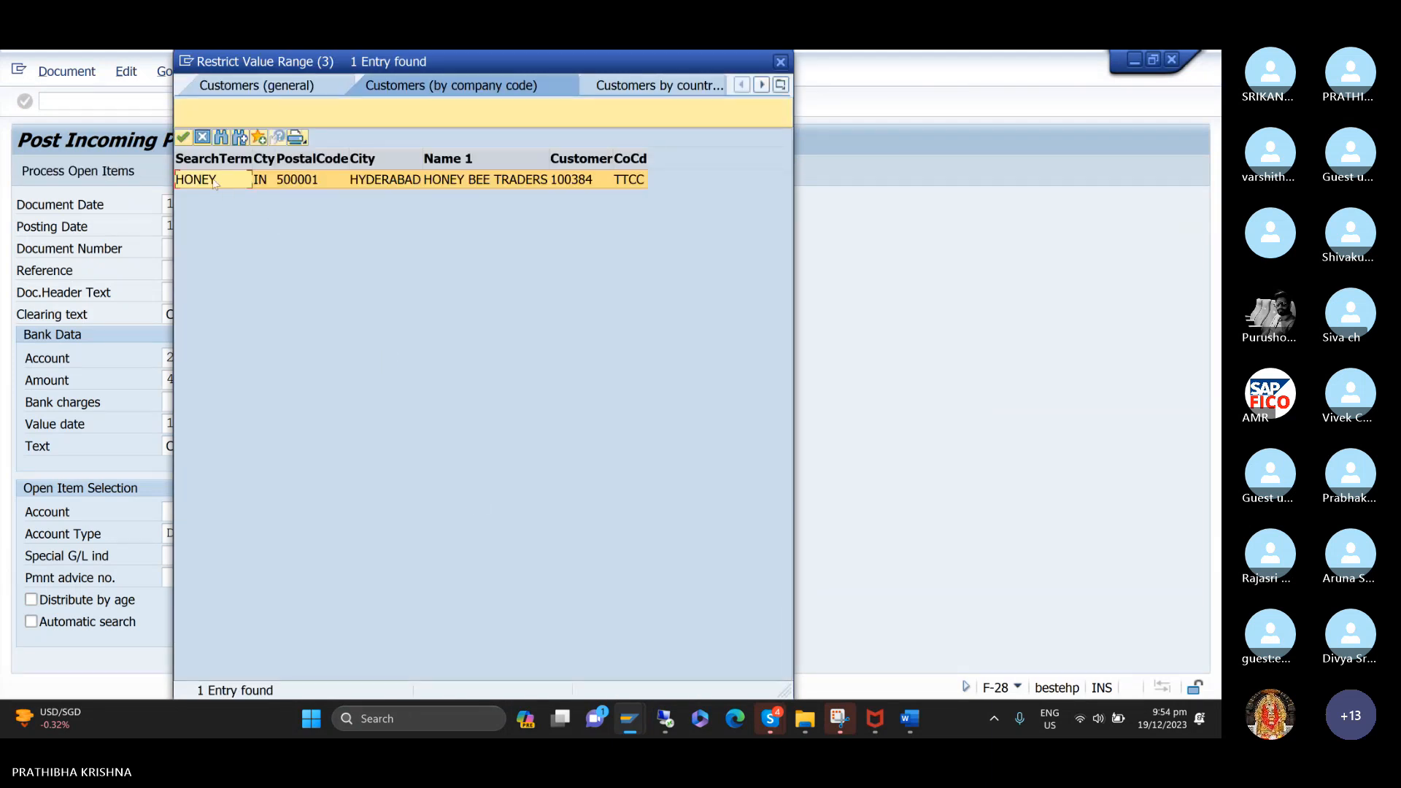
{"action": "double_click", "coordinate": [211, 180]}
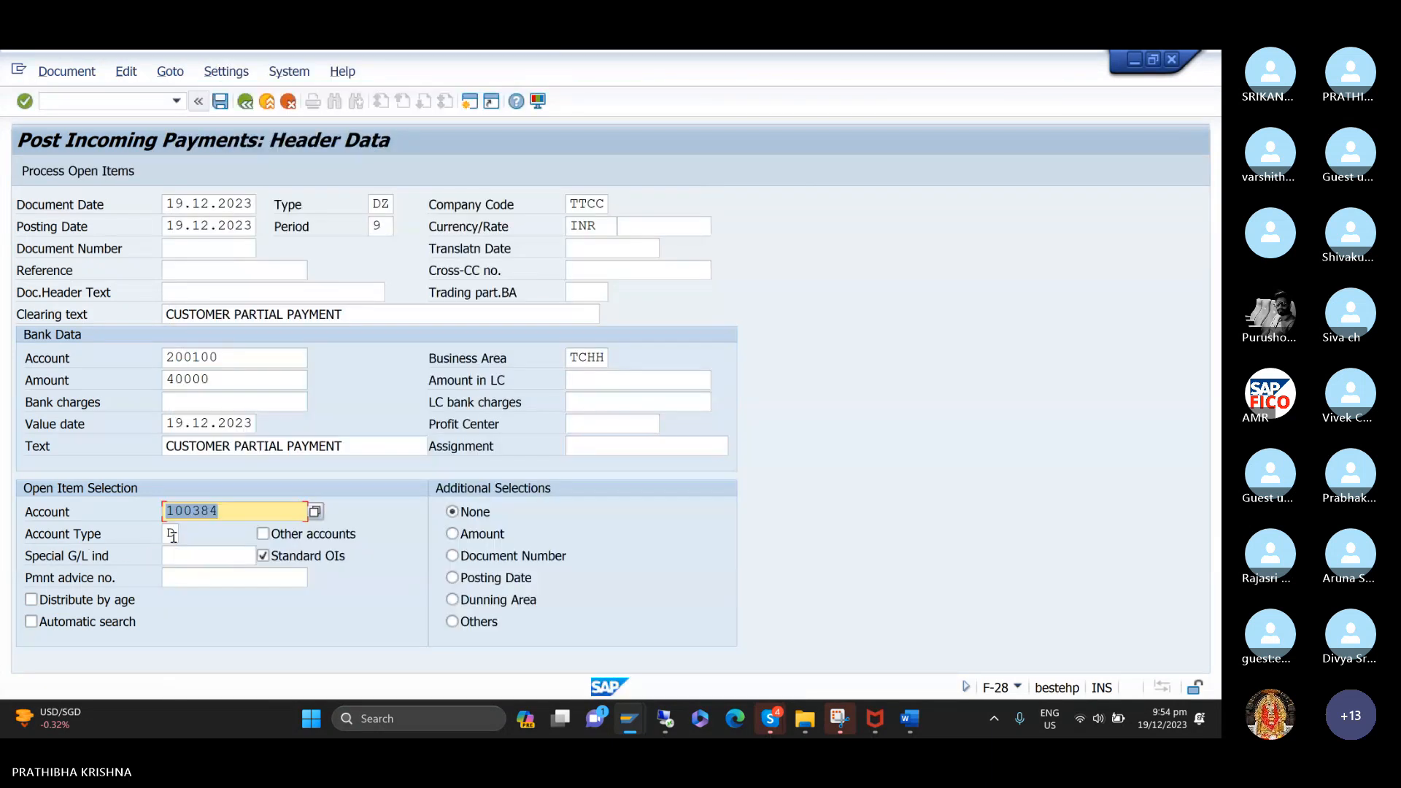
Review the possible account types for the open item selection, from Assets to G/L accounts, and close the list.
{"action": "left_click", "coordinate": [170, 533]}
{"action": "left_click", "coordinate": [185, 533]}
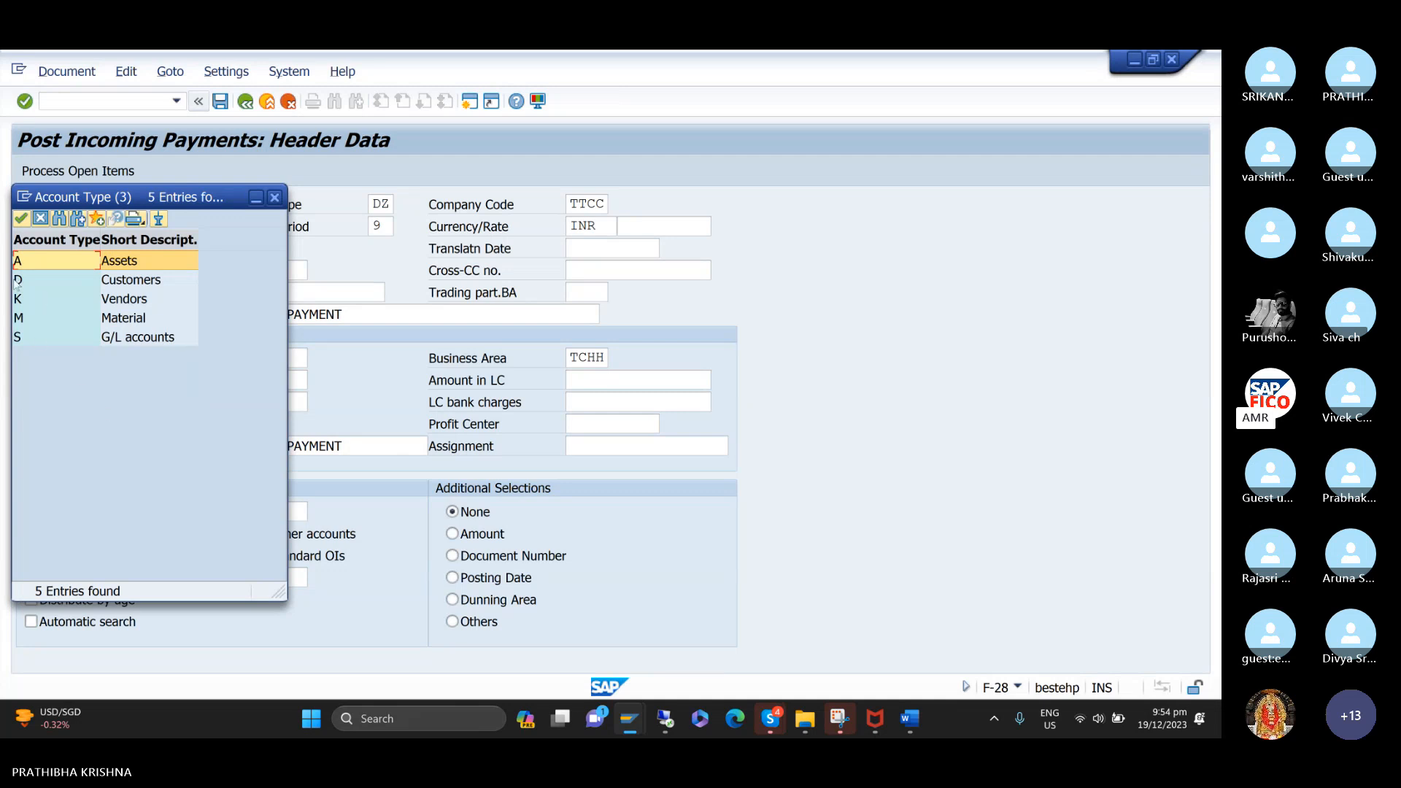
{"action": "left_click", "coordinate": [17, 301]}
{"action": "key", "text": "Down"}
{"action": "key", "text": "Down"}
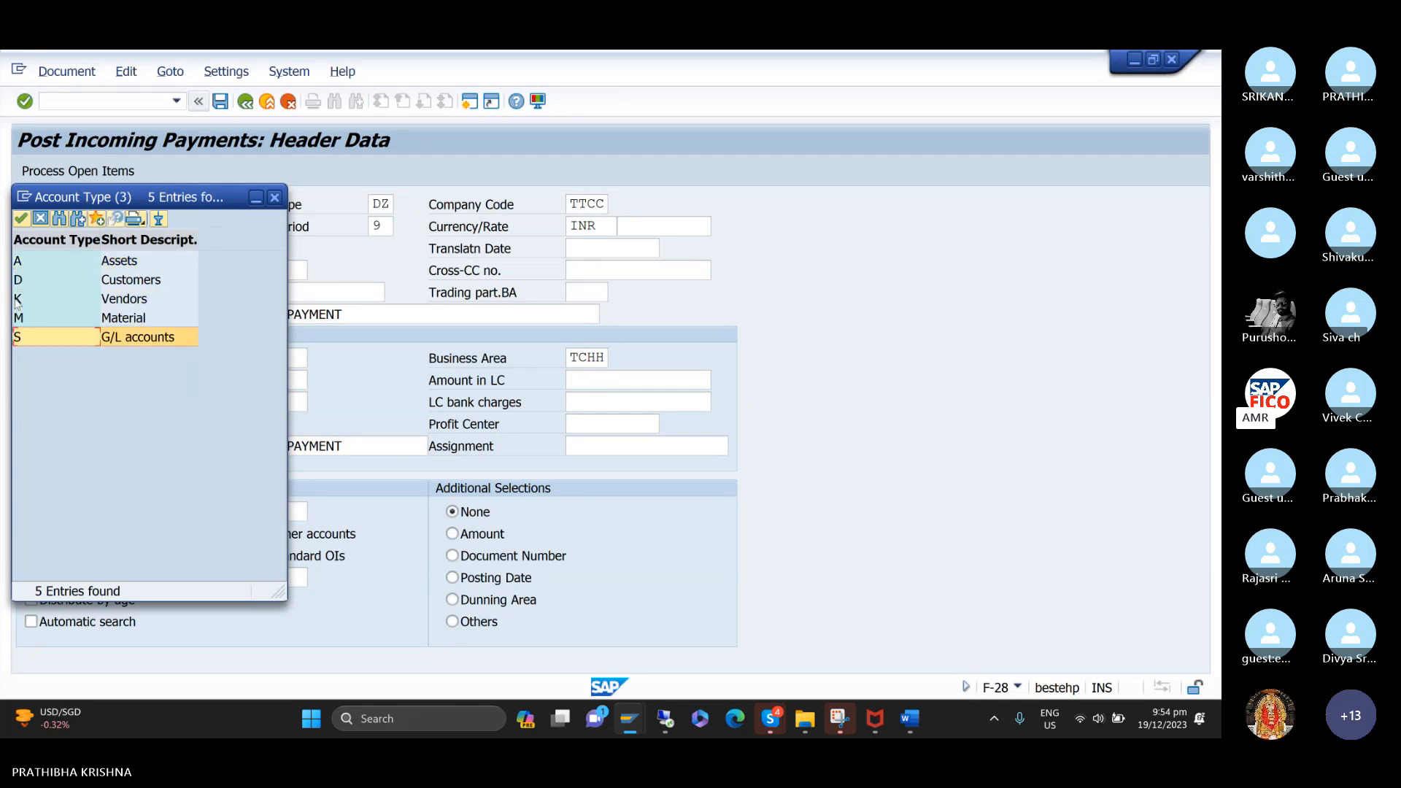
{"action": "key", "text": "Up"}
{"action": "key", "text": "Up"}
{"action": "key", "text": "Up"}
{"action": "key", "text": "Up"}
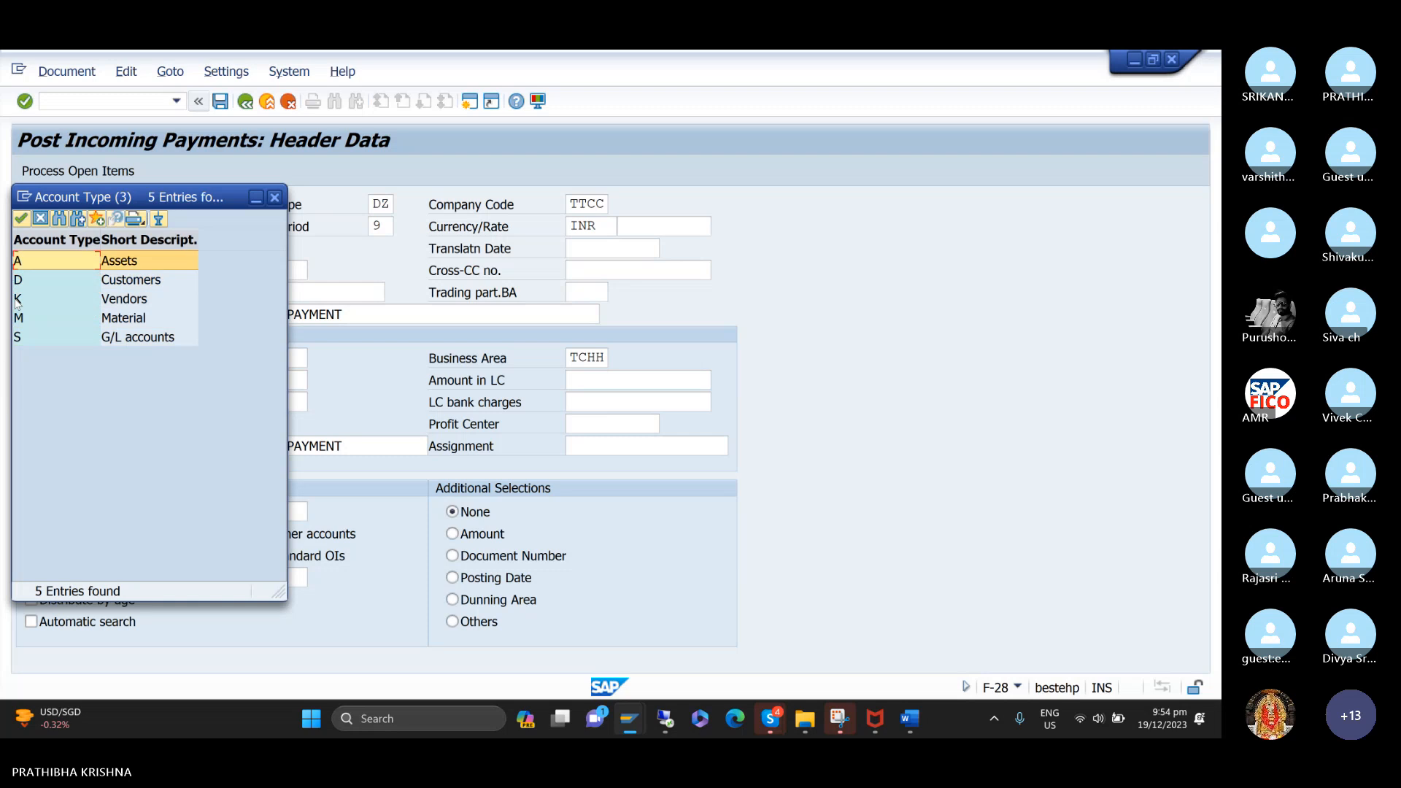
{"action": "key", "text": "Down"}
{"action": "key", "text": "Down"}
{"action": "key", "text": "Down"}
{"action": "key", "text": "Down"}
{"action": "key", "text": "Up"}
{"action": "key", "text": "Up"}
{"action": "key", "text": "Up"}
{"action": "key", "text": "Up"}
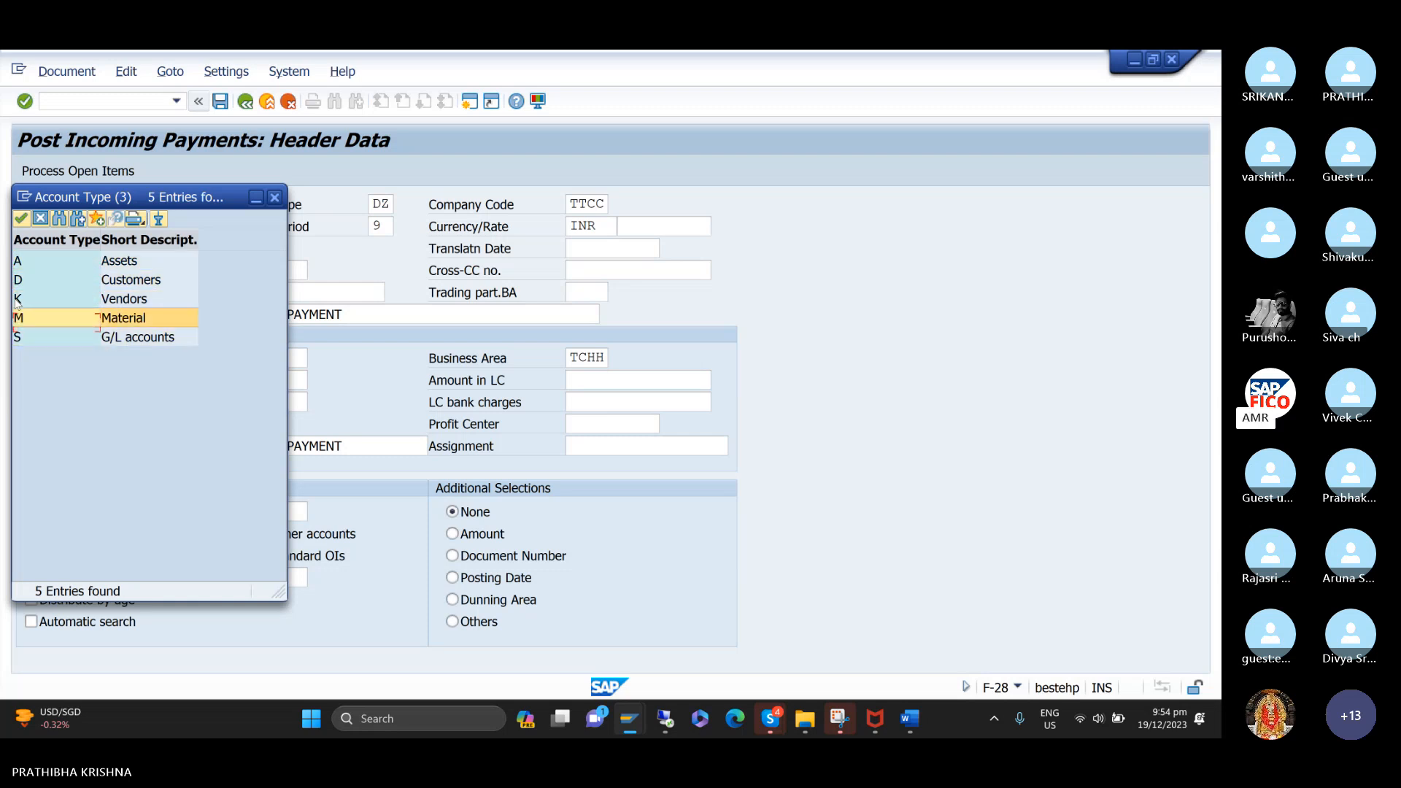
{"action": "key", "text": "Down"}
{"action": "key", "text": "Down"}
{"action": "key", "text": "Down"}
{"action": "key", "text": "Down"}
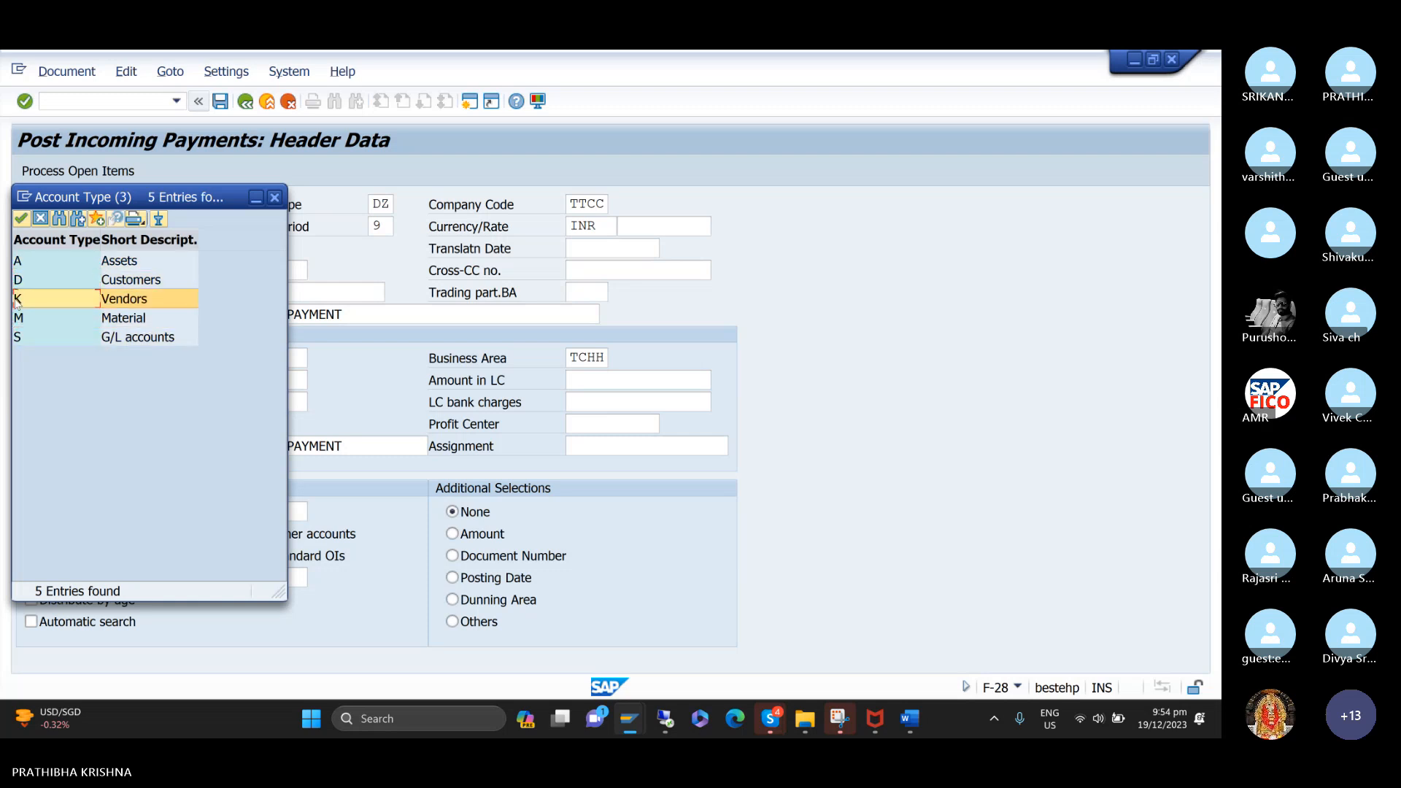
{"action": "key", "text": "Up"}
{"action": "key", "text": "Up"}
{"action": "key", "text": "Up"}
{"action": "key", "text": "Up"}
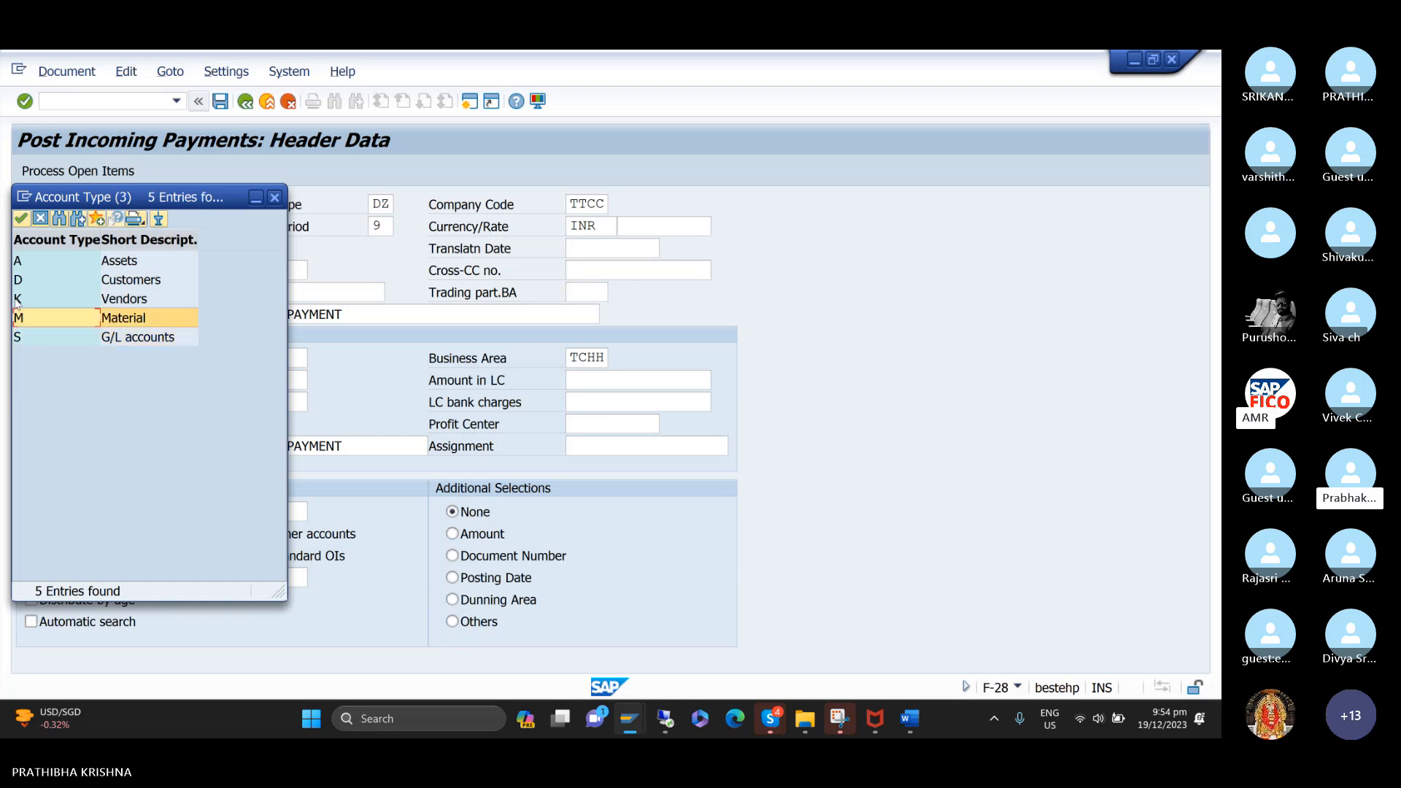
{"action": "key", "text": "Down"}
{"action": "key", "text": "Down"}
{"action": "key", "text": "Down"}
{"action": "key", "text": "Down"}
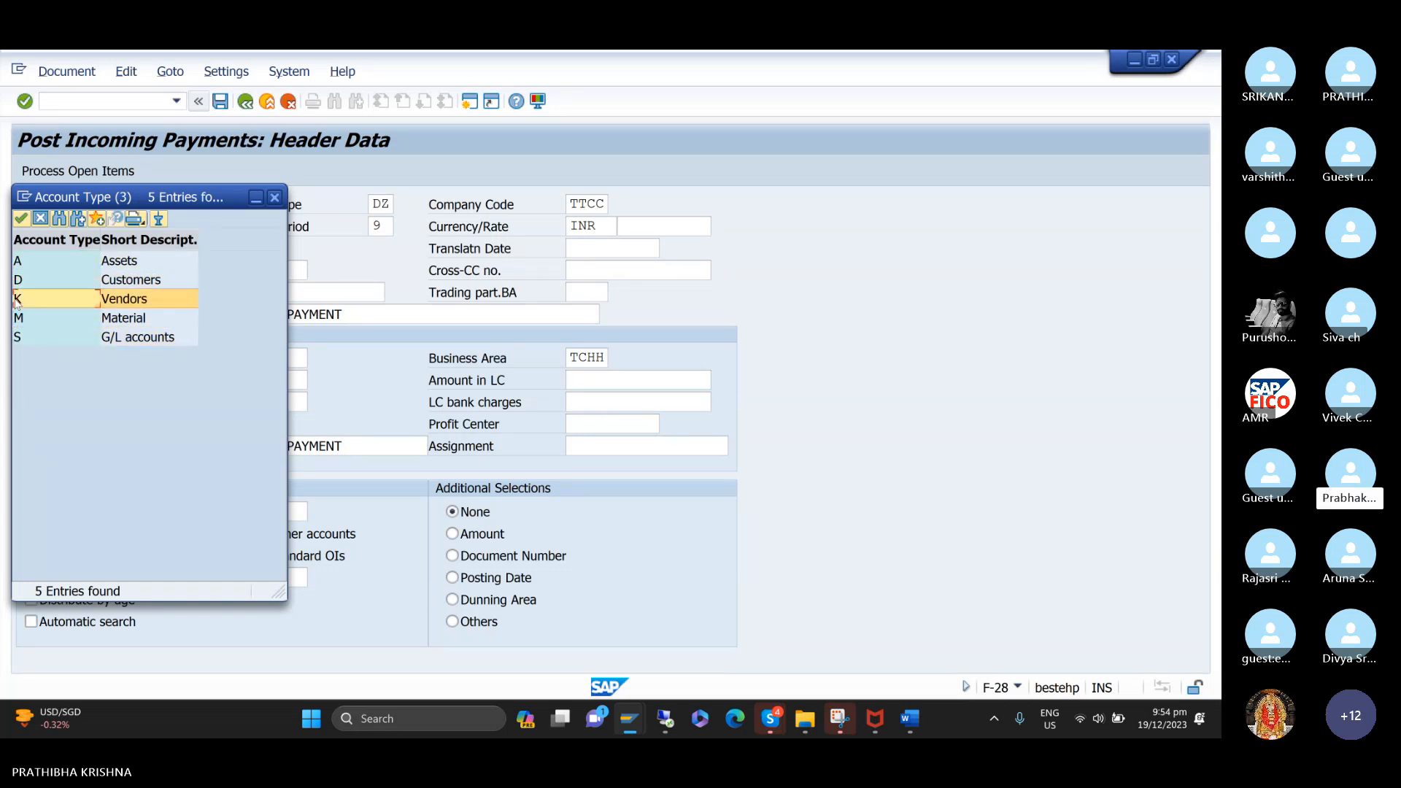
{"action": "key", "text": "Up"}
{"action": "key", "text": "Up"}
{"action": "key", "text": "Up"}
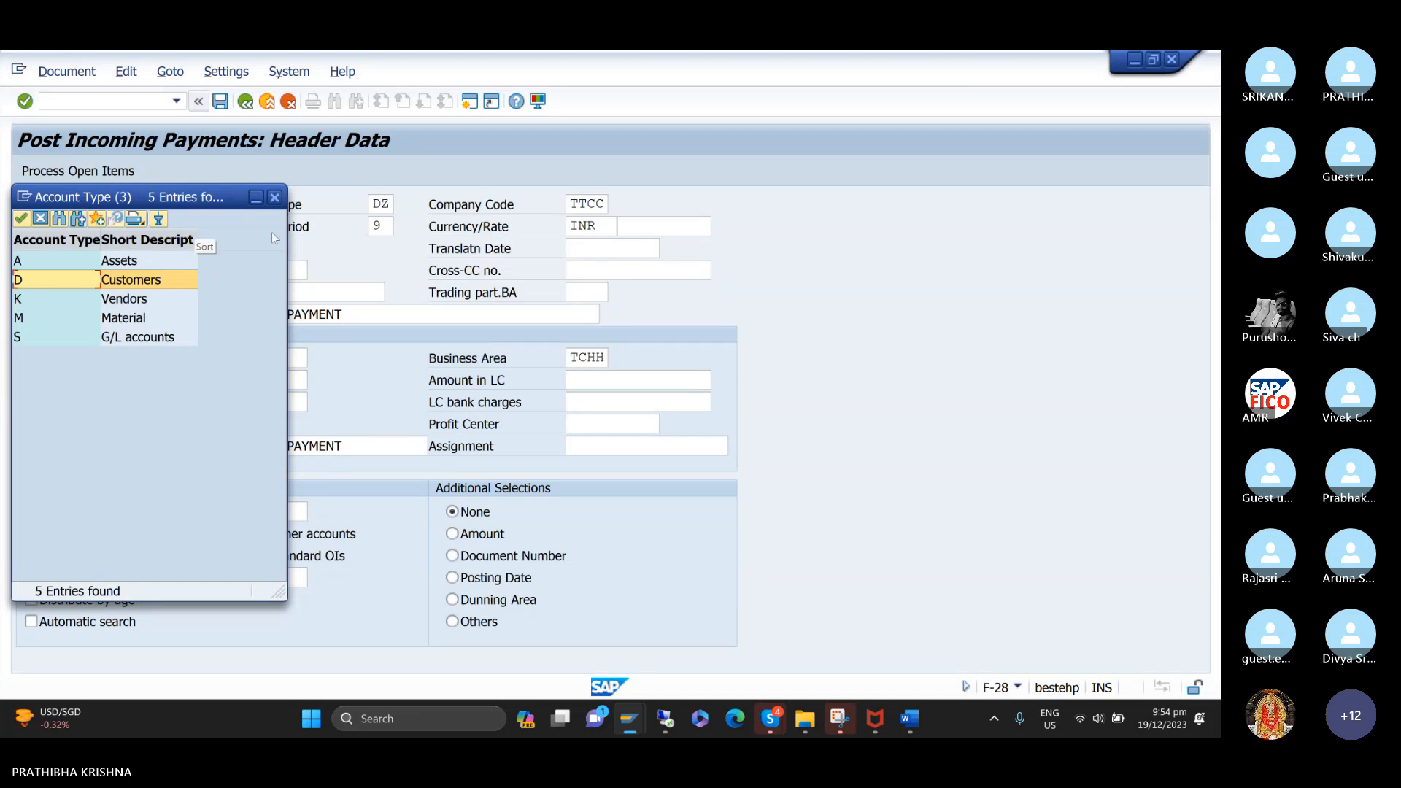
{"action": "left_click", "coordinate": [274, 197]}
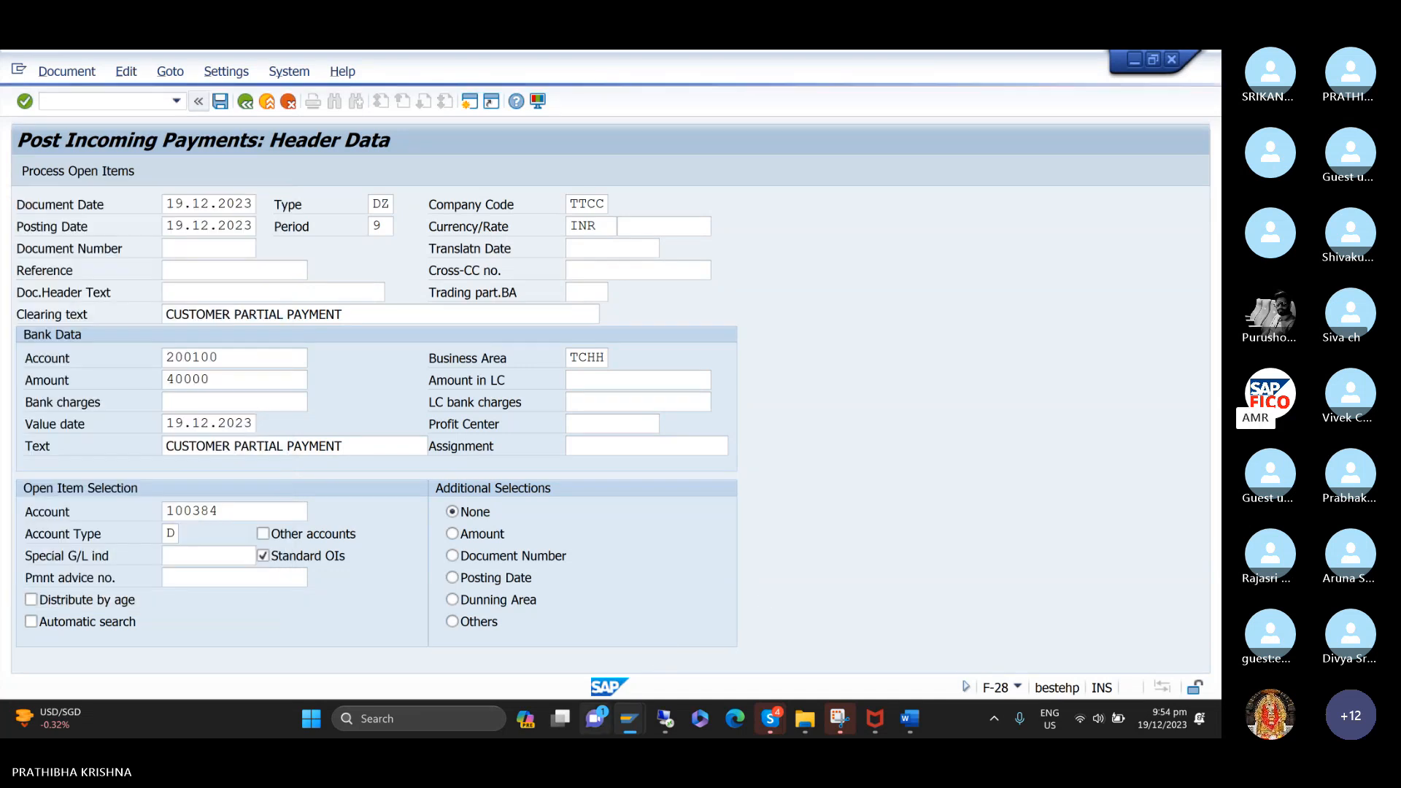
Open transaction OB52 in the number range session and position the posting periods list at variant TC.
{"action": "mouse_move", "coordinate": [629, 719]}
{"action": "left_click", "coordinate": [654, 649]}
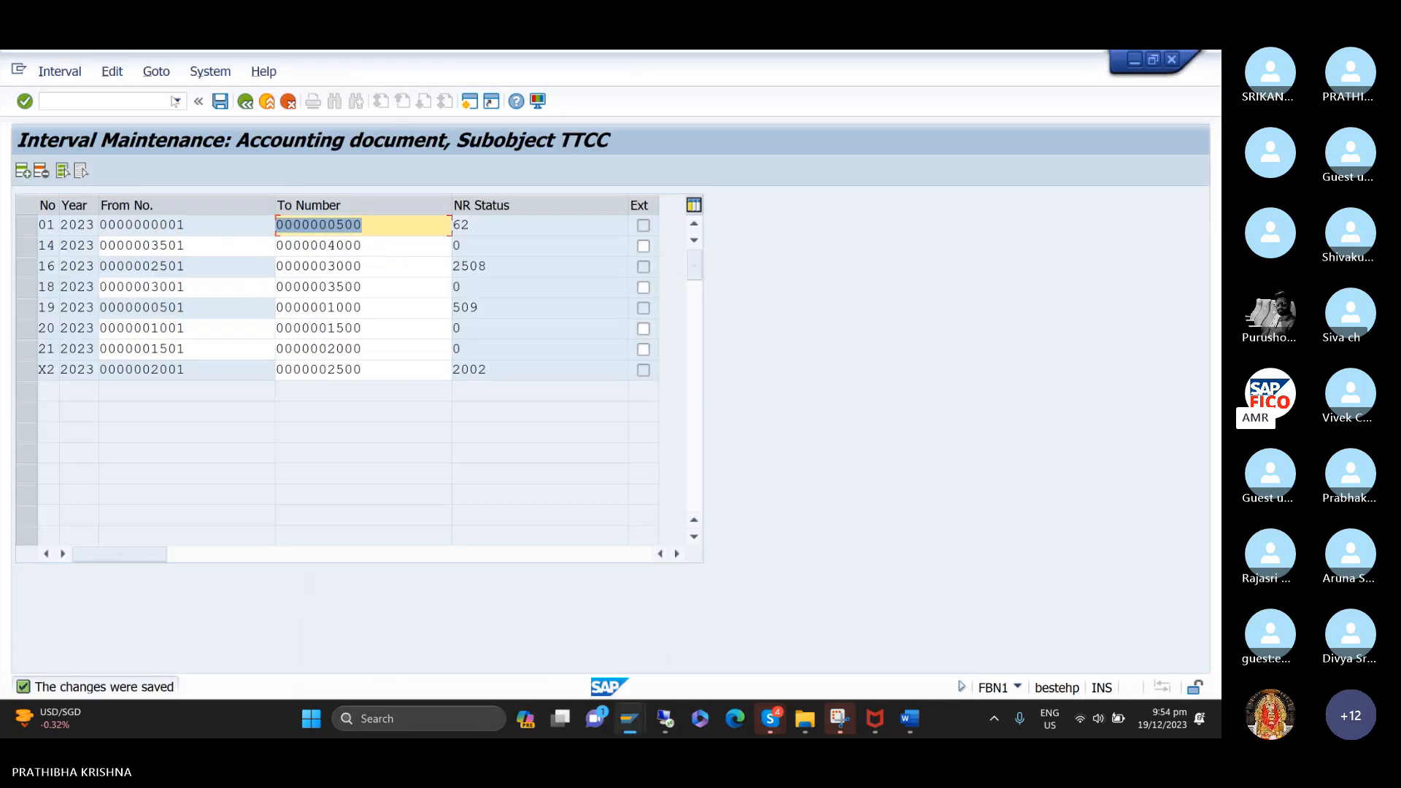
{"action": "left_click", "coordinate": [173, 100]}
{"action": "type", "text": "/NOB52"}
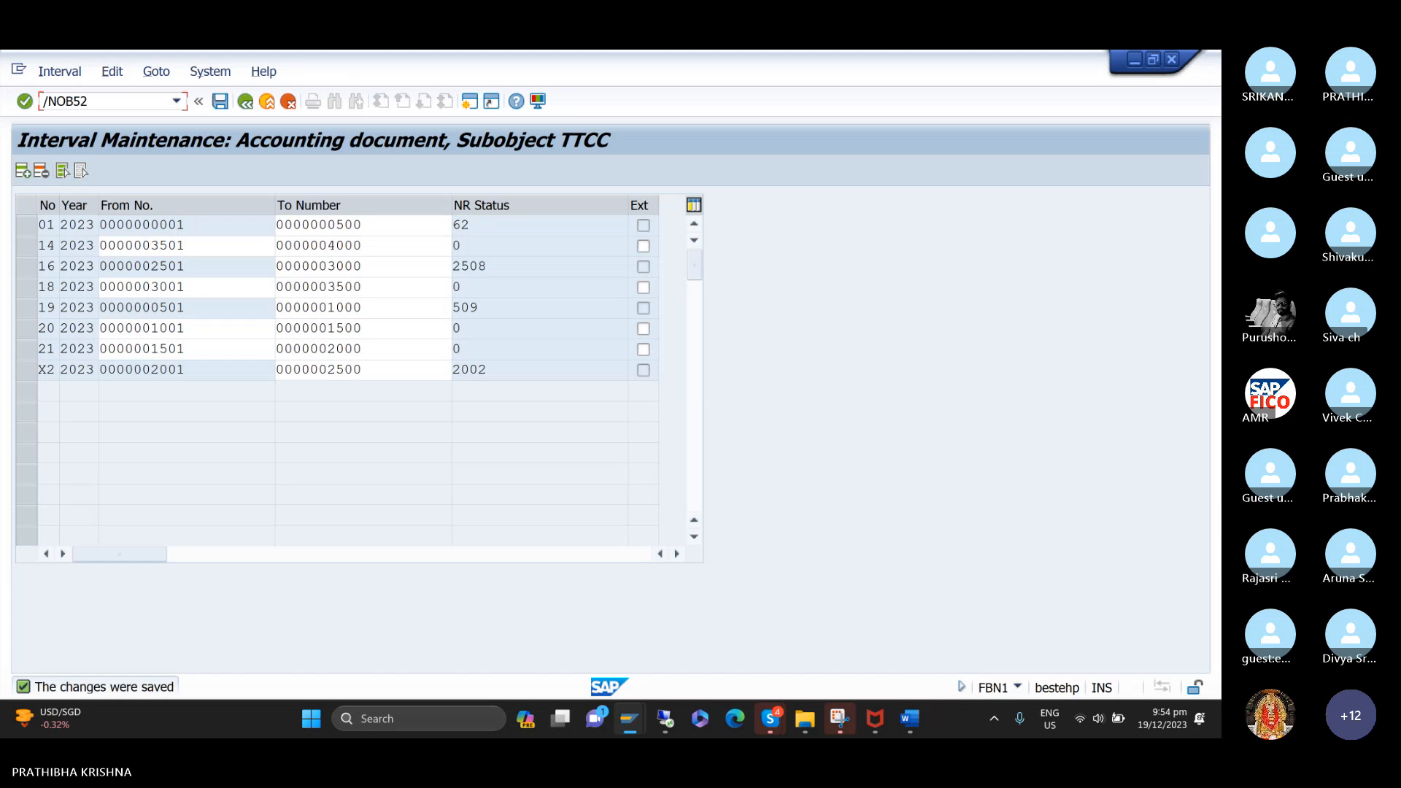
{"action": "key", "text": "Return"}
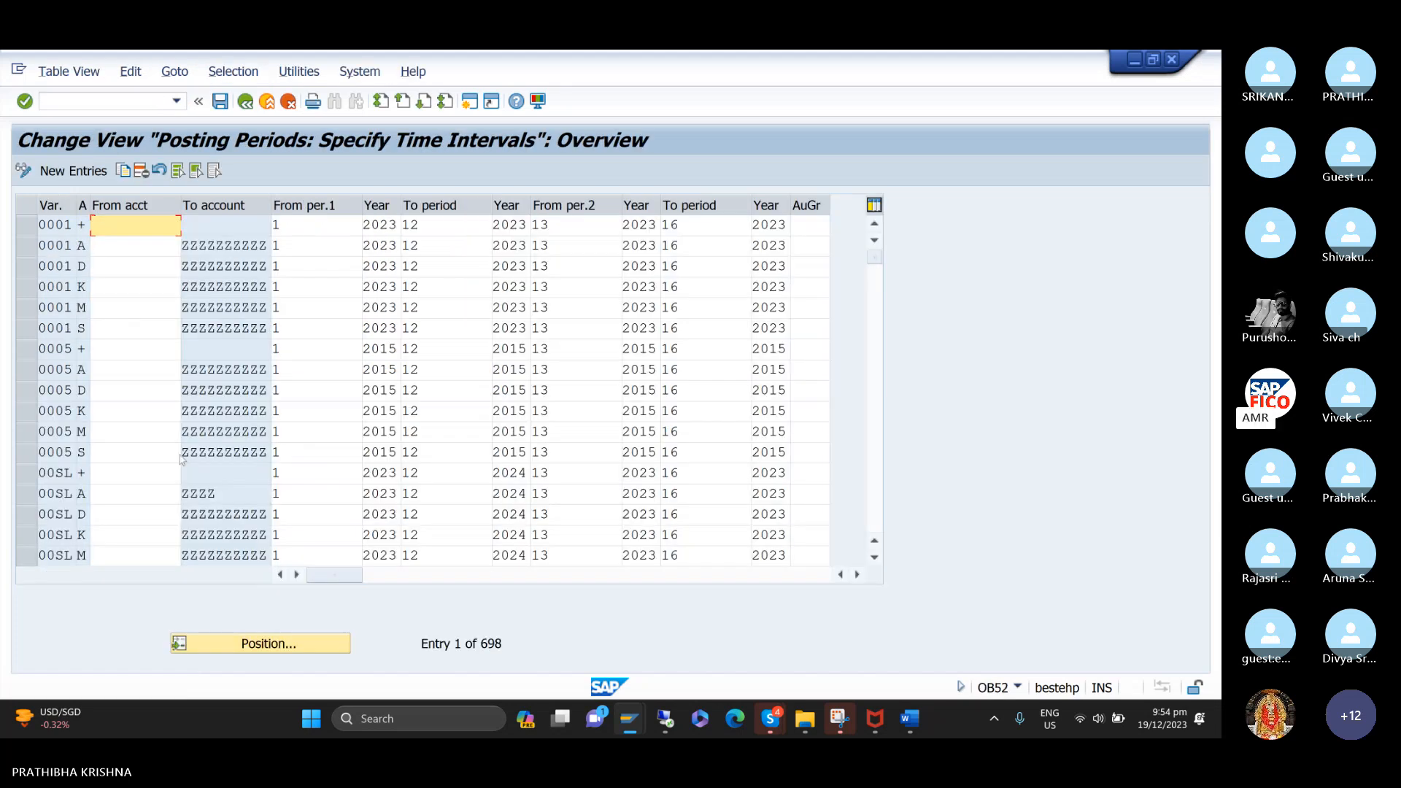
{"action": "left_click", "coordinate": [257, 650]}
{"action": "type", "text": "TC"}
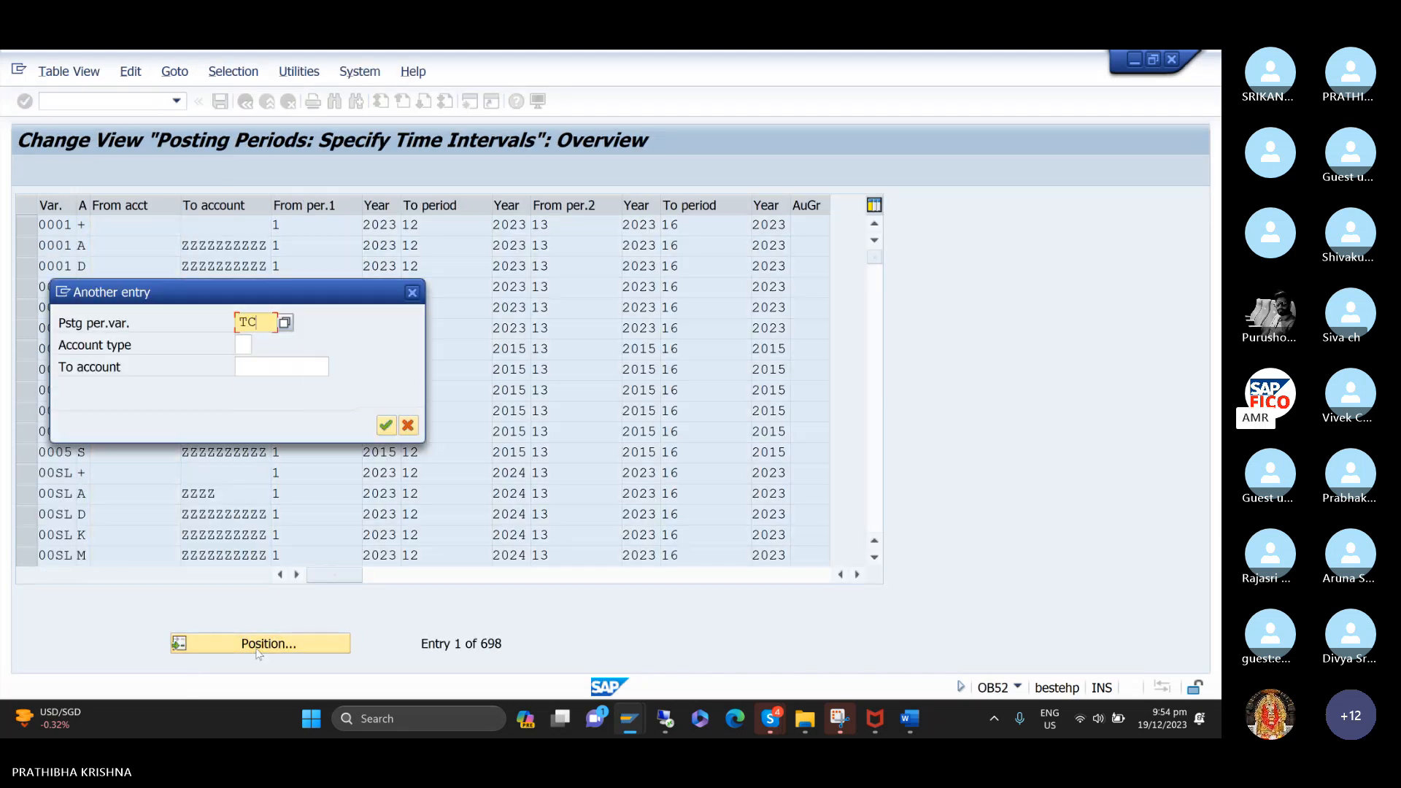
{"action": "key", "text": "Return"}
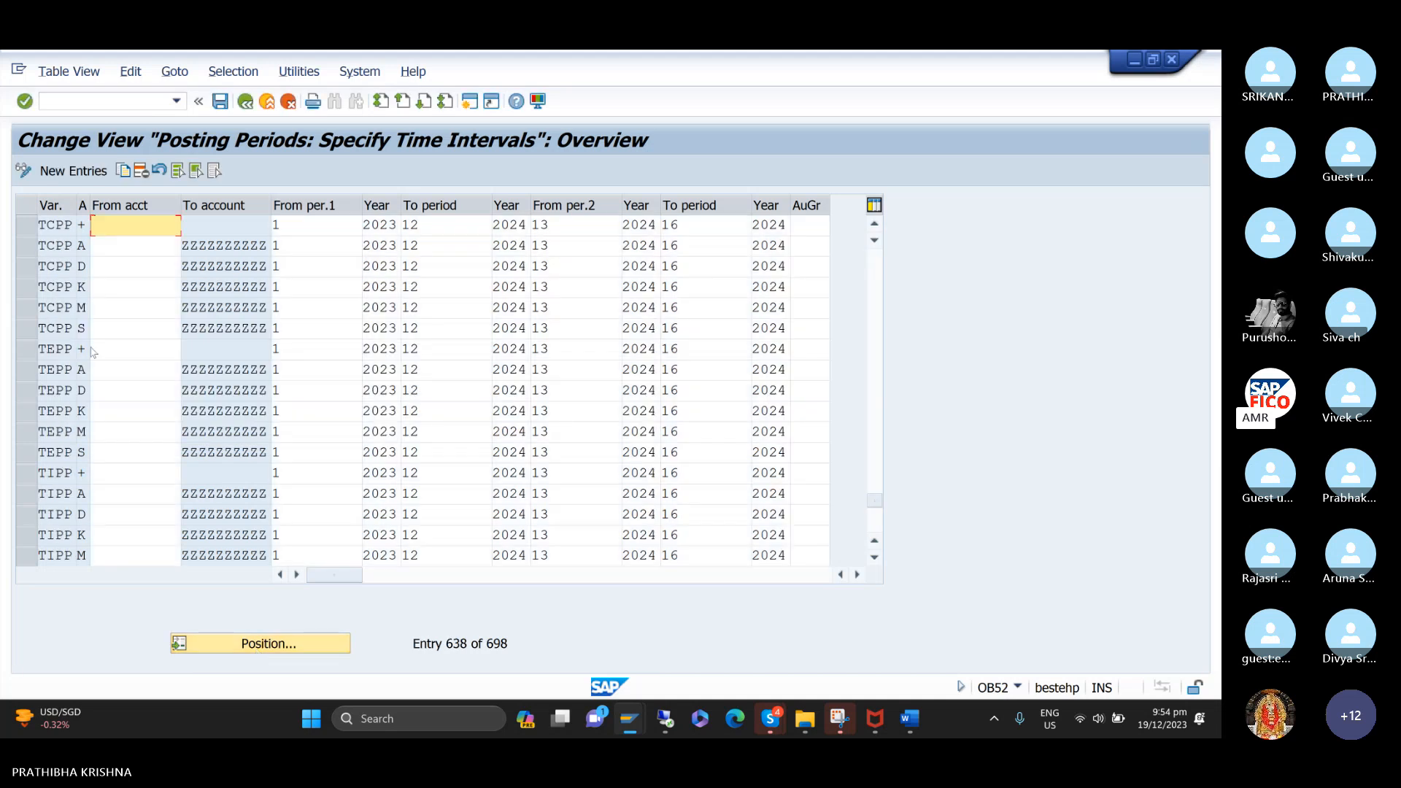
Mark the TCPP posting period rows for account types +, A, D, K, M and S to review them.
{"action": "left_click", "coordinate": [32, 229]}
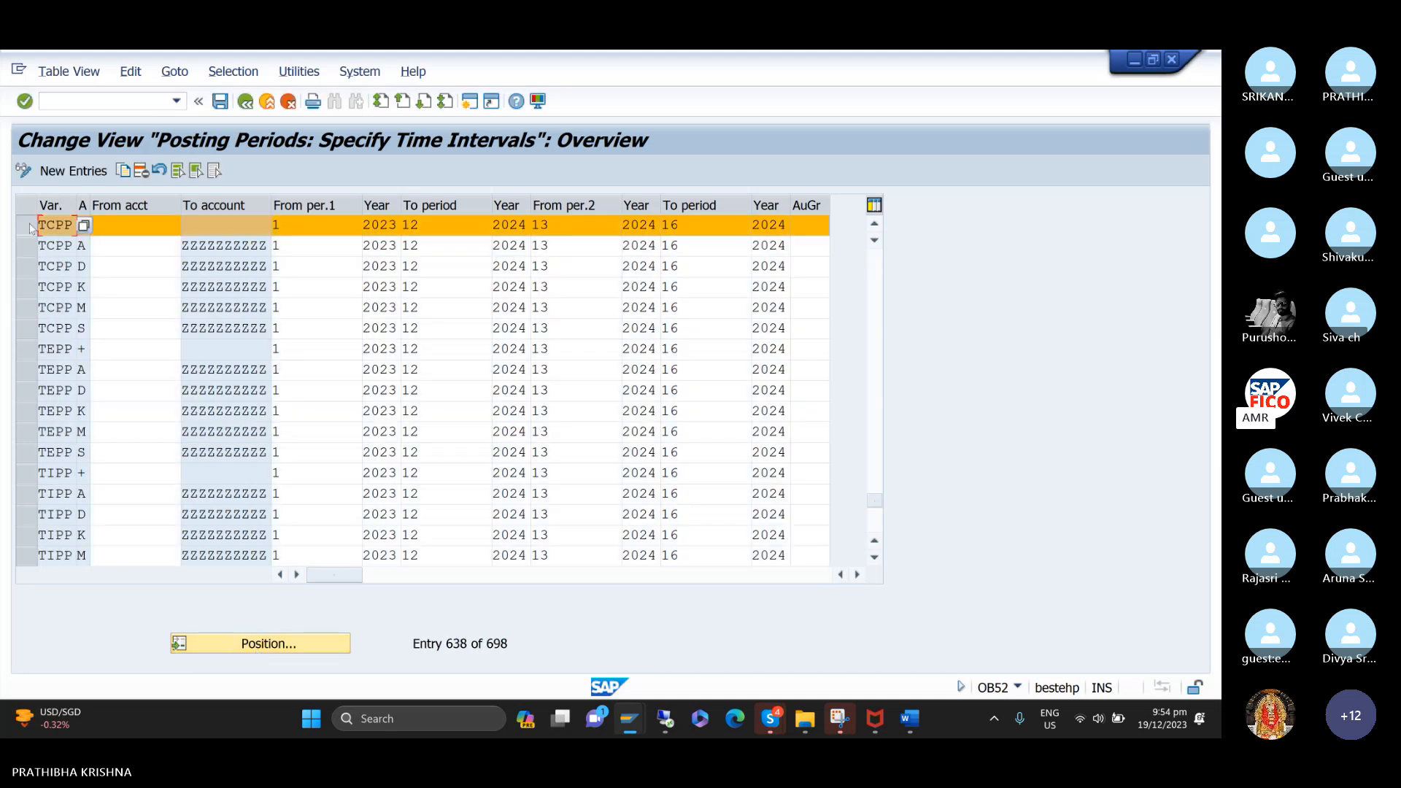
{"action": "left_click", "coordinate": [27, 246]}
{"action": "left_click", "coordinate": [27, 270]}
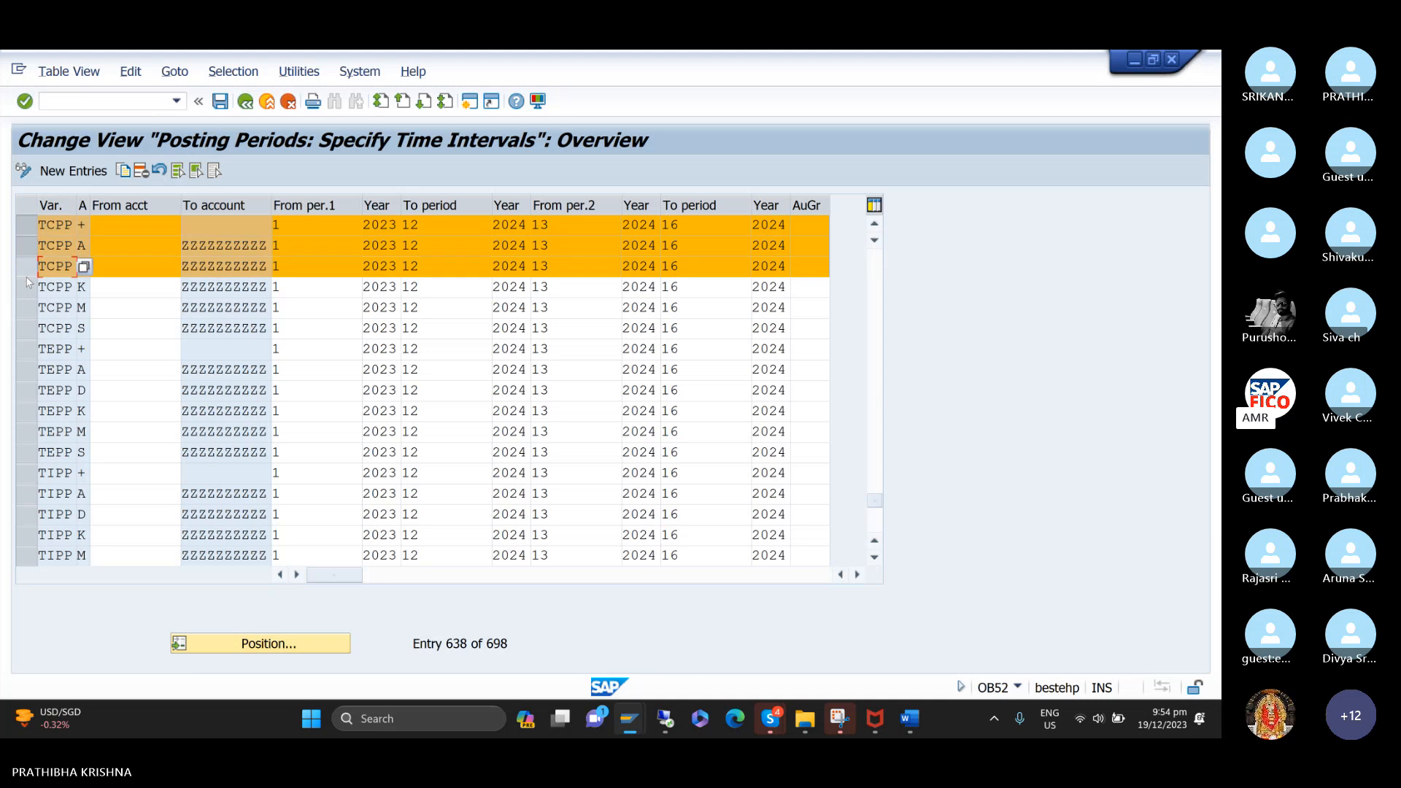
{"action": "left_click", "coordinate": [27, 288]}
{"action": "left_click", "coordinate": [27, 306]}
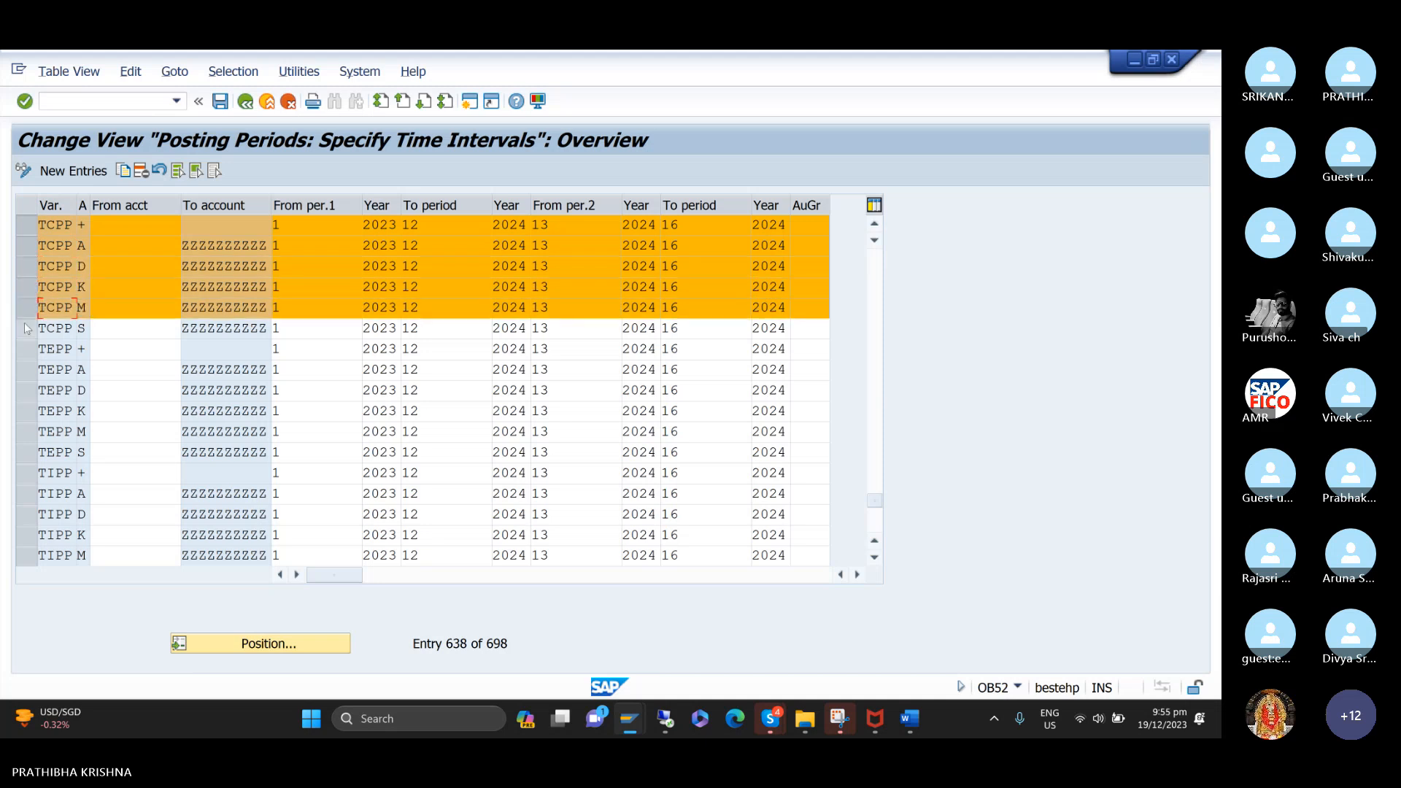
{"action": "left_click", "coordinate": [27, 328]}
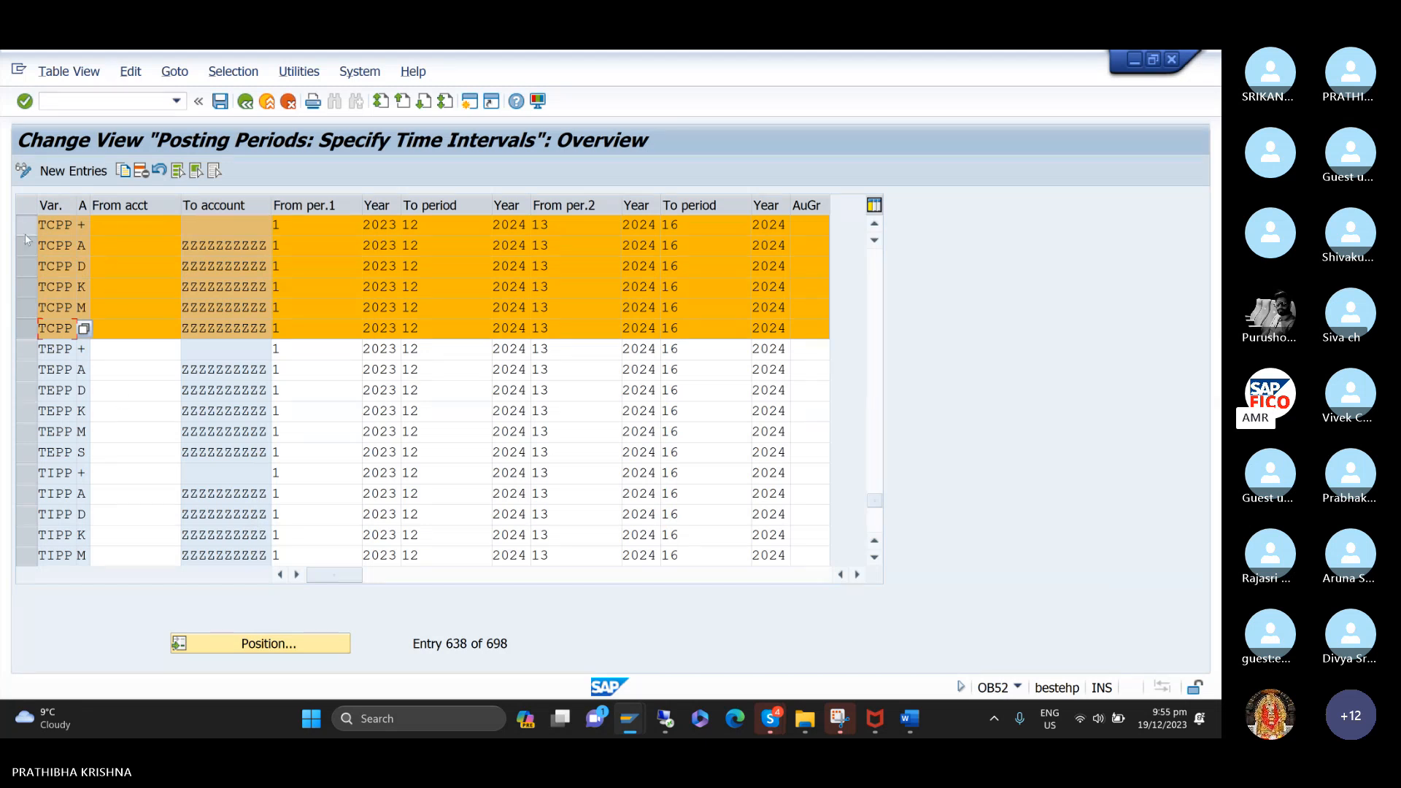
{"action": "left_click", "coordinate": [27, 369]}
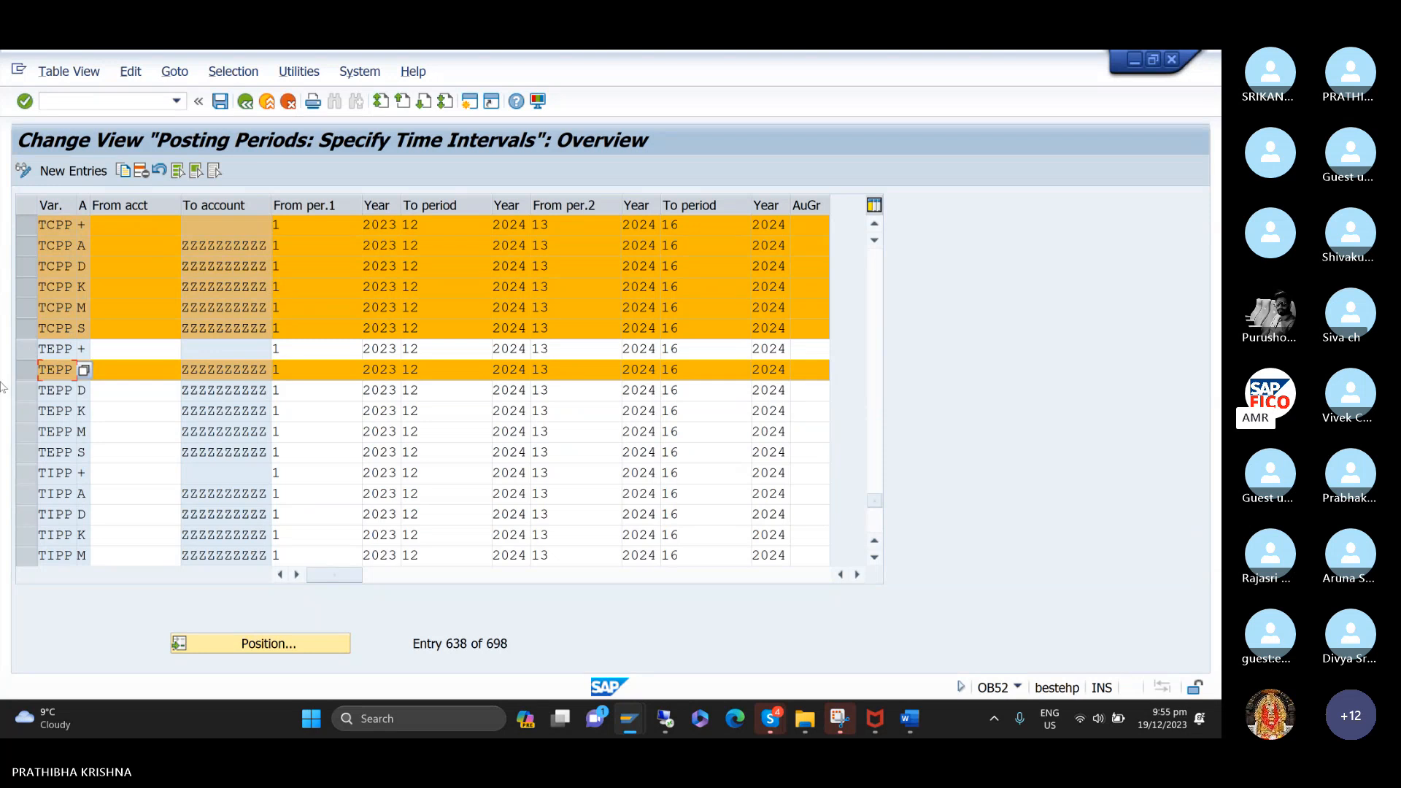
{"action": "left_click", "coordinate": [27, 369]}
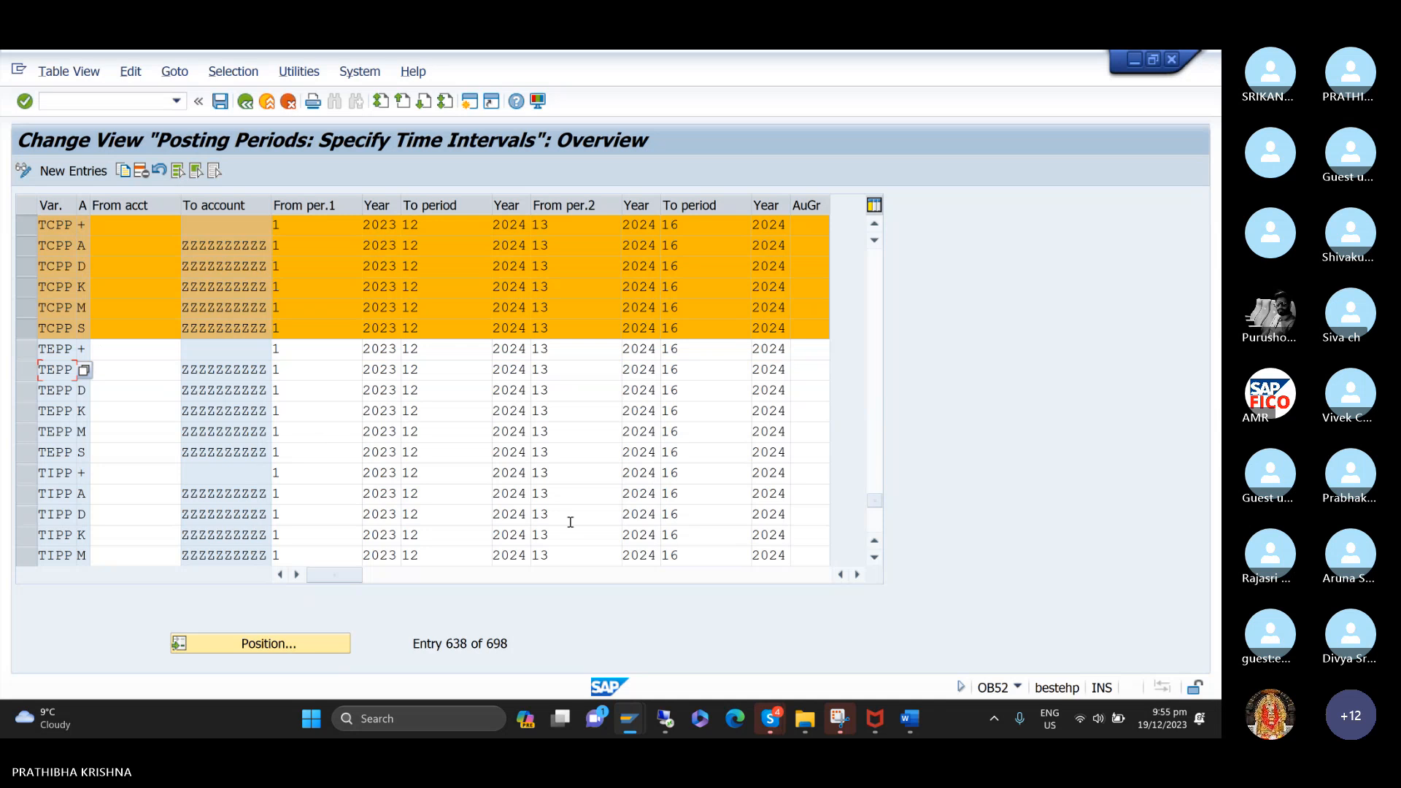
Return to the incoming payment session, process the open items of HONEY BEE TRADERS and switch to partial payment entry.
{"action": "mouse_move", "coordinate": [644, 704]}
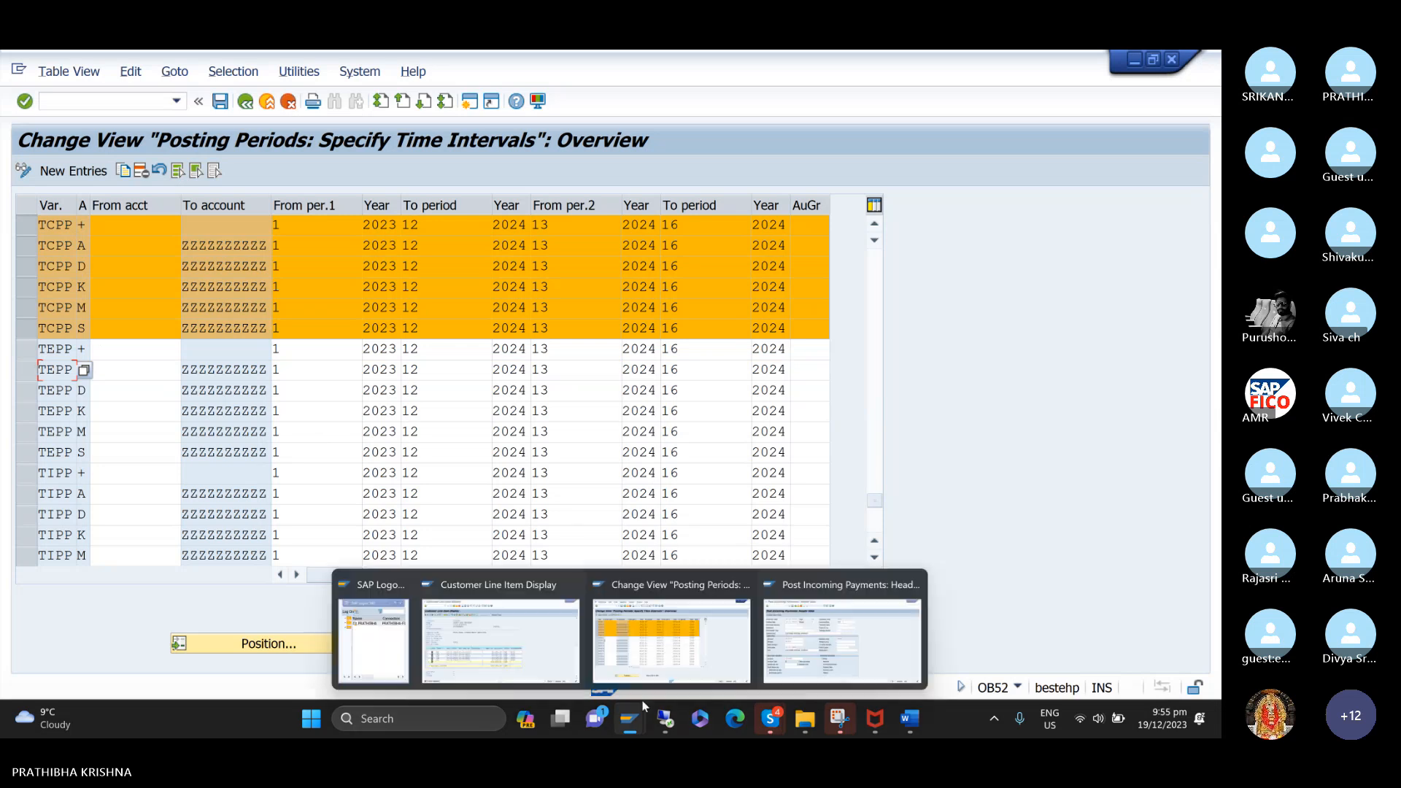
{"action": "left_click", "coordinate": [812, 649]}
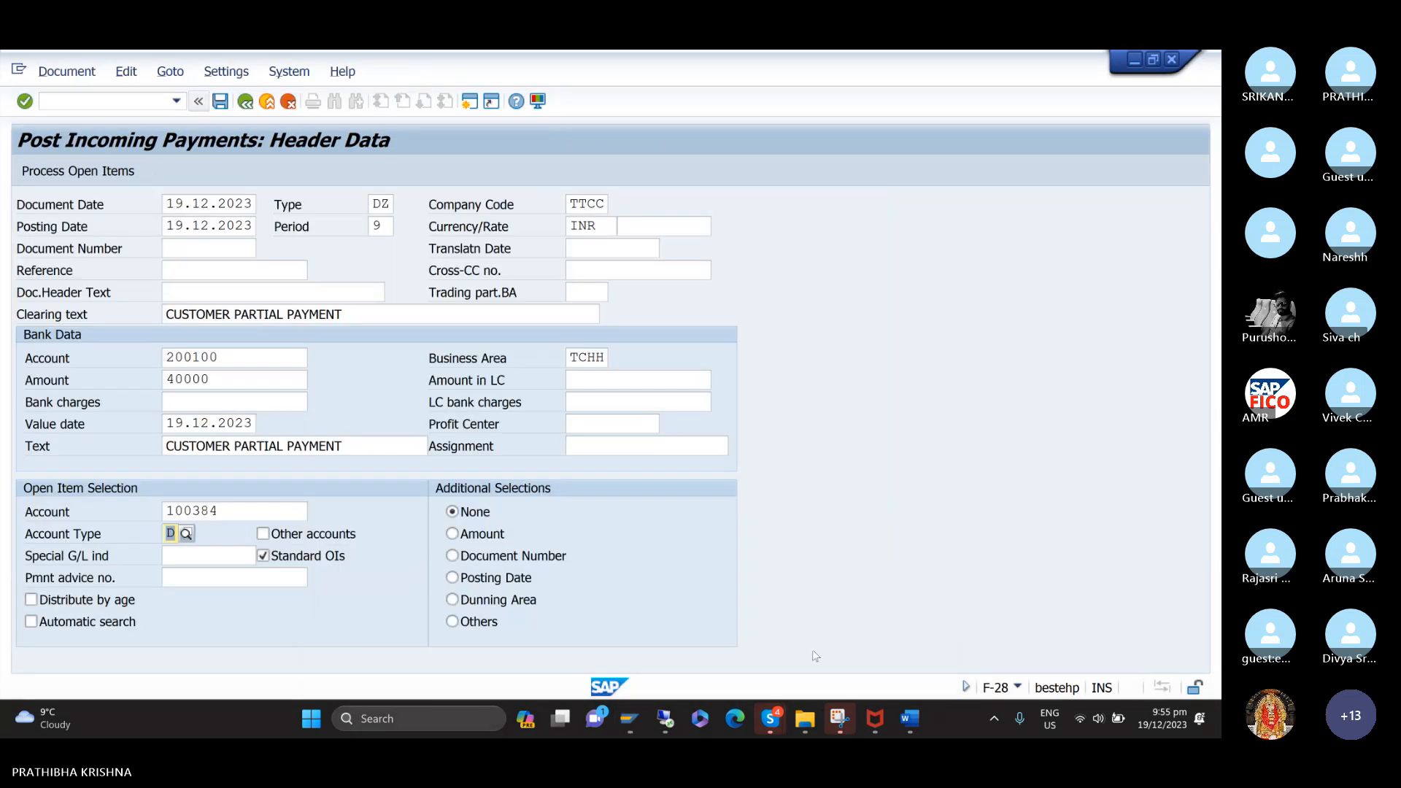
{"action": "left_click", "coordinate": [81, 174]}
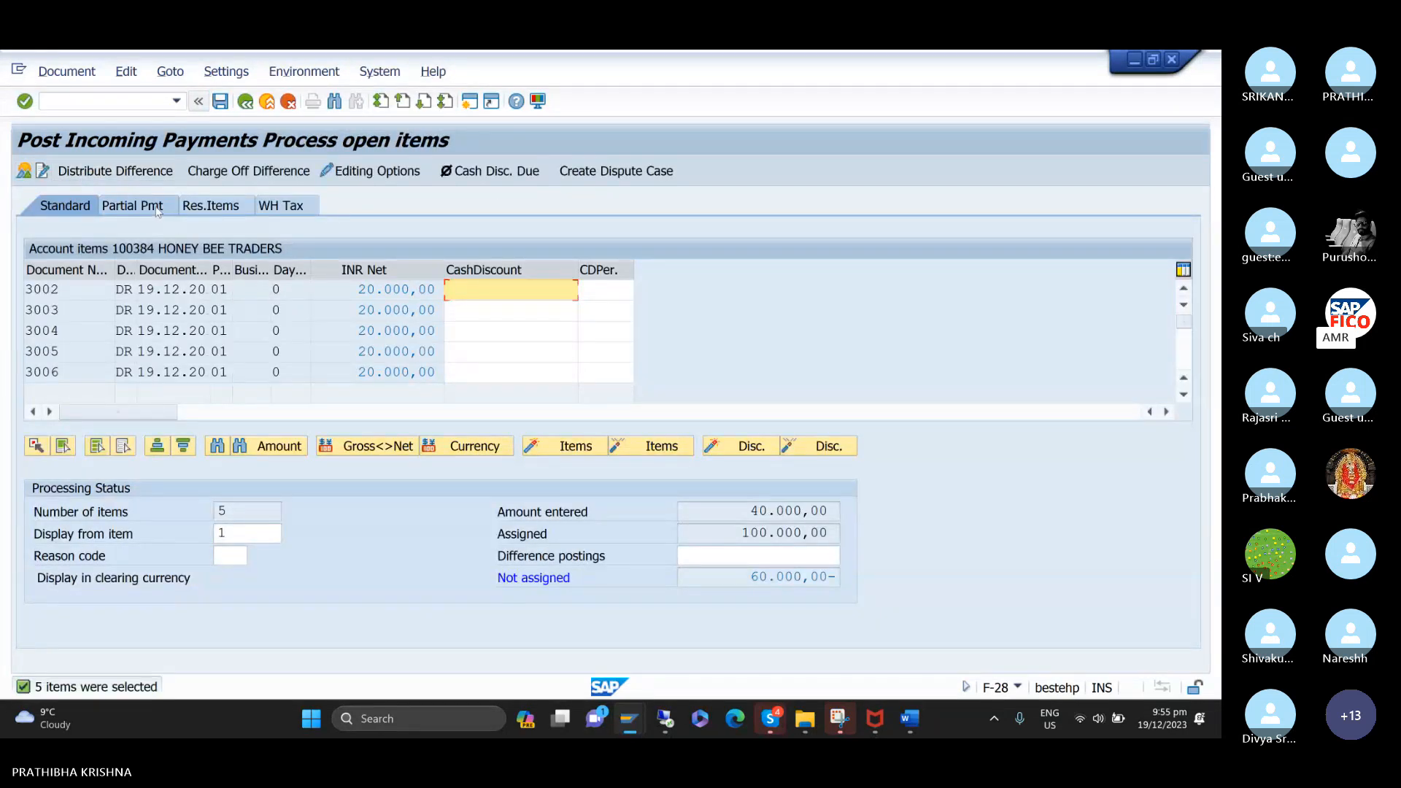
{"action": "left_click", "coordinate": [135, 206]}
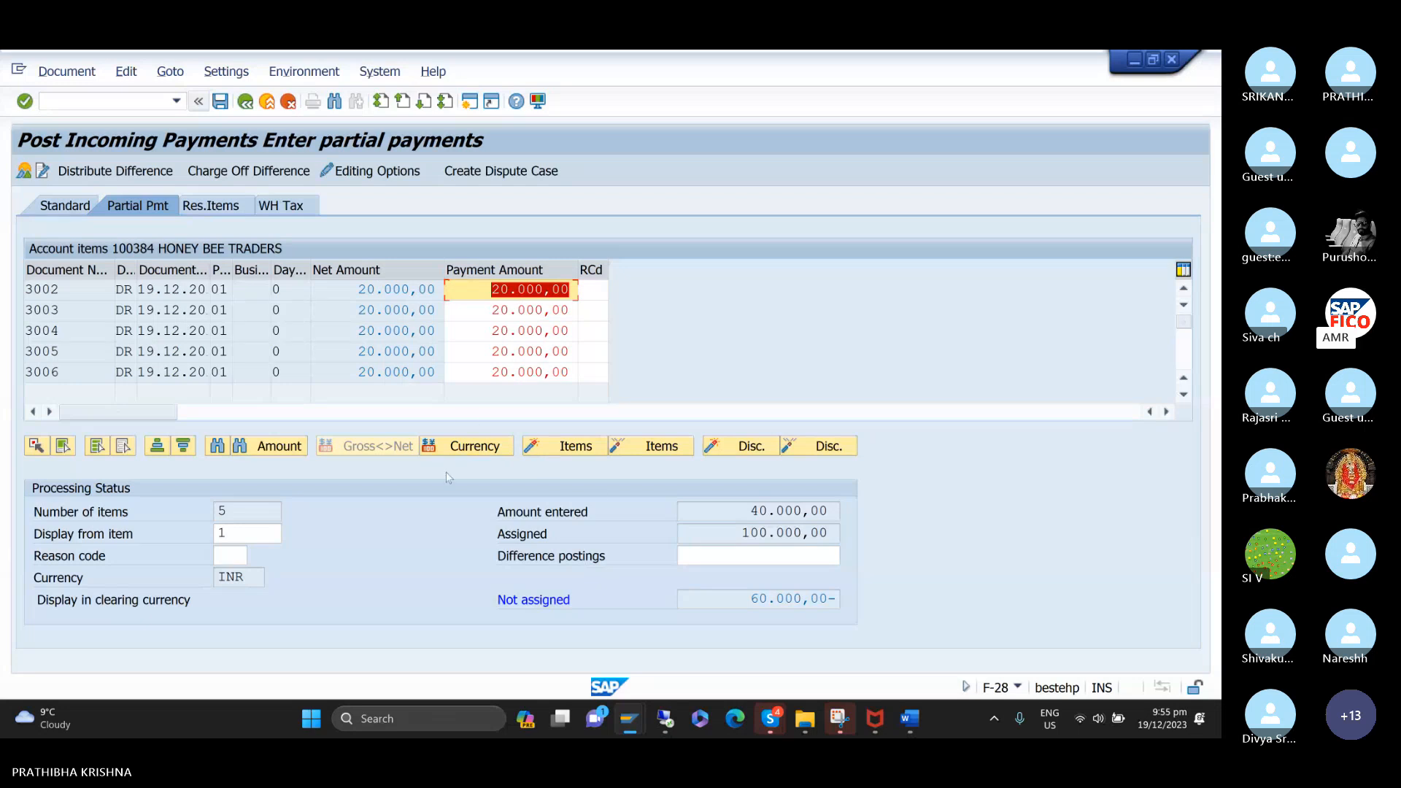
Deactivate open items 3006, 3005 and 3004 so that only invoices 3002 and 3003 are assigned to the payment.
{"action": "double_click", "coordinate": [413, 375]}
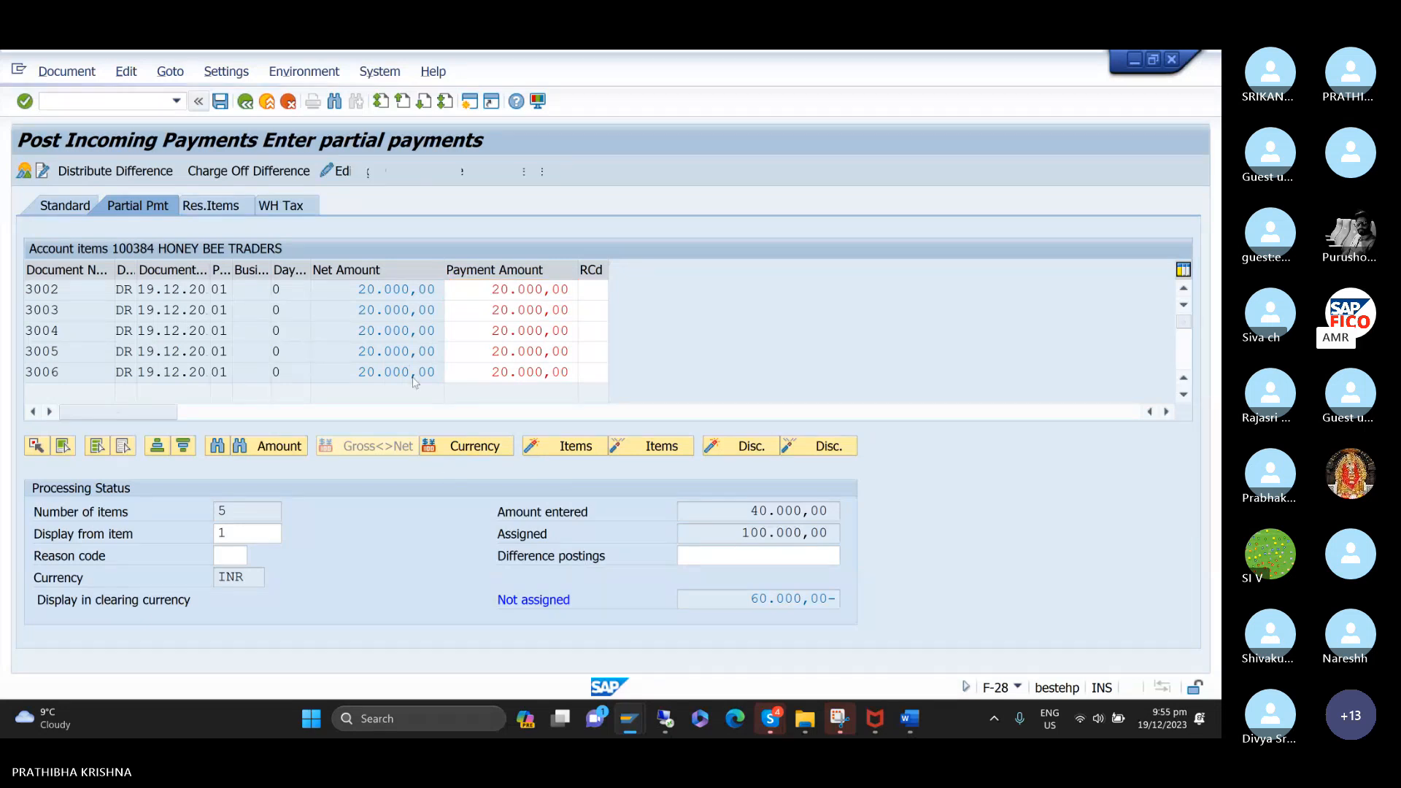
{"action": "left_click", "coordinate": [412, 353]}
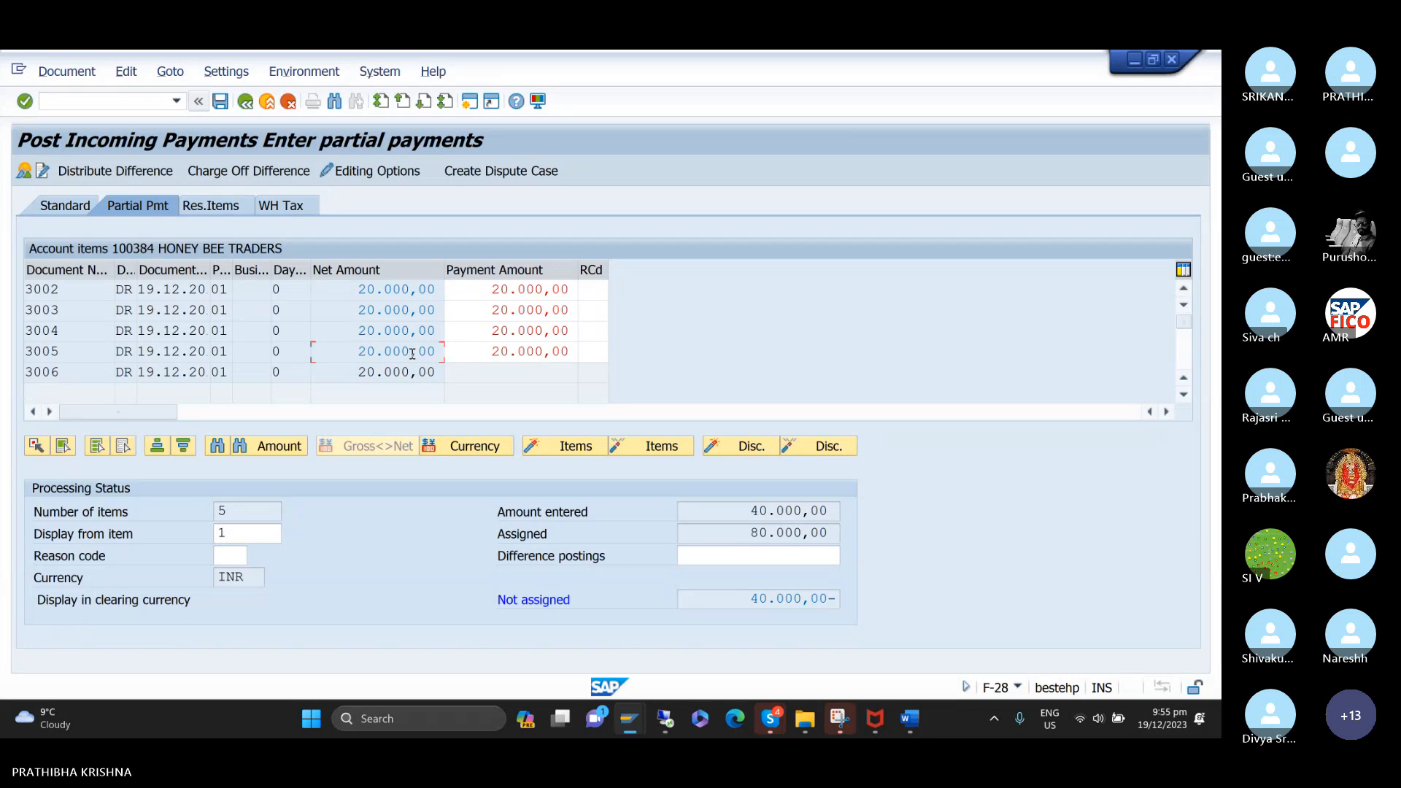
{"action": "double_click", "coordinate": [412, 353]}
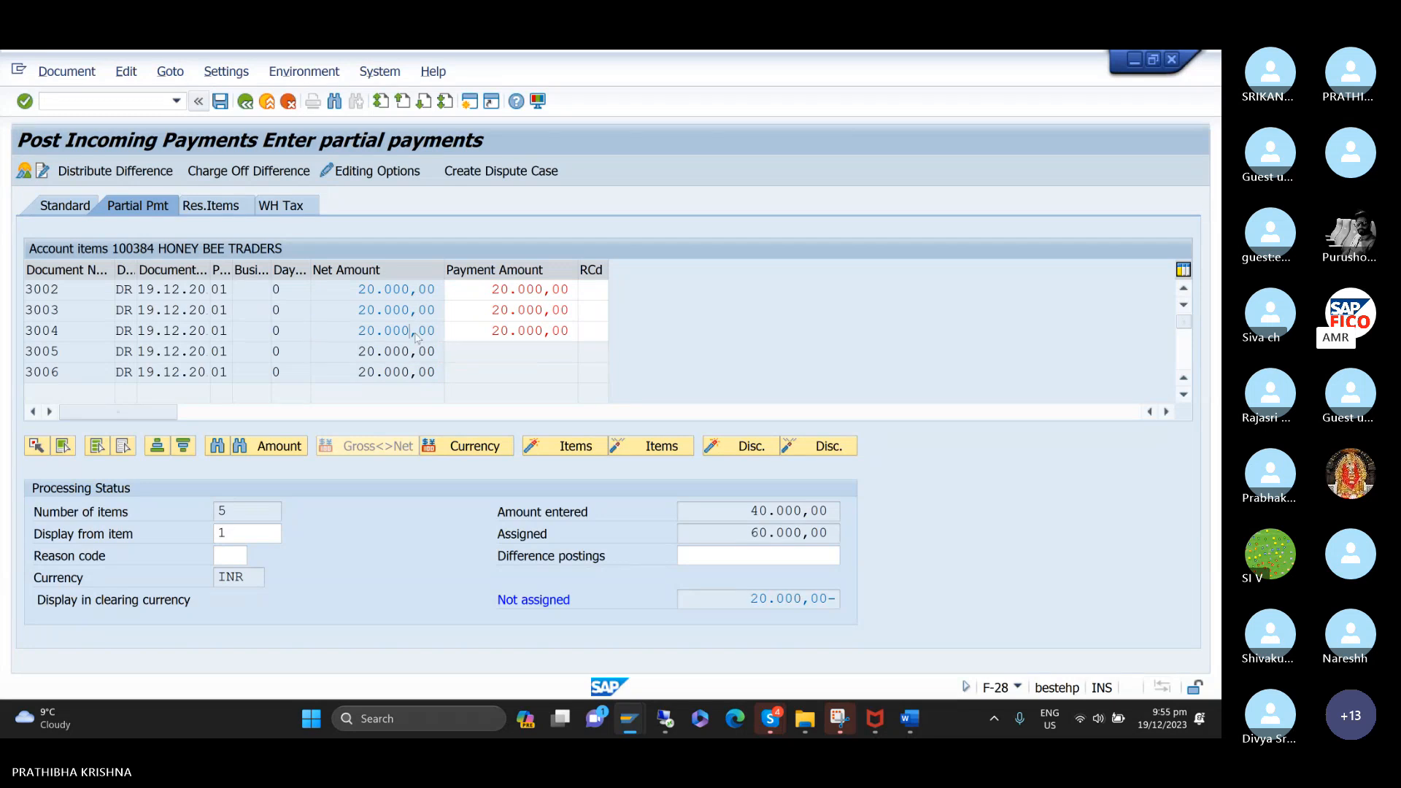
{"action": "double_click", "coordinate": [414, 332]}
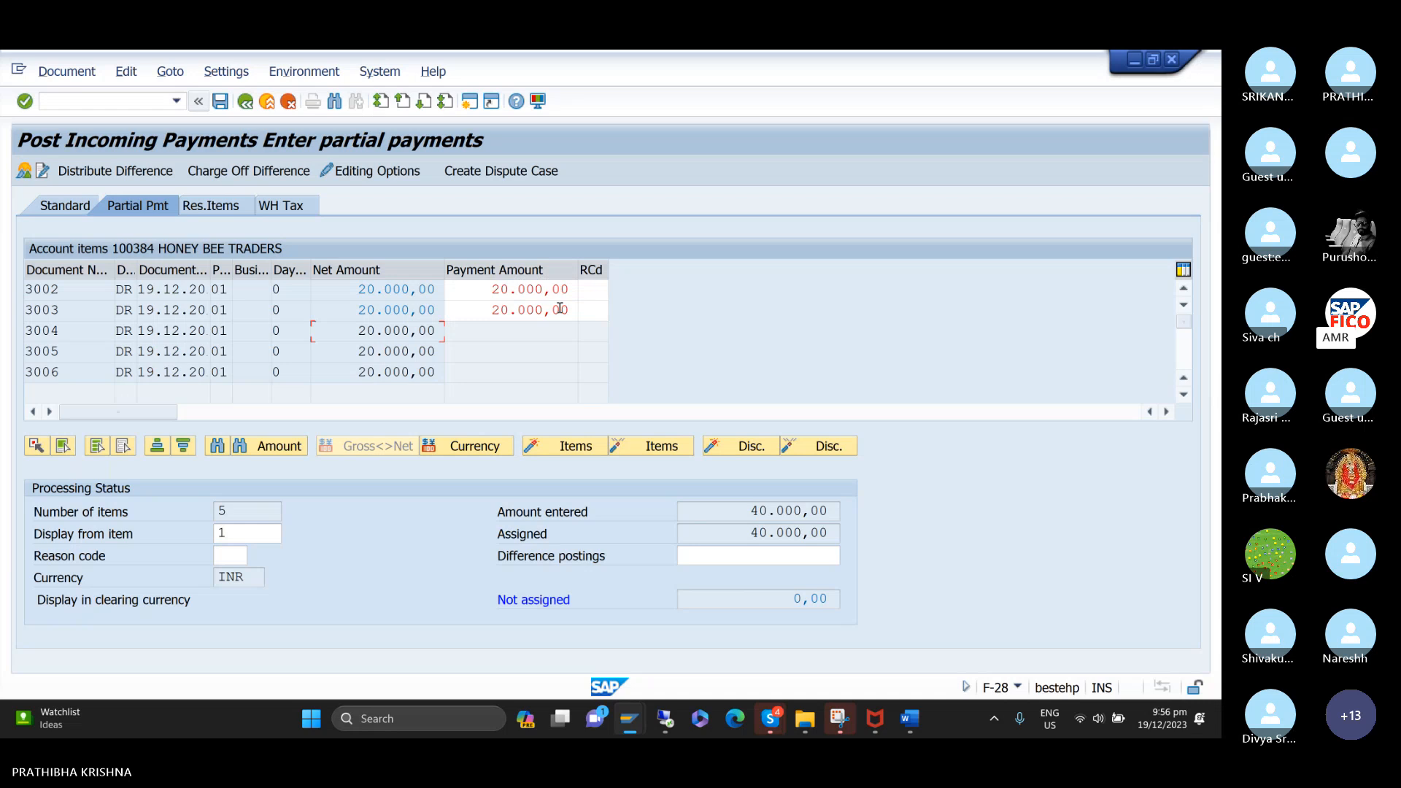
Simulate the incoming payment document for HONEY BEE TRADERS and post it.
{"action": "left_click", "coordinate": [93, 75]}
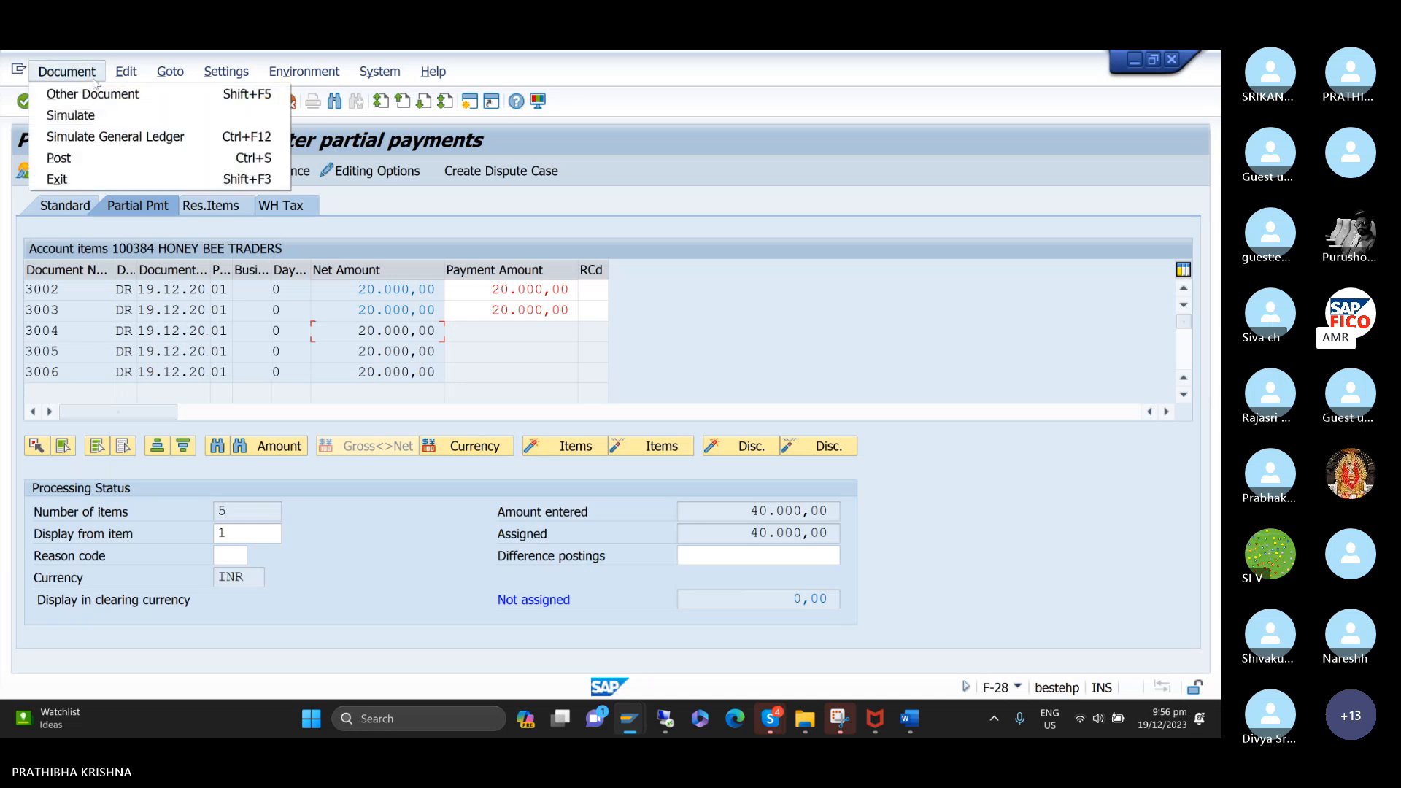
{"action": "left_click", "coordinate": [86, 116]}
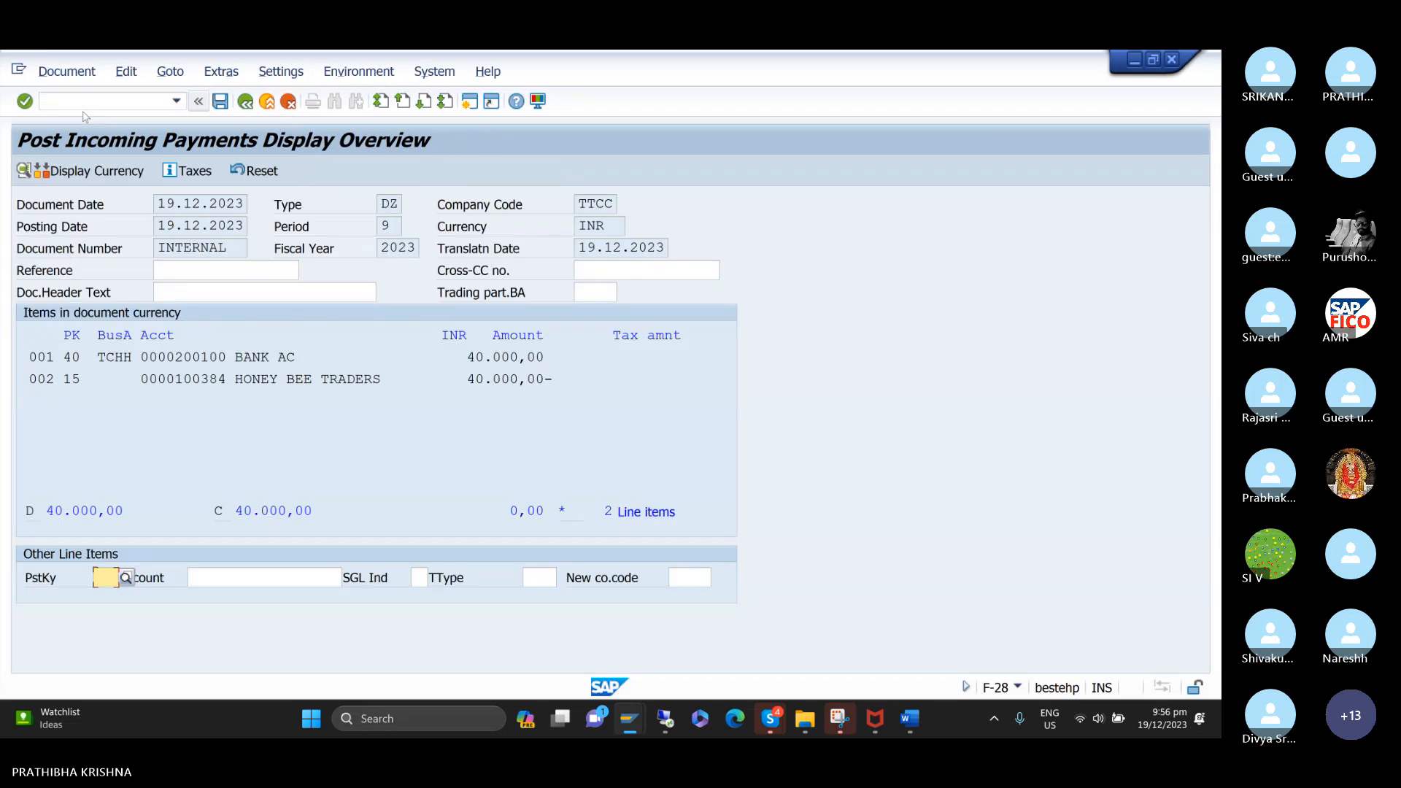
{"action": "left_click", "coordinate": [220, 104]}
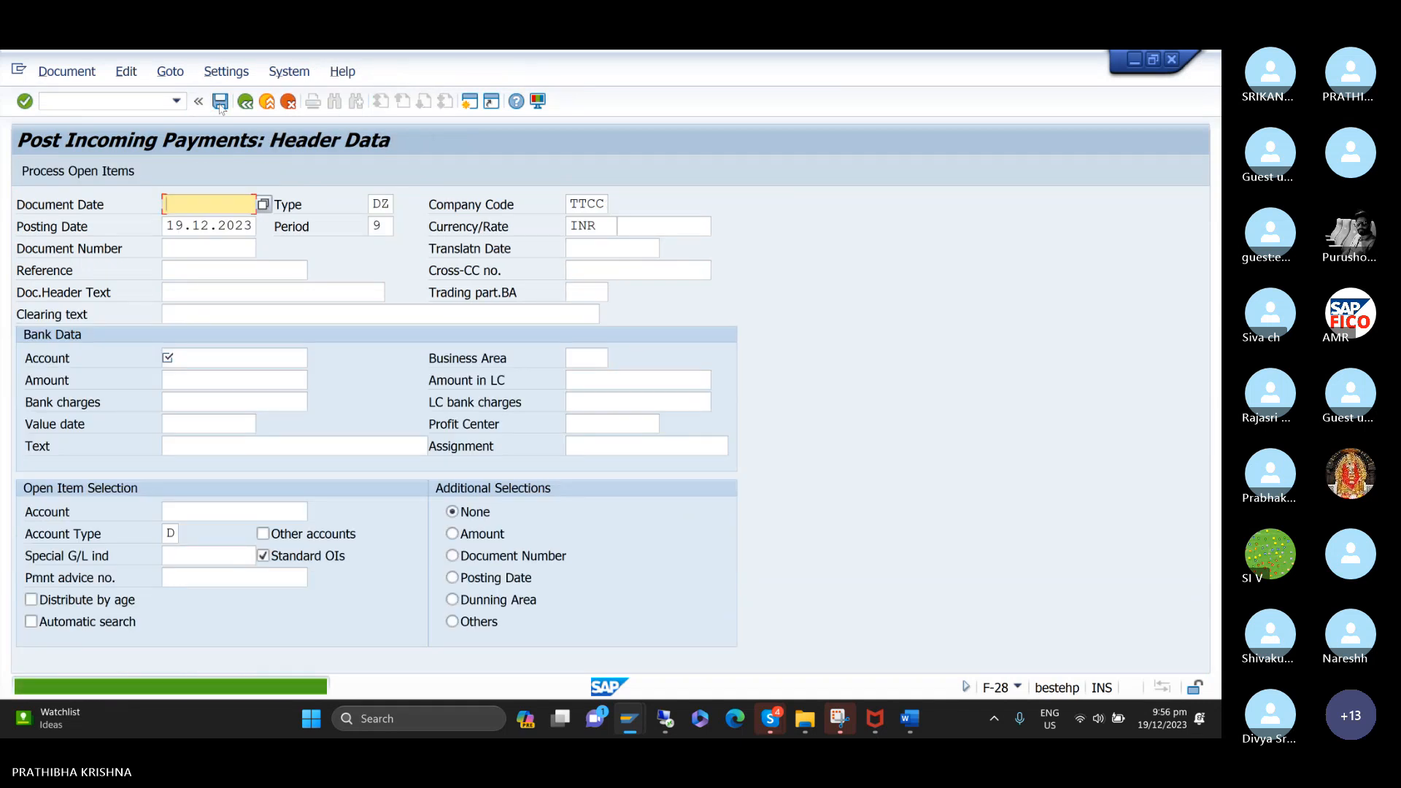
Switch to the FBL5N customer line item display and refresh the open items of HONEY BEE TRADERS.
{"action": "mouse_move", "coordinate": [634, 718]}
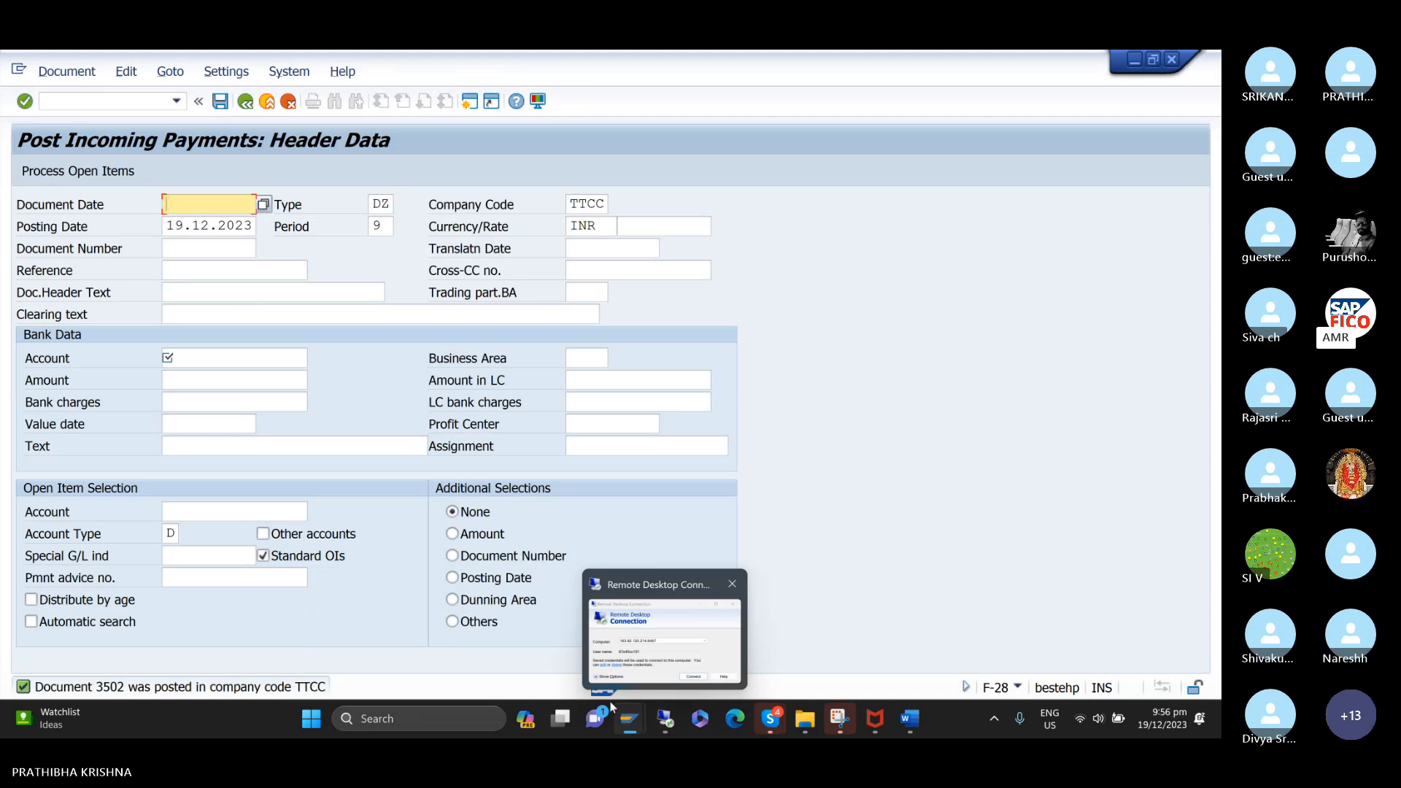
{"action": "left_click", "coordinate": [504, 635]}
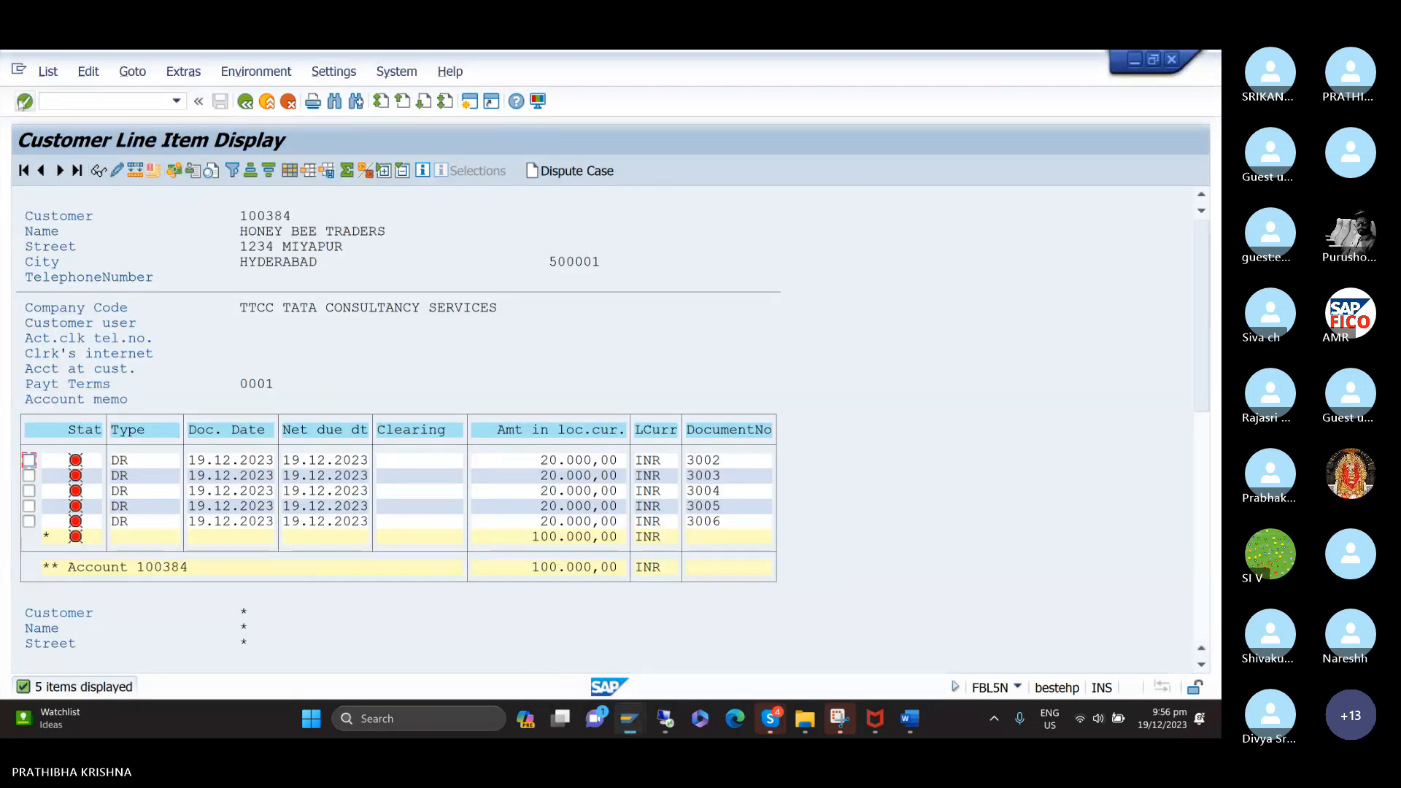
{"action": "left_click", "coordinate": [47, 81]}
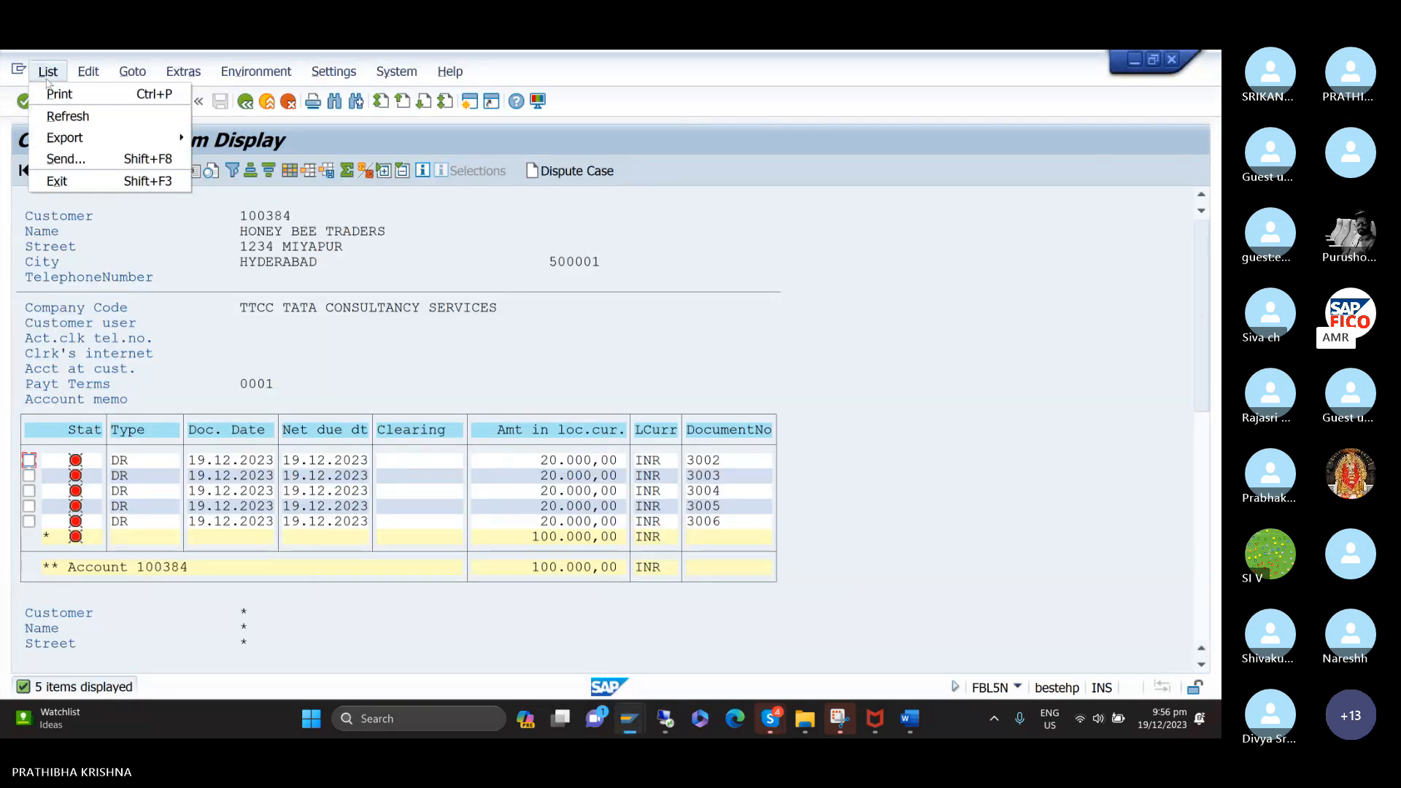
{"action": "left_click", "coordinate": [67, 117]}
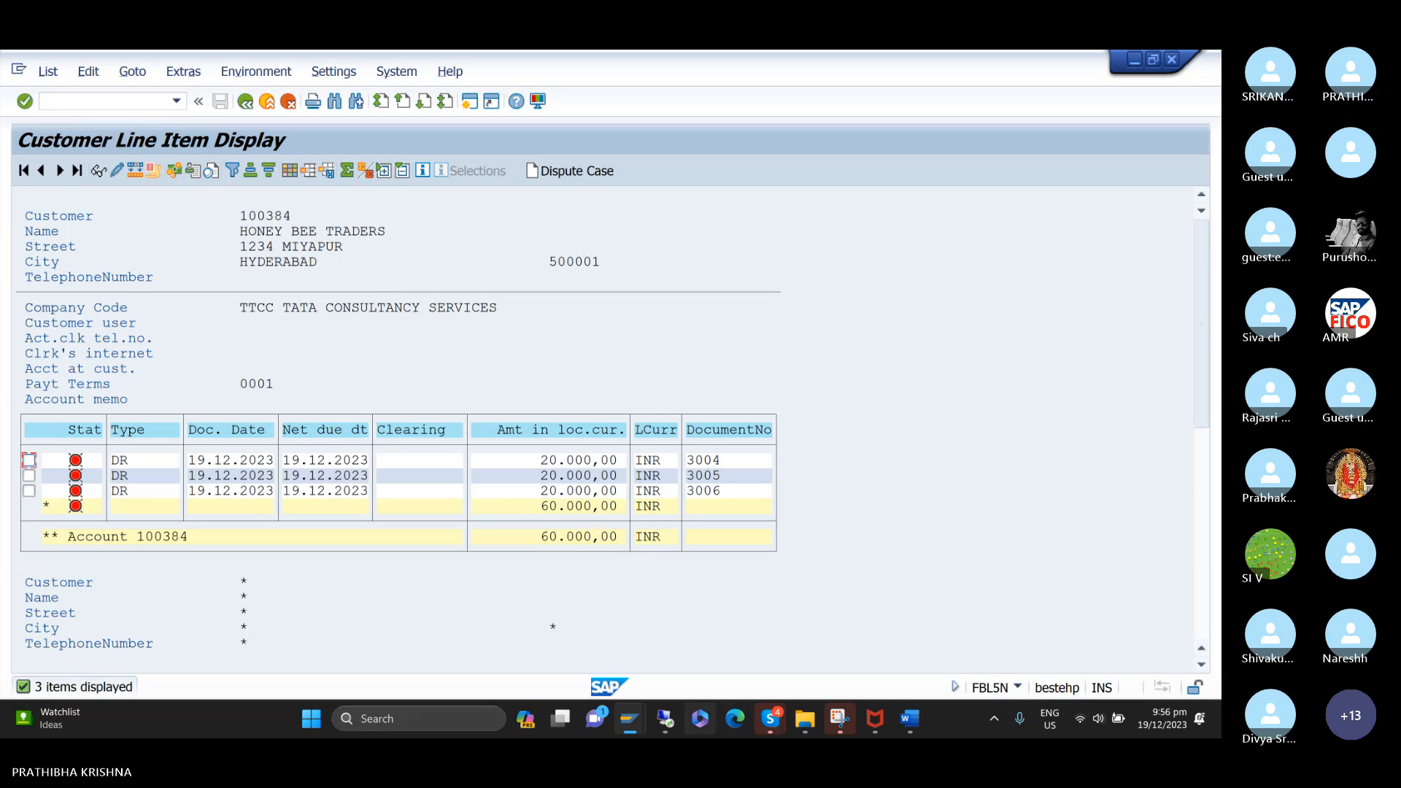
Change the line item selection for HONEY BEE TRADERS from open items to all items and run the display.
{"action": "mouse_move", "coordinate": [640, 728]}
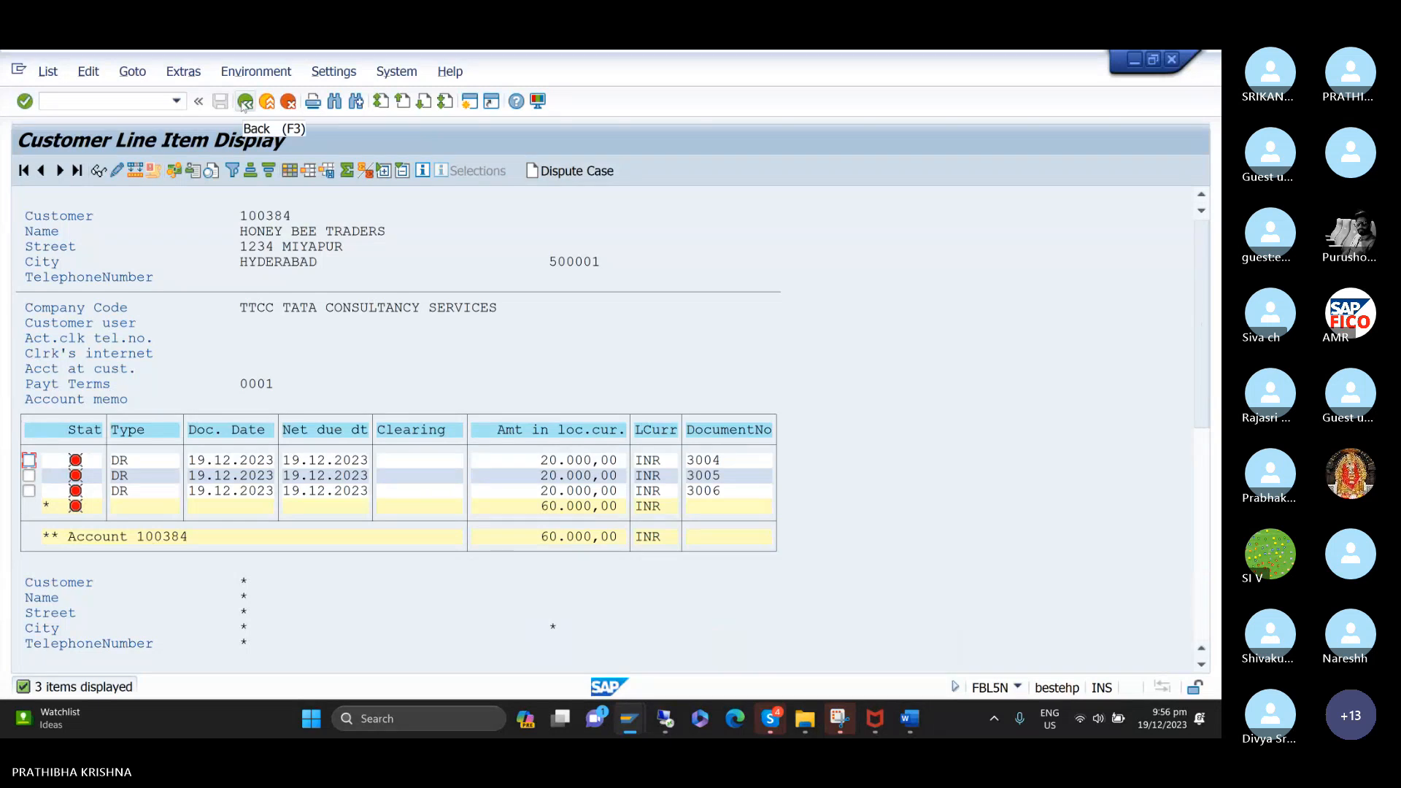
{"action": "left_click", "coordinate": [244, 102]}
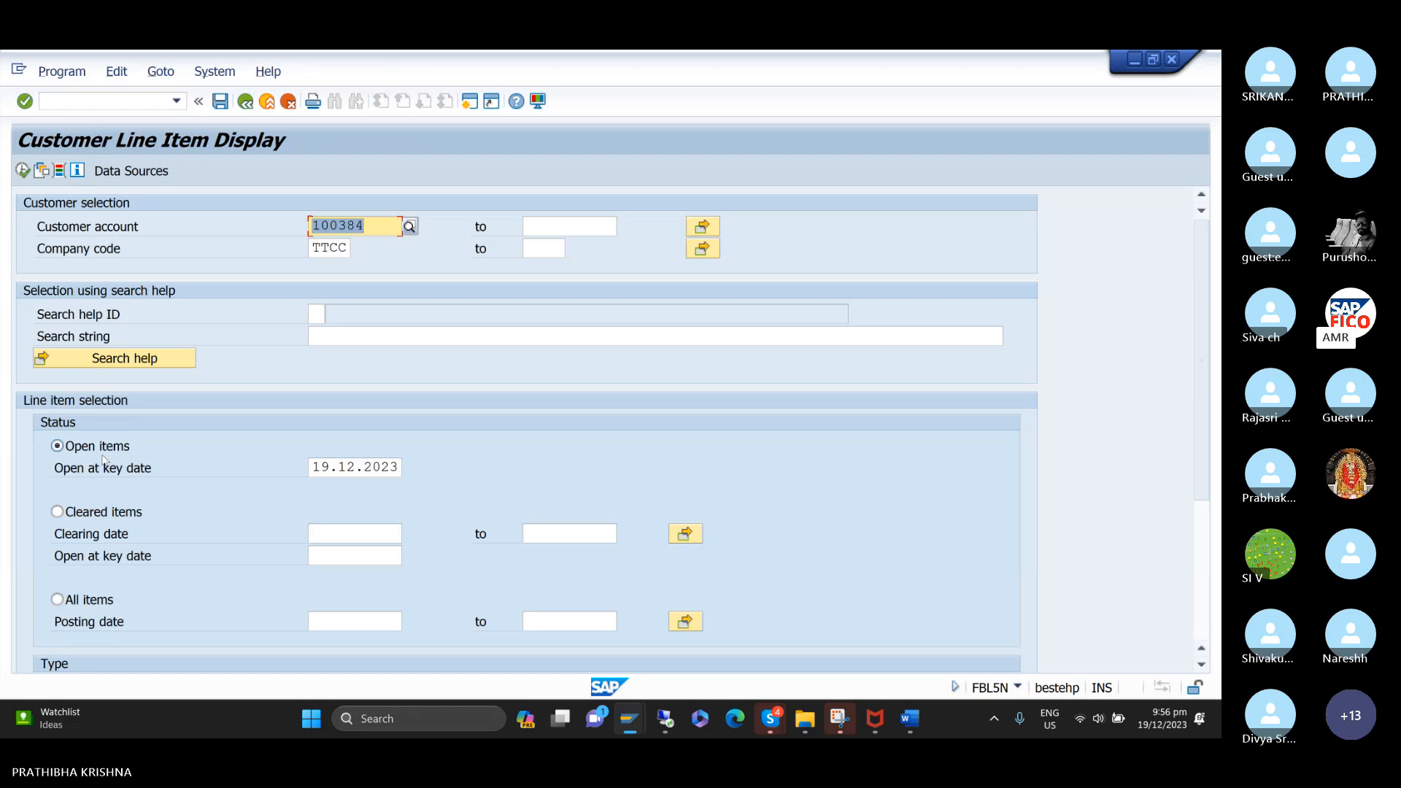
{"action": "left_click", "coordinate": [66, 602]}
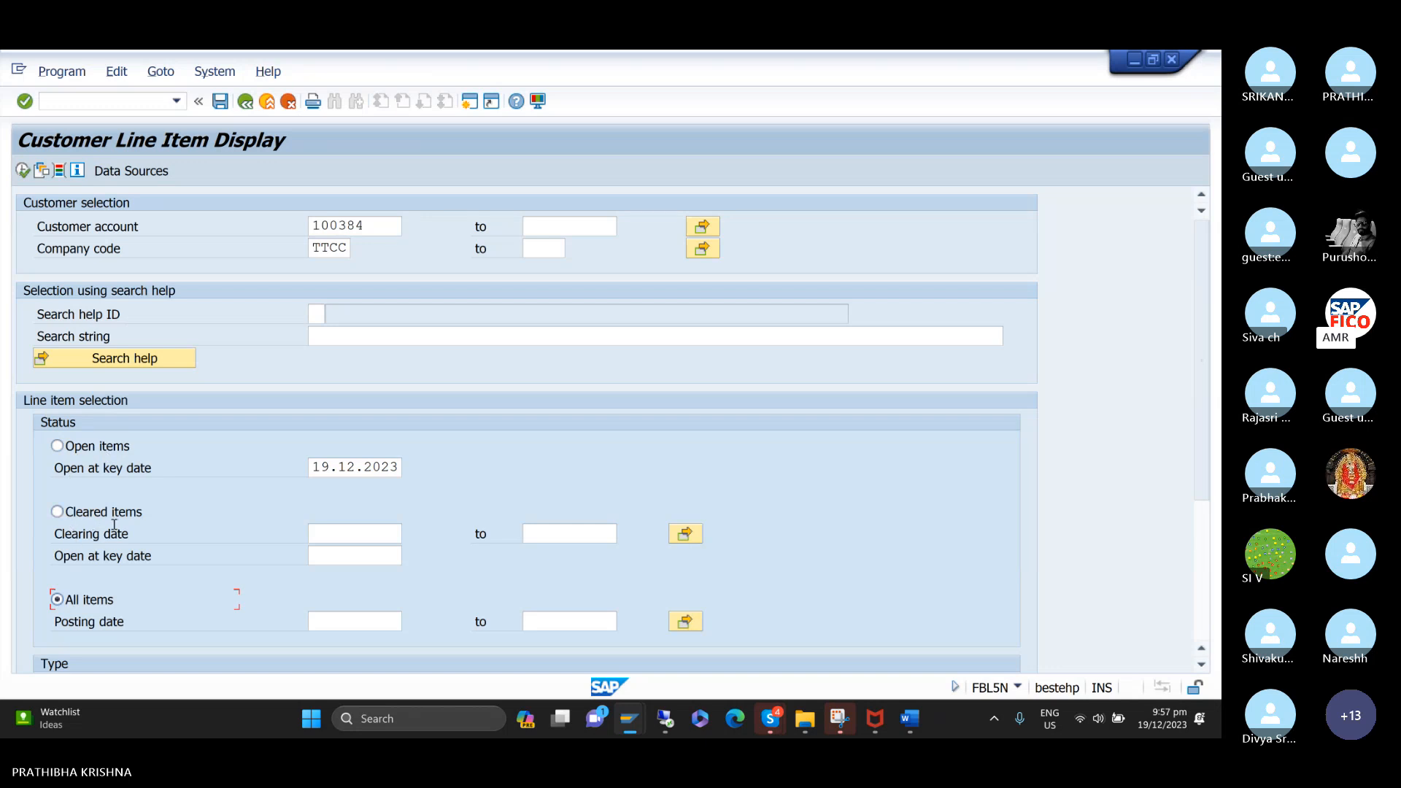
{"action": "left_click", "coordinate": [23, 171]}
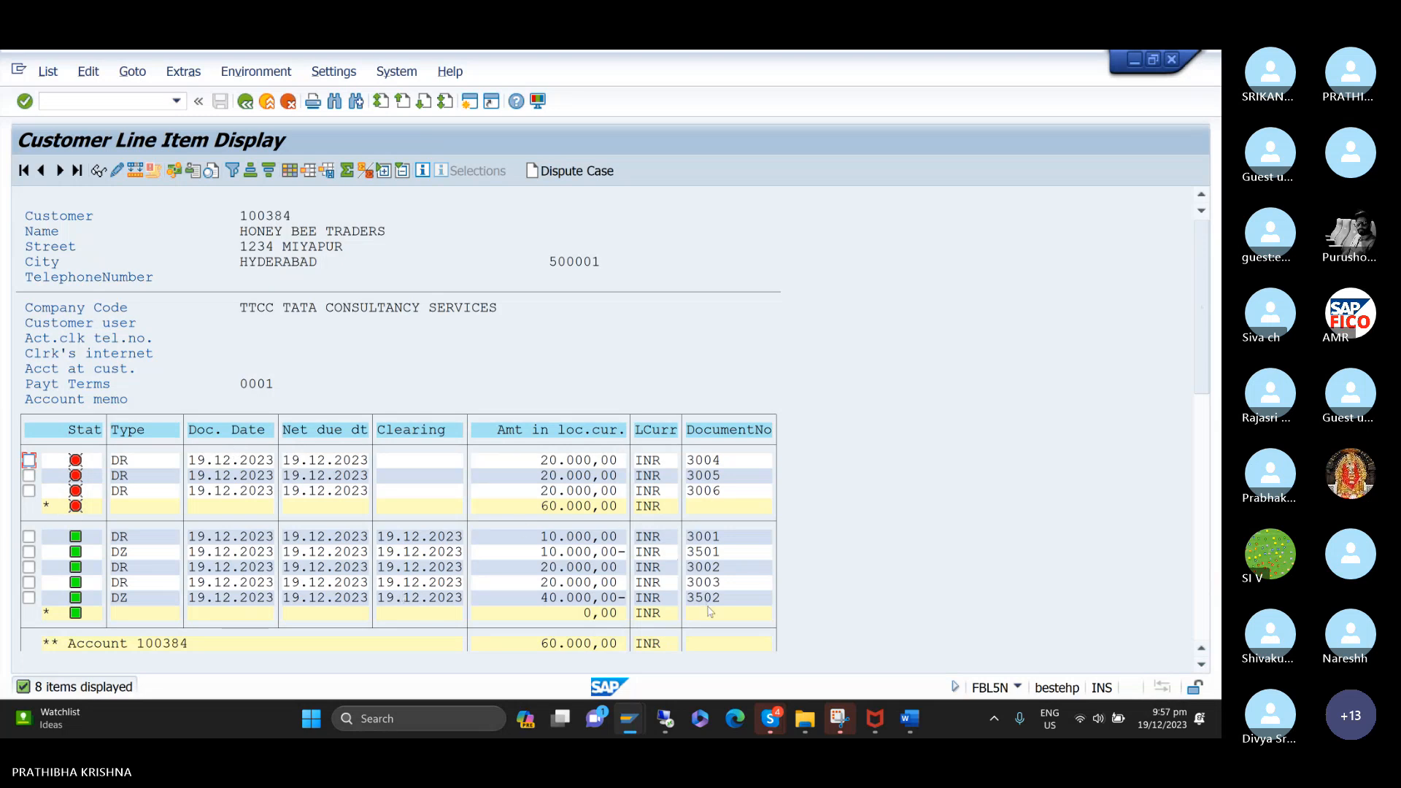
Return to the incoming payment session and enter document date 19.12.2023 with clearing text CUSTOMER PARTIAL PAYMENT.
{"action": "mouse_move", "coordinate": [639, 726]}
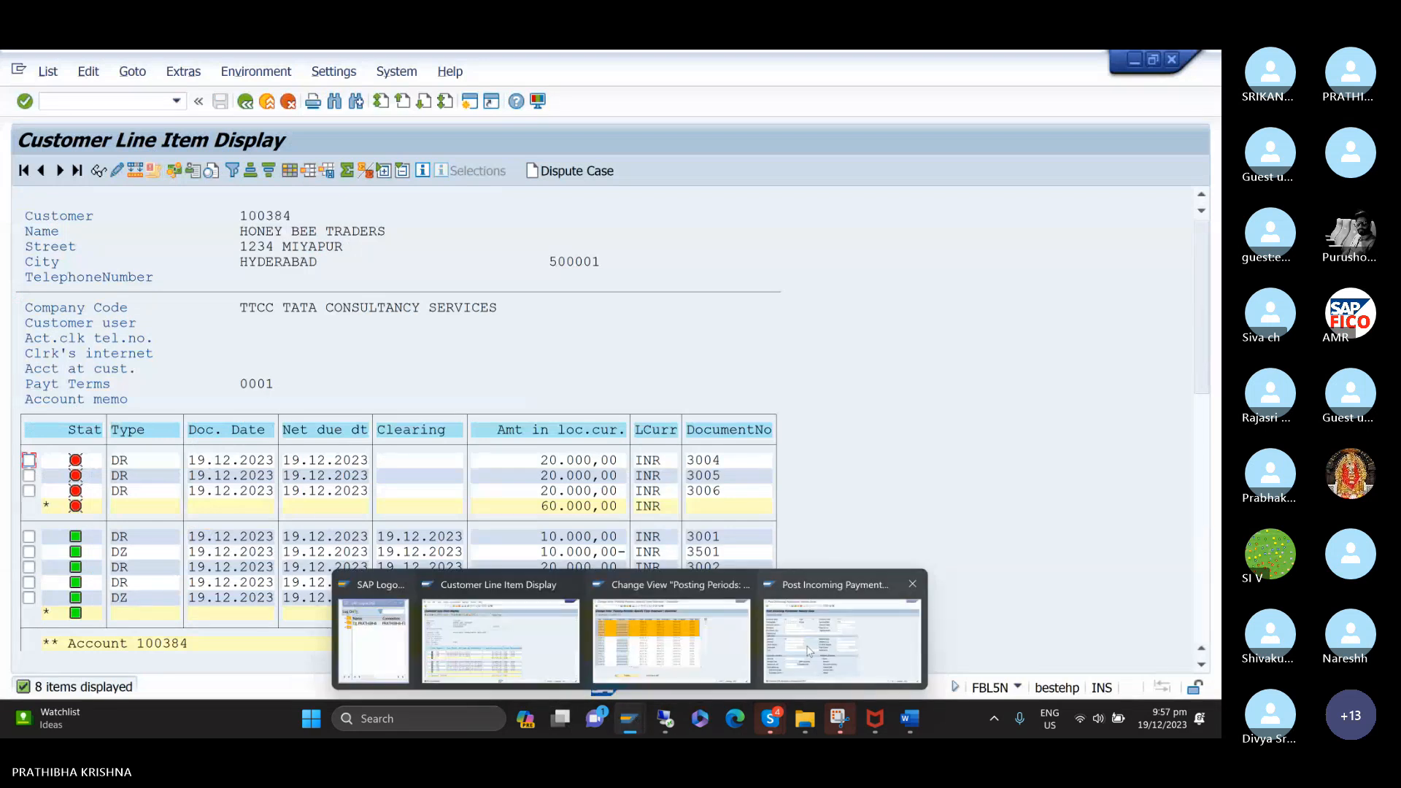
{"action": "left_click", "coordinate": [809, 653]}
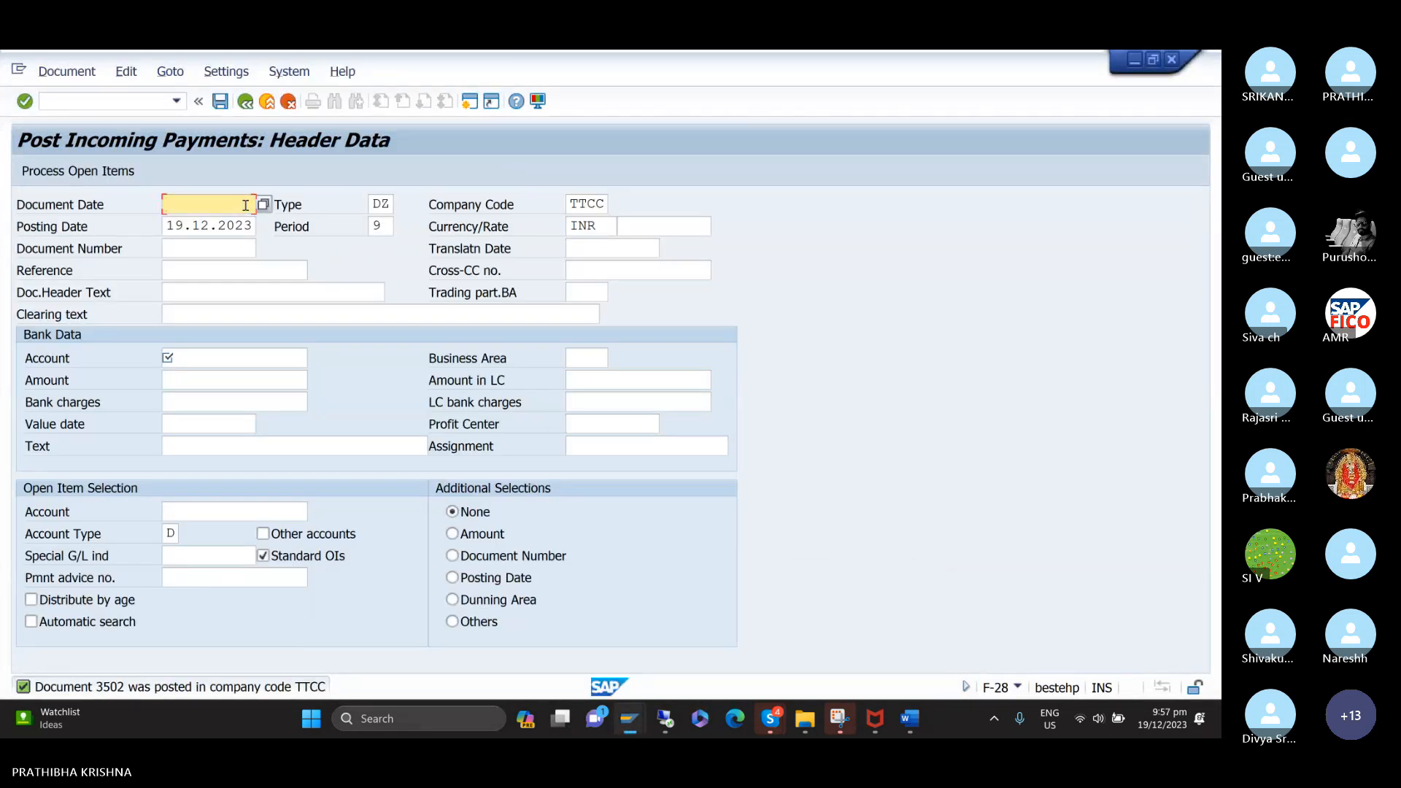
{"action": "type", "text": "1"}
{"action": "key", "text": "Down"}
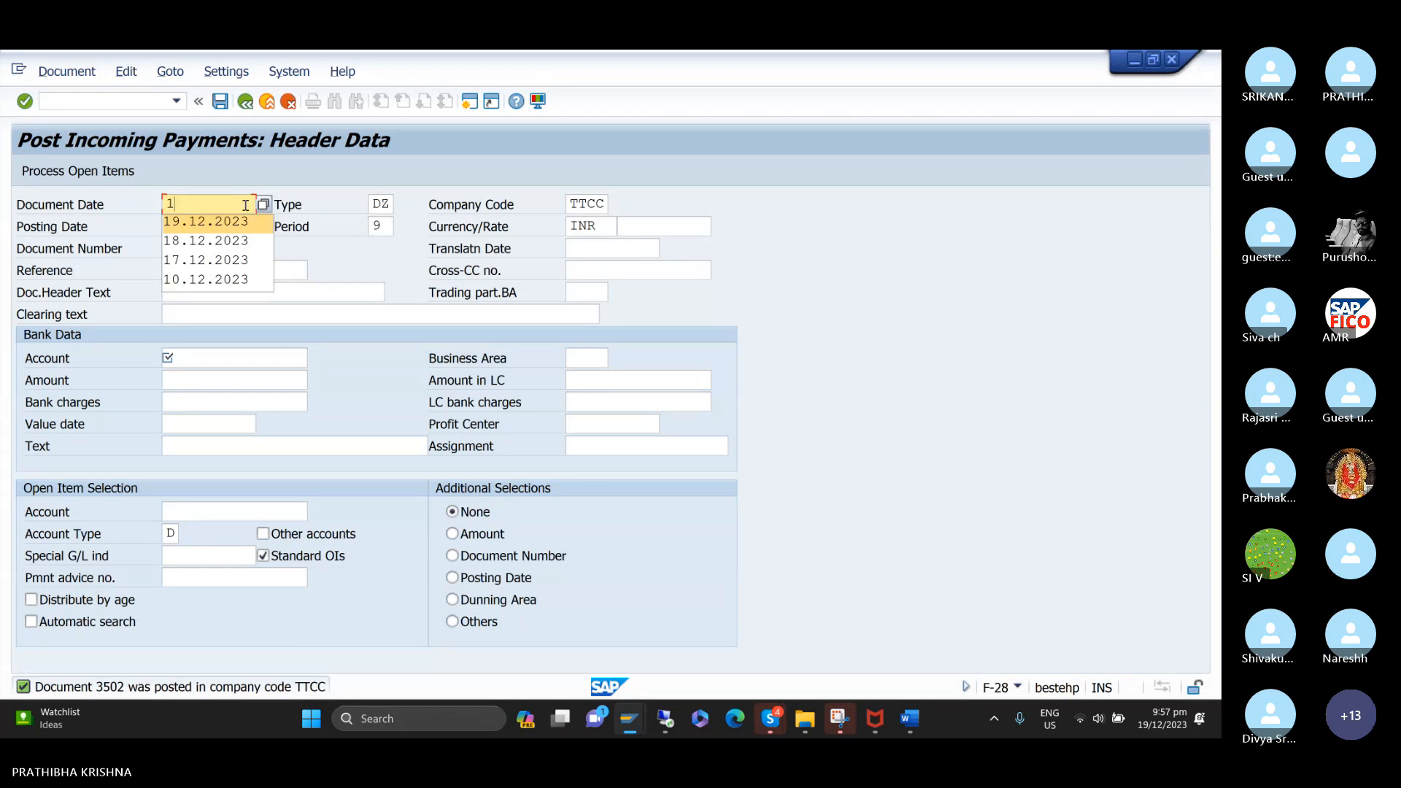
{"action": "key", "text": "Return"}
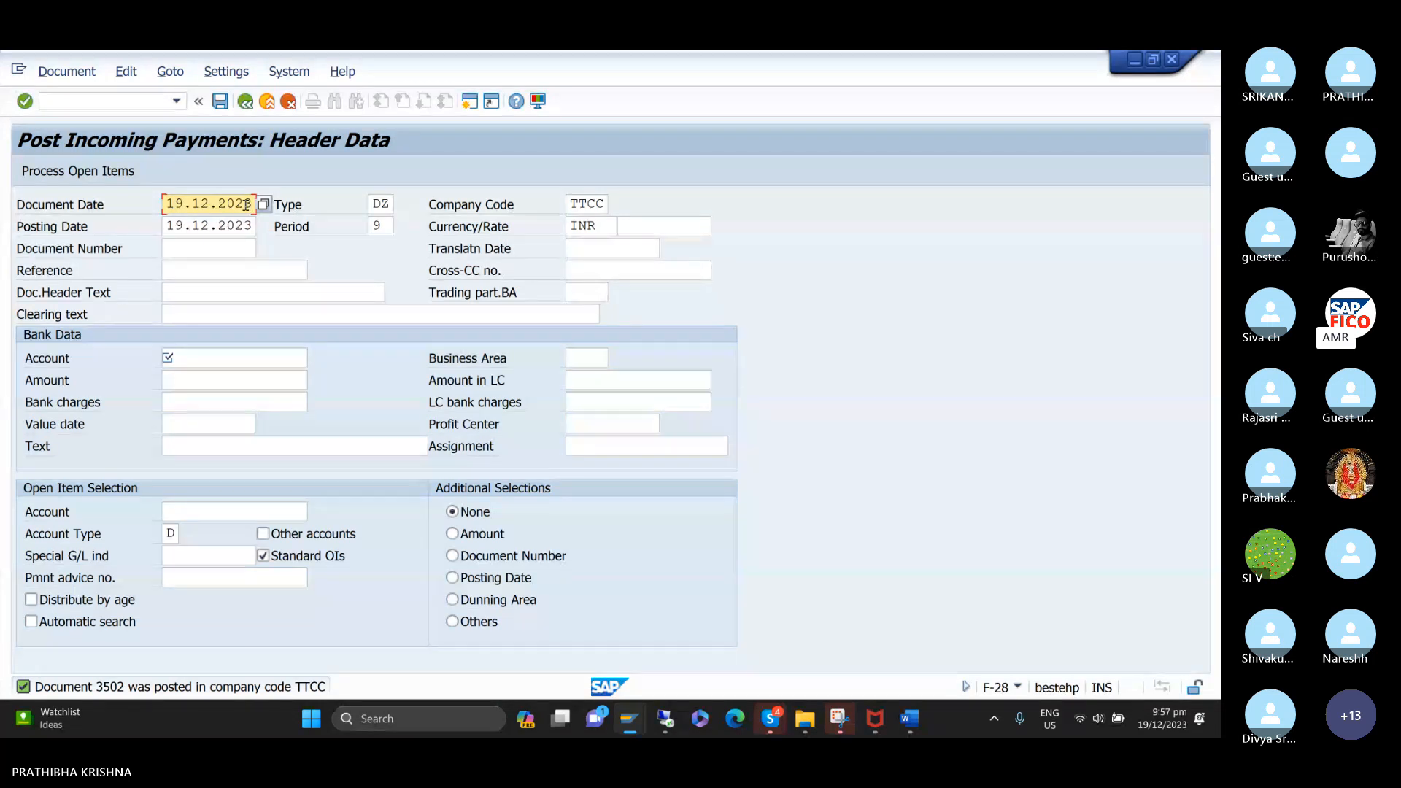
{"action": "key", "text": "Tab"}
{"action": "key", "text": "Tab"}
{"action": "key", "text": "Tab"}
{"action": "key", "text": "Tab"}
{"action": "key", "text": "Tab"}
{"action": "key", "text": "Tab"}
{"action": "key", "text": "Tab"}
{"action": "key", "text": "Tab"}
{"action": "key", "text": "Tab"}
{"action": "key", "text": "Tab"}
{"action": "key", "text": "Tab"}
{"action": "key", "text": "Tab"}
{"action": "key", "text": "Tab"}
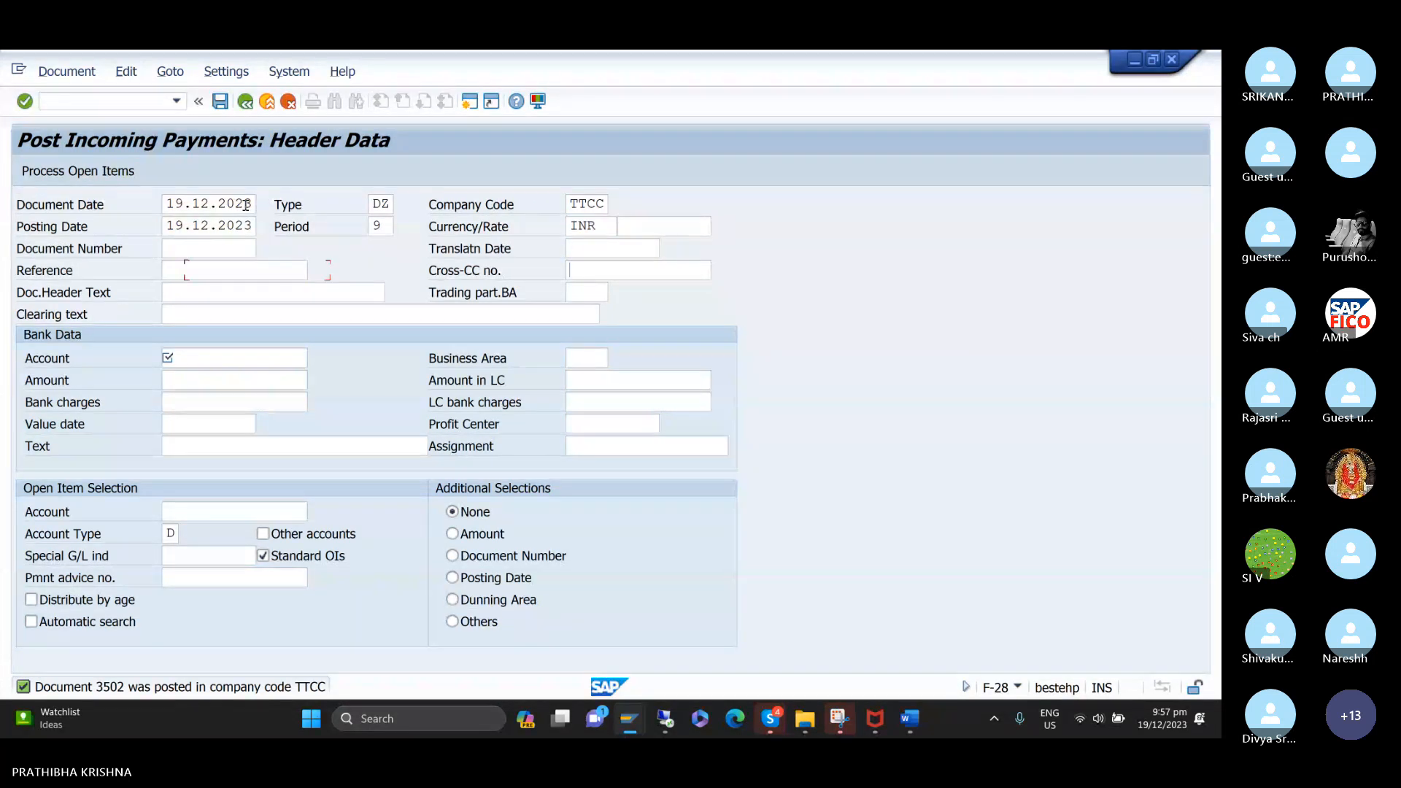
{"action": "type", "text": "C"}
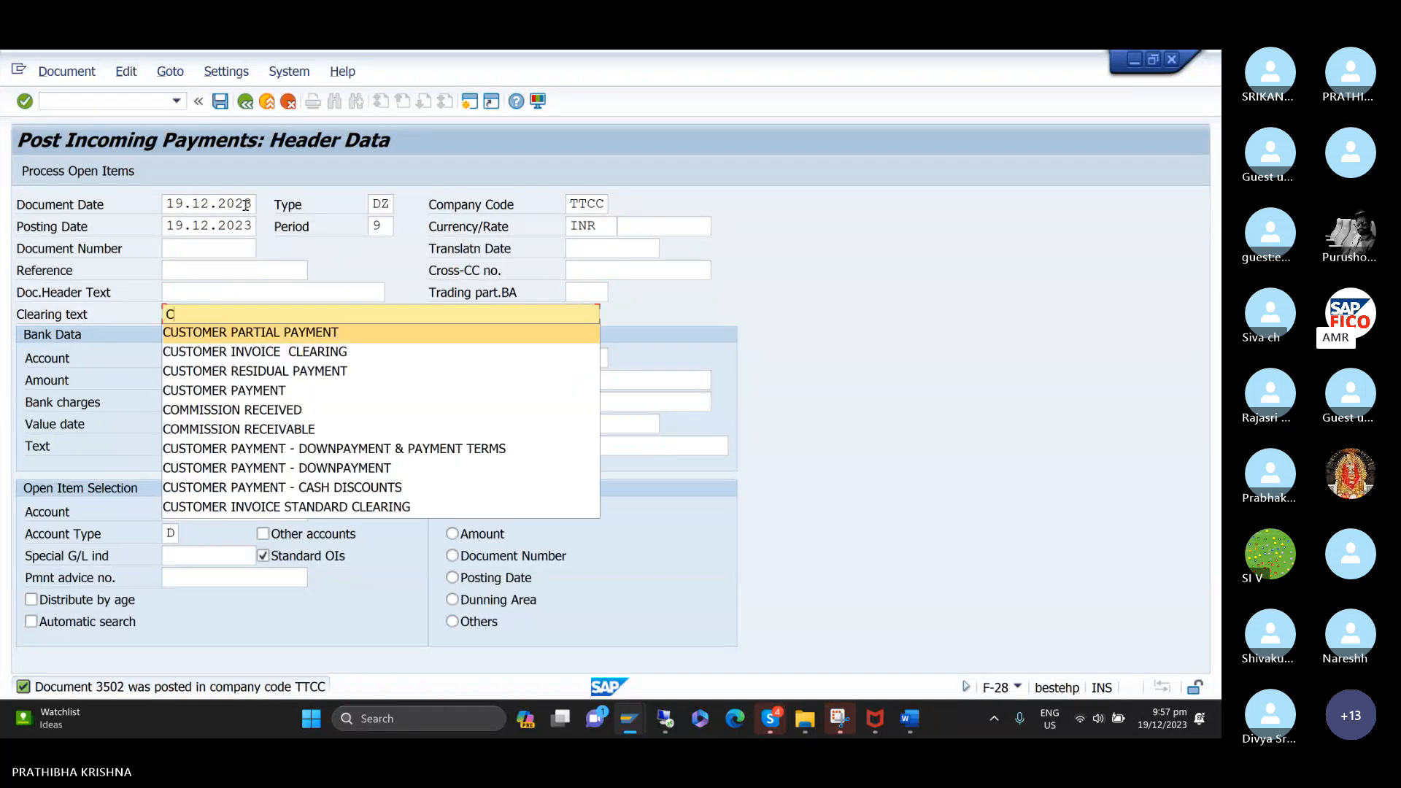
{"action": "key", "text": "Return"}
Fill in the bank data with G/L account 200100, business area TCHH and an amount of 20000.
{"action": "key", "text": "Tab"}
{"action": "type", "text": "2"}
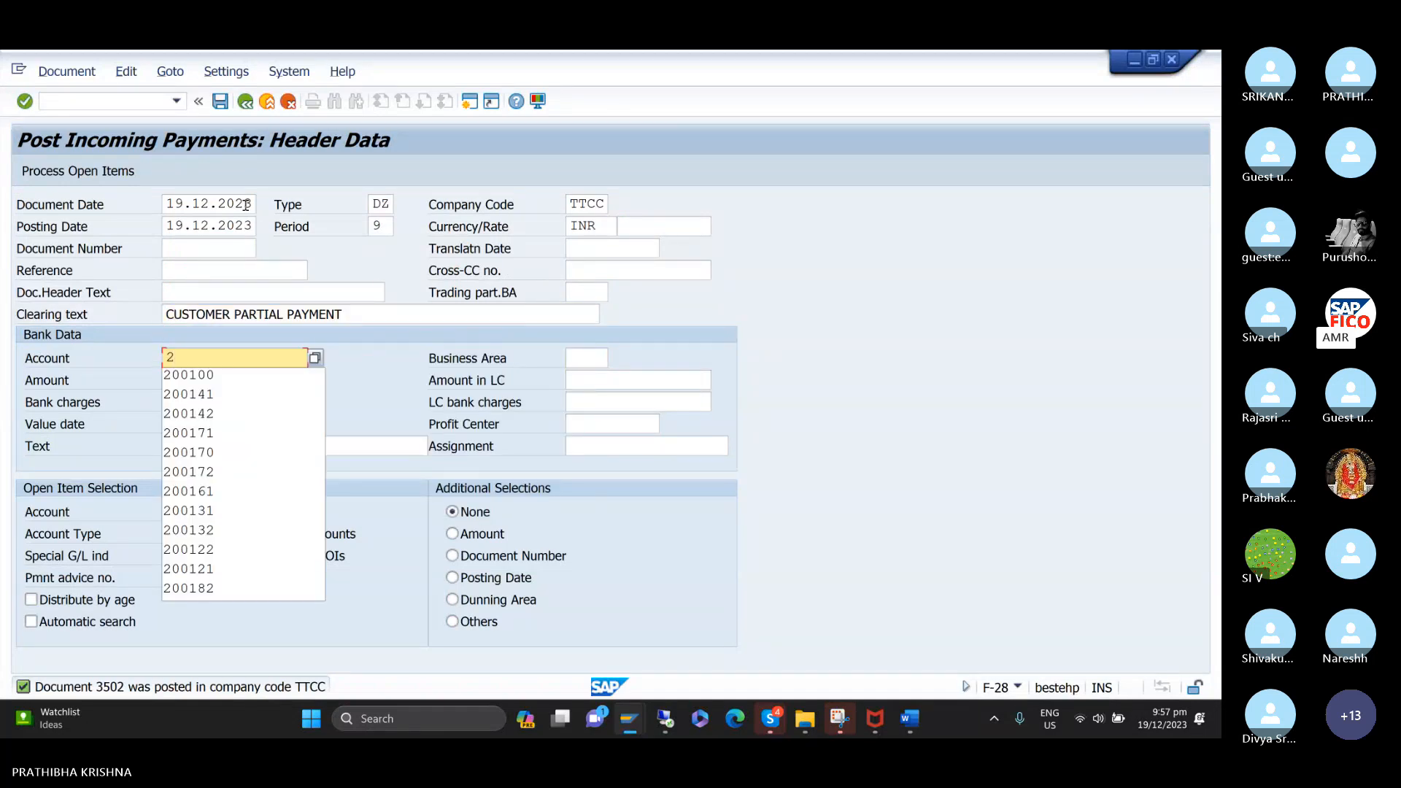
{"action": "key", "text": "Down"}
{"action": "key", "text": "Return"}
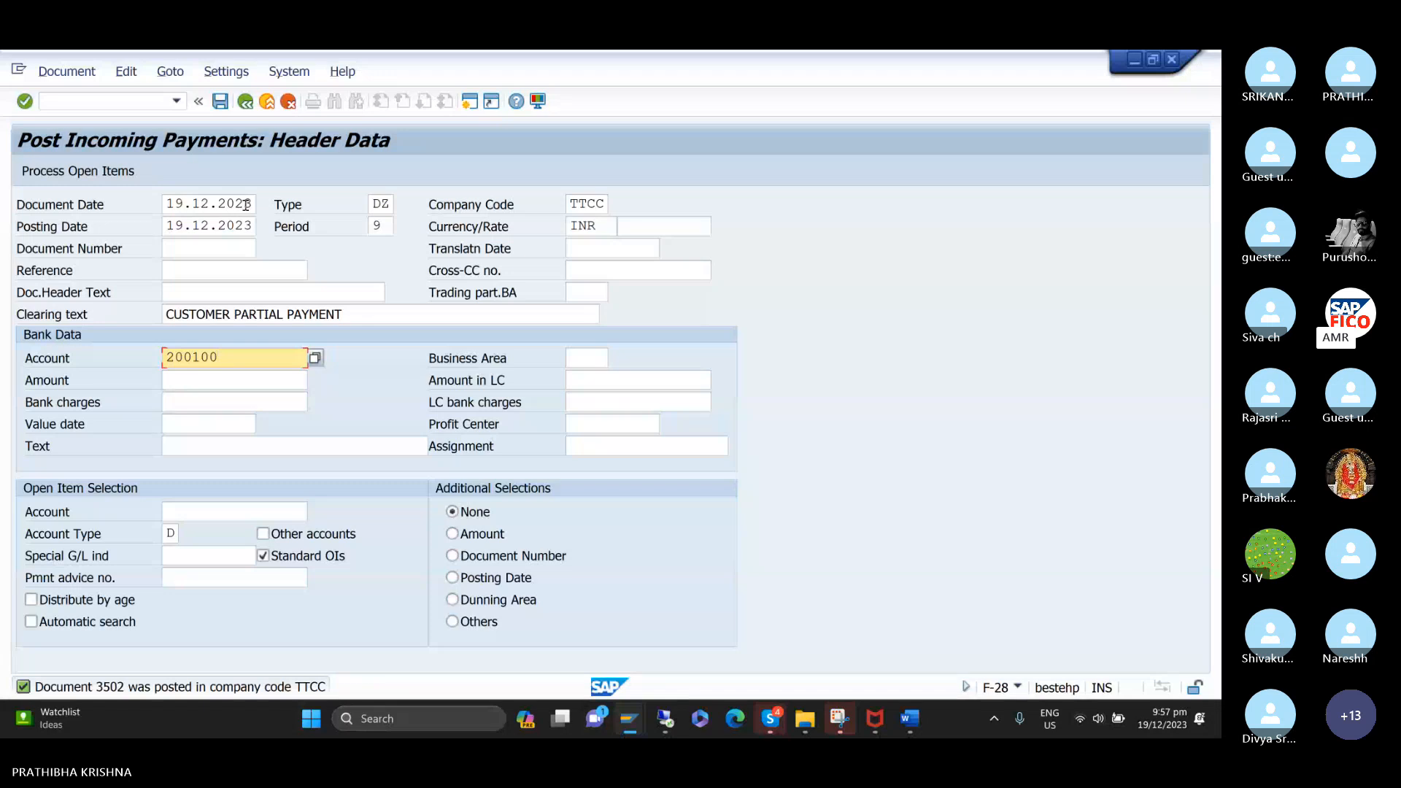
{"action": "key", "text": "Tab"}
{"action": "type", "text": "T"}
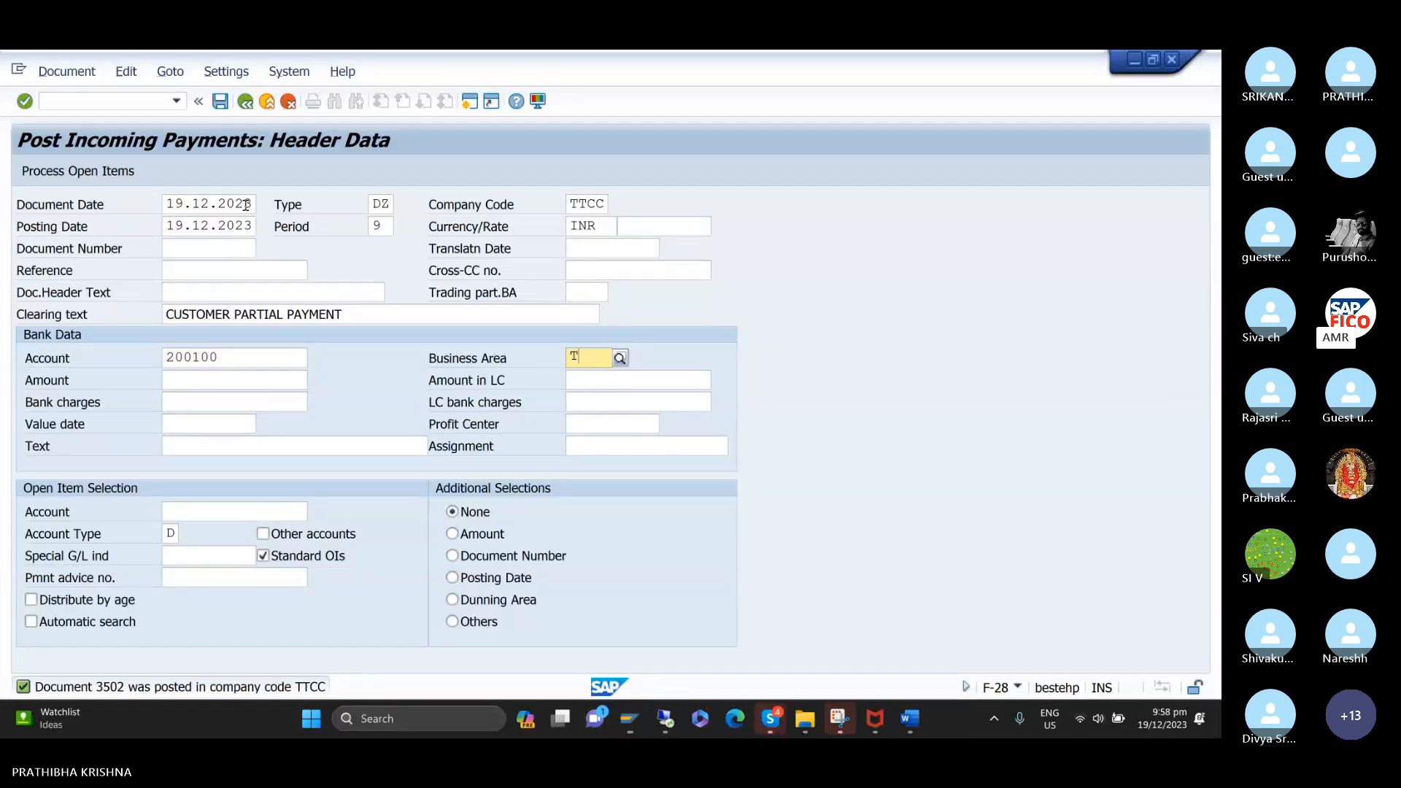
{"action": "type", "text": "CHH"}
{"action": "key", "text": "Tab"}
{"action": "type", "text": "2"}
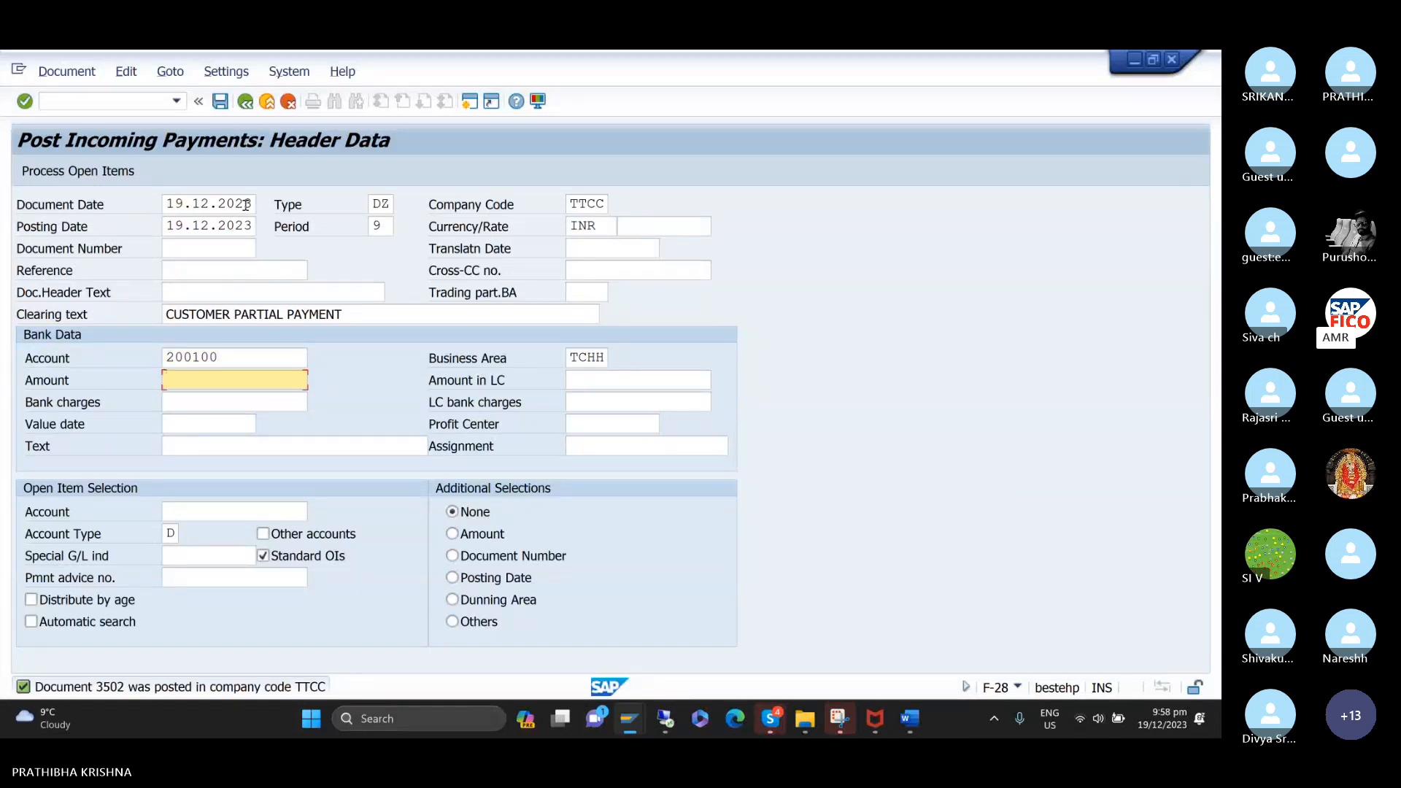
{"action": "key", "text": "Tab"}
{"action": "key", "text": "Tab"}
{"action": "key", "text": "Tab"}
{"action": "key", "text": "Tab"}
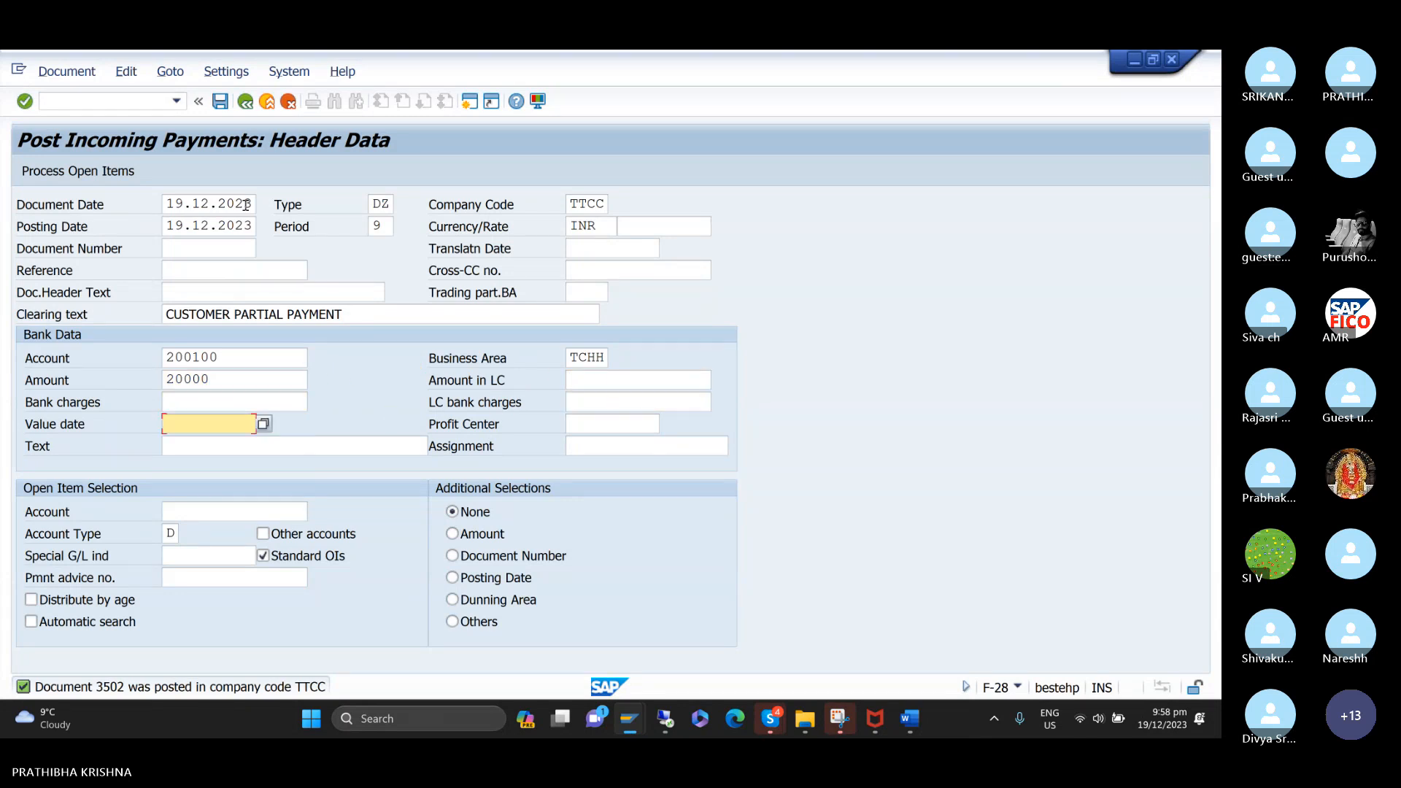
Set the bank value date to 19.12.2023 and the item text to CUSTOMER PARTIAL PAYMENT.
{"action": "type", "text": "1"}
{"action": "key", "text": "Tab"}
{"action": "key", "text": "Tab"}
{"action": "type", "text": "C"}
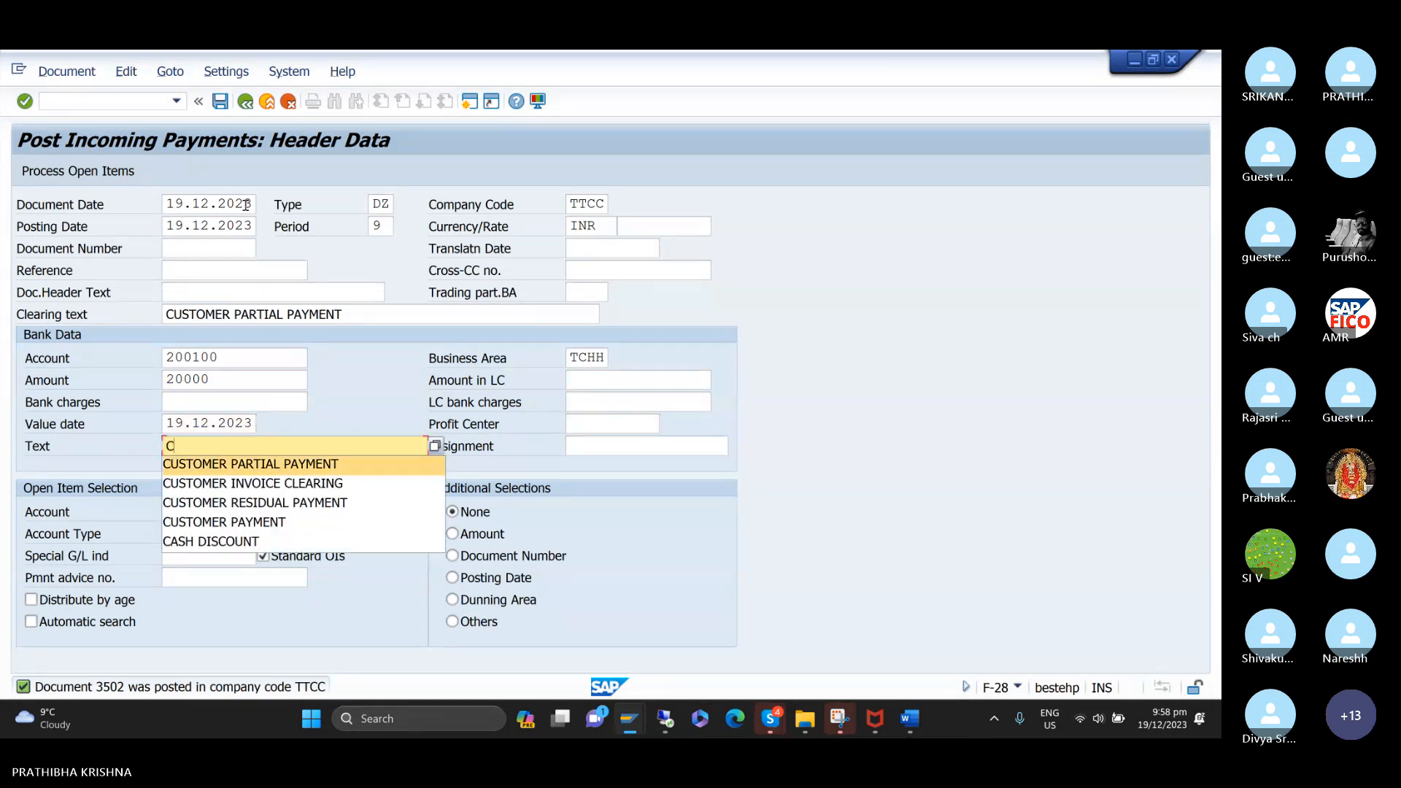
{"action": "key", "text": "Tab"}
{"action": "key", "text": "Tab"}
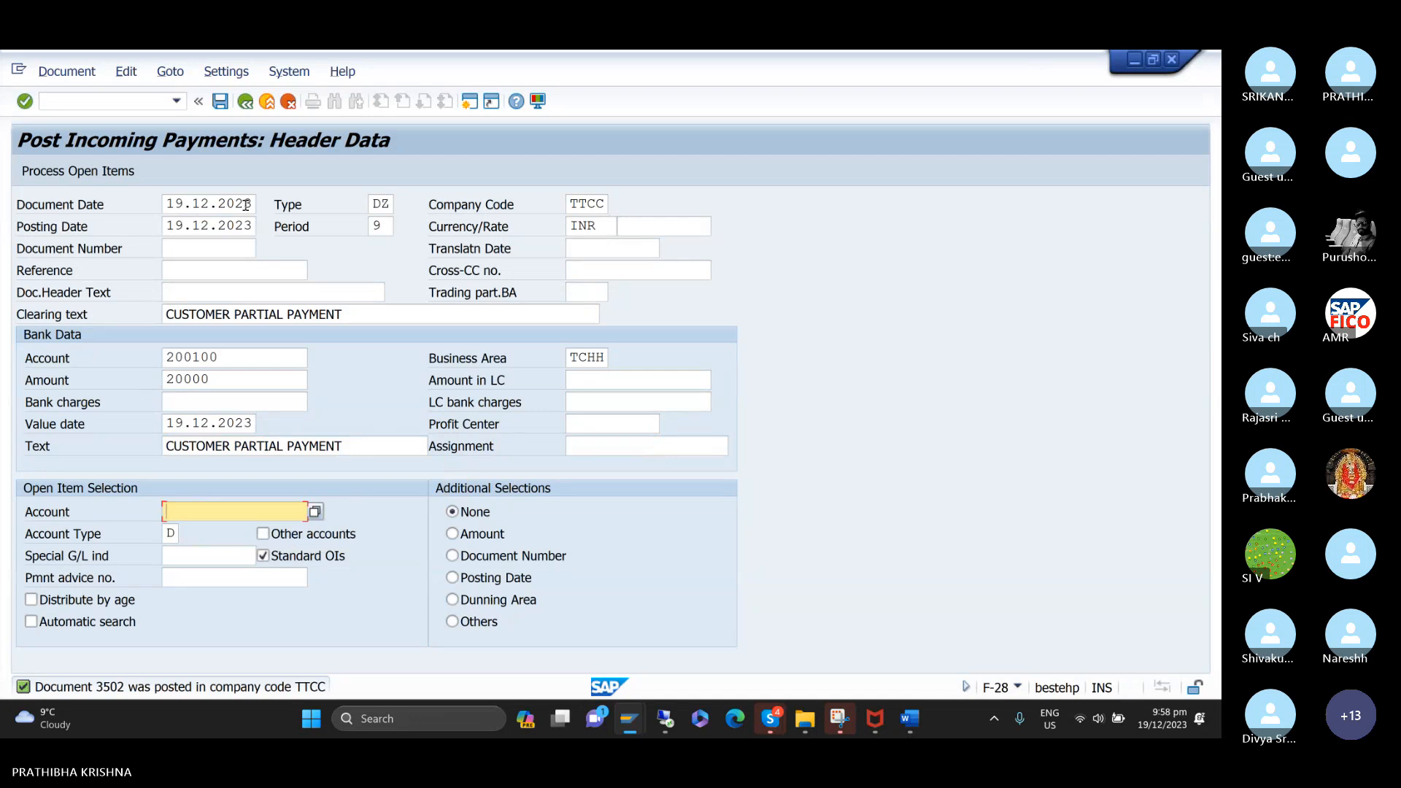
Select HONEY BEE TRADERS from the TTCC customers as the open item account and process its open items.
{"action": "key", "text": "F4"}
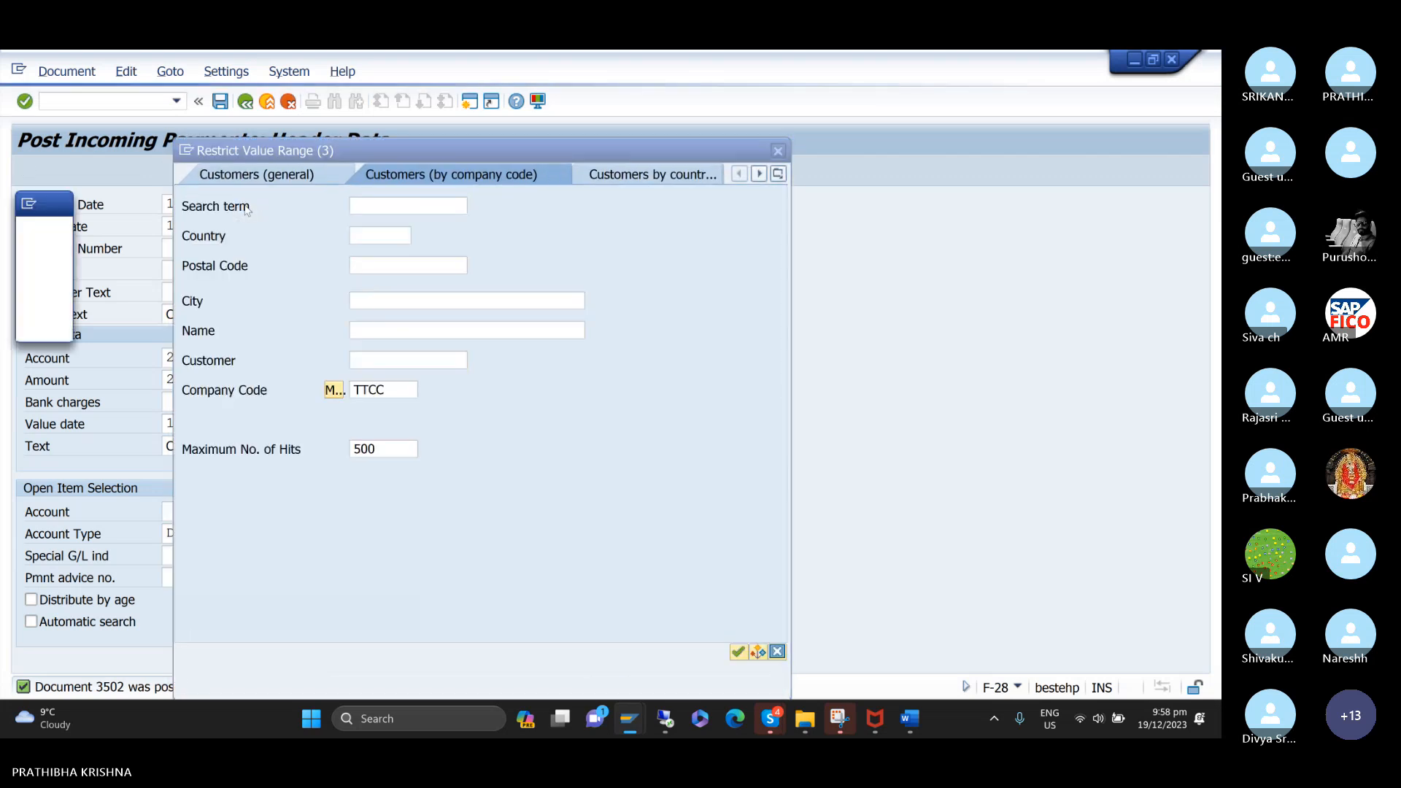
{"action": "key", "text": "Return"}
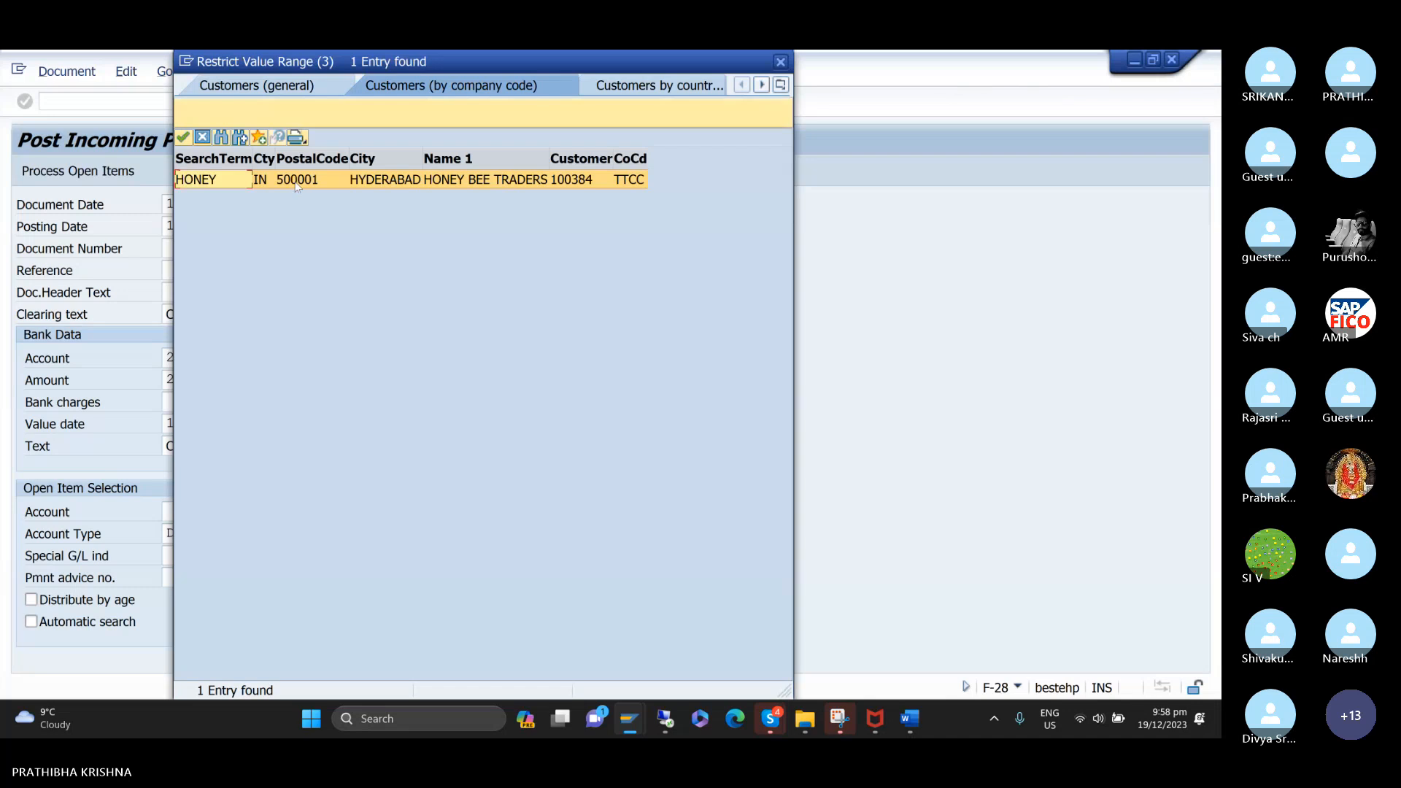
{"action": "double_click", "coordinate": [296, 182]}
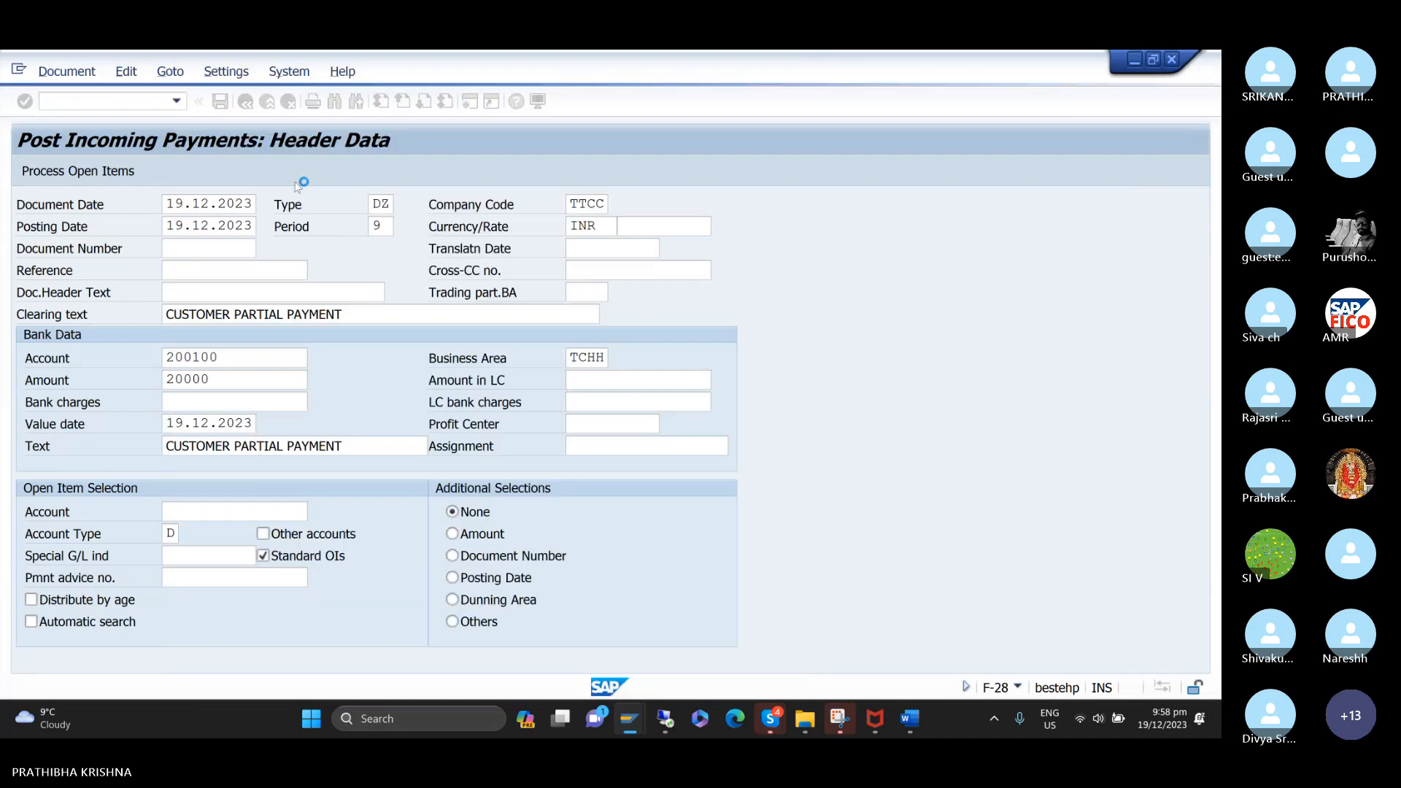
{"action": "left_click", "coordinate": [59, 172]}
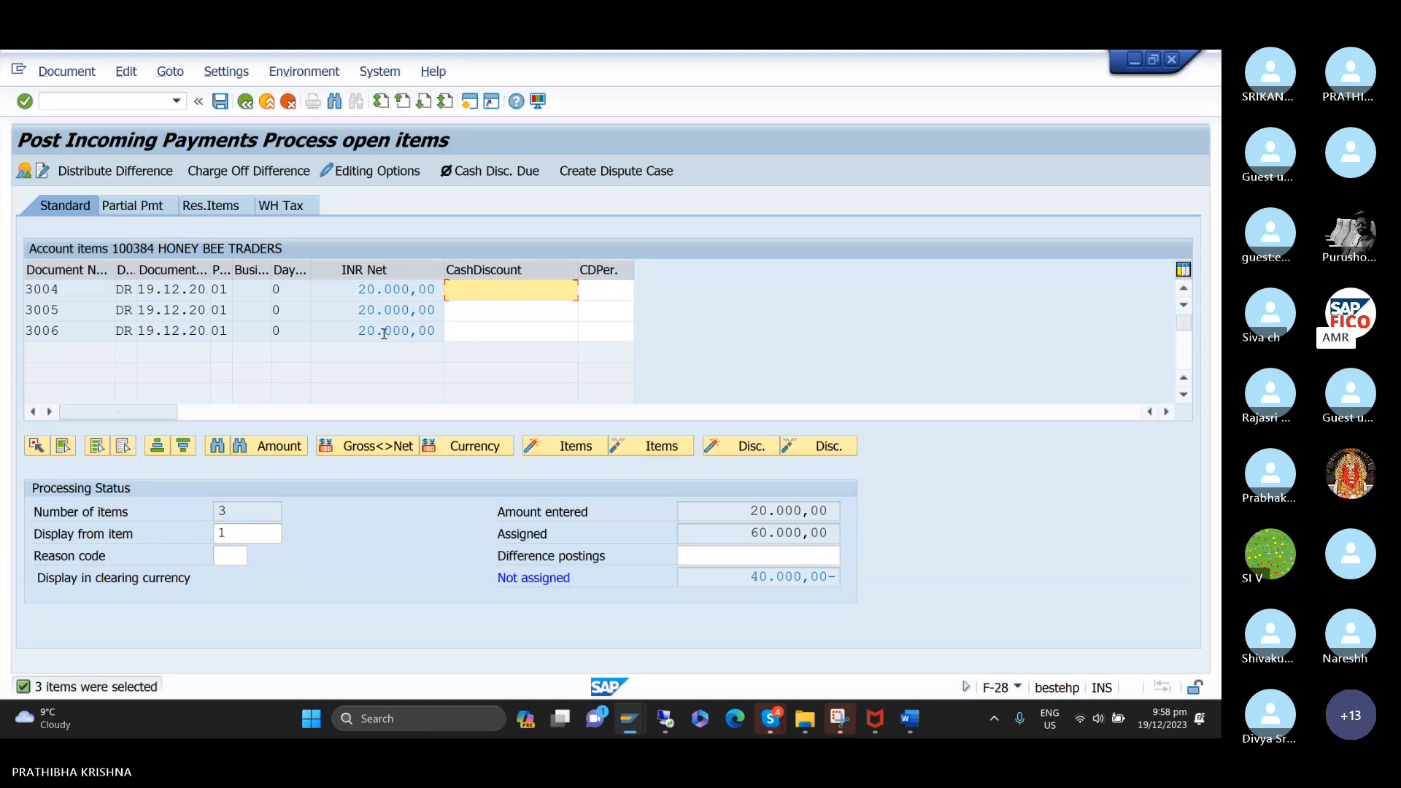
Switch to partial payment entry and deactivate items 3006 and 3005 so that only invoice 3004 stays assigned.
{"action": "left_click", "coordinate": [146, 211]}
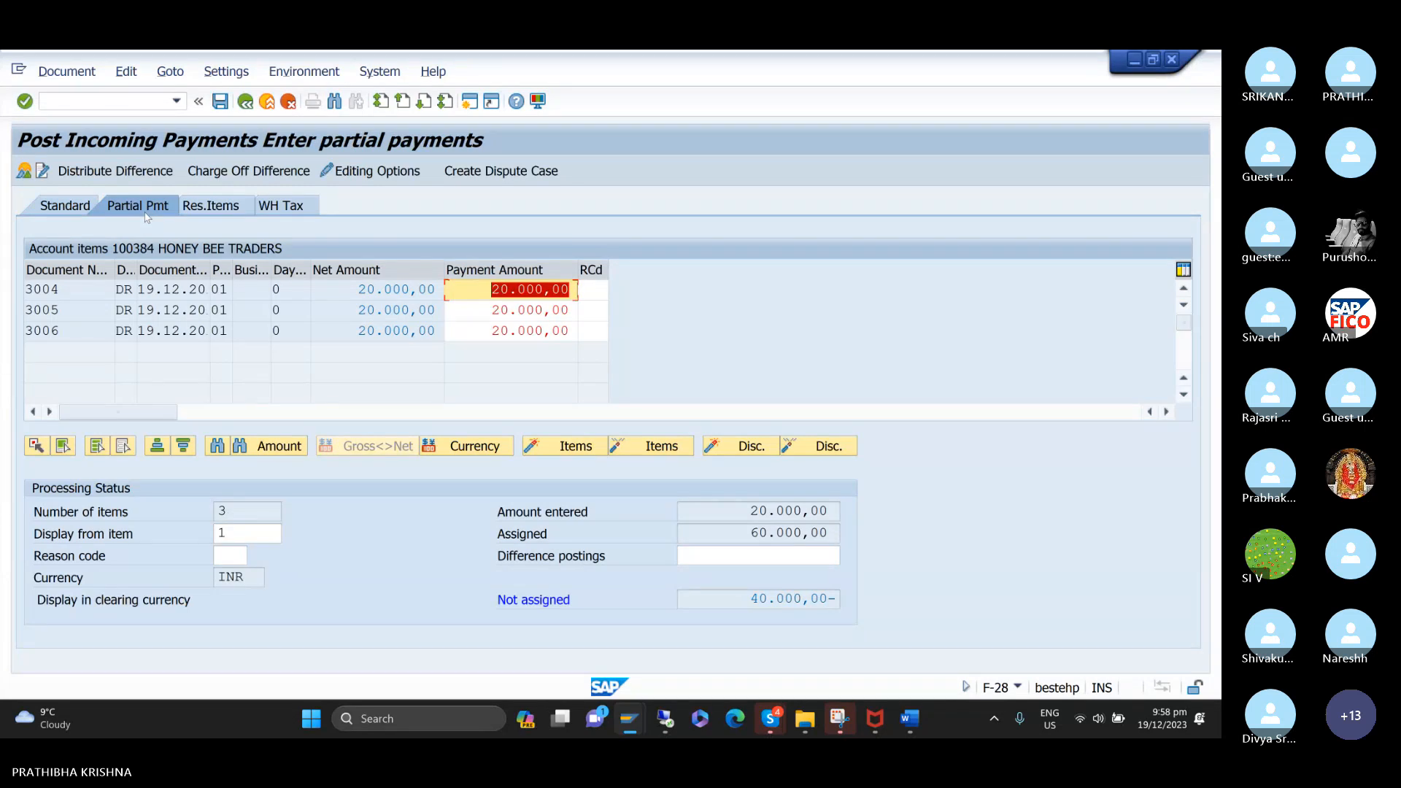
{"action": "double_click", "coordinate": [417, 328]}
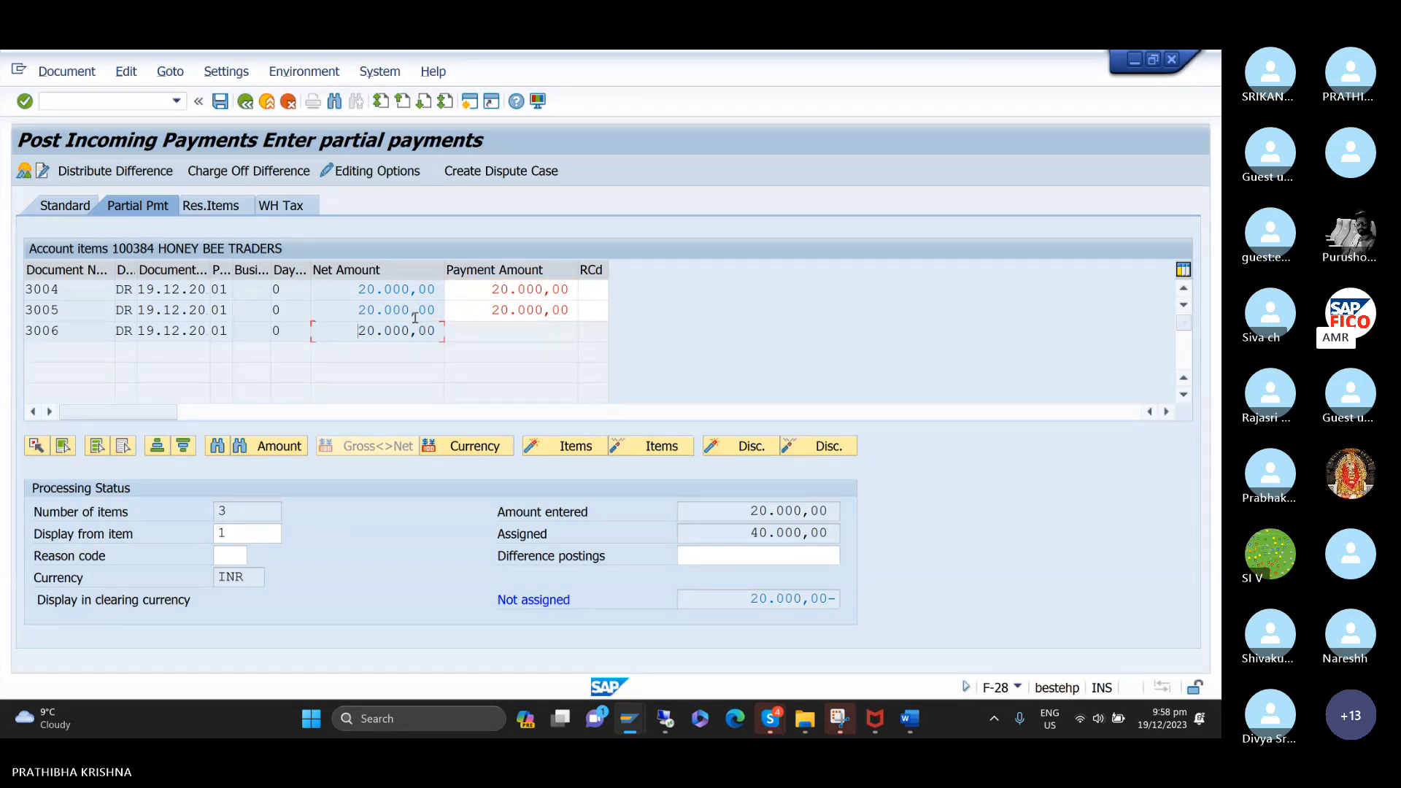
{"action": "double_click", "coordinate": [413, 312]}
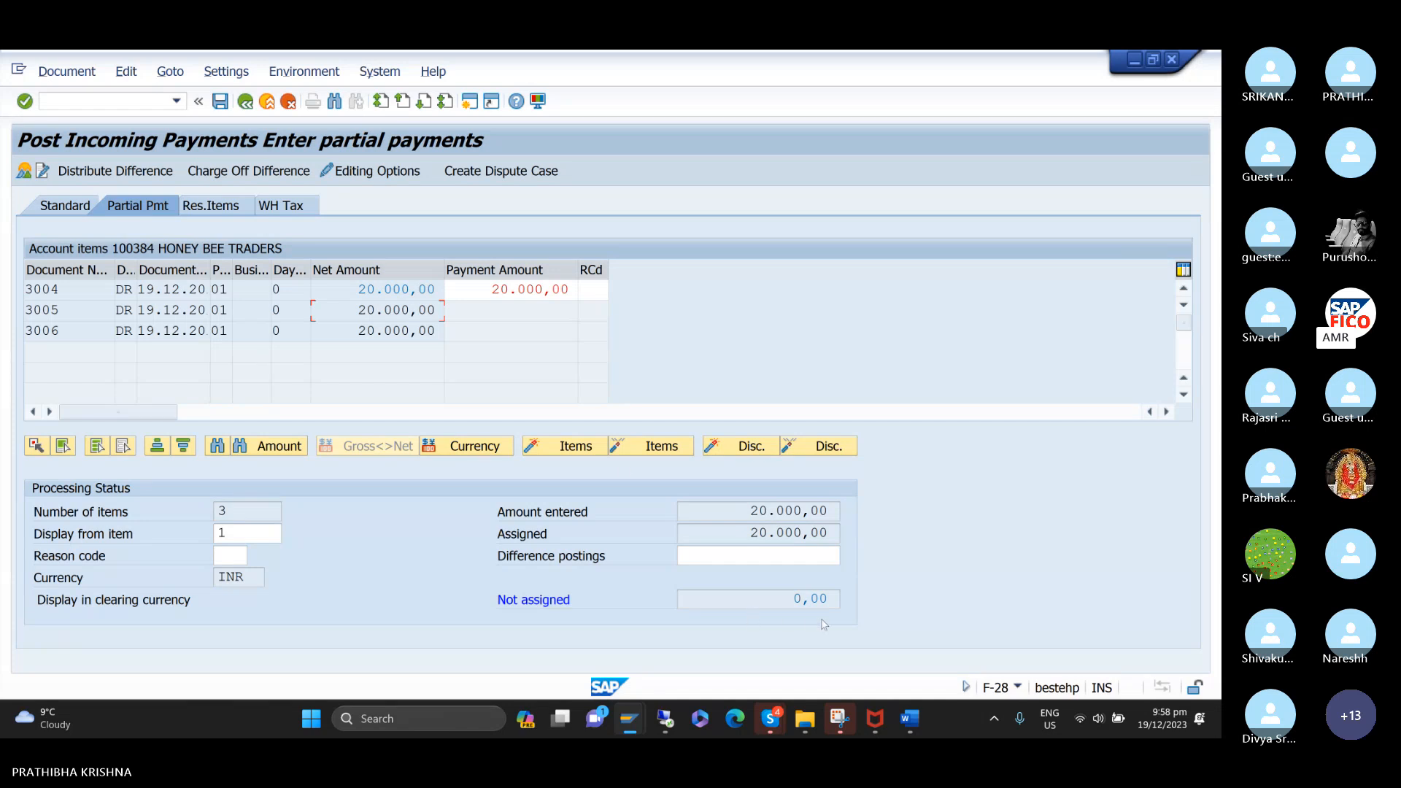
Simulate the 20000 INR incoming payment document against invoice 3004 and post it.
{"action": "left_click", "coordinate": [78, 83]}
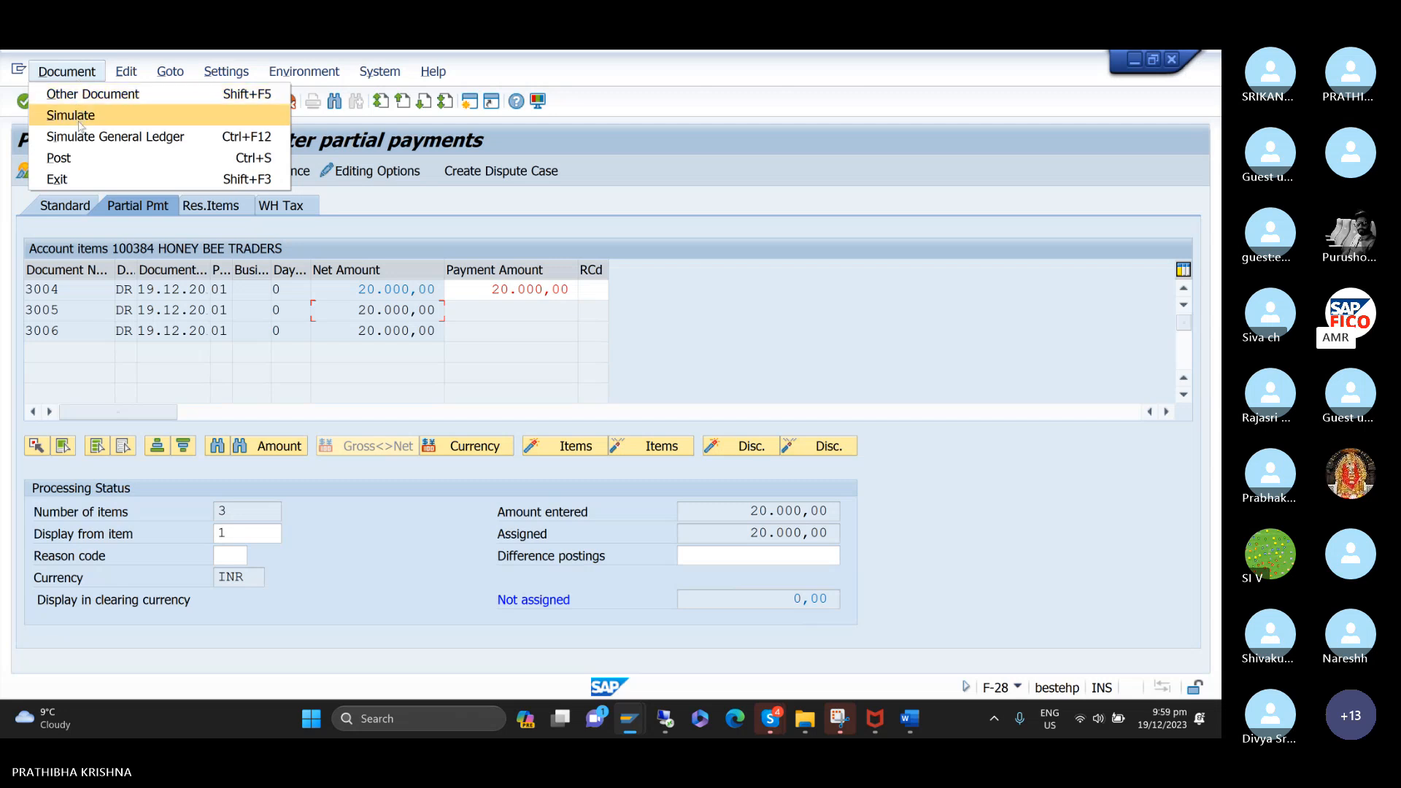
{"action": "left_click", "coordinate": [79, 122]}
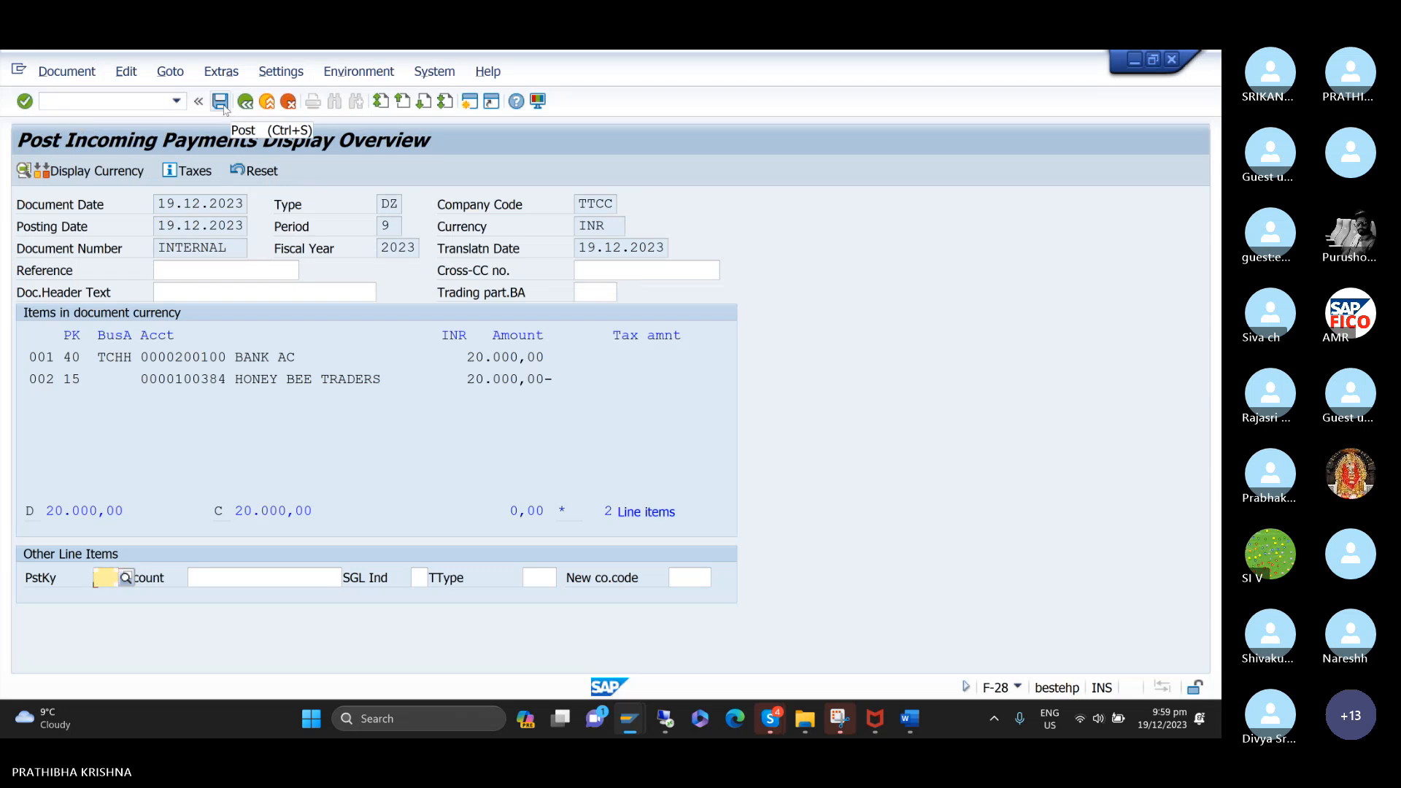
{"action": "left_click", "coordinate": [221, 102]}
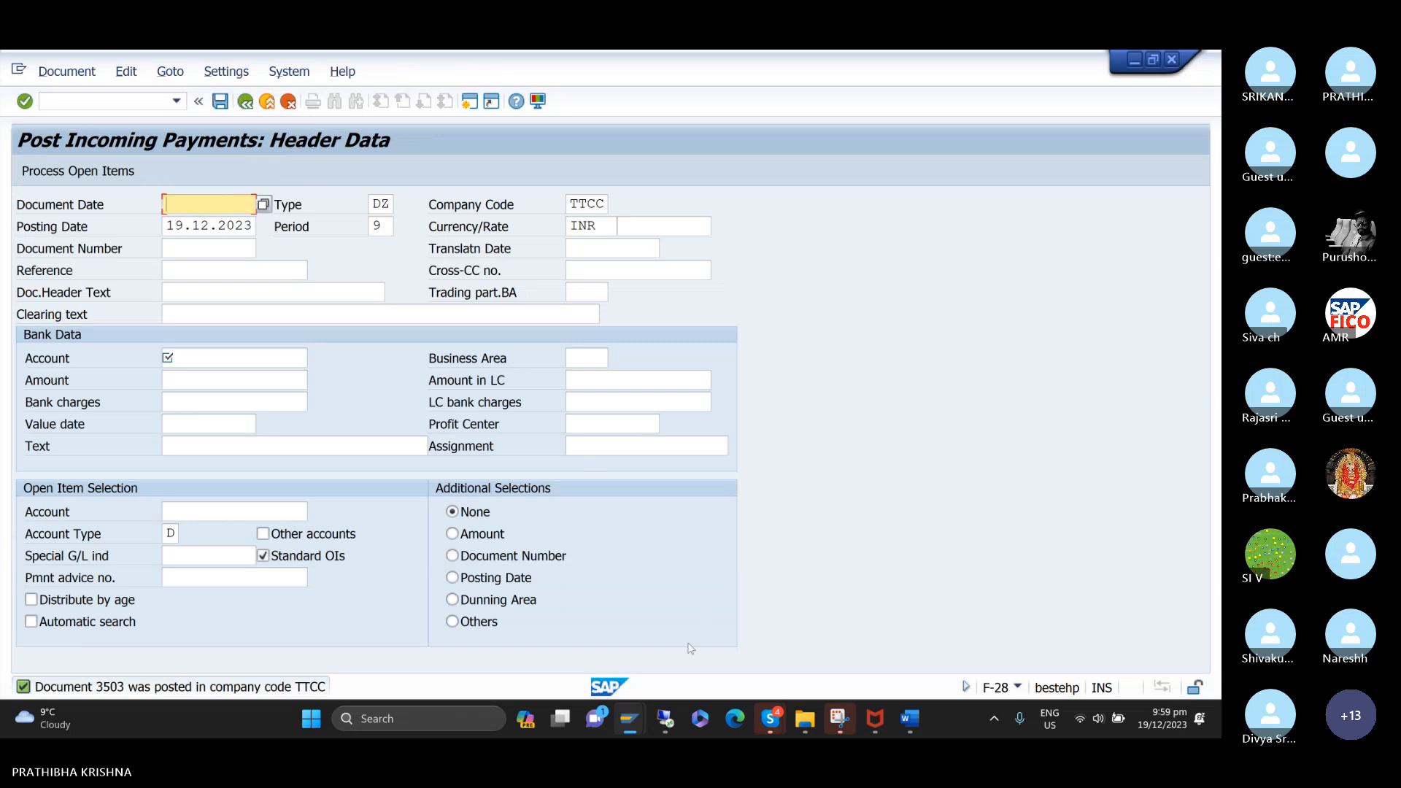
Switch to the customer line item display and refresh the list of all HONEY BEE TRADERS items.
{"action": "mouse_move", "coordinate": [629, 719]}
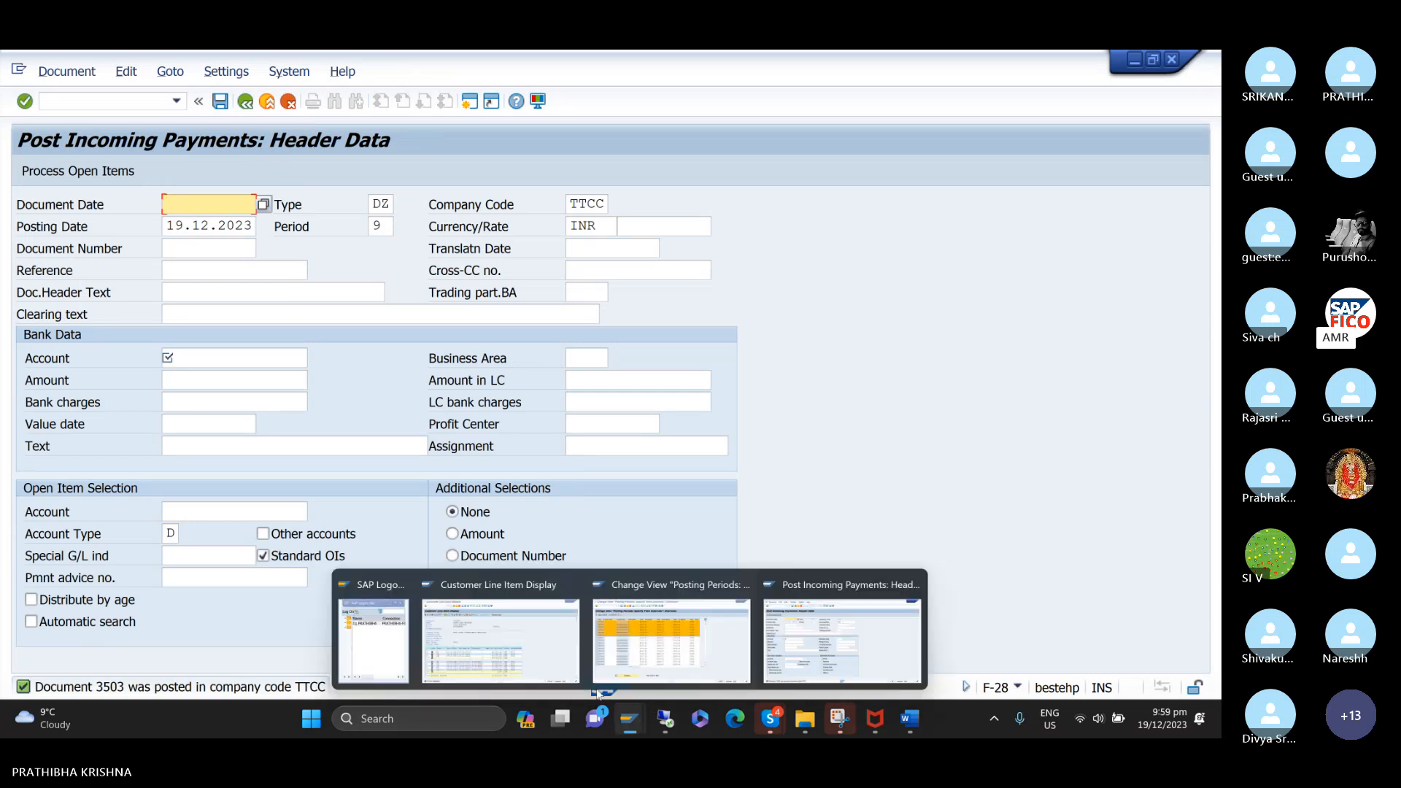
{"action": "left_click", "coordinate": [555, 659]}
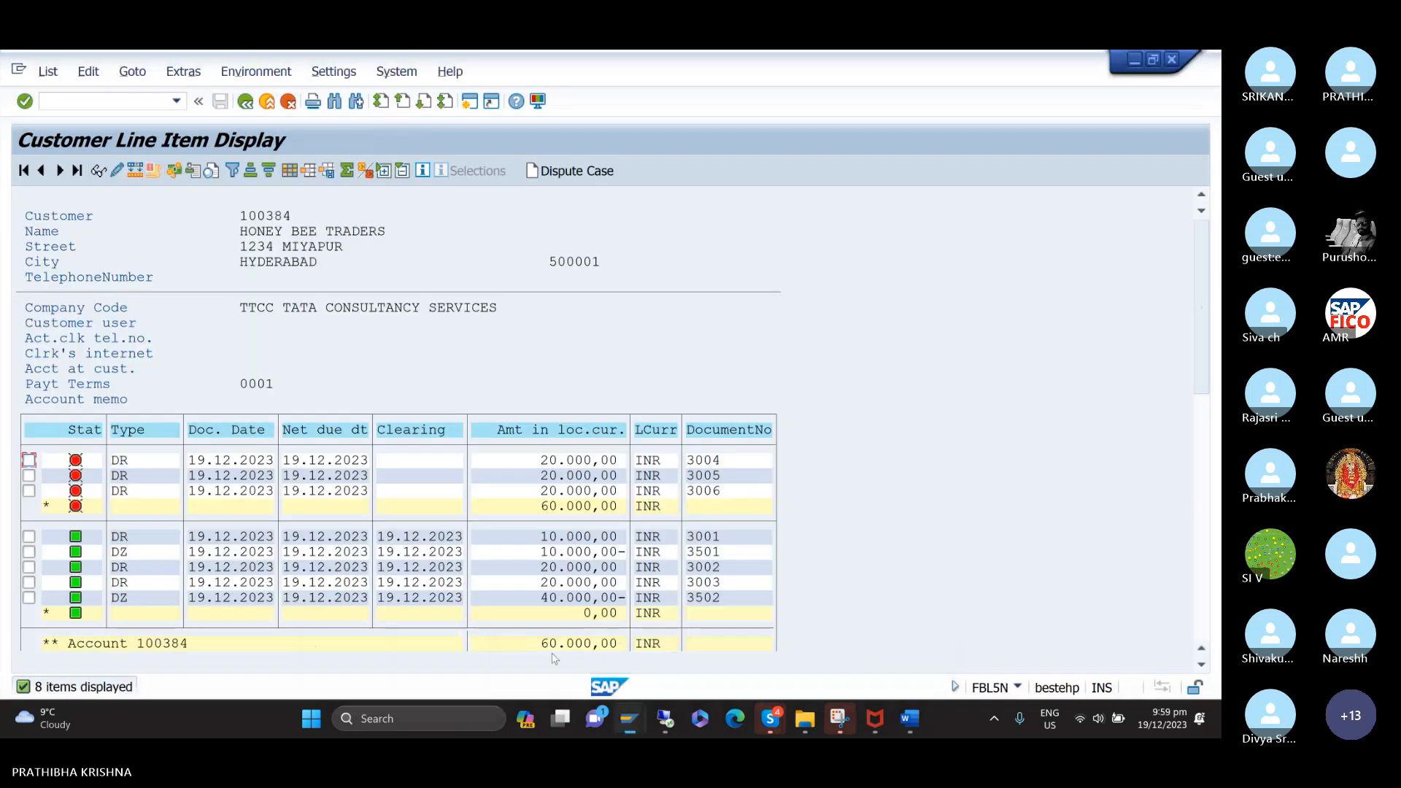
{"action": "left_click", "coordinate": [51, 74]}
{"action": "left_click", "coordinate": [72, 120]}
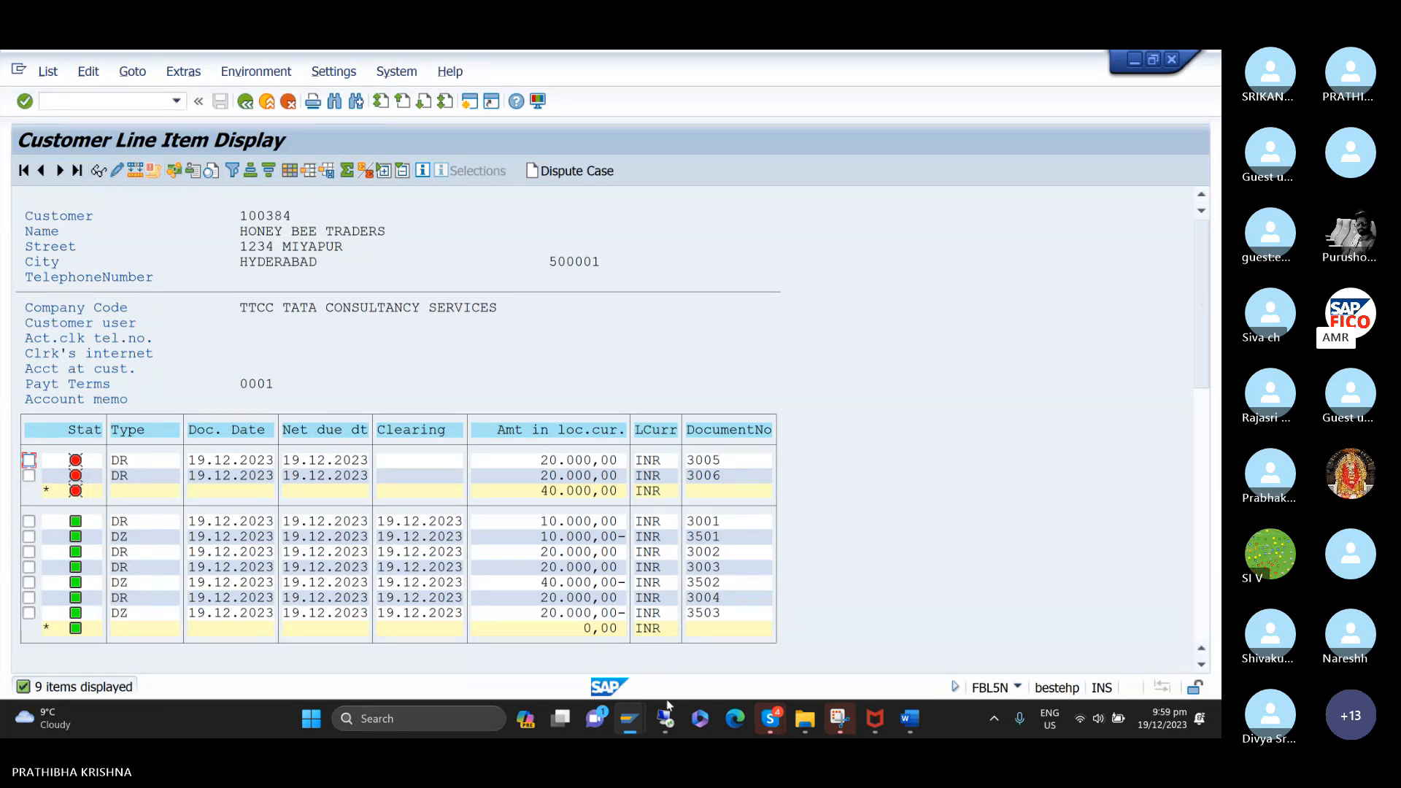
Go back to the incoming payment header and enter 19.12.2023 as the document date of a new payment.
{"action": "mouse_move", "coordinate": [666, 712]}
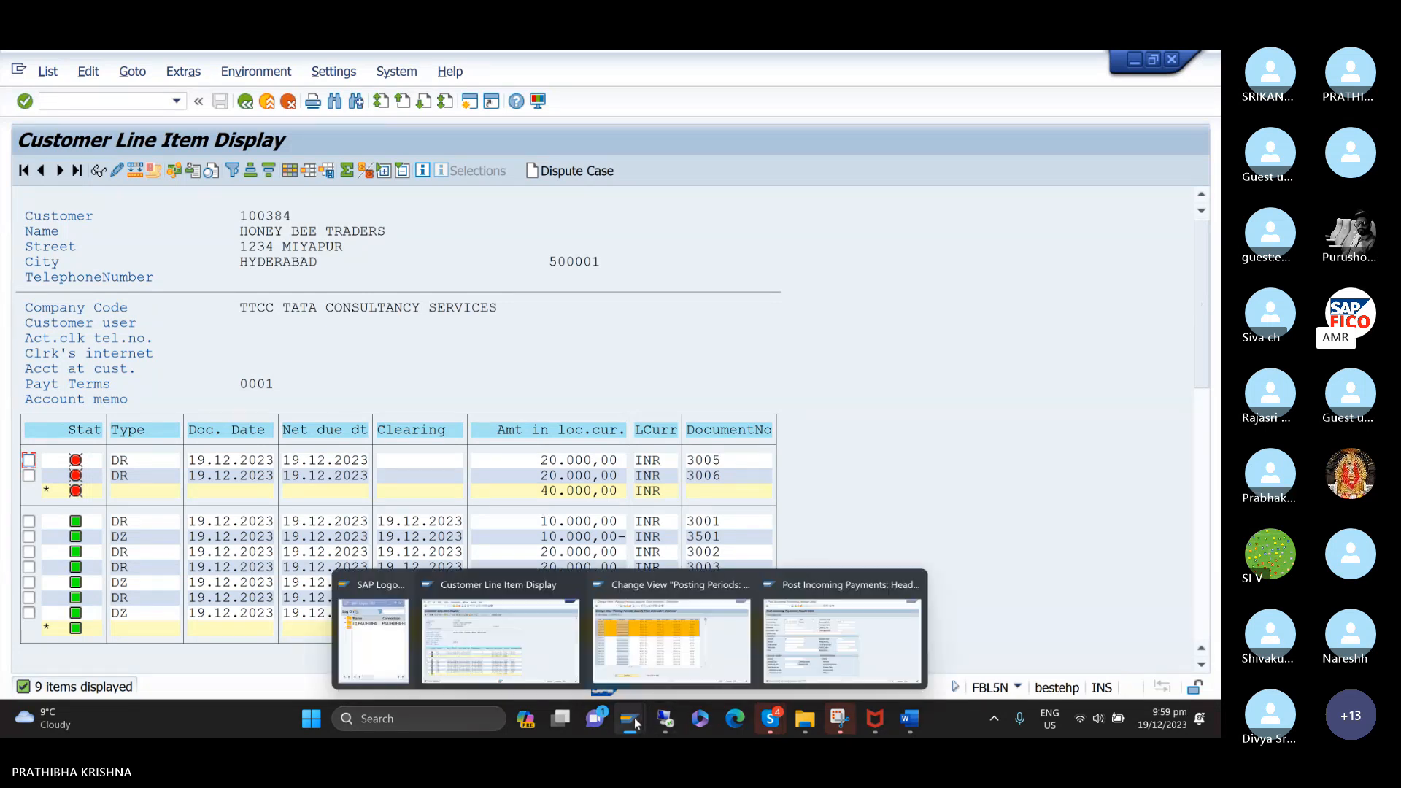
{"action": "left_click", "coordinate": [803, 645]}
{"action": "type", "text": "1"}
{"action": "key", "text": "Down"}
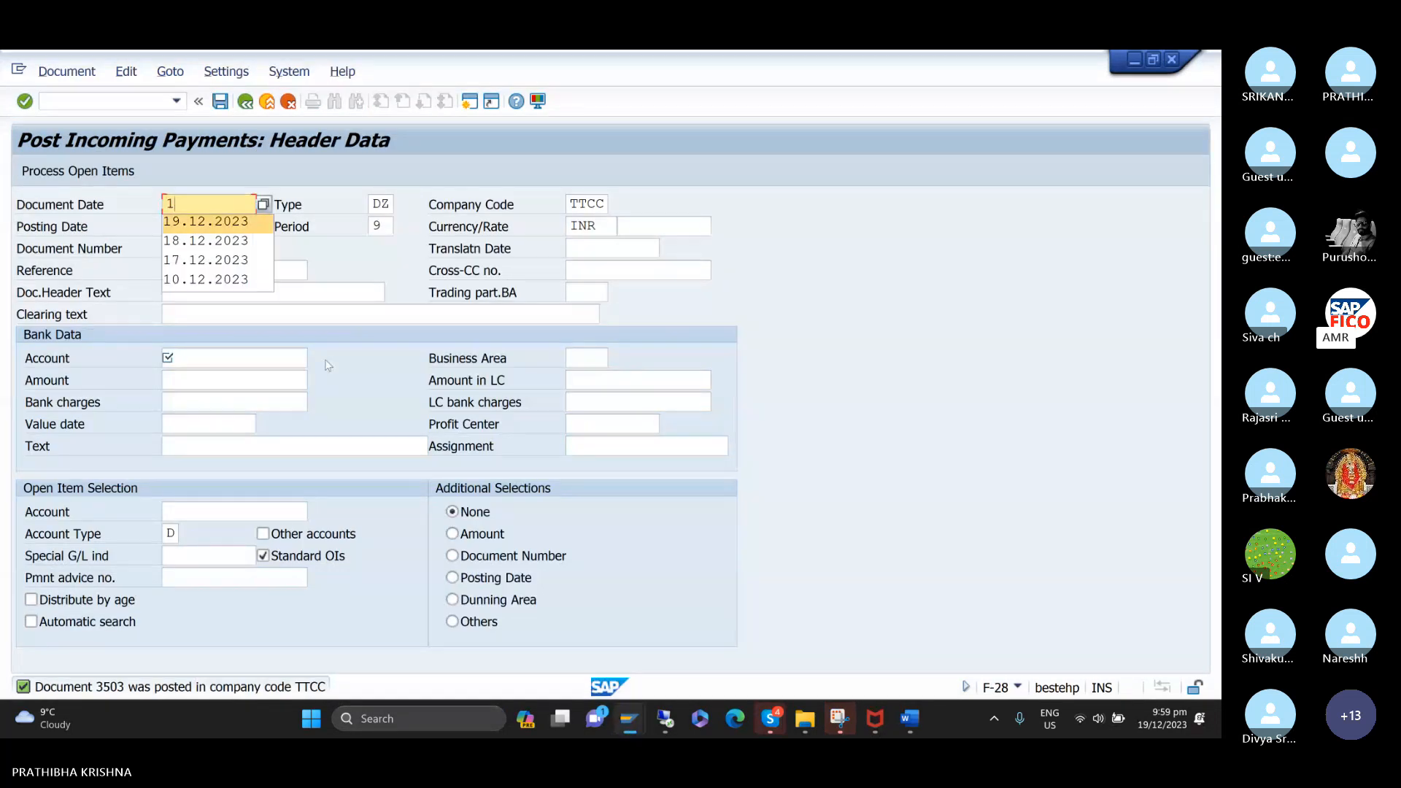
{"action": "key", "text": "Return"}
{"action": "key", "text": "Tab"}
{"action": "key", "text": "Tab"}
{"action": "key", "text": "Tab"}
{"action": "key", "text": "Tab"}
{"action": "key", "text": "Tab"}
{"action": "key", "text": "Tab"}
{"action": "key", "text": "Tab"}
{"action": "key", "text": "Tab"}
{"action": "key", "text": "Tab"}
{"action": "key", "text": "Tab"}
{"action": "key", "text": "Tab"}
{"action": "key", "text": "Tab"}
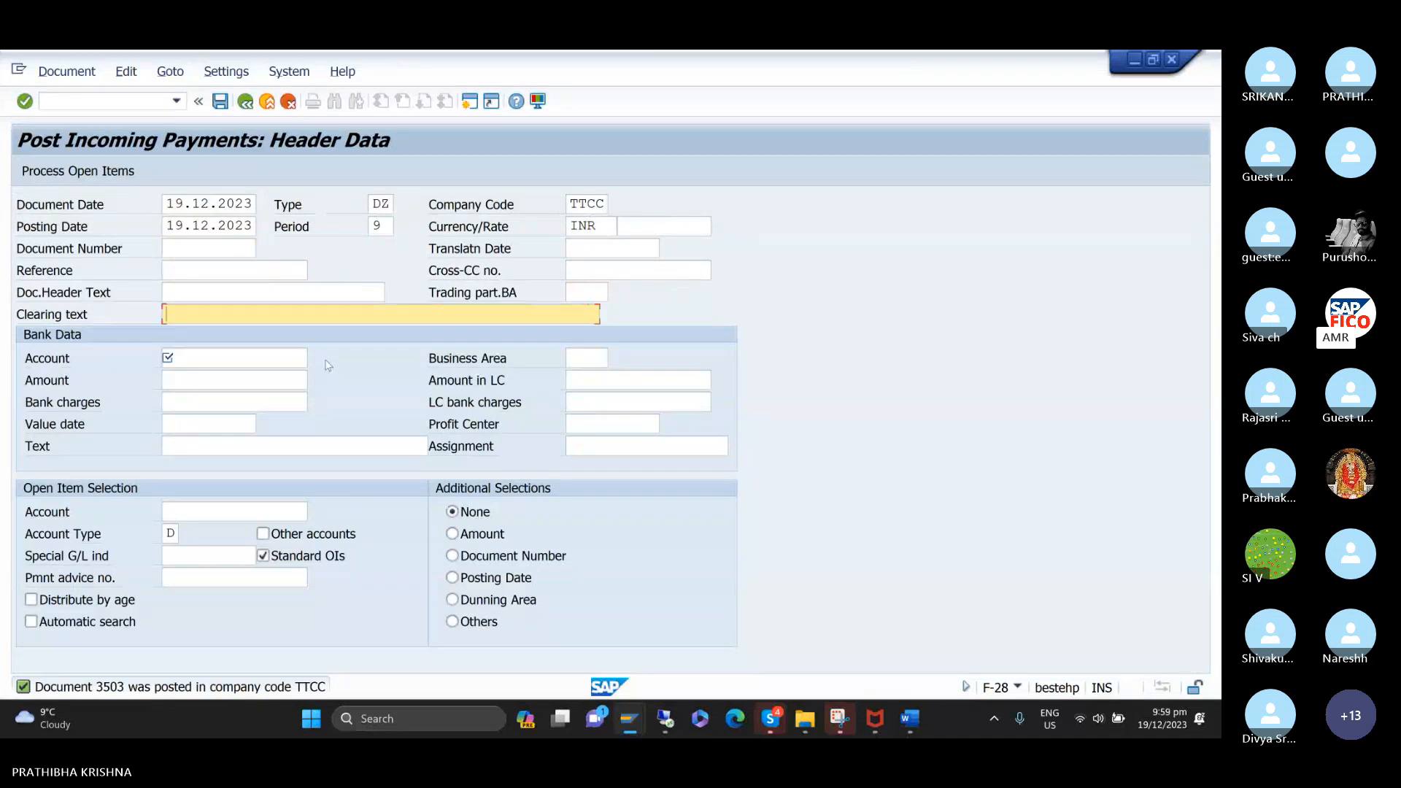
{"action": "type", "text": "C"}
{"action": "key", "text": "Down"}
{"action": "key", "text": "Return"}
{"action": "key", "text": "Tab"}
{"action": "key", "text": "shift+Tab"}
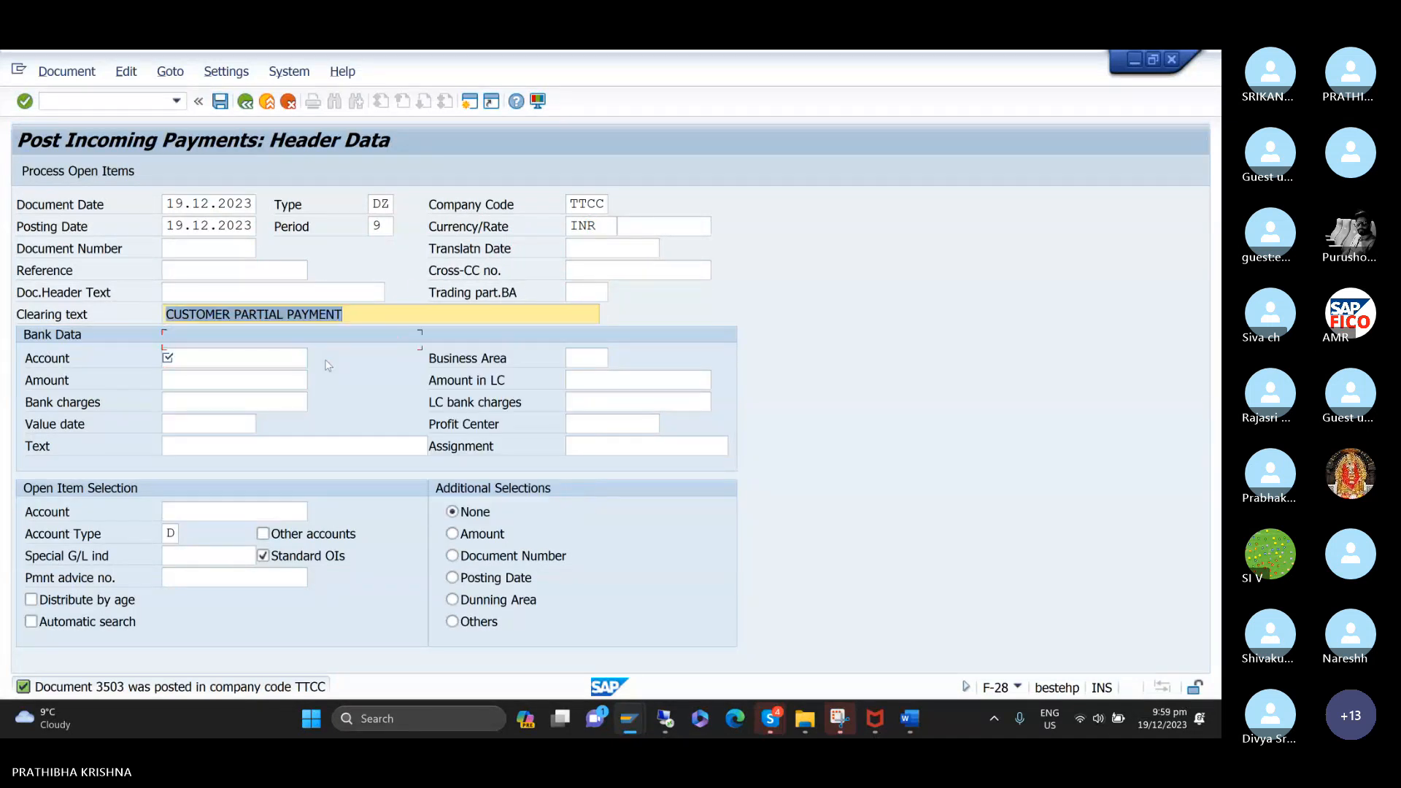
Set the clearing text of the incoming payment to CUSTOMER PAYMENT.
{"action": "type", "text": "C"}
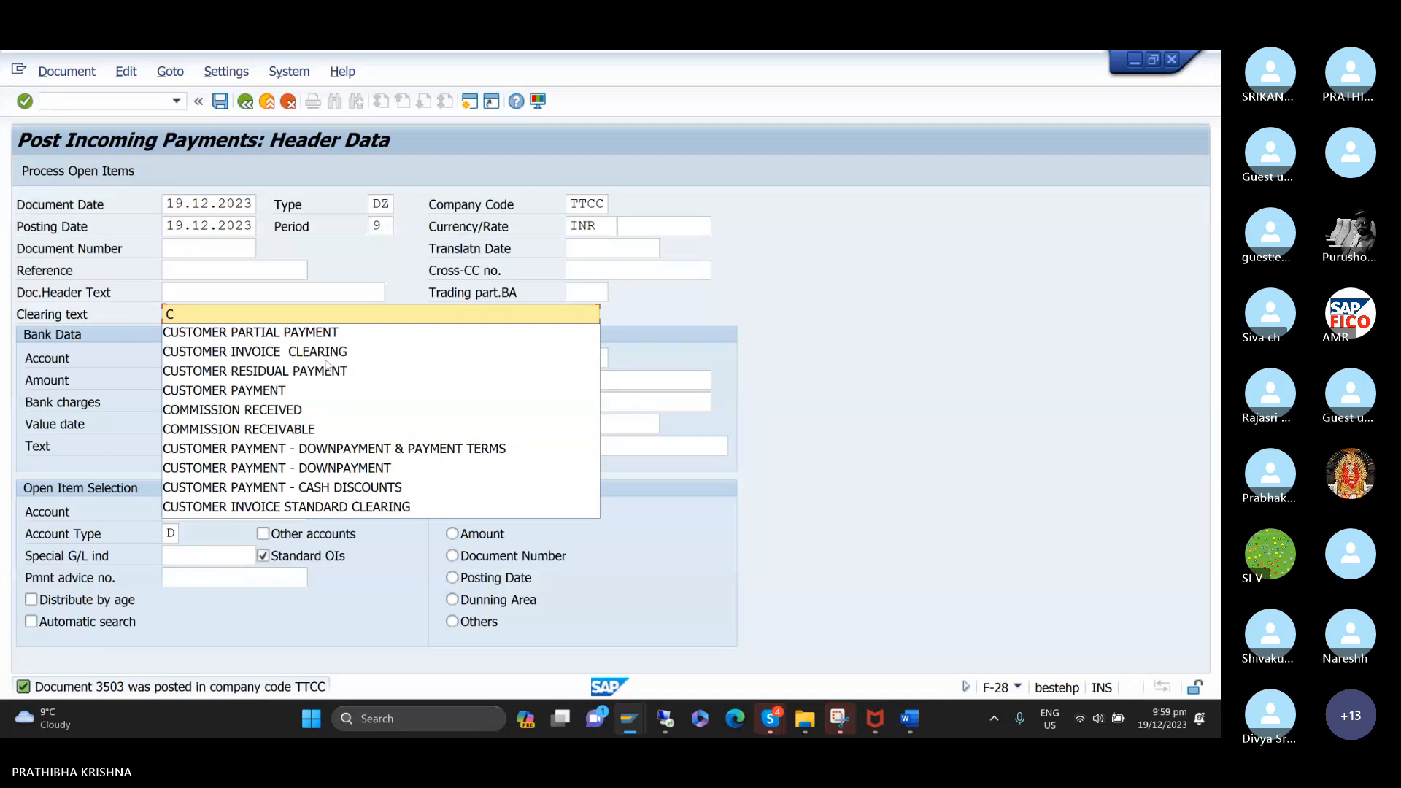
{"action": "key", "text": "Down"}
{"action": "key", "text": "Down"}
{"action": "key", "text": "Down"}
{"action": "key", "text": "Down"}
{"action": "key", "text": "Return"}
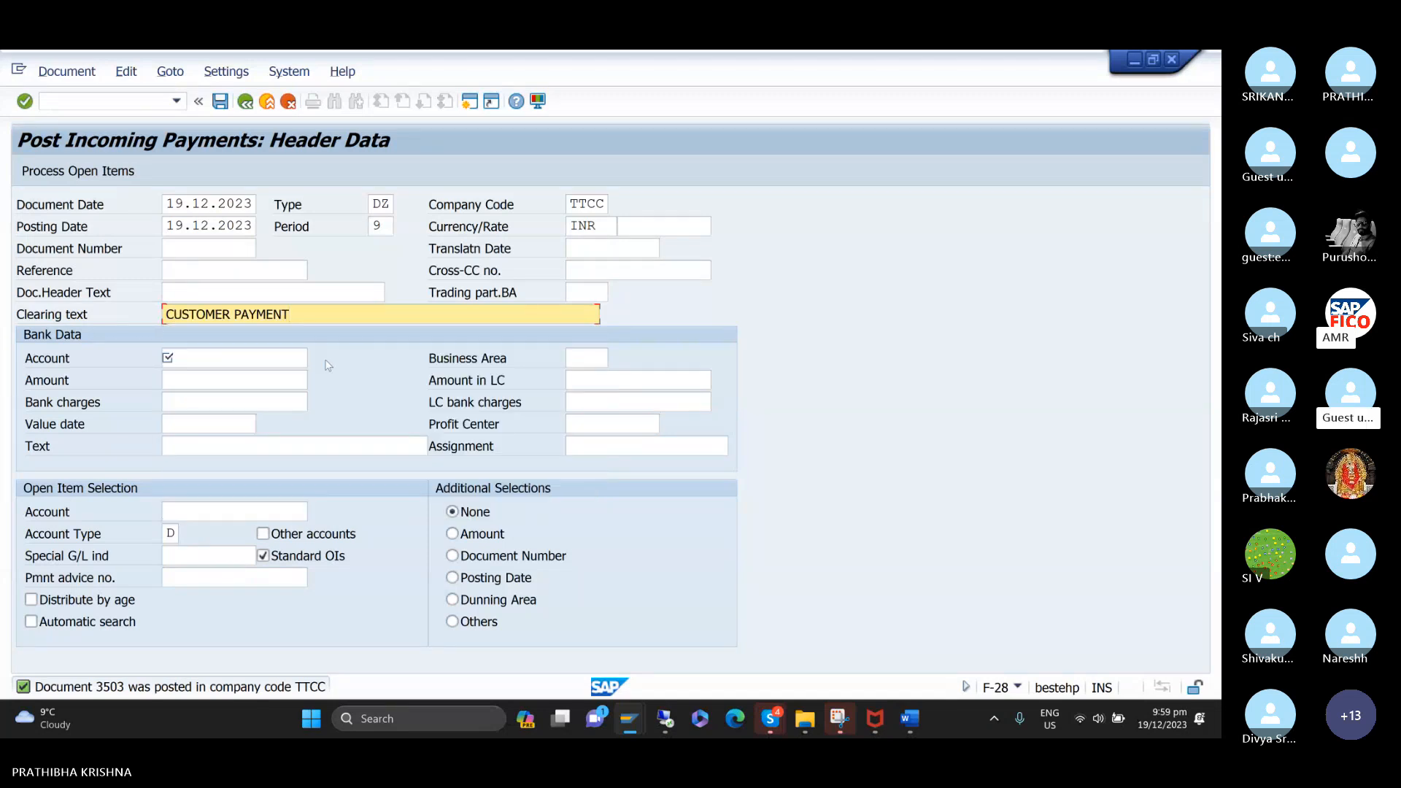
Look up the G/L accounts of chart TCOC and choose BANK ACCOUNT as the payment's bank account.
{"action": "key", "text": "Tab"}
{"action": "key", "text": "F4"}
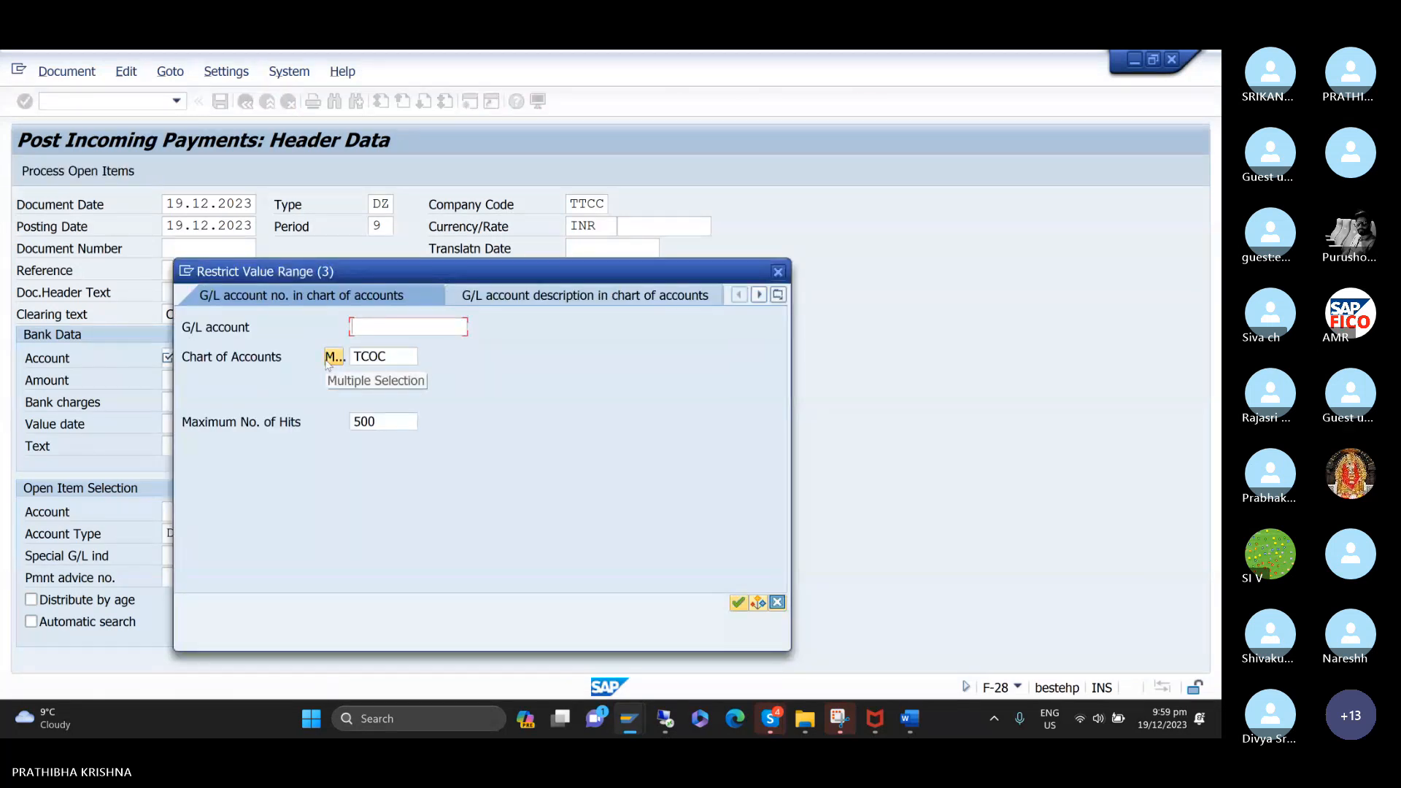
{"action": "key", "text": "Return"}
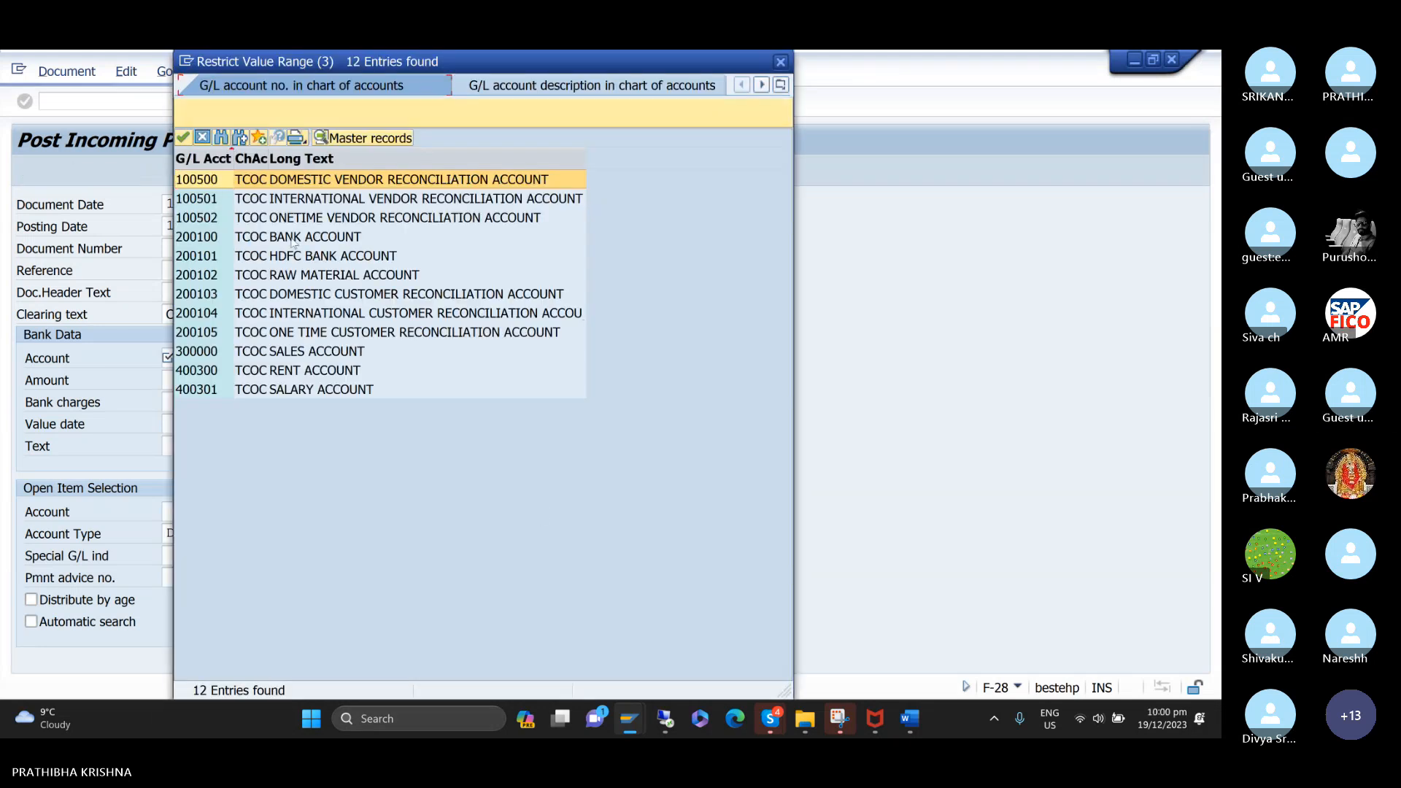
{"action": "double_click", "coordinate": [291, 237]}
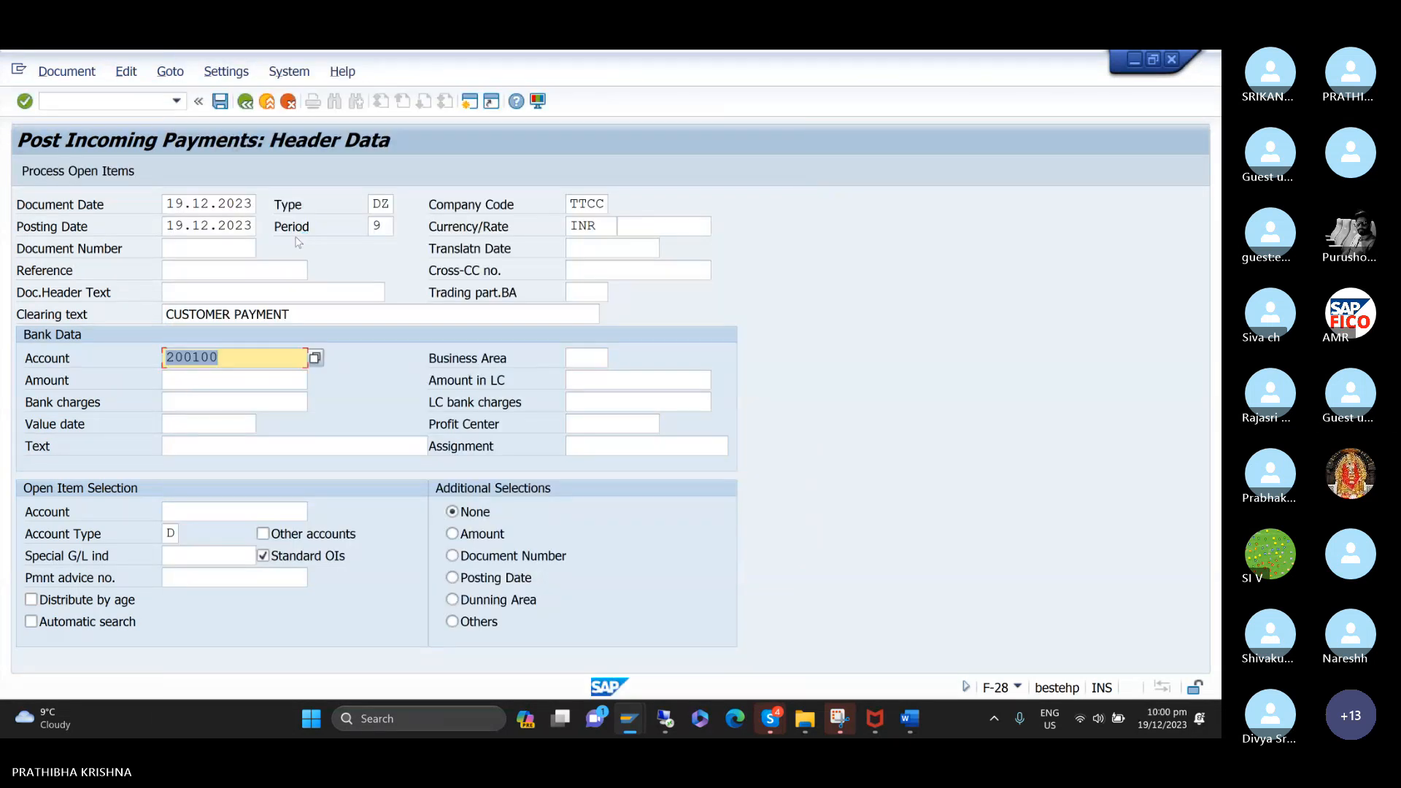
In the bank data, enter business area TCHH, amount 40000 and value date 19.12.2023.
{"action": "key", "text": "Tab"}
{"action": "type", "text": "T"}
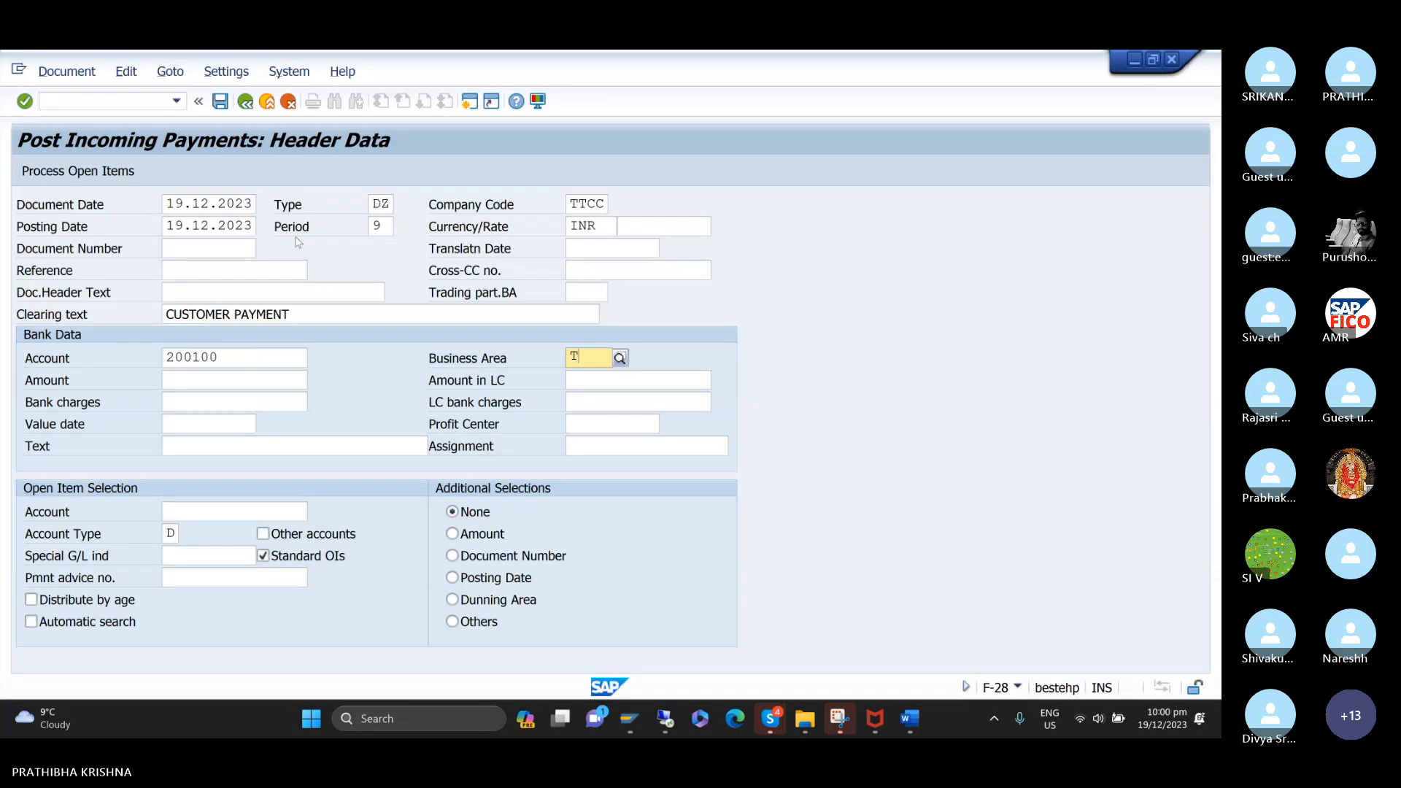
{"action": "type", "text": "CHH"}
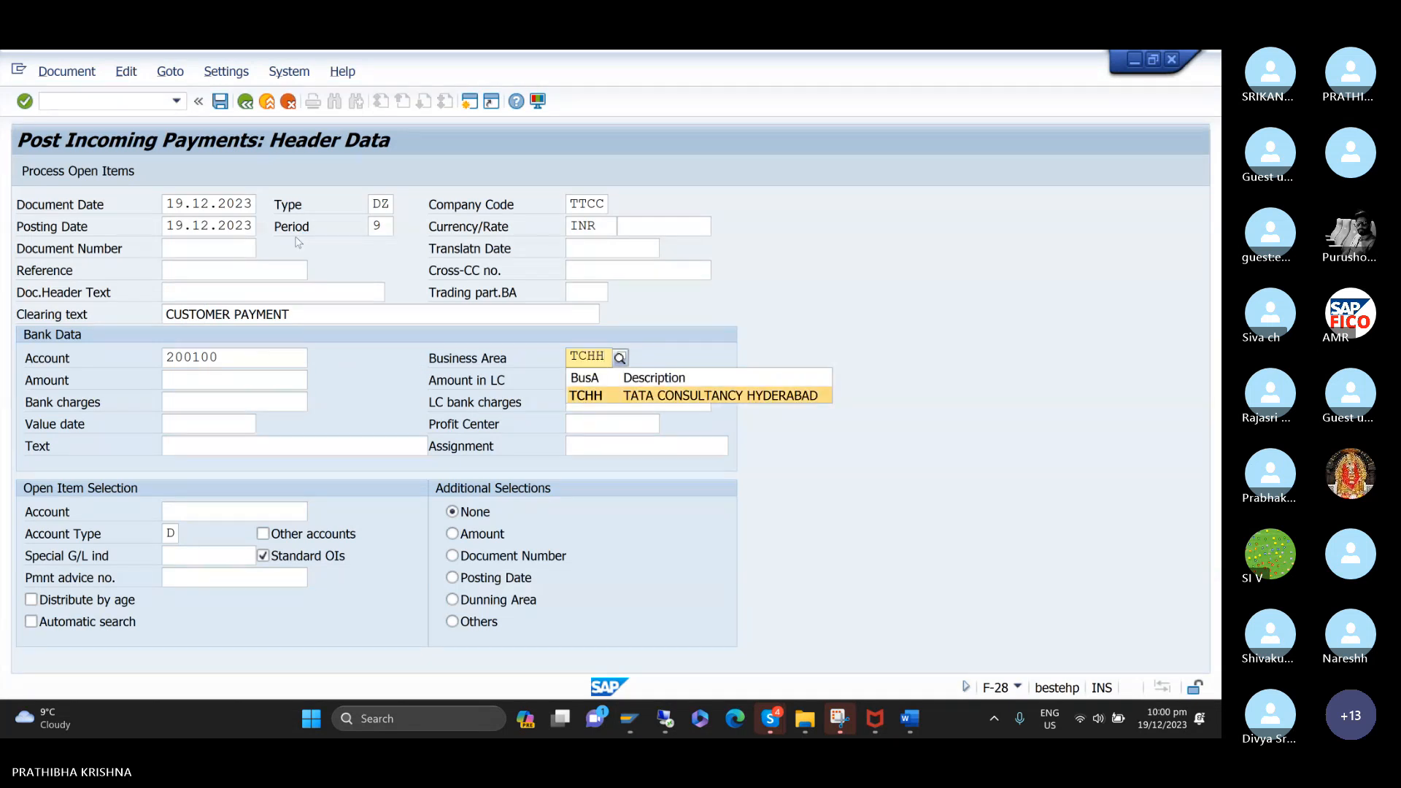
{"action": "key", "text": "Tab"}
{"action": "type", "text": "40000"}
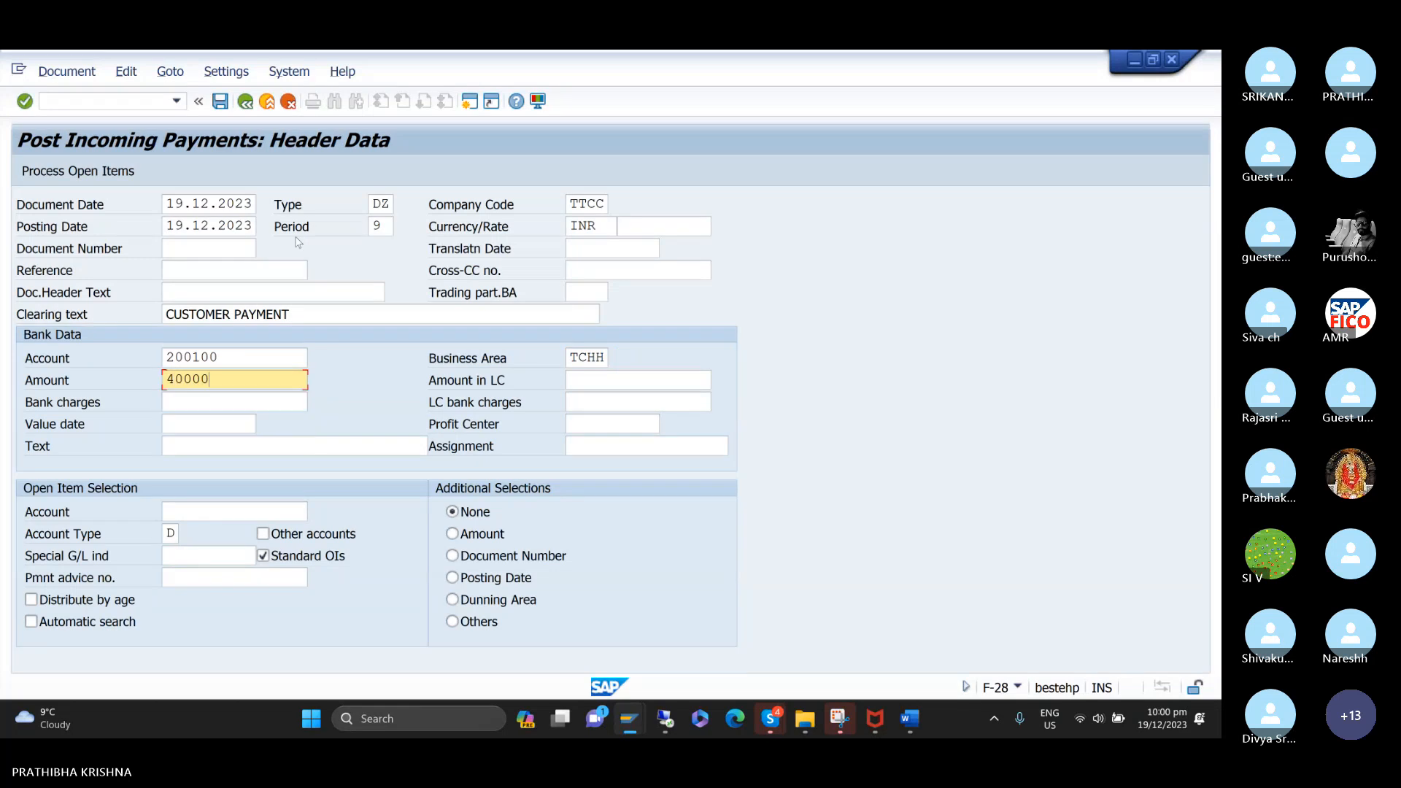
{"action": "key", "text": "Tab"}
{"action": "key", "text": "Tab"}
{"action": "key", "text": "Tab"}
{"action": "key", "text": "Tab"}
{"action": "type", "text": "19.12.2023"}
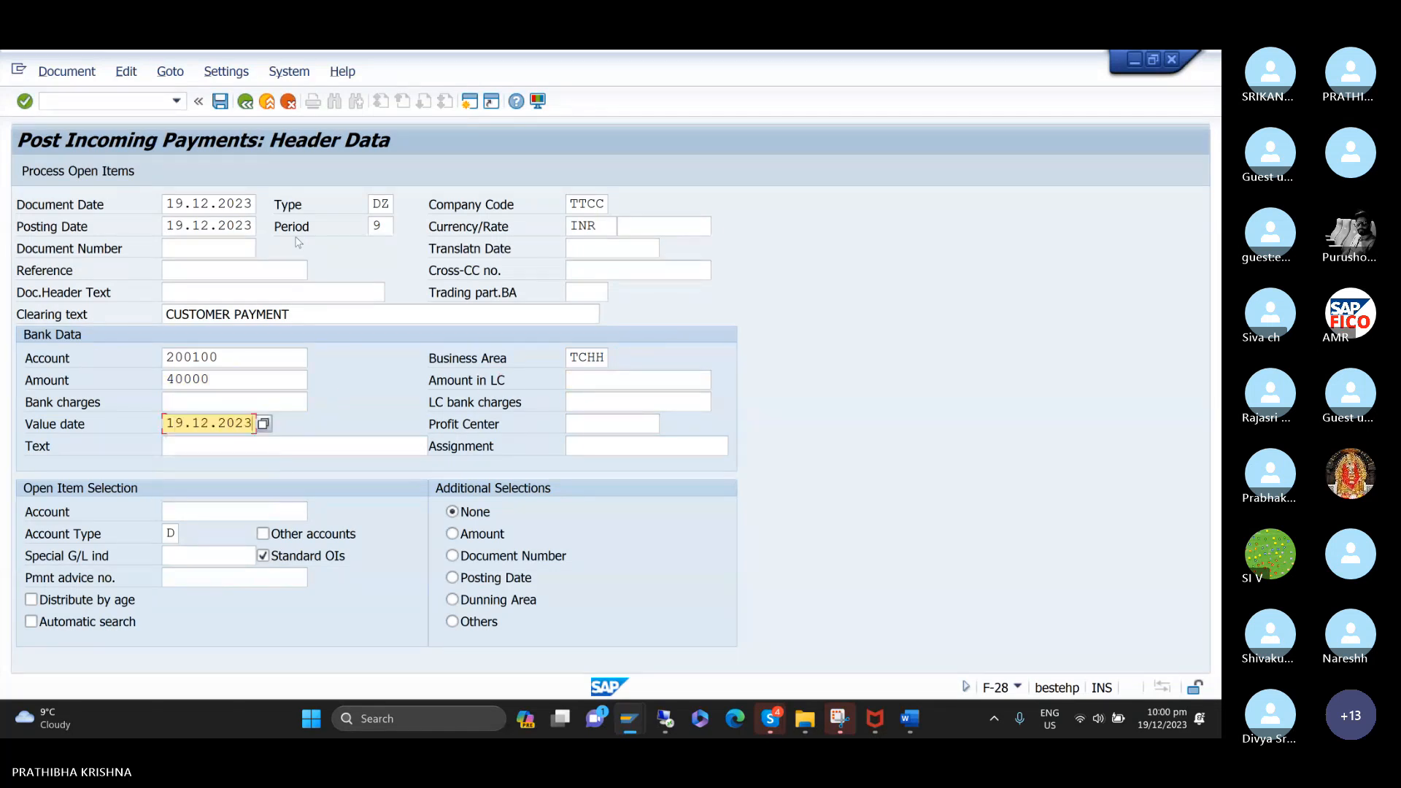
Enter CUSTOMER PAYMENT as the text of the bank line item.
{"action": "key", "text": "Tab"}
{"action": "type", "text": "C"}
{"action": "key", "text": "Down"}
{"action": "key", "text": "Return"}
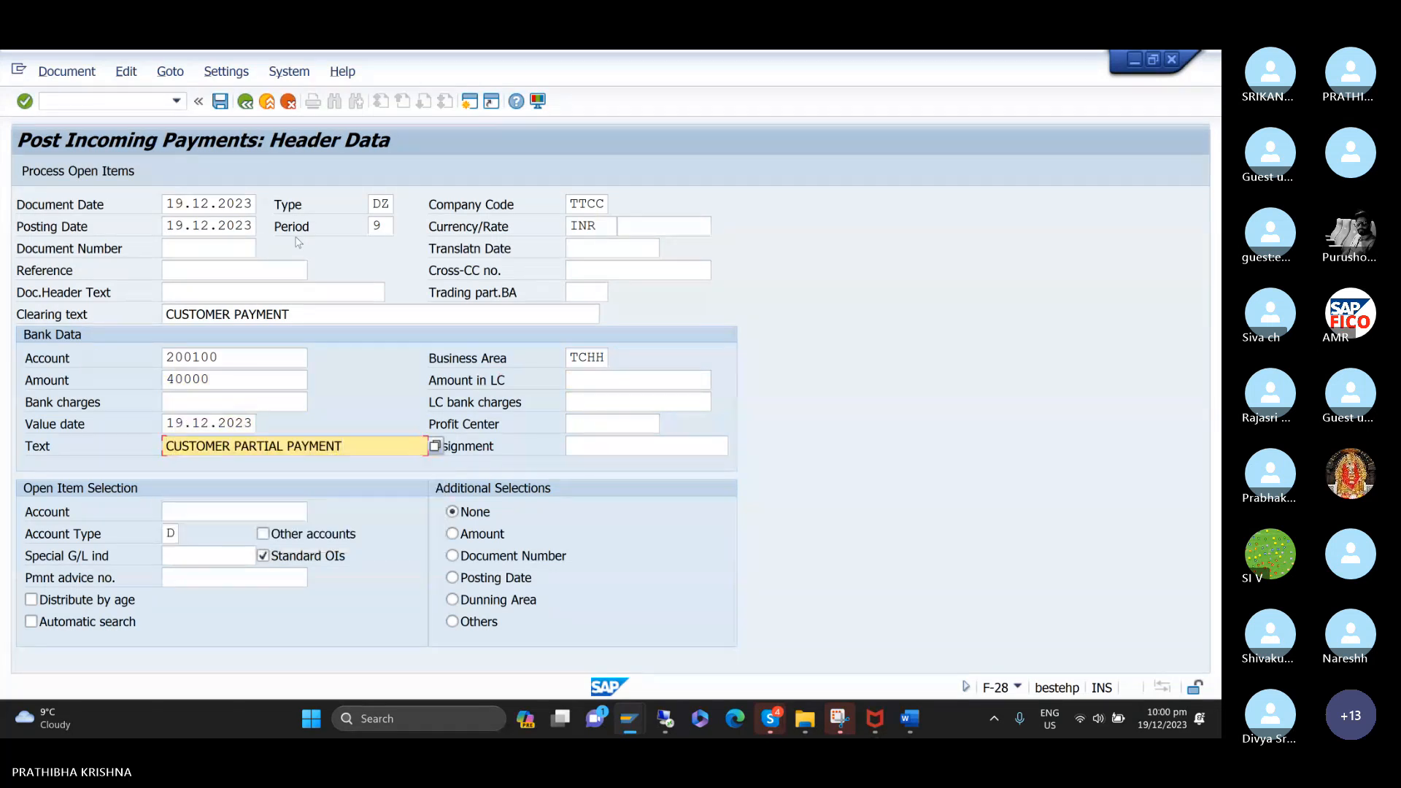
{"action": "key", "text": "BackSpace"}
{"action": "key", "text": "BackSpace"}
{"action": "key", "text": "BackSpace"}
{"action": "key", "text": "BackSpace"}
{"action": "key", "text": "BackSpace"}
{"action": "key", "text": "BackSpace"}
{"action": "key", "text": "BackSpace"}
{"action": "key", "text": "BackSpace"}
{"action": "key", "text": "Tab"}
{"action": "key", "text": "Tab"}
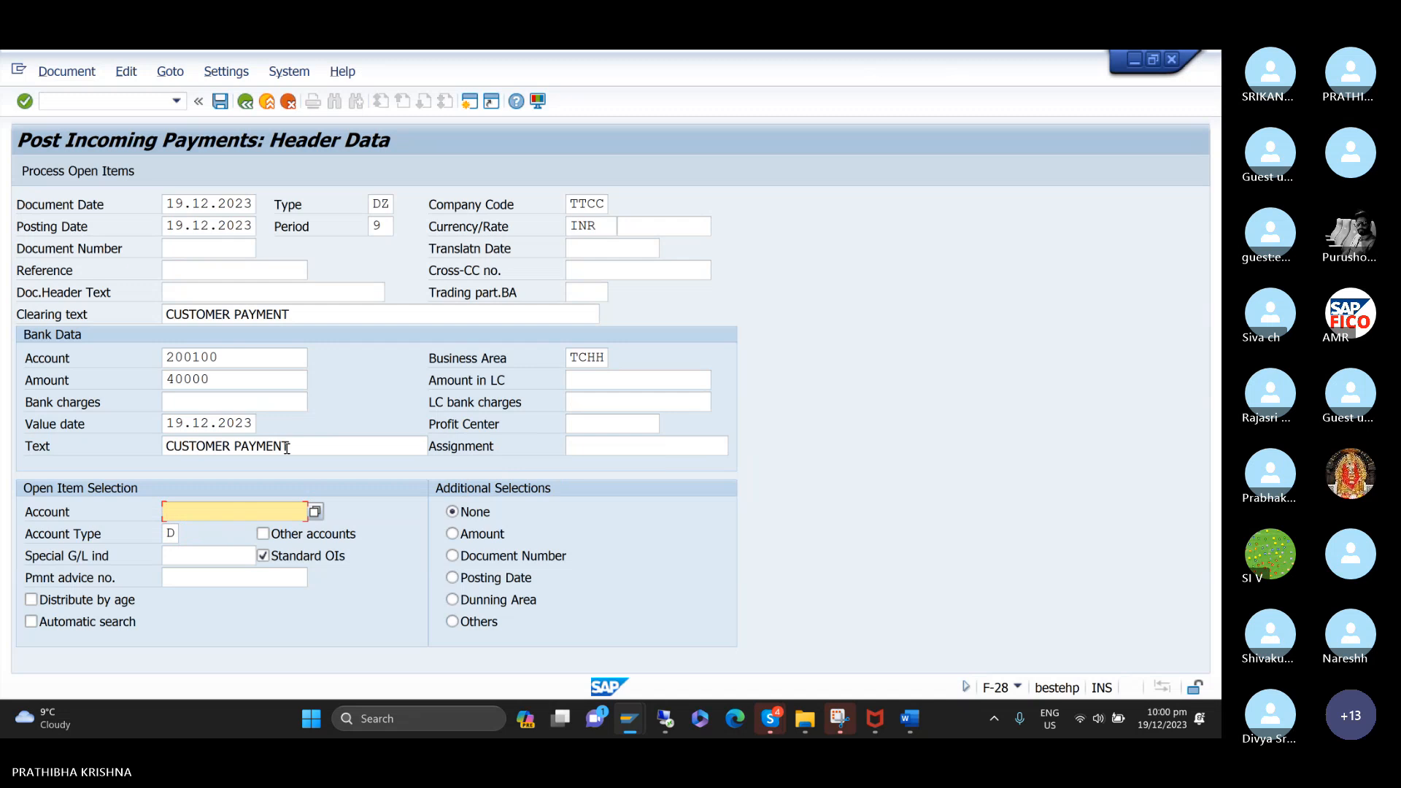
Choose customer HONEY BEE TRADERS for the open item selection and process its open items.
{"action": "key", "text": "Return"}
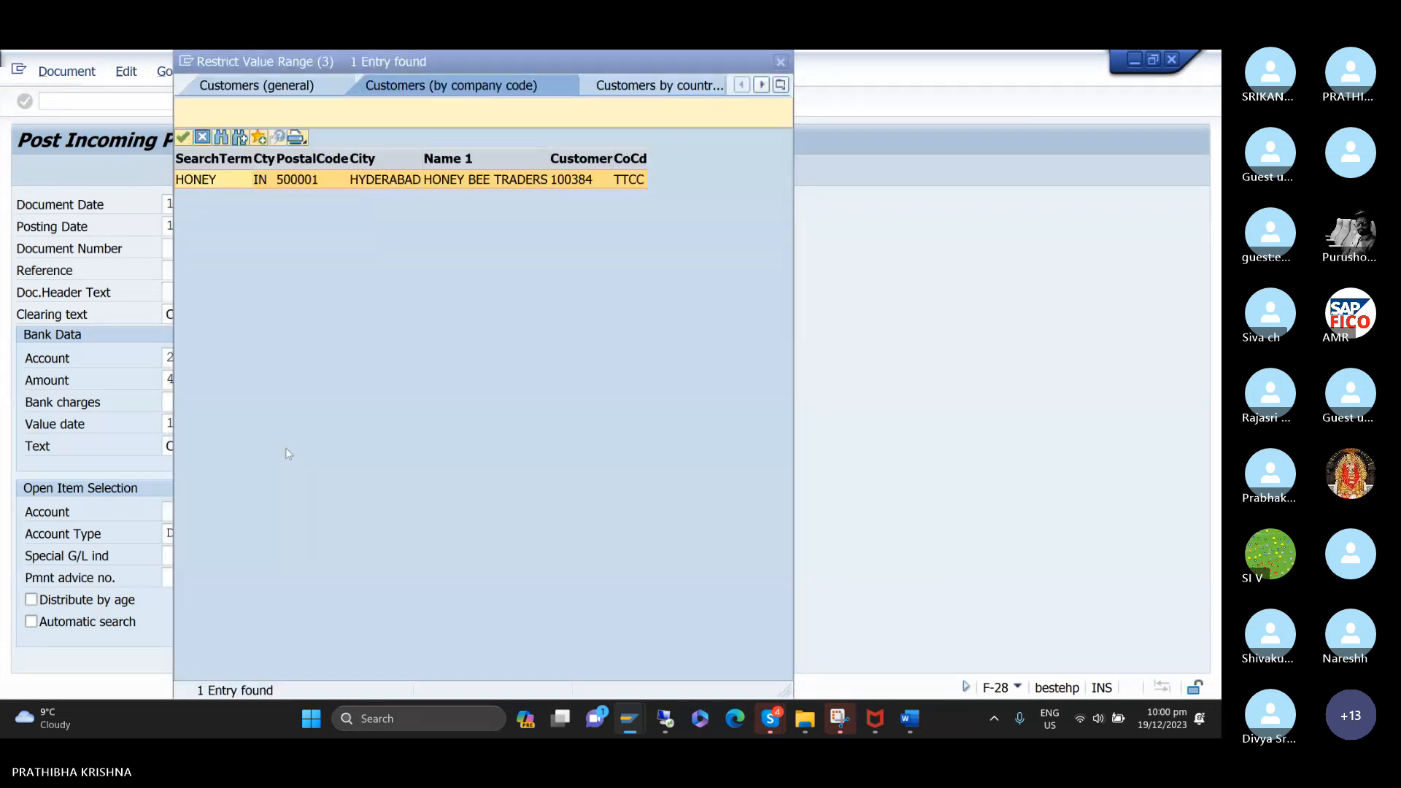
{"action": "left_click", "coordinate": [207, 183]}
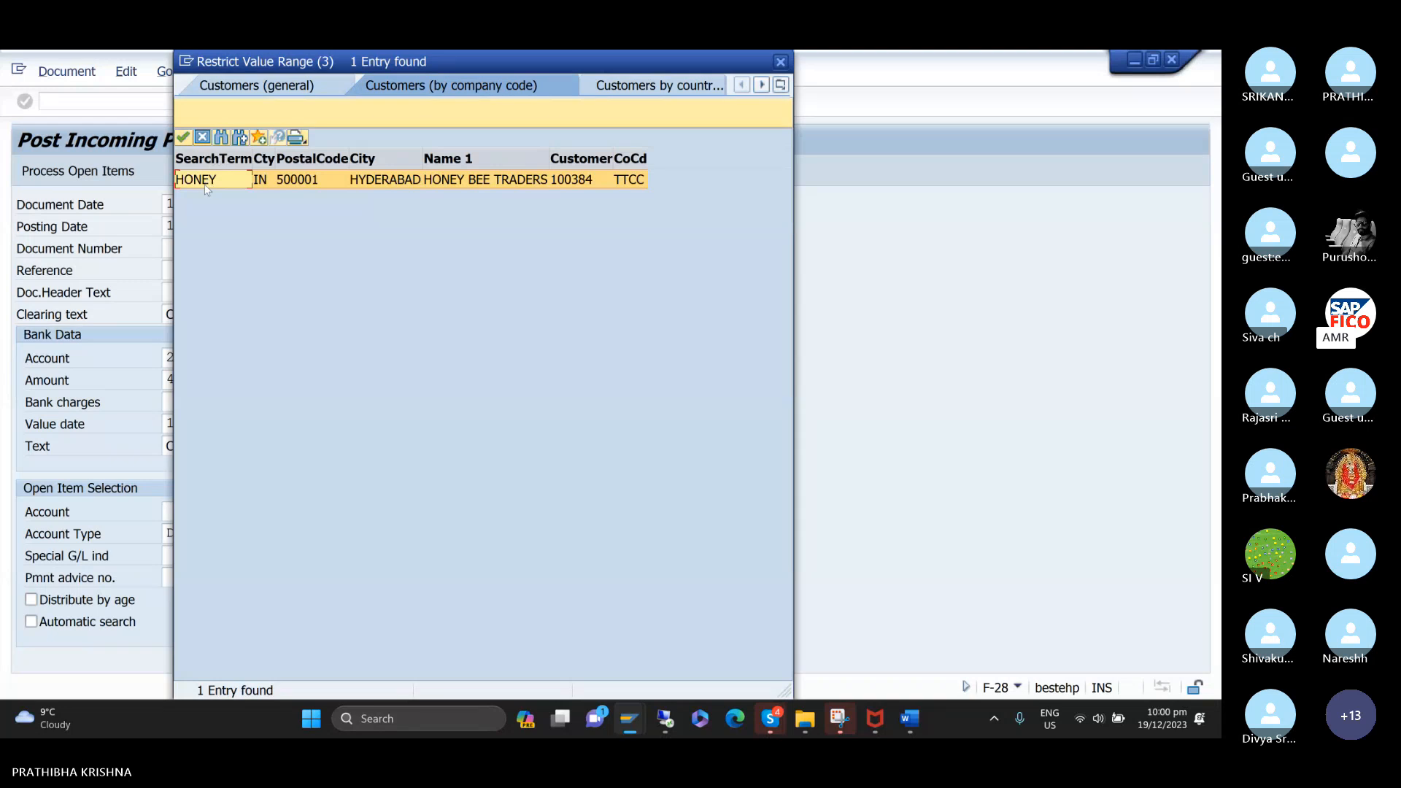
{"action": "double_click", "coordinate": [207, 181]}
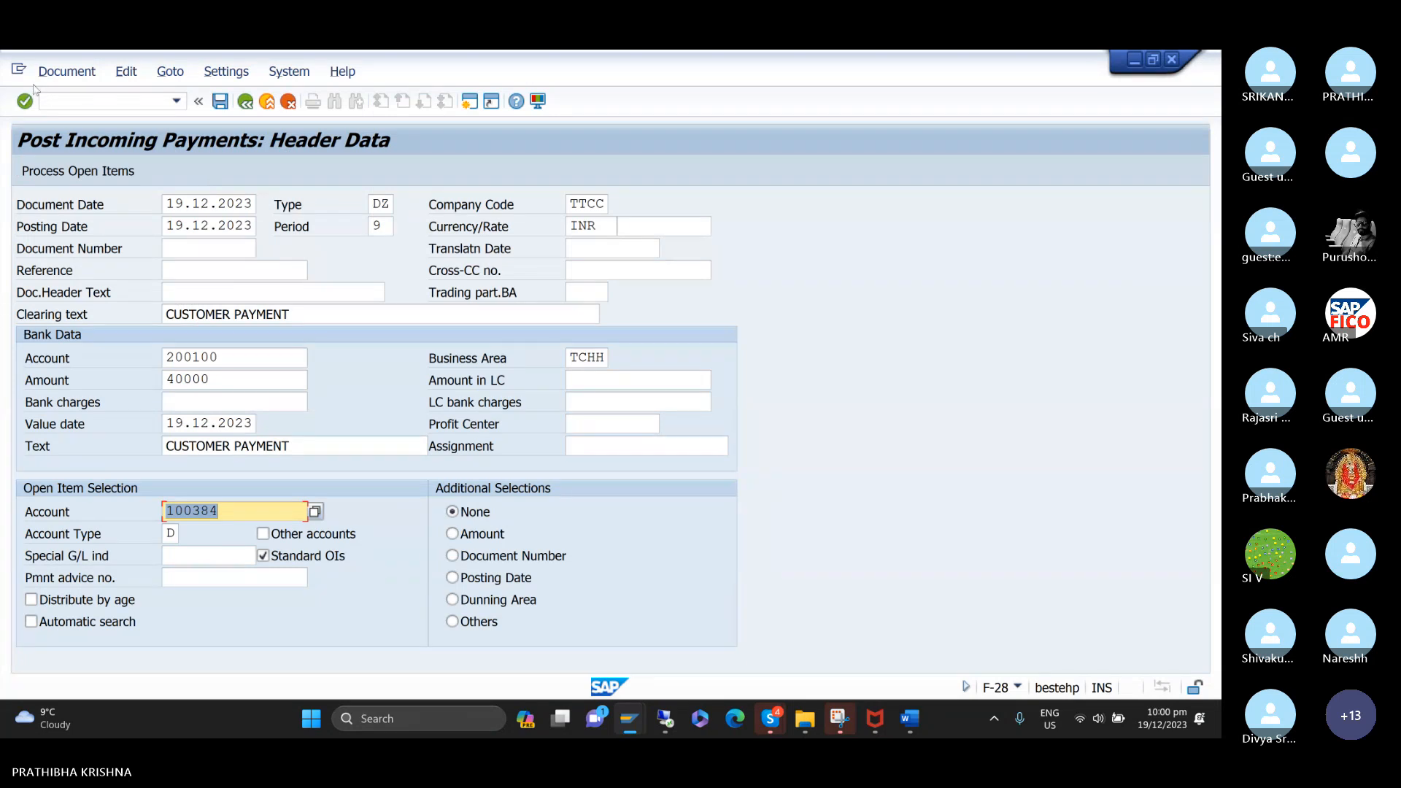
{"action": "left_click", "coordinate": [81, 171]}
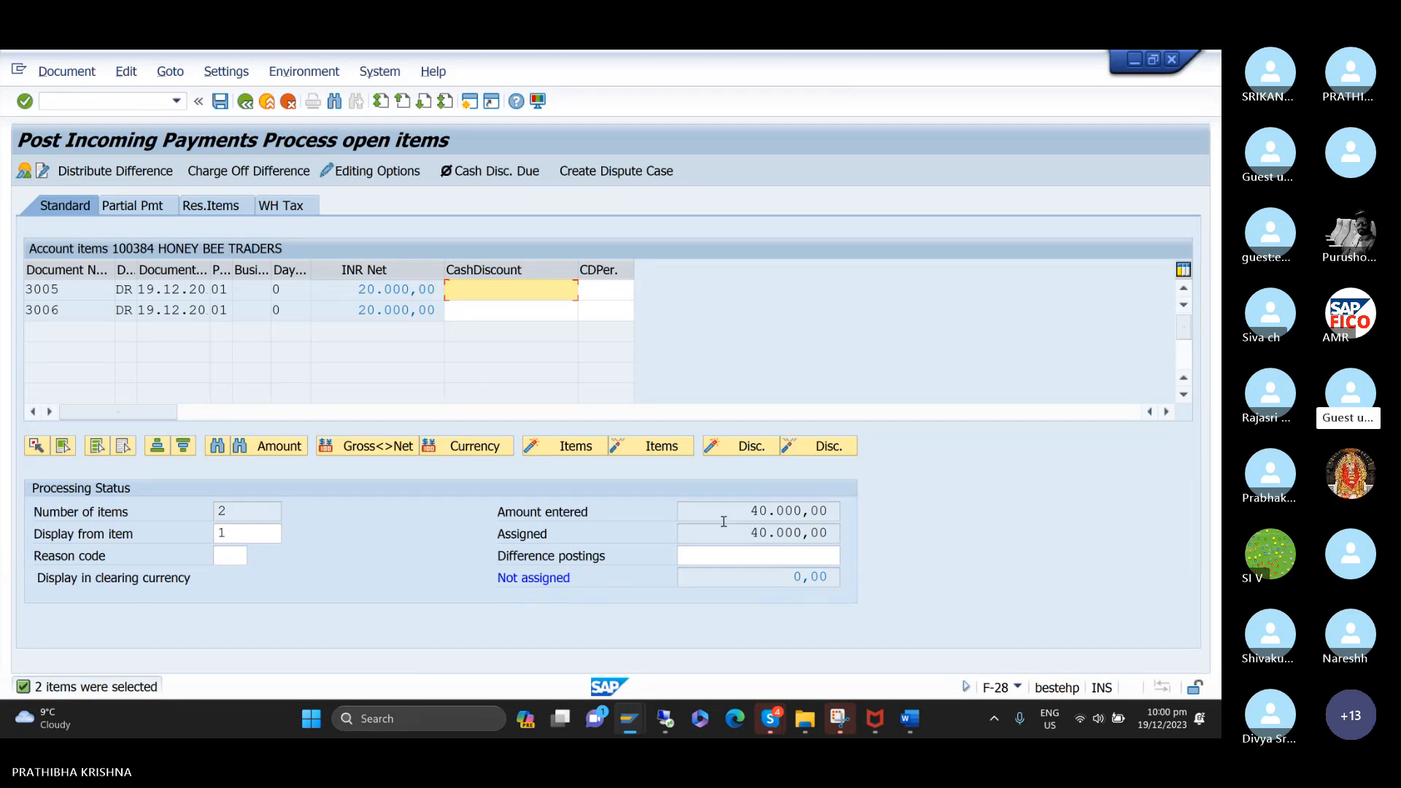
Simulate the 40000 INR incoming payment against invoices 3005 and 3006 and post it.
{"action": "left_click", "coordinate": [73, 73]}
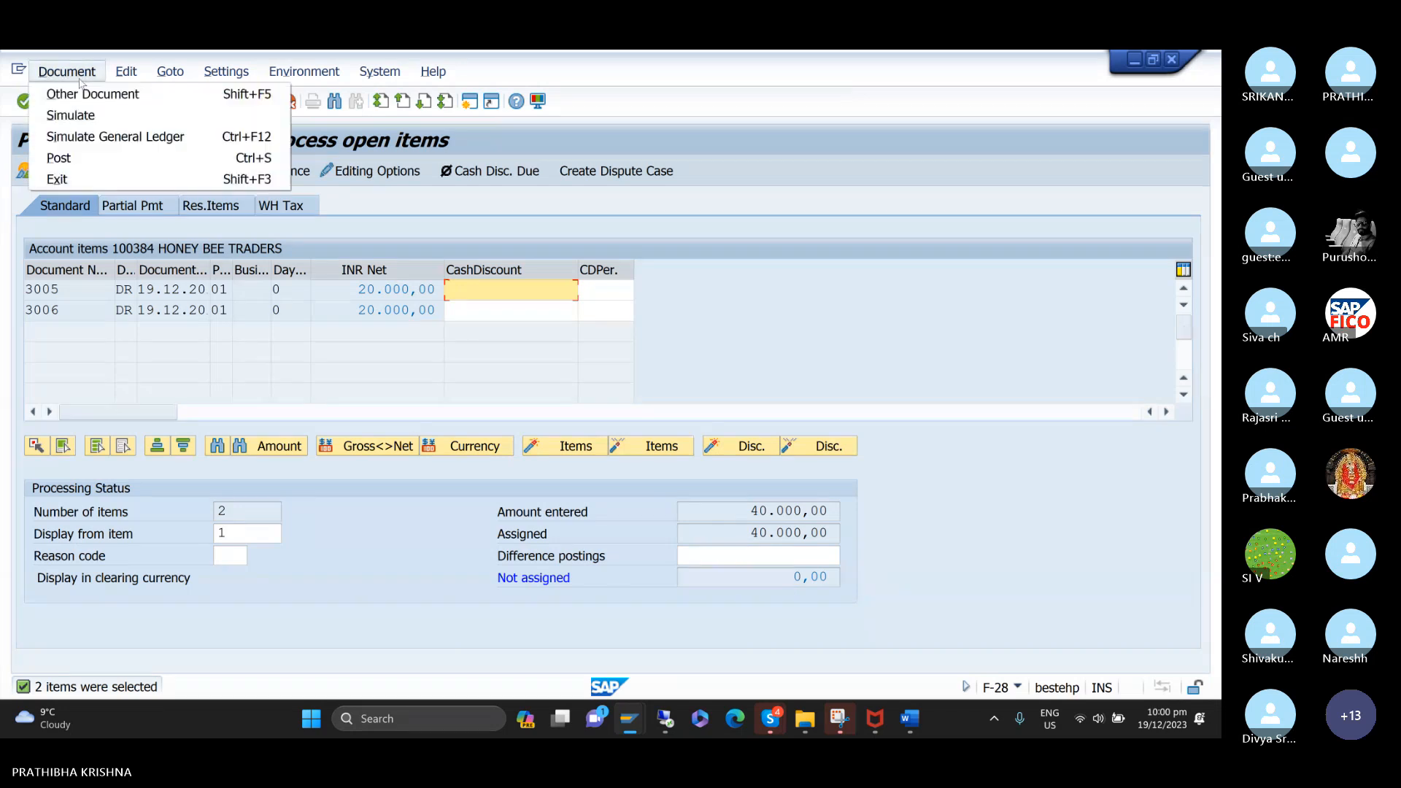
{"action": "left_click", "coordinate": [82, 121]}
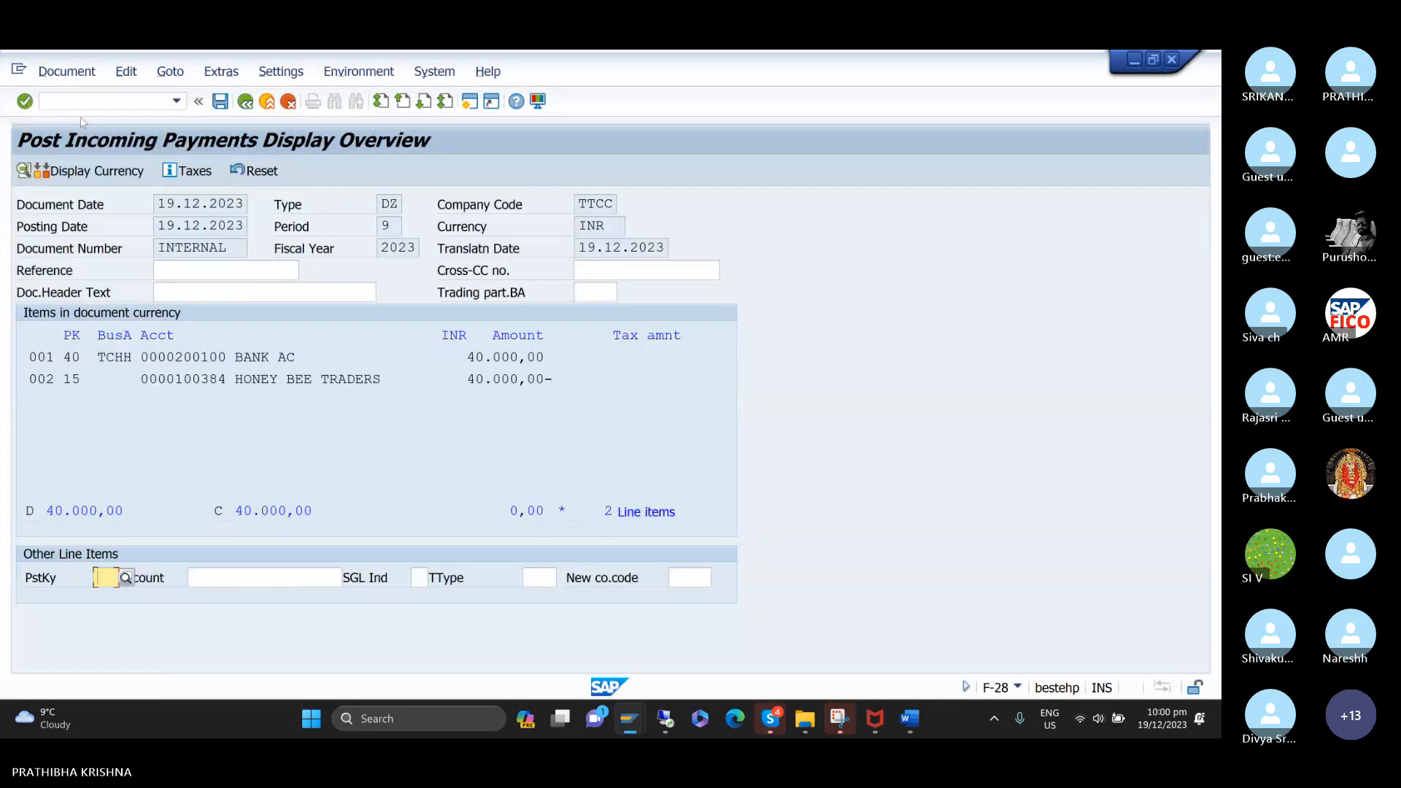
{"action": "left_click", "coordinate": [220, 102]}
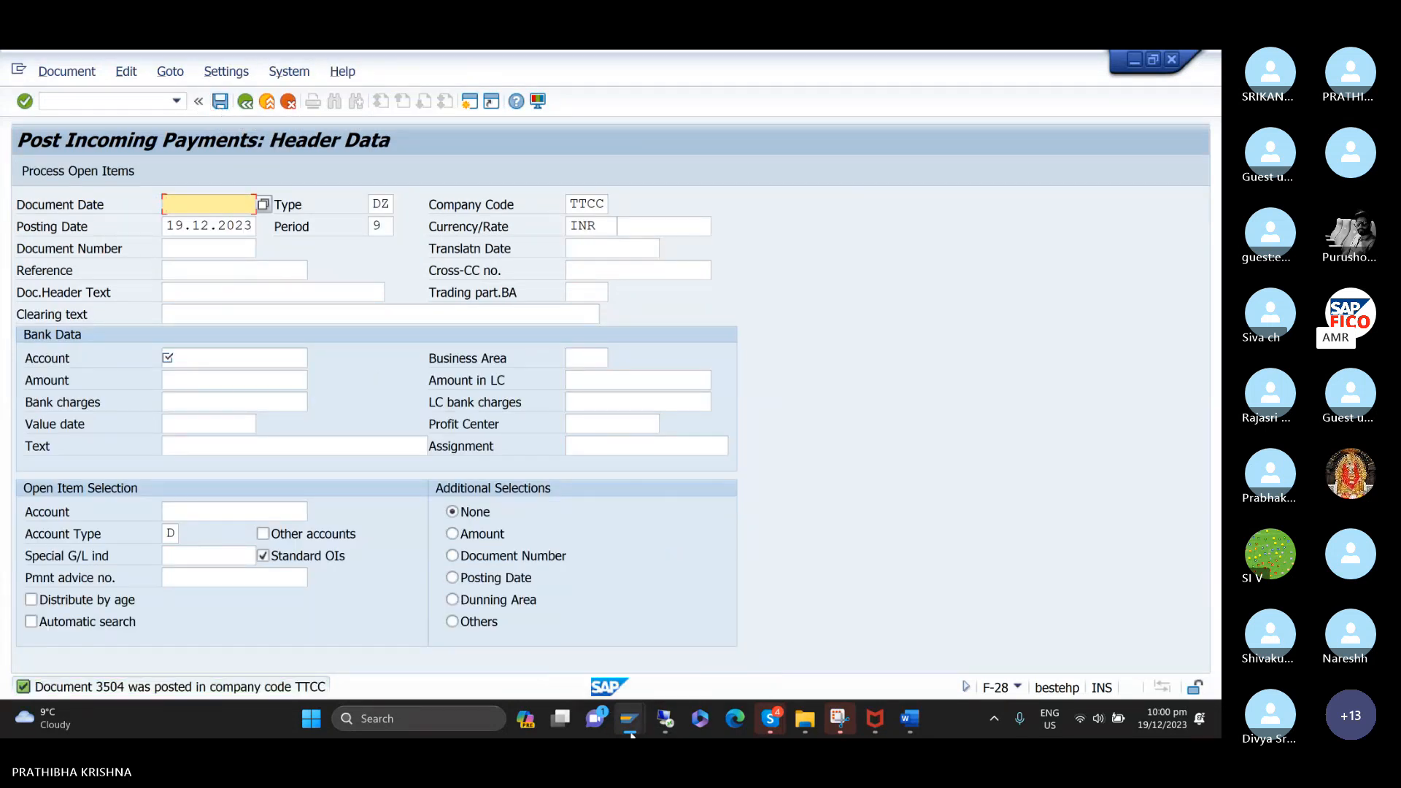
Switch to the customer line item display and refresh the HONEY BEE TRADERS list to check the cleared invoices.
{"action": "mouse_move", "coordinate": [629, 716]}
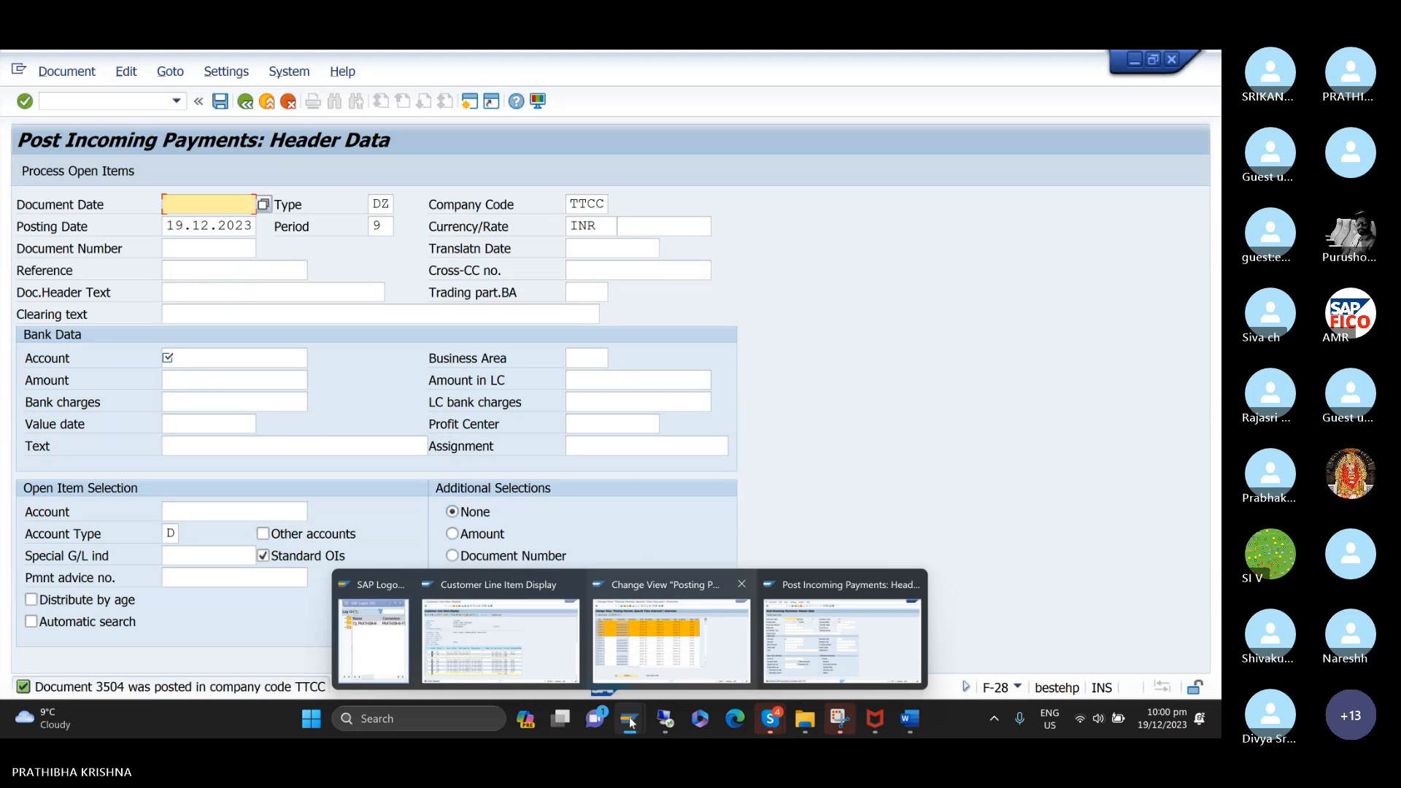
{"action": "left_click", "coordinate": [561, 655]}
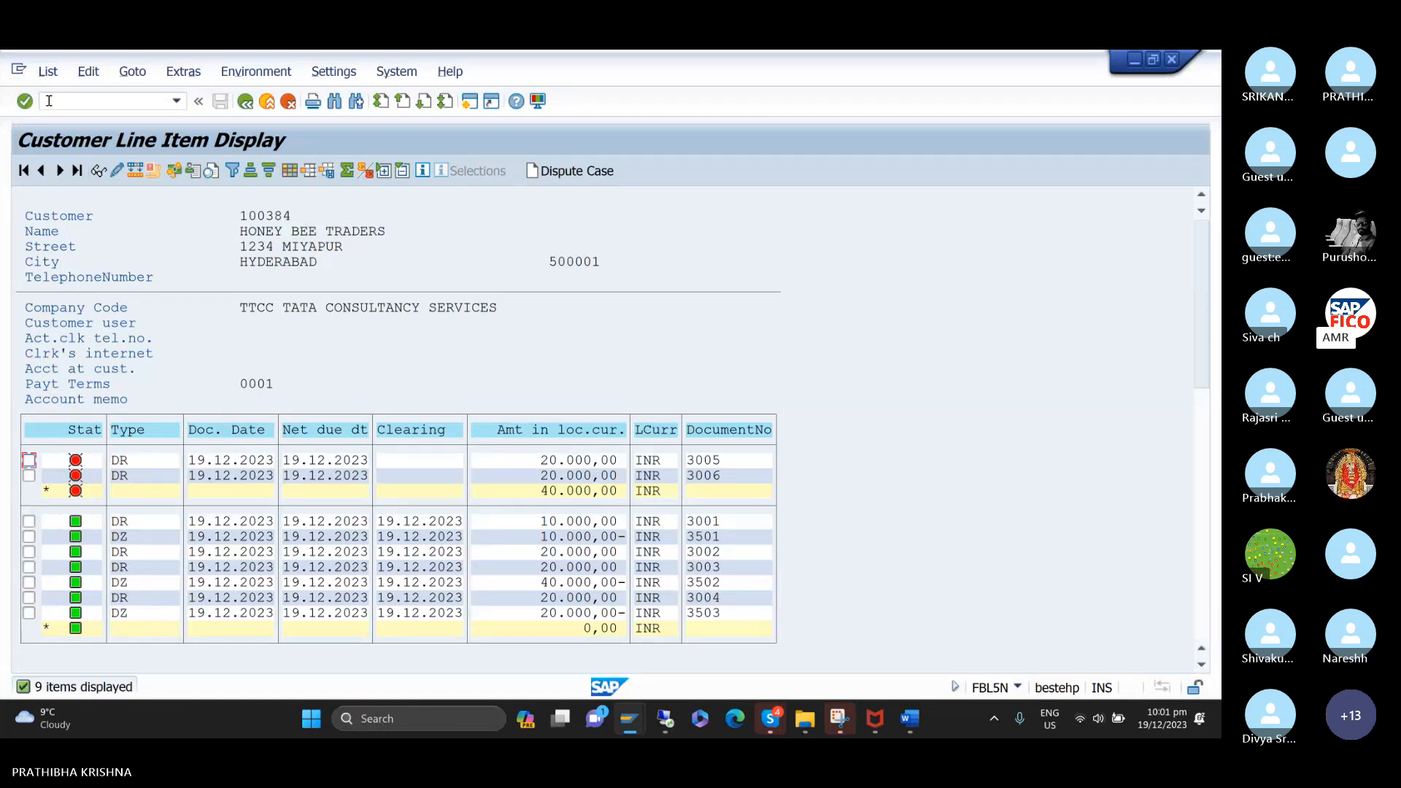
{"action": "left_click", "coordinate": [41, 78]}
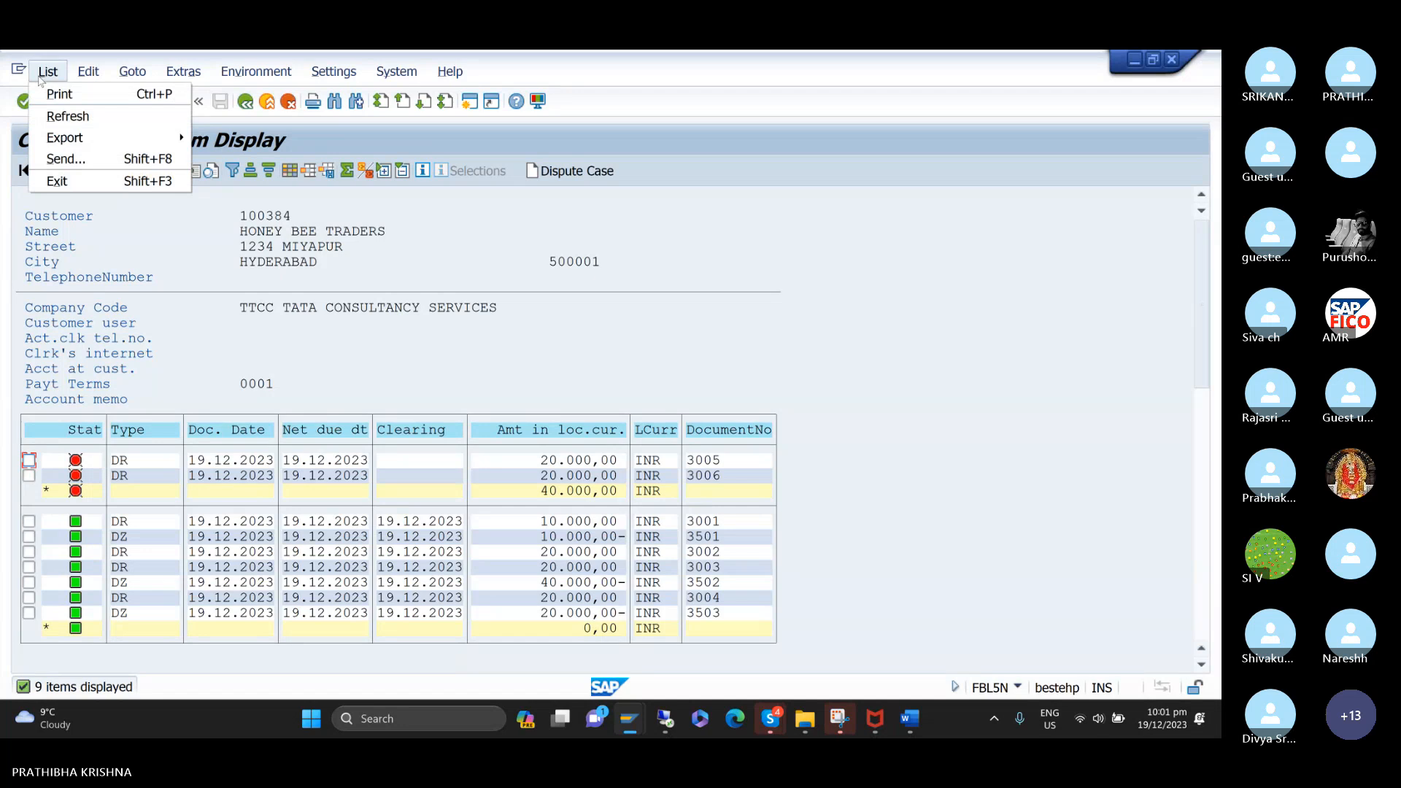
{"action": "left_click", "coordinate": [65, 119]}
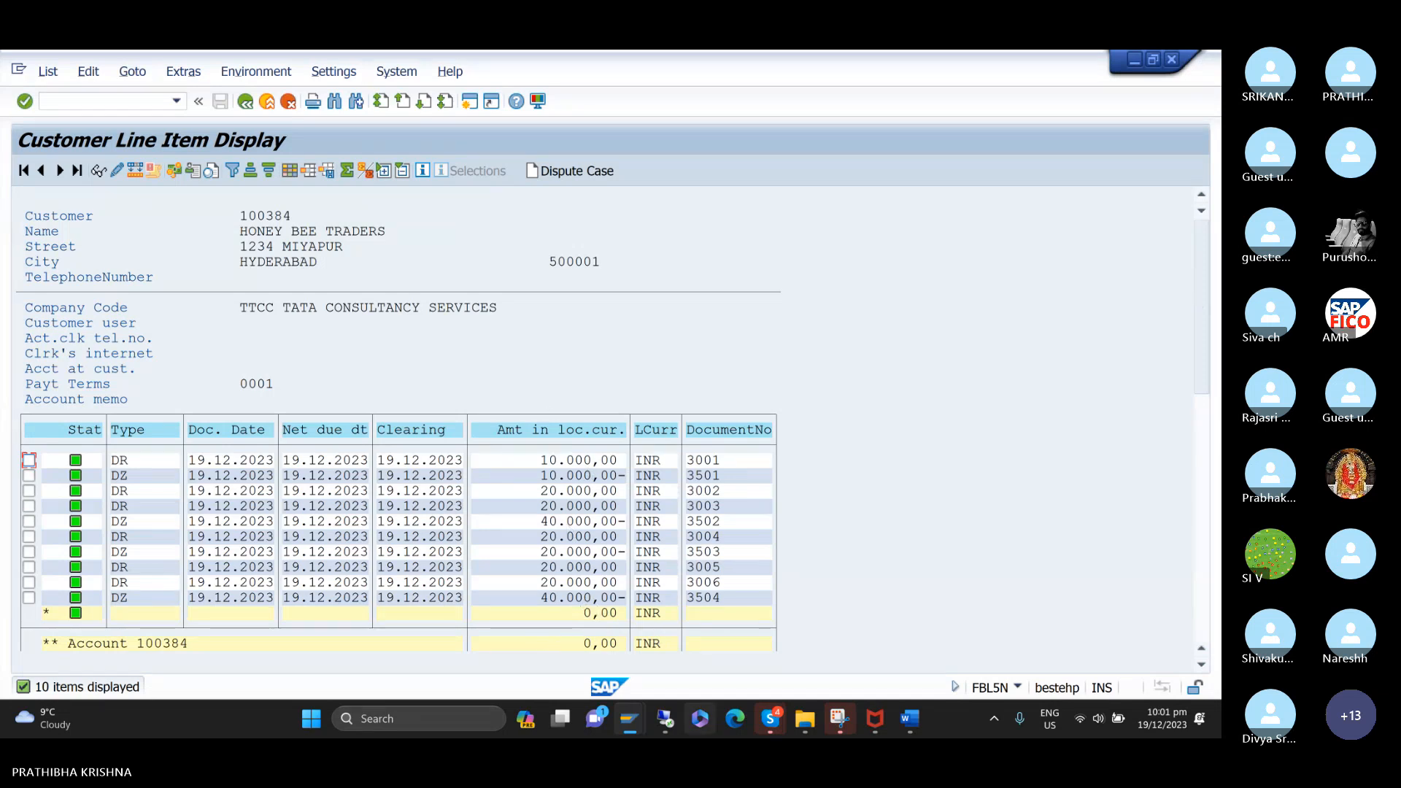
Return to the incoming payment session and start customer invoice entry with transaction code /NFB70.
{"action": "mouse_move", "coordinate": [624, 723]}
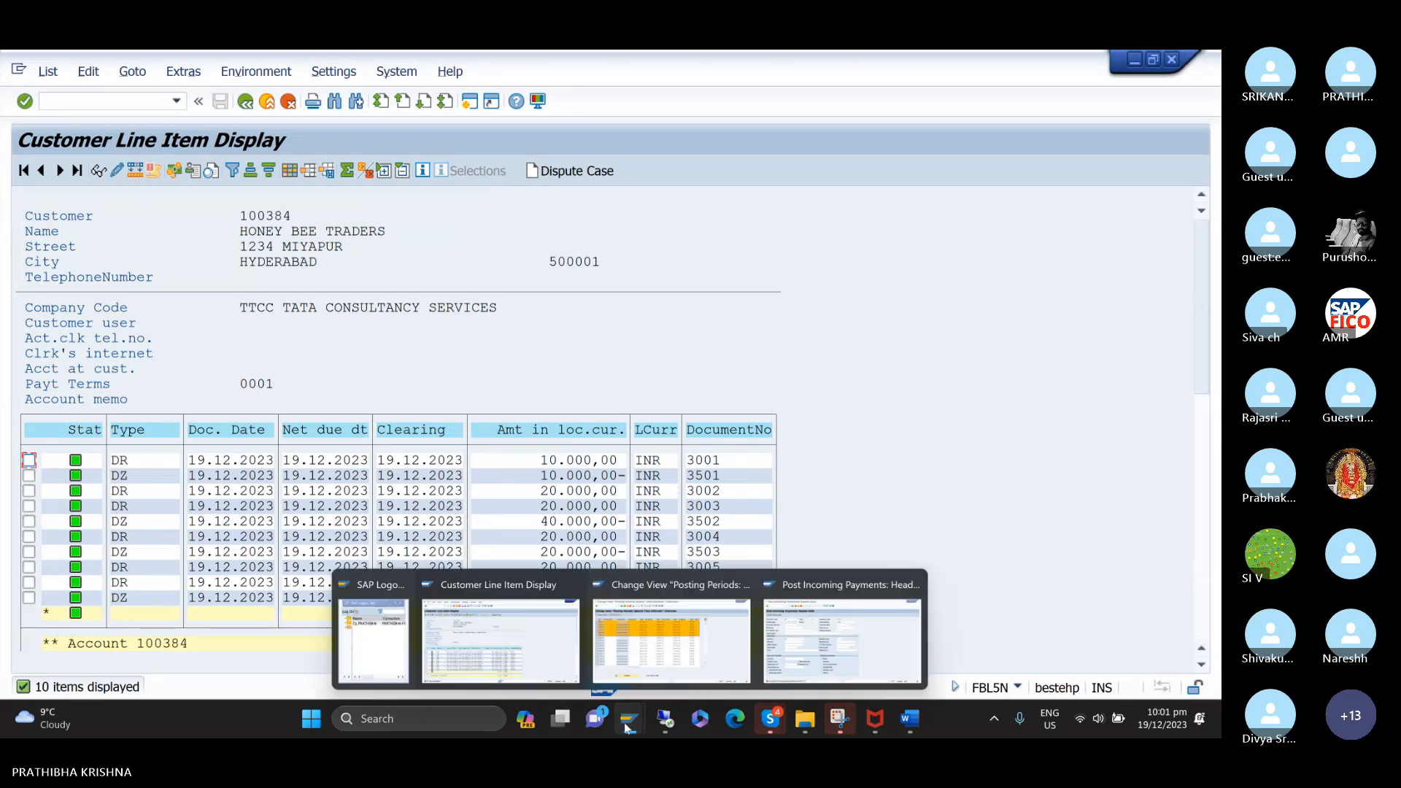
{"action": "left_click", "coordinate": [824, 659]}
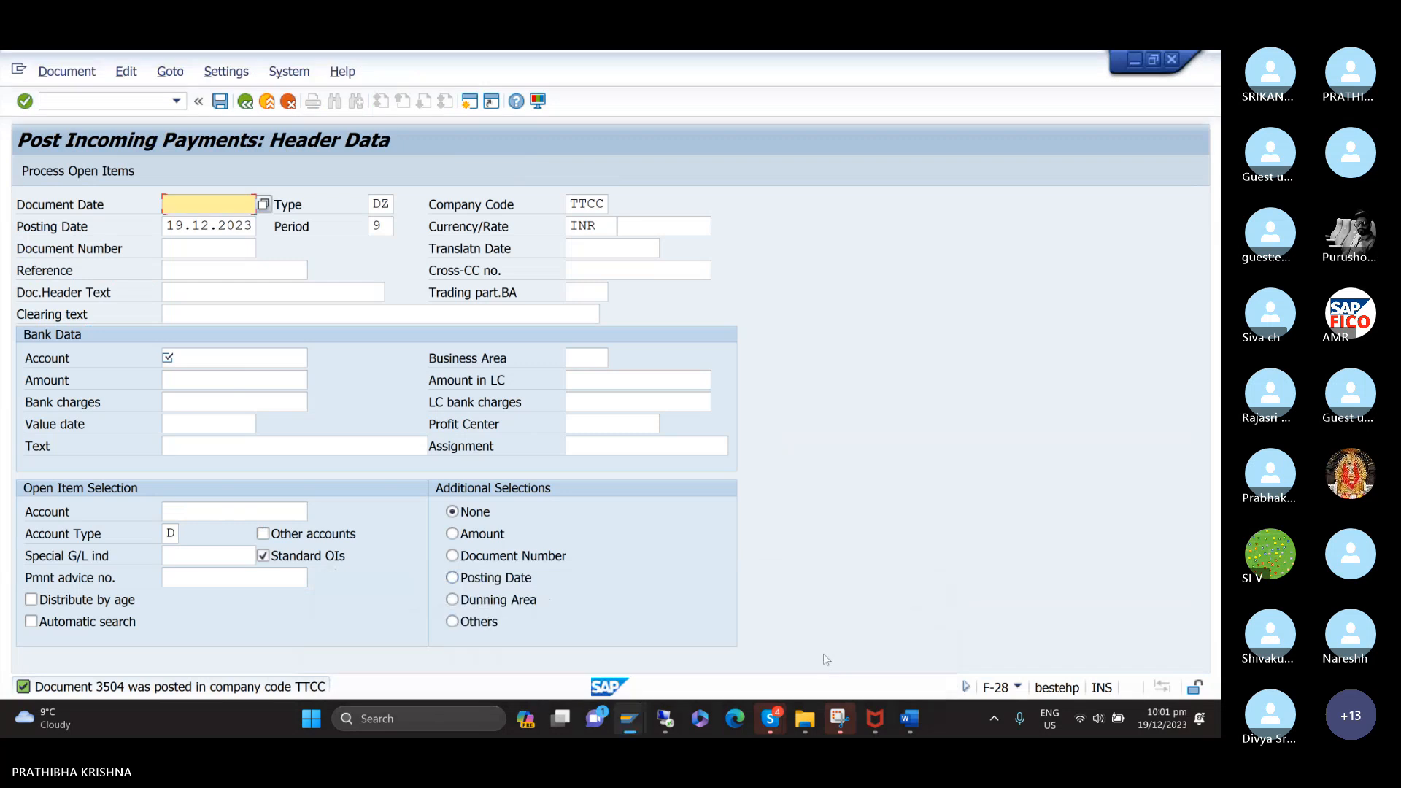
{"action": "left_click", "coordinate": [155, 102]}
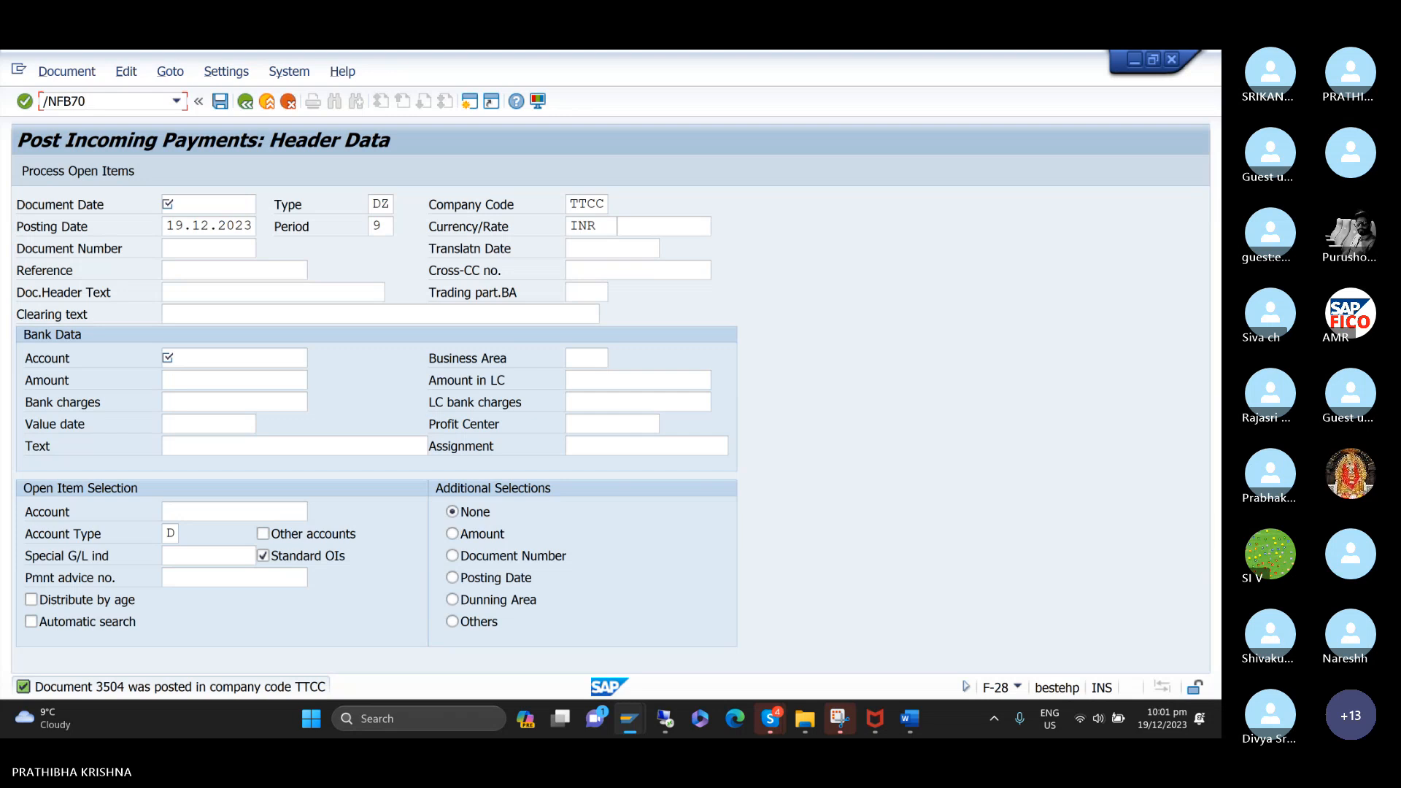
{"action": "key", "text": "Return"}
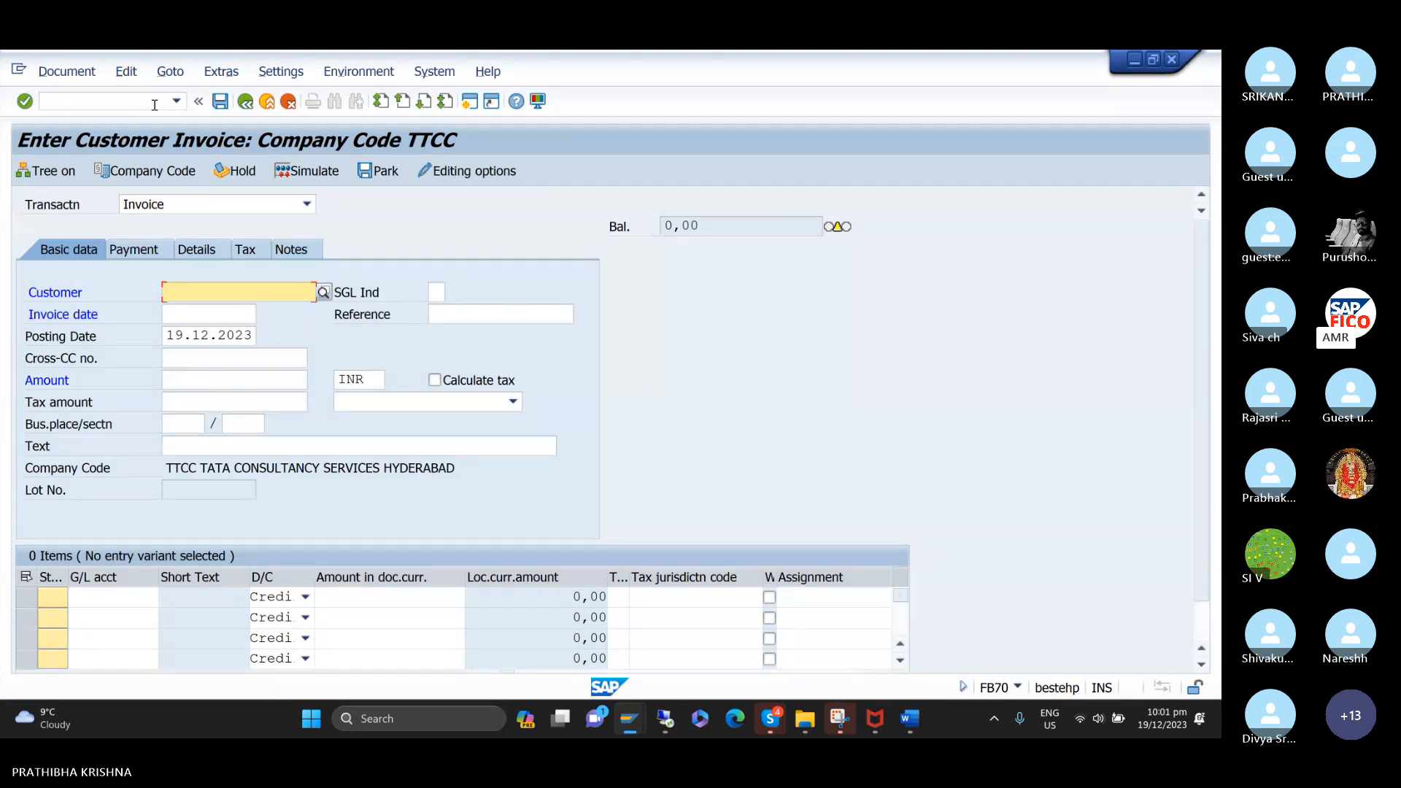
Choose HONEY BEE TRADERS as the customer of the new invoice and set the invoice date to 19.12.2023.
{"action": "key", "text": "F4"}
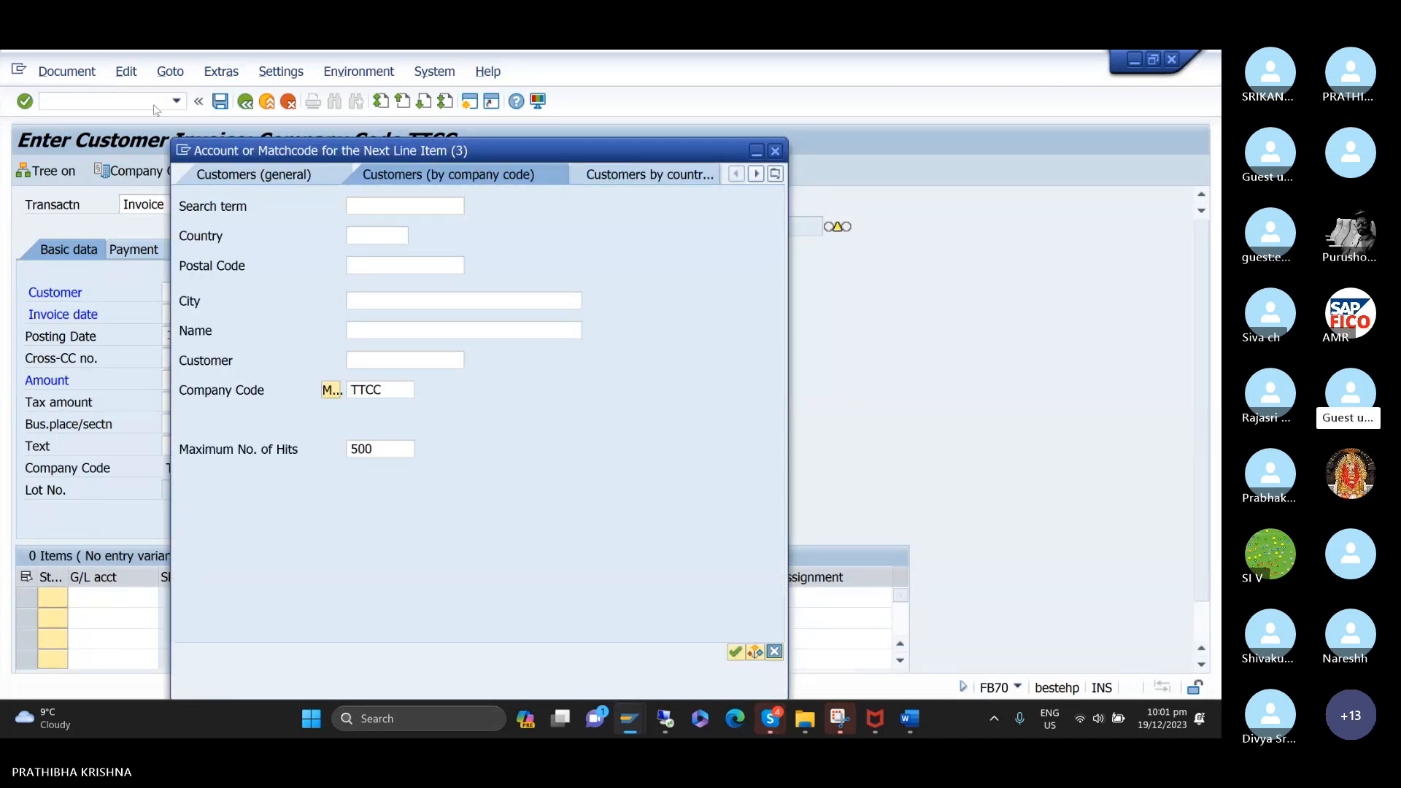
{"action": "key", "text": "Return"}
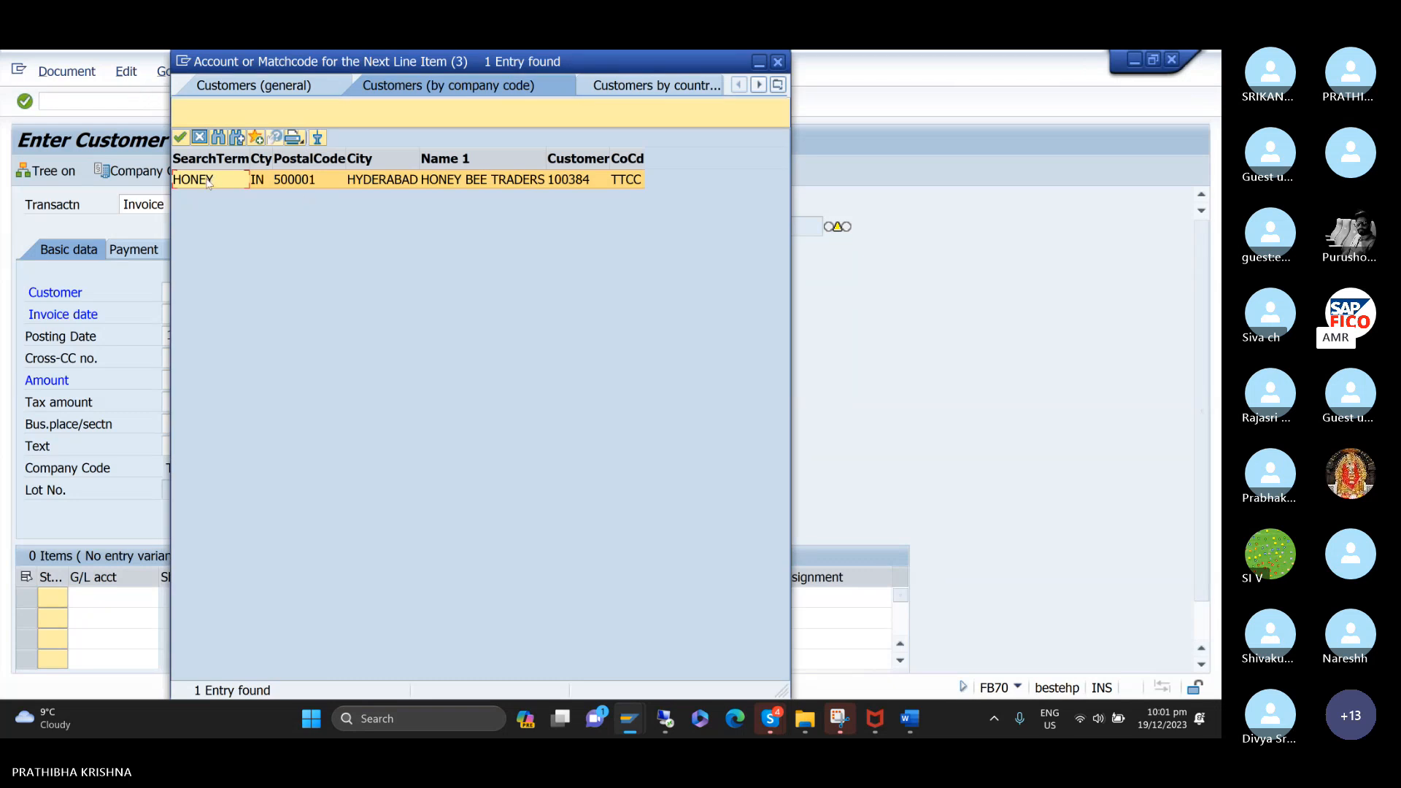
{"action": "double_click", "coordinate": [209, 180]}
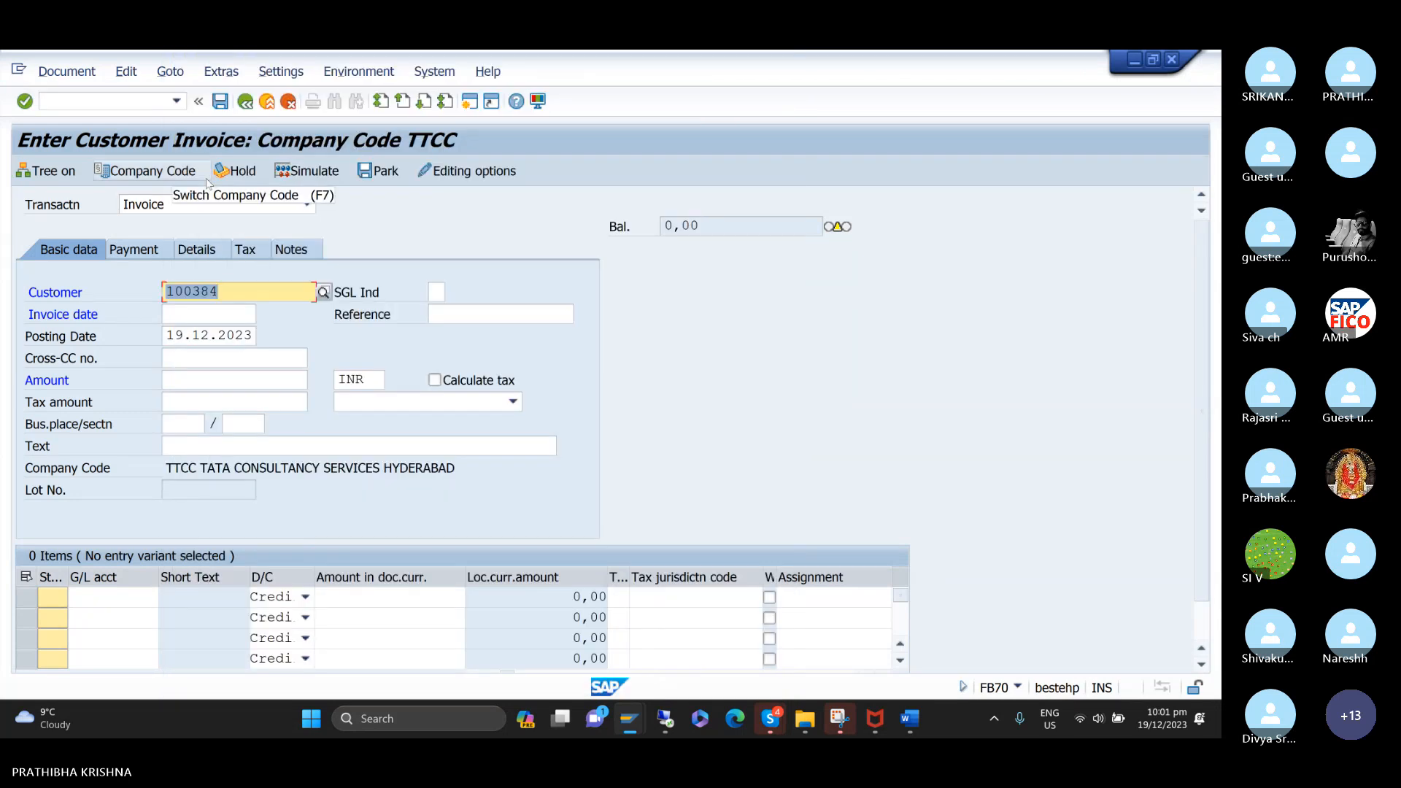
{"action": "left_click", "coordinate": [224, 316]}
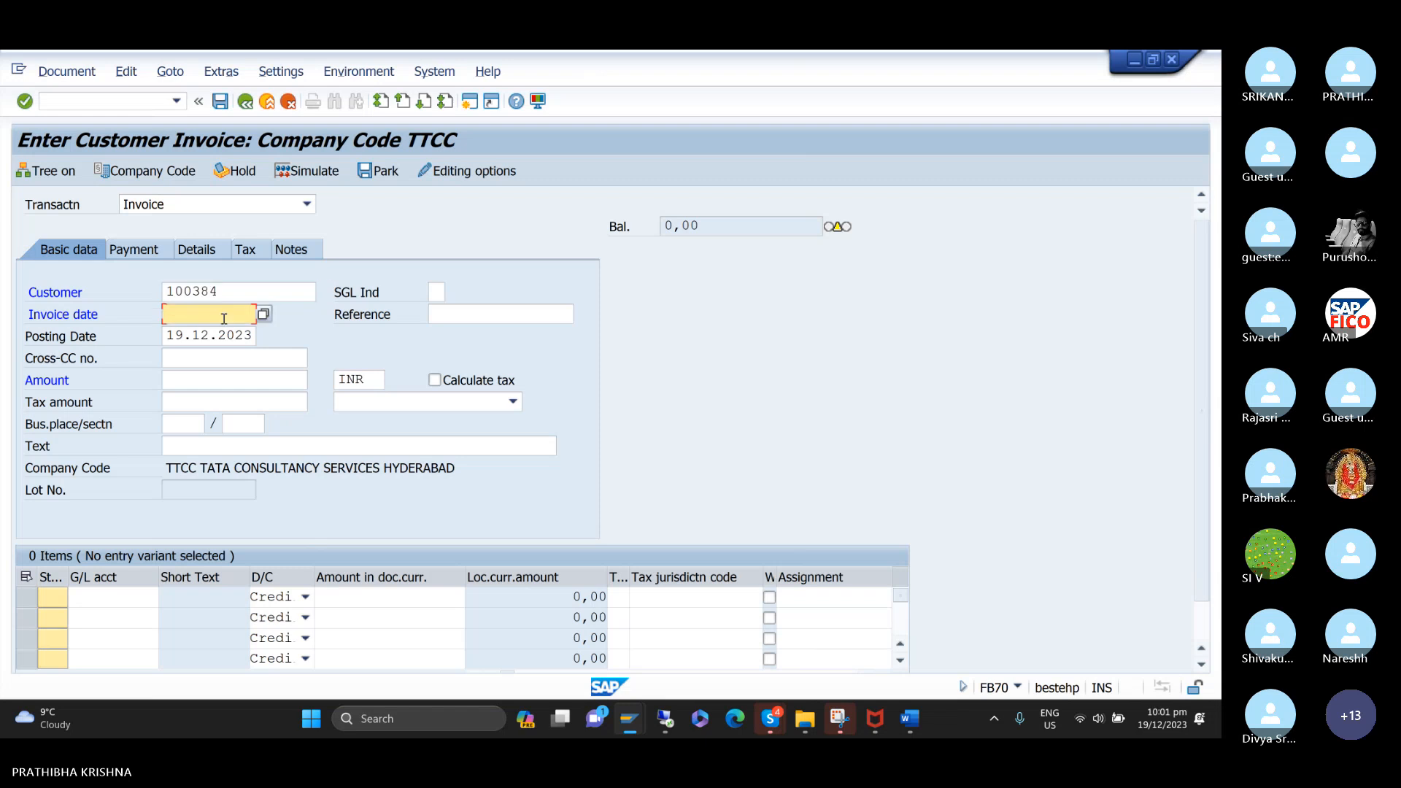
{"action": "type", "text": "1"}
{"action": "key", "text": "Down"}
{"action": "key", "text": "Return"}
{"action": "key", "text": "Tab"}
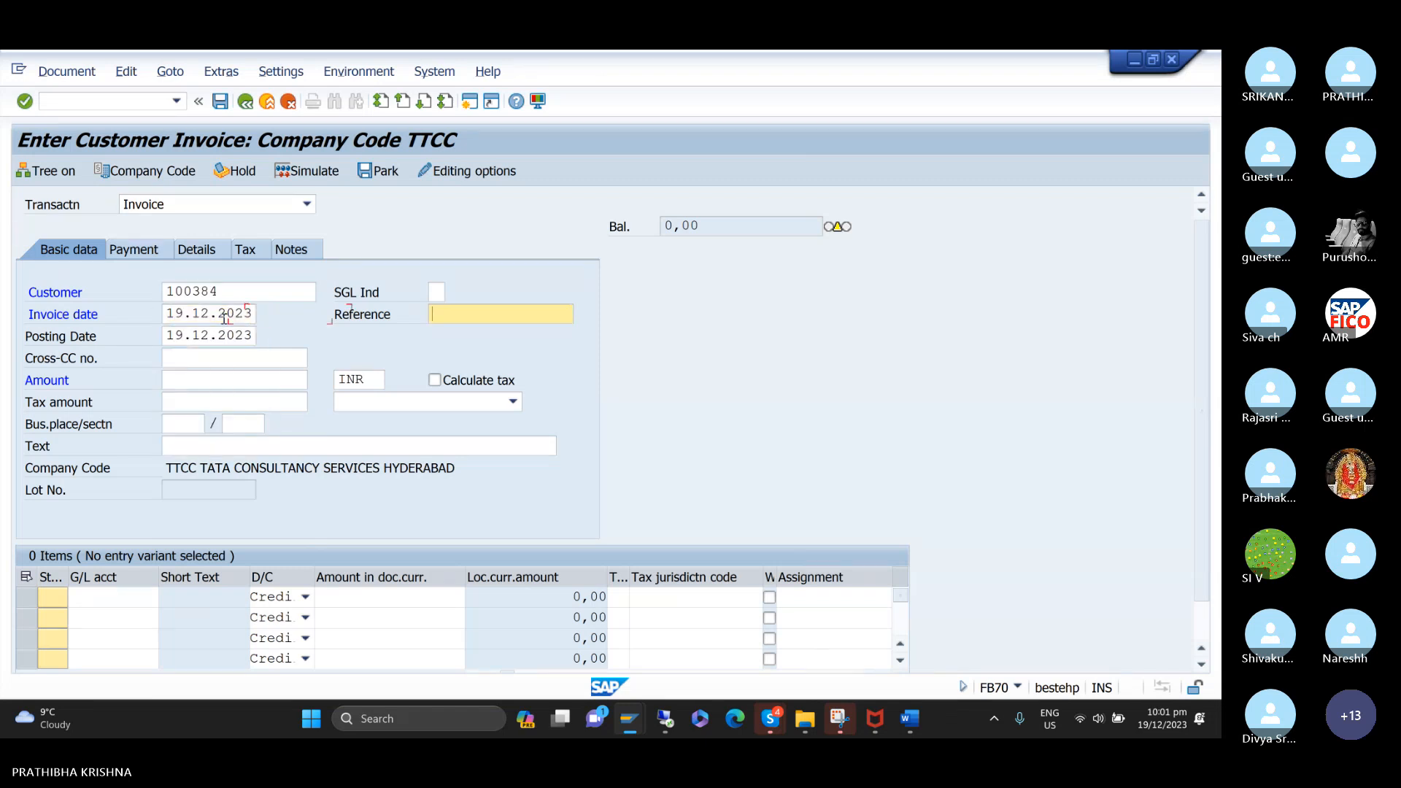
Enter CUSTOMER as the invoice reference and 100000 INR as the invoice amount.
{"action": "type", "text": "X"}
{"action": "key", "text": "BackSpace"}
{"action": "type", "text": "C"}
{"action": "key", "text": "Down"}
{"action": "key", "text": "Return"}
{"action": "key", "text": "Tab"}
{"action": "key", "text": "Tab"}
{"action": "key", "text": "Tab"}
{"action": "type", "text": "1"}
{"action": "key", "text": "Down"}
{"action": "key", "text": "Down"}
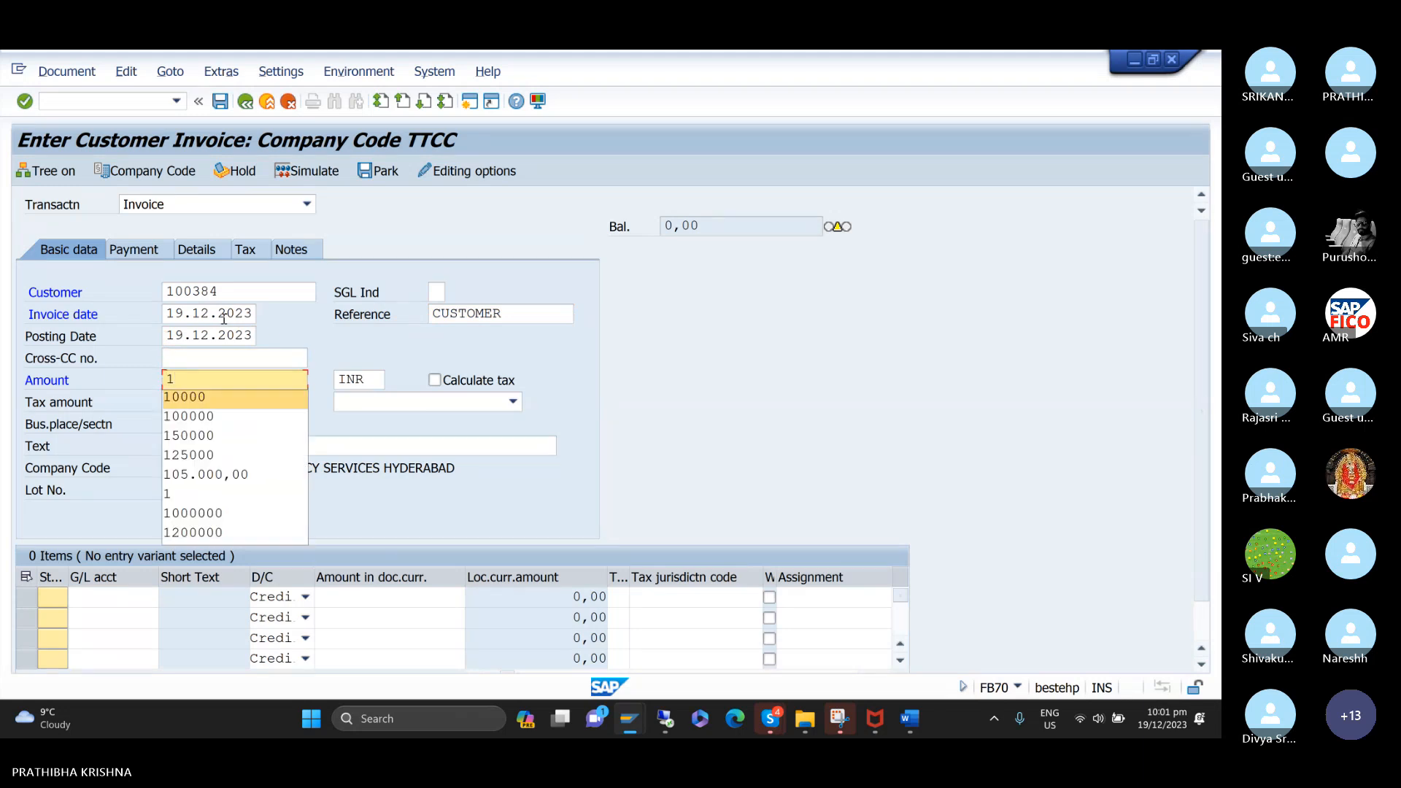
{"action": "key", "text": "Return"}
Enter CUSTOMER INVOICE CREATION as the text of the invoice.
{"action": "key", "text": "Tab"}
{"action": "key", "text": "Tab"}
{"action": "key", "text": "Tab"}
{"action": "key", "text": "Tab"}
{"action": "key", "text": "Tab"}
{"action": "key", "text": "Tab"}
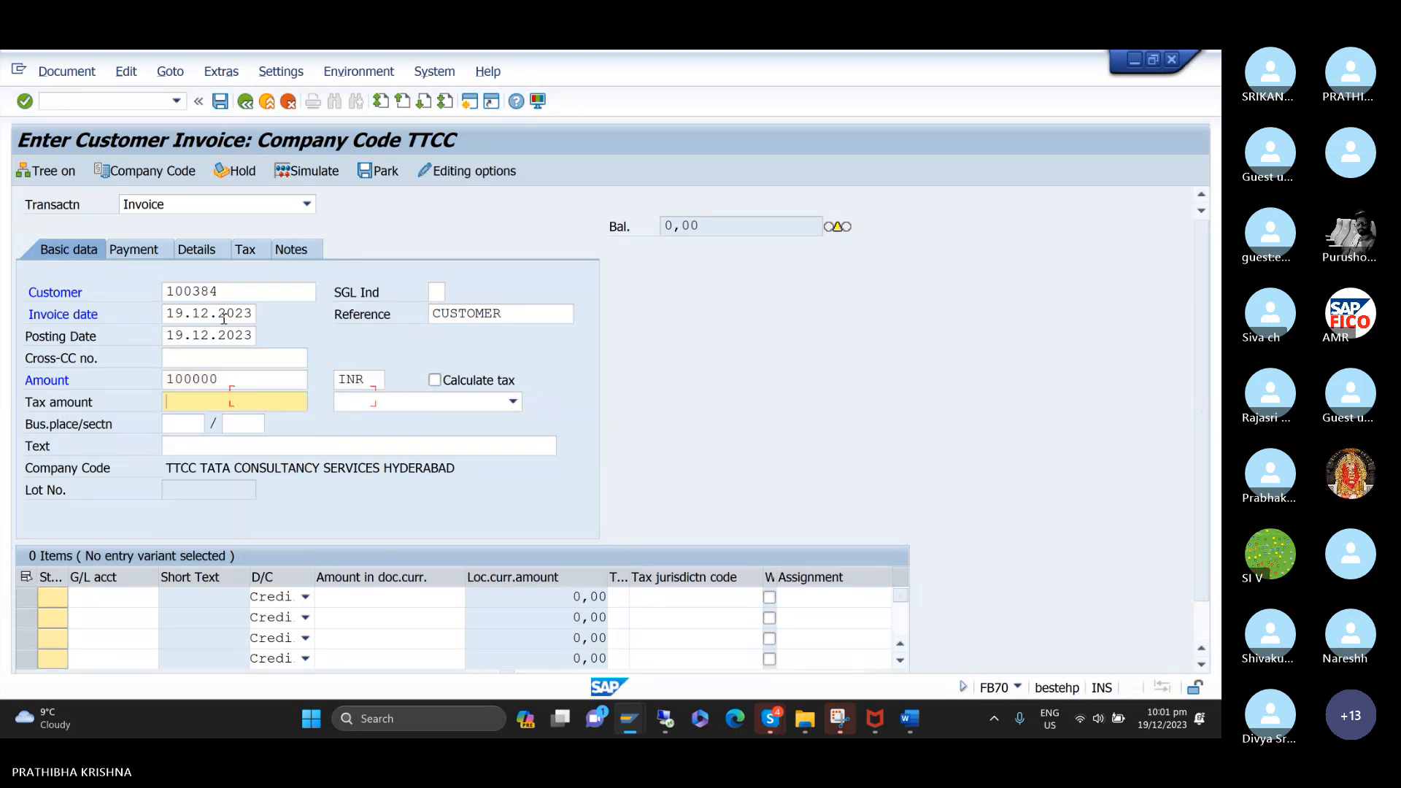
{"action": "key", "text": "Tab"}
{"action": "type", "text": "C"}
{"action": "key", "text": "Down"}
{"action": "key", "text": "Down"}
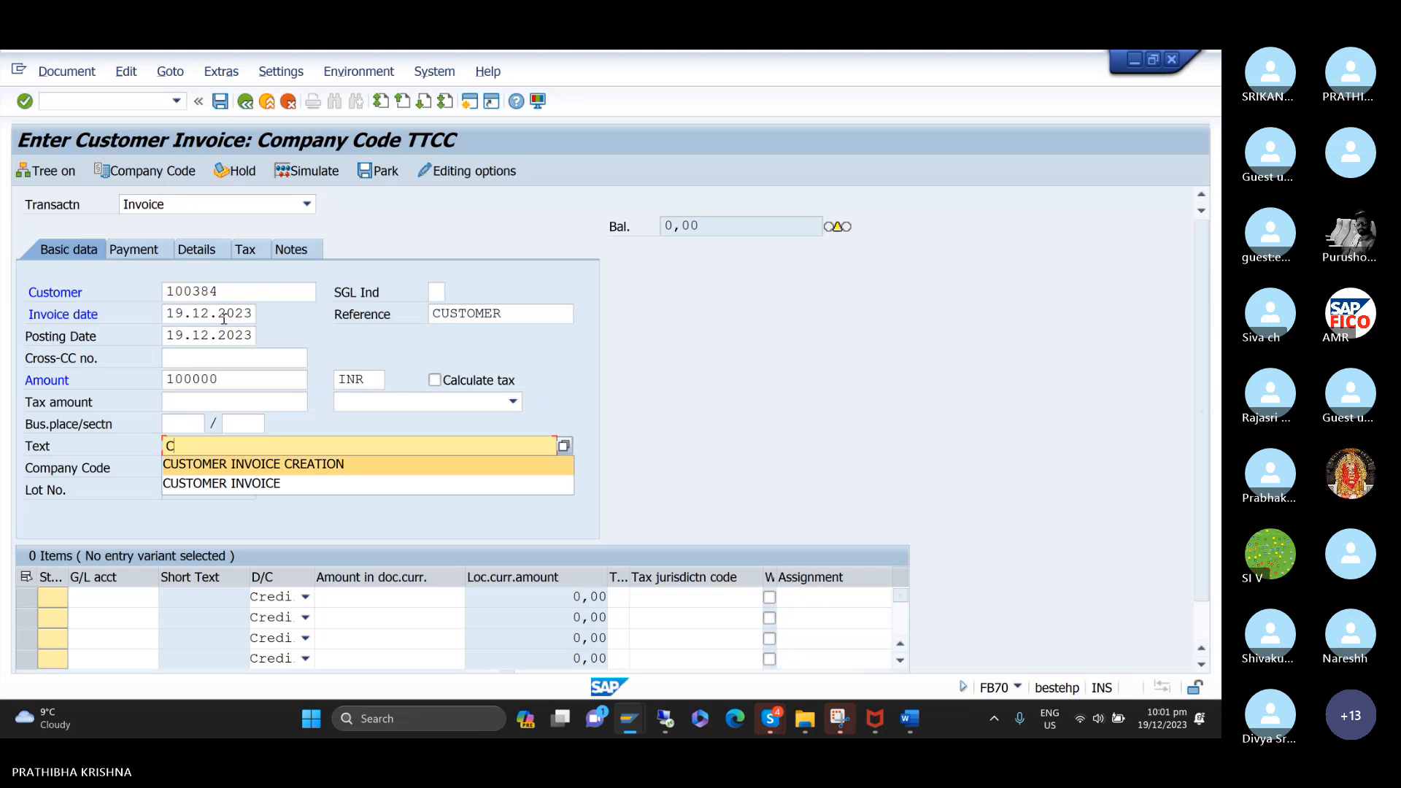
{"action": "key", "text": "Up"}
{"action": "key", "text": "Return"}
{"action": "key", "text": "Return"}
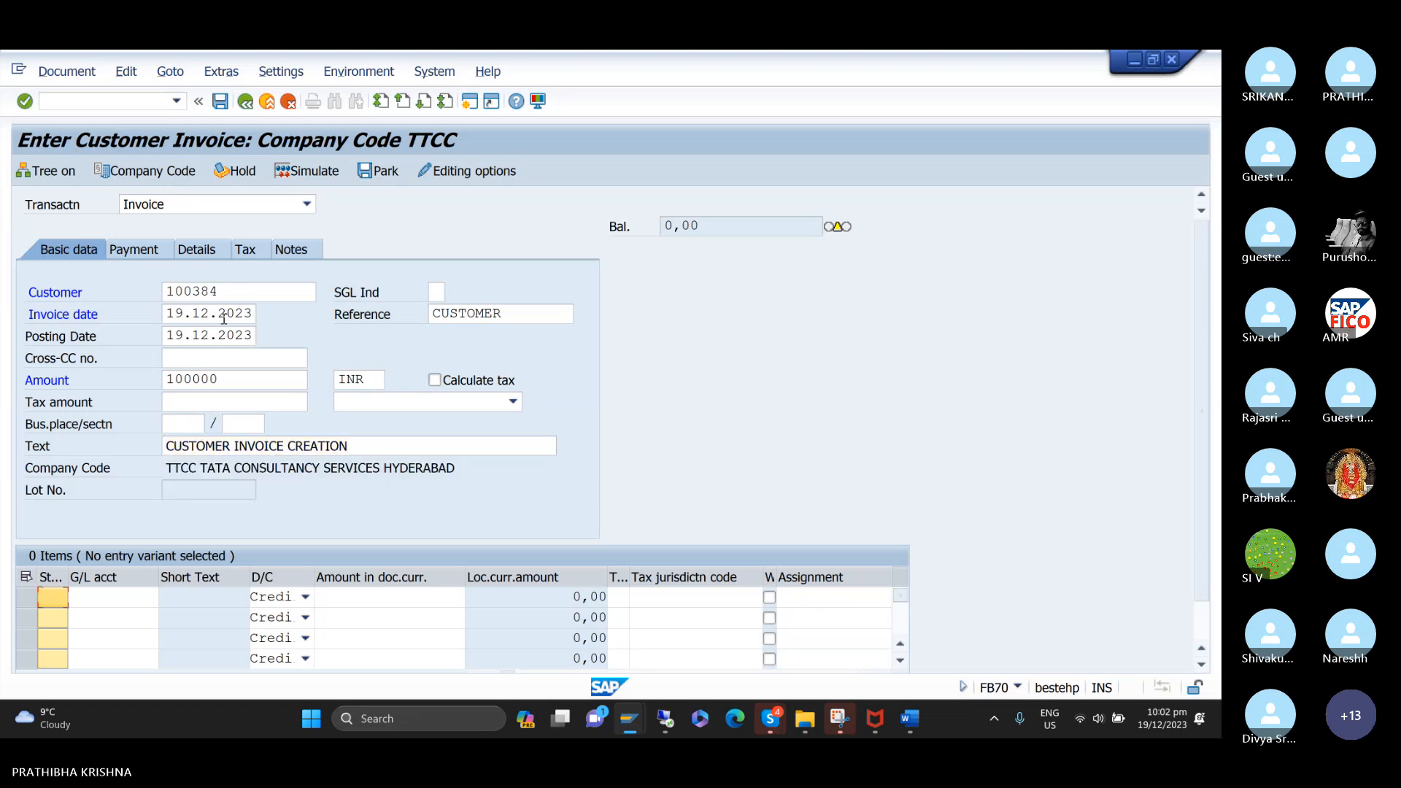
Add a credit line item to the SALES ACCOUNT general ledger account for the full invoice amount of 100.000,00 INR.
{"action": "key", "text": "F4"}
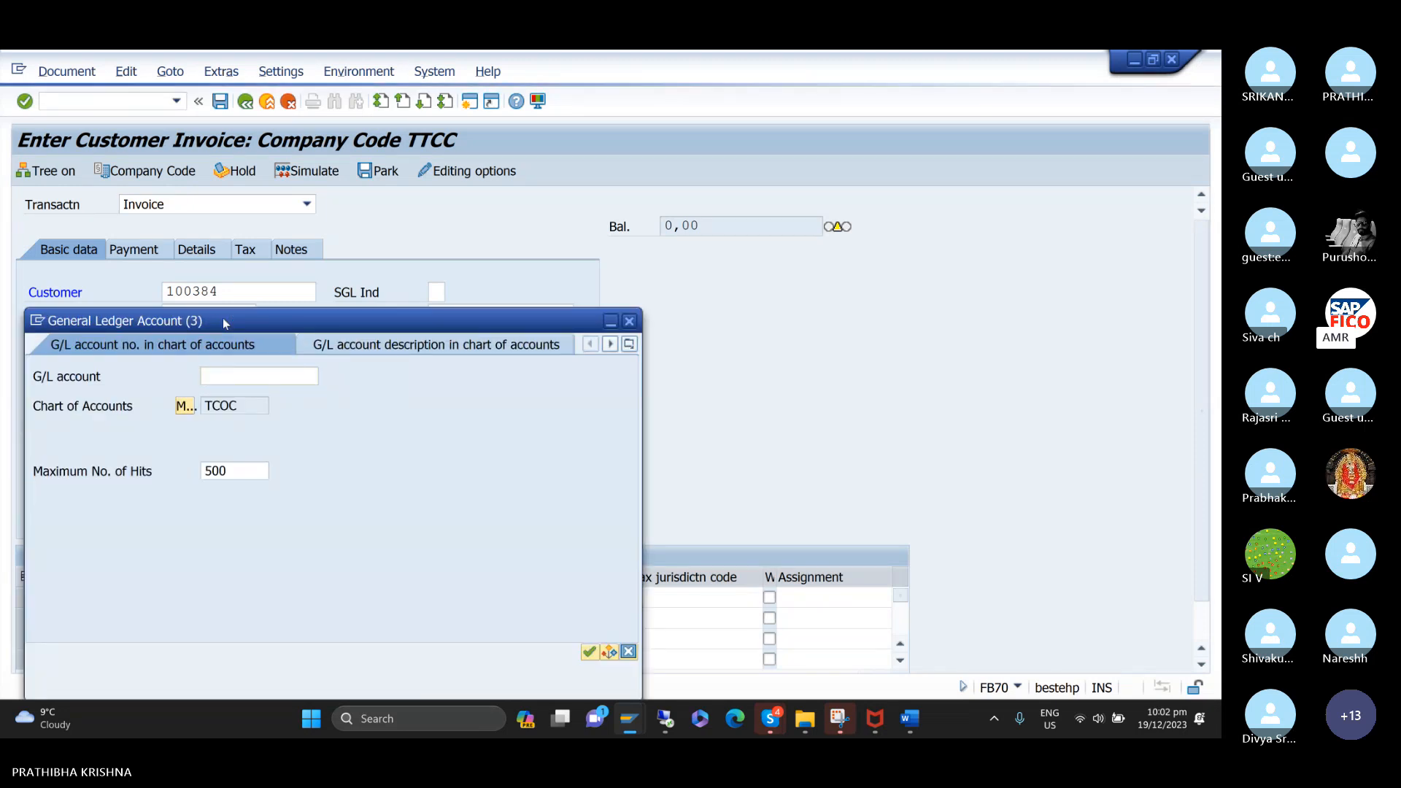
{"action": "key", "text": "Return"}
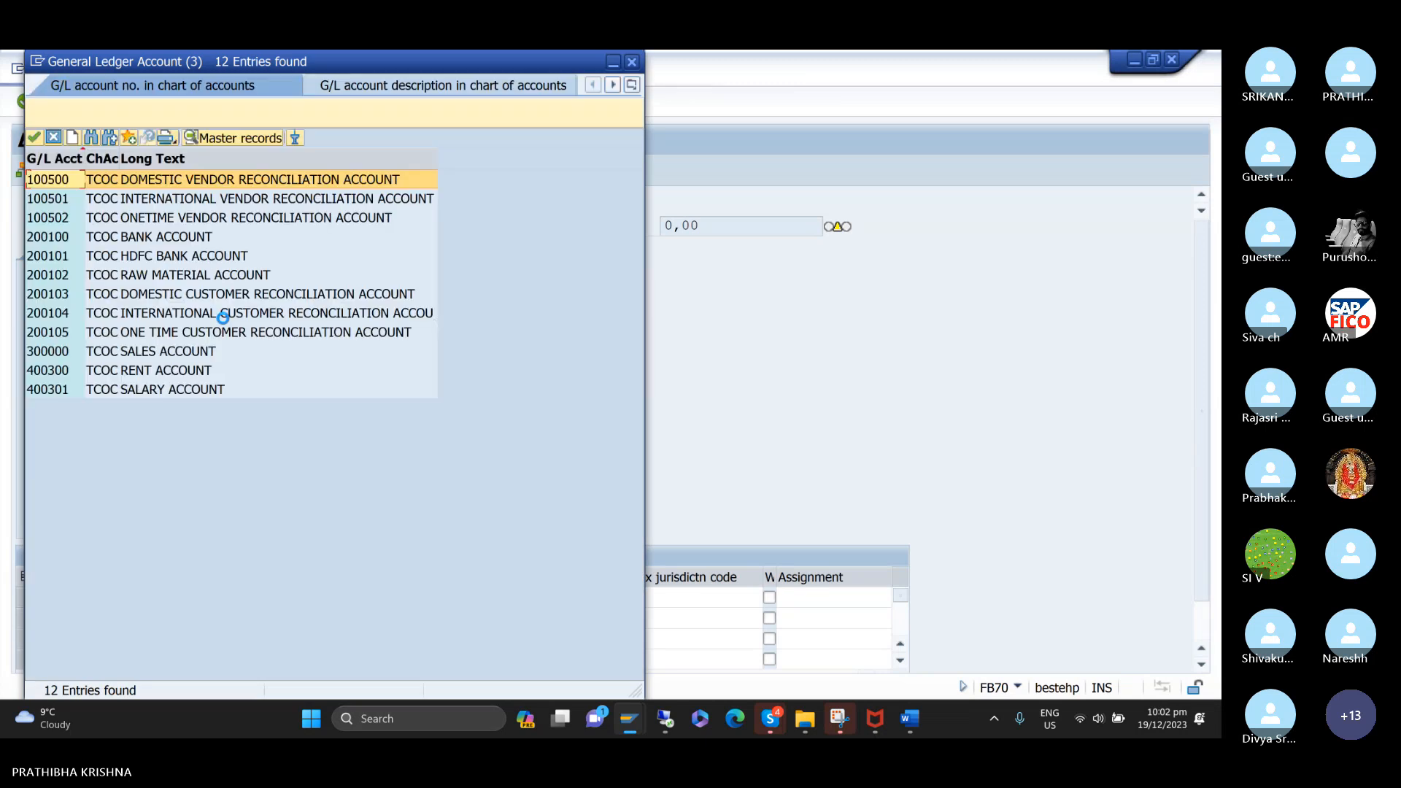
{"action": "key", "text": "Down"}
{"action": "key", "text": "Down"}
{"action": "key", "text": "Down"}
{"action": "key", "text": "Down"}
{"action": "key", "text": "Down"}
{"action": "key", "text": "Down"}
{"action": "key", "text": "Down"}
{"action": "key", "text": "Down"}
{"action": "key", "text": "Down"}
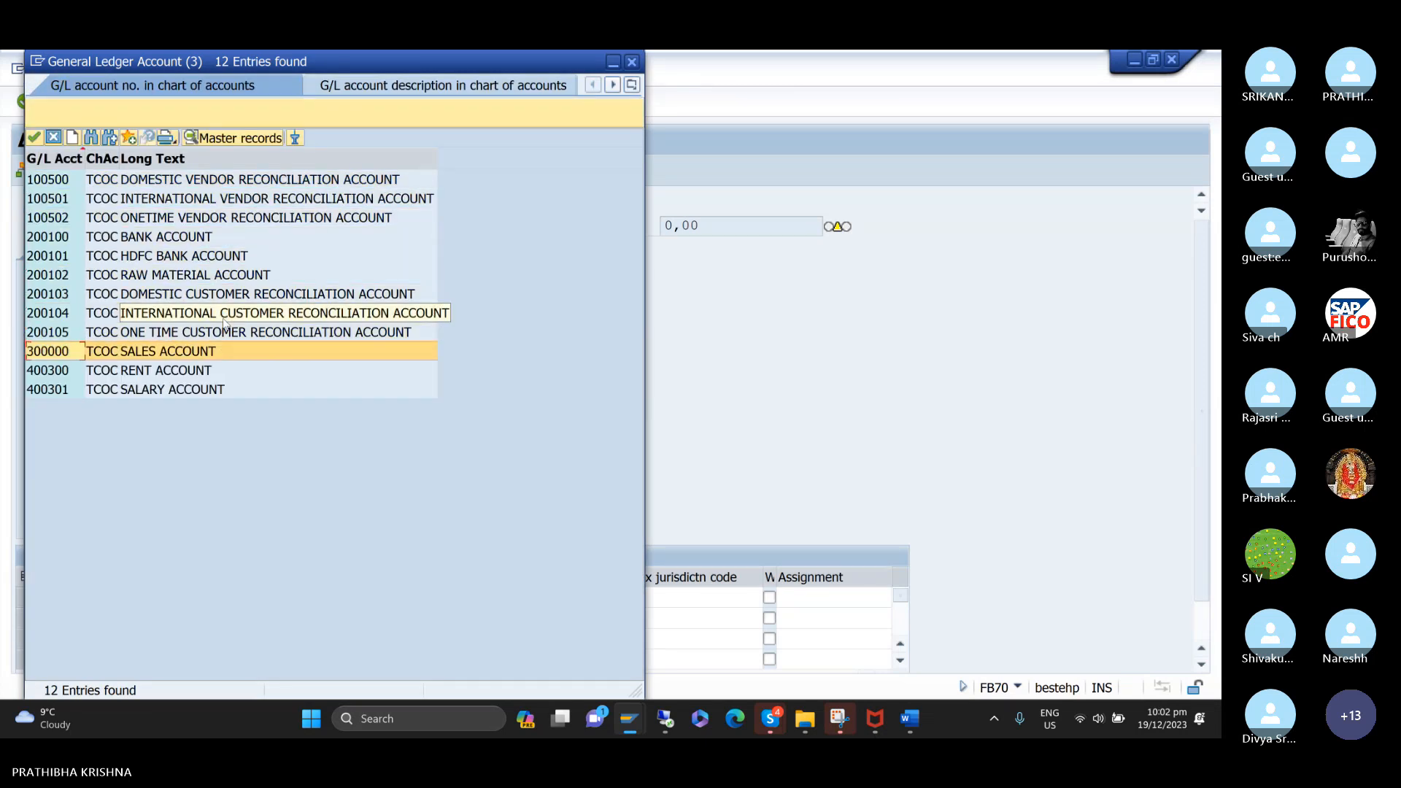
{"action": "key", "text": "Return"}
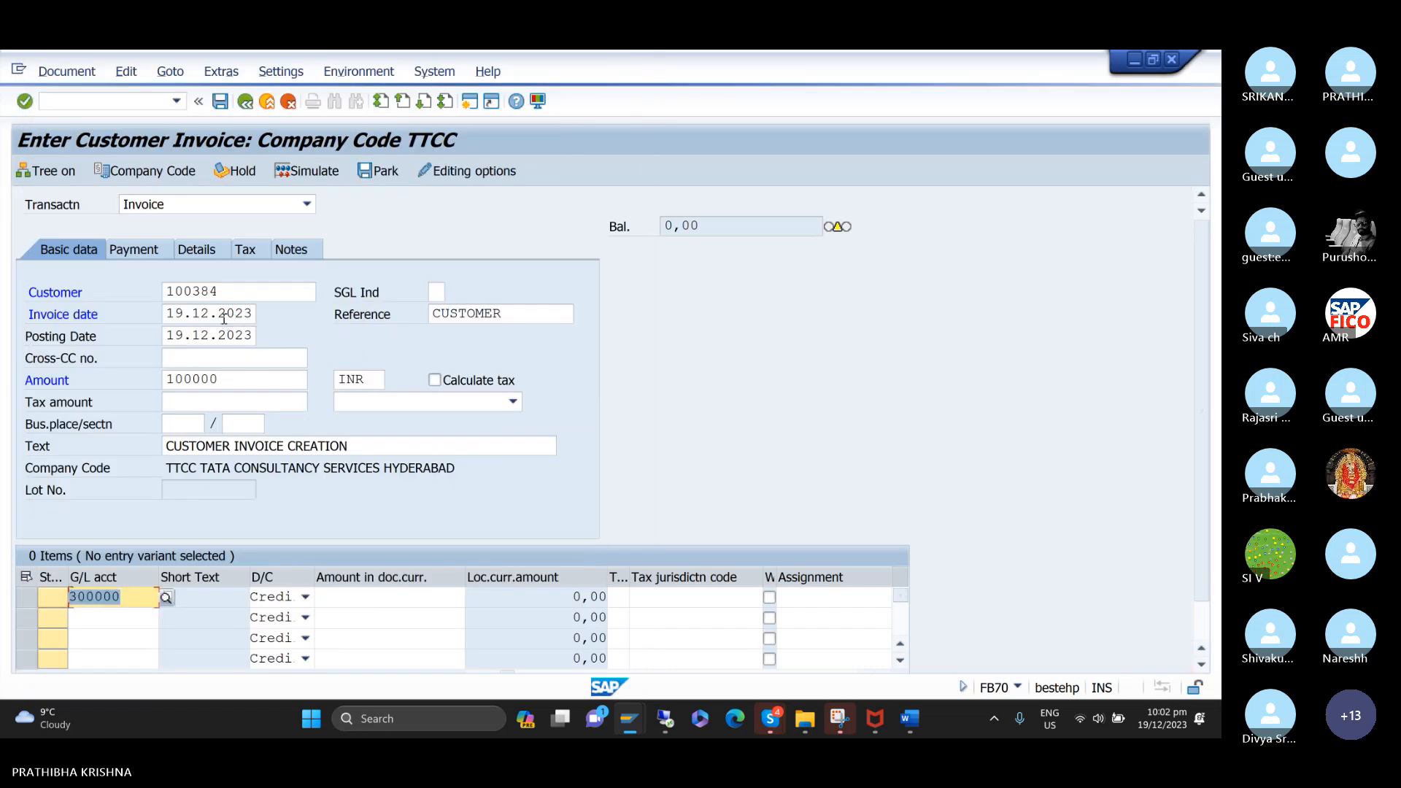
{"action": "key", "text": "Tab"}
{"action": "key", "text": "Tab"}
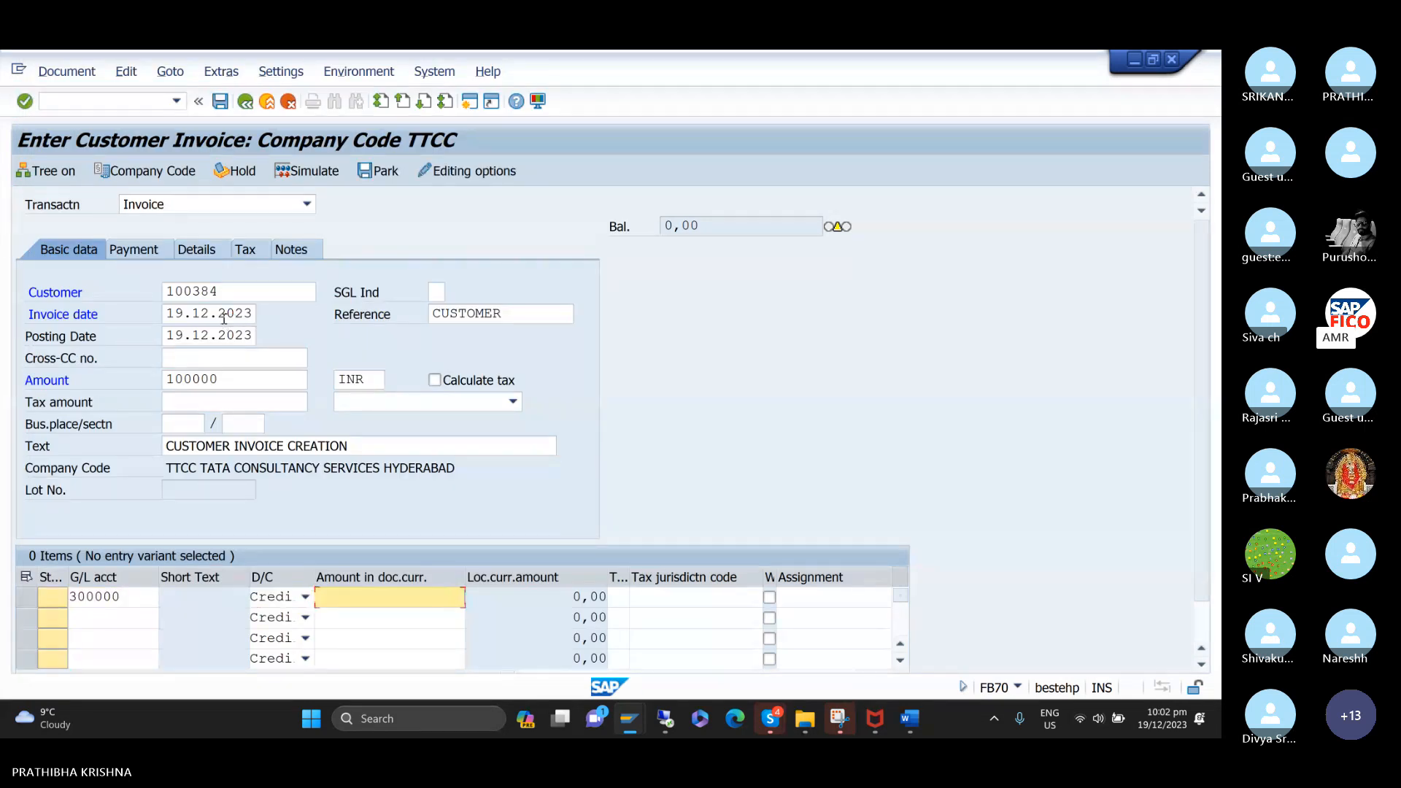
{"action": "key", "text": "Return"}
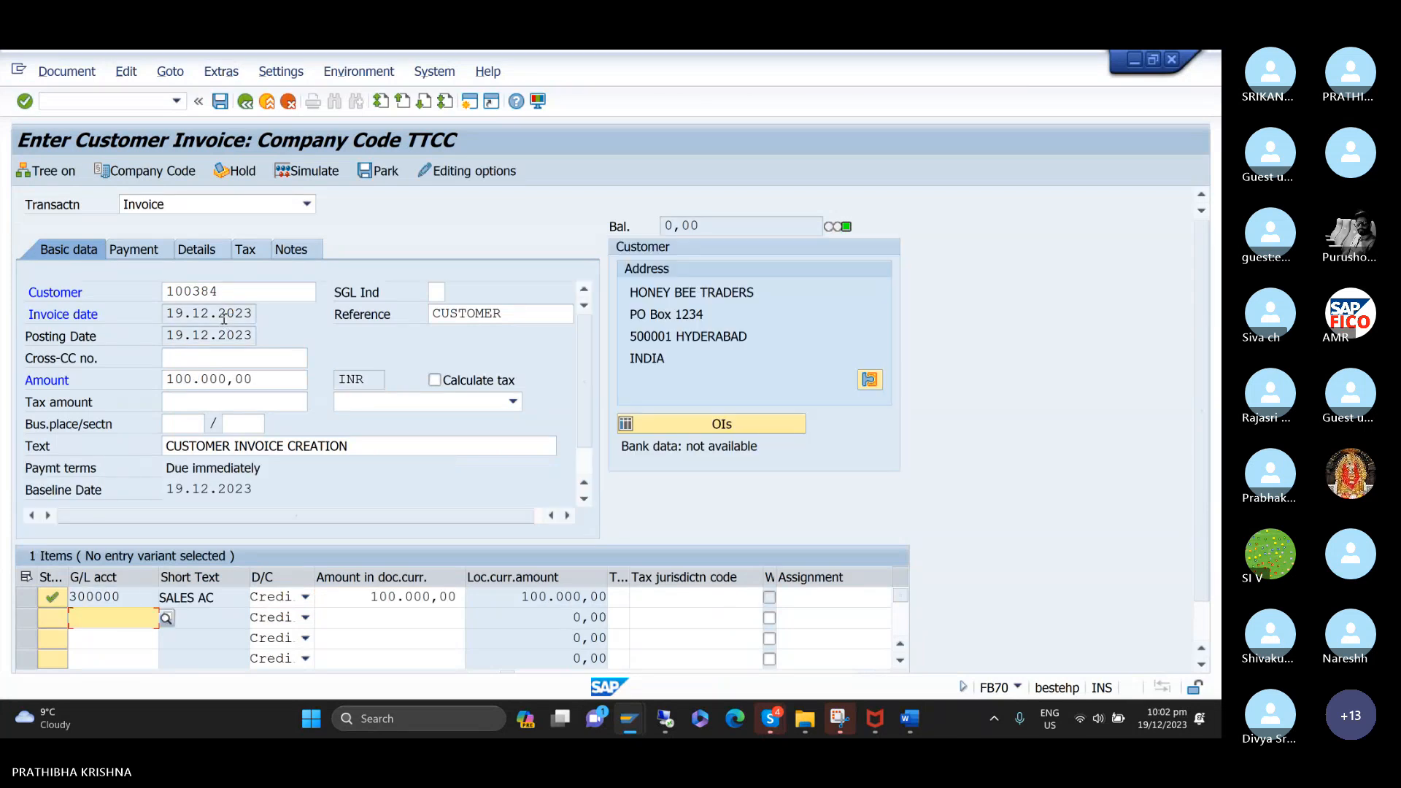
Simulate the HONEY BEE TRADERS invoice and post it.
{"action": "left_click", "coordinate": [322, 169]}
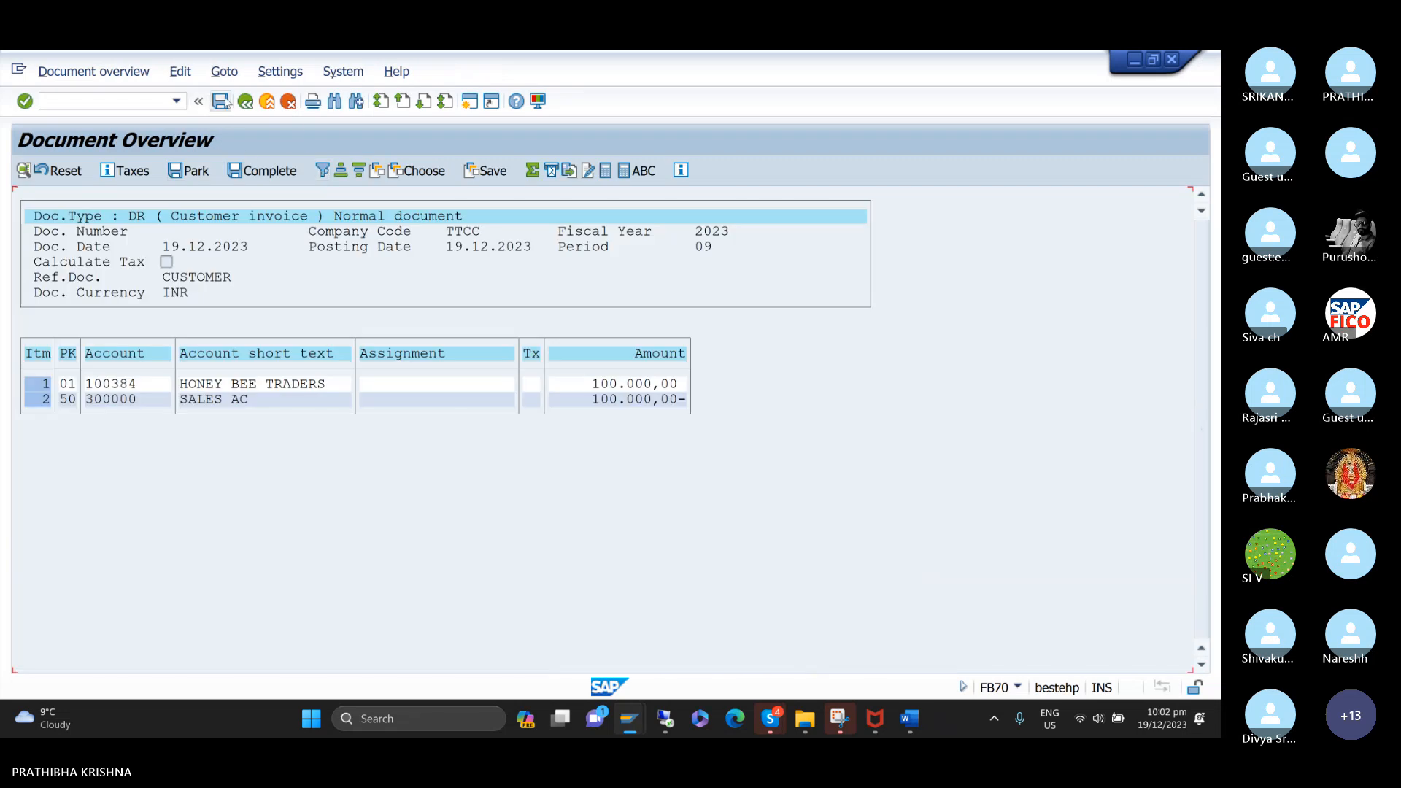
{"action": "left_click", "coordinate": [223, 102]}
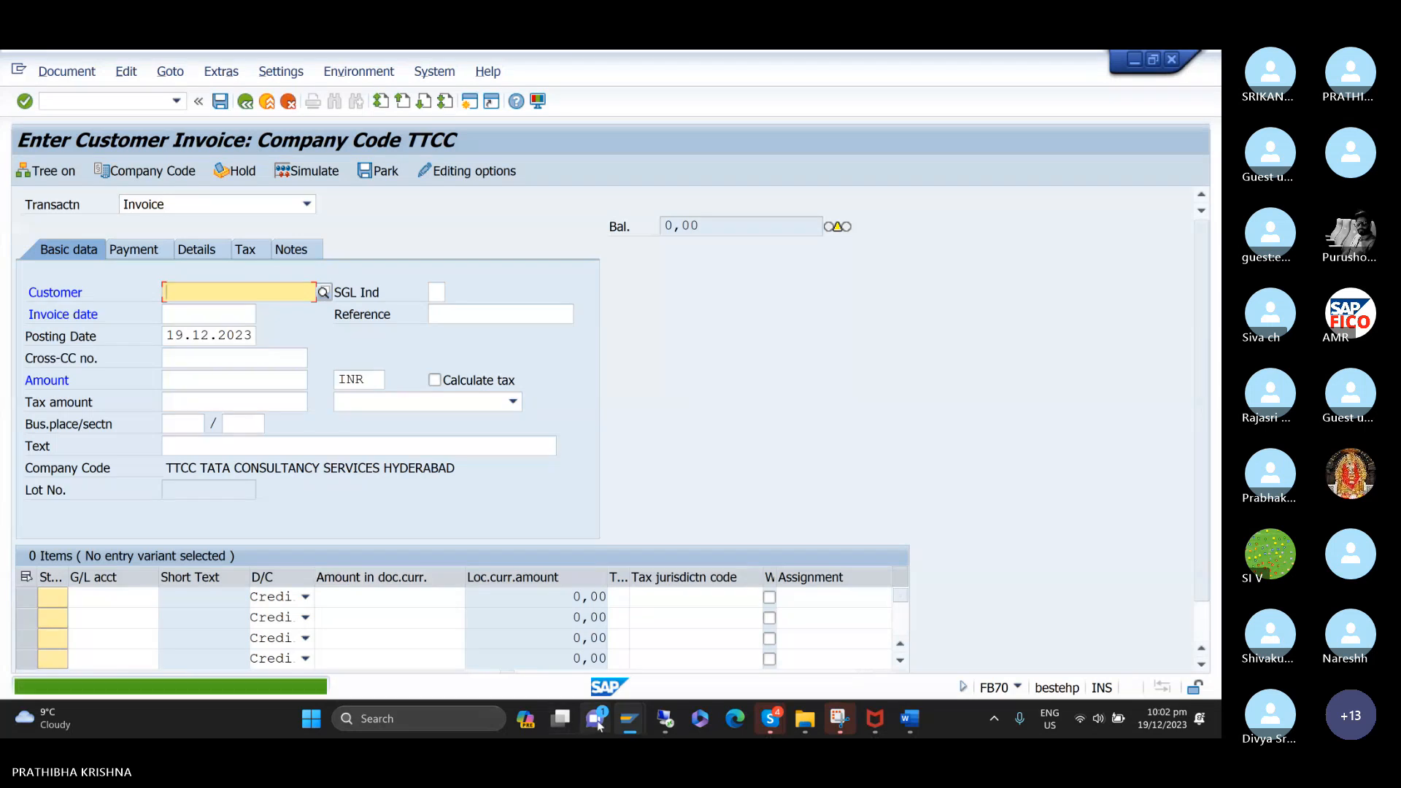
Switch to the customer line item session, restart /NFBL5N and list the open items of HONEY BEE TRADERS in company code TTCC.
{"action": "mouse_move", "coordinate": [598, 723]}
{"action": "left_click", "coordinate": [502, 638]}
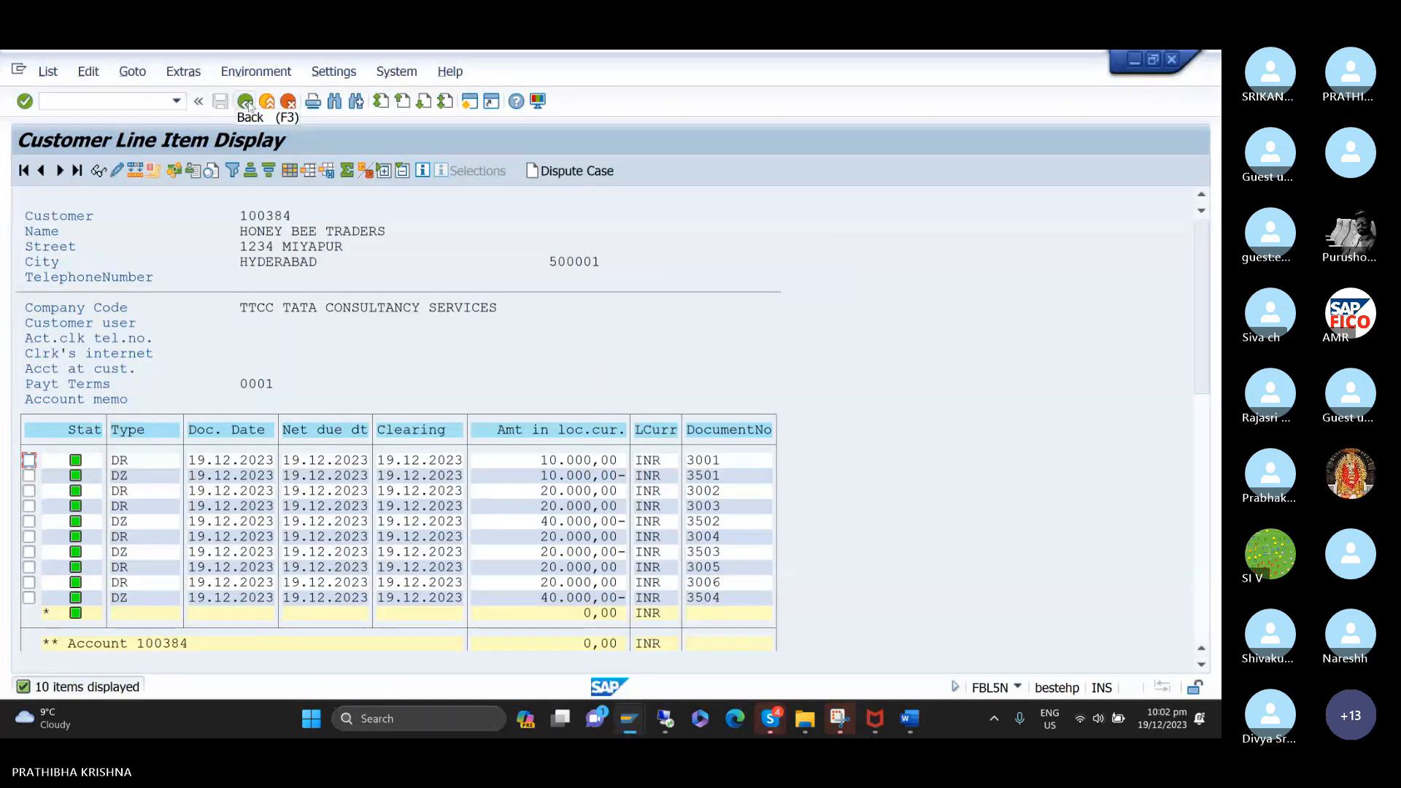
{"action": "left_click", "coordinate": [175, 101]}
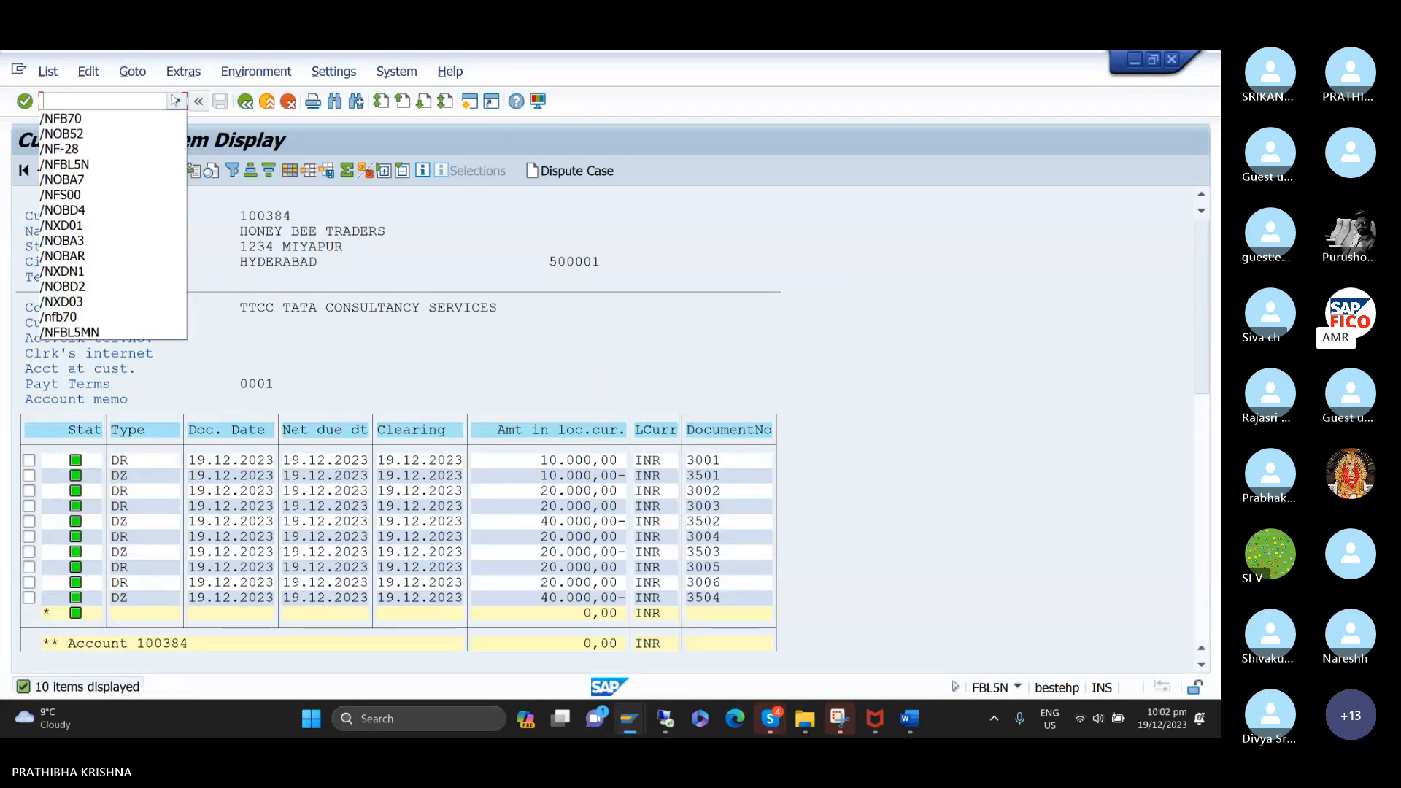
{"action": "left_click", "coordinate": [144, 165]}
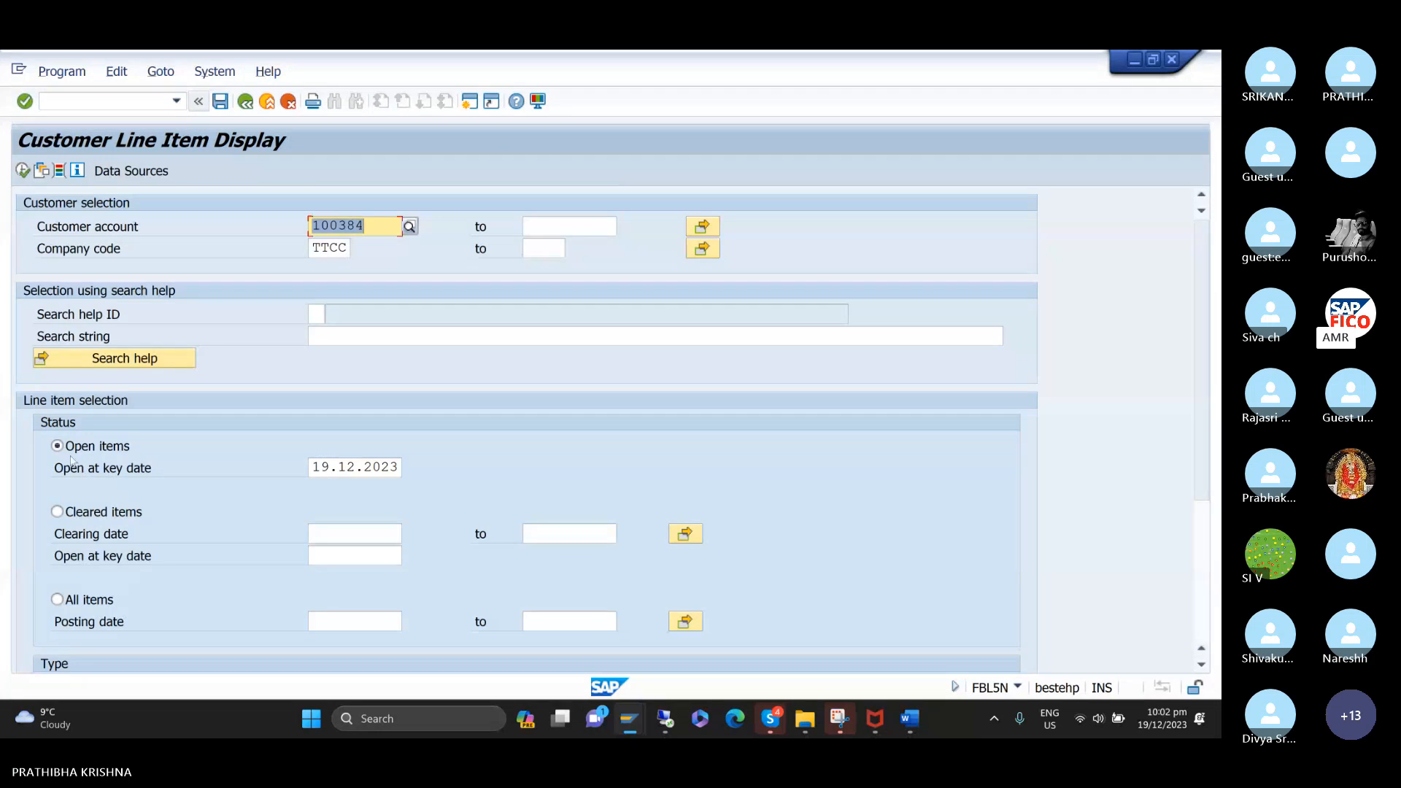
{"action": "left_click", "coordinate": [22, 171]}
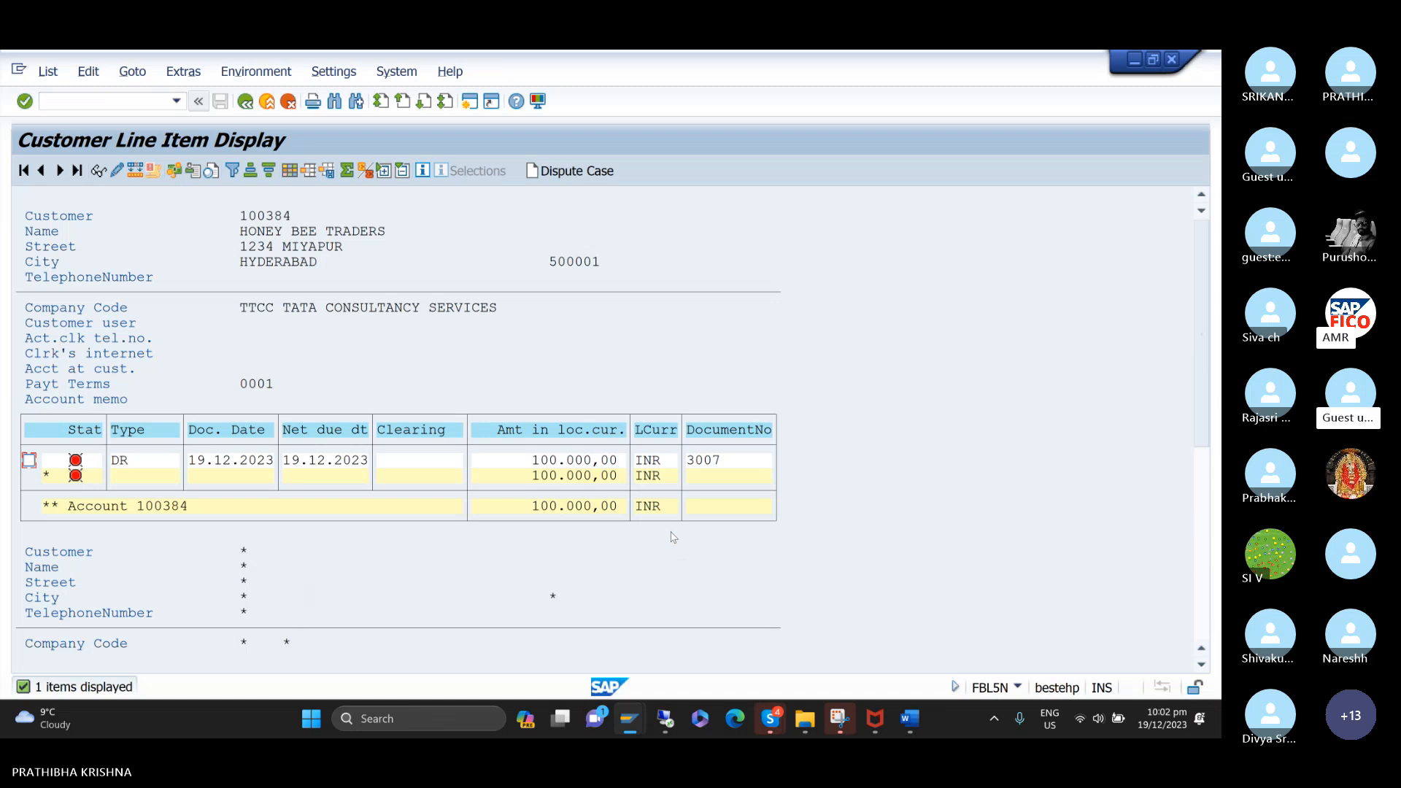
Return to the customer invoice session and start incoming payment posting with transaction code /NF-28.
{"action": "mouse_move", "coordinate": [632, 718]}
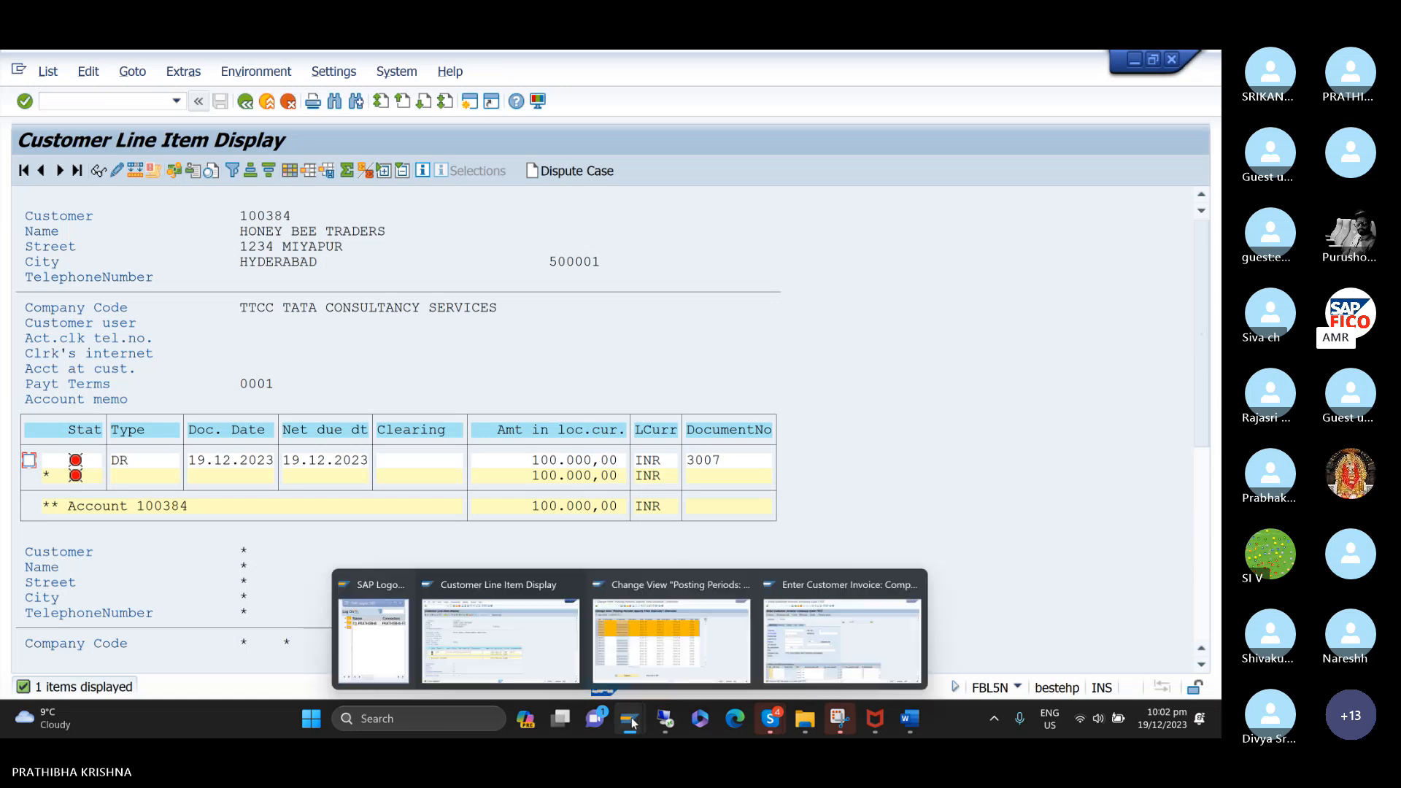
{"action": "left_click", "coordinate": [828, 642]}
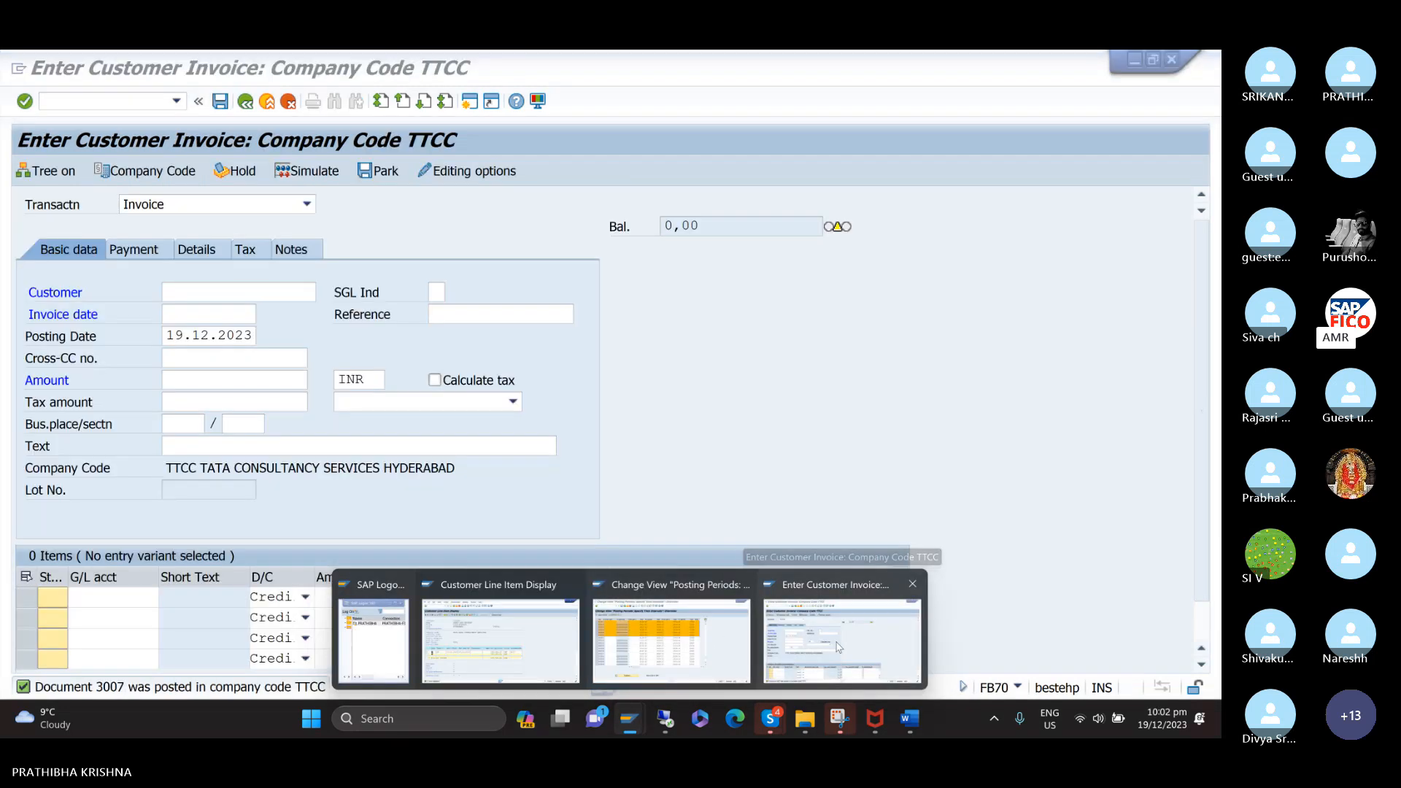
{"action": "left_click", "coordinate": [837, 645]}
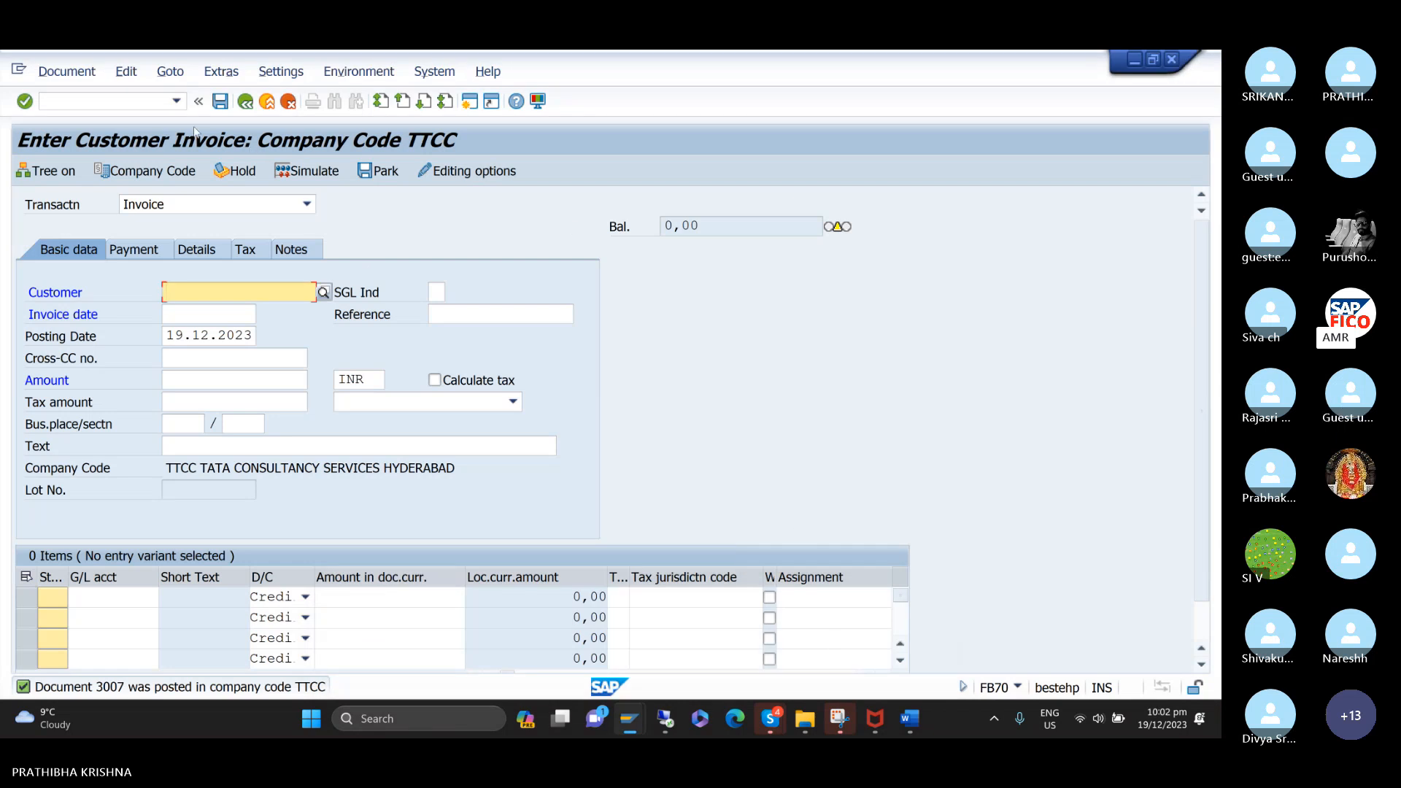
{"action": "left_click", "coordinate": [176, 105]}
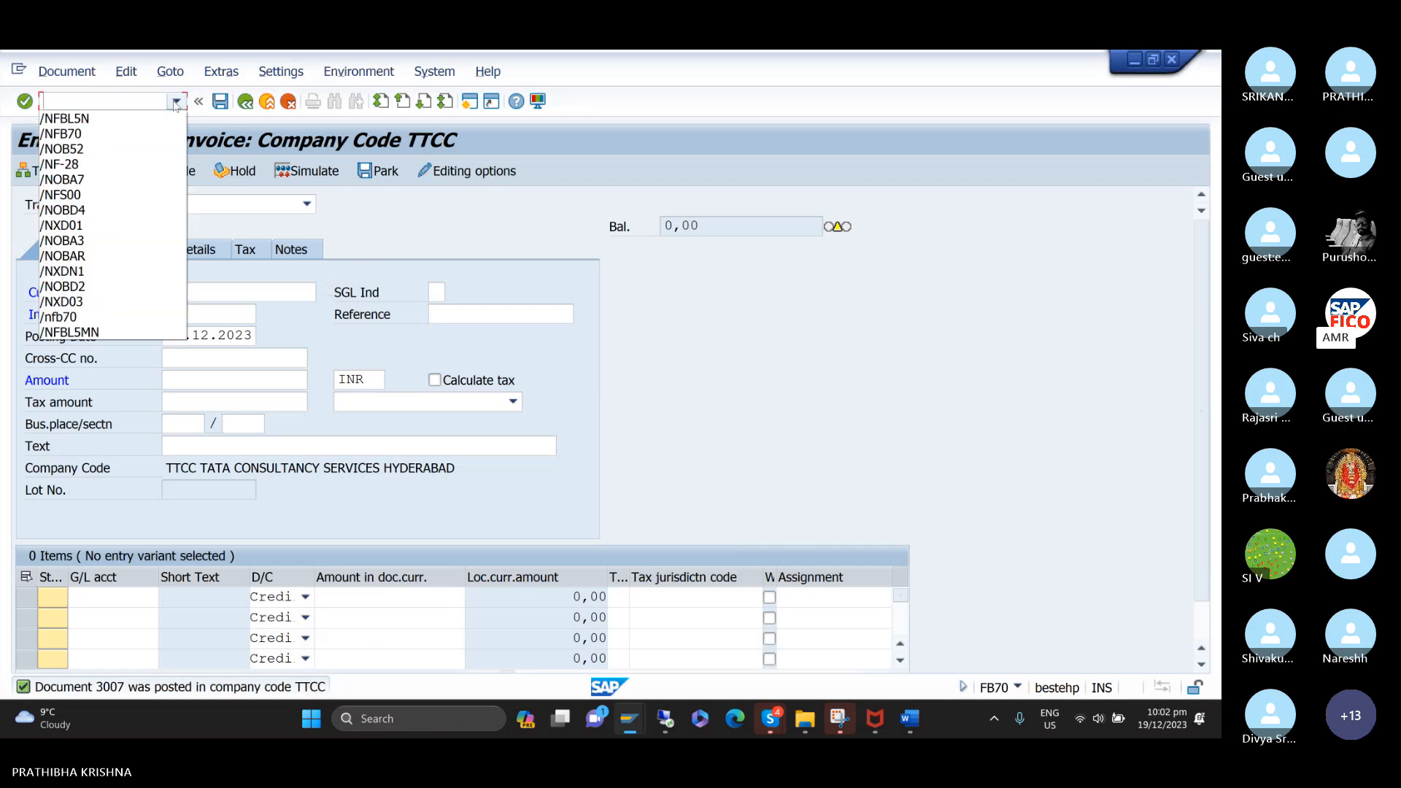
{"action": "left_click", "coordinate": [146, 167]}
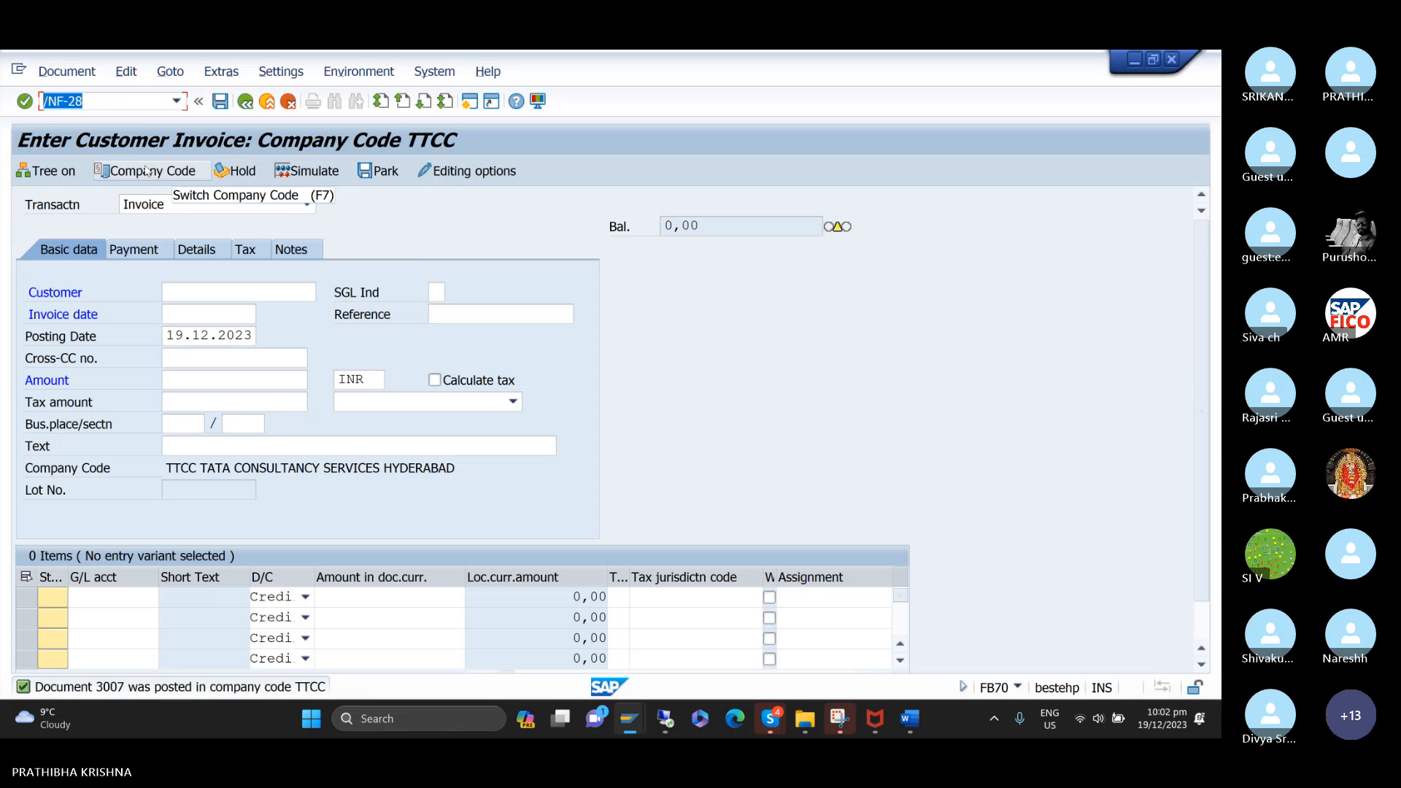
{"action": "key", "text": "Return"}
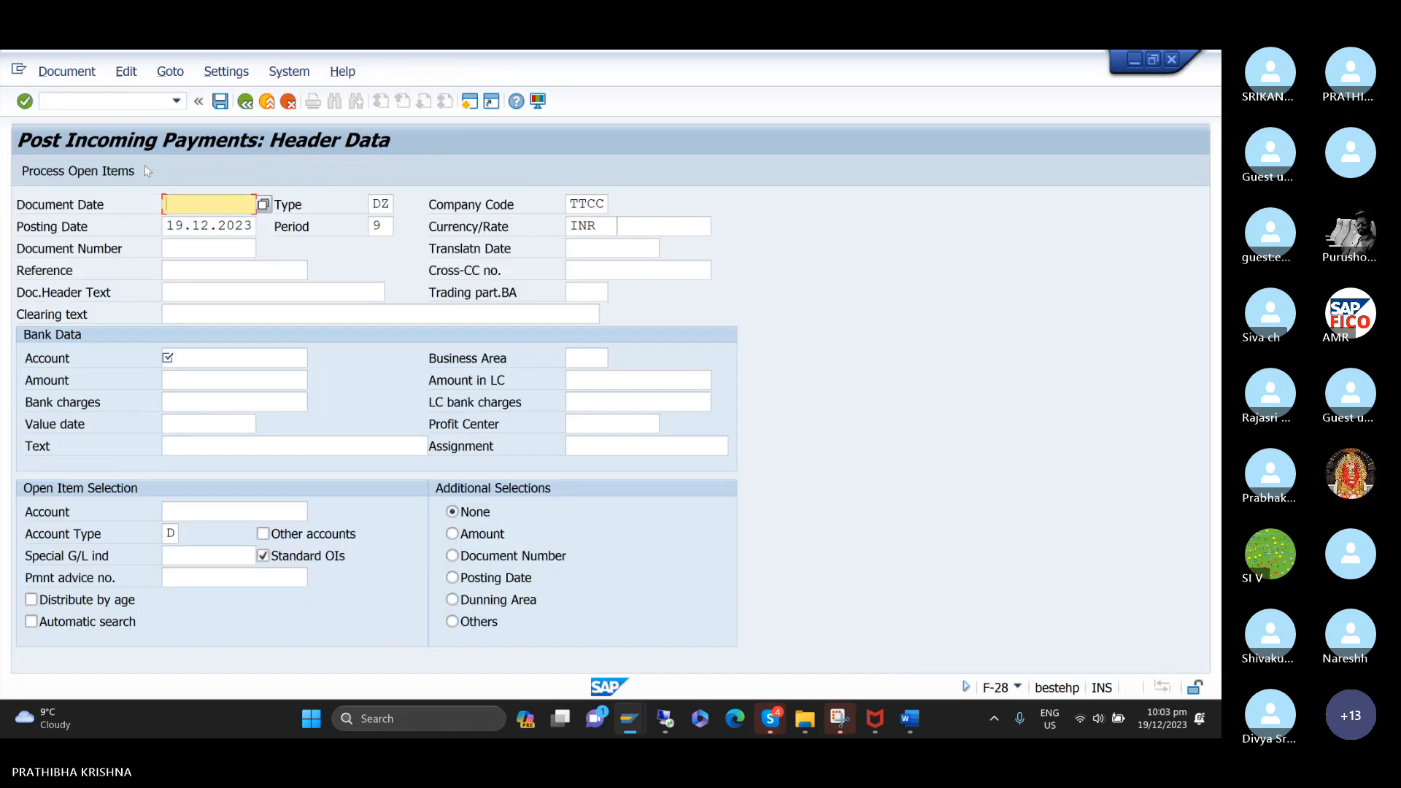
Set the document date of the incoming payment to 19.12.2023.
{"action": "type", "text": "1"}
{"action": "key", "text": "Down"}
{"action": "key", "text": "Return"}
Enter CUSTOMER RESIDUAL PAYMENT as the clearing text of the incoming payment.
{"action": "key", "text": "Tab"}
{"action": "key", "text": "Tab"}
{"action": "key", "text": "Tab"}
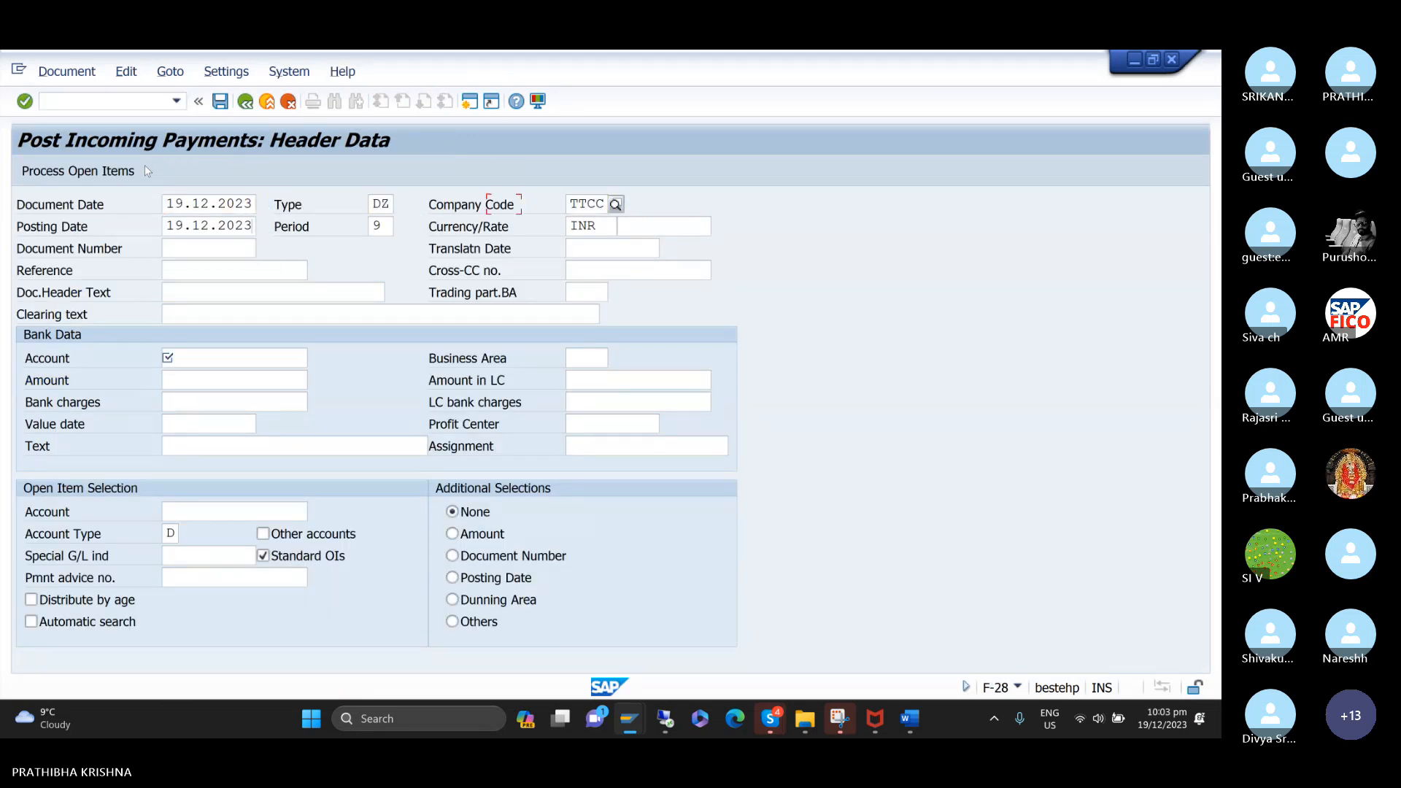
{"action": "key", "text": "Tab"}
{"action": "key", "text": "Tab"}
{"action": "key", "text": "Tab"}
{"action": "key", "text": "Tab"}
{"action": "key", "text": "Tab"}
{"action": "key", "text": "Tab"}
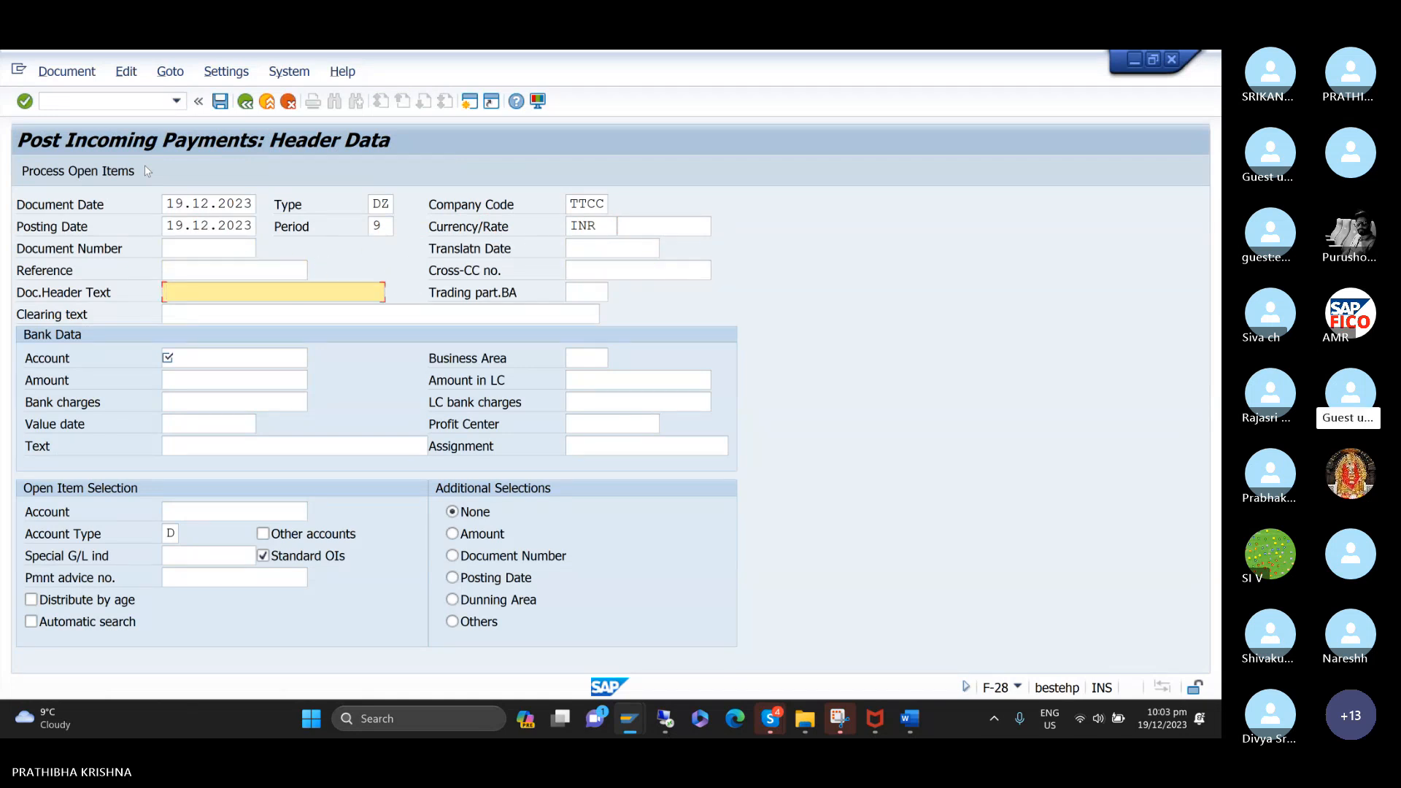
{"action": "key", "text": "Tab"}
{"action": "key", "text": "Tab"}
{"action": "type", "text": "C"}
{"action": "key", "text": "Down"}
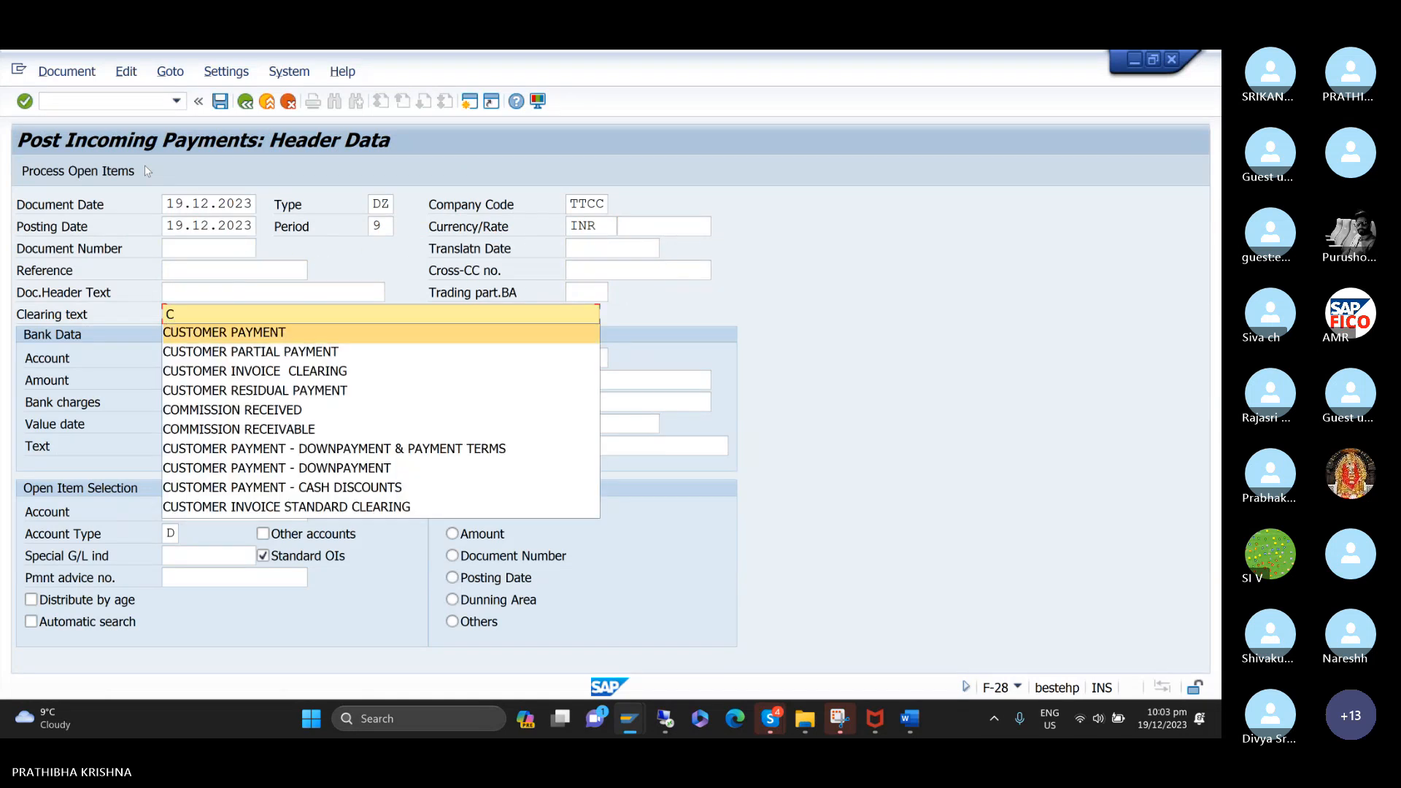
{"action": "key", "text": "Down"}
{"action": "key", "text": "Down"}
{"action": "key", "text": "Down"}
{"action": "key", "text": "Return"}
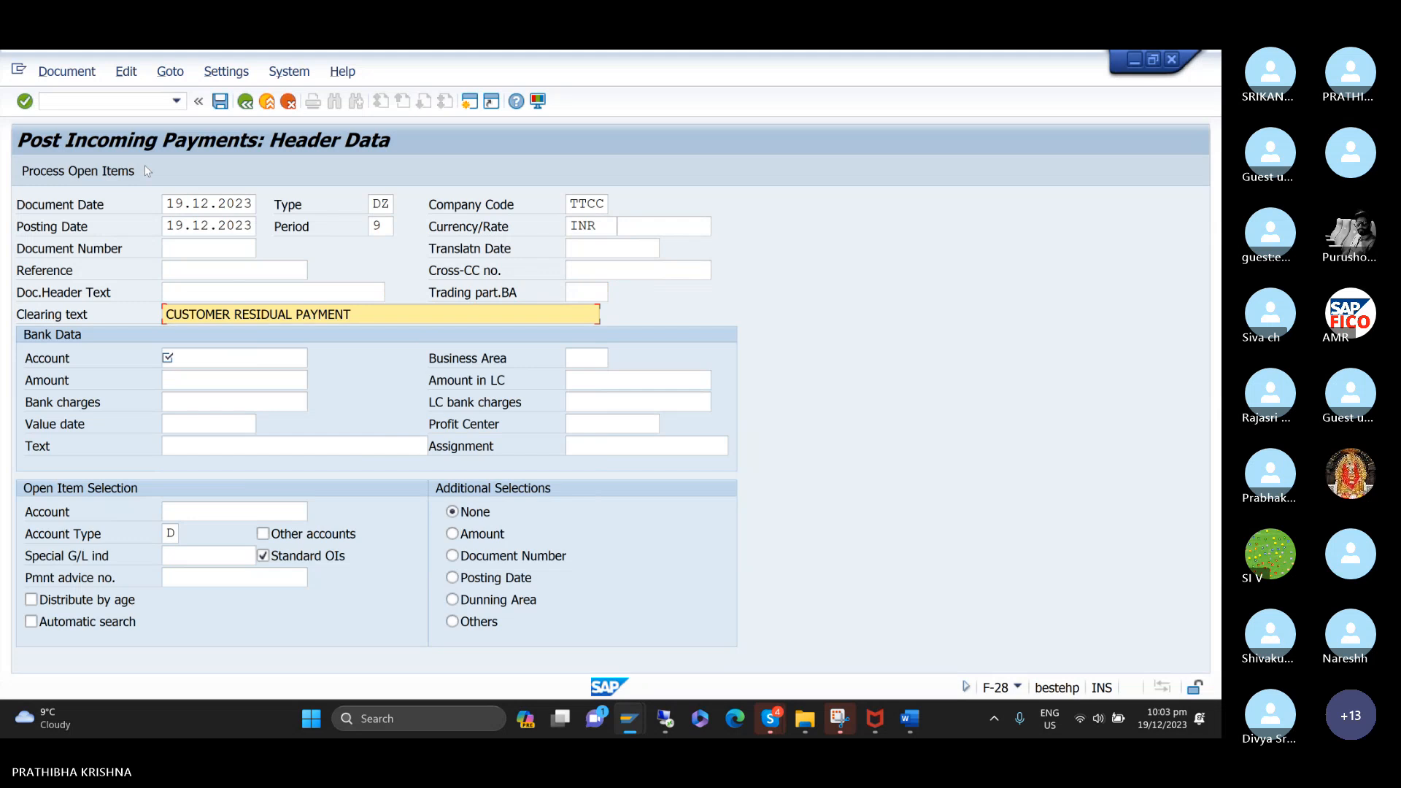
Choose the general ledger account named BANK ACCOUNT from chart of accounts TCOC as the payment's bank account.
{"action": "key", "text": "Tab"}
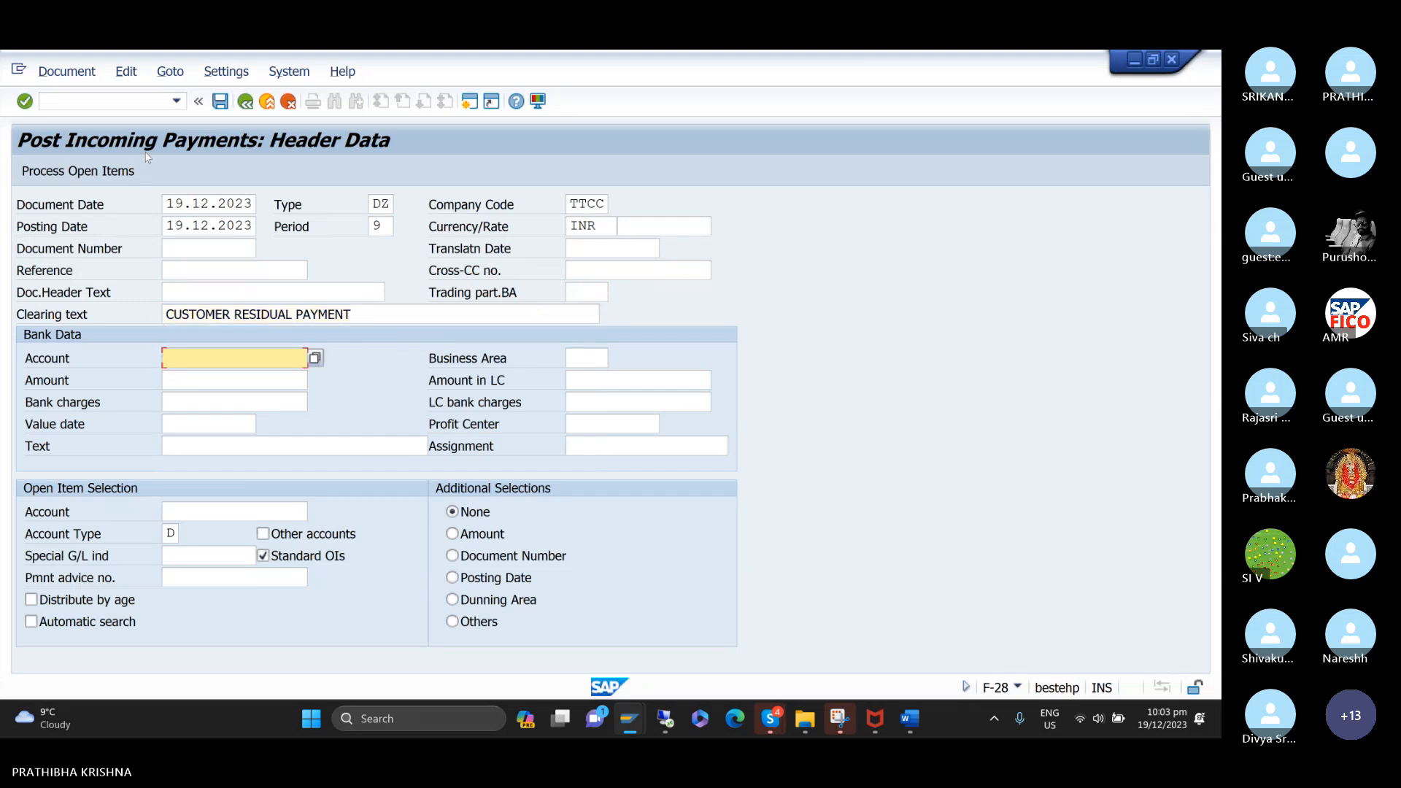
{"action": "key", "text": "F4"}
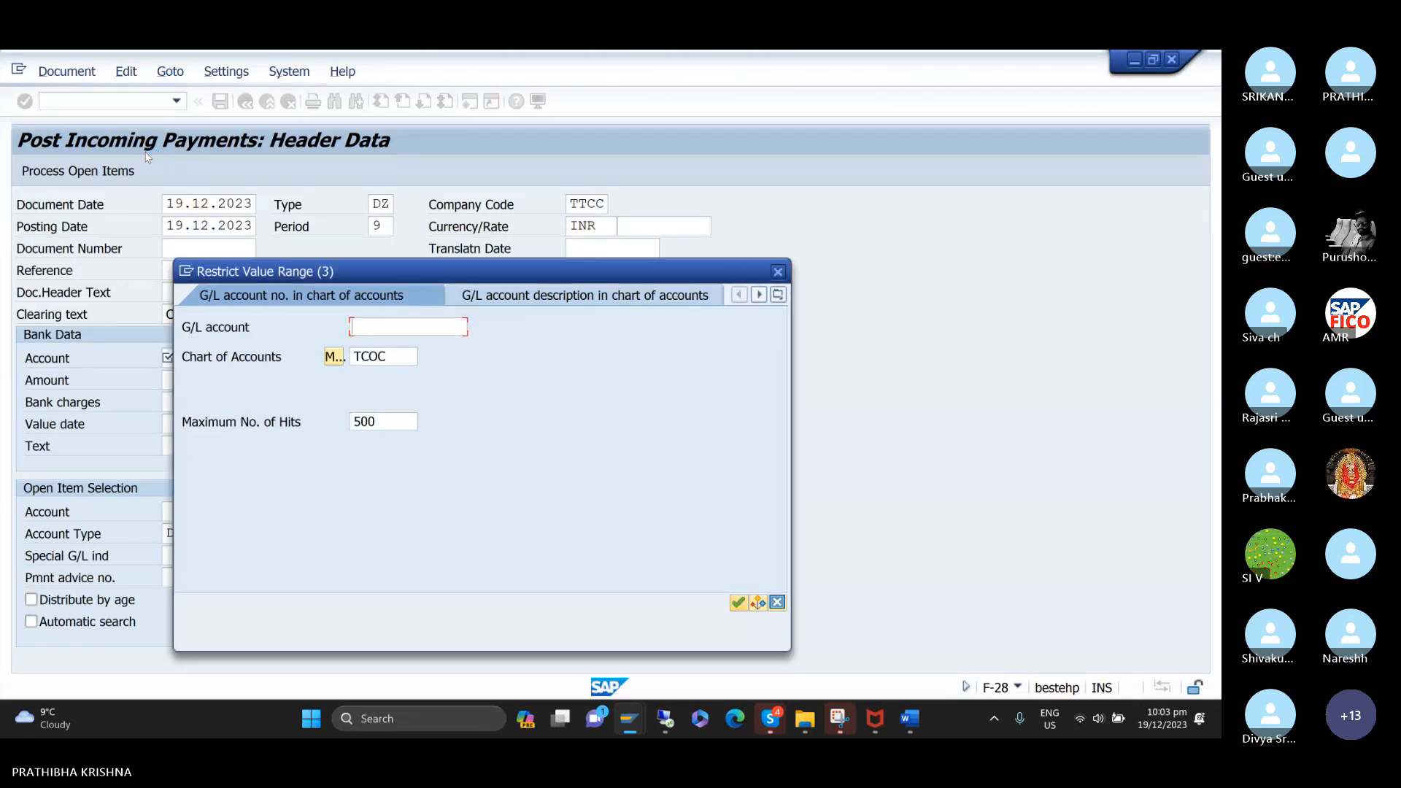
{"action": "key", "text": "Return"}
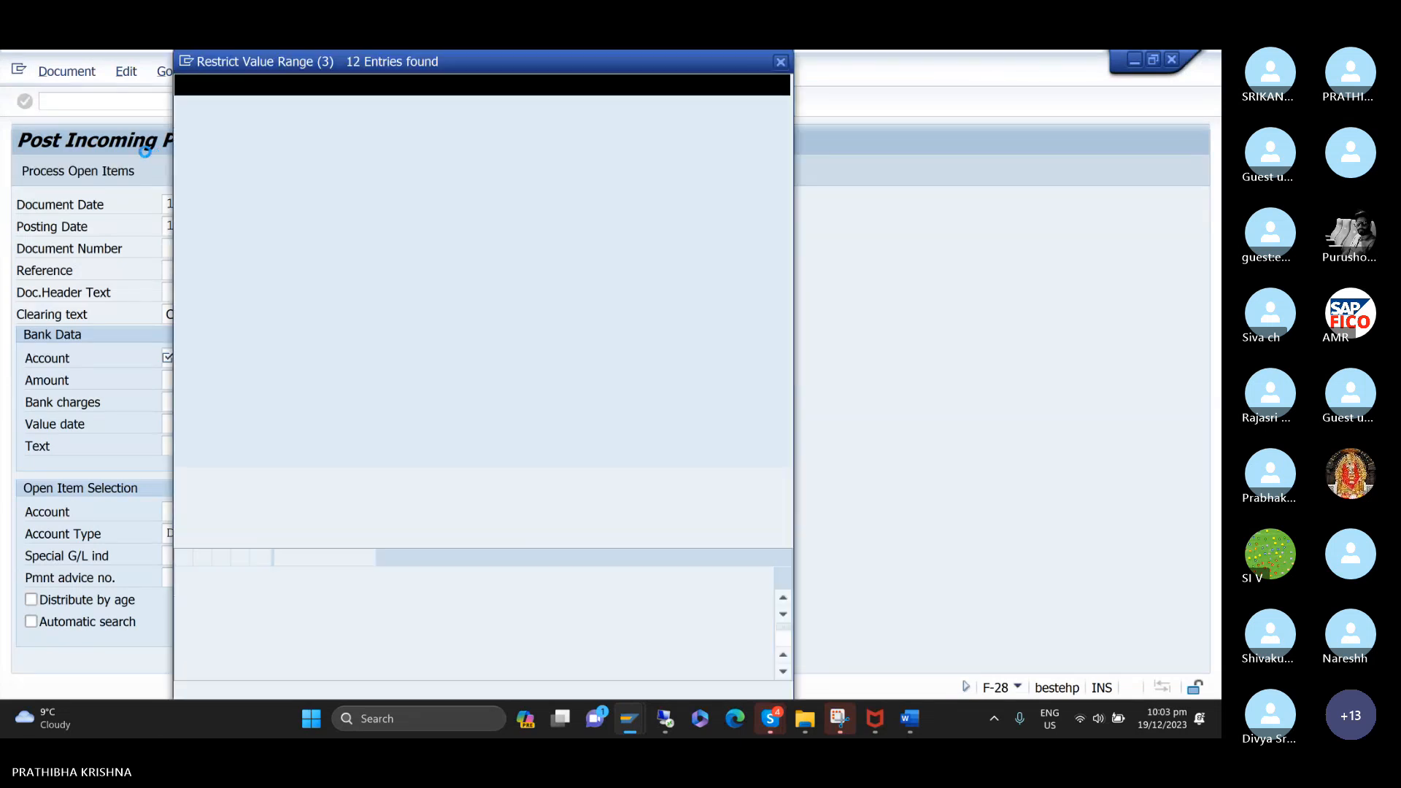
{"action": "key", "text": "Down"}
{"action": "key", "text": "Up"}
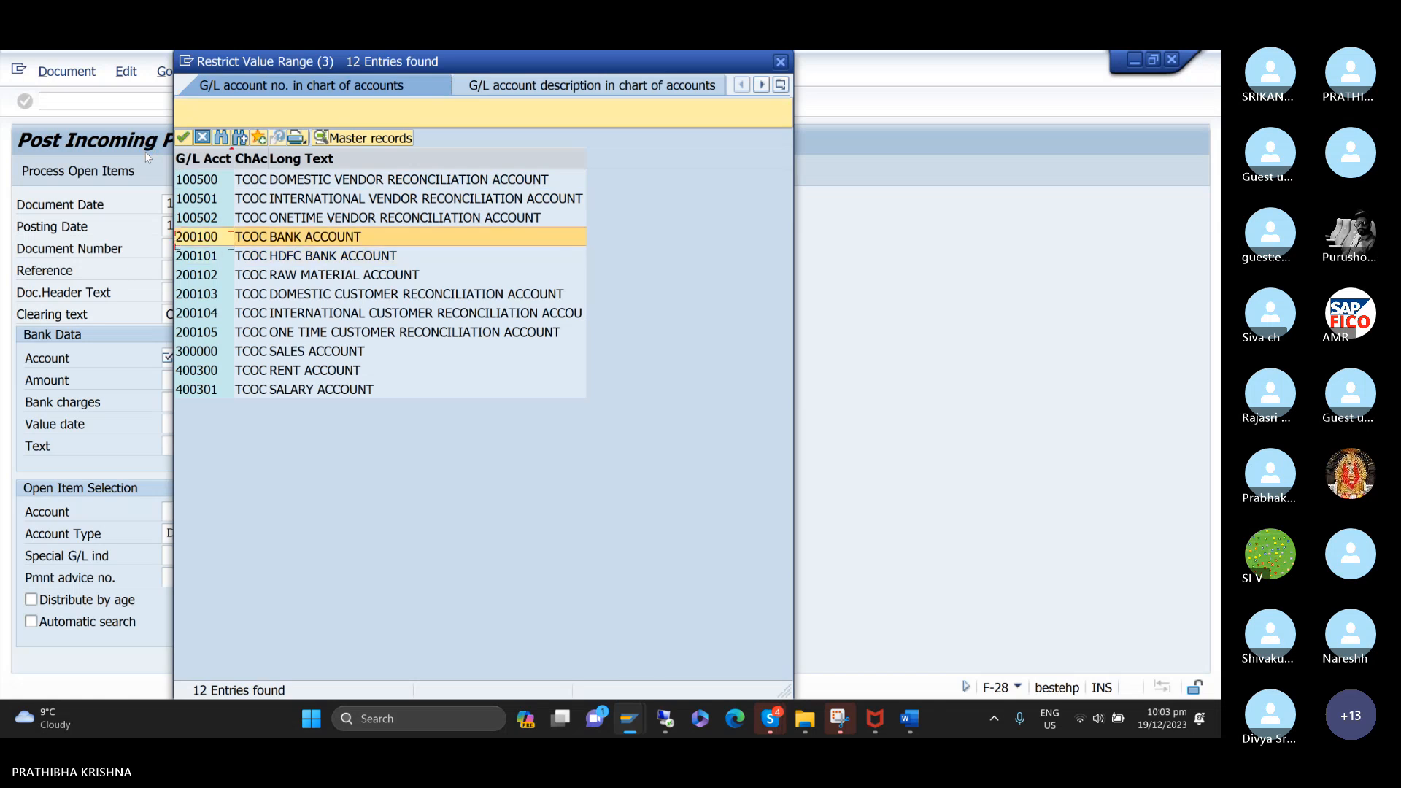
{"action": "key", "text": "Return"}
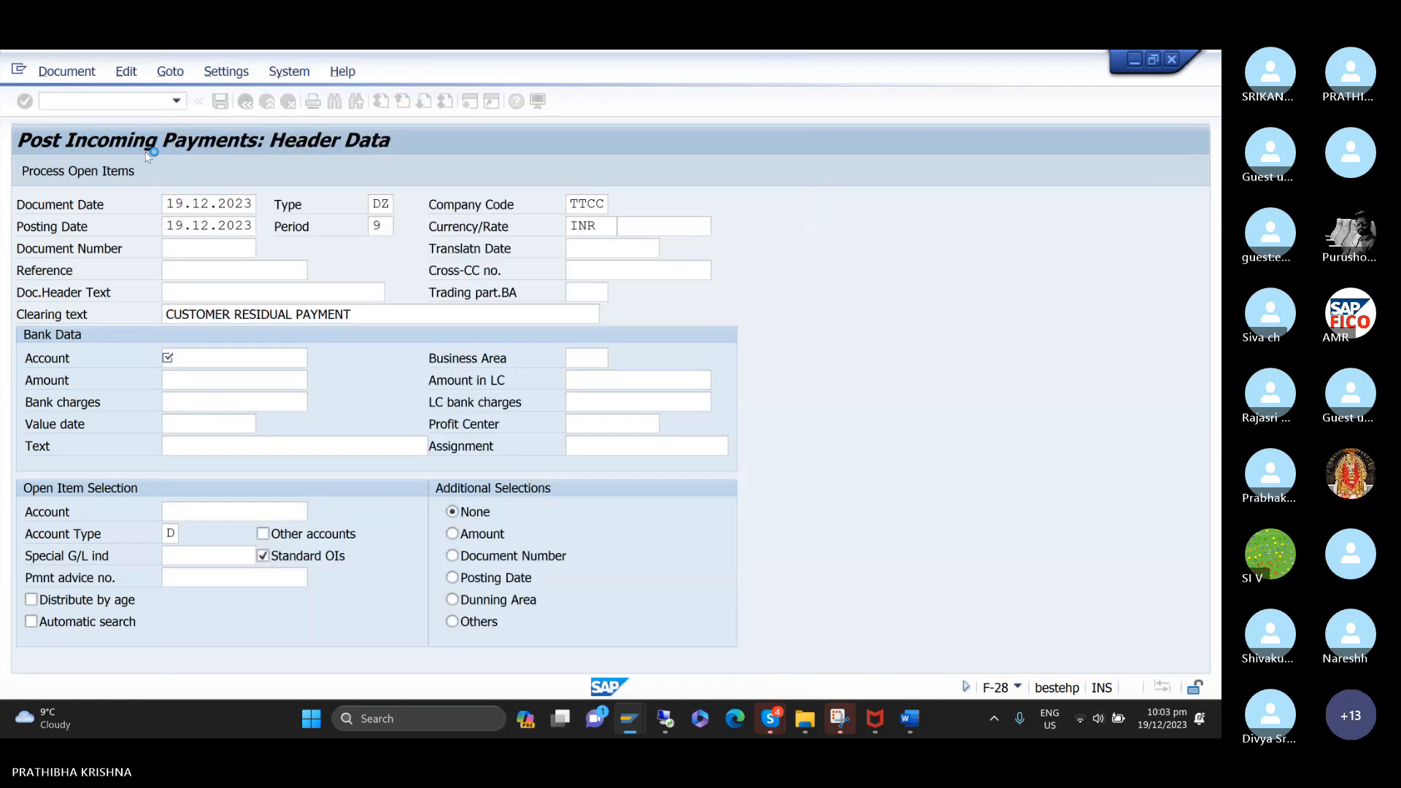
Set the bank data's business area to TCHH and the payment amount to 25000.
{"action": "type", "text": "TCHH"}
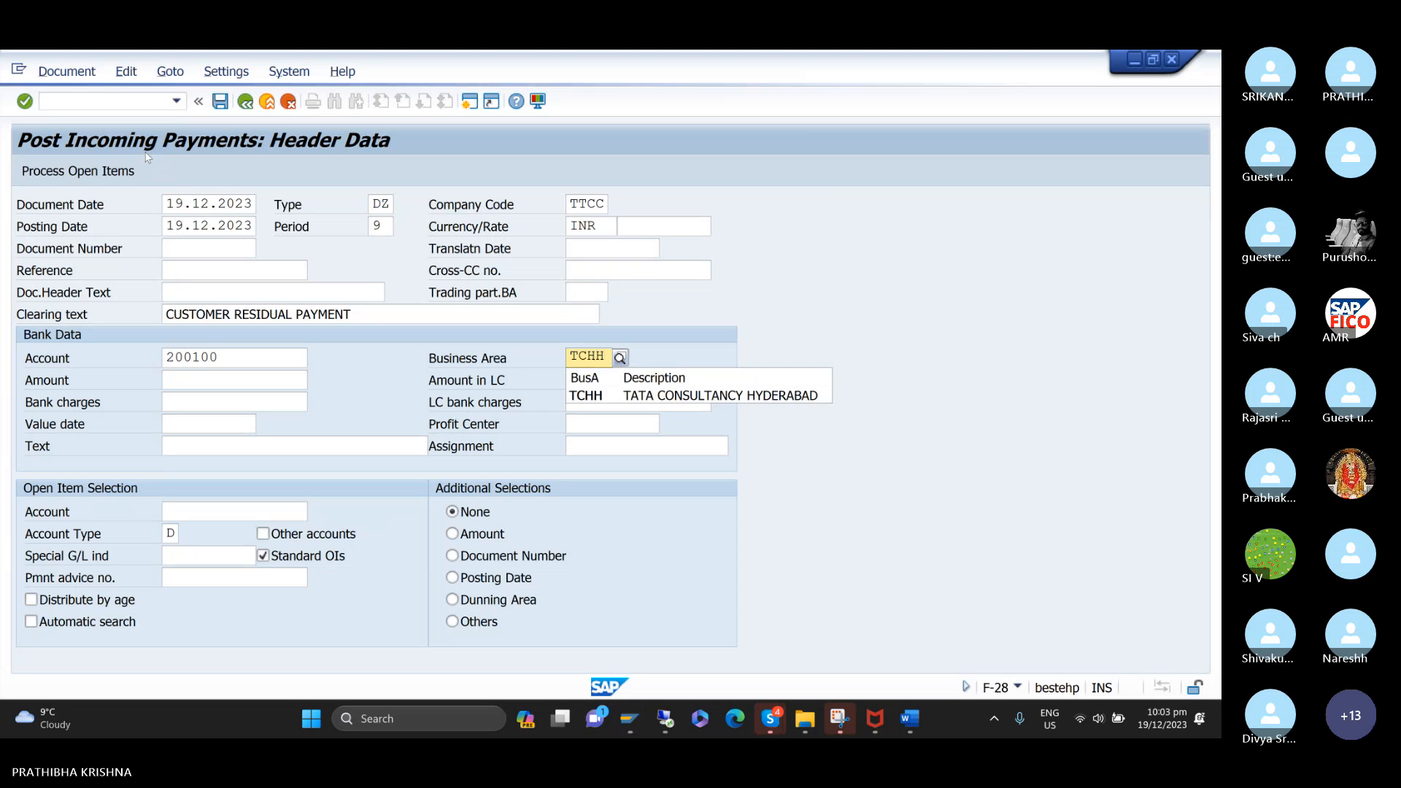
{"action": "key", "text": "Down"}
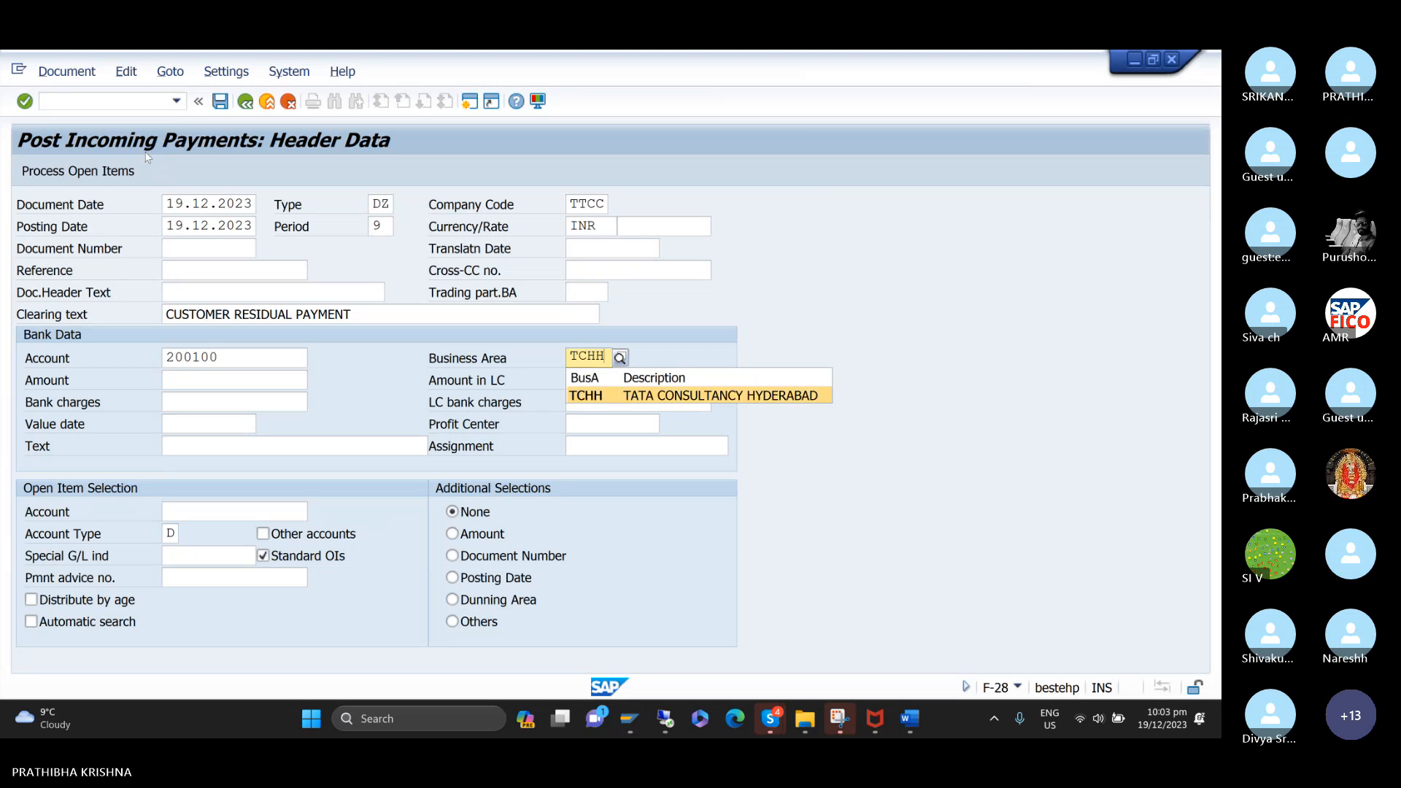
{"action": "key", "text": "Return"}
{"action": "key", "text": "Tab"}
{"action": "type", "text": "25"}
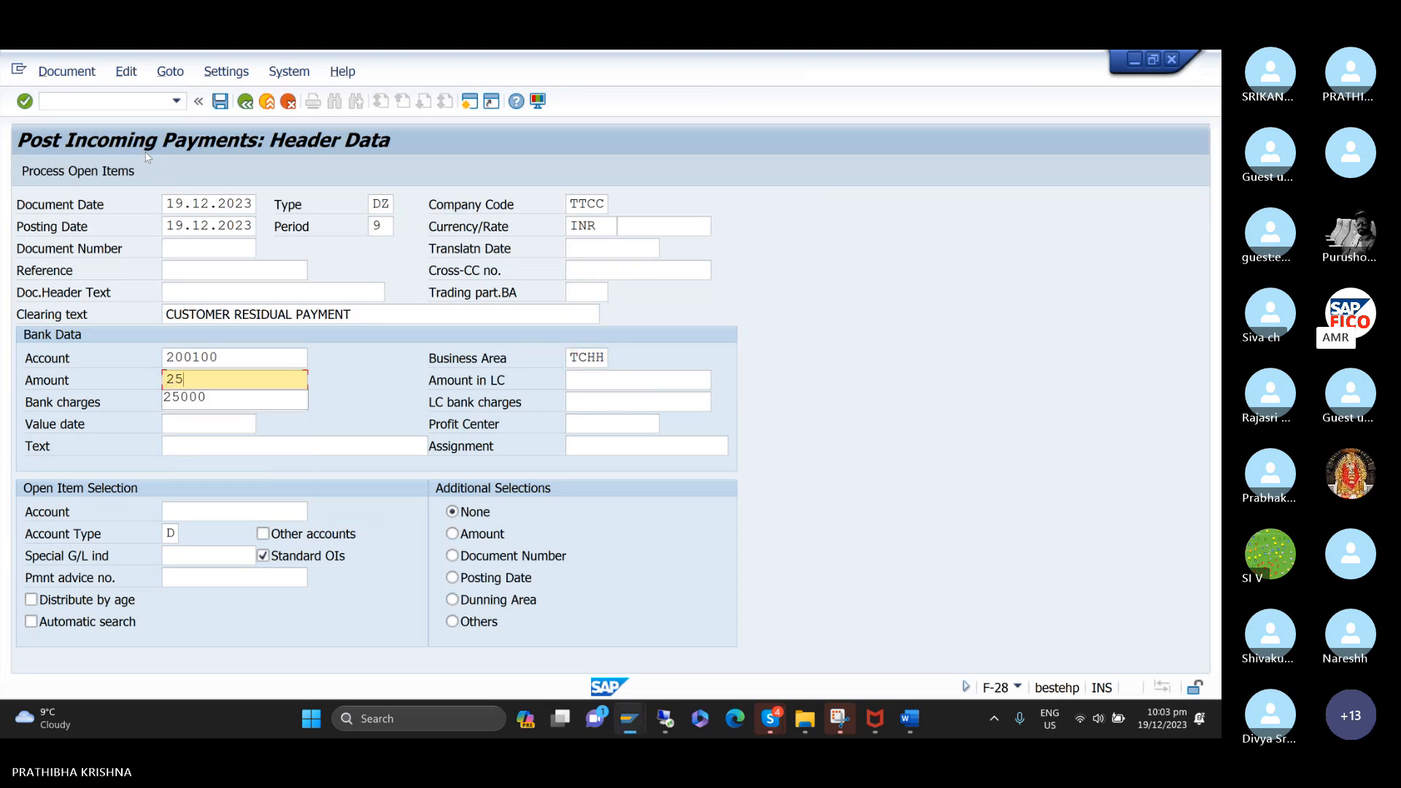
{"action": "type", "text": "000"}
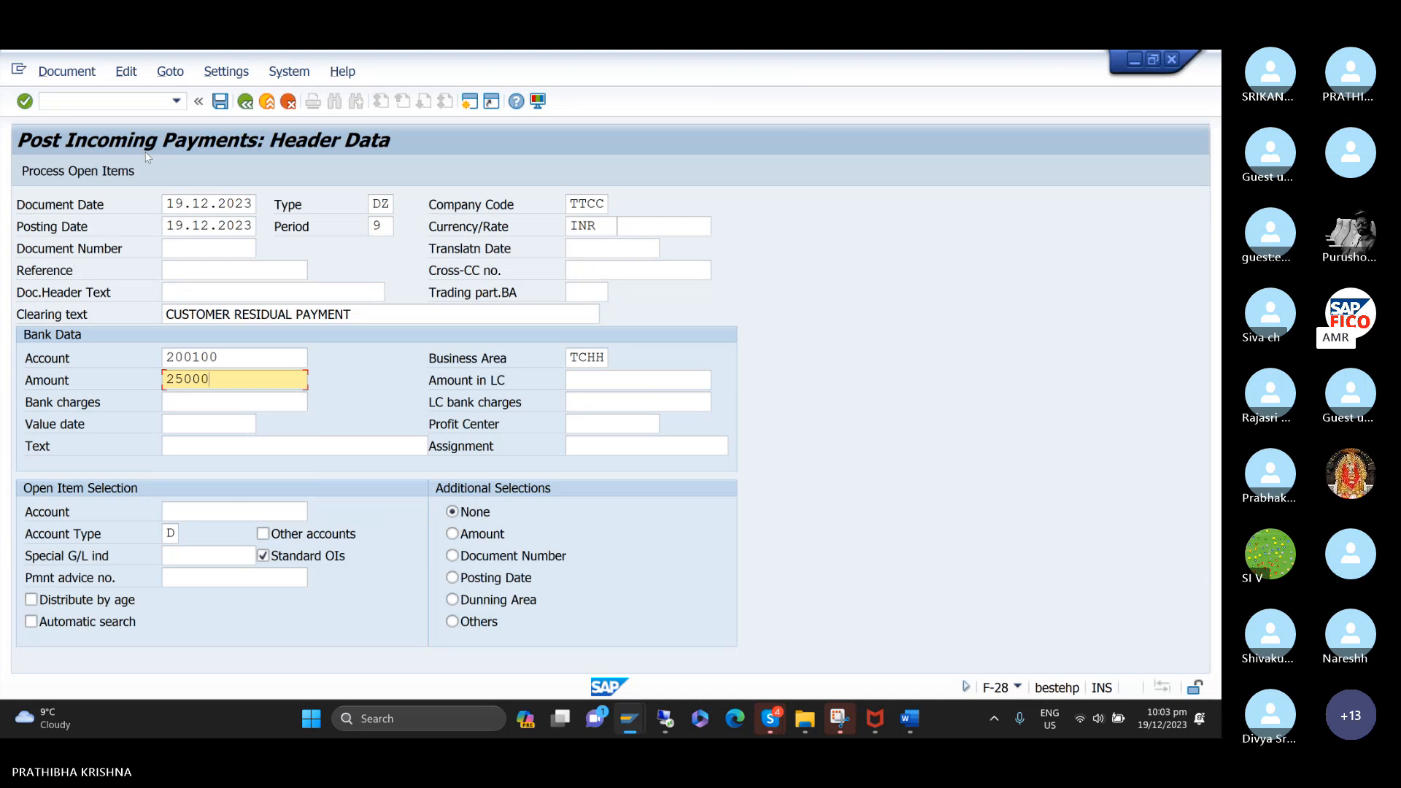
{"action": "key", "text": "Tab"}
{"action": "key", "text": "Tab"}
{"action": "key", "text": "Tab"}
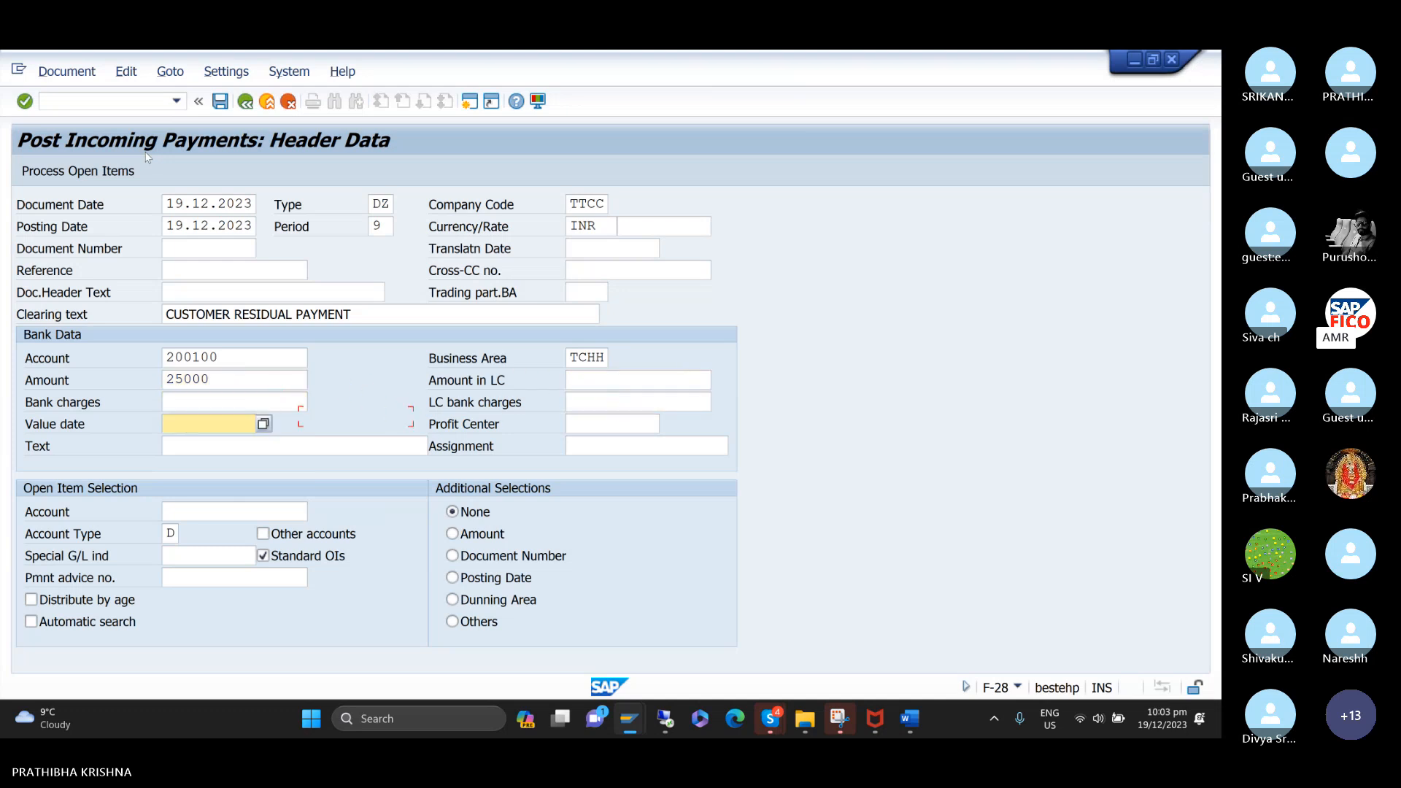
Set the value date of the bank data to 19.12.2023.
{"action": "type", "text": "1"}
{"action": "key", "text": "Down"}
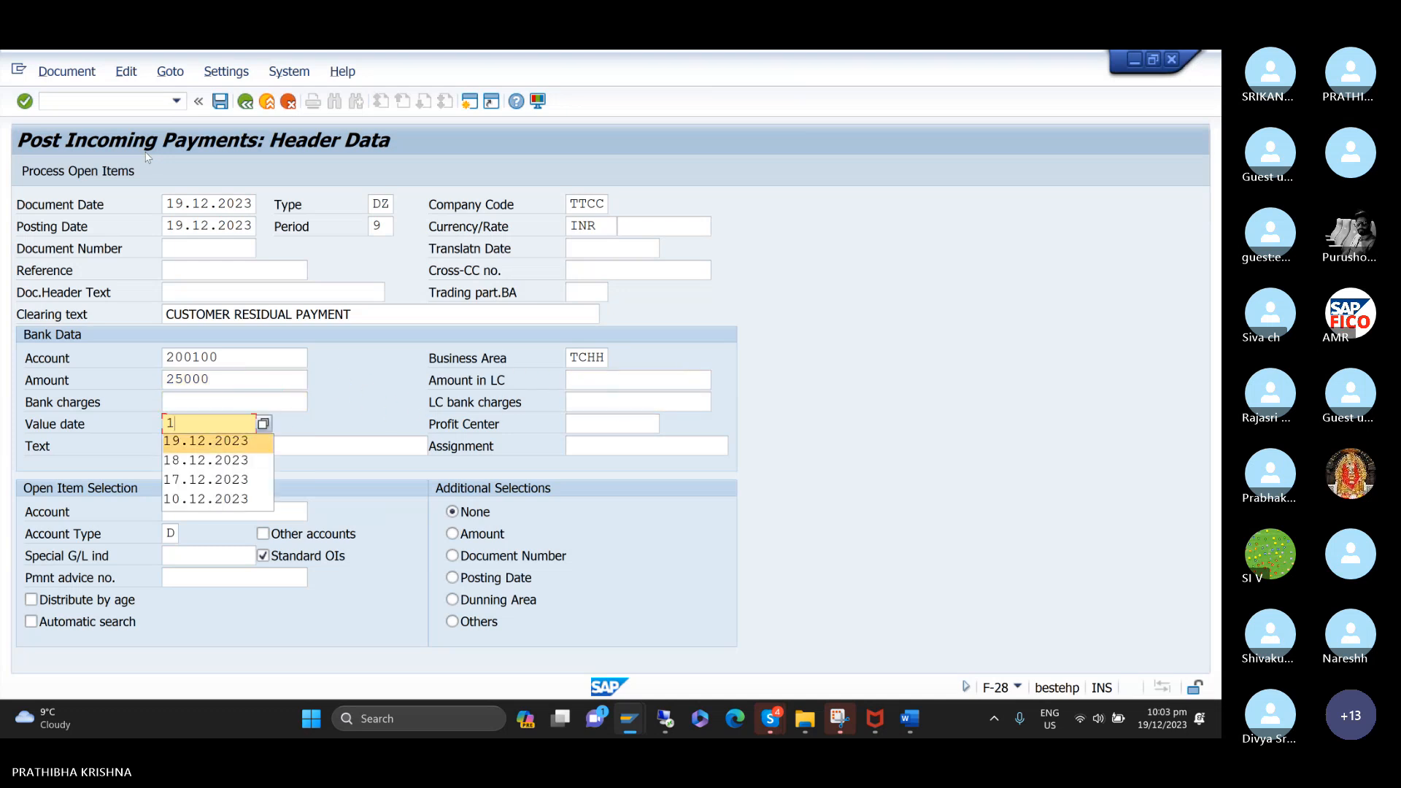
{"action": "key", "text": "Return"}
{"action": "key", "text": "Tab"}
{"action": "key", "text": "Tab"}
{"action": "key", "text": "Tab"}
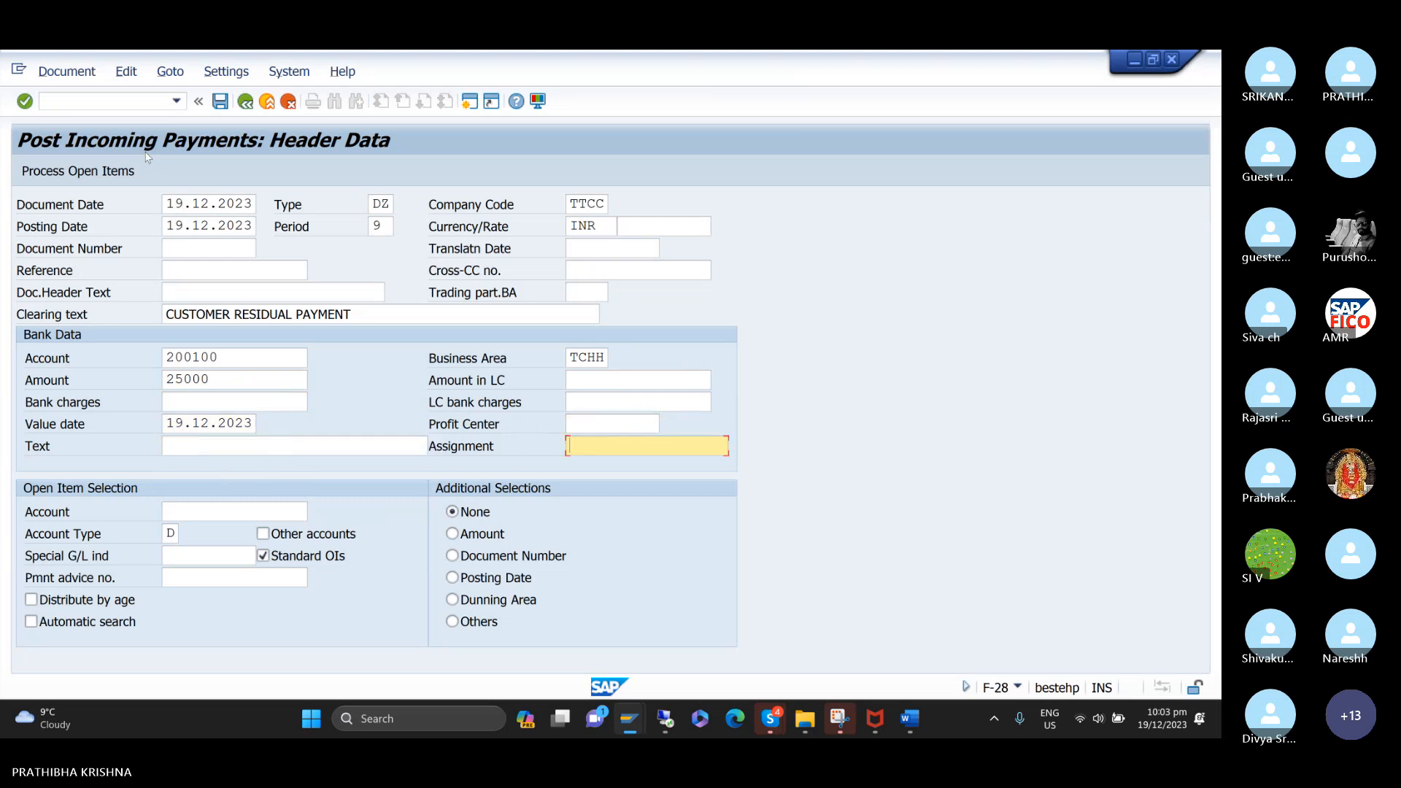
Enter CUSTOMER RESIDUAL PAYMENT as the text of the bank data.
{"action": "key", "text": "shift+Tab"}
{"action": "type", "text": "C"}
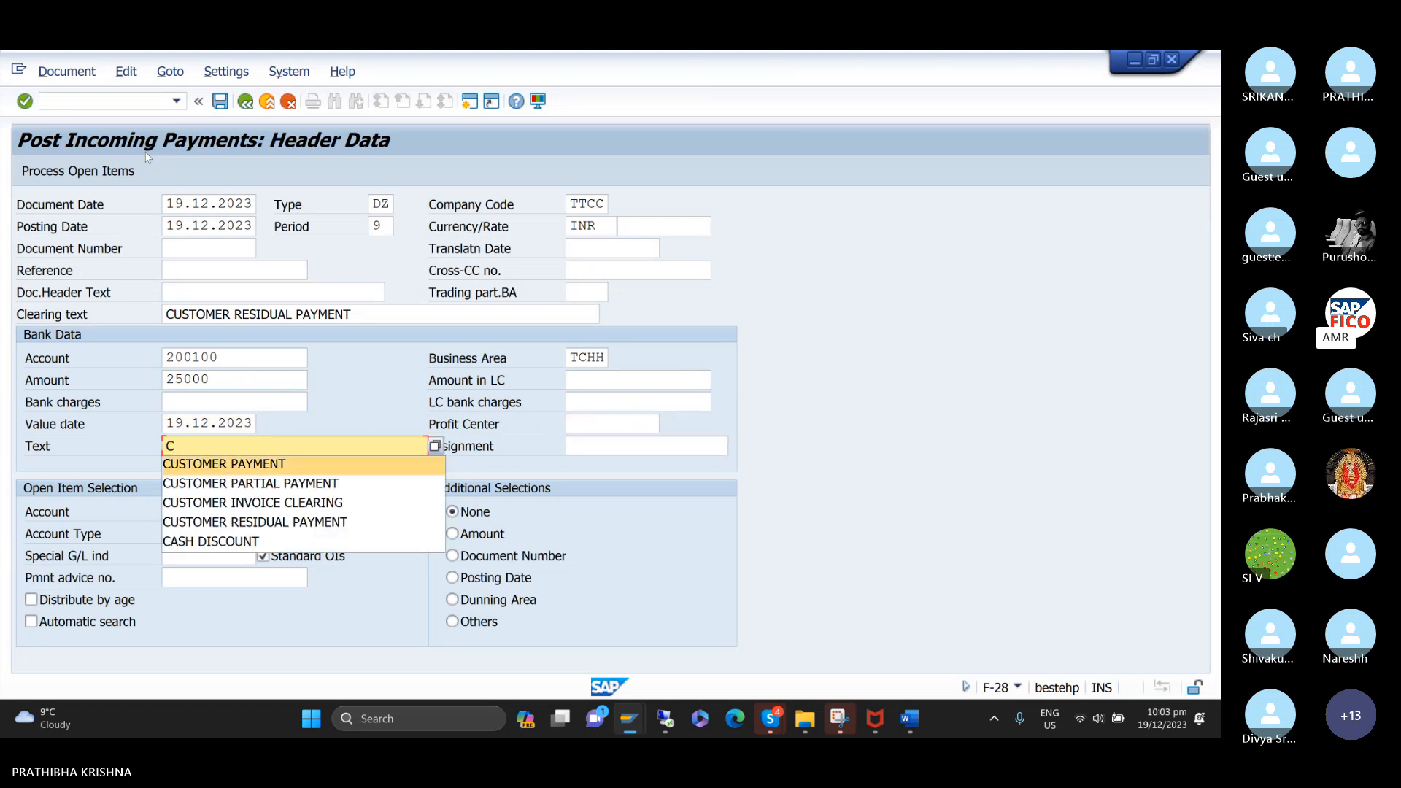
{"action": "key", "text": "Down"}
{"action": "key", "text": "Down"}
{"action": "key", "text": "Down"}
{"action": "key", "text": "Return"}
{"action": "key", "text": "Tab"}
{"action": "key", "text": "Tab"}
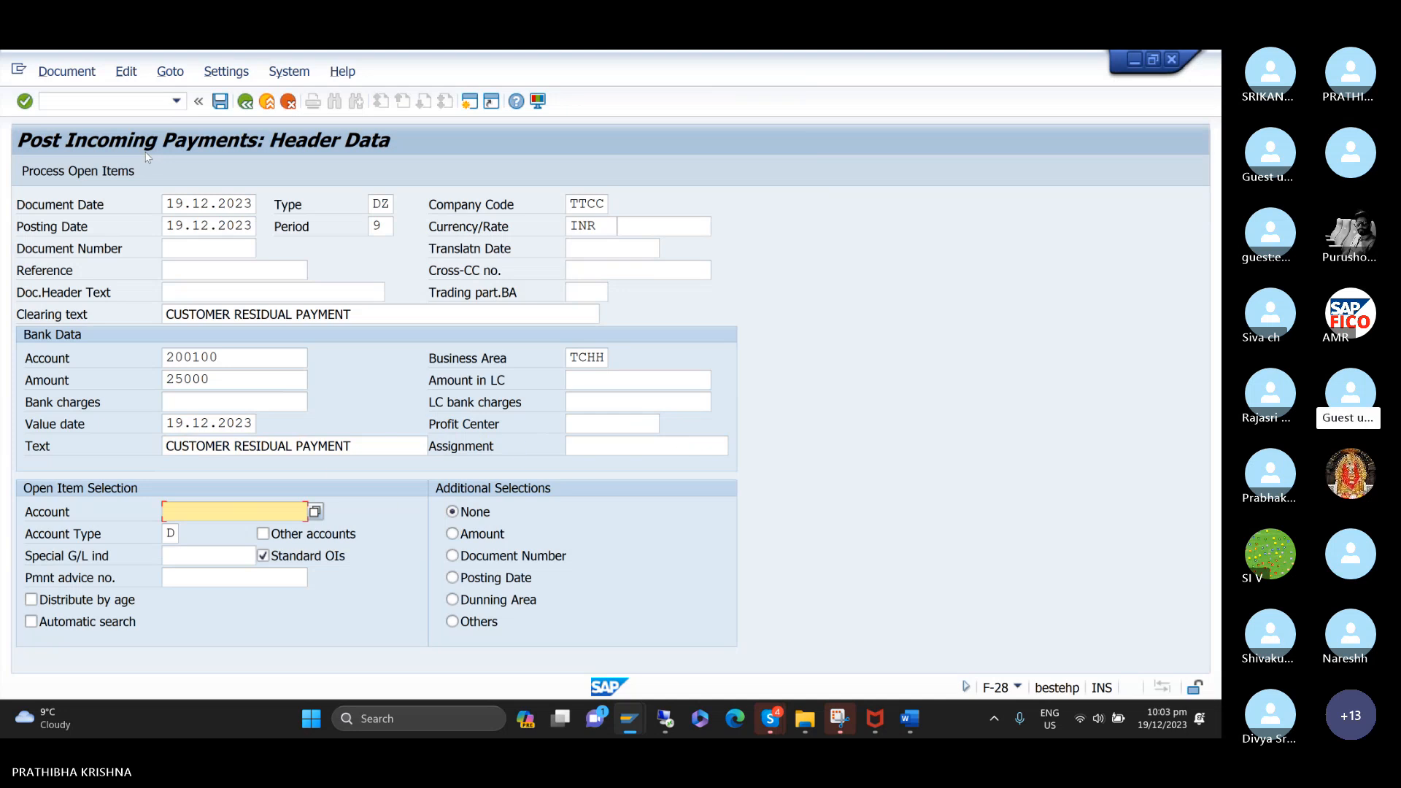
Choose customer HONEY BEE TRADERS in company code TTCC for the open item selection and process its open items.
{"action": "key", "text": "Return"}
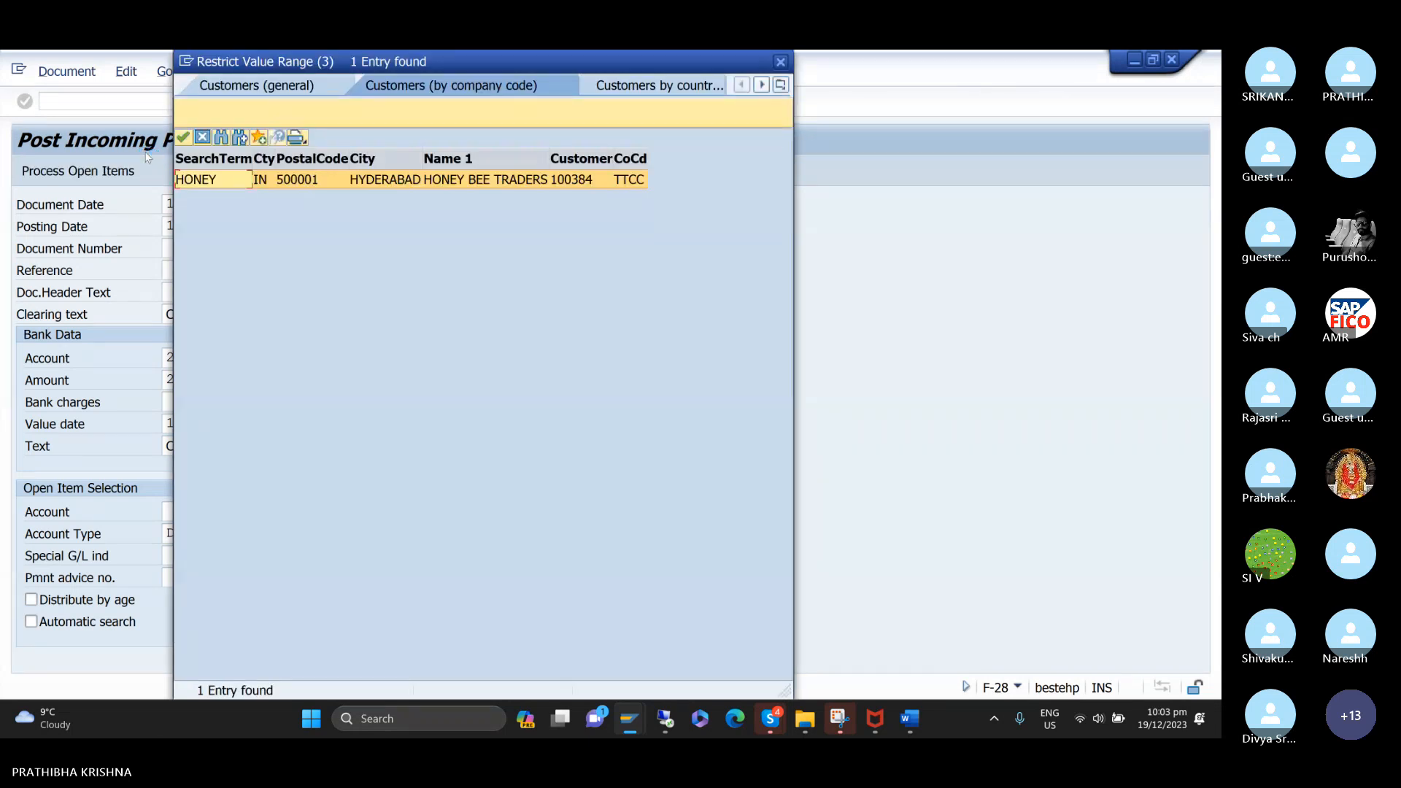
{"action": "key", "text": "Return"}
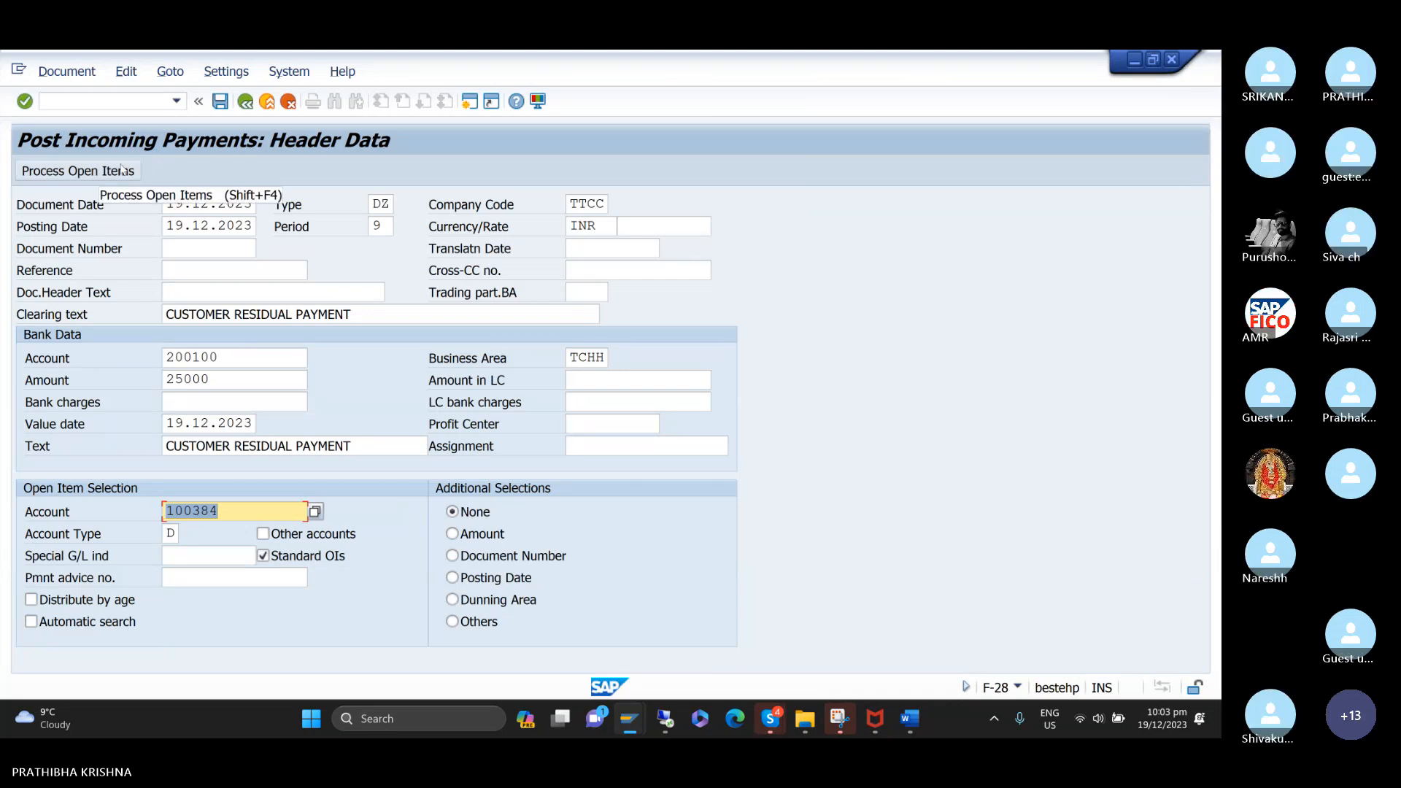
{"action": "left_click", "coordinate": [117, 170]}
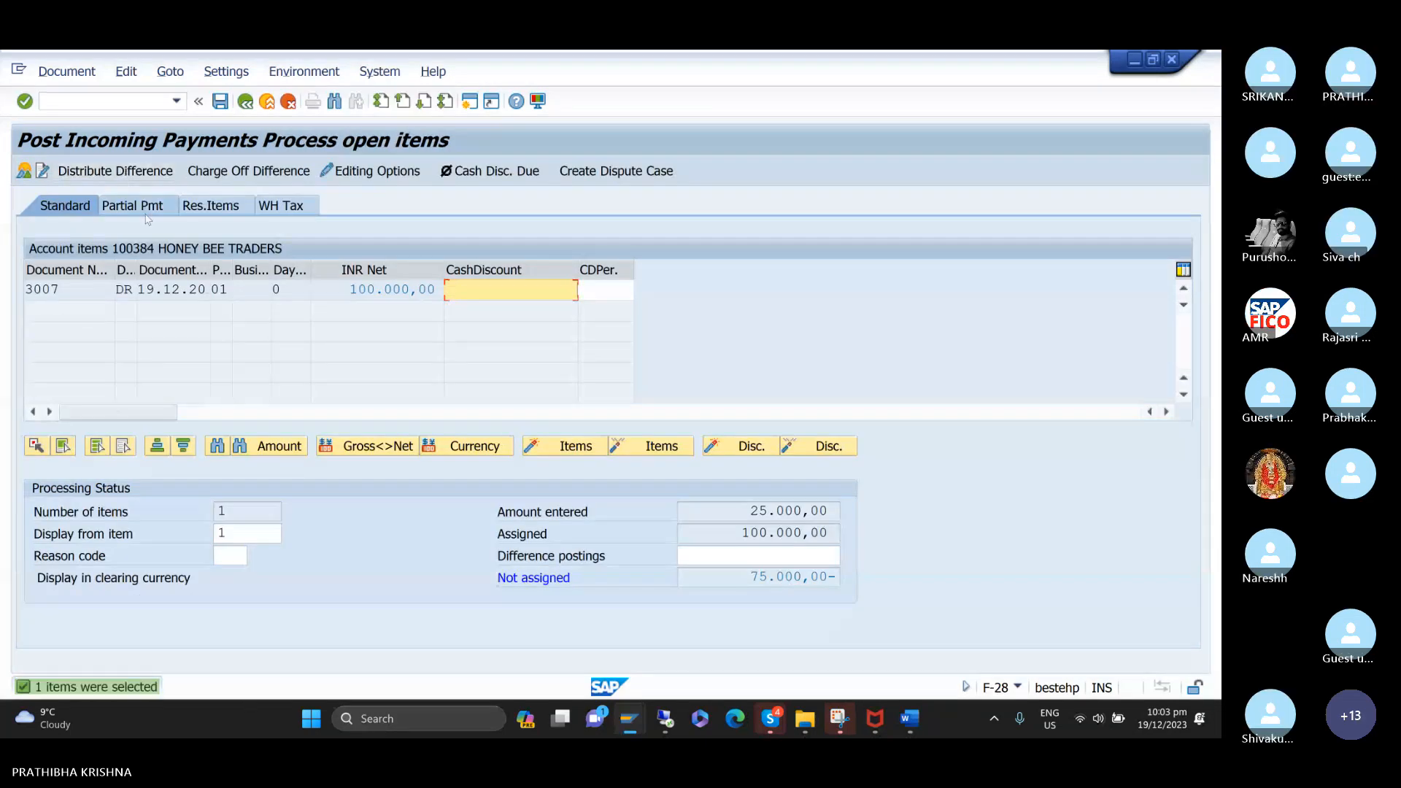
Carry 75.000,00 of the open invoice forward as a residual item and post the payment after simulating it.
{"action": "left_click", "coordinate": [214, 209]}
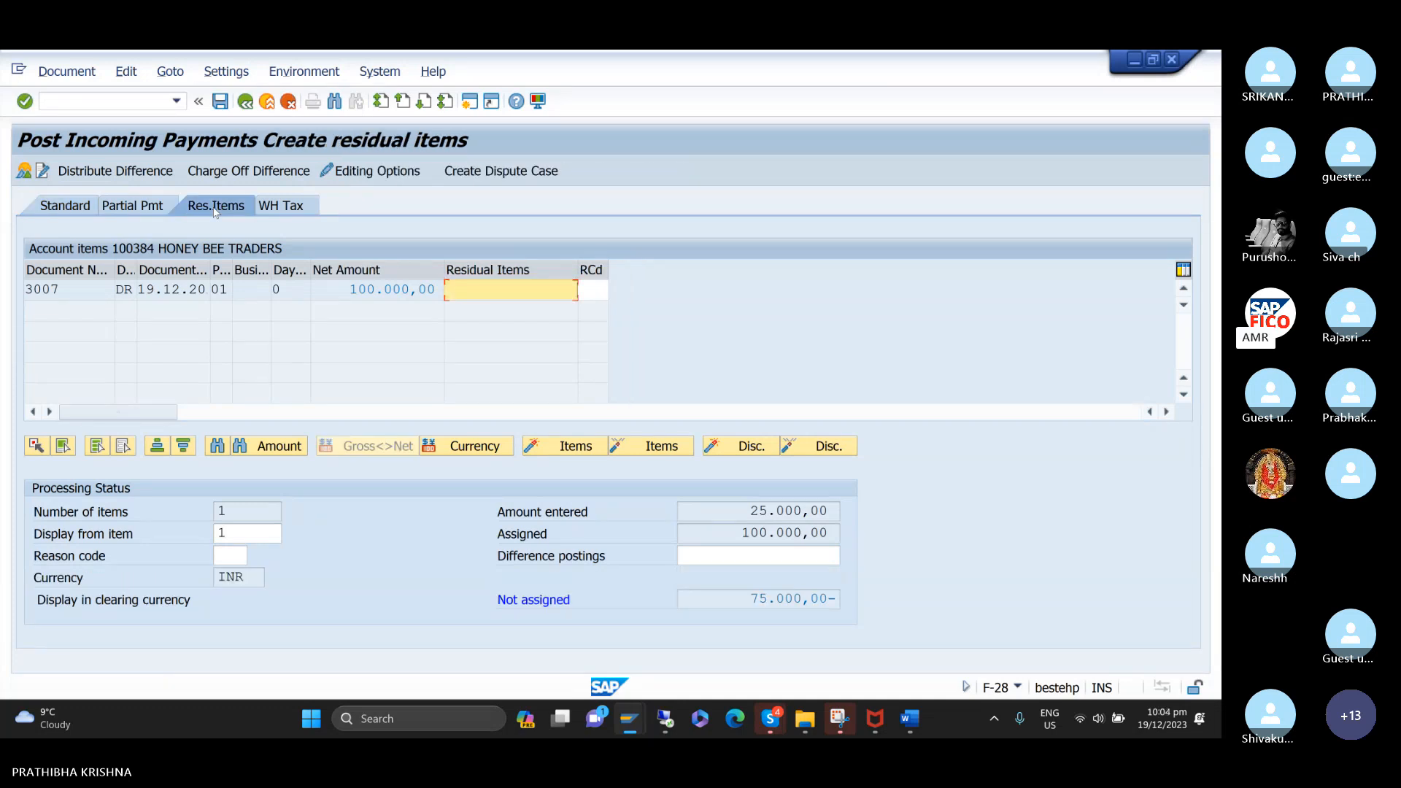
{"action": "double_click", "coordinate": [547, 291]}
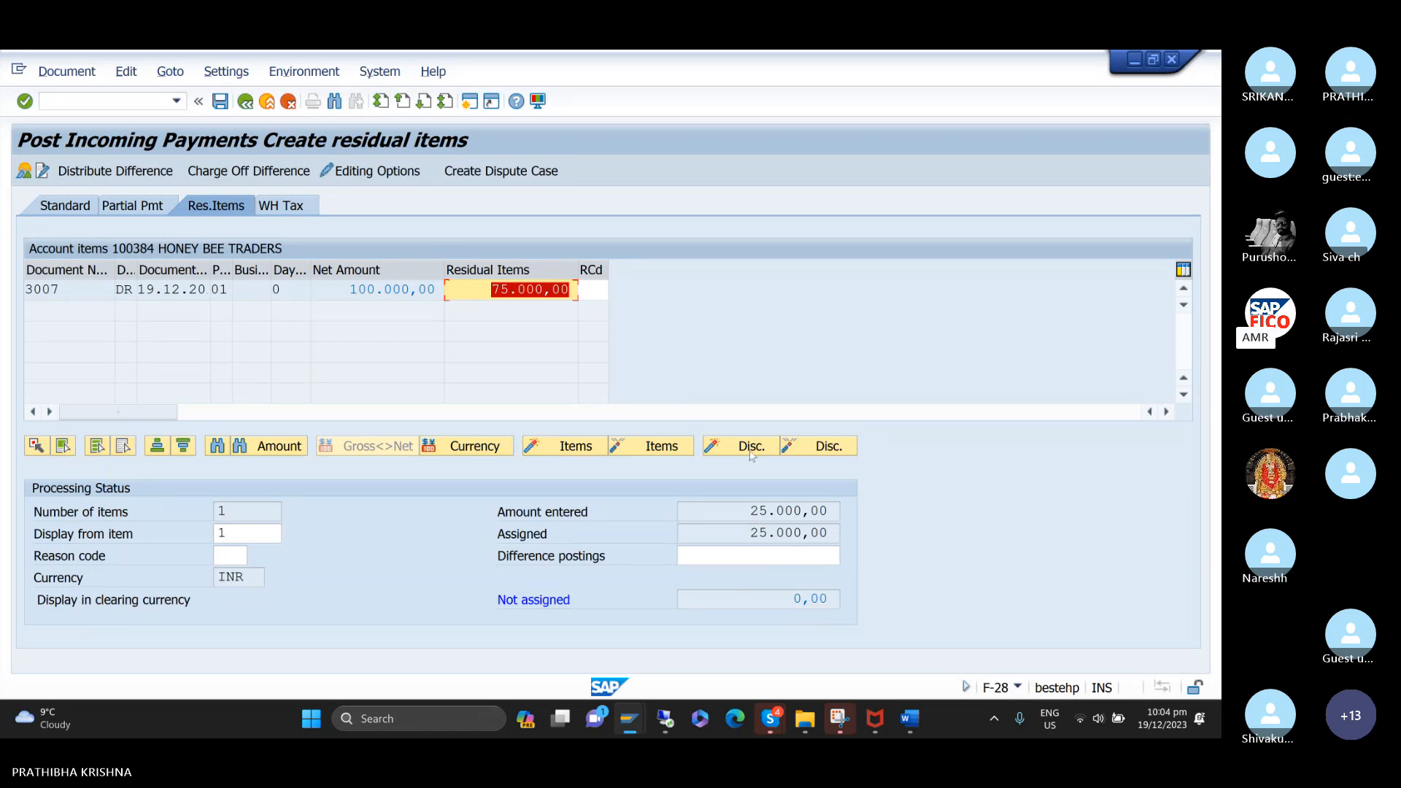
{"action": "left_click", "coordinate": [67, 70]}
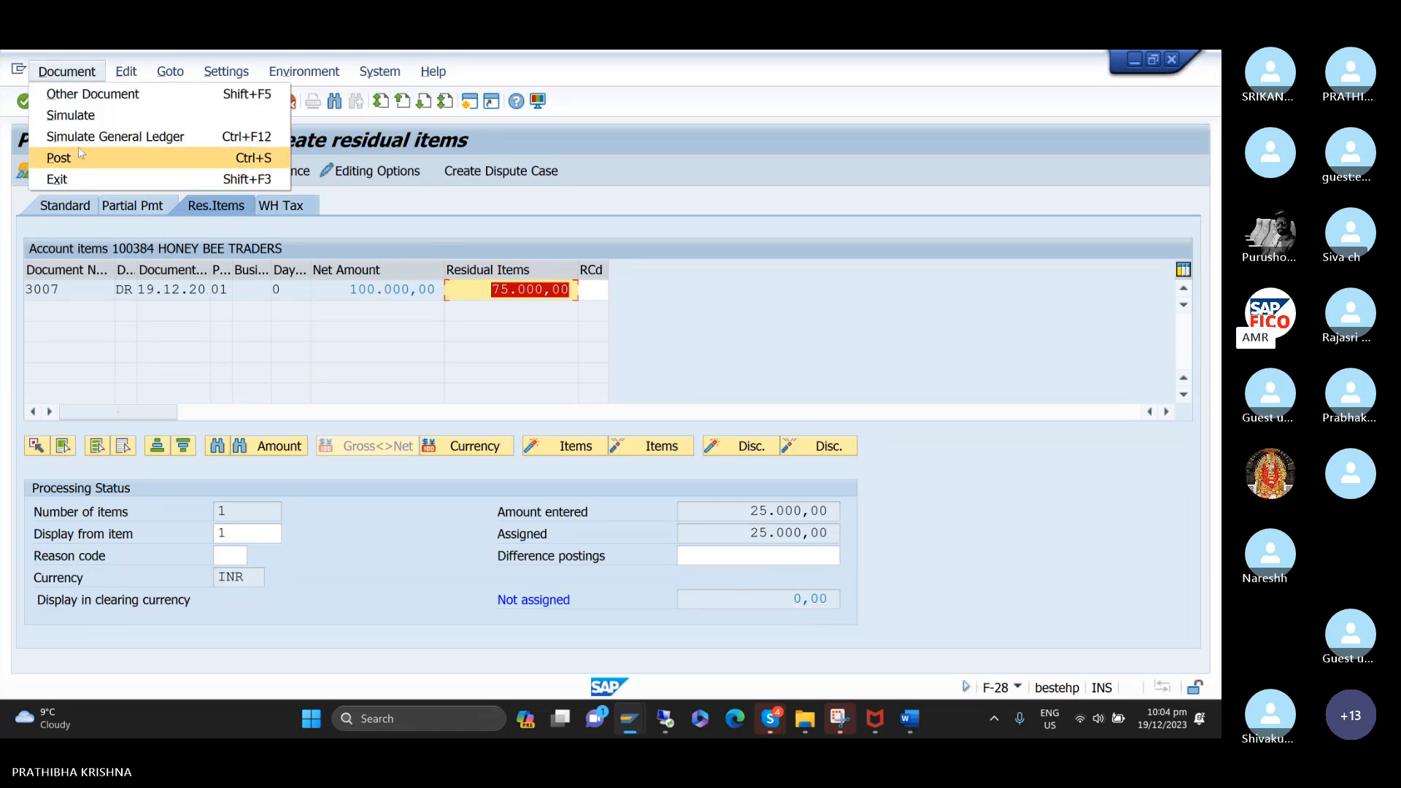
{"action": "left_click", "coordinate": [73, 116]}
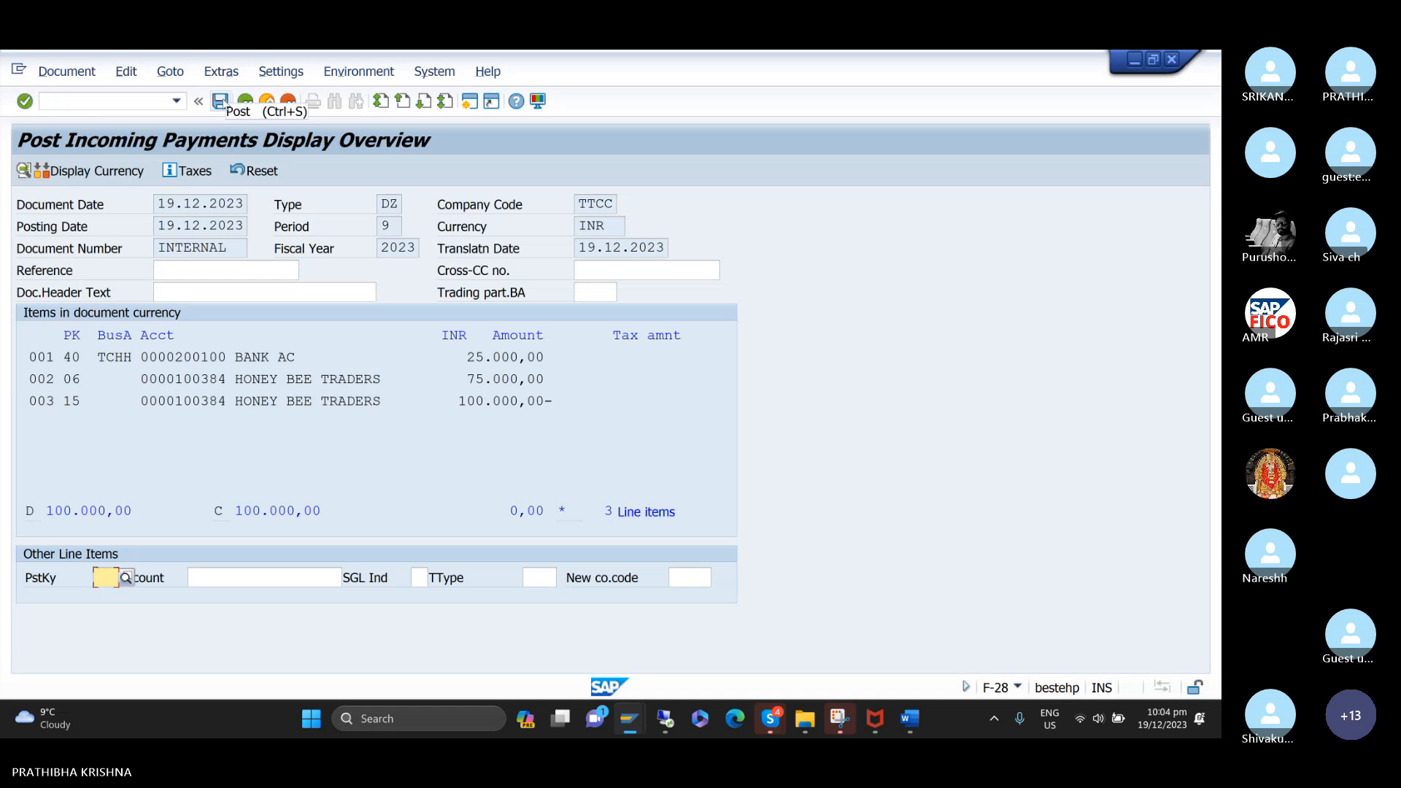
{"action": "left_click", "coordinate": [221, 101]}
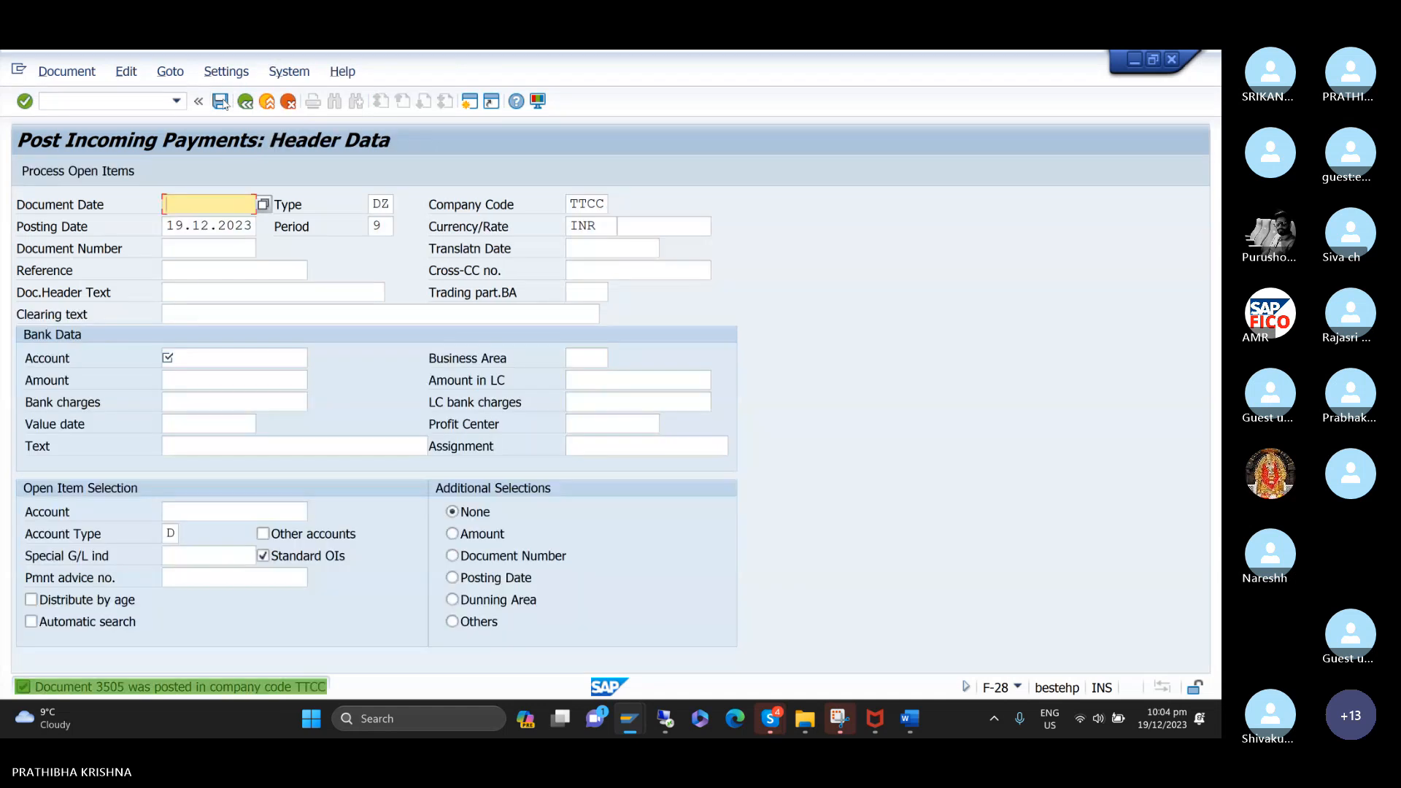
Refresh the customer line item display to review the open items of HONEY BEE TRADERS.
{"action": "mouse_move", "coordinate": [629, 721]}
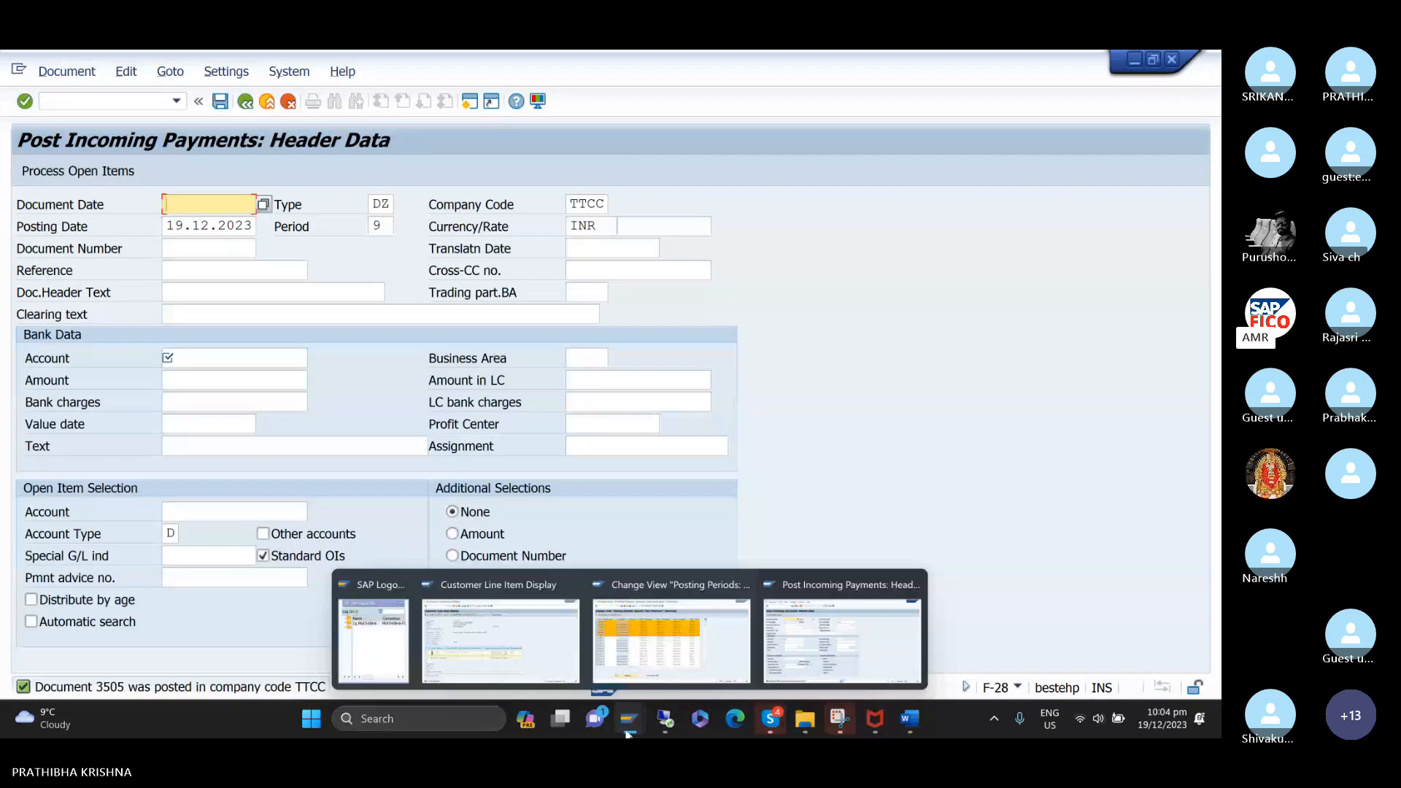
{"action": "left_click", "coordinate": [543, 631]}
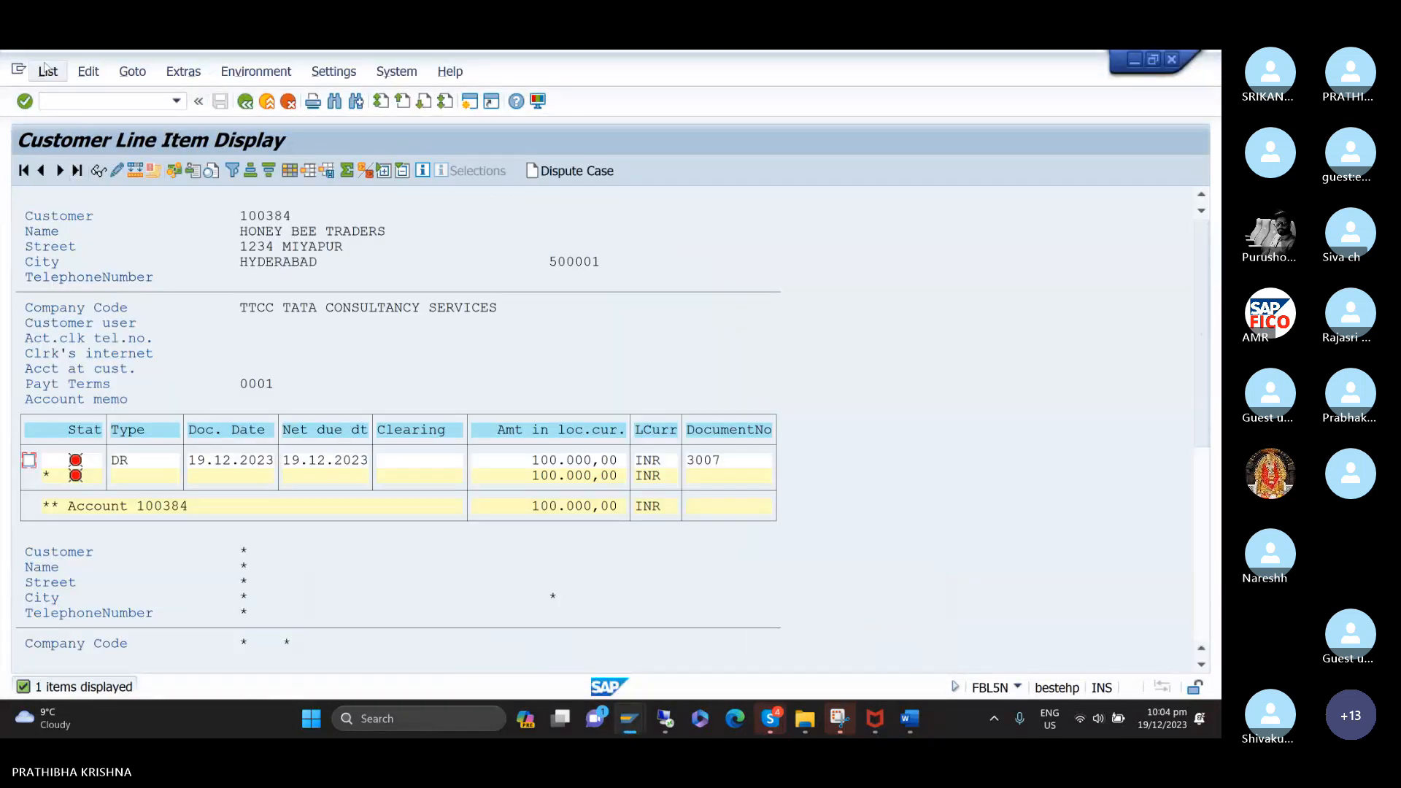
{"action": "left_click", "coordinate": [47, 70]}
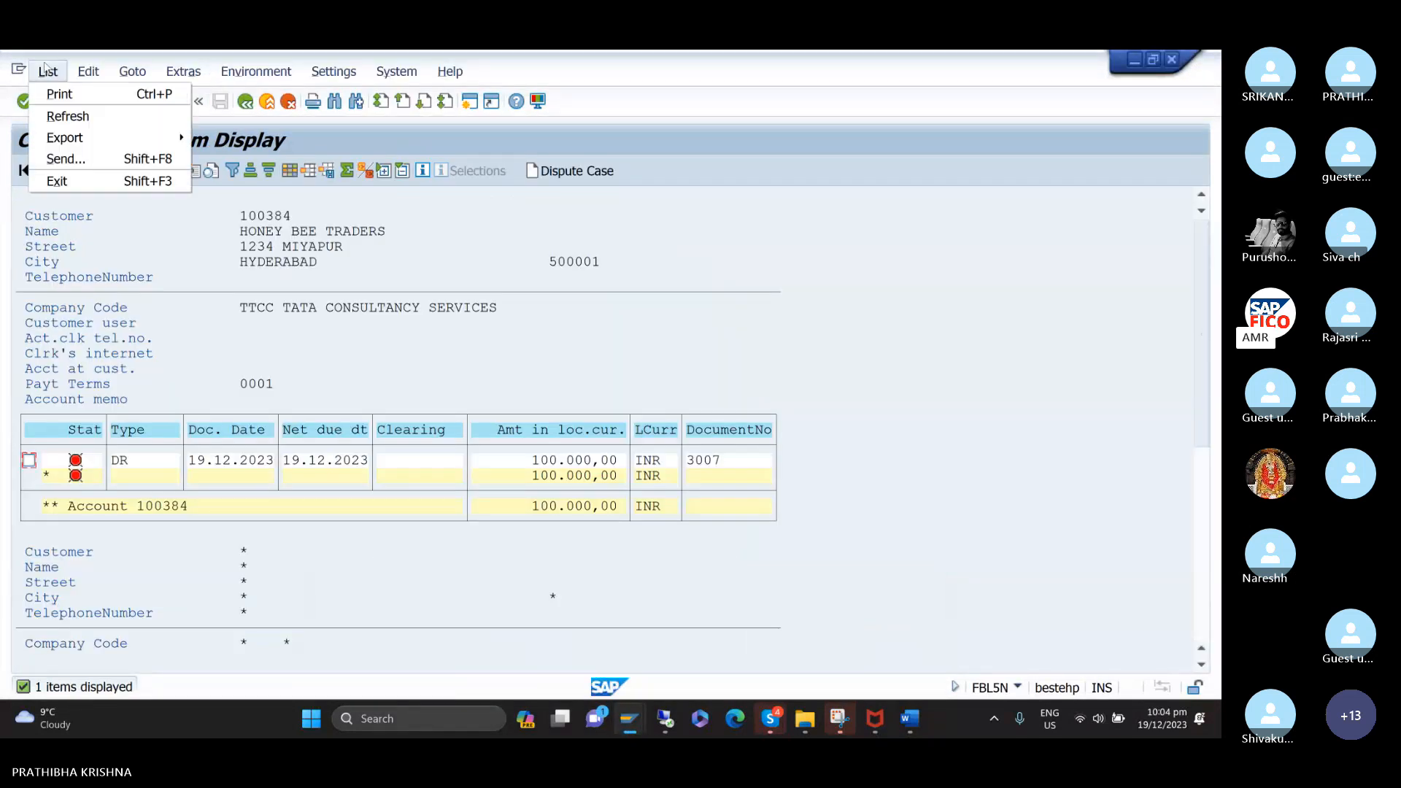
{"action": "left_click", "coordinate": [62, 117]}
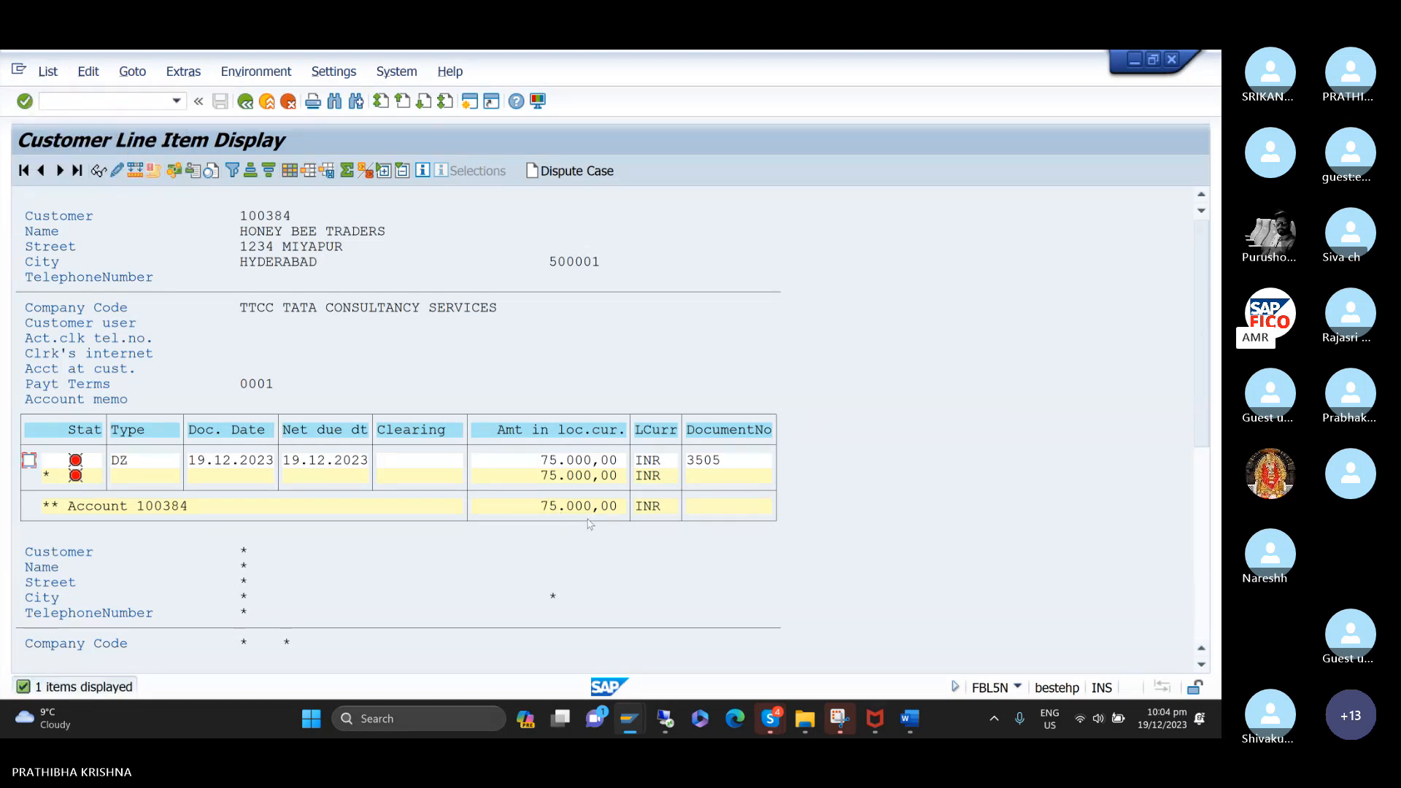
Return to the incoming payment session and set the new payment's document date to 19.12.2023.
{"action": "mouse_move", "coordinate": [629, 719]}
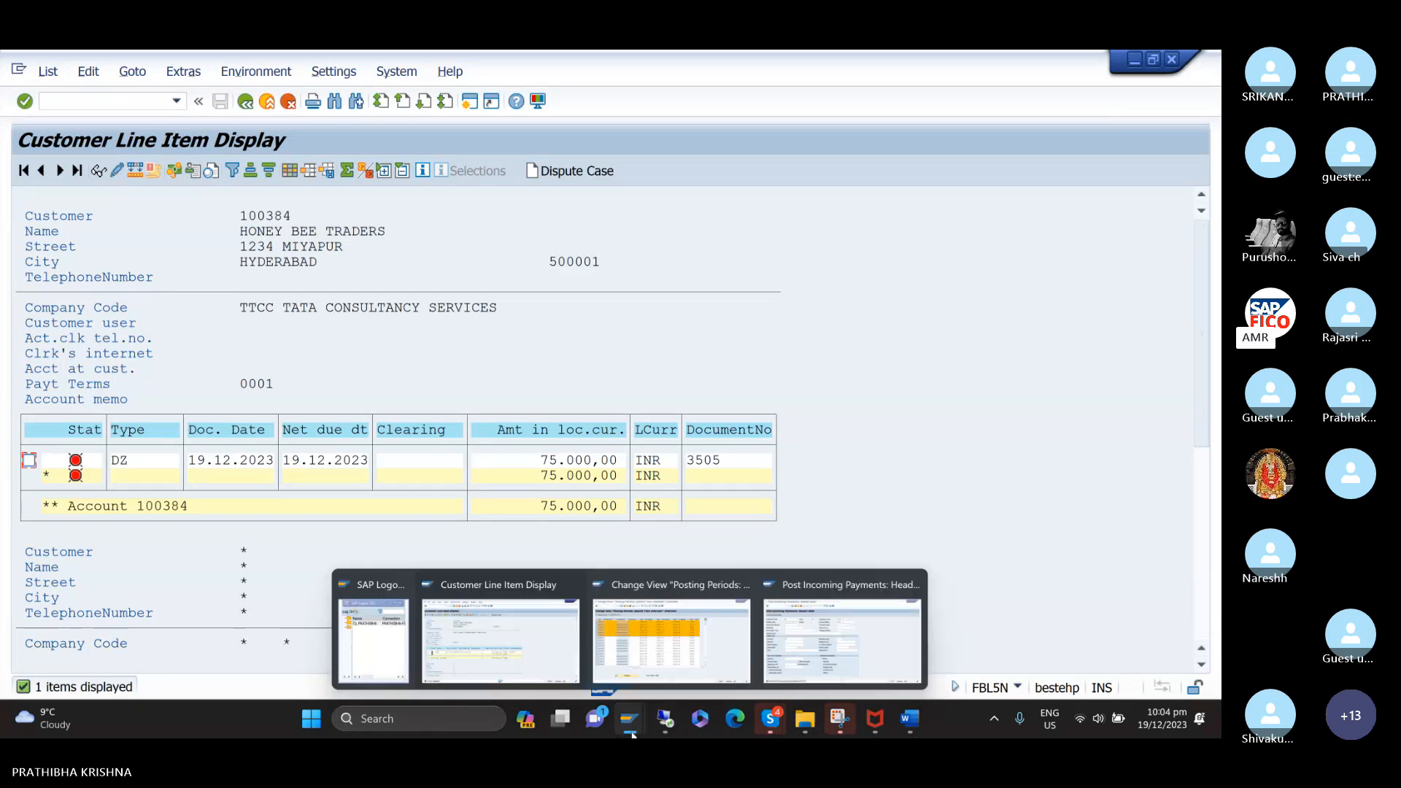
{"action": "left_click", "coordinate": [853, 639]}
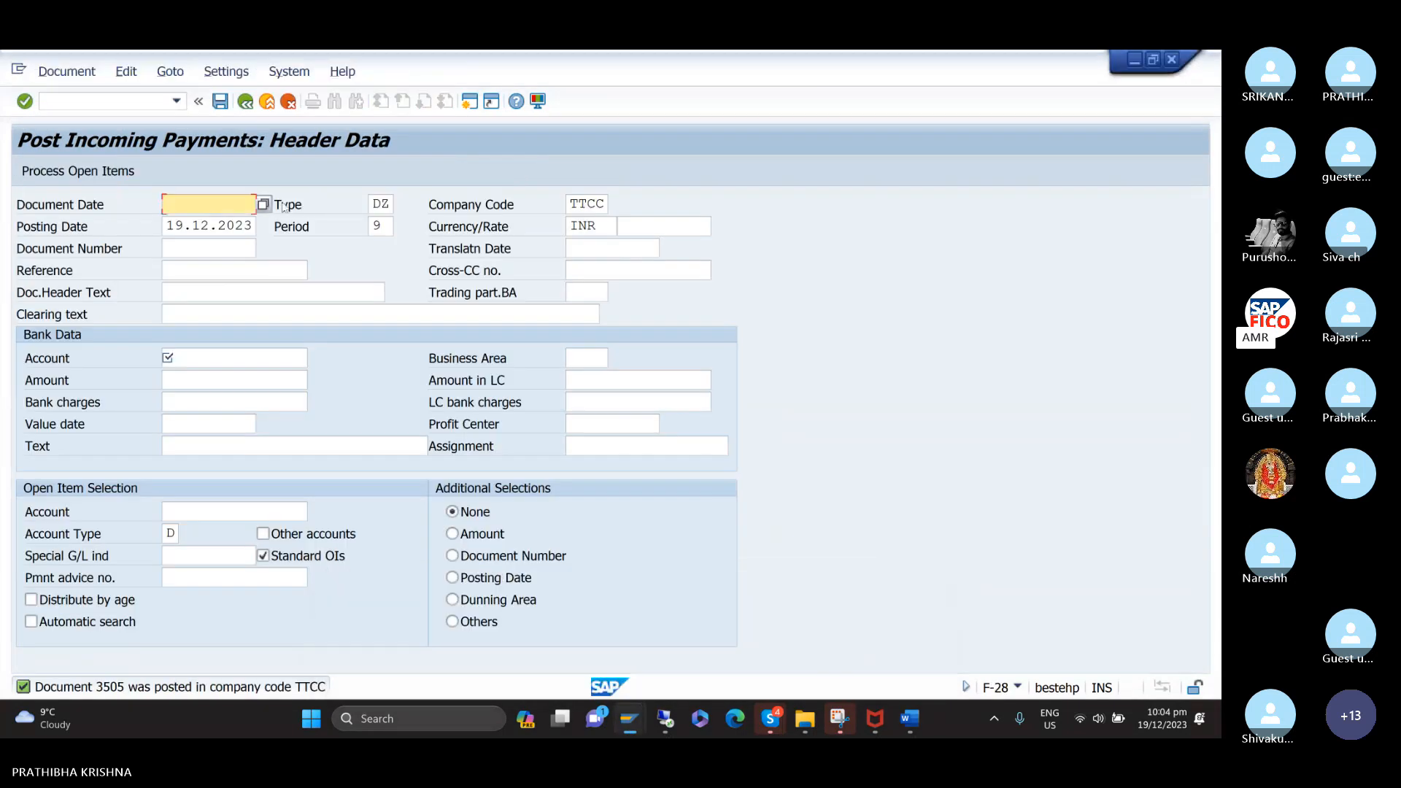
{"action": "type", "text": "1"}
{"action": "left_click", "coordinate": [202, 227]}
{"action": "key", "text": "Tab"}
{"action": "key", "text": "Tab"}
{"action": "key", "text": "Tab"}
{"action": "key", "text": "Tab"}
{"action": "key", "text": "Tab"}
{"action": "key", "text": "Tab"}
{"action": "key", "text": "Tab"}
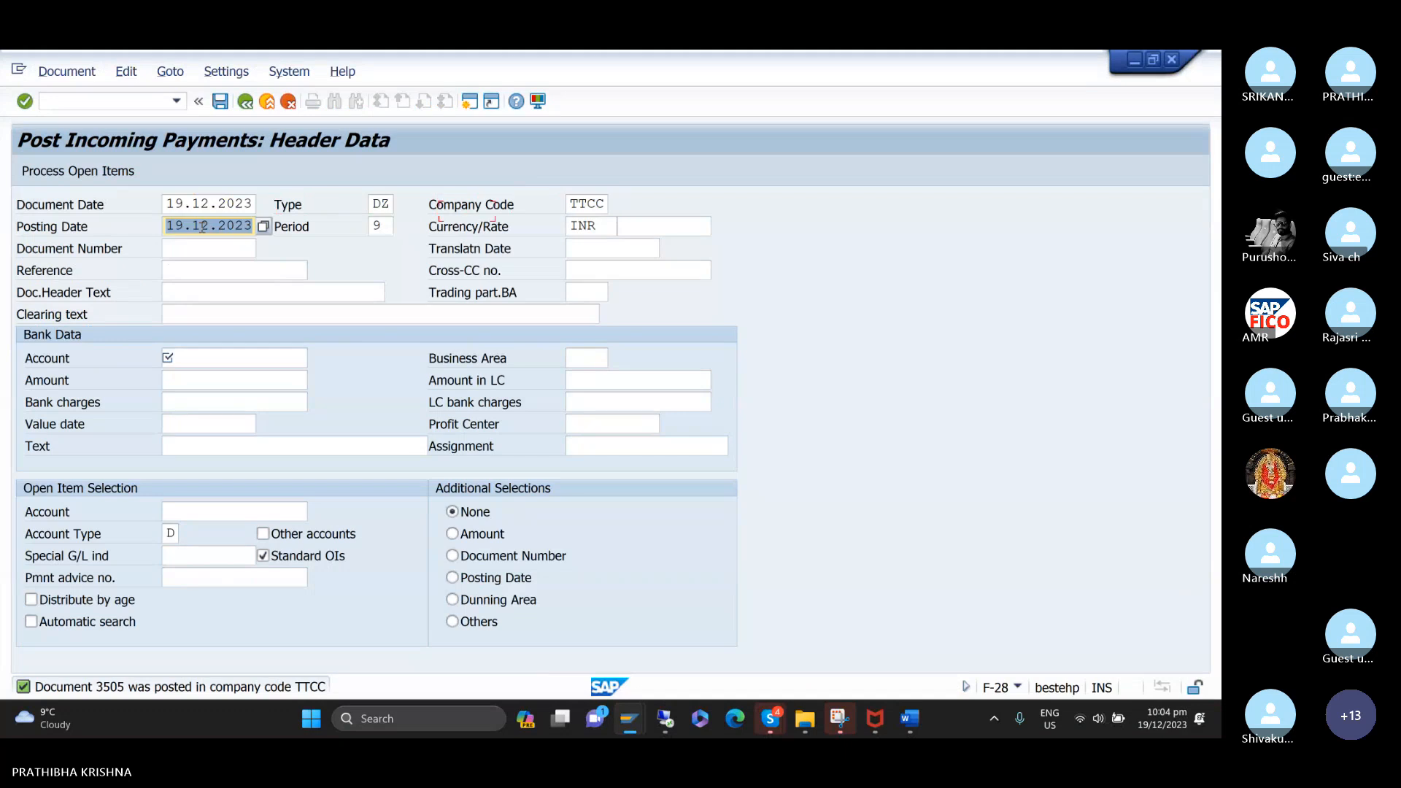
Enter CUSTOMER RESIDUAL PAYMENT as the clearing text of the second incoming payment.
{"action": "key", "text": "Tab"}
{"action": "key", "text": "Tab"}
{"action": "key", "text": "Tab"}
{"action": "key", "text": "Tab"}
{"action": "key", "text": "Tab"}
{"action": "key", "text": "Tab"}
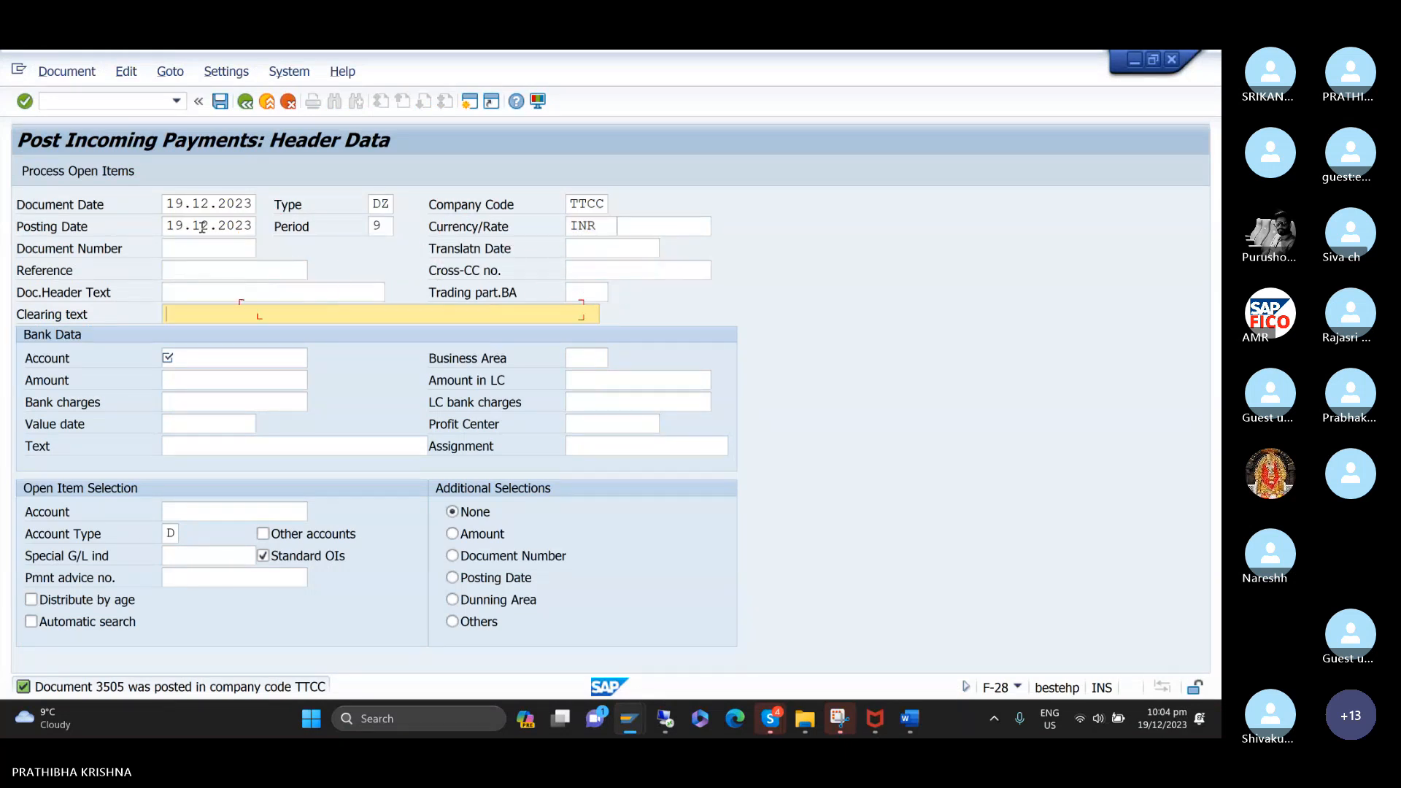
{"action": "type", "text": "C"}
{"action": "key", "text": "Down"}
{"action": "key", "text": "Return"}
{"action": "key", "text": "Tab"}
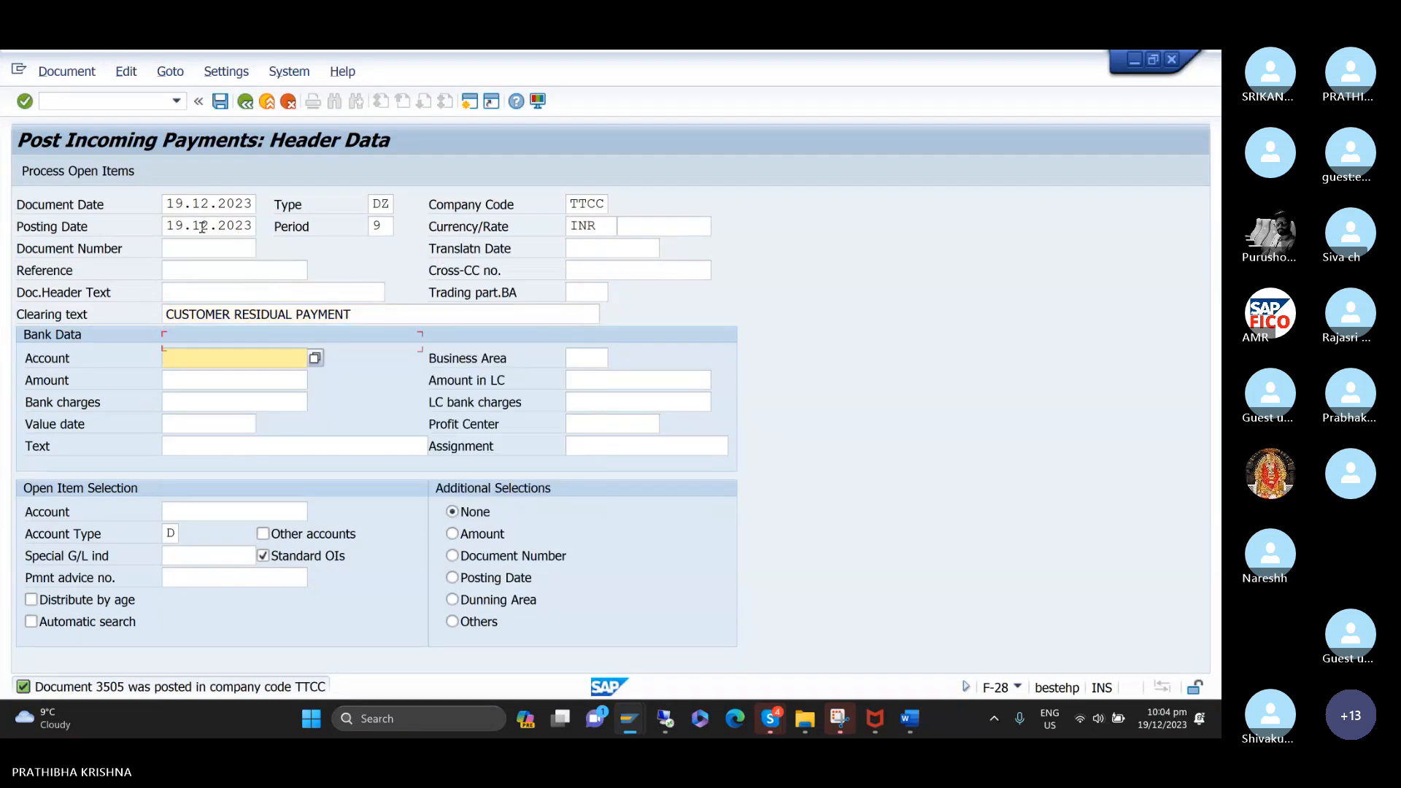
Enter the general ledger account named BANK AC as the bank account of the second payment.
{"action": "type", "text": "2"}
{"action": "key", "text": "Down"}
{"action": "key", "text": "Return"}
{"action": "key", "text": "Tab"}
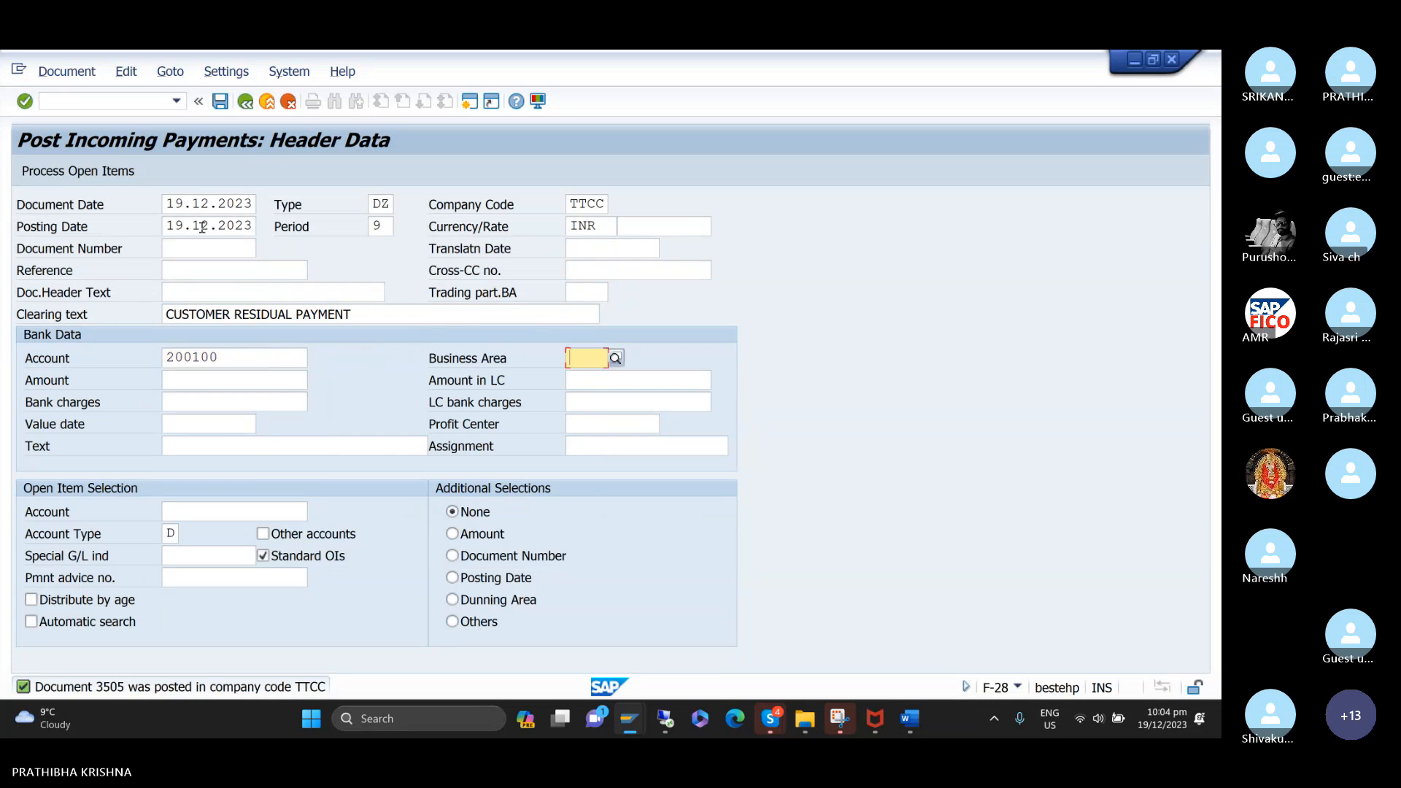
Set the second payment's business area to TCHH and its amount to 25000.
{"action": "type", "text": "TCHH"}
{"action": "key", "text": "Tab"}
{"action": "key", "text": "Tab"}
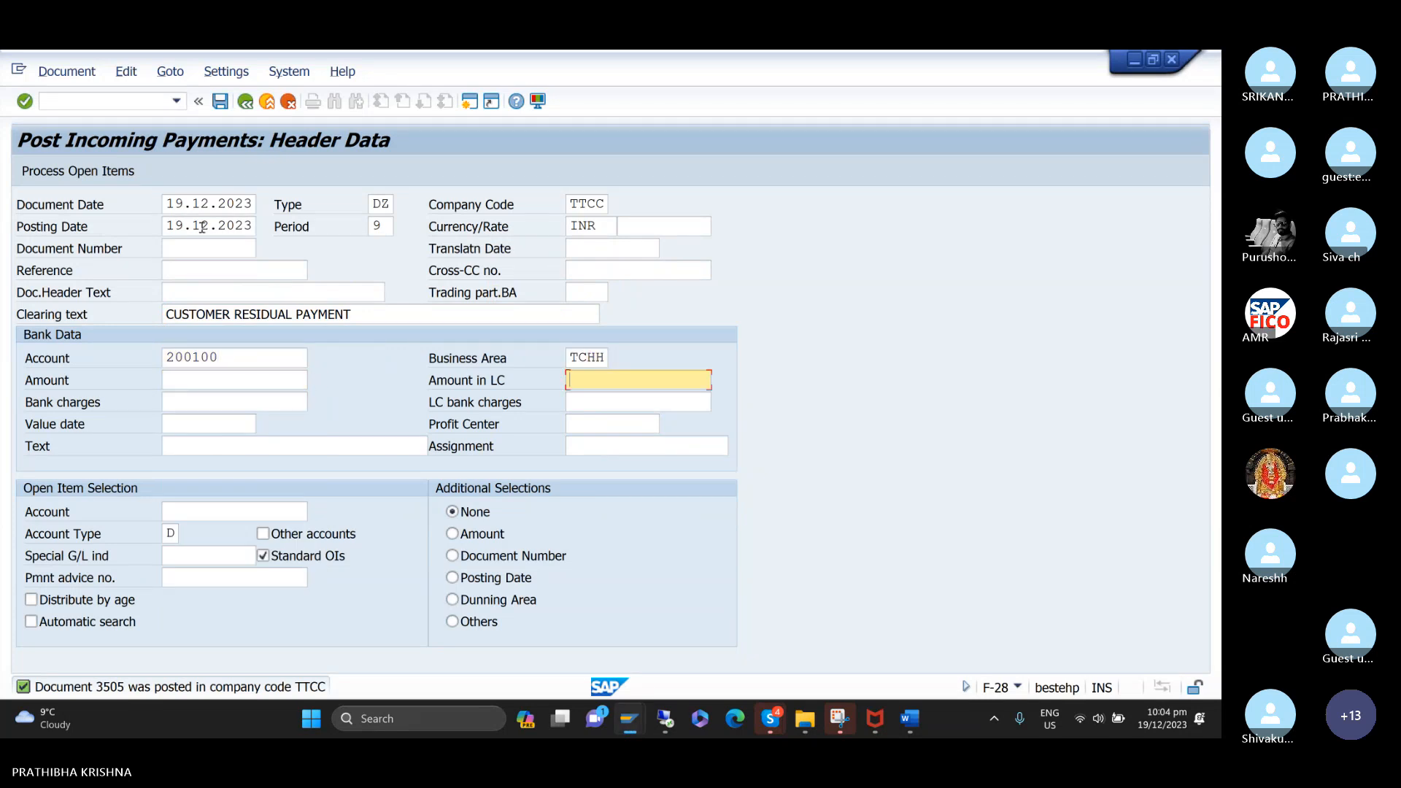
{"action": "key", "text": "shift+Tab"}
{"action": "type", "text": "2"}
{"action": "key", "text": "Down"}
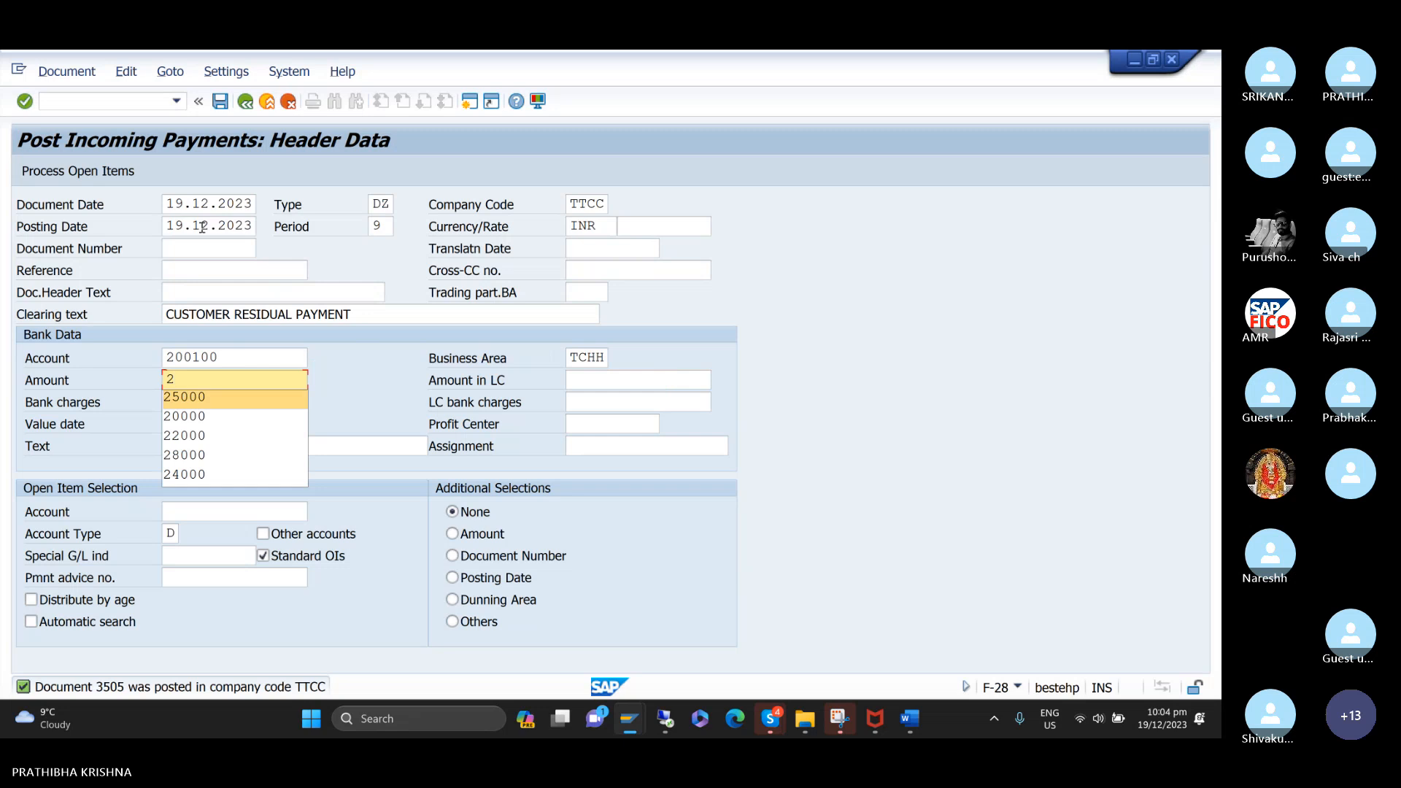
{"action": "key", "text": "Return"}
Set the second payment's value date to 19.12.2023.
{"action": "key", "text": "Tab"}
Enter CUSTOMER RESIDUAL PAYMENT as the bank data text of the second payment.
{"action": "key", "text": "Tab"}
{"action": "key", "text": "Tab"}
{"action": "key", "text": "Tab"}
{"action": "type", "text": "1"}
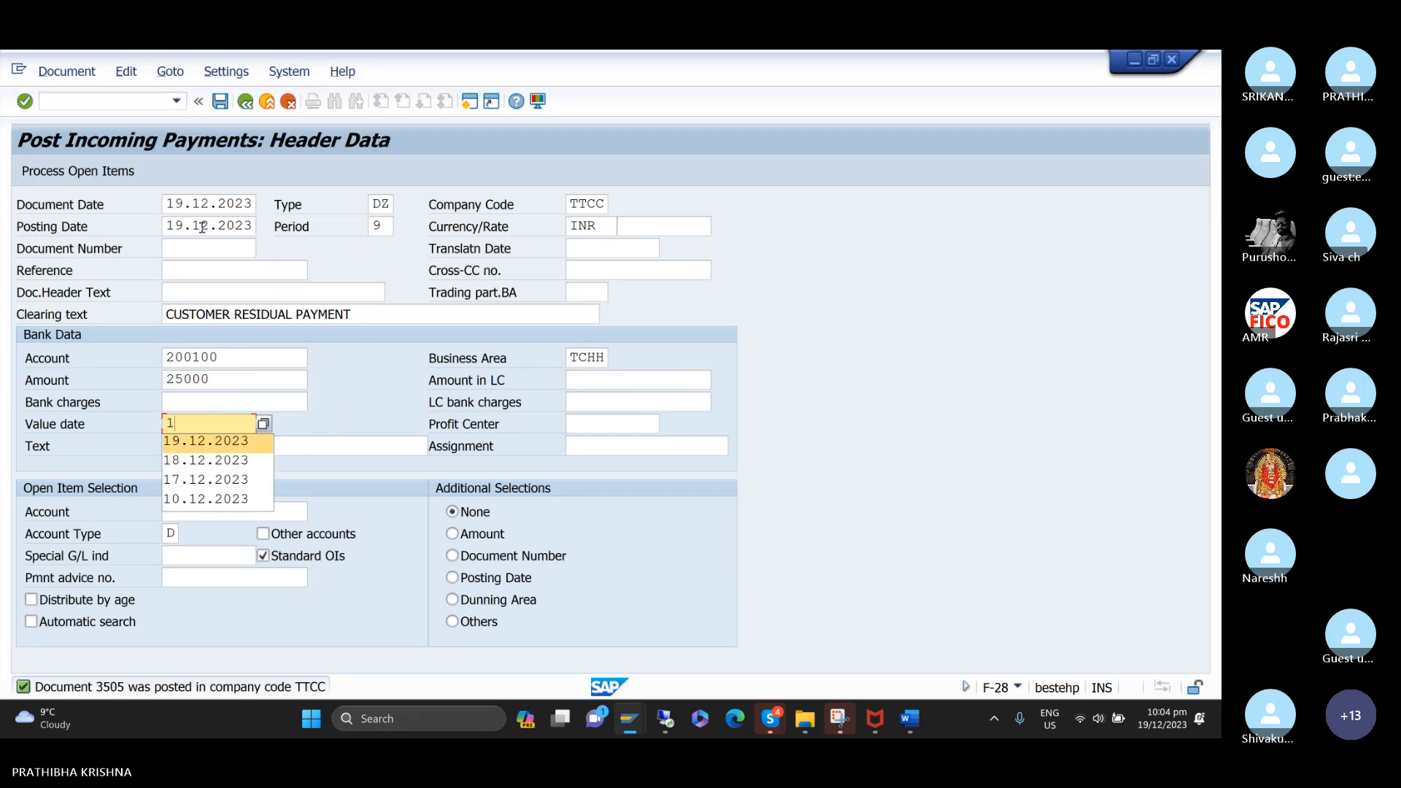
{"action": "key", "text": "Down"}
{"action": "key", "text": "Return"}
Select the HONEY BEE TRADERS customer account for the second payment and process its open items.
{"action": "key", "text": "Tab"}
{"action": "key", "text": "Tab"}
{"action": "type", "text": "C"}
{"action": "key", "text": "Down"}
{"action": "key", "text": "Return"}
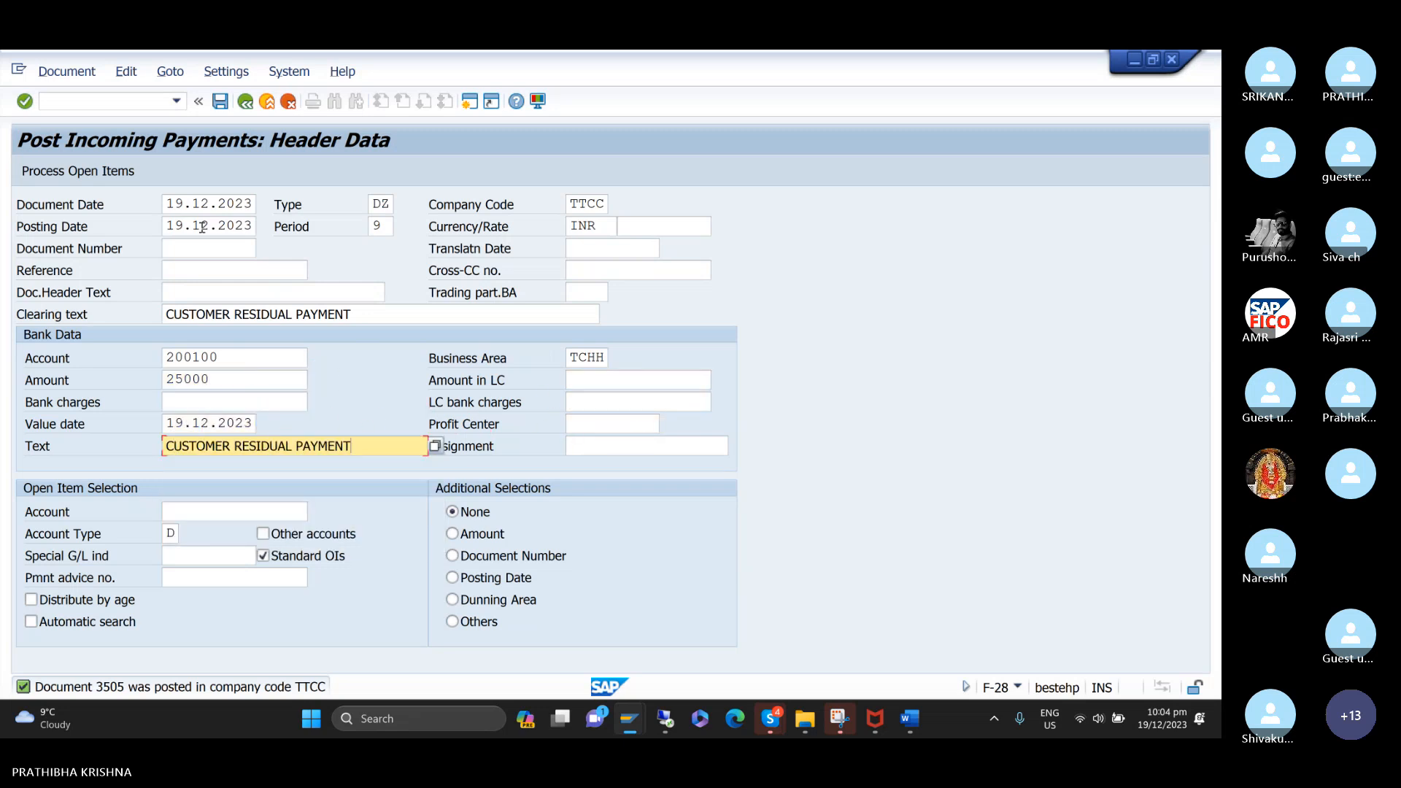
{"action": "key", "text": "Tab"}
{"action": "key", "text": "Tab"}
{"action": "type", "text": "1"}
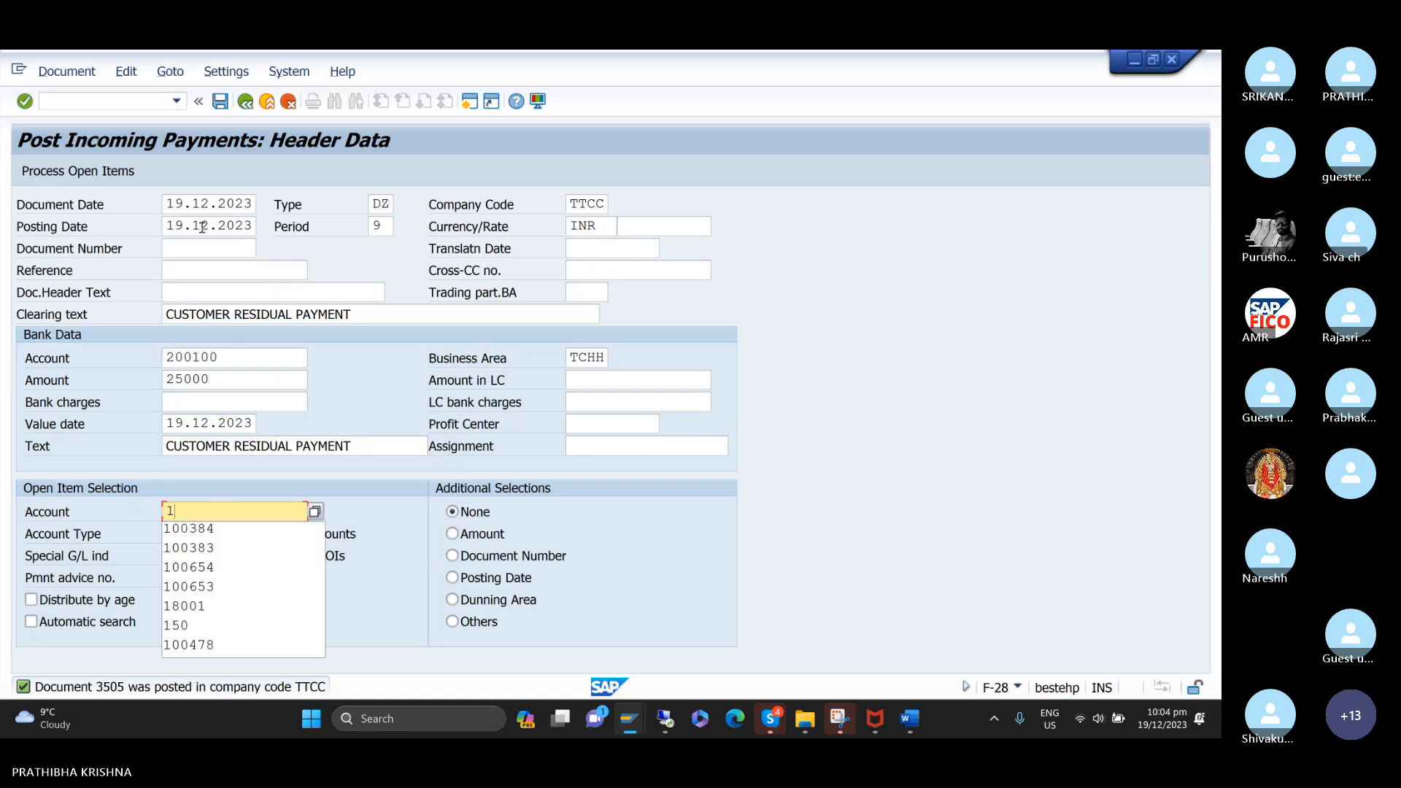
{"action": "key", "text": "Down"}
{"action": "key", "text": "Return"}
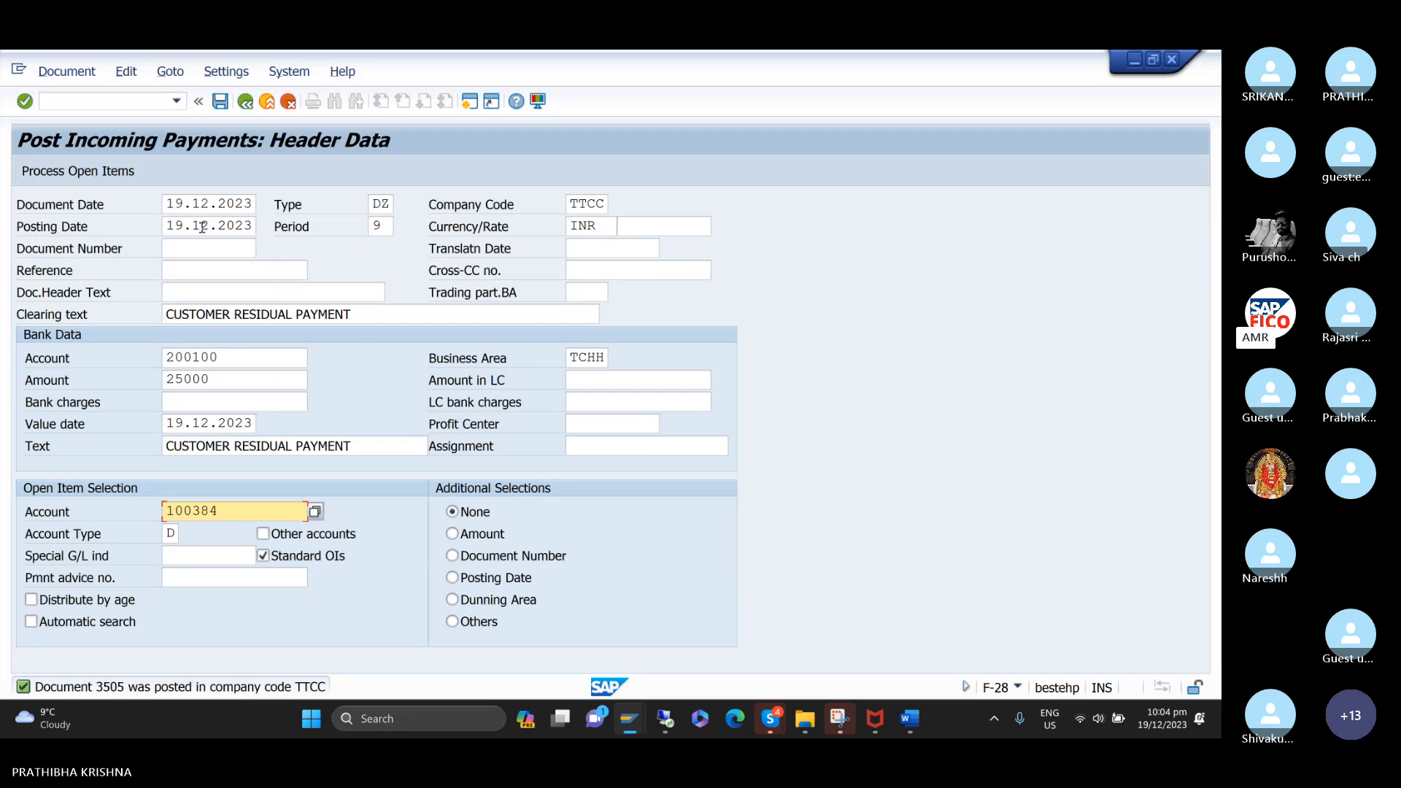
{"action": "key", "text": "Return"}
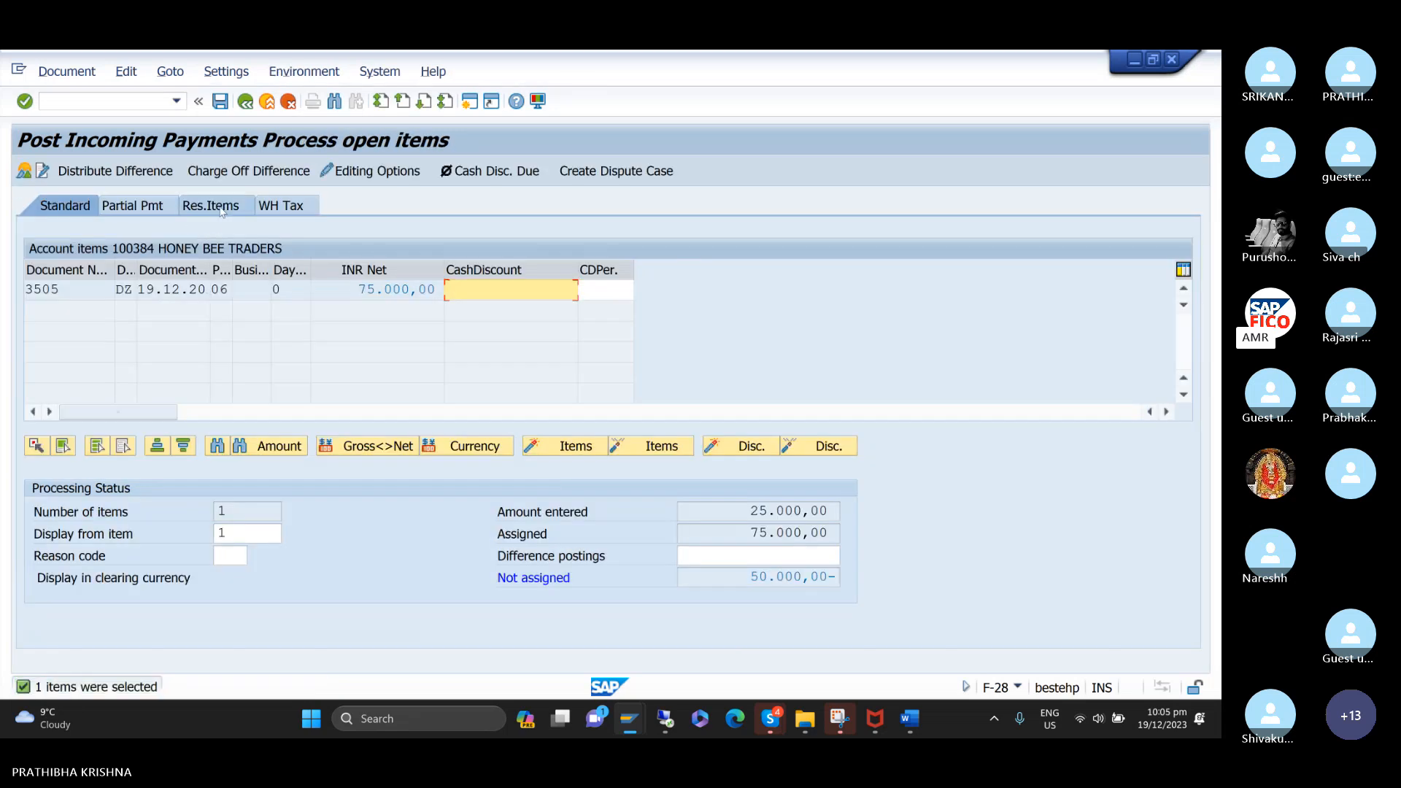
Carry 50.000,00 of the open residual item forward as a new residual item and post the payment after simulating it.
{"action": "left_click", "coordinate": [221, 209]}
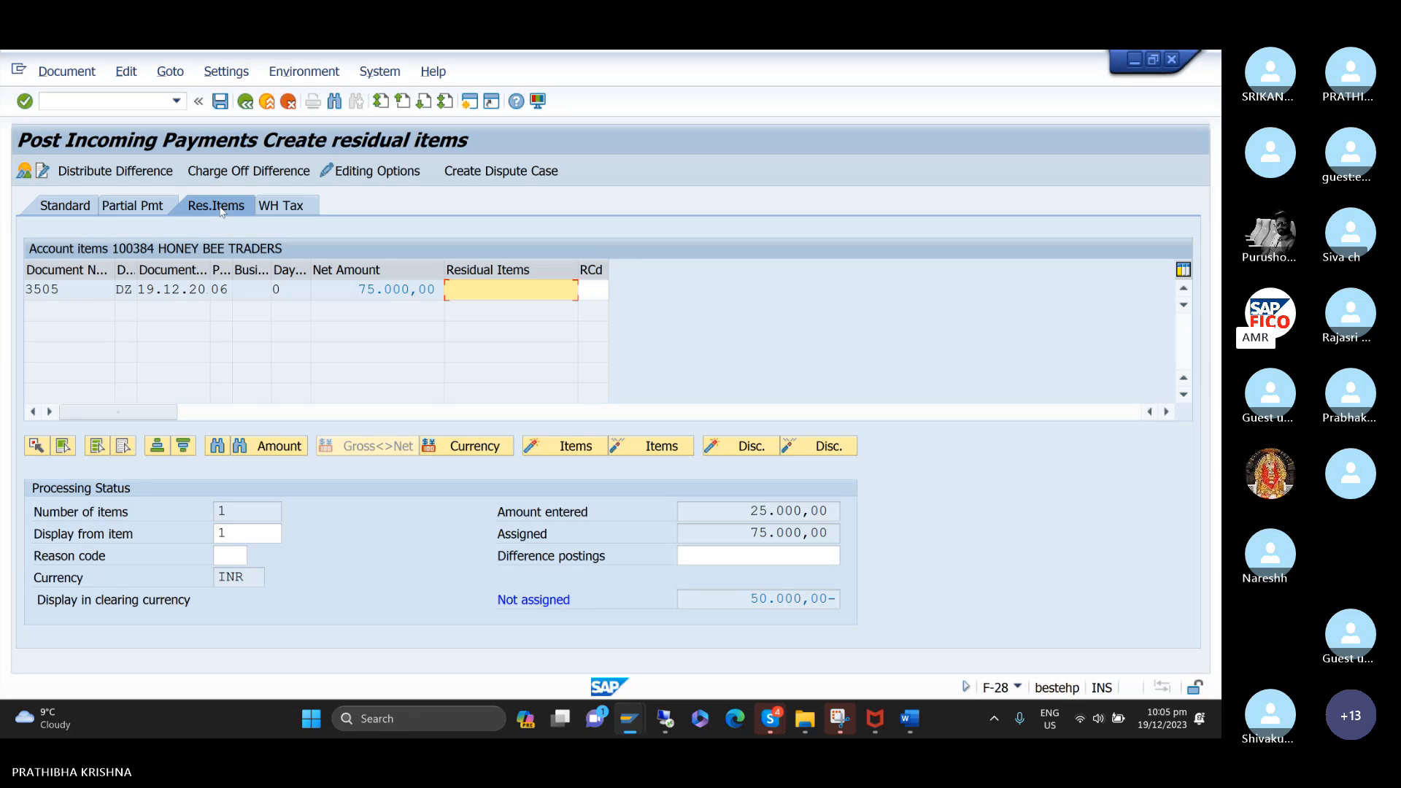
{"action": "double_click", "coordinate": [506, 293]}
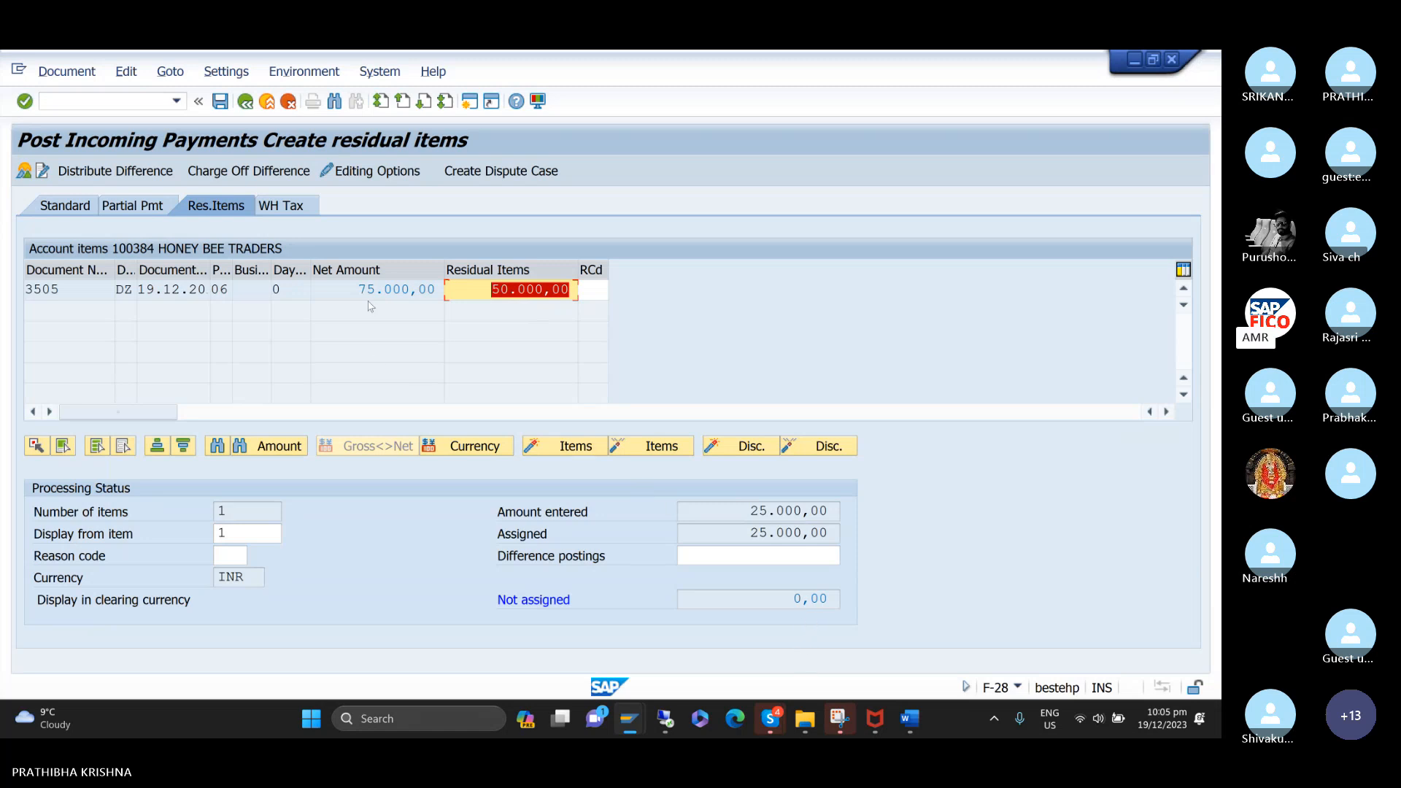
{"action": "left_click", "coordinate": [80, 73]}
{"action": "left_click", "coordinate": [80, 114]}
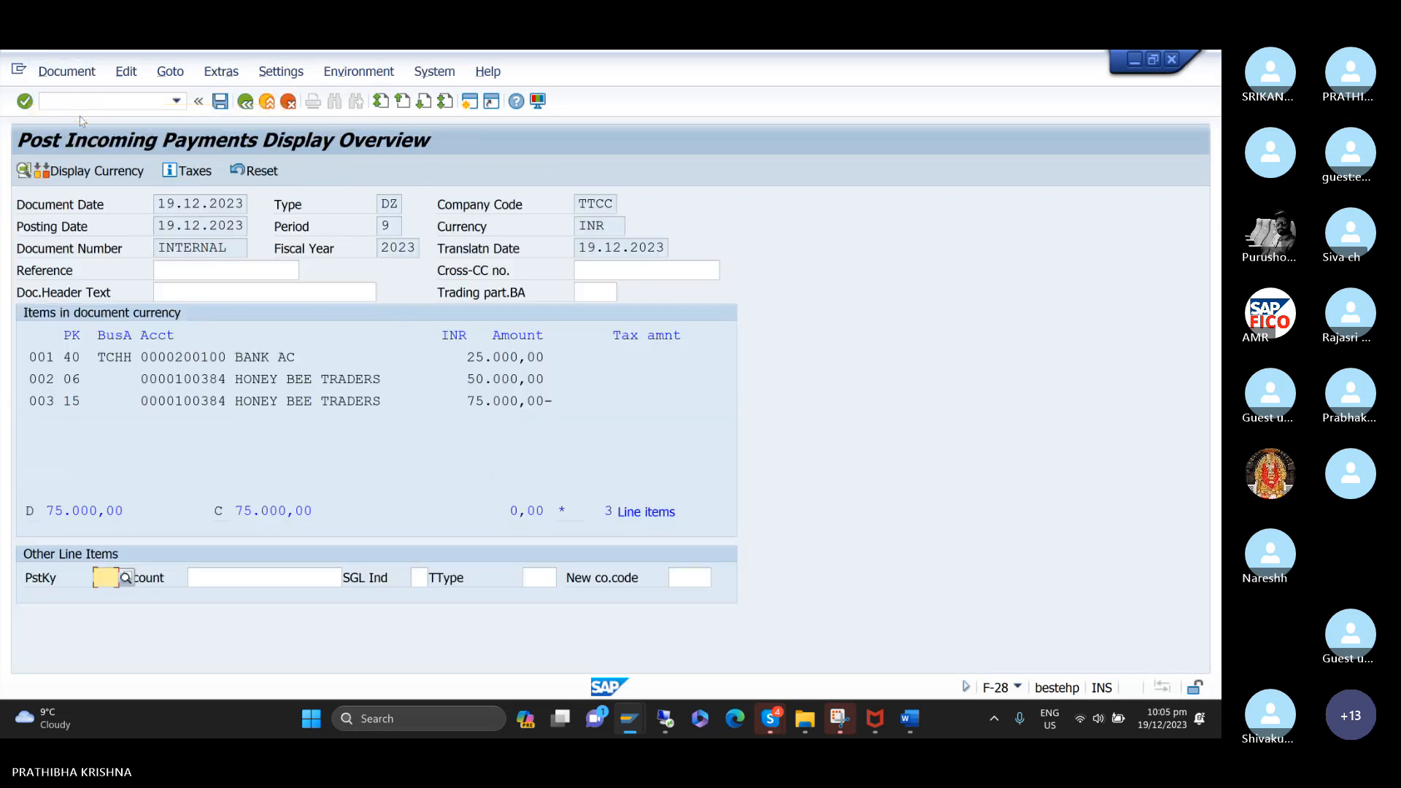
{"action": "left_click", "coordinate": [220, 102]}
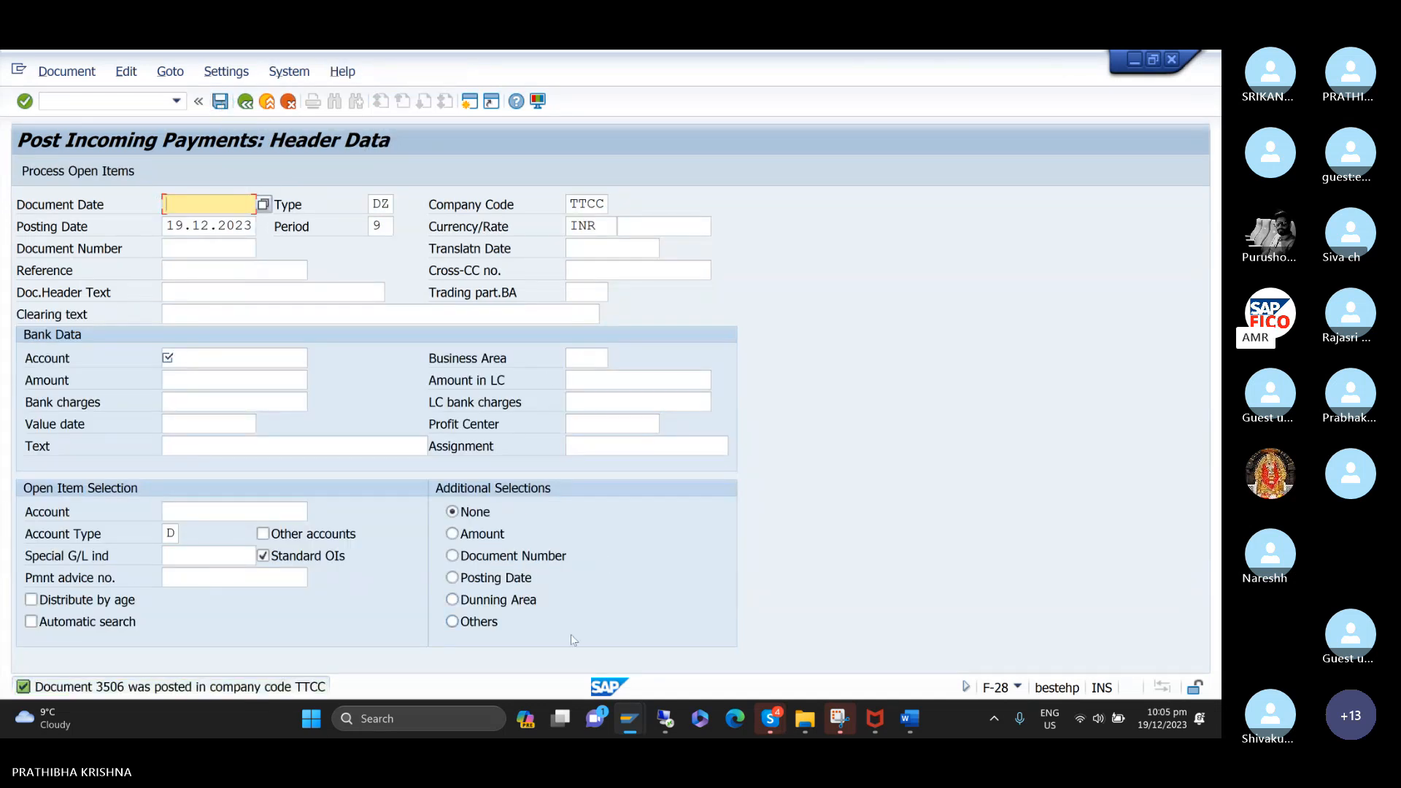
Switch to the customer line item display and refresh the HONEY BEE TRADERS open items.
{"action": "mouse_move", "coordinate": [626, 707]}
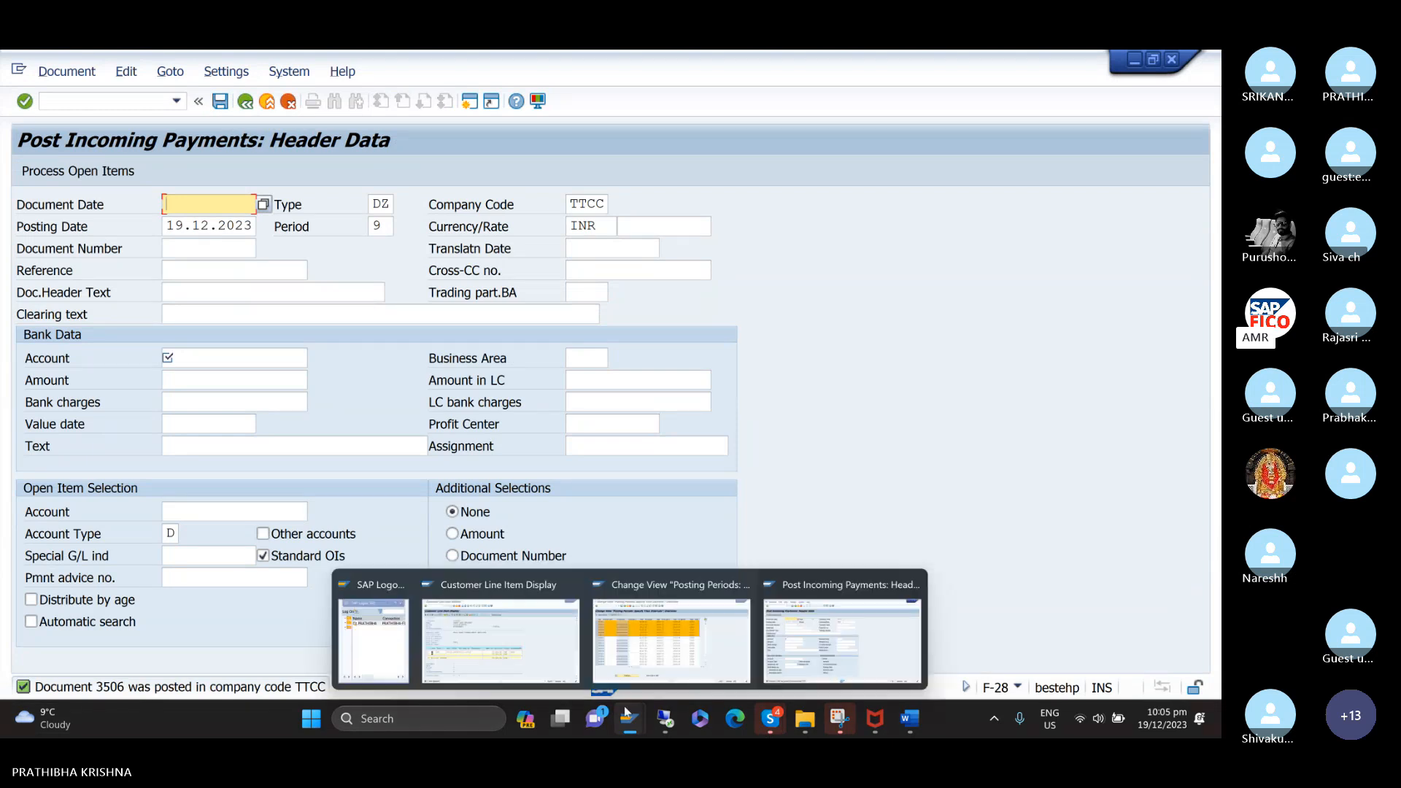
{"action": "left_click", "coordinate": [501, 635]}
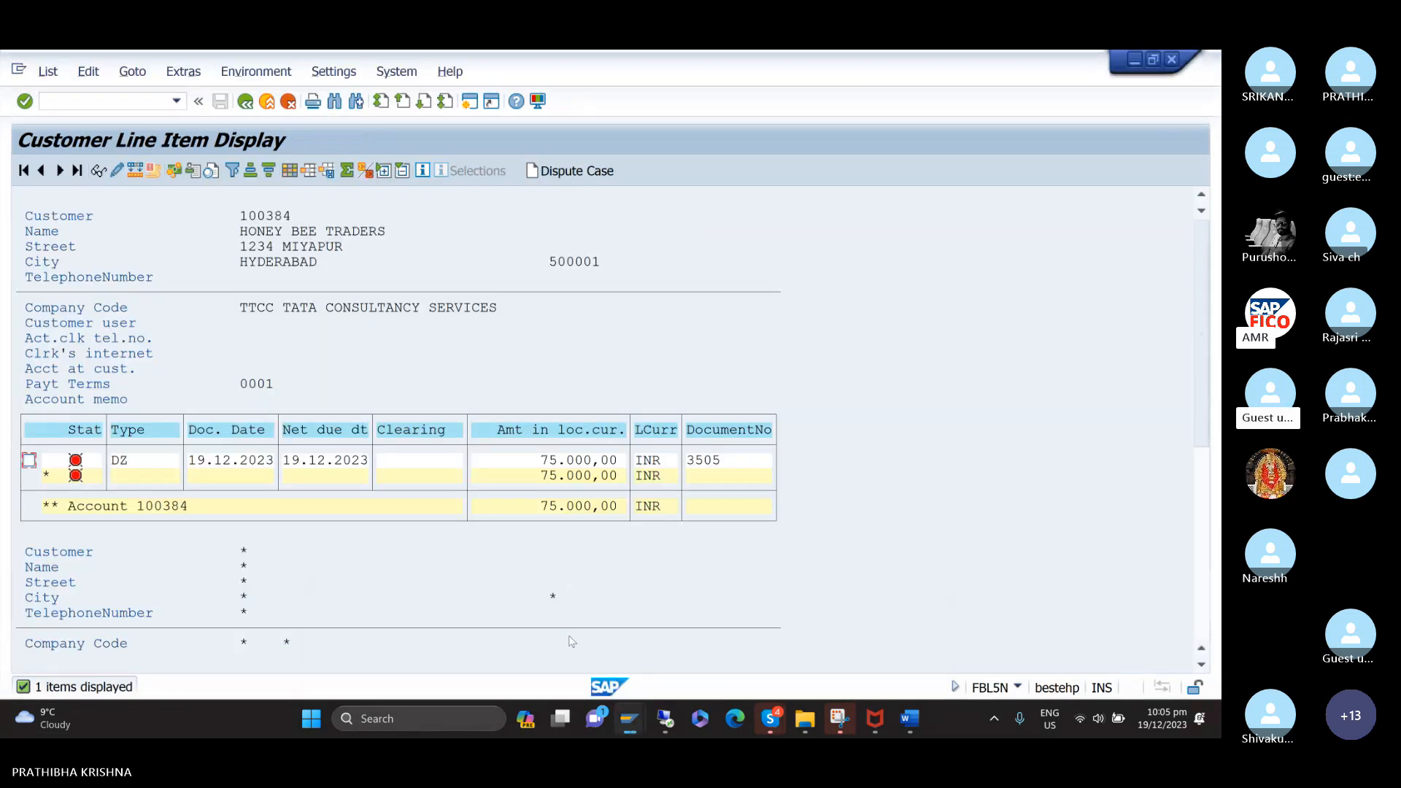
{"action": "left_click", "coordinate": [48, 71]}
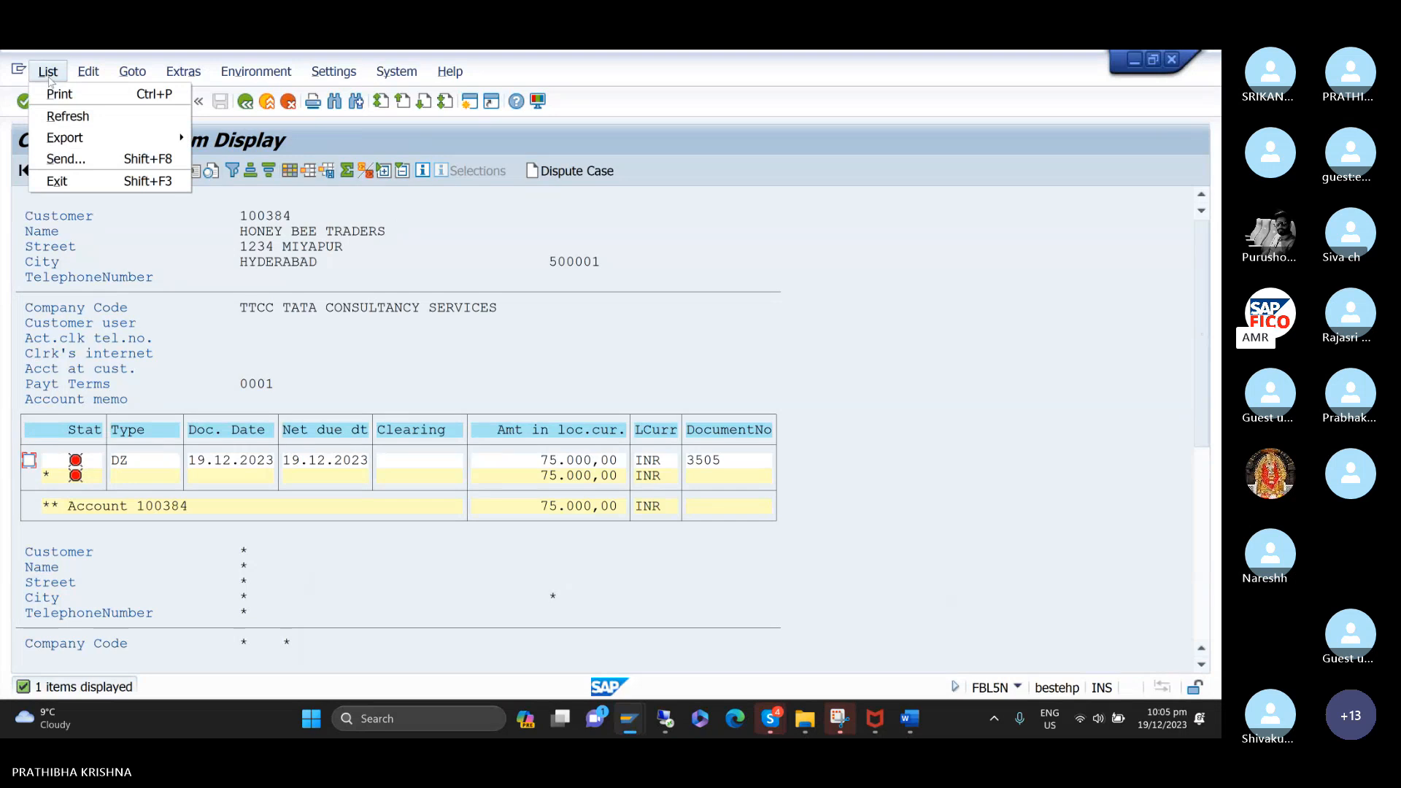
{"action": "left_click", "coordinate": [63, 121]}
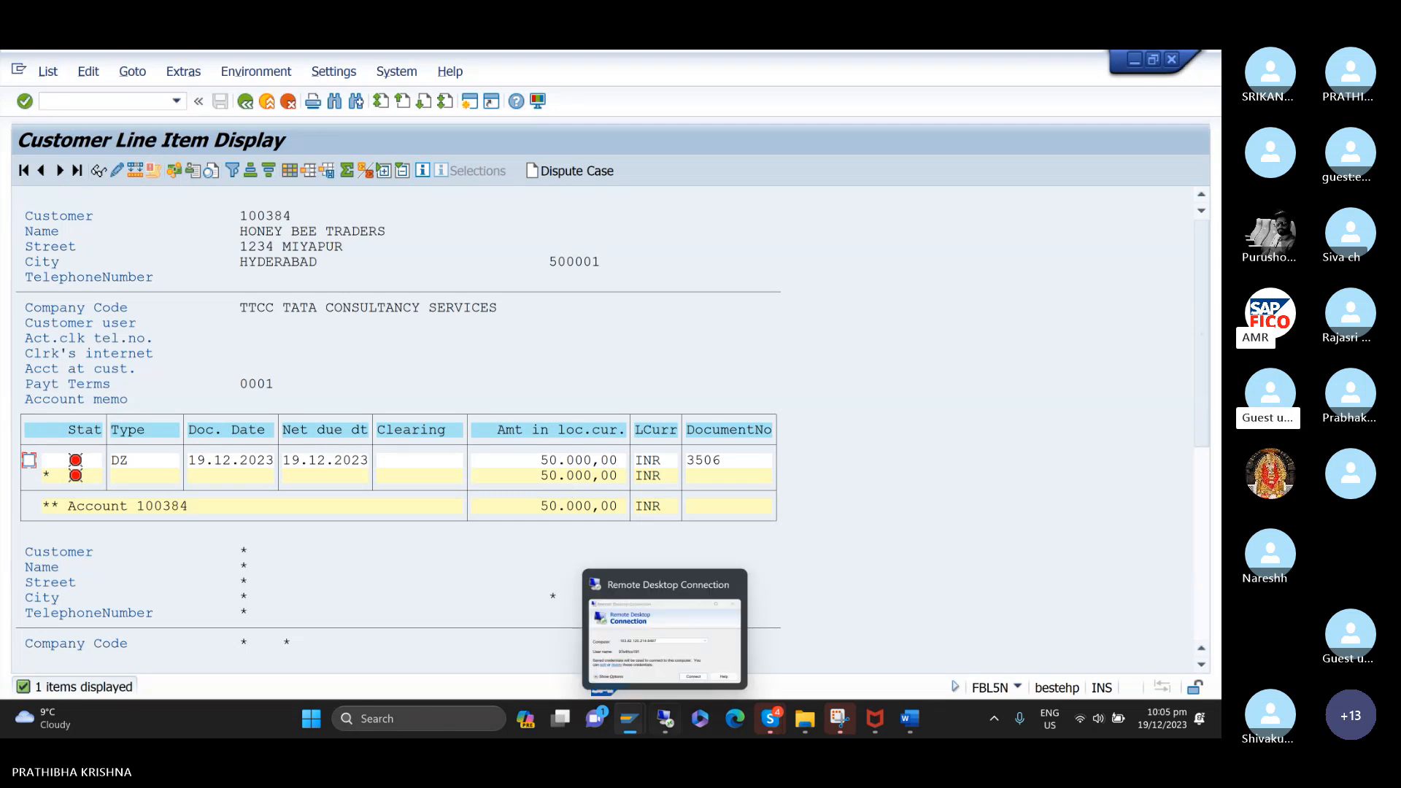
Return to the incoming payment entry and set the new payment's document date to 19.12.2023.
{"action": "mouse_move", "coordinate": [642, 732]}
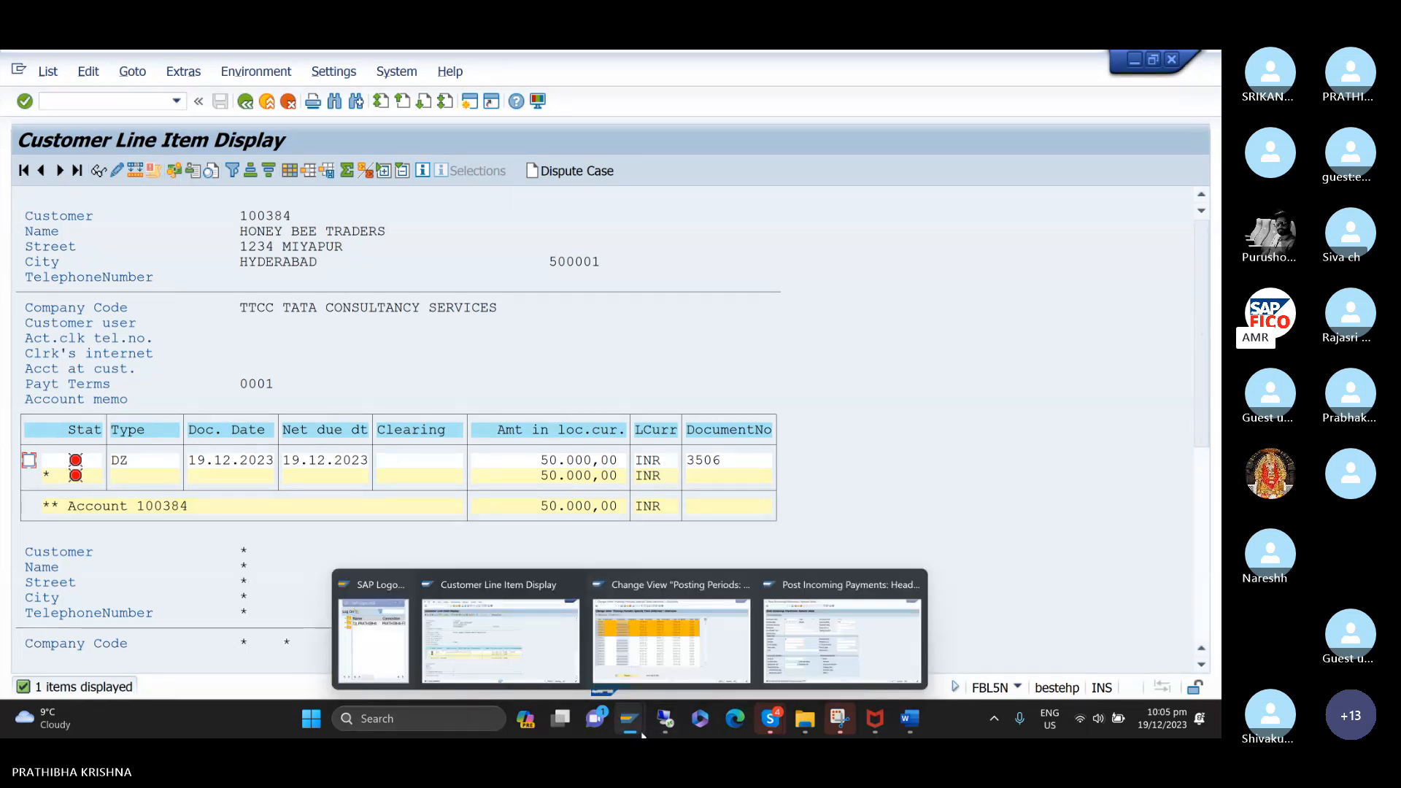
{"action": "left_click", "coordinate": [830, 668]}
{"action": "type", "text": "1"}
{"action": "key", "text": "Down"}
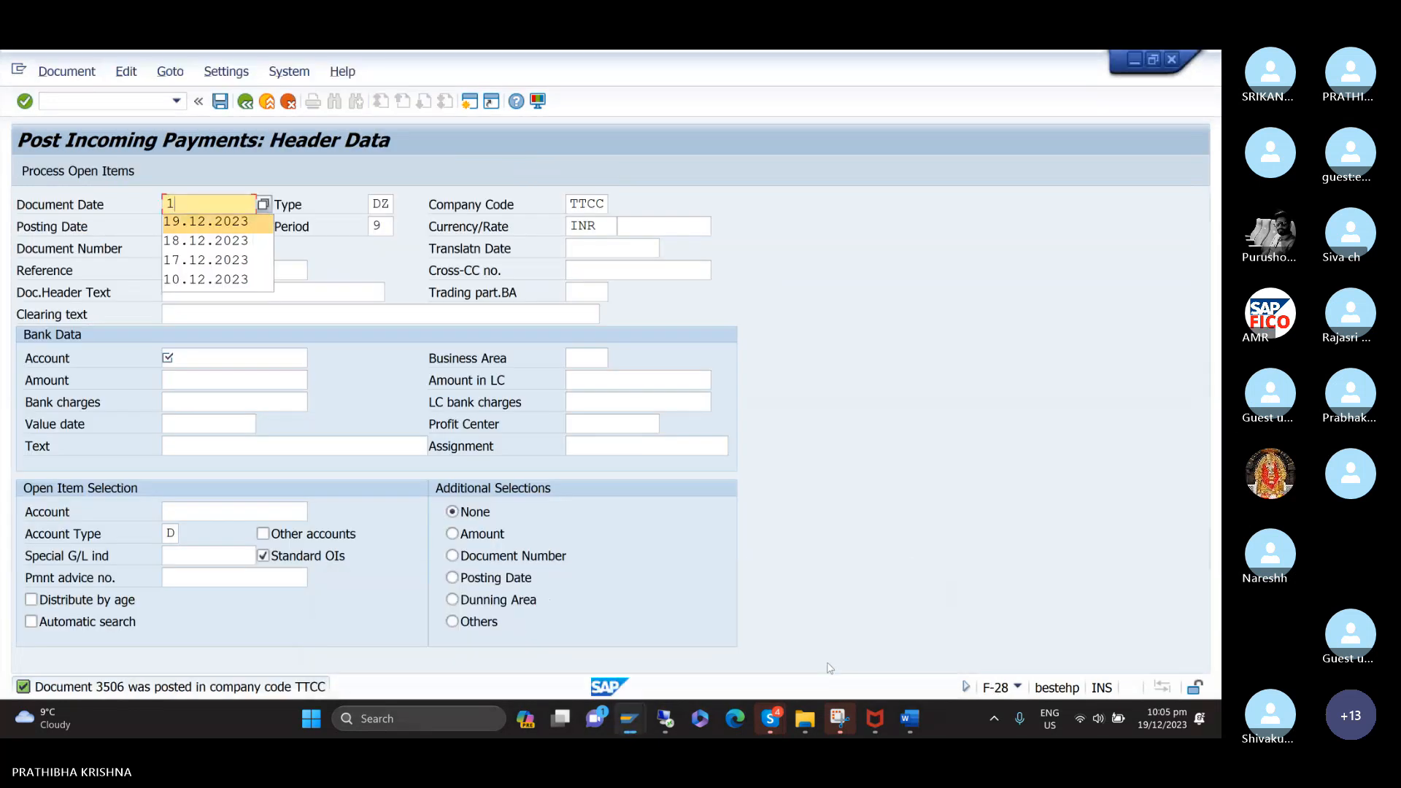
{"action": "key", "text": "Return"}
{"action": "key", "text": "Tab"}
{"action": "key", "text": "Tab"}
{"action": "key", "text": "Tab"}
{"action": "key", "text": "Tab"}
{"action": "key", "text": "Tab"}
{"action": "key", "text": "Tab"}
{"action": "key", "text": "Tab"}
{"action": "key", "text": "Tab"}
{"action": "key", "text": "Tab"}
{"action": "key", "text": "Tab"}
{"action": "key", "text": "Tab"}
{"action": "key", "text": "Tab"}
{"action": "key", "text": "Tab"}
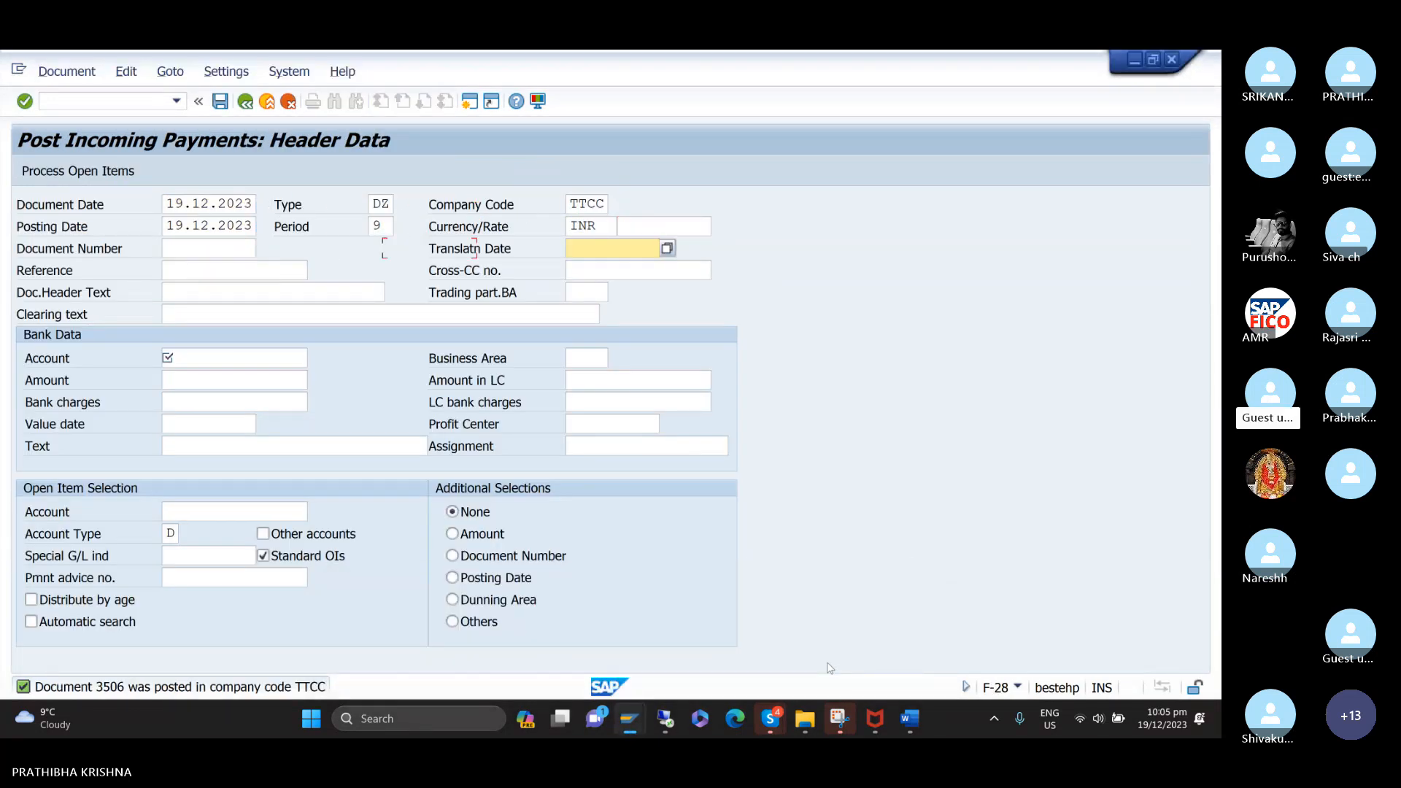
Enter CUSTOMER PAYMENT as the clearing text of the new incoming payment.
{"action": "type", "text": "C"}
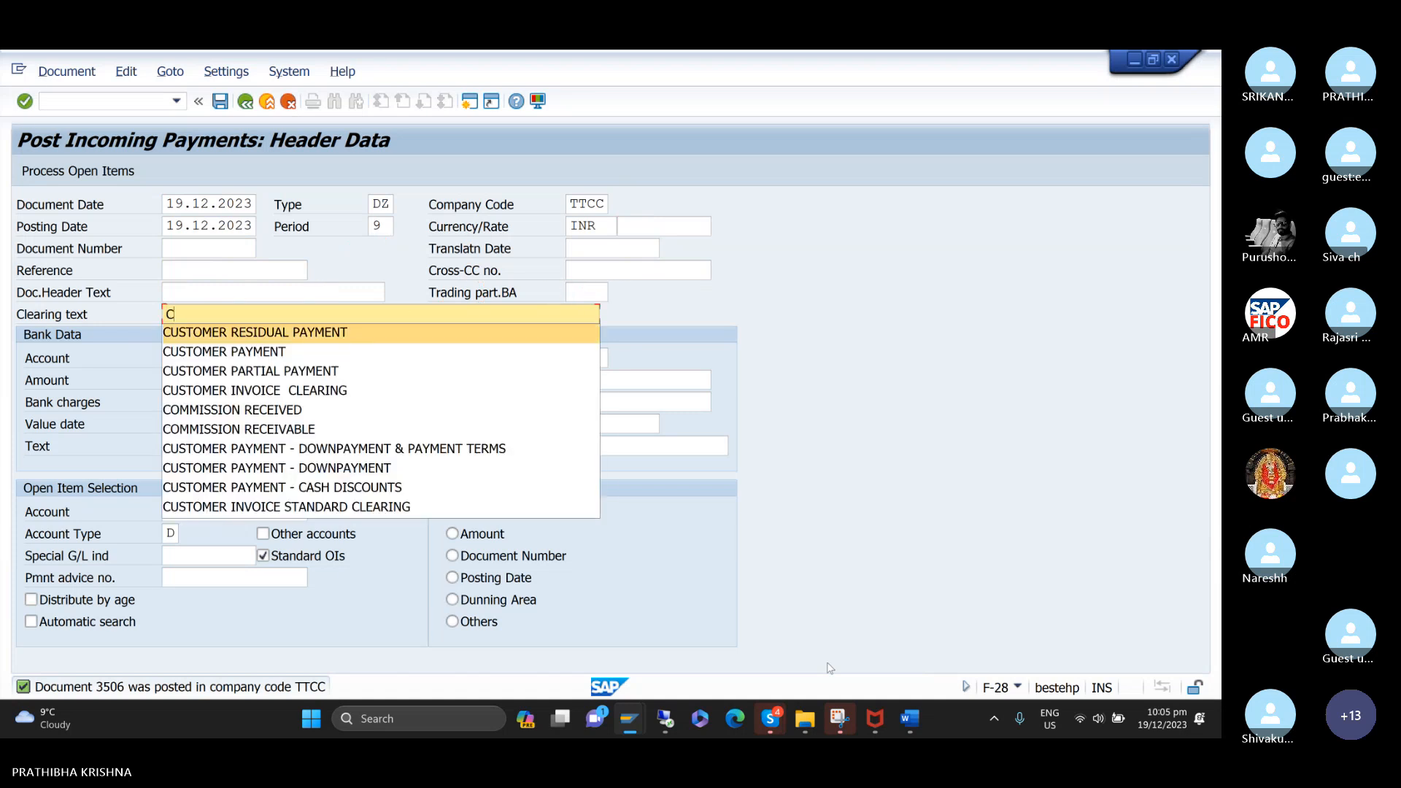
{"action": "key", "text": "Down"}
{"action": "key", "text": "Return"}
{"action": "key", "text": "Tab"}
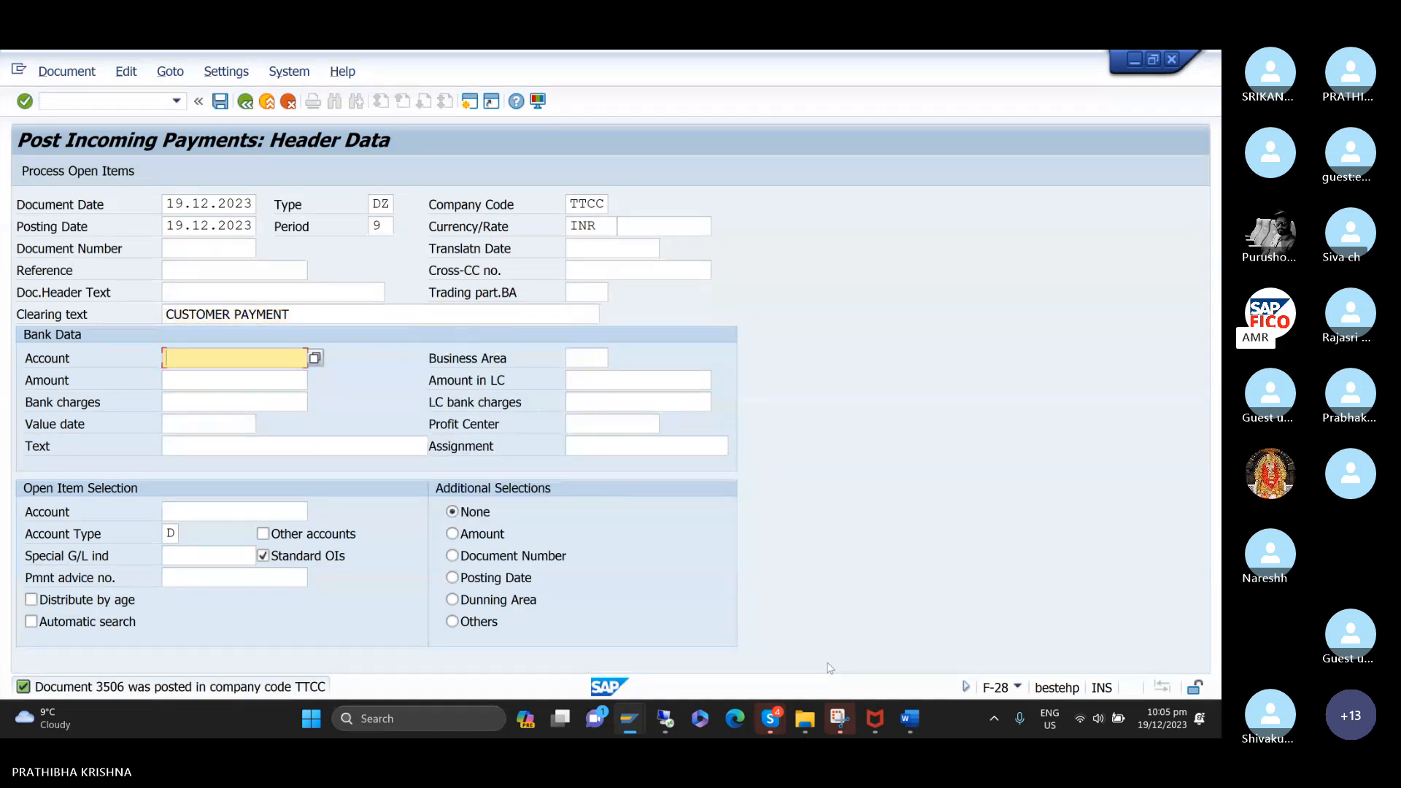
{"action": "key", "text": "F3"}
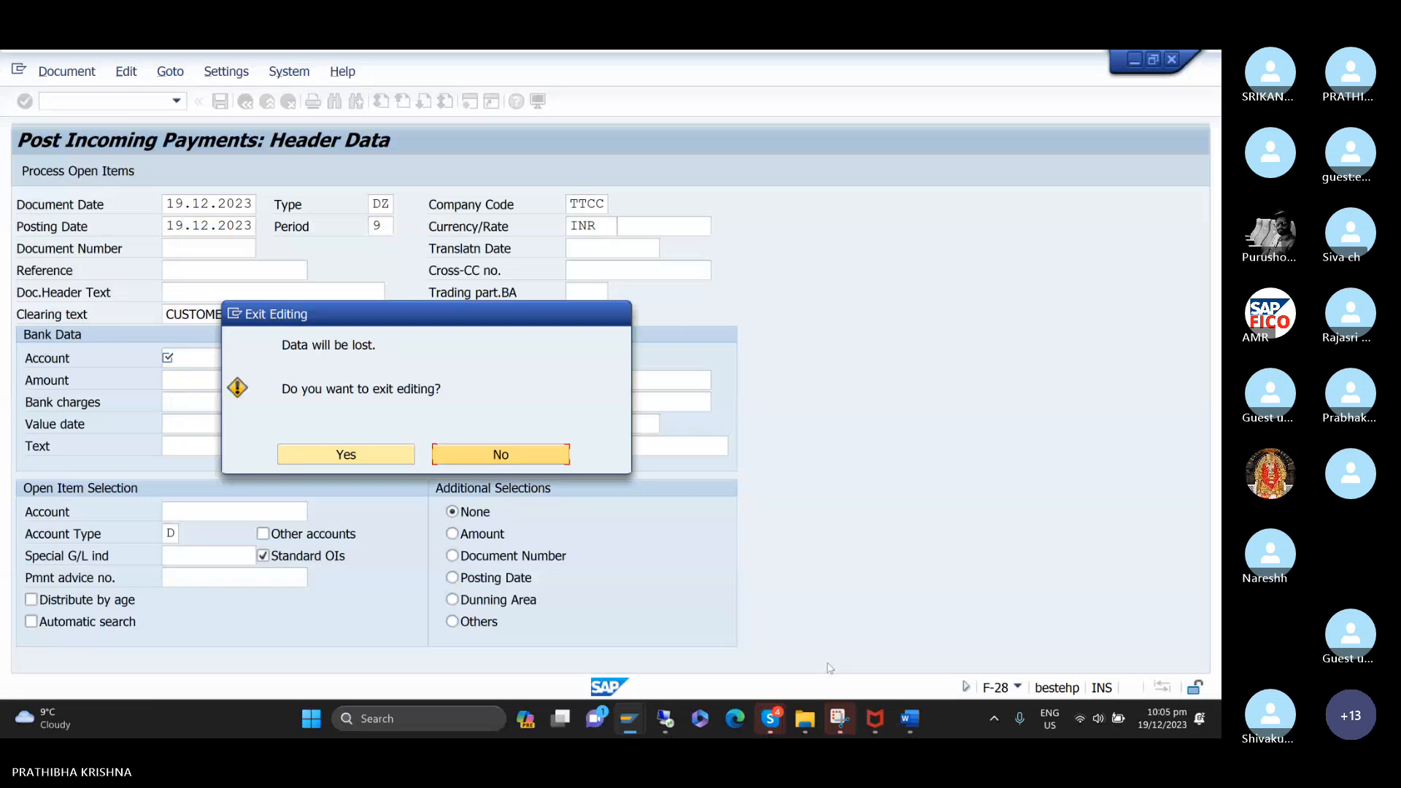
{"action": "key", "text": "F3"}
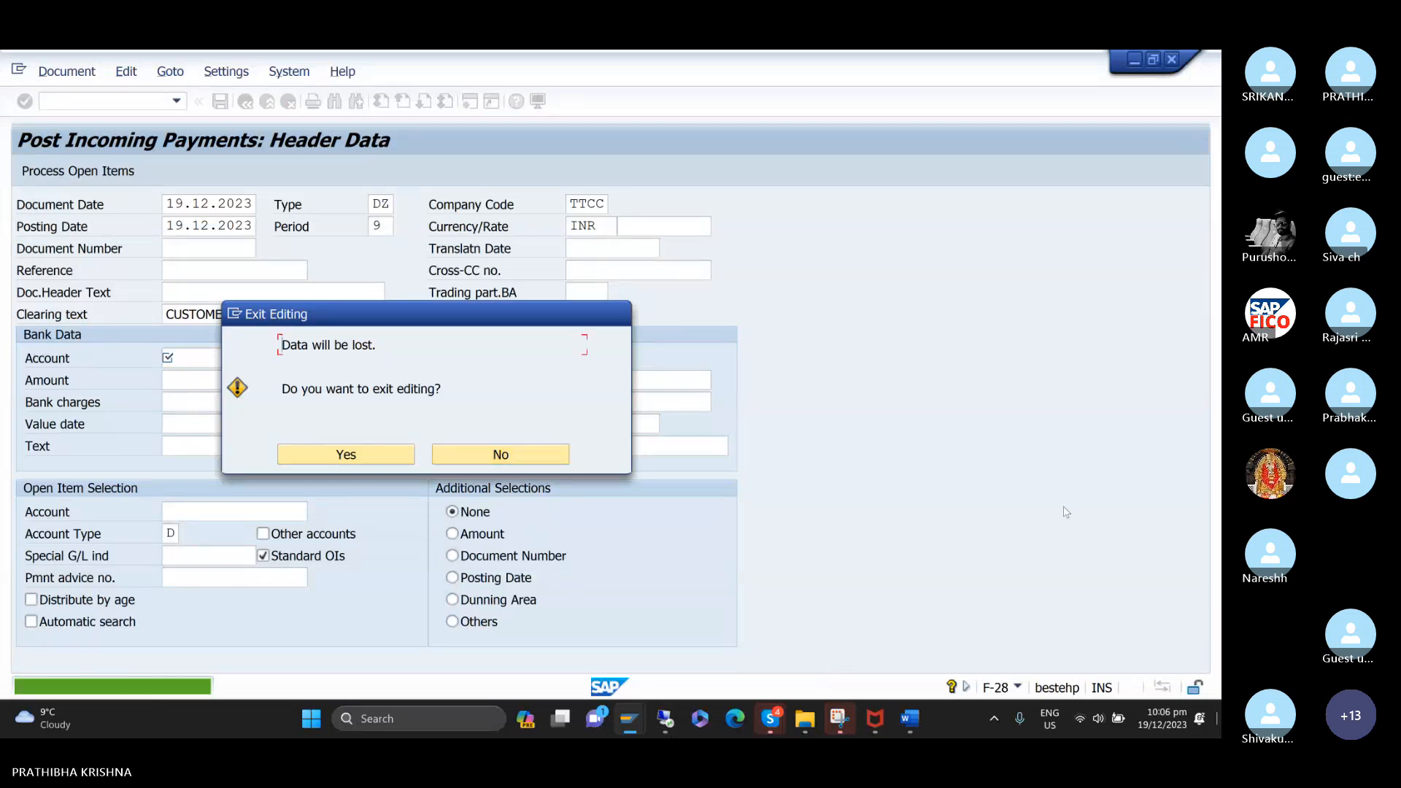
{"action": "left_click", "coordinate": [500, 453]}
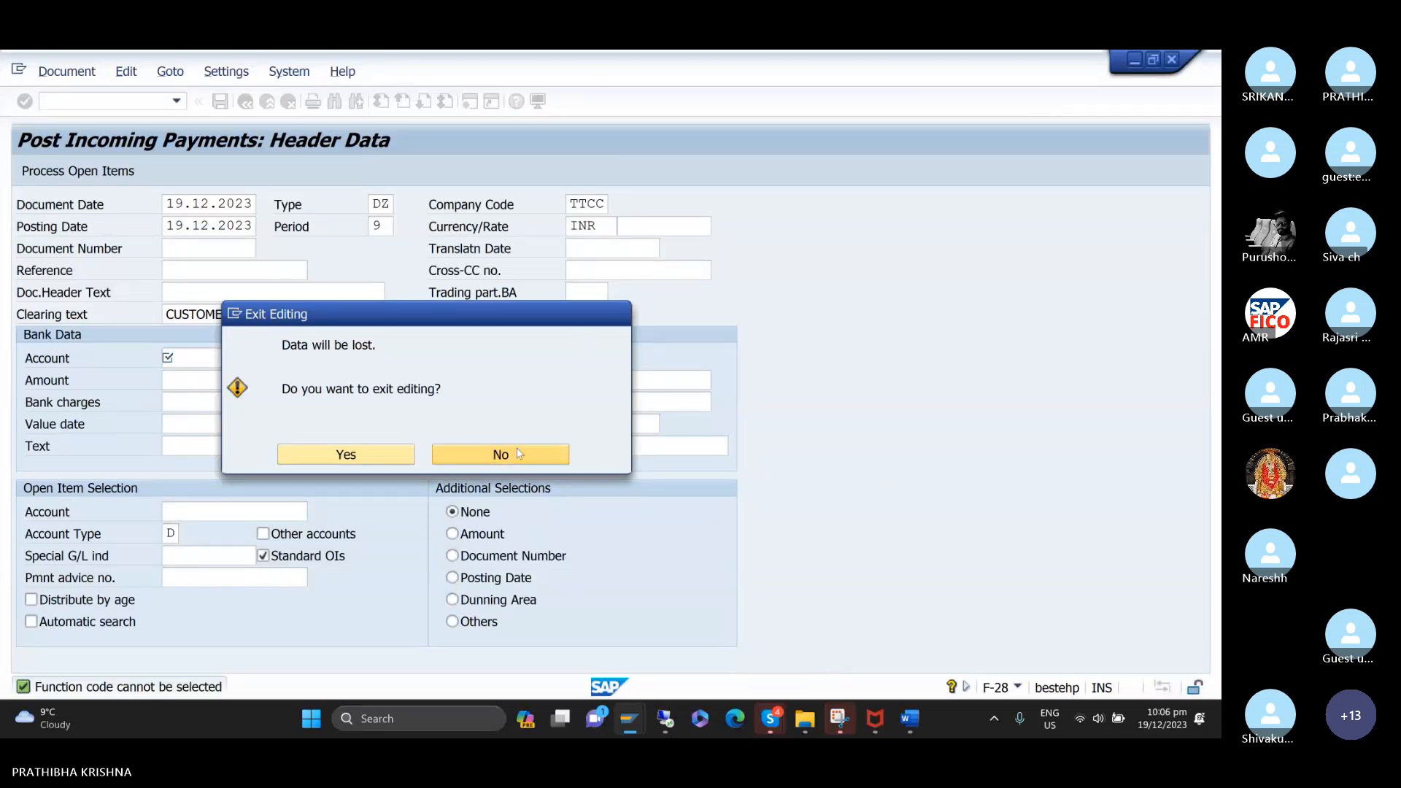
Look up the G/L accounts and choose HDFC BANK ACCOUNT as the payment's bank account.
{"action": "key", "text": "Return"}
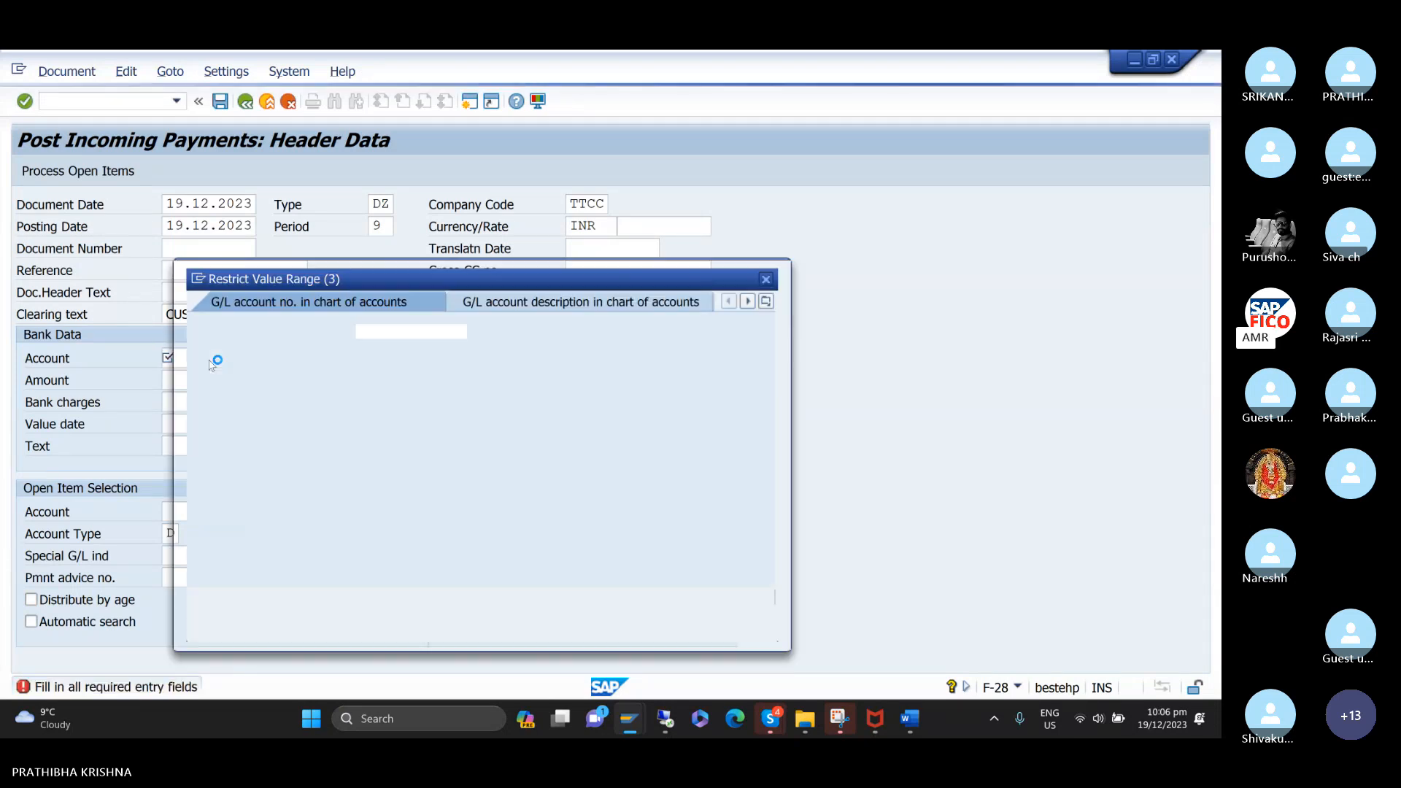
{"action": "key", "text": "F4"}
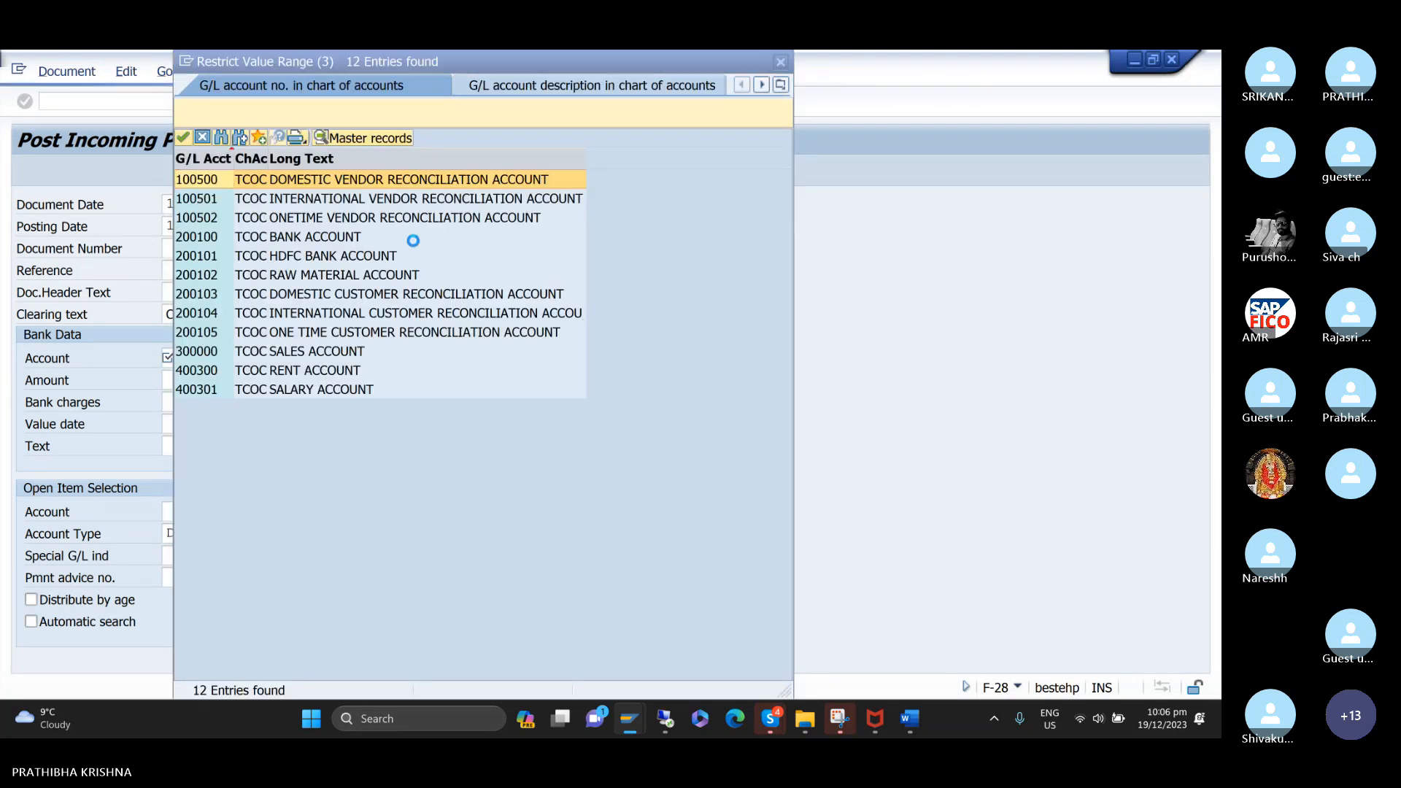
{"action": "left_click", "coordinate": [351, 257]}
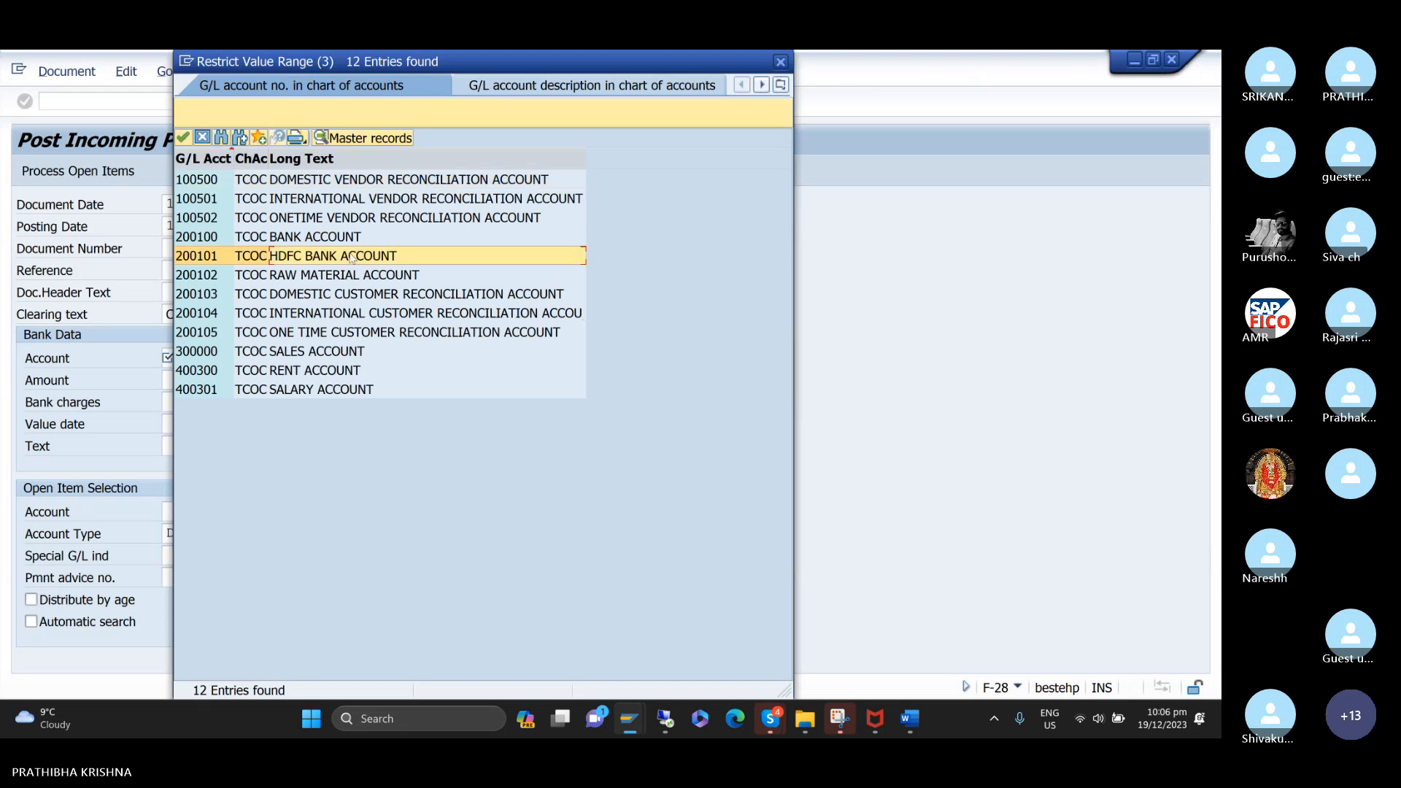
{"action": "double_click", "coordinate": [330, 257]}
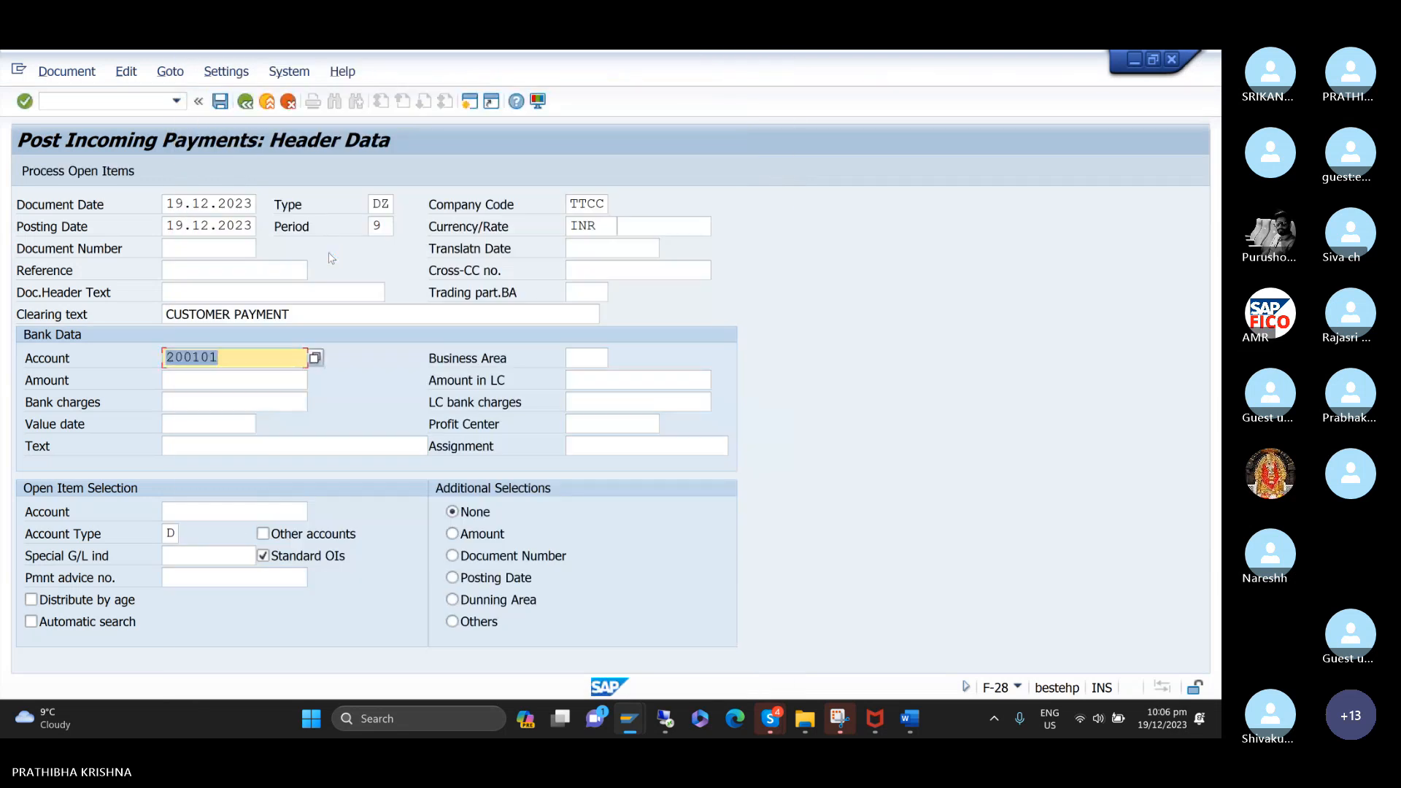
Fill in the bank data with business area TCHH, amount 50000 and value date 19.12.2023.
{"action": "key", "text": "Tab"}
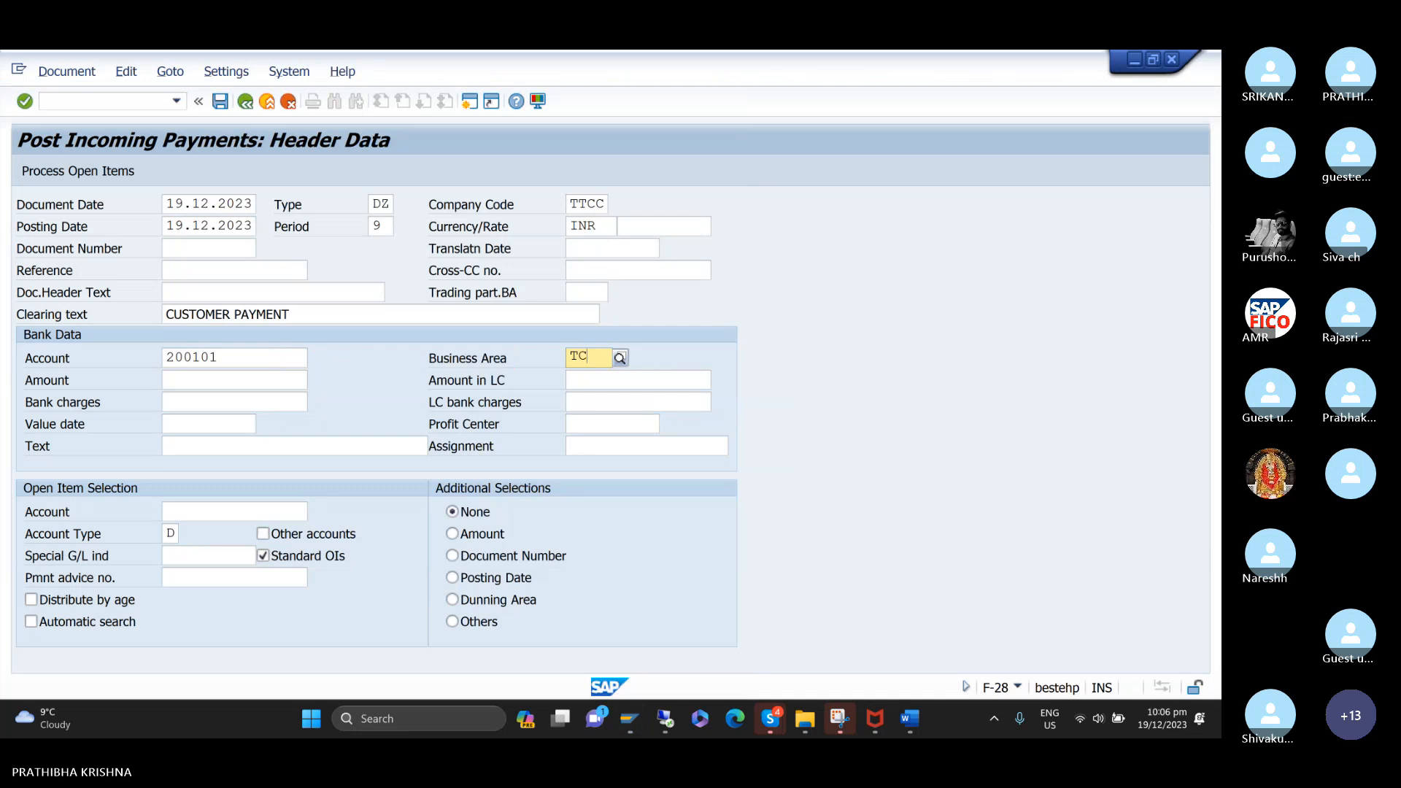
{"action": "key", "text": "Tab"}
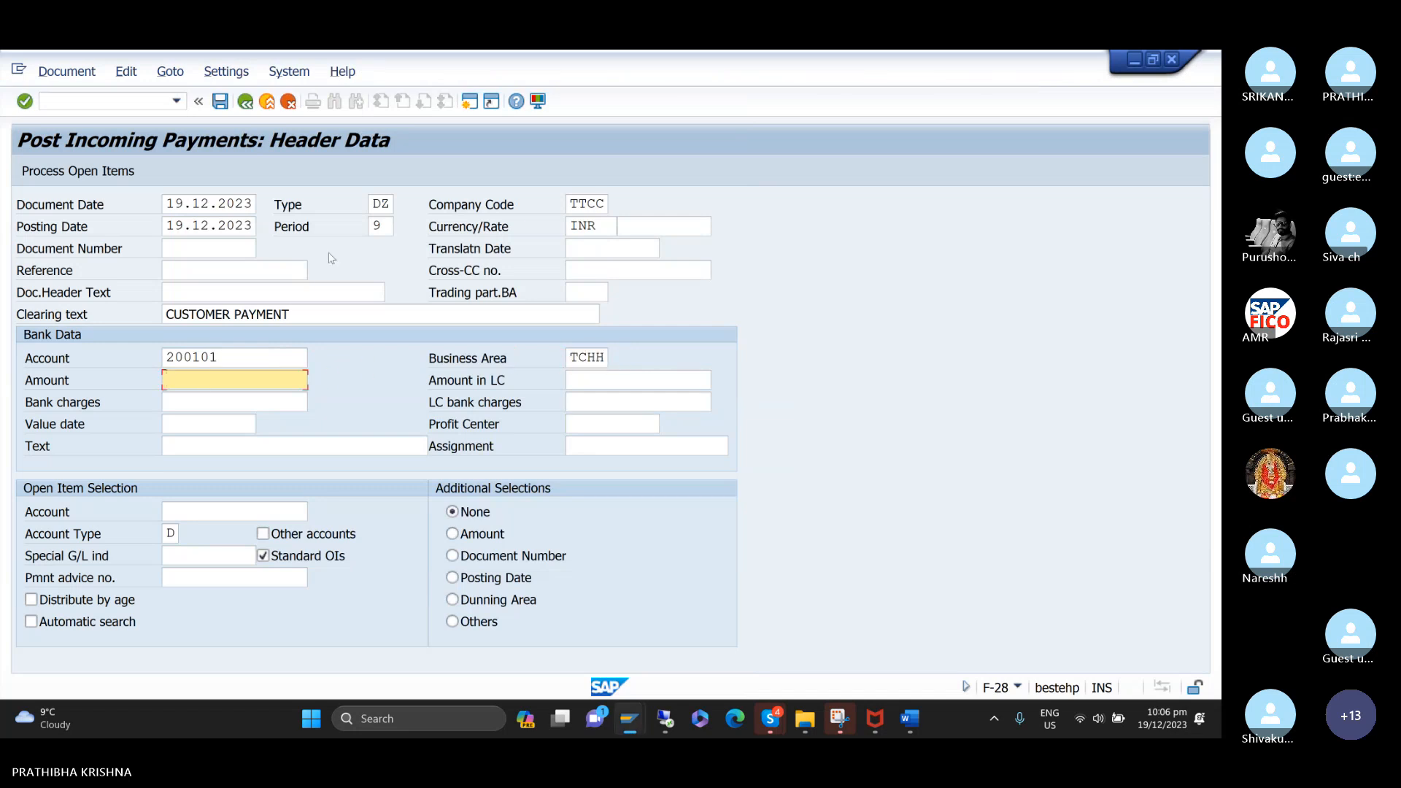
{"action": "type", "text": "50000"}
{"action": "key", "text": "Tab"}
Enter CUSTOMER PAYMENT as the text in the payment's bank data.
{"action": "key", "text": "Tab"}
{"action": "key", "text": "Tab"}
{"action": "type", "text": "19.12.2023"}
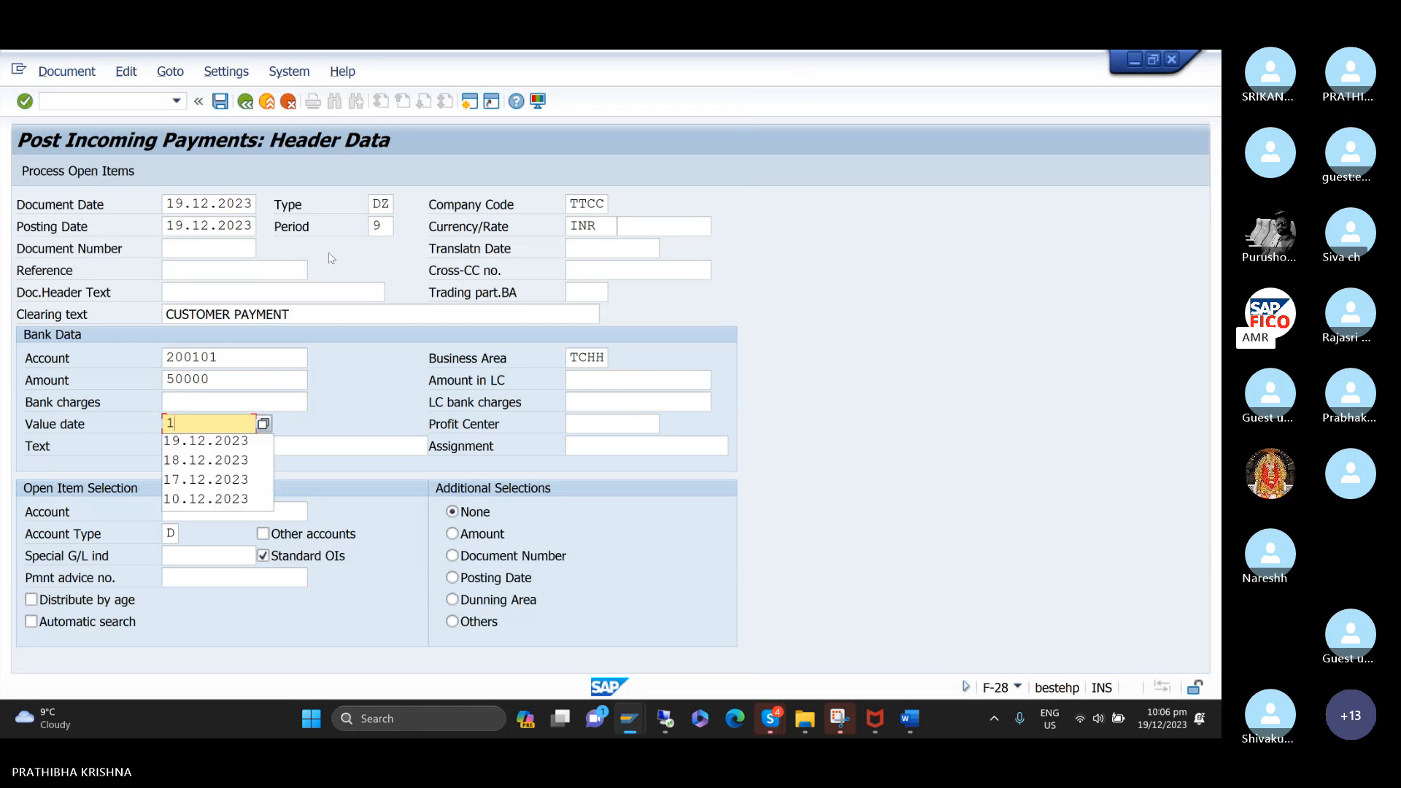
Look up the TTCC customers and select HONEY BEE TRADERS as the account for open item selection.
{"action": "key", "text": "Tab"}
{"action": "key", "text": "Tab"}
{"action": "type", "text": "C"}
{"action": "key", "text": "Down"}
{"action": "key", "text": "Down"}
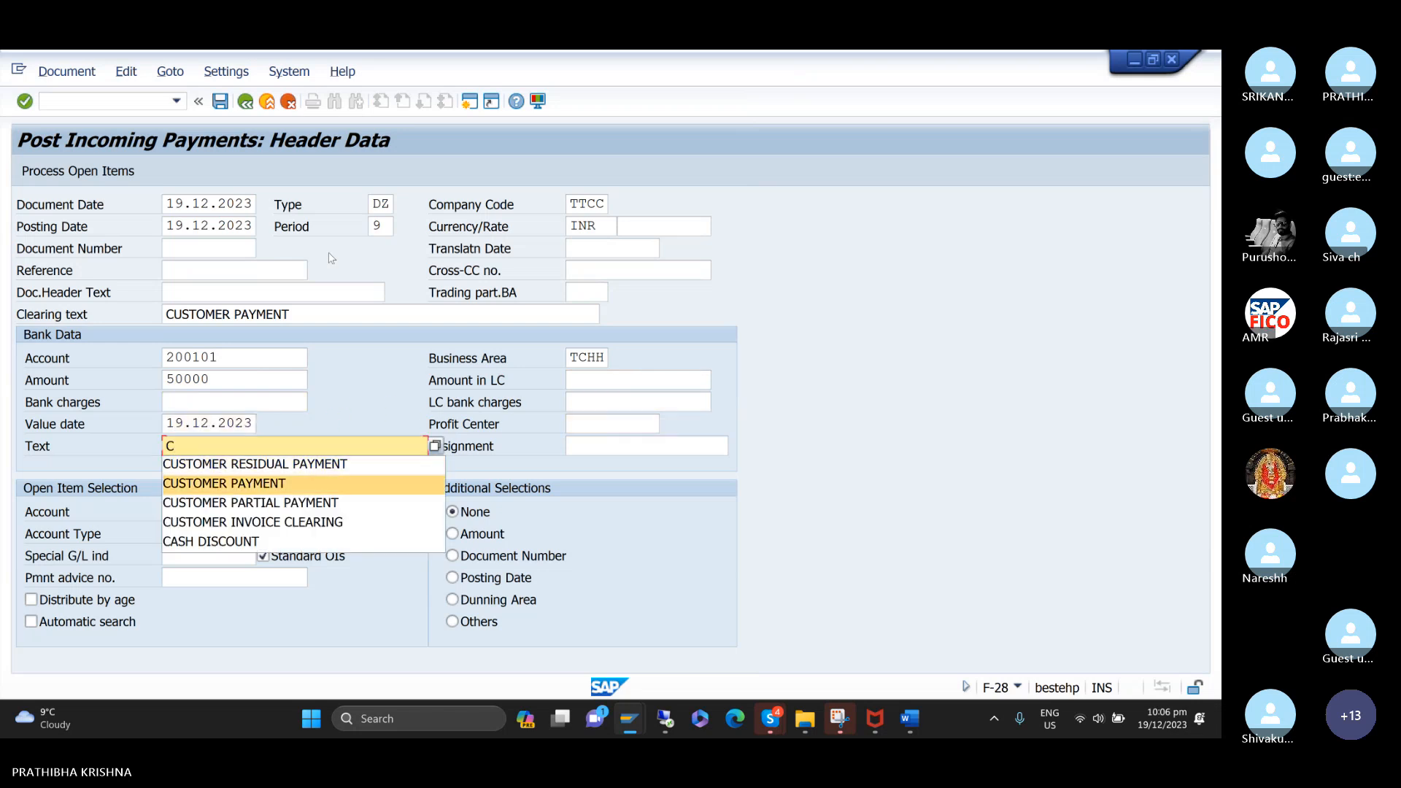
{"action": "key", "text": "Return"}
{"action": "key", "text": "Tab"}
{"action": "key", "text": "Tab"}
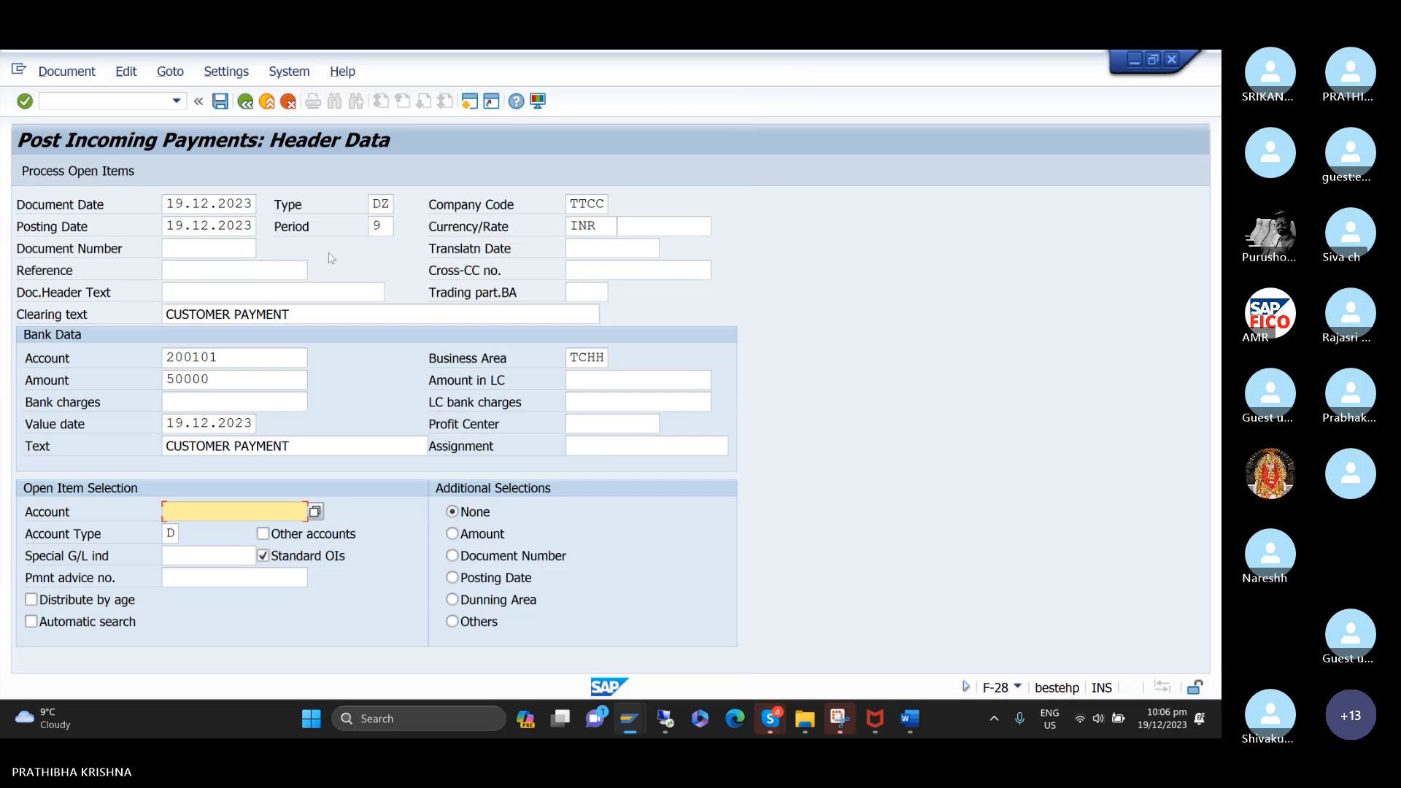
{"action": "key", "text": "Return"}
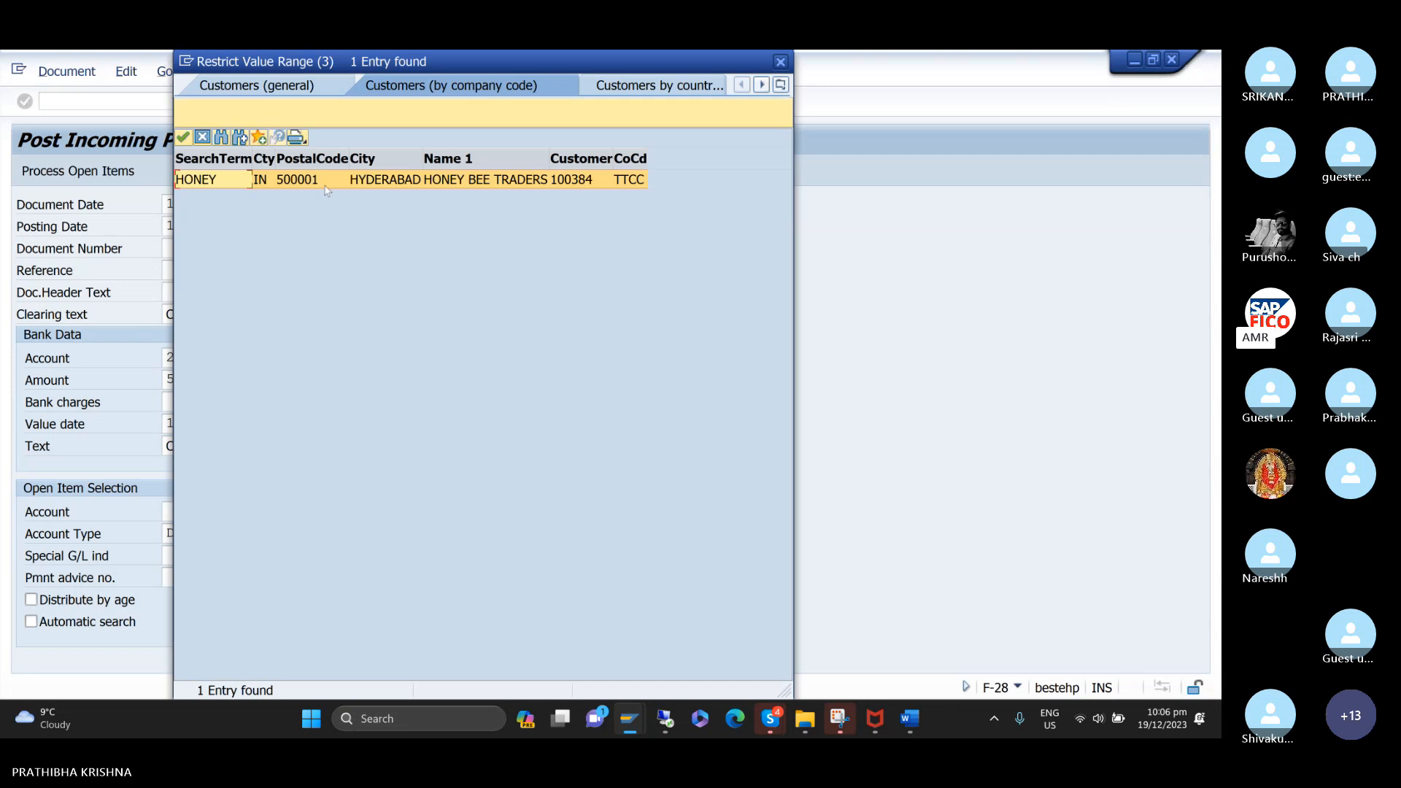
{"action": "double_click", "coordinate": [325, 182]}
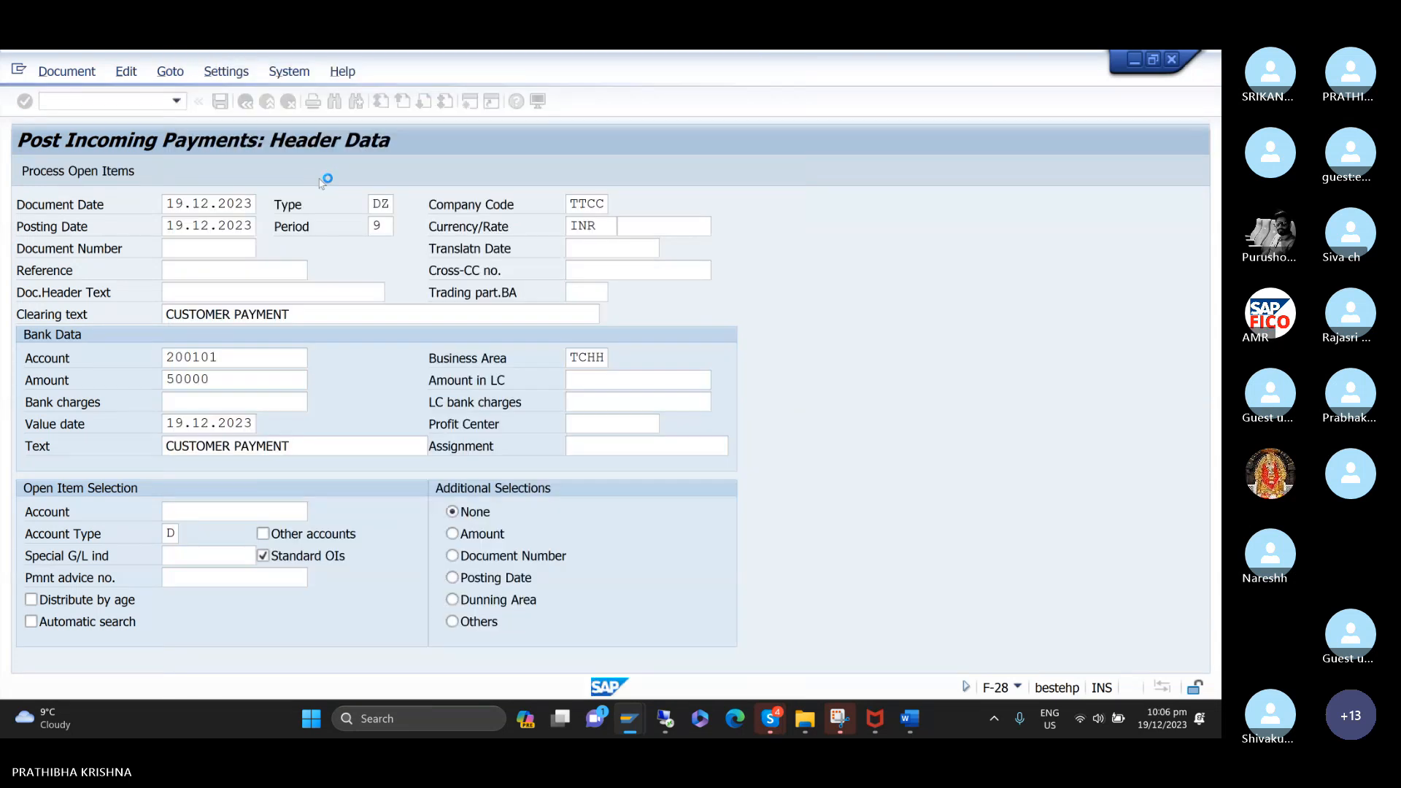
Replace the bank data account with G/L account 200100, BANK ACCOUNT, from the TCOC chart of accounts.
{"action": "left_click", "coordinate": [266, 362]}
{"action": "key", "text": "BackSpace"}
{"action": "key", "text": "BackSpace"}
{"action": "key", "text": "BackSpace"}
{"action": "key", "text": "BackSpace"}
{"action": "key", "text": "BackSpace"}
{"action": "key", "text": "BackSpace"}
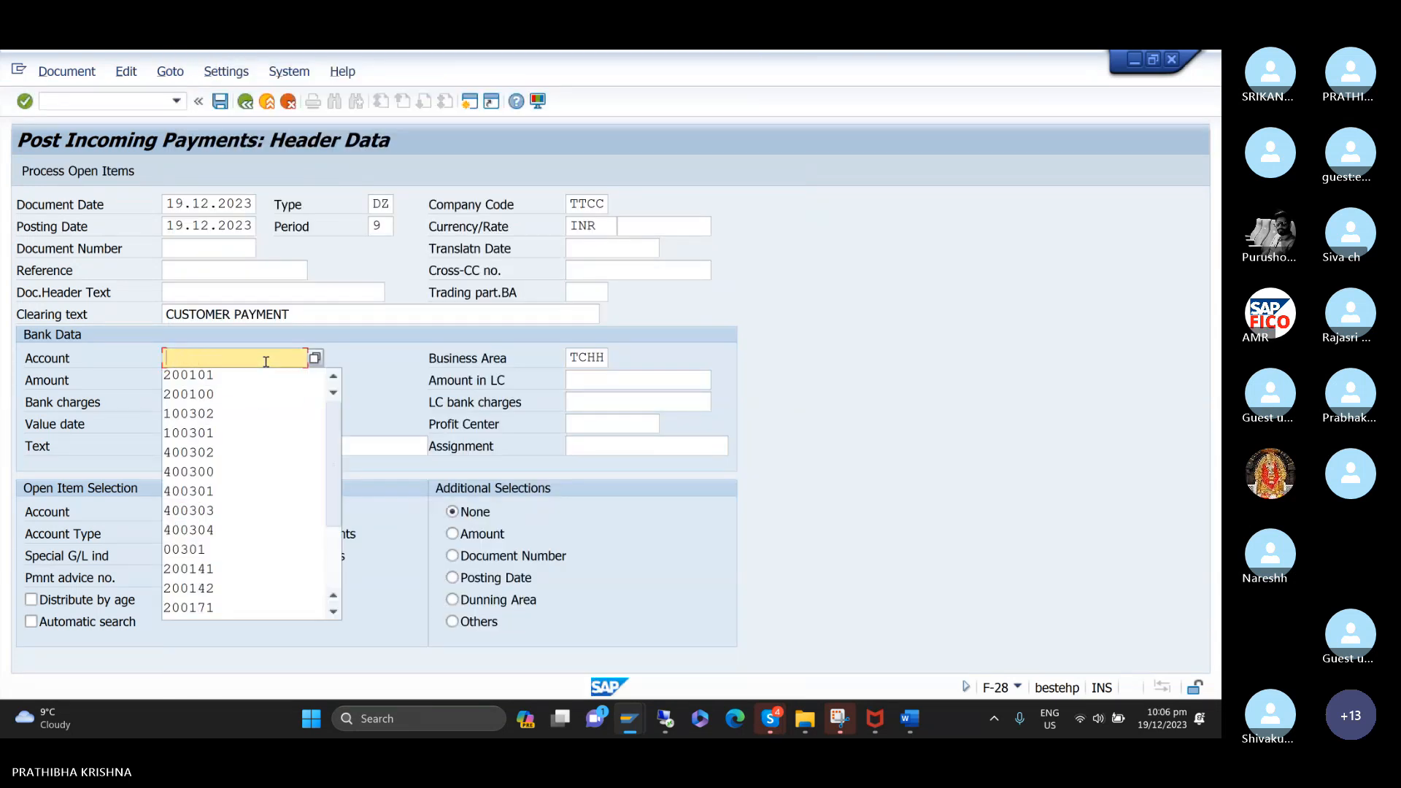
{"action": "left_click", "coordinate": [314, 358]}
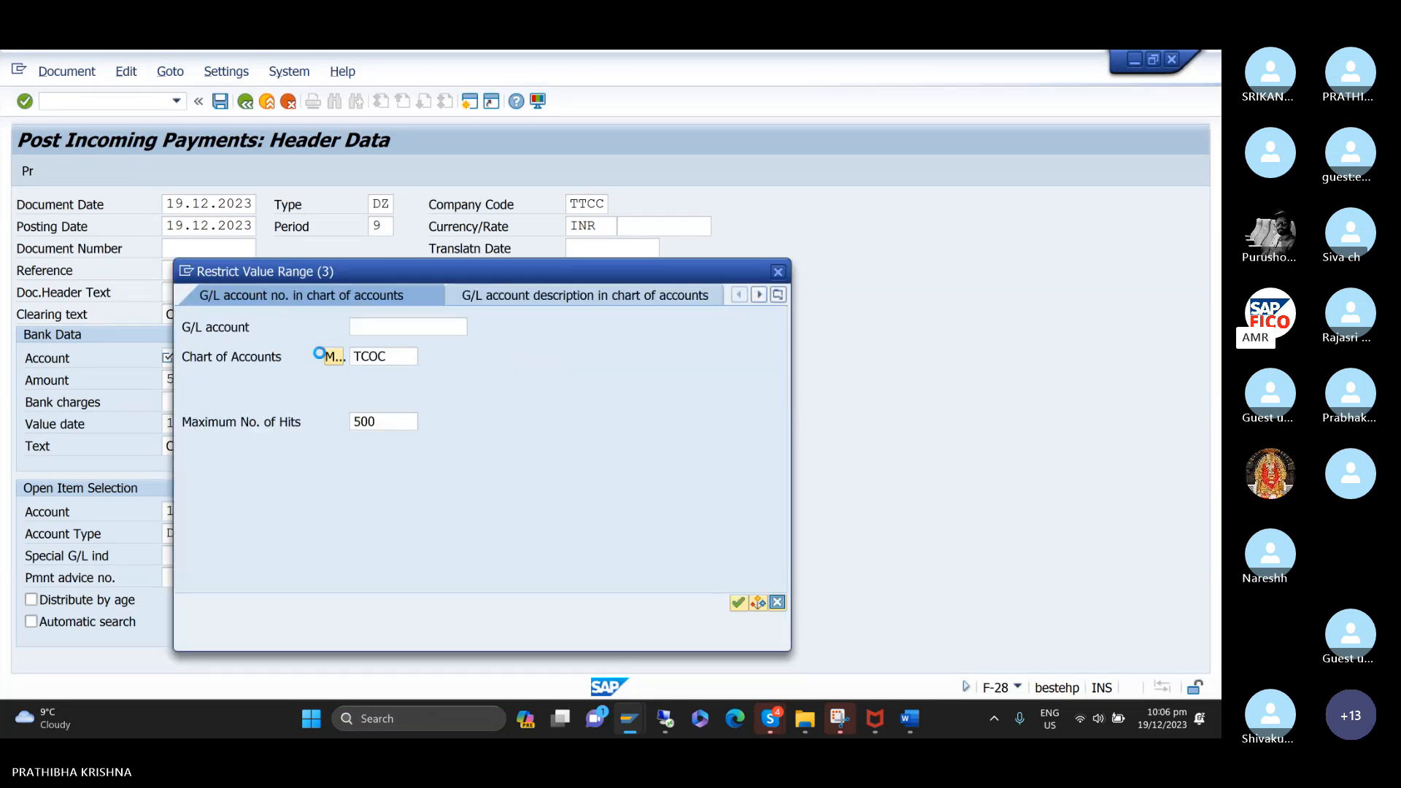
{"action": "left_click", "coordinate": [739, 603]}
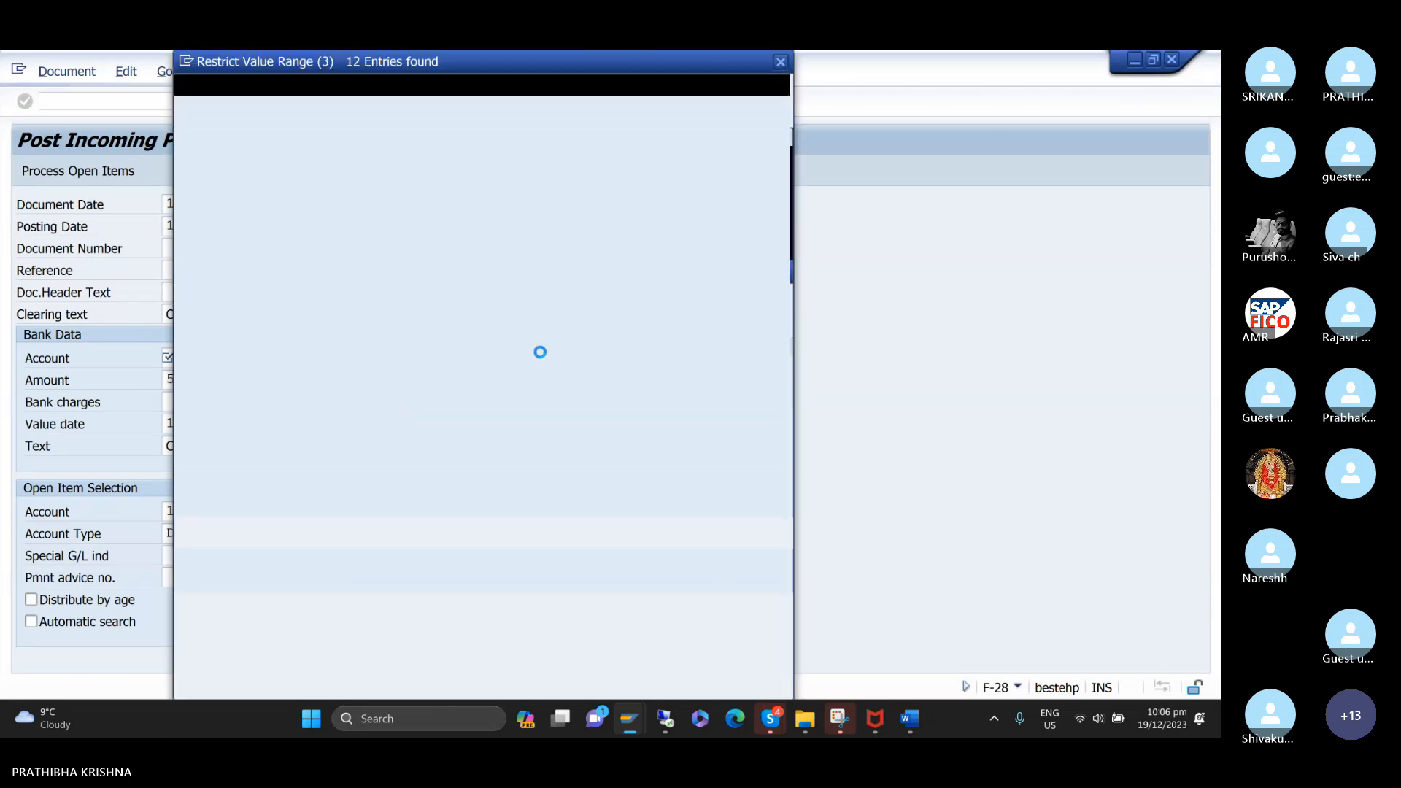
{"action": "left_click", "coordinate": [279, 238]}
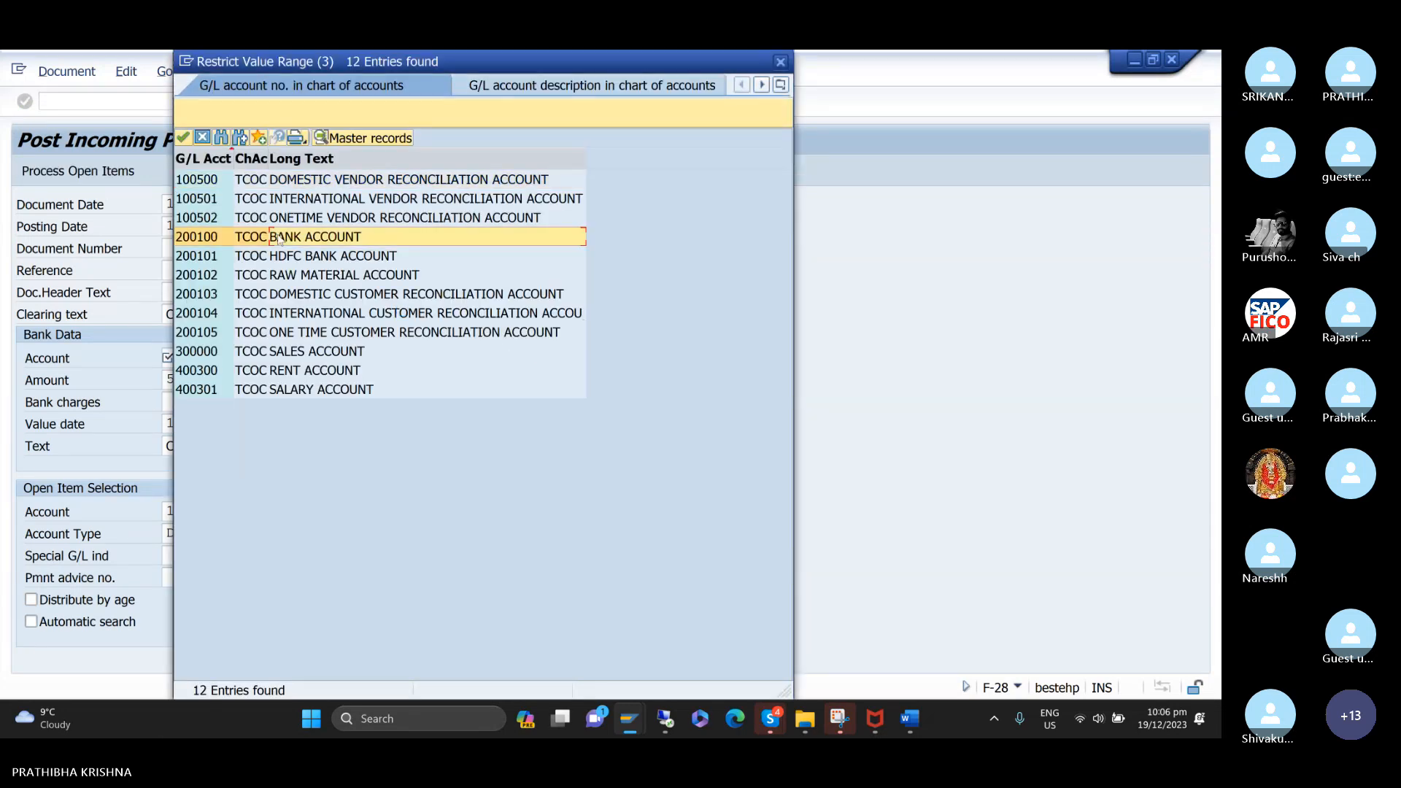
{"action": "double_click", "coordinate": [208, 238]}
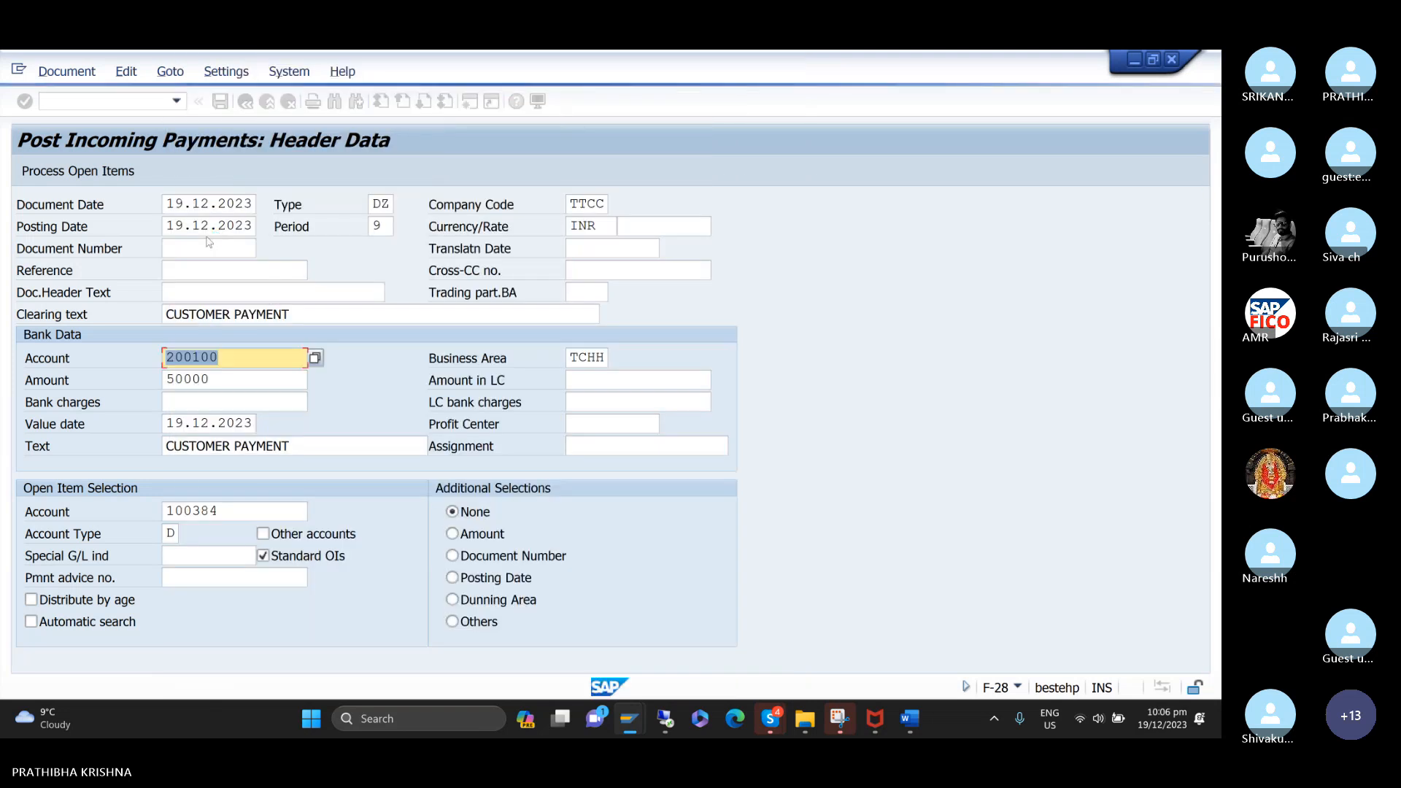
Process the customer's open items against the 50000 payment, simulate the document and post it.
{"action": "left_click", "coordinate": [53, 172]}
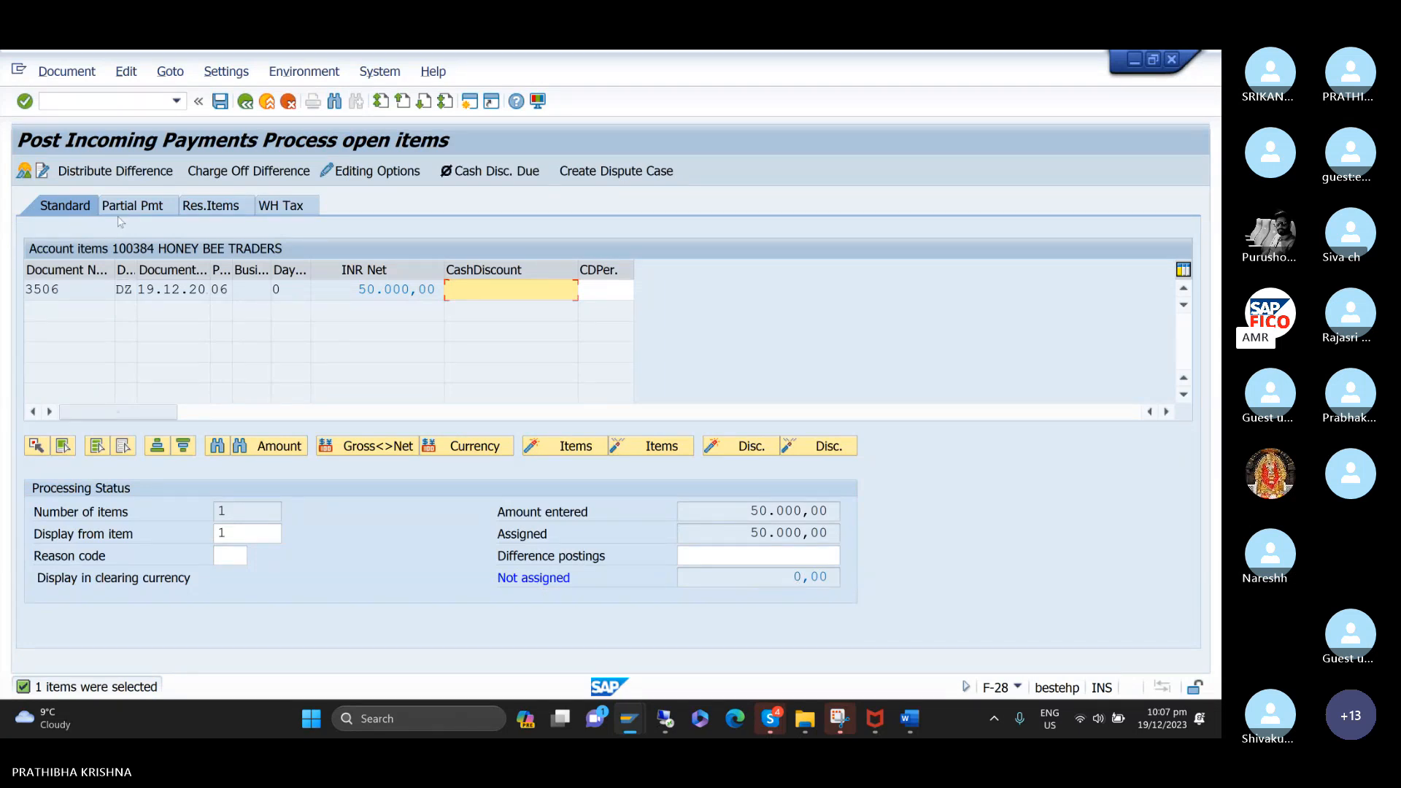
{"action": "left_click", "coordinate": [67, 71]}
{"action": "left_click", "coordinate": [70, 117]}
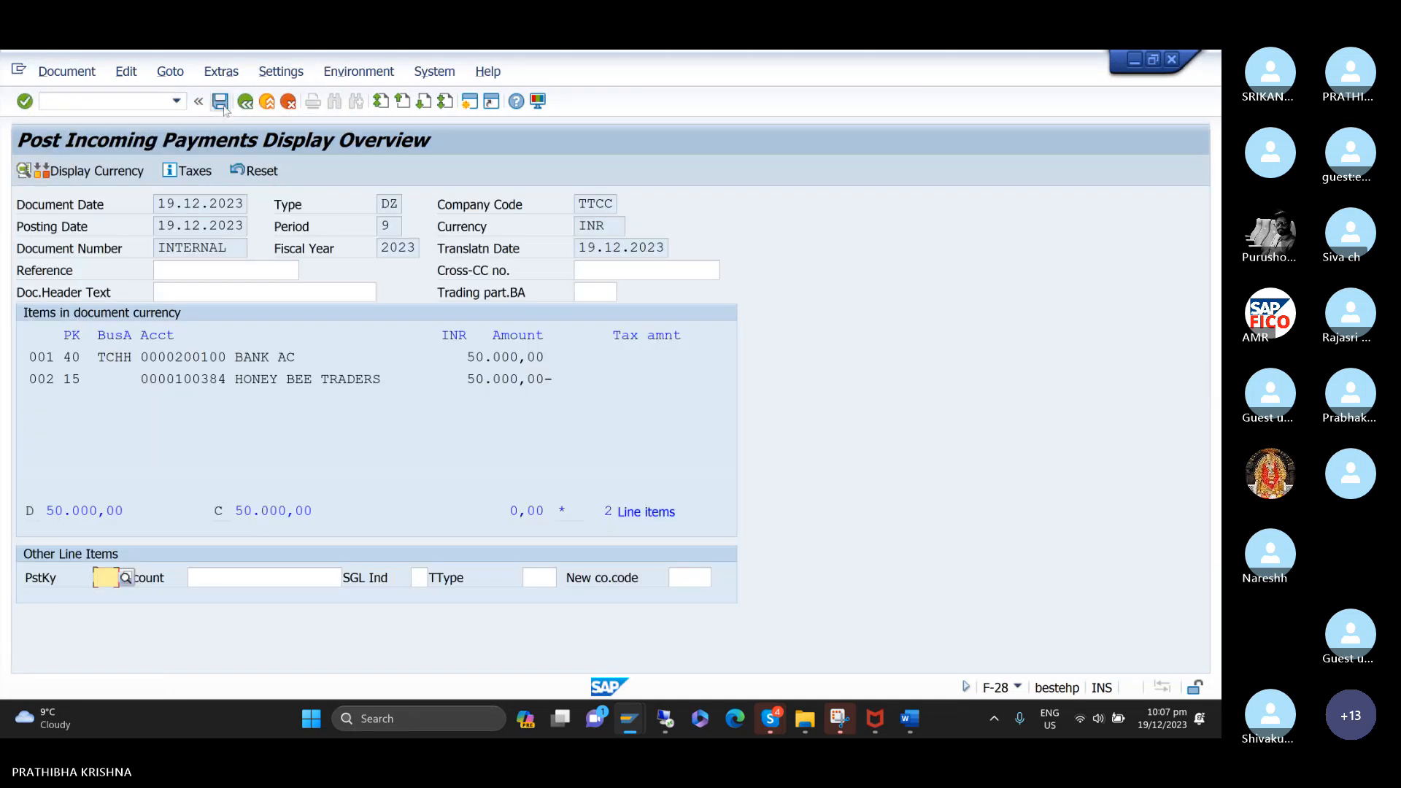
{"action": "left_click", "coordinate": [221, 103]}
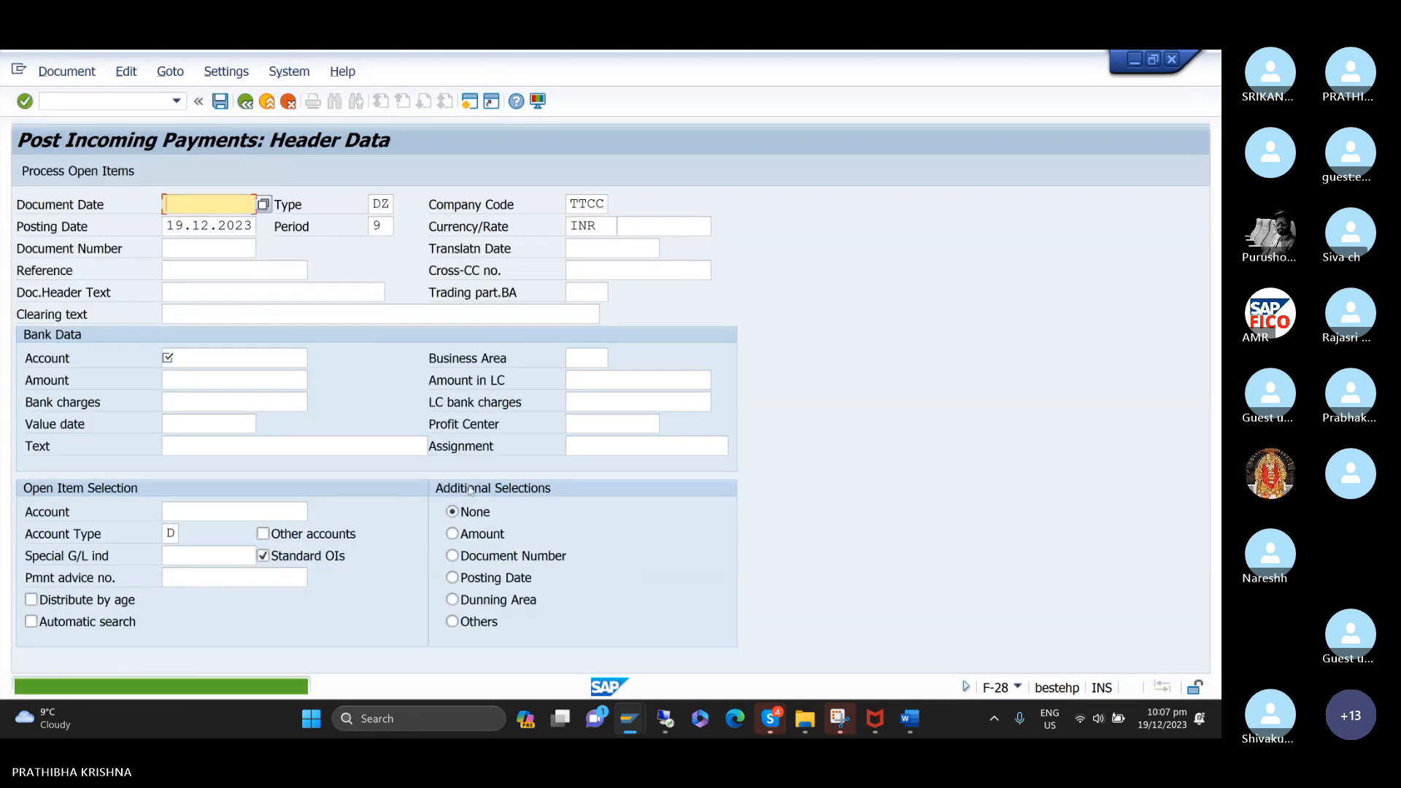
Refresh the HONEY BEE TRADERS line item display to check open items after the final payment.
{"action": "mouse_move", "coordinate": [632, 732]}
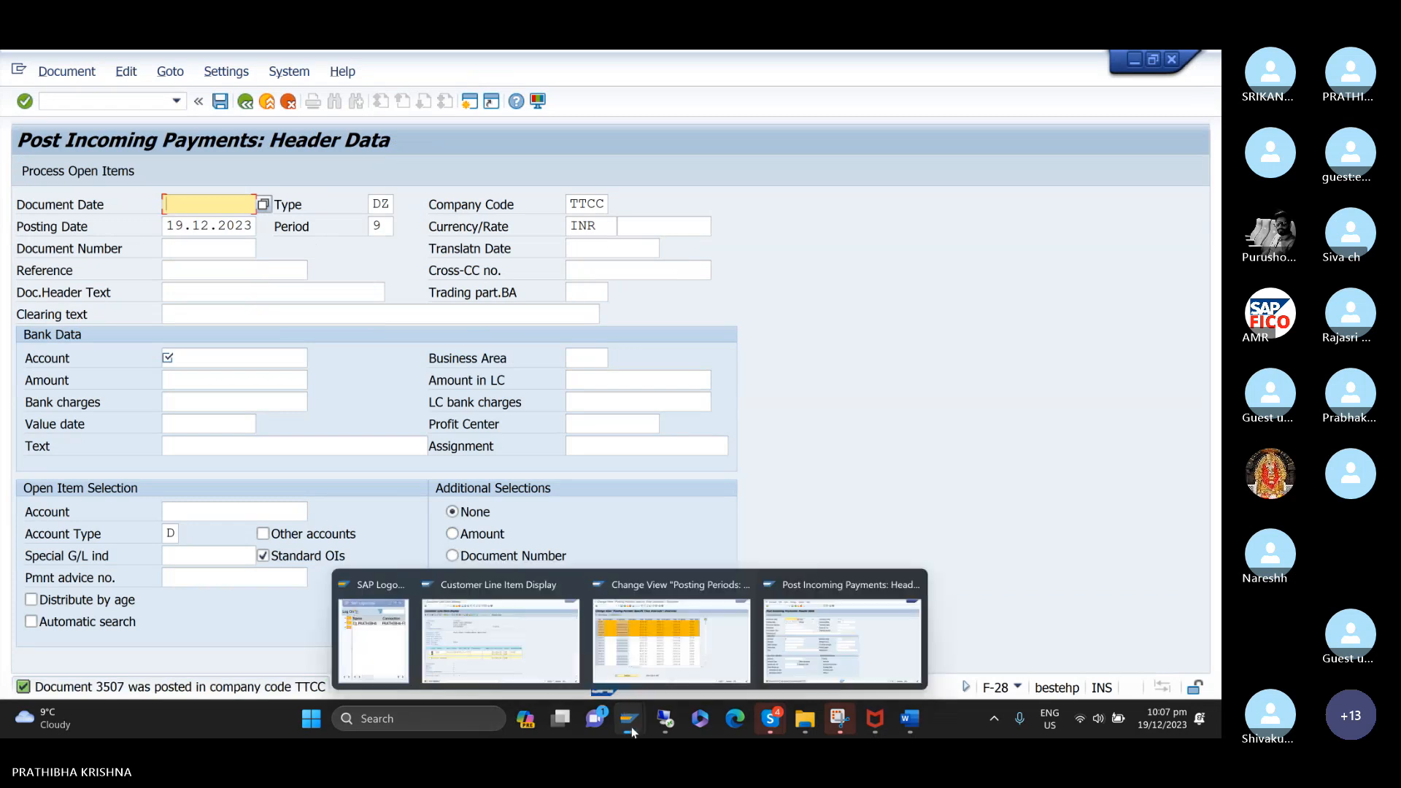
{"action": "left_click", "coordinate": [540, 653]}
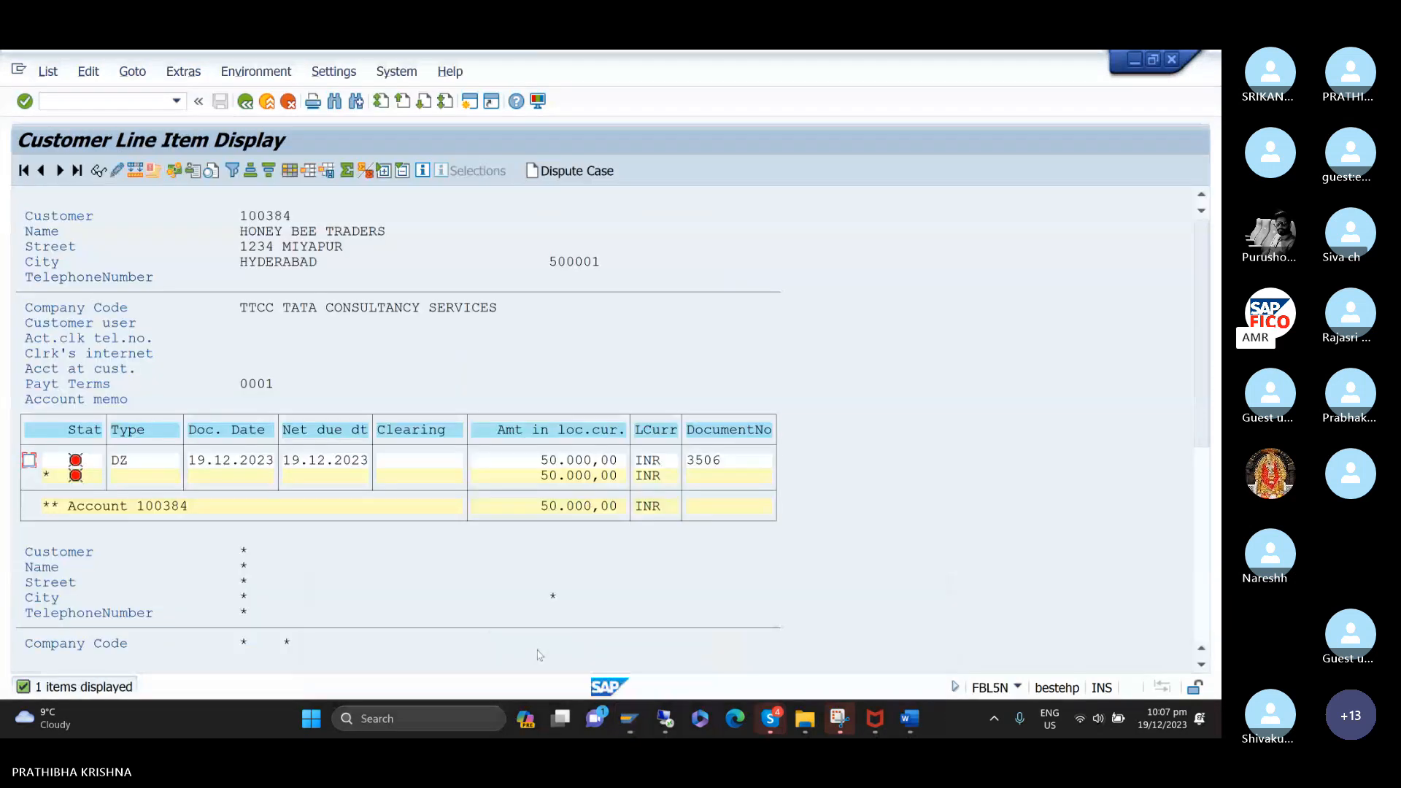
{"action": "left_click", "coordinate": [49, 73]}
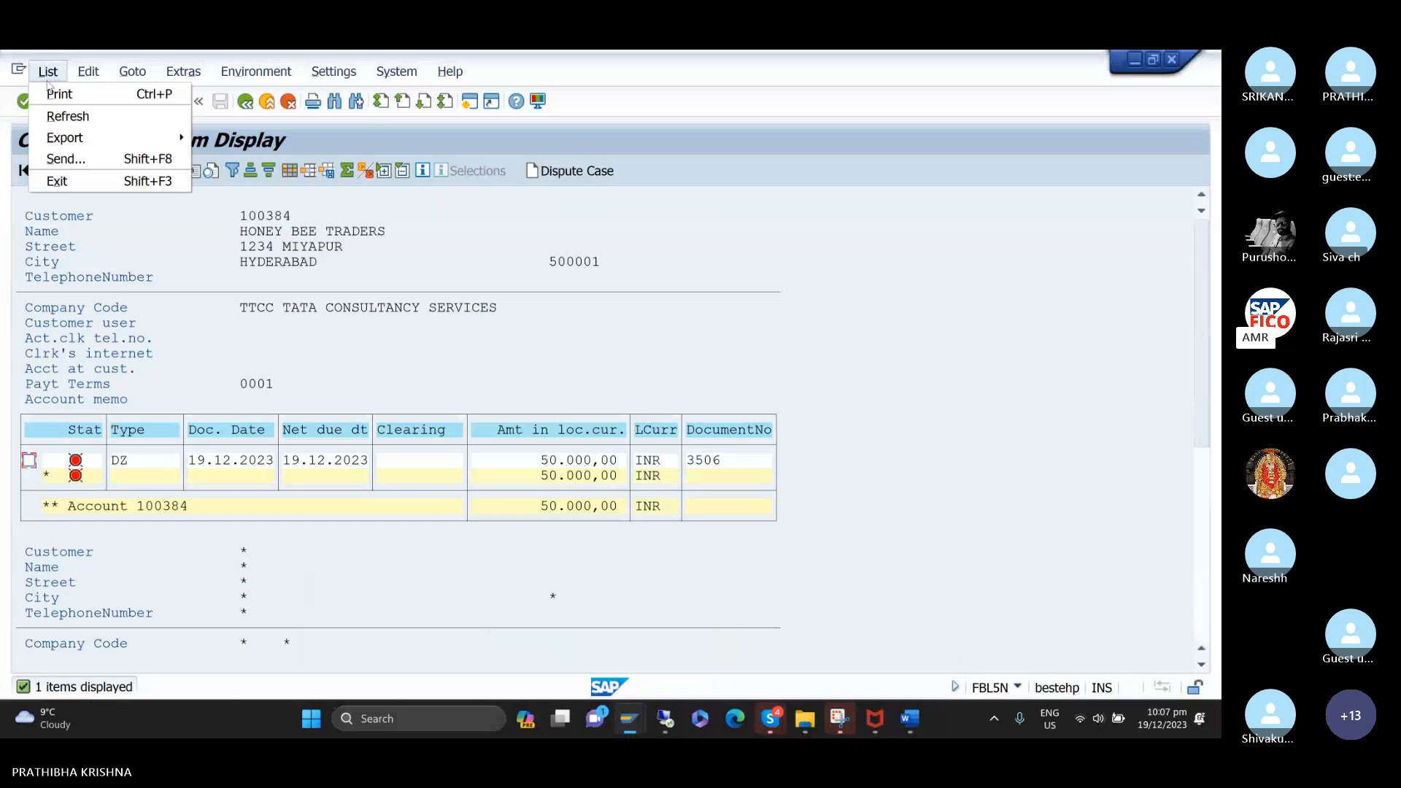
{"action": "left_click", "coordinate": [61, 117]}
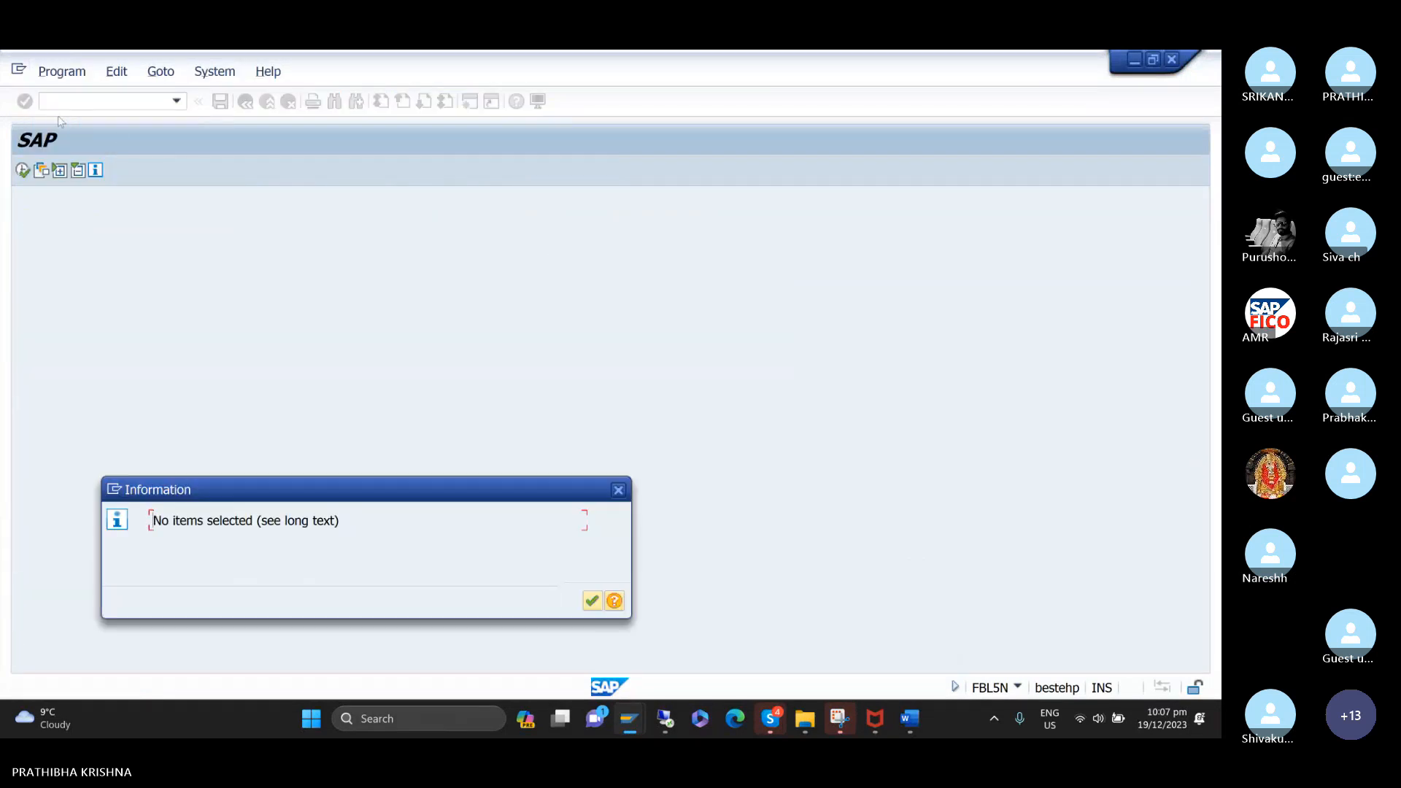
Display the cleared items of HONEY BEE TRADERS in company code TTCC and examine the full line item list.
{"action": "left_click", "coordinate": [592, 603]}
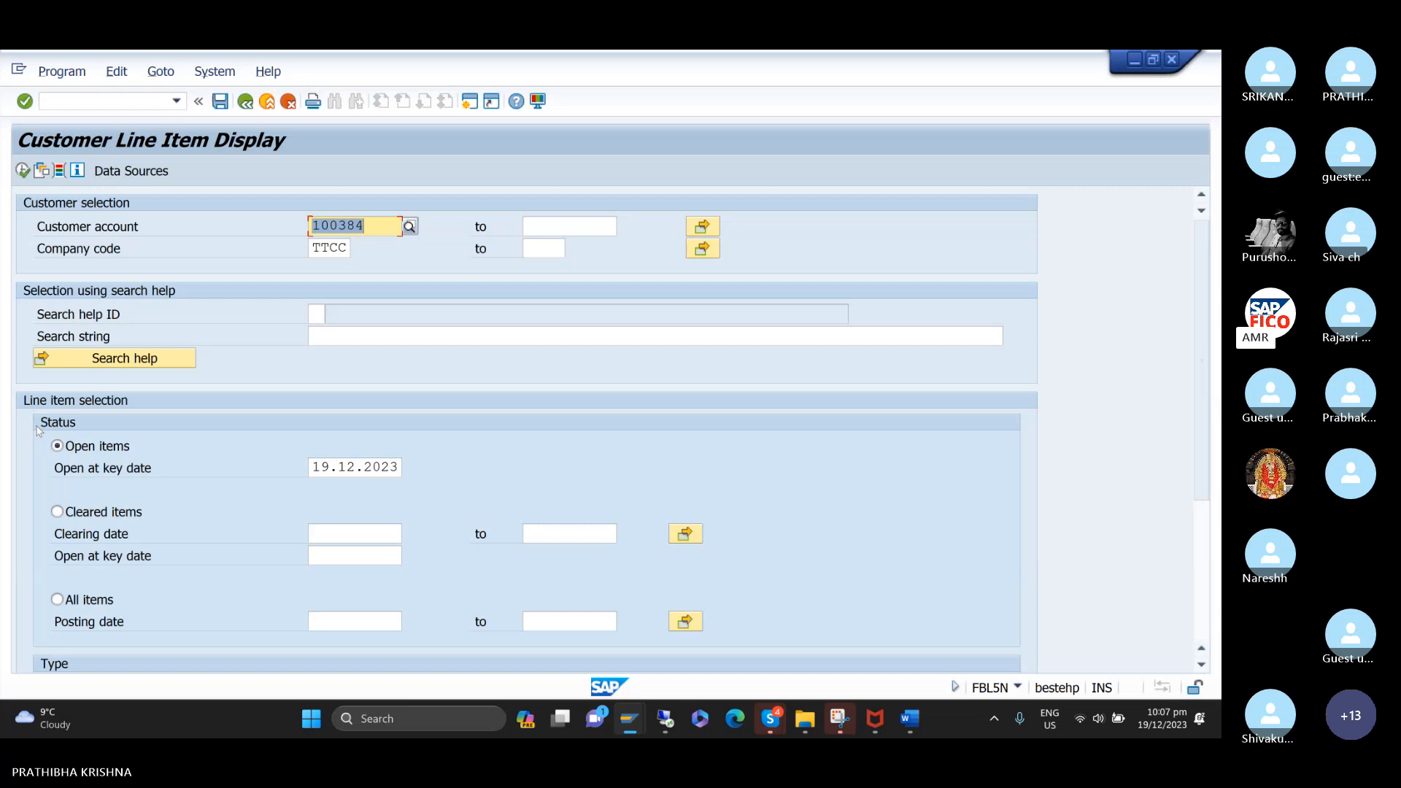
{"action": "left_click", "coordinate": [58, 512]}
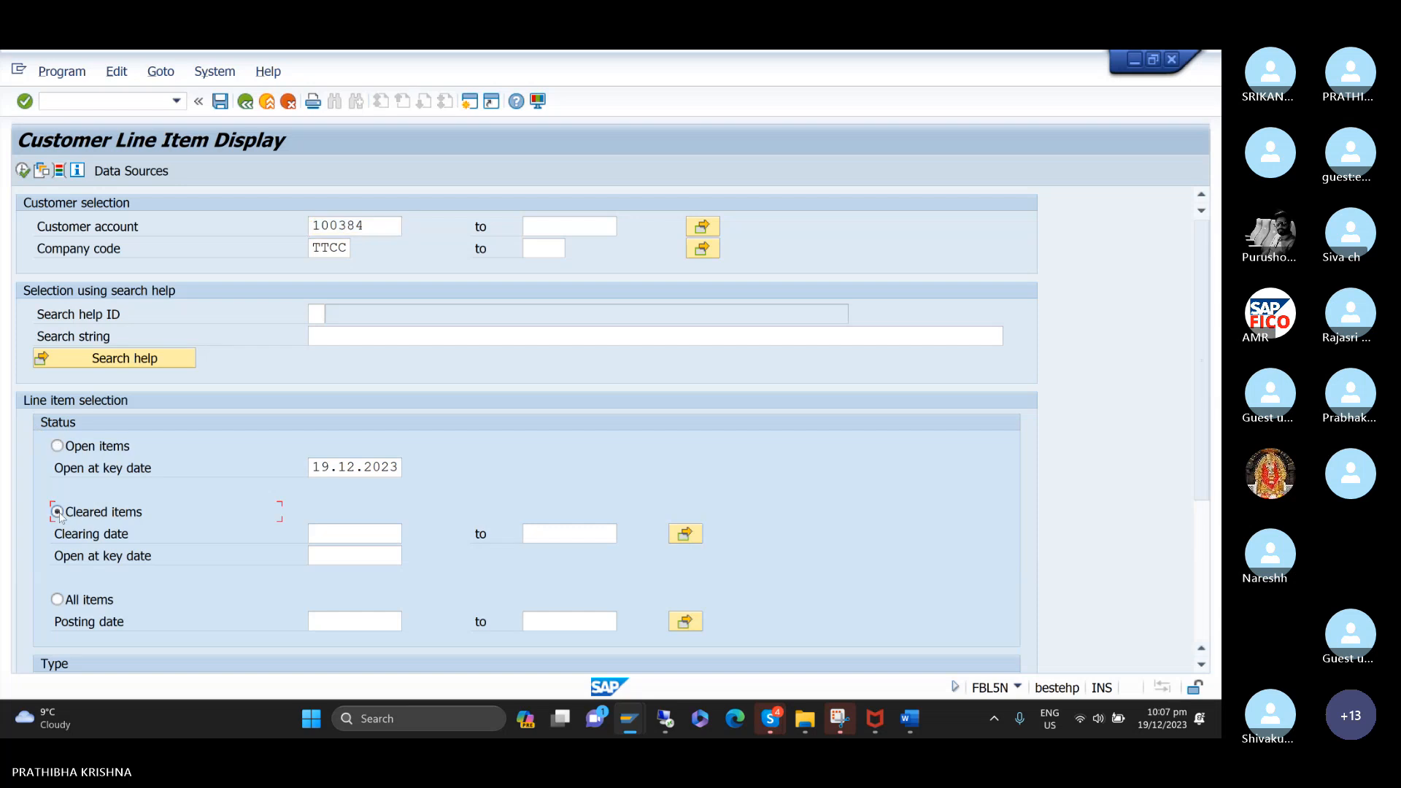
{"action": "left_click", "coordinate": [23, 171]}
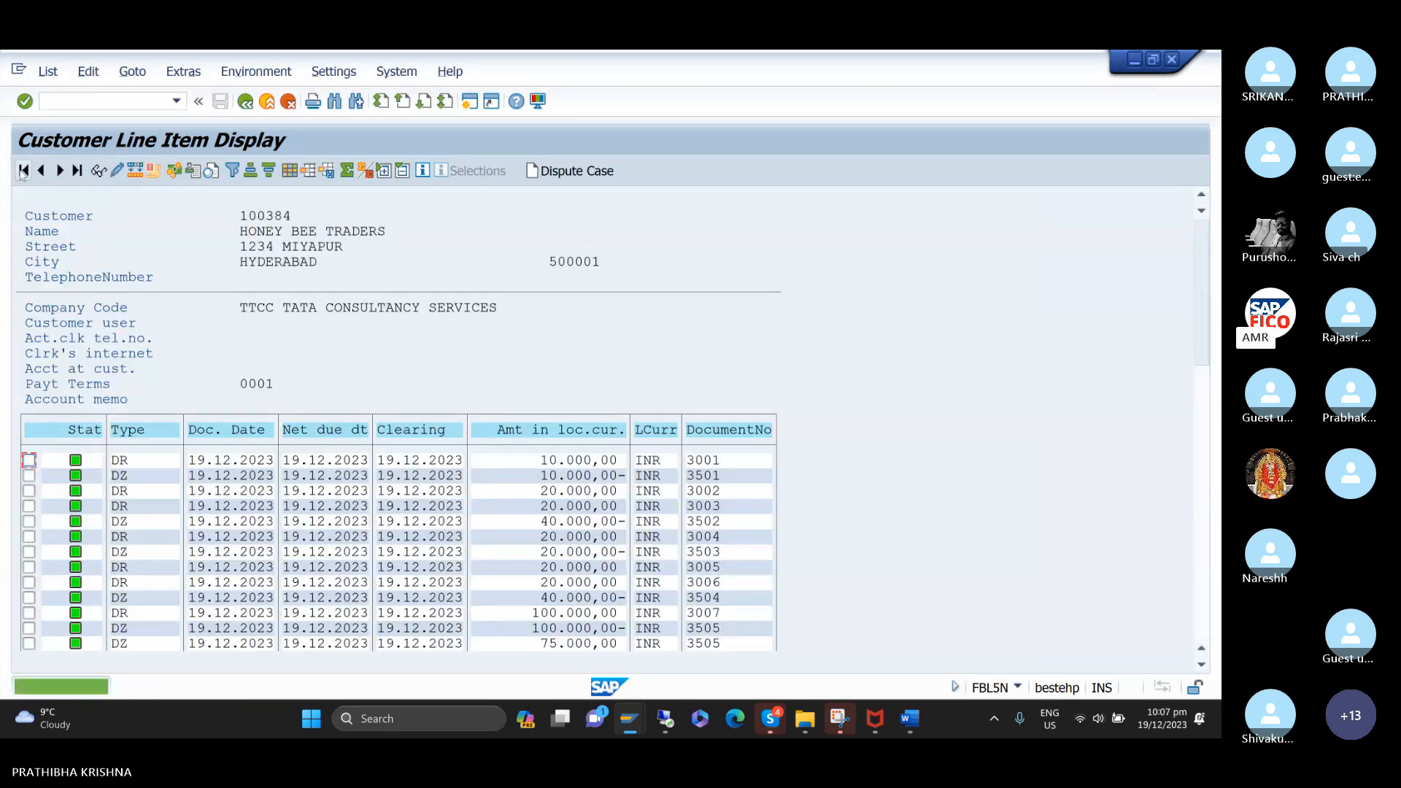
{"action": "scroll", "coordinate": [527, 441], "scroll_direction": "down", "scroll_amount": 3}
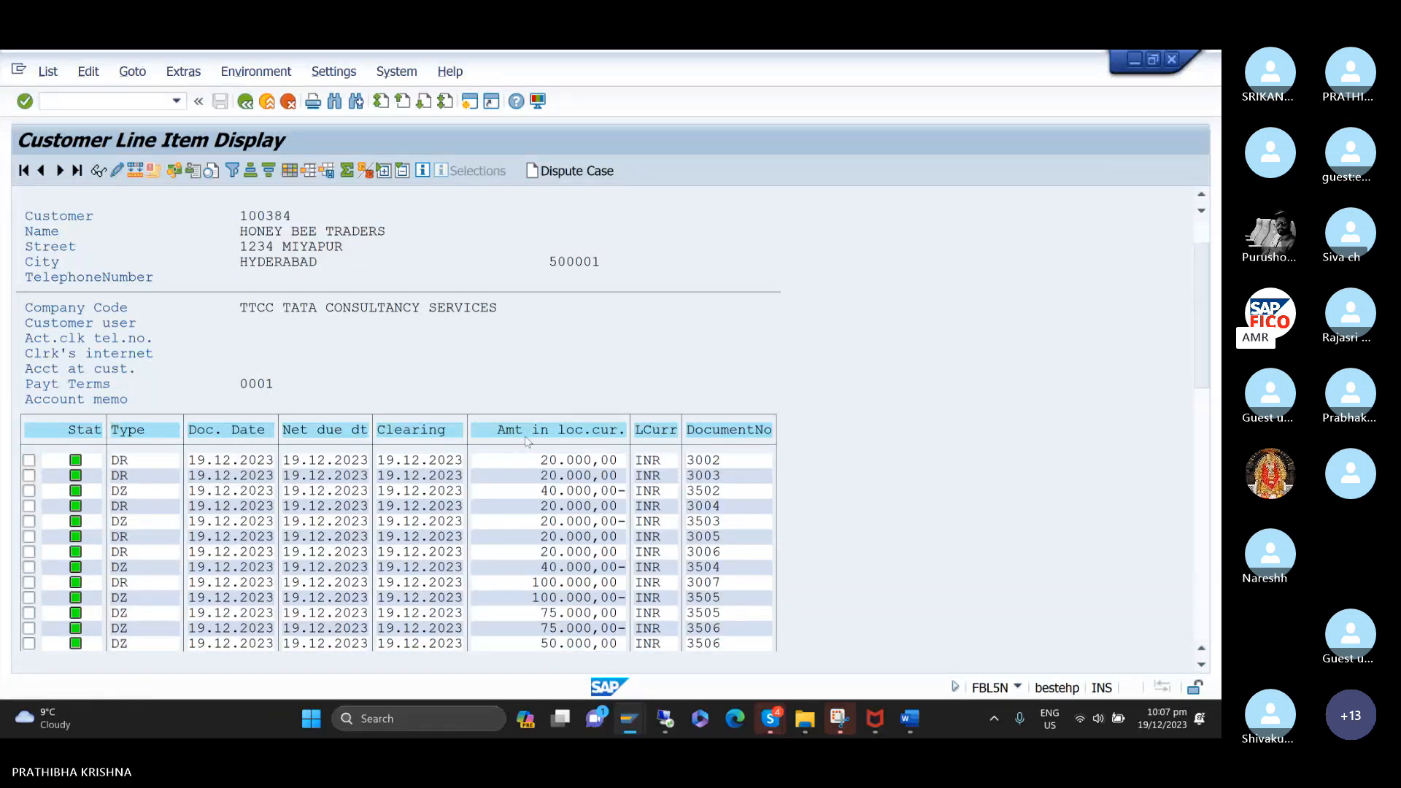
{"action": "scroll", "coordinate": [527, 441], "scroll_direction": "down", "scroll_amount": 1}
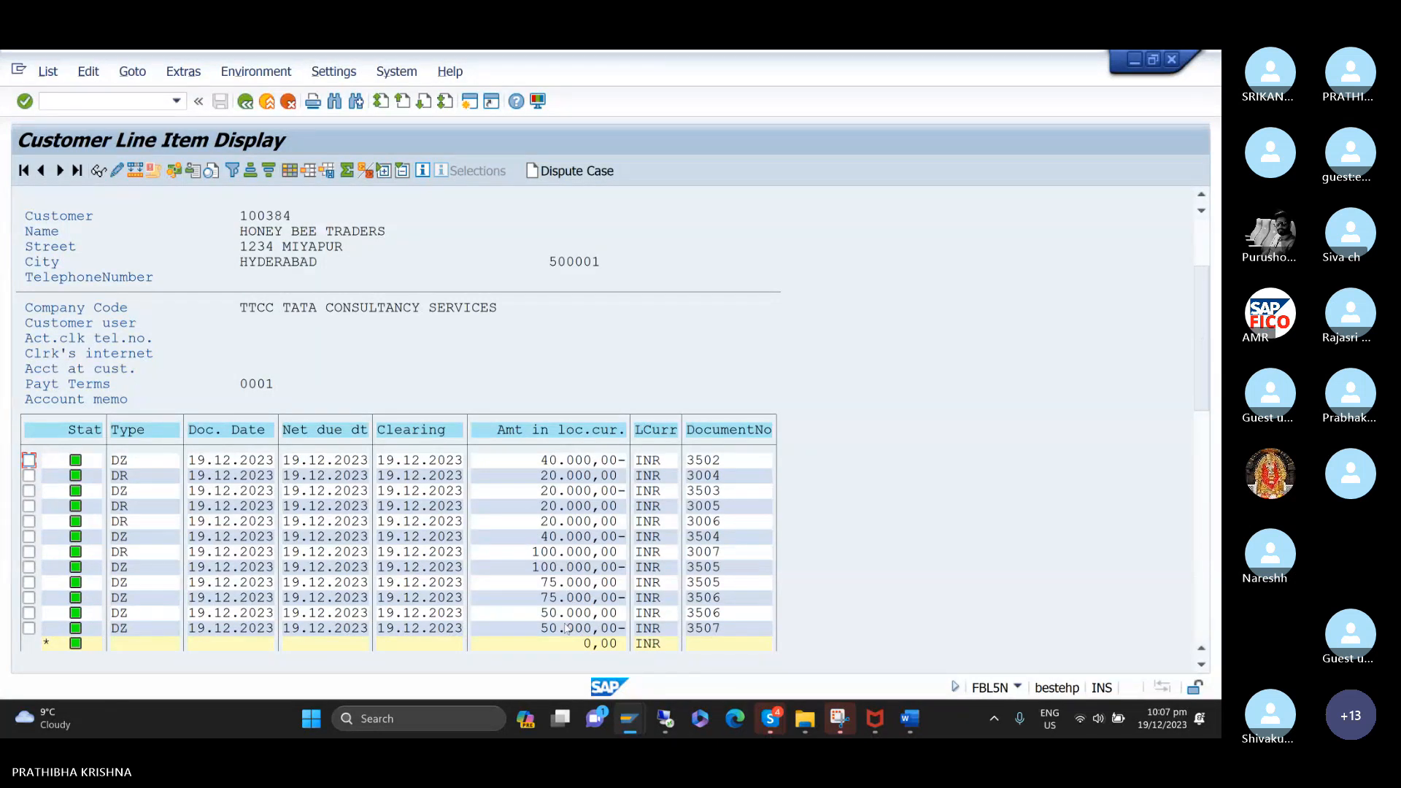
Switch to the ACCOUNTS RECEIVABLE notes in Word and turn the Document Type : DZ line into a bullet point.
{"action": "left_click", "coordinate": [909, 719]}
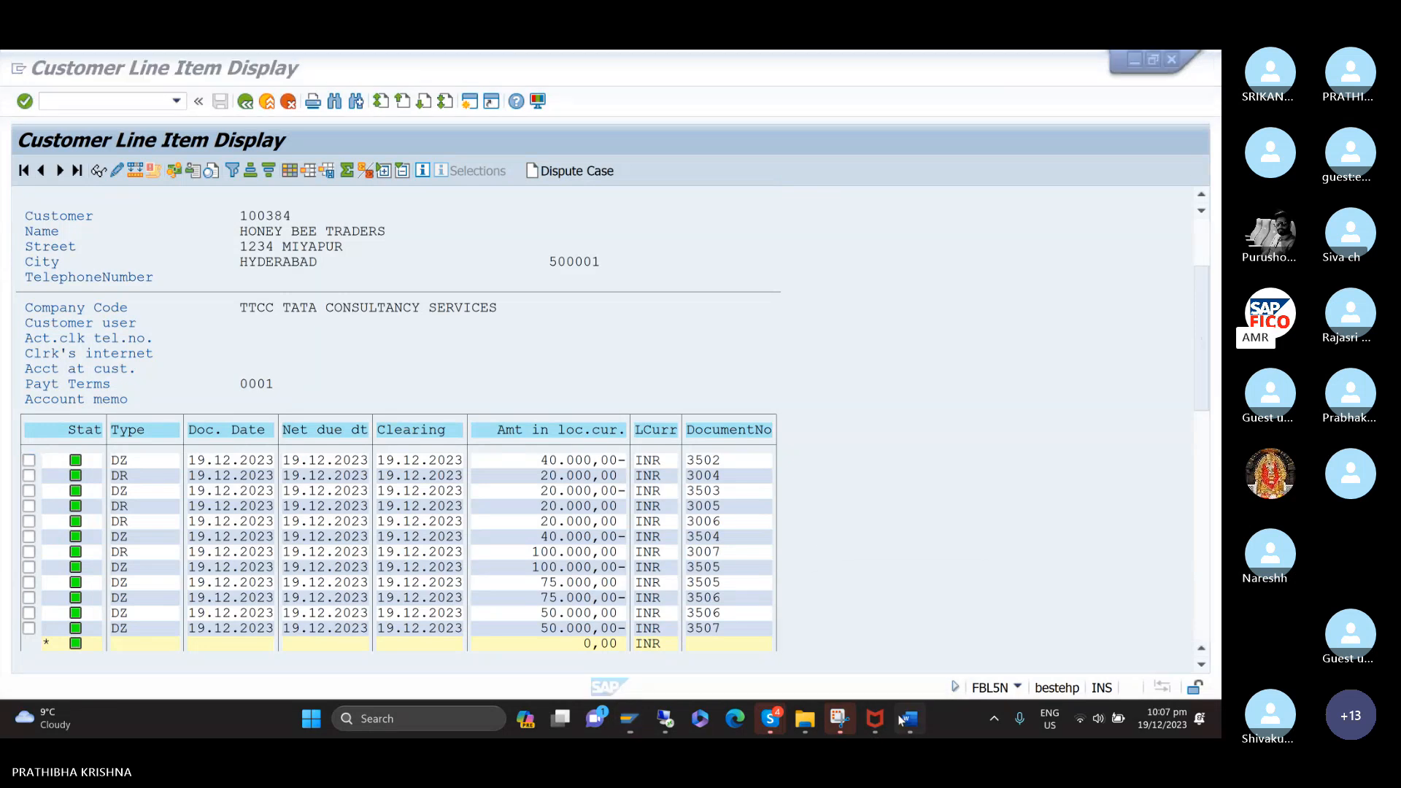
{"action": "scroll", "coordinate": [622, 416], "scroll_direction": "down", "scroll_amount": 8}
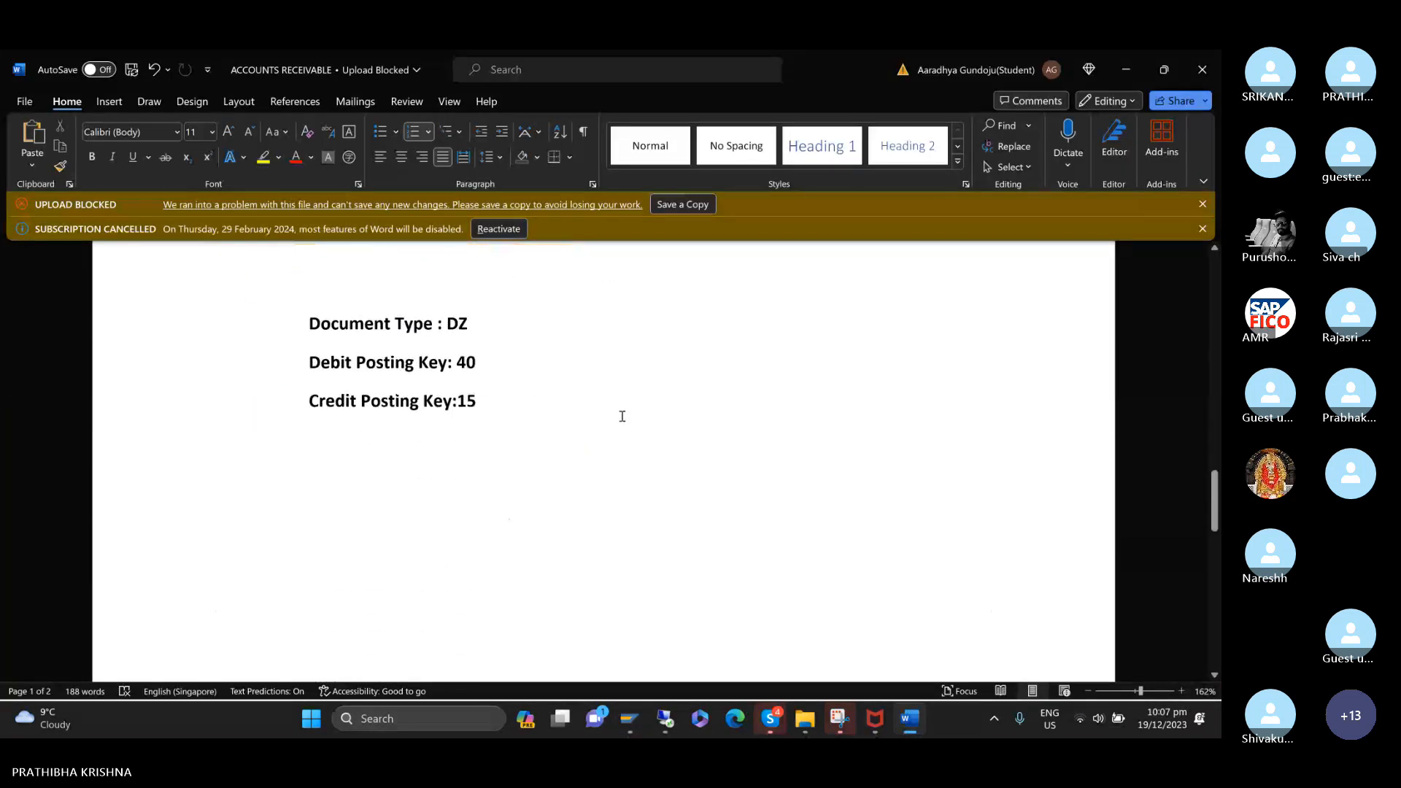
{"action": "scroll", "coordinate": [622, 416], "scroll_direction": "up", "scroll_amount": 3}
{"action": "scroll", "coordinate": [622, 416], "scroll_direction": "up", "scroll_amount": 3}
{"action": "scroll", "coordinate": [622, 416], "scroll_direction": "down", "scroll_amount": 2}
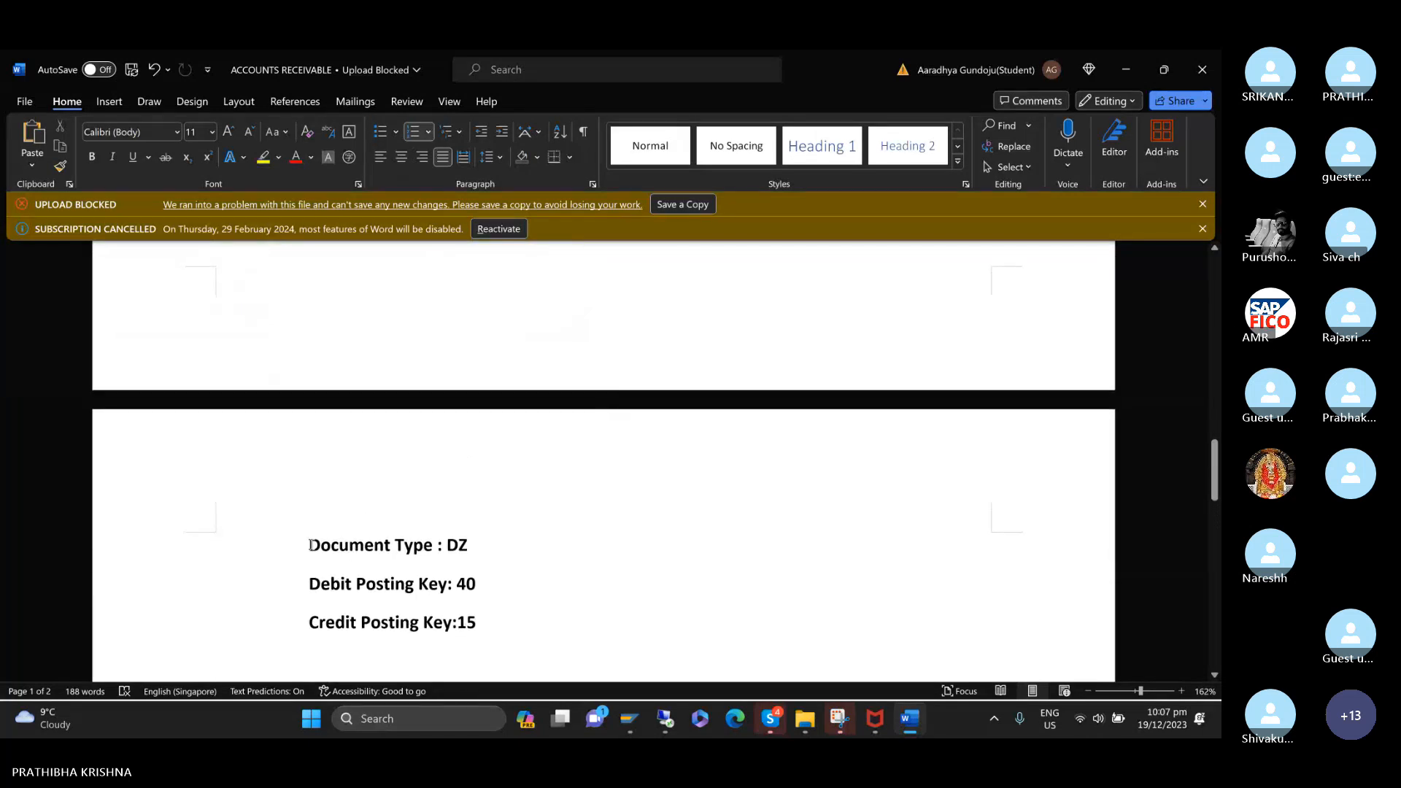
{"action": "left_click", "coordinate": [311, 545]}
{"action": "key", "text": "ctrl+z"}
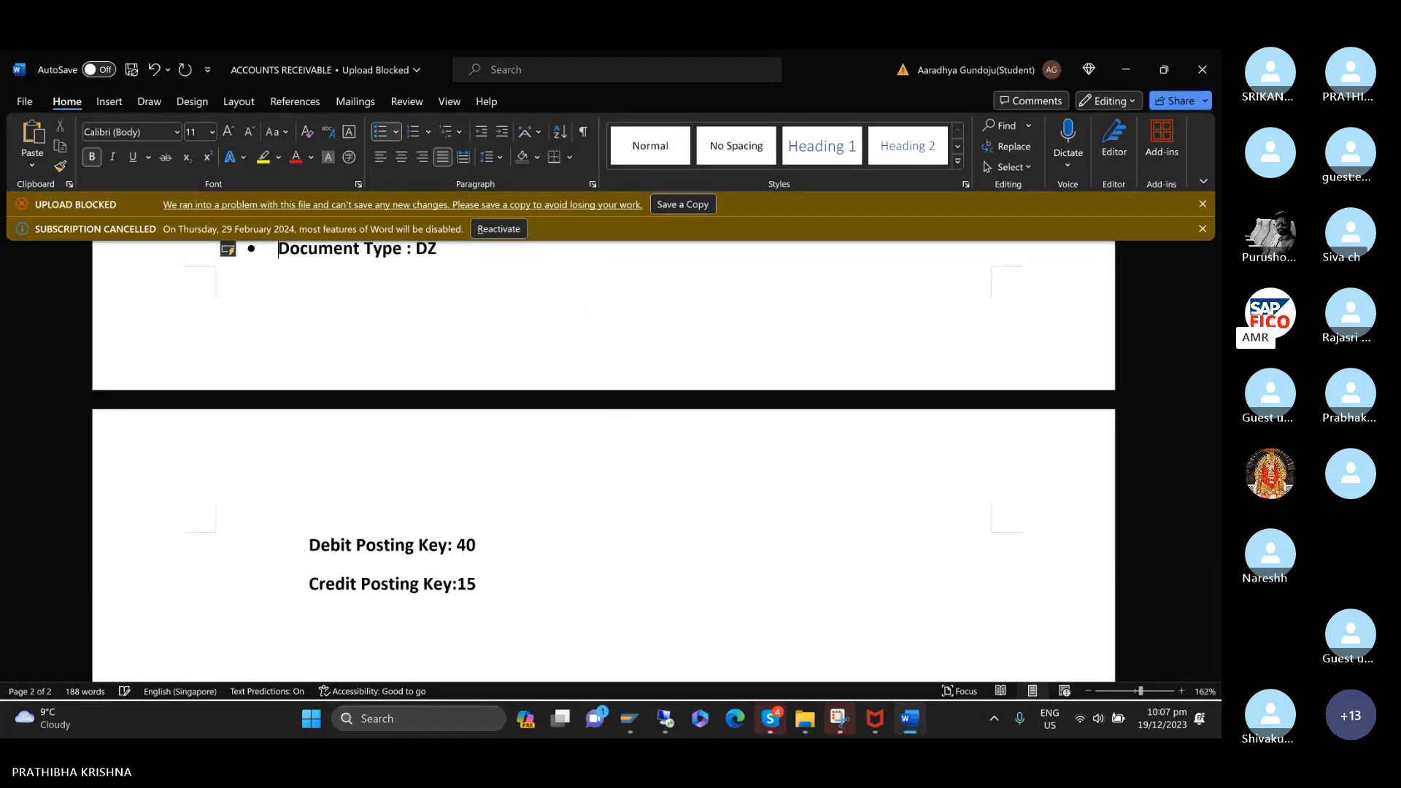
{"action": "key", "text": "shift+End"}
{"action": "type", "text": "*"}
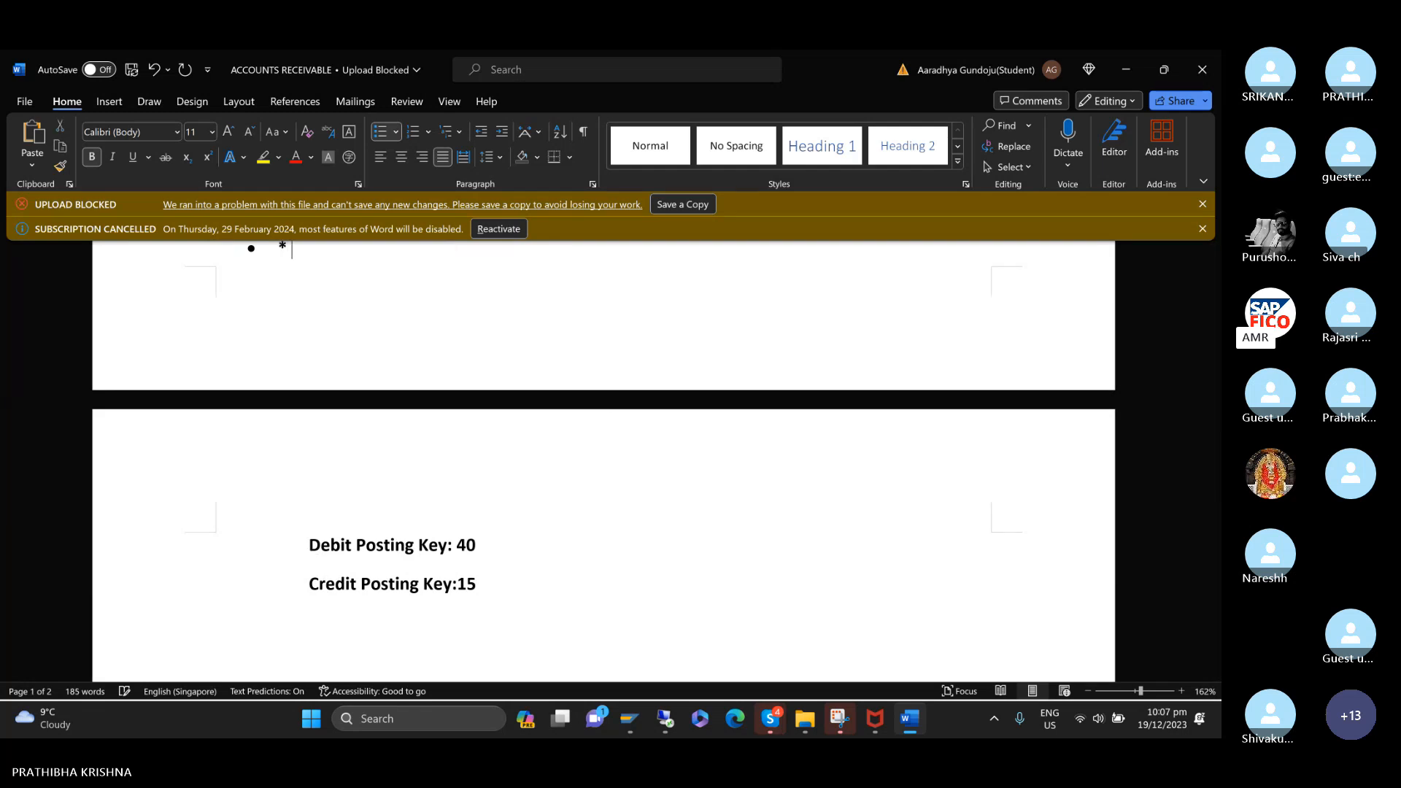
{"action": "type", "text": " *"}
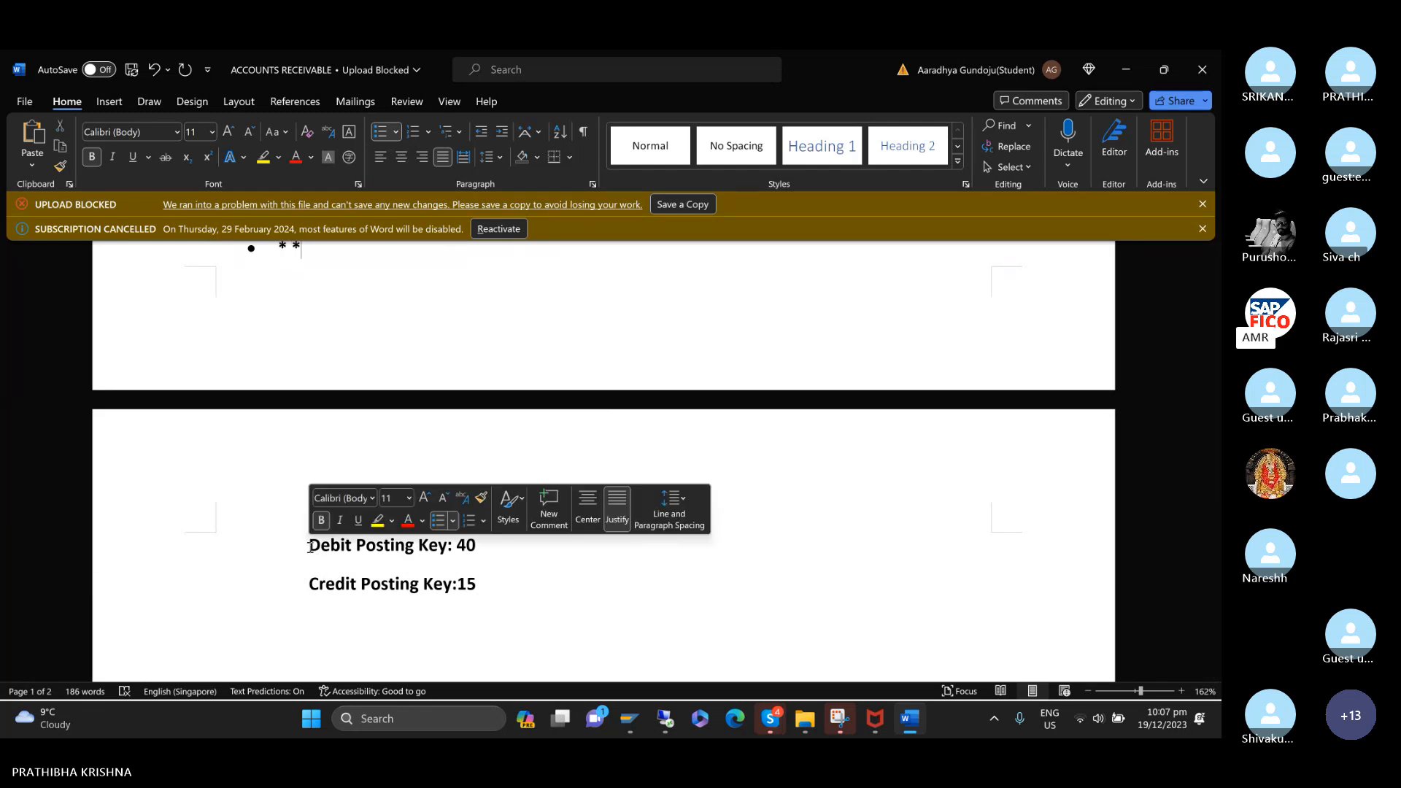
{"action": "key", "text": "ctrl+z"}
{"action": "key", "text": "ctrl+z"}
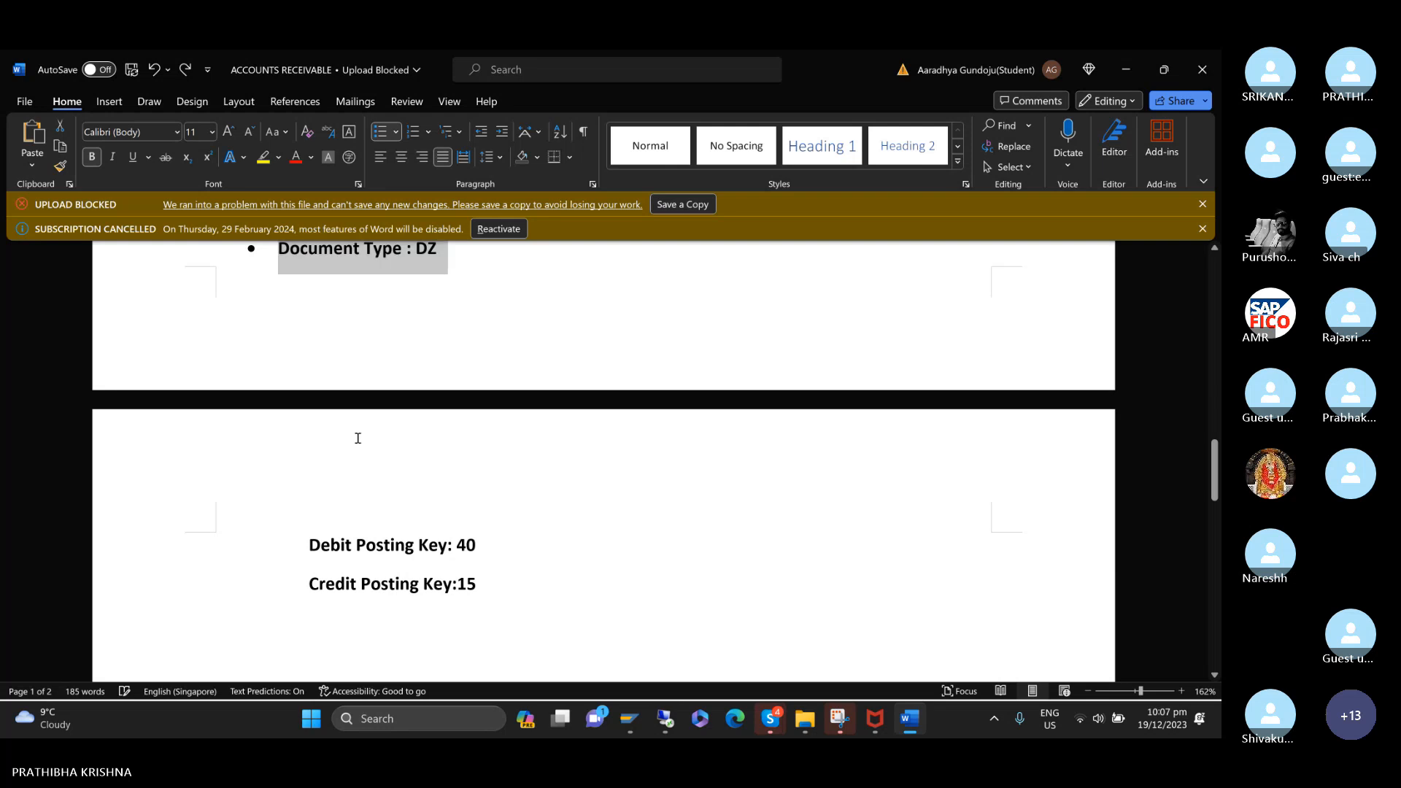
Turn the Debit Posting Key: 40 and Credit Posting Key:15 lines into bullet points.
{"action": "left_click", "coordinate": [307, 545]}
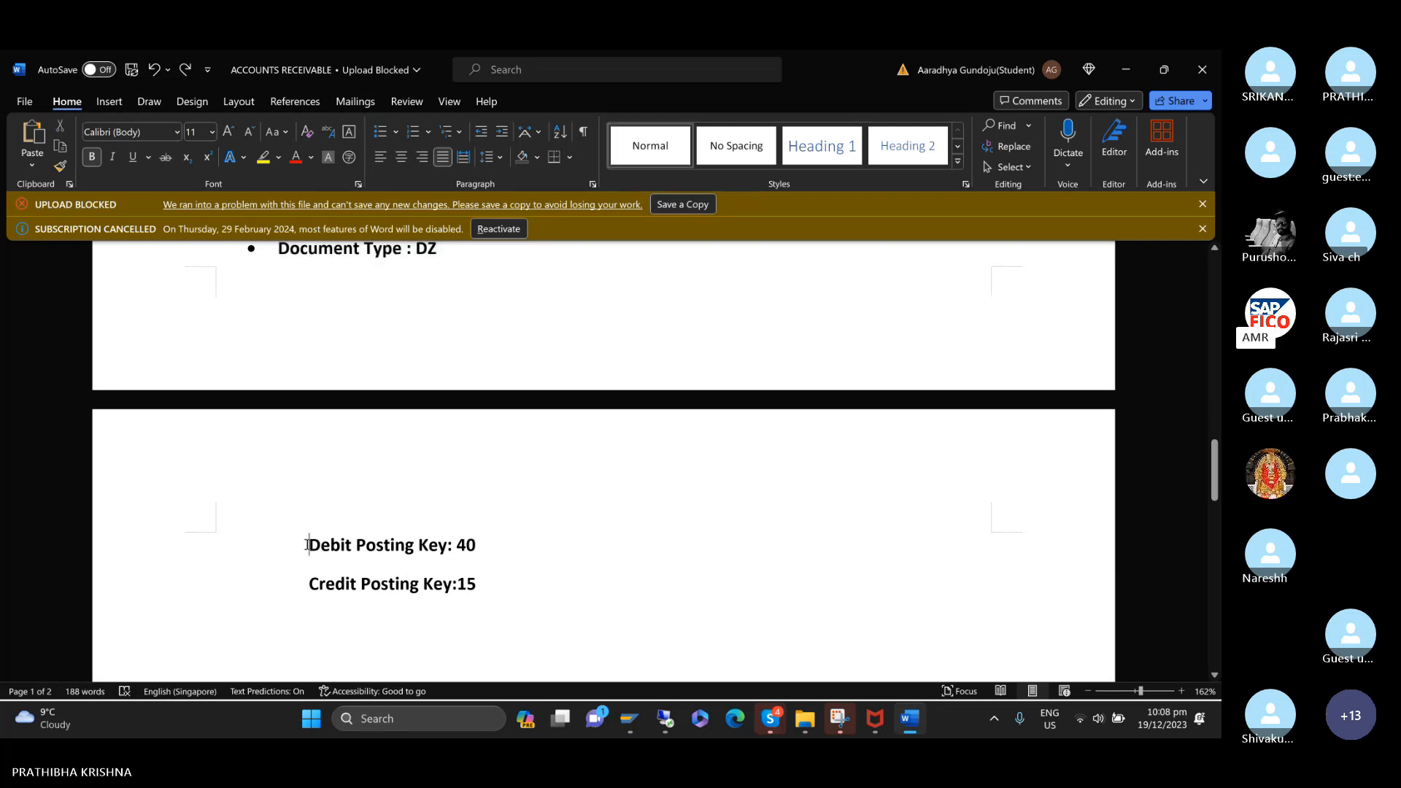
{"action": "type", "text": "*"}
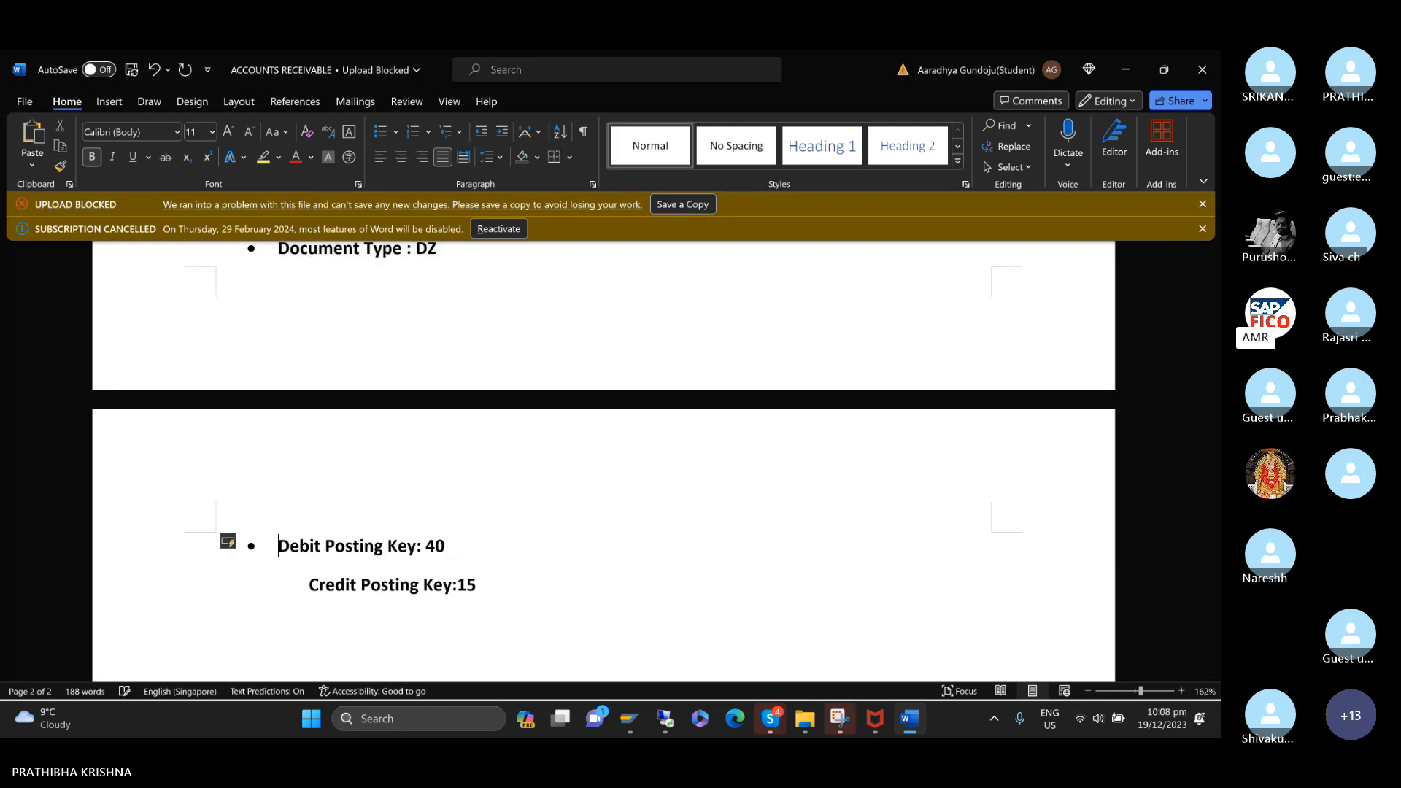
{"action": "left_click", "coordinate": [307, 586]}
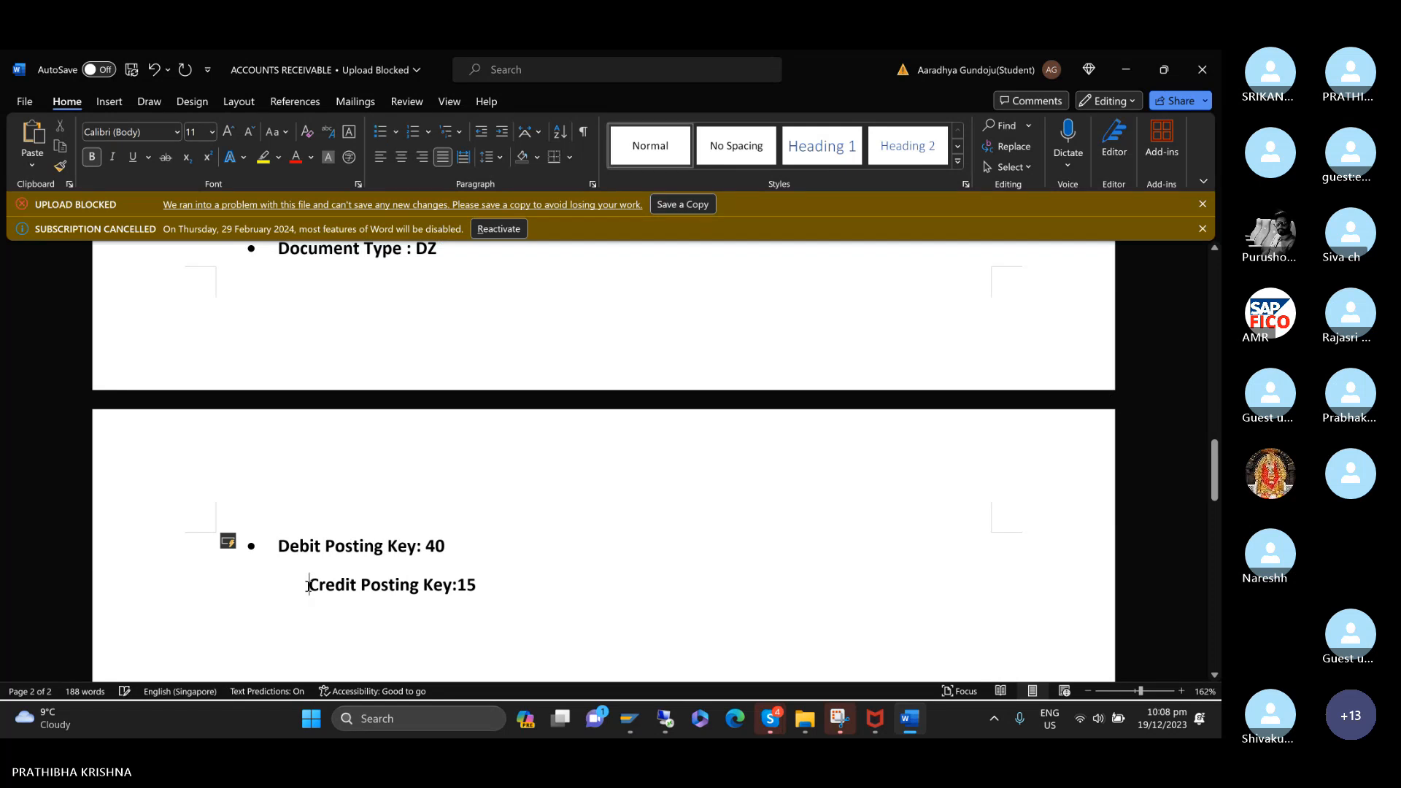
{"action": "type", "text": "*"}
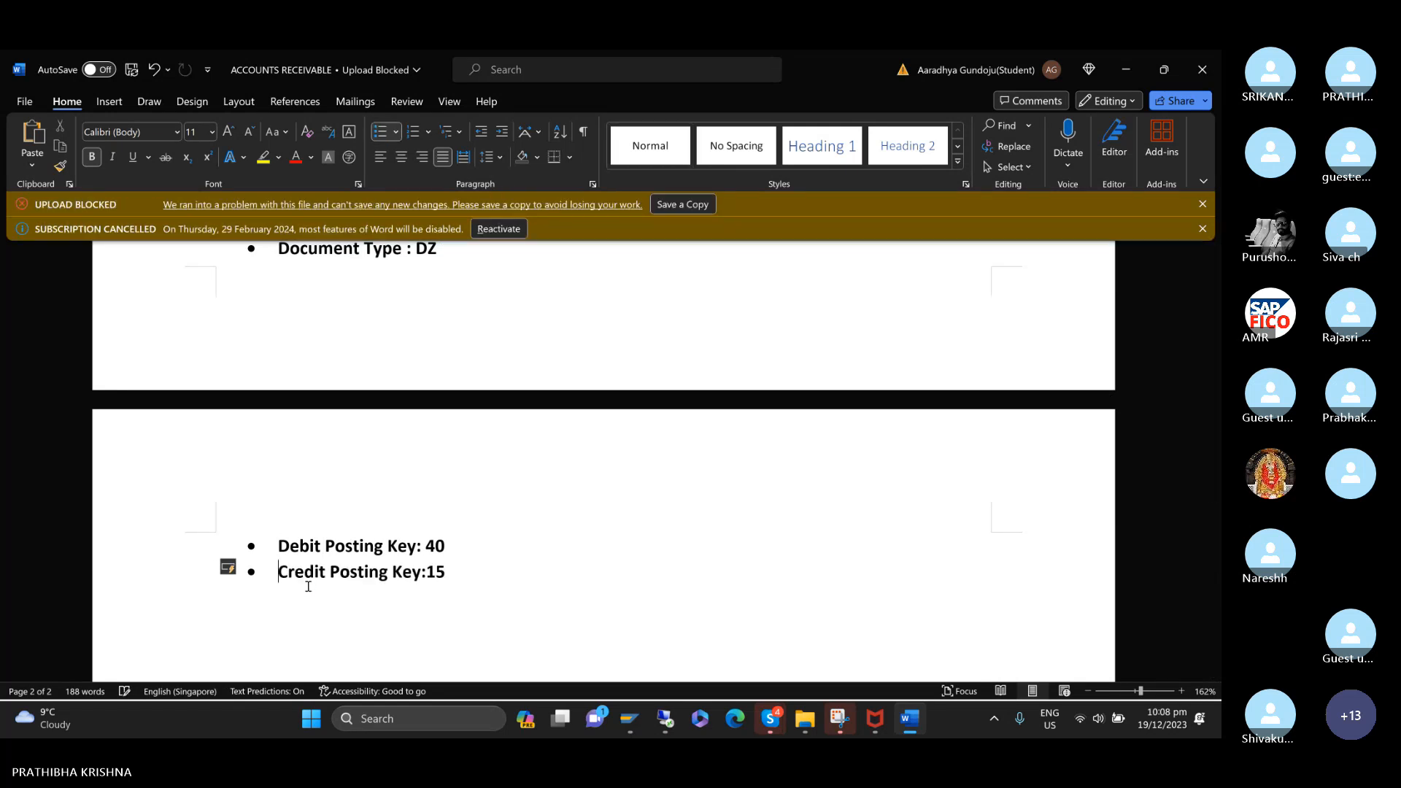
Review the accounts receivable notes from the dated title through customer invoice posting to the F-28 clearing types and posting keys.
{"action": "scroll", "coordinate": [308, 586], "scroll_direction": "up", "scroll_amount": 15}
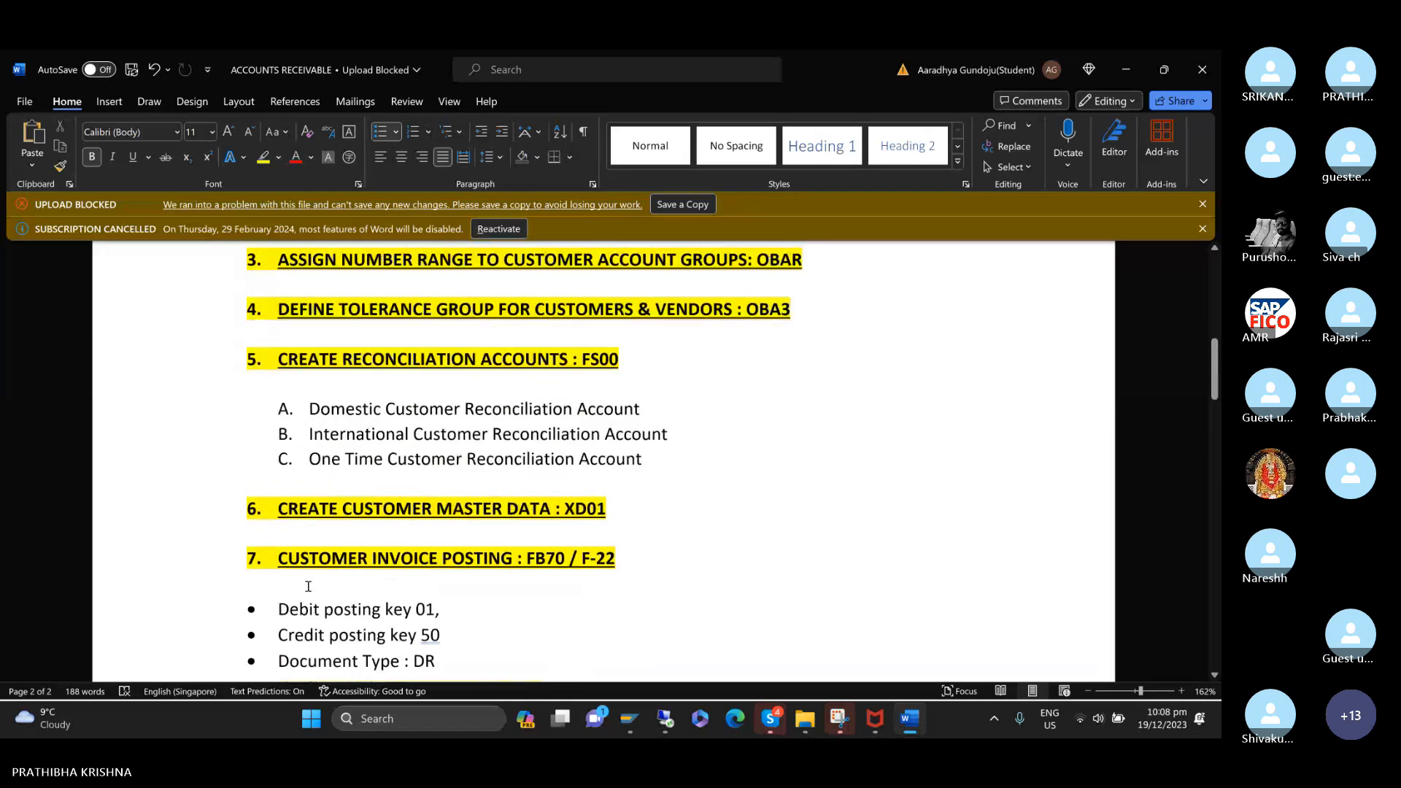
{"action": "scroll", "coordinate": [308, 586], "scroll_direction": "up", "scroll_amount": 5}
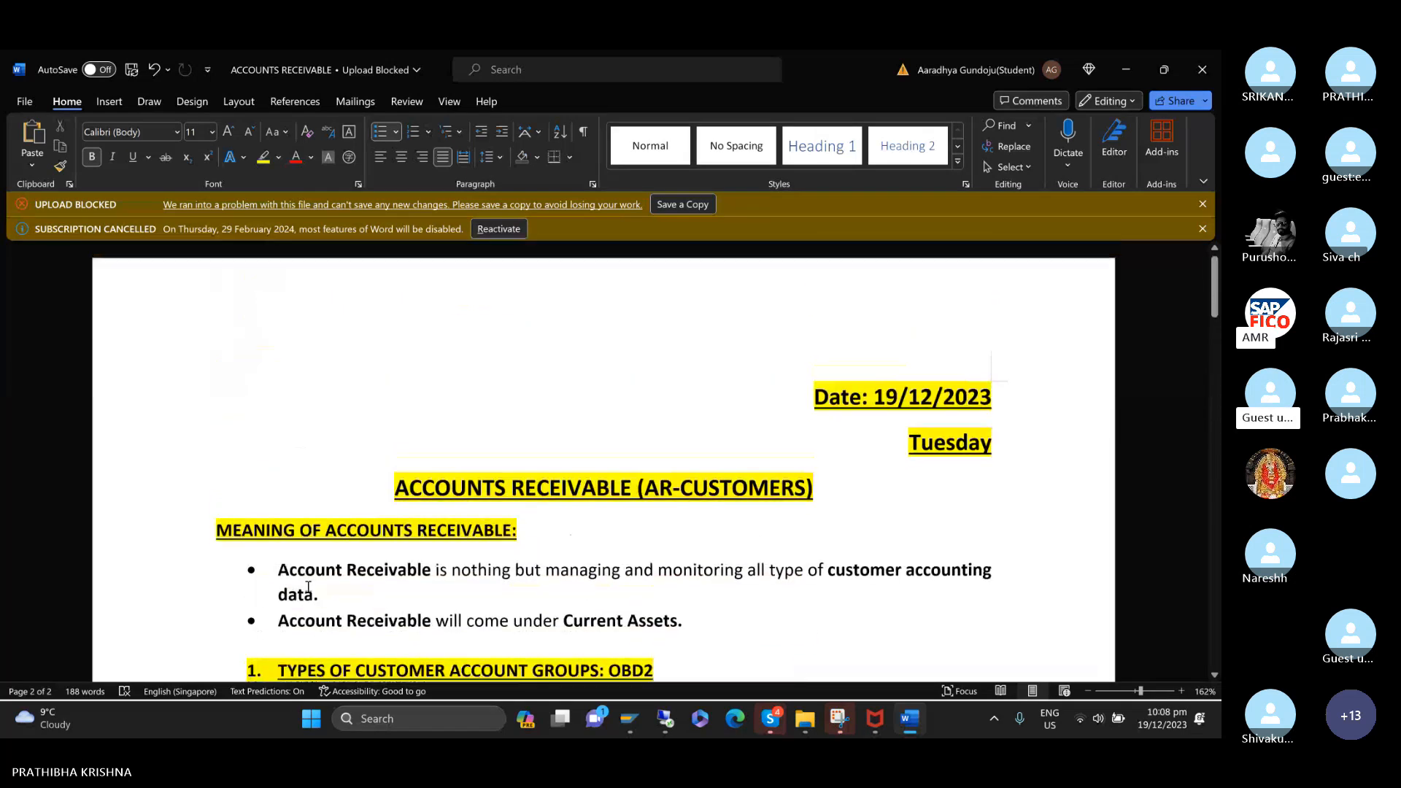
{"action": "left_click", "coordinate": [425, 452]}
{"action": "left_click", "coordinate": [864, 354]}
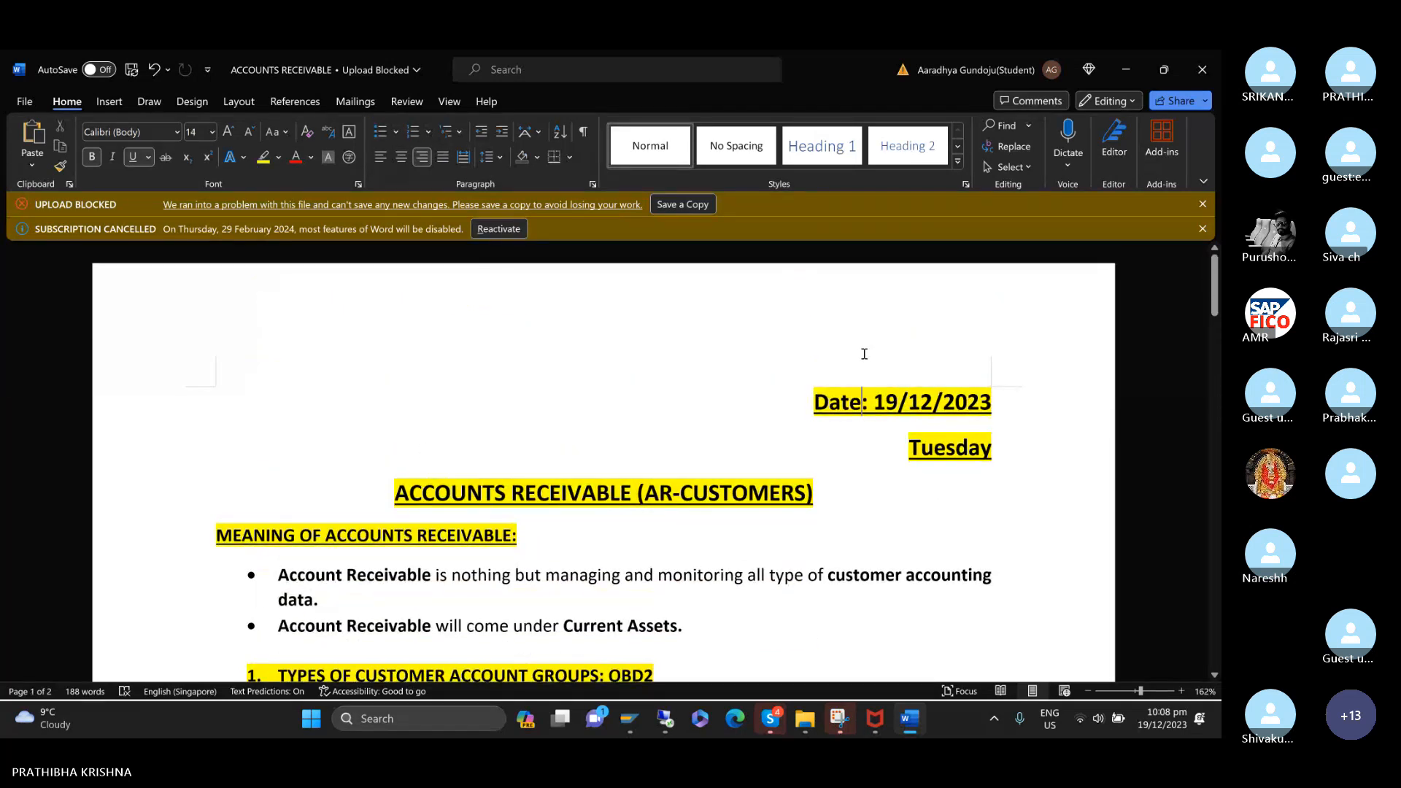
{"action": "scroll", "coordinate": [657, 385], "scroll_direction": "down", "scroll_amount": 1}
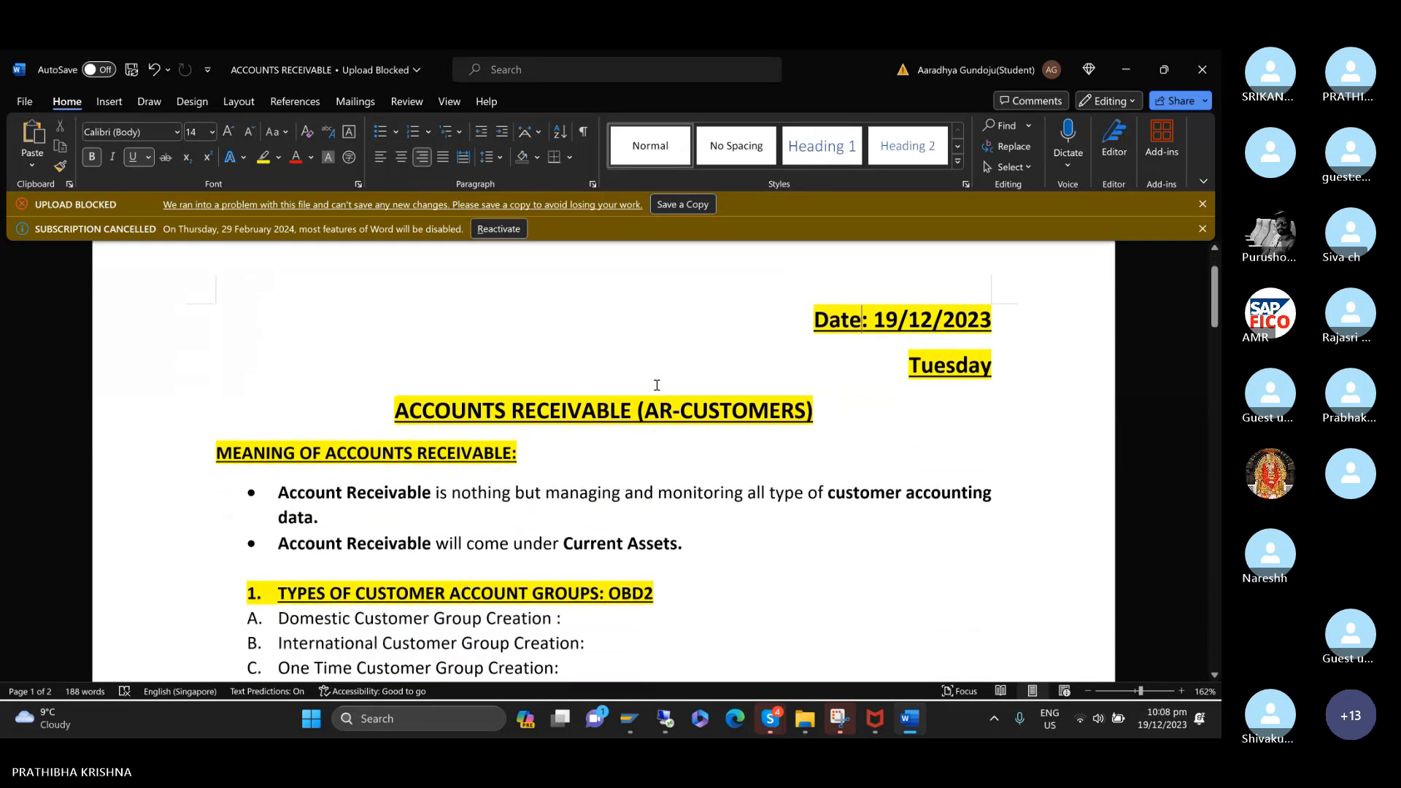
{"action": "scroll", "coordinate": [656, 385], "scroll_direction": "down", "scroll_amount": 10}
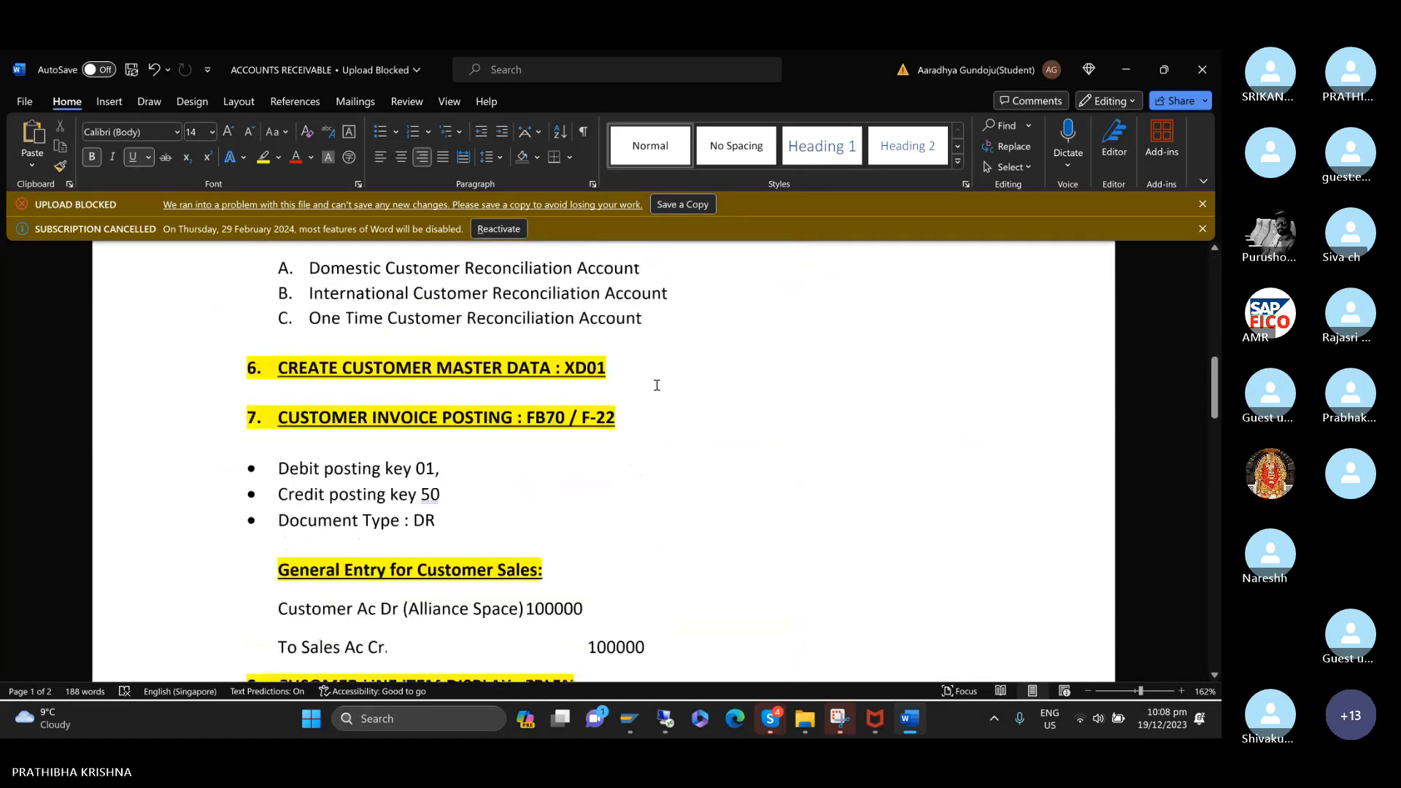
{"action": "scroll", "coordinate": [656, 386], "scroll_direction": "down", "scroll_amount": 10}
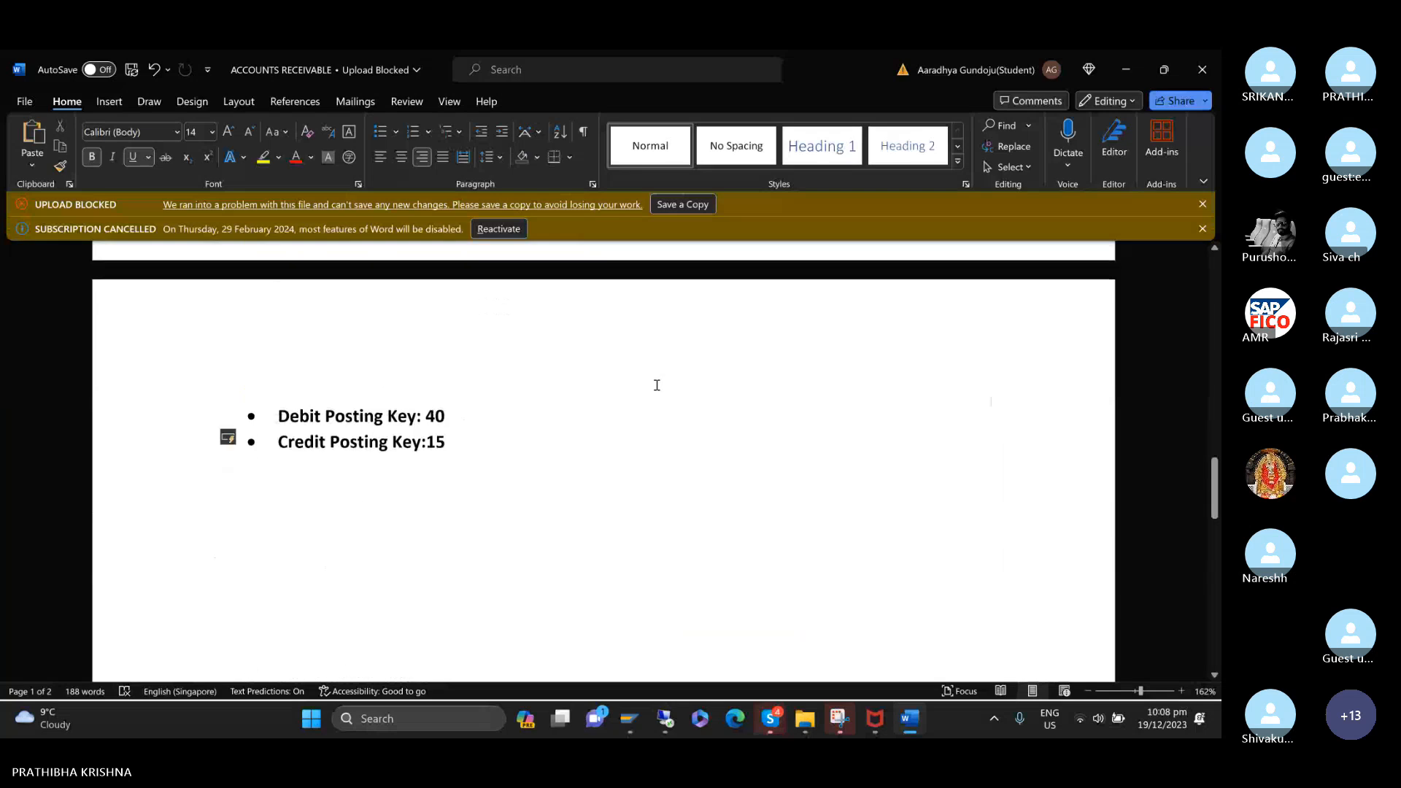
{"action": "scroll", "coordinate": [657, 385], "scroll_direction": "down", "scroll_amount": 1}
{"action": "scroll", "coordinate": [657, 385], "scroll_direction": "up", "scroll_amount": 3}
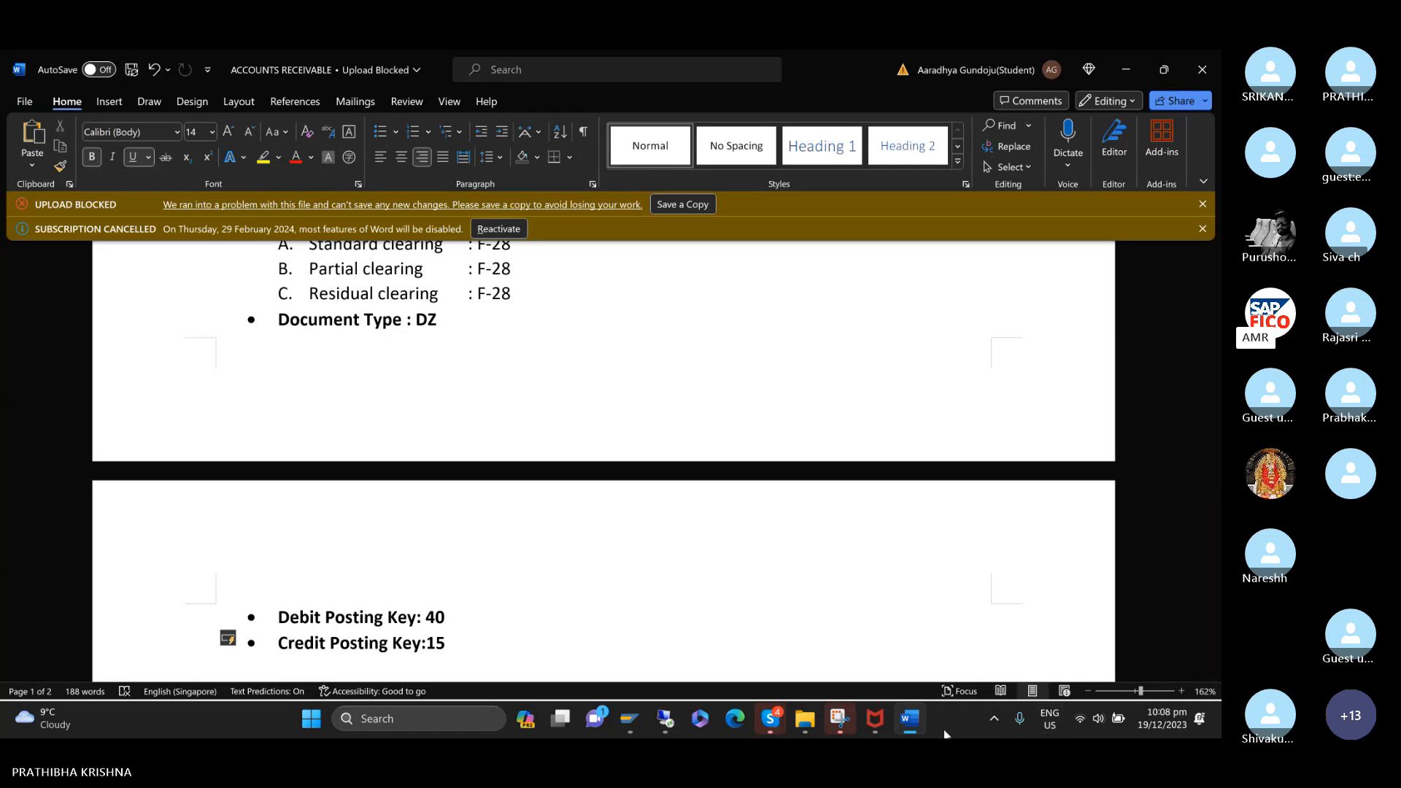
Switch to the Skype meeting and unmute the microphone.
{"action": "double_click", "coordinate": [957, 137]}
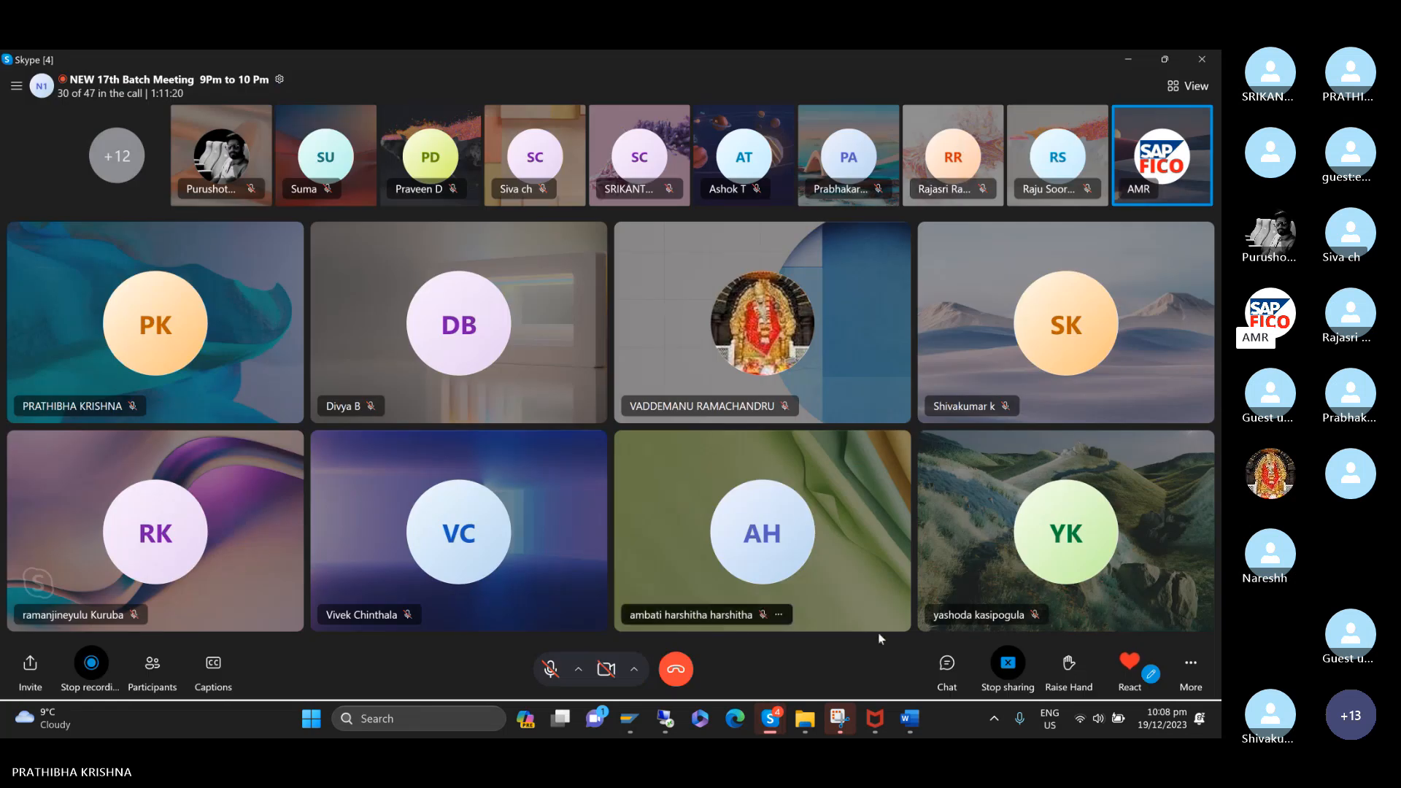
{"action": "left_click", "coordinate": [946, 664]}
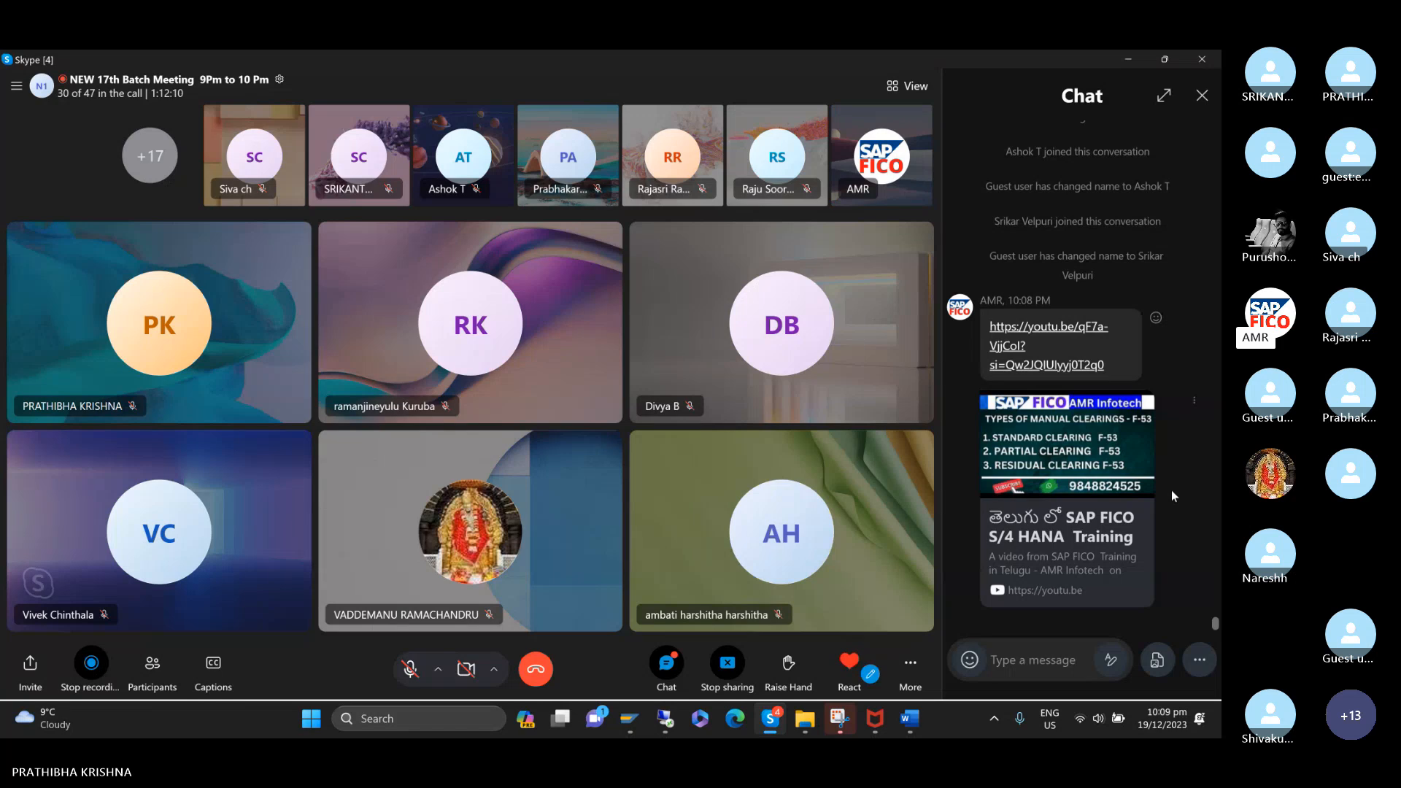
{"action": "left_click", "coordinate": [848, 664]}
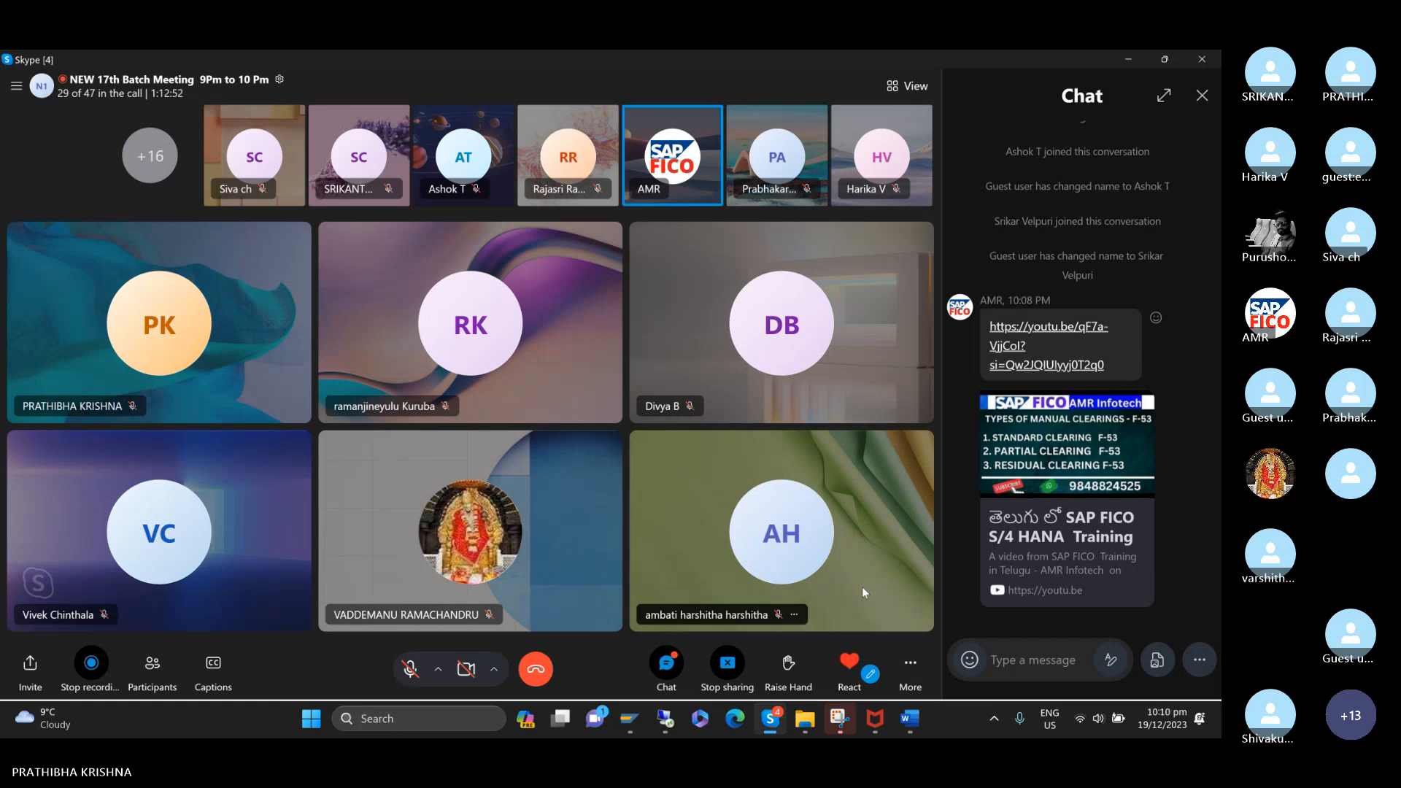
{"action": "left_click", "coordinate": [410, 679]}
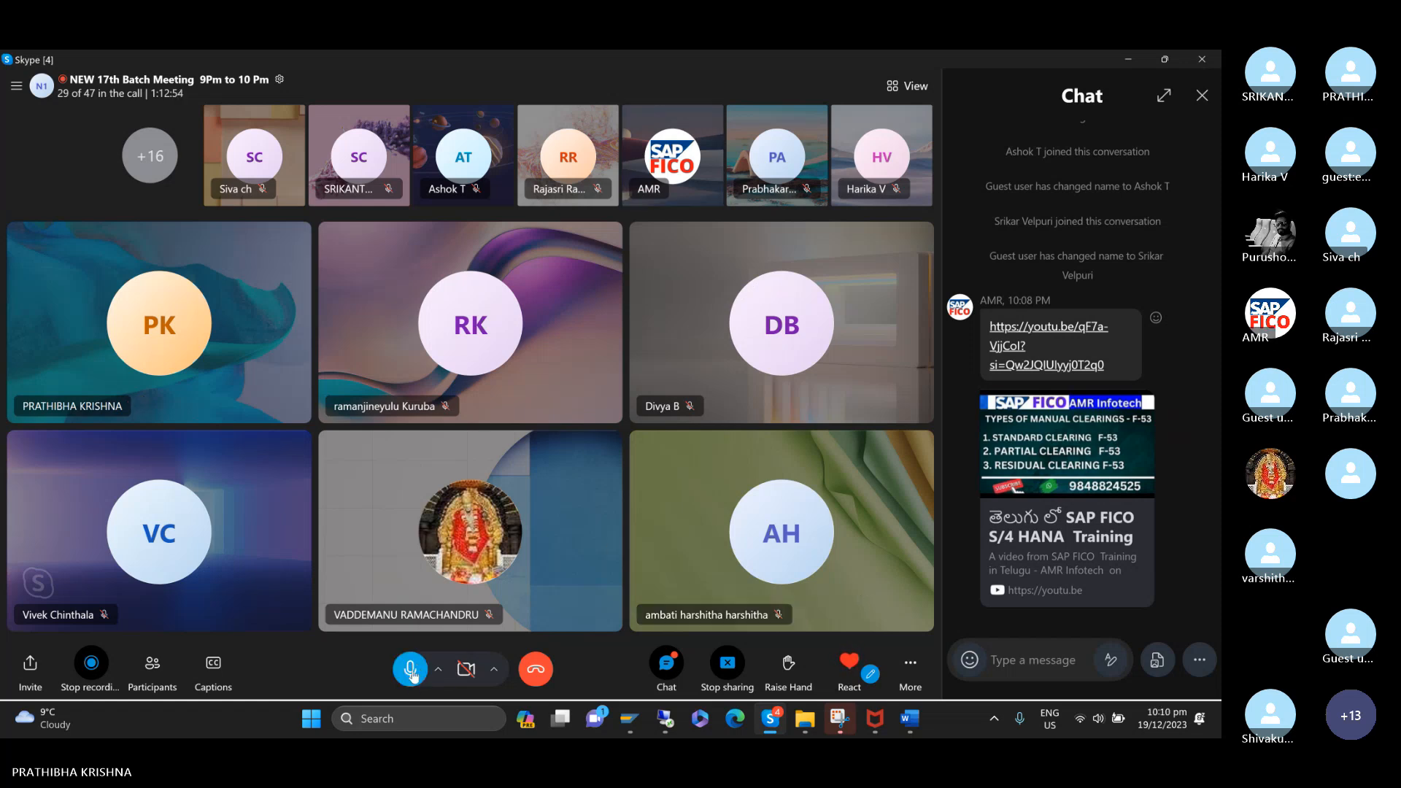